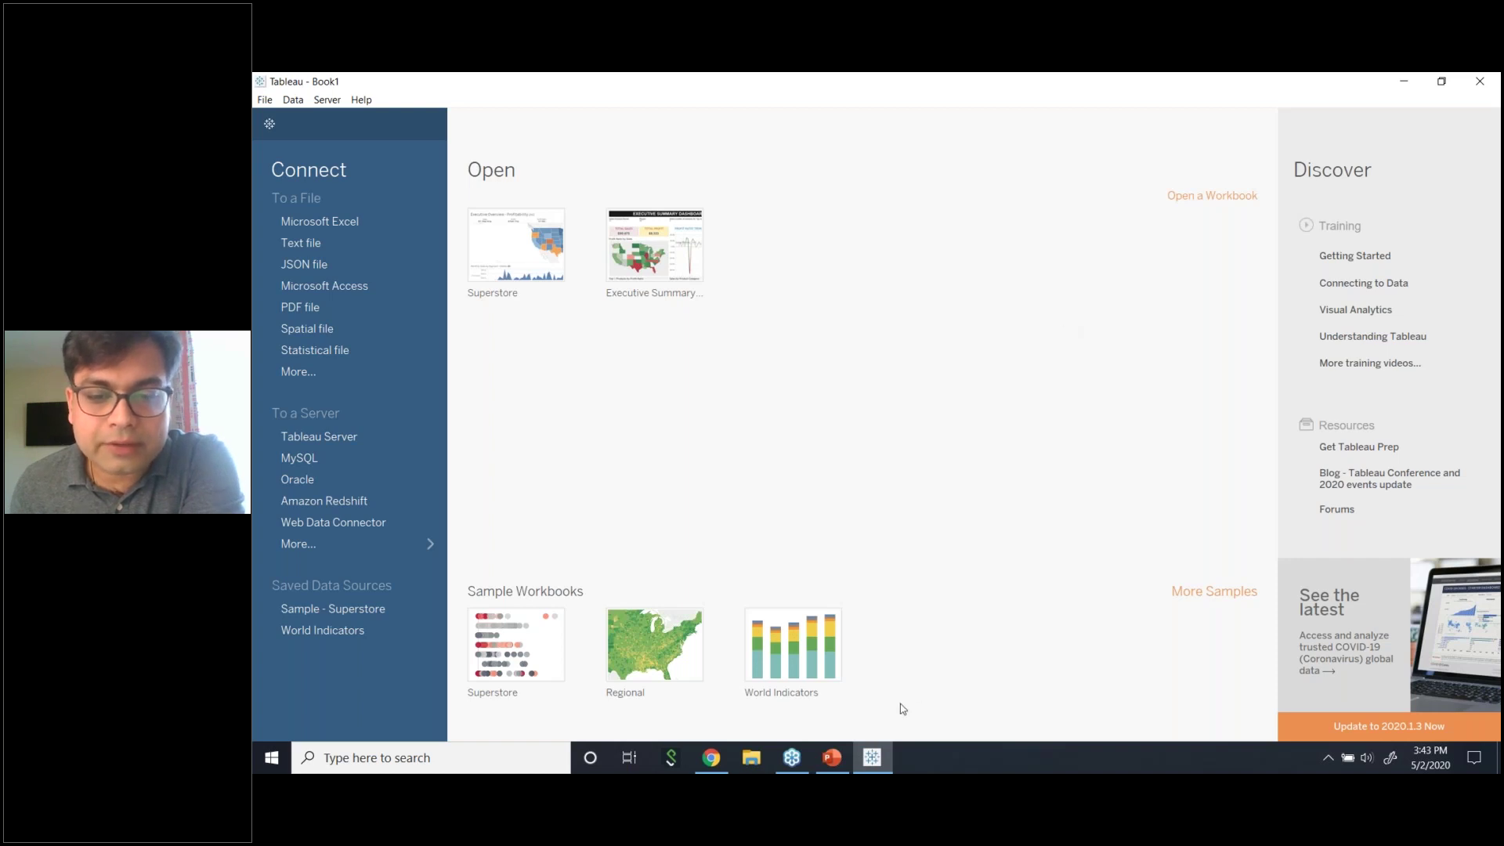
- Show the About Tableau dialog with version 2019.2.2 Professional Edition from the Help menu
left_click(361, 99)
left_click(903, 261)
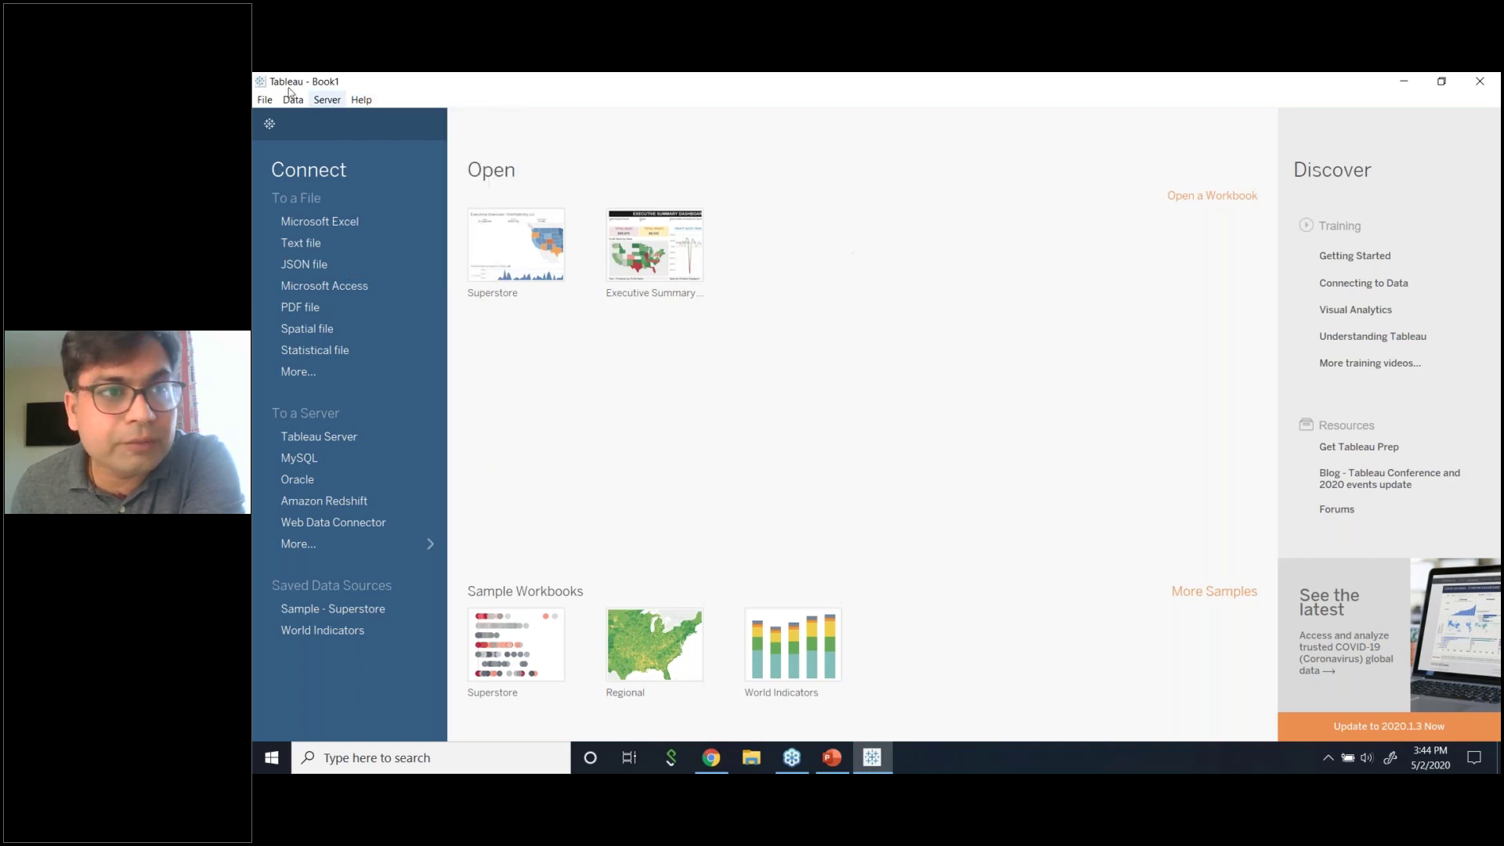
left_click(361, 99)
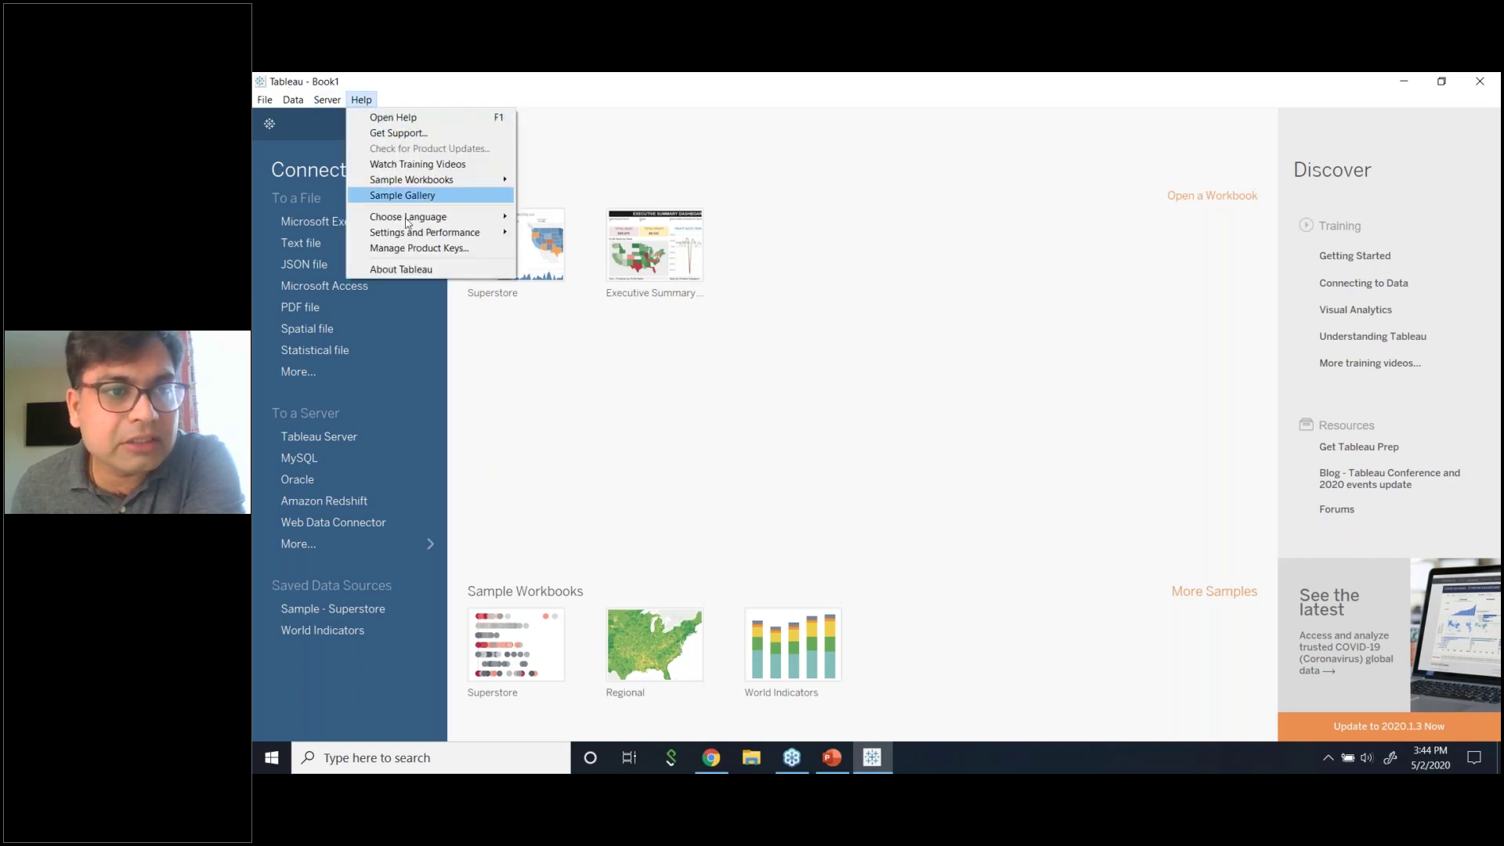
left_click(426, 270)
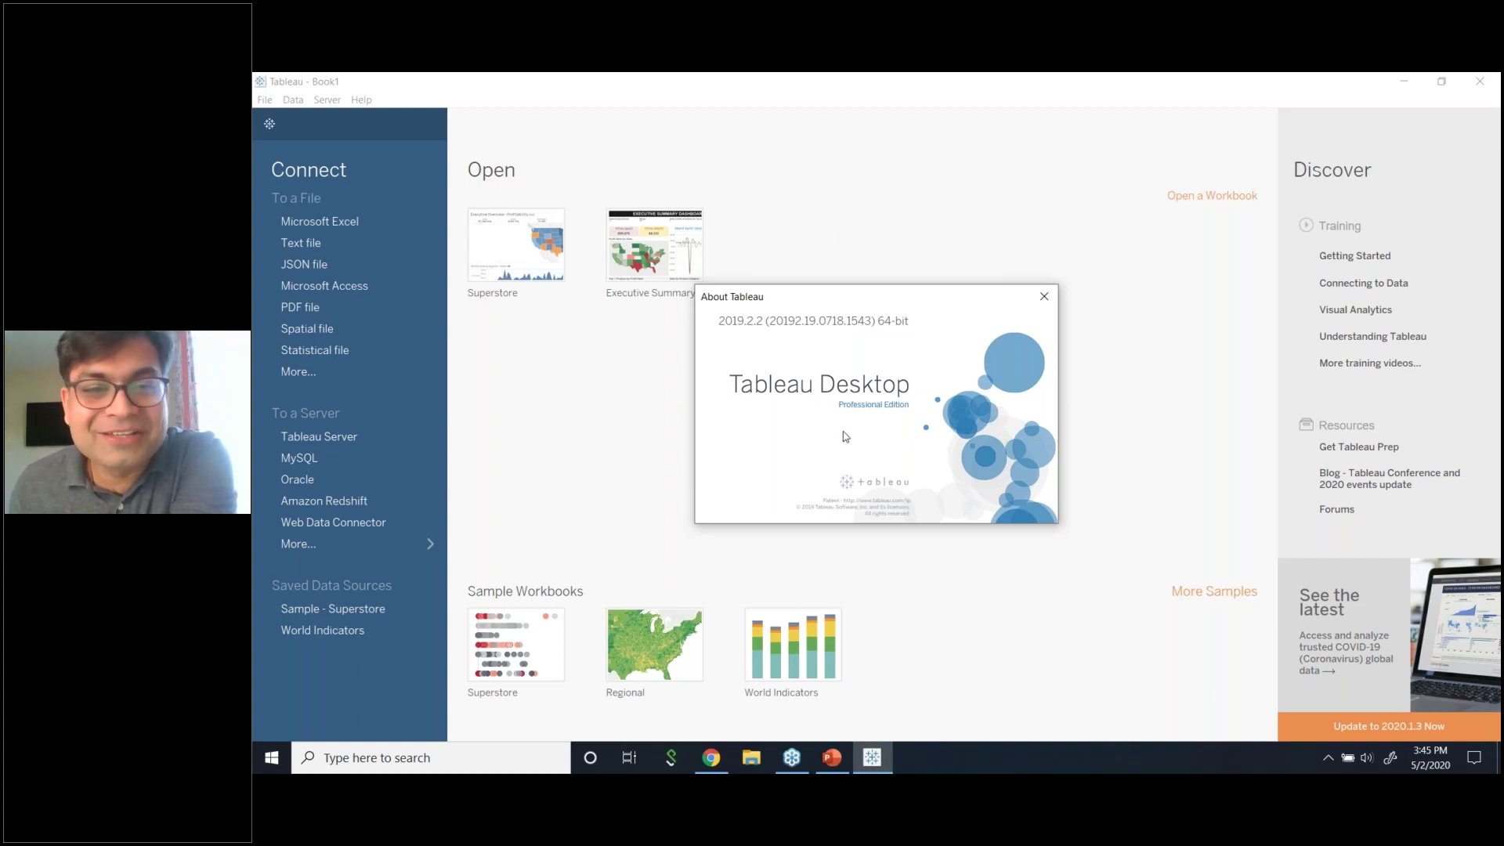
- Close About Tableau and check the permanent licence, maintenance expiring 8/29/2019, in Manage Product Keys
left_click(1043, 297)
left_click(361, 100)
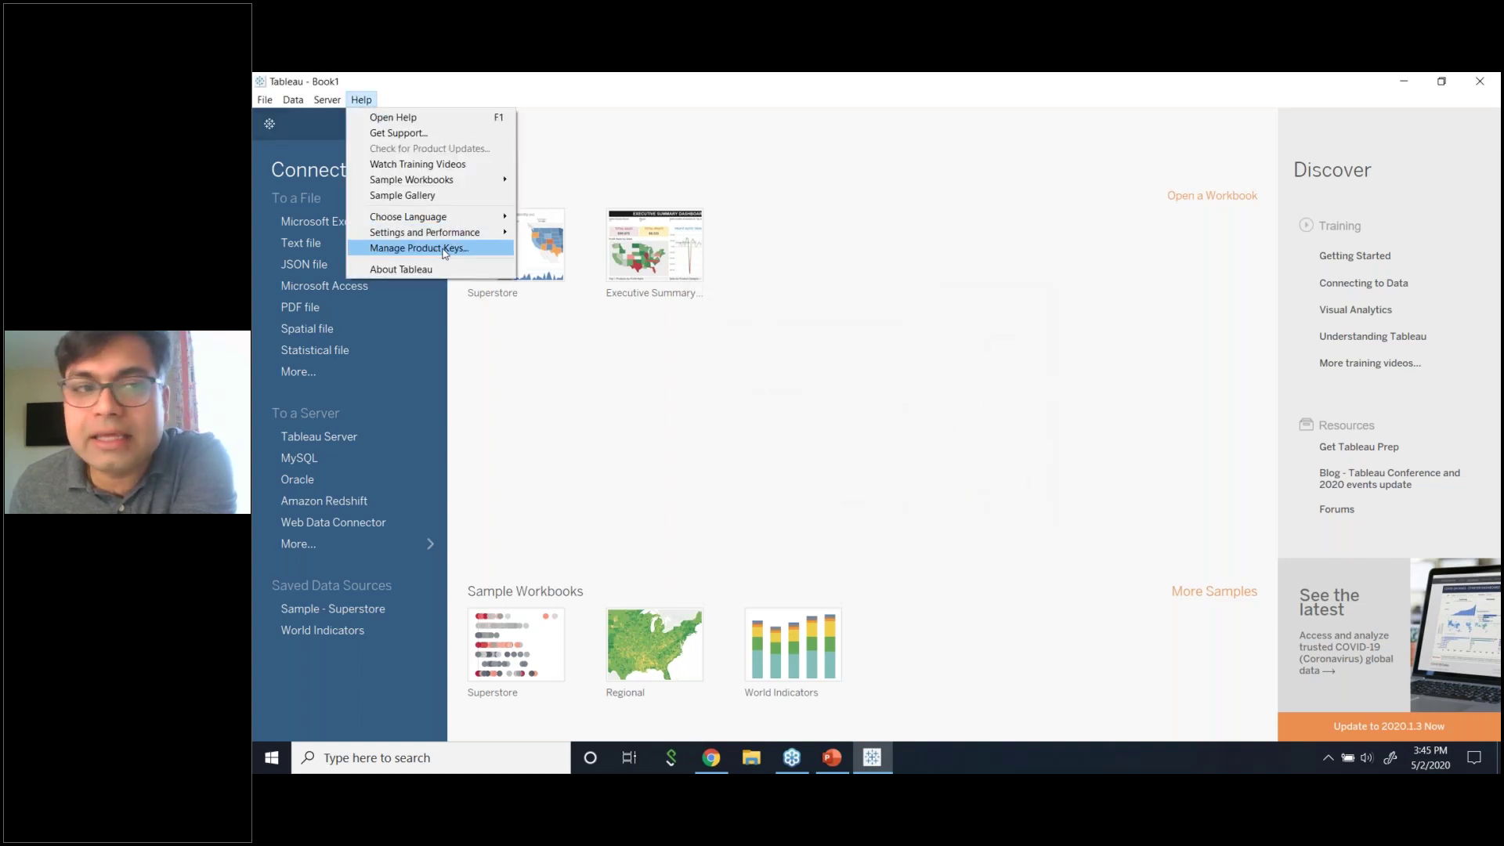
left_click(521, 271)
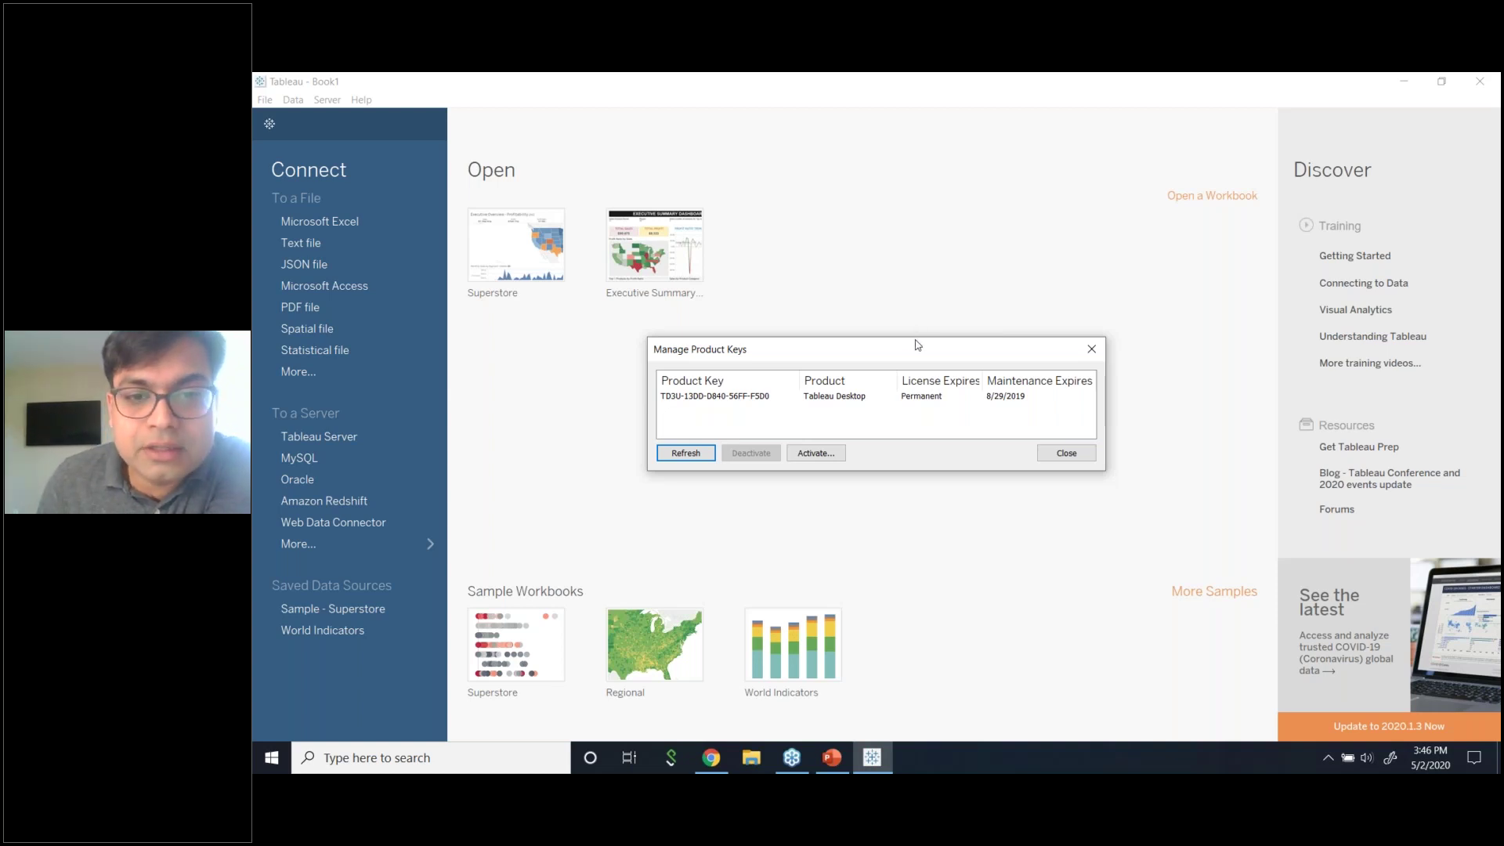
left_click(1091, 348)
- Browse the Data and File menus, then open and cancel the To a File > More... browser
left_click(296, 101)
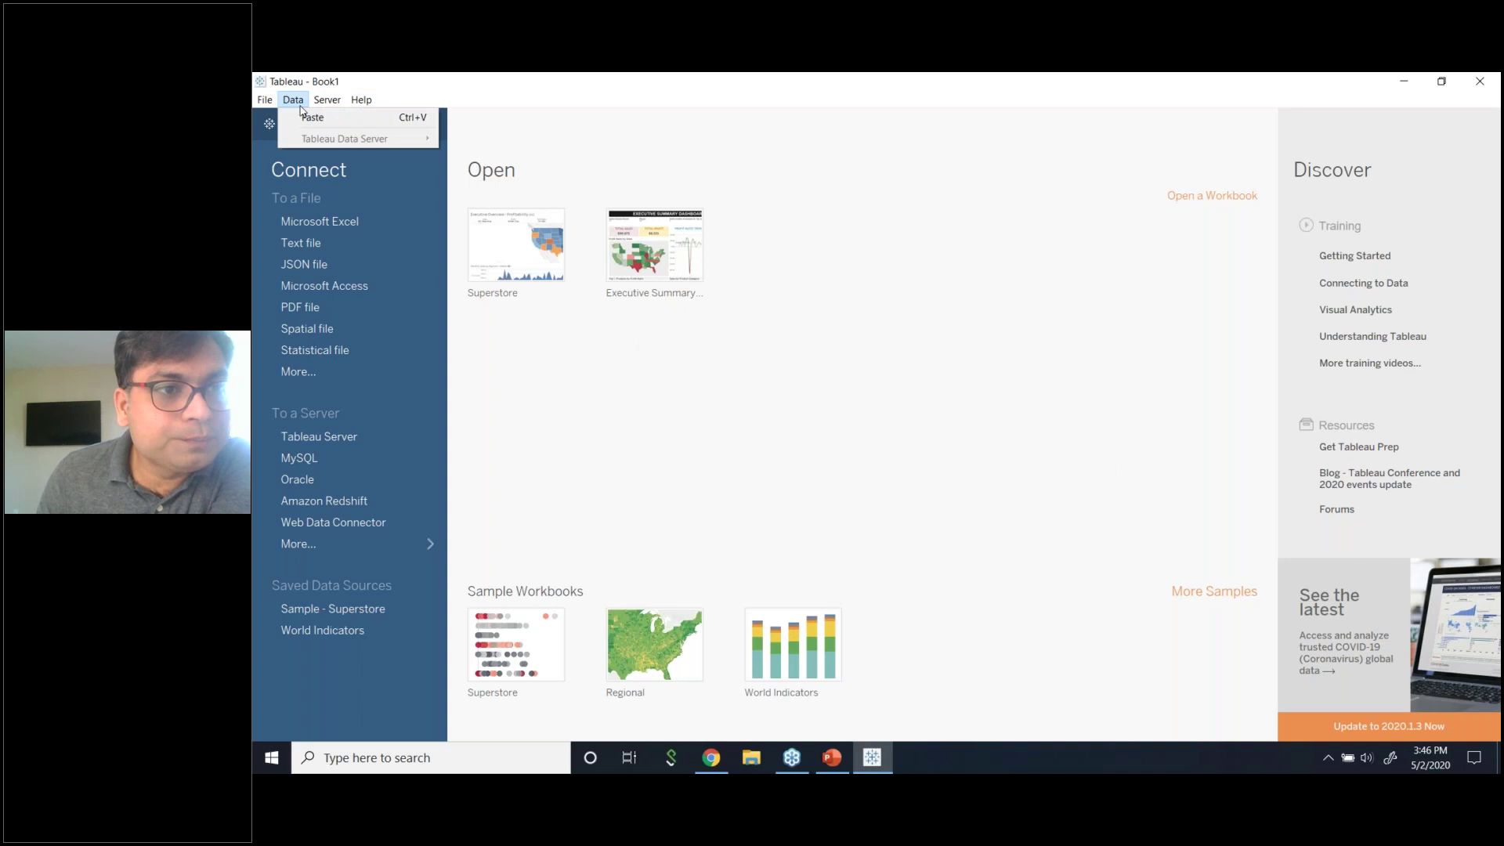
mouse_move(265, 99)
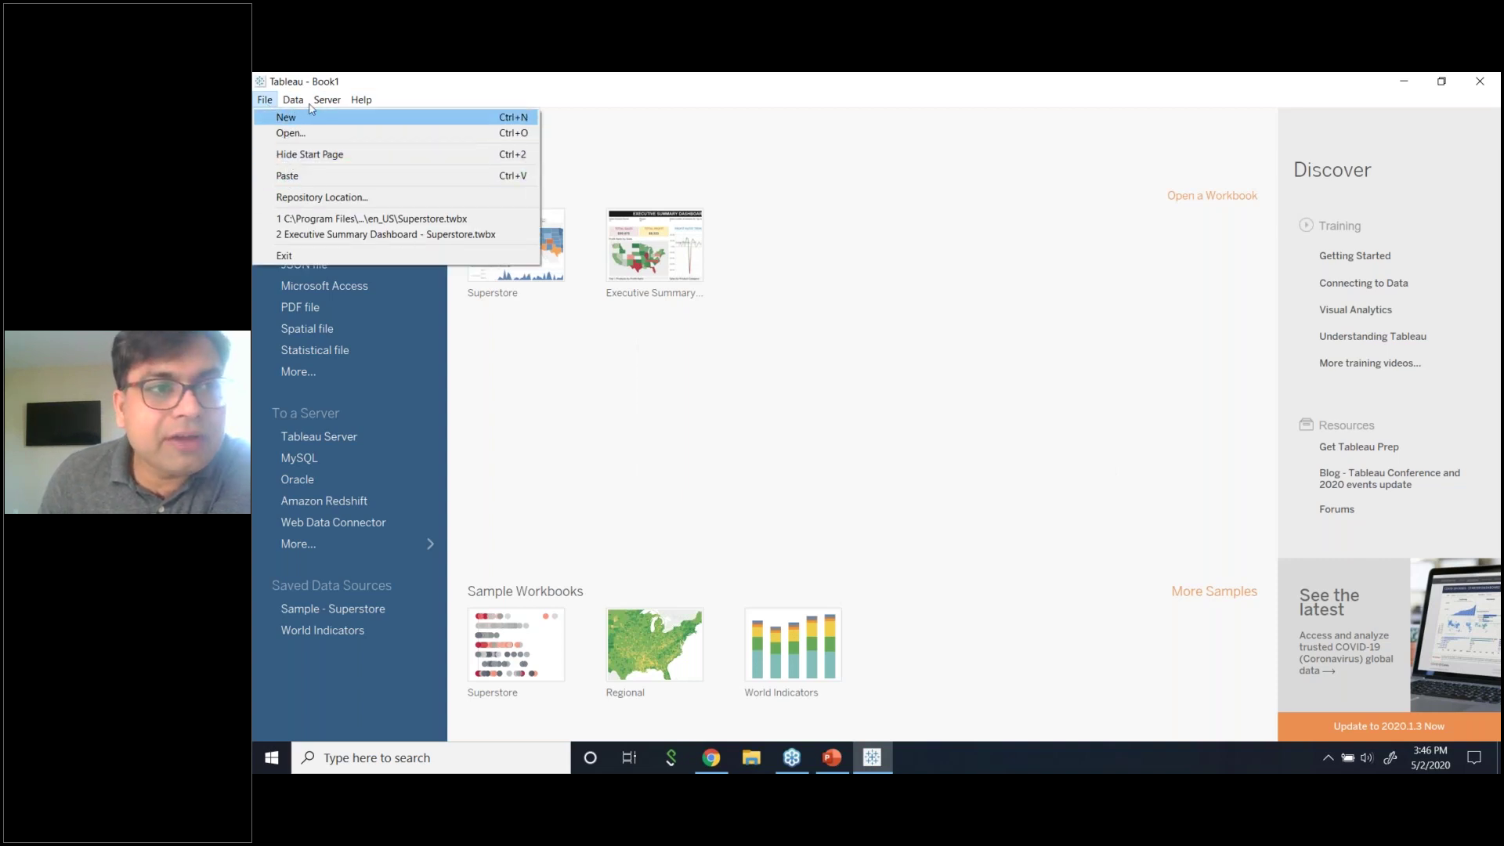
left_click(725, 392)
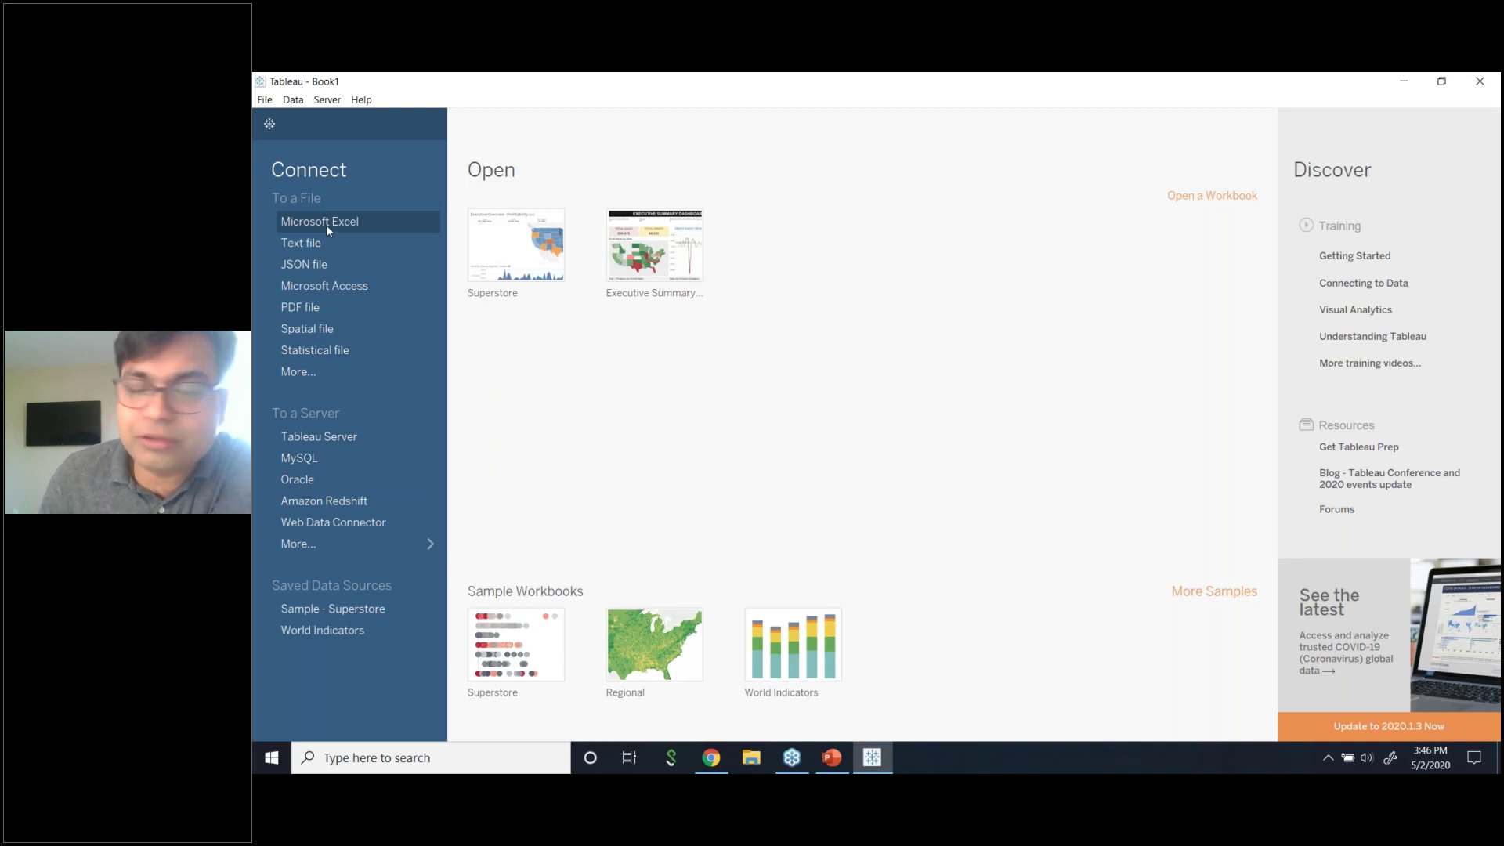
left_click(324, 373)
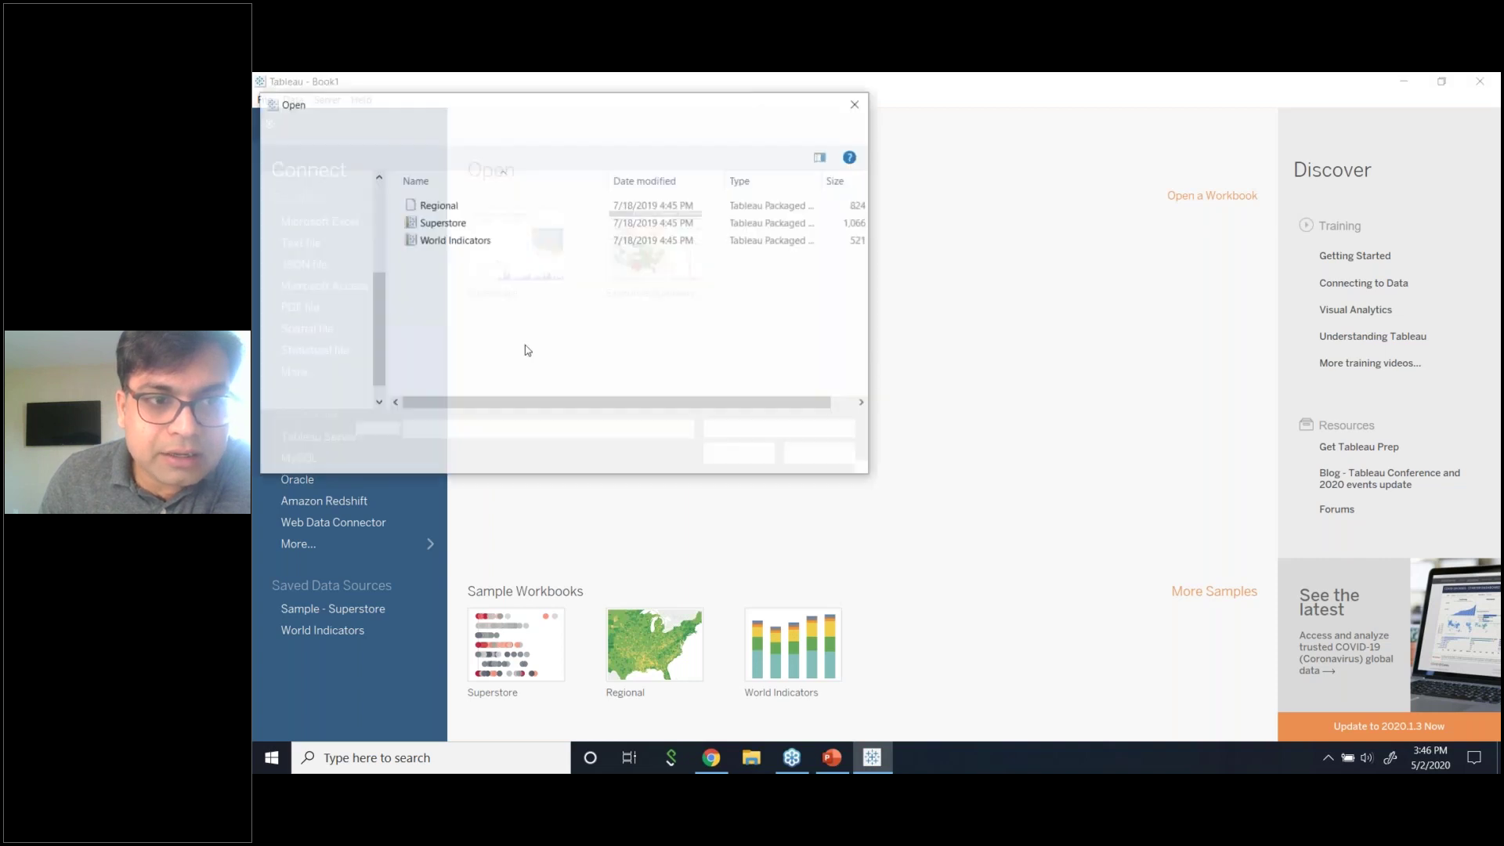
key("Escape")
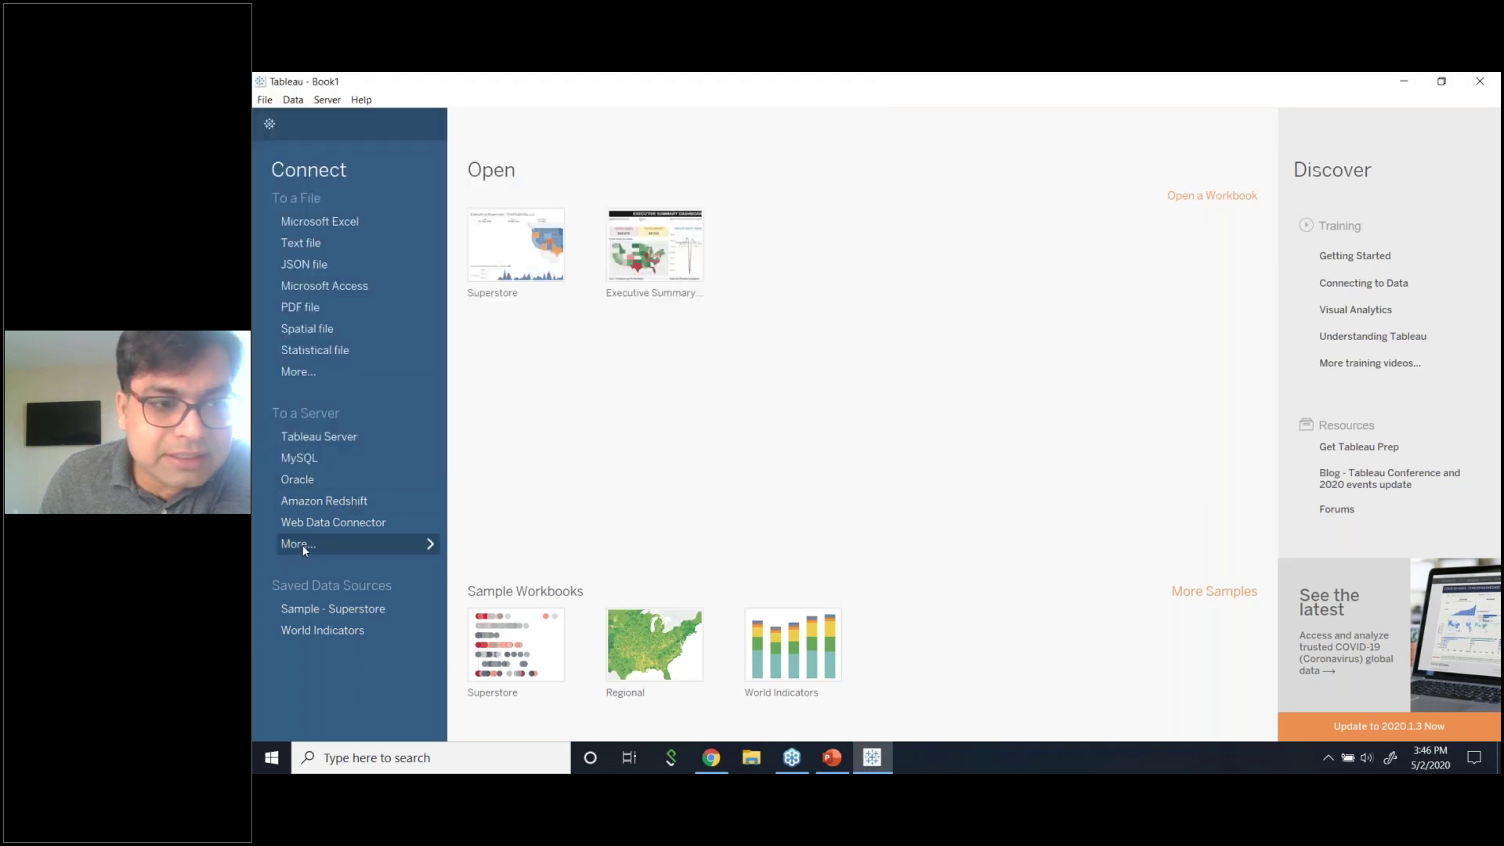
- List every server connector, from Tableau Server to Web Data Connector, via To a Server > More..
left_click(304, 548)
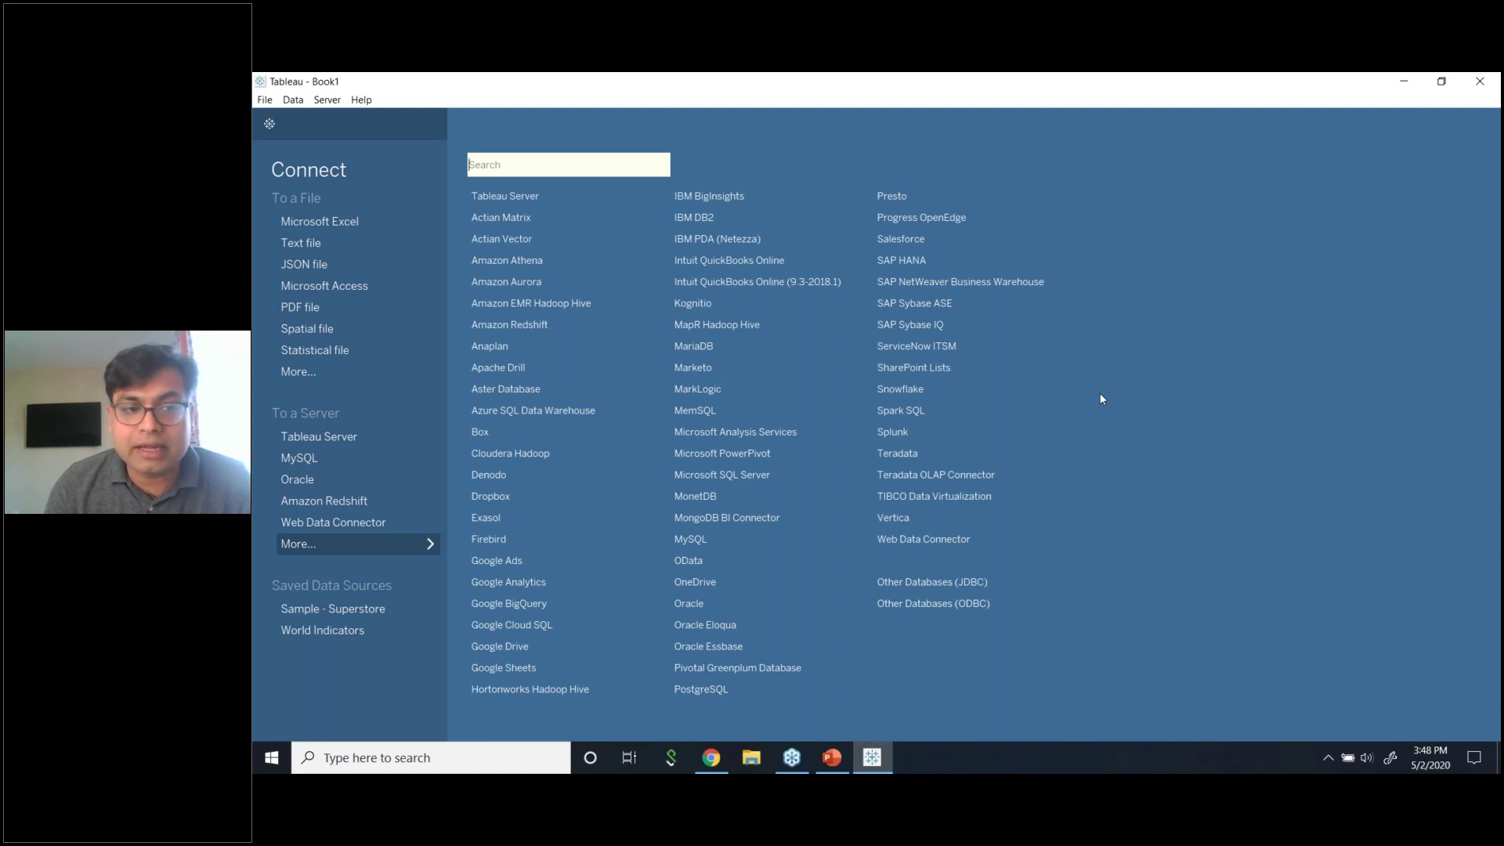
- Connect to the saved Sample - Superstore source, widen the Data pane, and return to Sheet 1
left_click(360, 613)
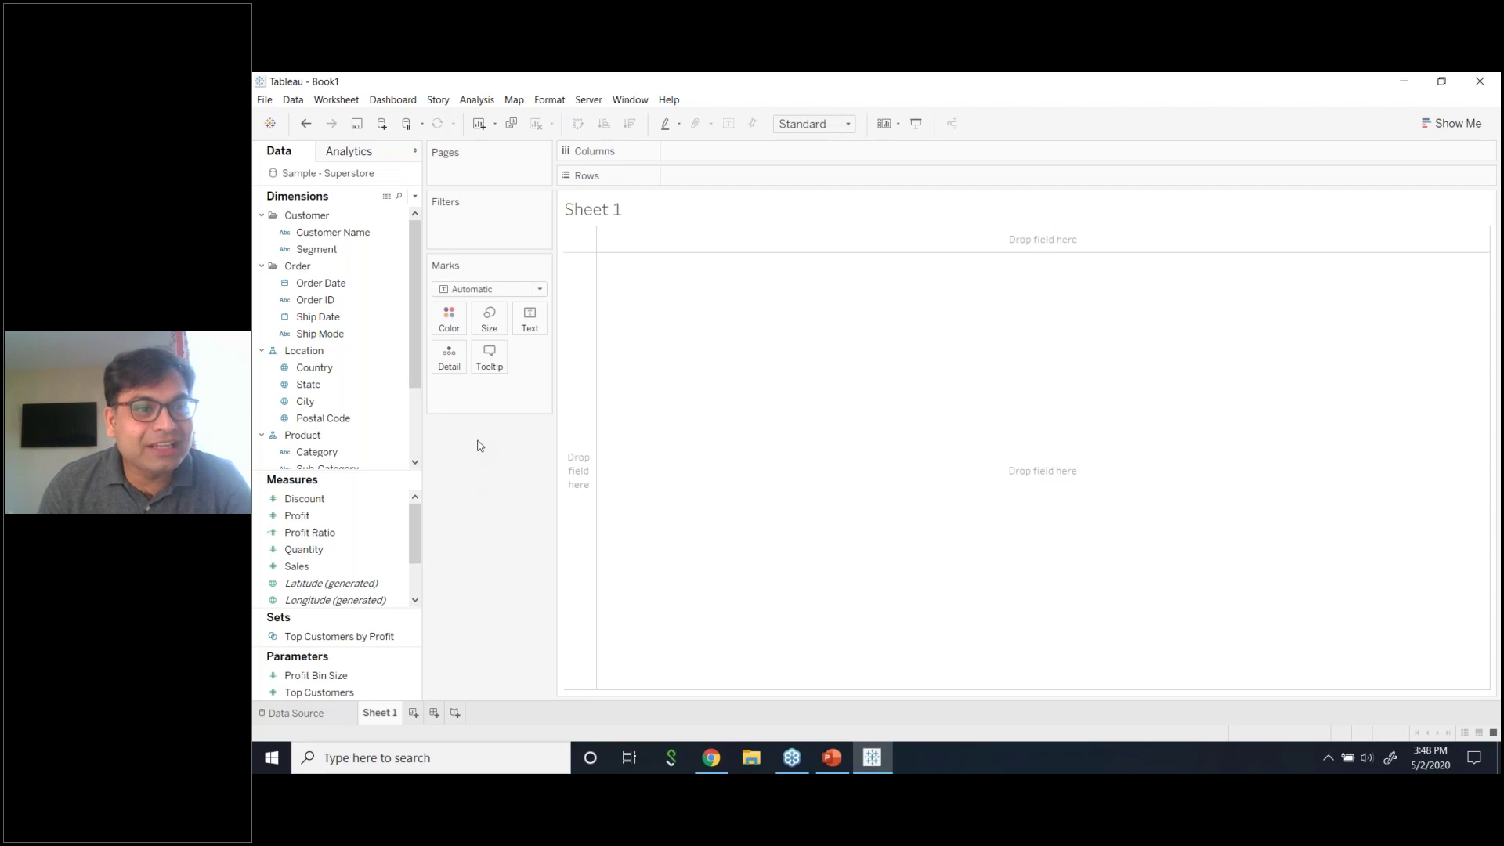
left_click_drag(421, 407, 552, 407)
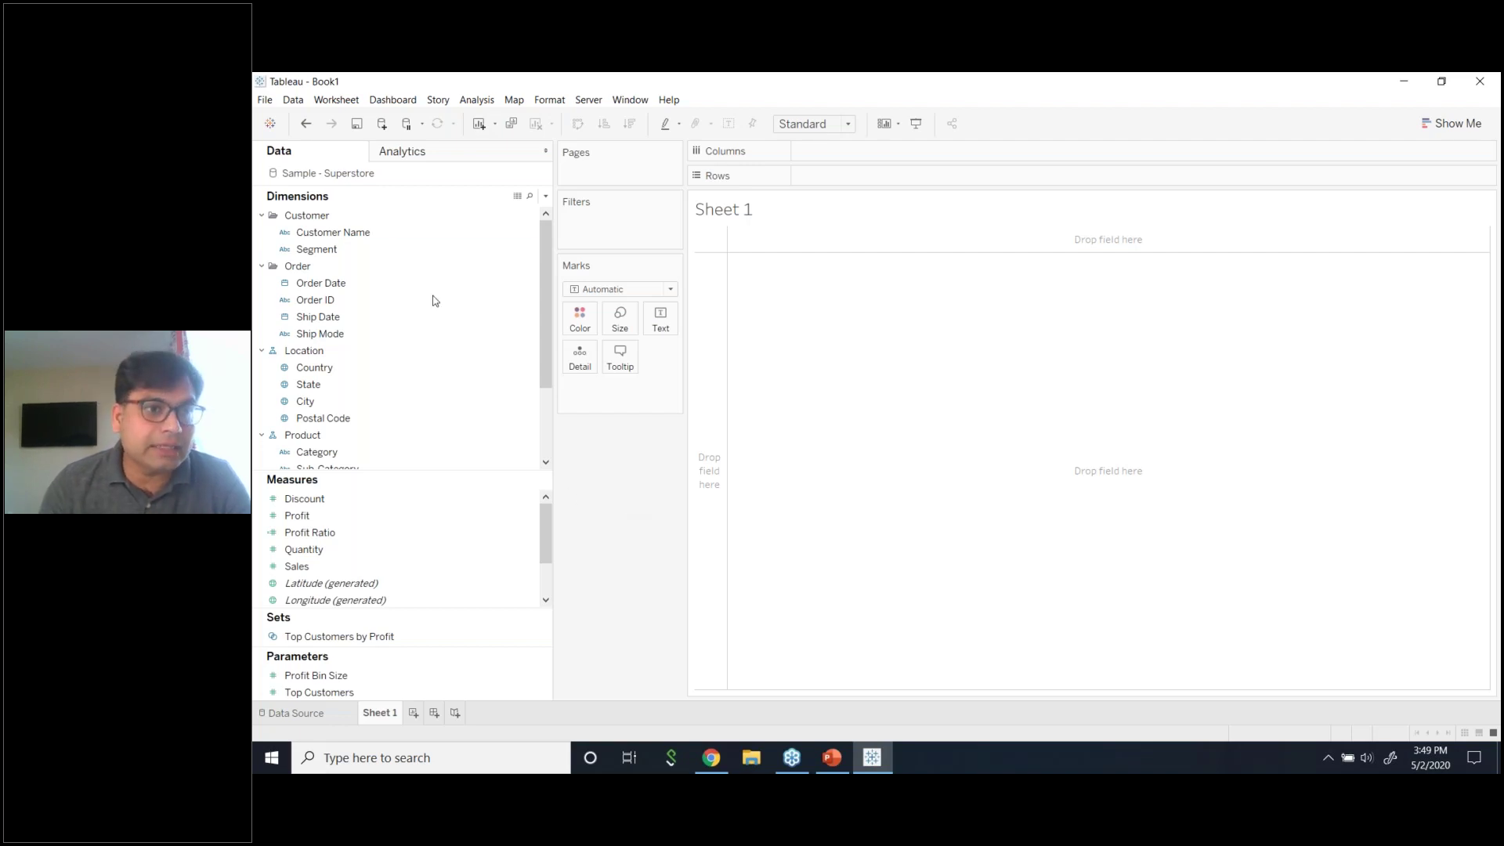
right_click(350, 174)
left_click(369, 179)
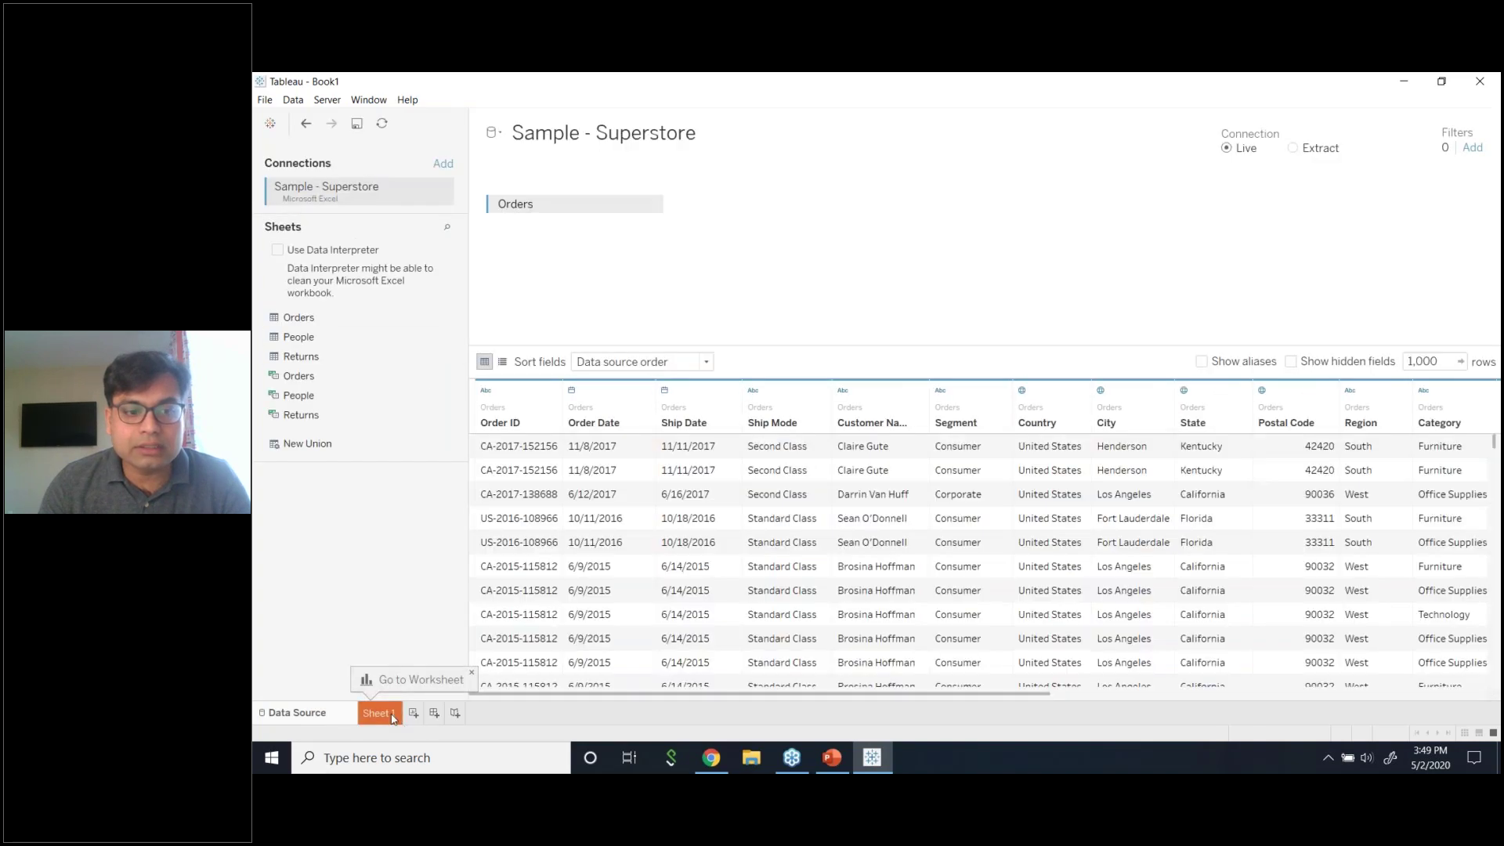
left_click(390, 714)
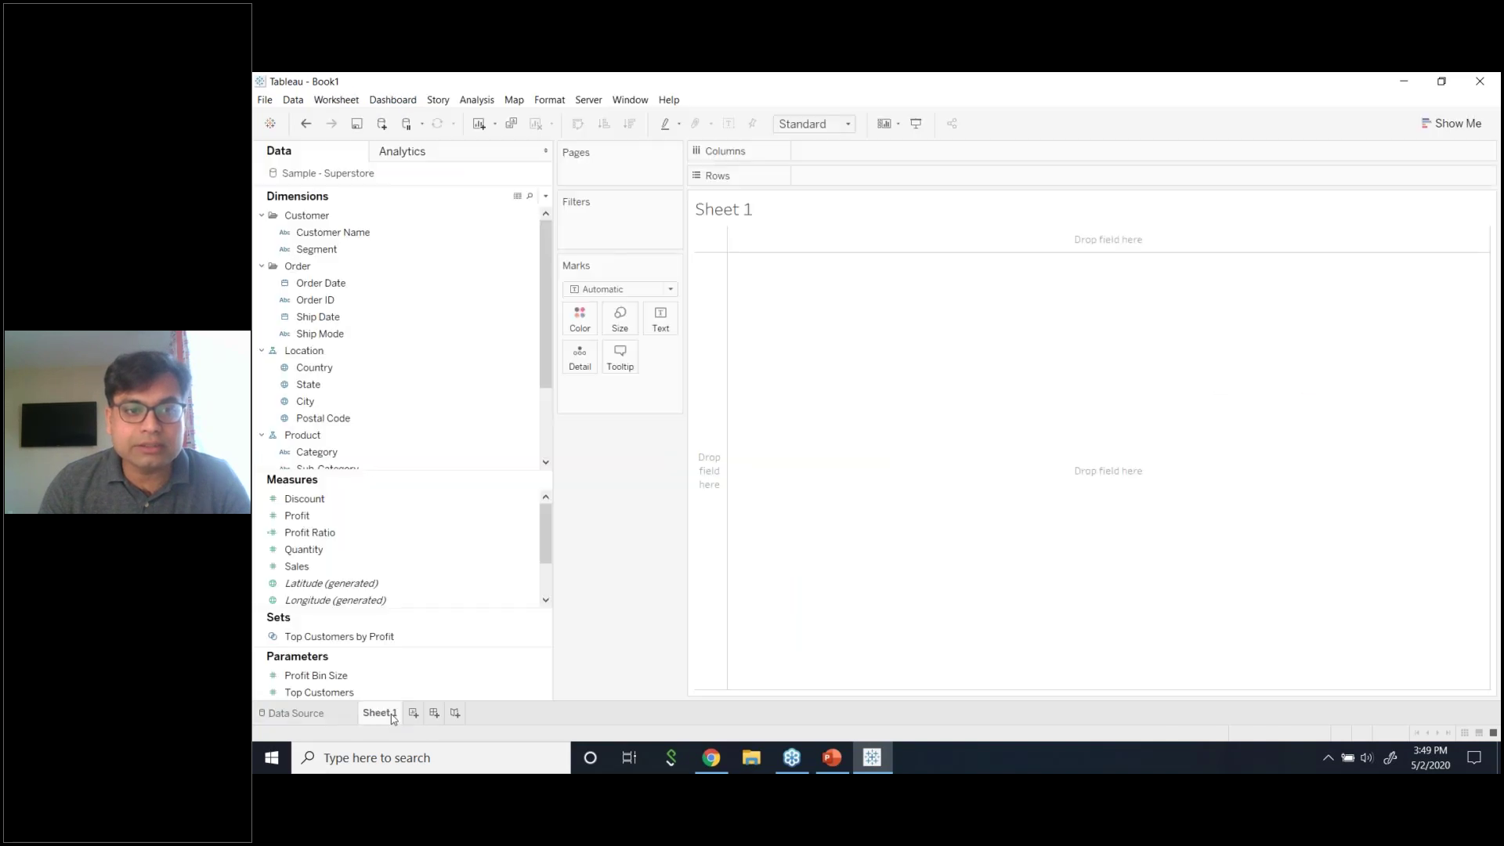
- Open Edit Data Source for Sample - Superstore, then close the Superstore workbook
right_click(363, 175)
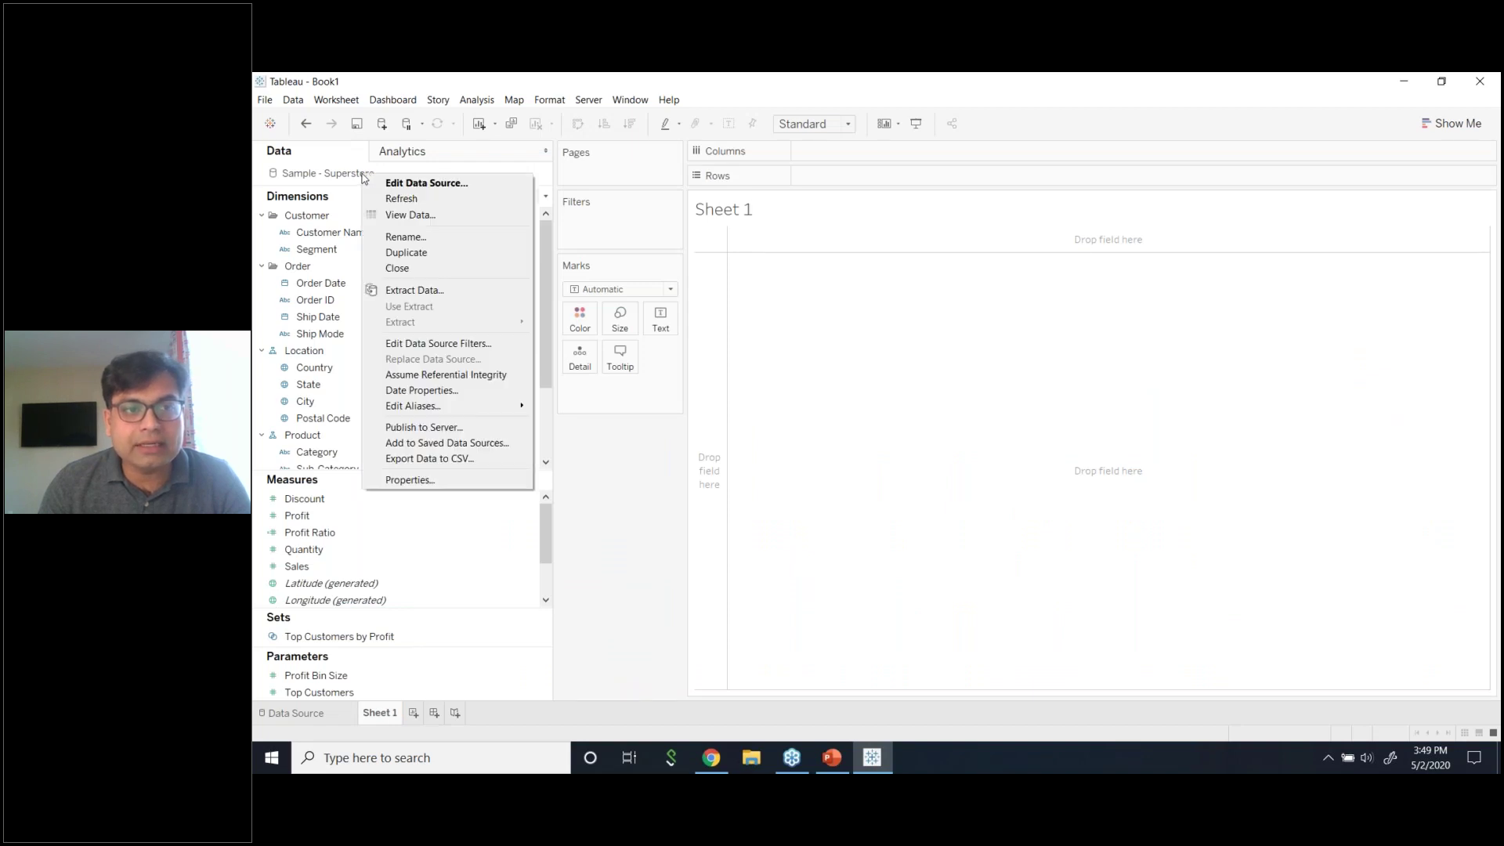
left_click(408, 187)
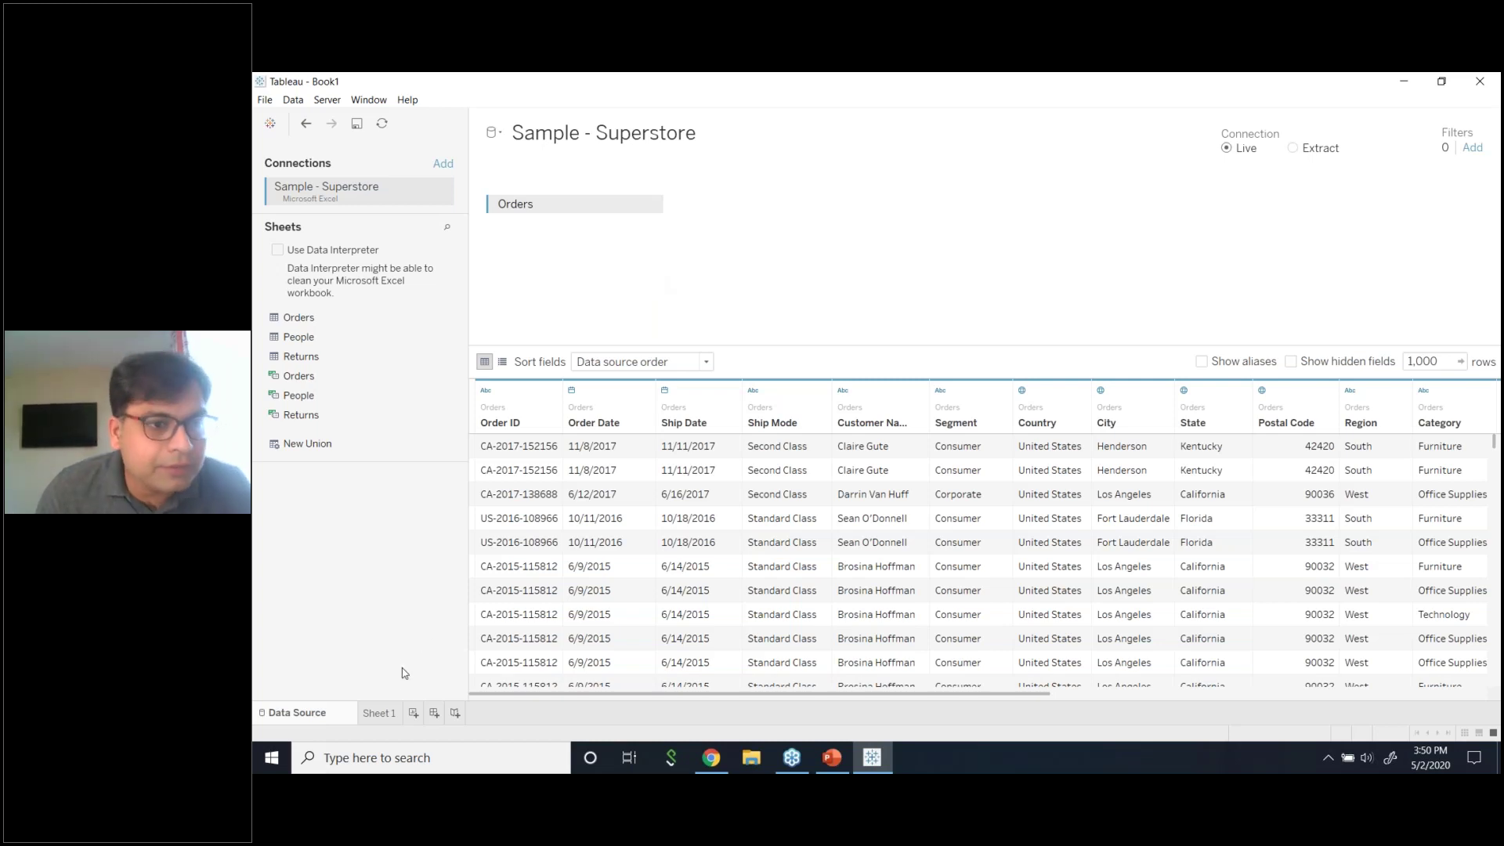
left_click(1478, 82)
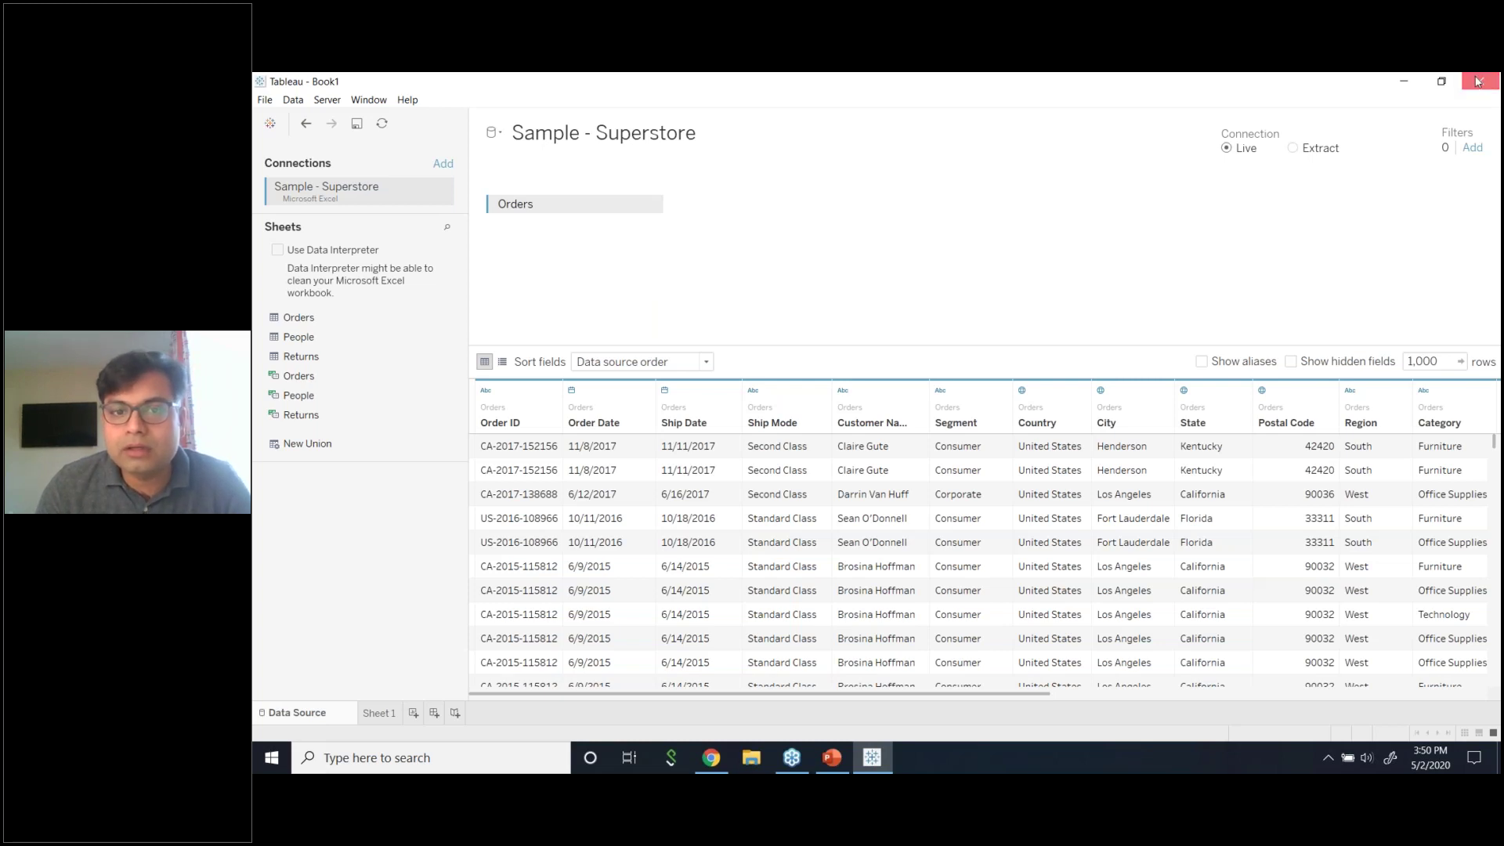
- Discard the unsaved workbook changes and search Windows with 'Tab' for Tableau 2019.2
left_click(909, 434)
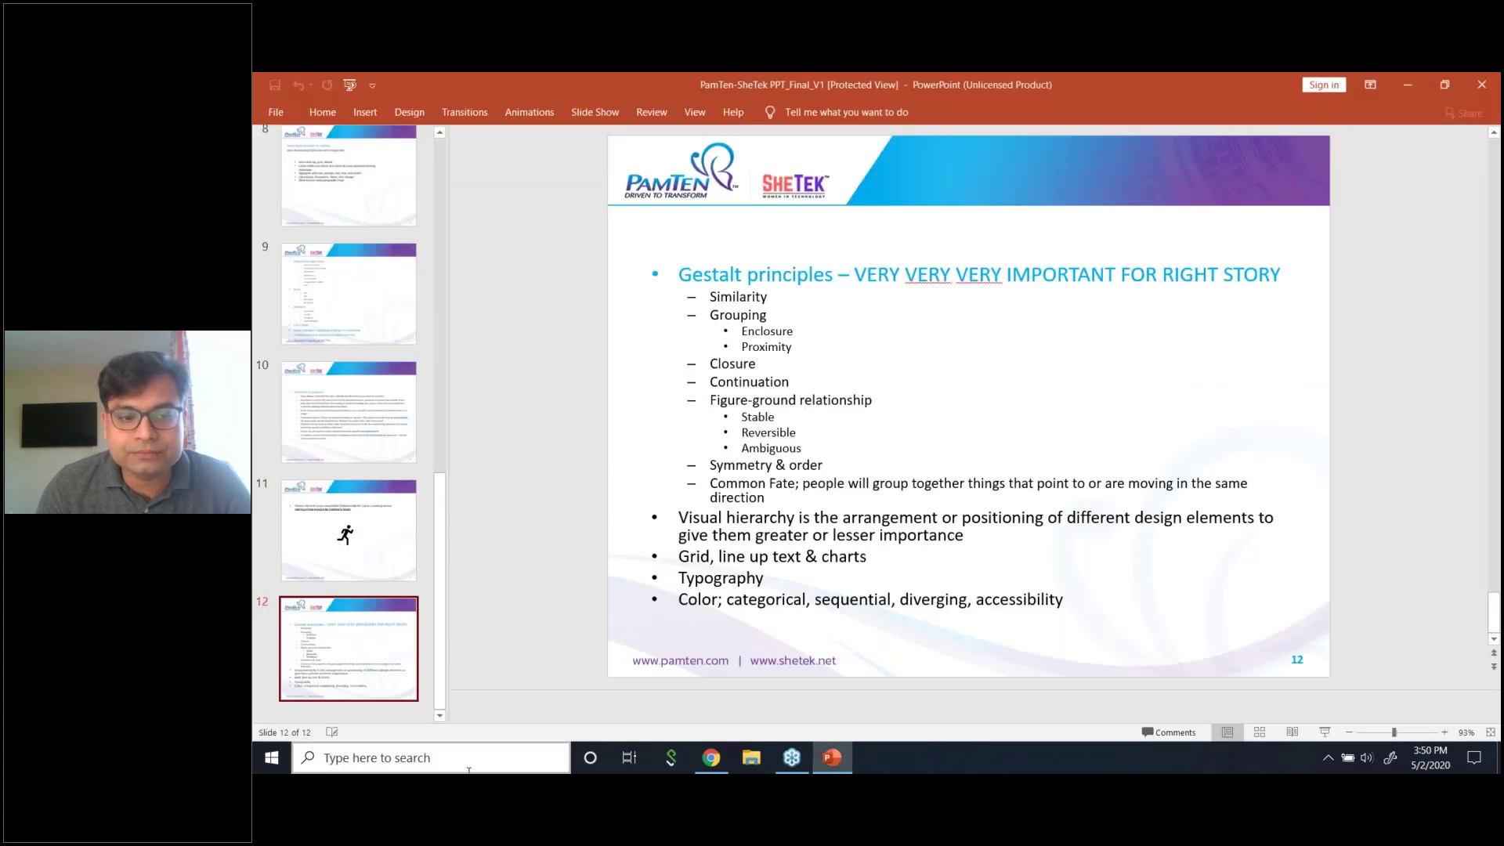
left_click(468, 760)
type("Tab")
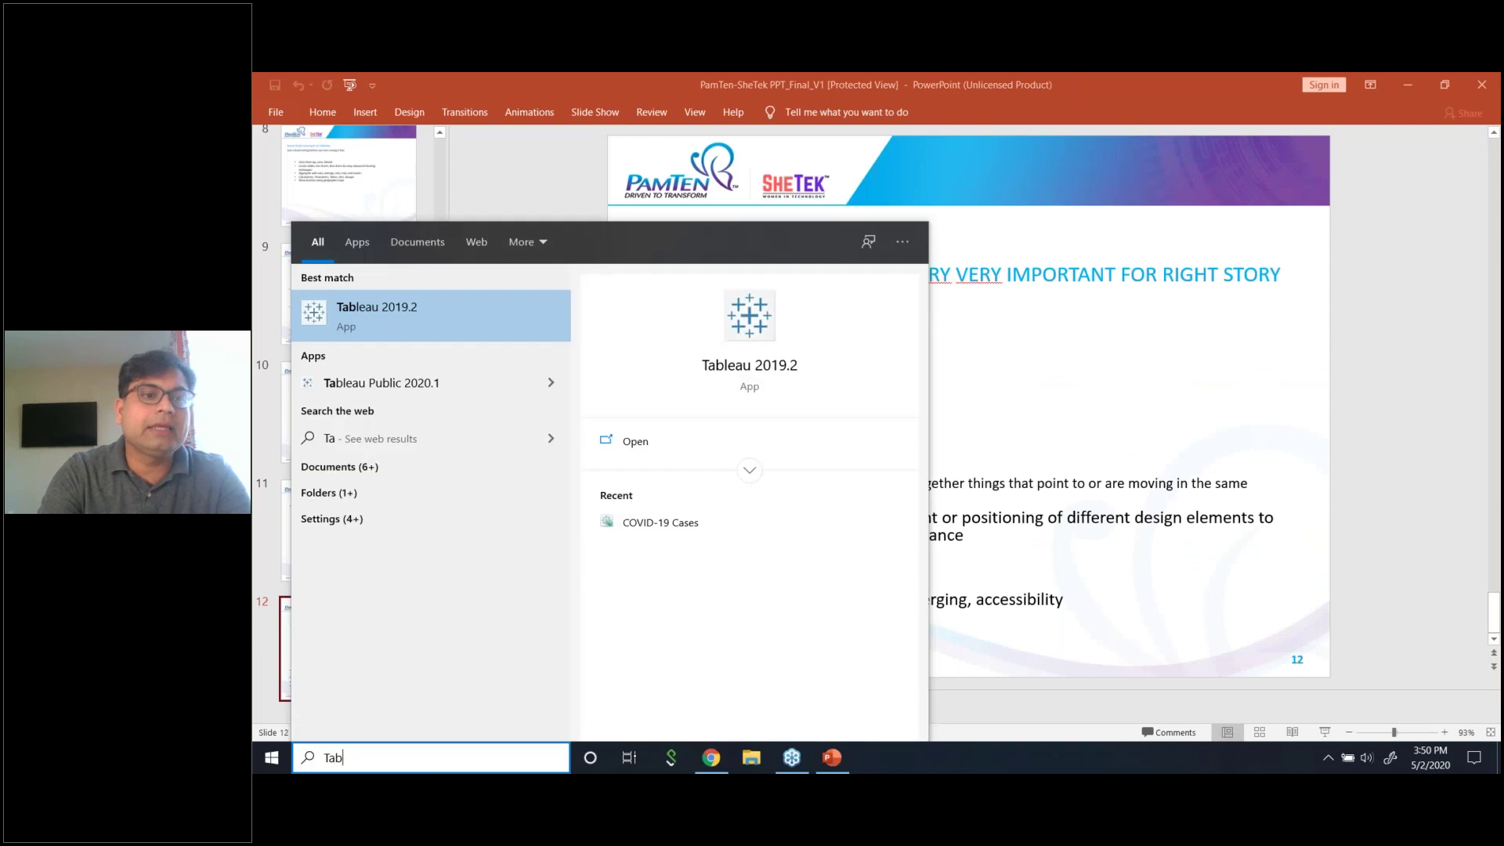
key("Escape")
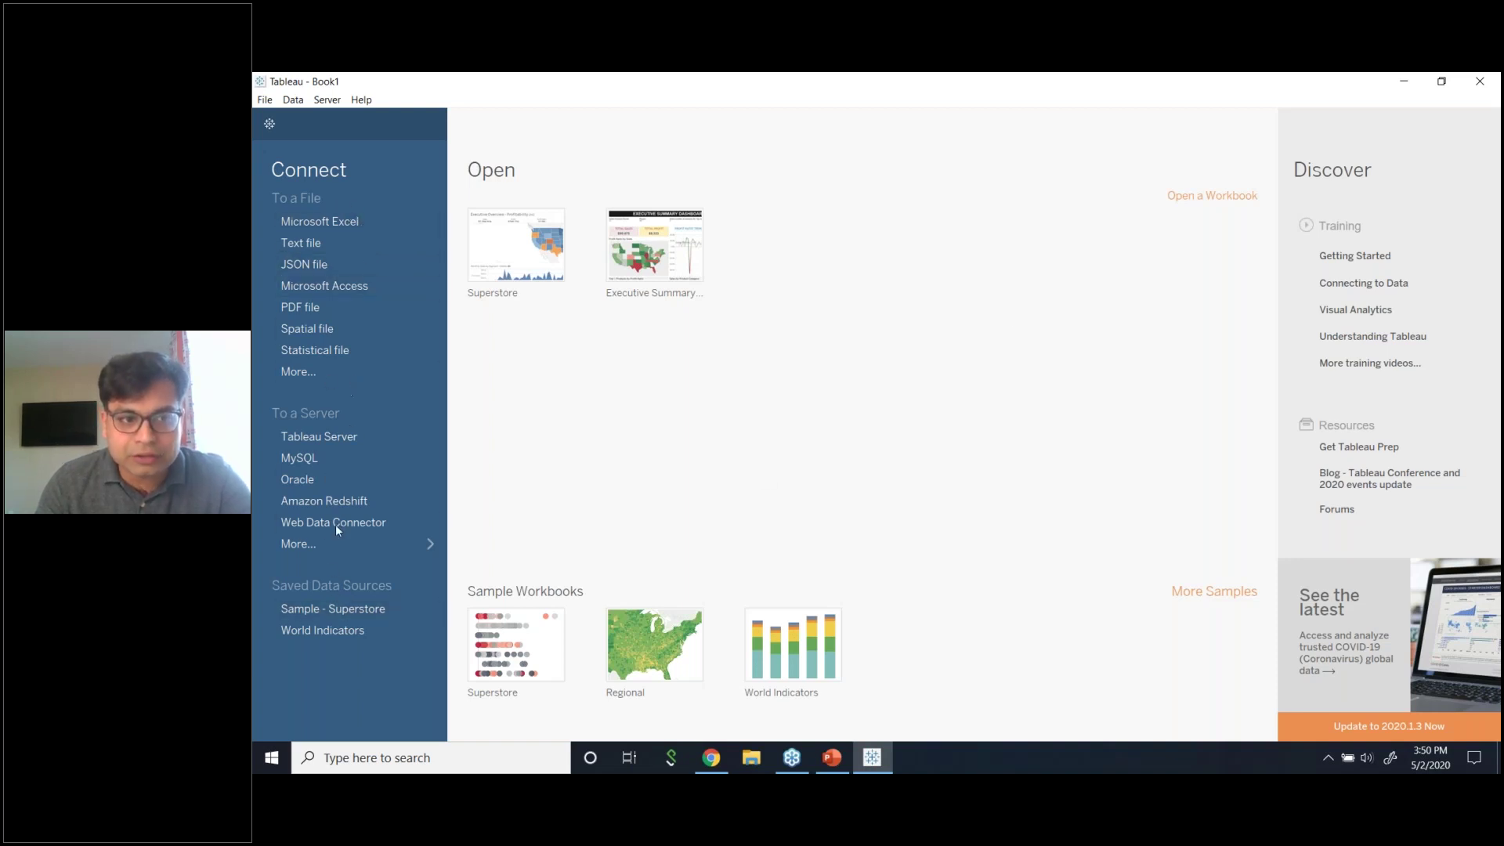
- Start Sheet 1 on saved Sample - Superstore data and glance at the Analytics and Data panes
left_click(356, 613)
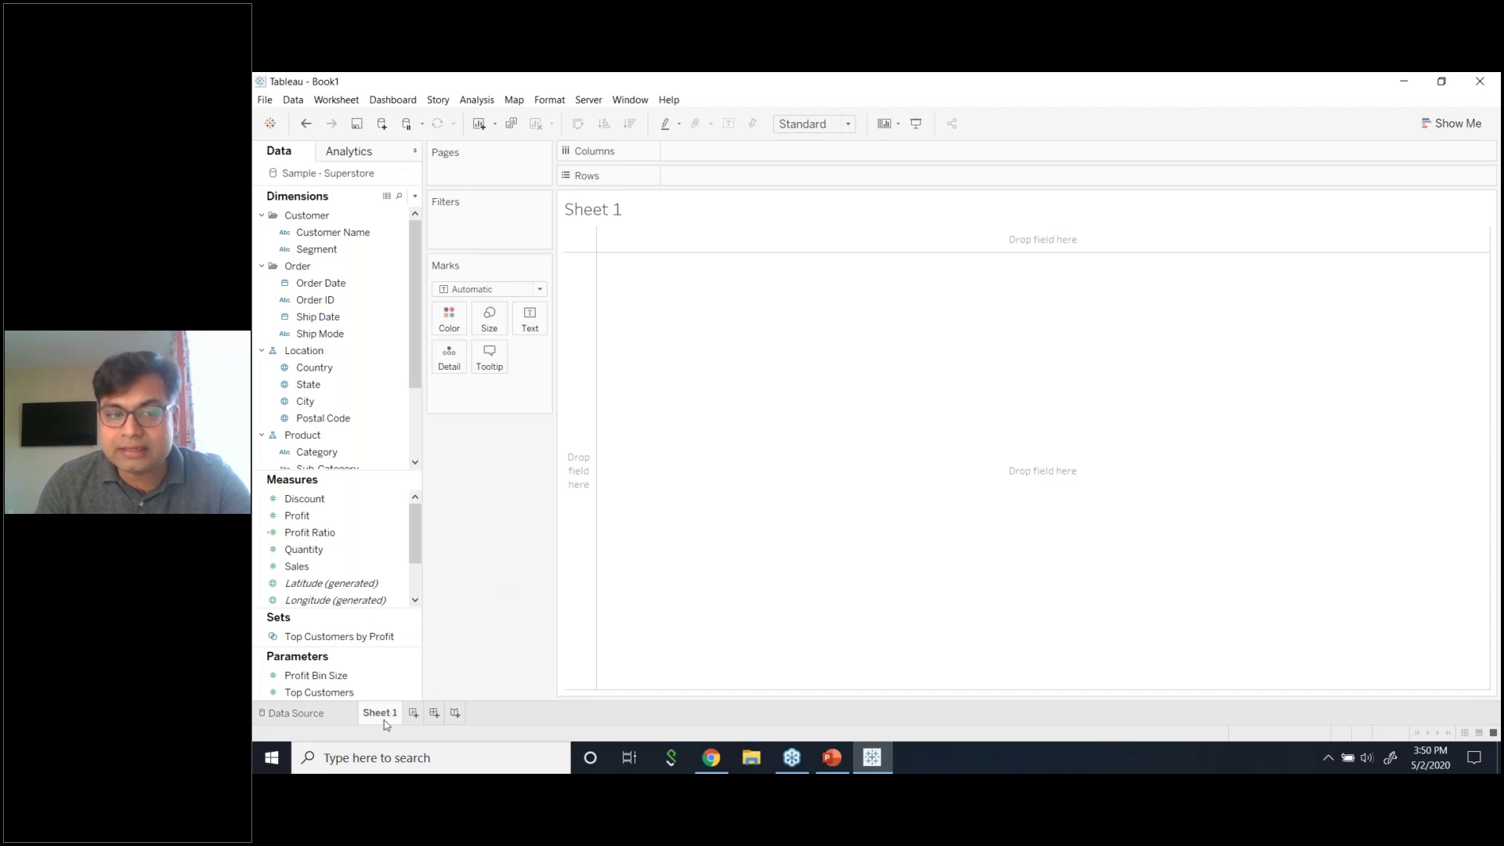
mouse_move(385, 725)
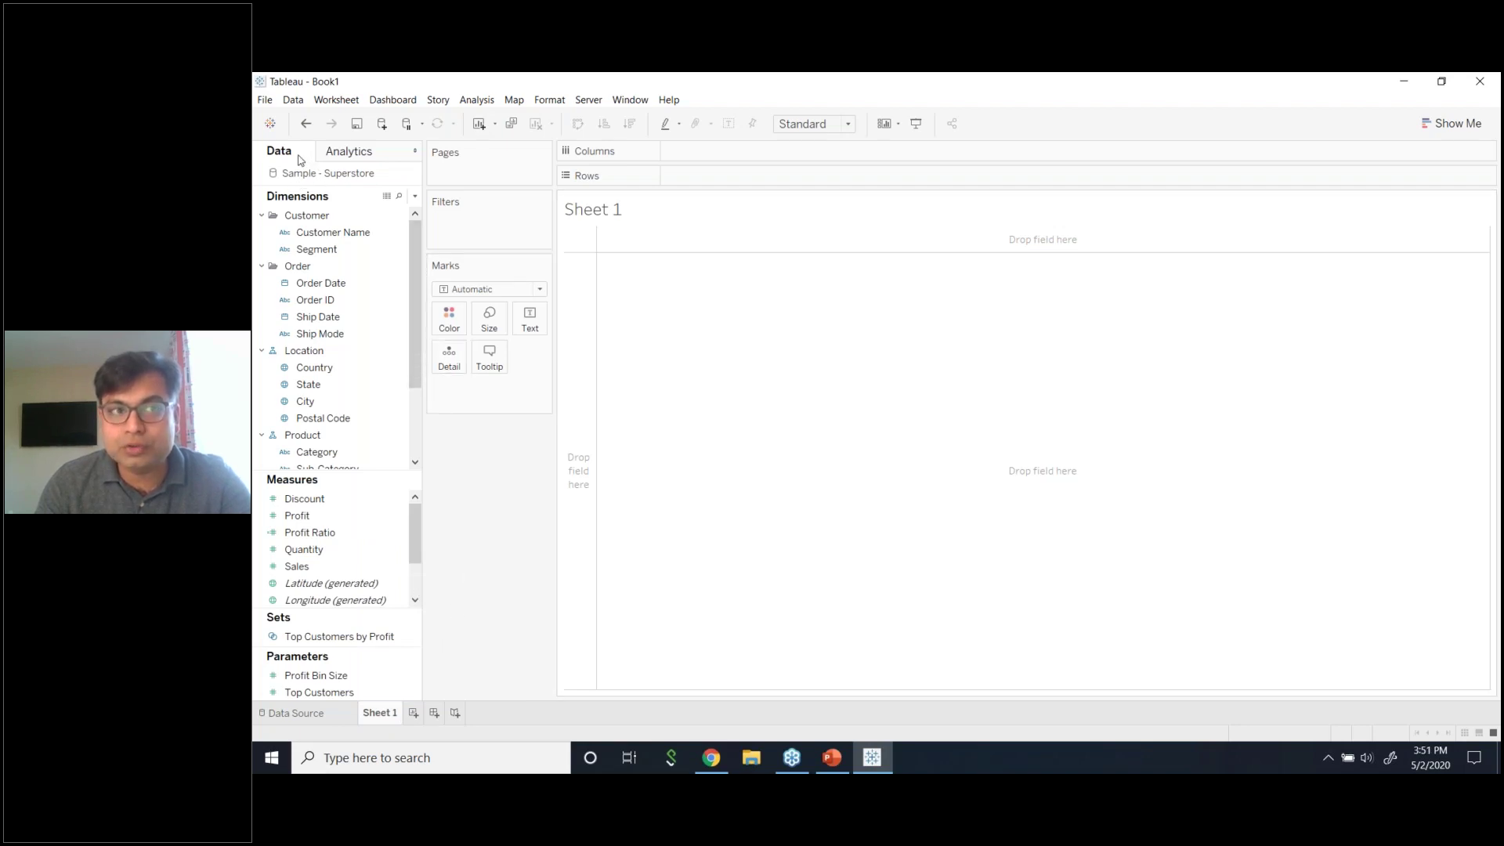
left_click(350, 151)
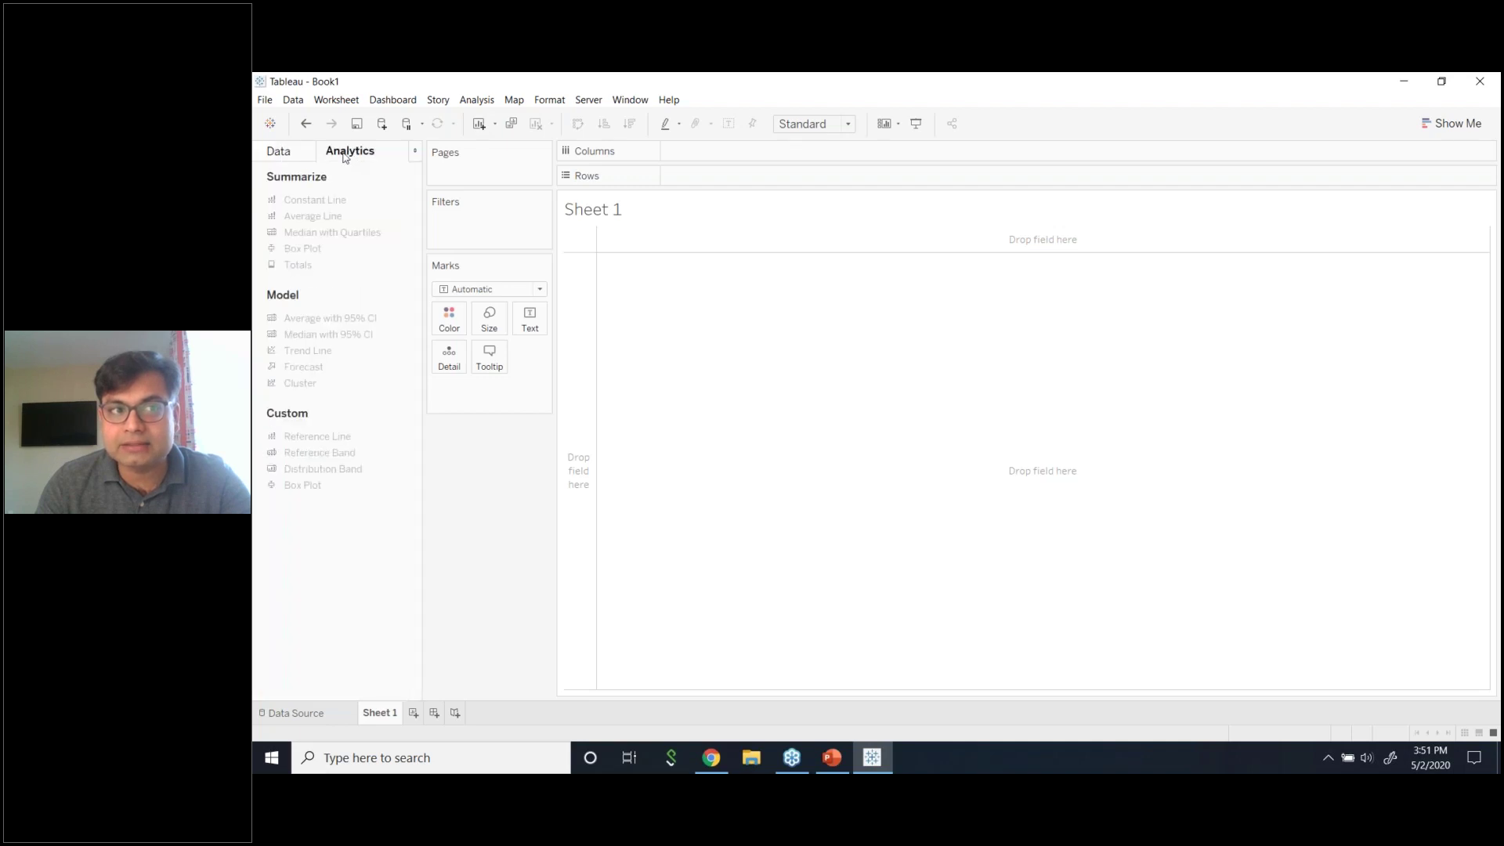
left_click(282, 152)
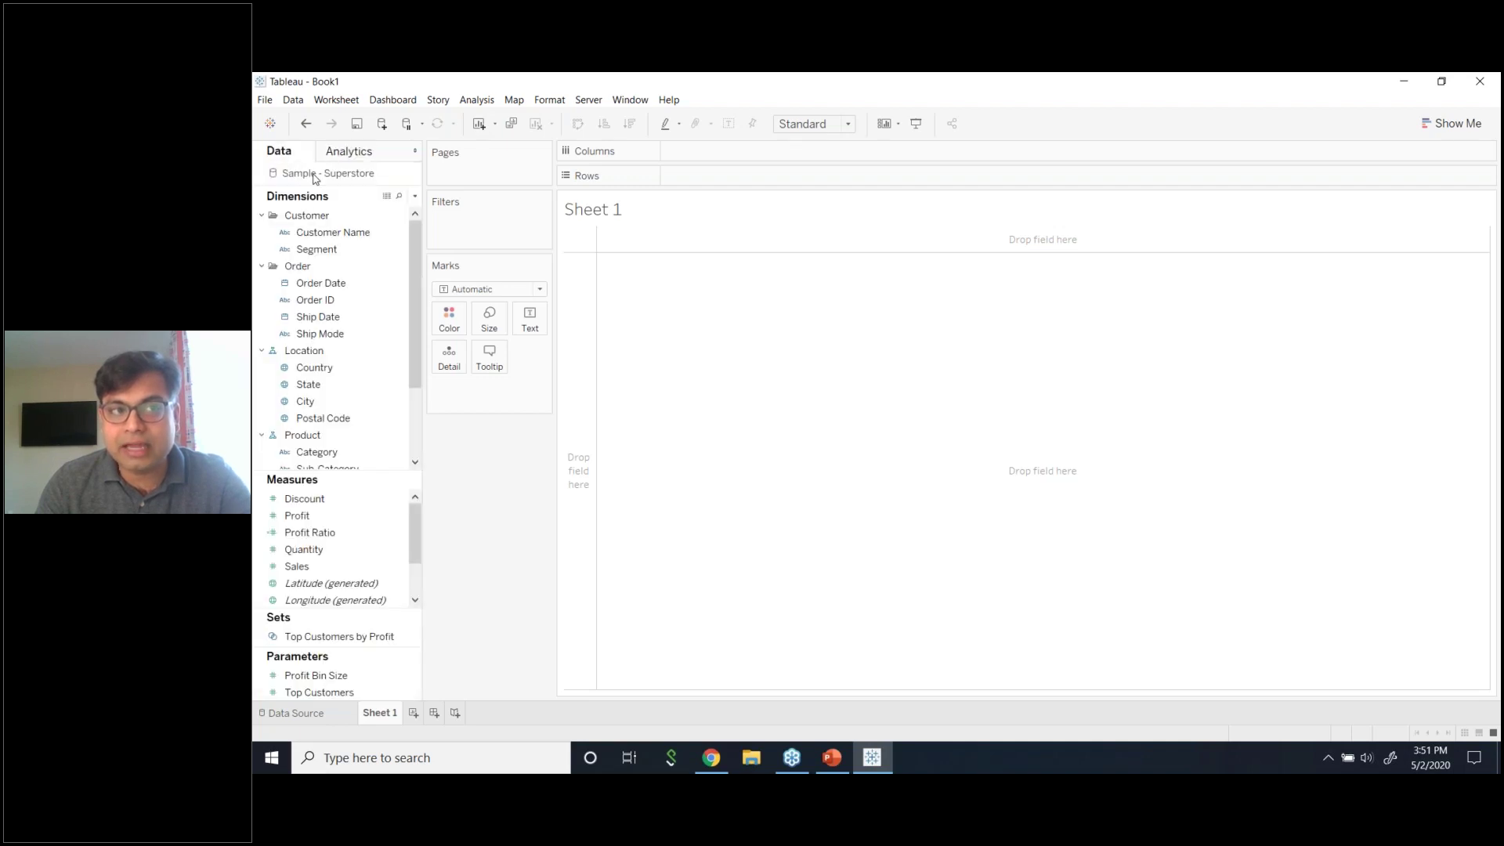
right_click(314, 180)
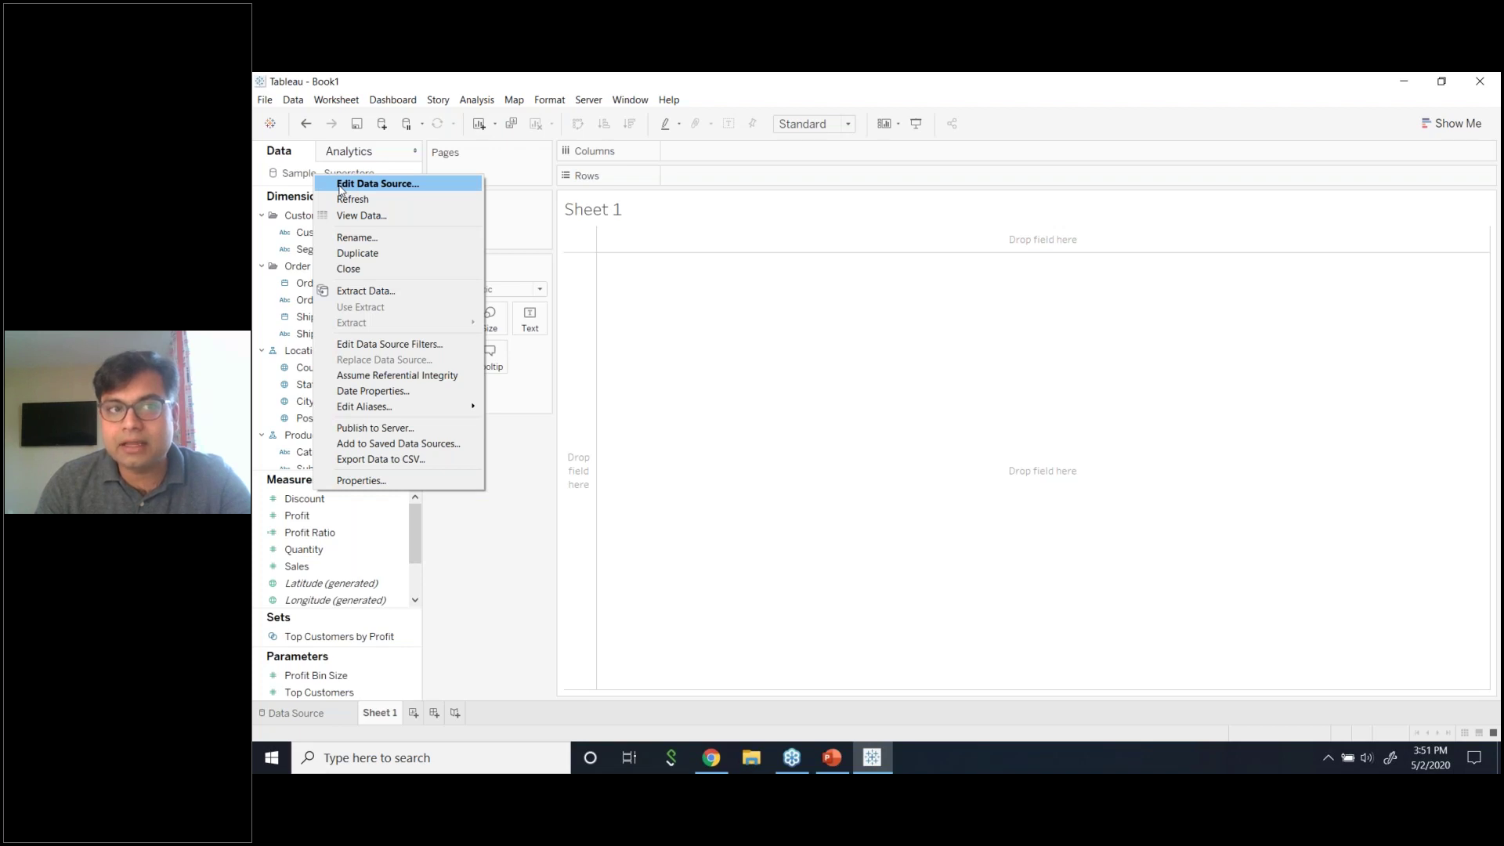
- Open the Sample - Superstore data source page to preview the Orders table rows
left_click(340, 184)
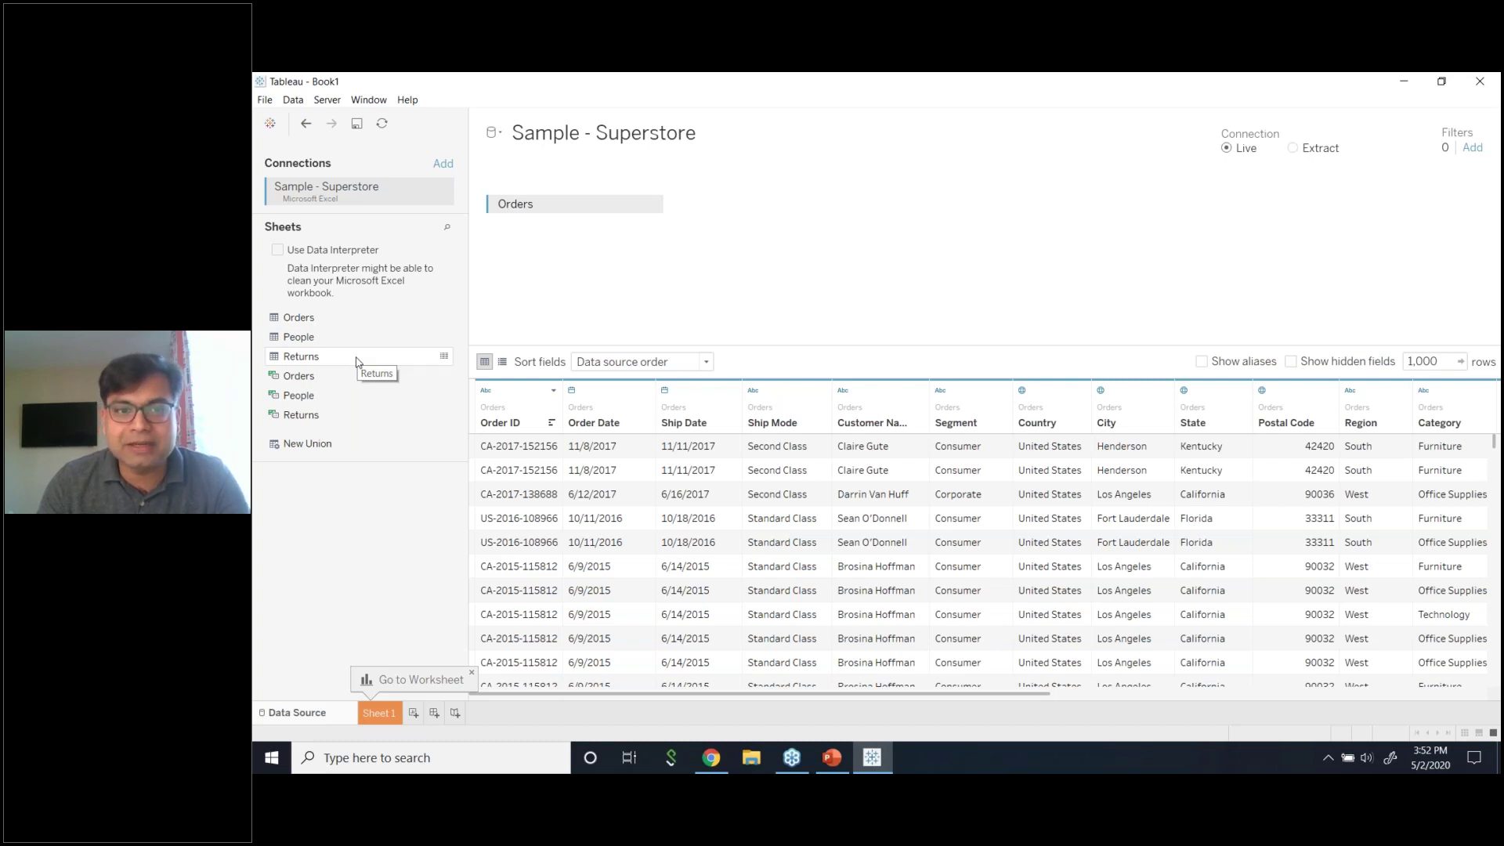
left_click(344, 317)
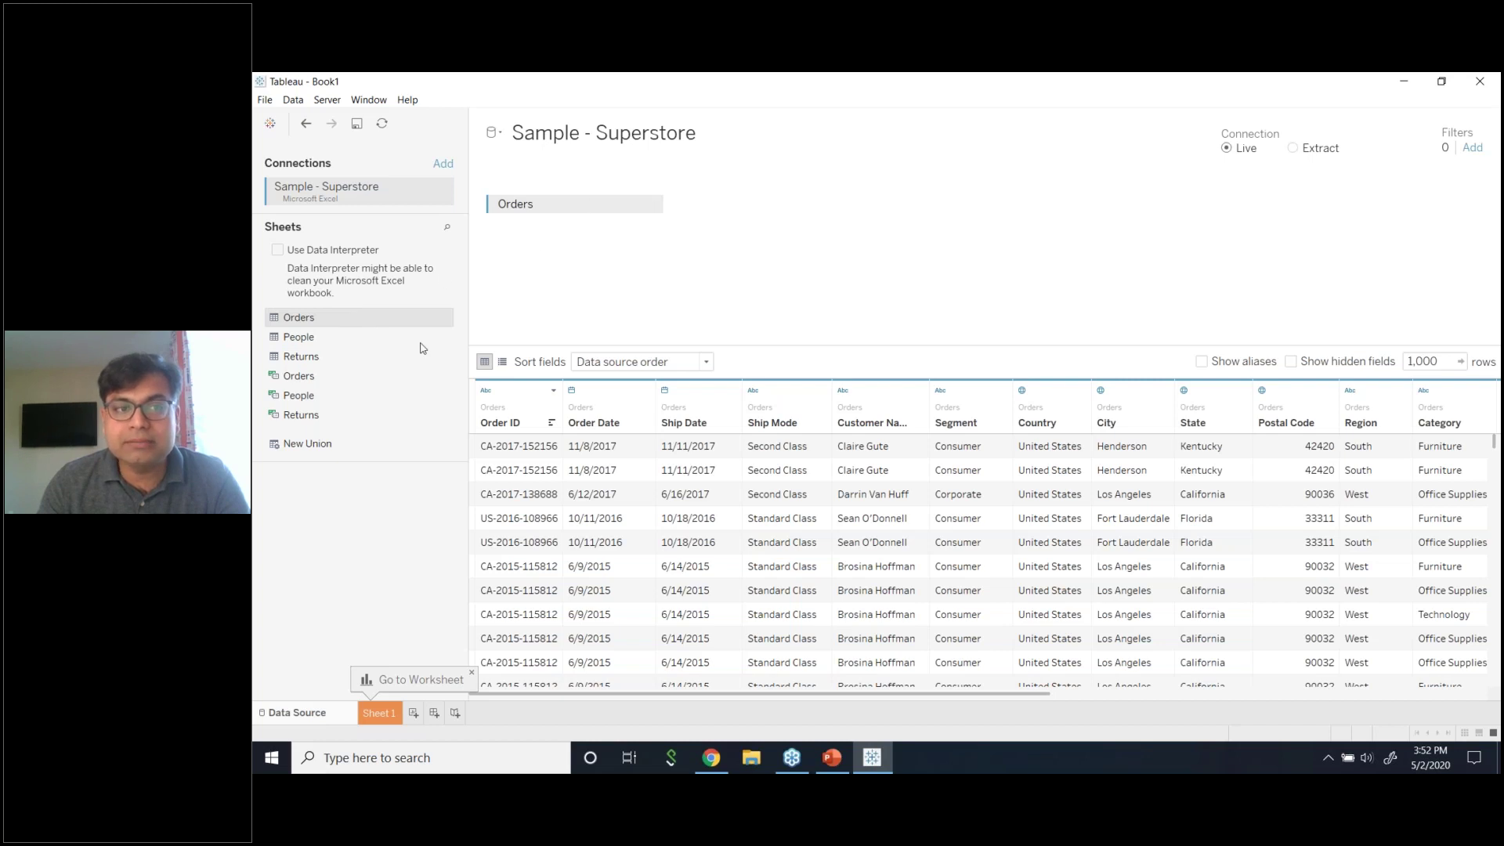
left_click(629, 368)
left_click(626, 368)
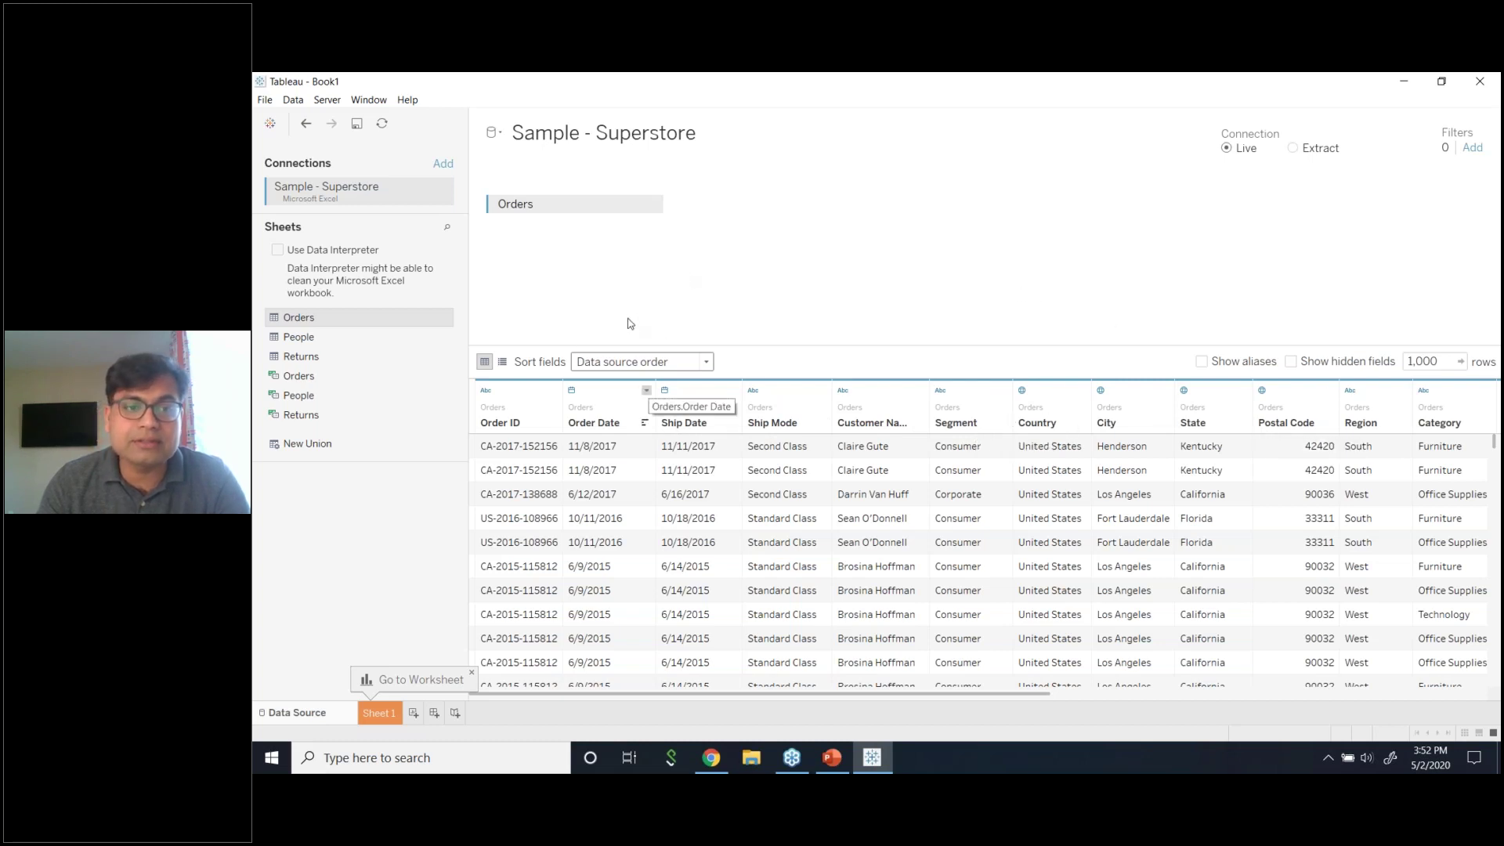
left_click(504, 362)
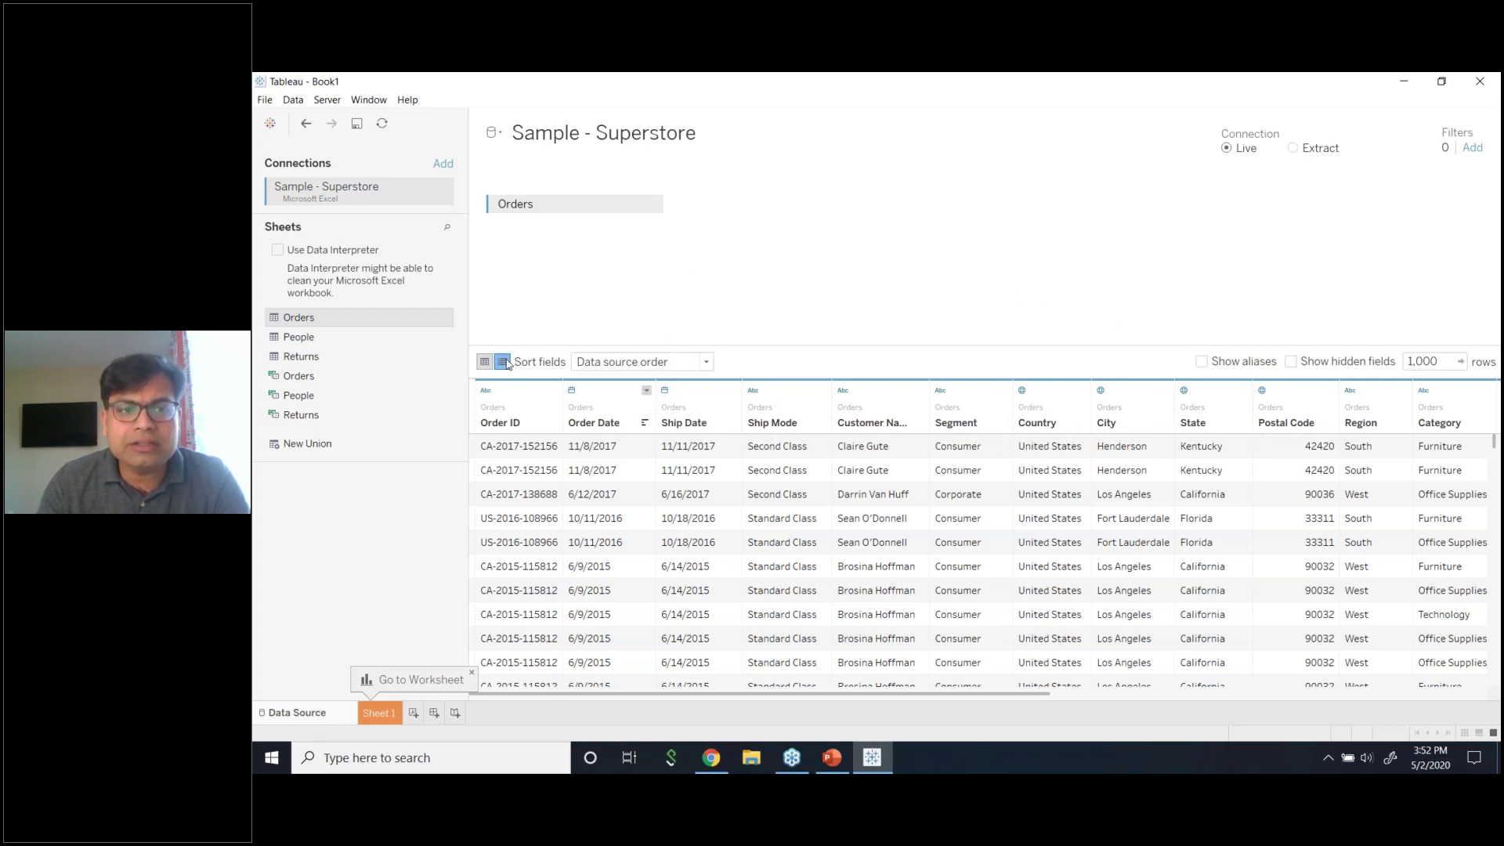
scroll(728, 514, "down", 4)
scroll(728, 513, "up", 3)
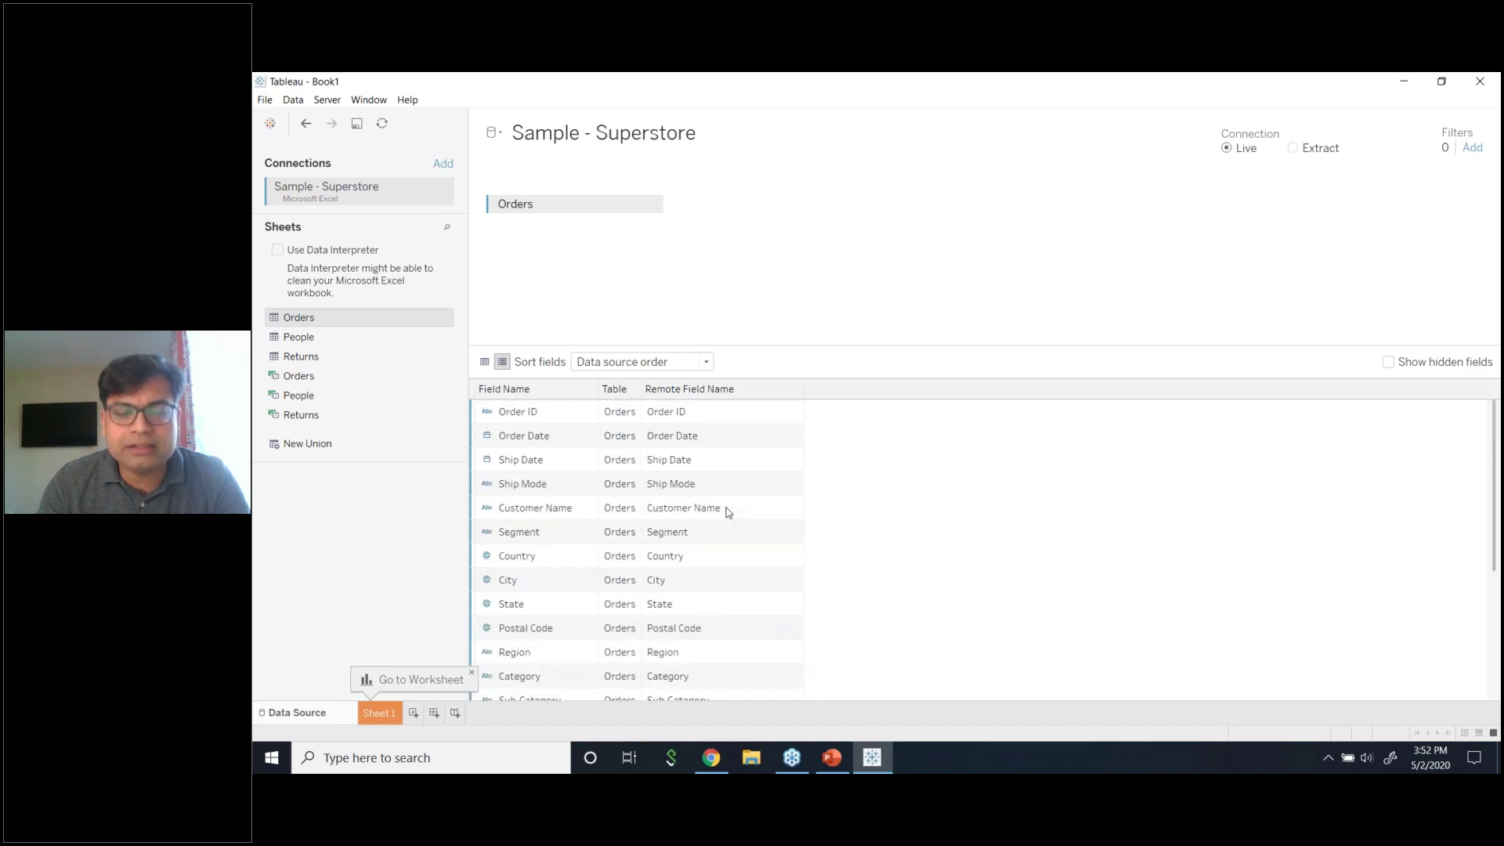
left_click(485, 363)
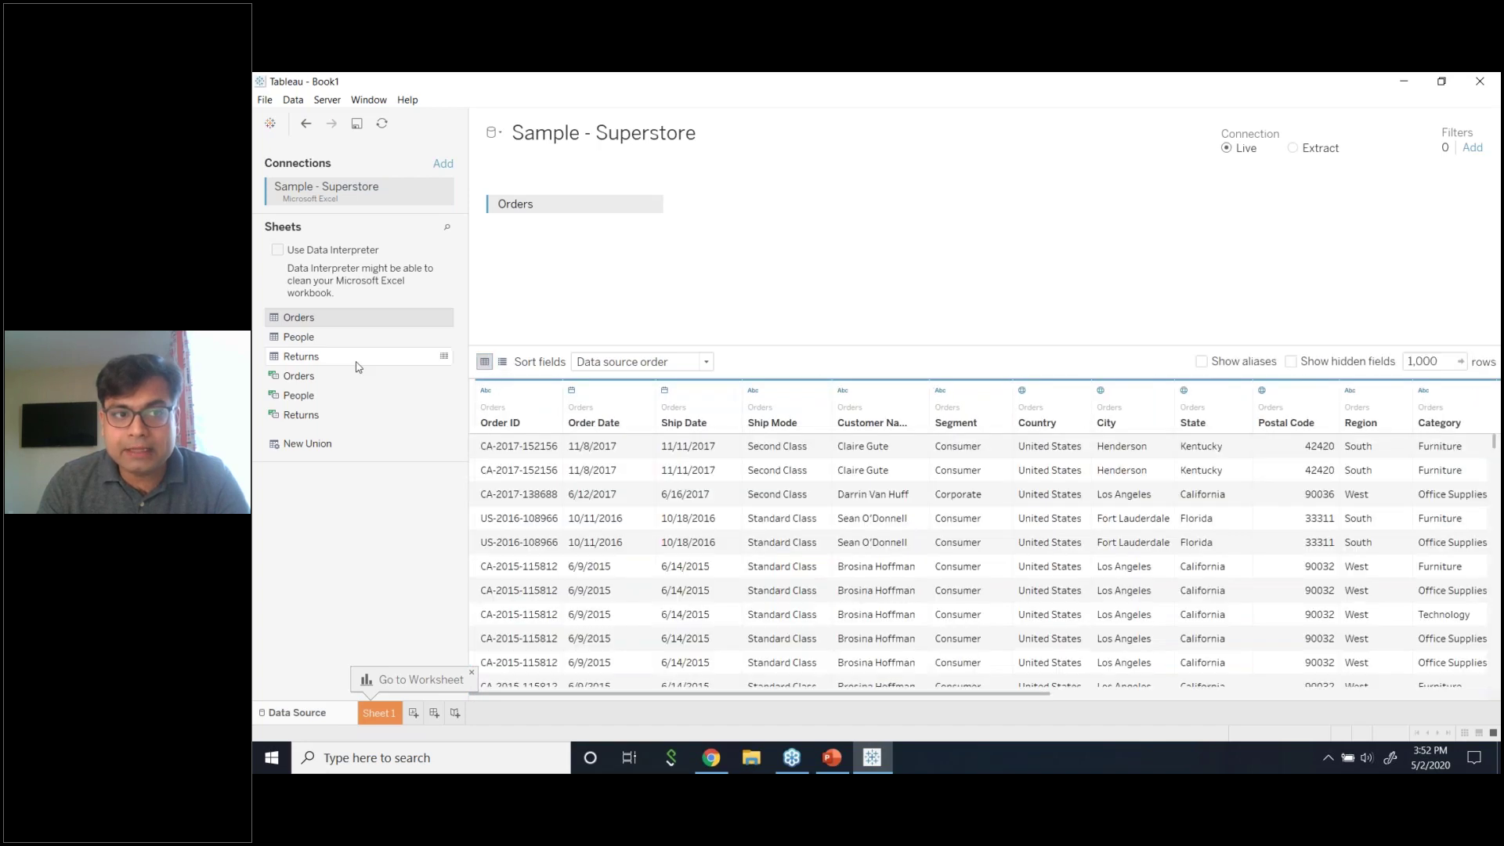
- Inner-join People to Orders on Order ID = Region (People), leaving a 0-row preview
left_click_drag(343, 343, 759, 203)
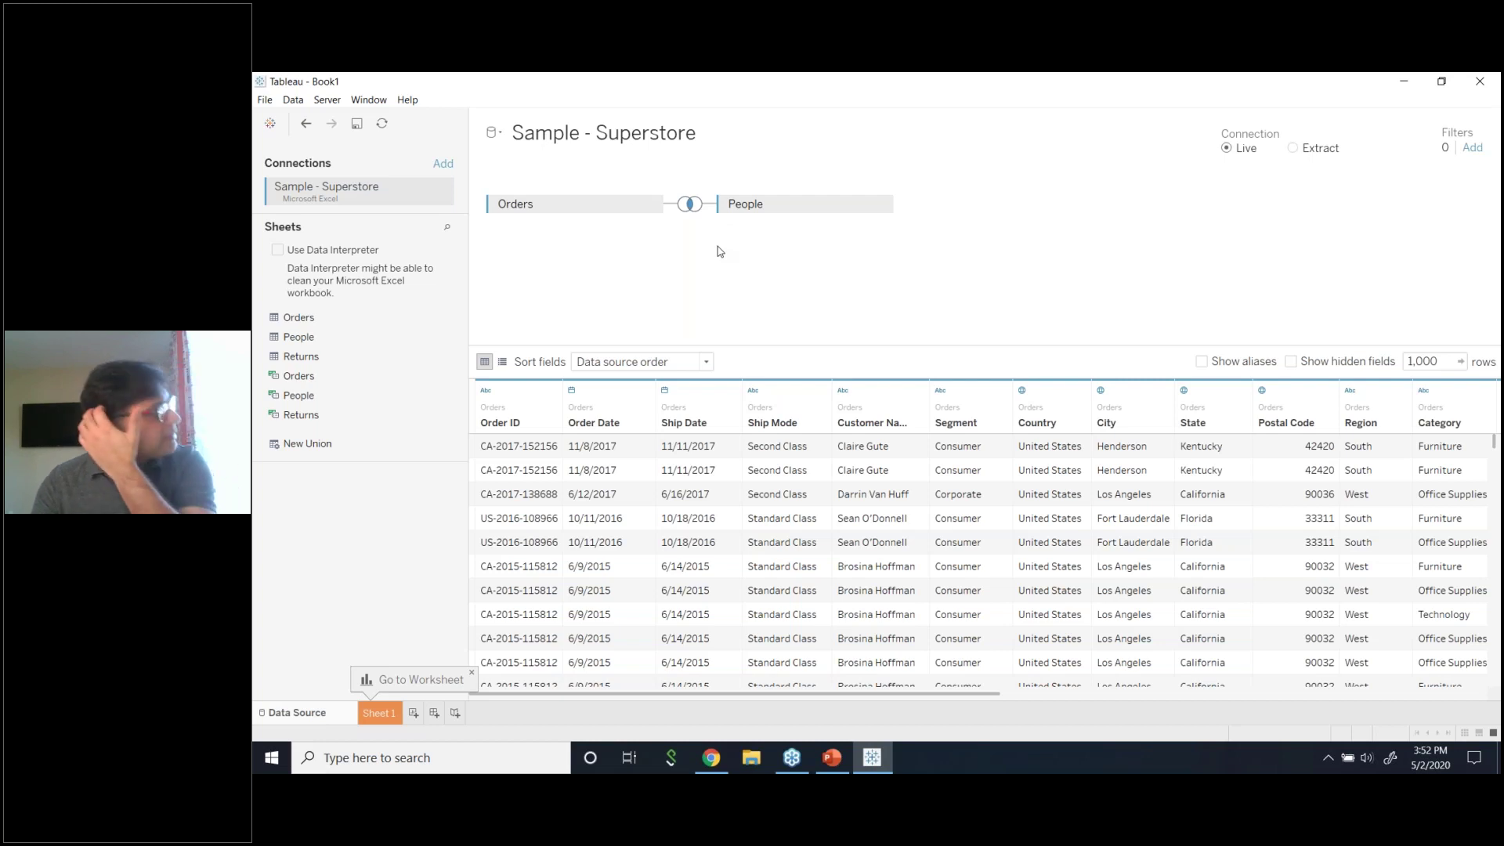
left_click(688, 206)
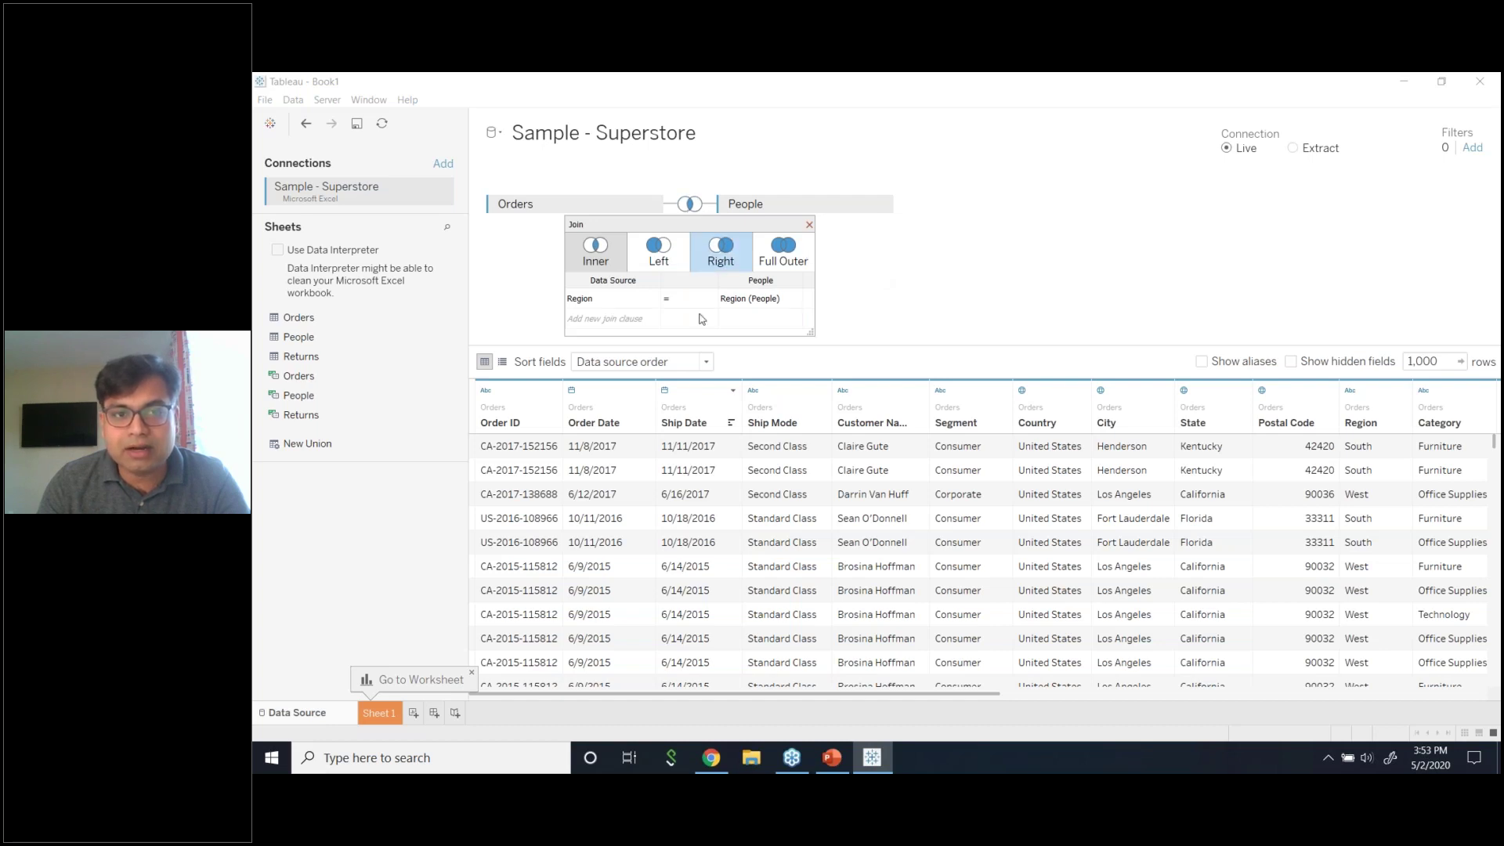
left_click(651, 304)
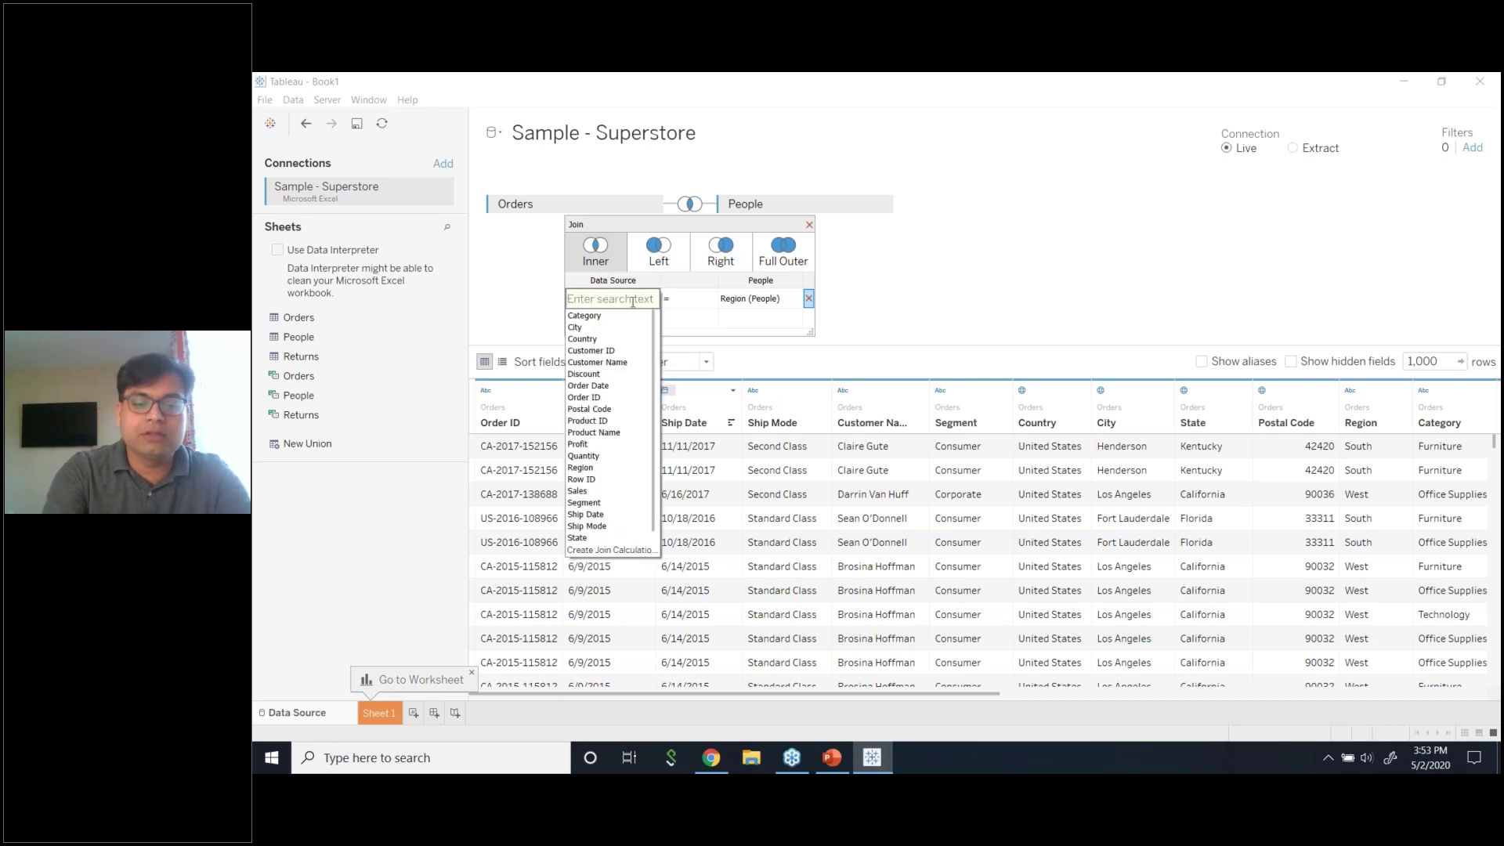
type("ord")
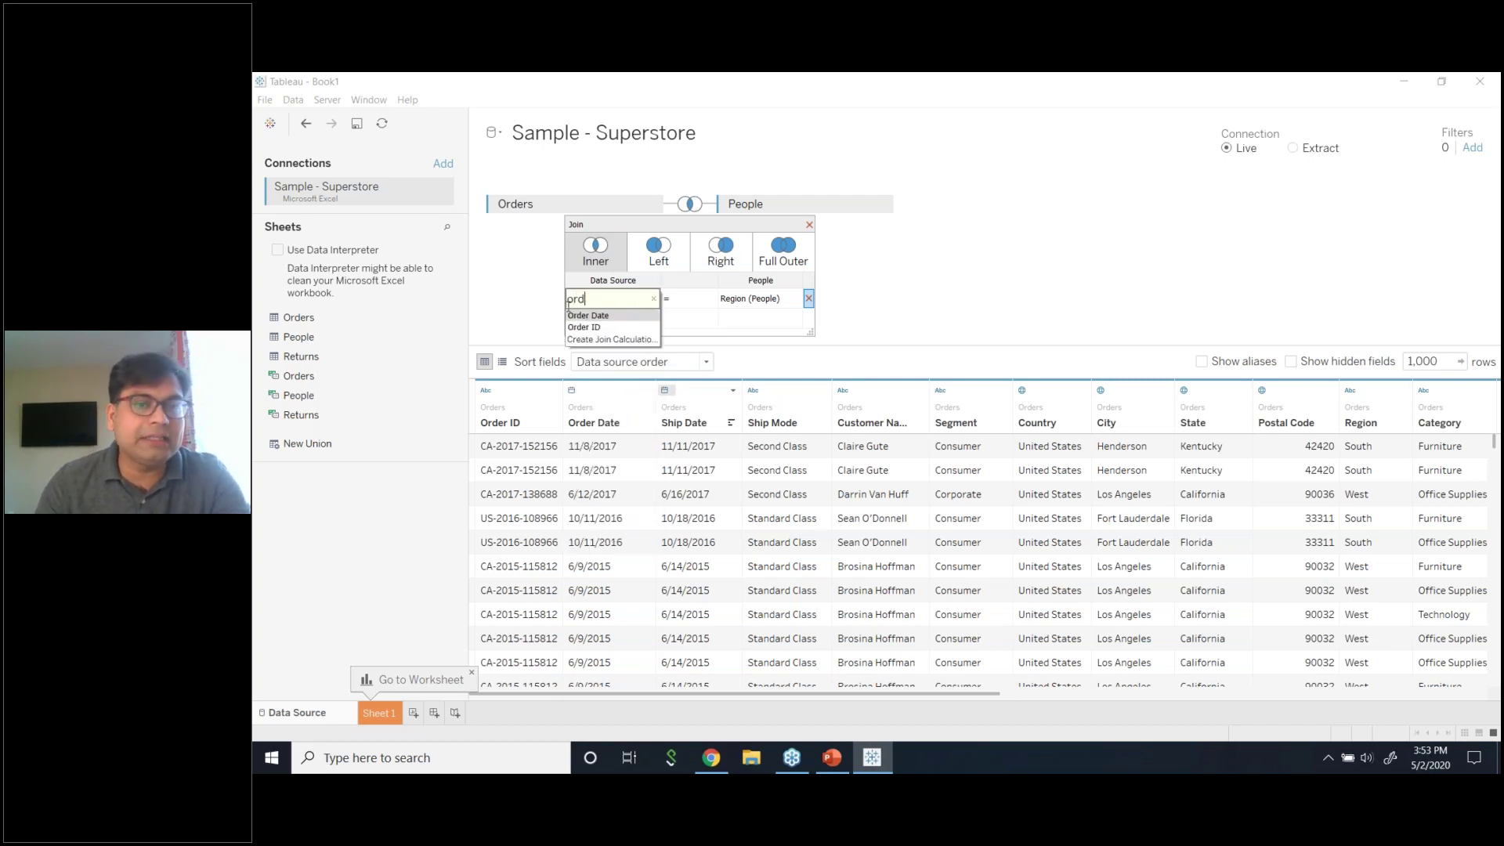
left_click(585, 326)
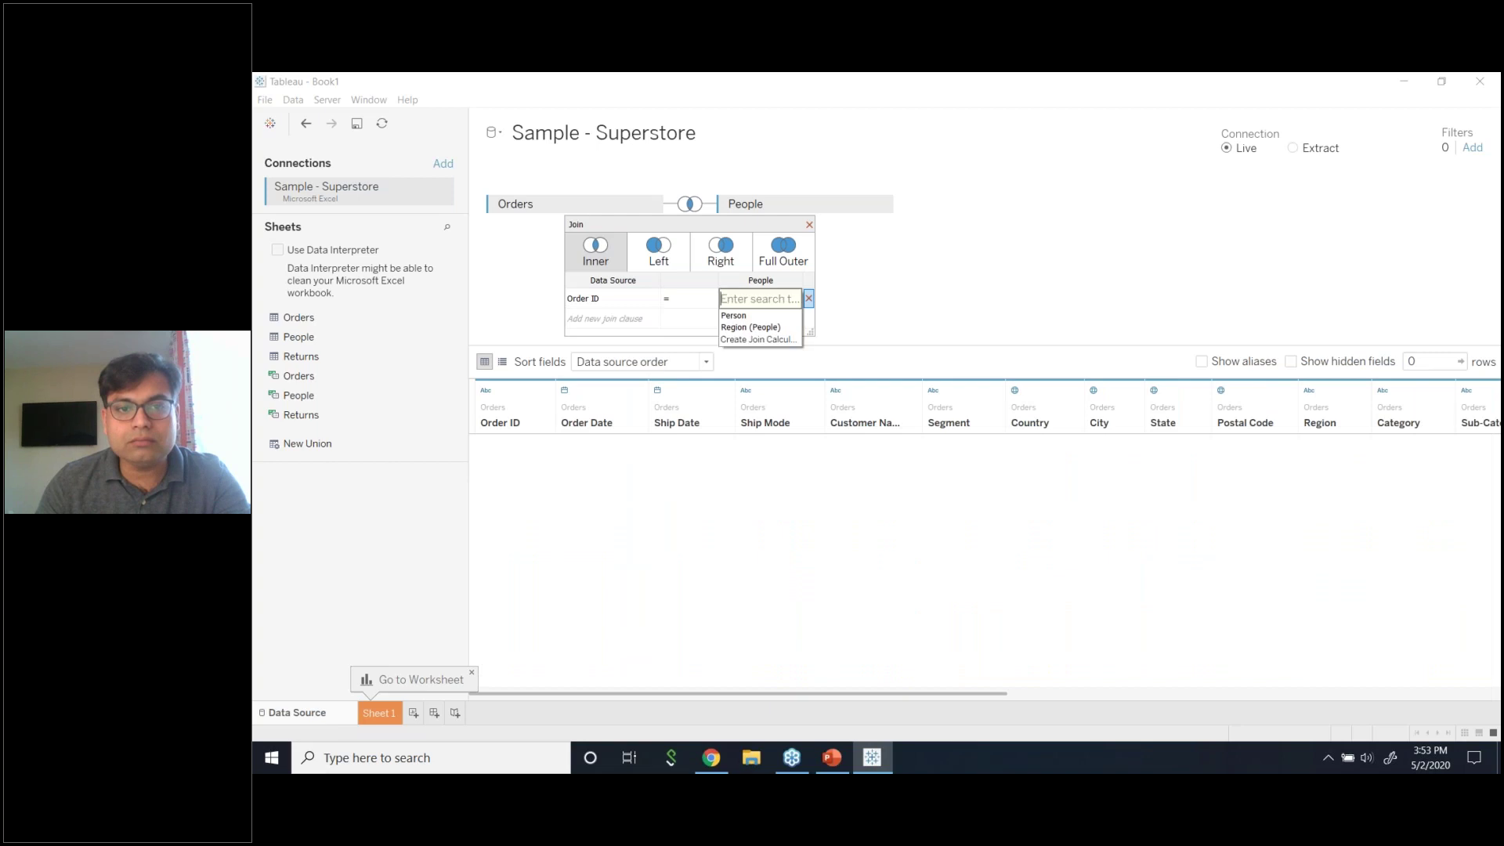
type("Or")
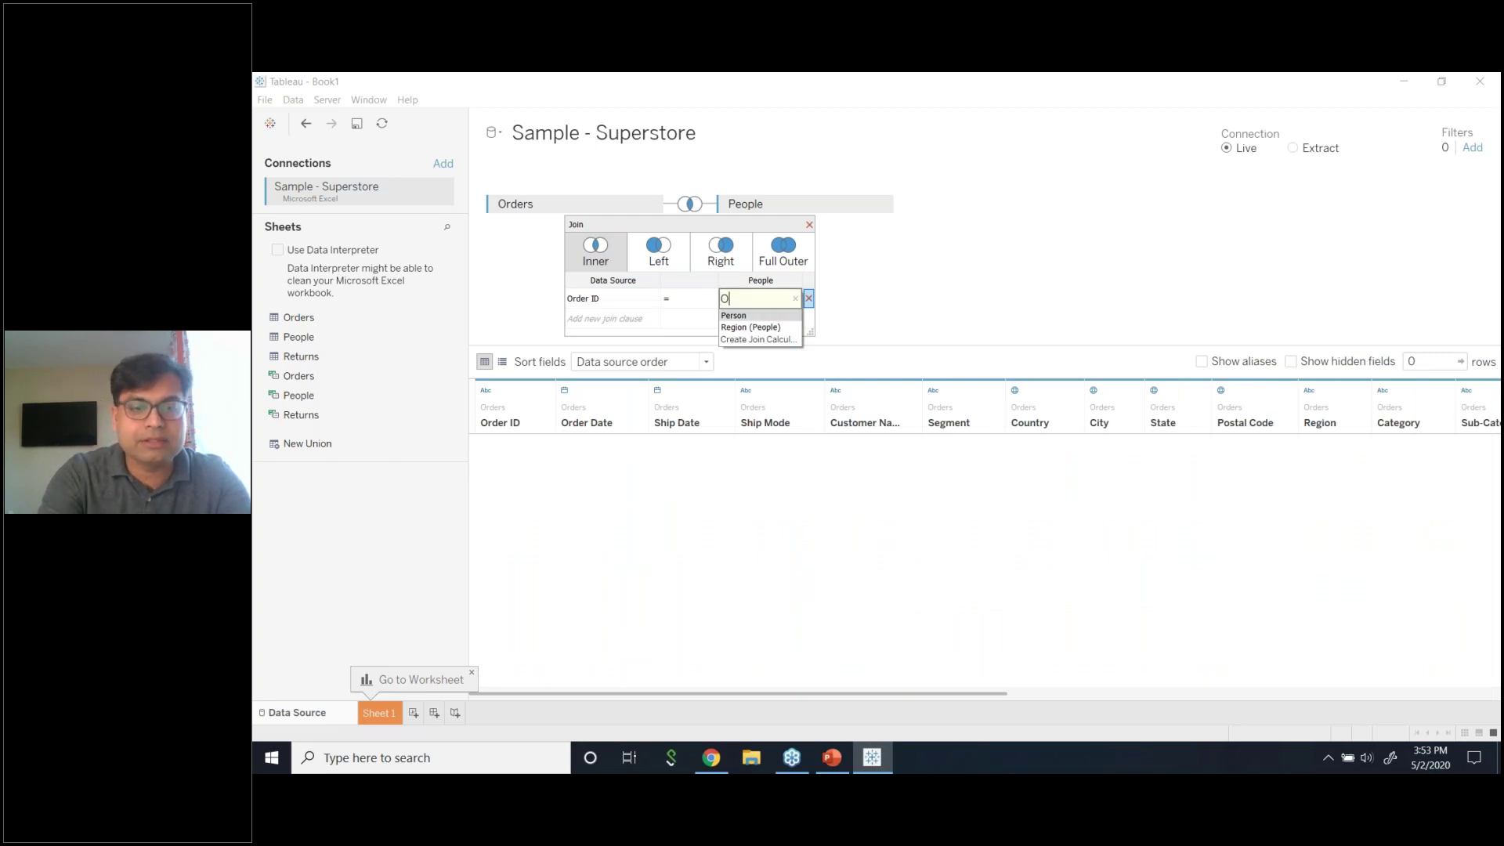
key("BackSpace")
key("BackSpace")
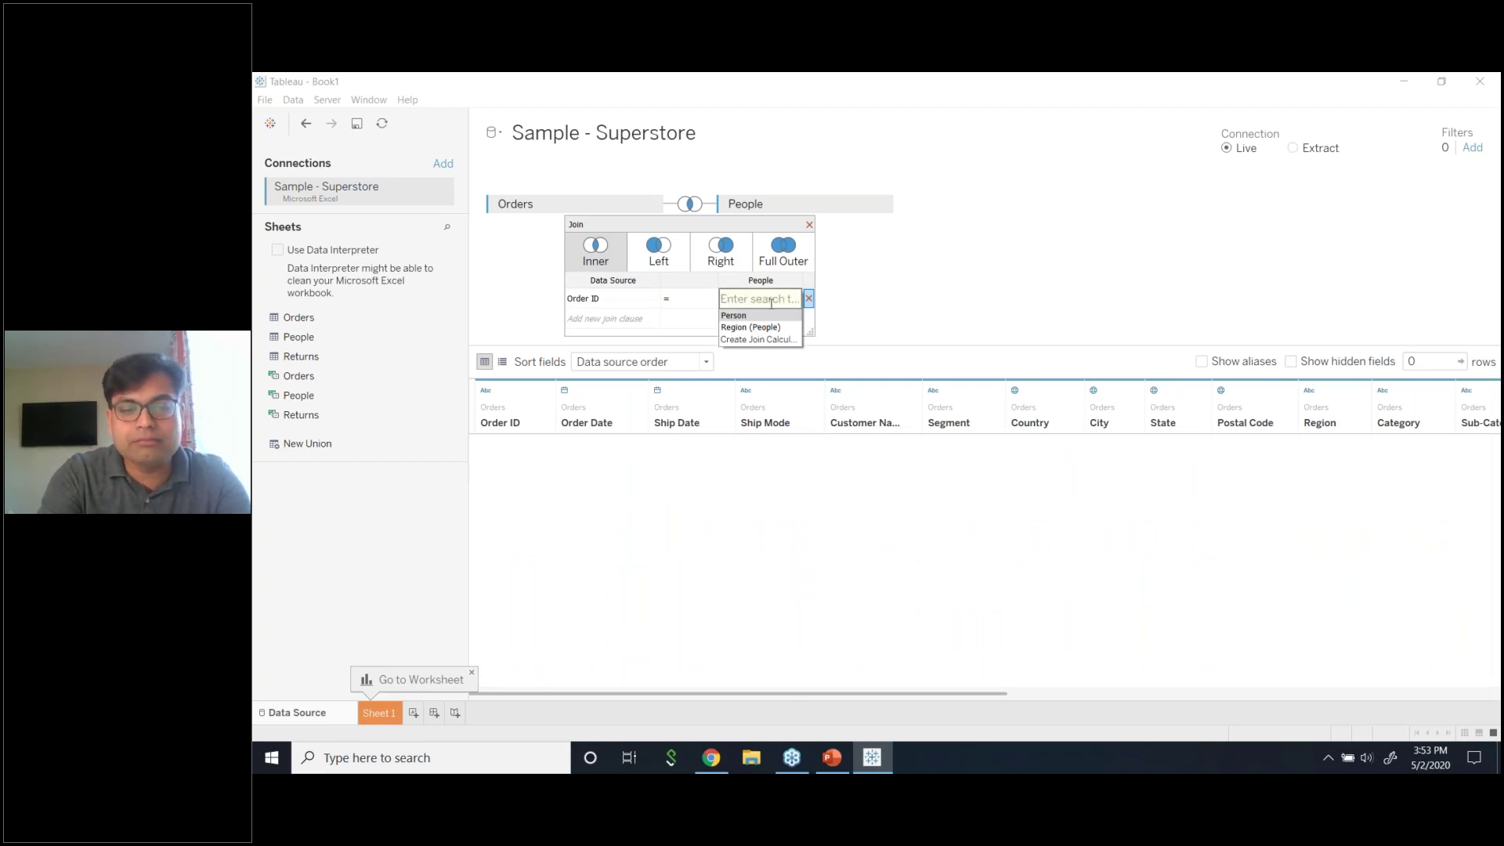
left_click(824, 290)
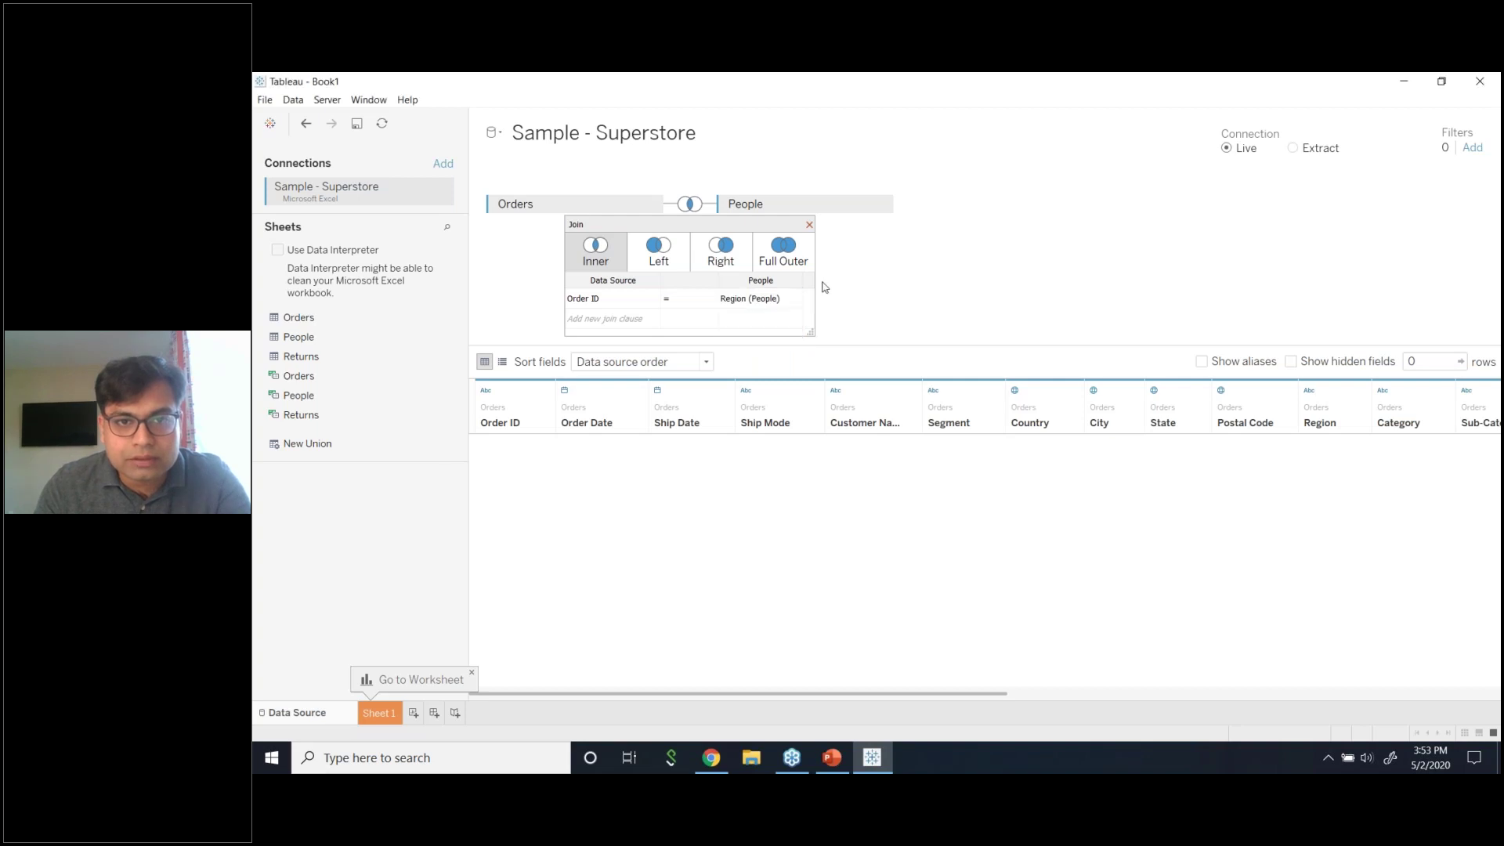
left_click(809, 225)
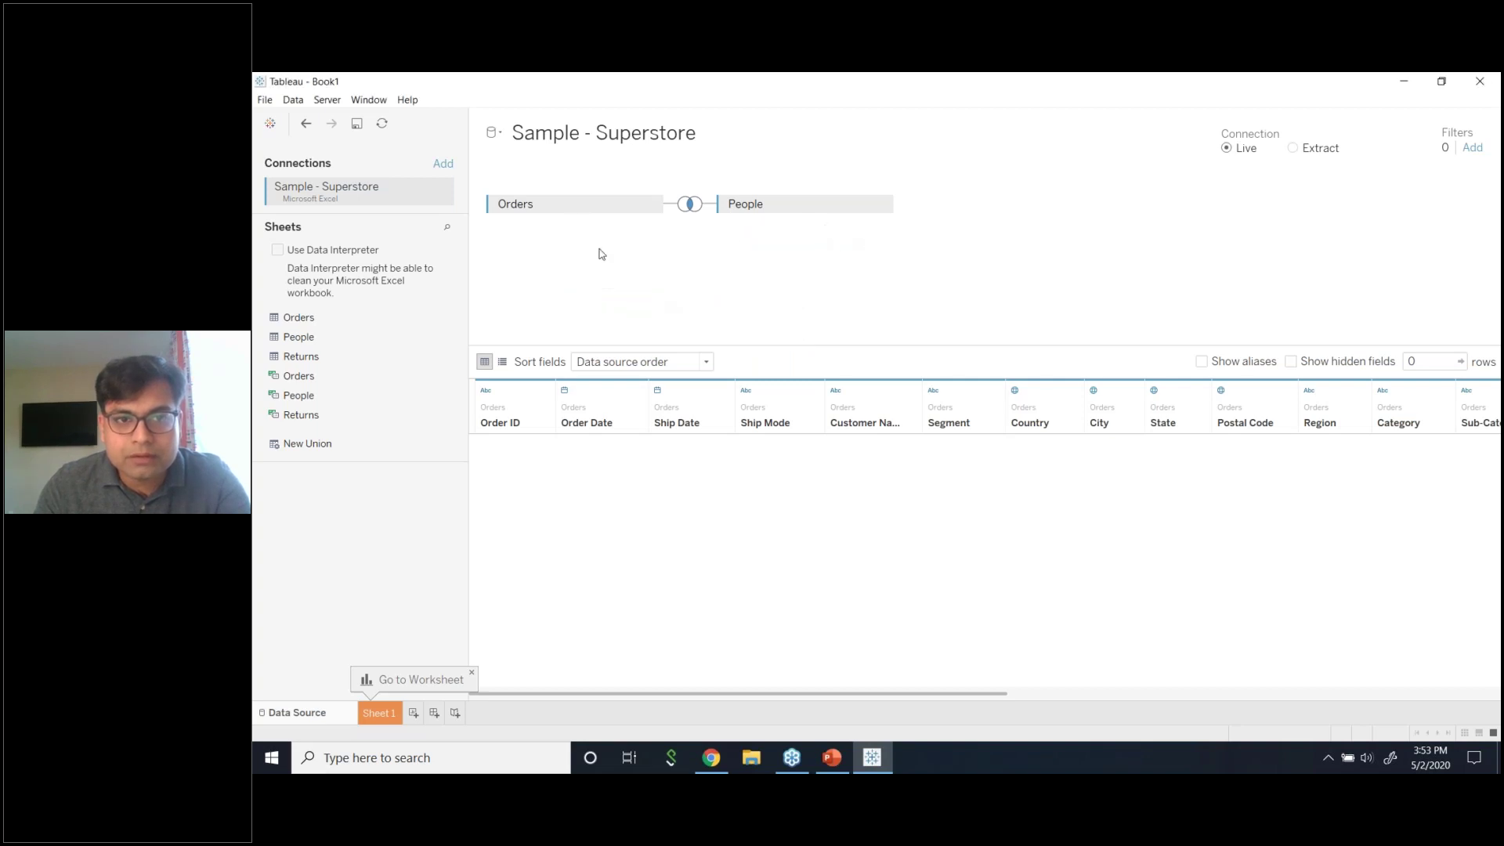
- Remove People from the data source and join Returns to Orders, checking the join settings
left_click(881, 205)
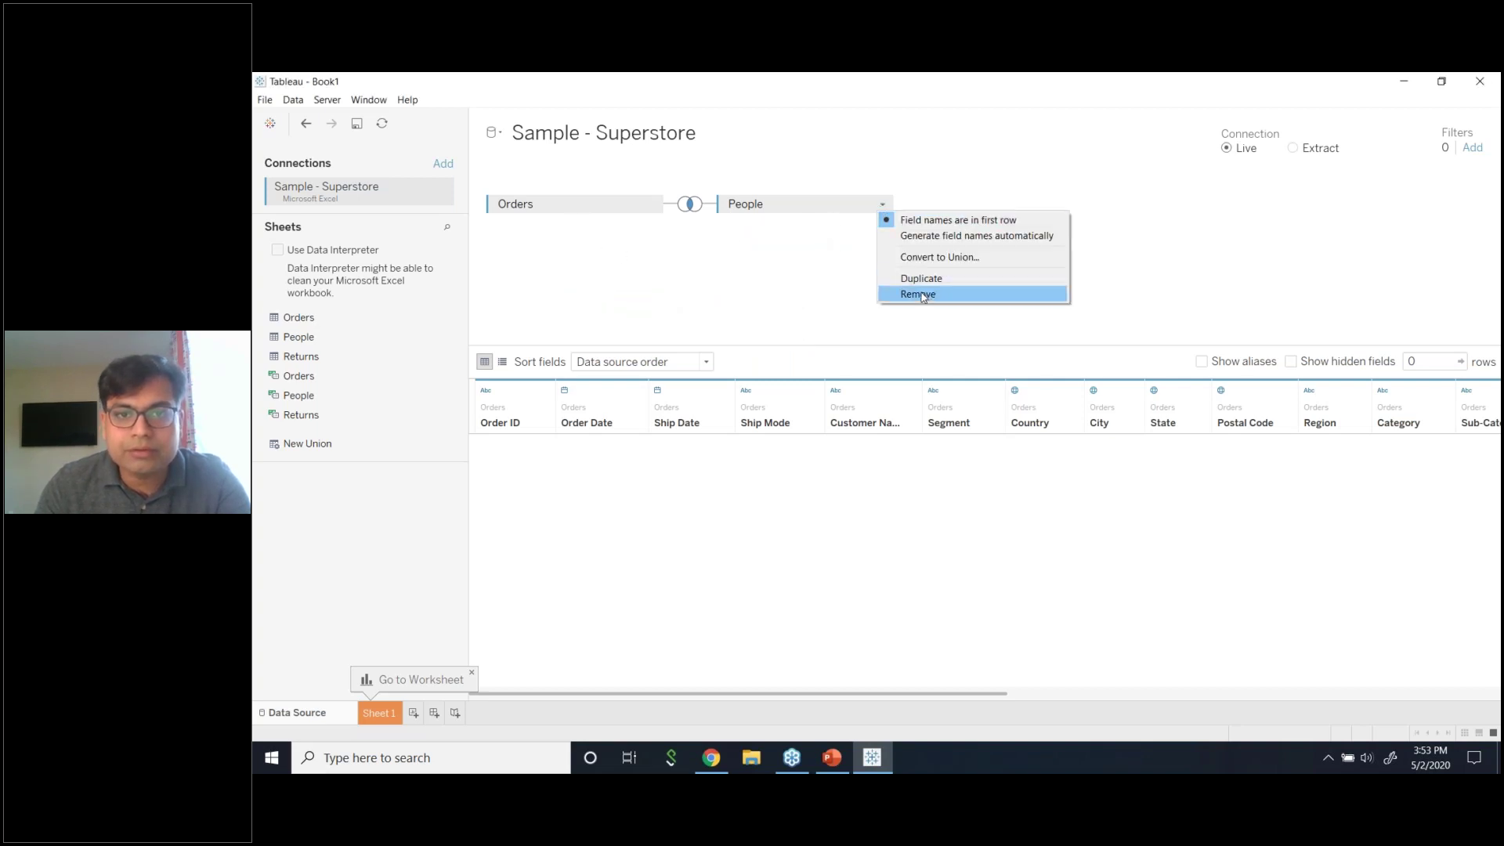
left_click(925, 293)
left_click_drag(357, 363, 799, 235)
left_click(693, 205)
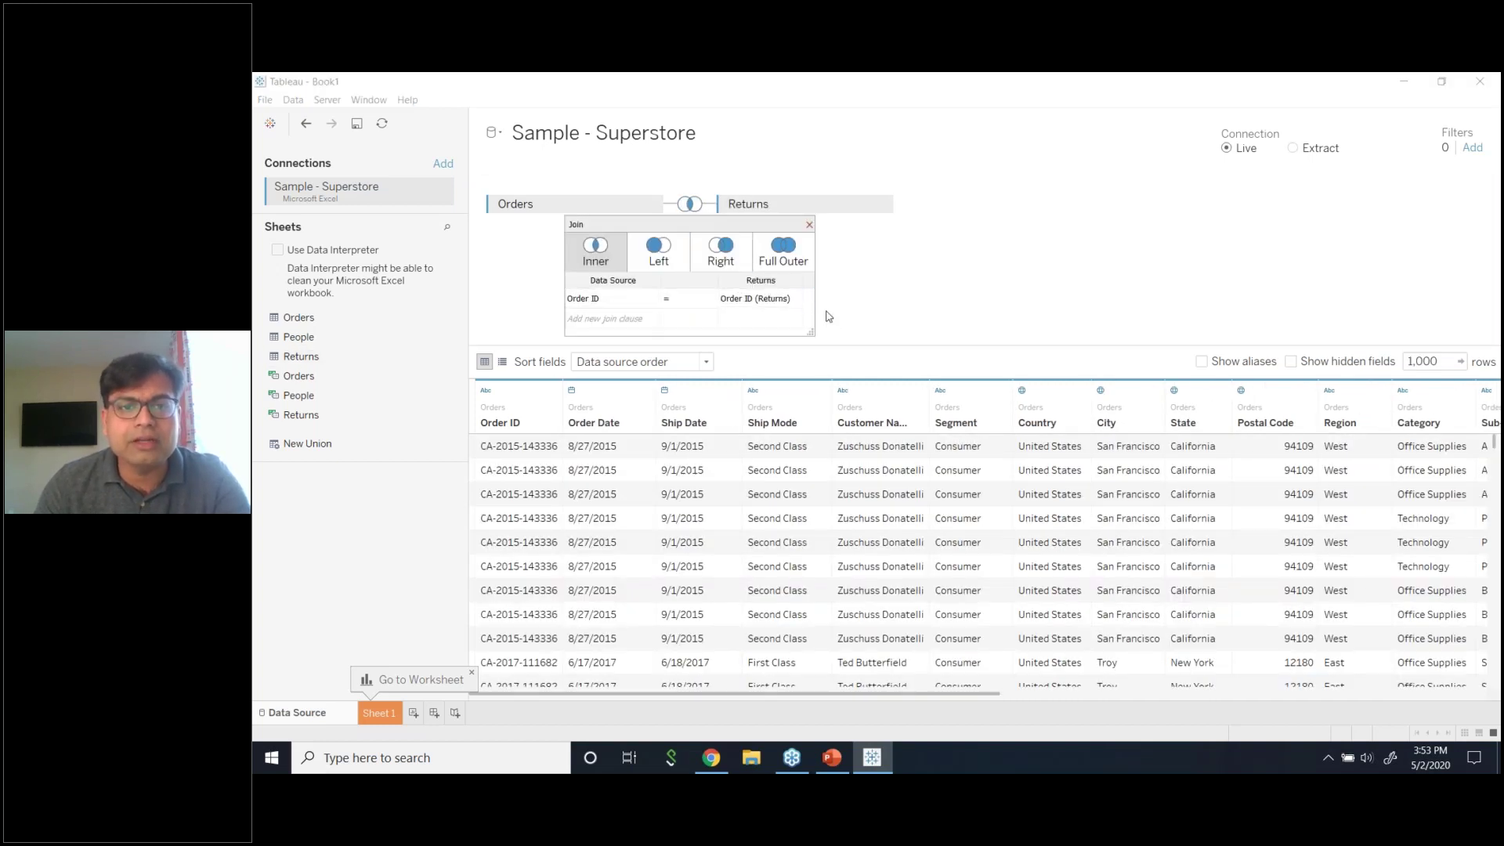
left_click(809, 225)
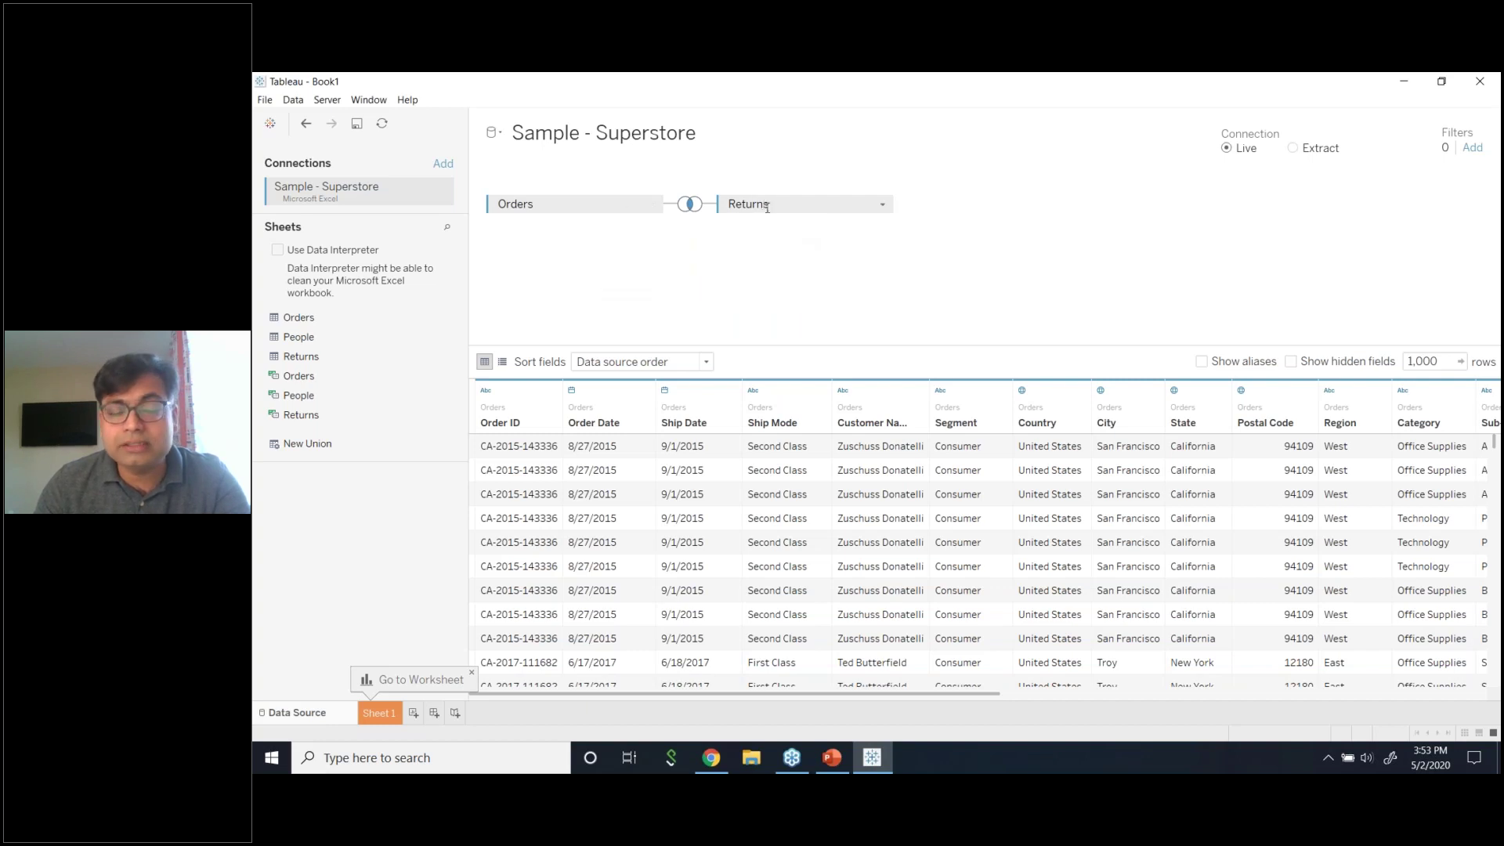
- Recheck the Orders–Returns join, remove Returns, and join People to Orders again
left_click(690, 204)
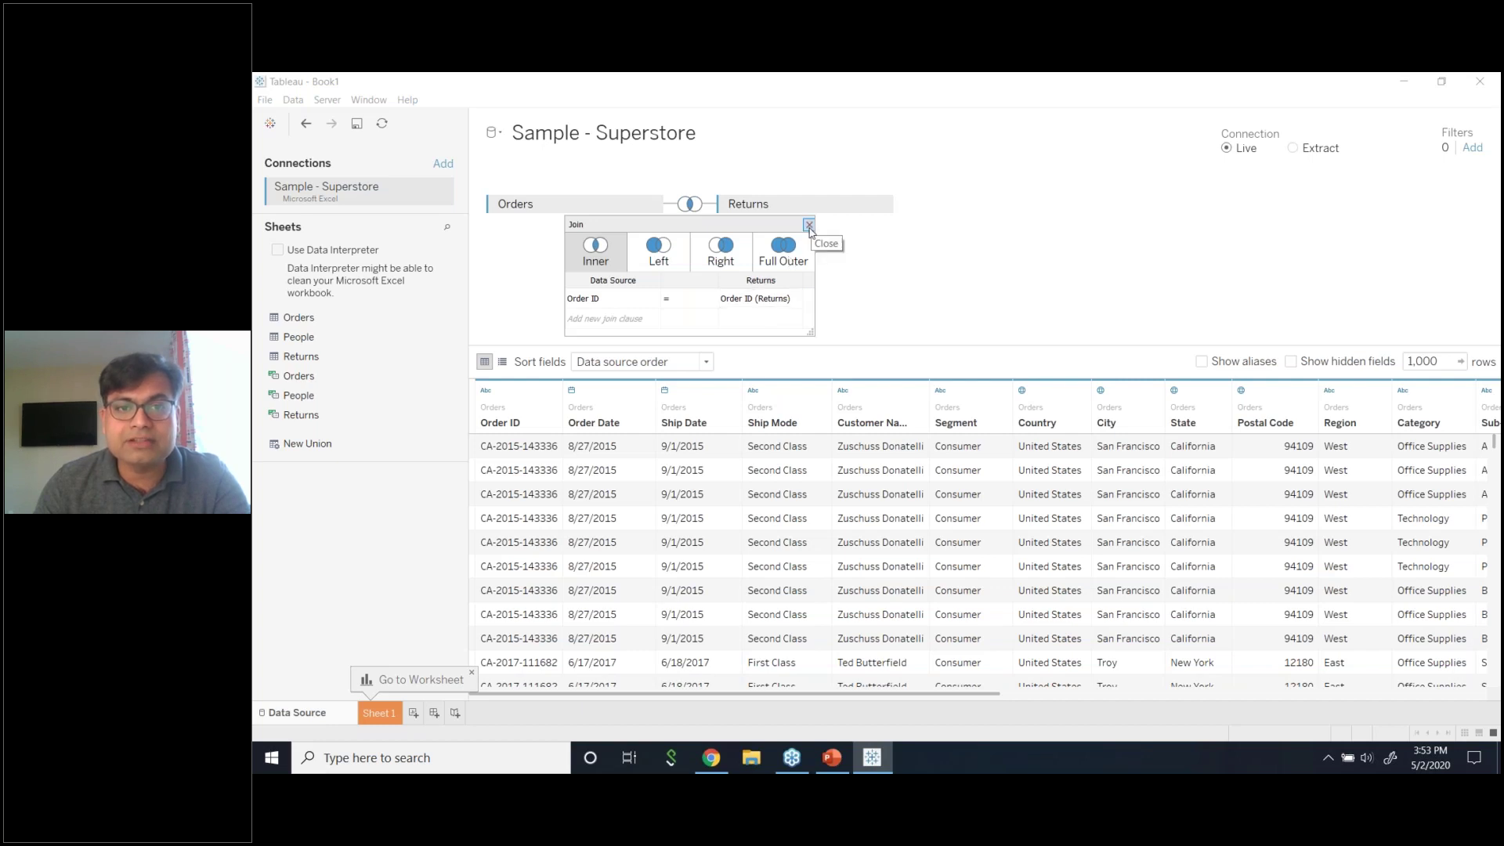
left_click(809, 226)
left_click(883, 204)
left_click(833, 295)
left_click_drag(352, 337, 690, 219)
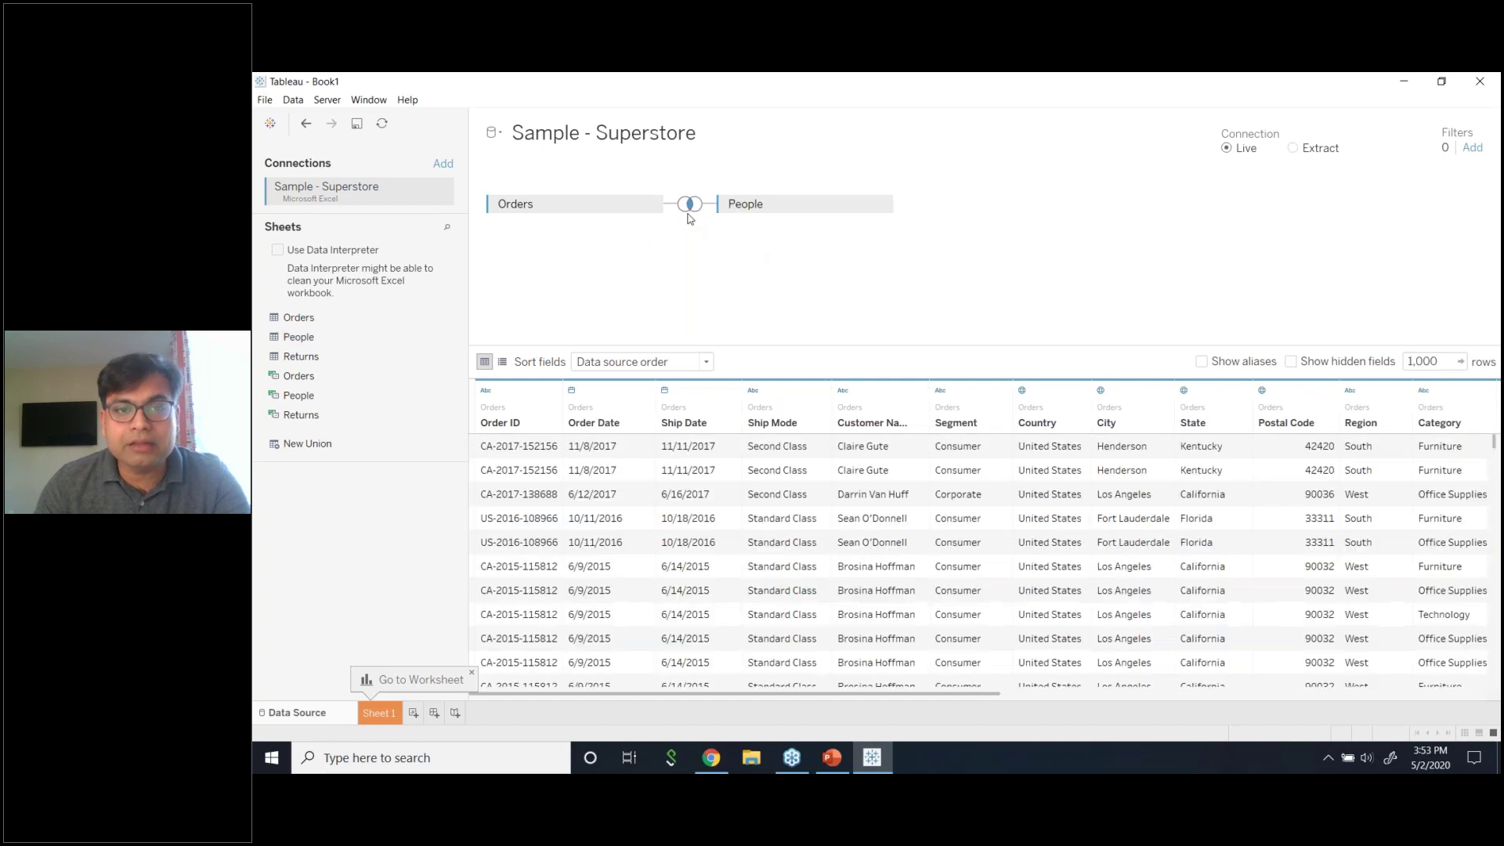
- Try Customer ID, then Customer Name, as the Orders field in the Orders–People join
left_click(688, 215)
left_click(613, 298)
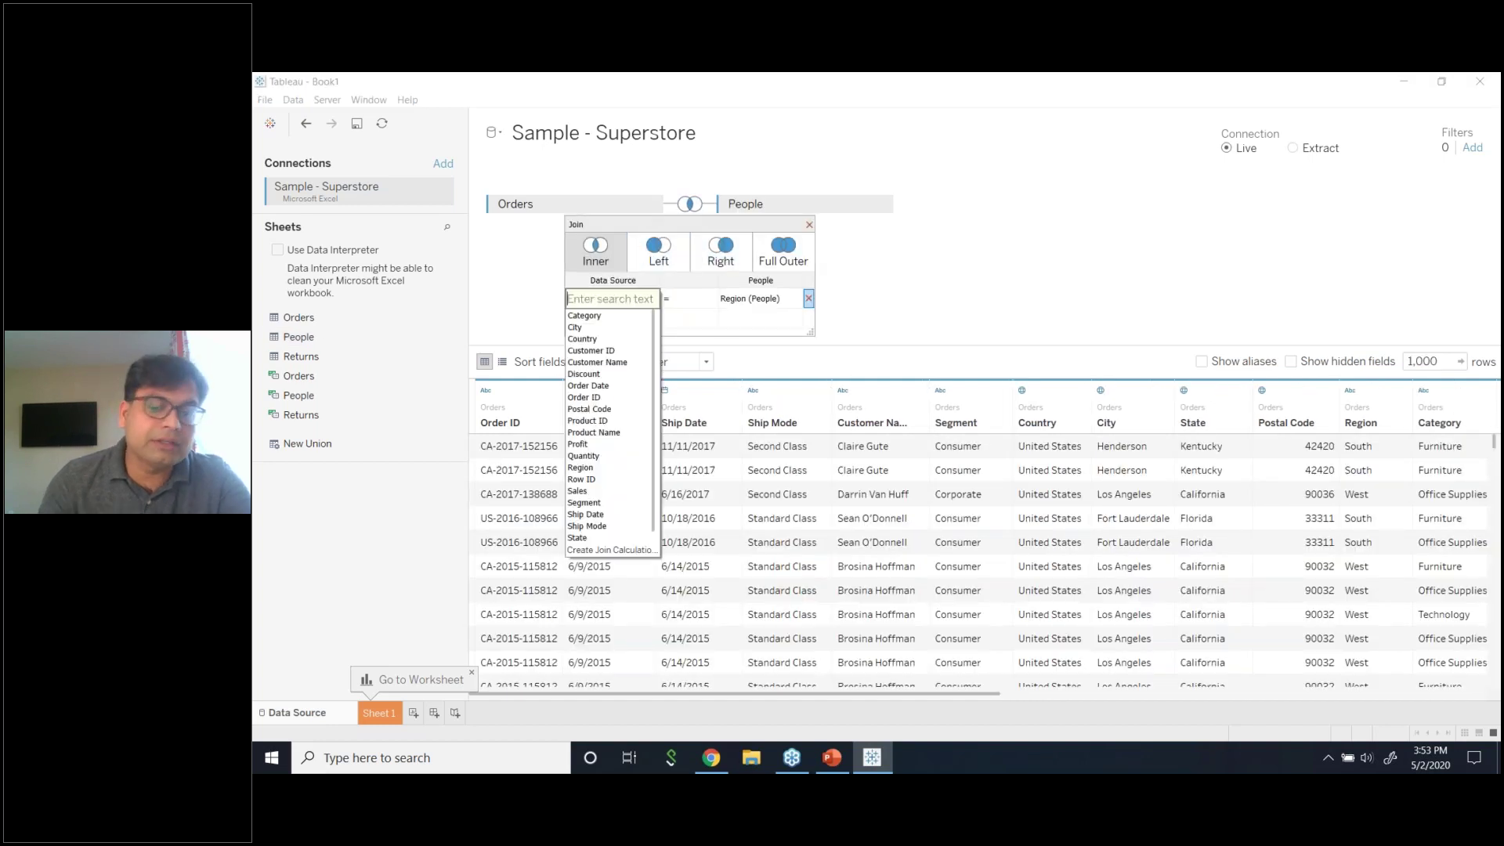
type("Cus")
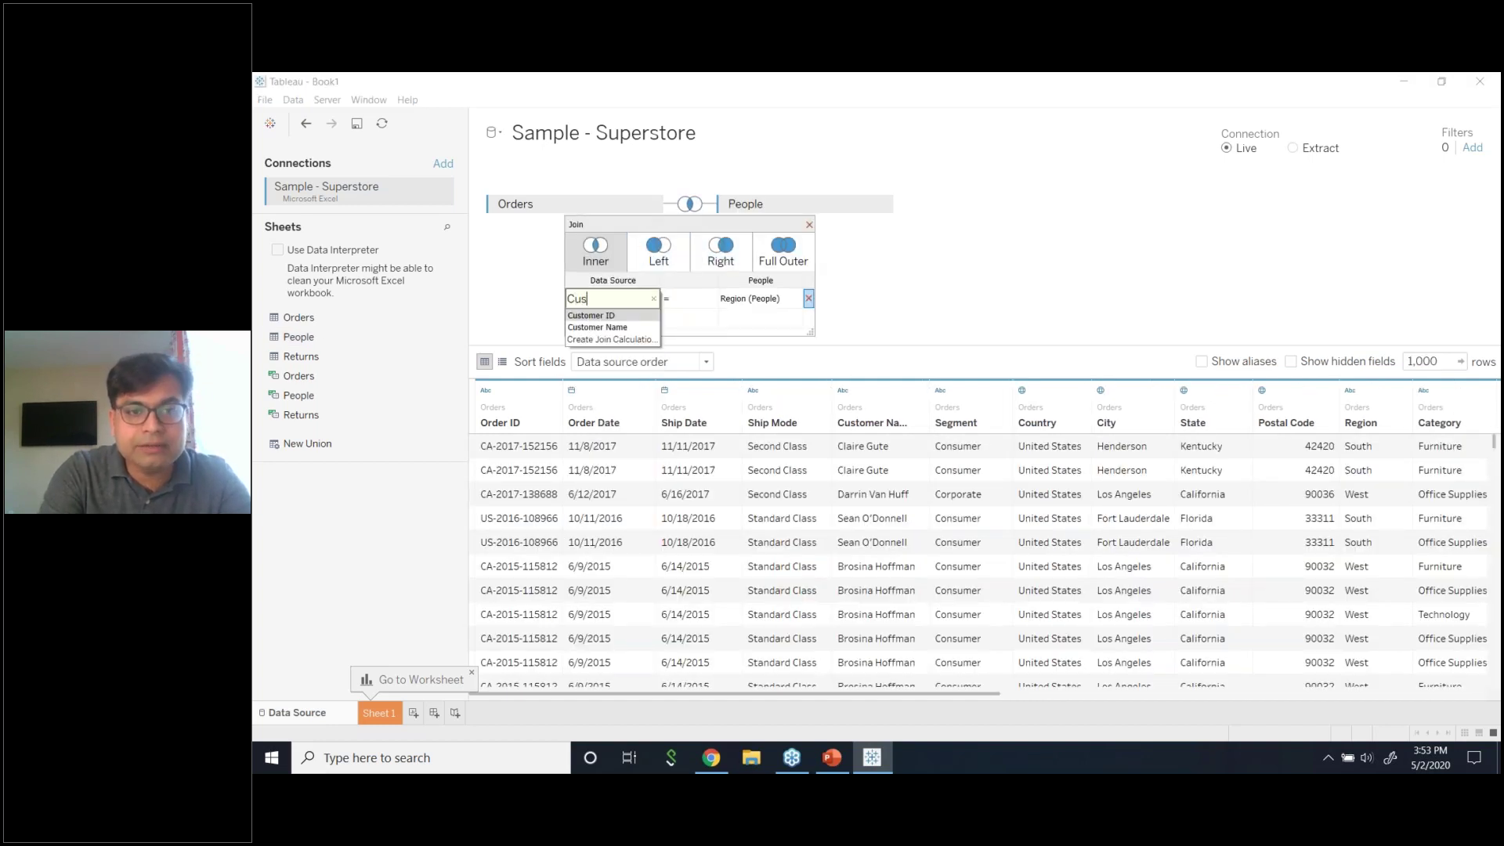
key("Return")
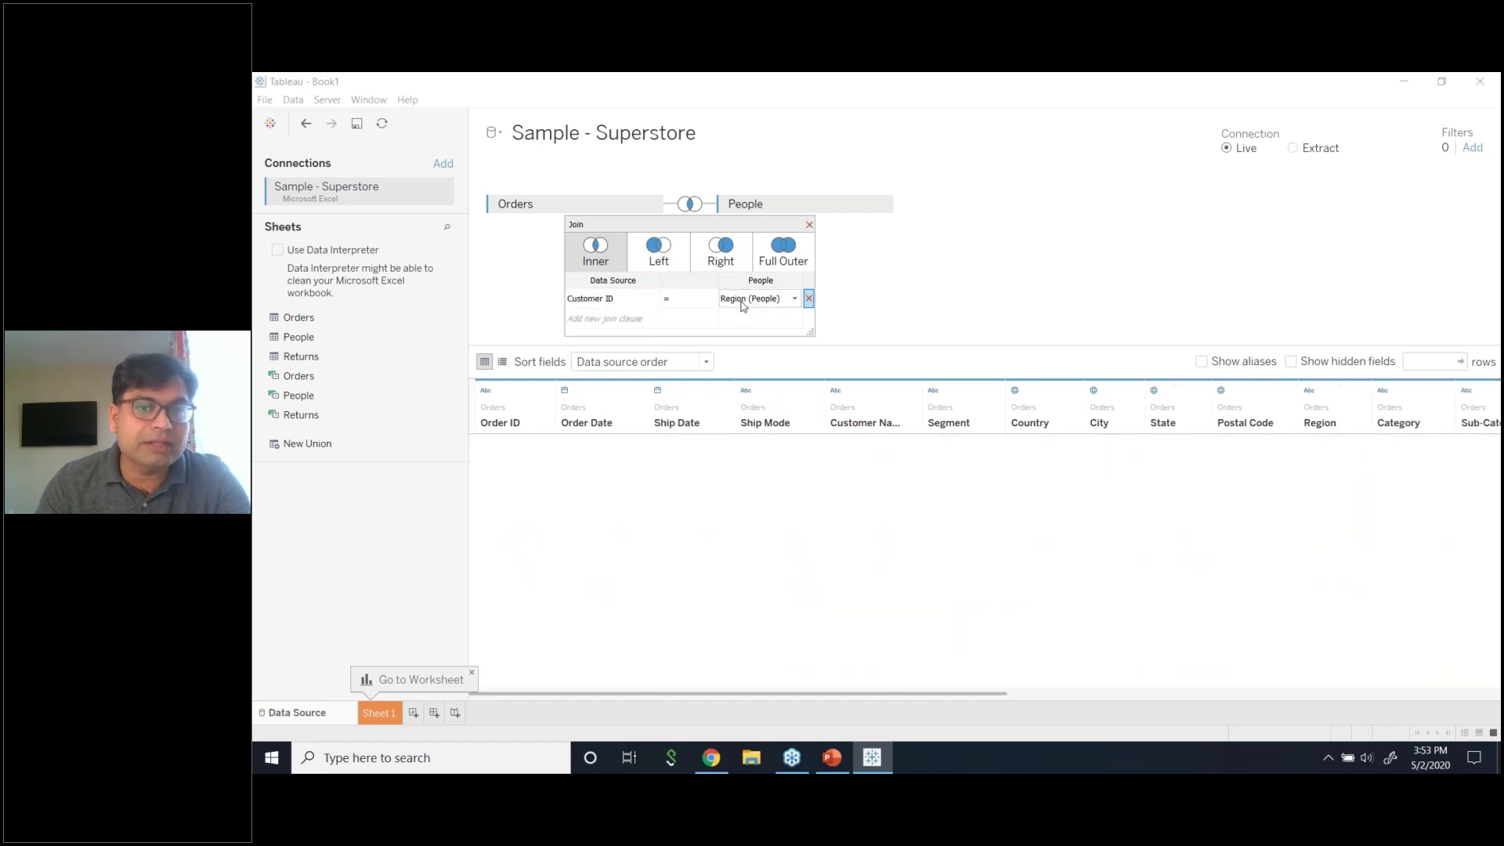
left_click(744, 306)
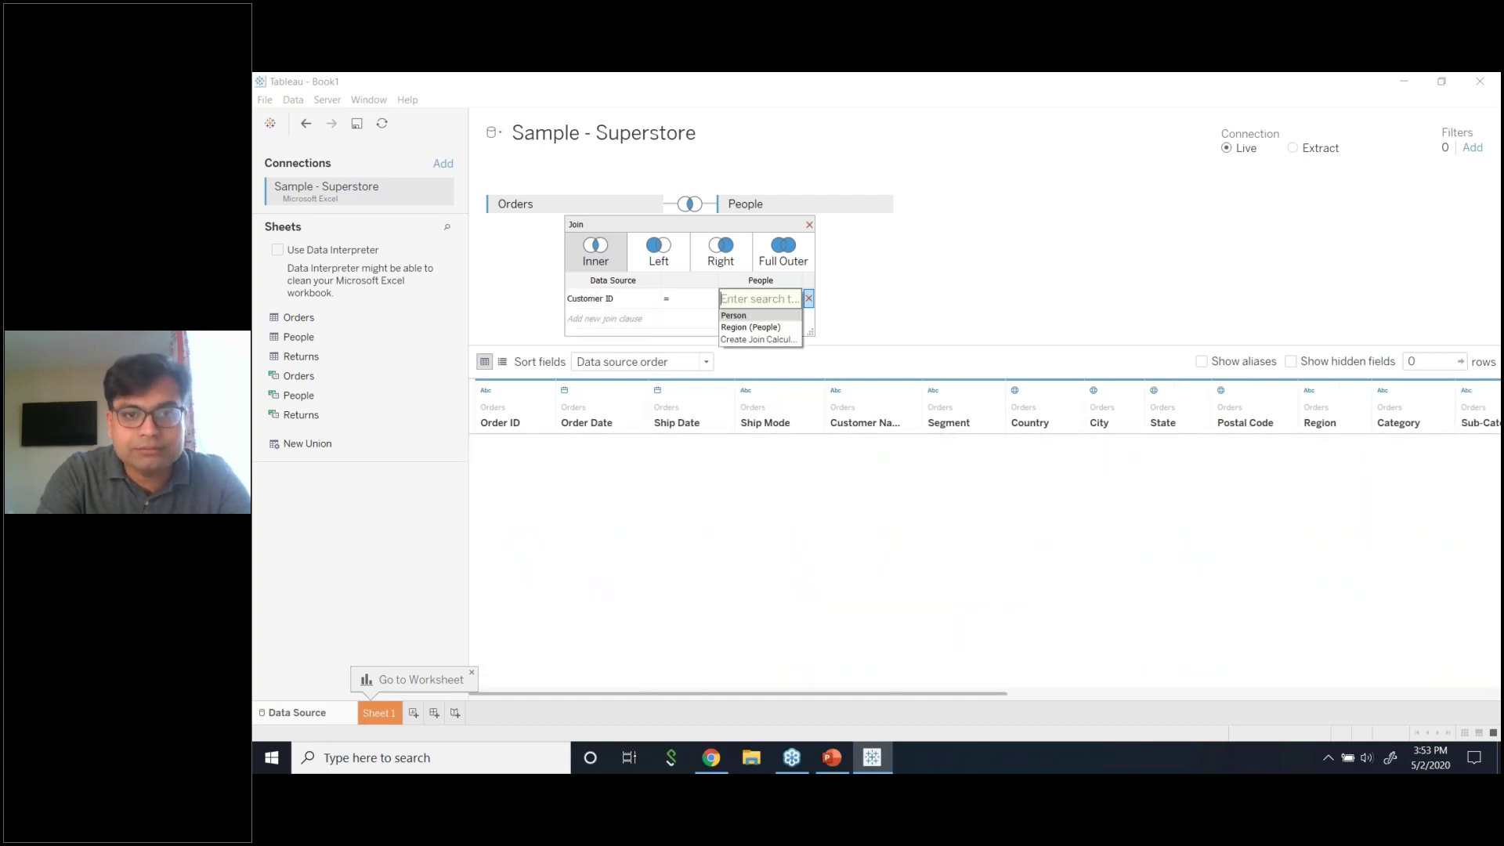
left_click(603, 299)
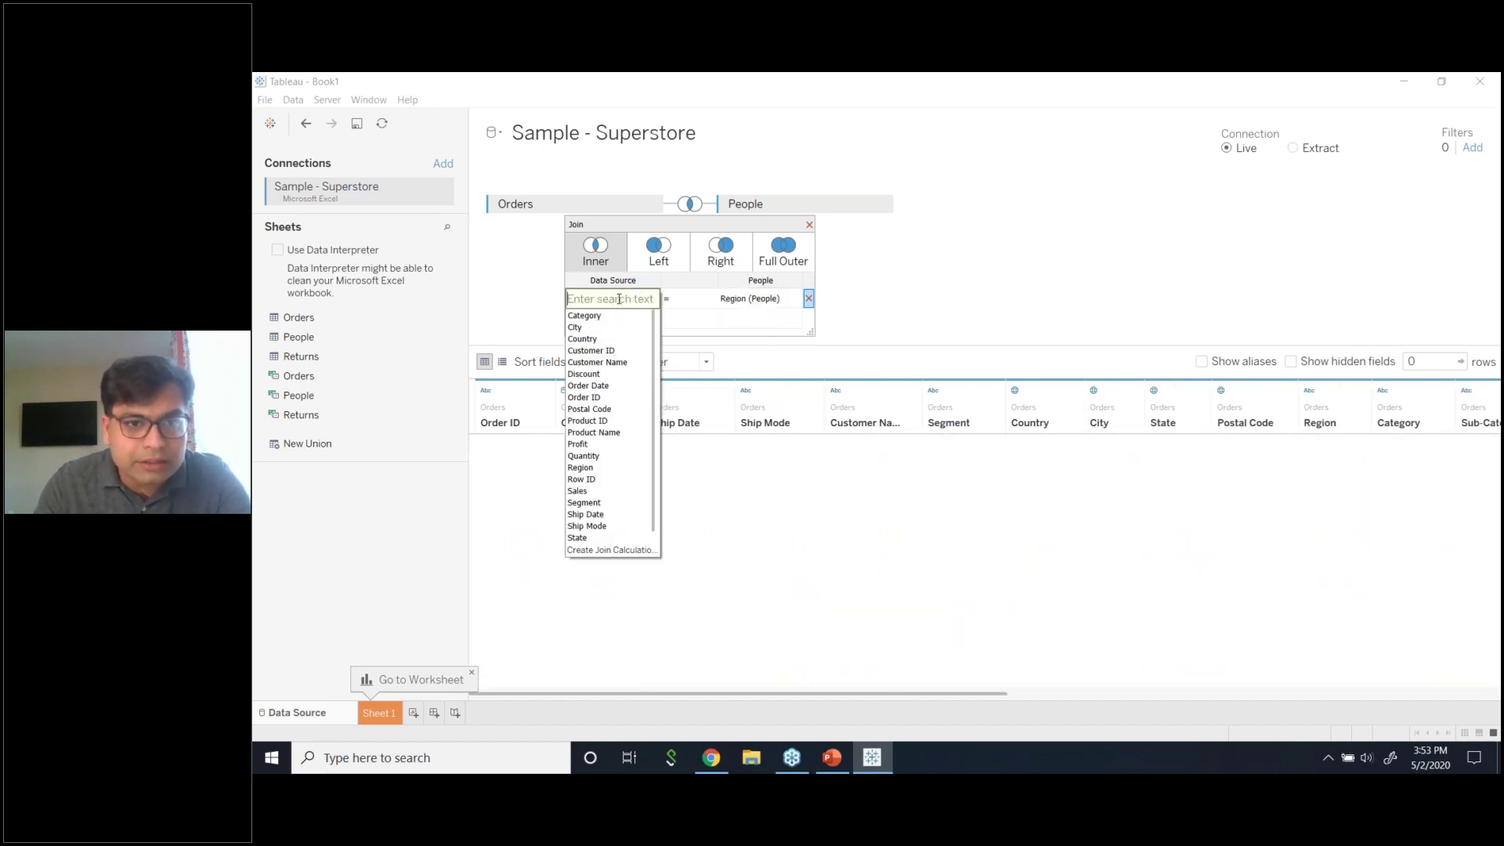
type("Customer Name")
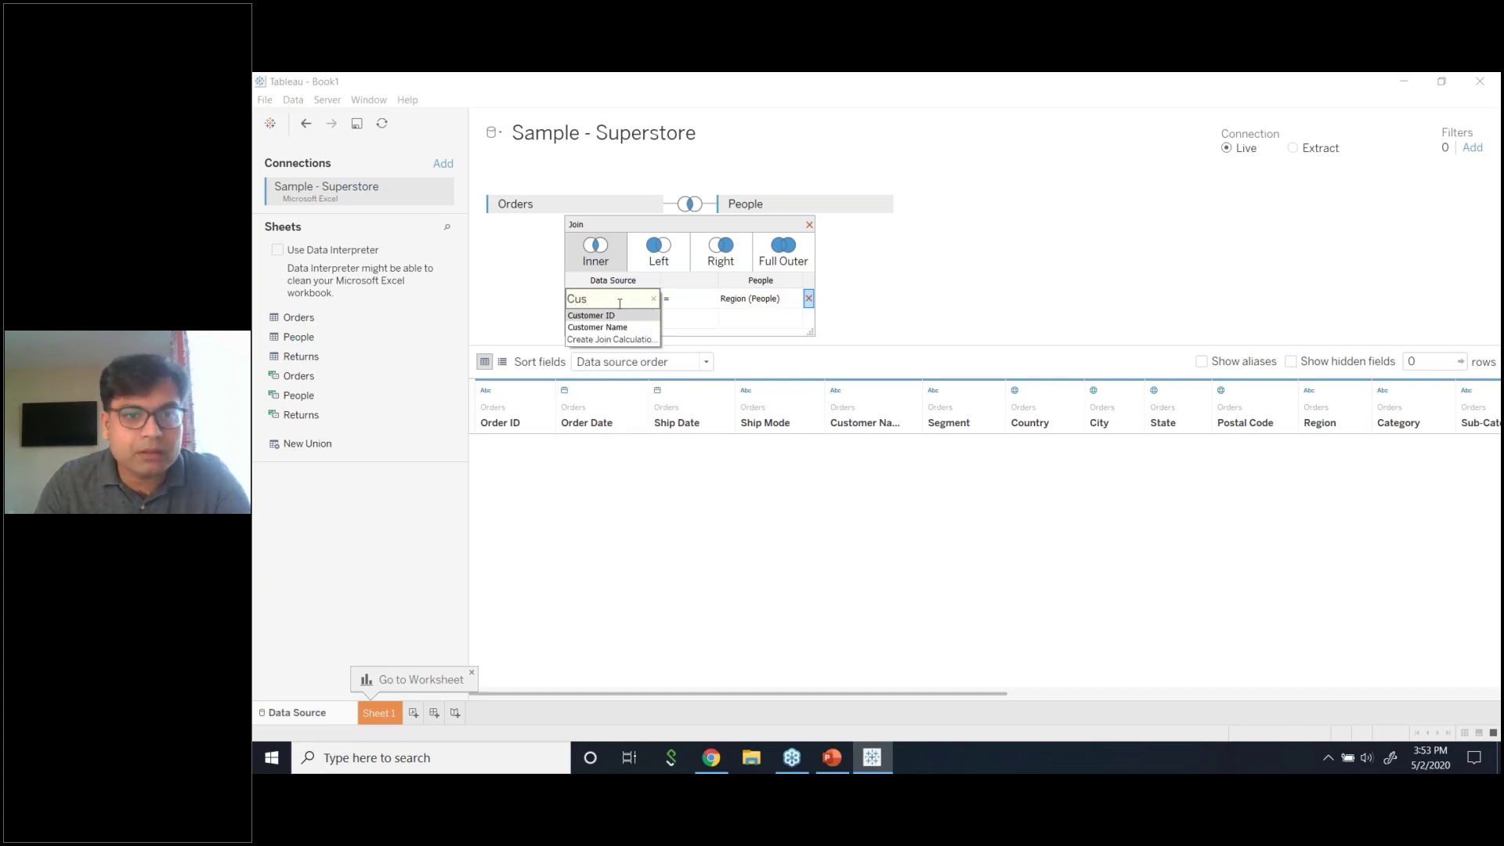
left_click(596, 327)
- Match the join on Orders Region with Region (People)
left_click(740, 298)
type("Peop")
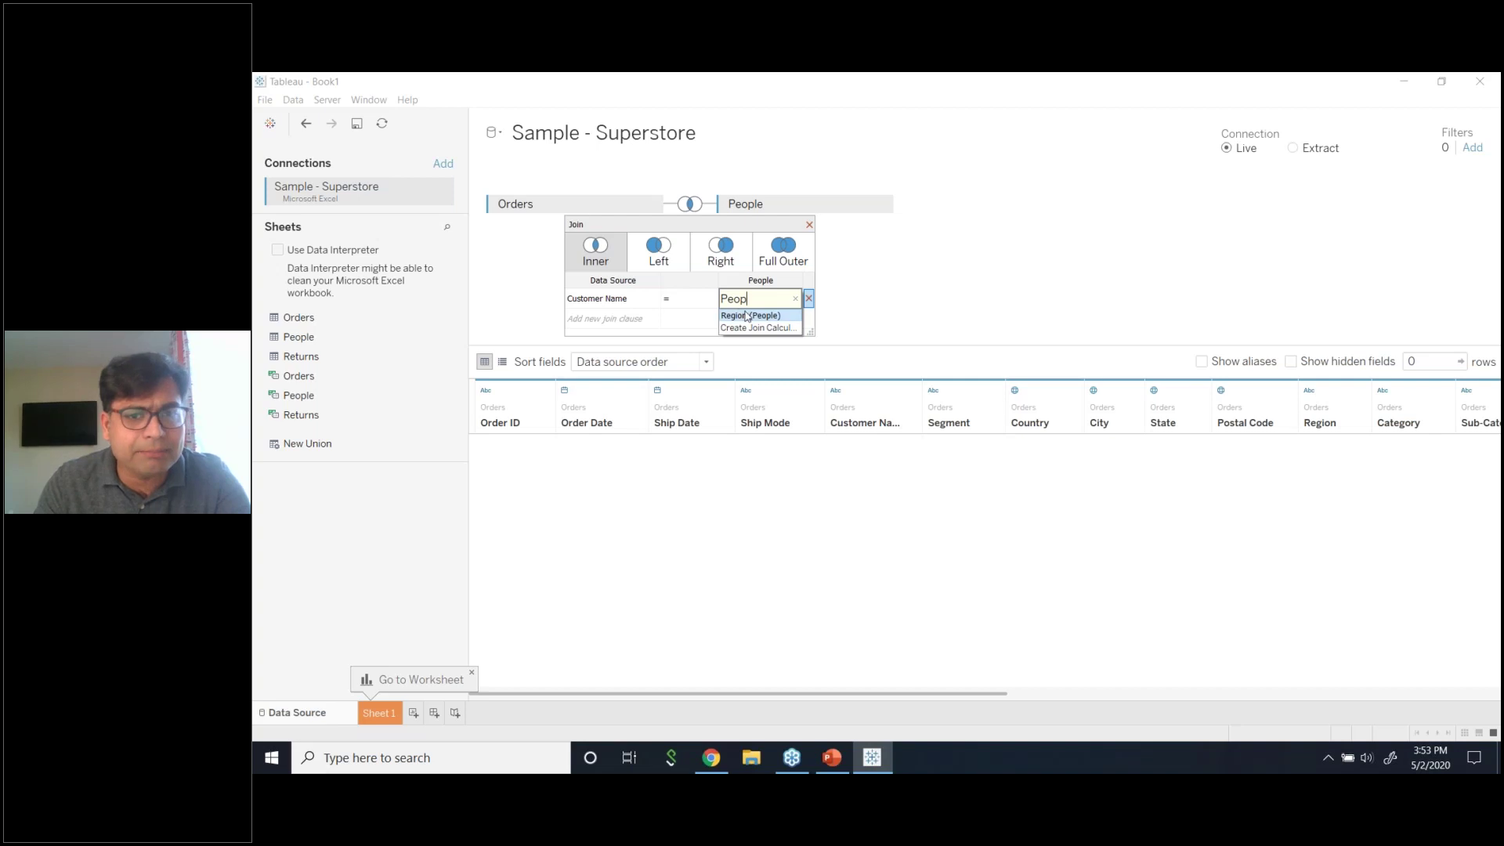
left_click(749, 316)
left_click(597, 298)
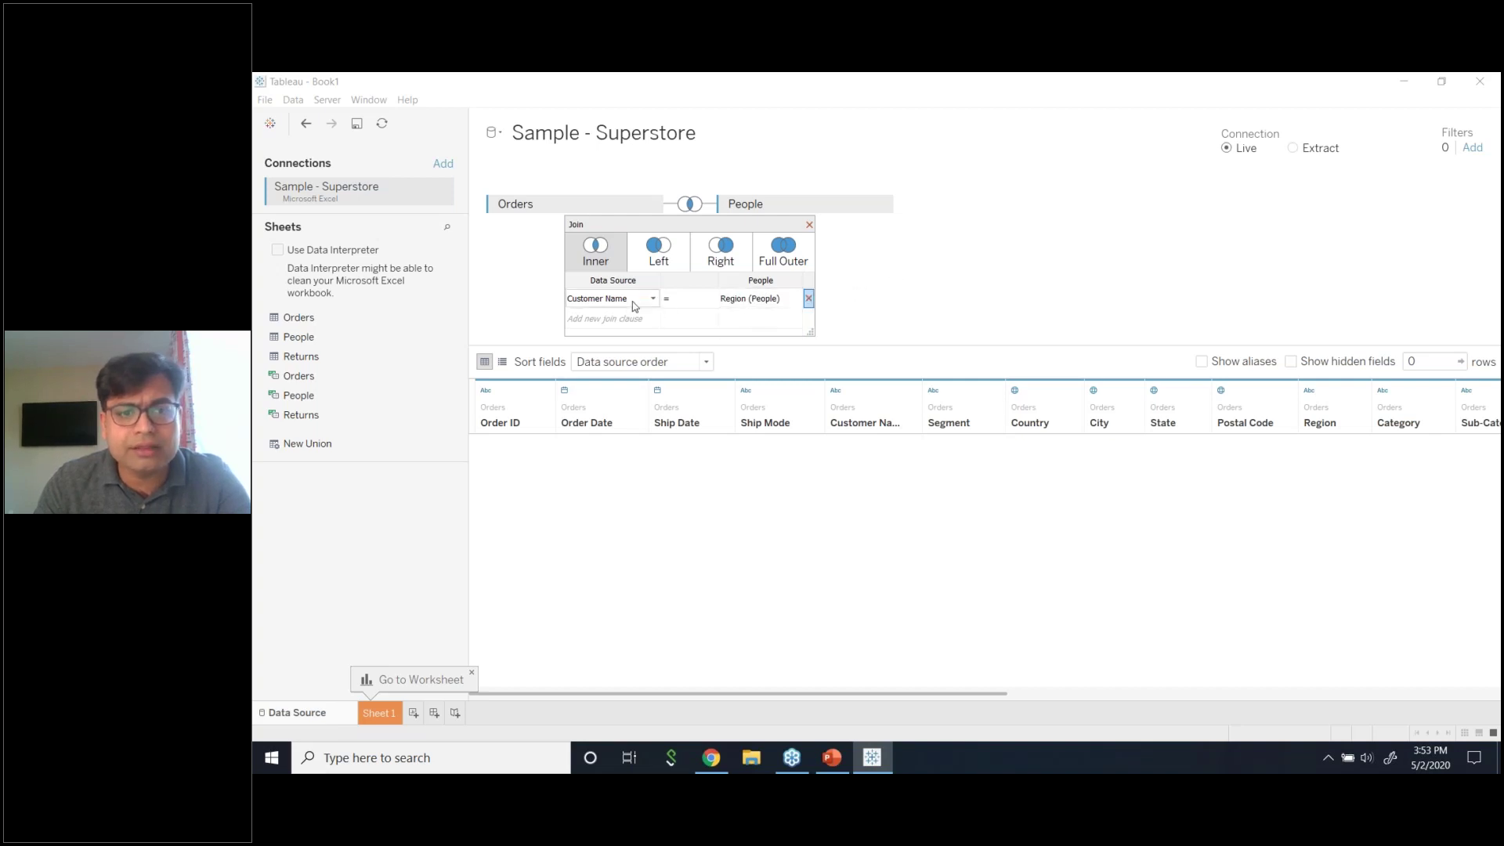
type("Regi")
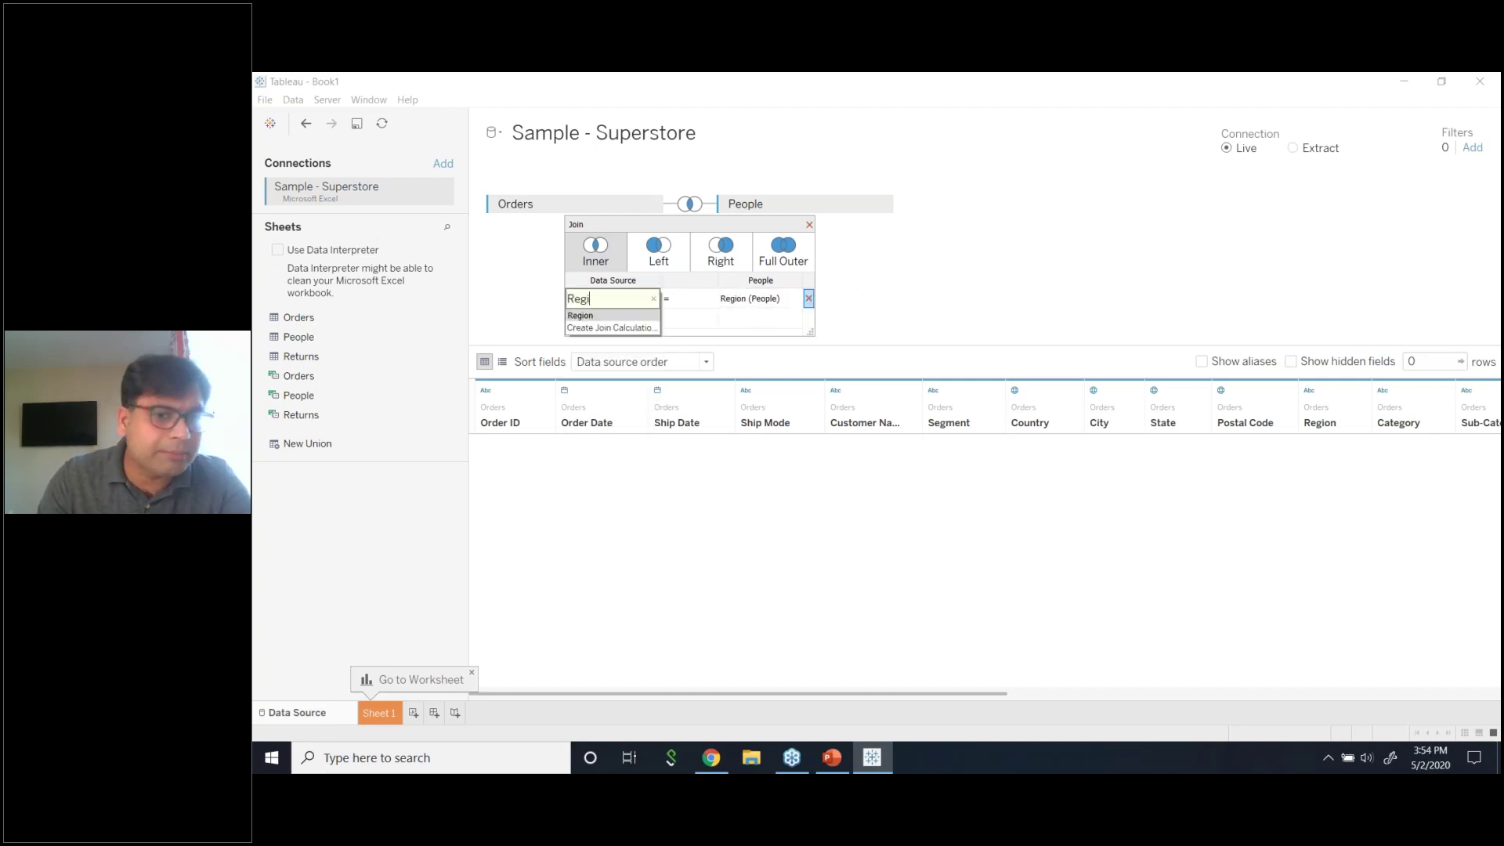
left_click(580, 315)
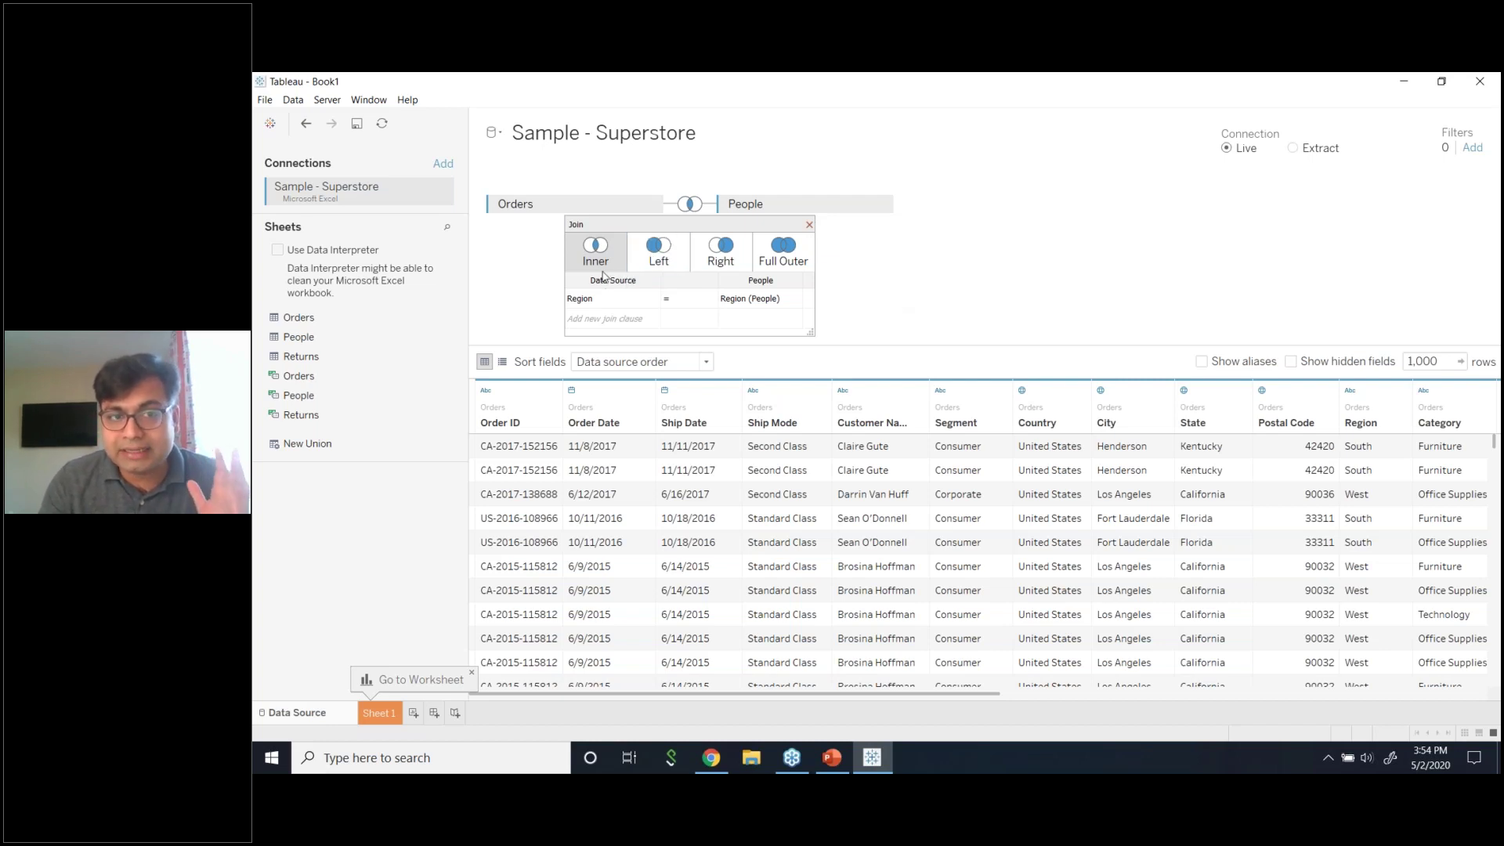
- Start a second join clause and a join calculation, then close both, keeping the Region join
left_click(653, 298)
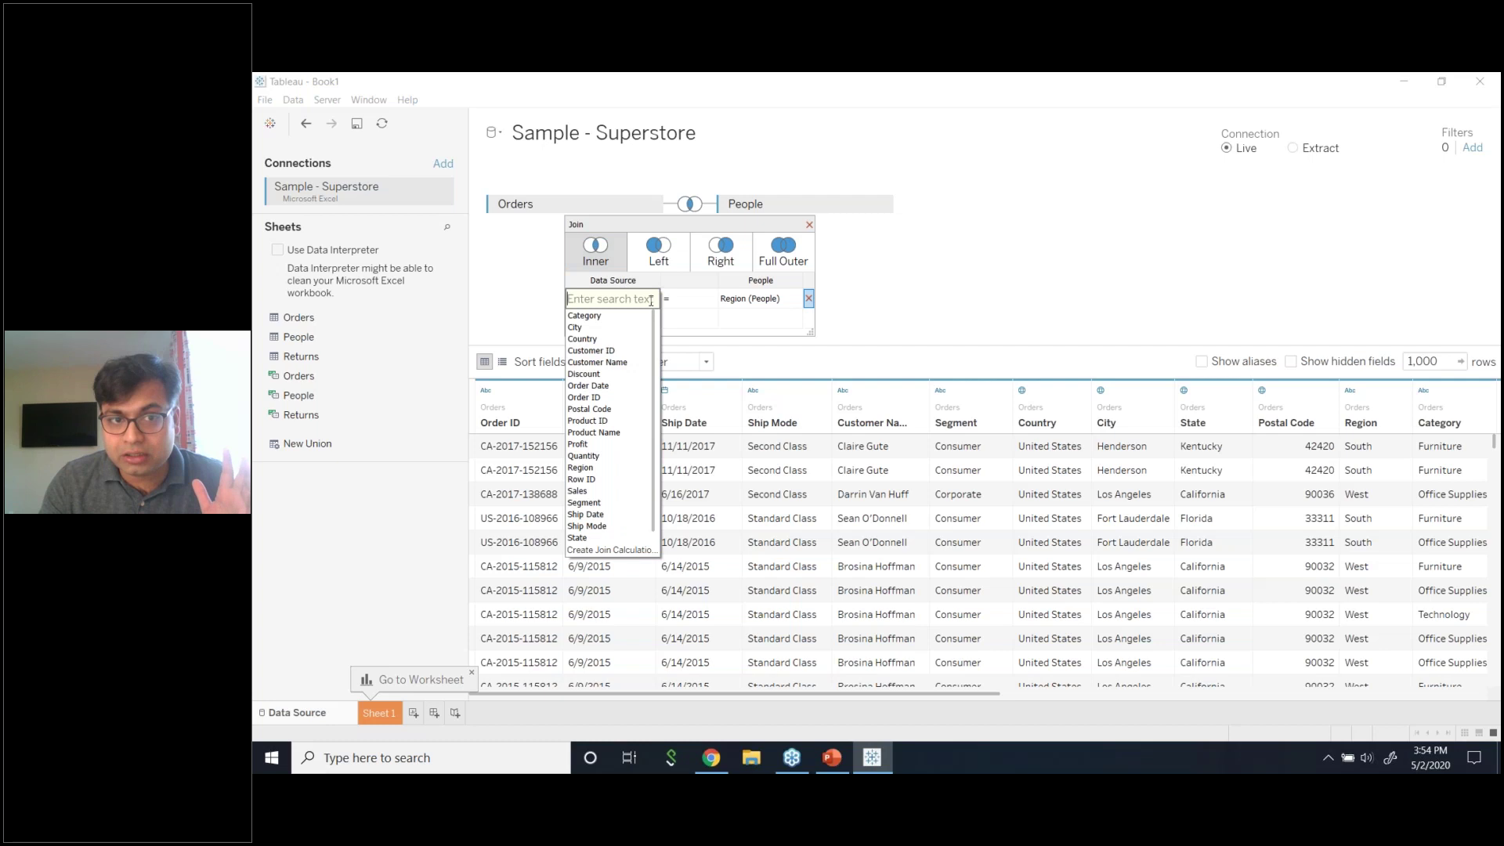
left_click(714, 289)
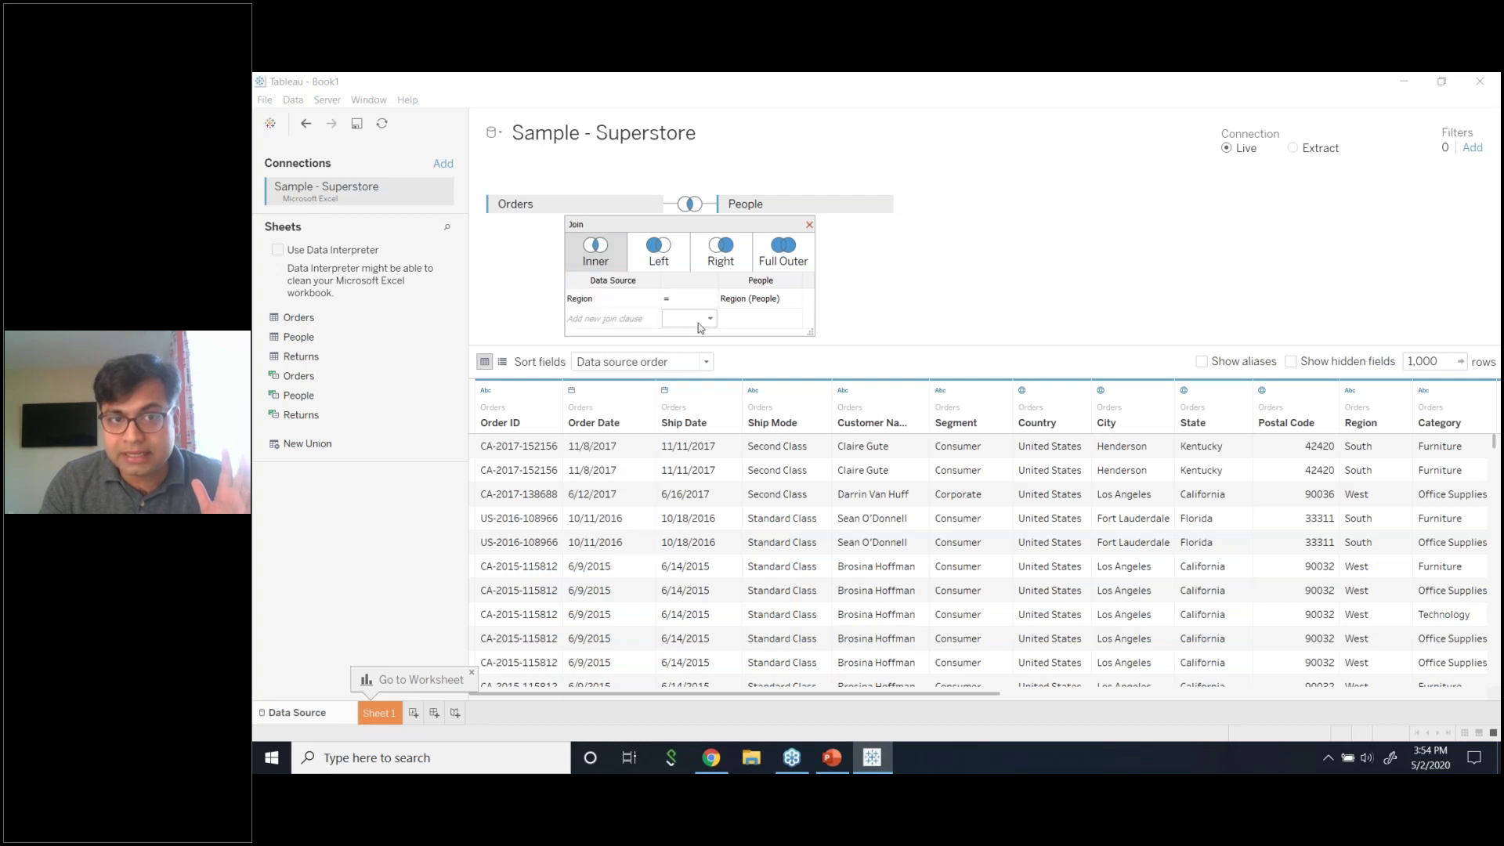
left_click(652, 319)
left_click(759, 314)
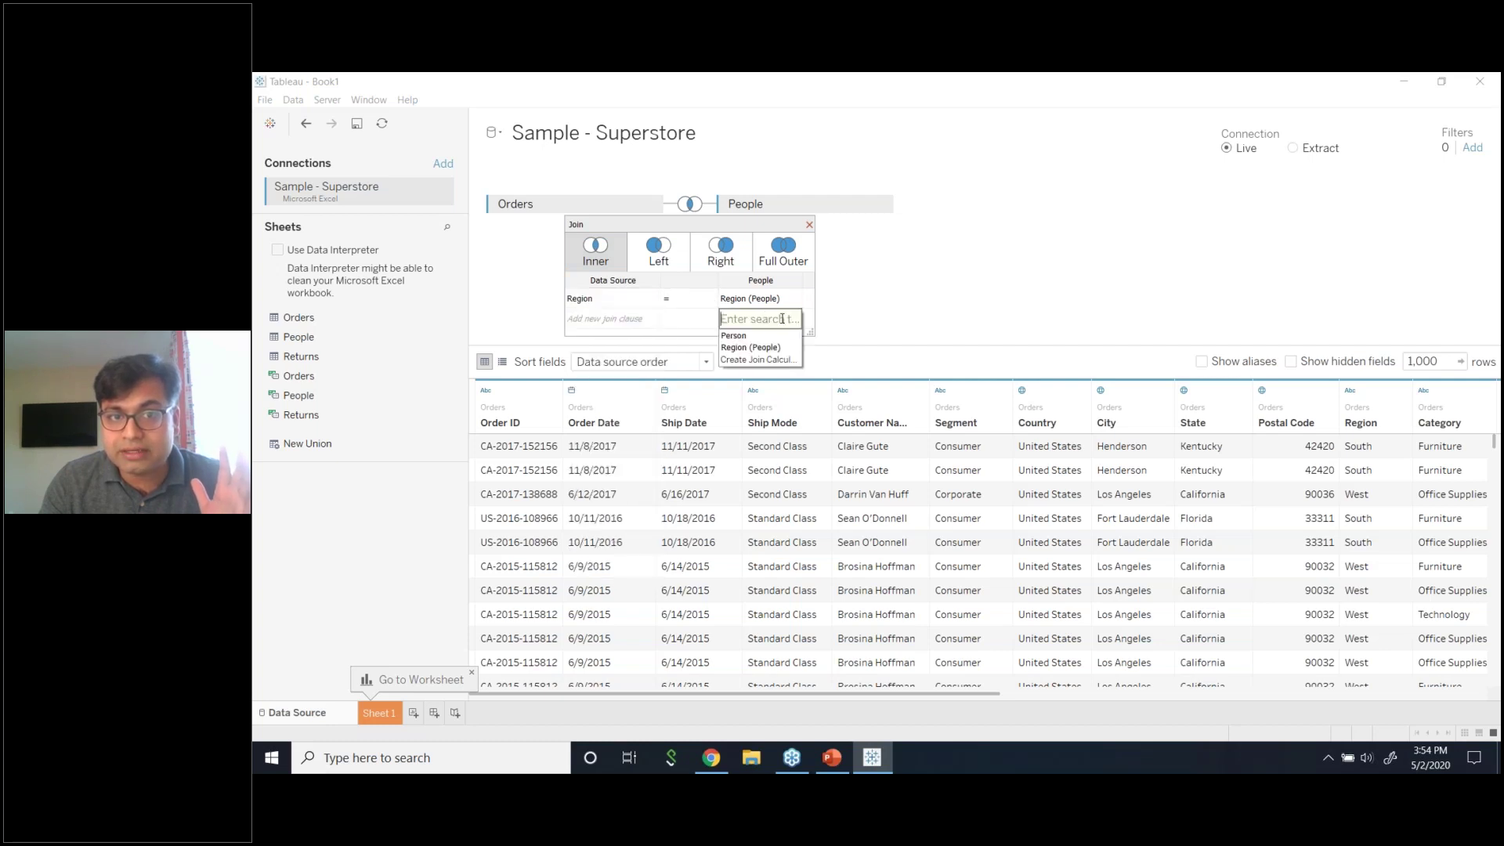
left_click(787, 360)
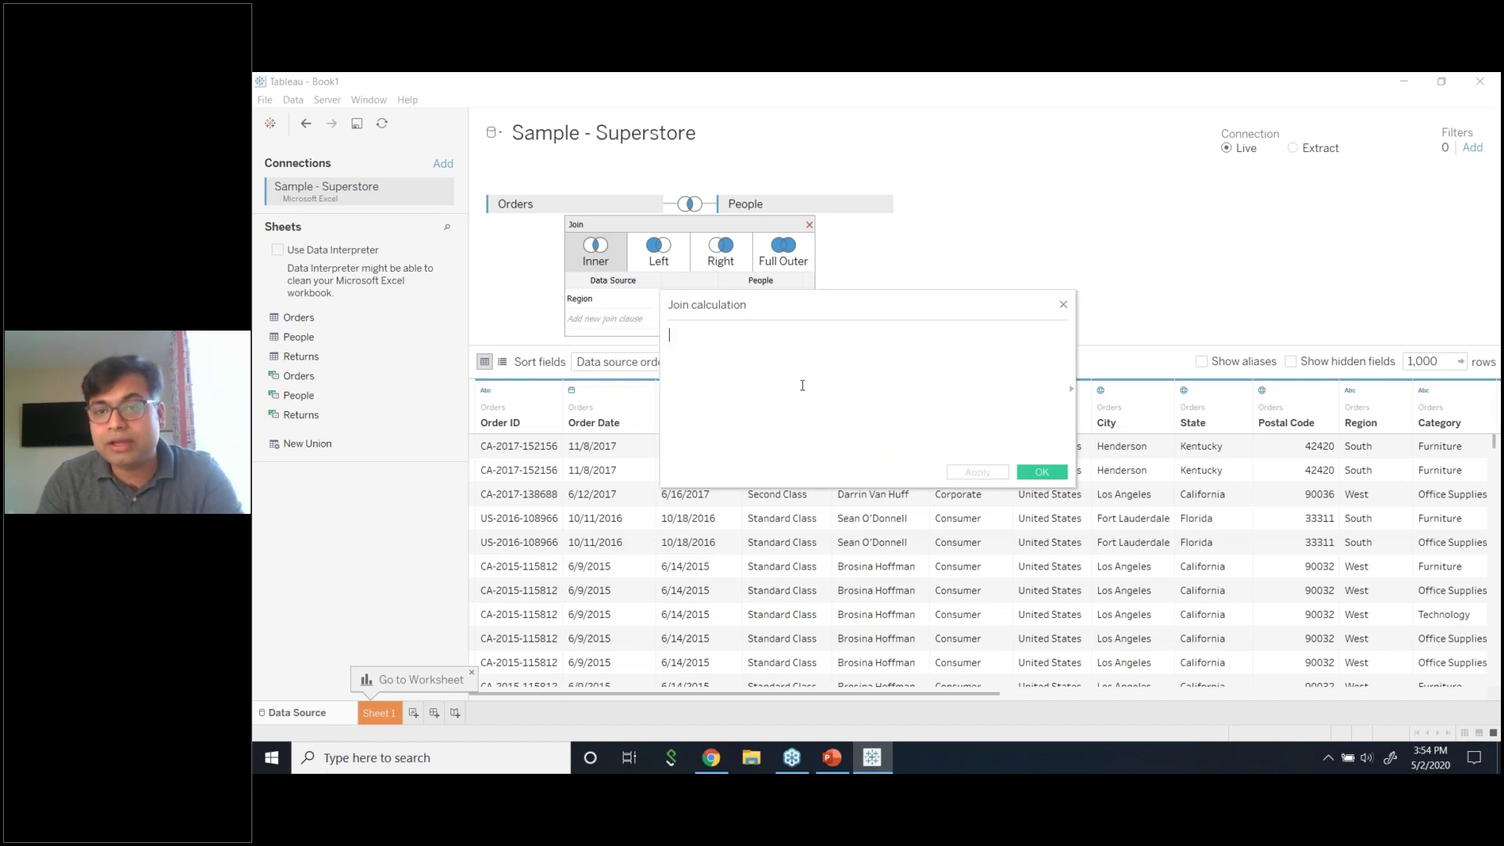
left_click(1063, 305)
left_click(811, 226)
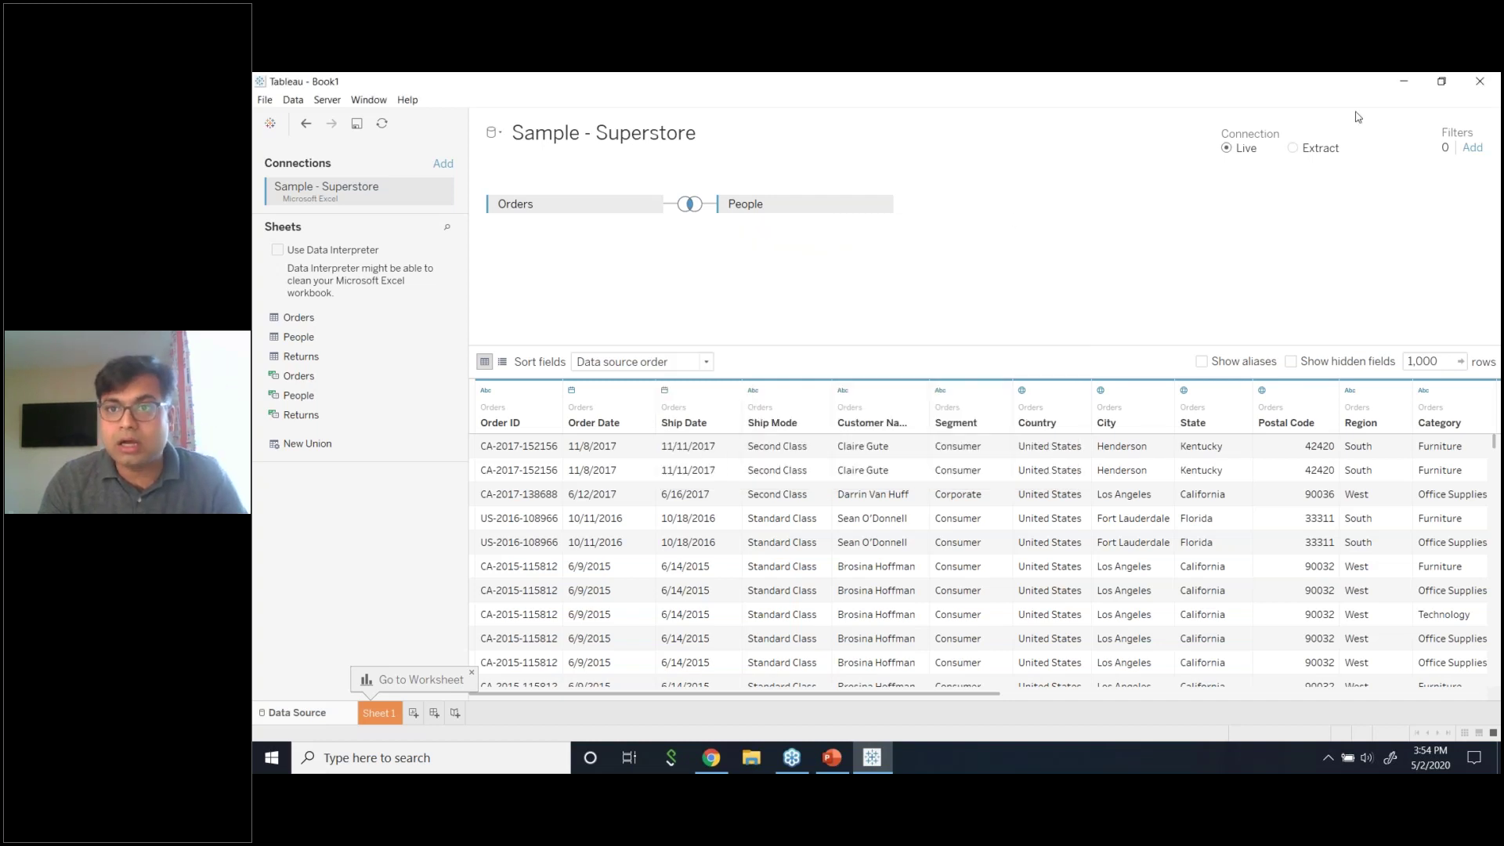
- Set the Superstore connection to Extract instead of Live
left_click(1293, 148)
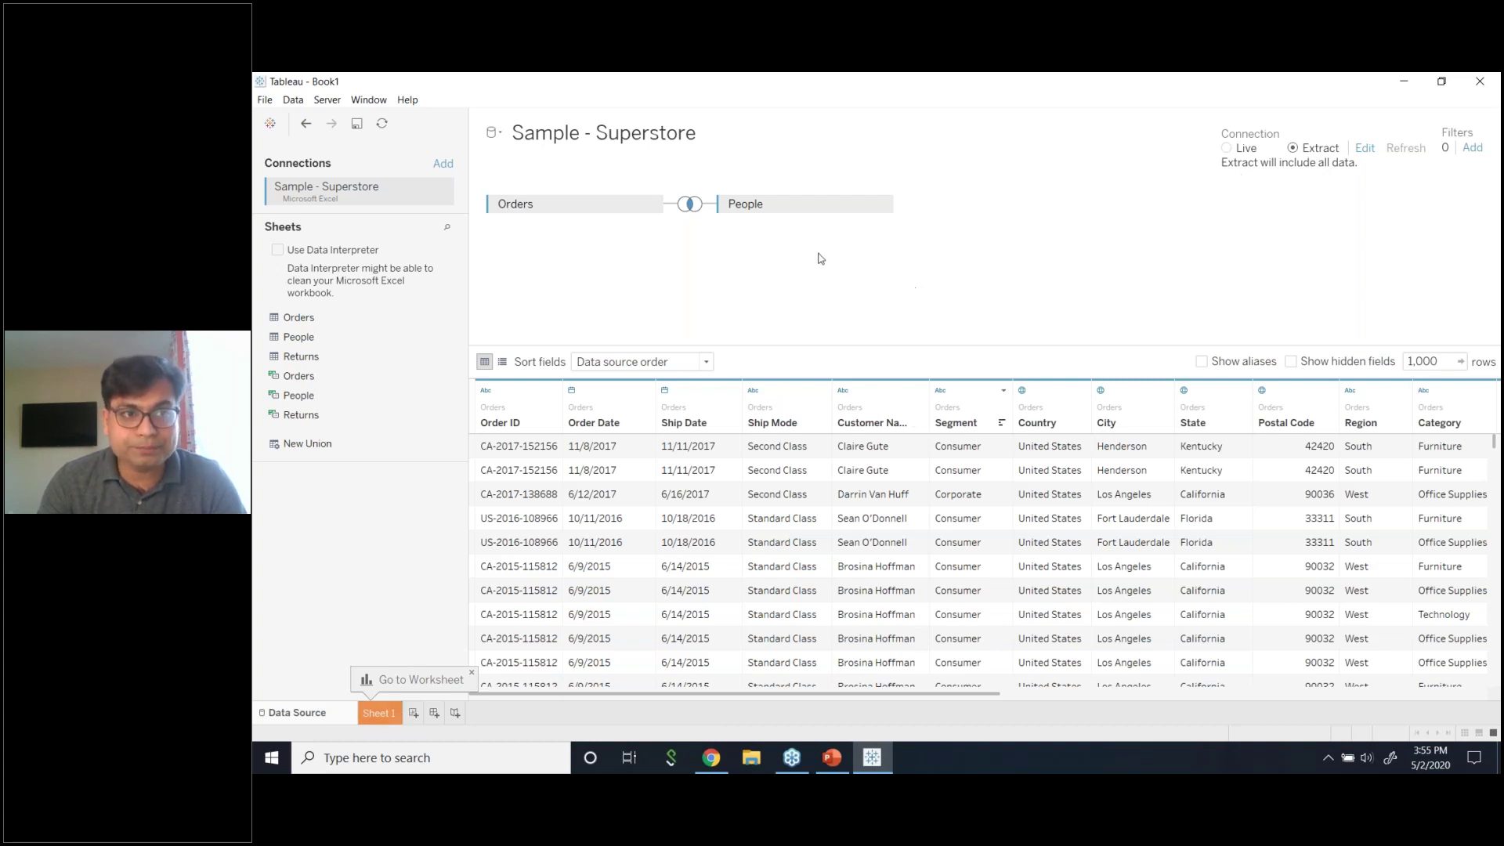
- Save the extract as Sample - Superstore, widen the Data pane, and return to the data source page
left_click(377, 714)
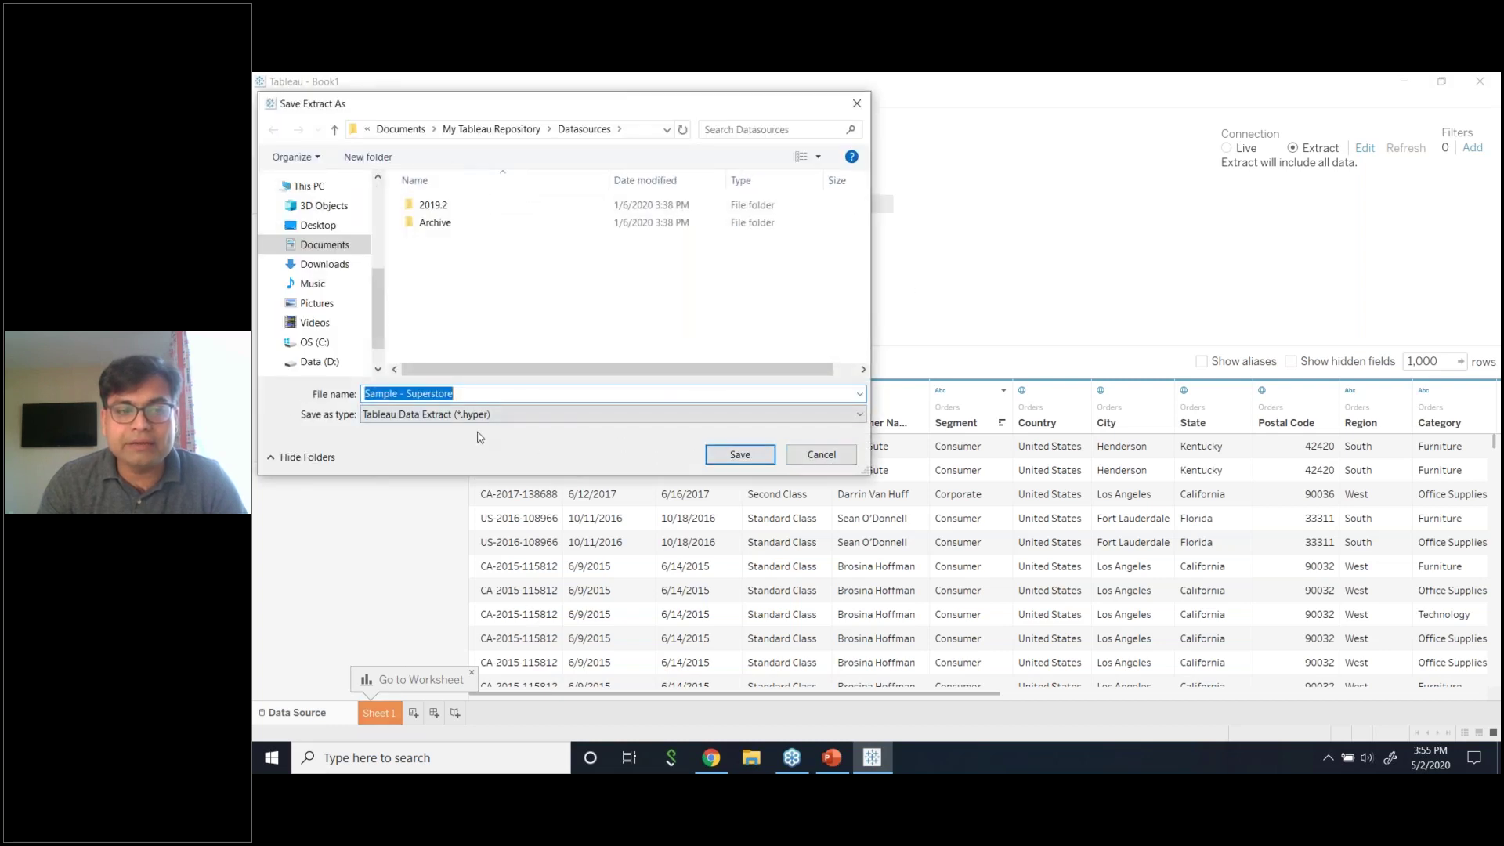
left_click(832, 458)
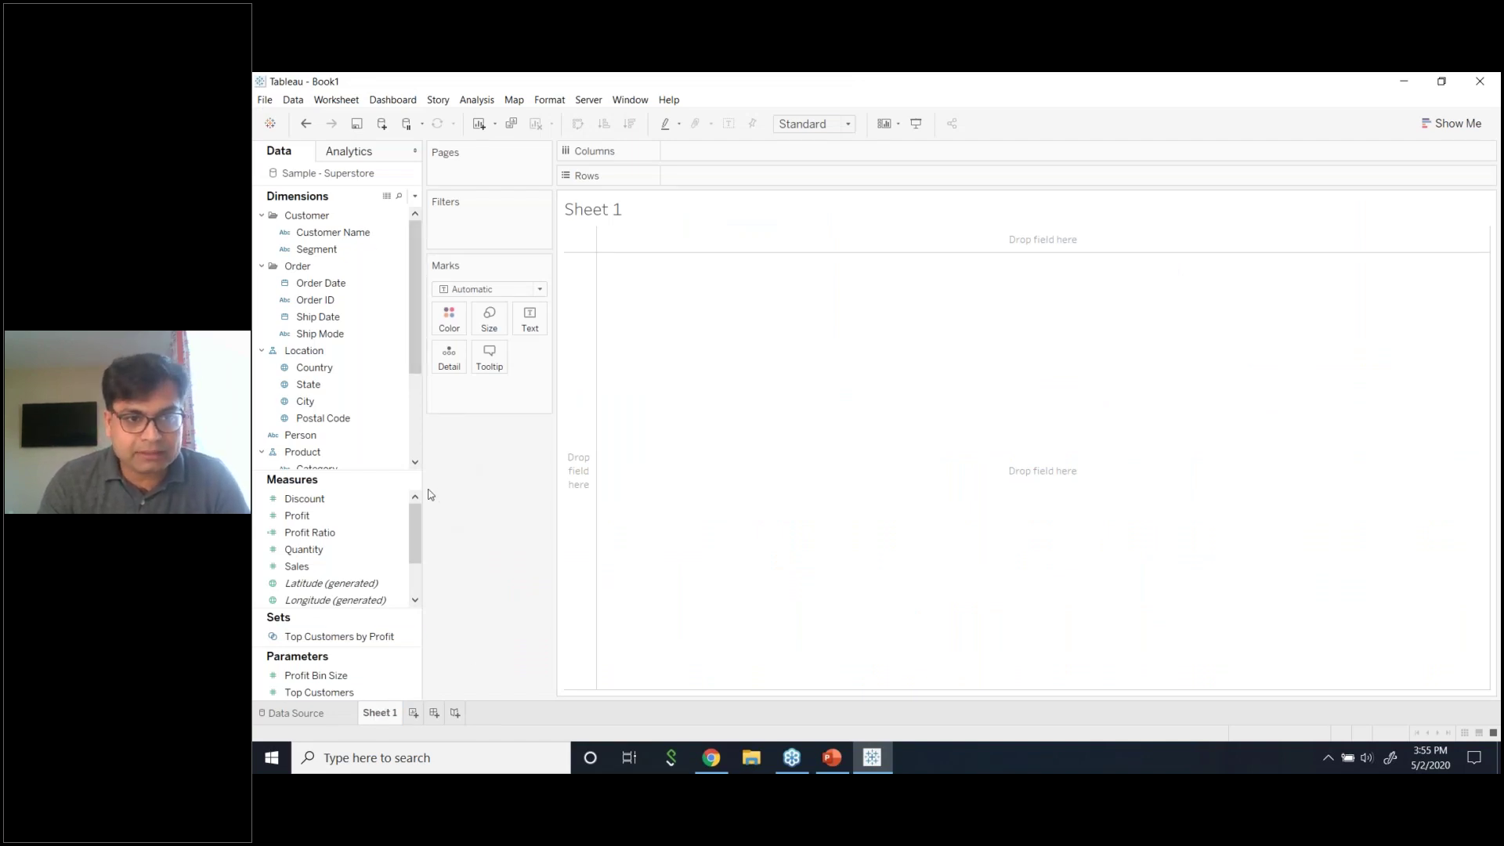
left_click_drag(432, 488, 472, 491)
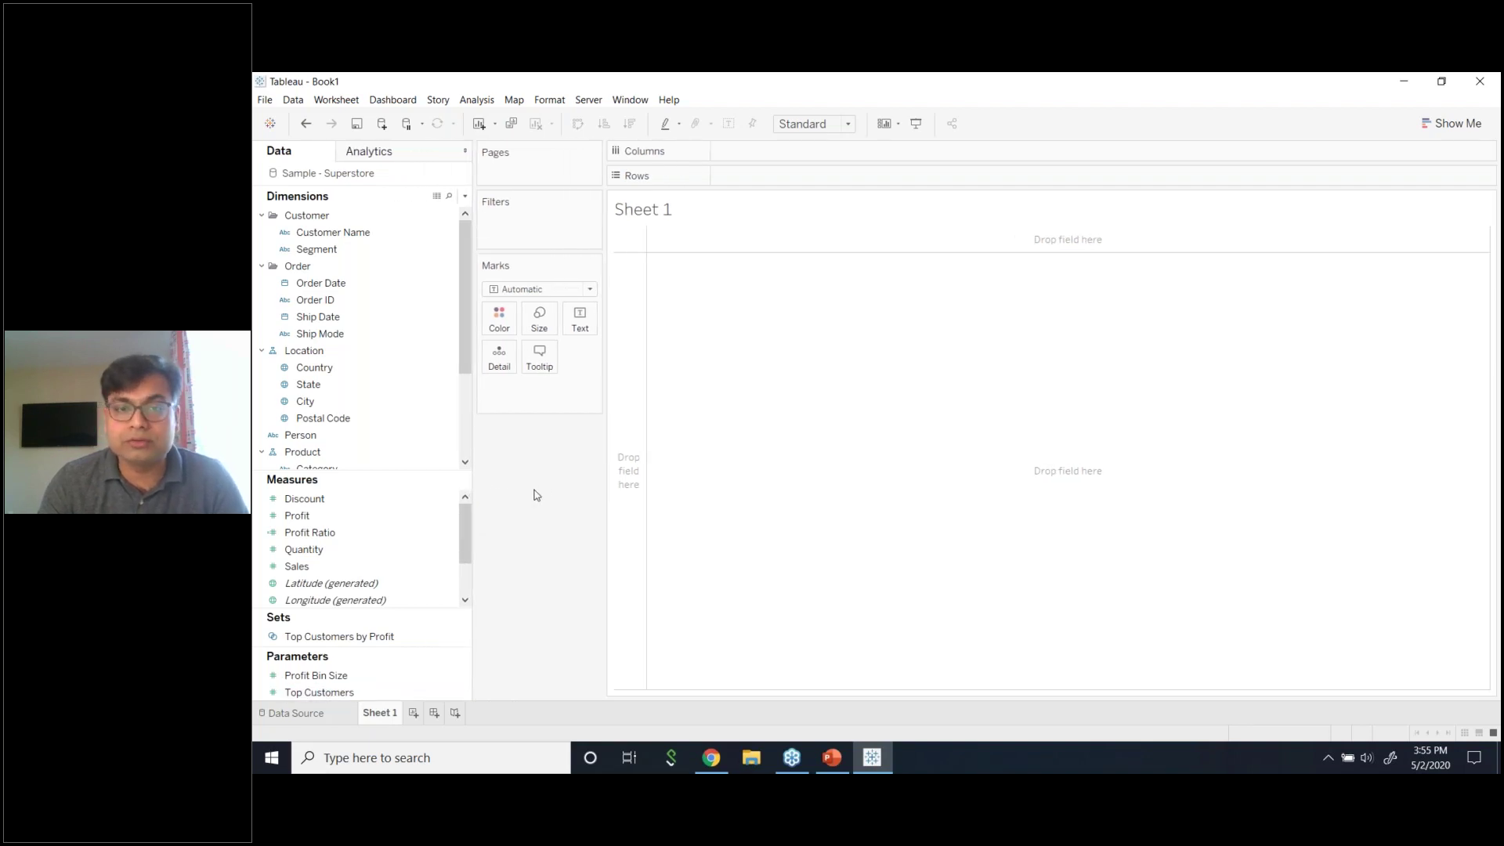
left_click(296, 714)
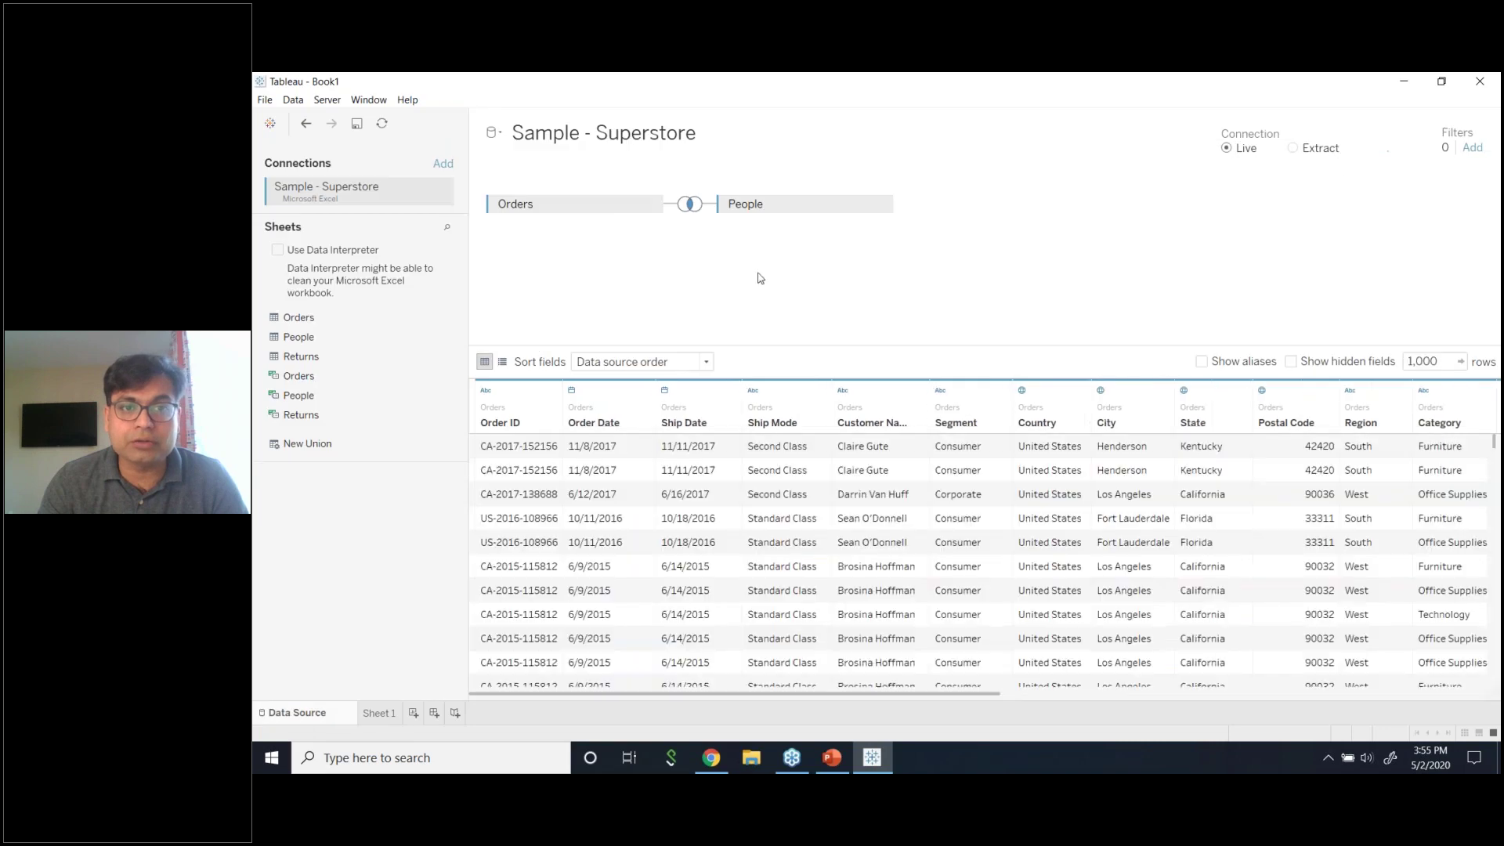
- Remove the People table from the canvas, leaving only Orders, and switch to Sheet 1
left_click(882, 205)
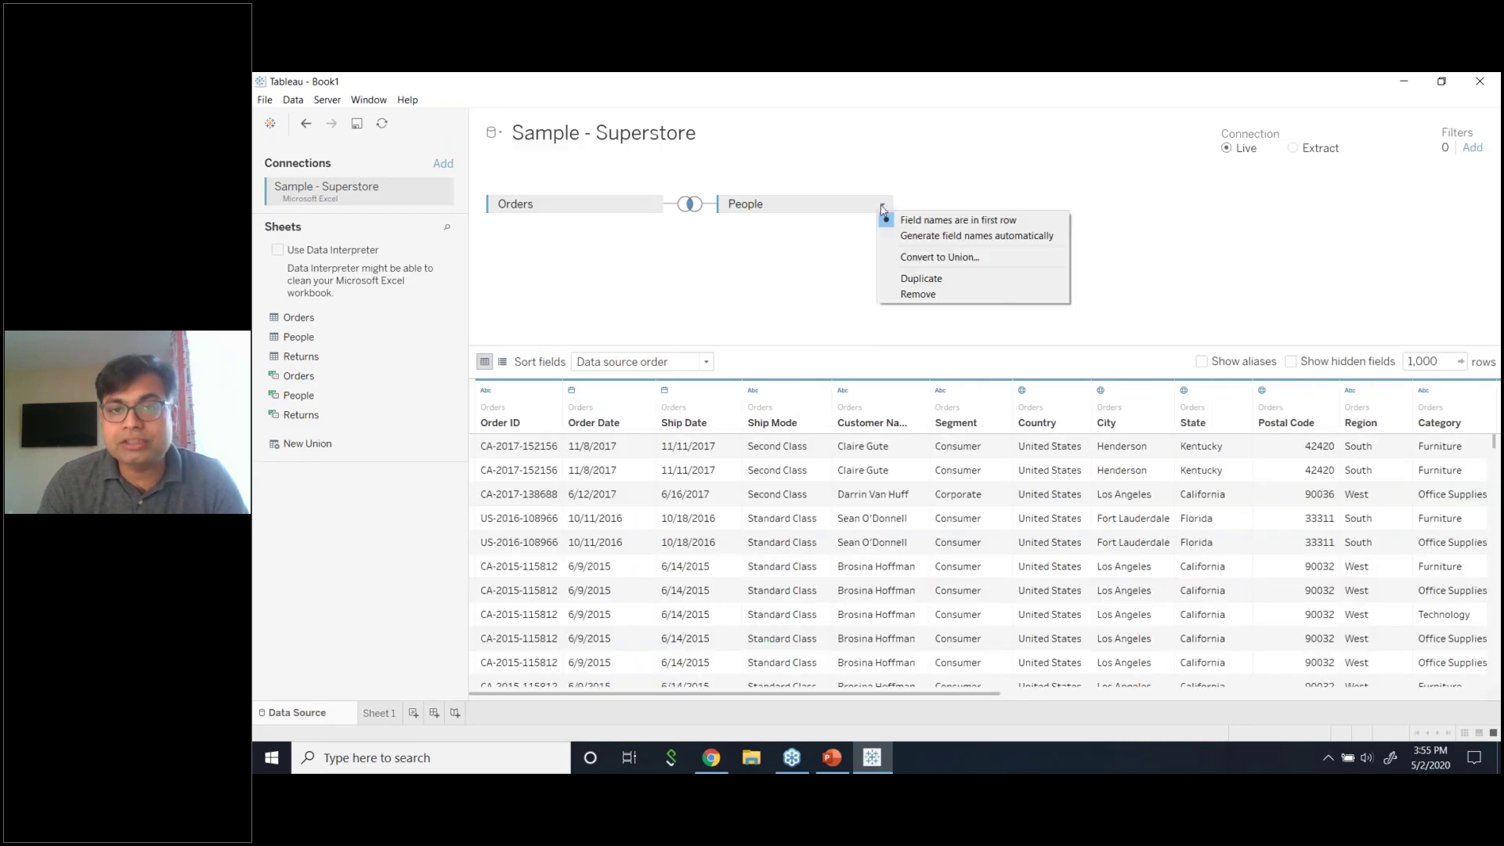
left_click(909, 296)
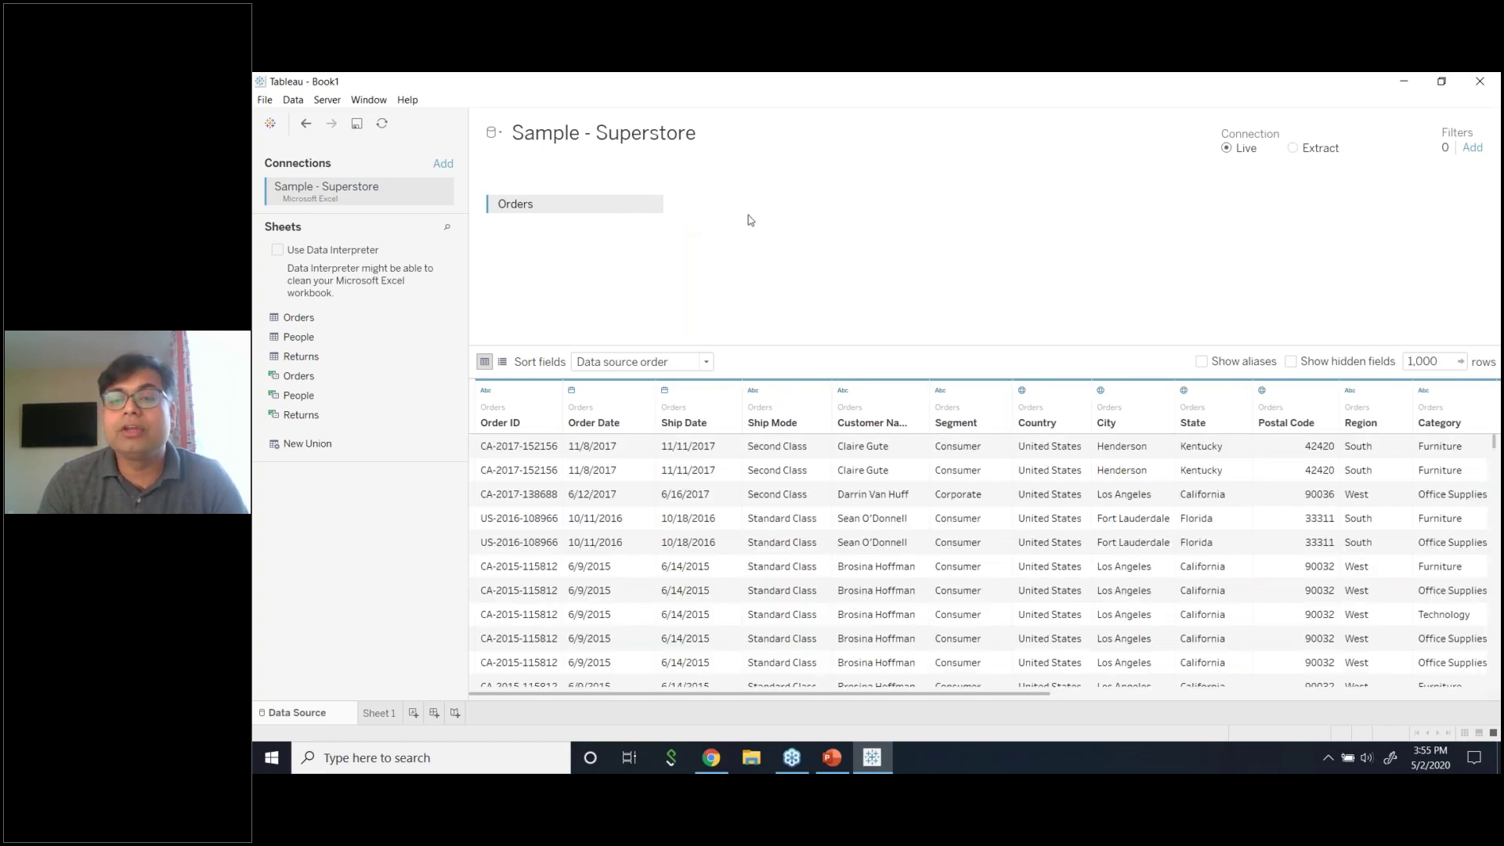
left_click(387, 715)
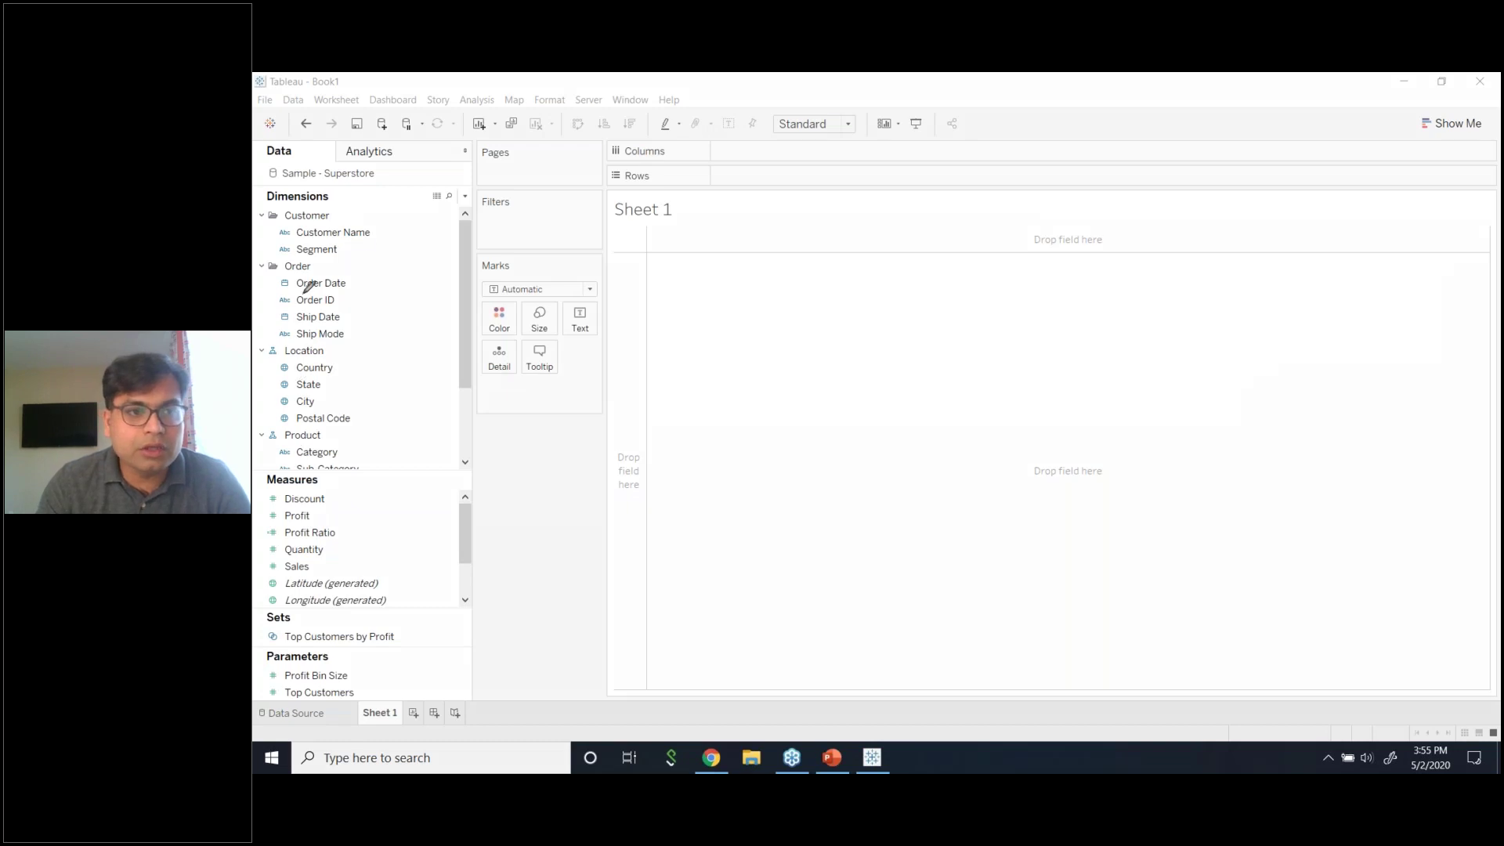
- Drag the Data pane splitters to enlarge the Measures list, selecting Country and a location field
mouse_move(360, 274)
left_mouse_down()
mouse_move(366, 296)
mouse_move(423, 265)
mouse_move(389, 349)
mouse_move(392, 325)
mouse_move(447, 299)
left_mouse_up()
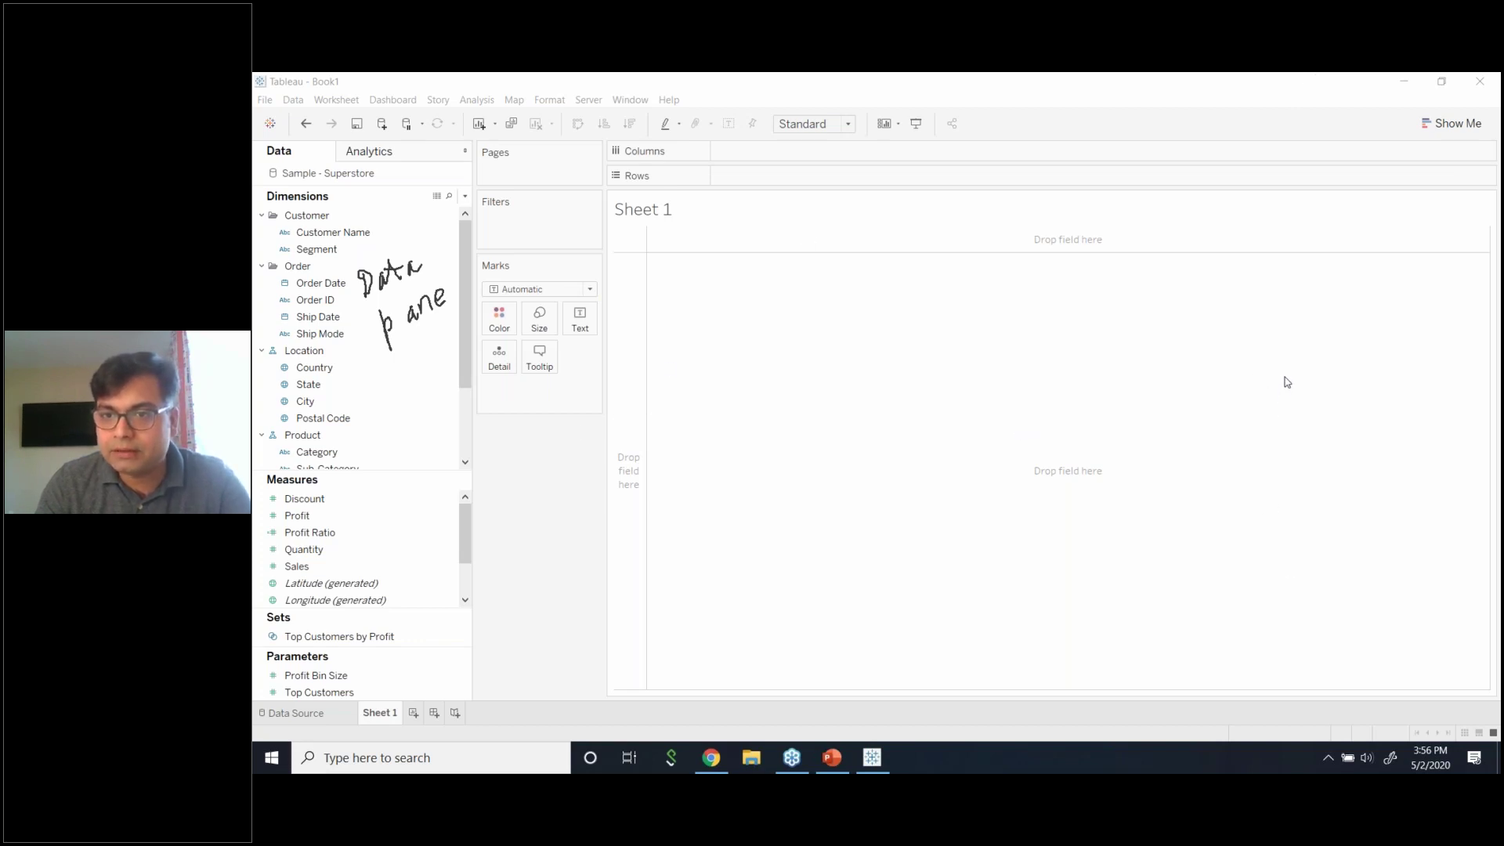
left_click(409, 371)
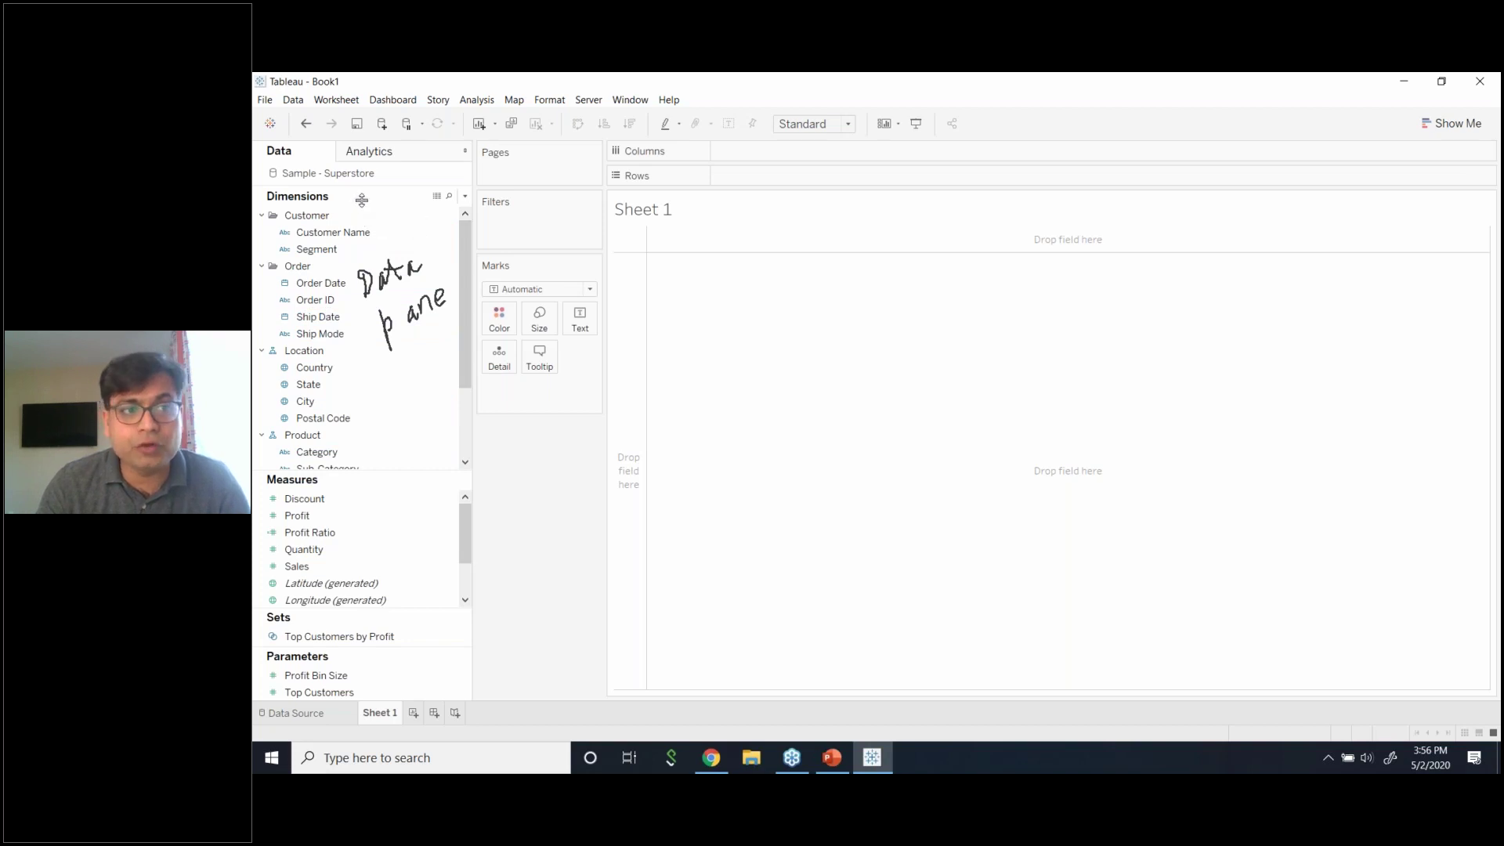
left_click_drag(362, 473, 381, 444)
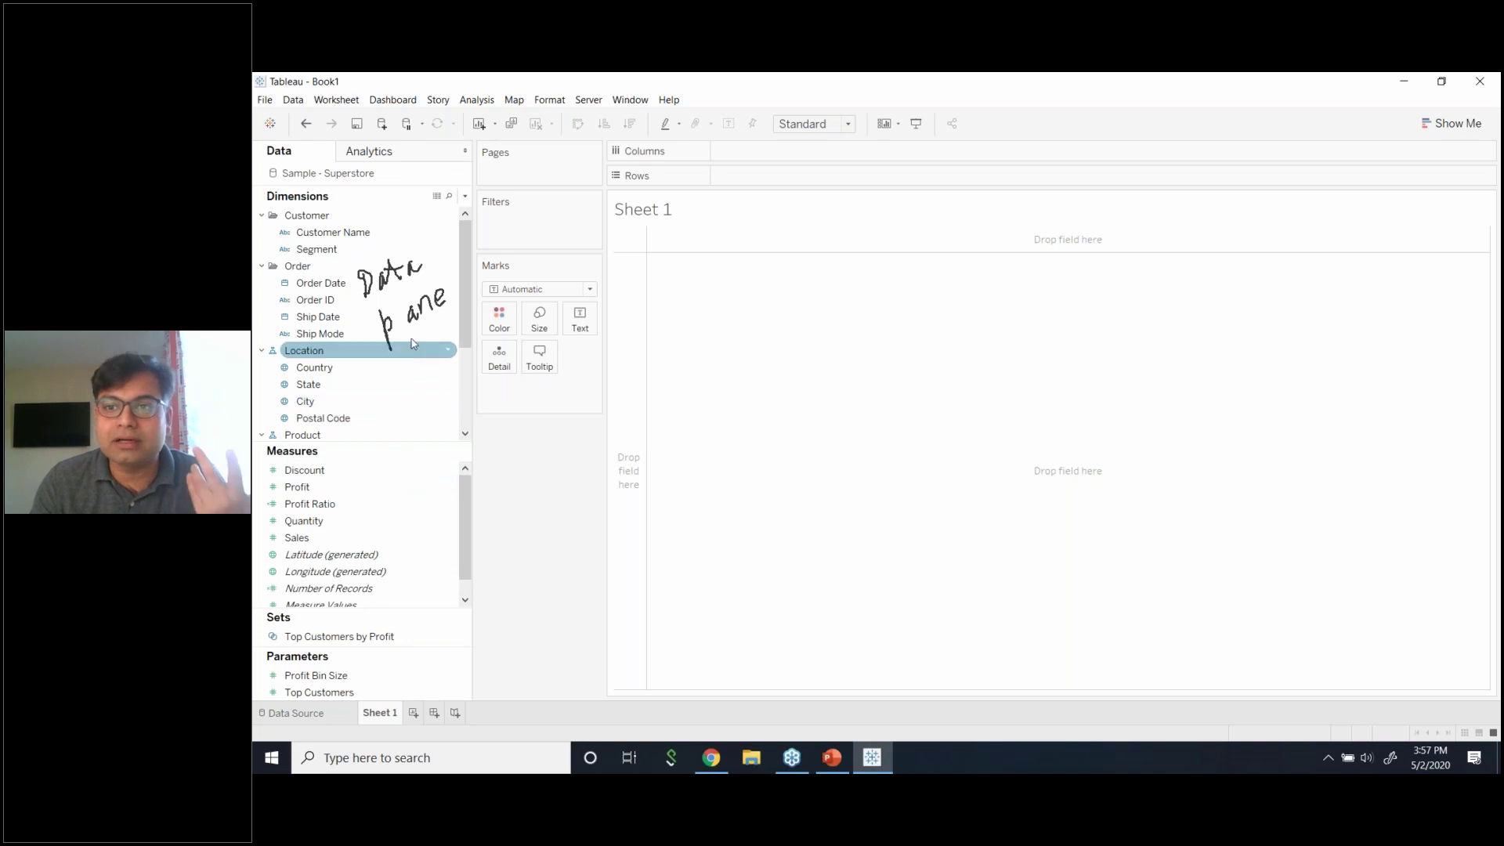
left_click(368, 403)
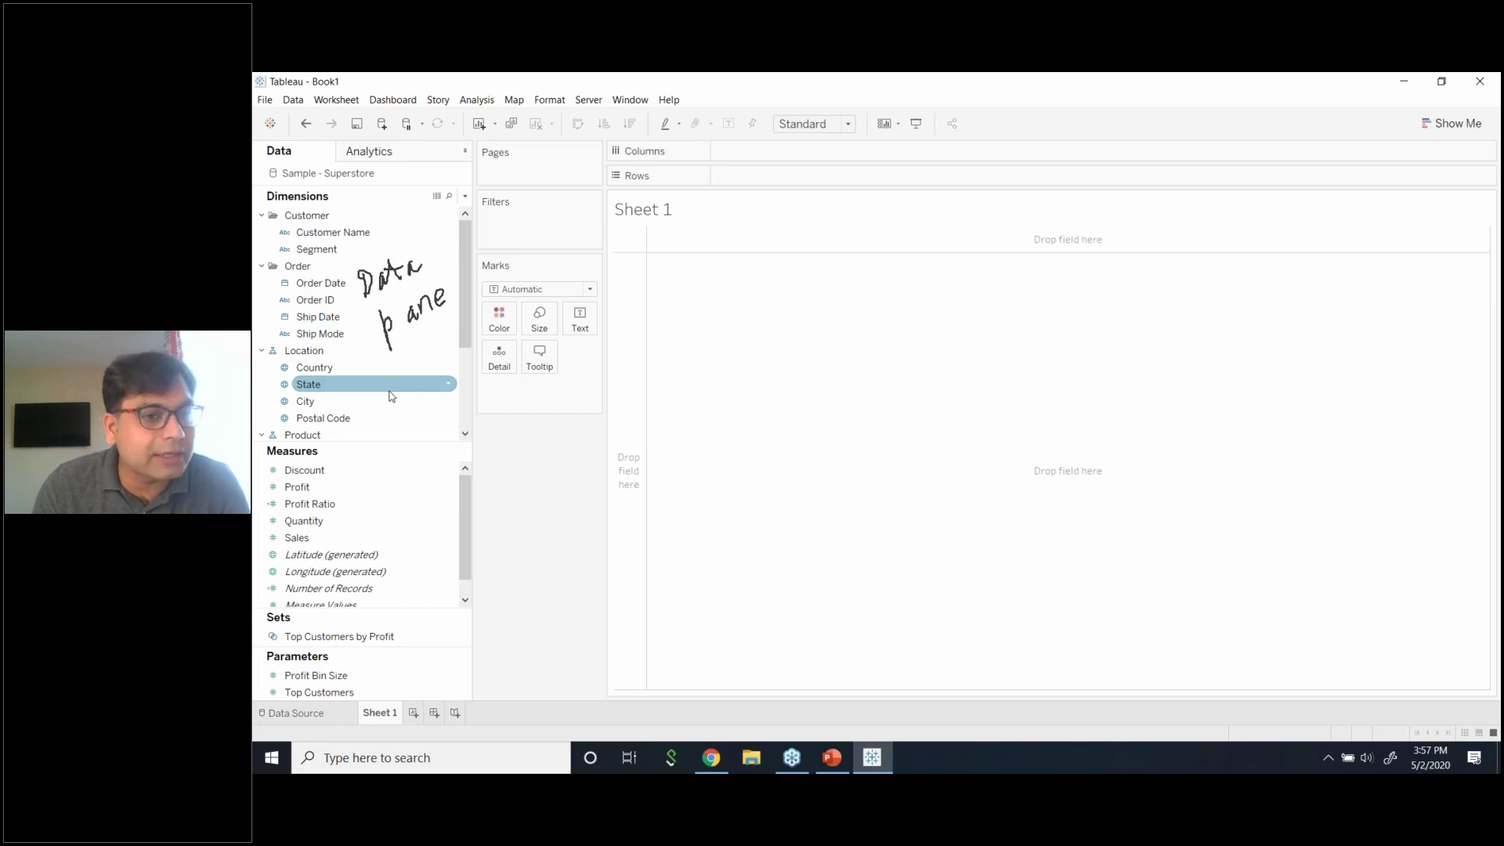
scroll(394, 420, "down", 3)
scroll(394, 420, "up", 3)
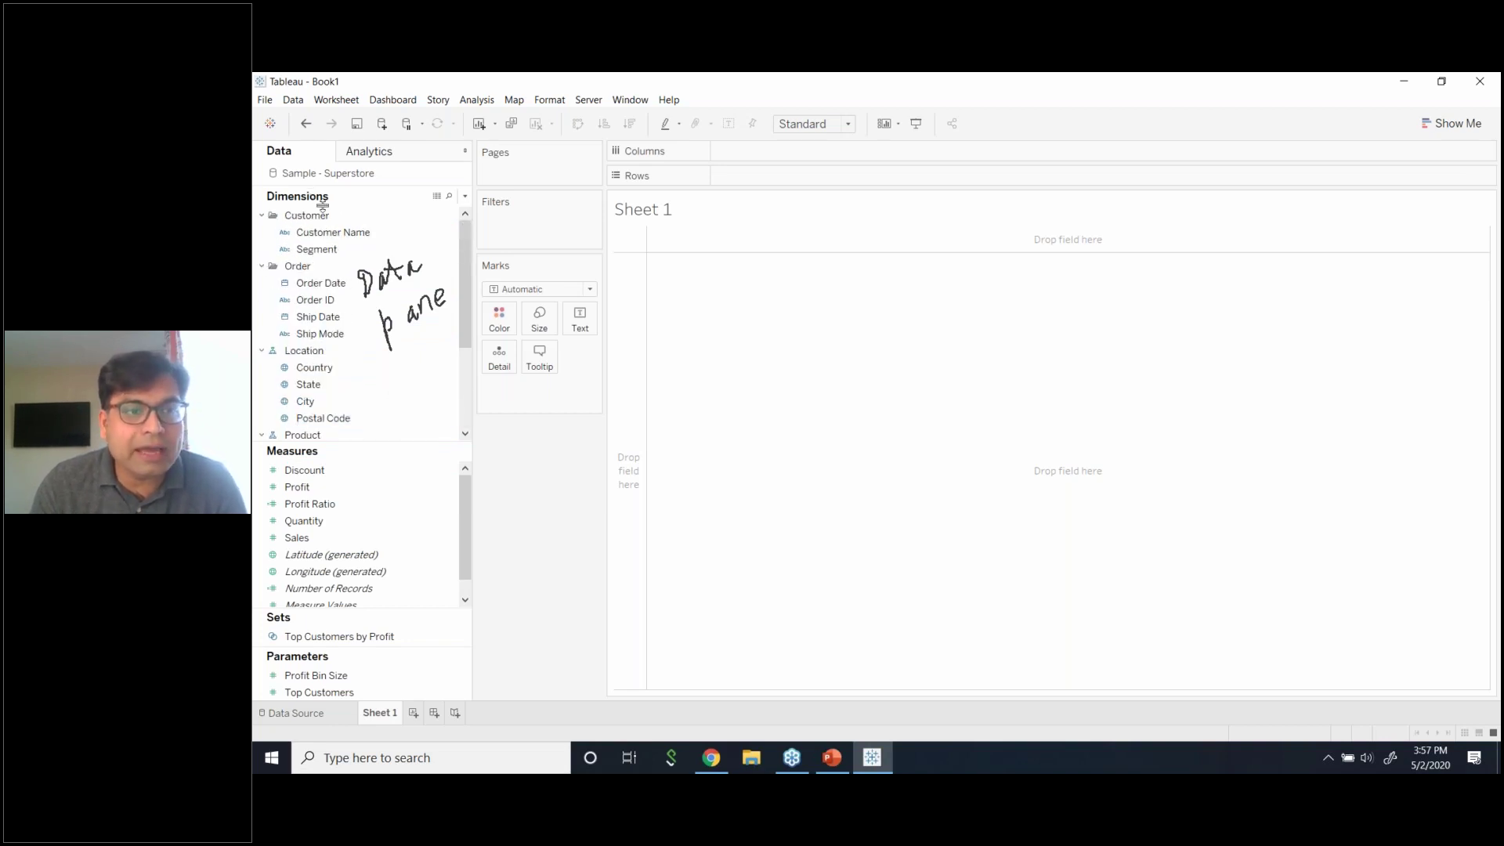
- Select Customer Name, Segment and Ship Mode in turn, then open Segment's field menu
left_click(329, 235)
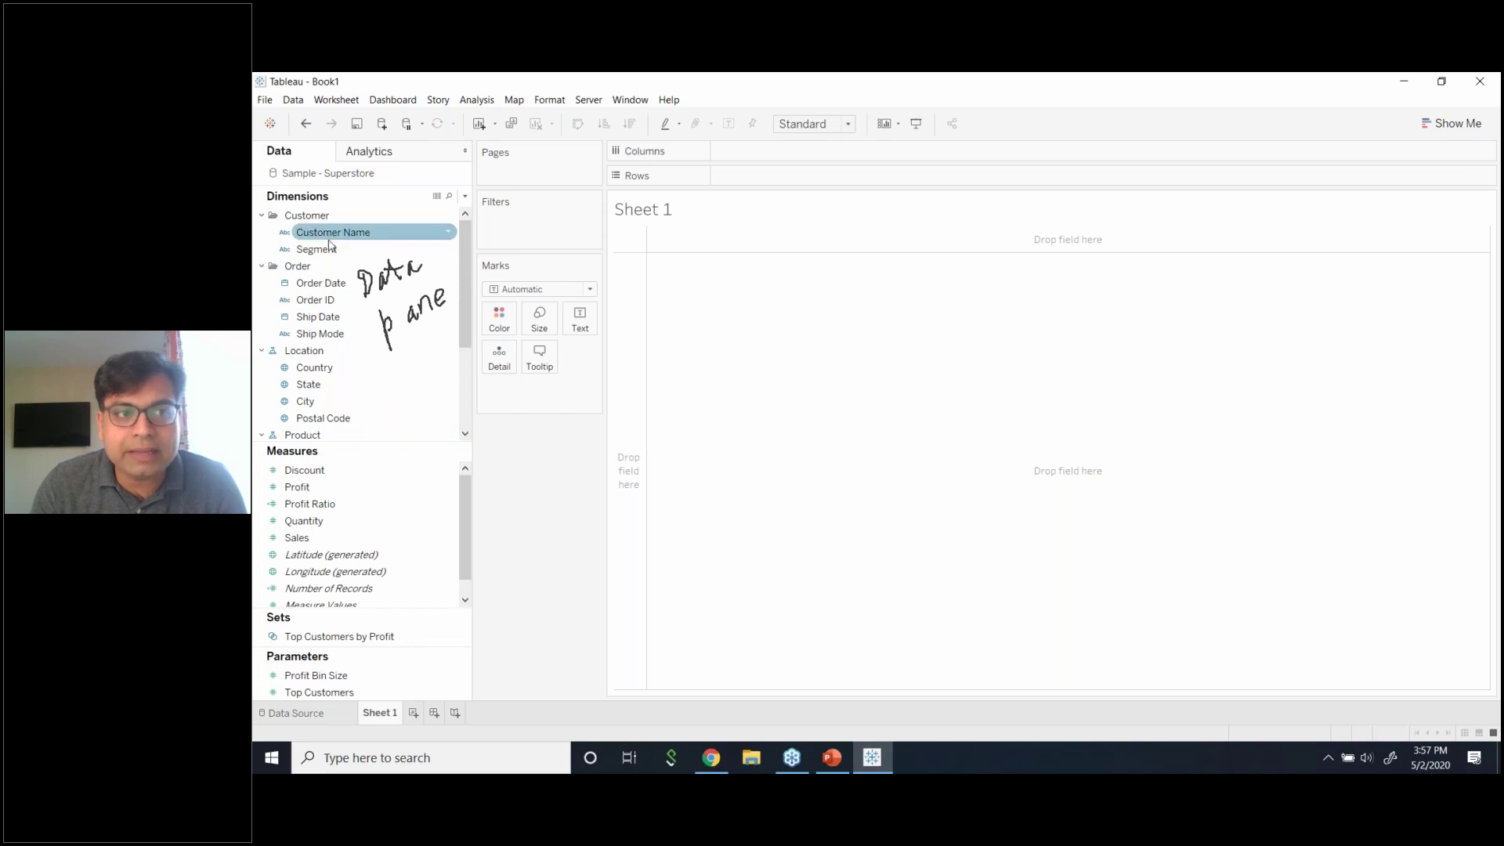
left_click(333, 250)
left_click(342, 235)
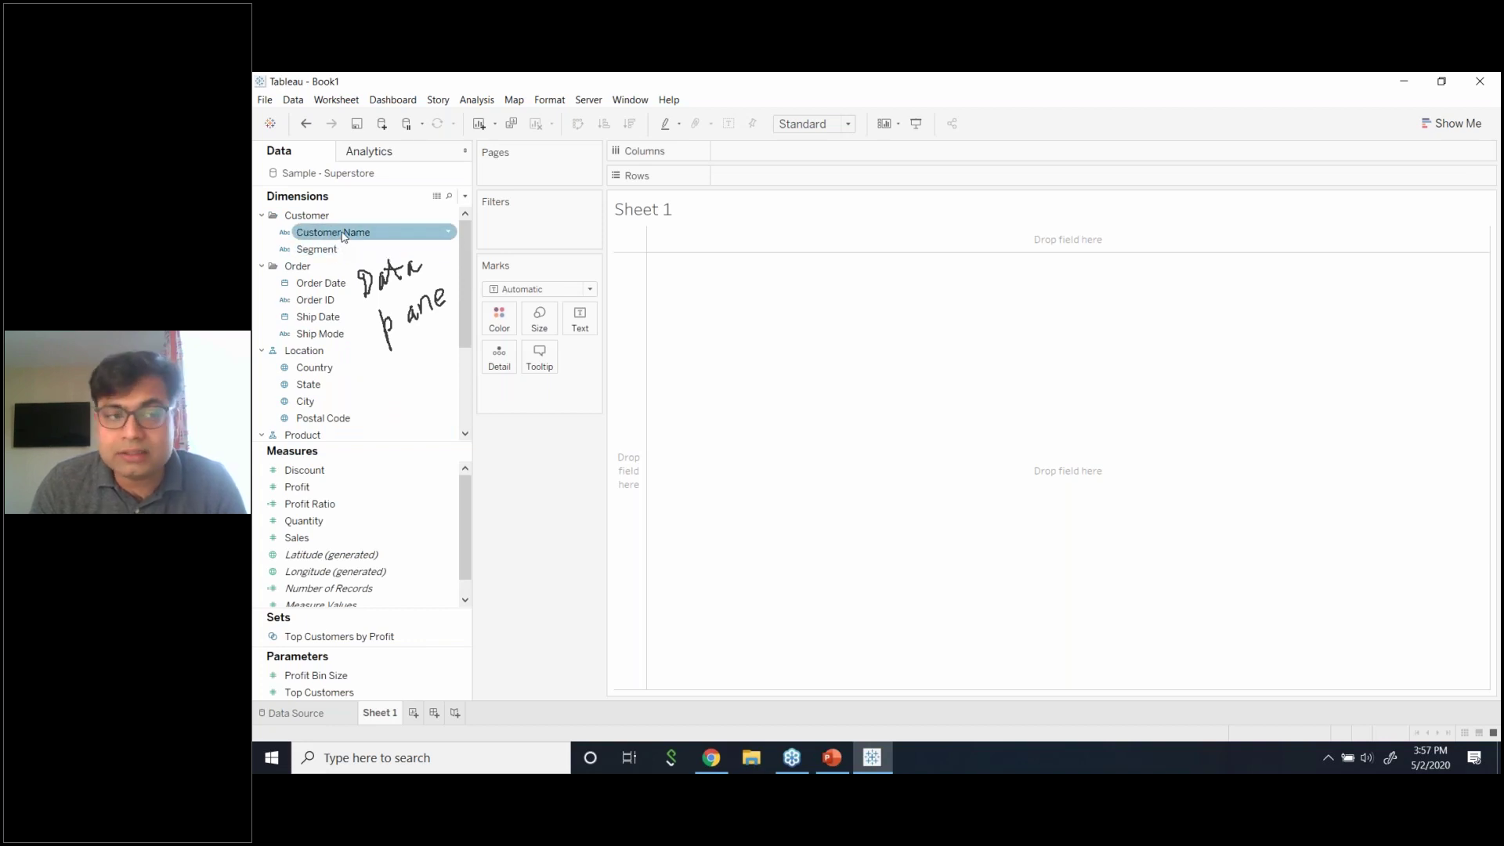
left_click(345, 251)
left_click(339, 235)
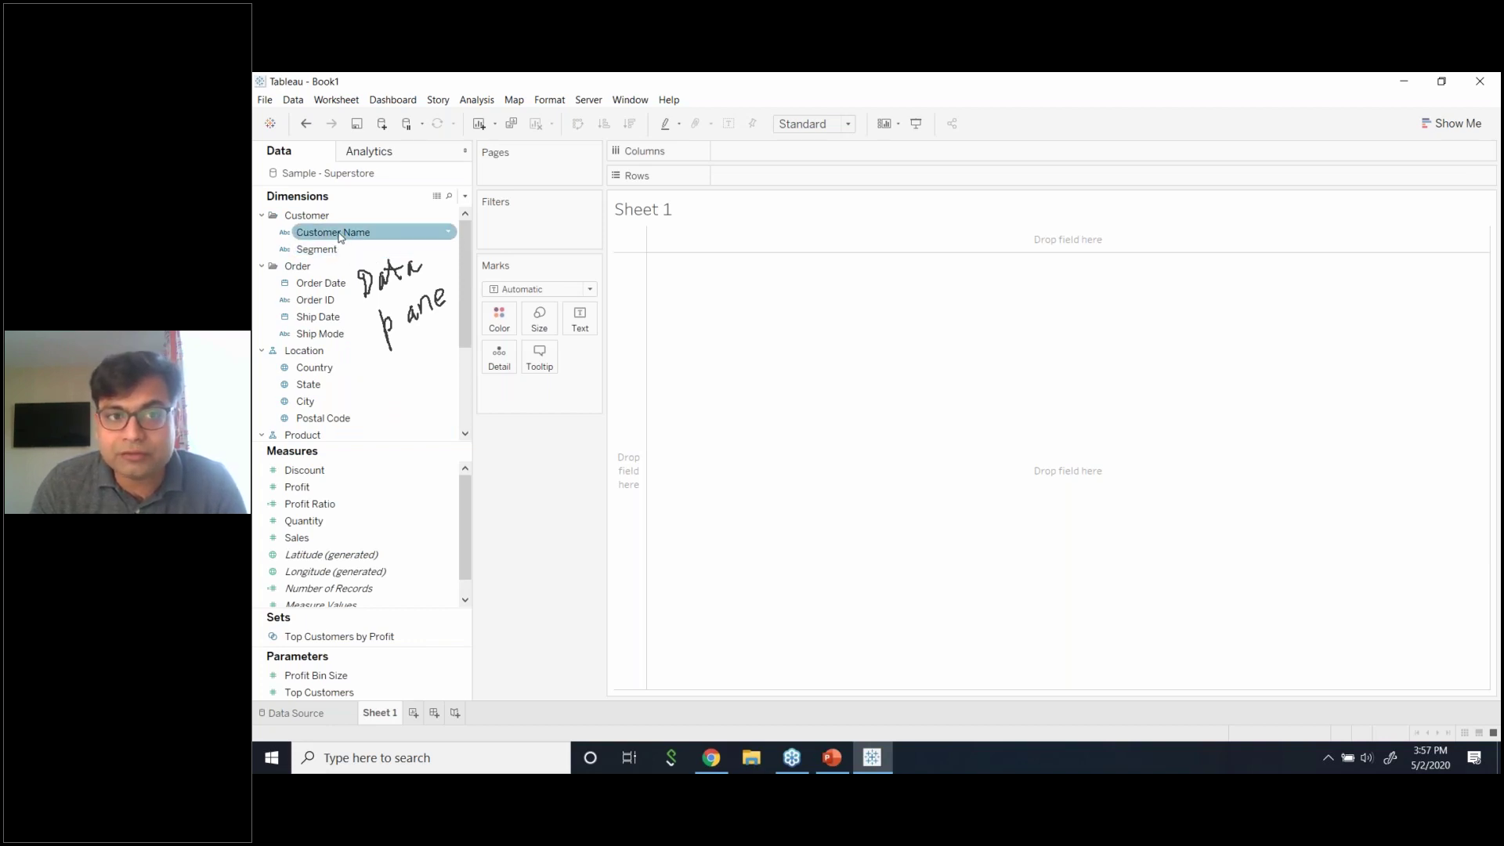
left_click(342, 251)
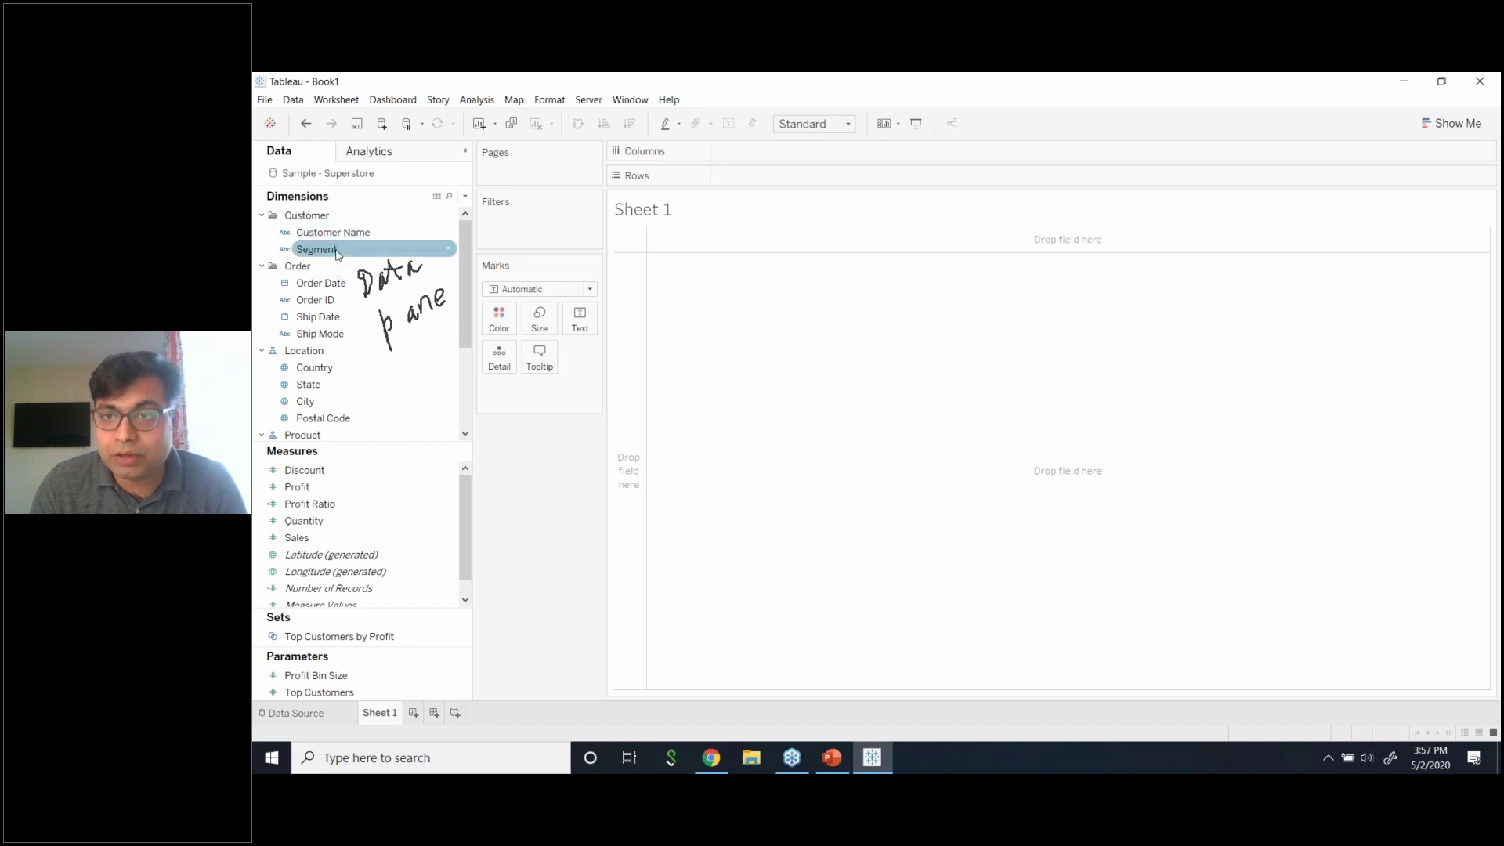
left_click(383, 334)
left_click(423, 234)
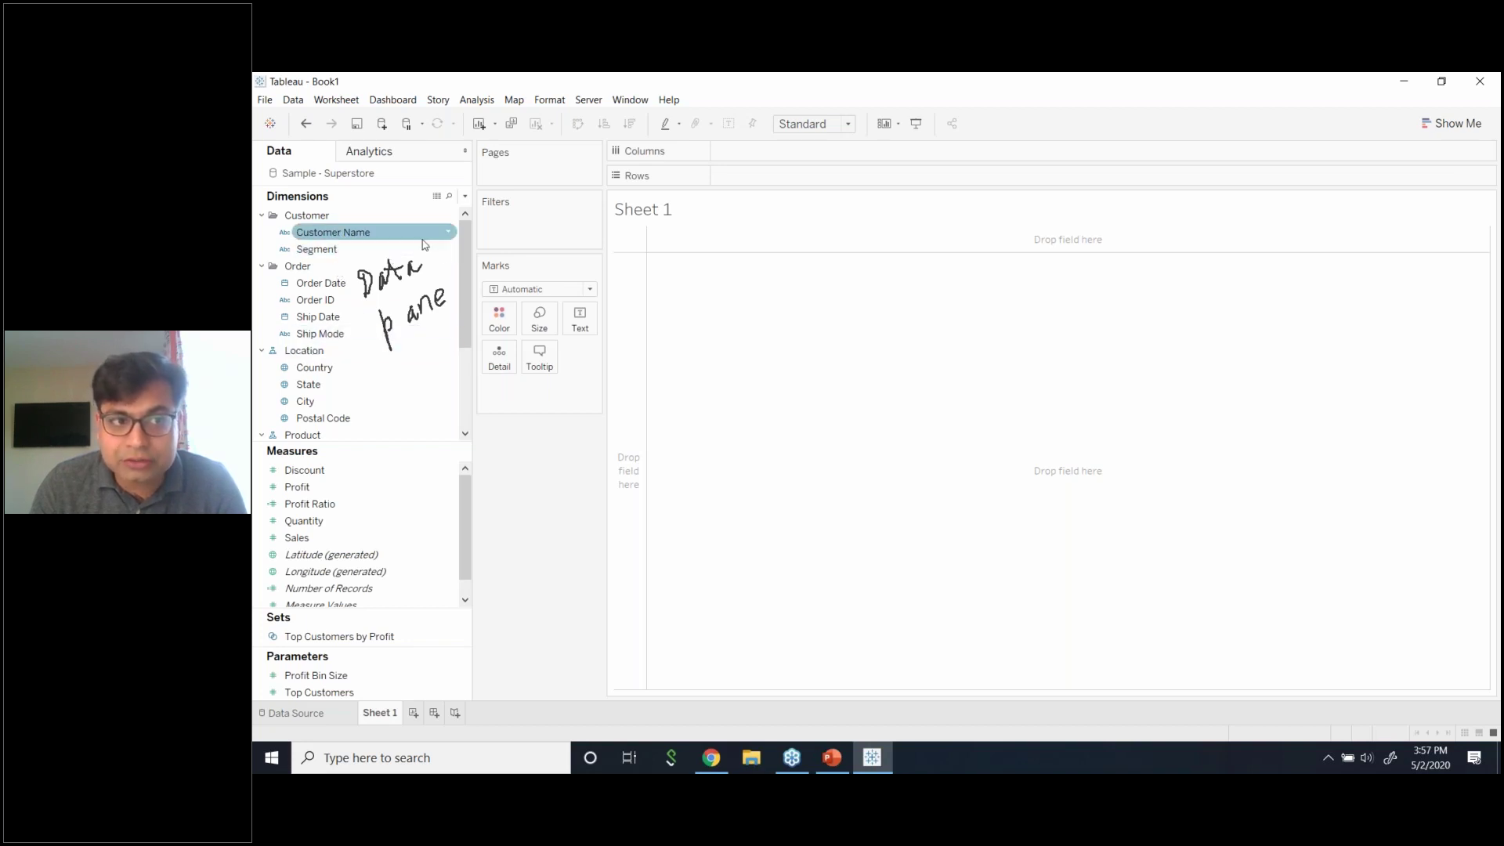
left_click(444, 251)
left_click(449, 252)
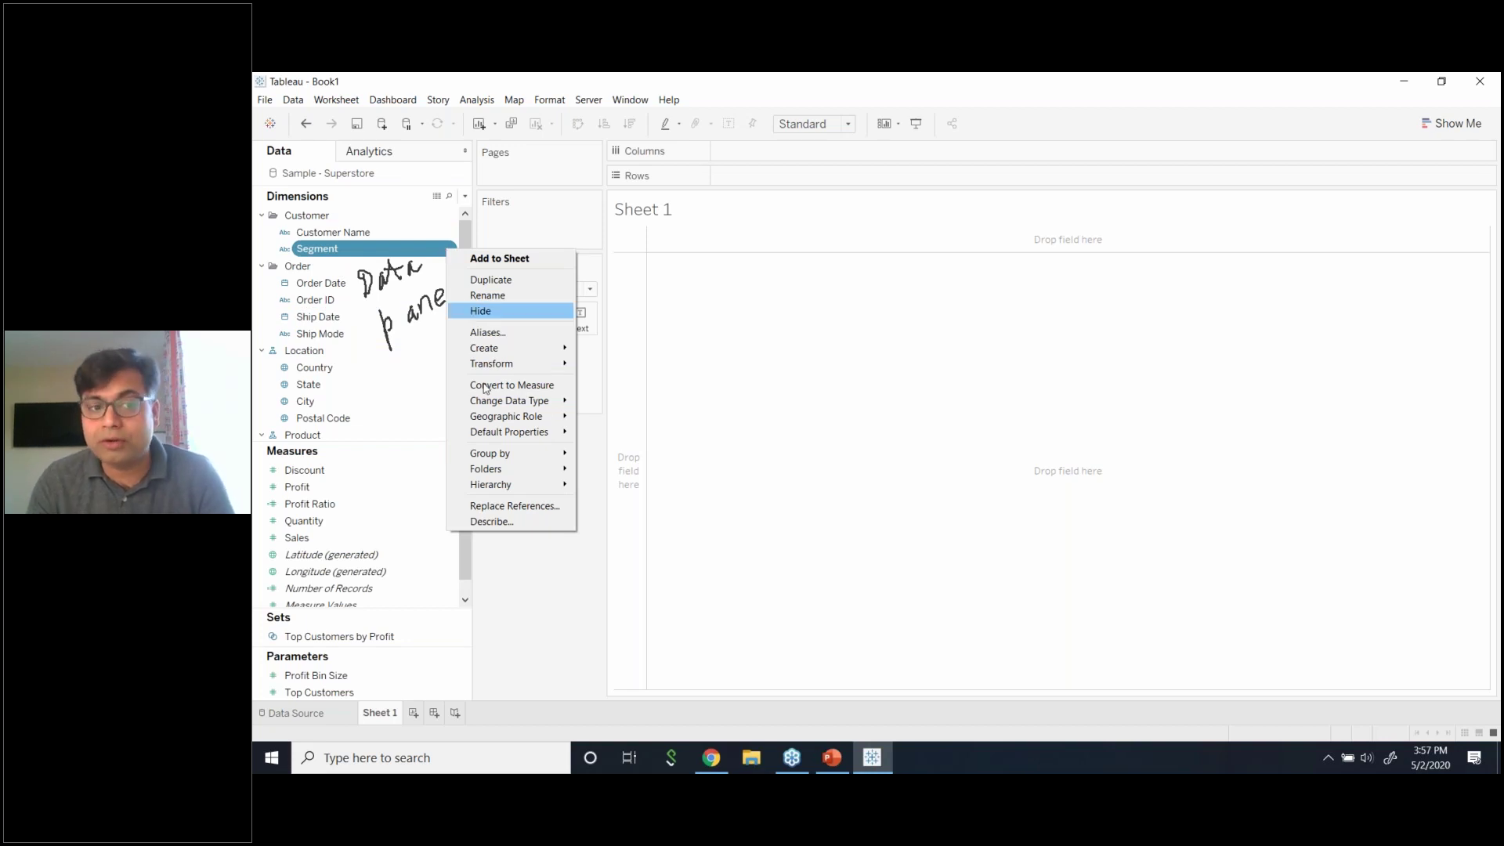
left_click(449, 249)
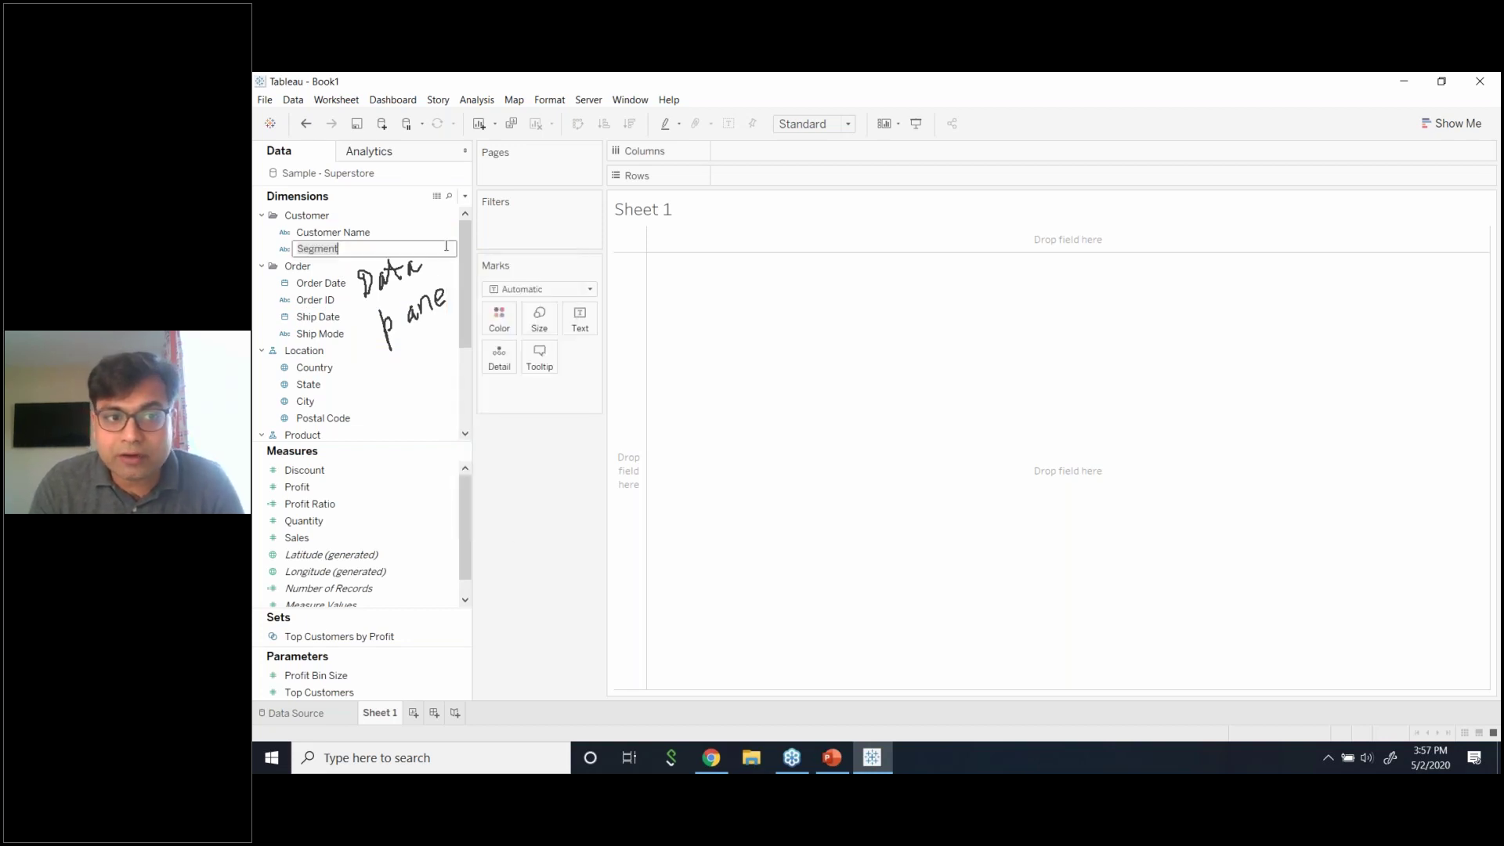
left_click(507, 417)
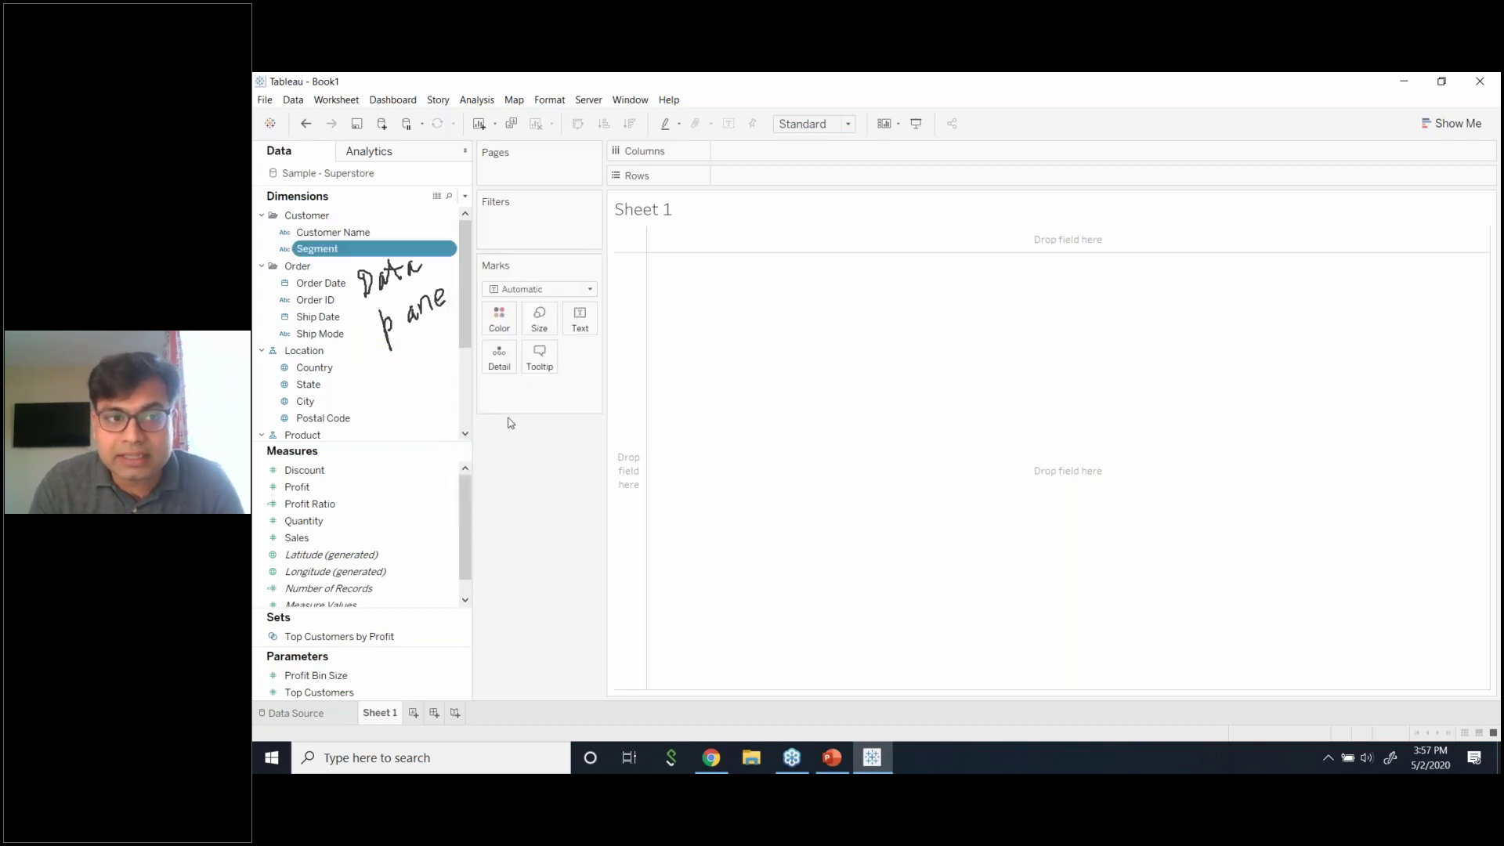
left_click(452, 251)
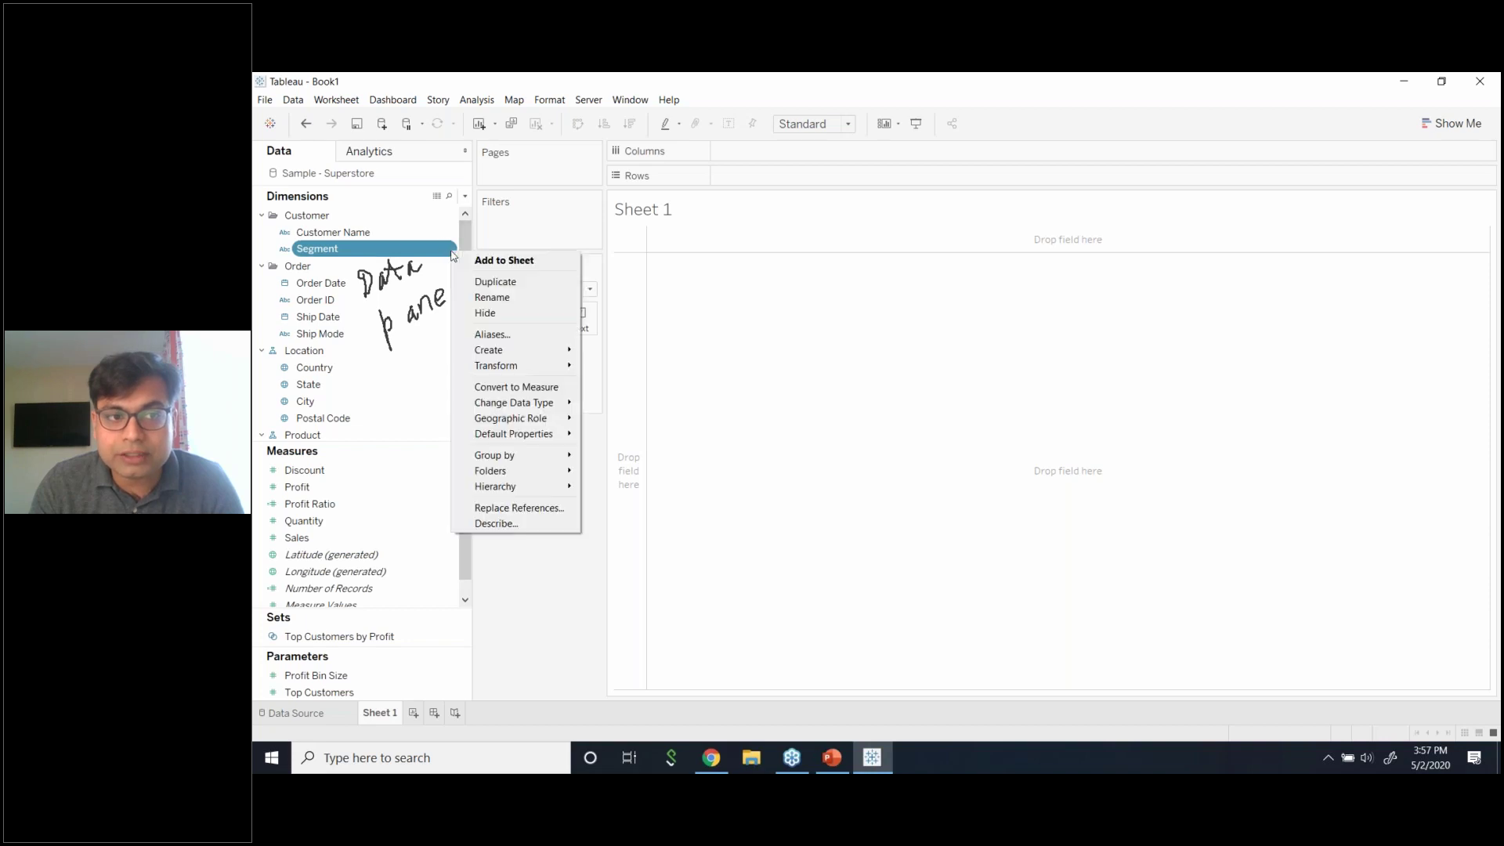
left_click(517, 524)
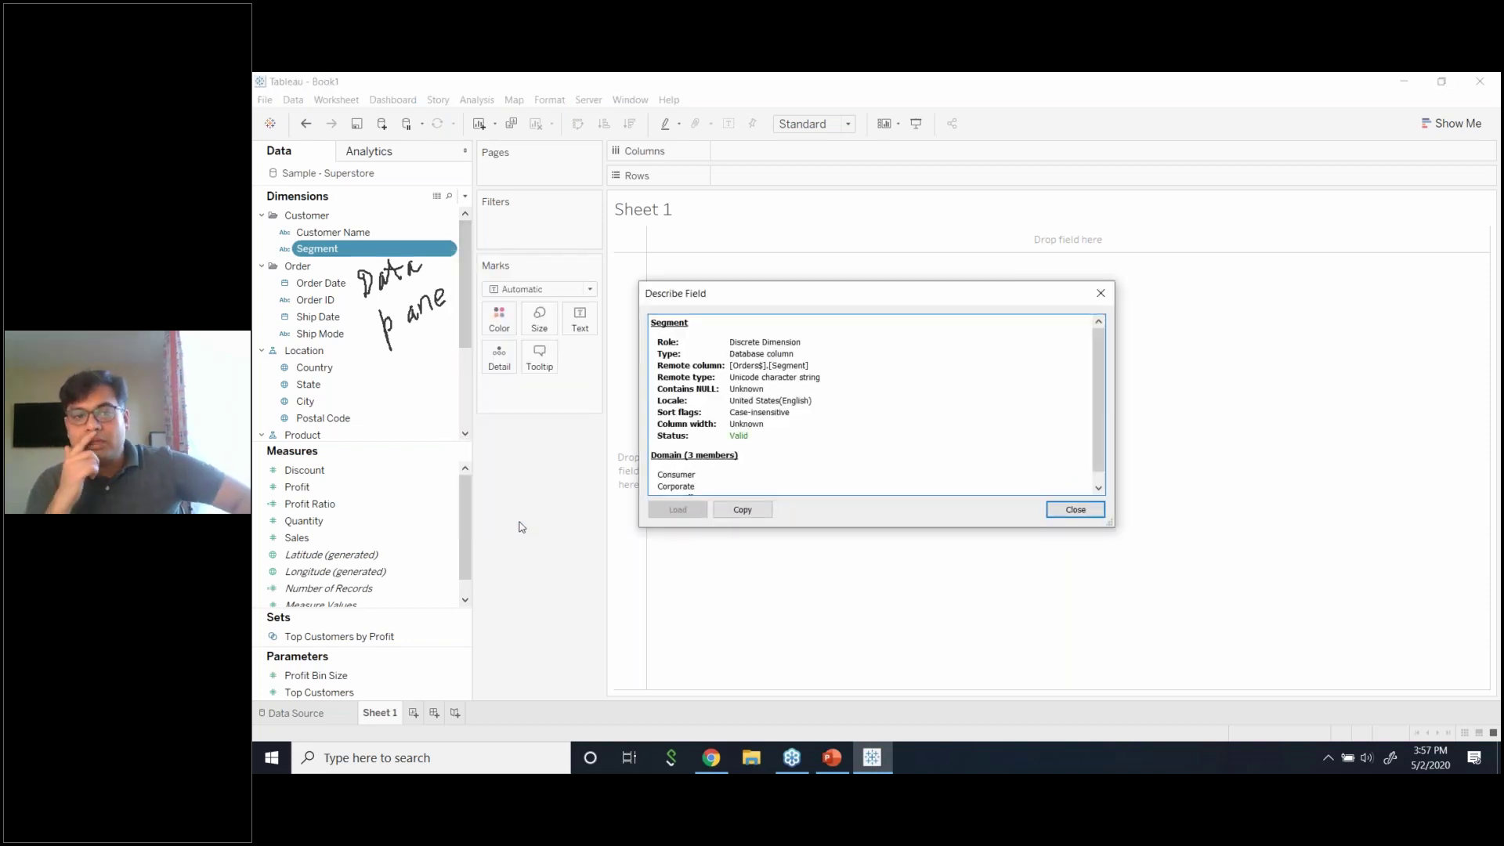
scroll(984, 467, "down", 1)
scroll(985, 469, "up", 1)
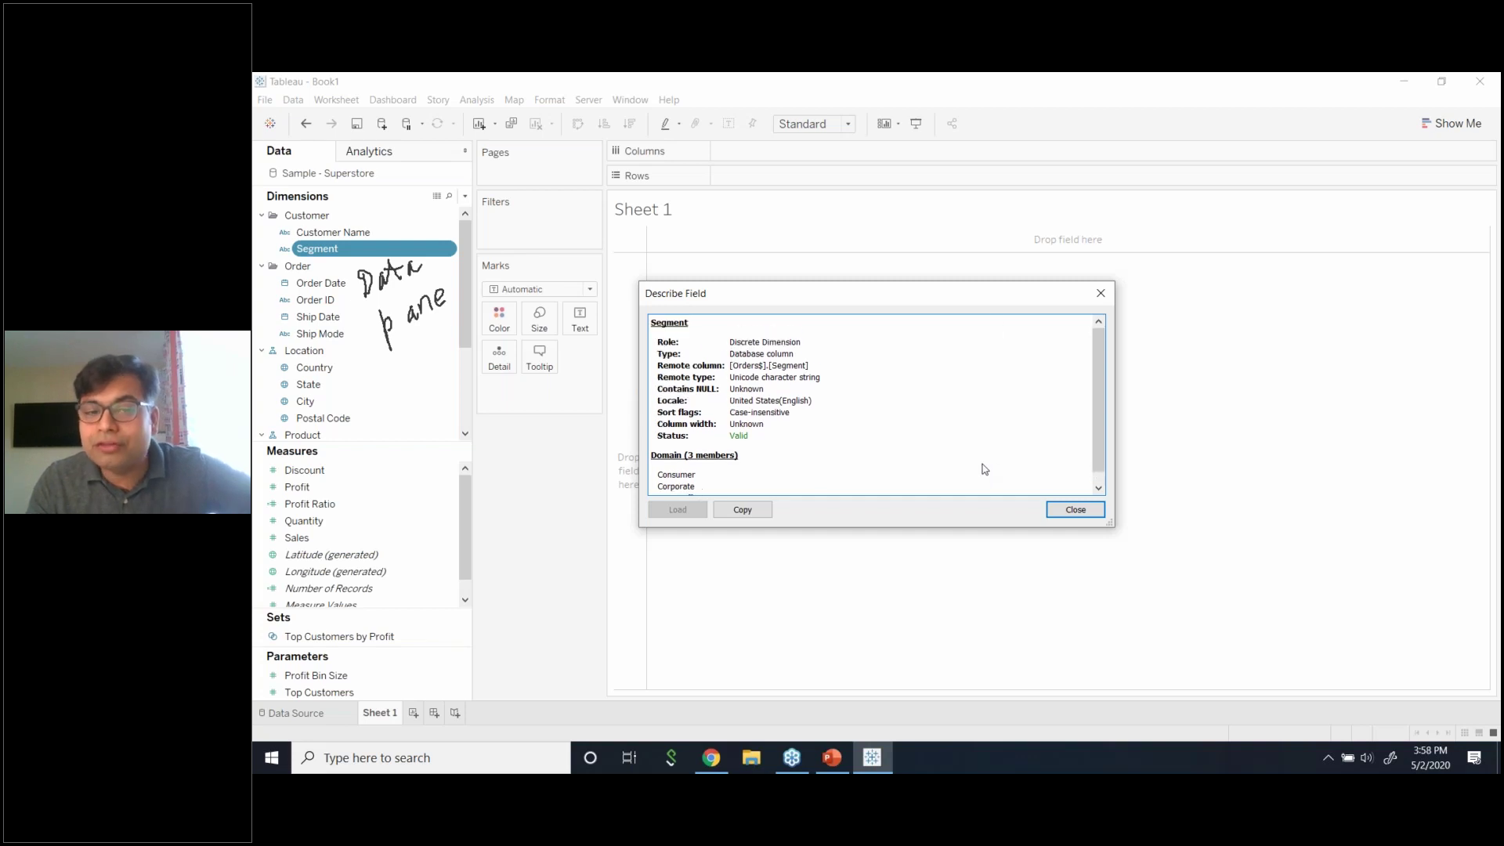
scroll(891, 447, "down", 1)
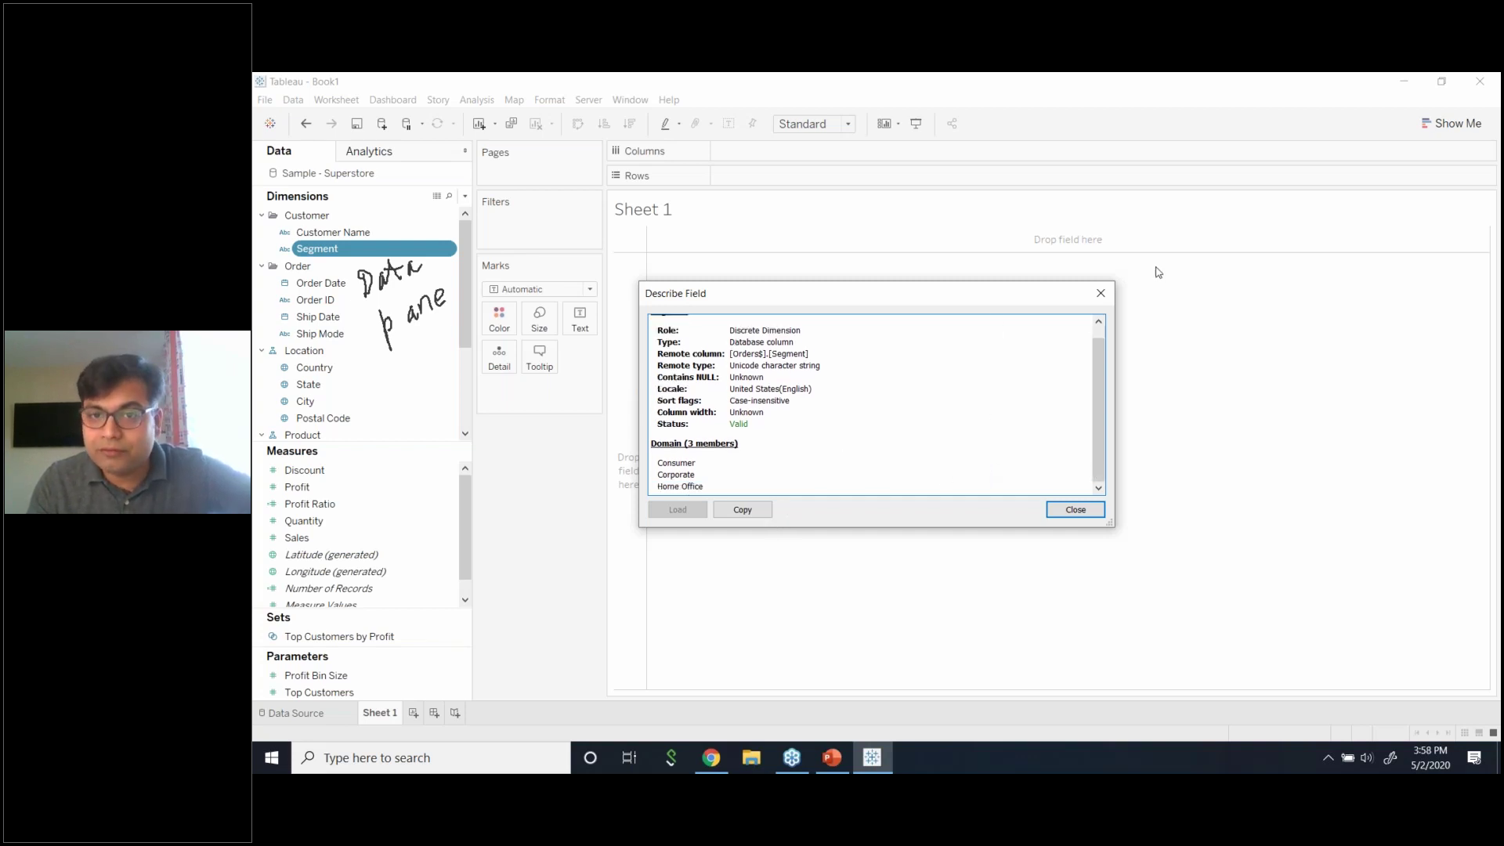
left_click(1101, 293)
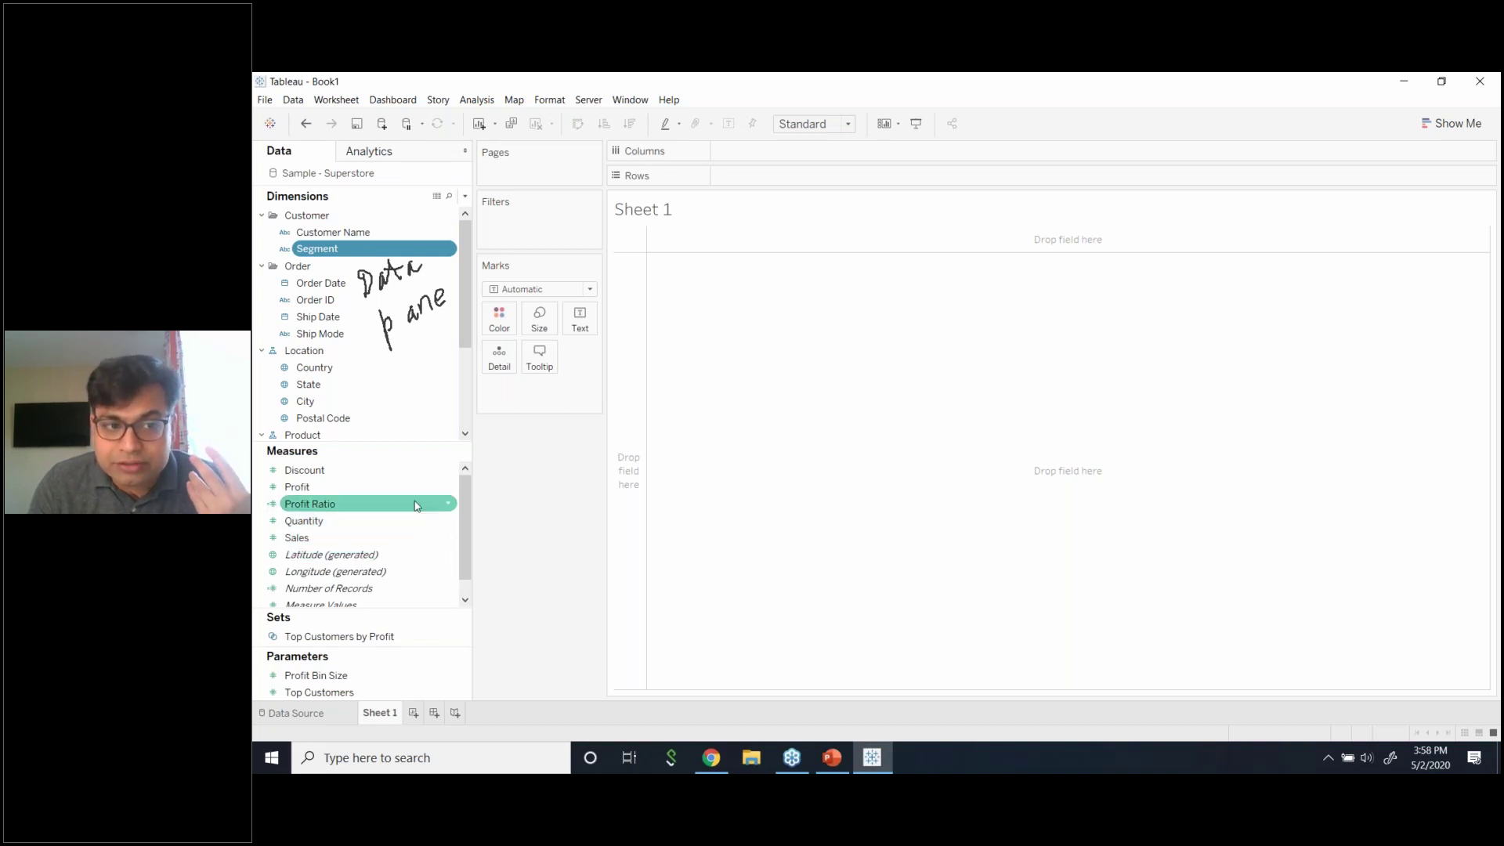
- Open the Profit Ratio calculation for editing and close it, twice
left_click(446, 508)
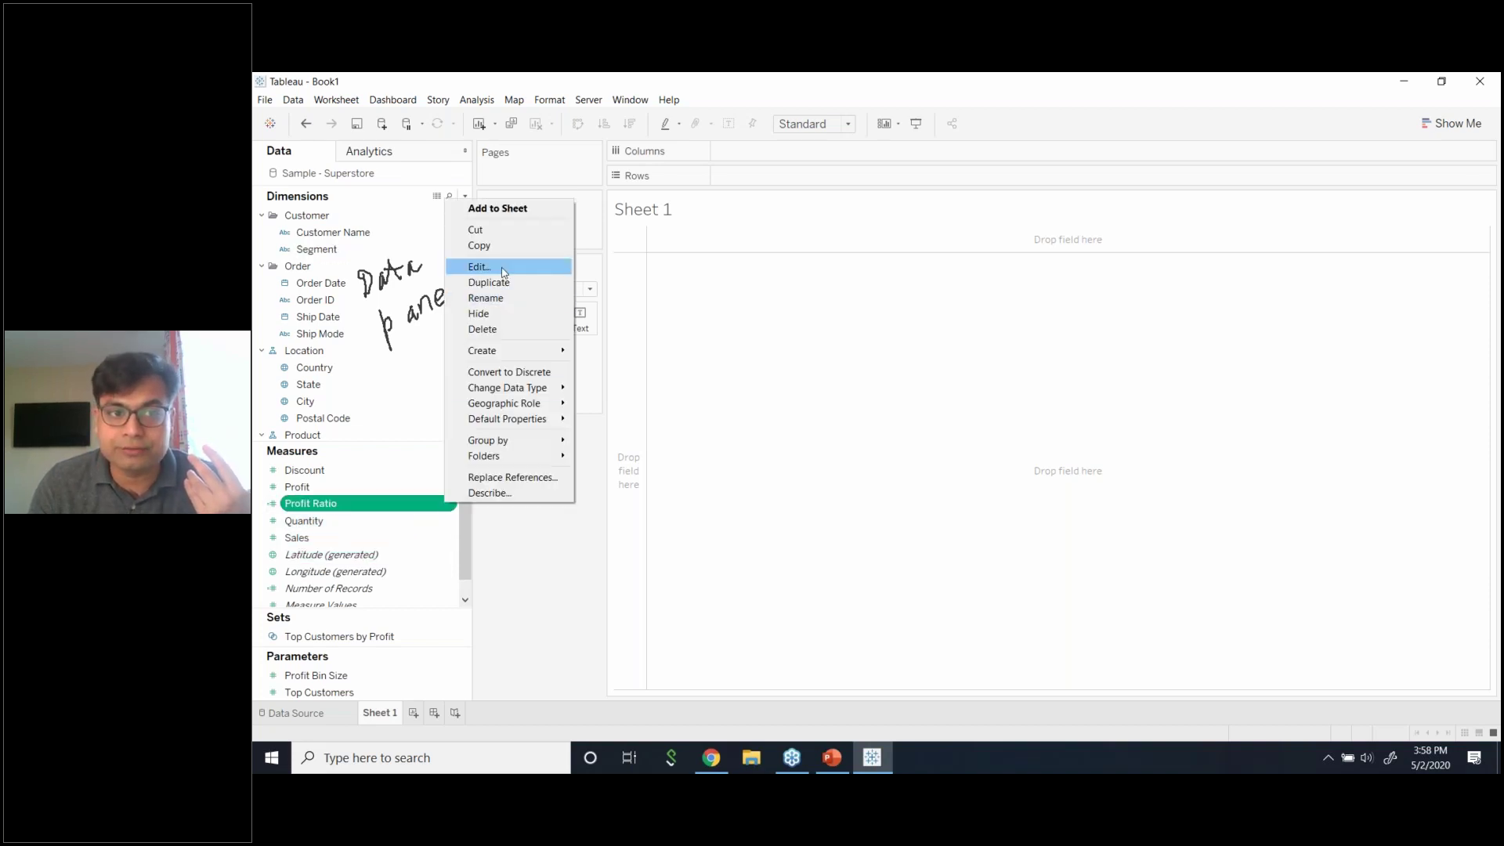
left_click(502, 262)
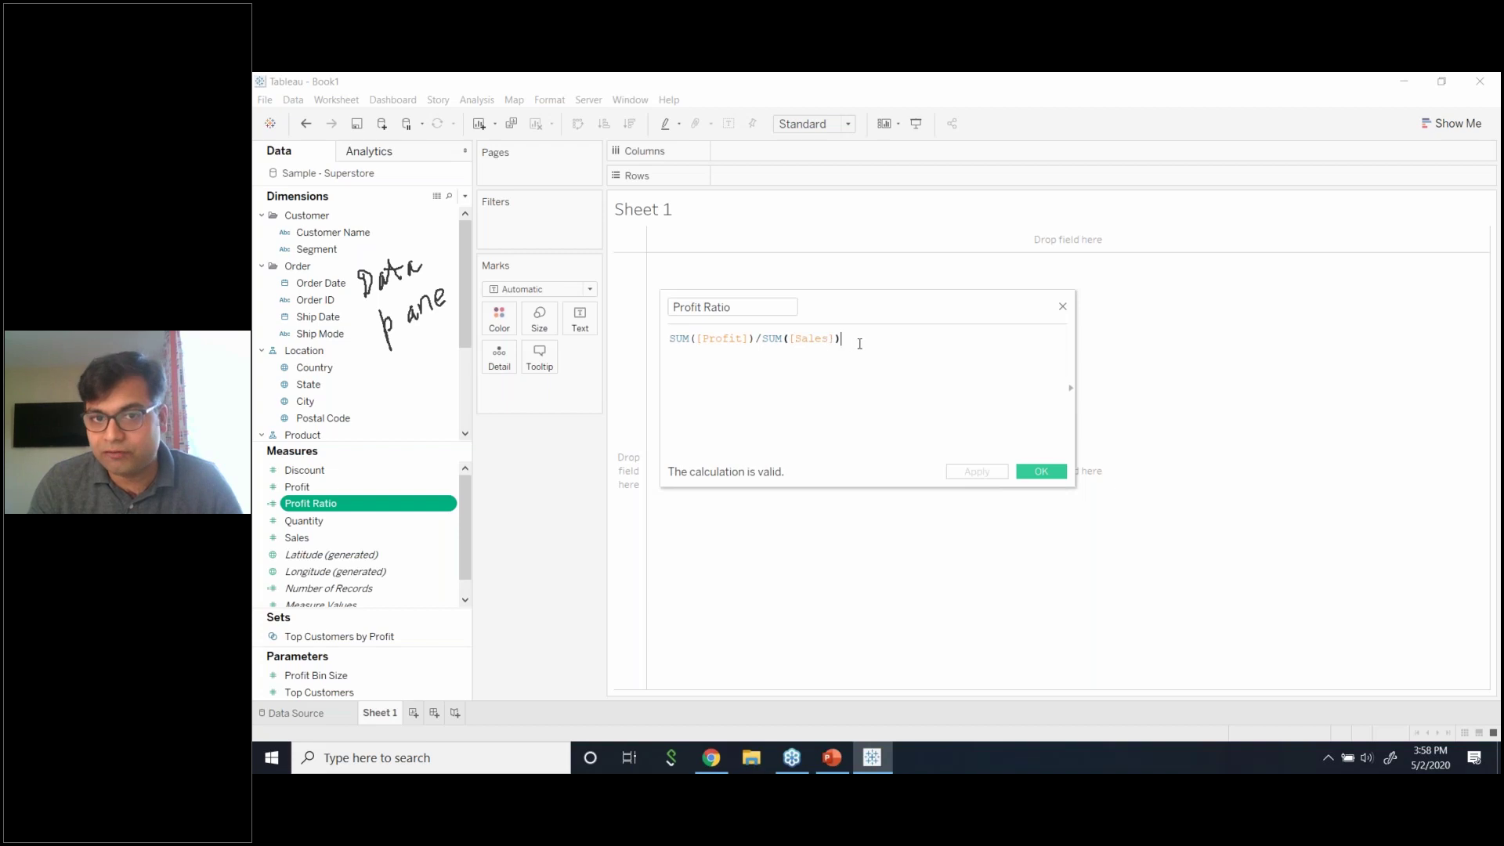
left_click(1063, 307)
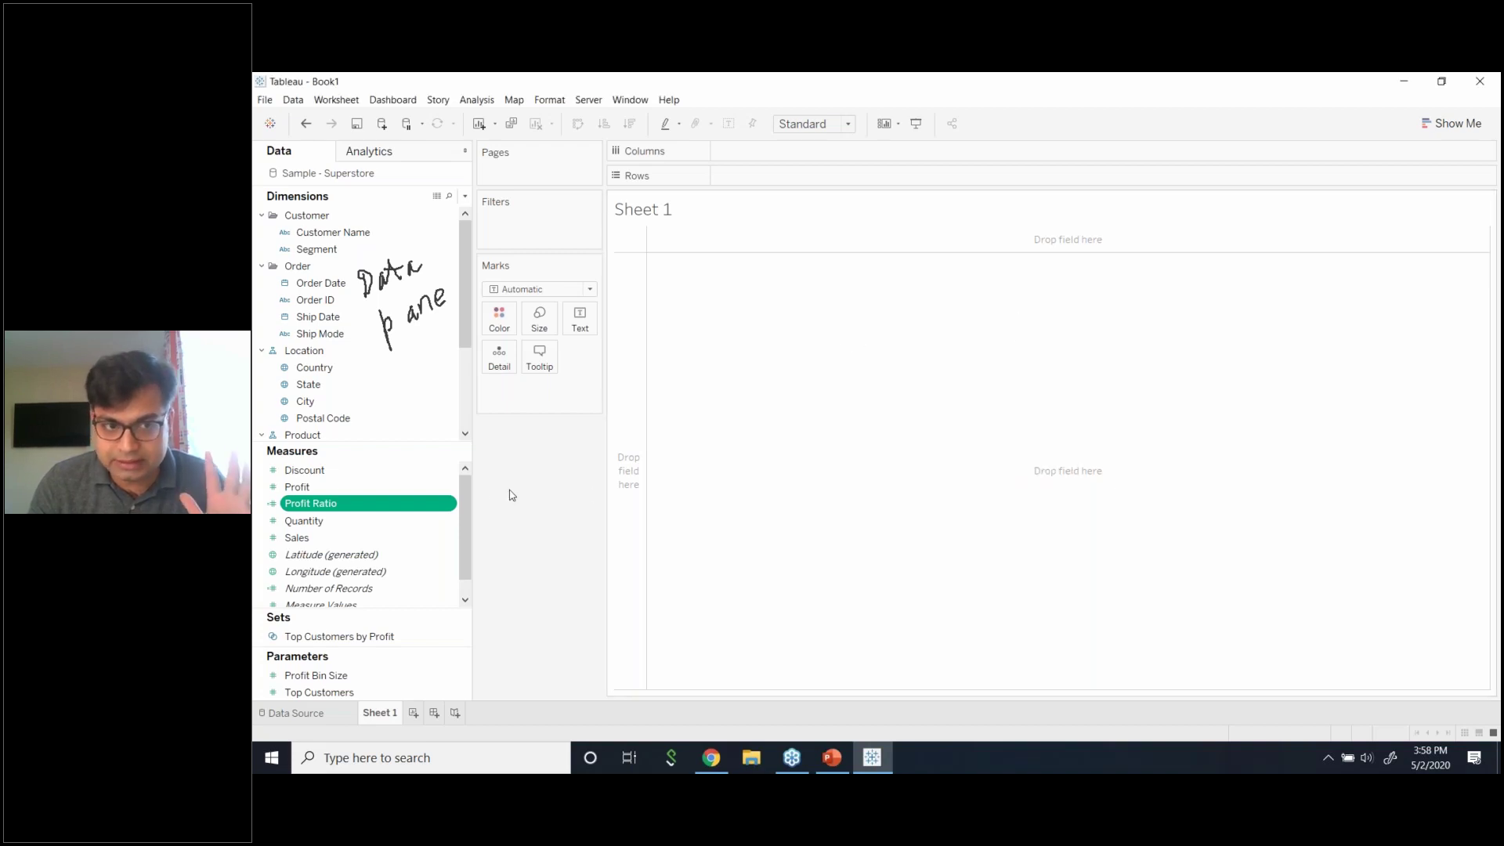
left_click(451, 506)
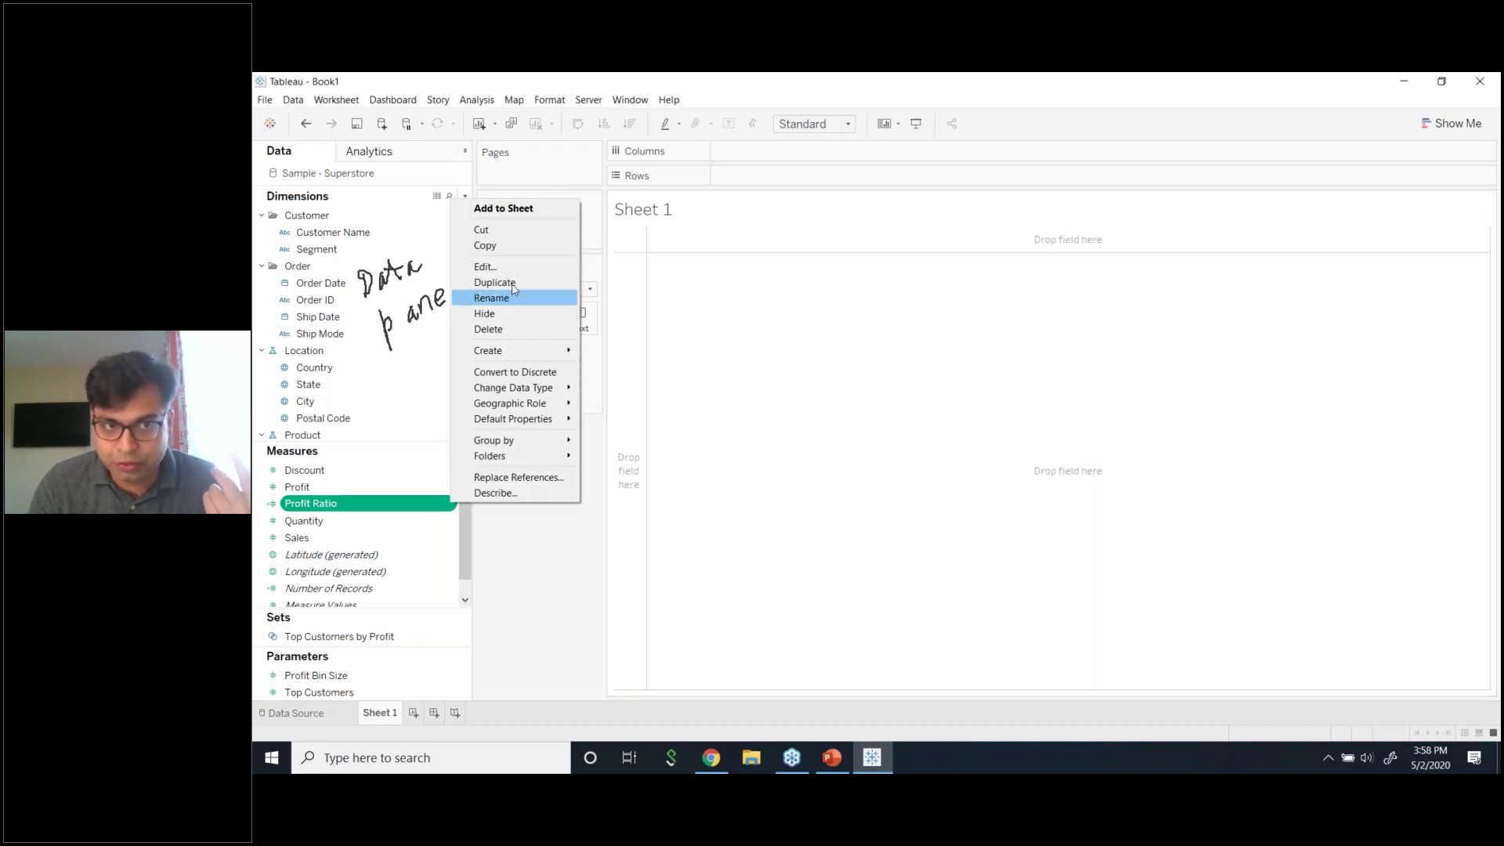
left_click(502, 261)
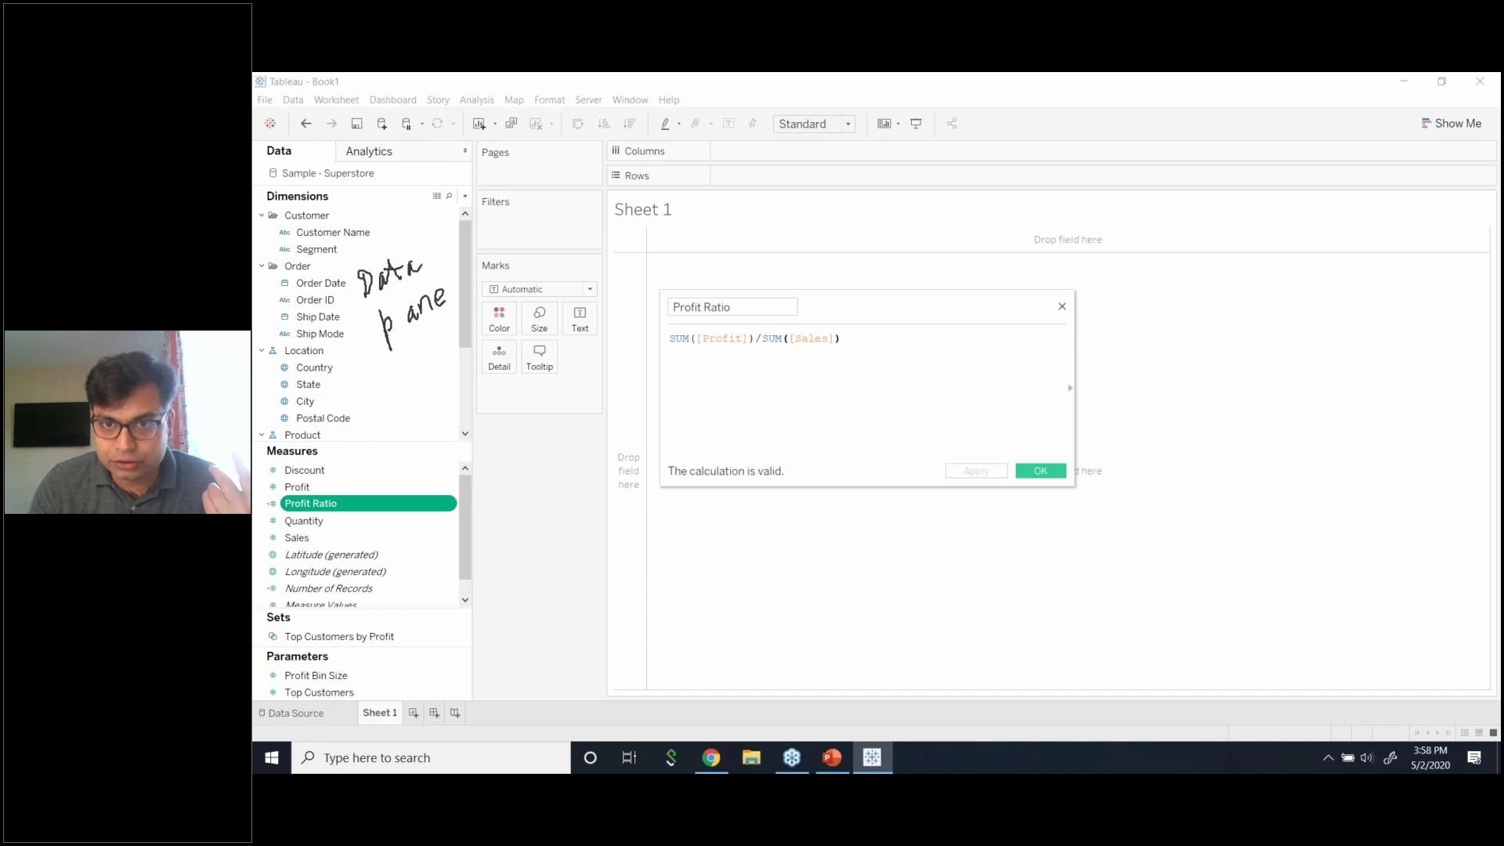
left_click(662, 283)
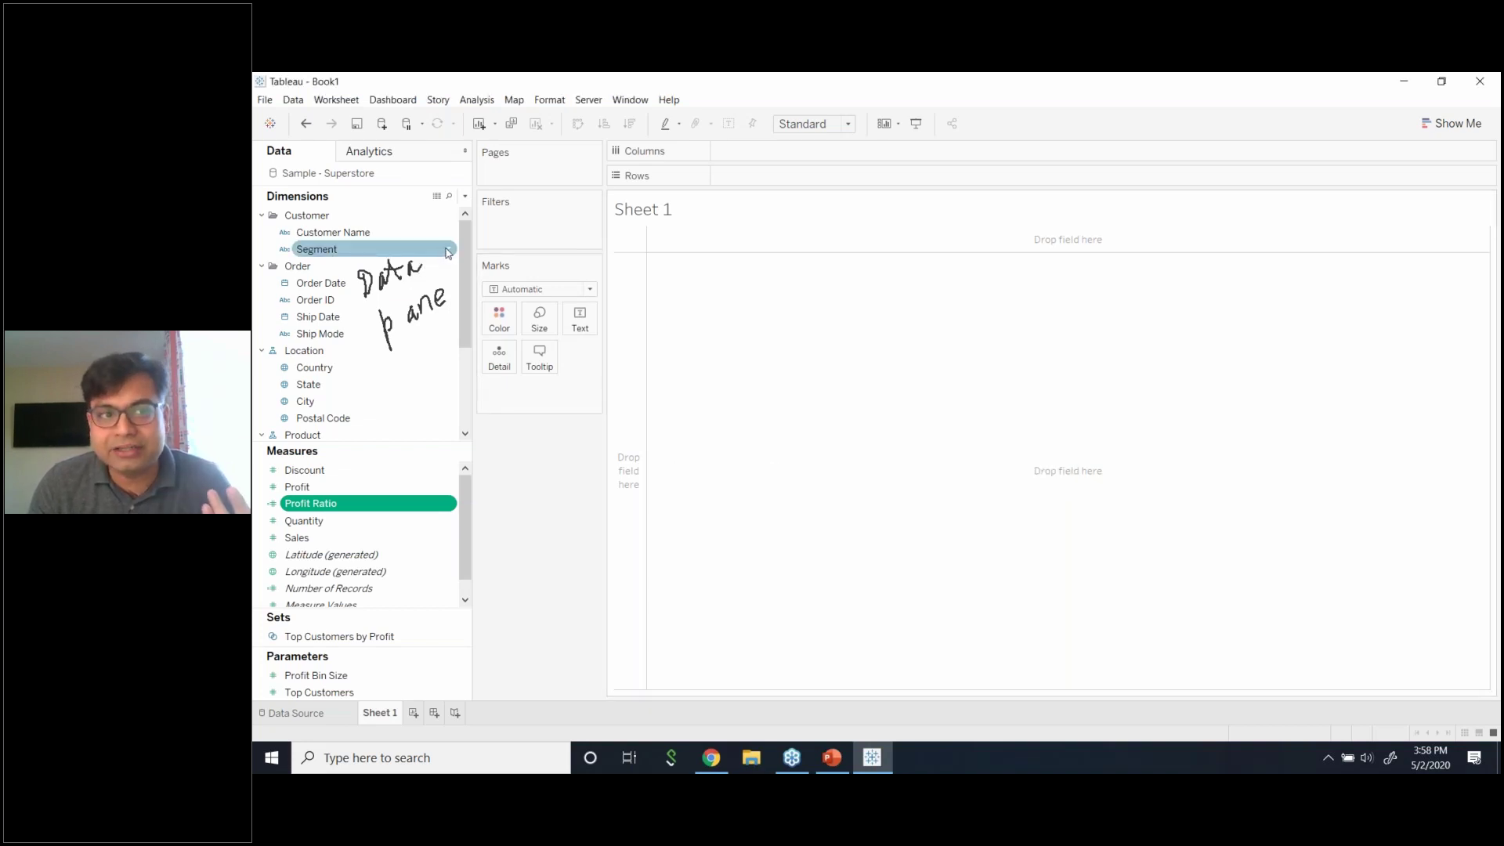
- Review and dismiss the Segment and Profit Ratio field menus
left_click(449, 251)
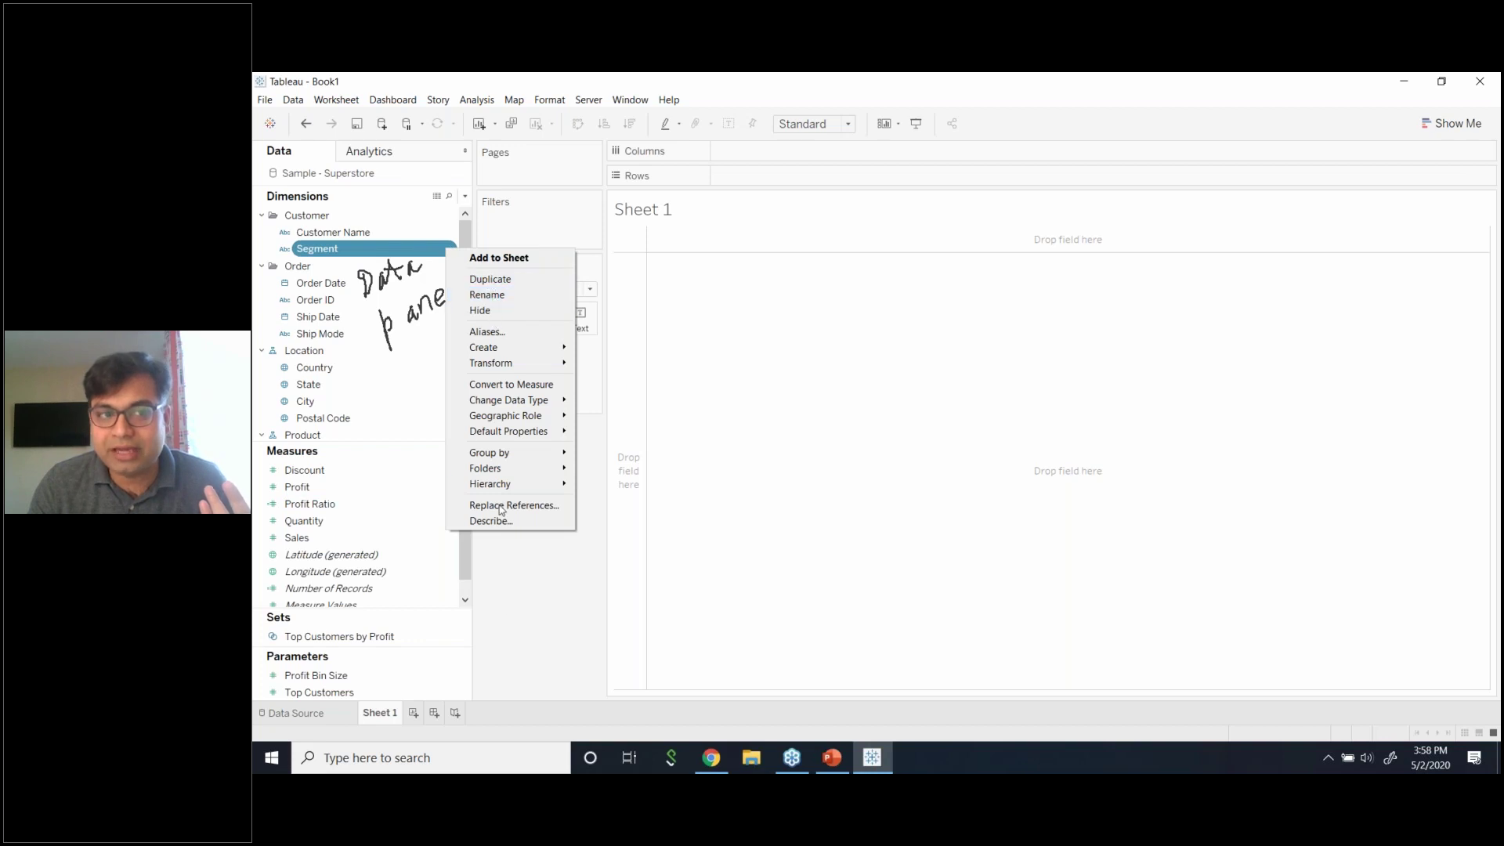
left_click(501, 639)
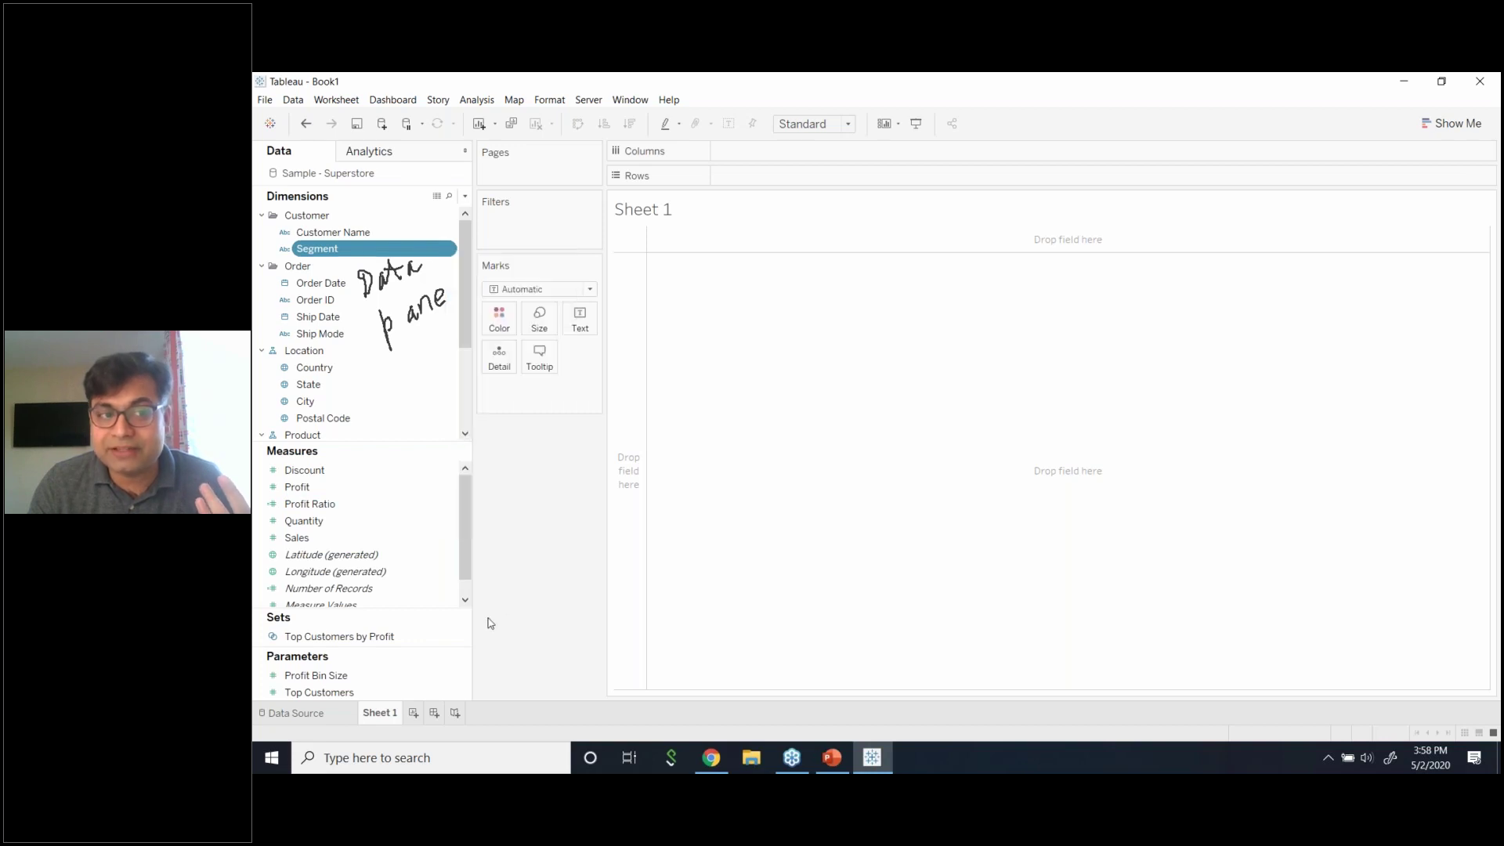
left_click(451, 508)
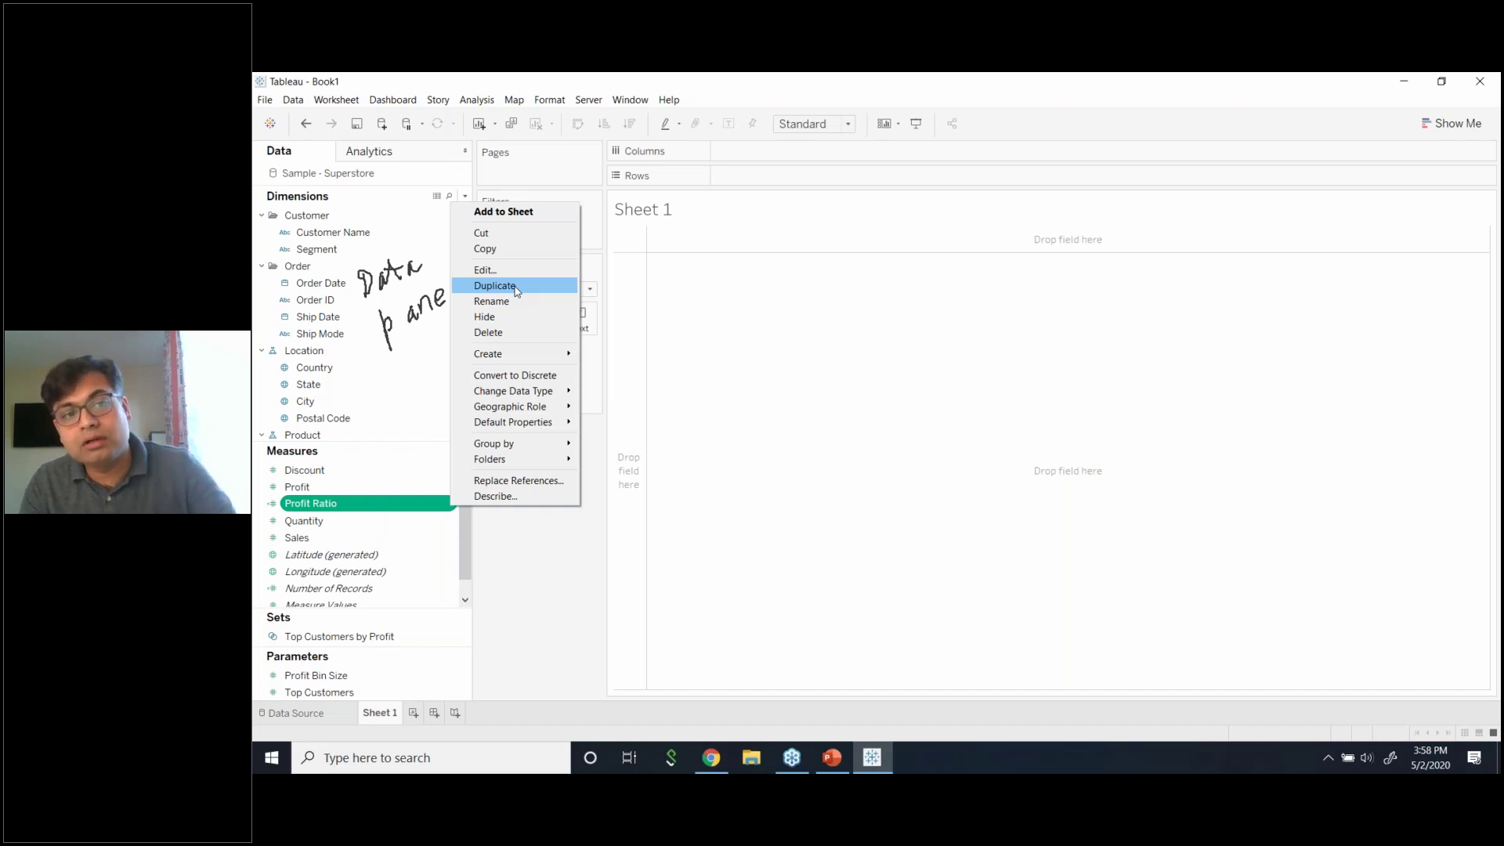
left_click(533, 603)
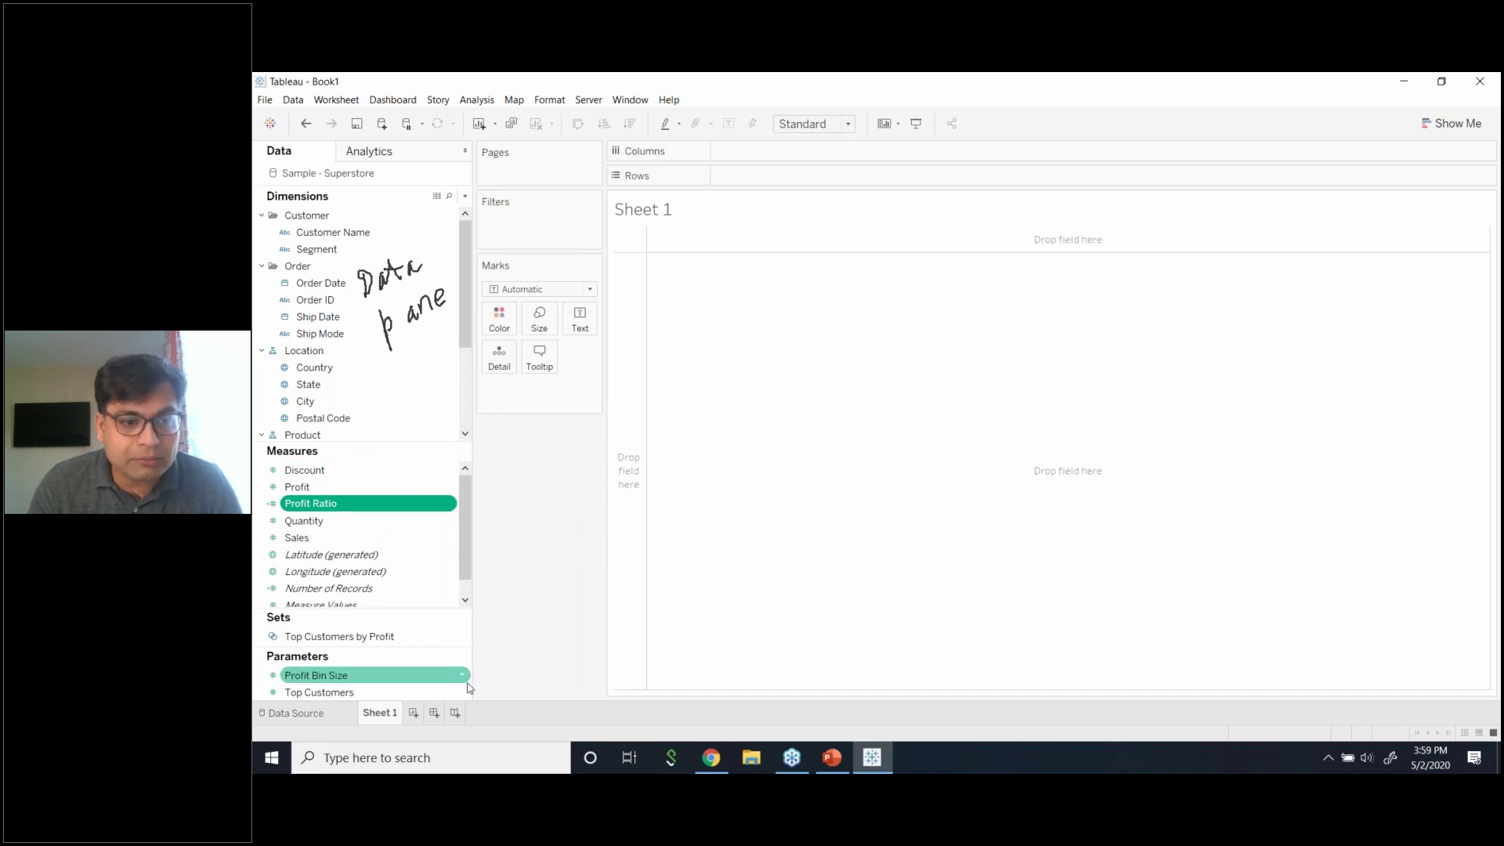
- Show the Top Customers parameter control, set to 5, and drag the divider left to widen its area
right_click(466, 692)
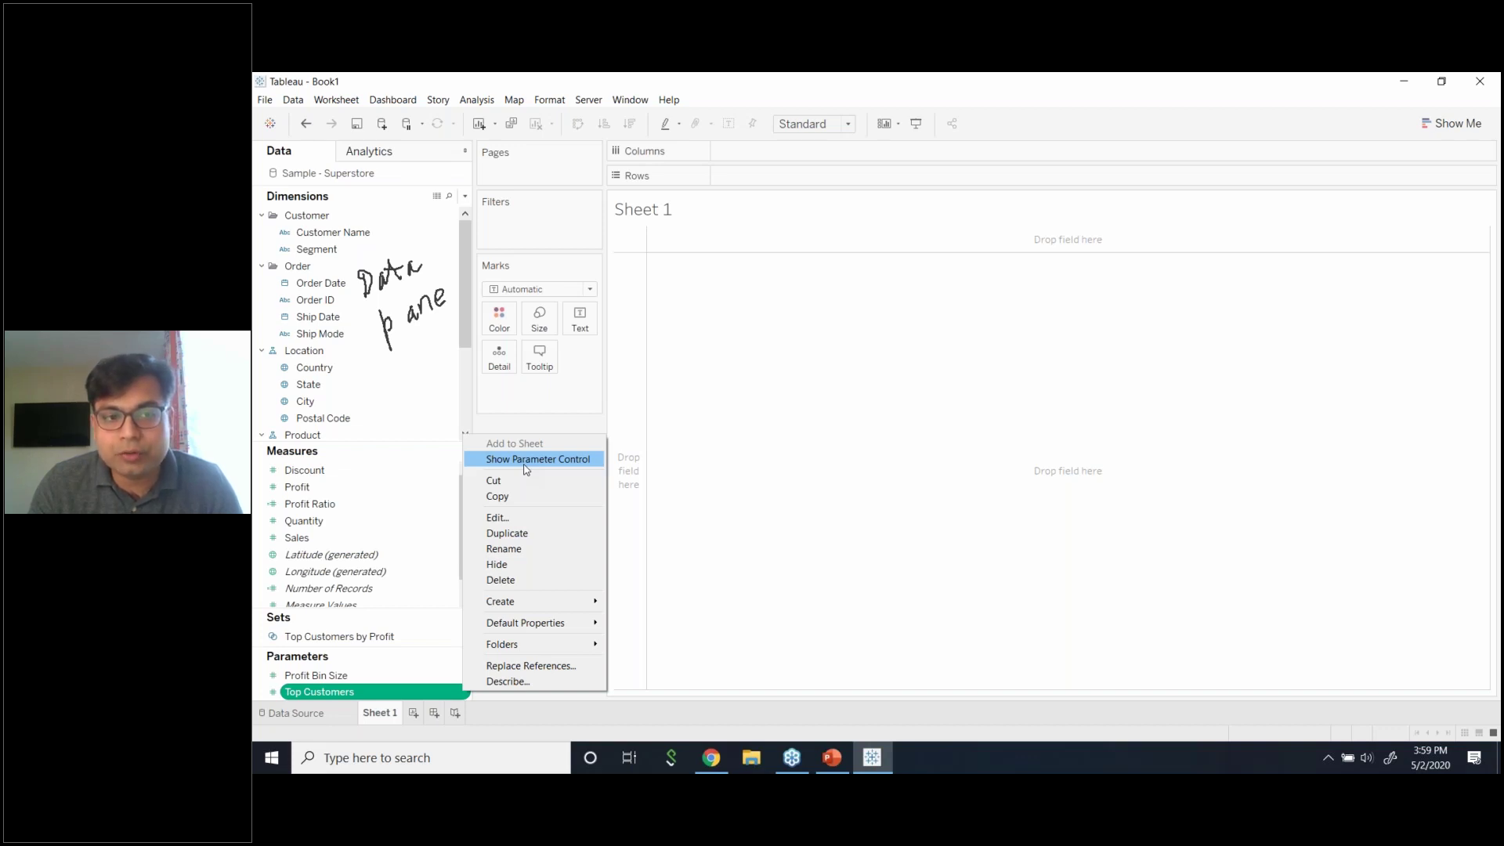
left_click(527, 459)
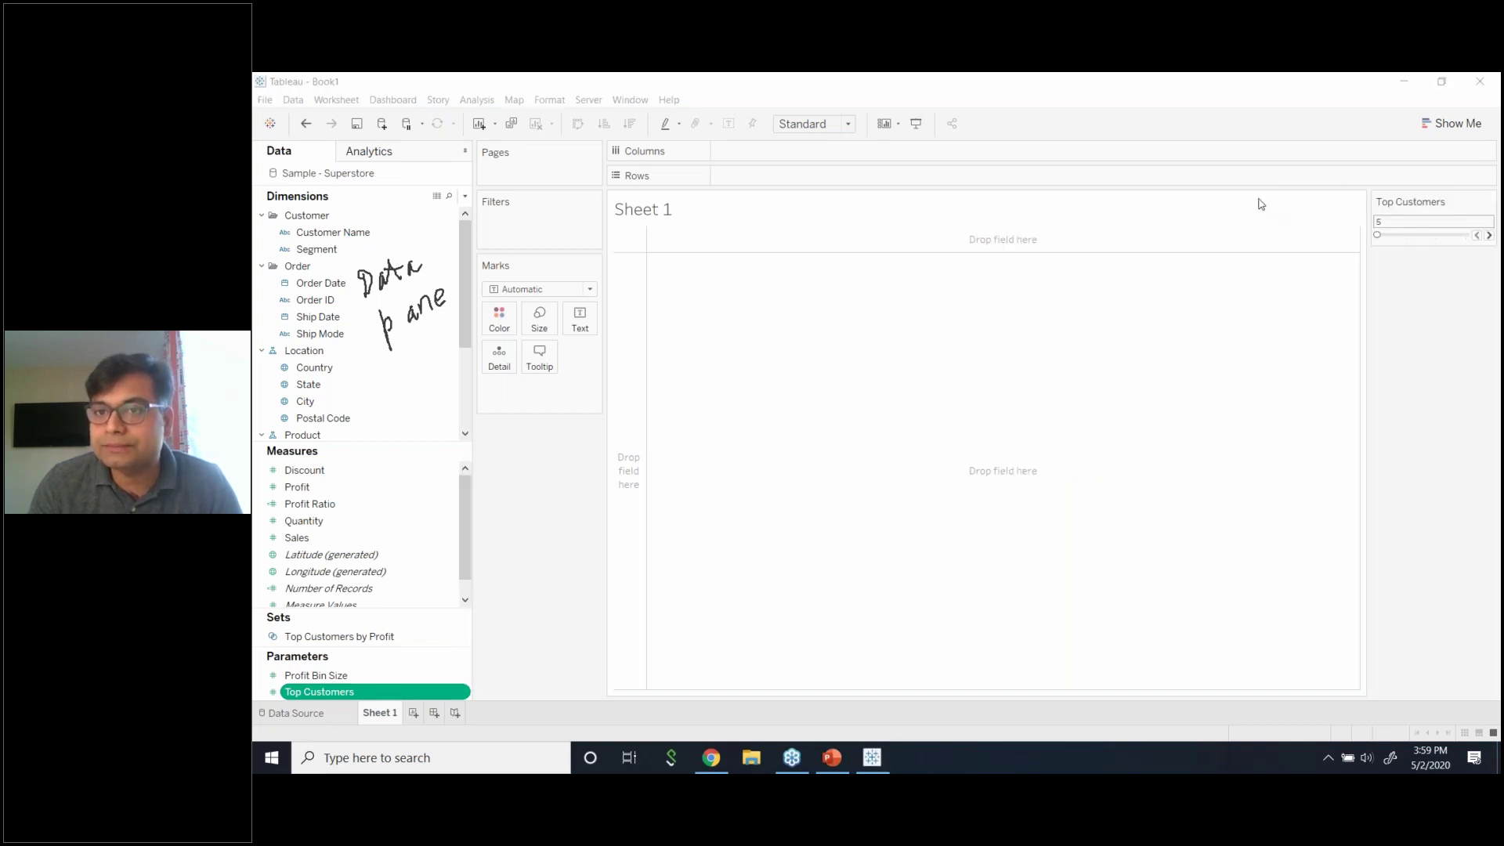
left_click(564, 490)
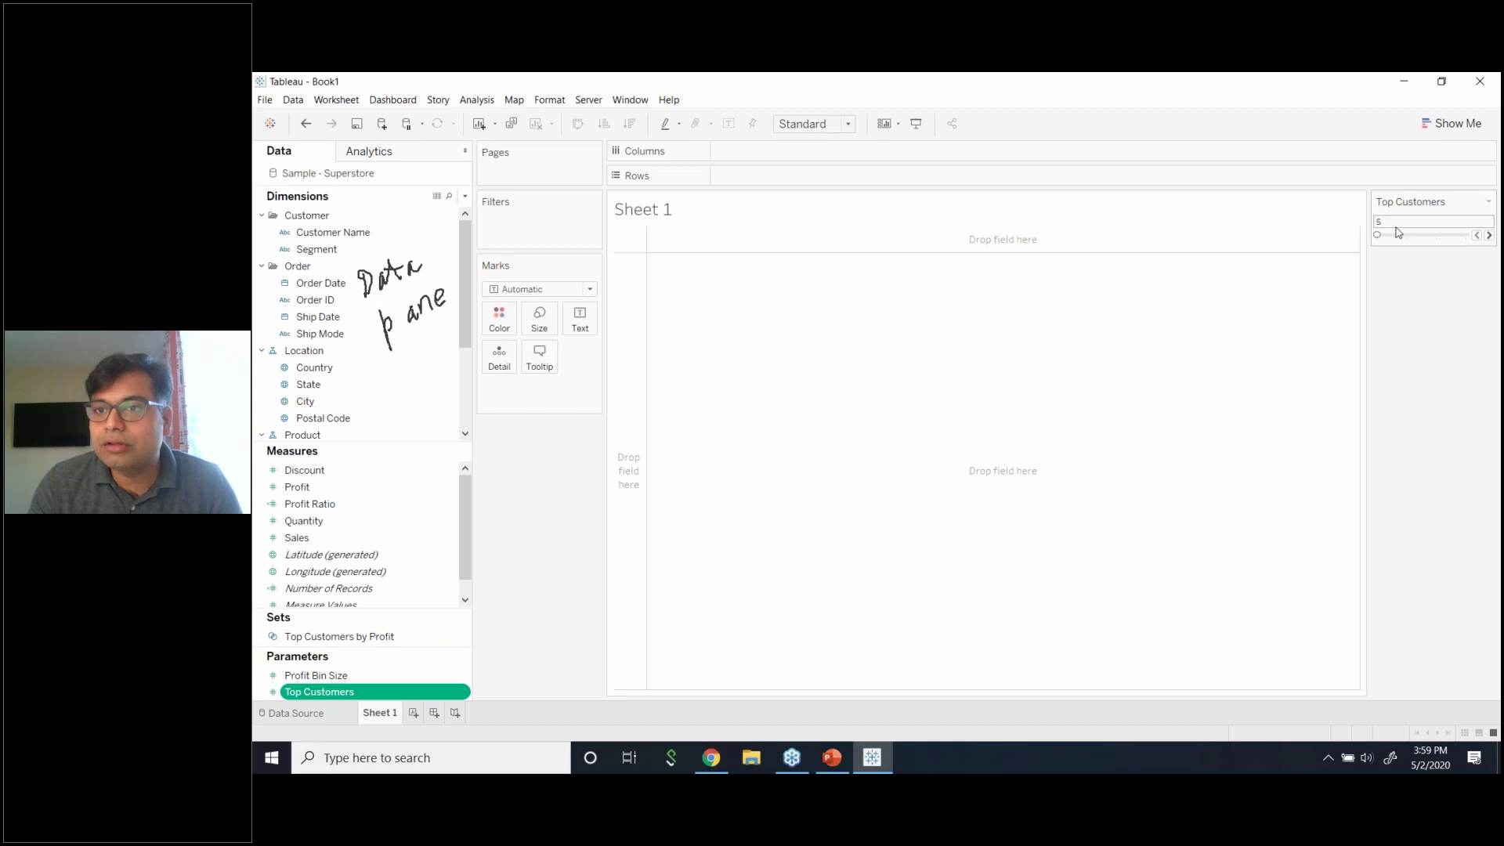
left_click_drag(1292, 271, 991, 265)
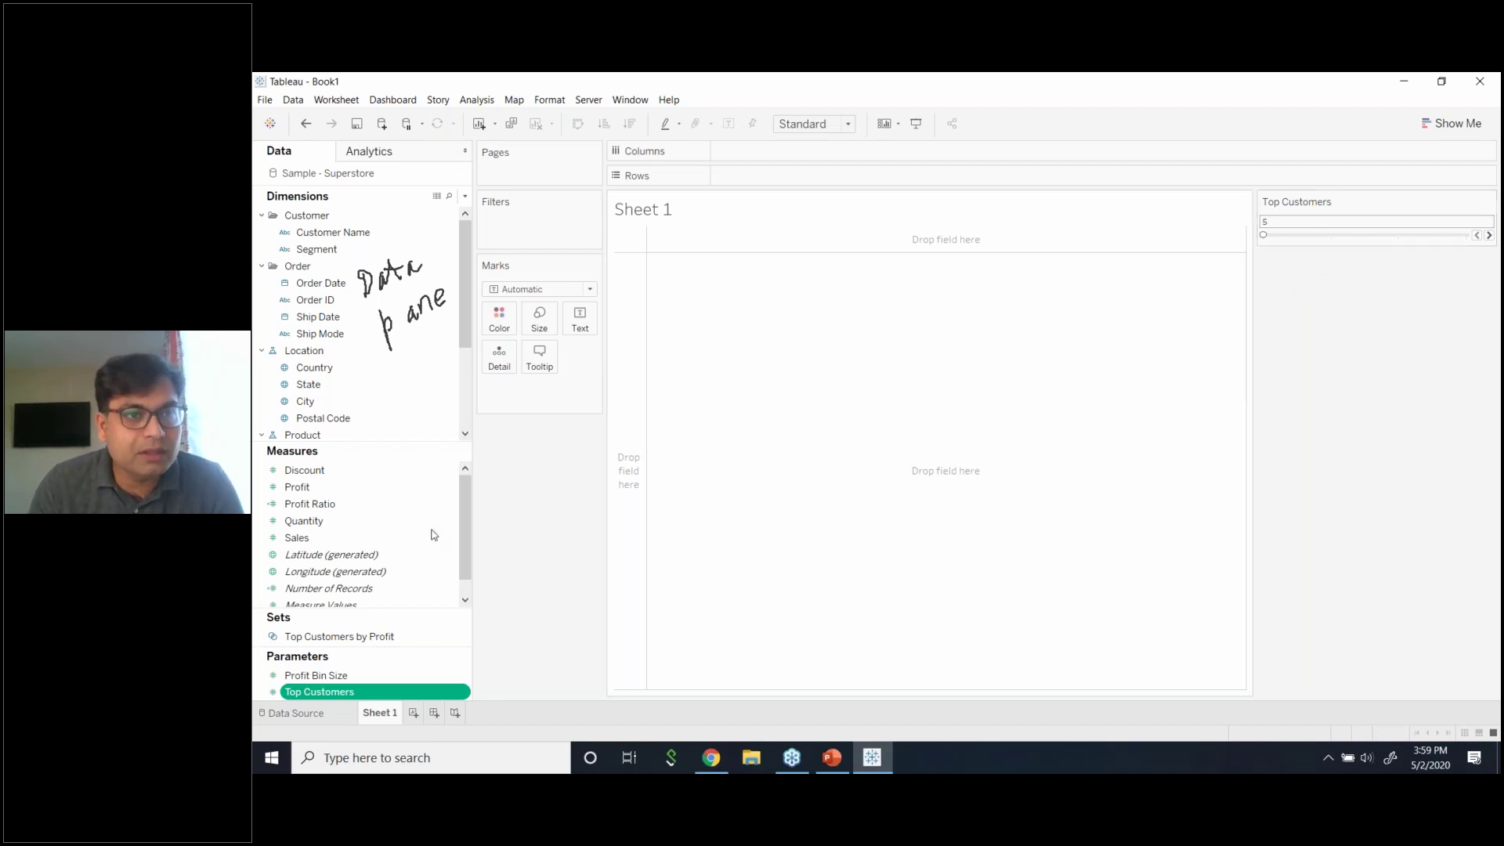
left_click(262, 101)
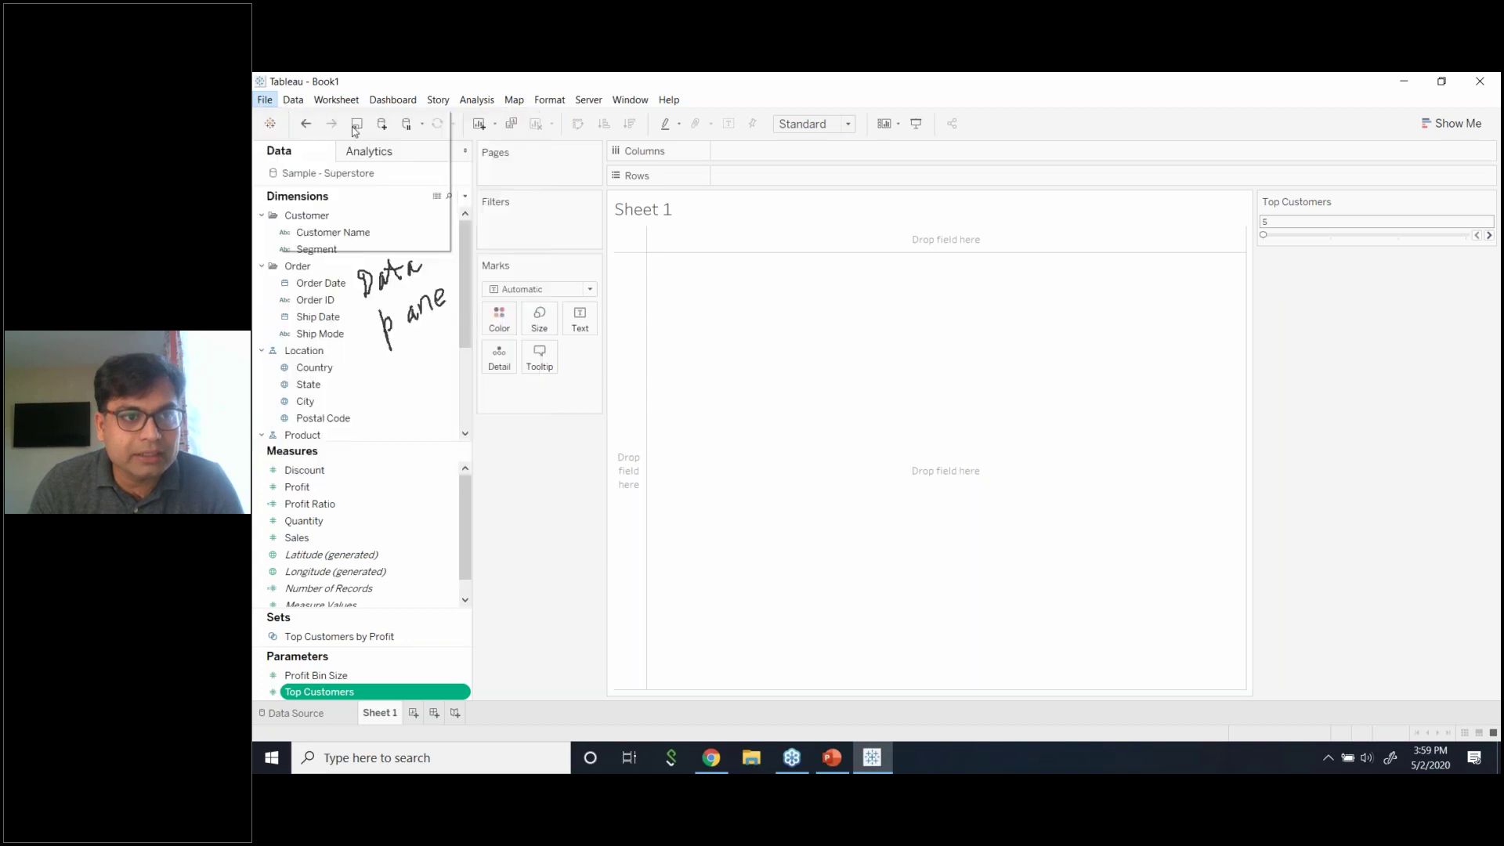
left_click(264, 103)
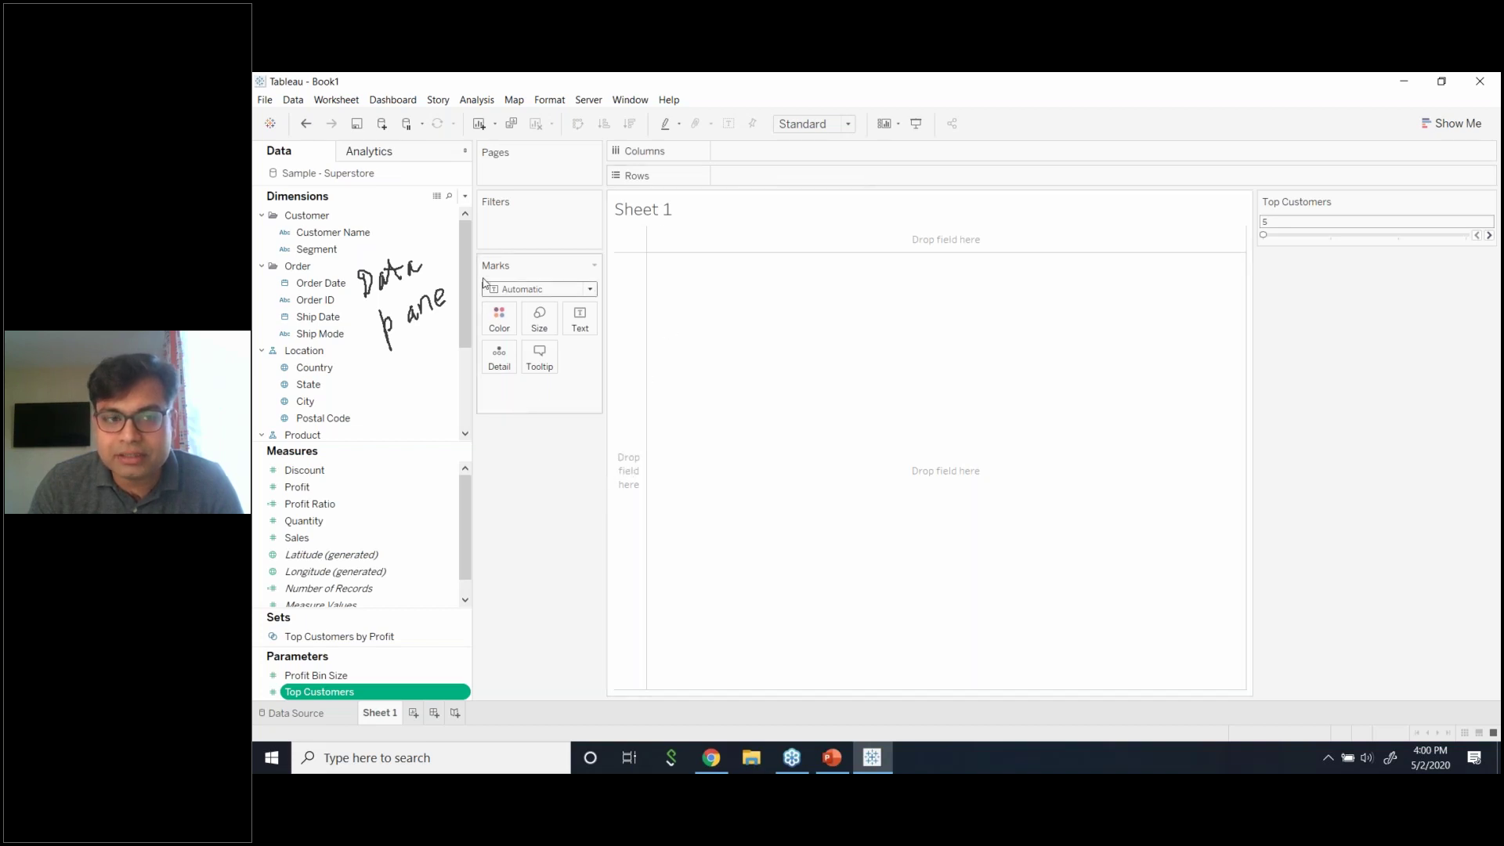
left_click(589, 289)
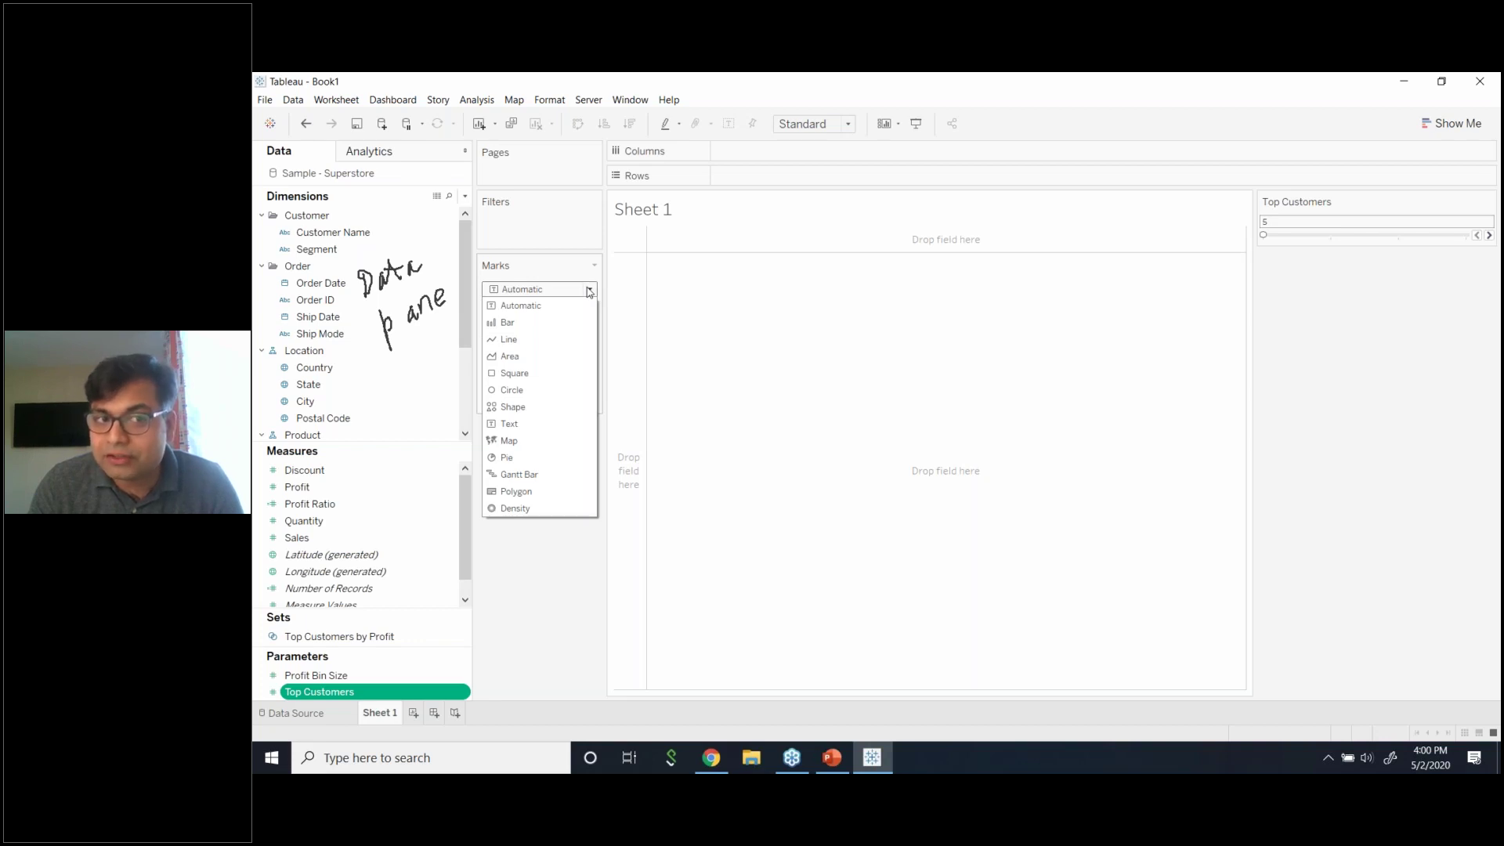
left_click(588, 290)
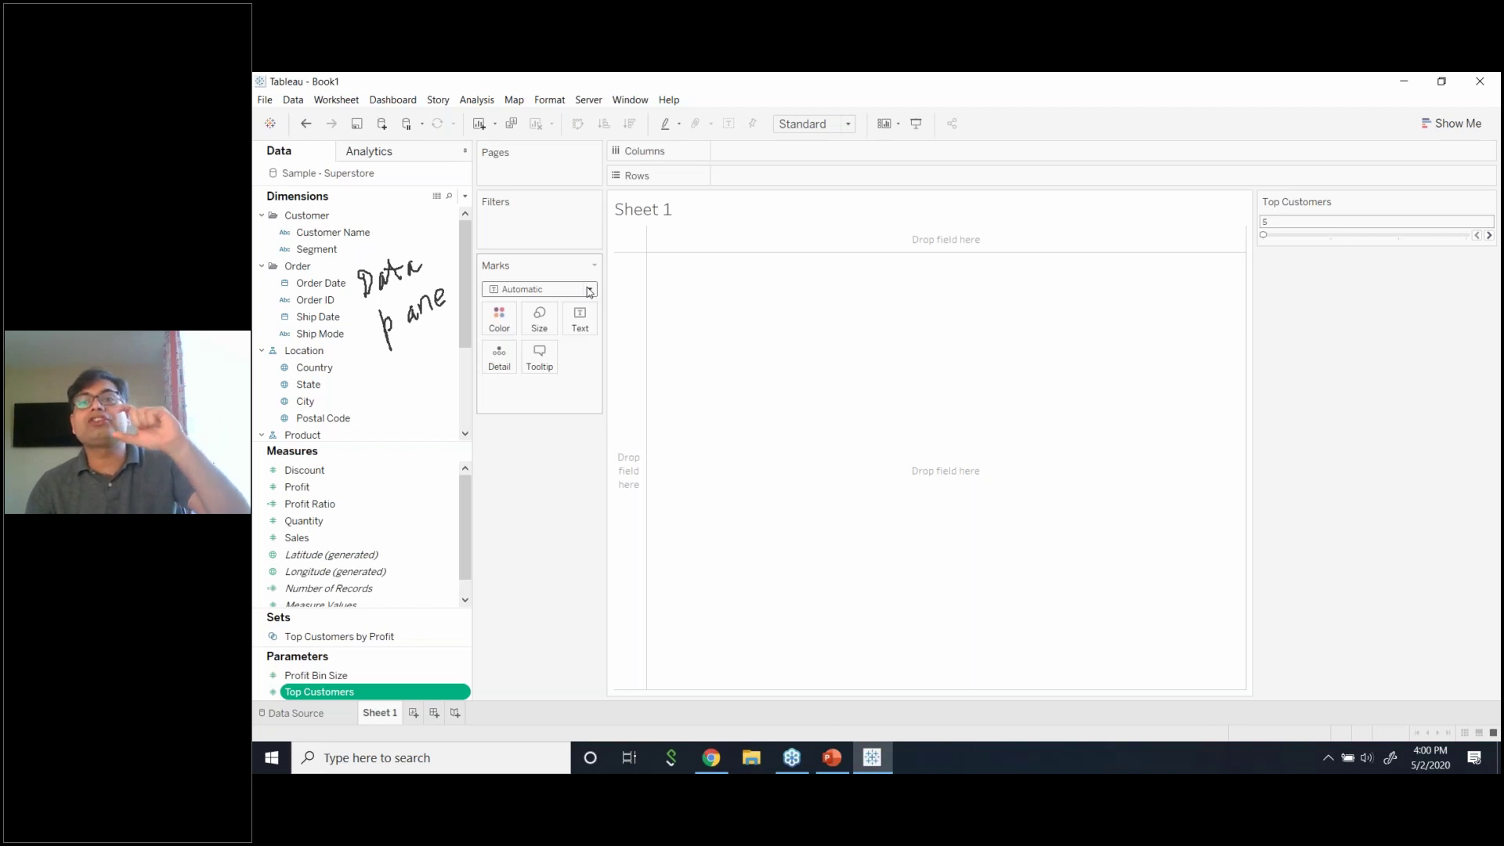
left_click(590, 290)
left_click(590, 290)
left_click(589, 290)
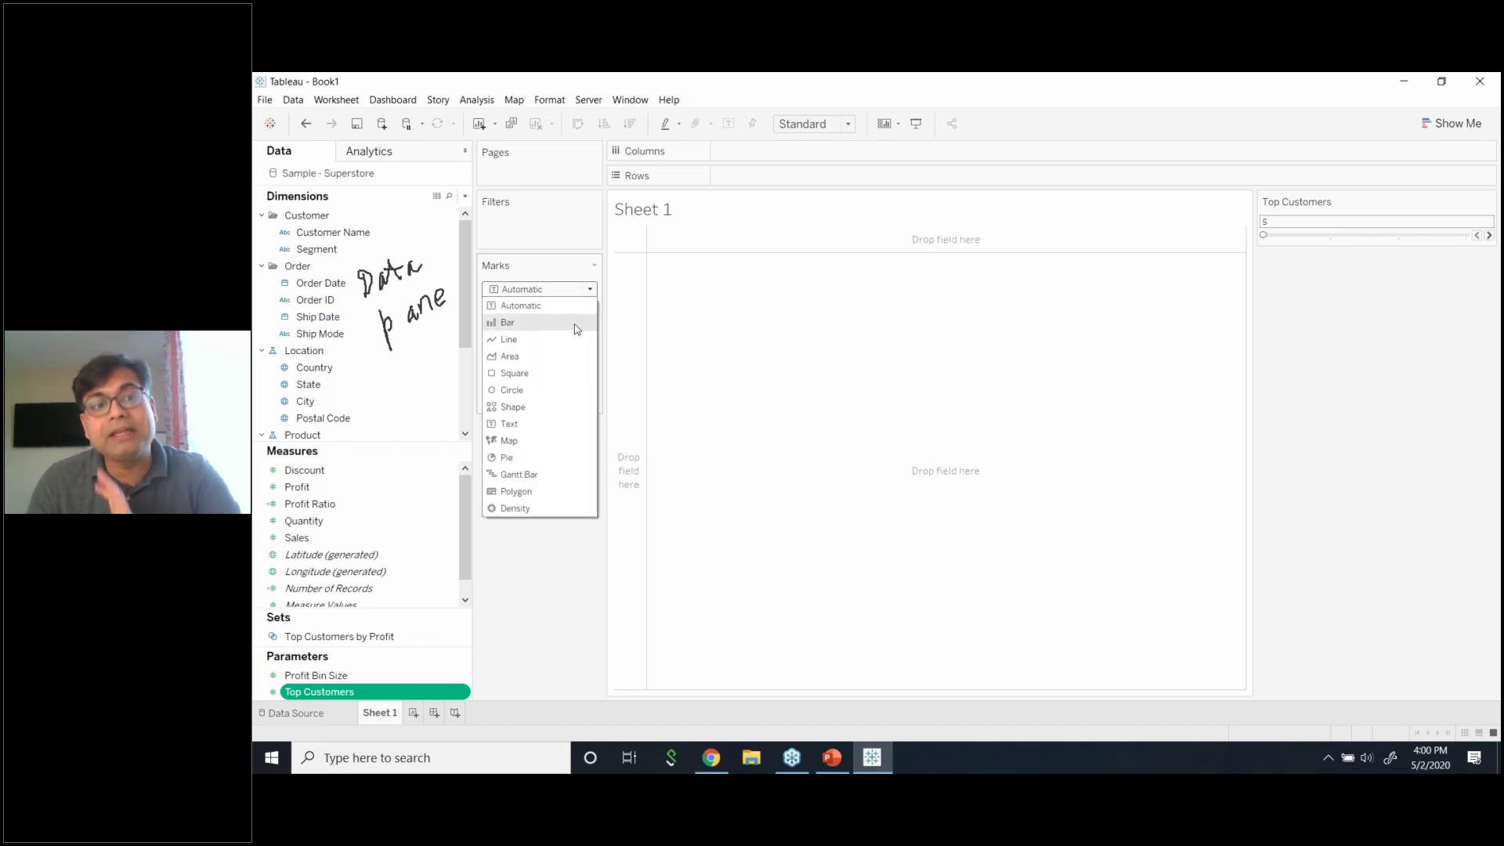
left_click(560, 552)
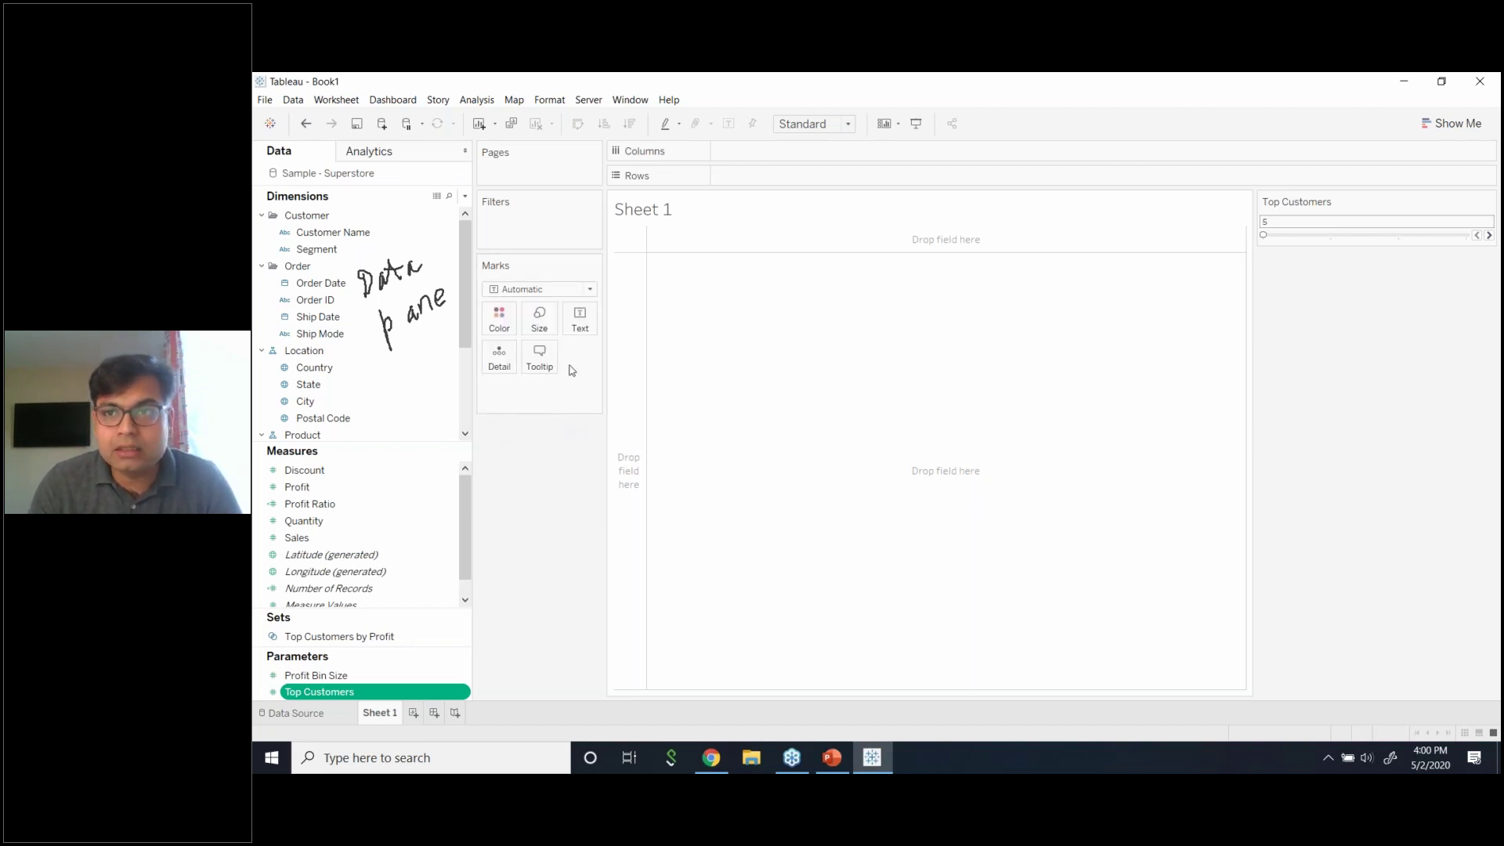
left_click(294, 102)
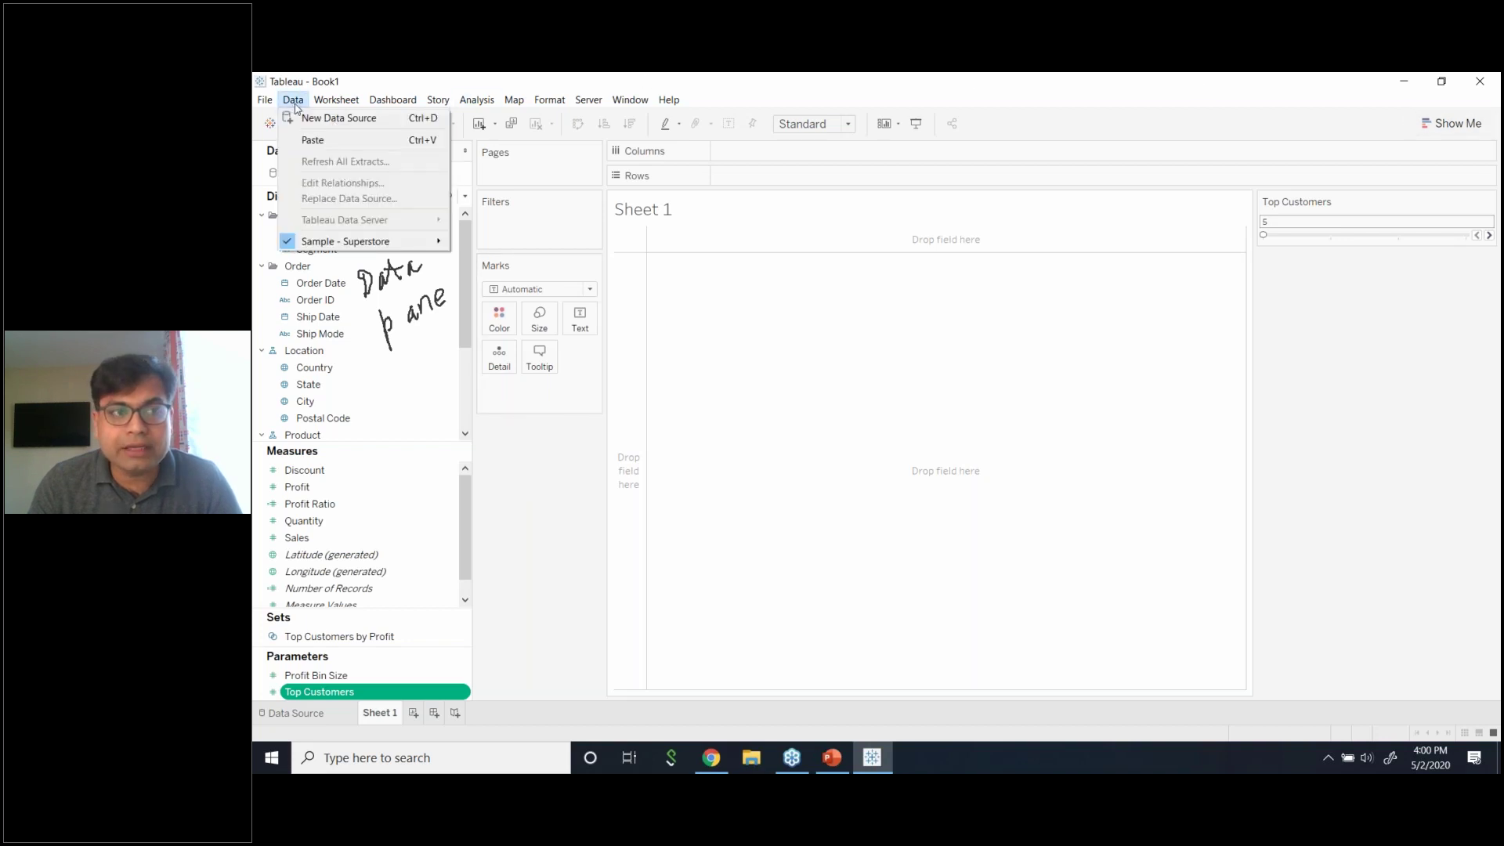
left_click(342, 119)
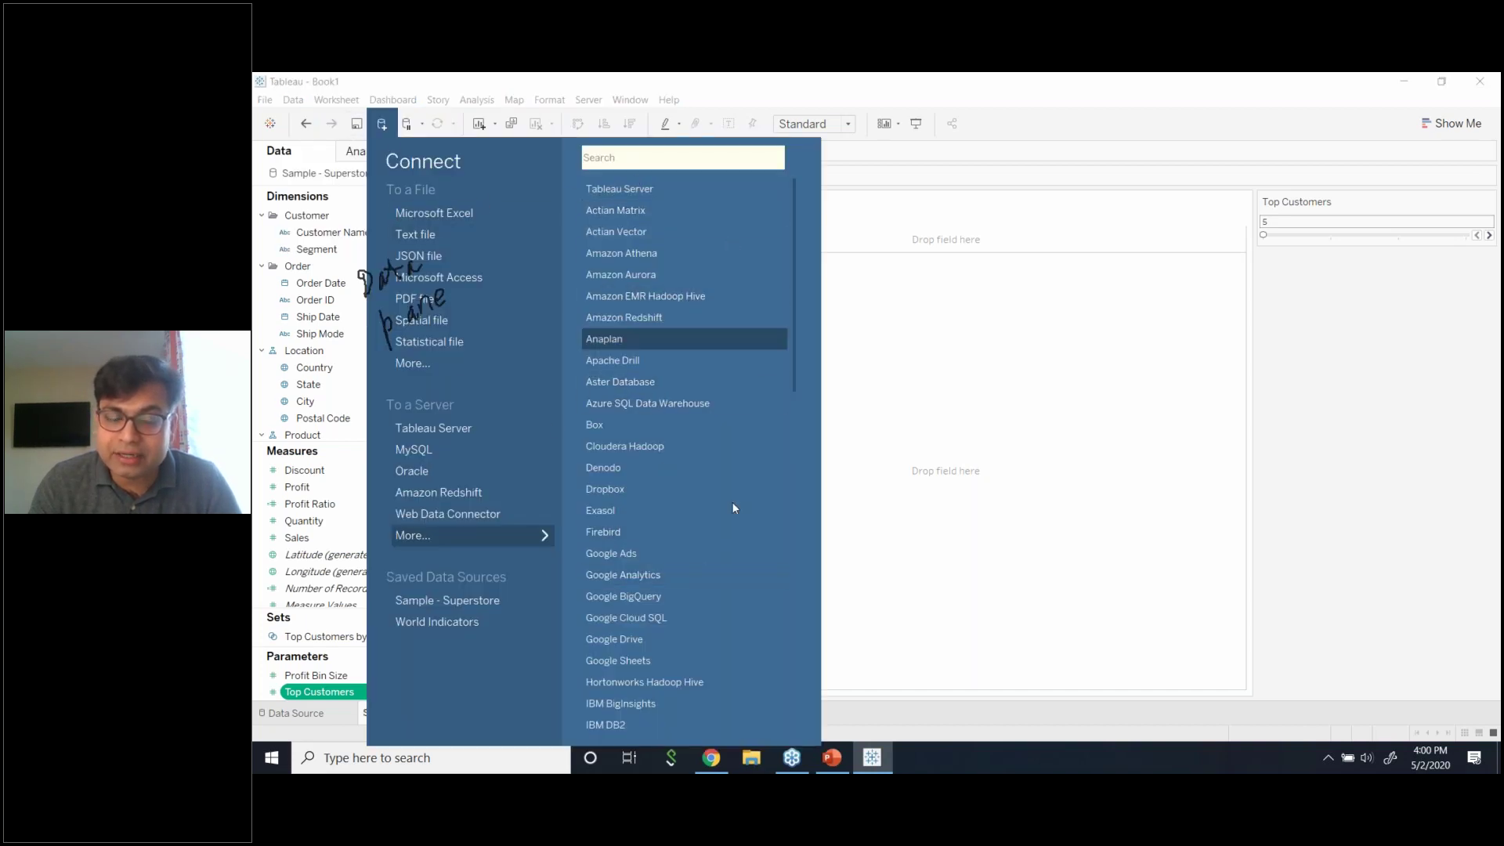
left_click(1301, 313)
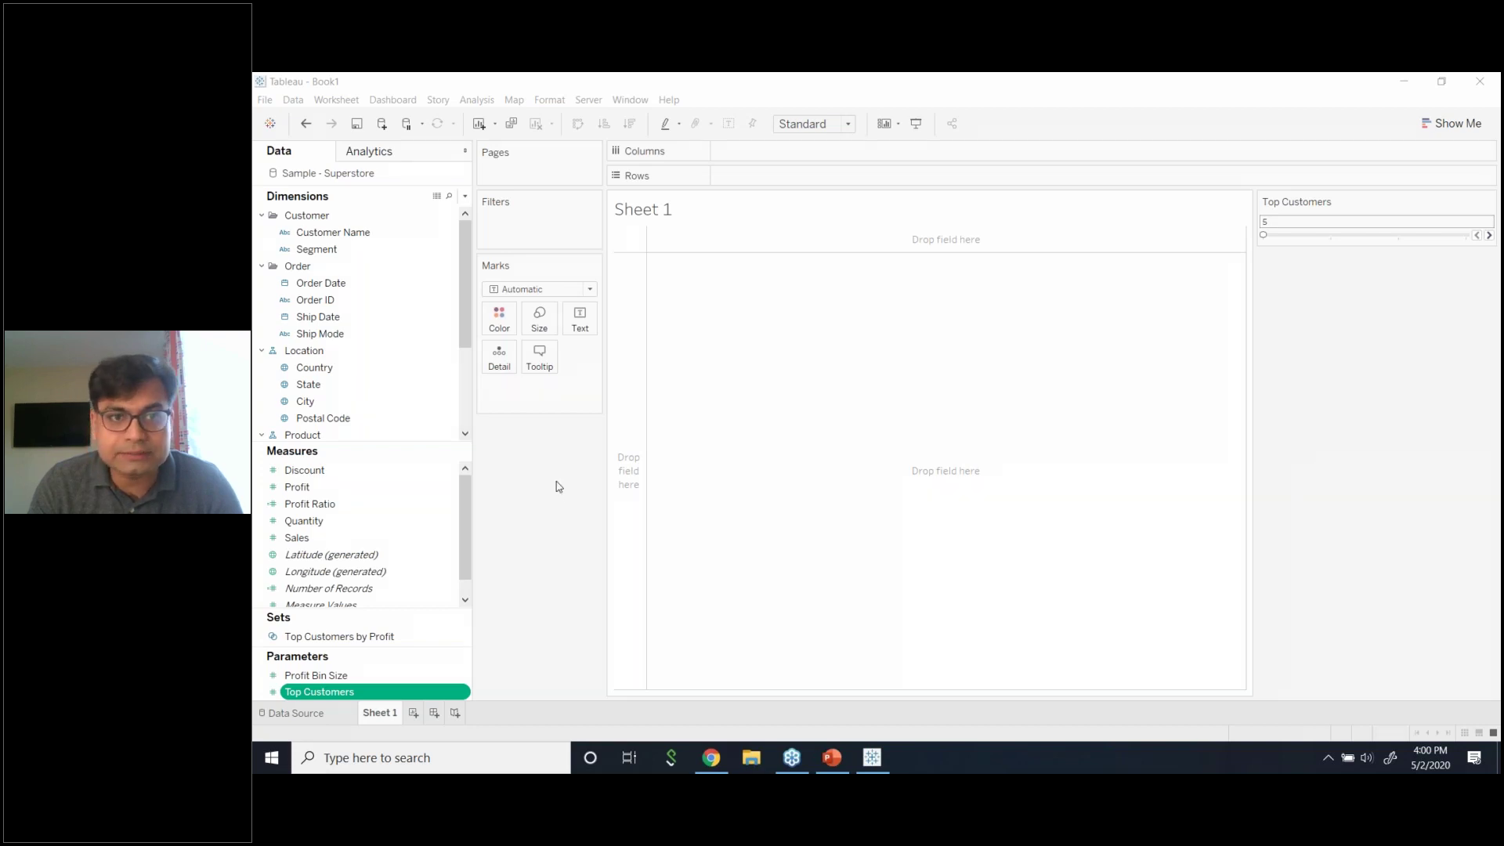
left_click(768, 249)
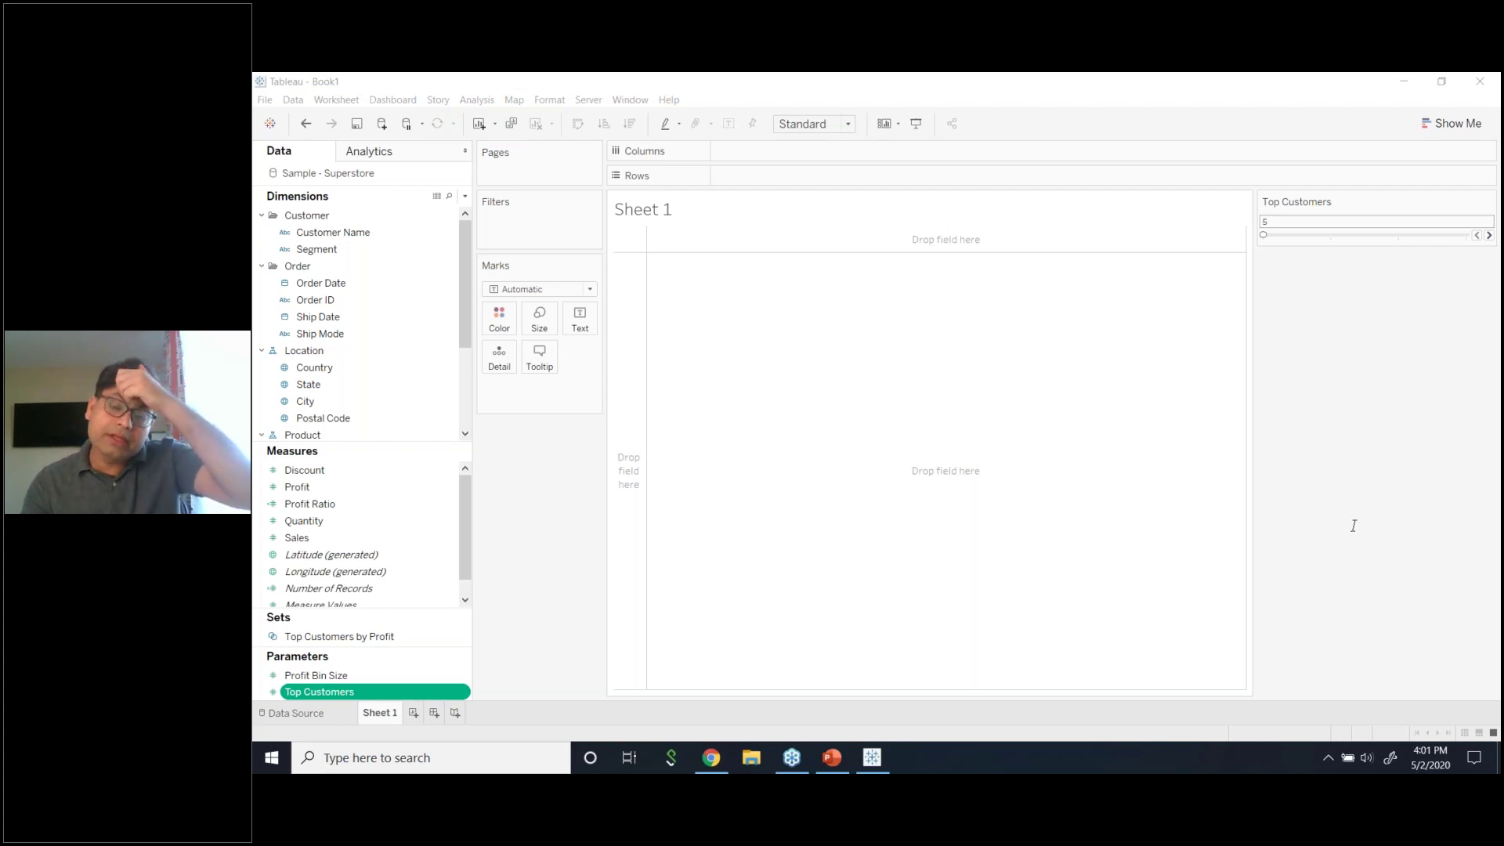
left_click(580, 473)
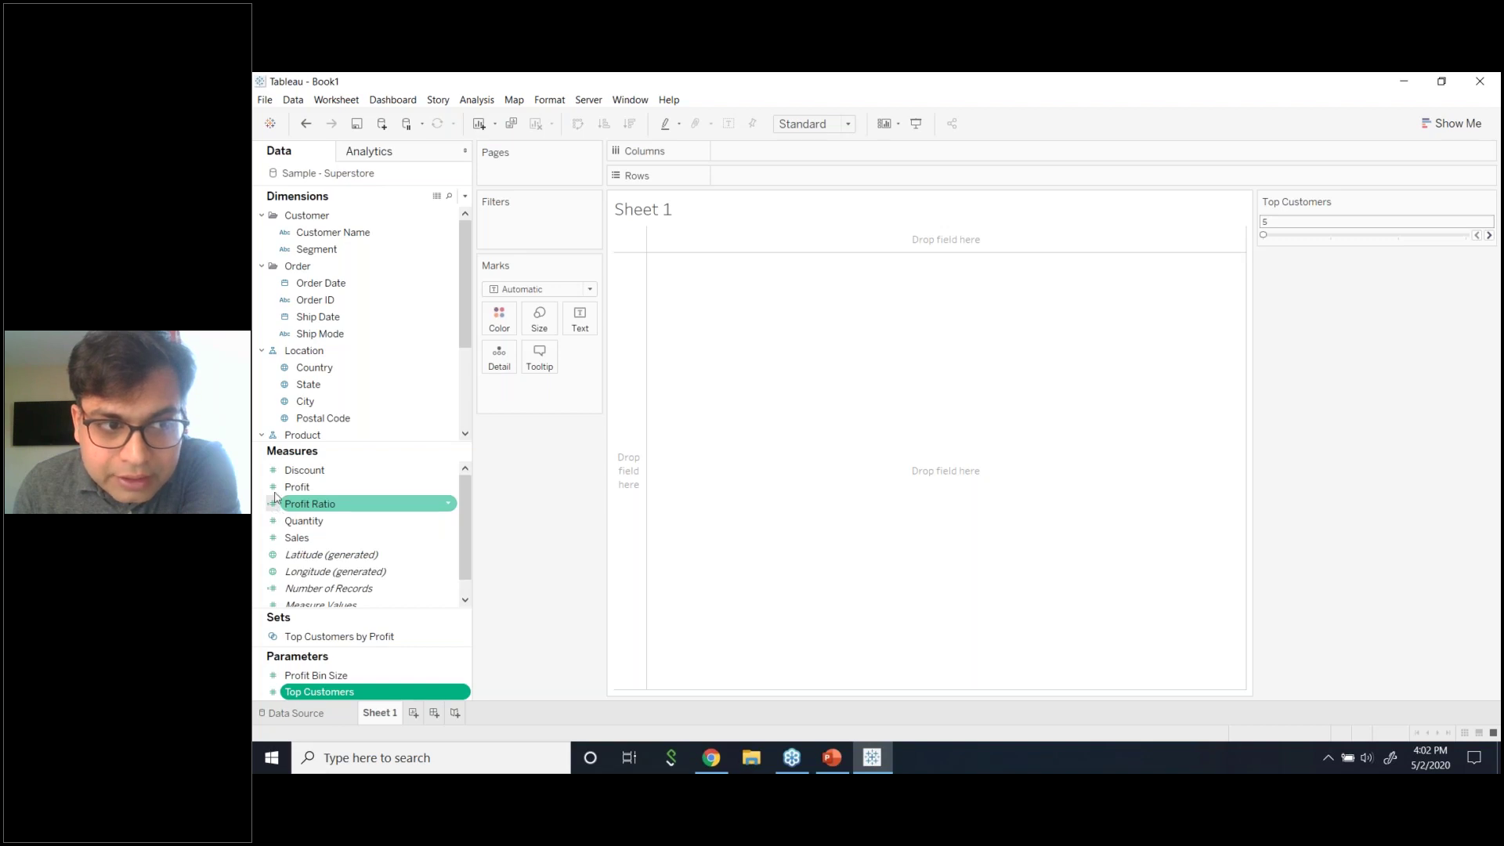
- Reopen the Profit Ratio calculation with its function help panel, moving and enlarging the editor
left_click(450, 507)
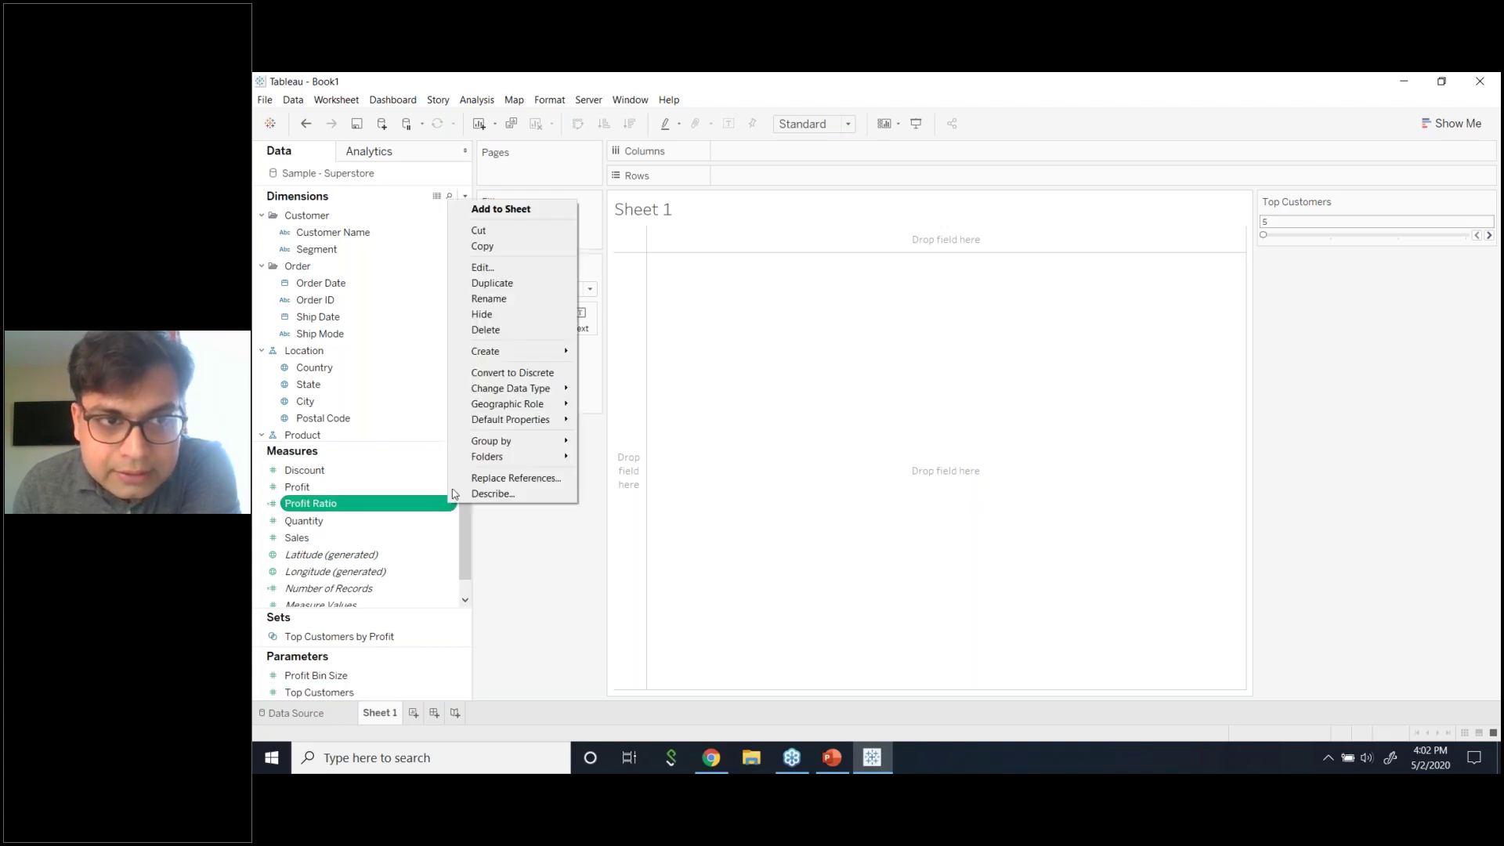
left_click(531, 272)
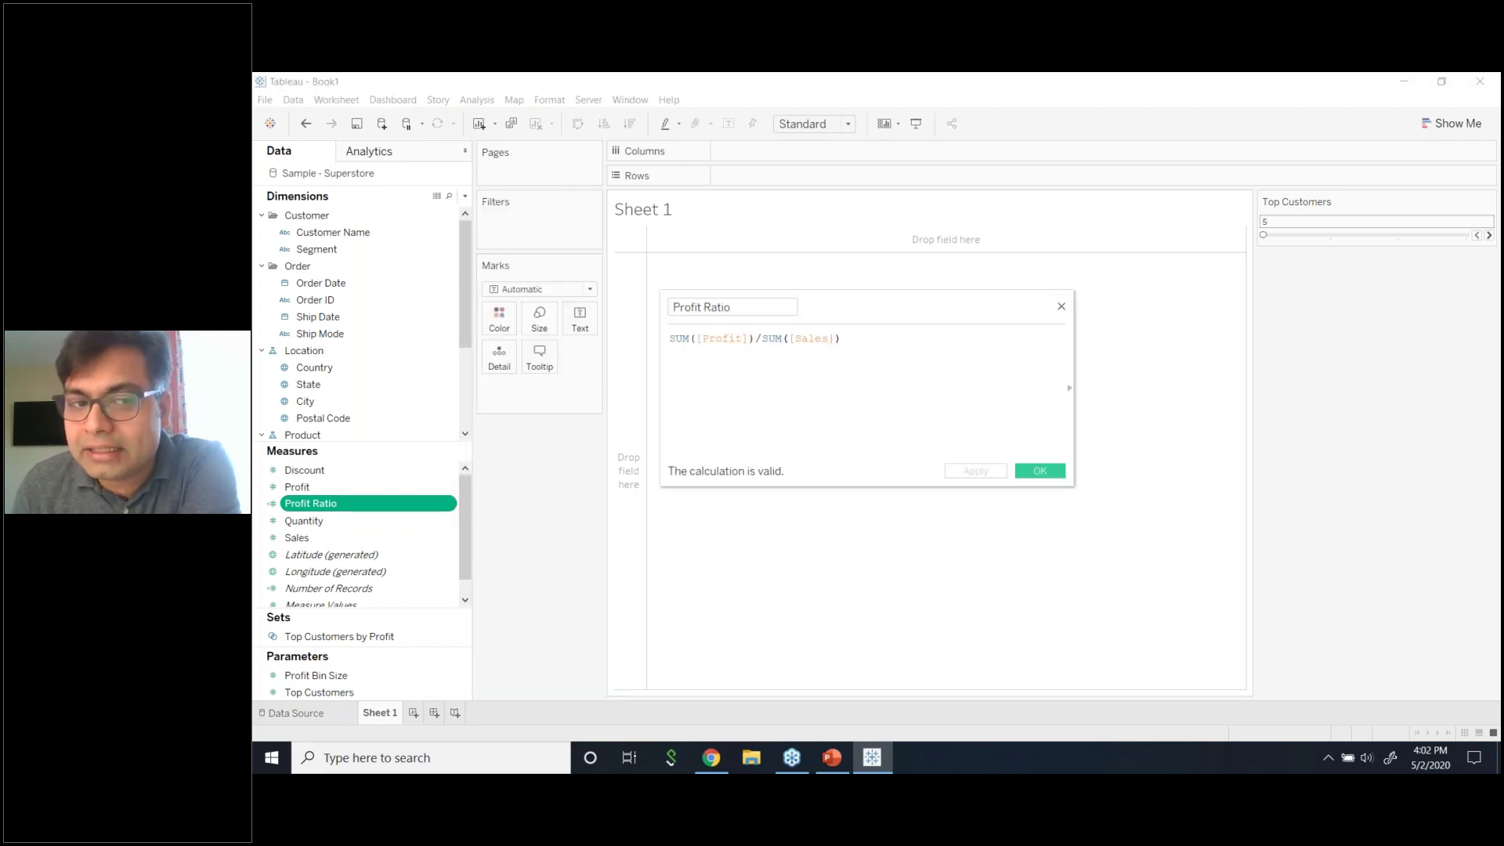
key("Return")
left_click(452, 507)
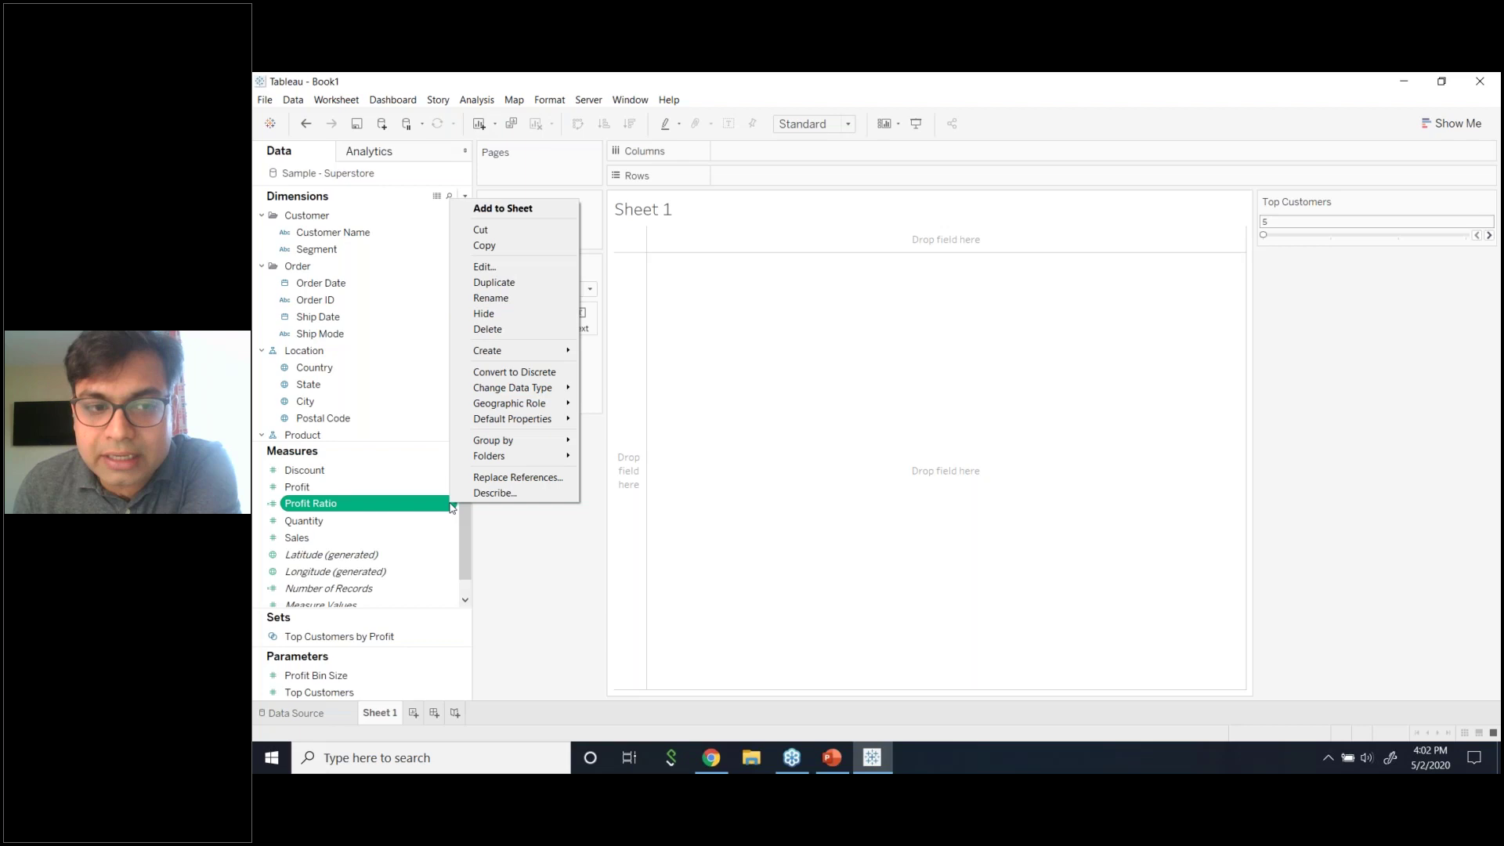
left_click(507, 268)
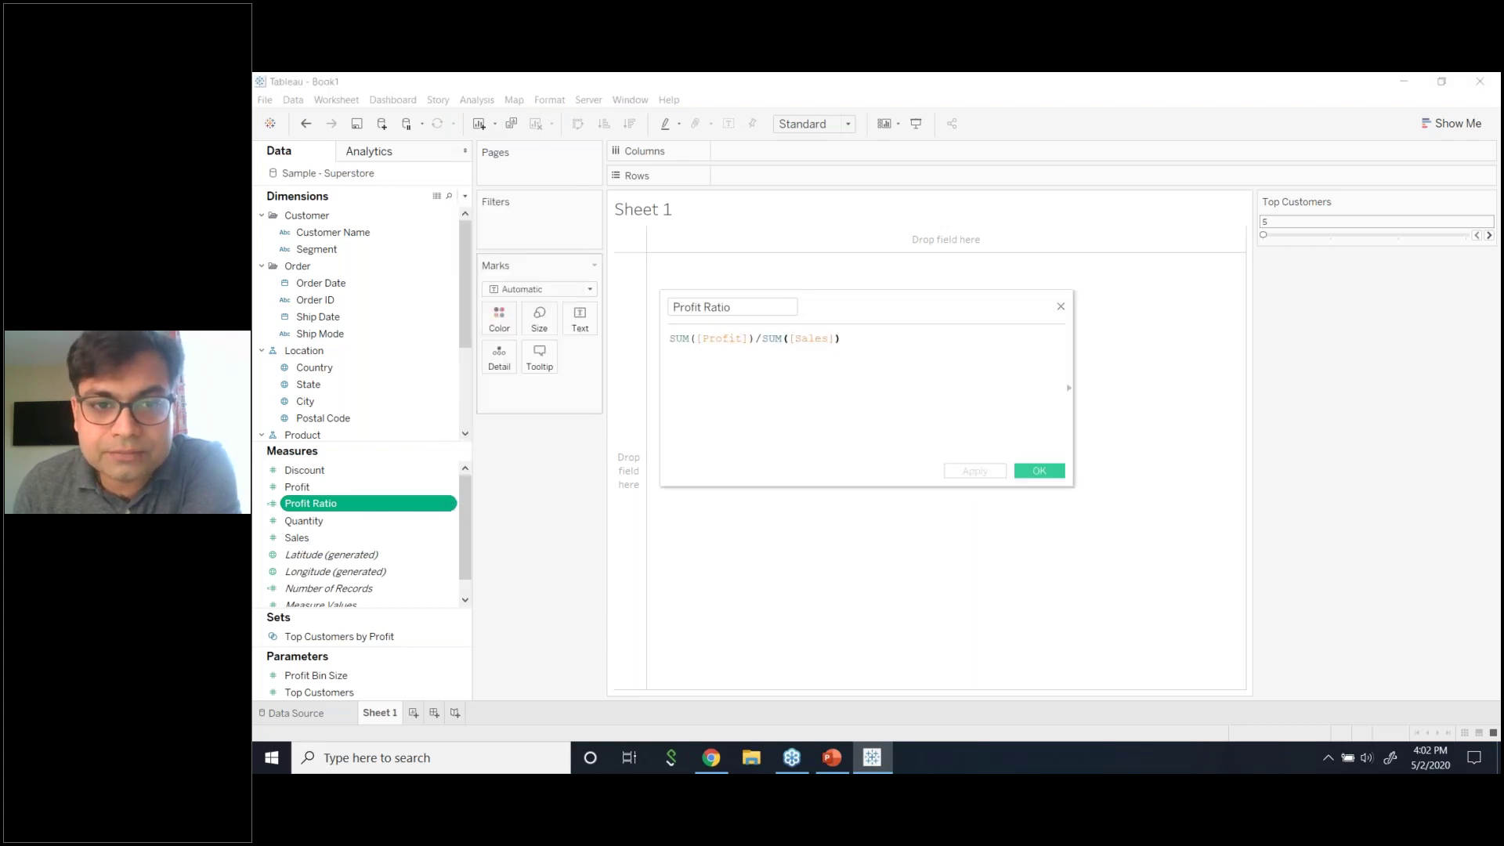
left_click(1068, 400)
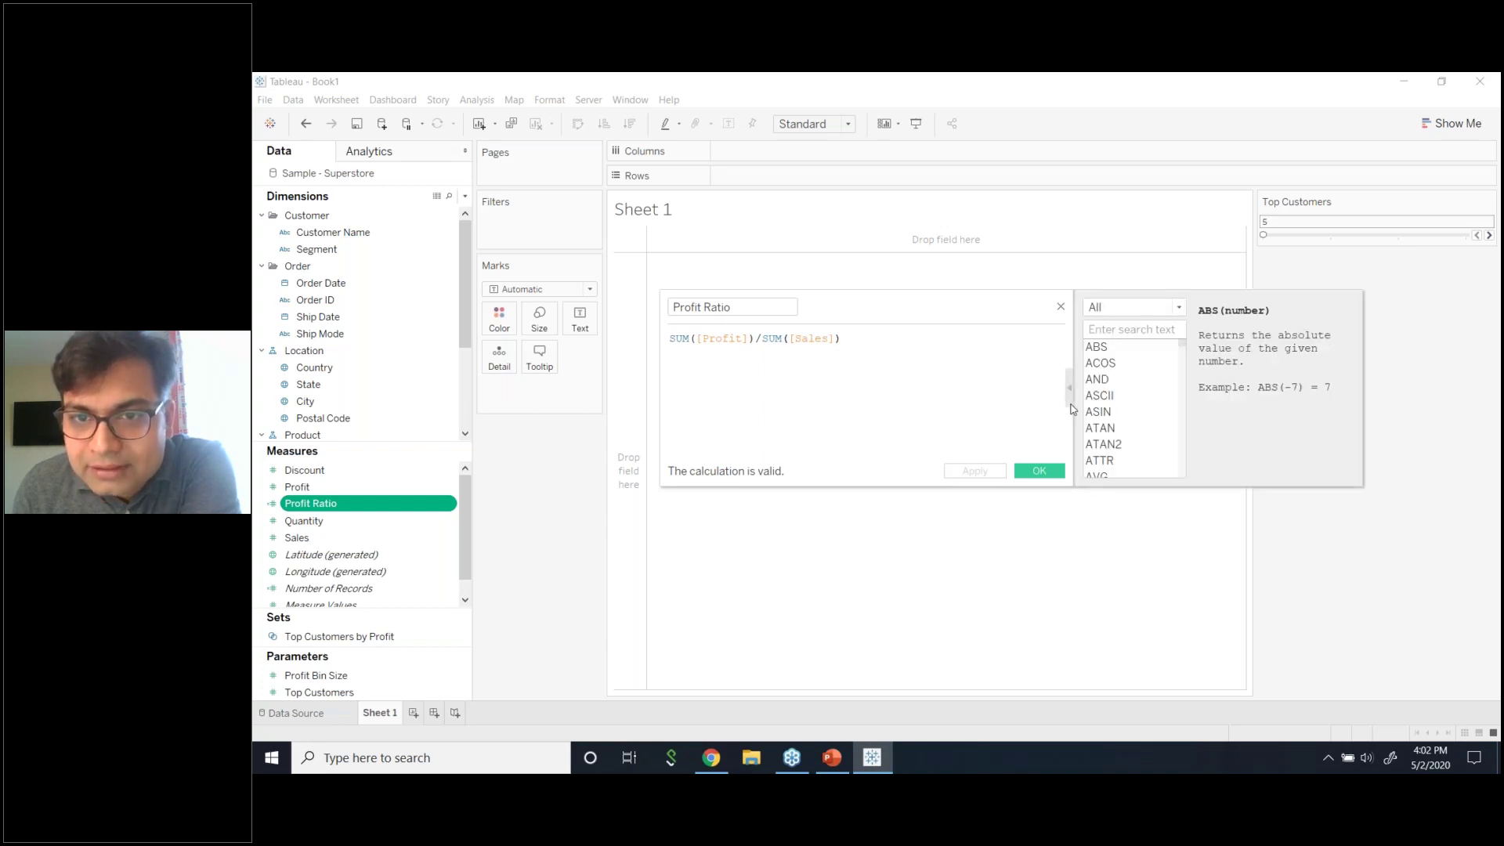
left_click_drag(1029, 307, 841, 283)
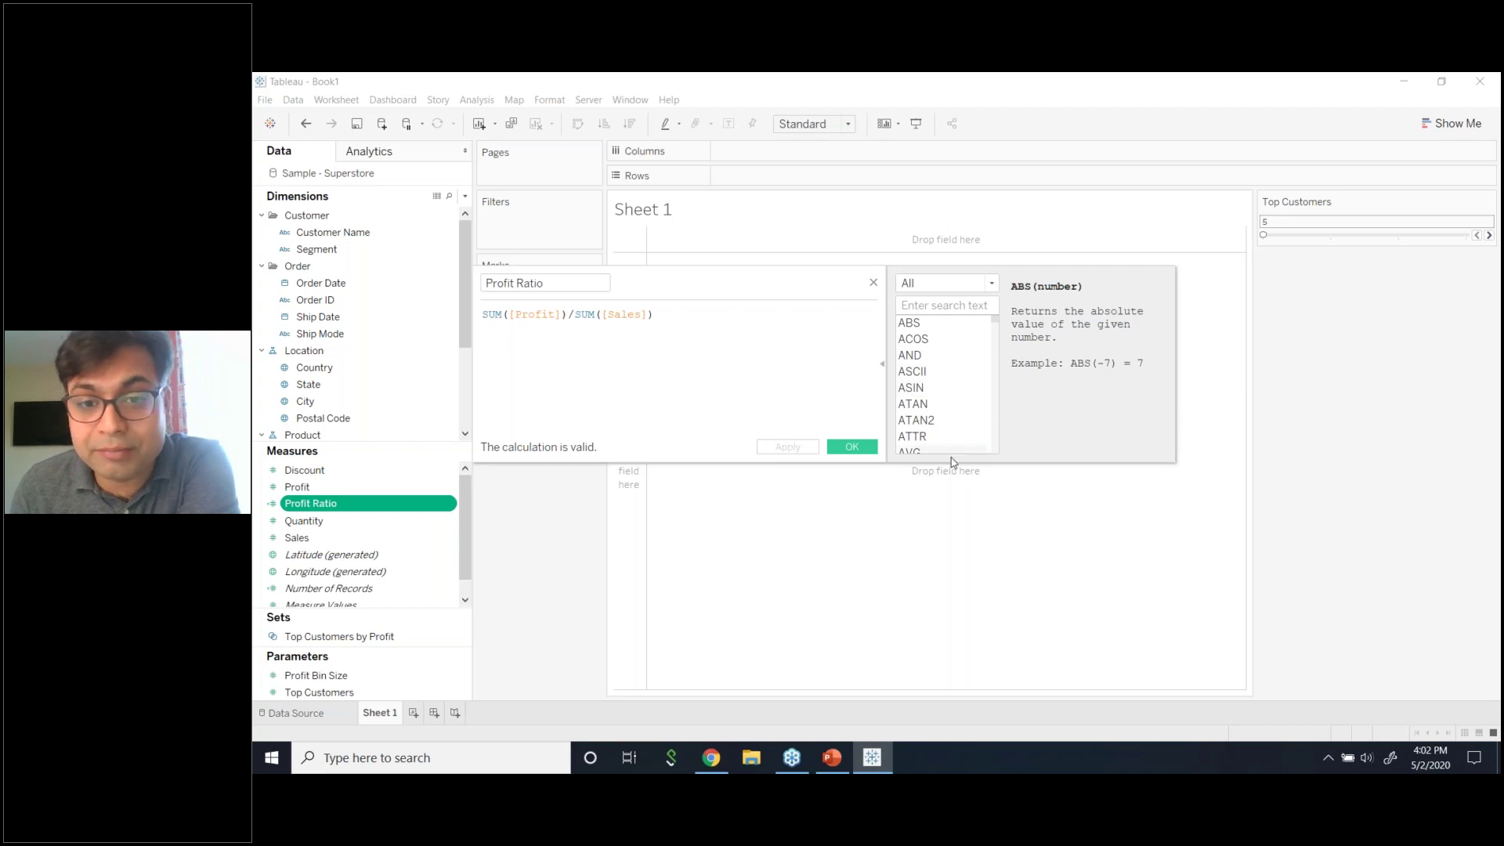
left_click_drag(954, 462, 963, 567)
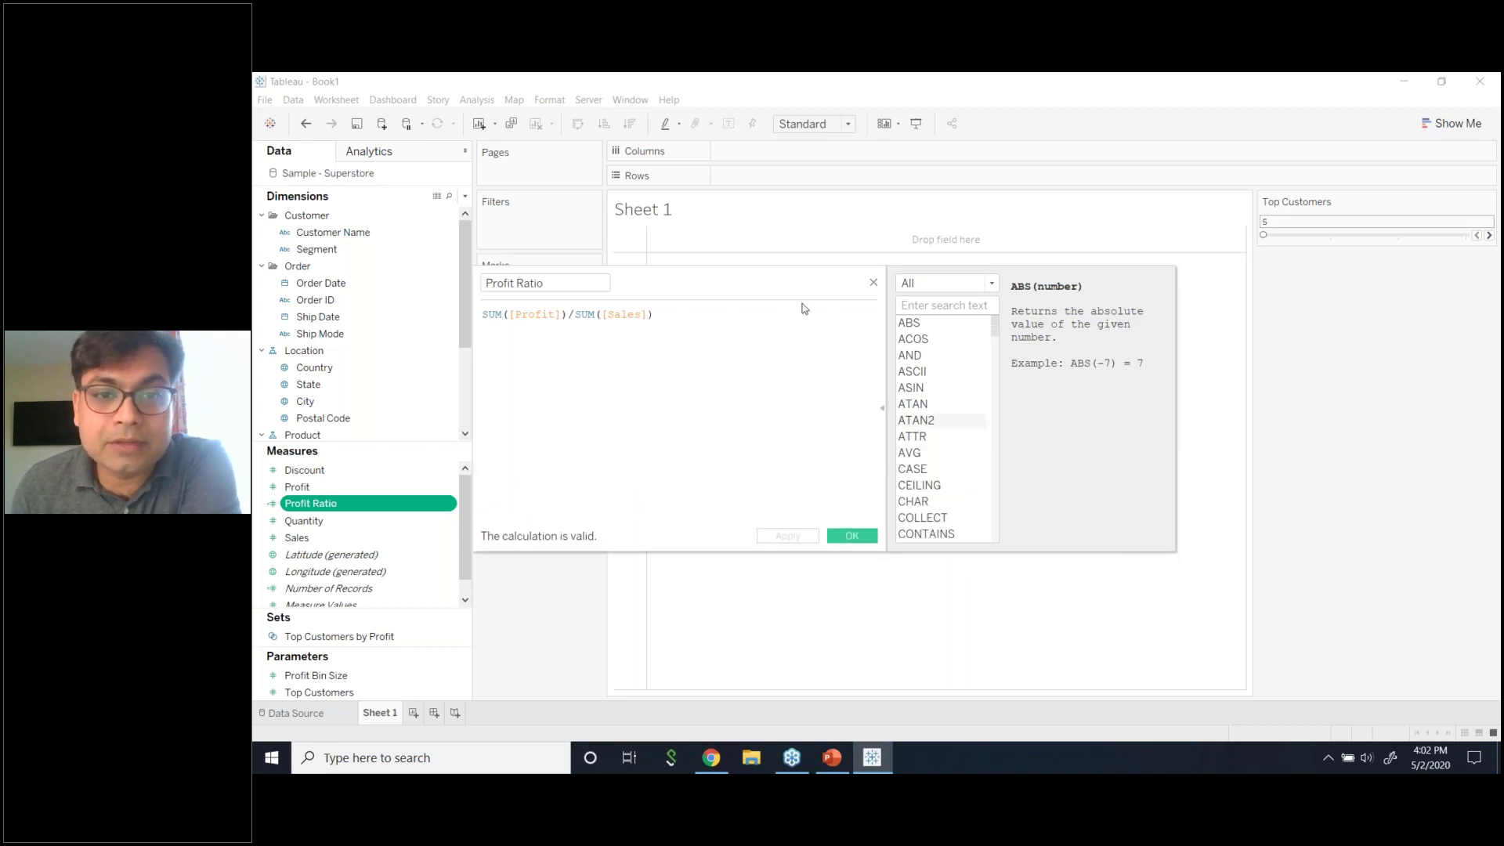
left_click_drag(764, 284, 814, 241)
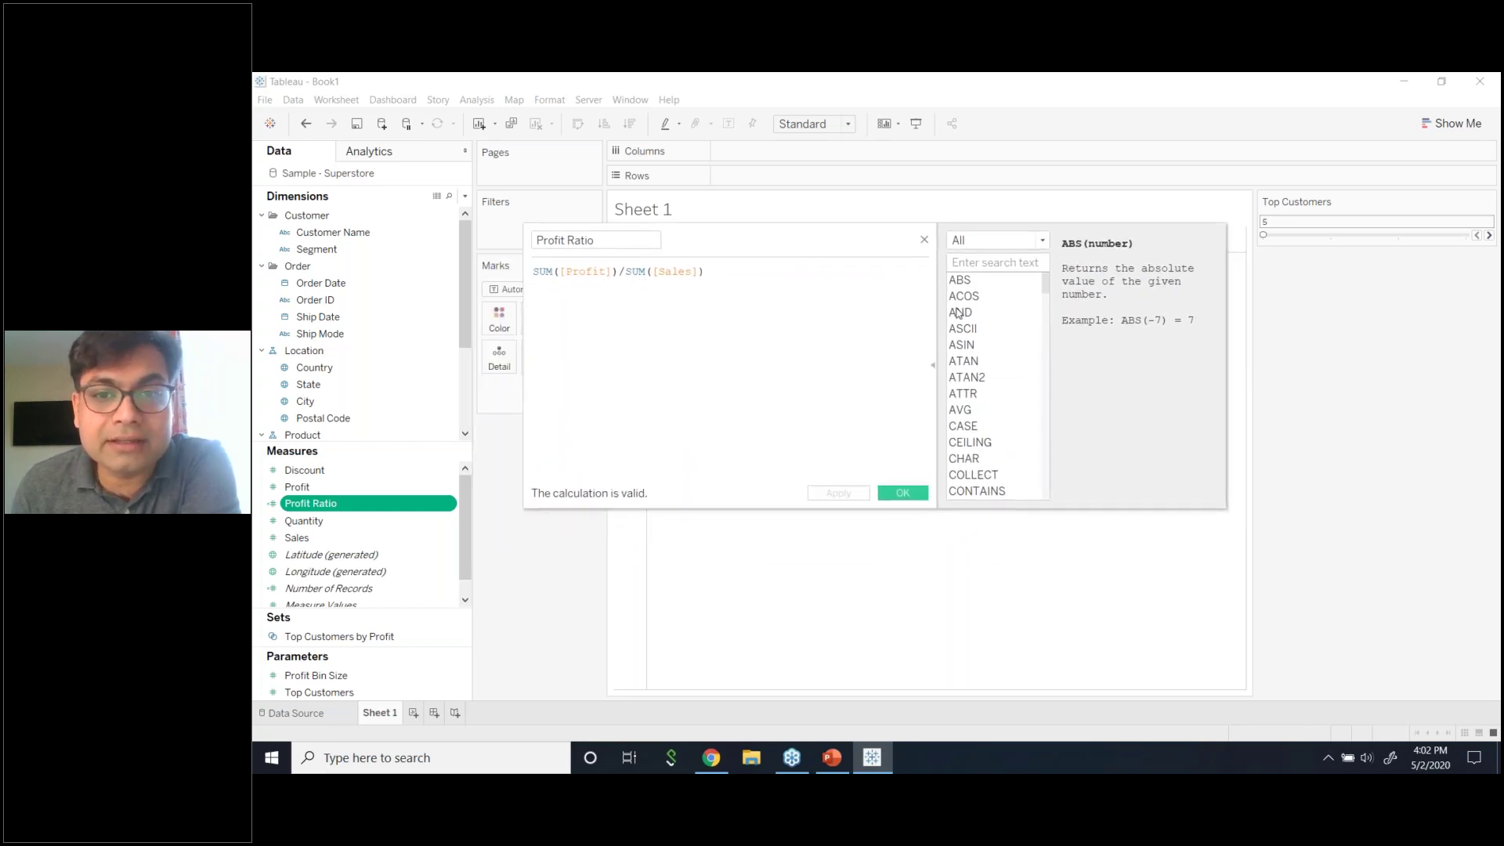
- Filter the functions to Number, then String, collapse the help panel, and close the editor
left_click(1041, 242)
left_click(1032, 271)
left_click(1041, 241)
left_click(1019, 283)
left_click(1041, 241)
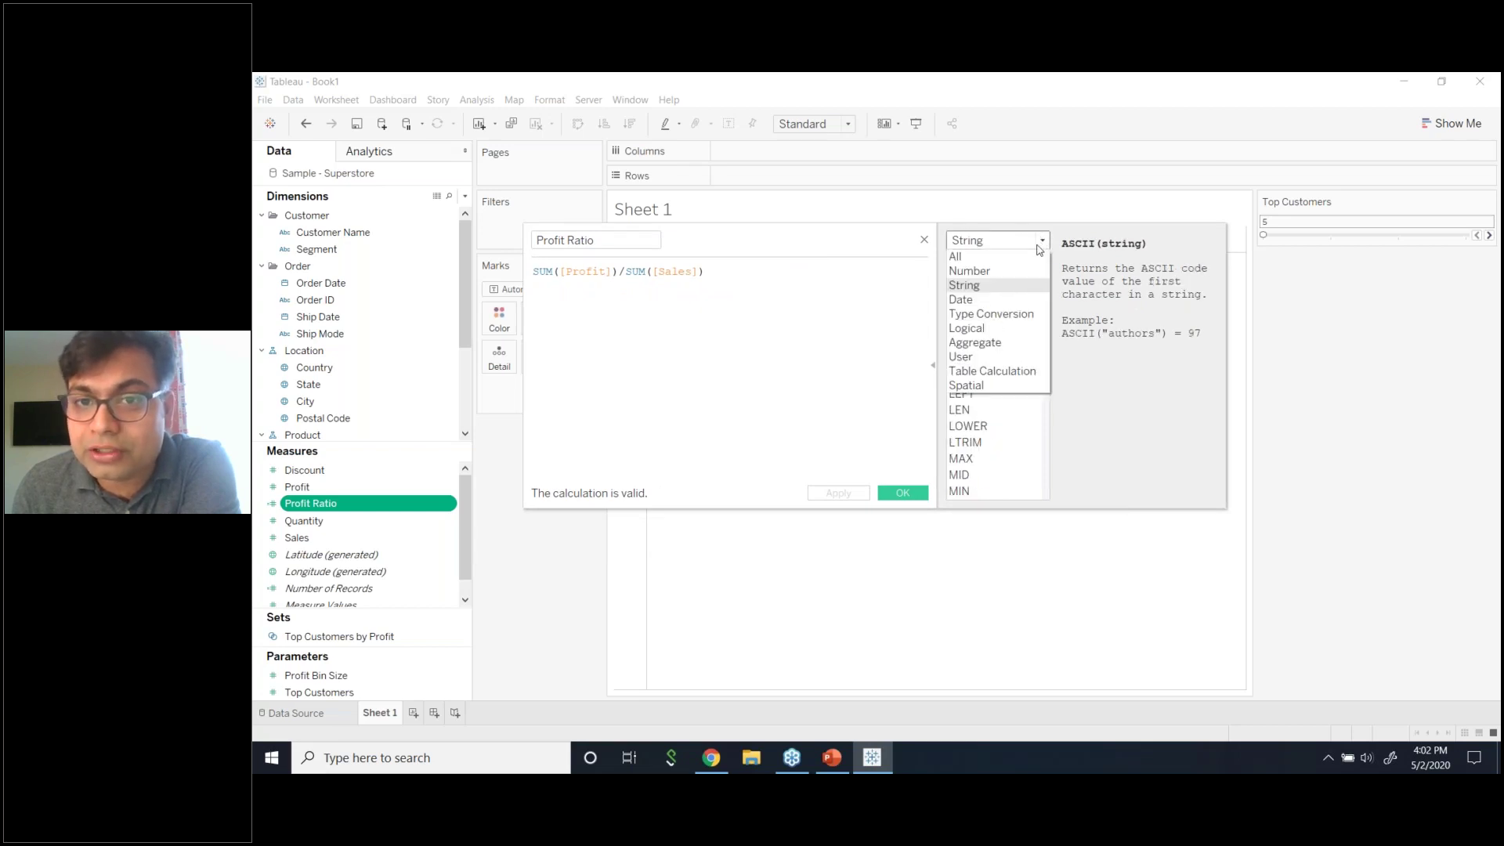
left_click(891, 328)
left_click(932, 366)
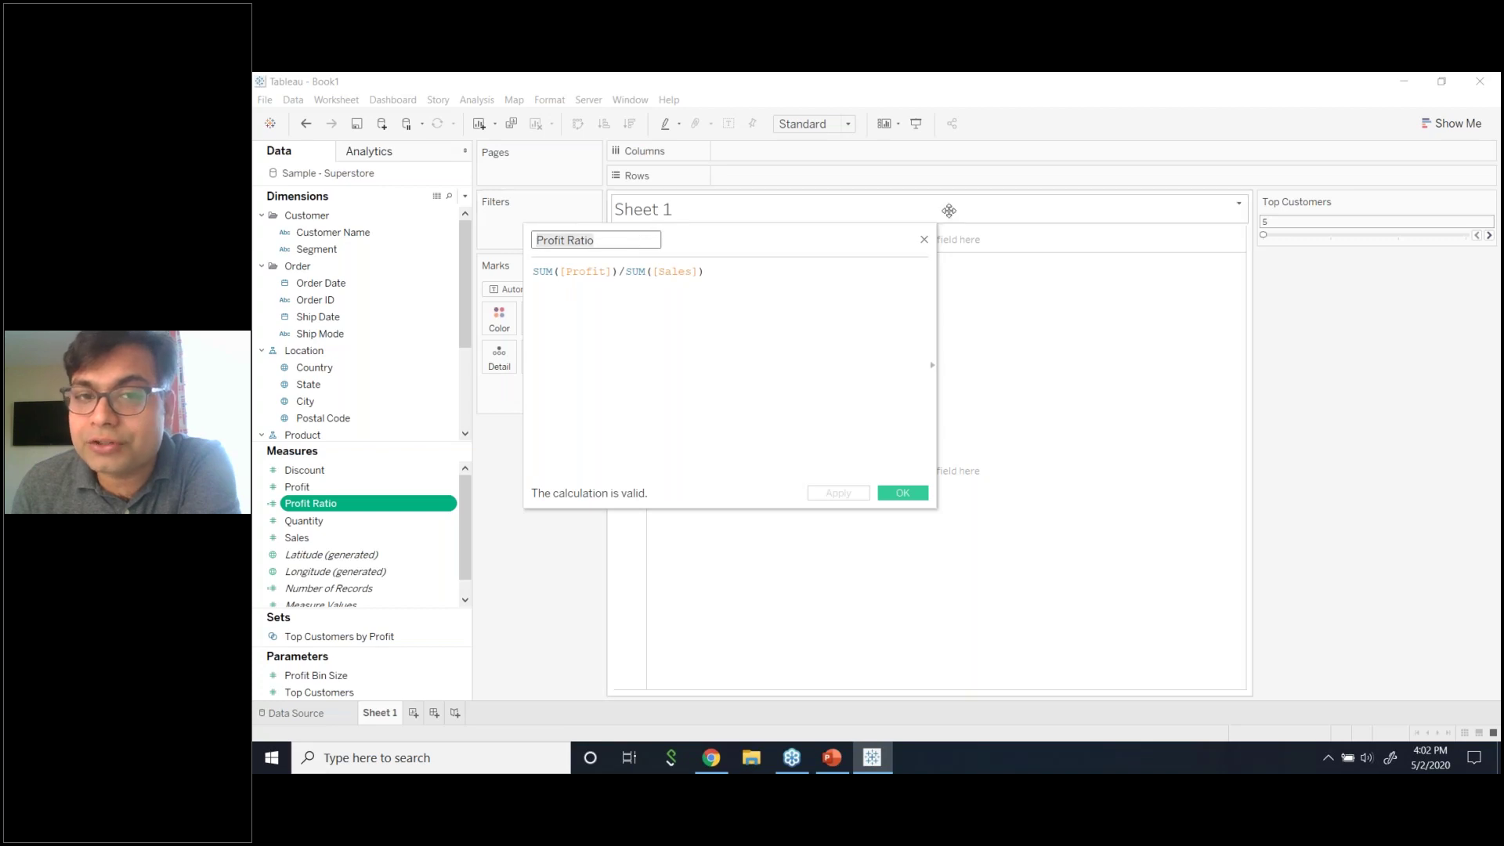
left_click(924, 241)
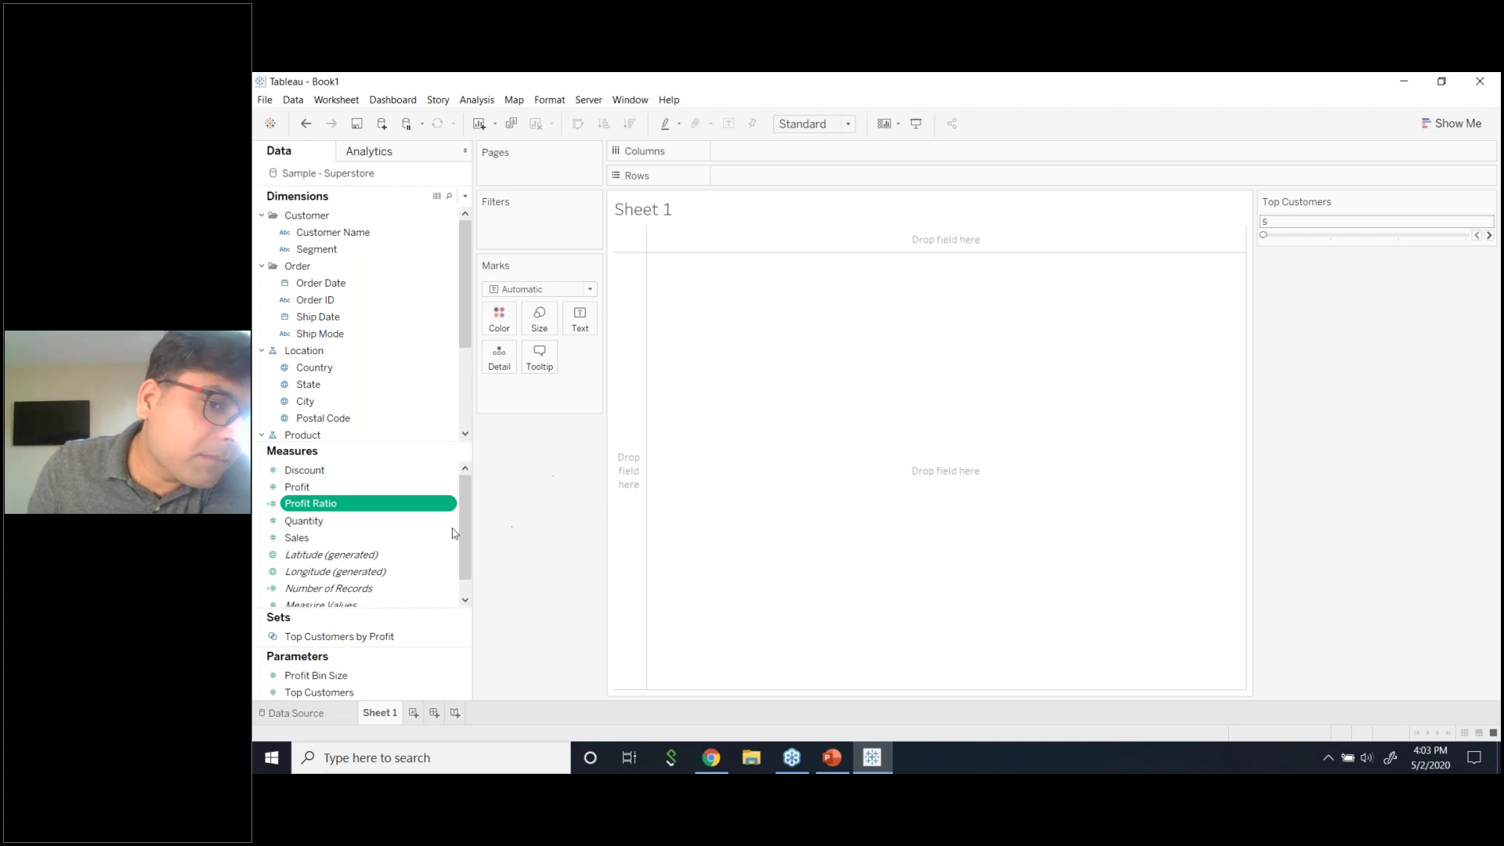
mouse_move(451, 509)
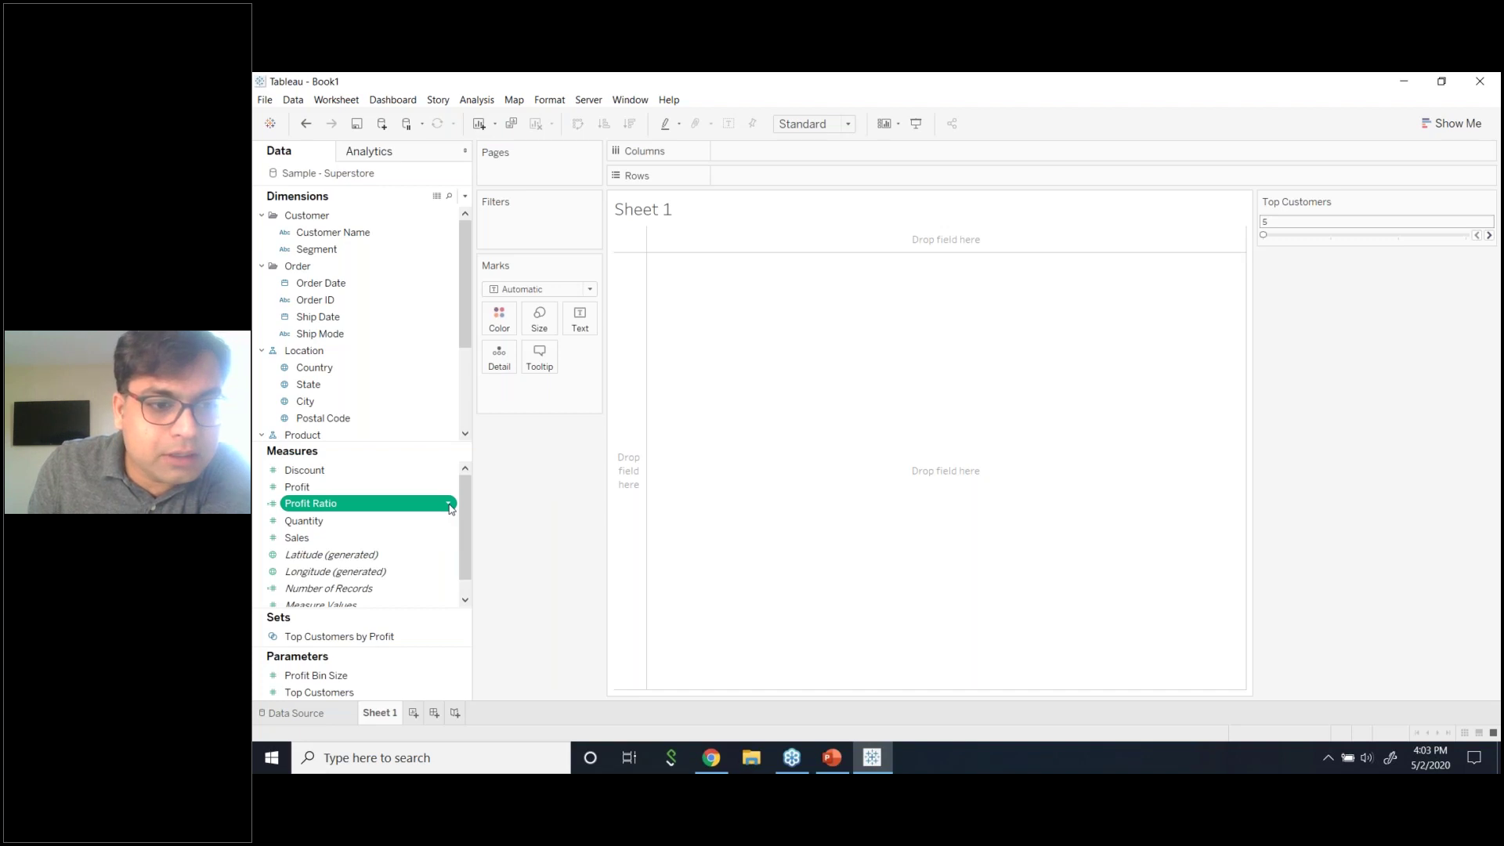
left_click(449, 504)
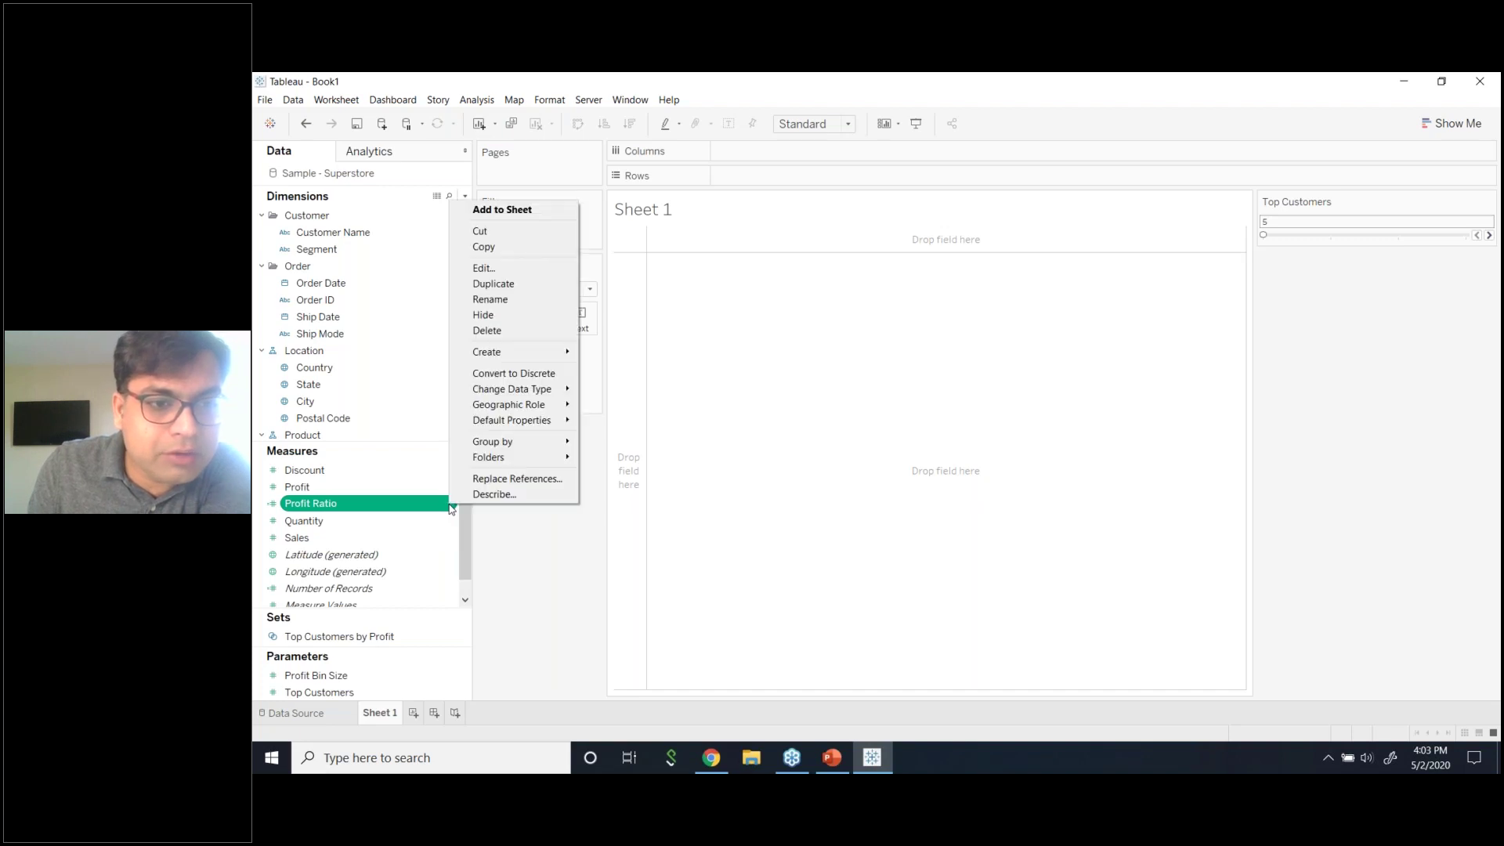
left_click(532, 555)
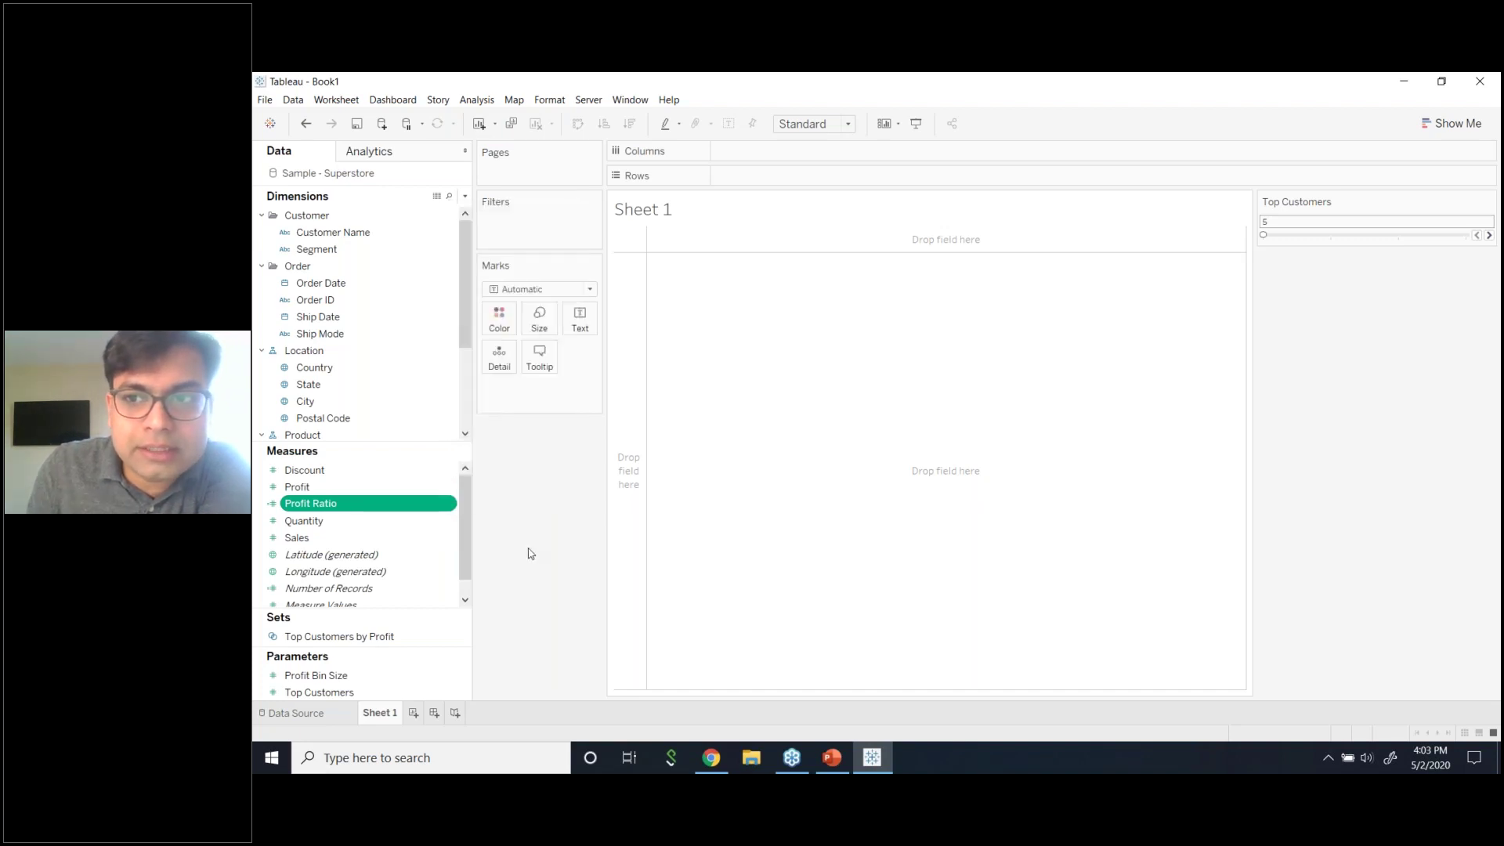
left_click(448, 505)
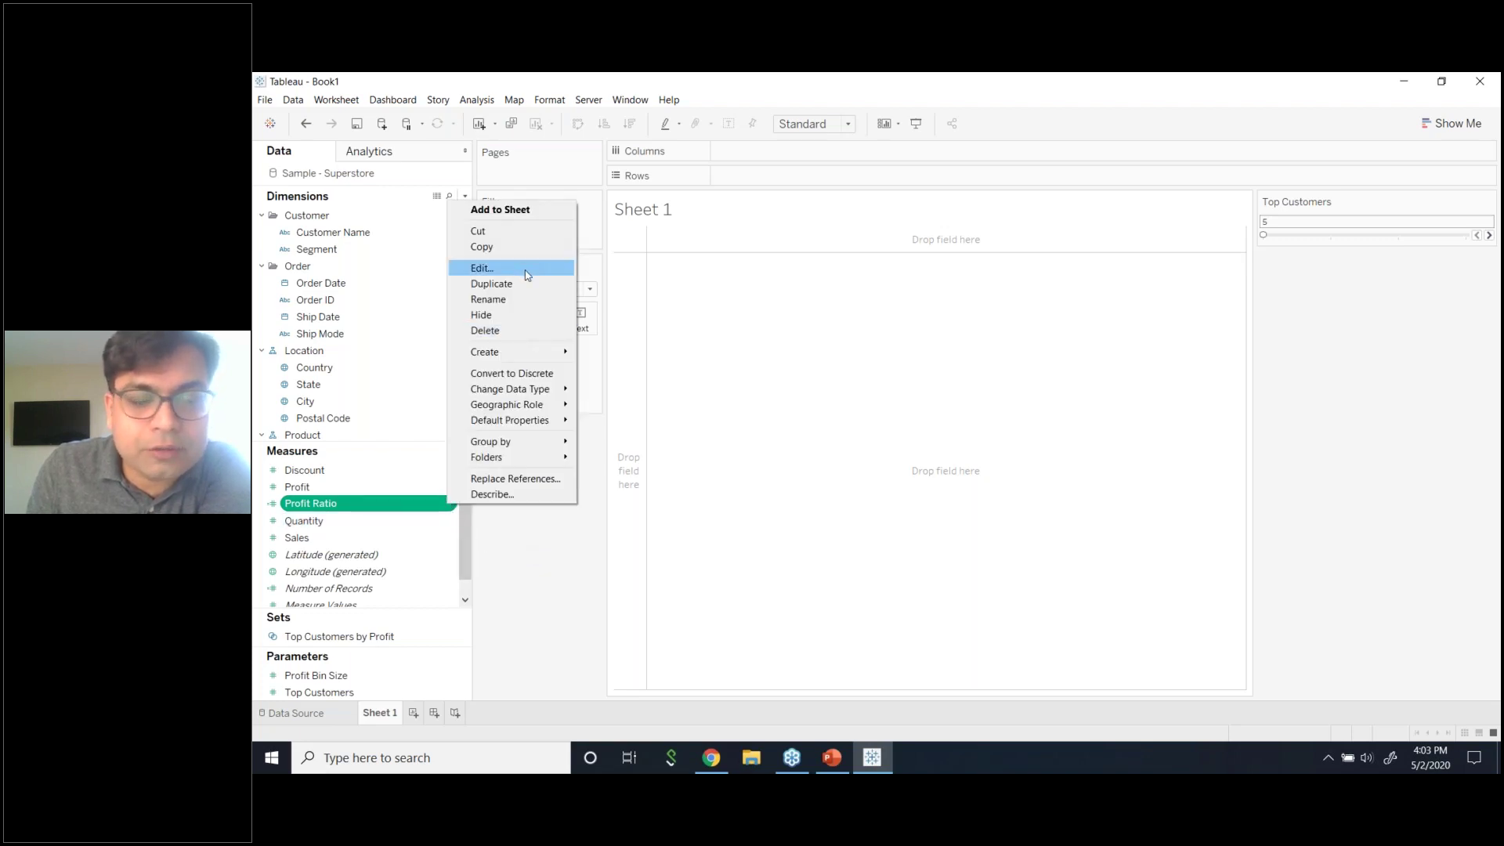
left_click(531, 590)
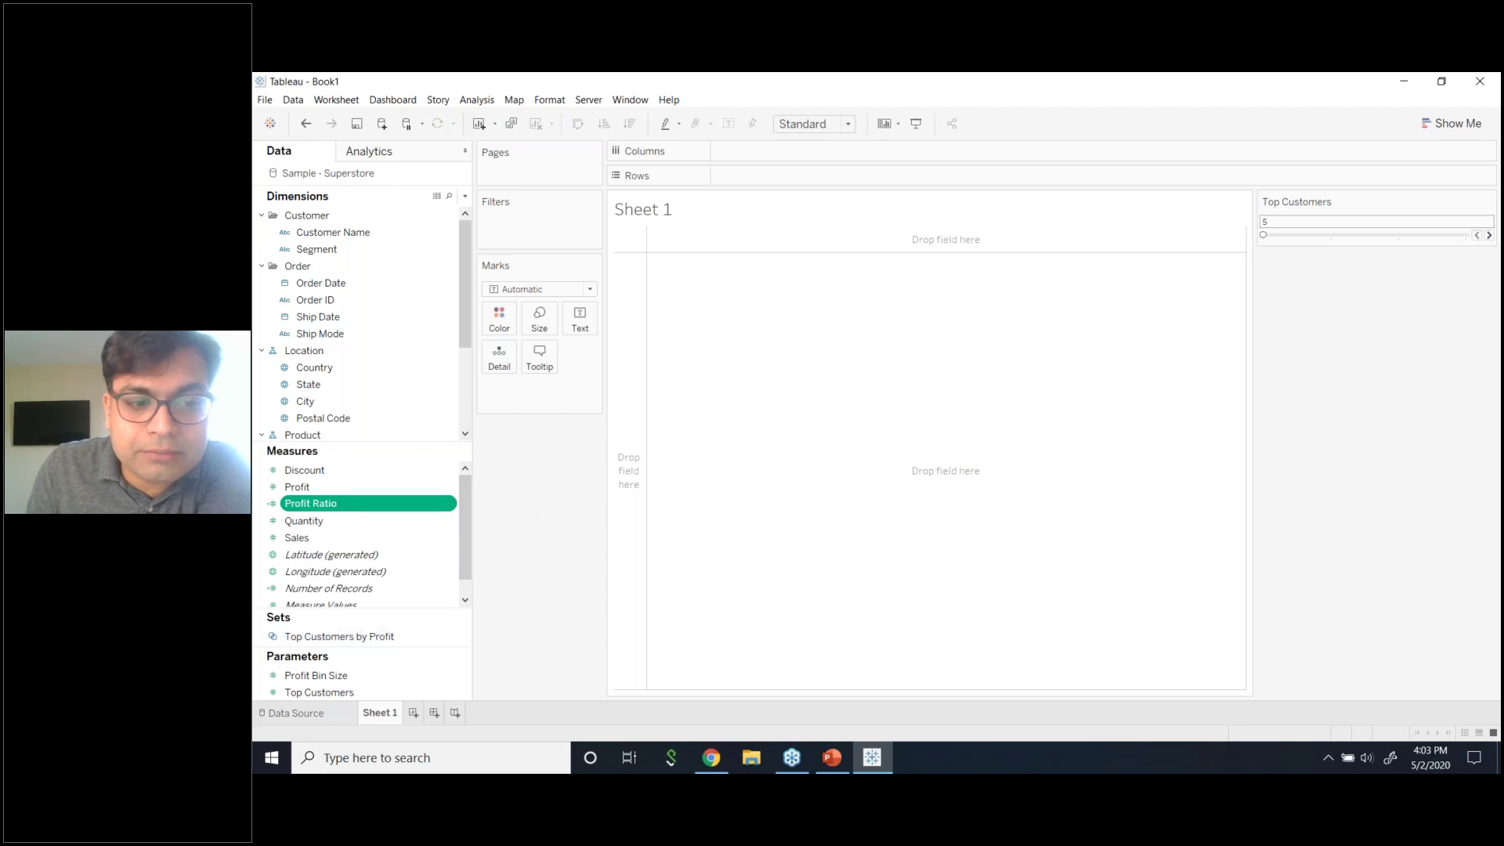
left_click(450, 504)
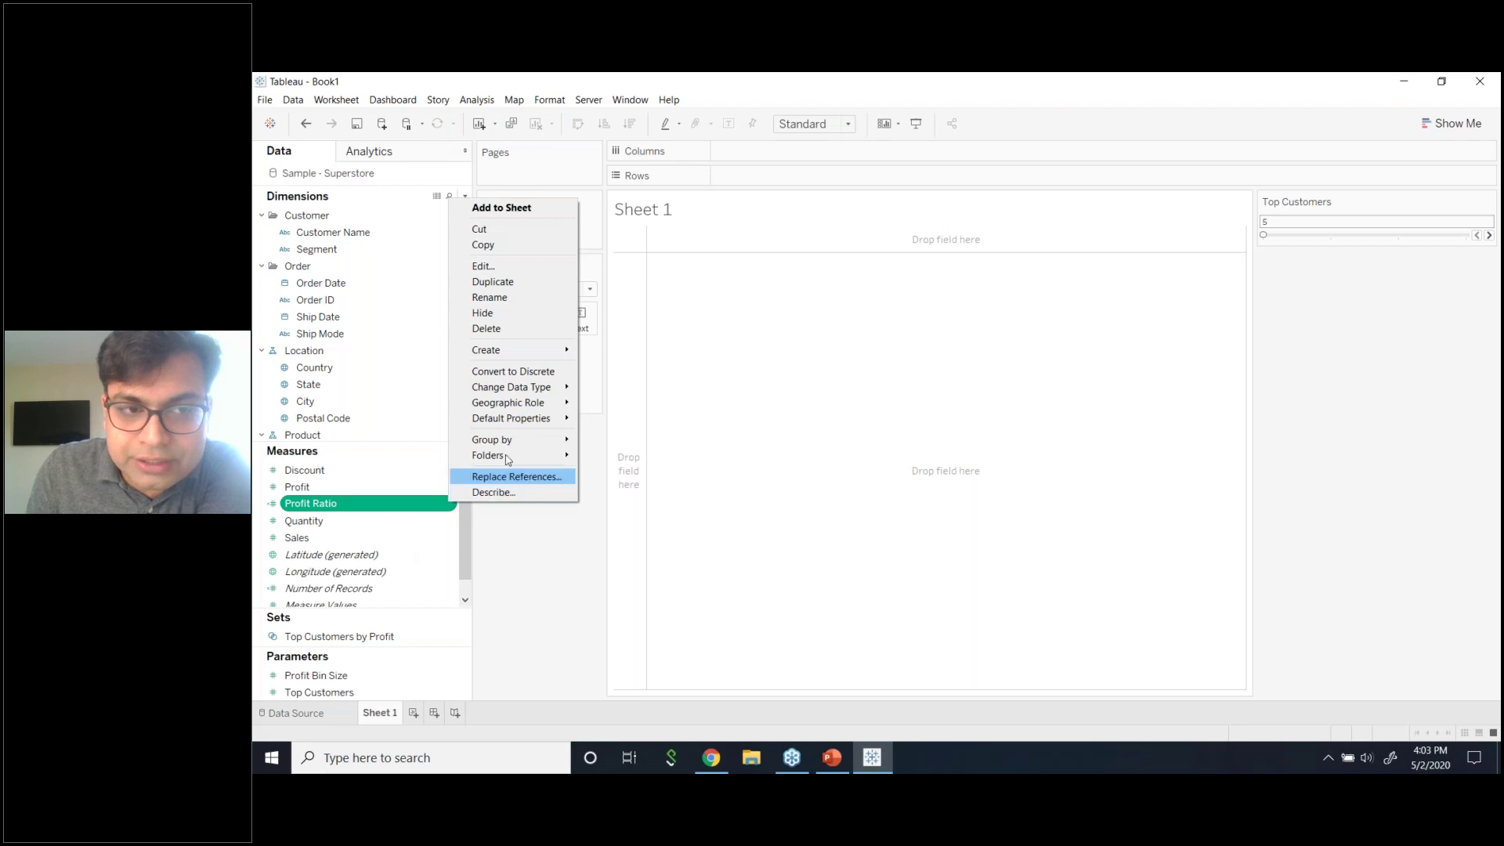
left_click(517, 272)
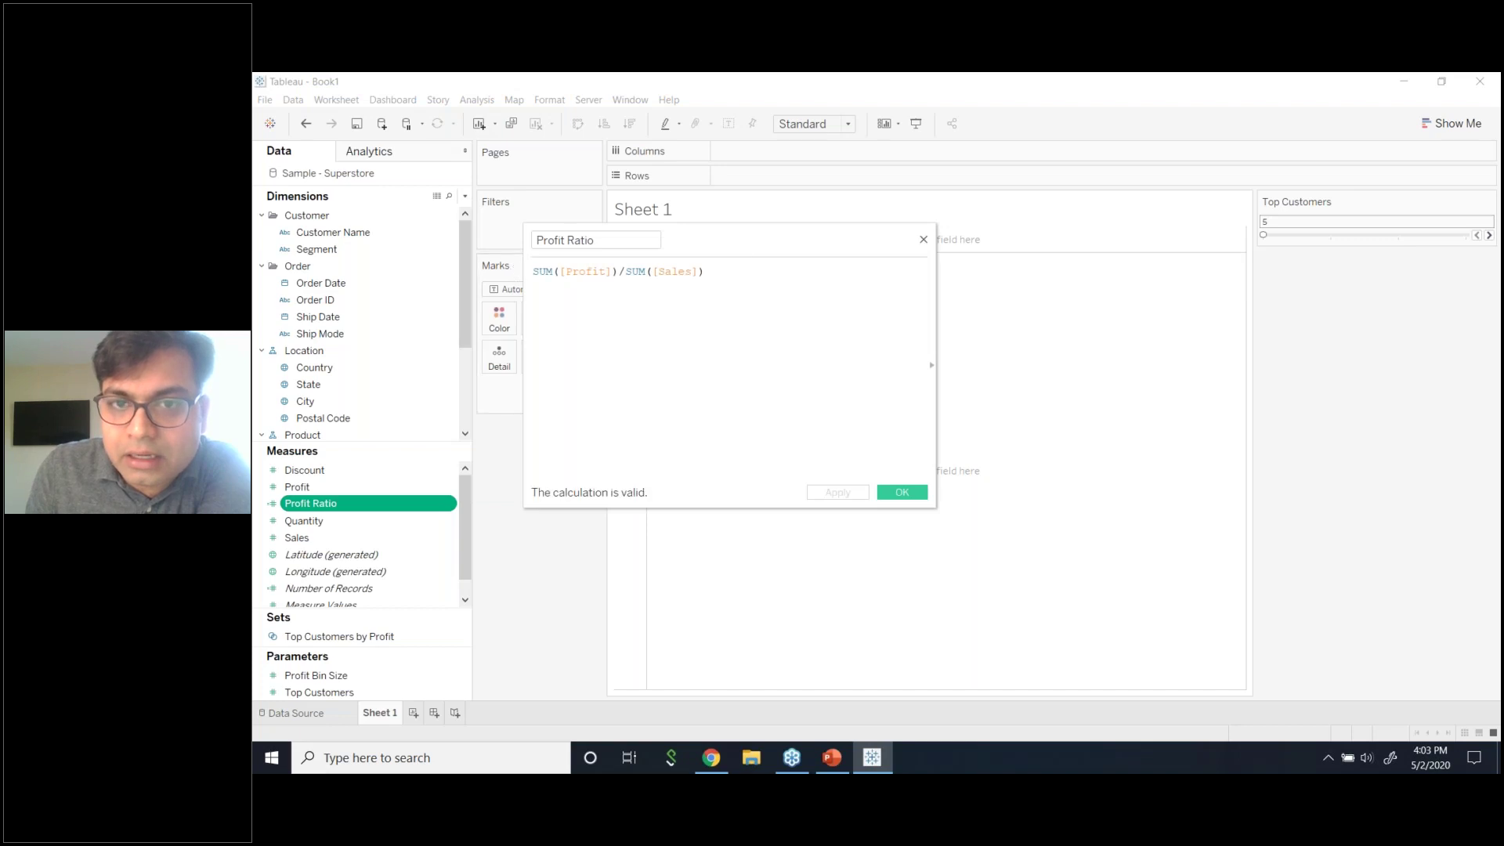
left_click(902, 492)
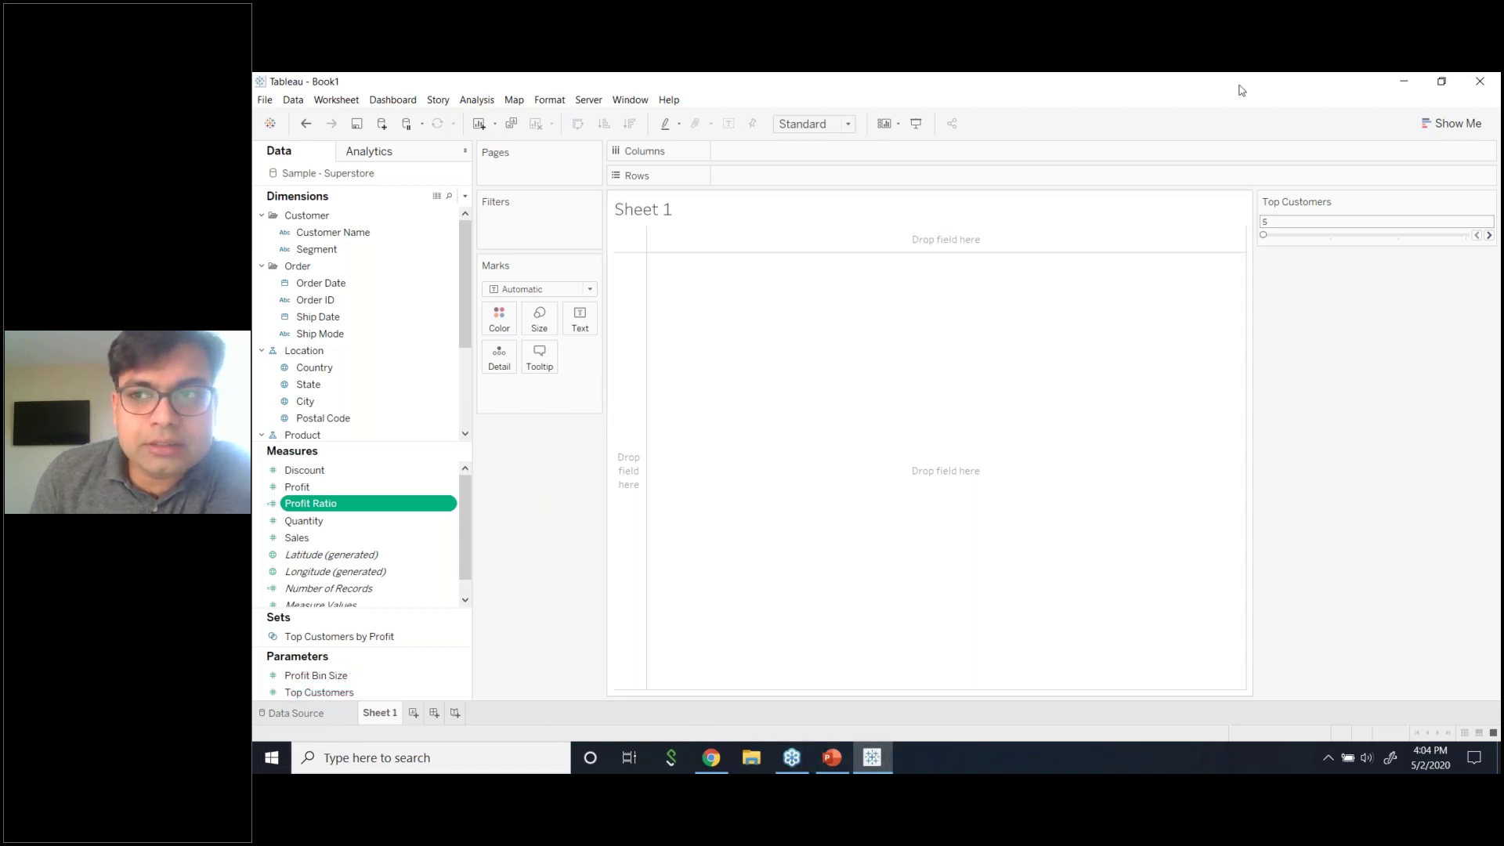
- Close Tableau without saving the workbook, leaving PowerPoint on slide 12 about Gestalt principles
left_click(1480, 81)
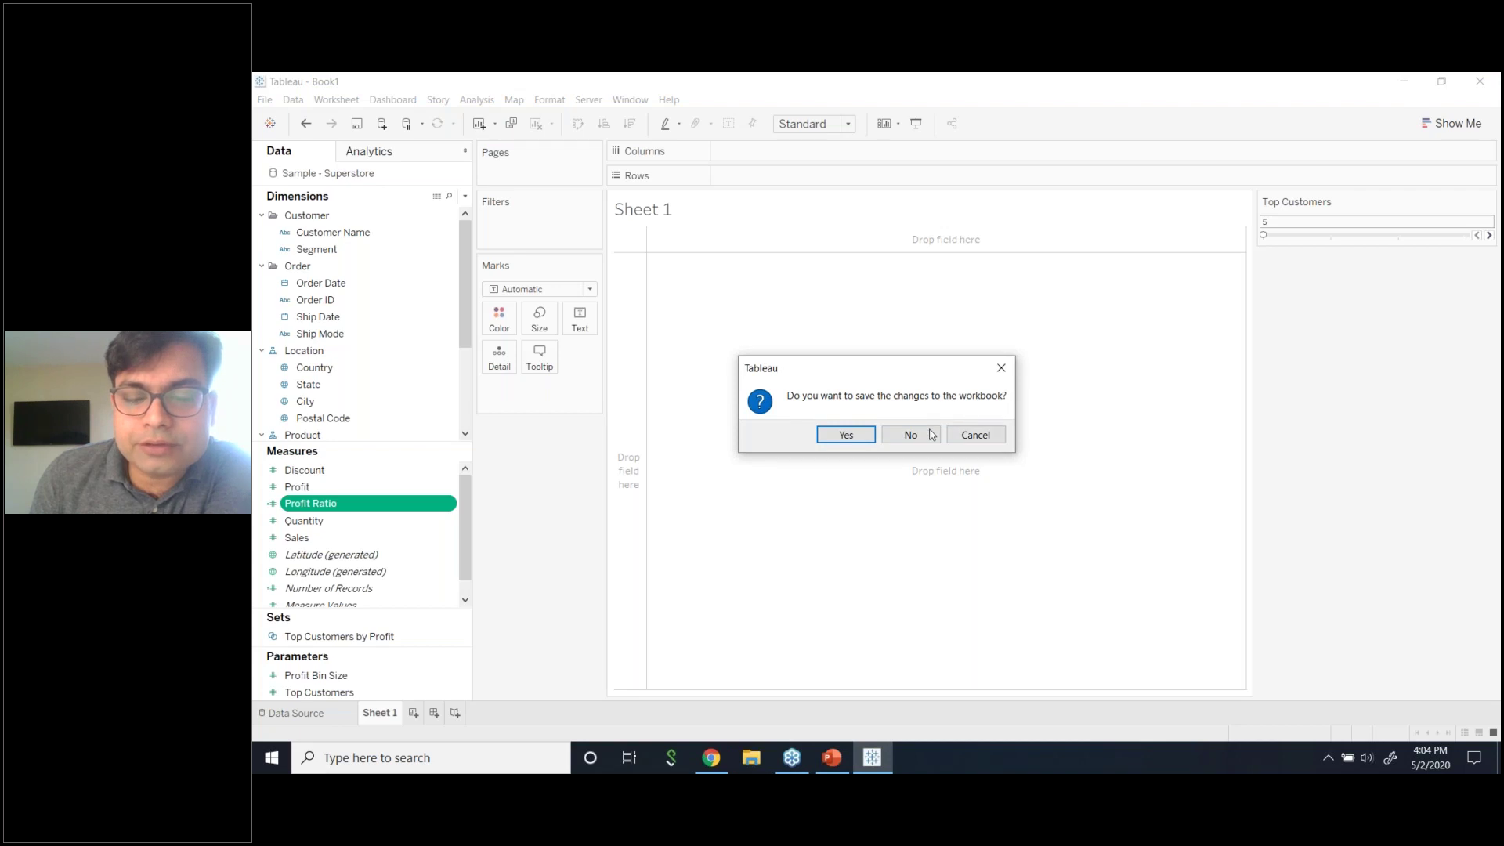
left_click(989, 437)
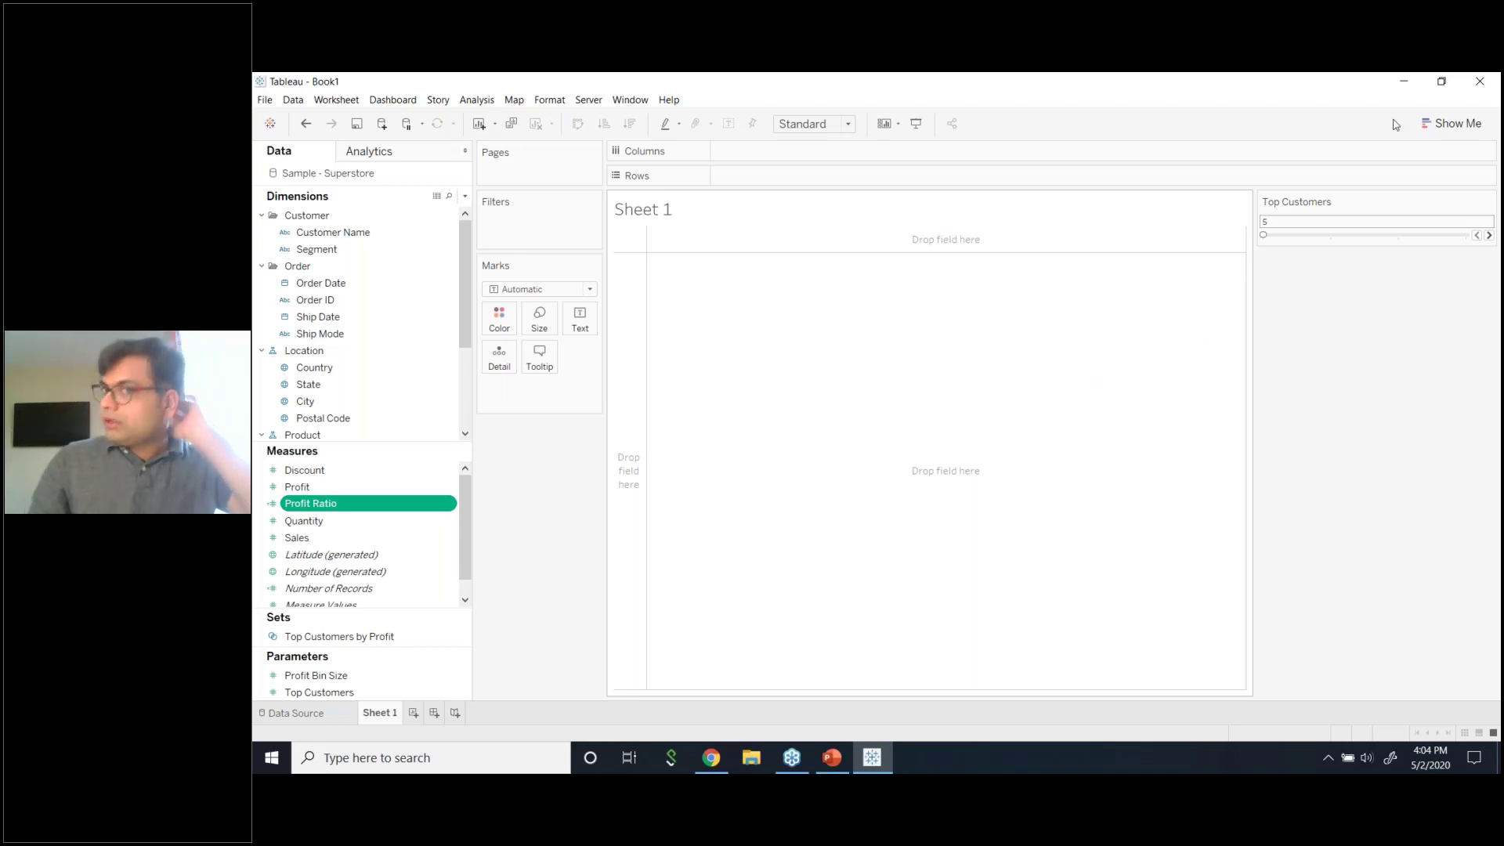
left_click(1493, 90)
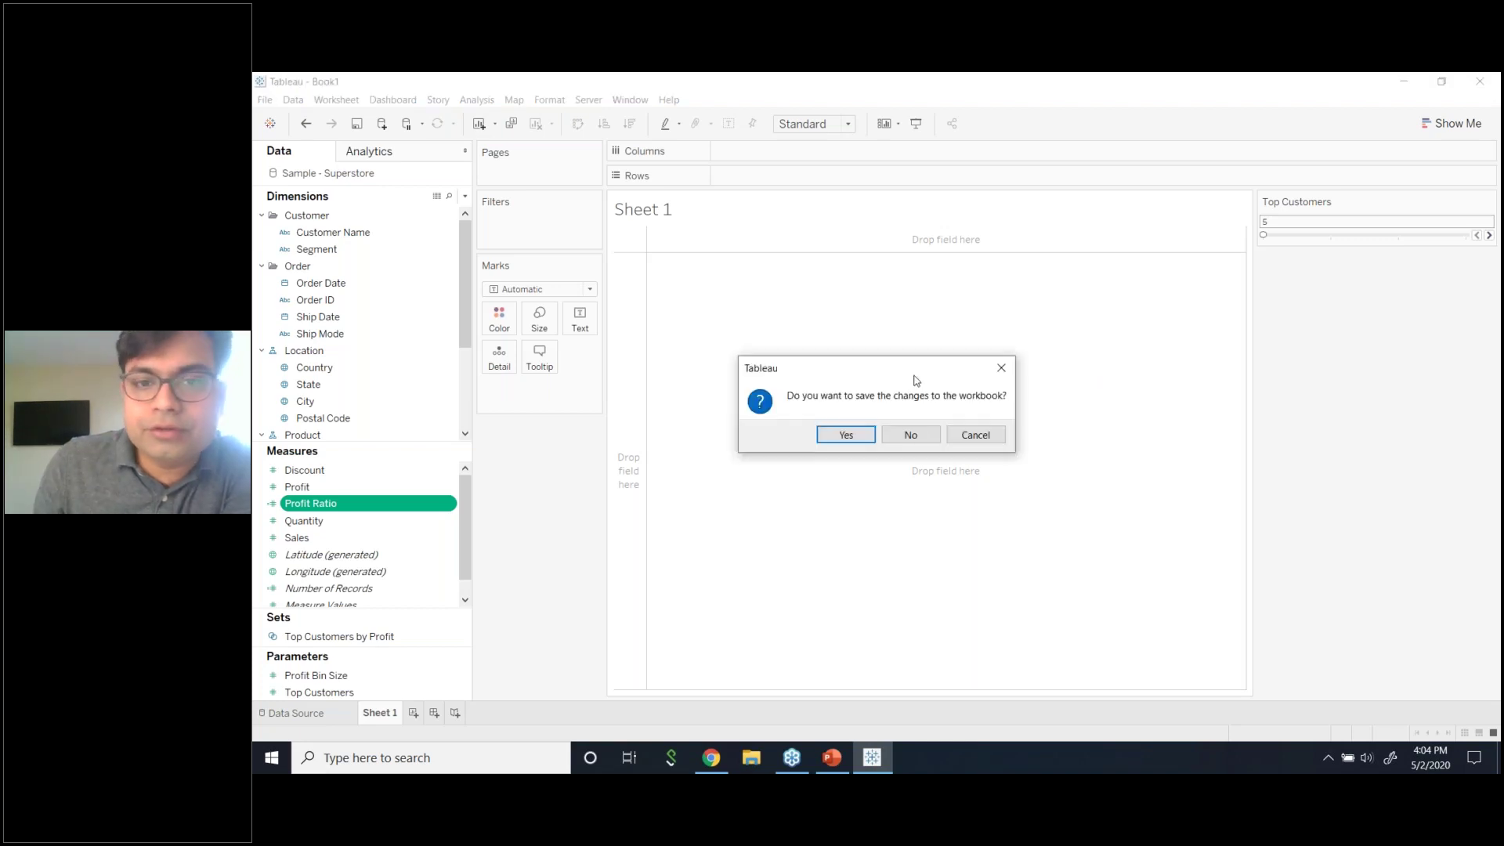
left_click(916, 440)
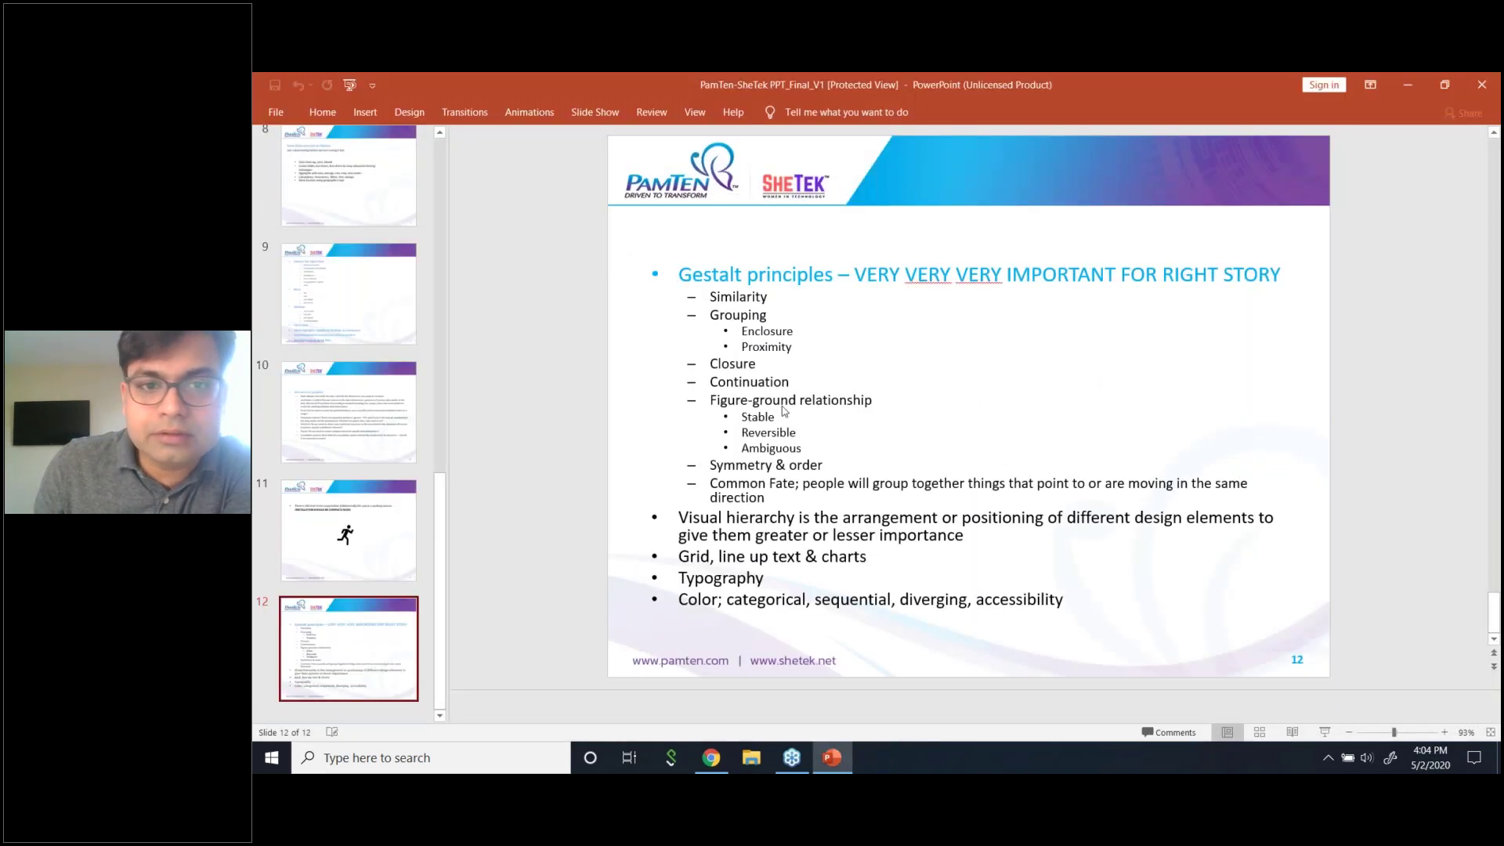
scroll(843, 550, "up", 1)
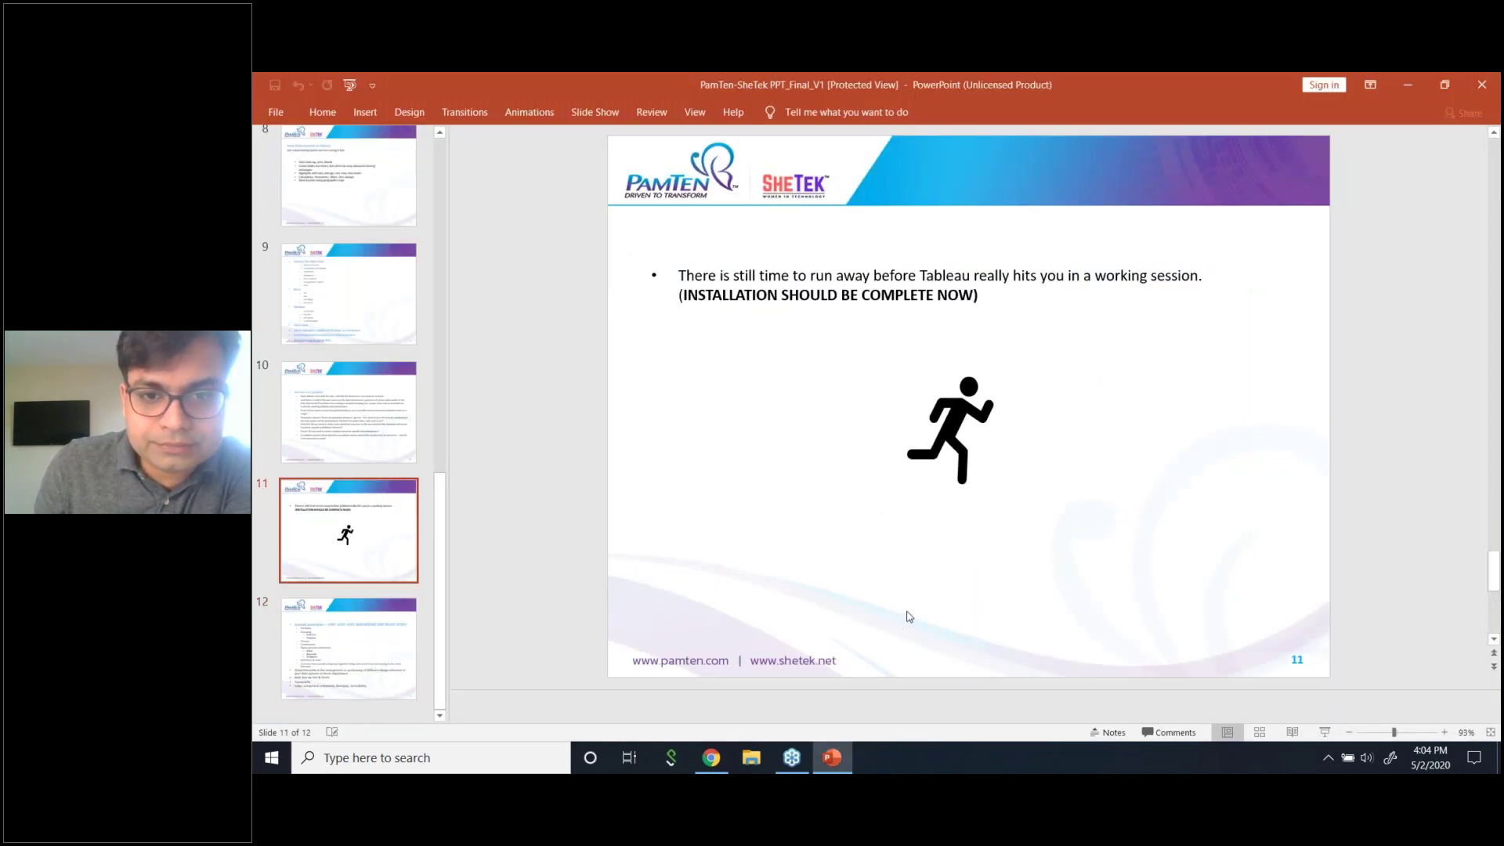
scroll(908, 617, "down", 1)
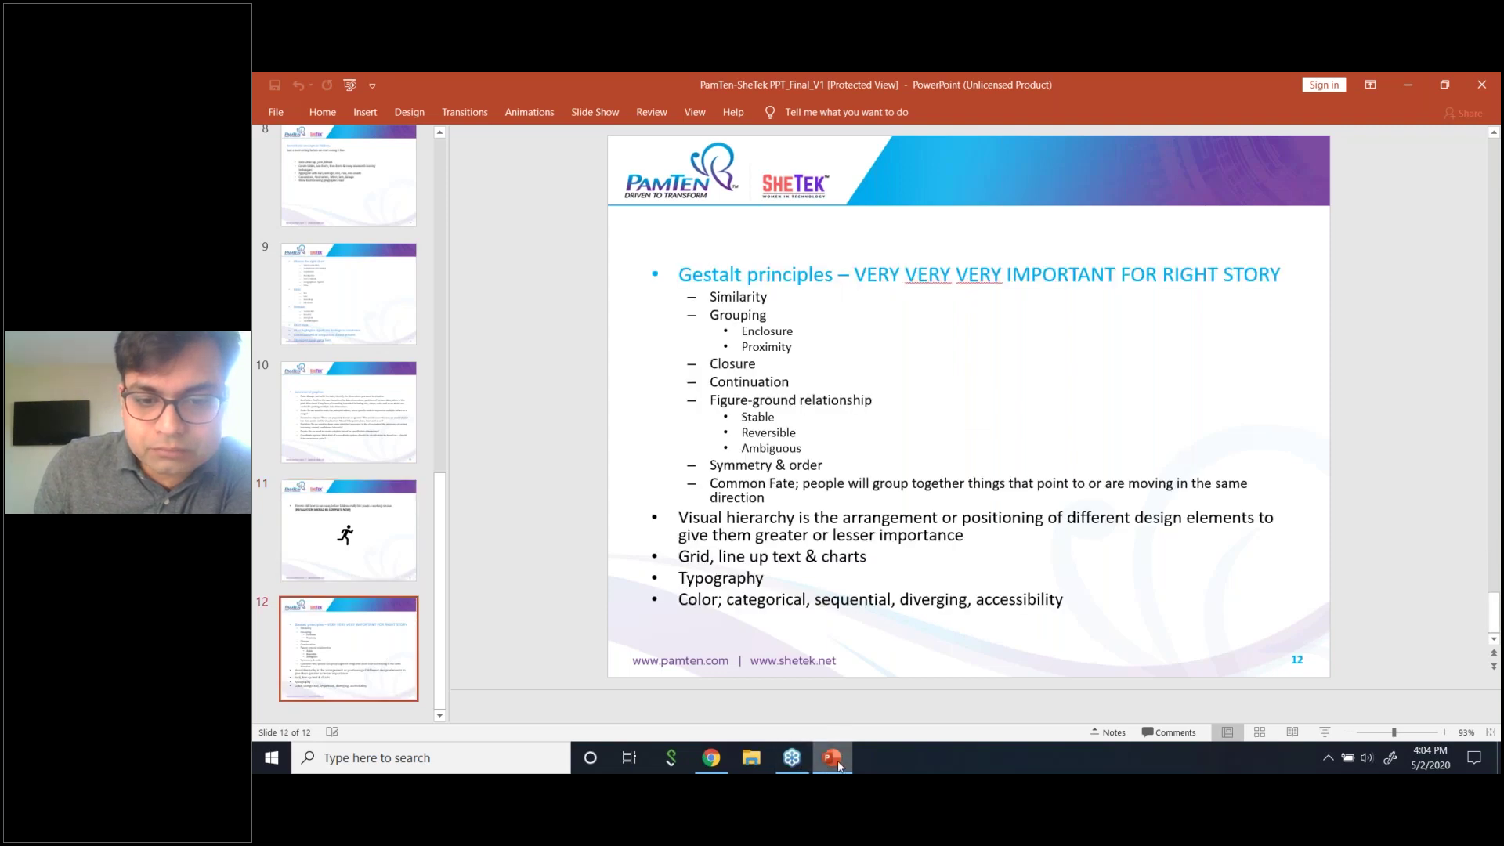
left_click(494, 748)
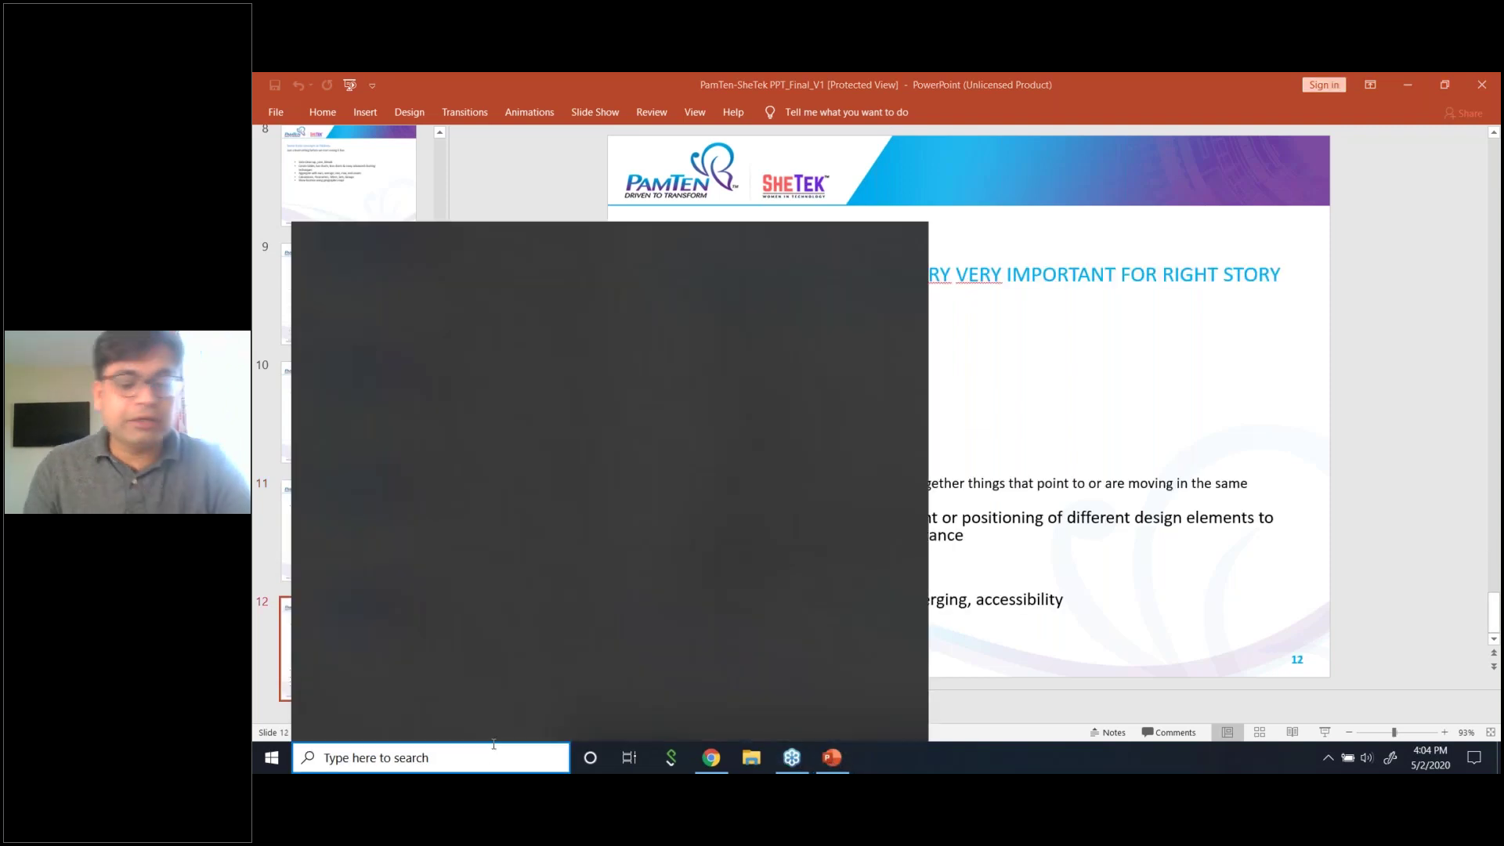
- Relaunch Tableau 2019.2 from a Windows search for 'Tab' and connect to Sample - Superstore
type("Tab")
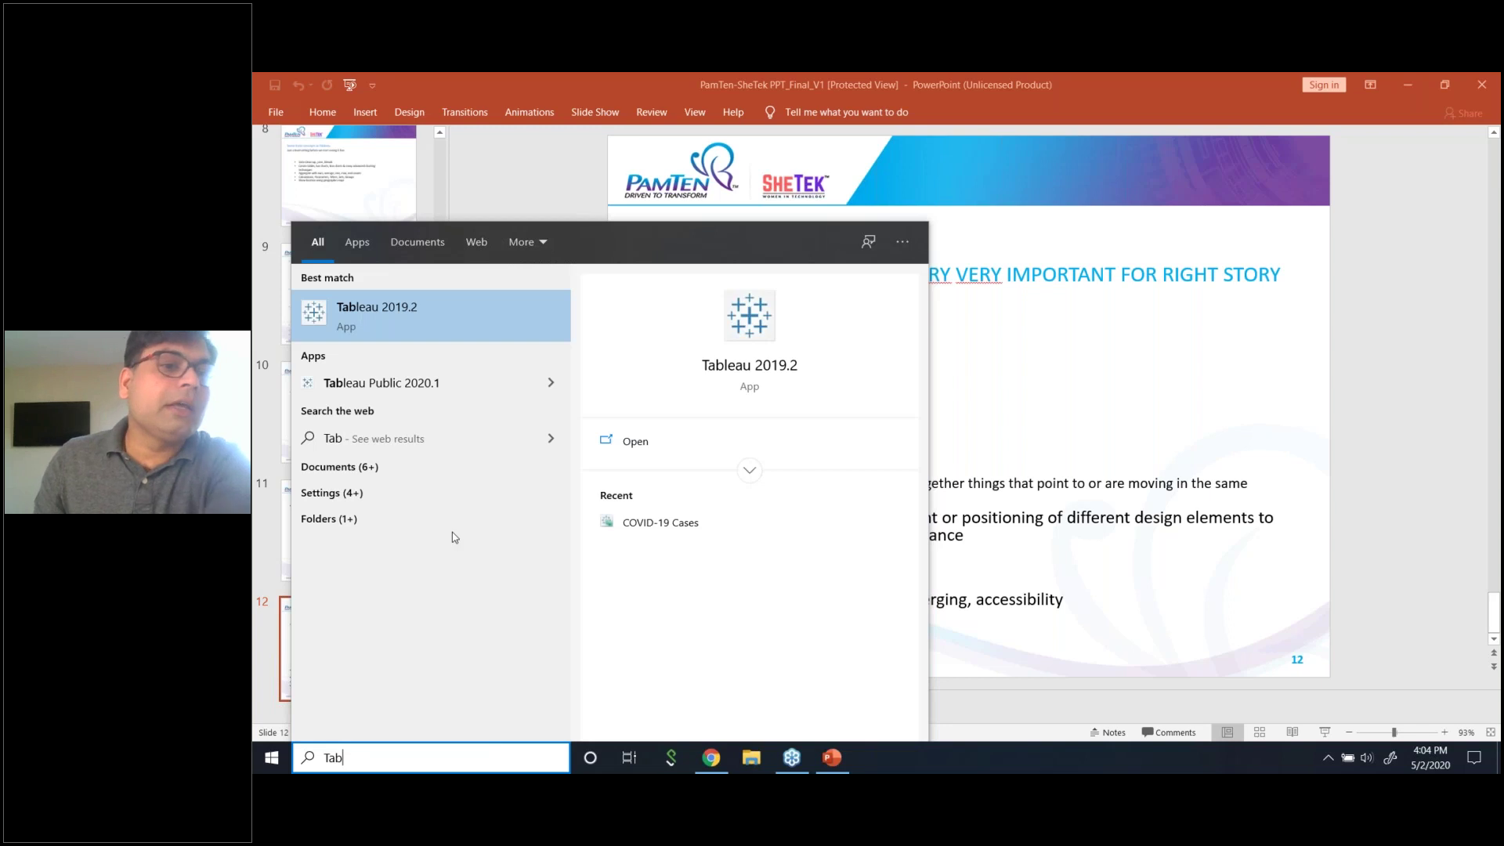
left_click(394, 337)
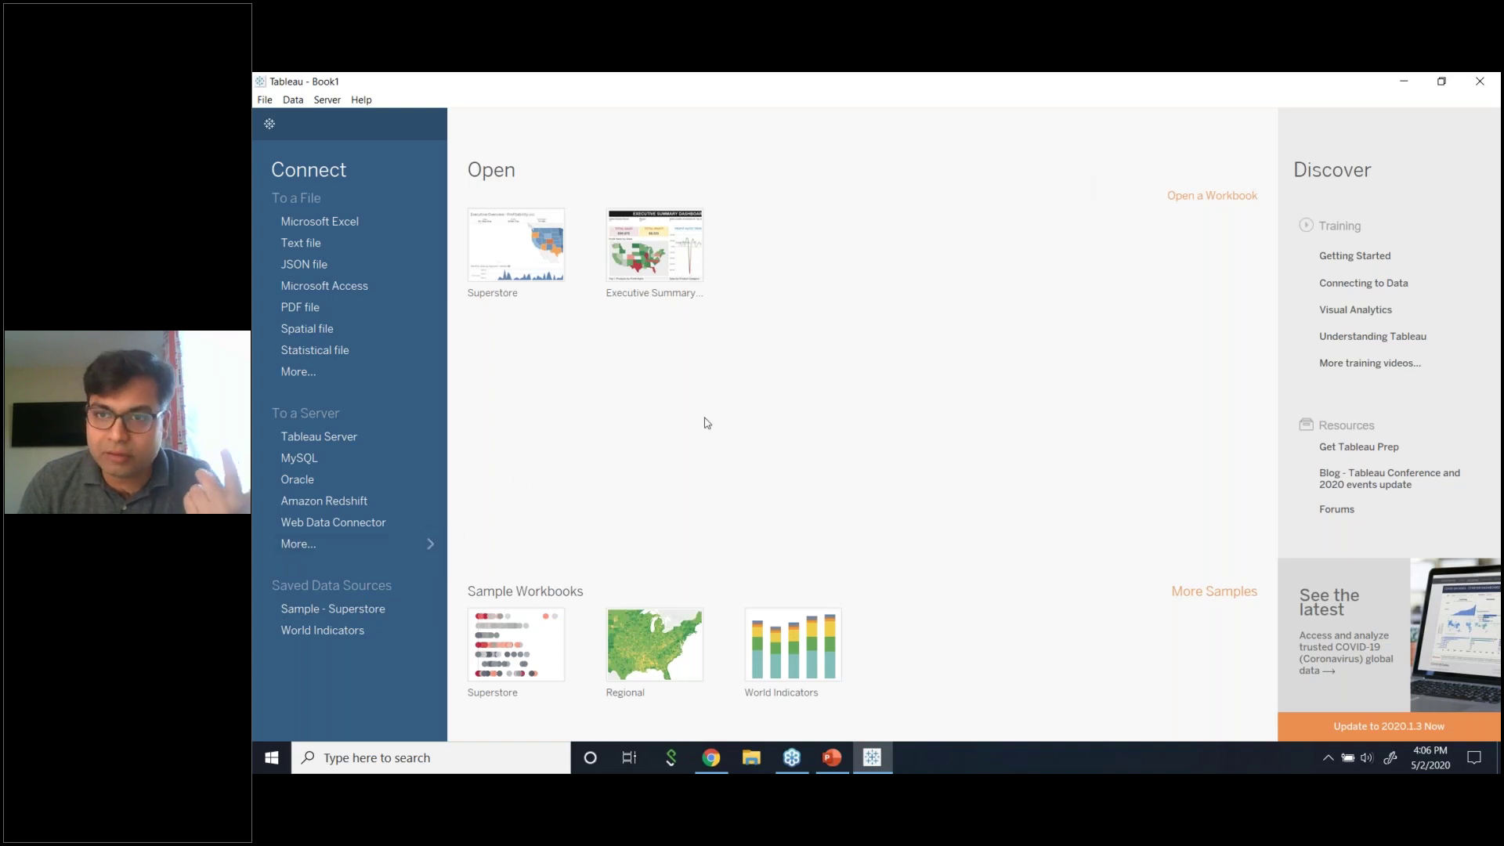
left_click(362, 610)
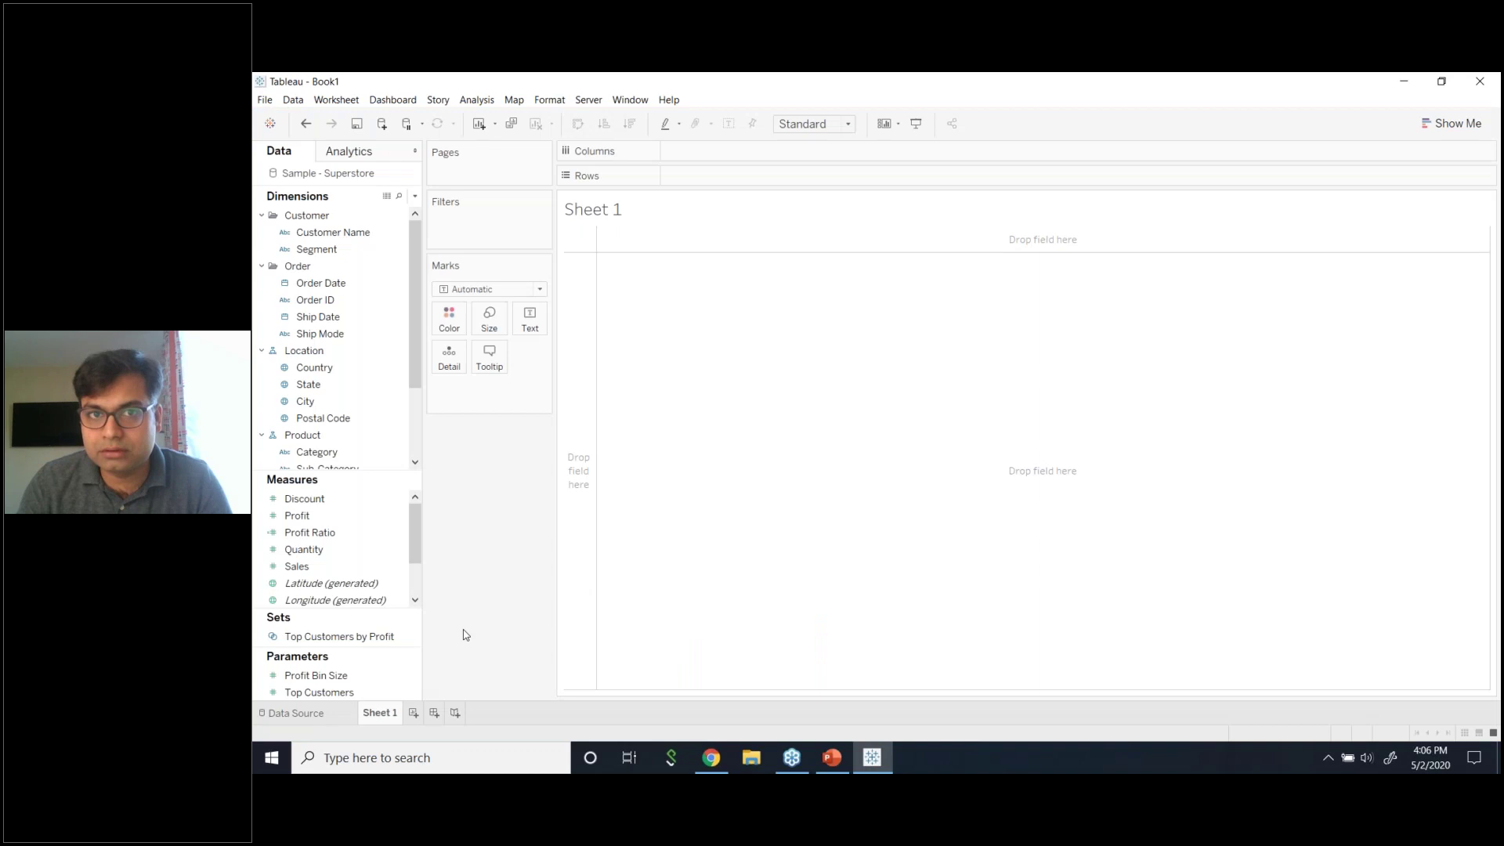
- Open the Profit Ratio calculated field for editing, then close the editor unchanged
right_click(399, 536)
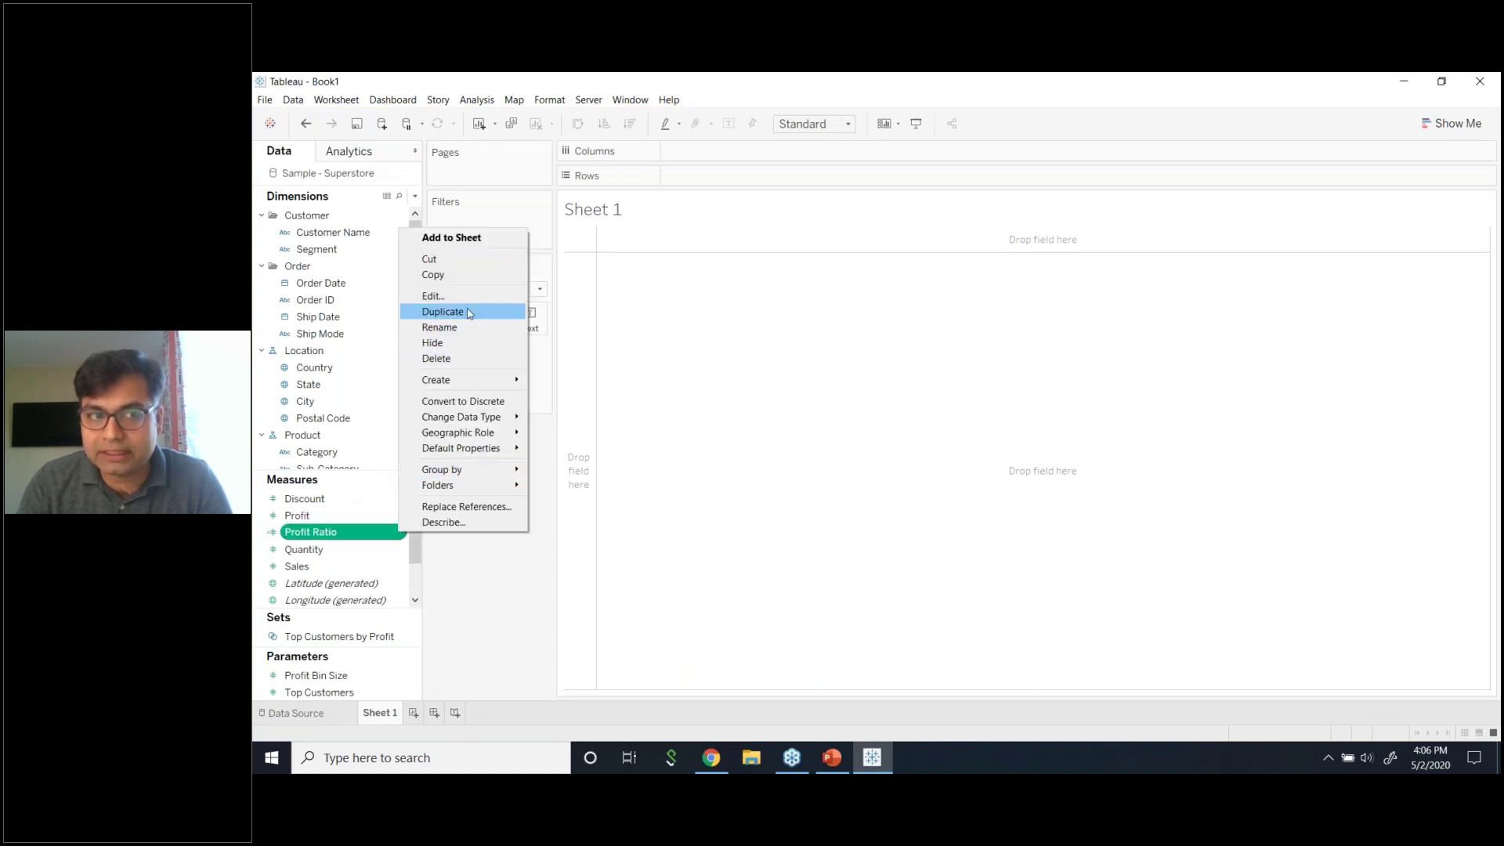
left_click(472, 639)
right_click(403, 536)
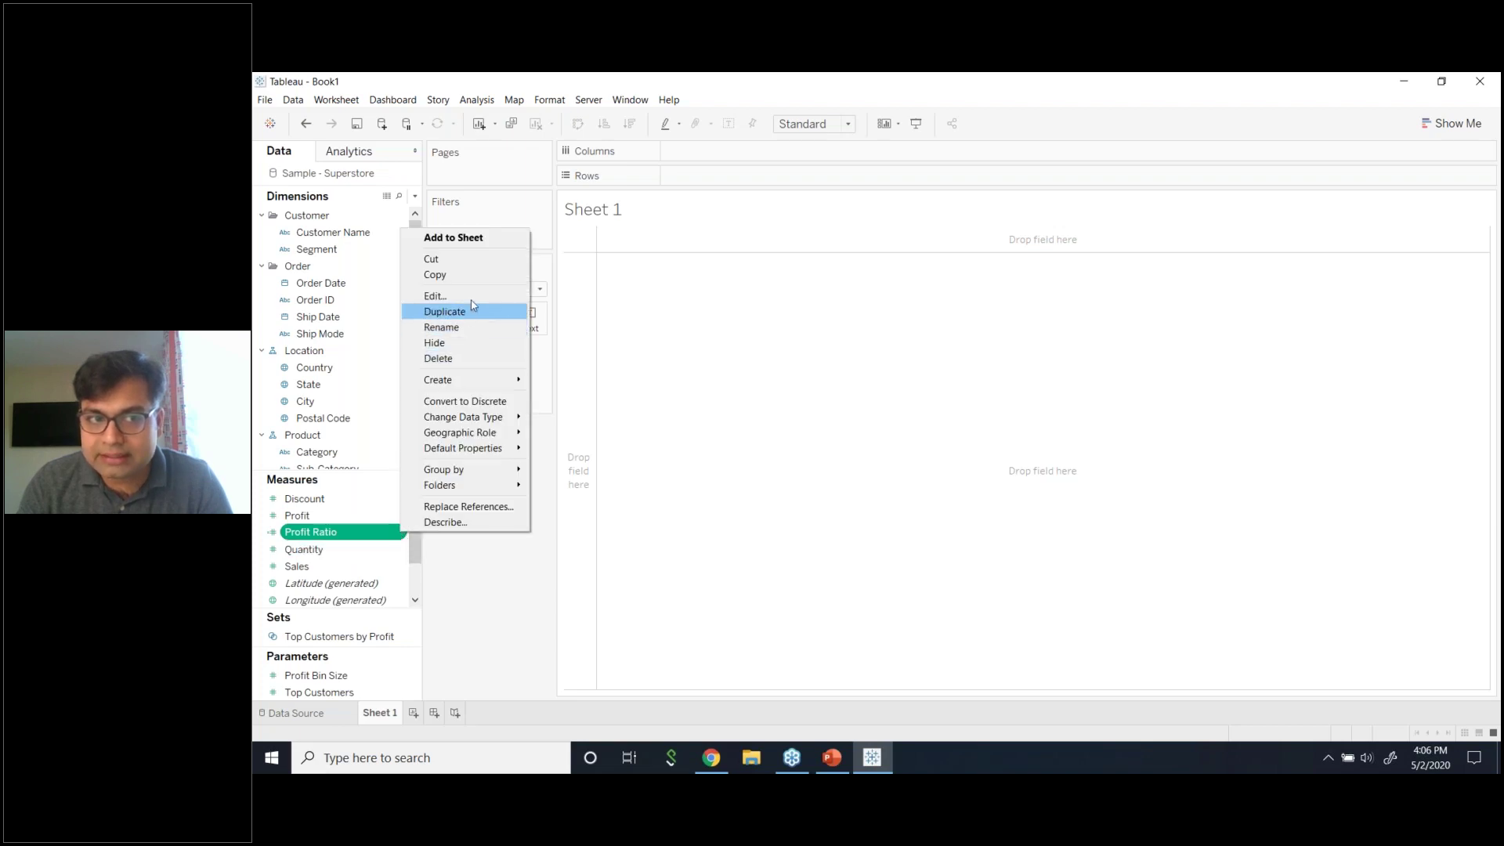
left_click(436, 296)
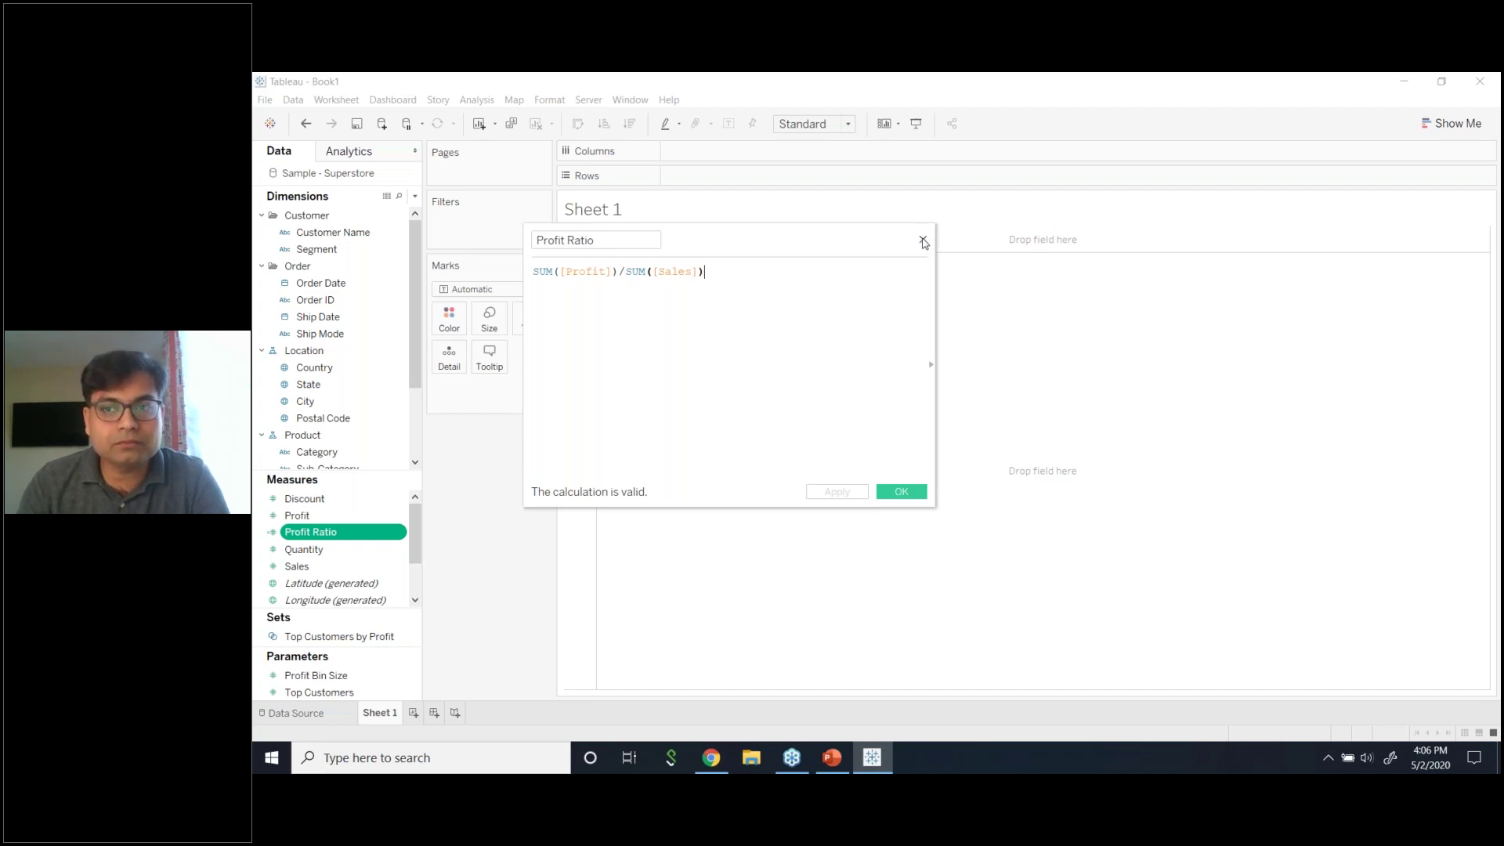
left_click(923, 243)
- Widen the data pane and enlarge the Measures list so every measure is visible
left_click_drag(424, 449, 498, 449)
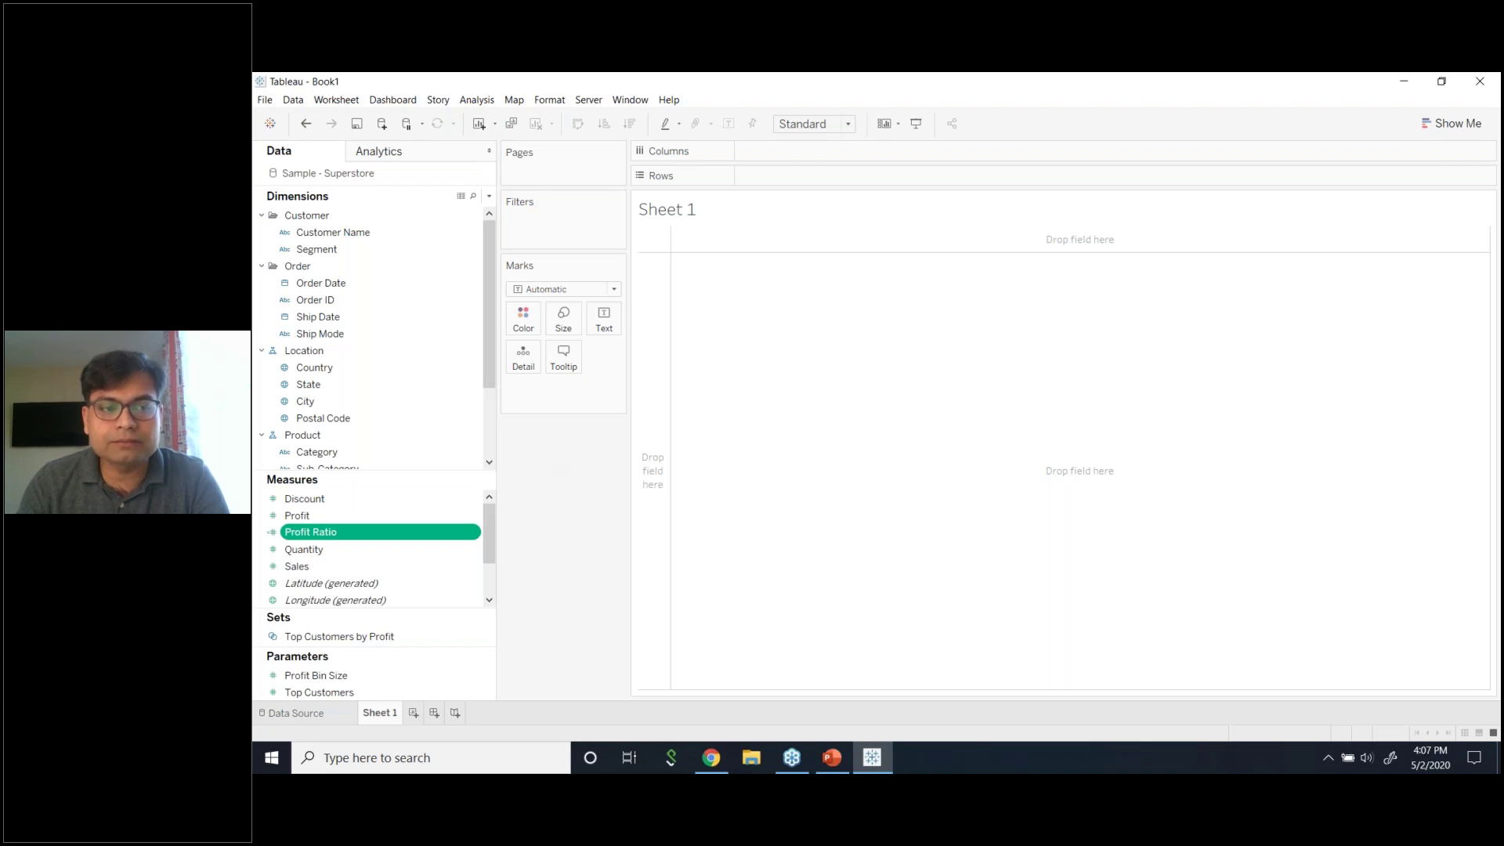
left_click_drag(395, 471, 404, 404)
left_click_drag(404, 369, 403, 397)
scroll(460, 313, "down", 2)
scroll(444, 274, "down", 3)
scroll(444, 235, "up", 4)
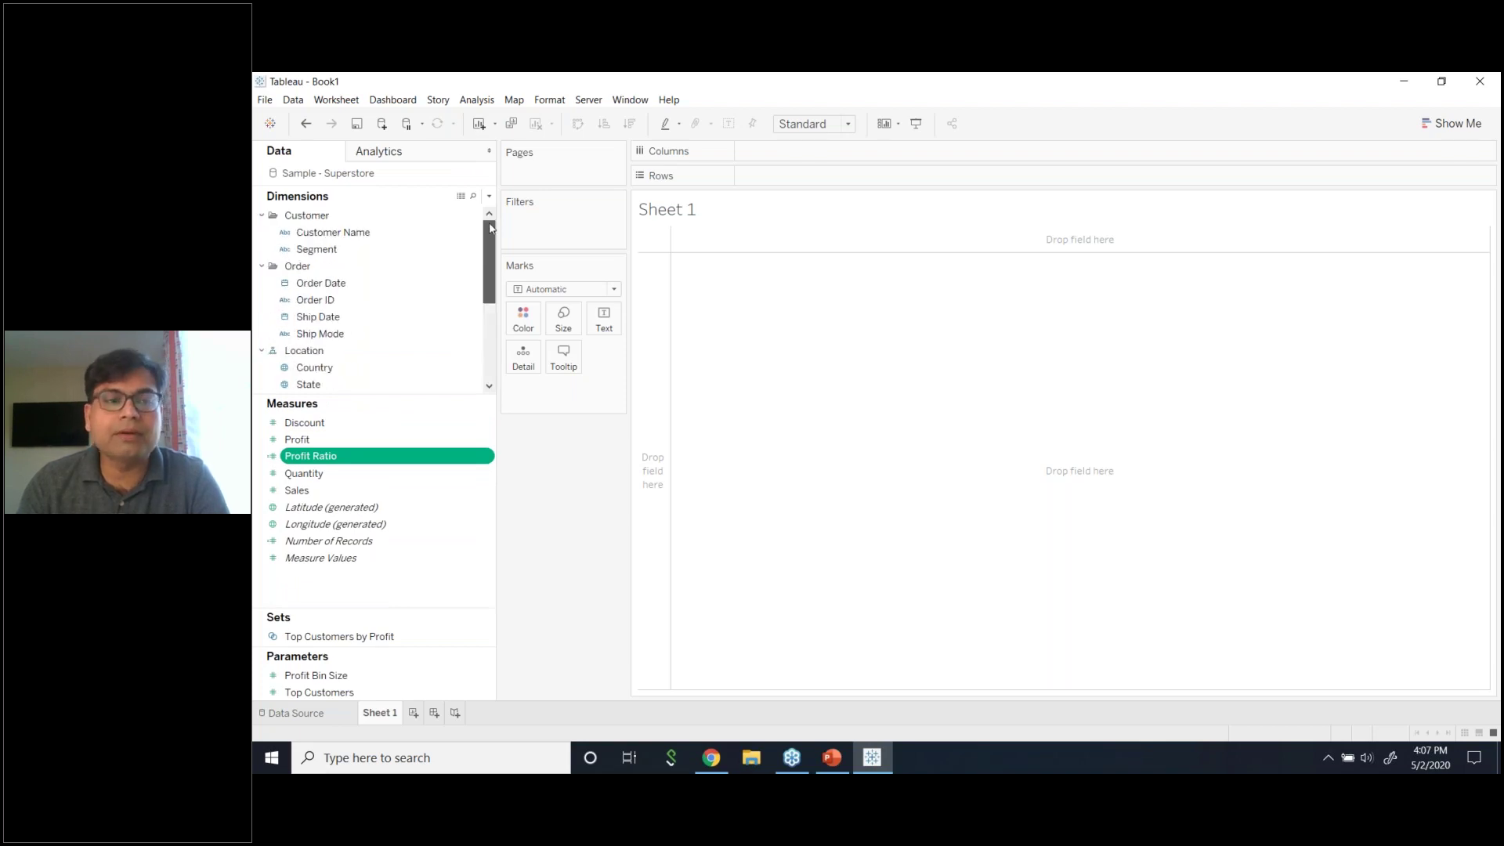
- Toggle the side pane between Analytics and Data, finishing on the Superstore data fields
left_click(437, 154)
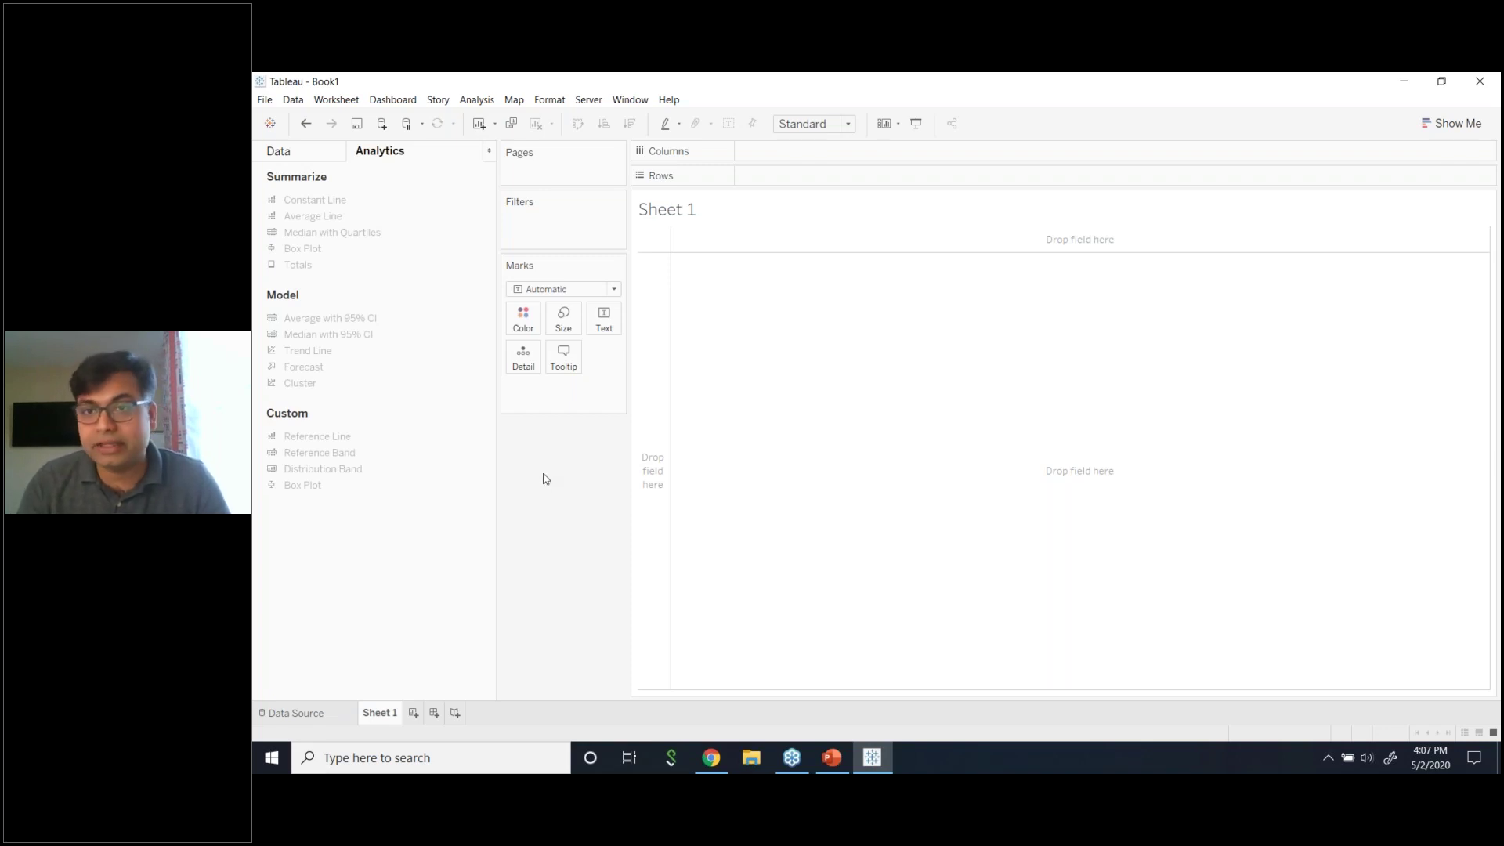
left_click(308, 156)
left_click(388, 154)
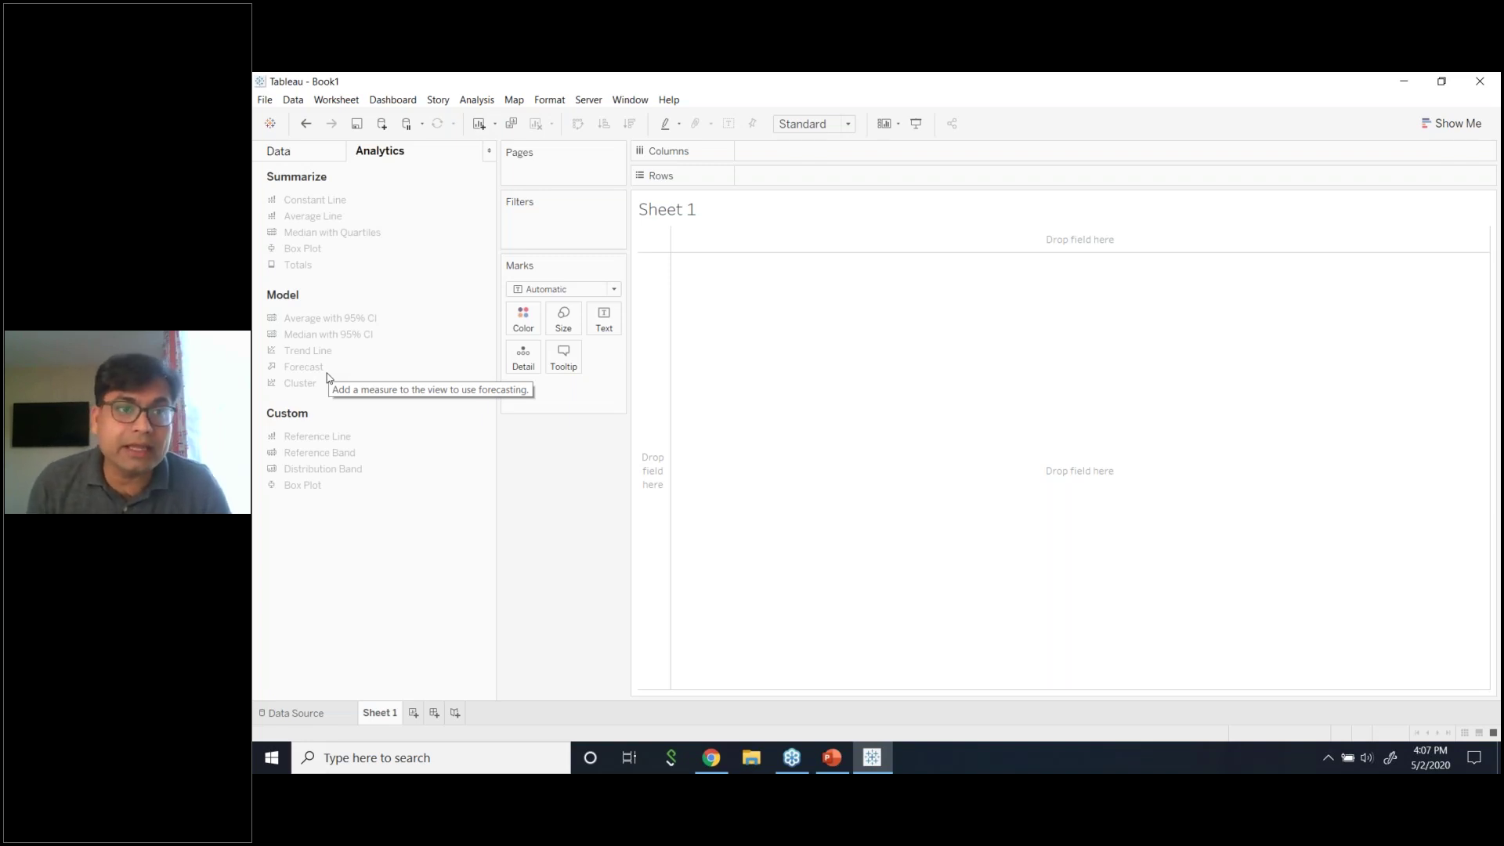
left_click(279, 151)
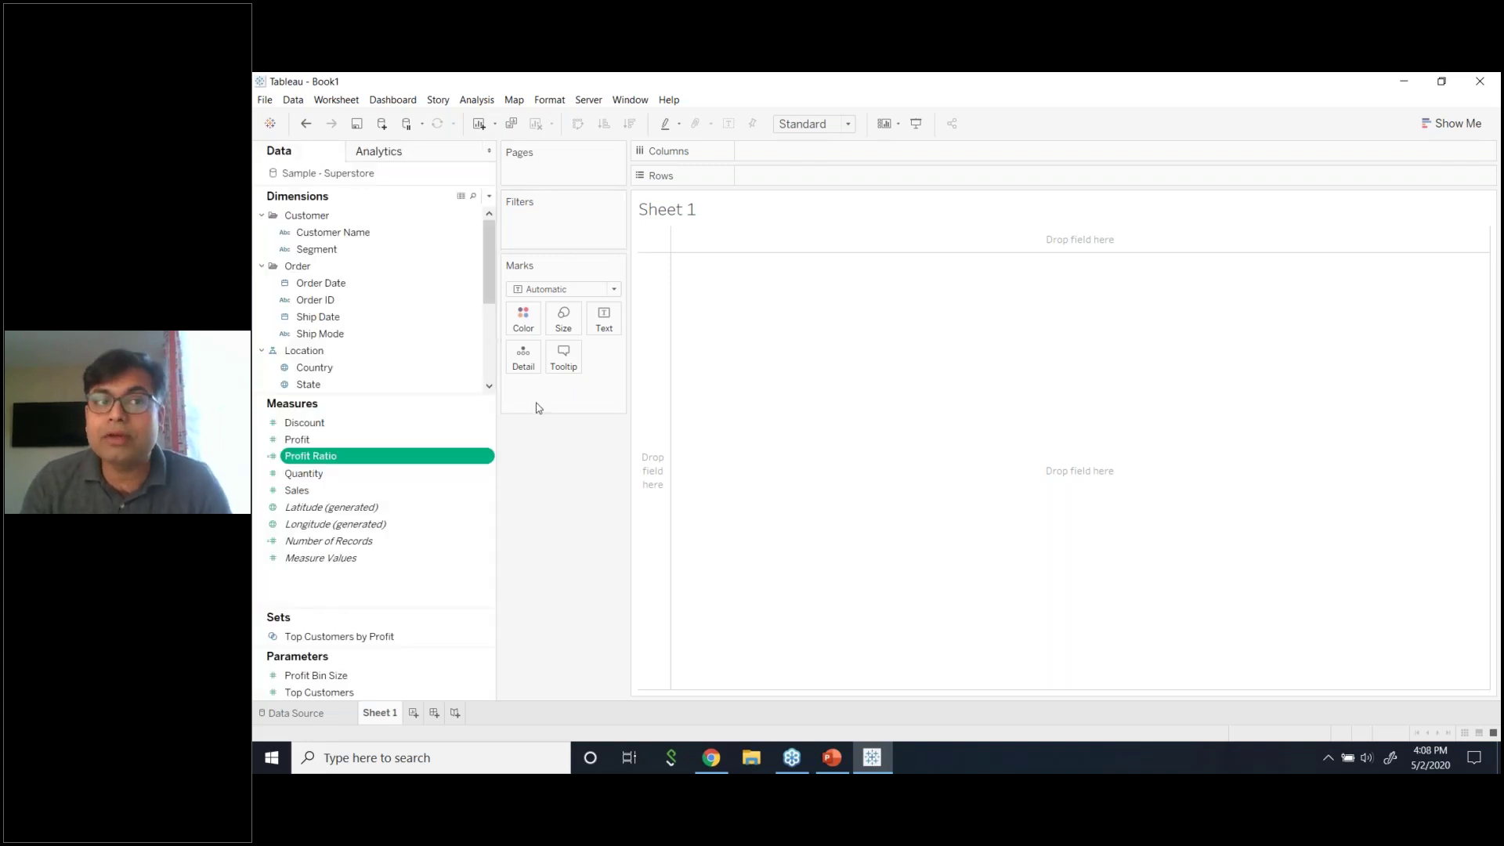
left_click(416, 157)
left_click(311, 154)
left_click(404, 150)
left_click(313, 157)
left_click(428, 149)
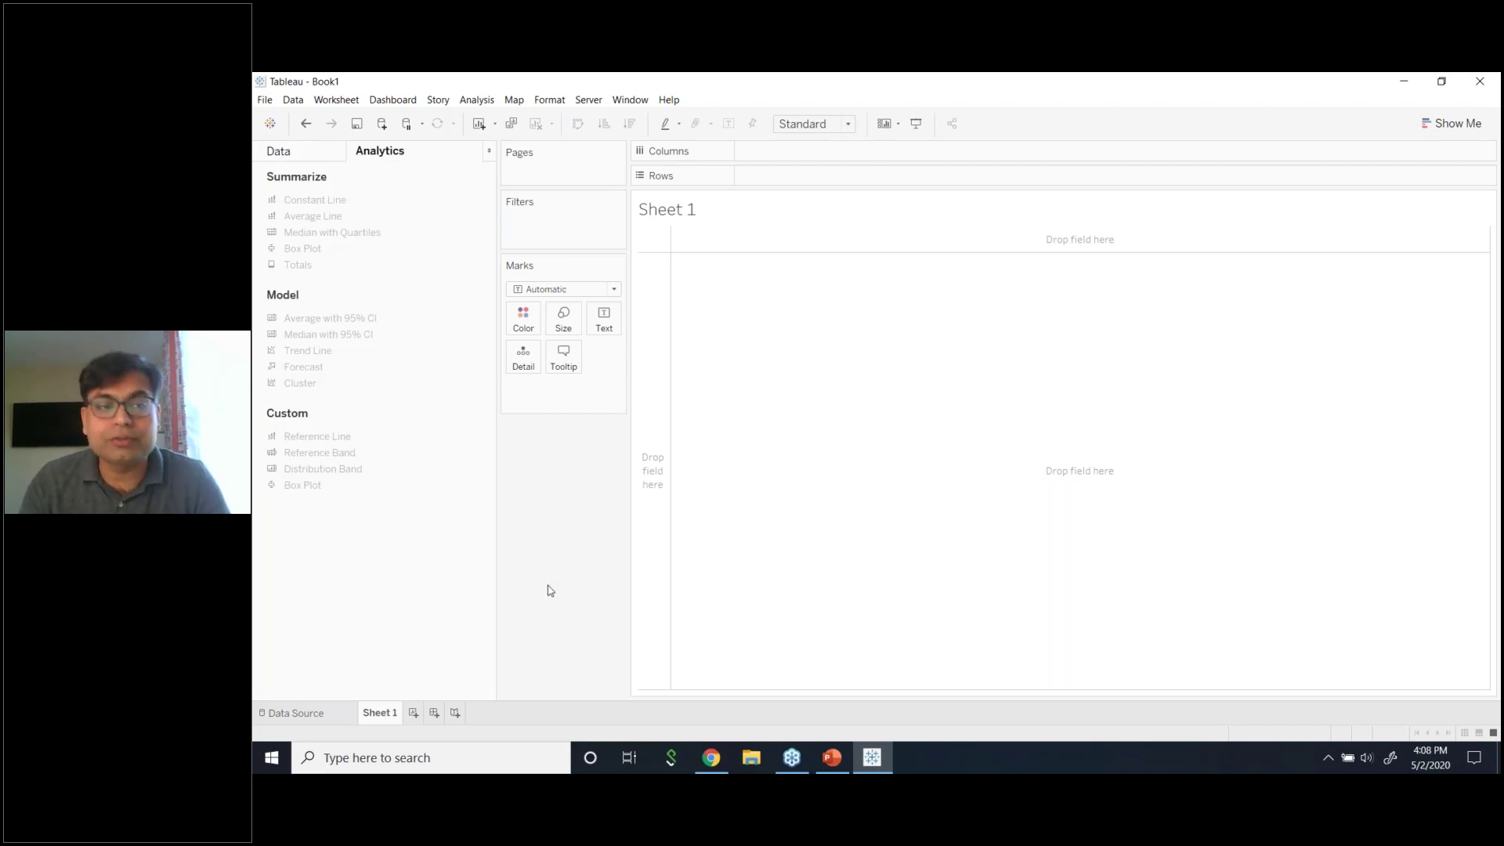
left_click(312, 156)
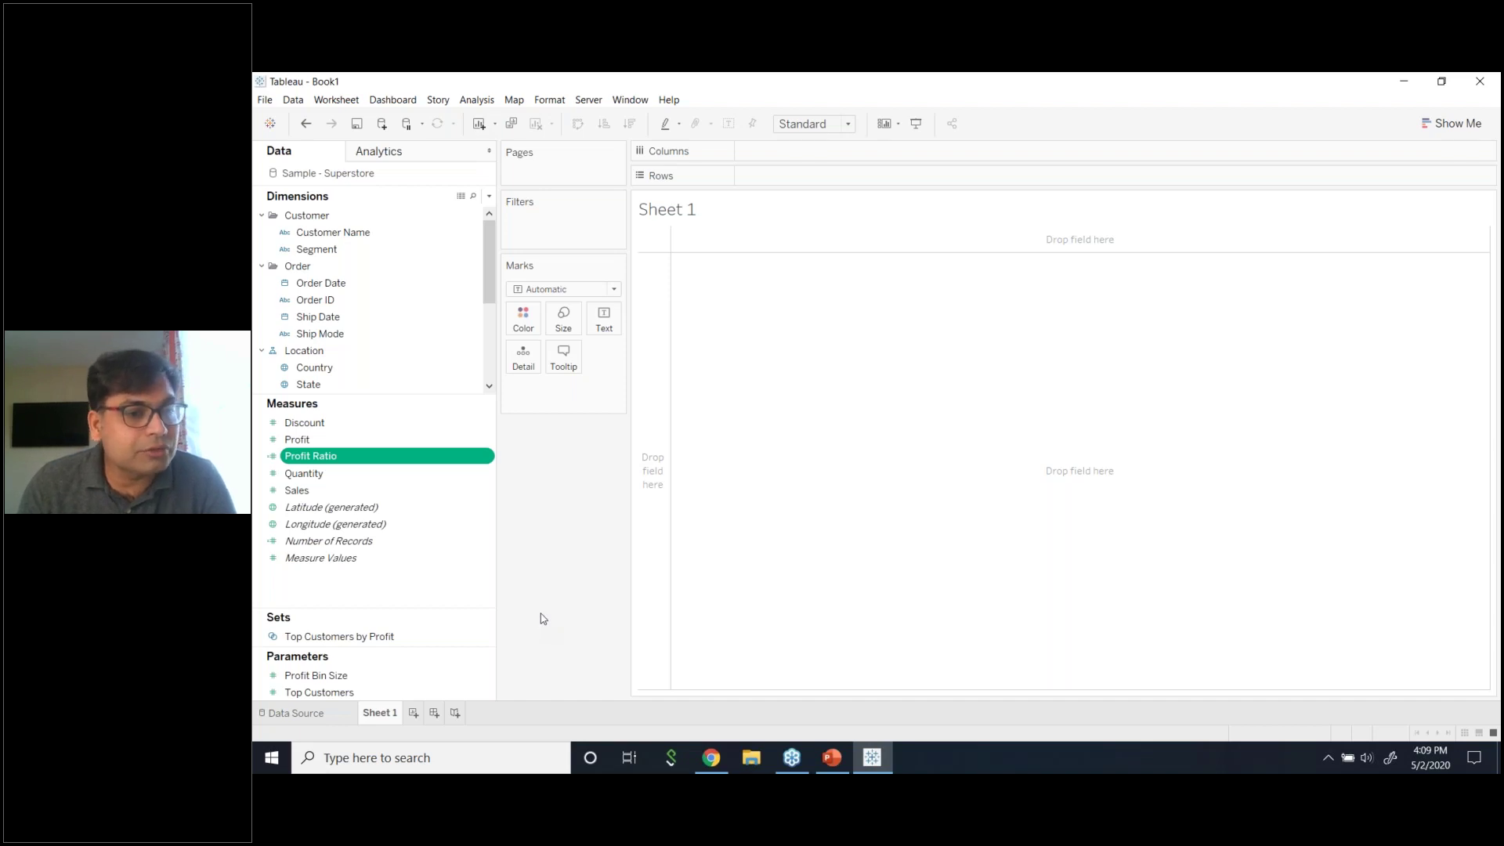
- Search fields for 'Pro', put Product Name on Rows, and widen its column
mouse_move(457, 597)
left_mouse_down()
mouse_move(443, 661)
mouse_move(447, 616)
left_mouse_up()
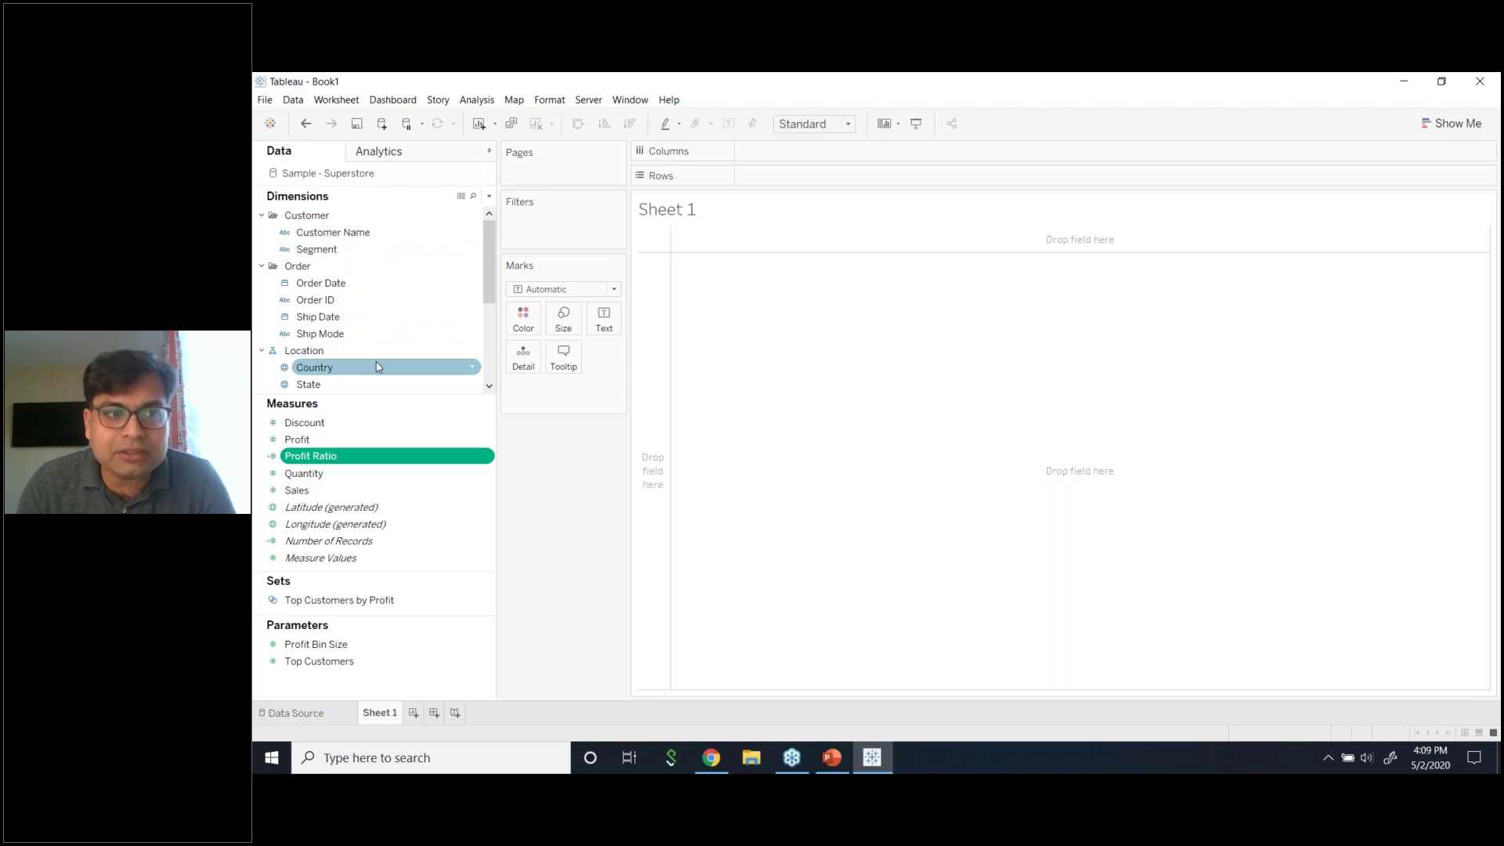
left_click(473, 196)
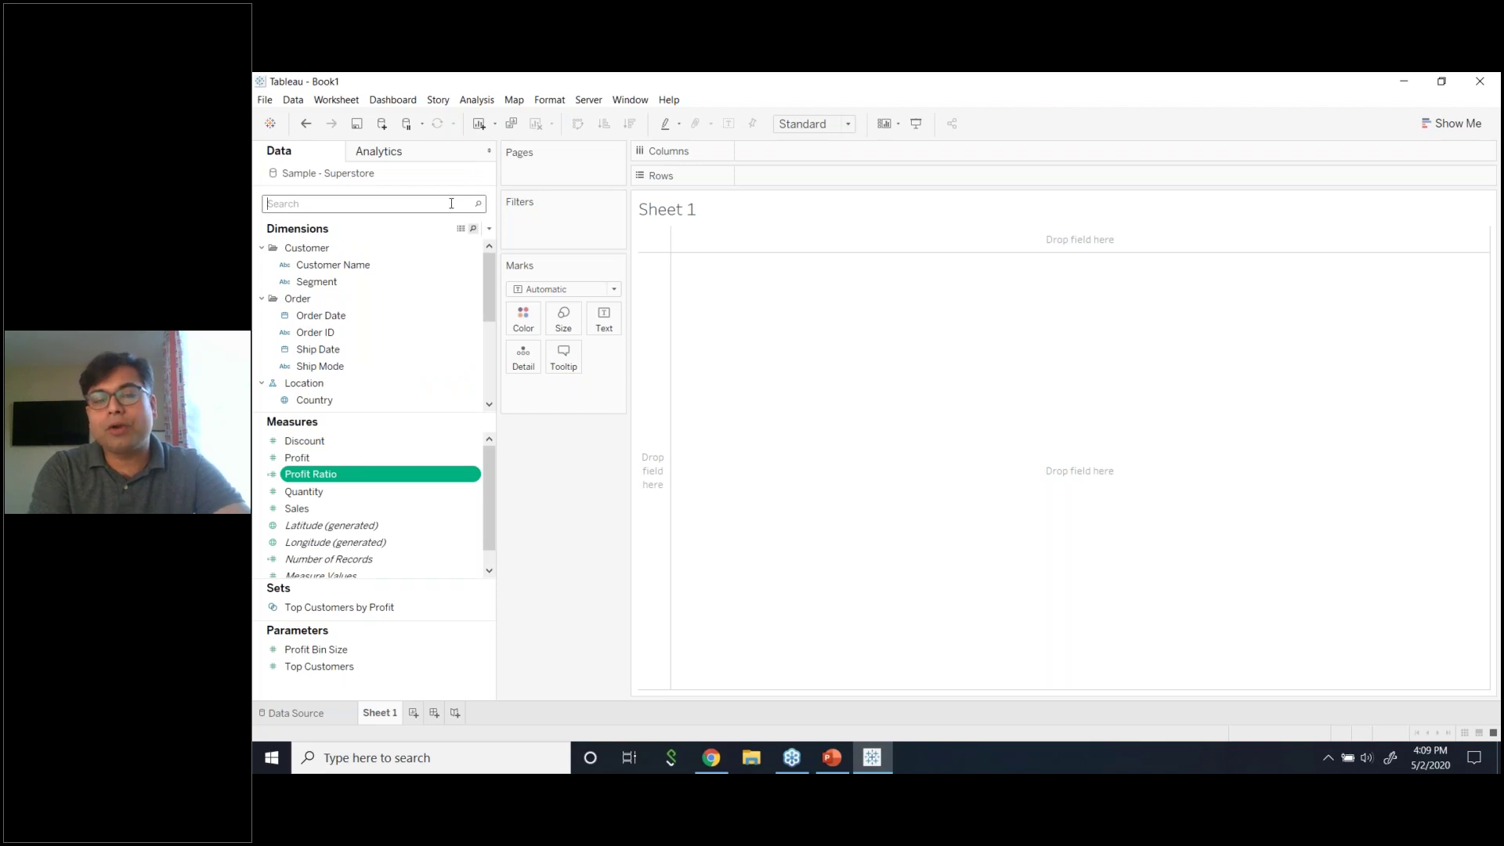
type("Pro")
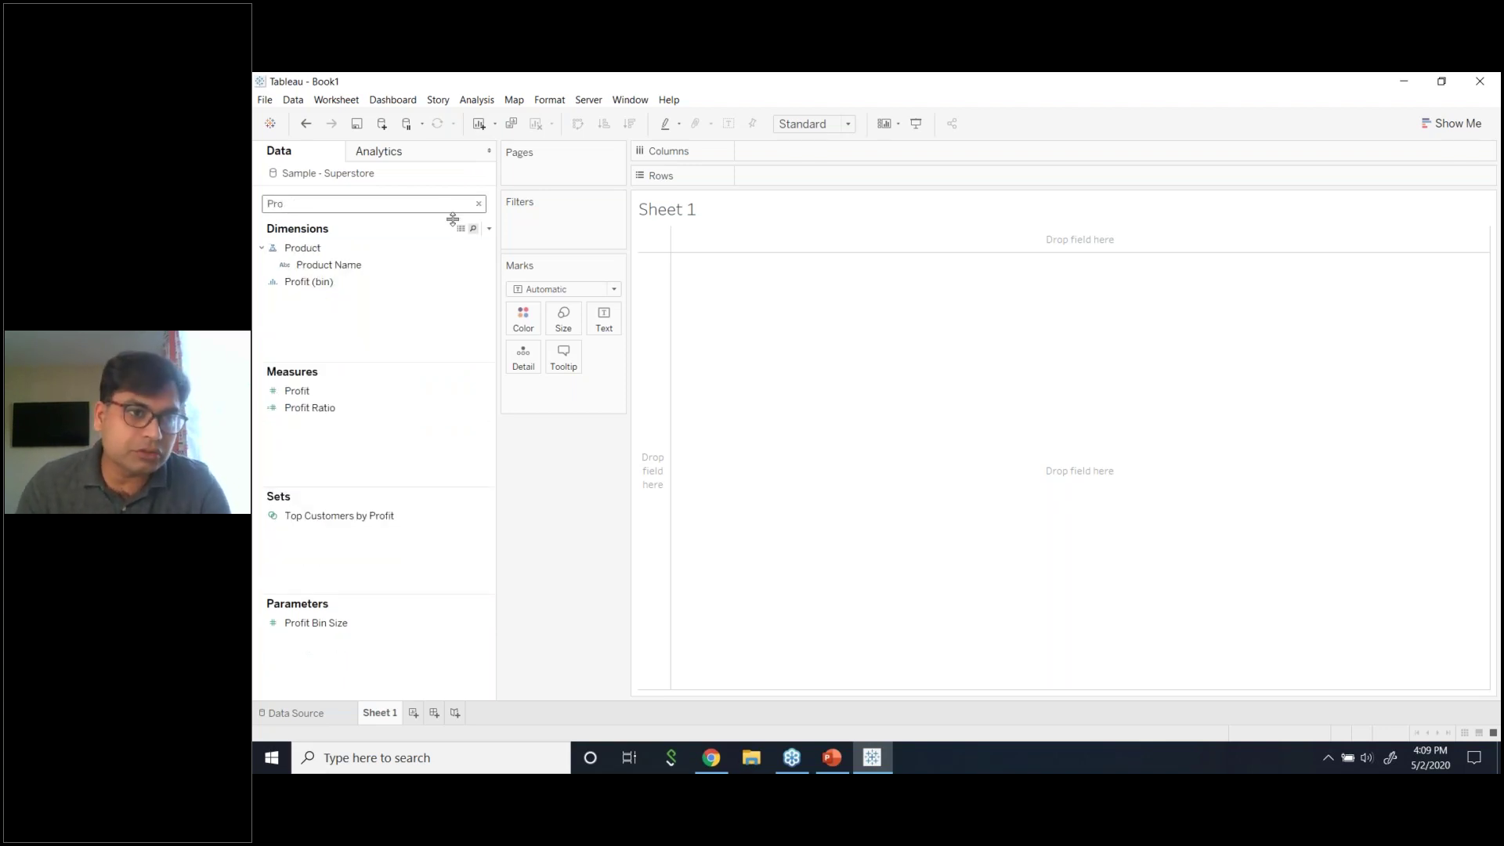
left_click(477, 205)
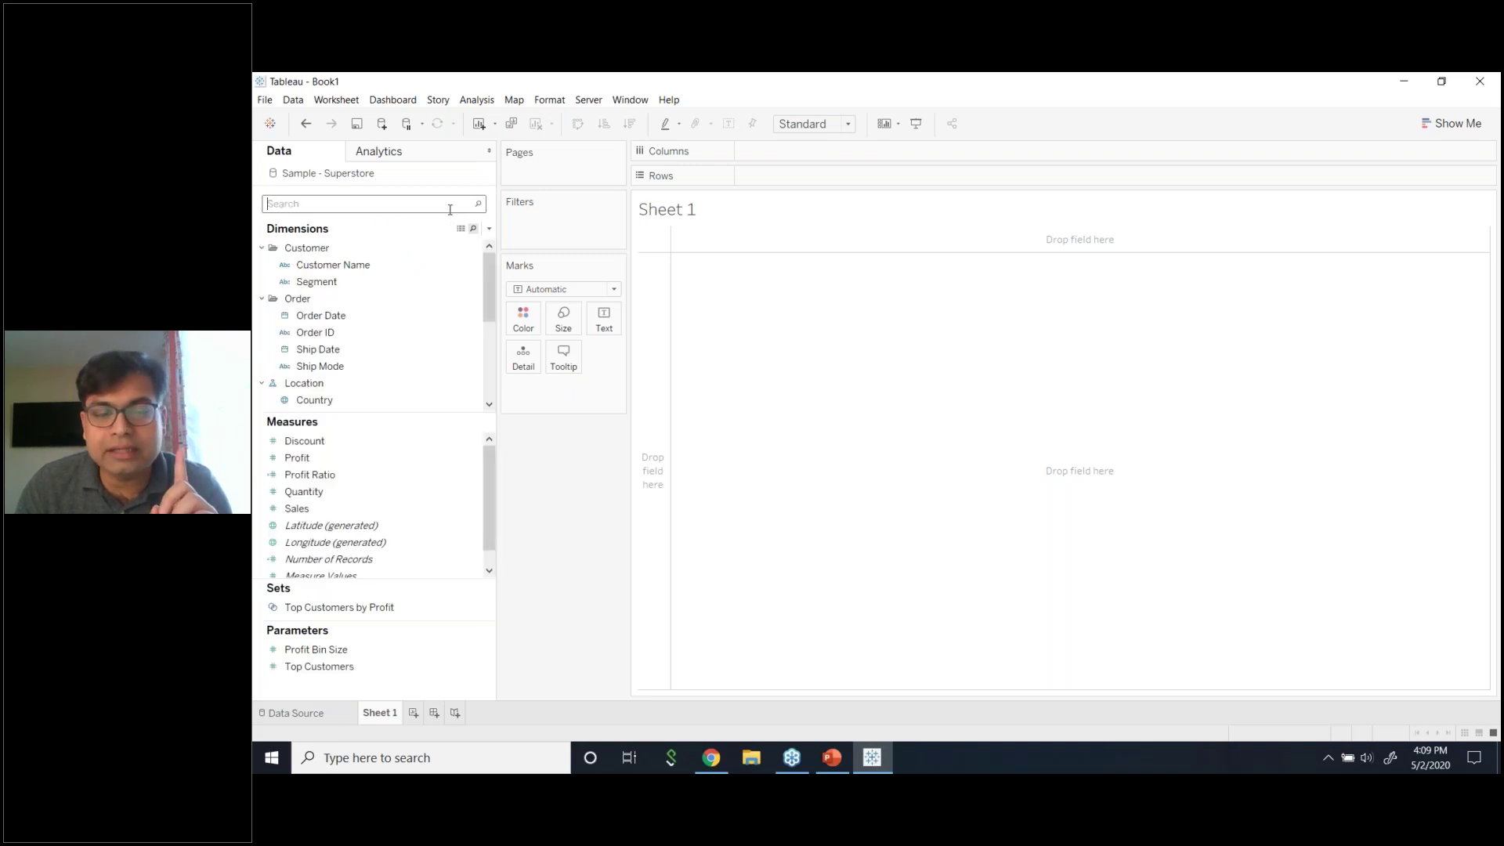
type("Pro")
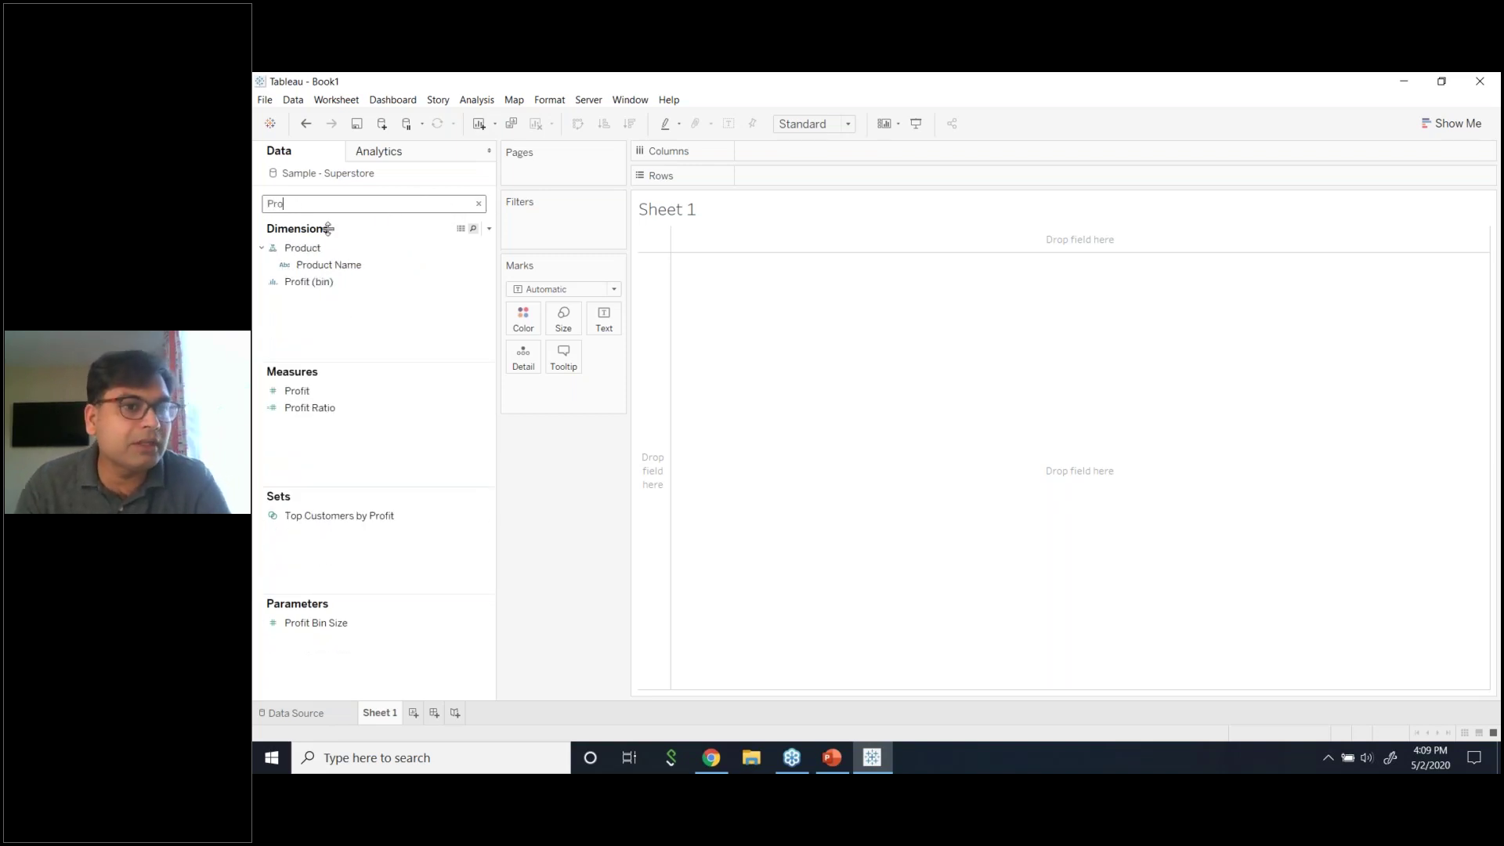
left_click_drag(329, 265, 793, 176)
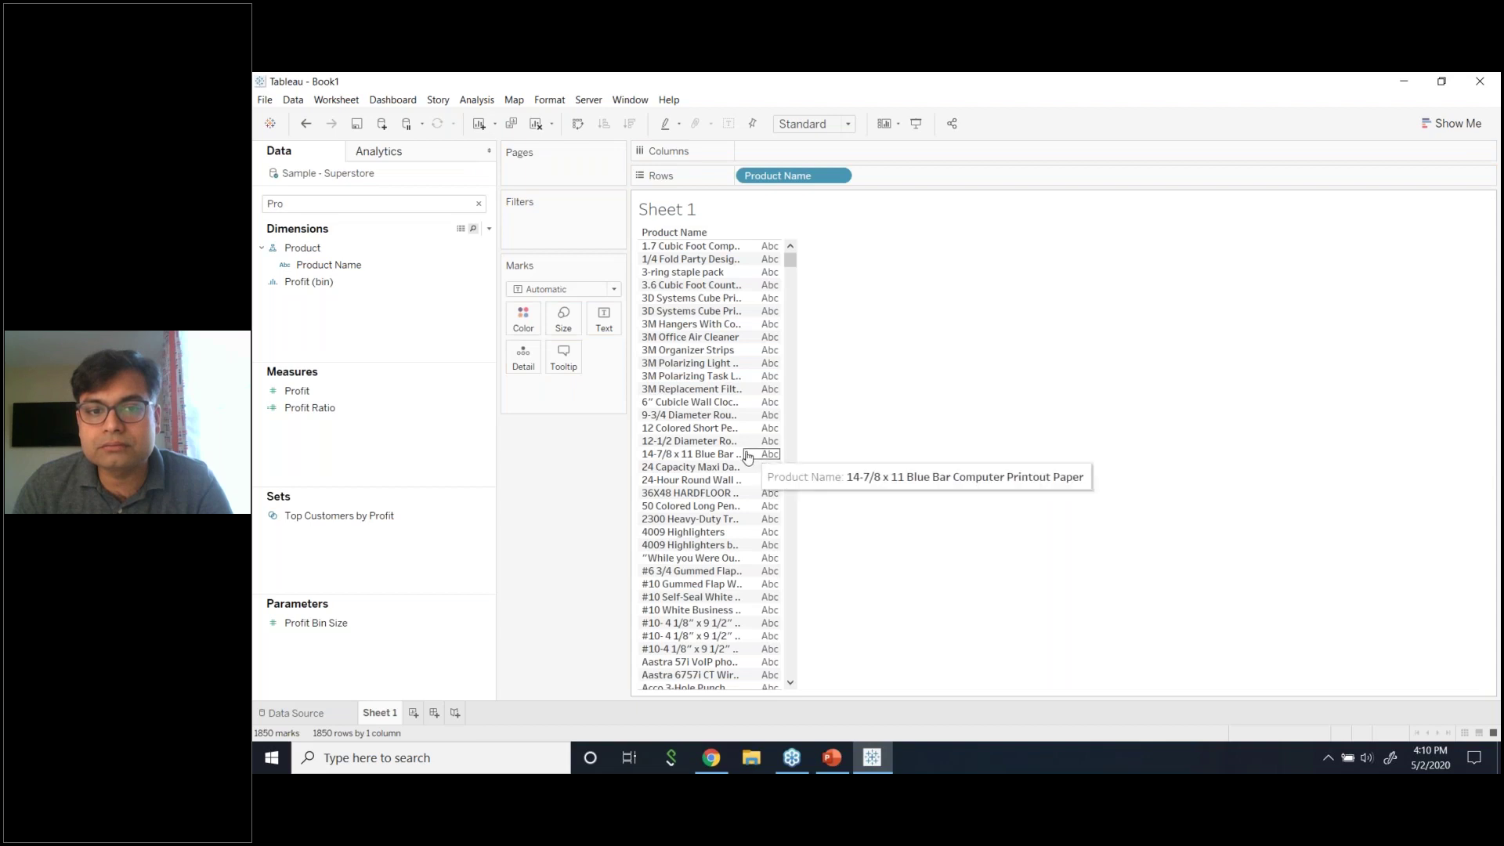
left_click_drag(858, 453, 1052, 456)
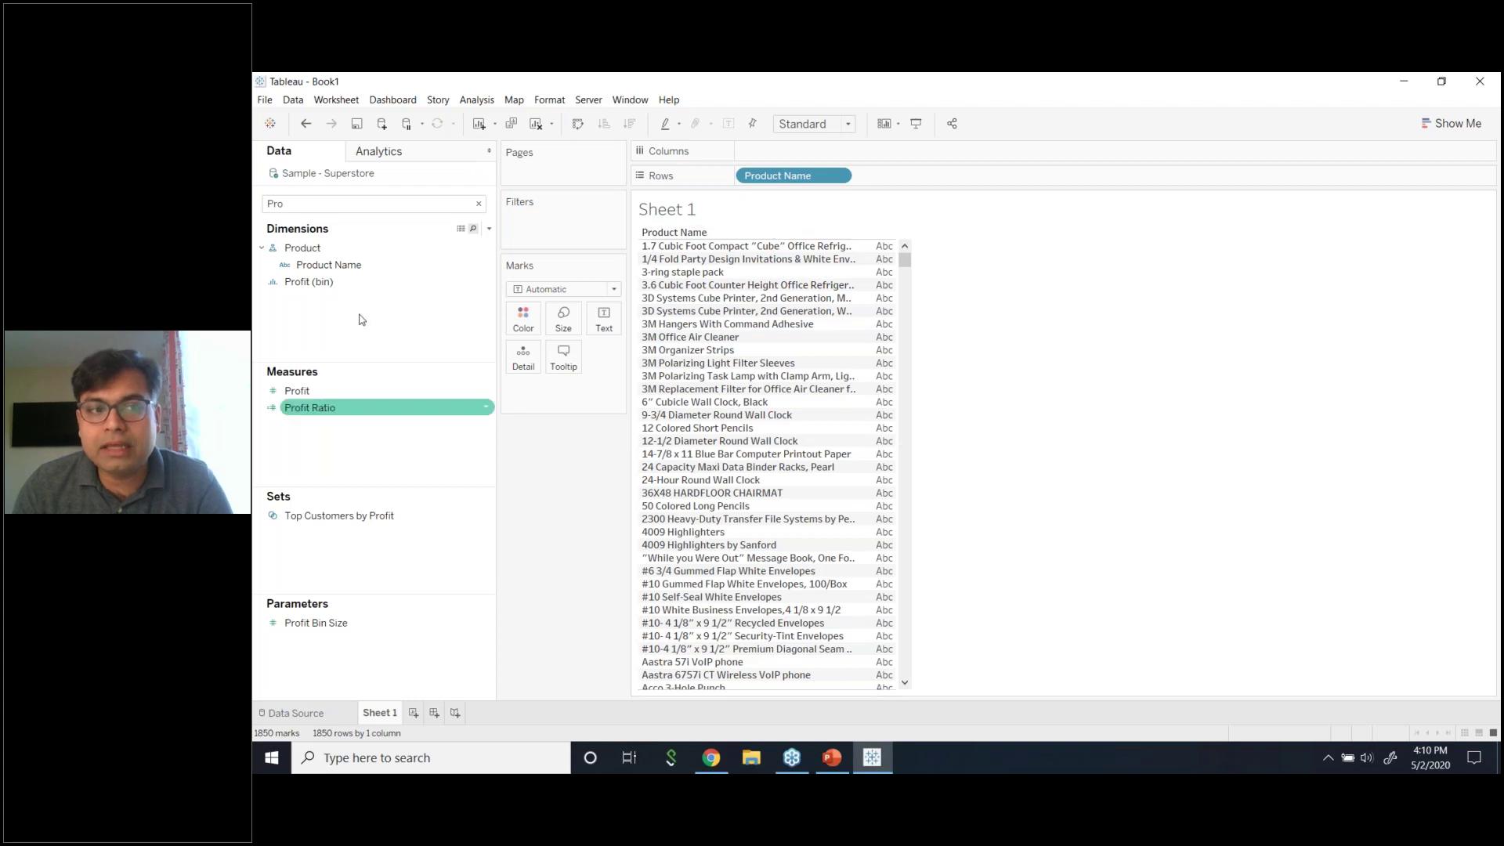
- Search 'Sal' and add Sales to Rows as SUM(Sales) bars, then clear the search
left_click(479, 203)
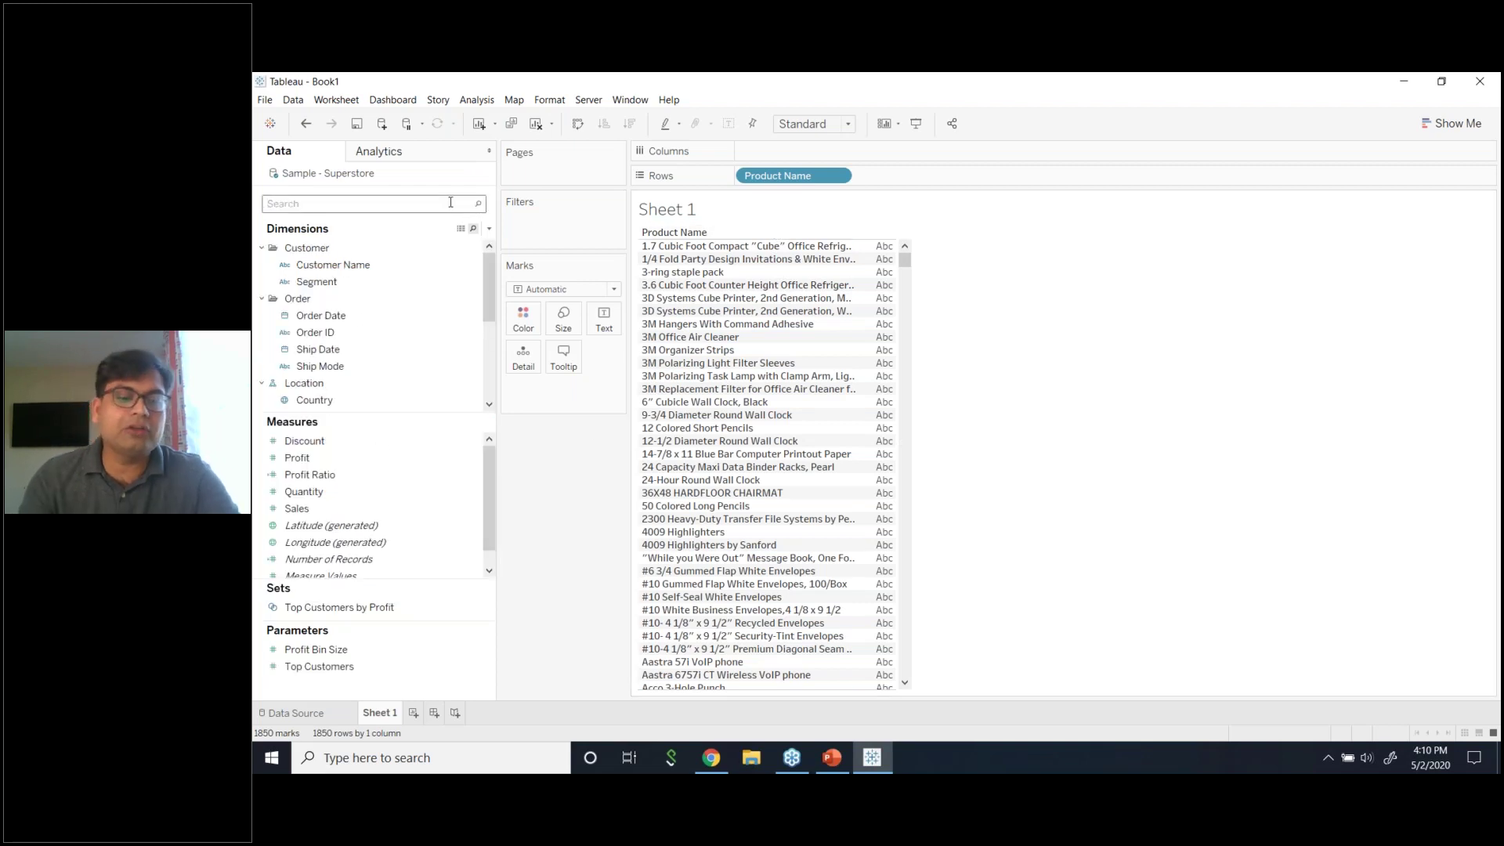
type("Sal")
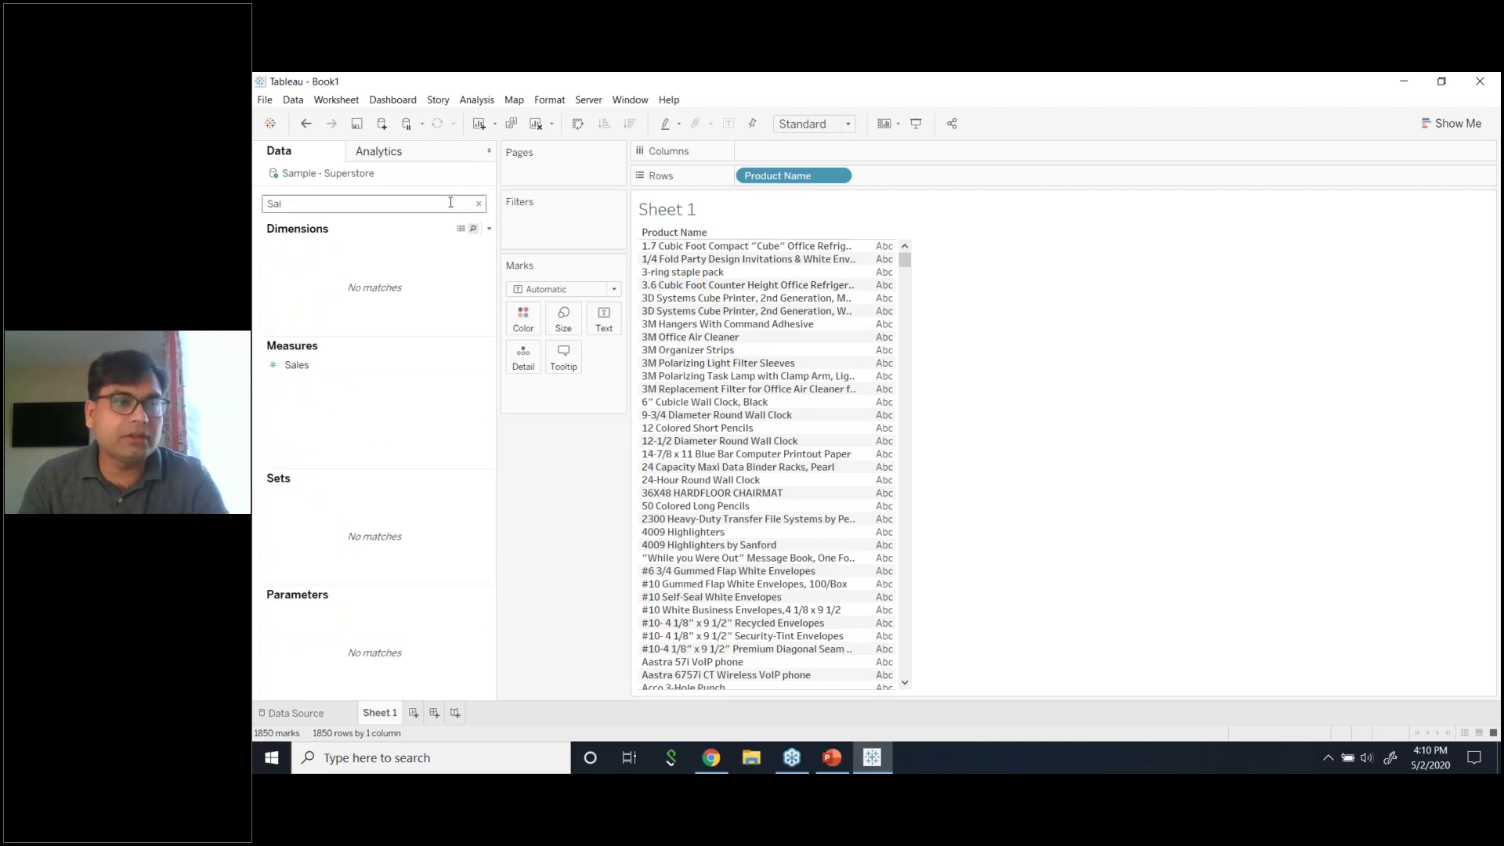
left_click_drag(395, 366, 1046, 574)
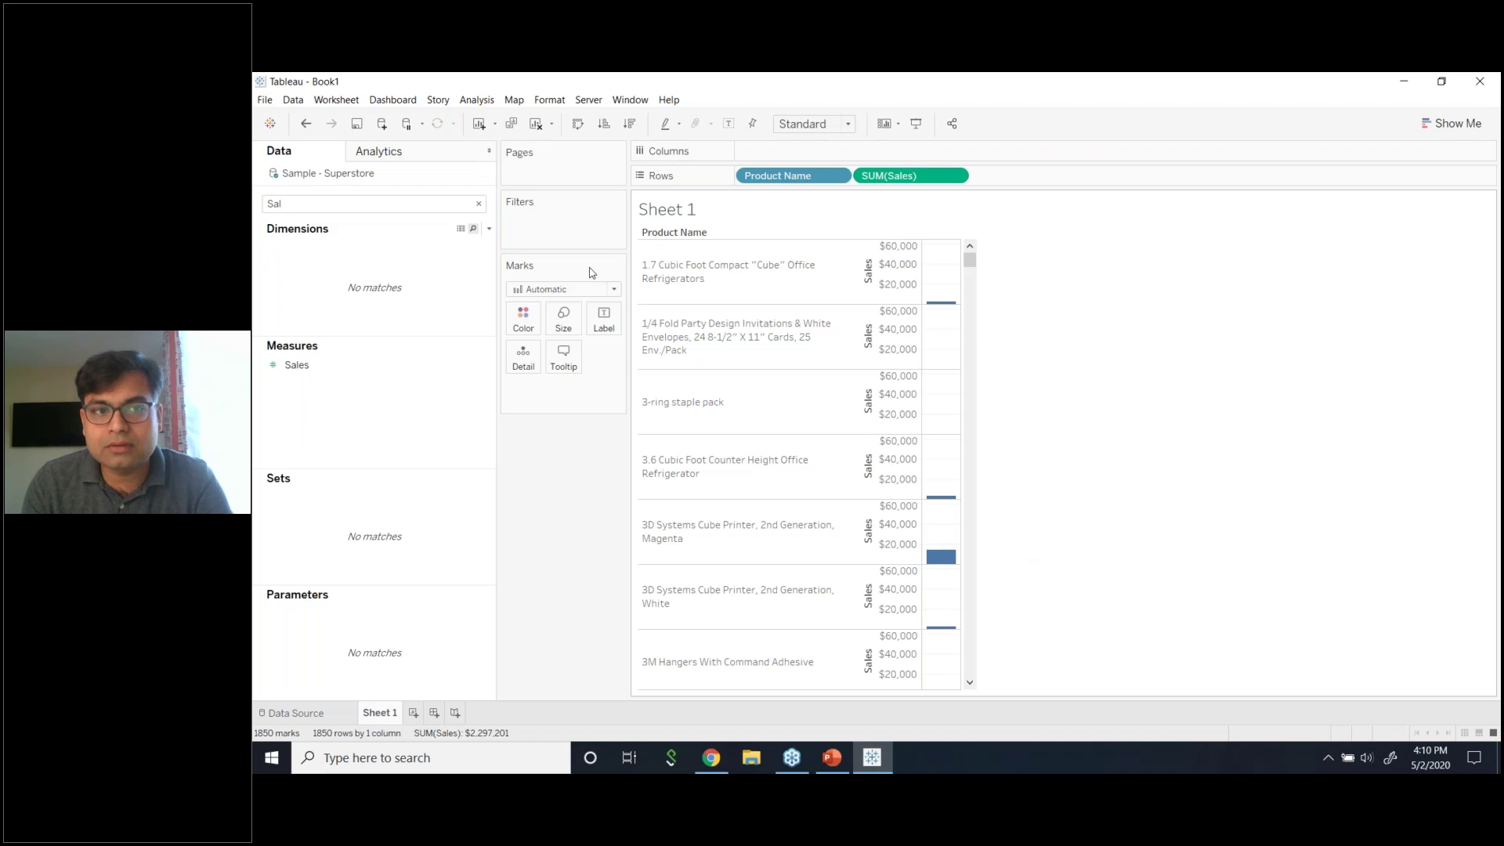
left_click(955, 176)
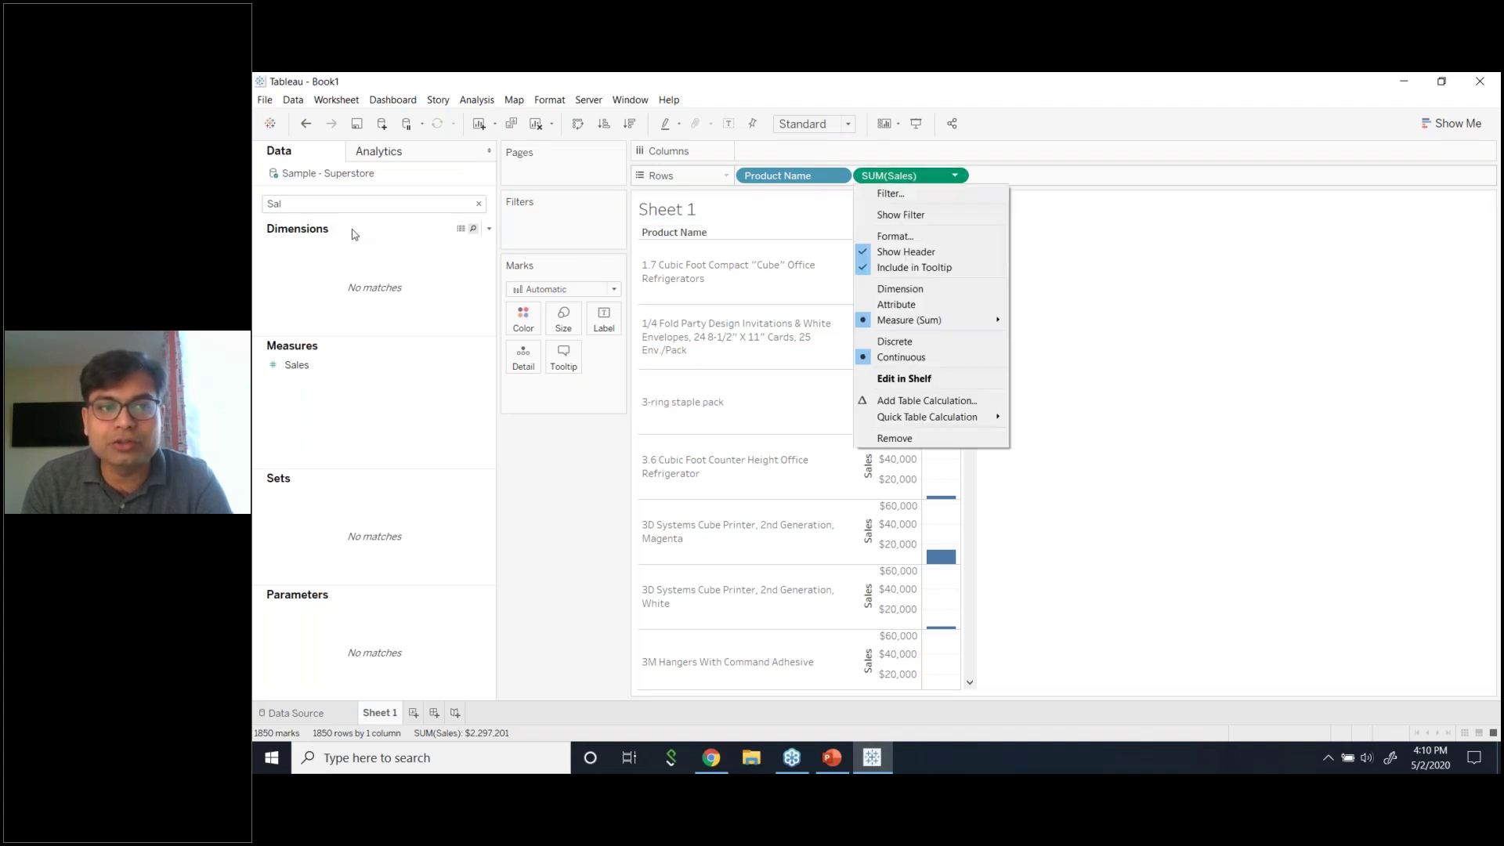
left_click(477, 204)
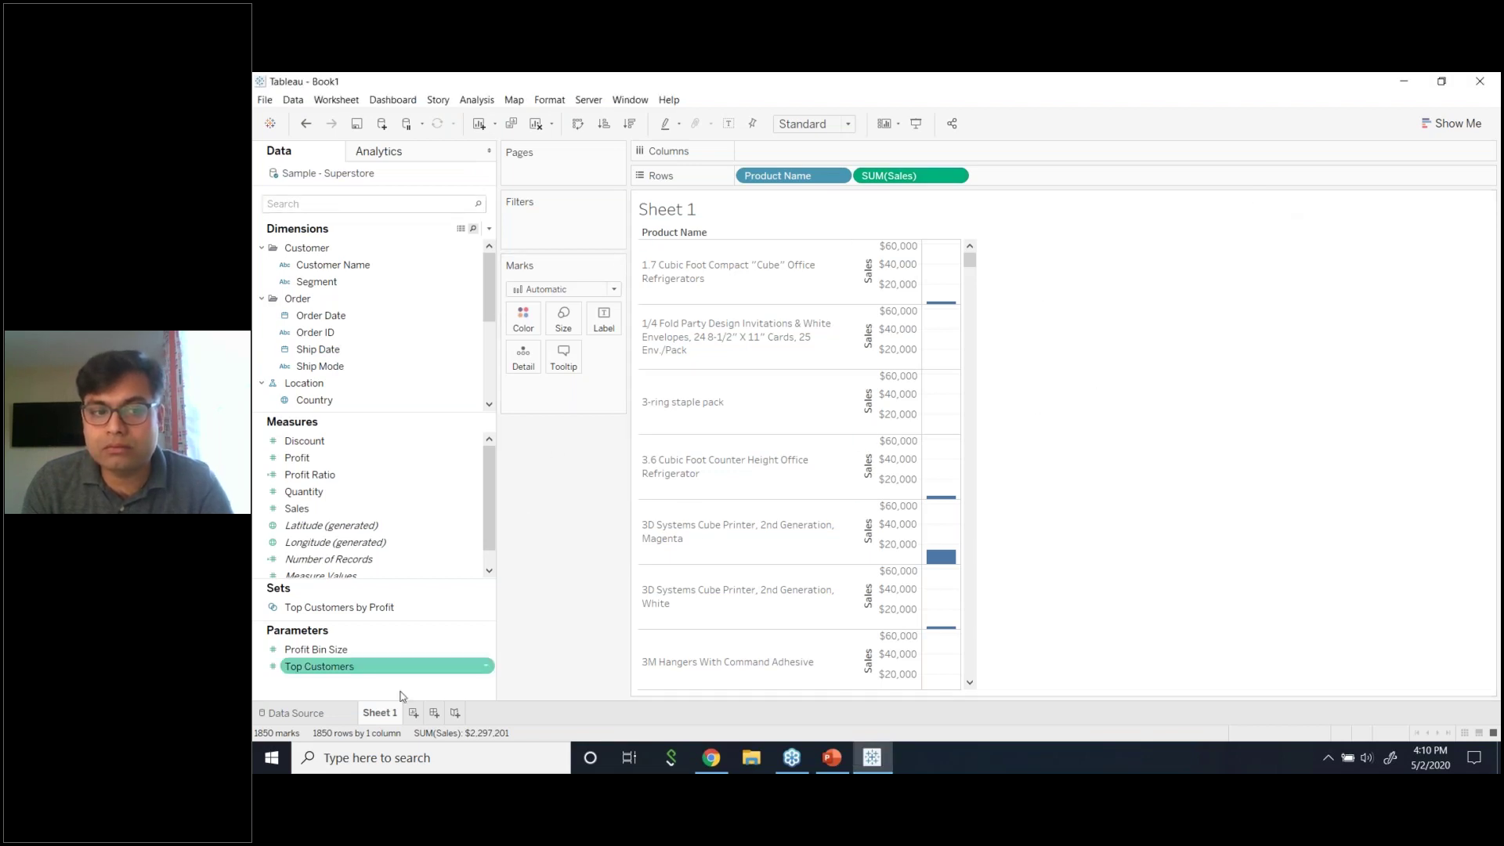
- Rename the Sheet 1 tab to 'Tableau Training 101', correcting the 'Trainig' typo
right_click(381, 716)
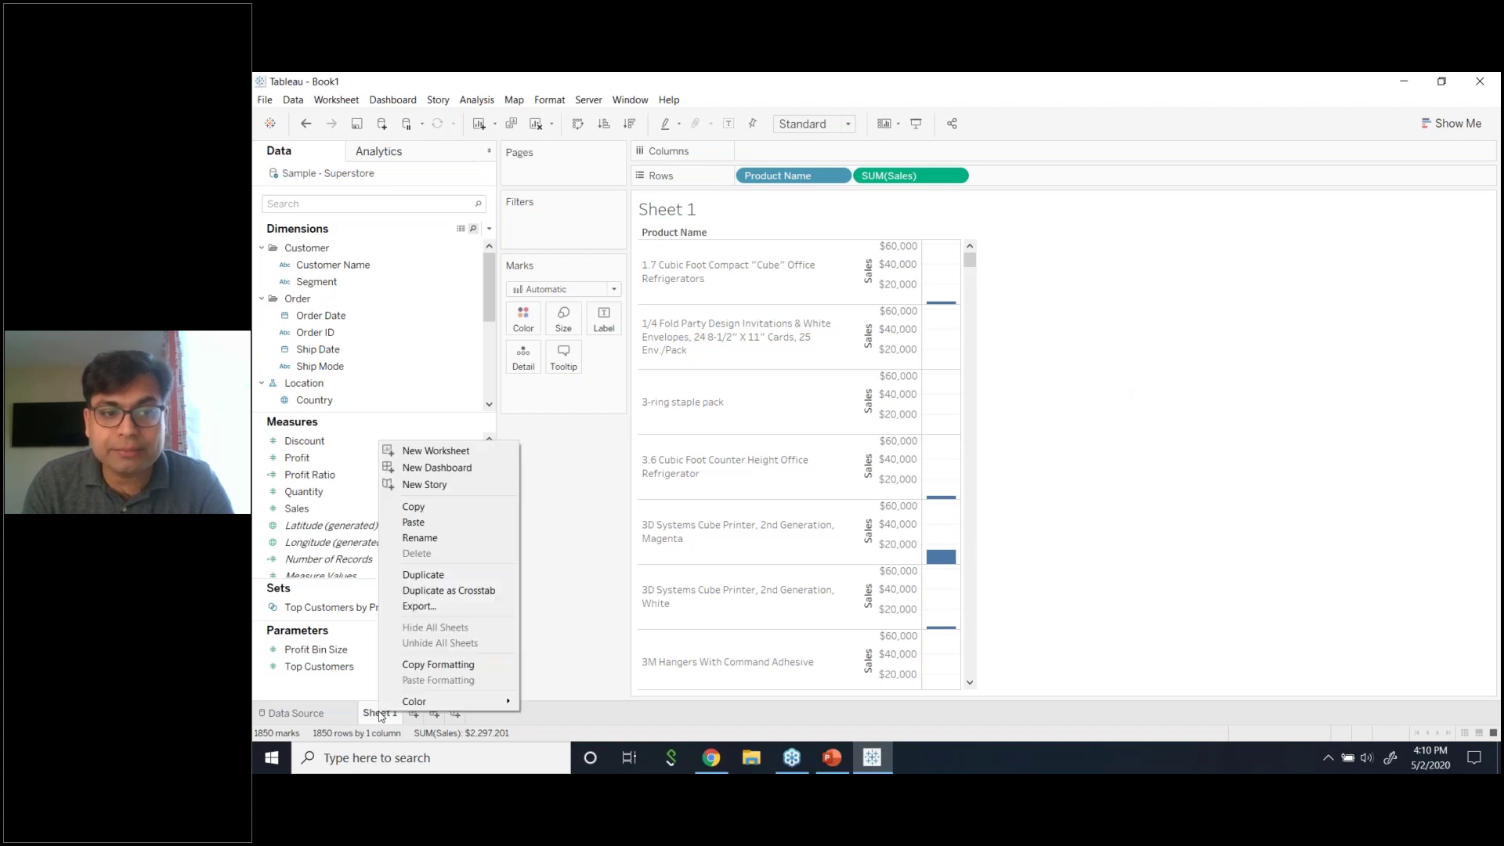
left_click(441, 546)
type("Tabl")
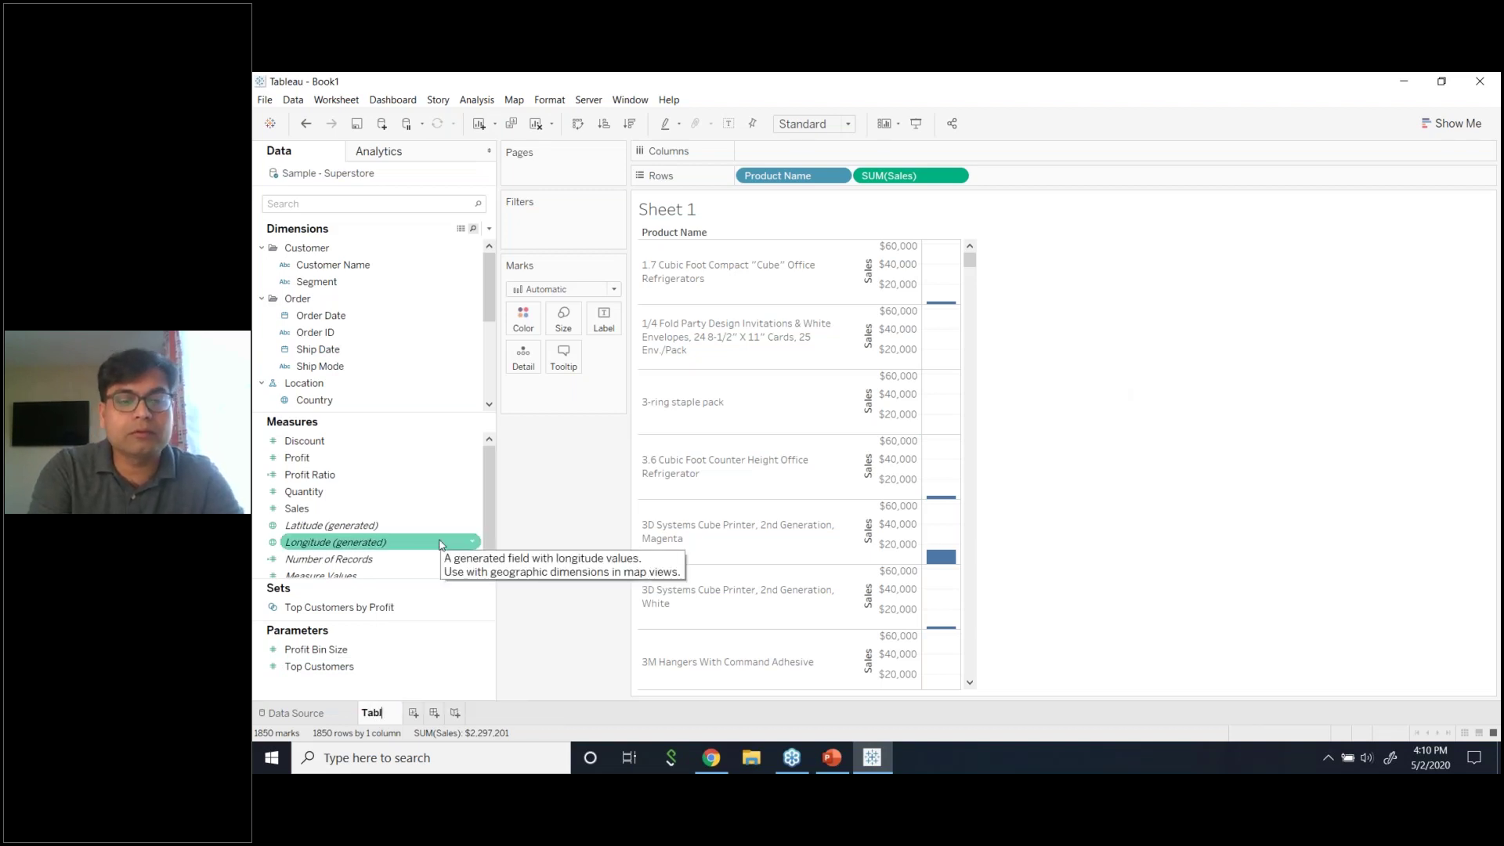
type("eau Trainig")
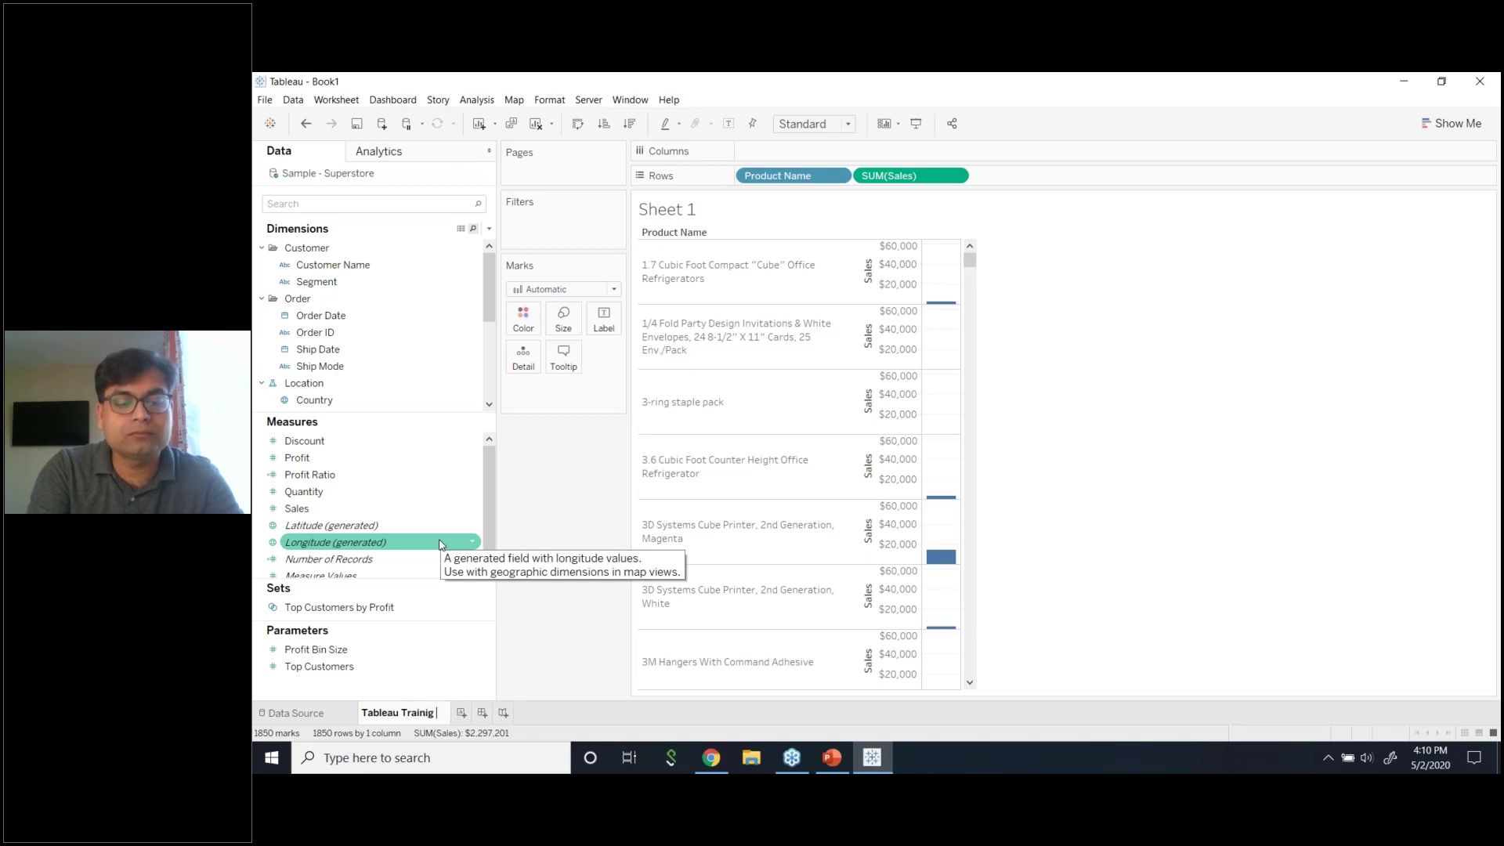
type(" 101")
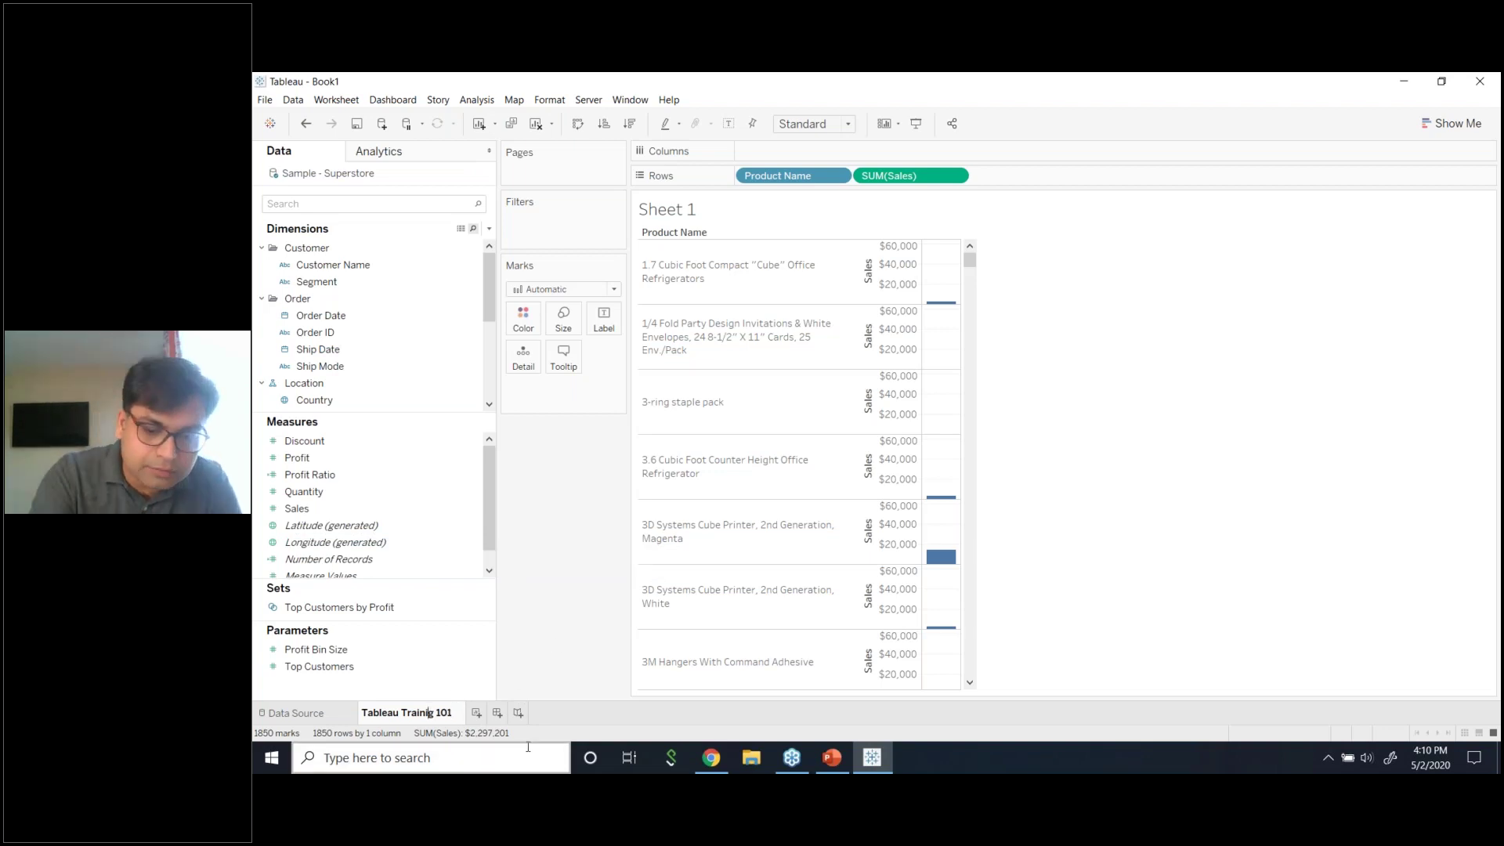
key("Left")
key("Left")
key("Left")
key("Left")
key("Left")
type("n")
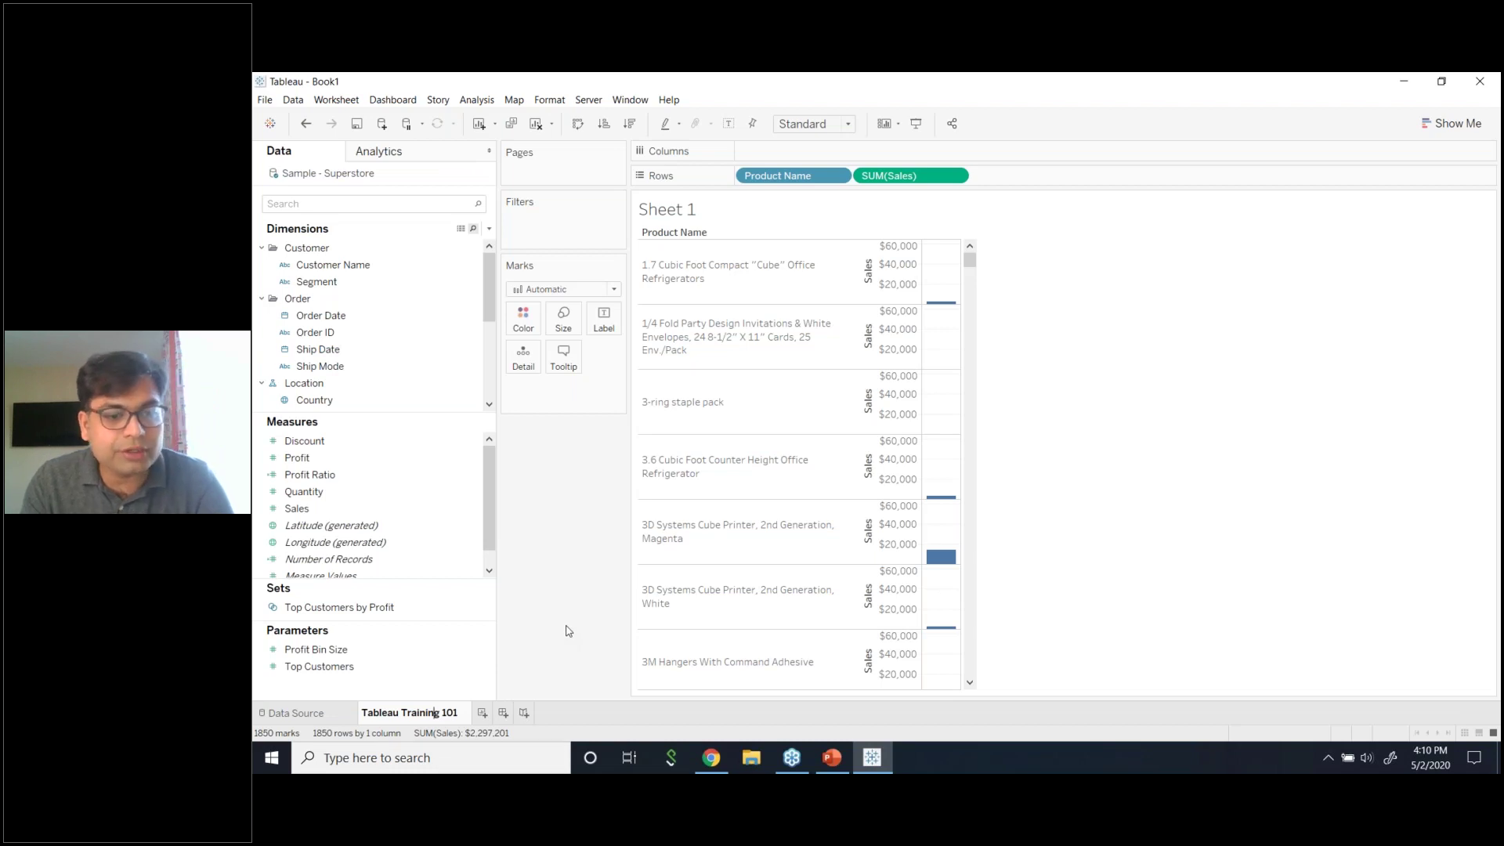
key("Return")
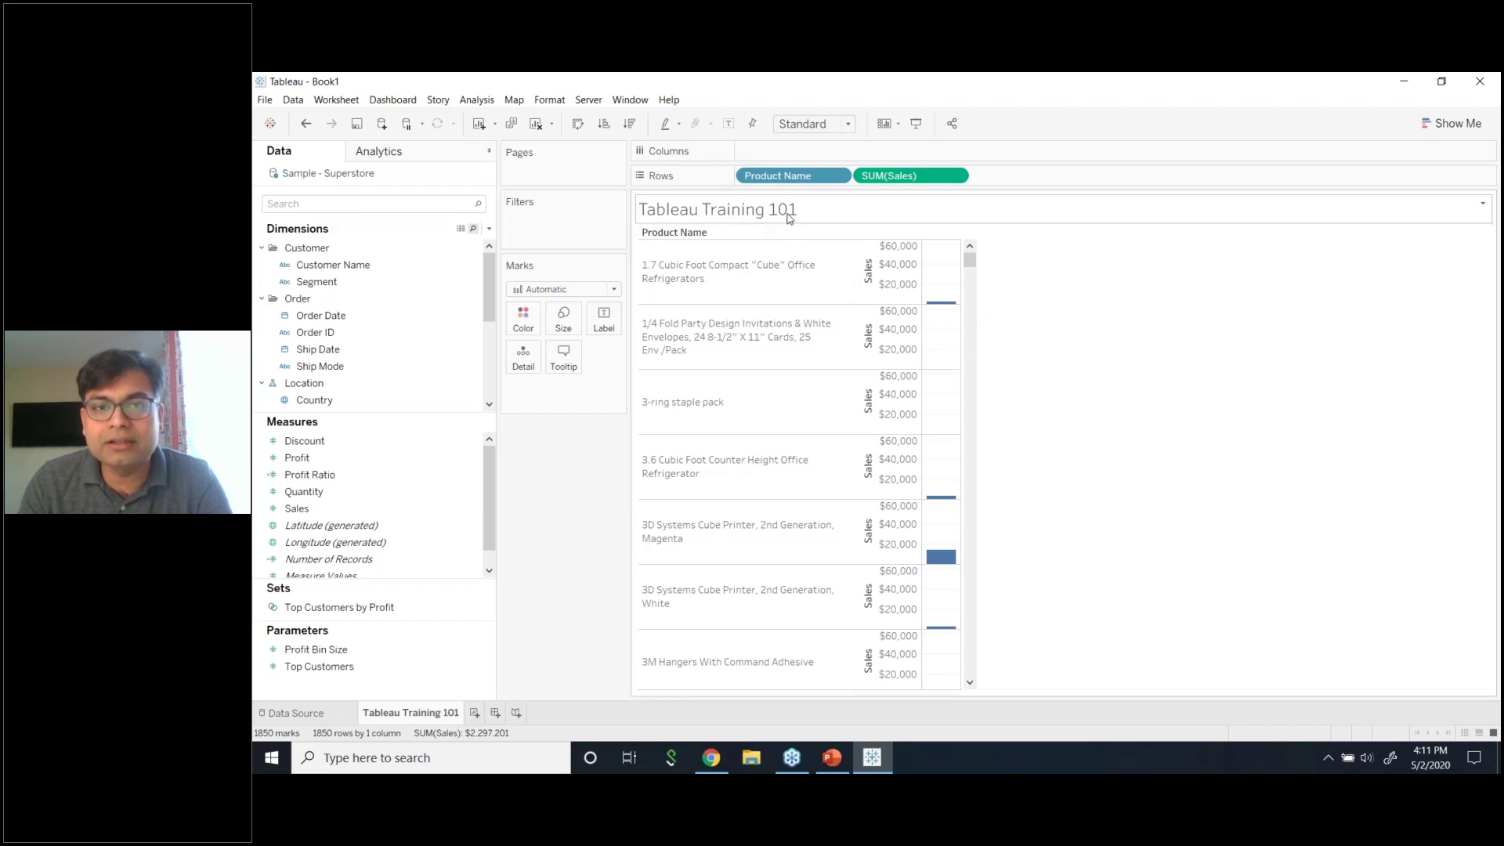
- Center-align the 'Tableau Training 101' sheet title and apply it
double_click(920, 216)
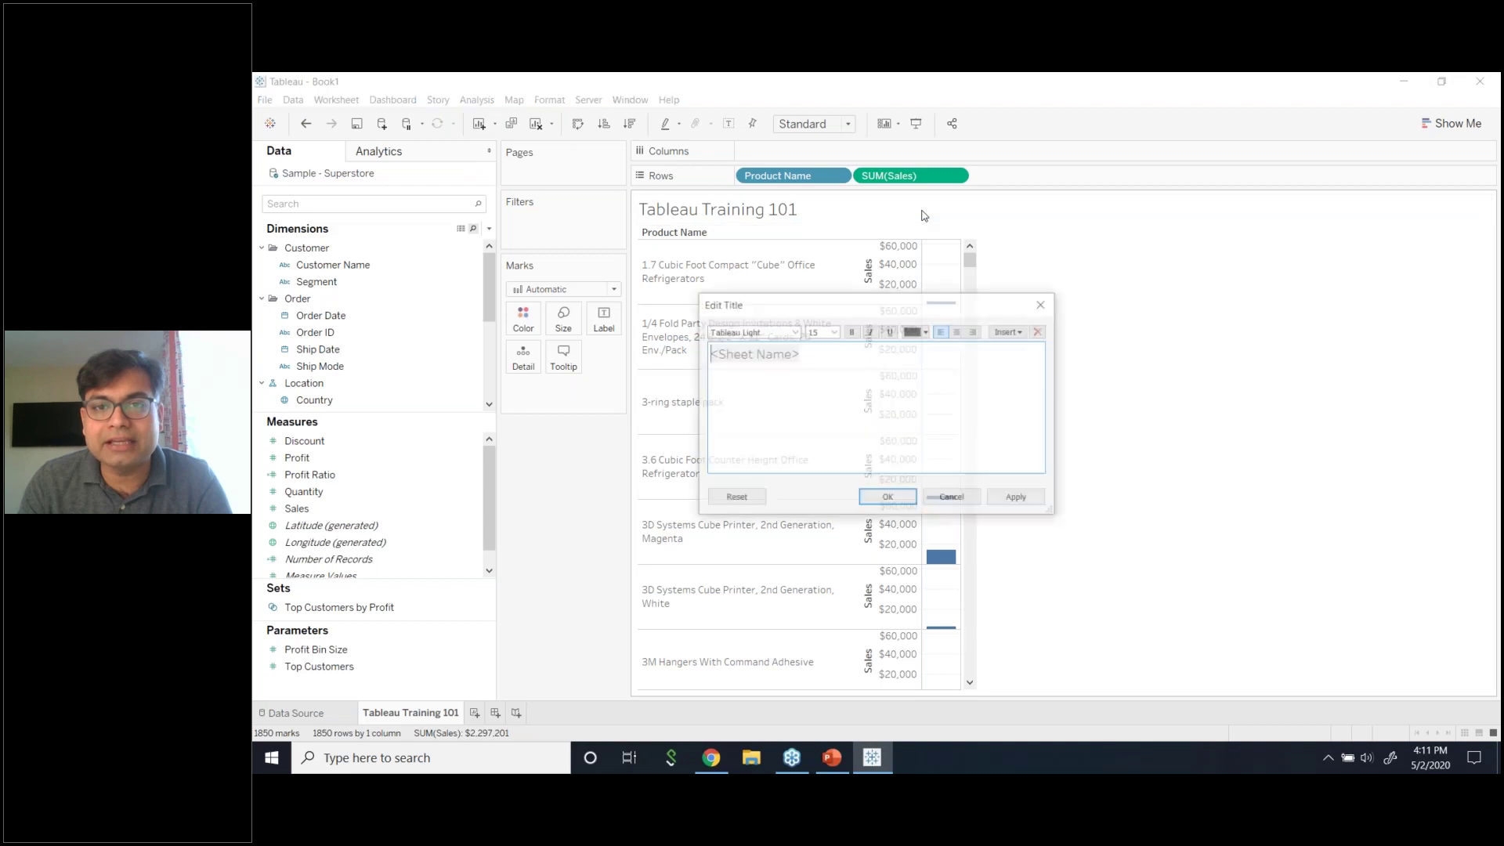
key("ctrl+a")
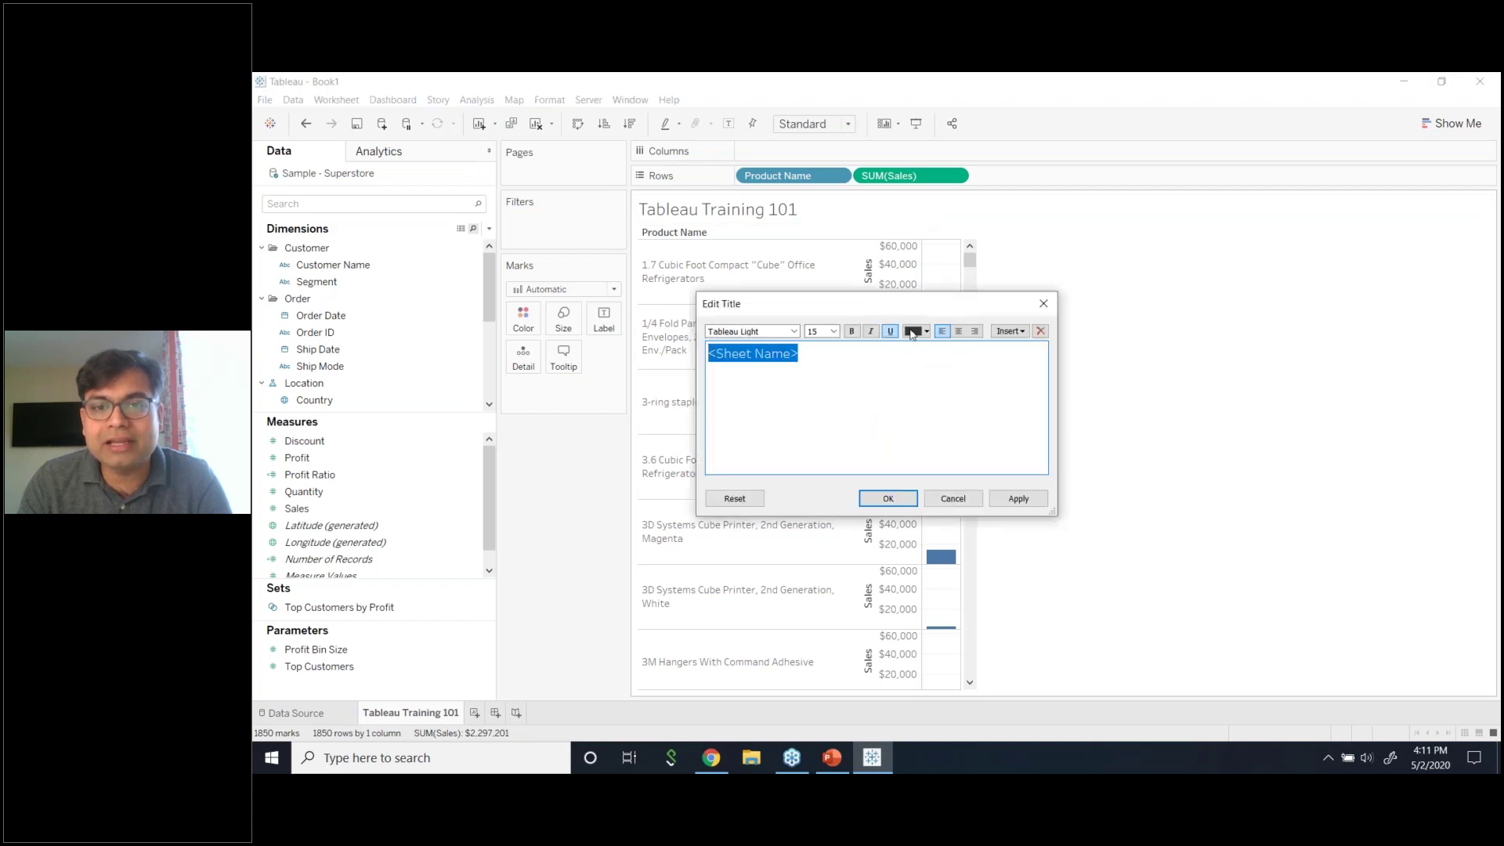
left_click(958, 331)
left_click(1018, 499)
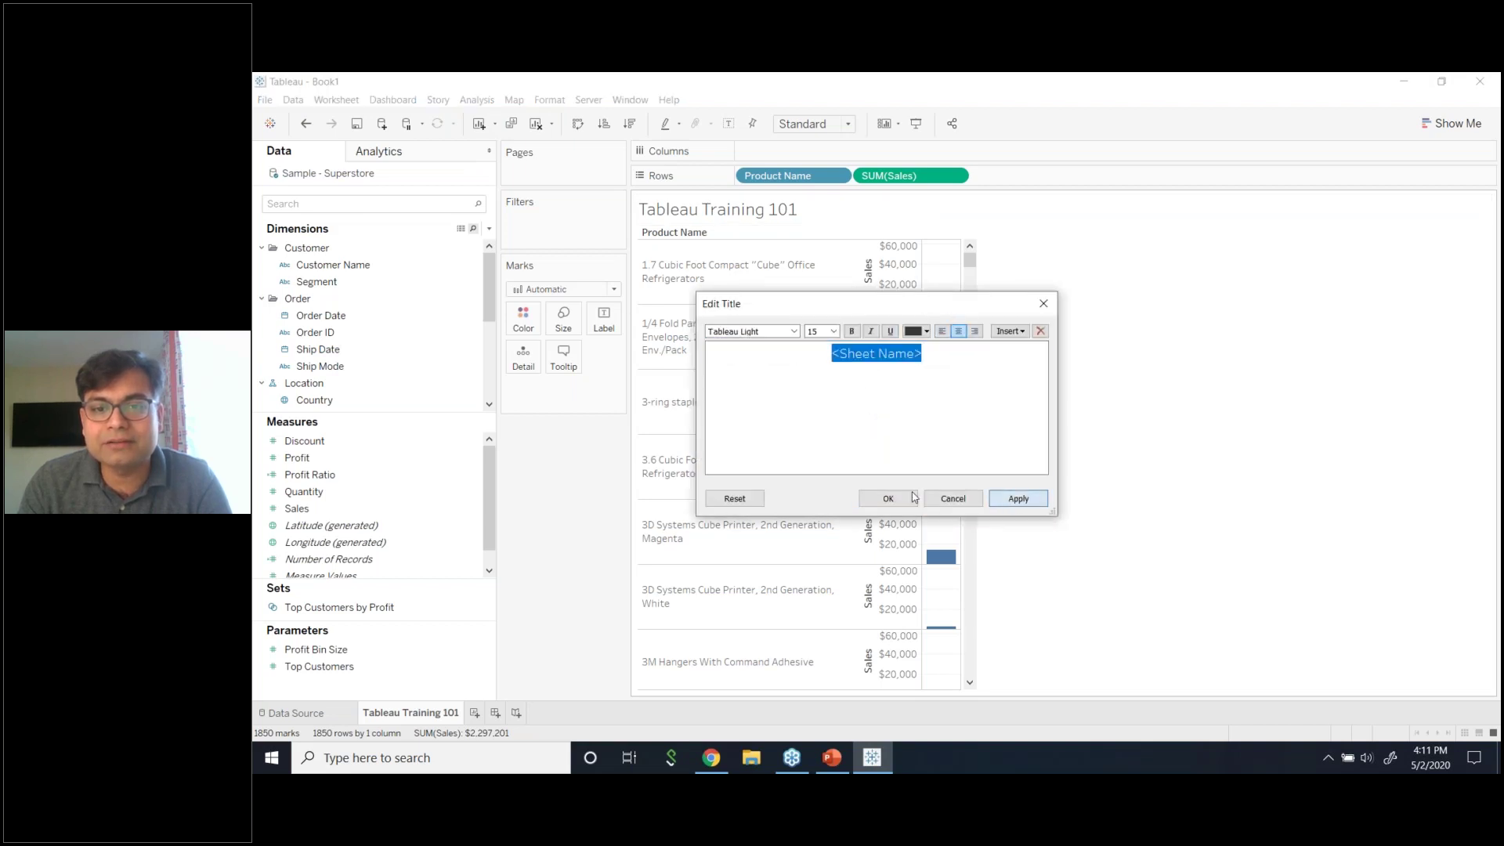
left_click(890, 499)
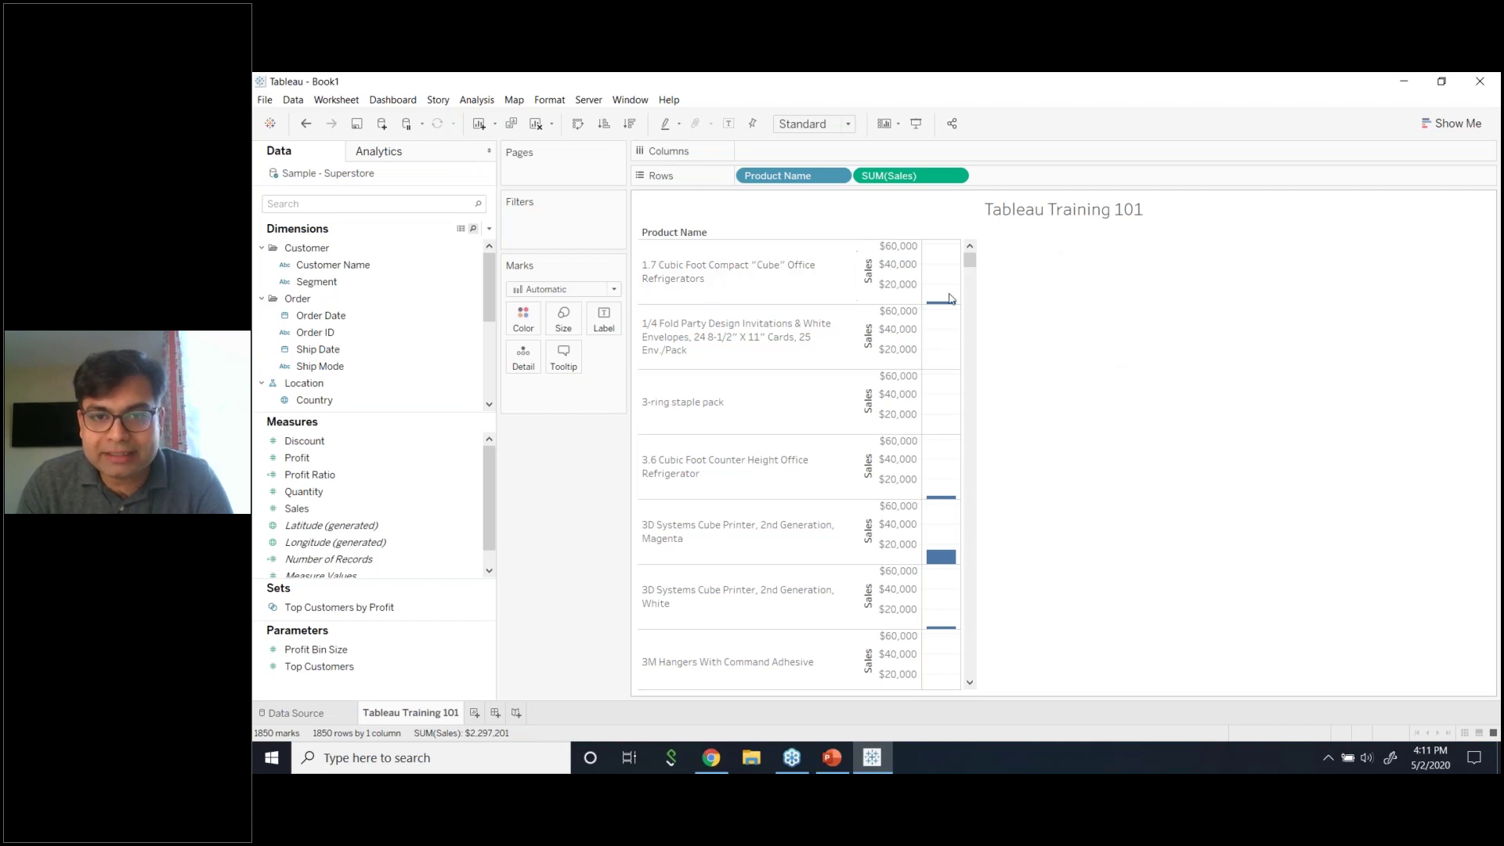
- Check the mark type list without changing it, then open the Show Me chart suggestions
left_click(615, 292)
left_click(615, 292)
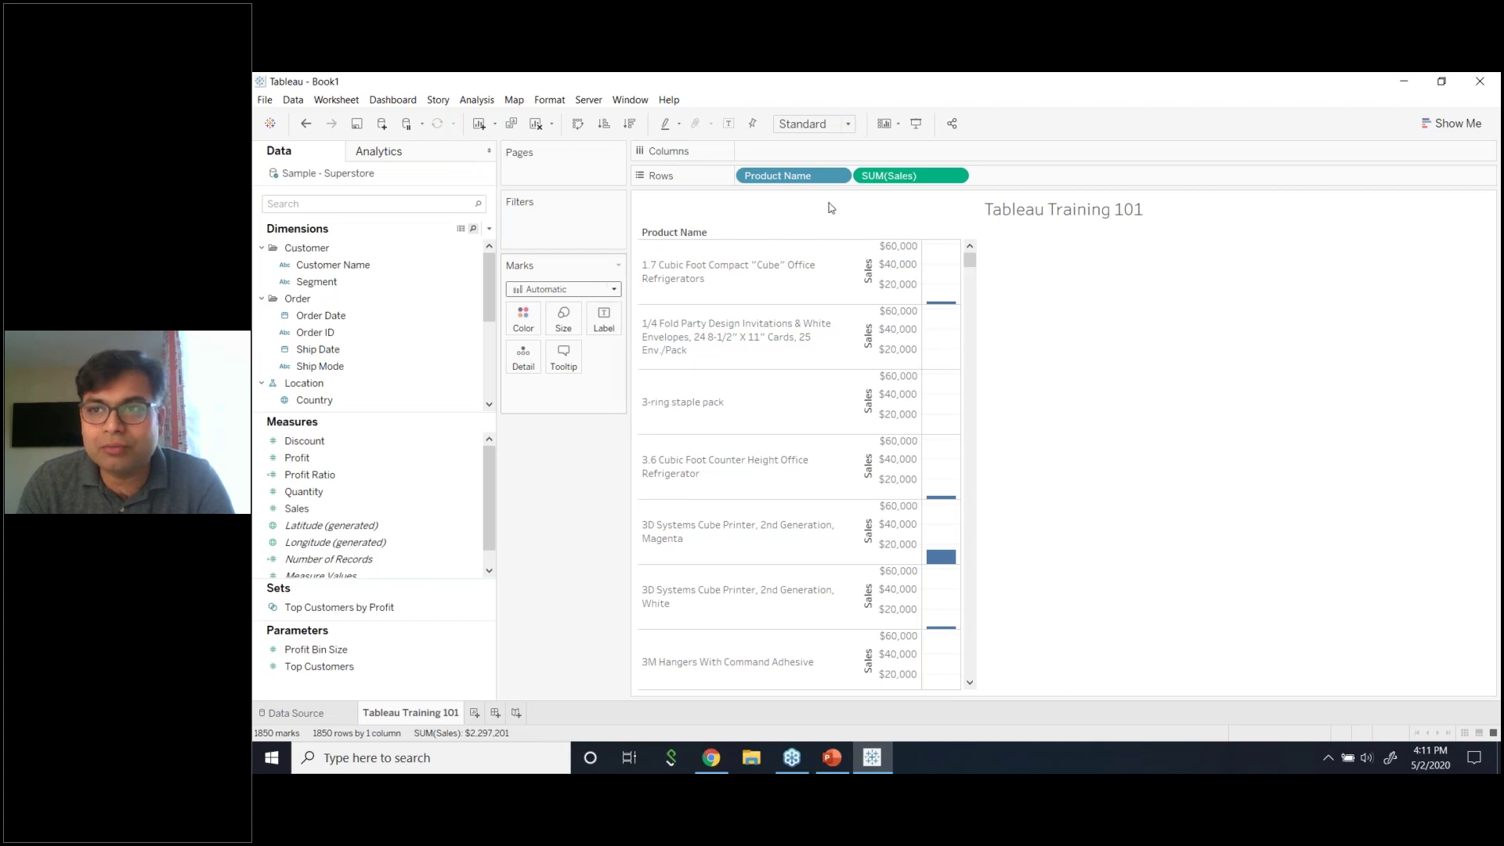
left_click(1440, 131)
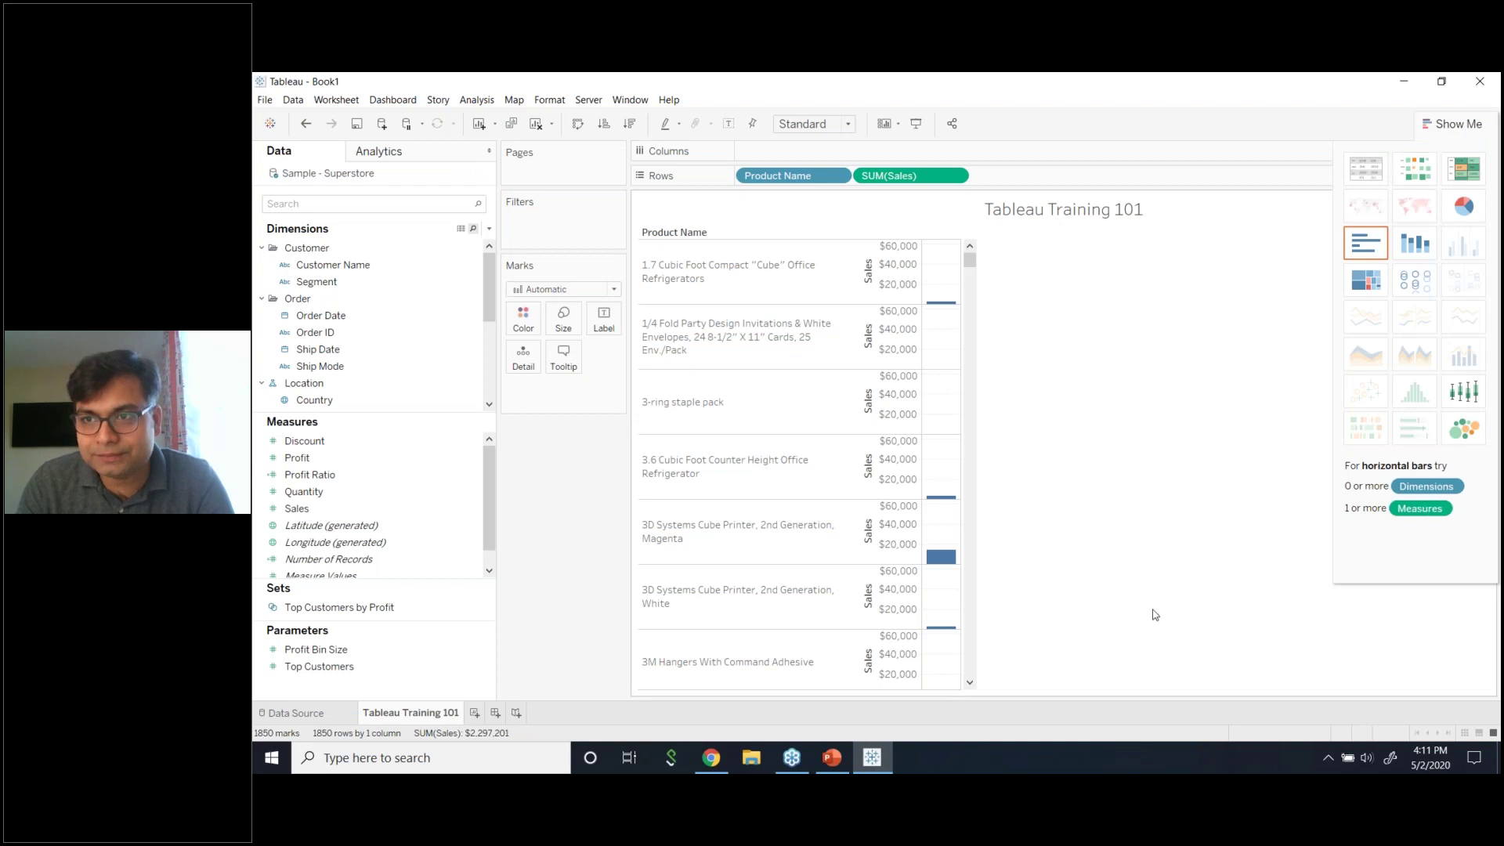
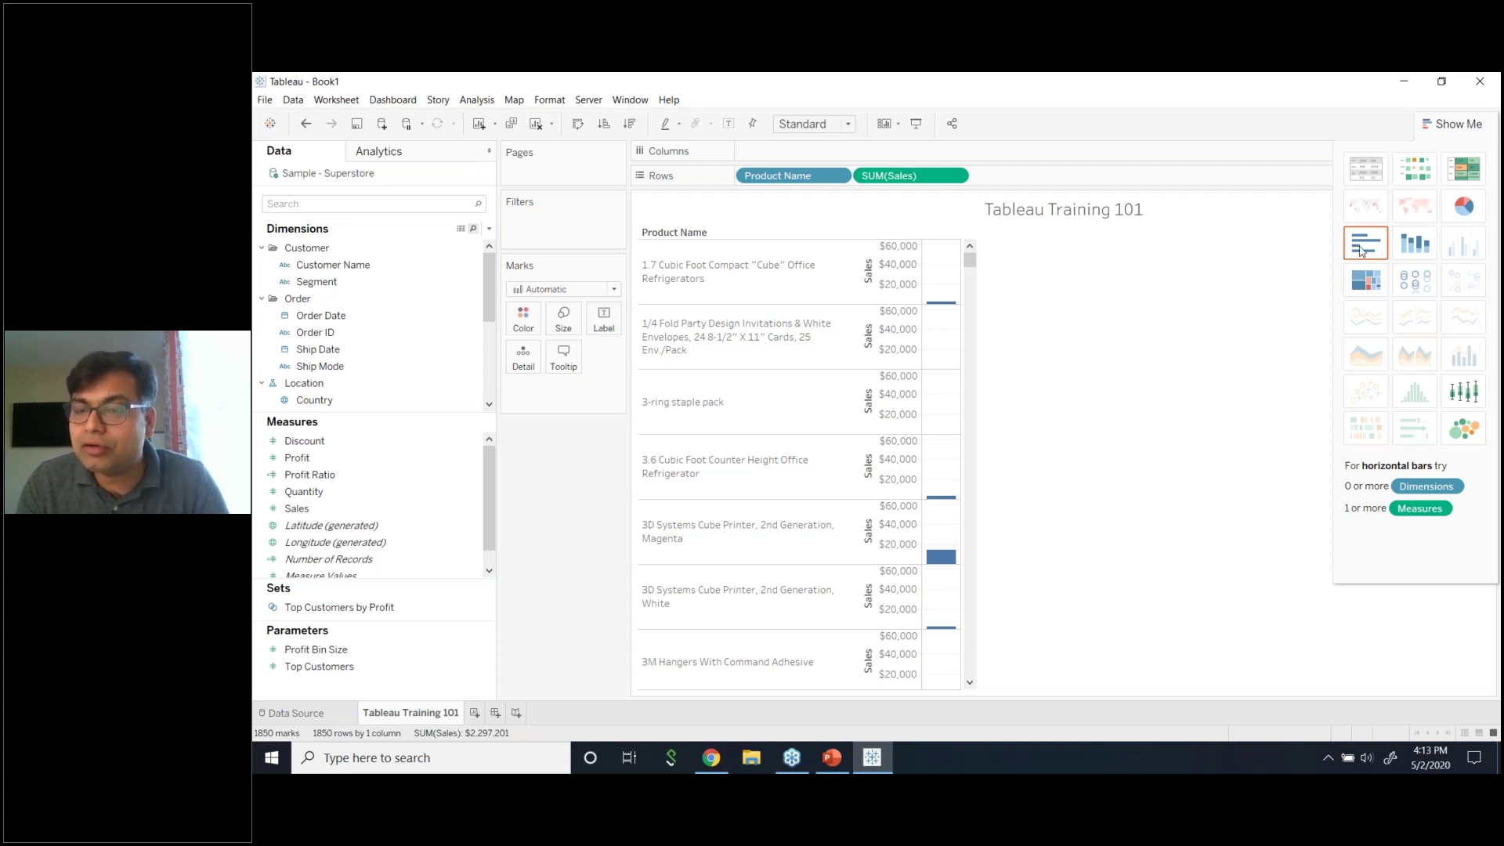
- Display SUM(Sales) by Product Name as horizontal bars and close the Show Me panel
left_click(1361, 249)
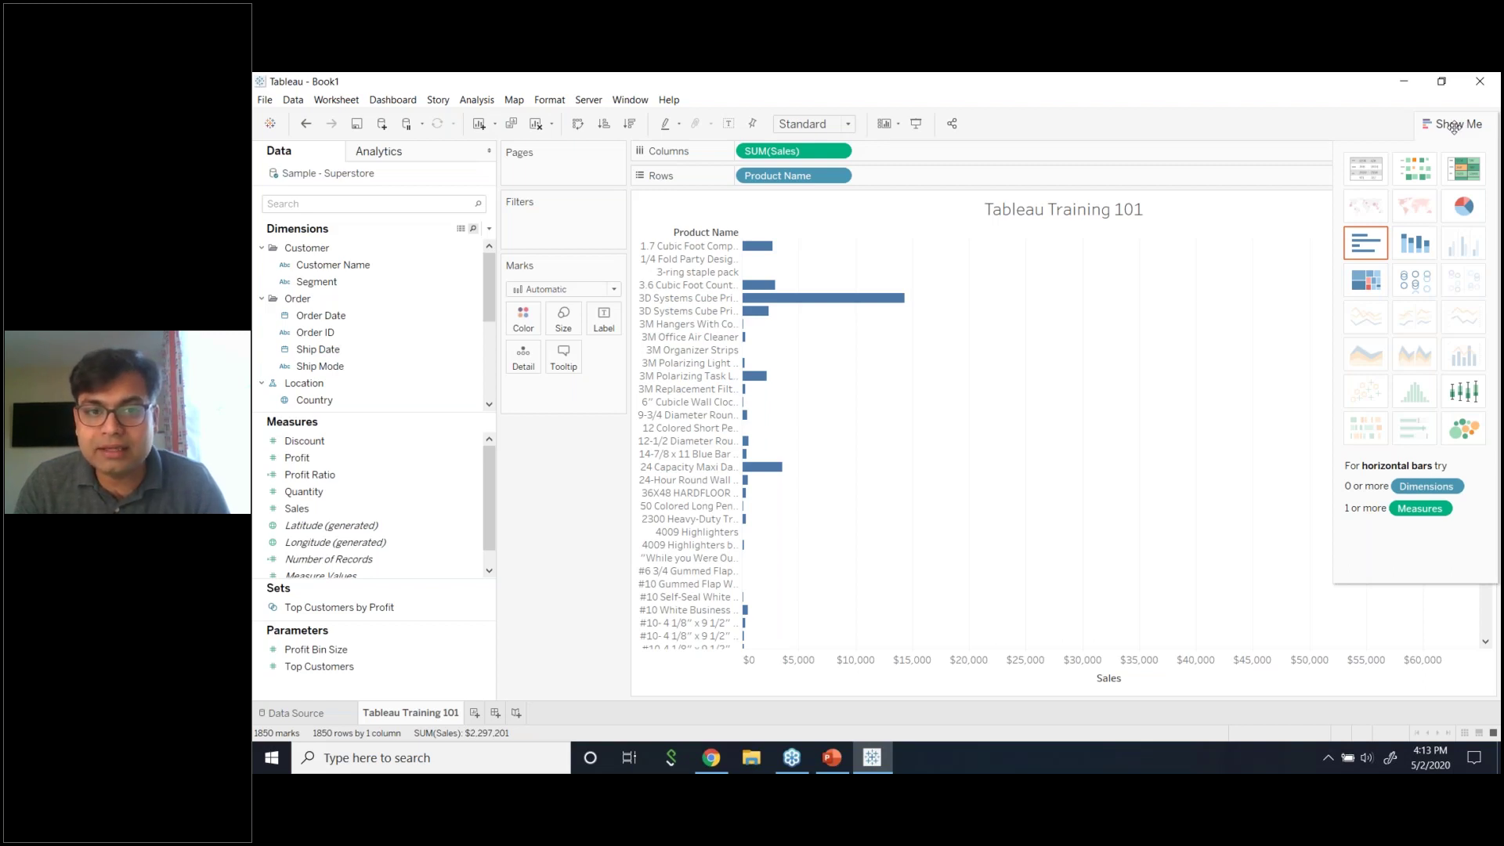
left_click(1453, 124)
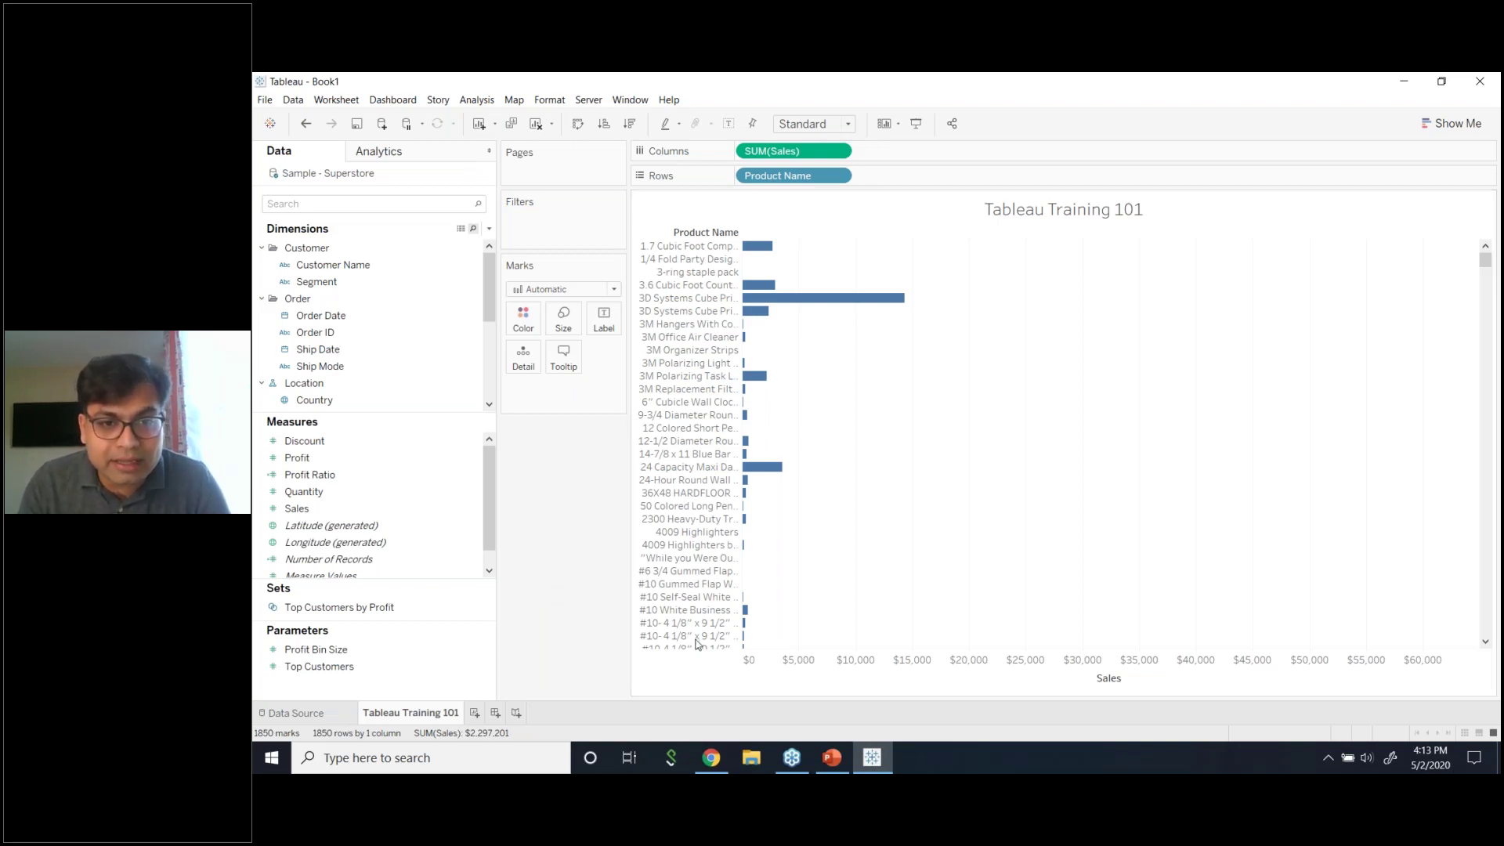
- Sort the product bars by descending Sales and widen the Product Name header to show full names
left_click_drag(743, 546, 878, 545)
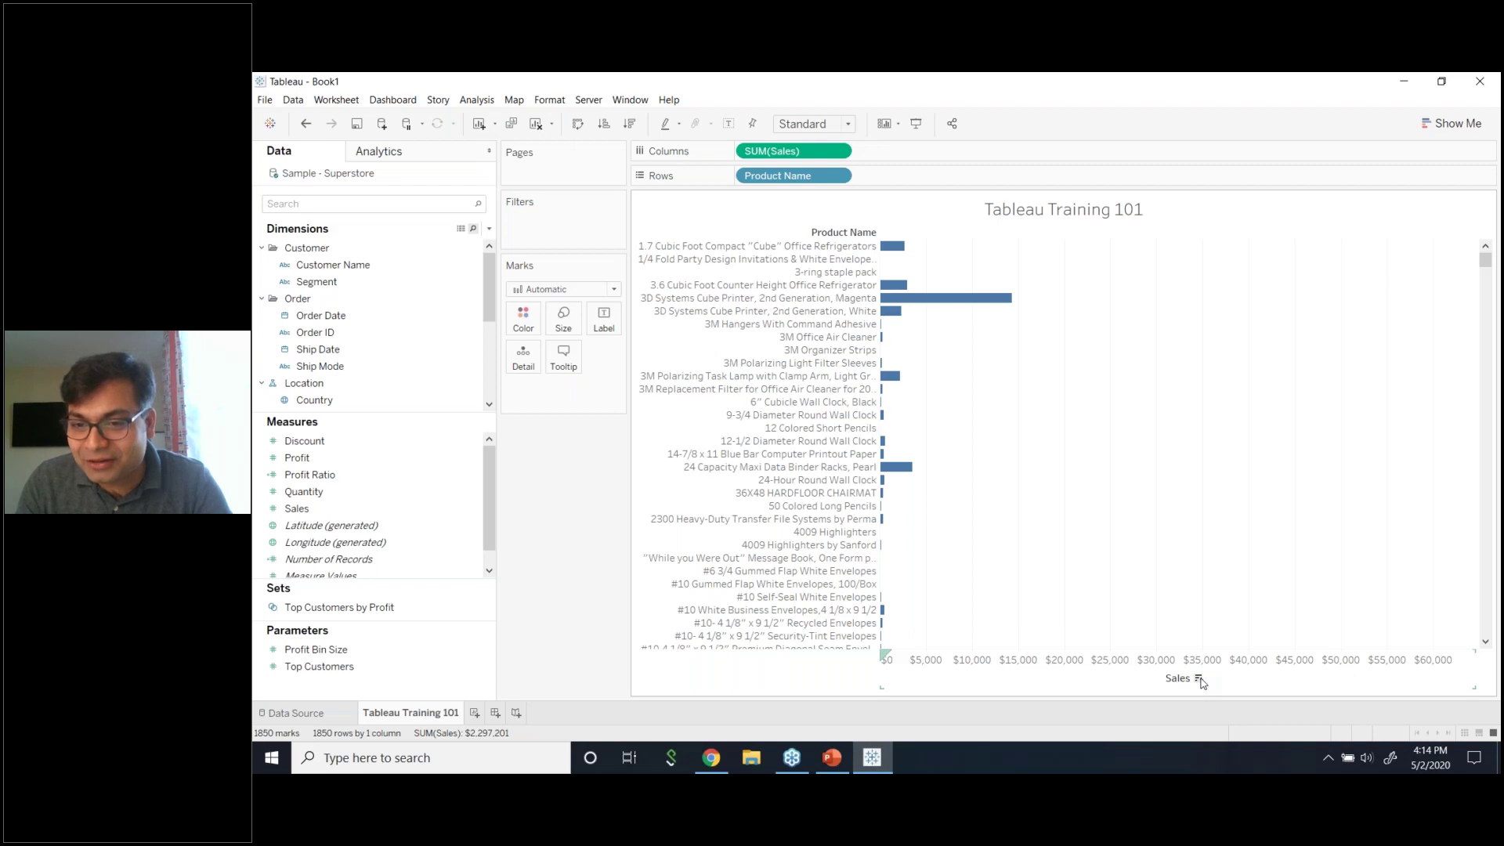
left_click(1198, 679)
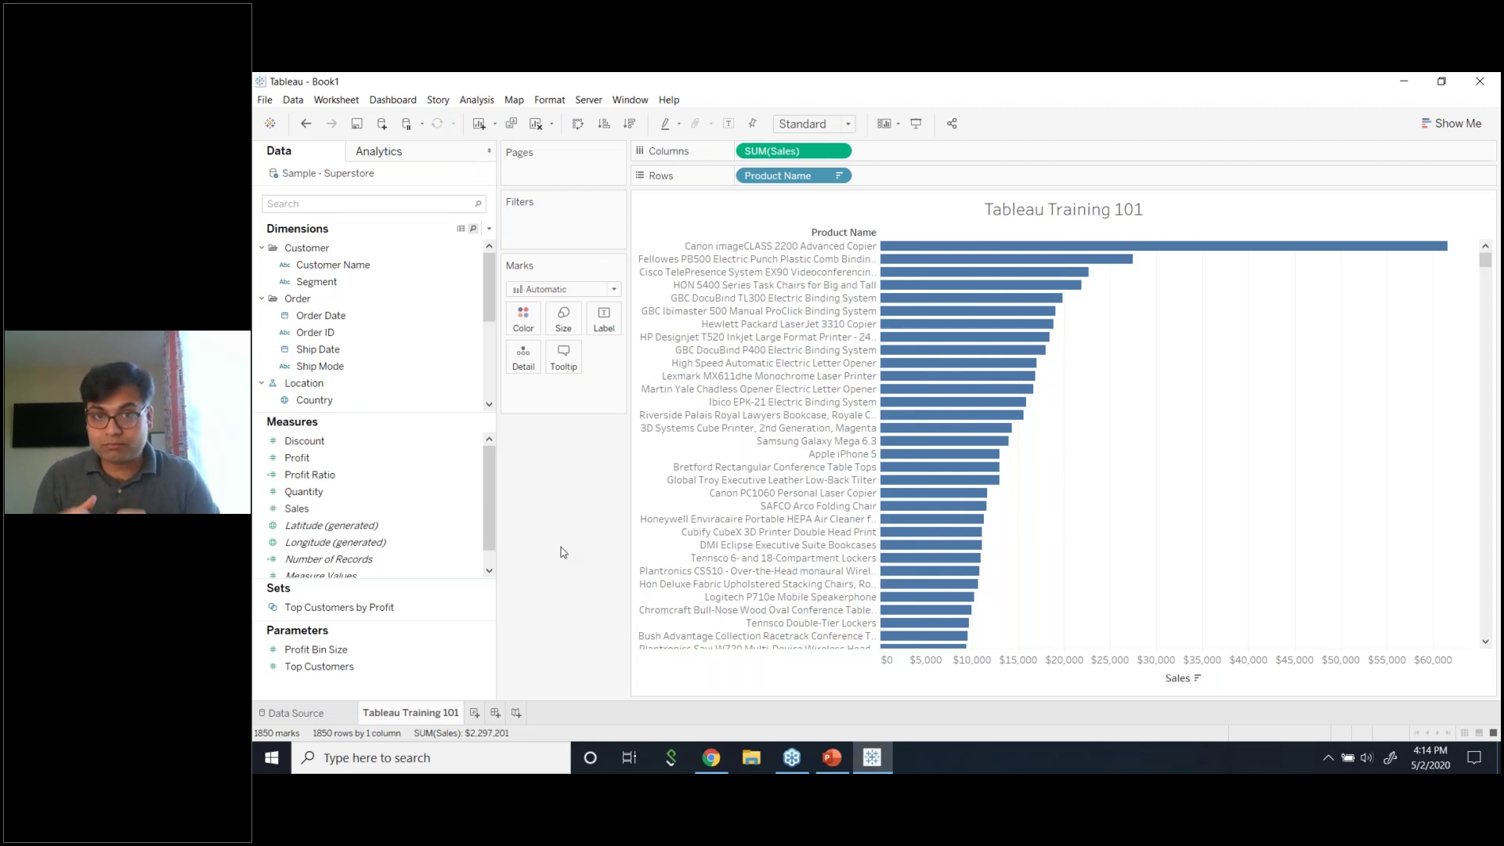
mouse_move(883, 368)
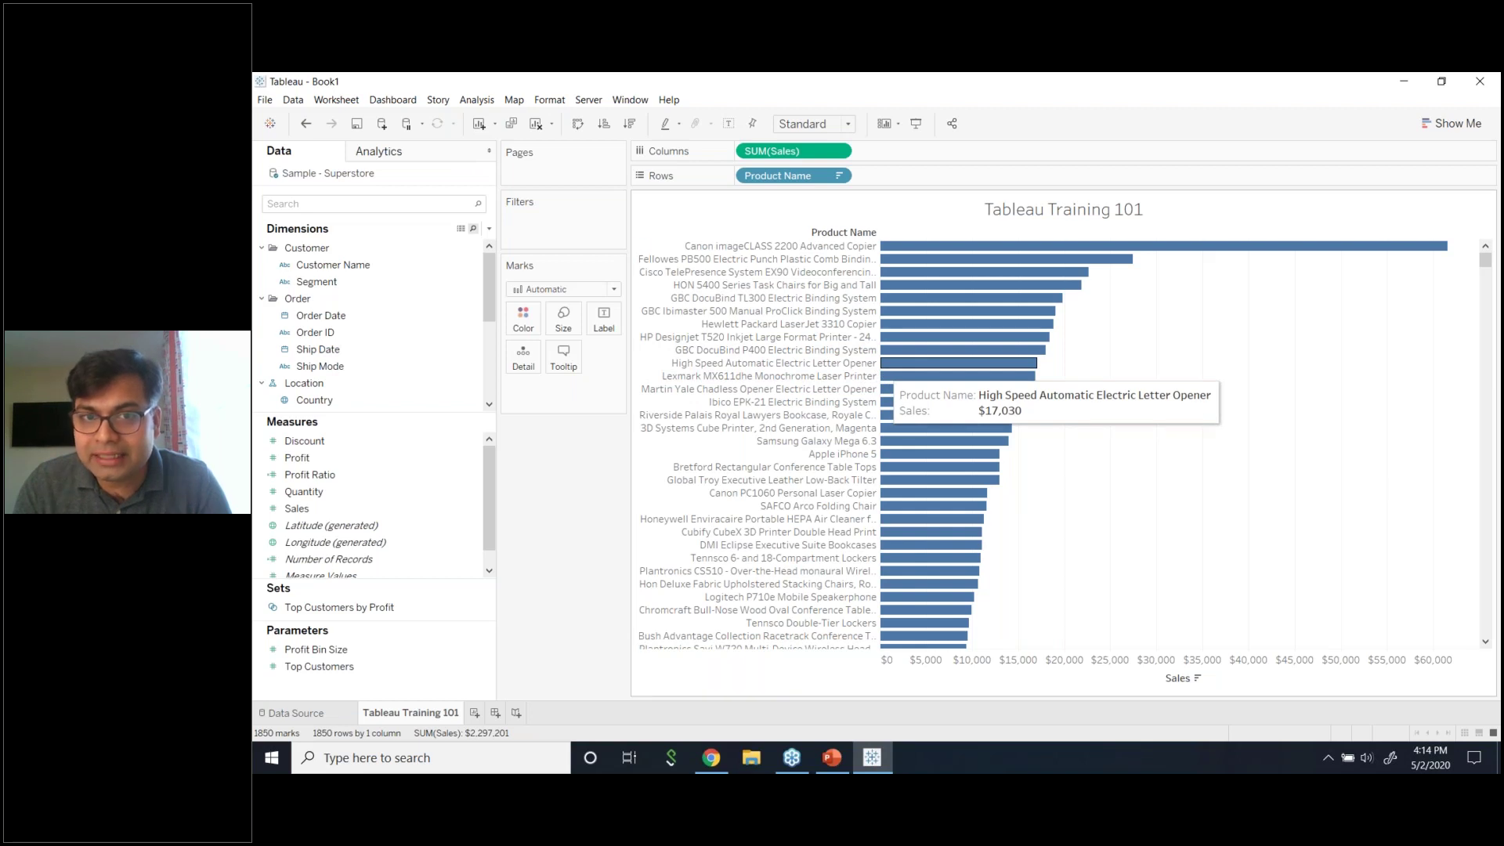
left_click_drag(881, 289, 979, 315)
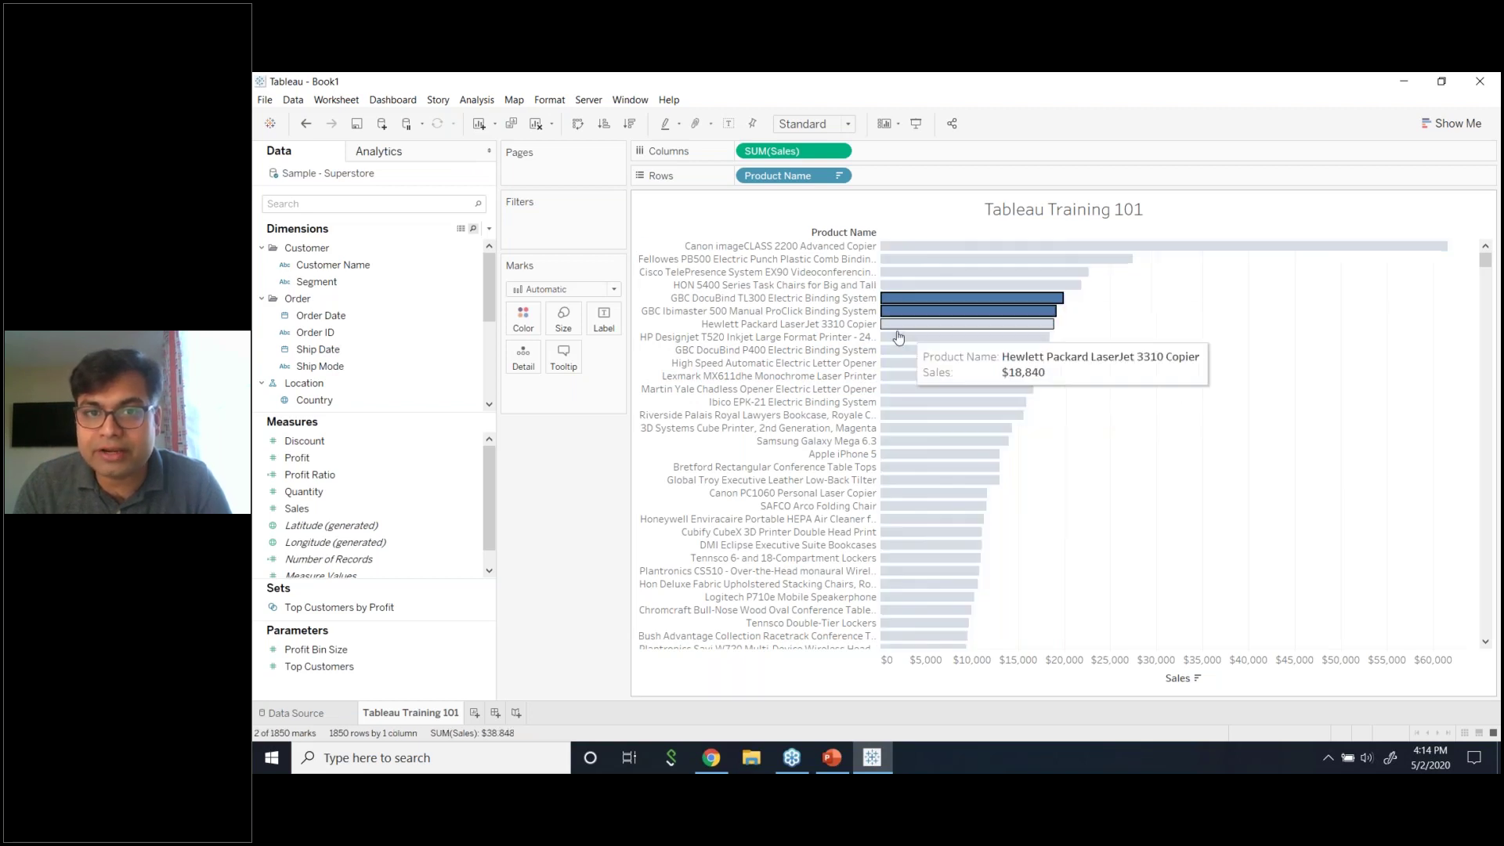
mouse_move(893, 307)
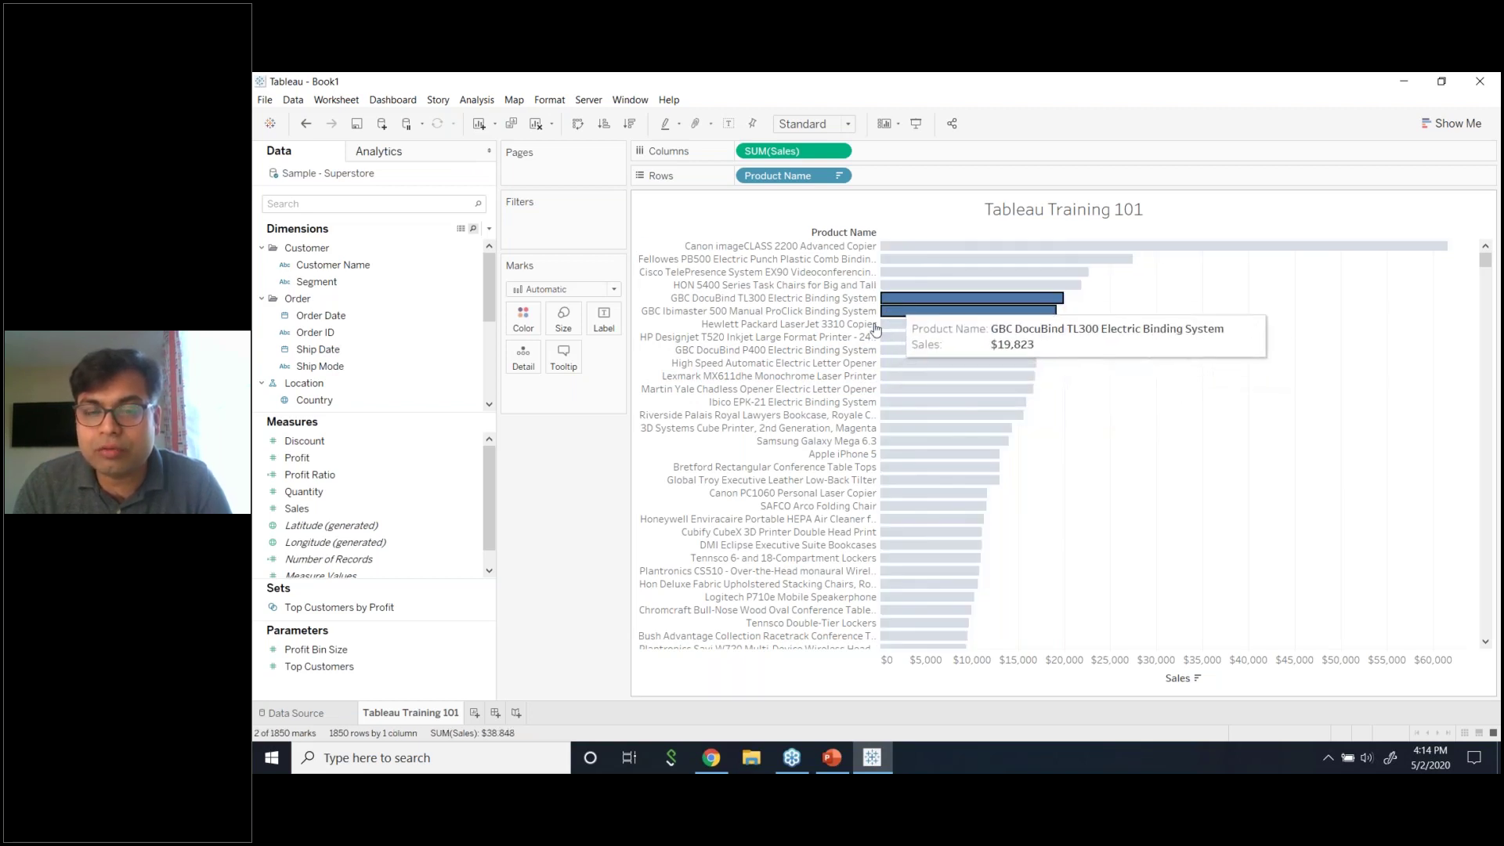
key("Escape")
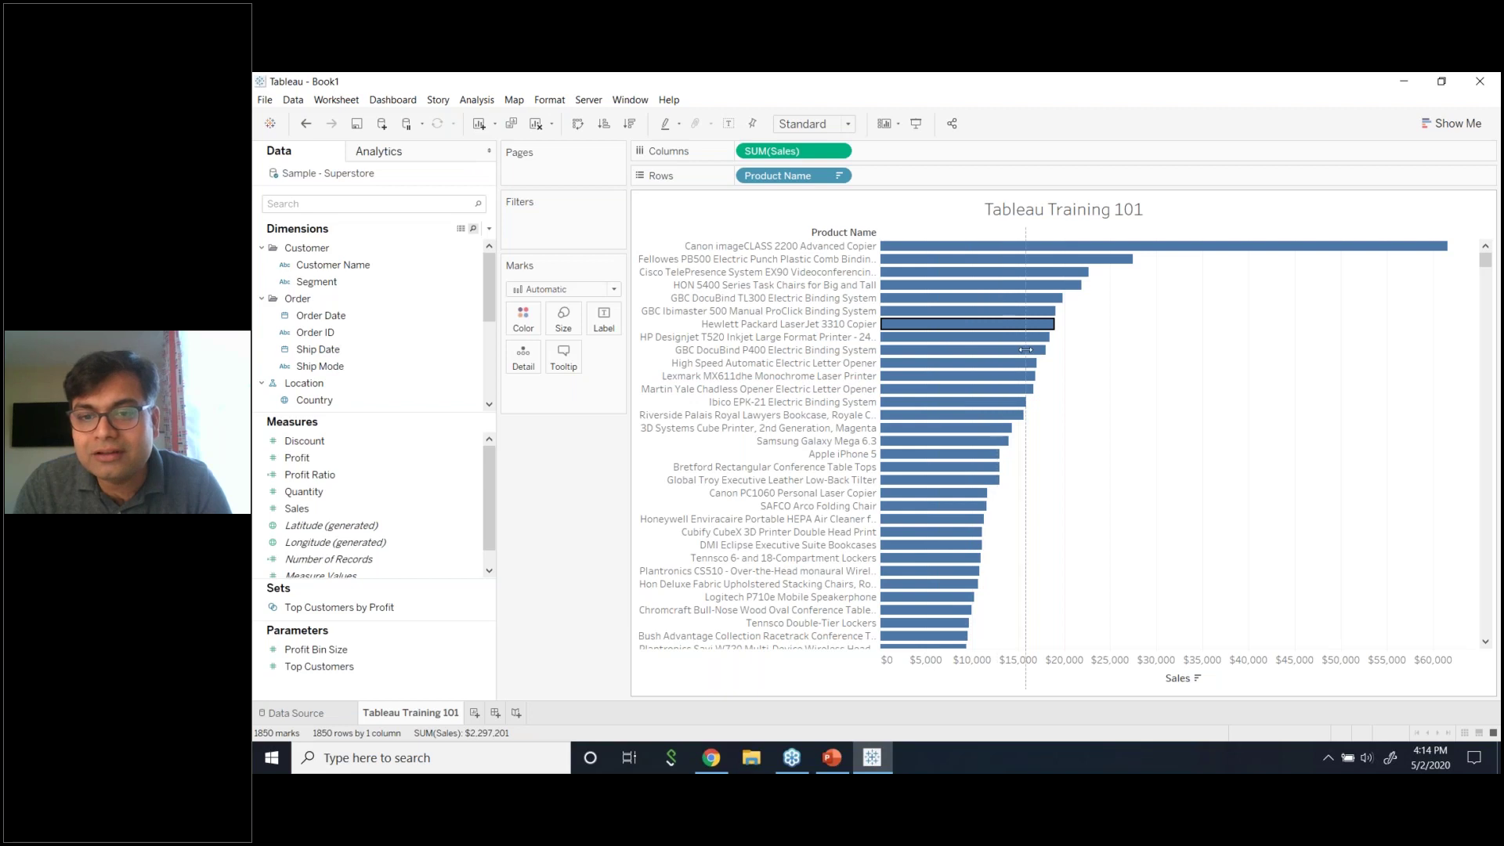
left_click_drag(1027, 346, 1027, 346)
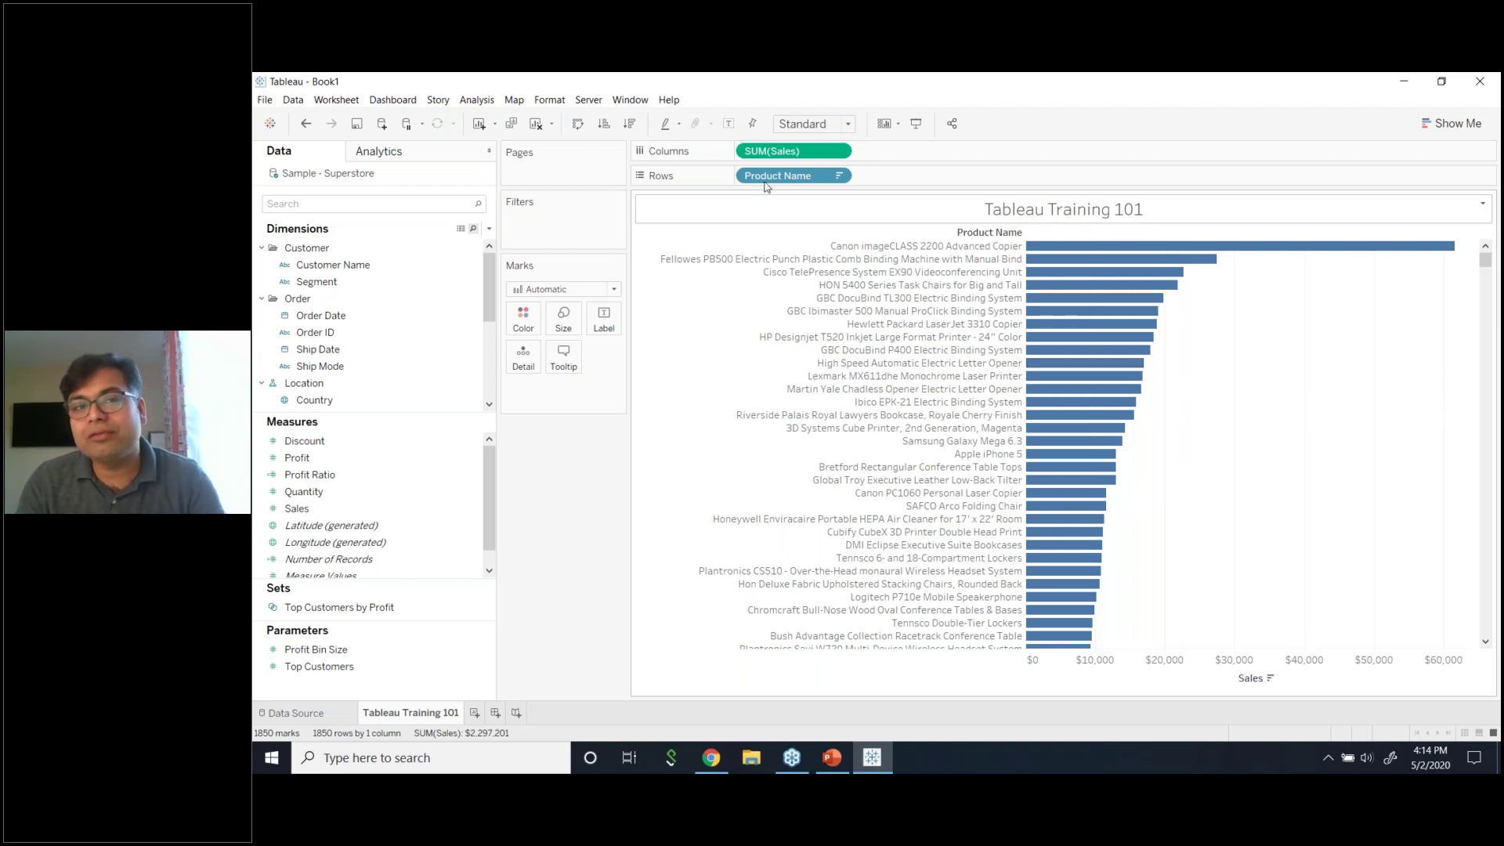
- Add a Product Name filter keeping the Top 10 products by Sum of Sales
left_click_drag(781, 179, 557, 220)
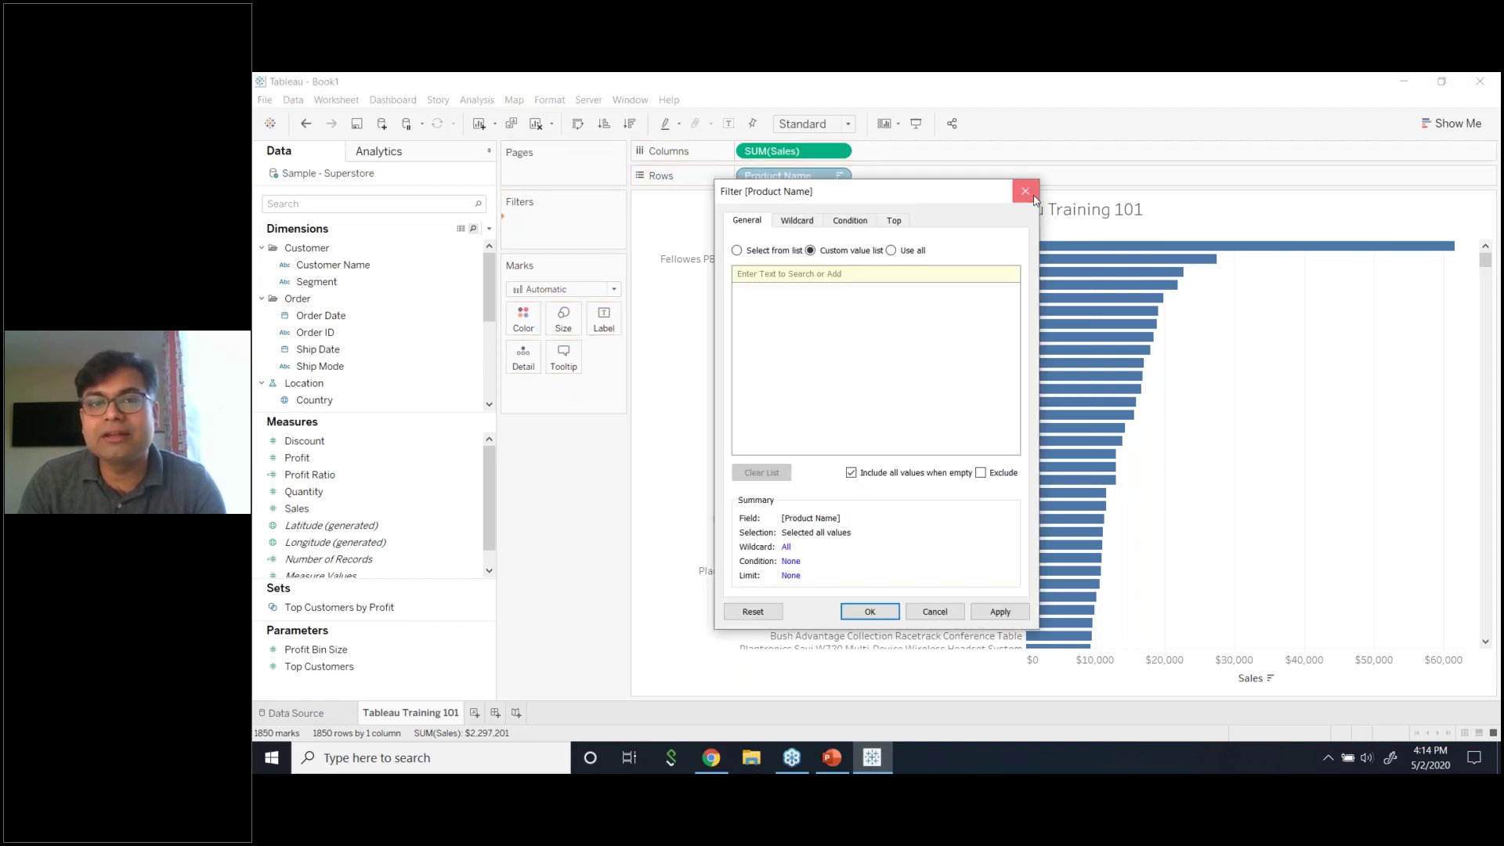
left_click(1024, 191)
left_click(385, 202)
type("Prod")
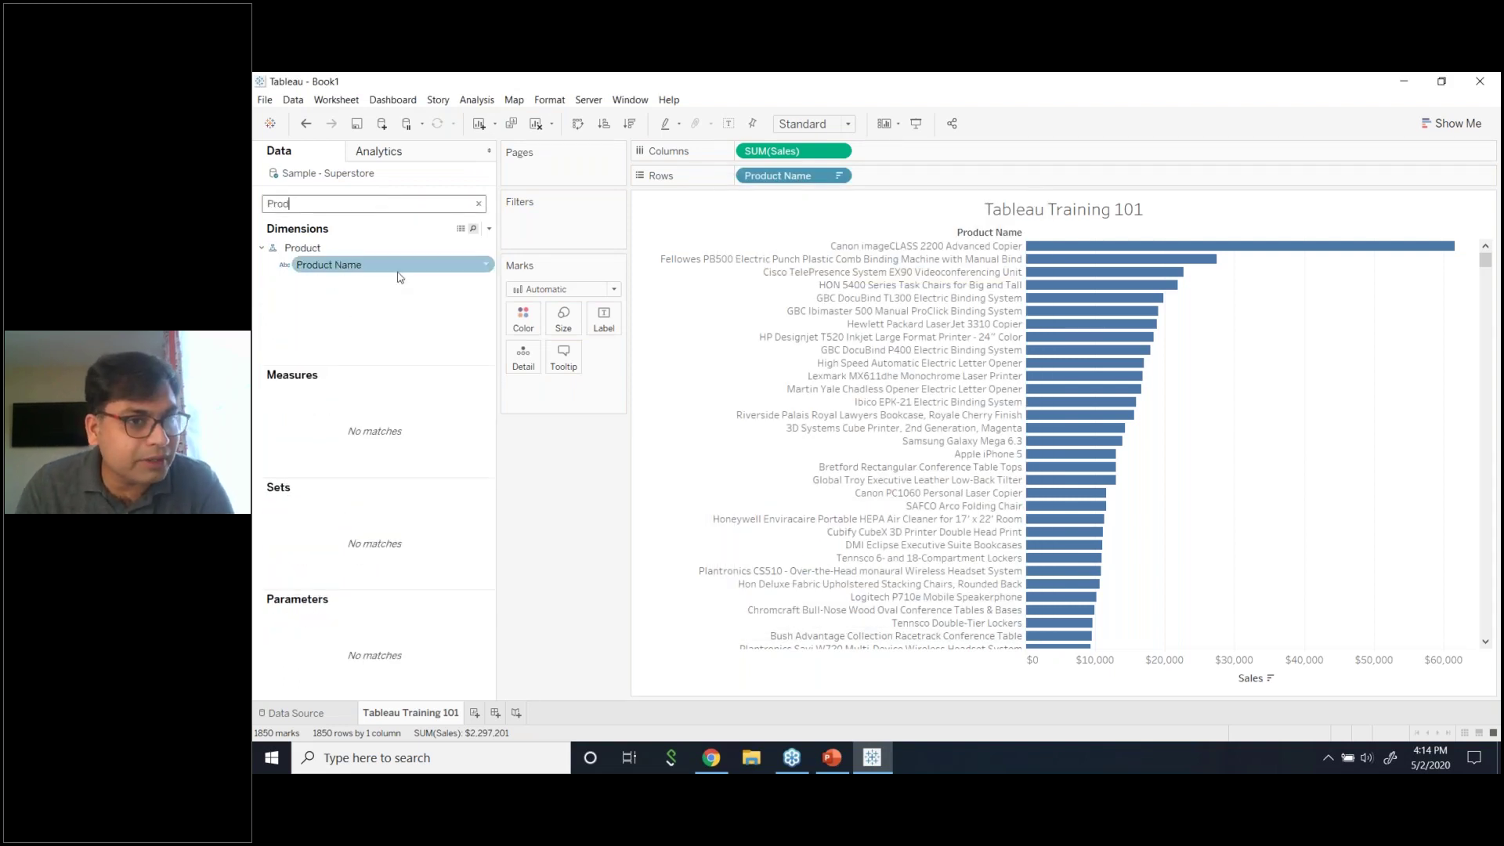
left_click_drag(399, 274, 524, 239)
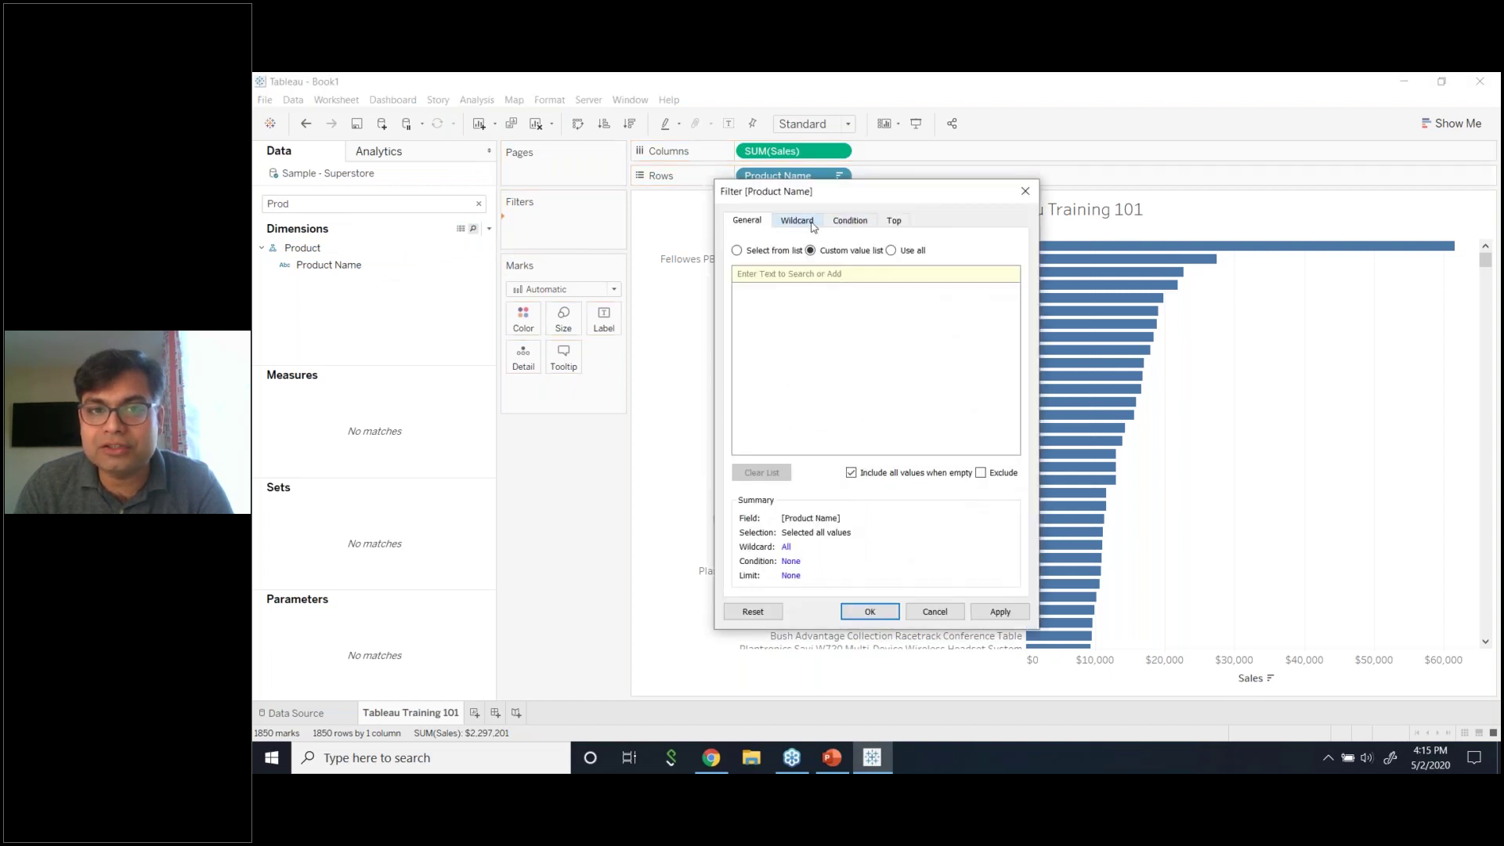
left_click(893, 224)
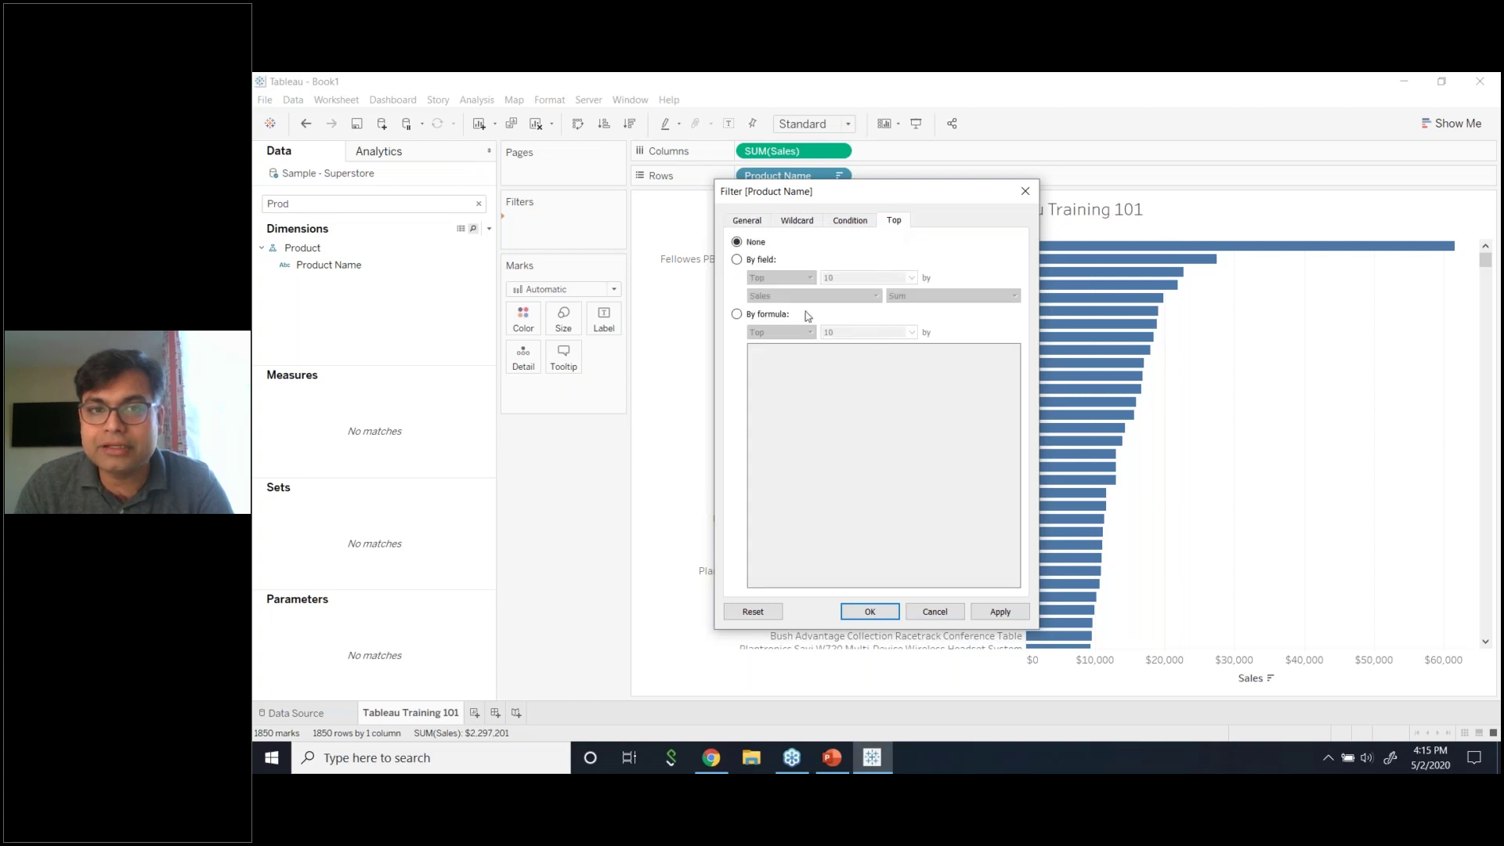
left_click(738, 261)
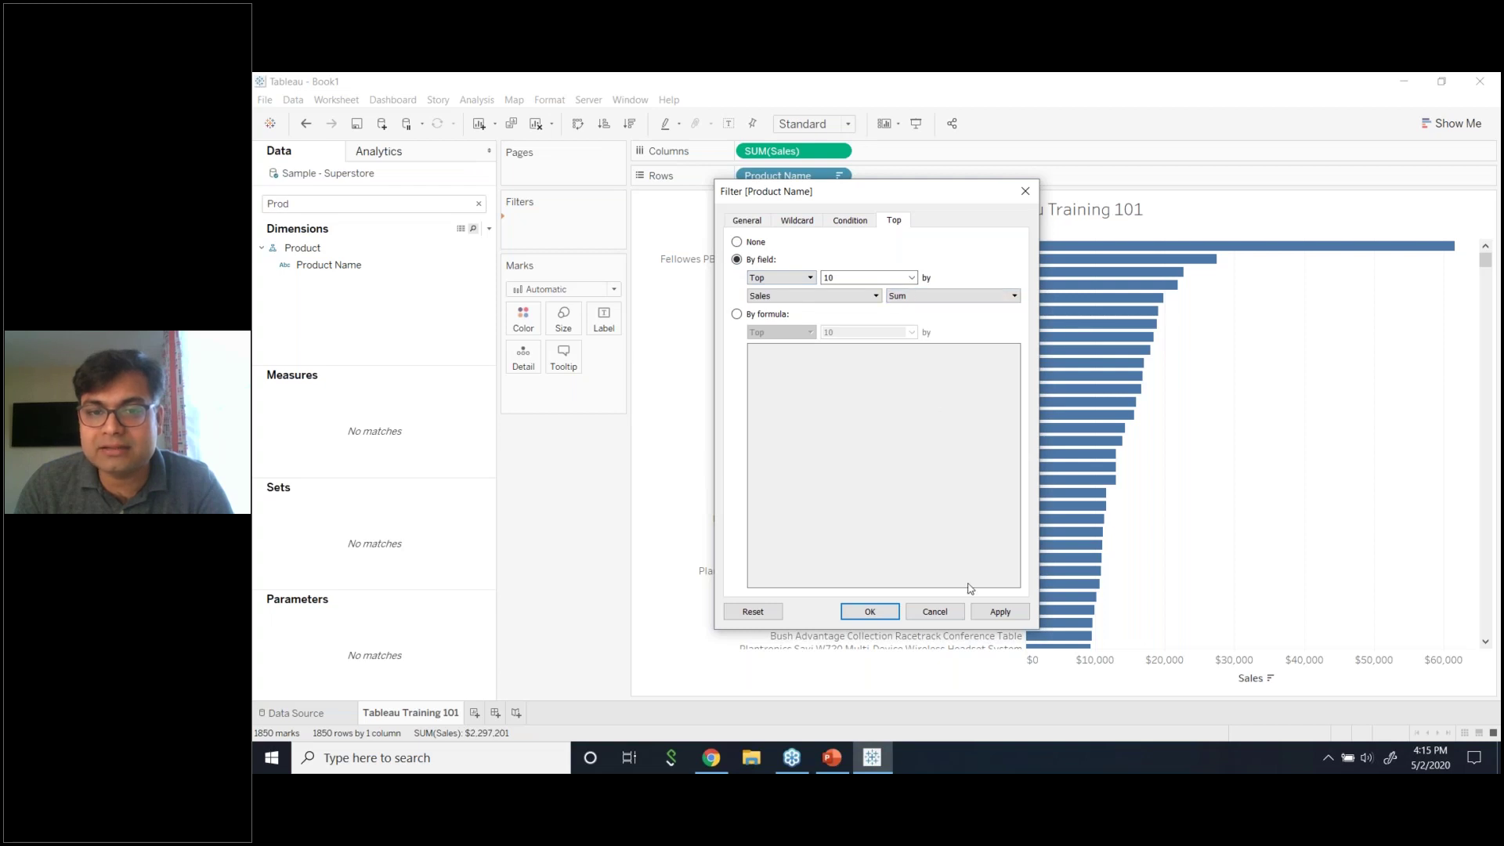
left_click(1000, 612)
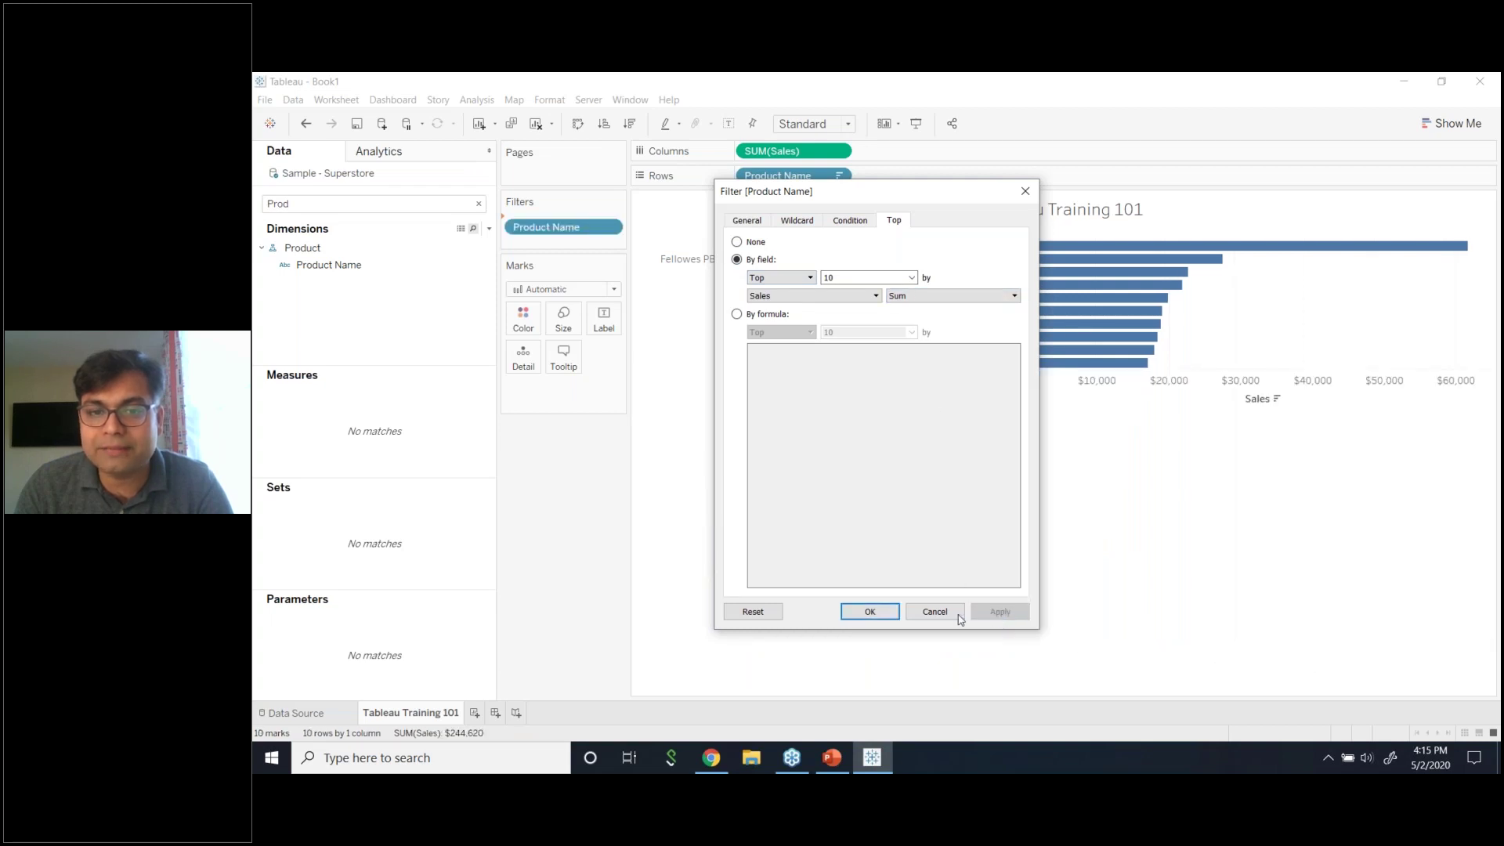
left_click(870, 612)
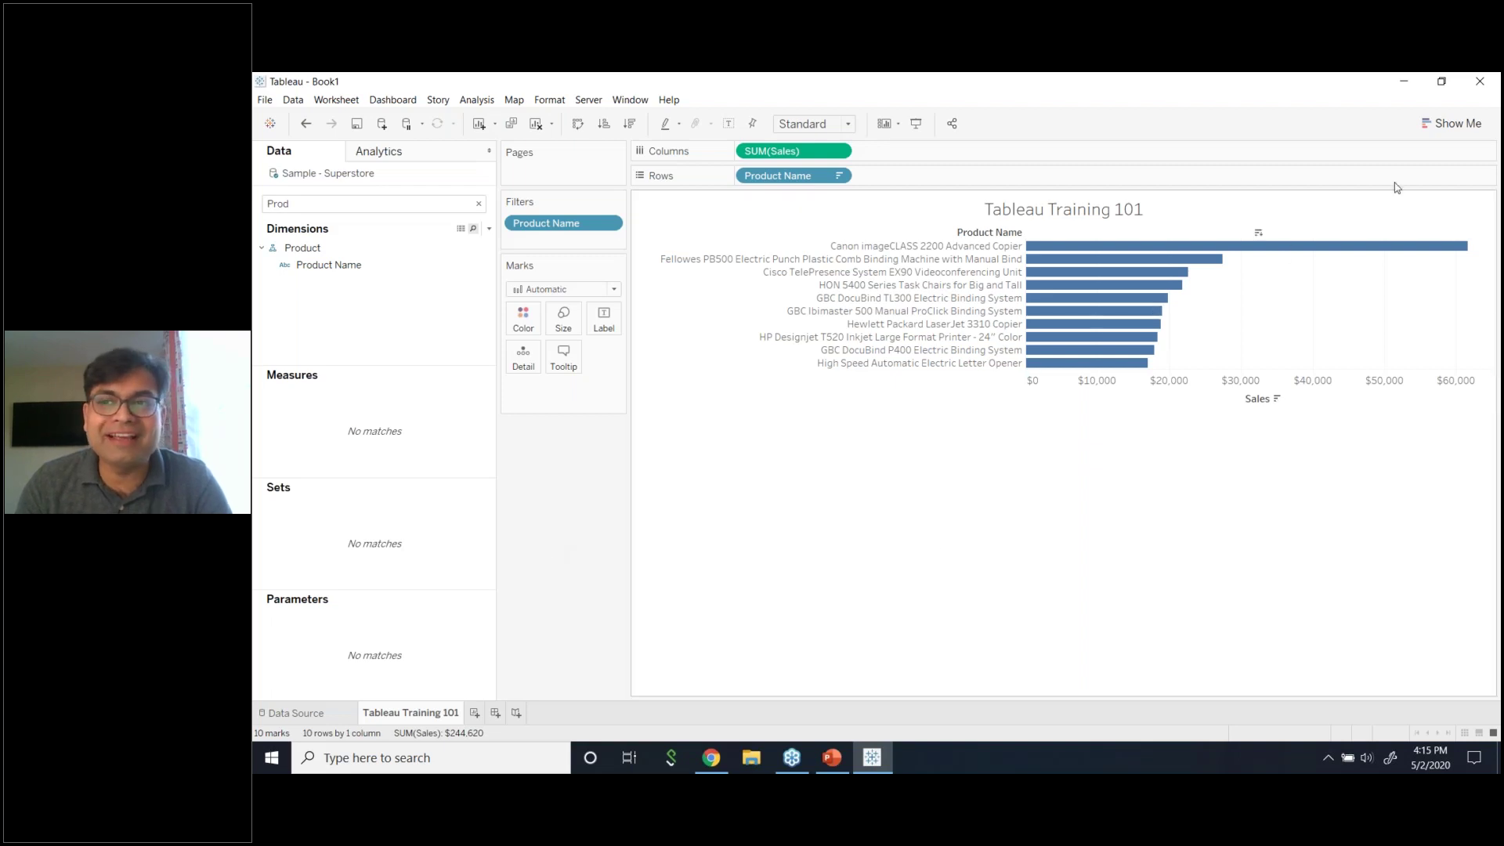
left_click(1453, 123)
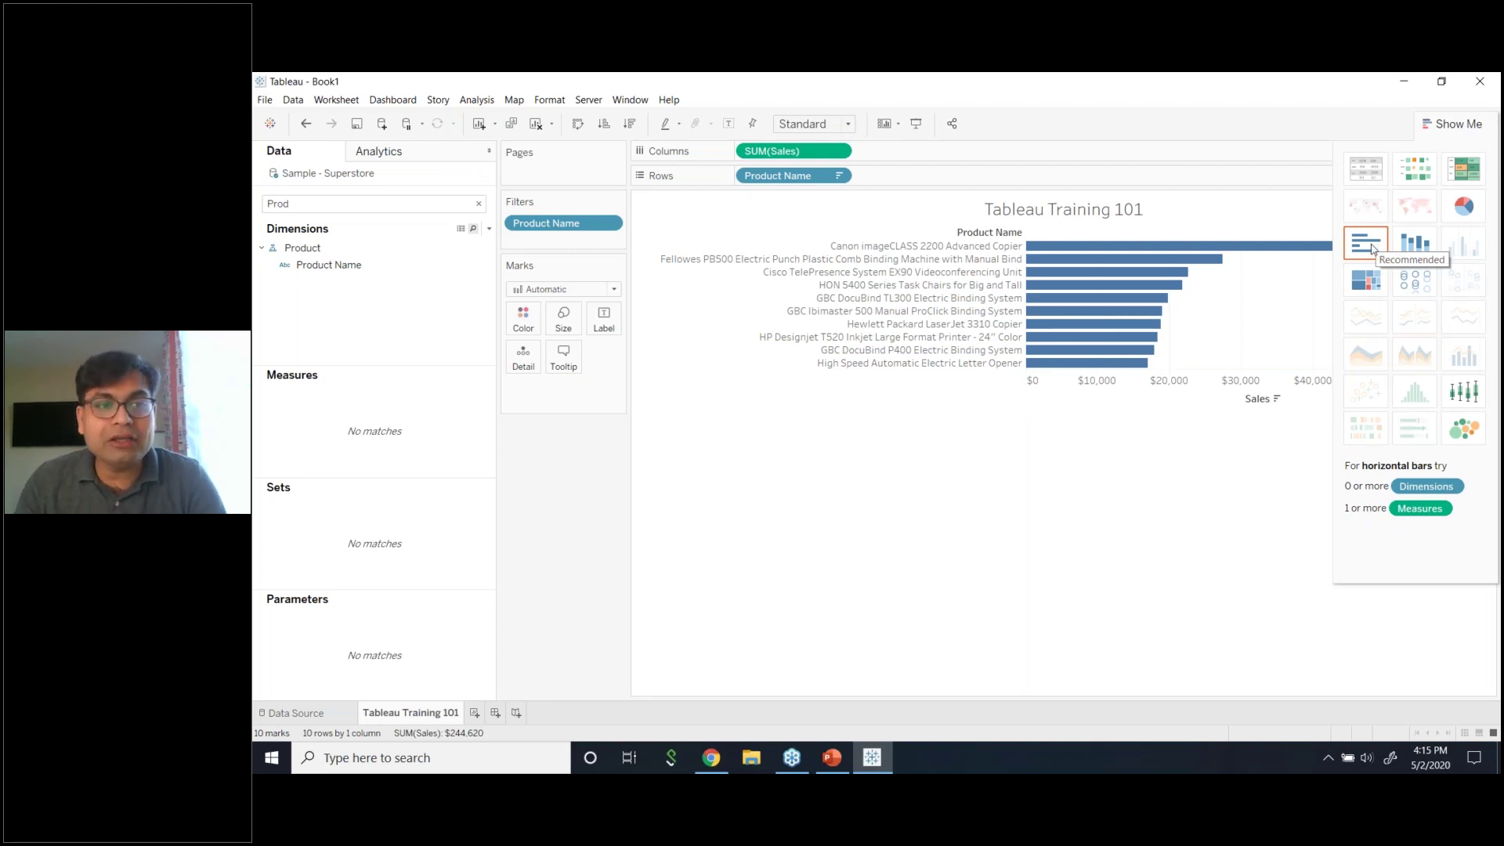
- Remove the Product Name pill from Rows and the SUM(Sales) pill from Columns
left_click(478, 205)
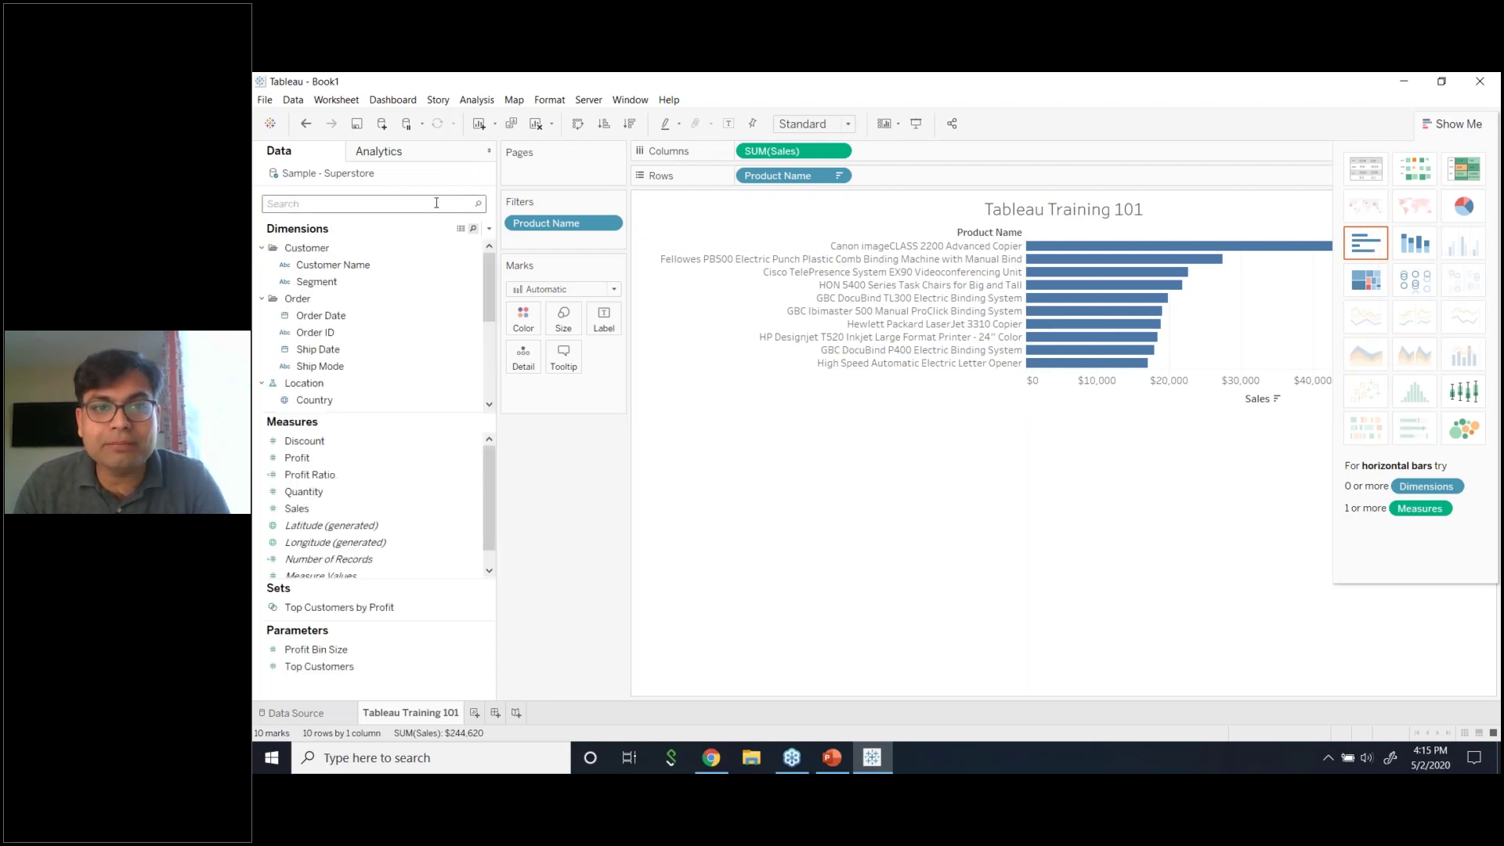
left_click(839, 175)
left_click(783, 432)
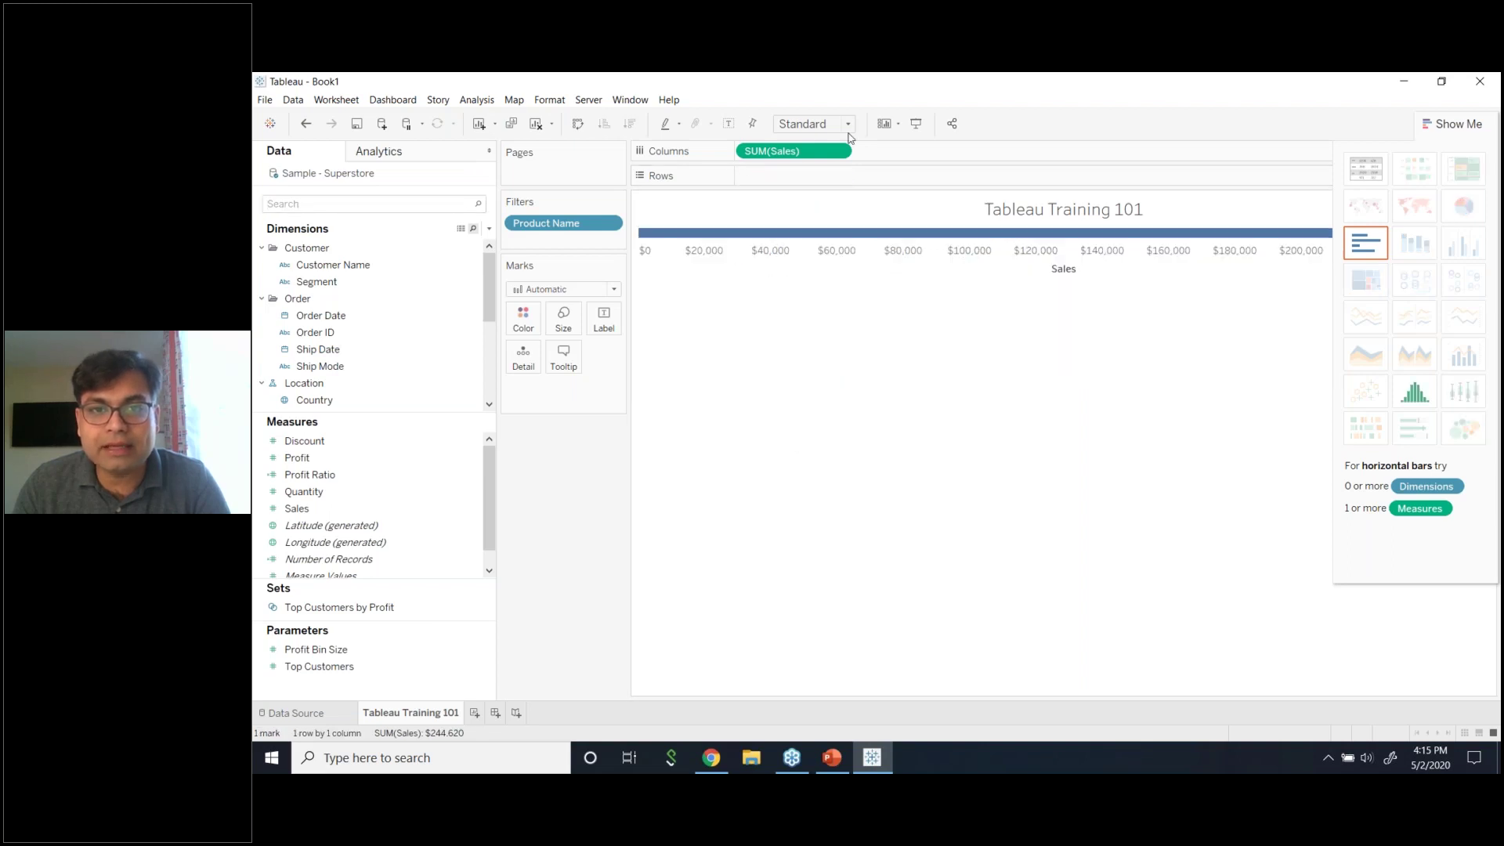
left_click(840, 150)
left_click(783, 417)
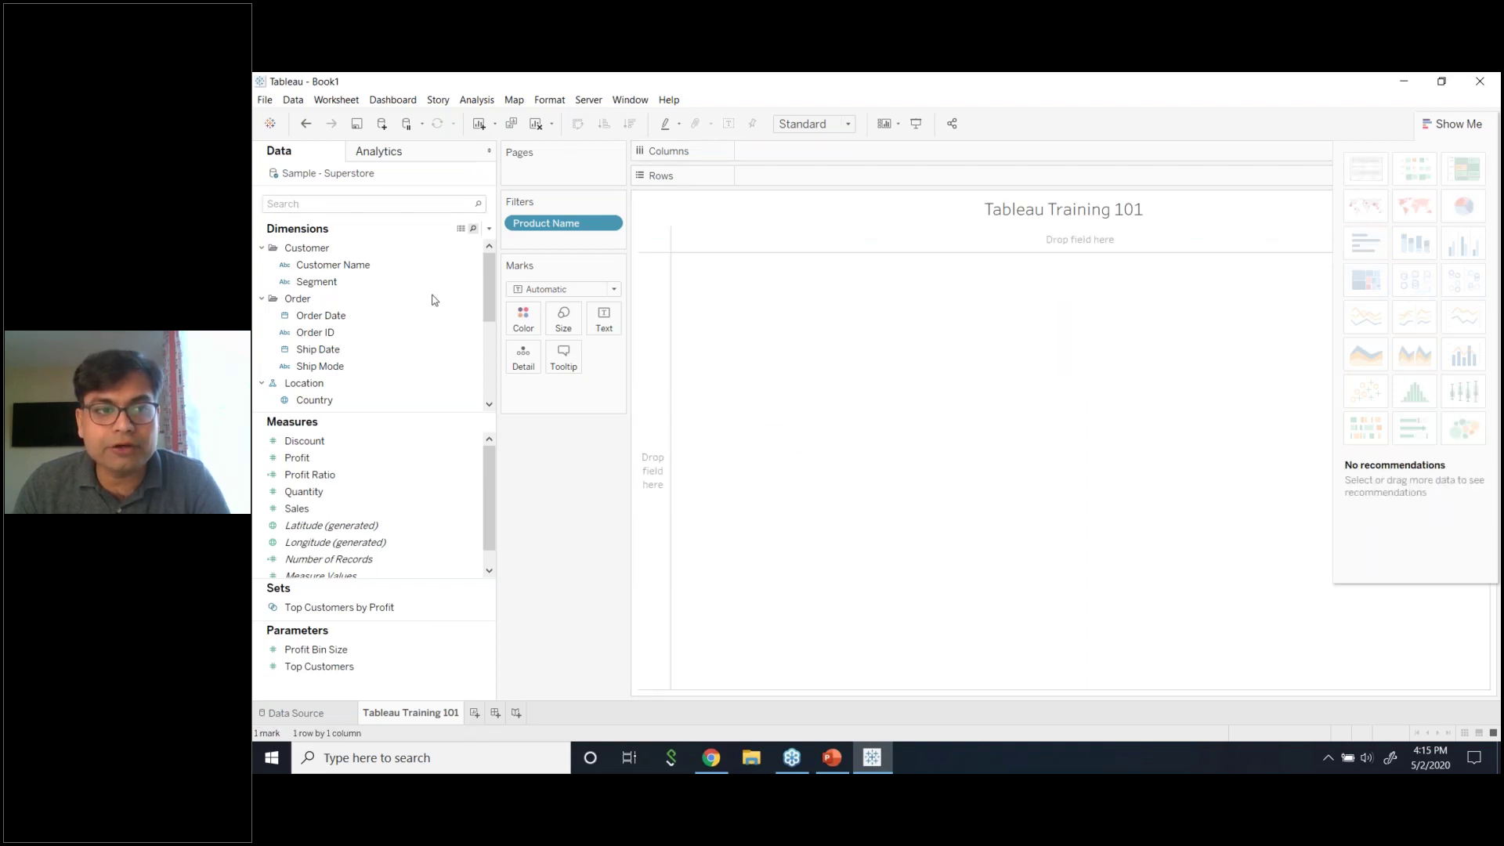
left_click(609, 222)
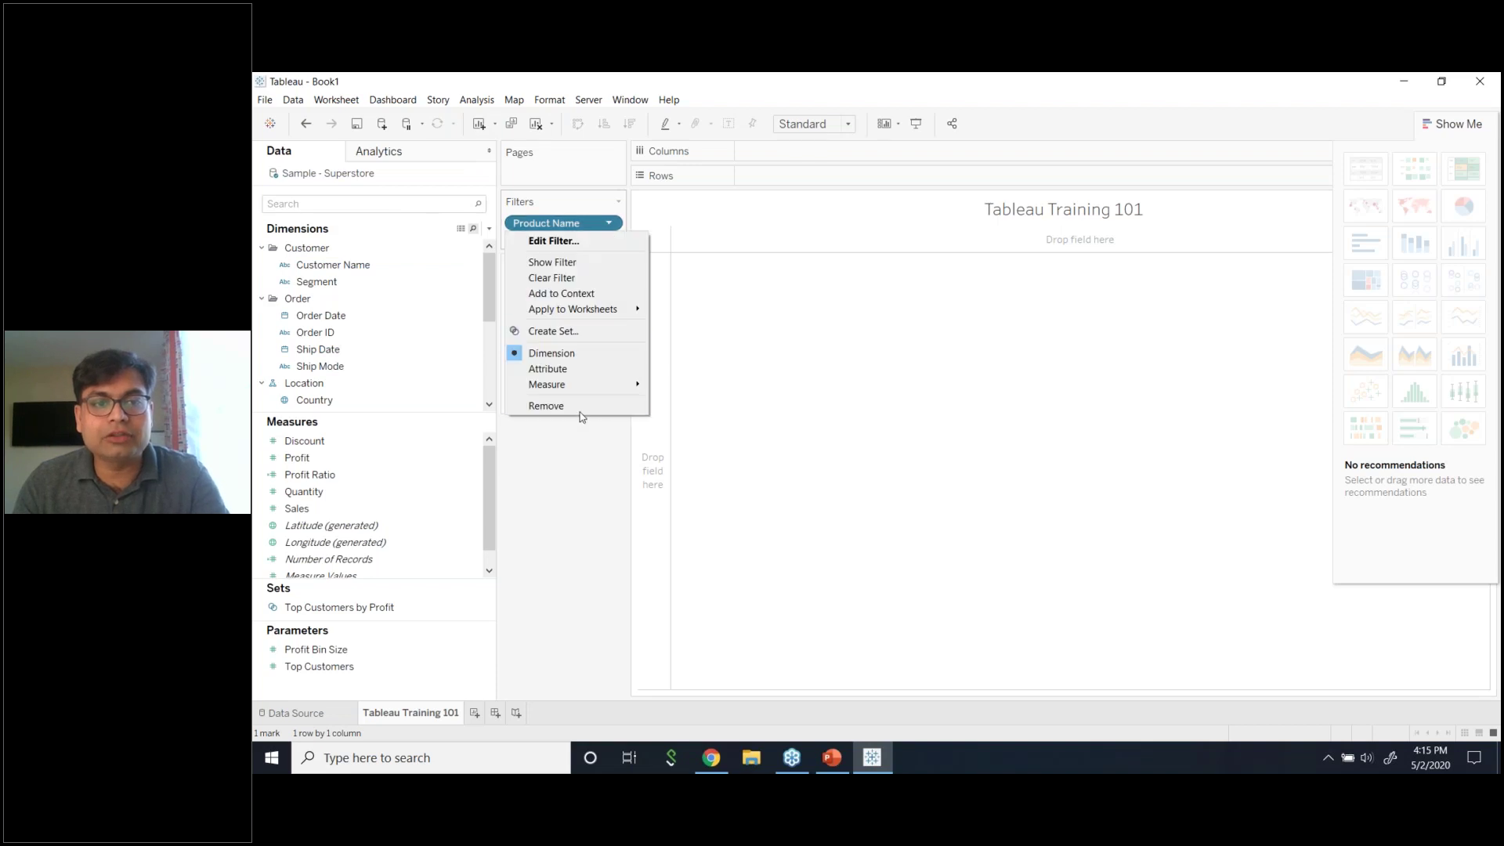
left_click(564, 486)
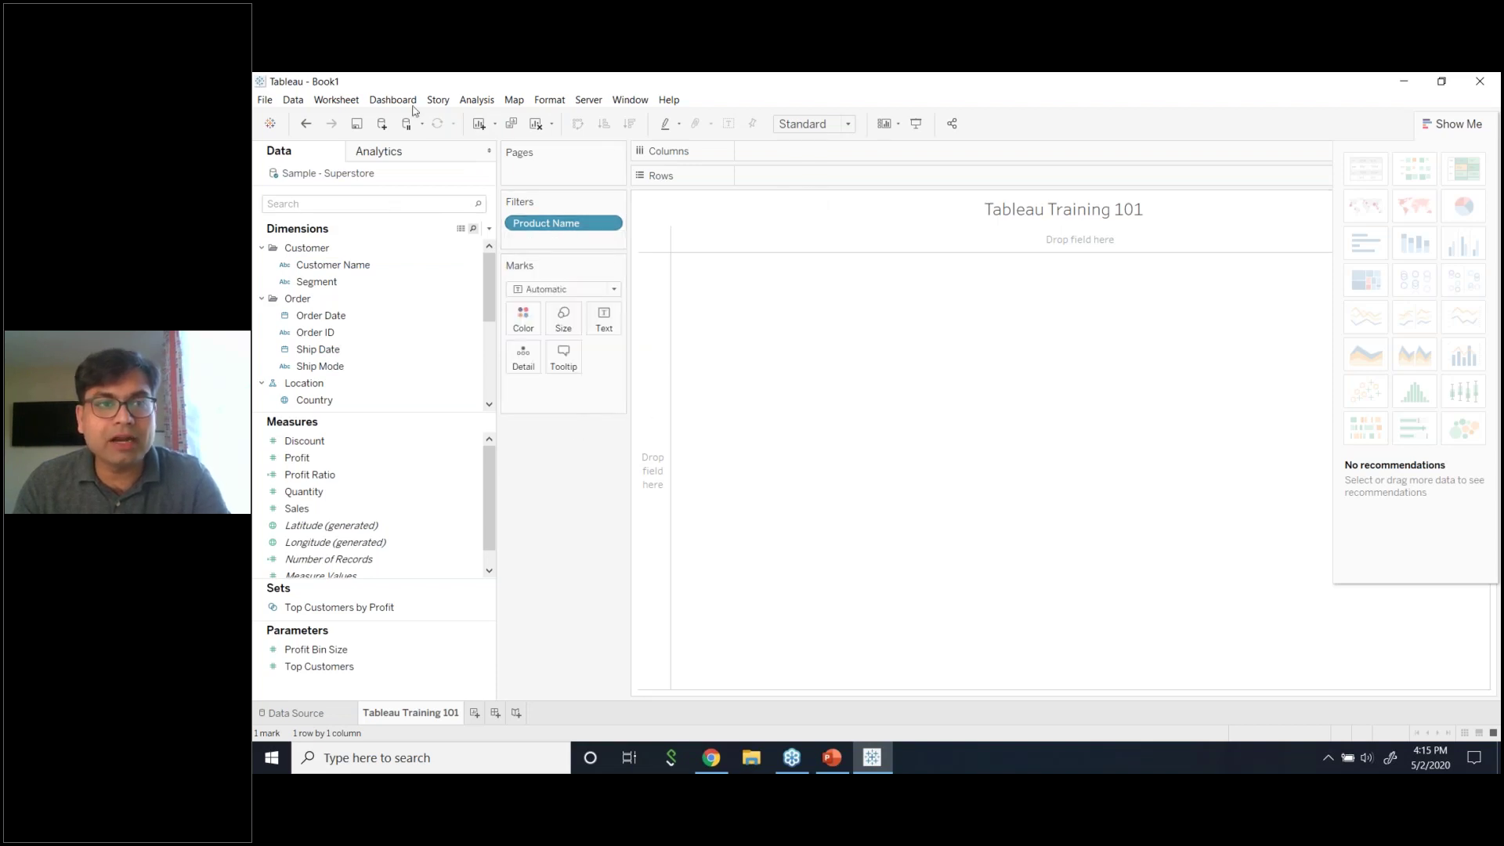
- Clear the whole sheet, including the Product Name filter, with Worksheet > Clear > Sheet
left_click(336, 100)
mouse_move(365, 175)
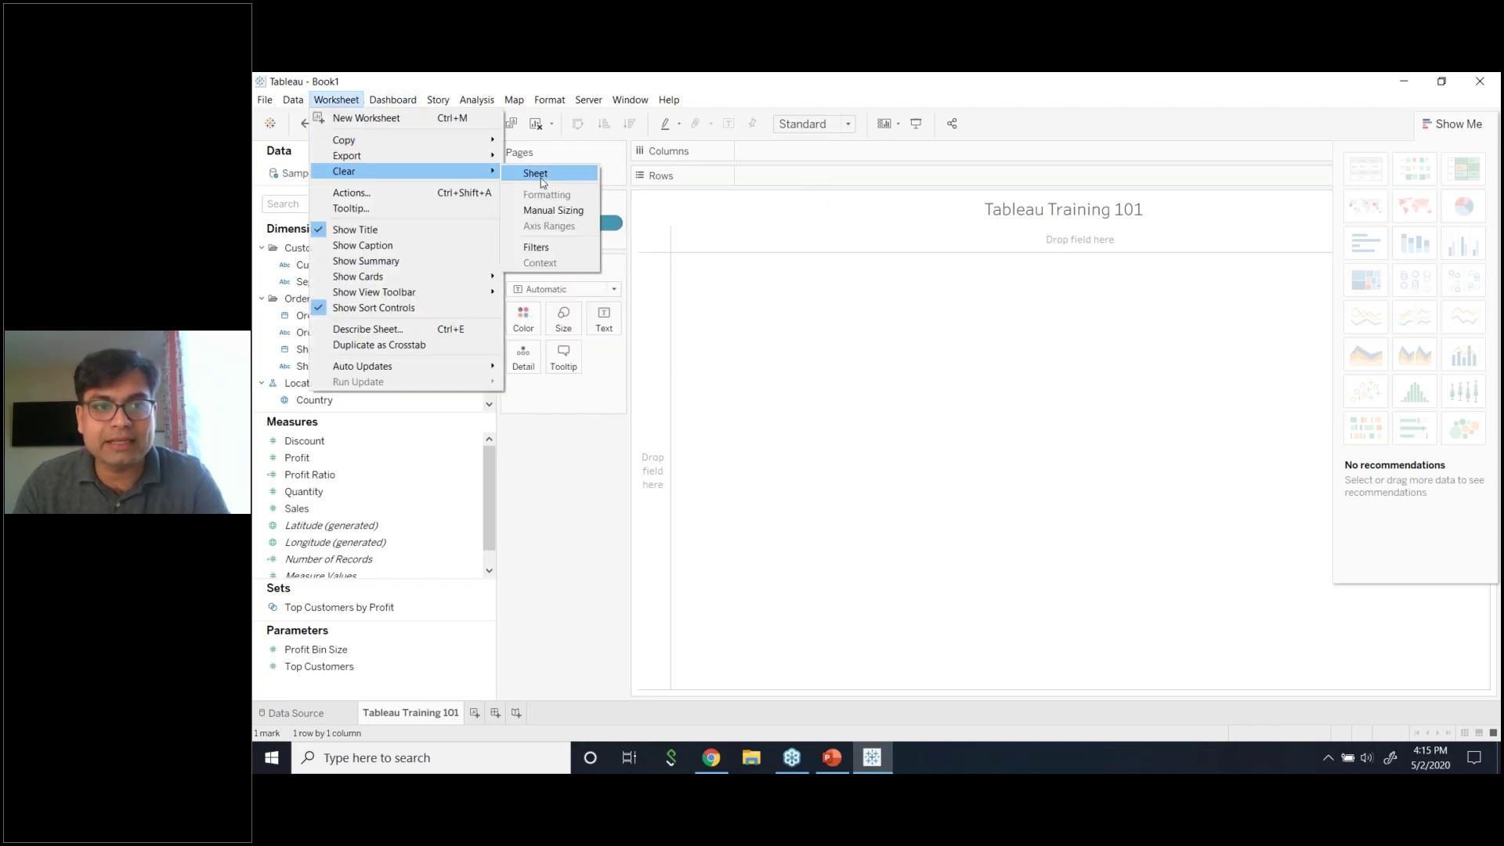
left_click(541, 174)
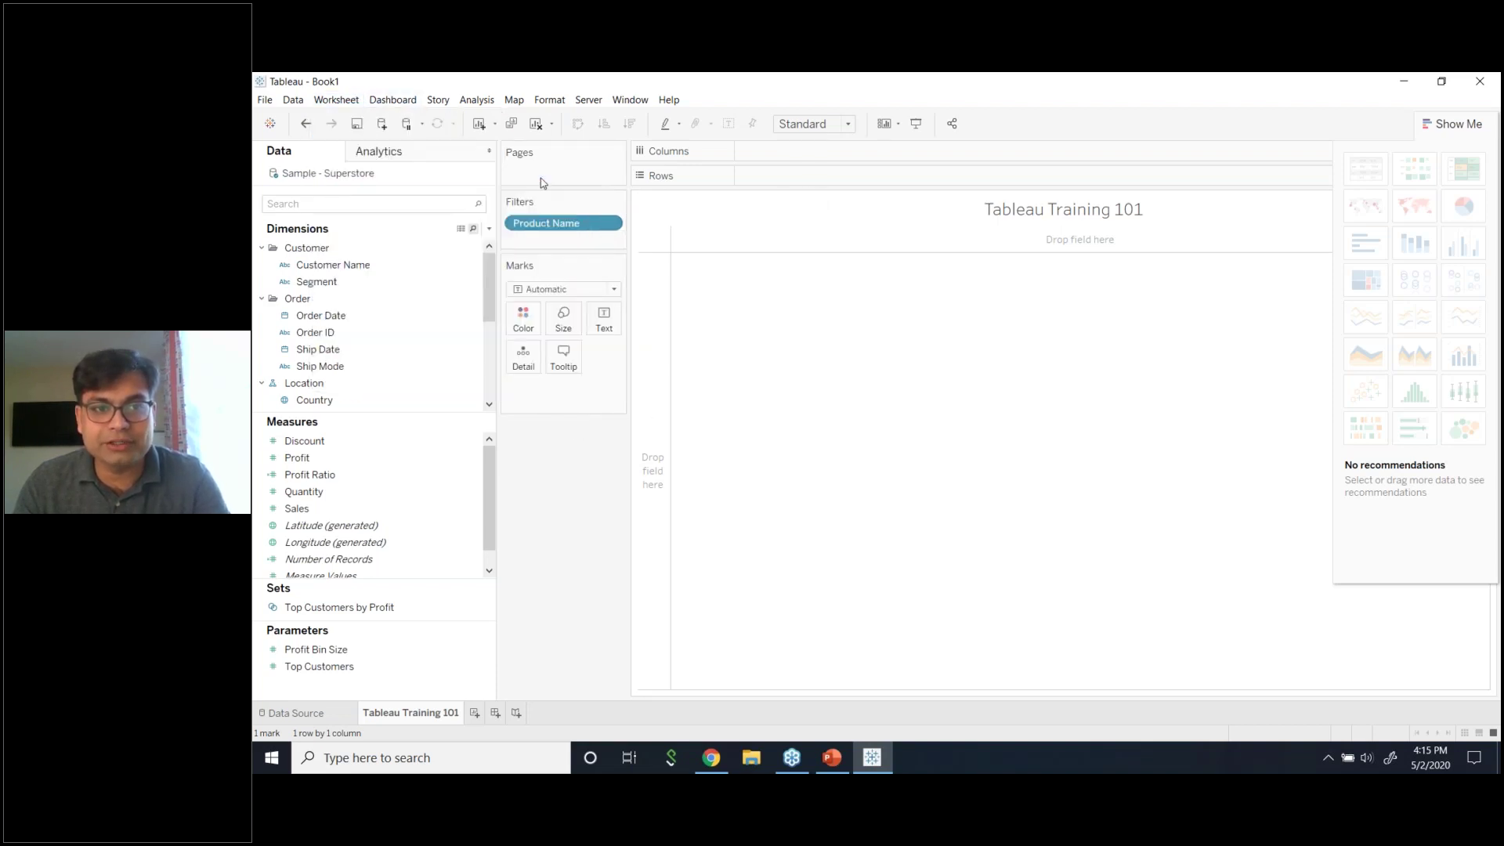
left_click(338, 100)
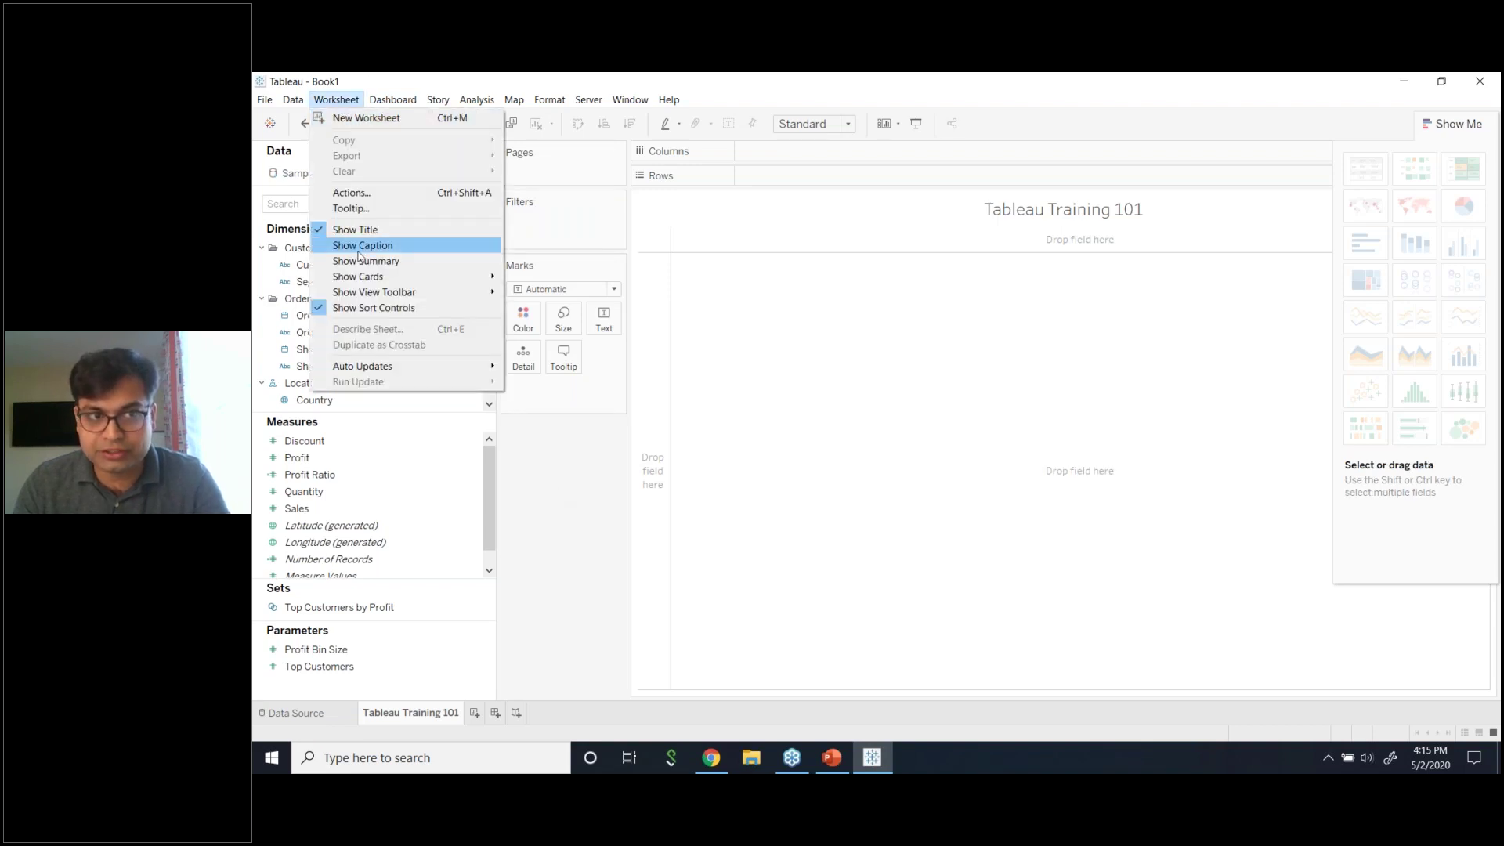
mouse_move(382, 94)
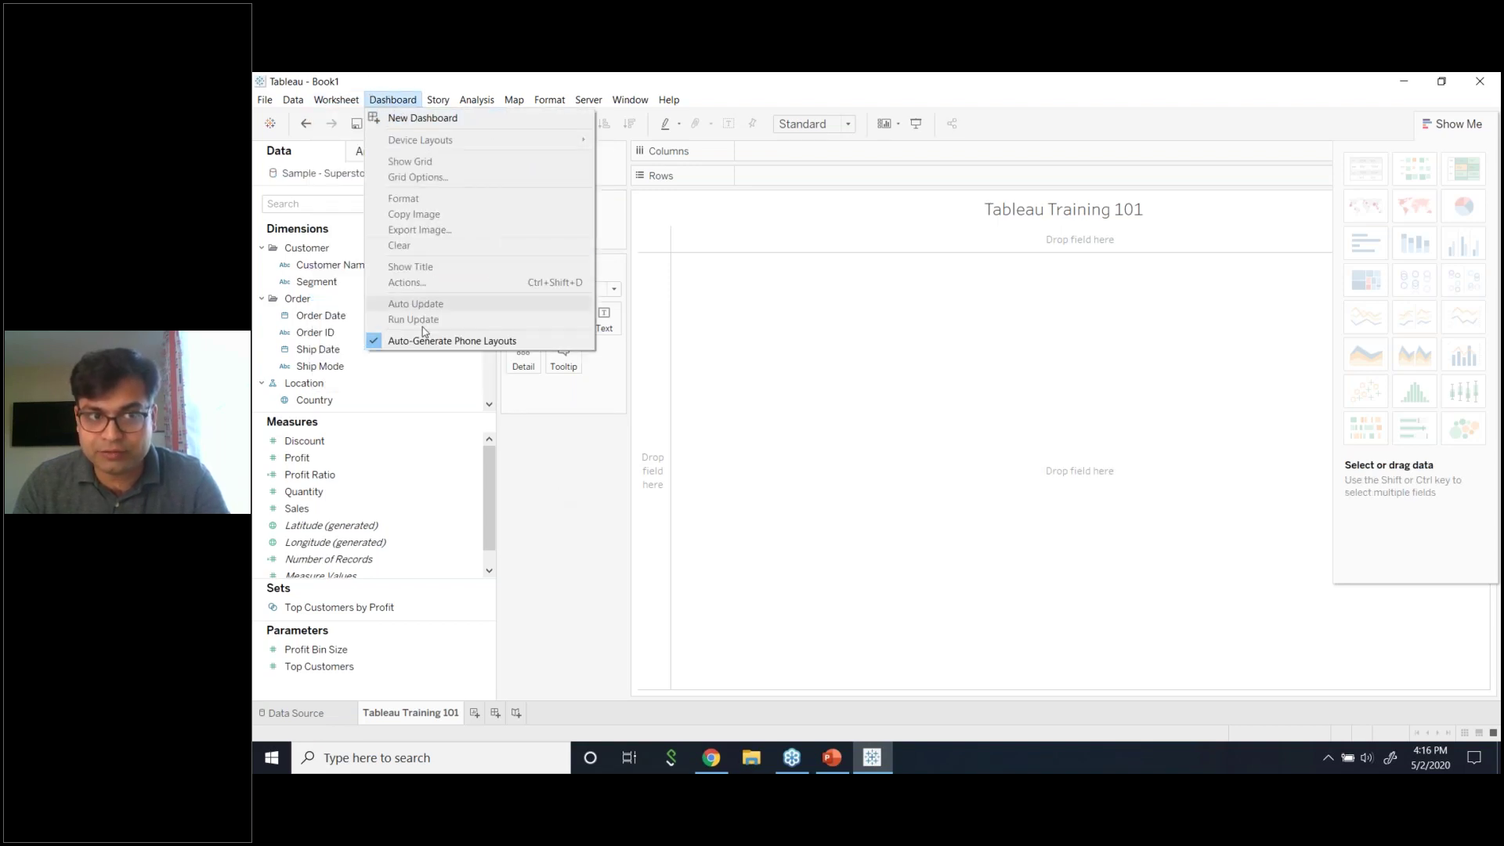
left_click(539, 477)
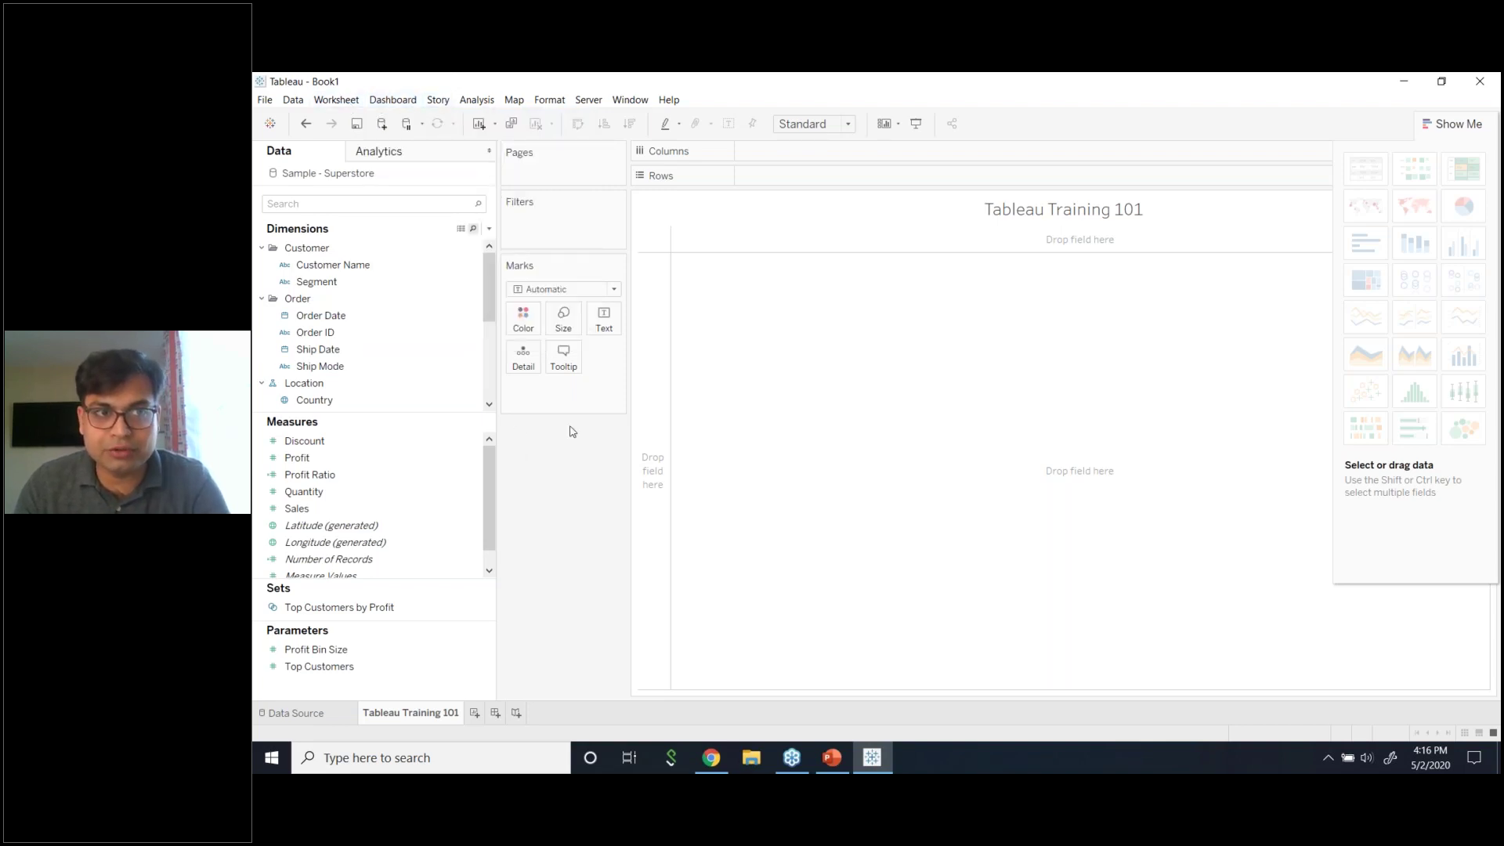
- Put Product Name on Rows, accepting all 1850 product names
left_click(390, 202)
type("Pro")
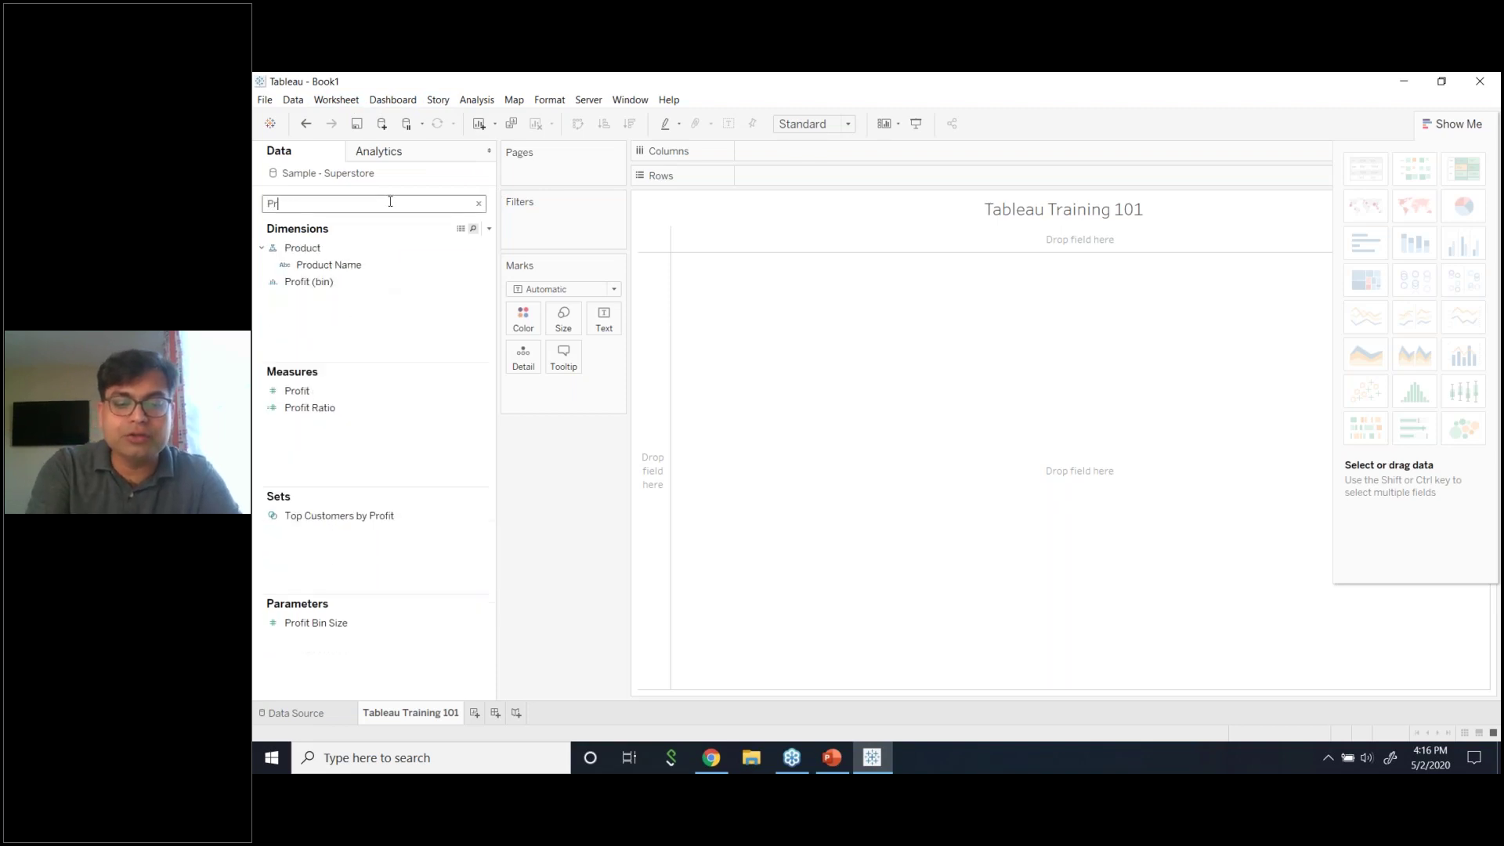
left_click(379, 266)
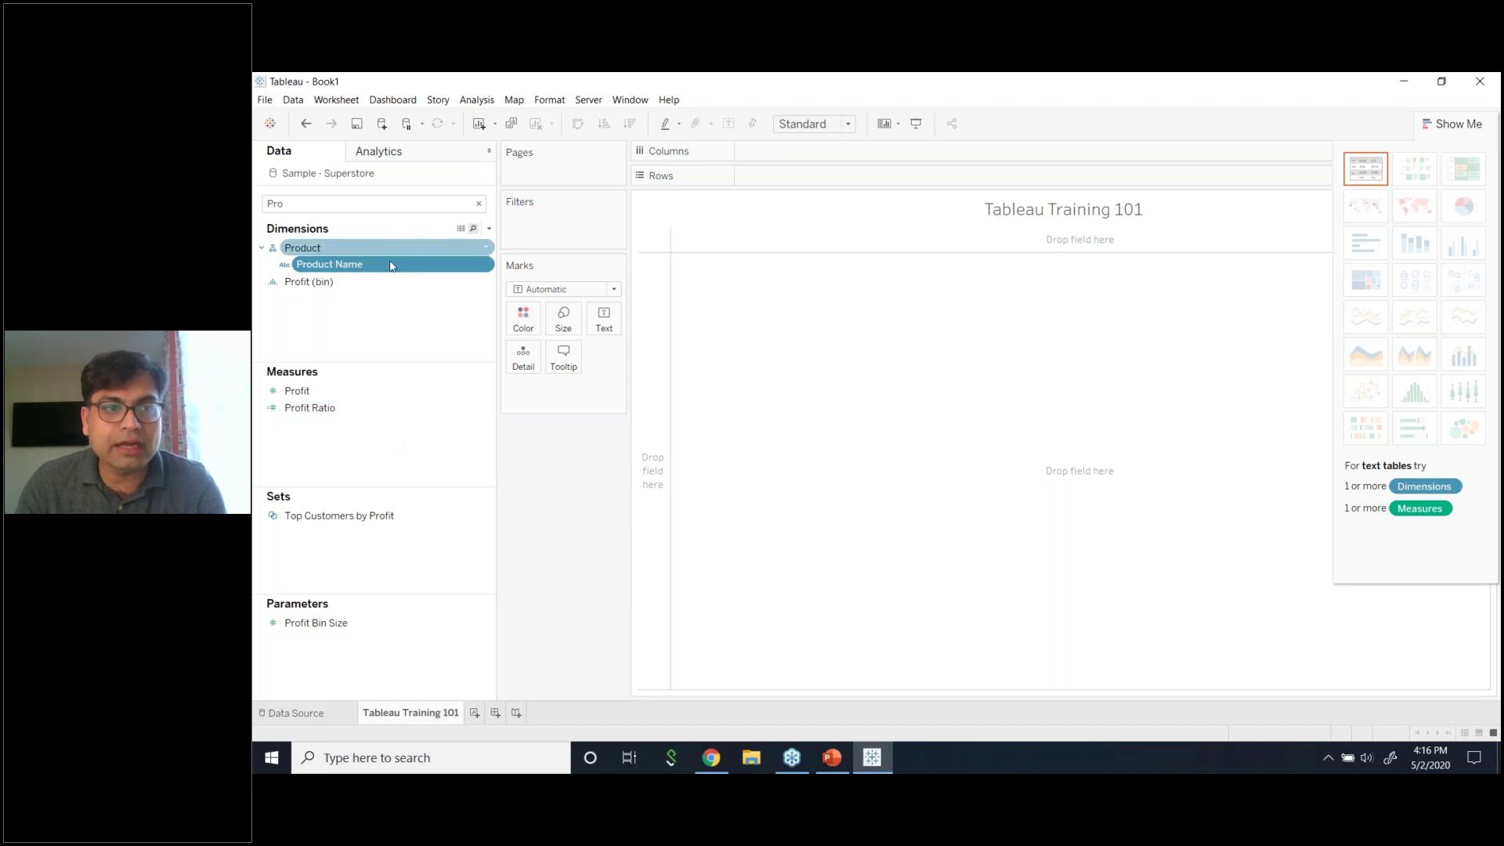
left_click_drag(394, 266, 892, 169)
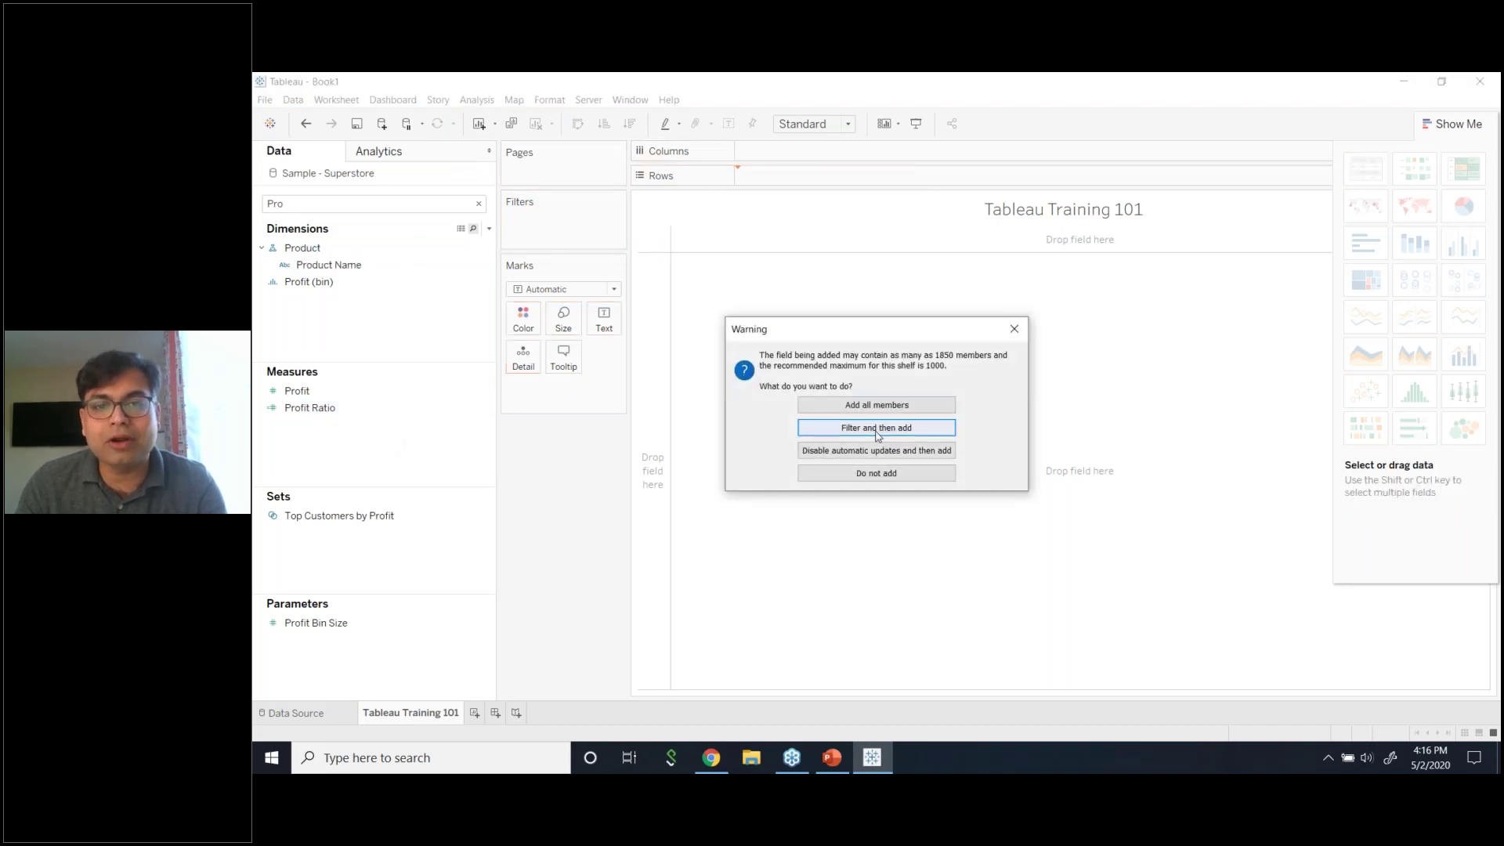
left_click(877, 405)
- Add Sales to the view as horizontal bars sorted from highest to lowest Sales
left_click(338, 204)
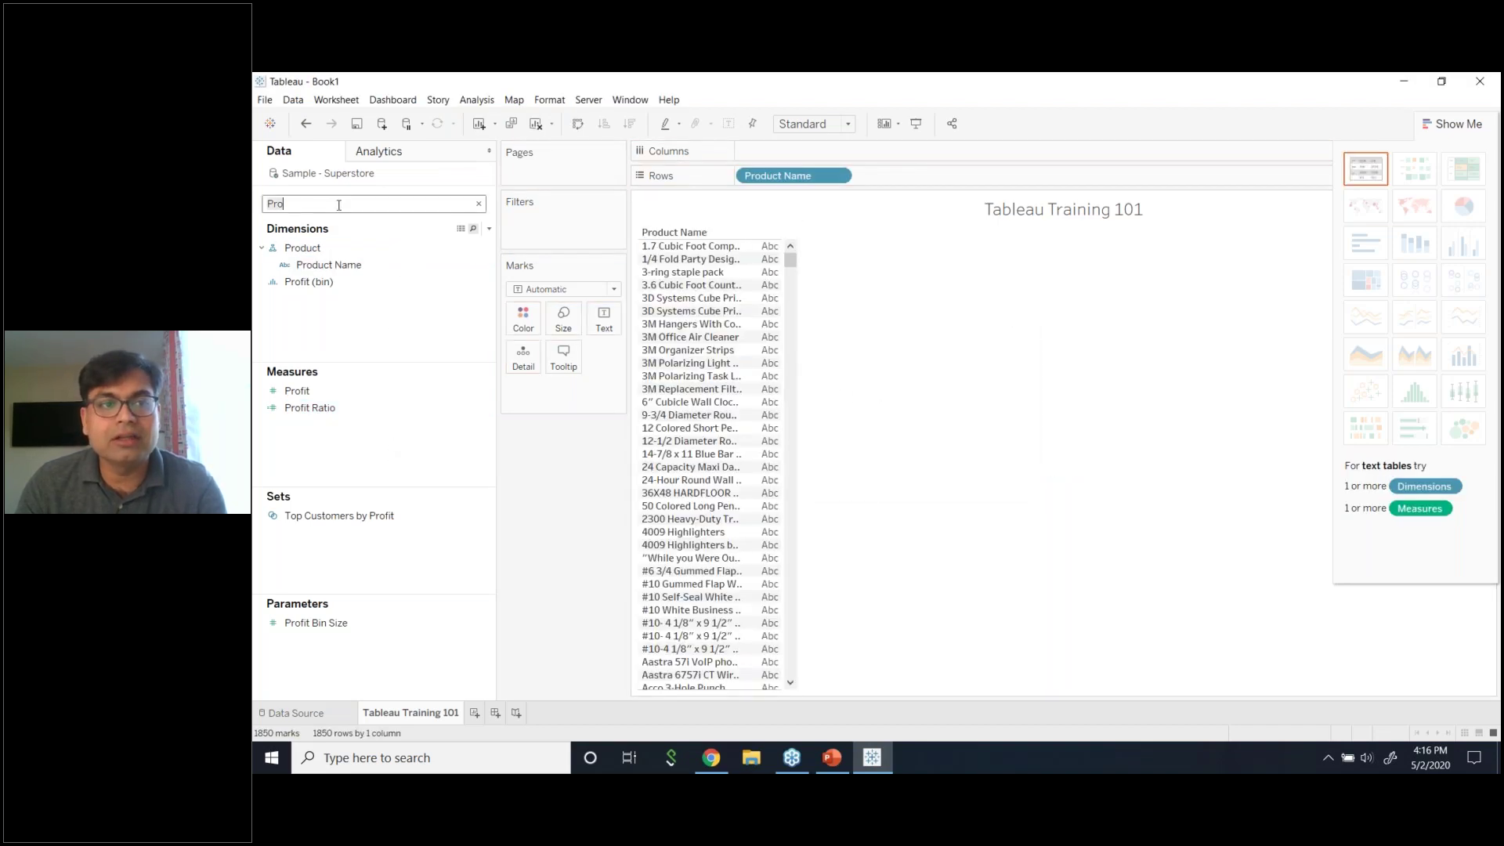
key("BackSpace")
key("BackSpace")
key("BackSpace")
type("sal")
left_click_drag(297, 365, 938, 188)
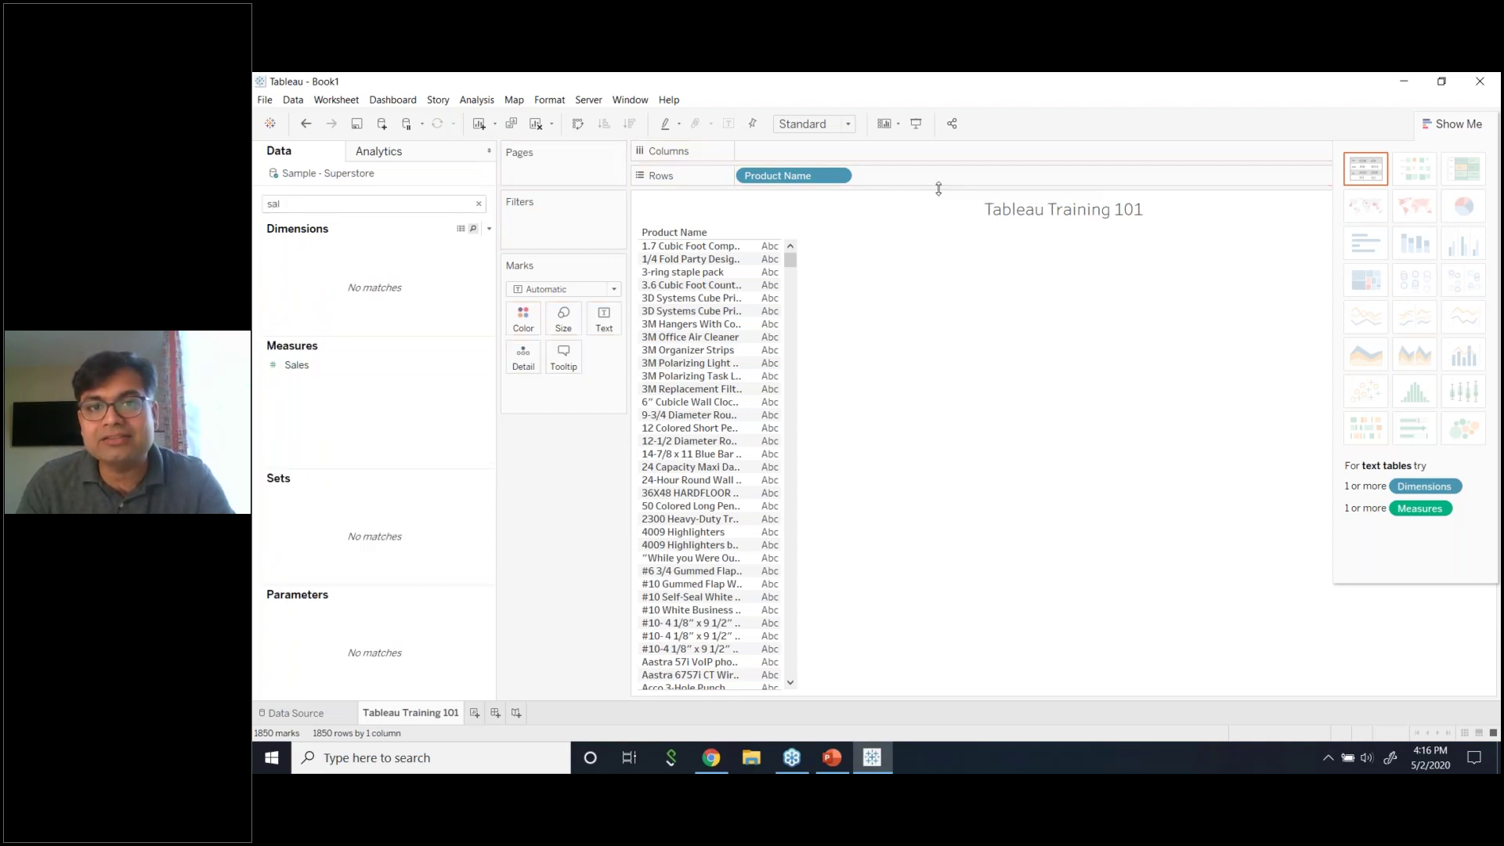
left_click_drag(298, 365, 921, 188)
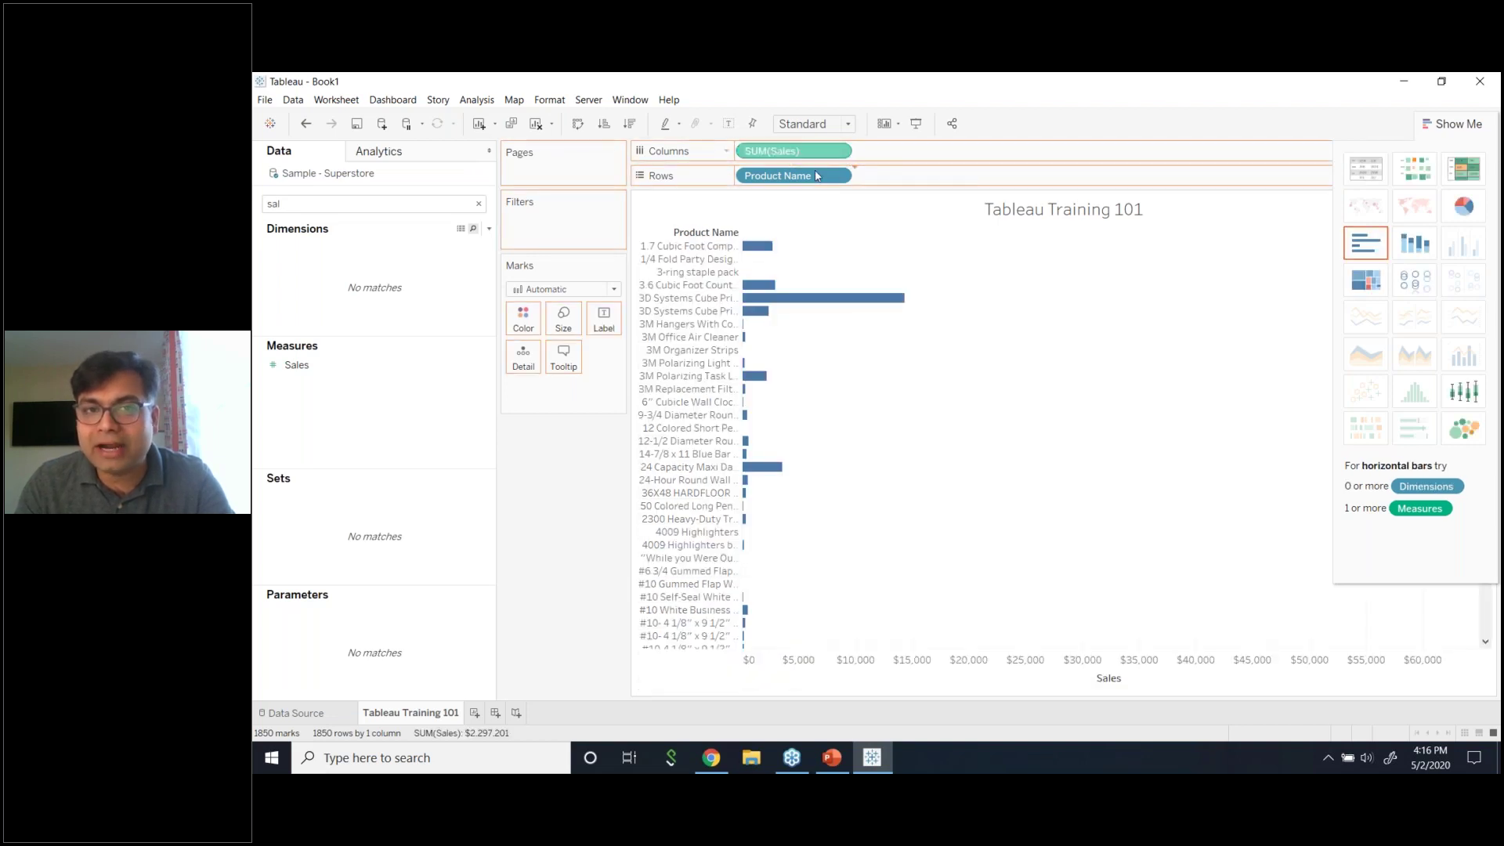
left_click_drag(813, 174, 813, 174)
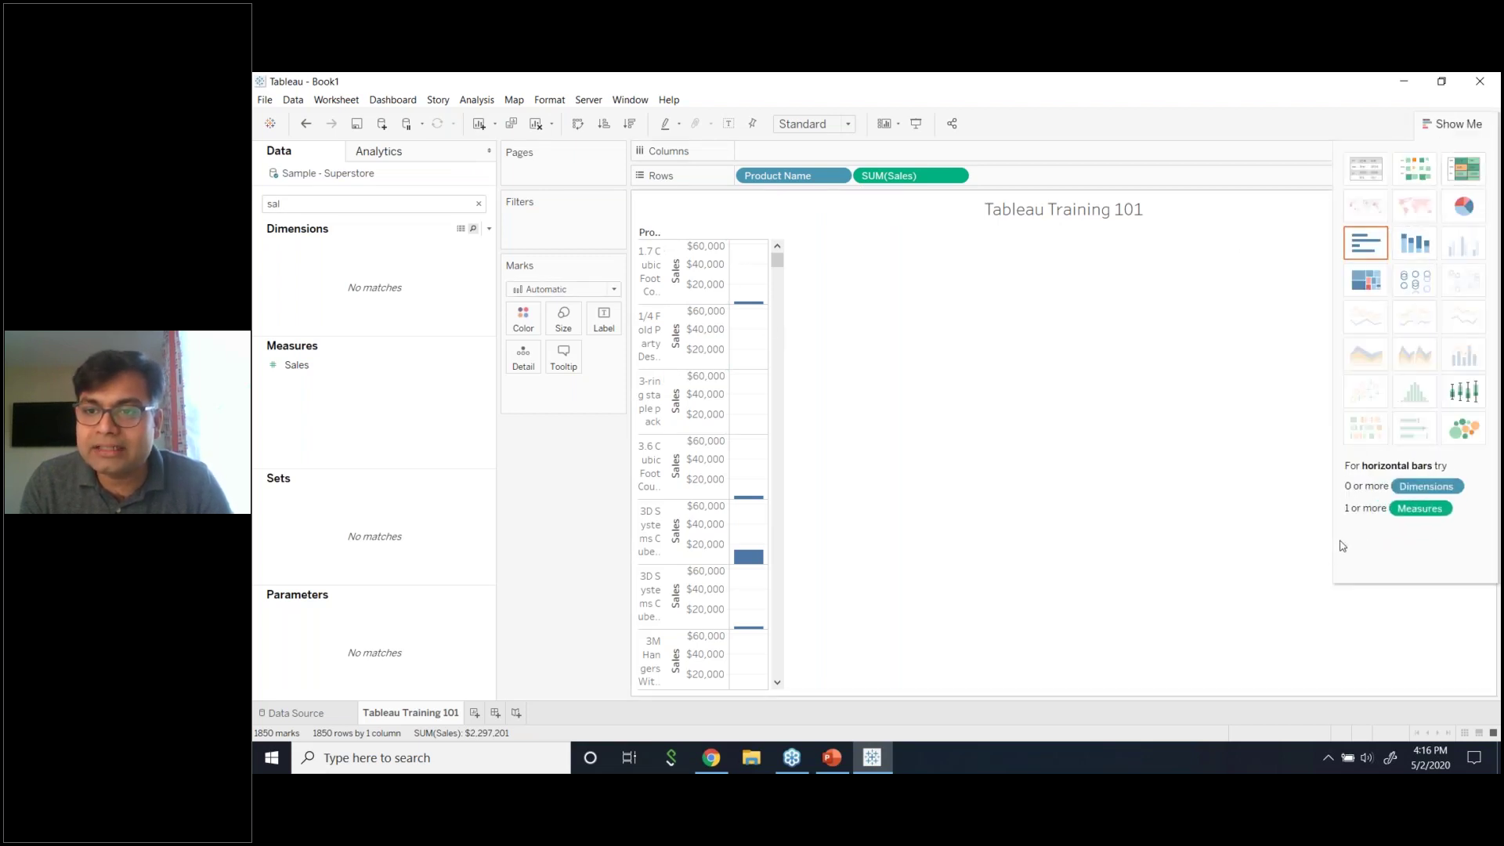
left_click(1367, 253)
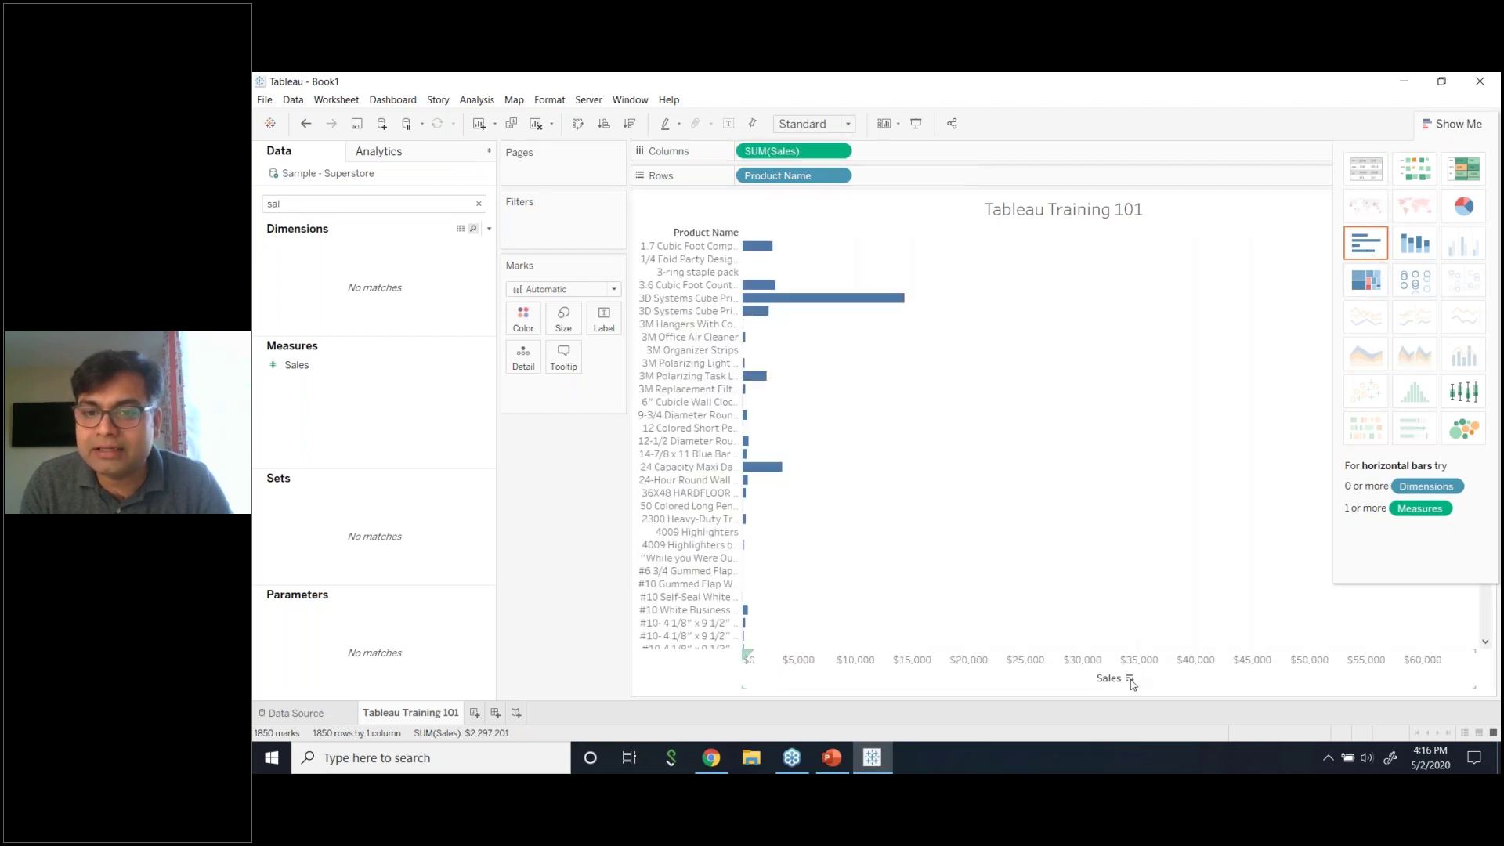
left_click(1130, 679)
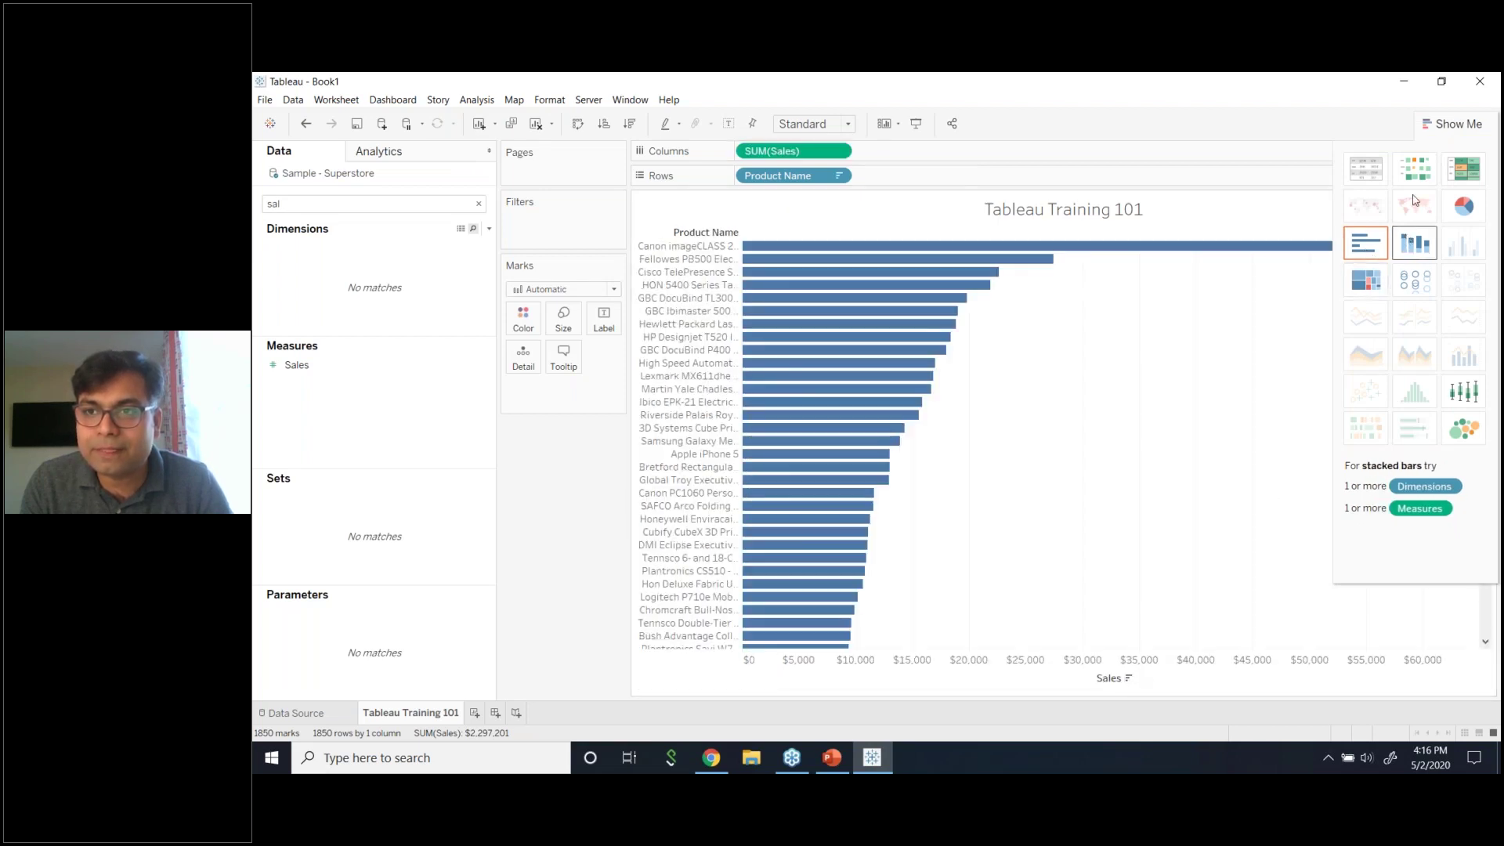
left_click(1441, 125)
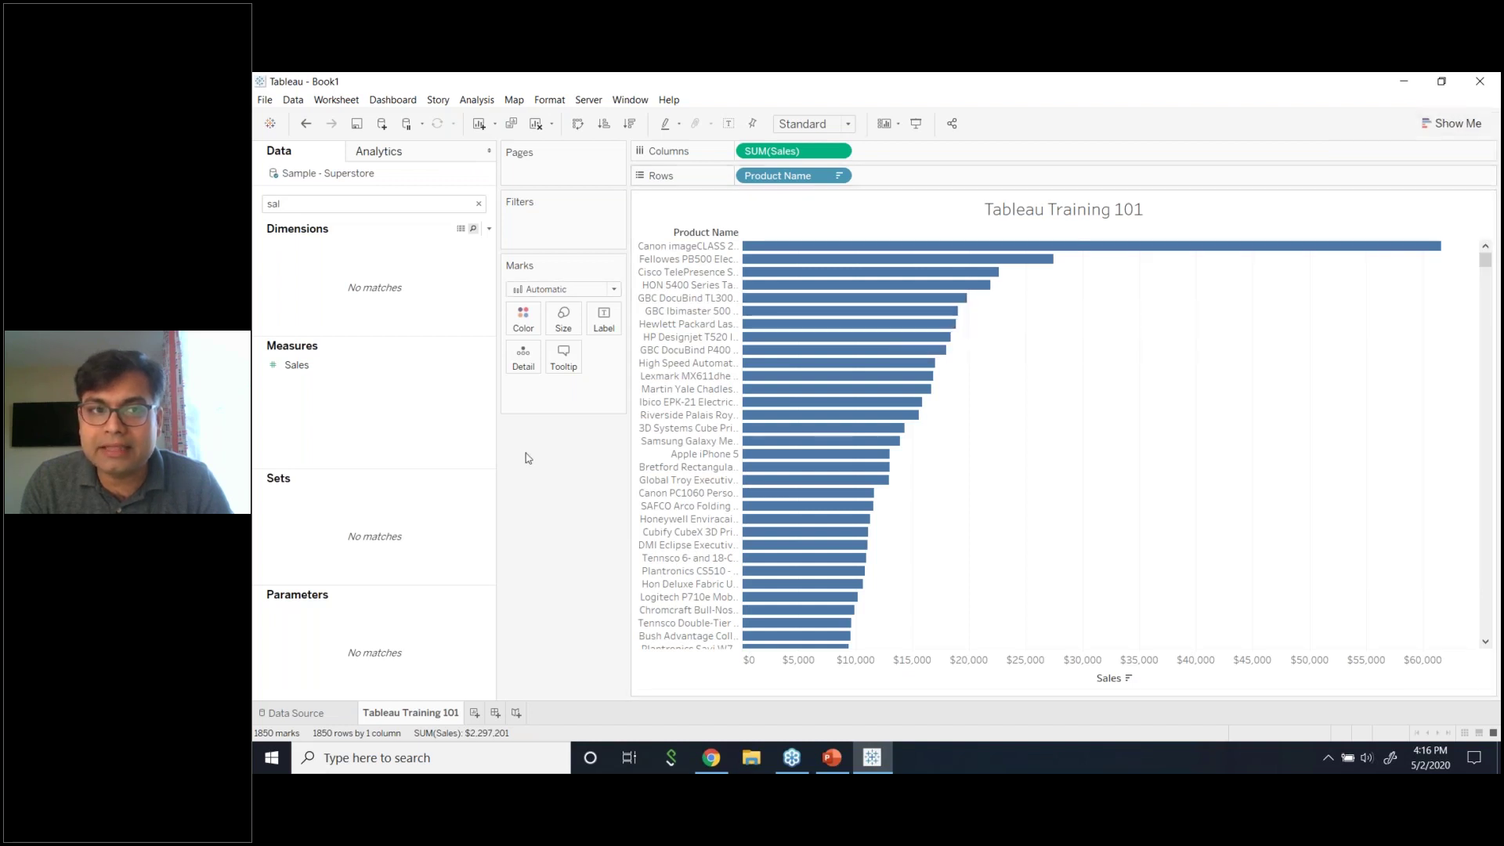
left_click(478, 205)
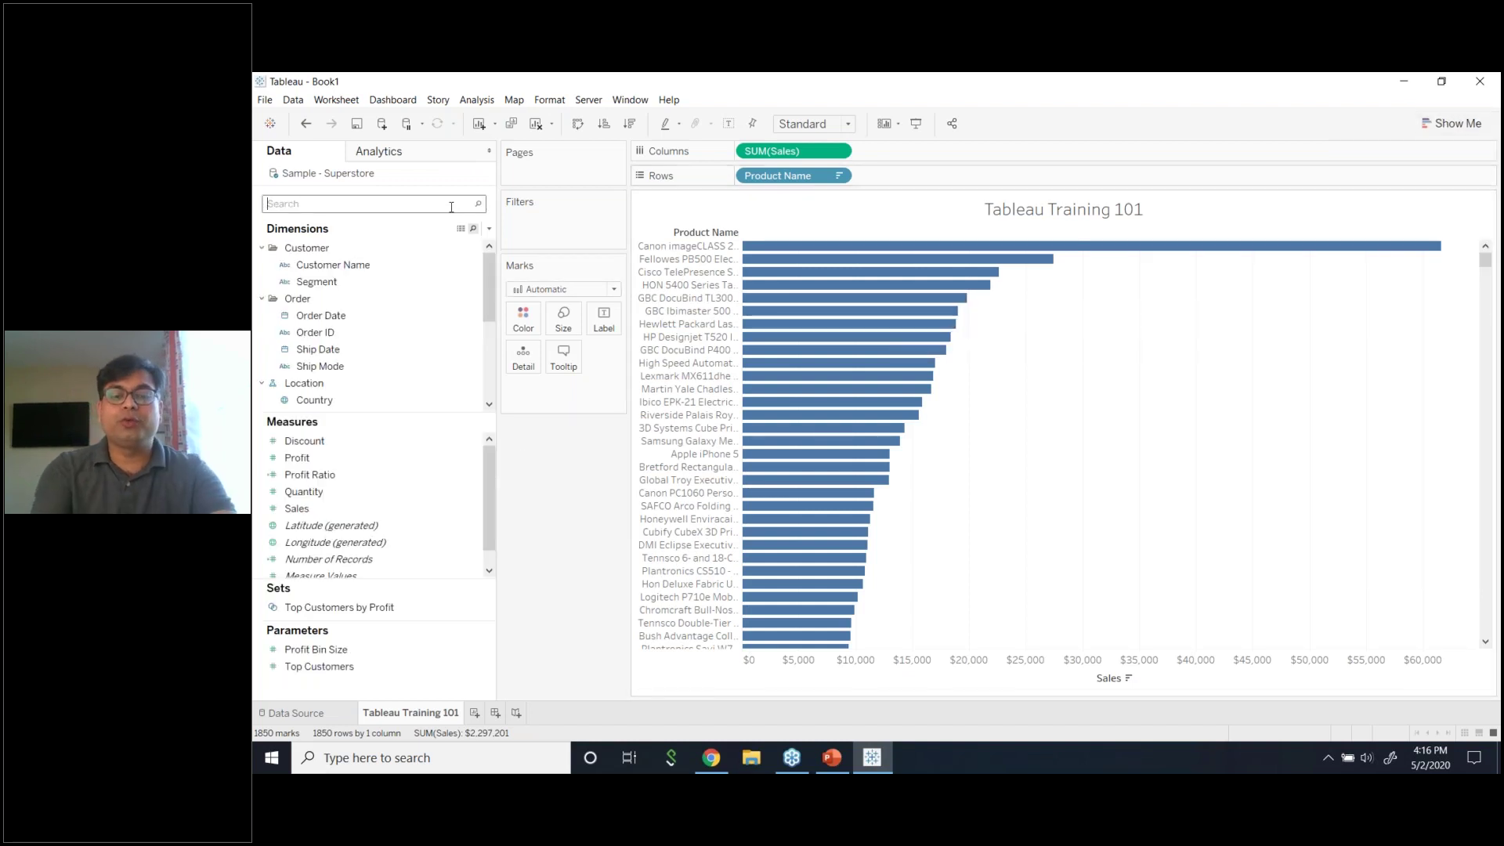
- Search for Product Name and drag it toward the Filters shelf without applying a filter
type("Pro")
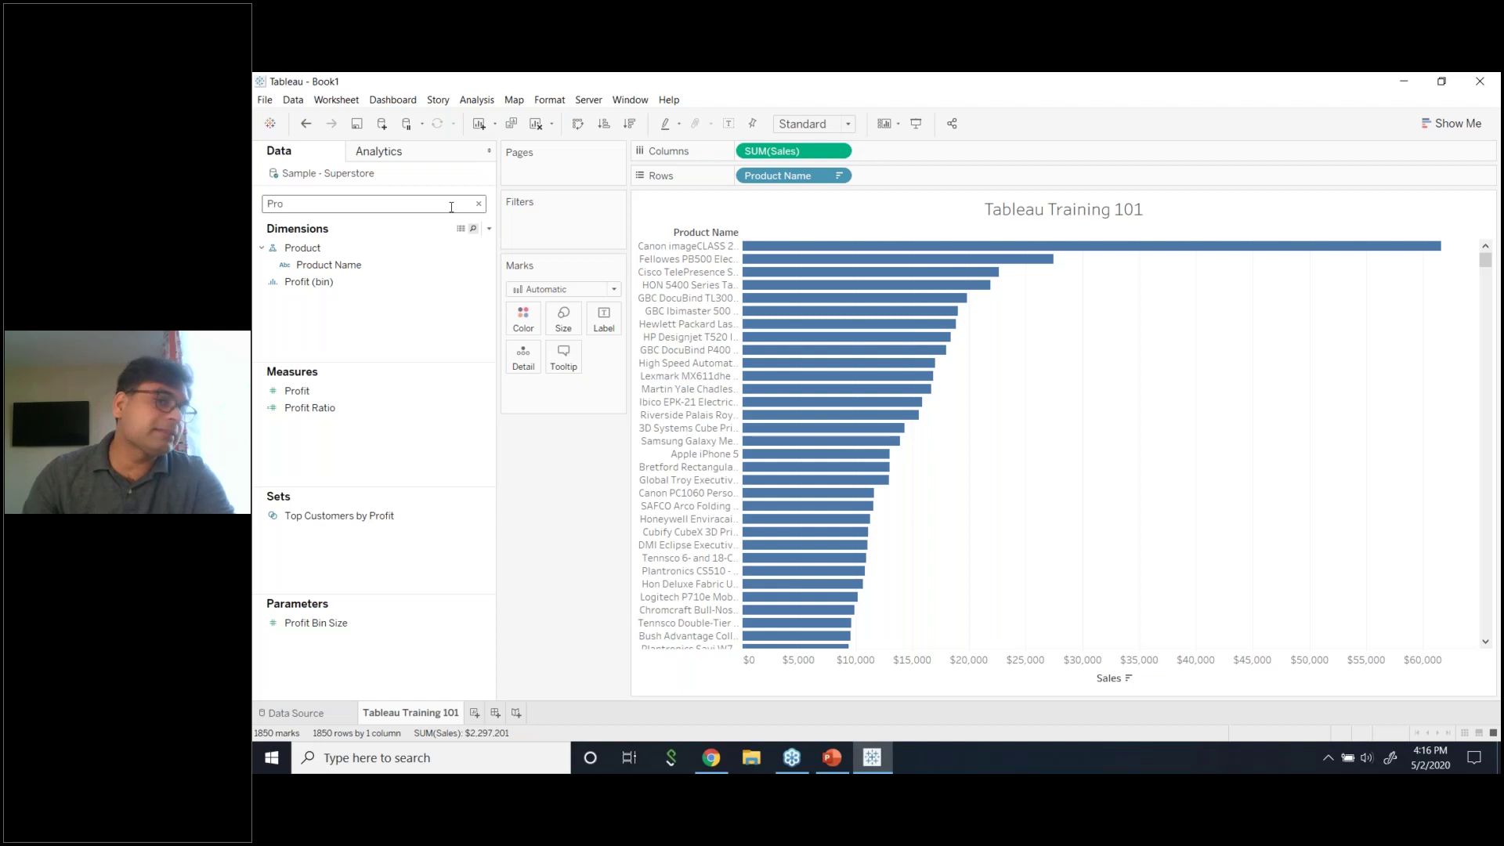
left_click_drag(438, 266, 533, 226)
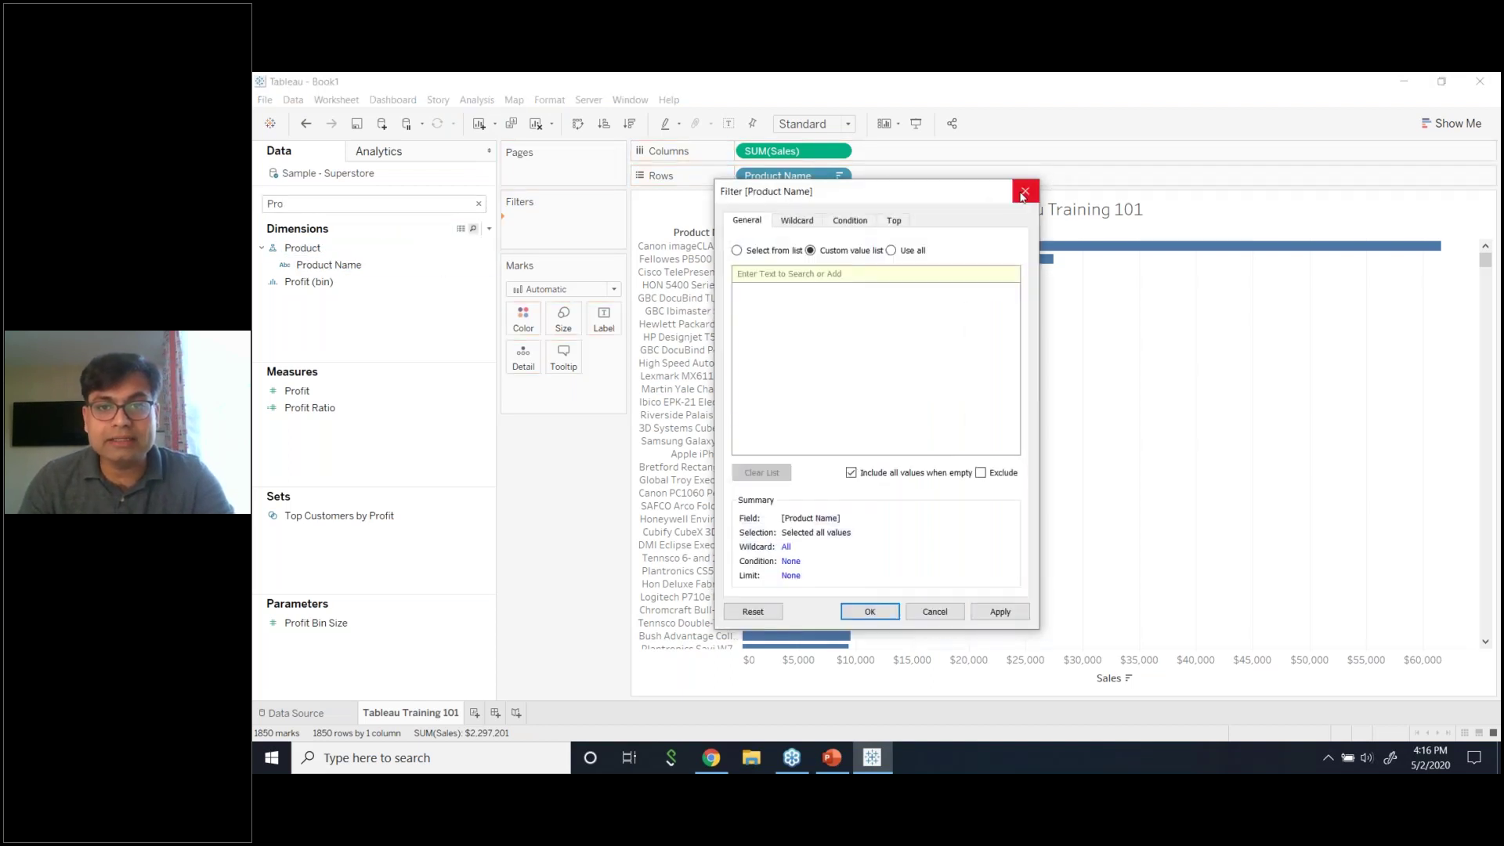
left_click(1025, 192)
left_click_drag(333, 265, 375, 273)
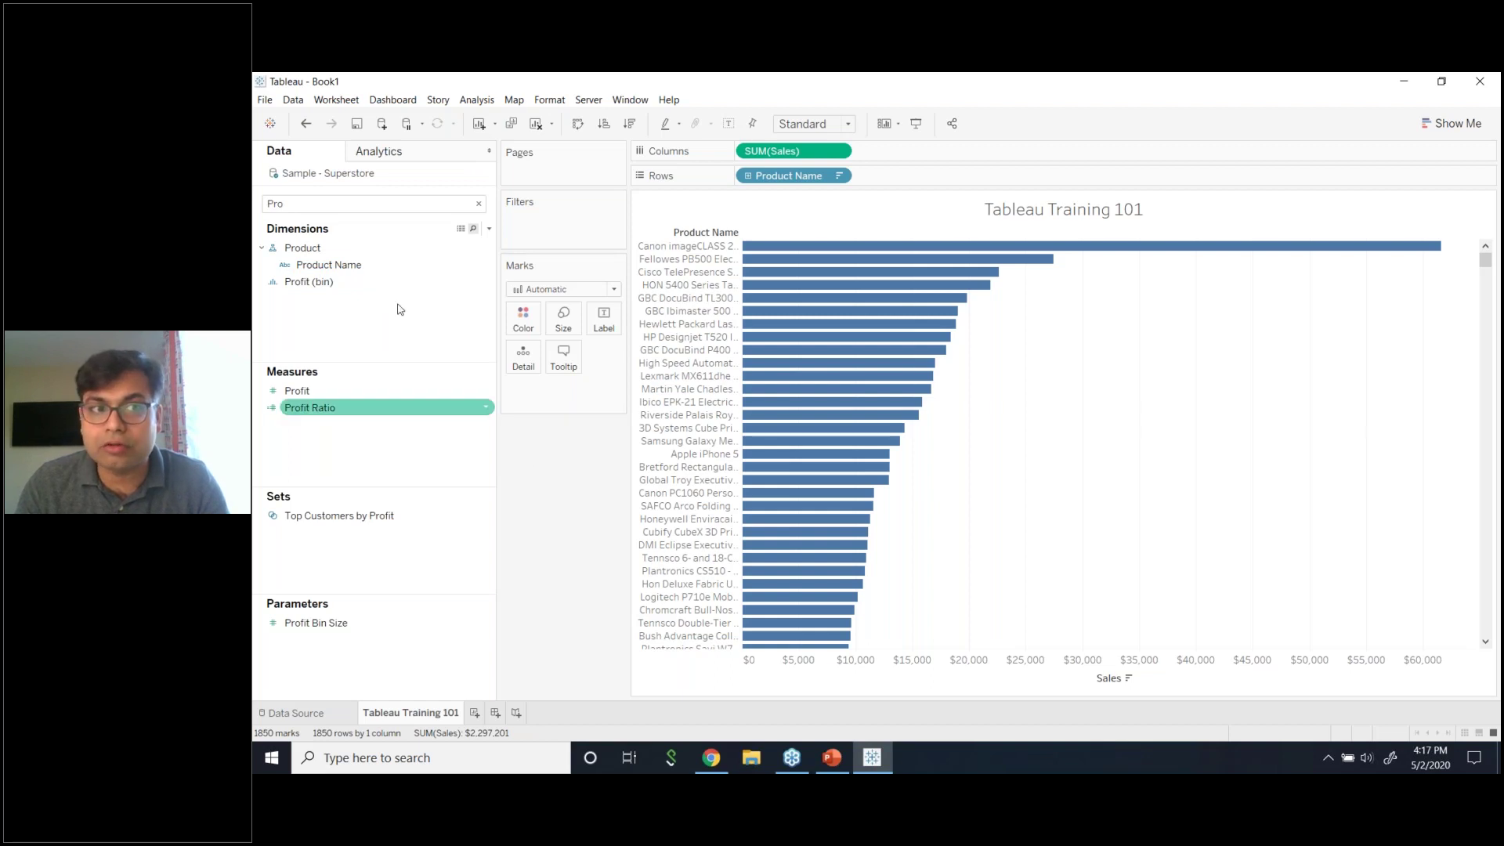
mouse_move(370, 269)
left_mouse_down()
mouse_move(427, 257)
mouse_move(368, 266)
left_mouse_up()
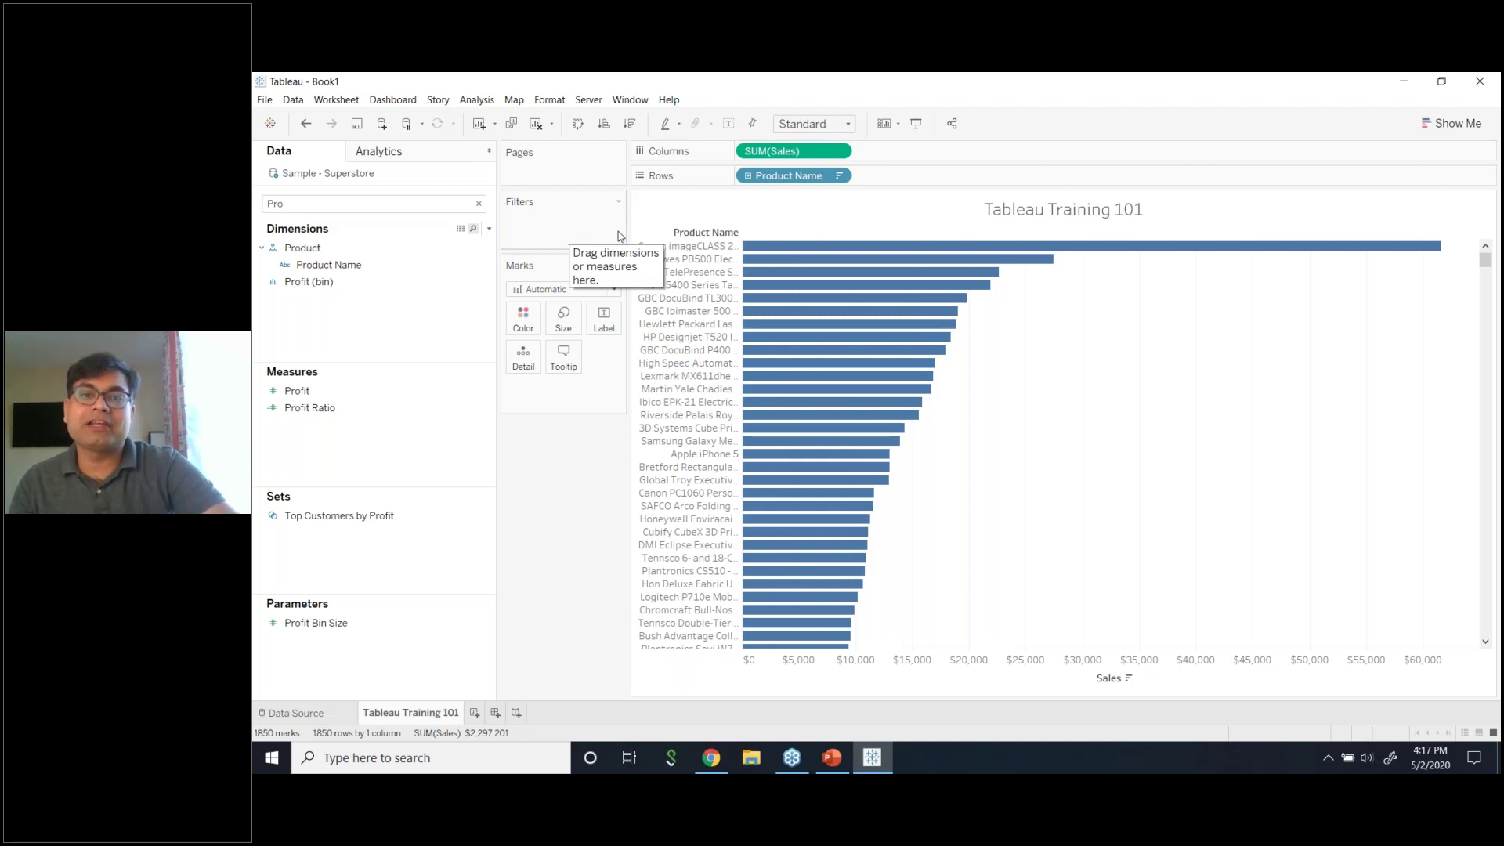
mouse_move(807, 327)
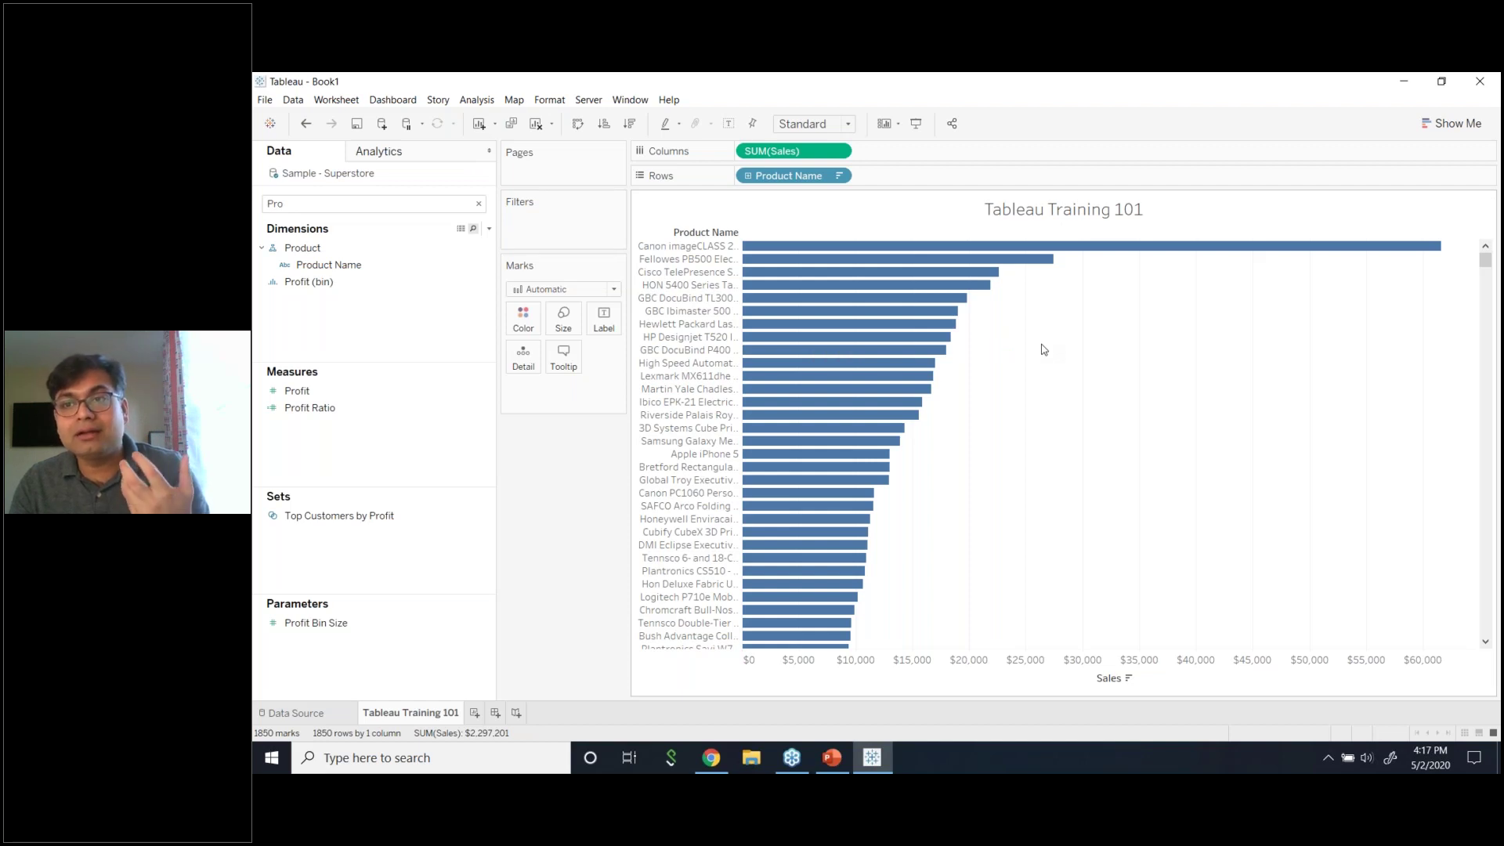
- Filter Product Name to the Top 10 by Sum of Sales and widen the name column
left_click(374, 267)
left_click_drag(374, 267, 517, 224)
left_click(894, 220)
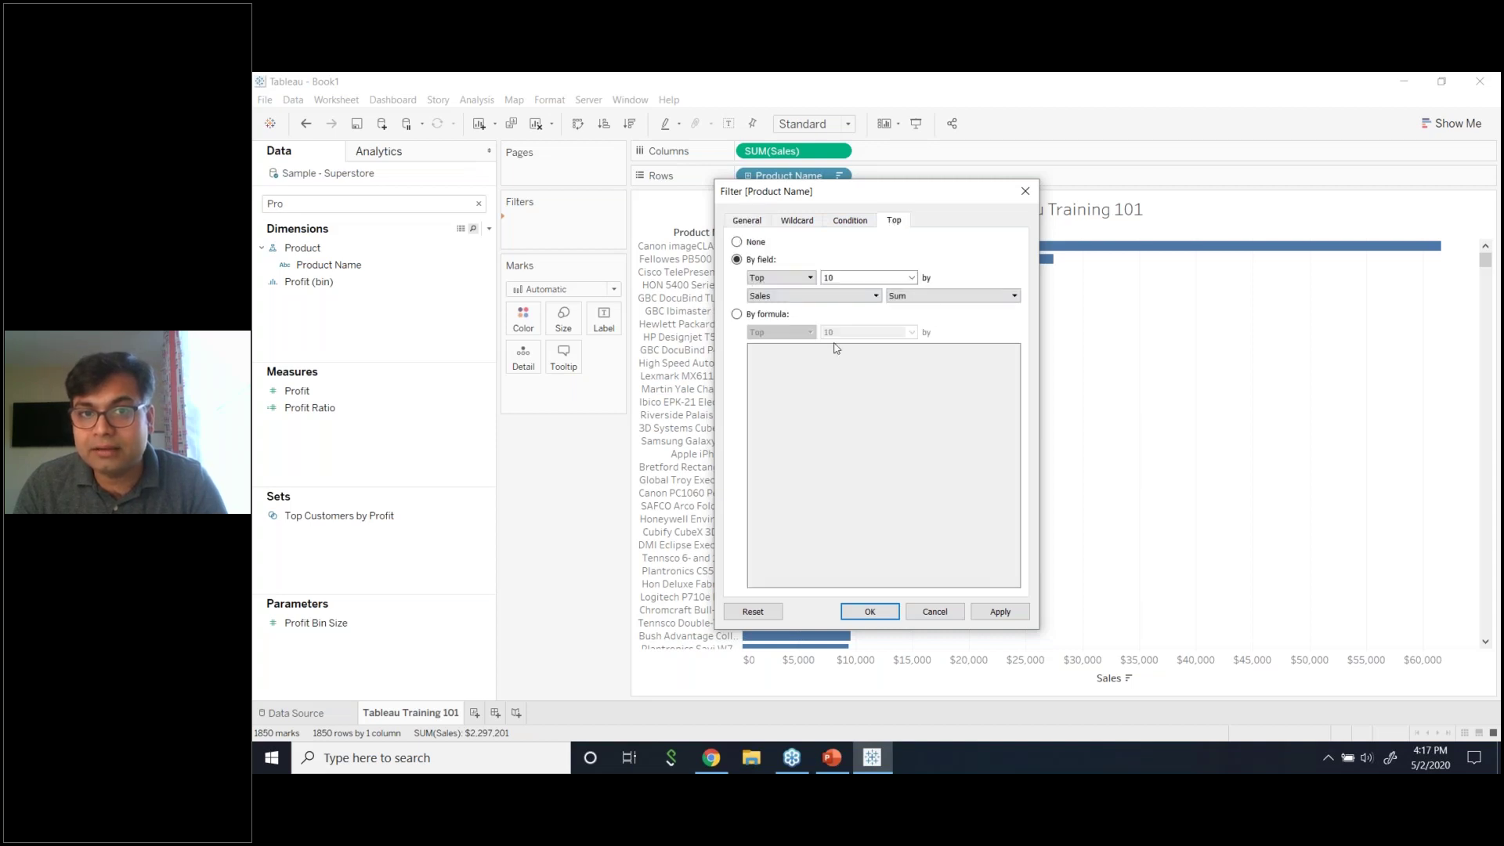
left_click(1018, 613)
left_click(881, 615)
mouse_move(752, 358)
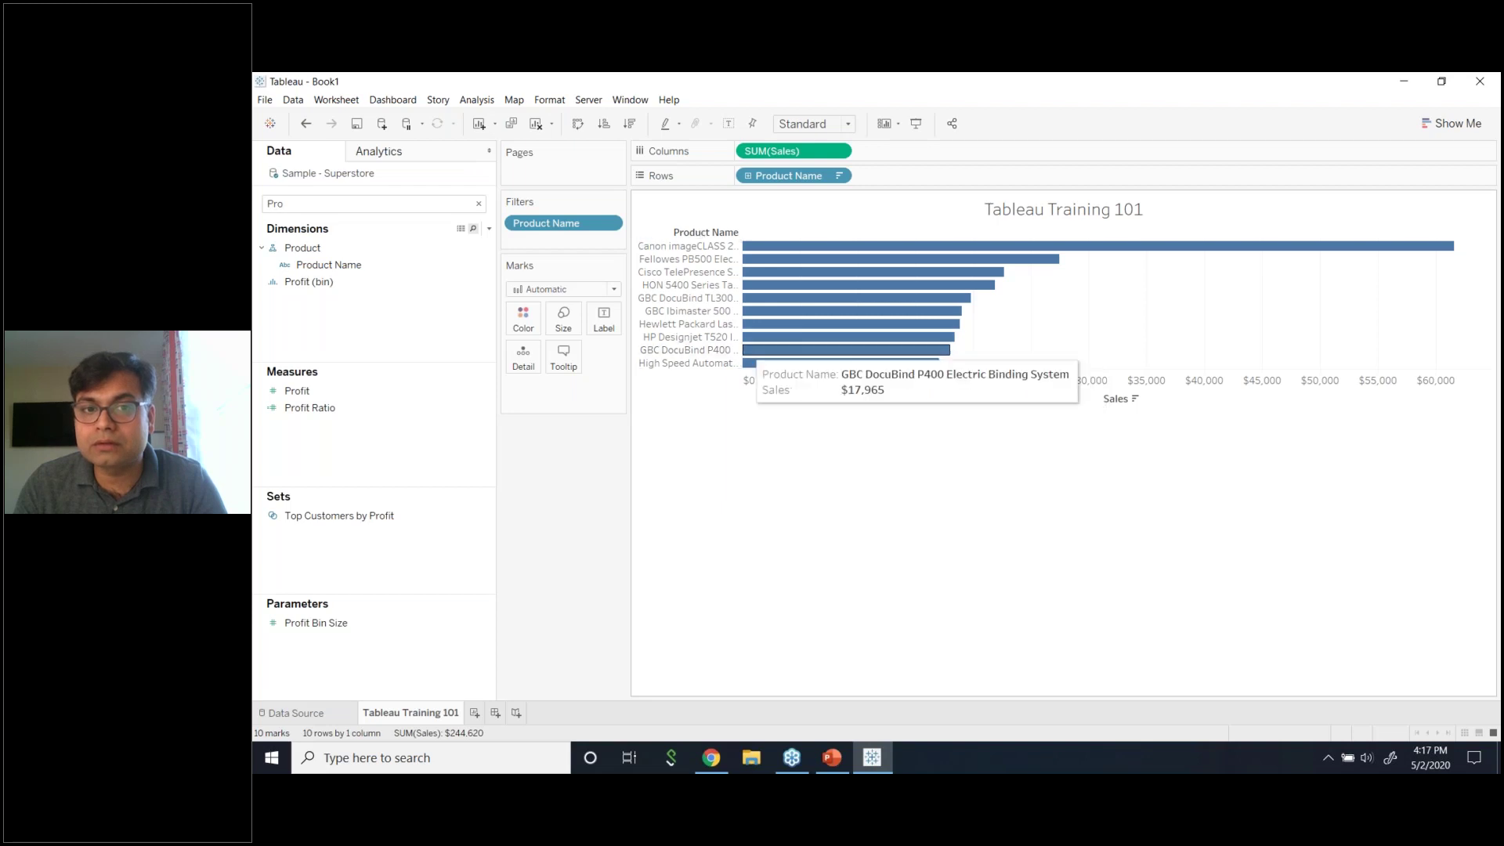
left_click_drag(830, 356, 943, 359)
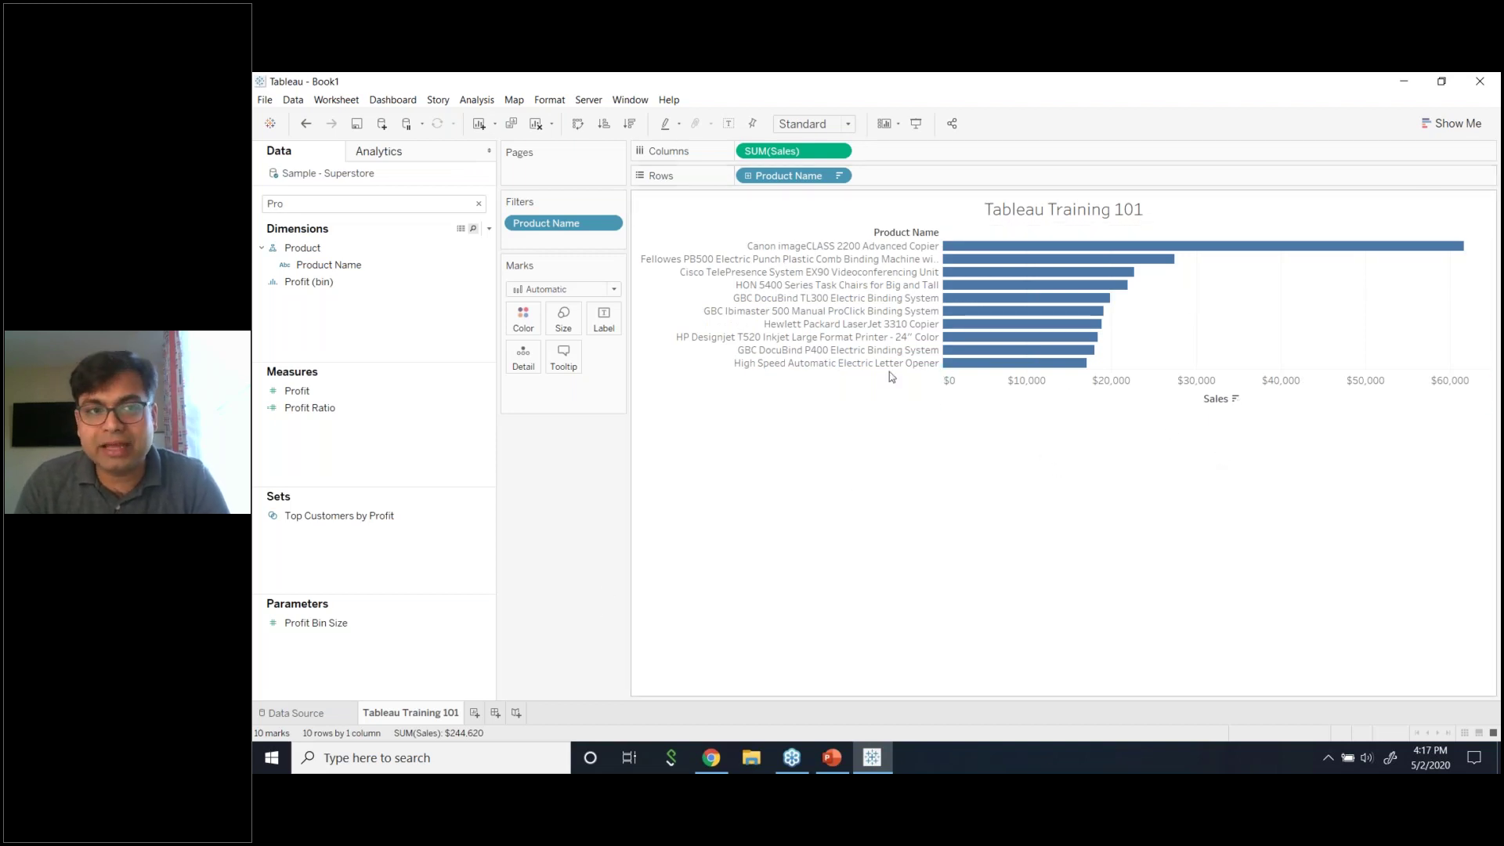
- Collapse the Data pane so the bar chart gets more room
left_click(490, 151)
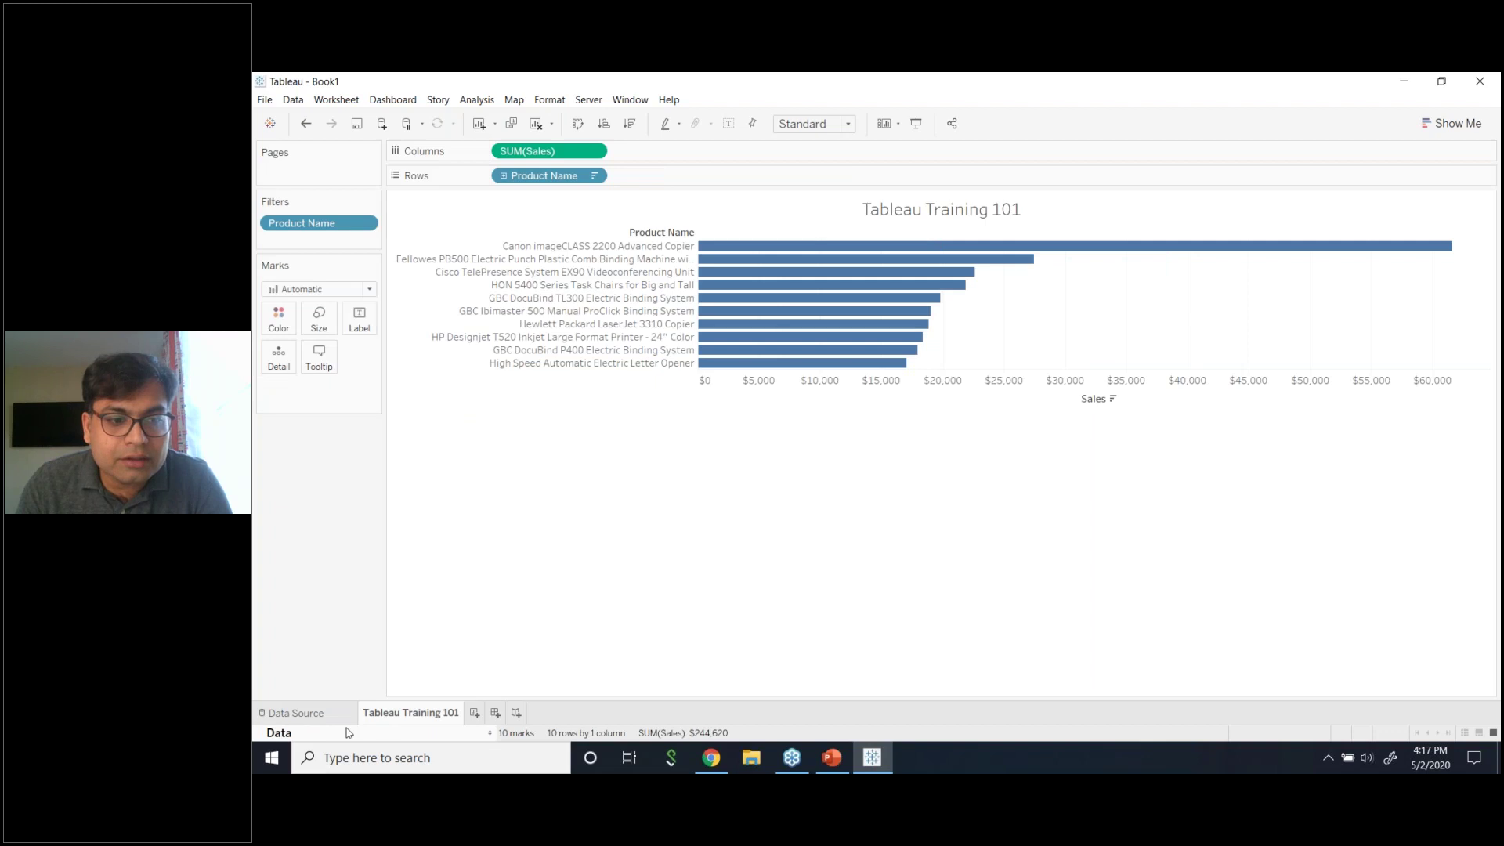
left_click(489, 734)
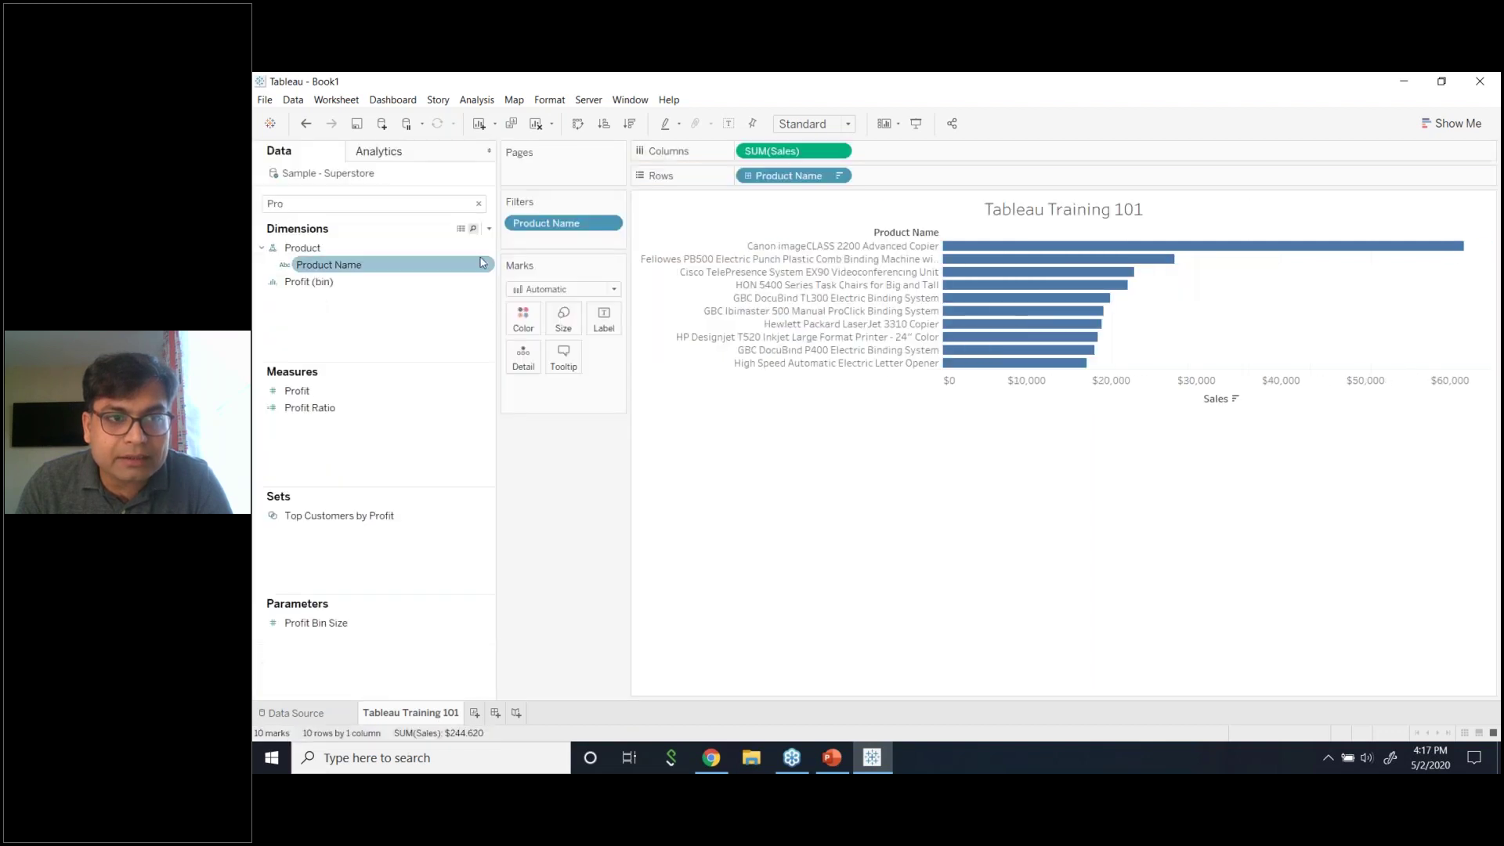
left_click(490, 152)
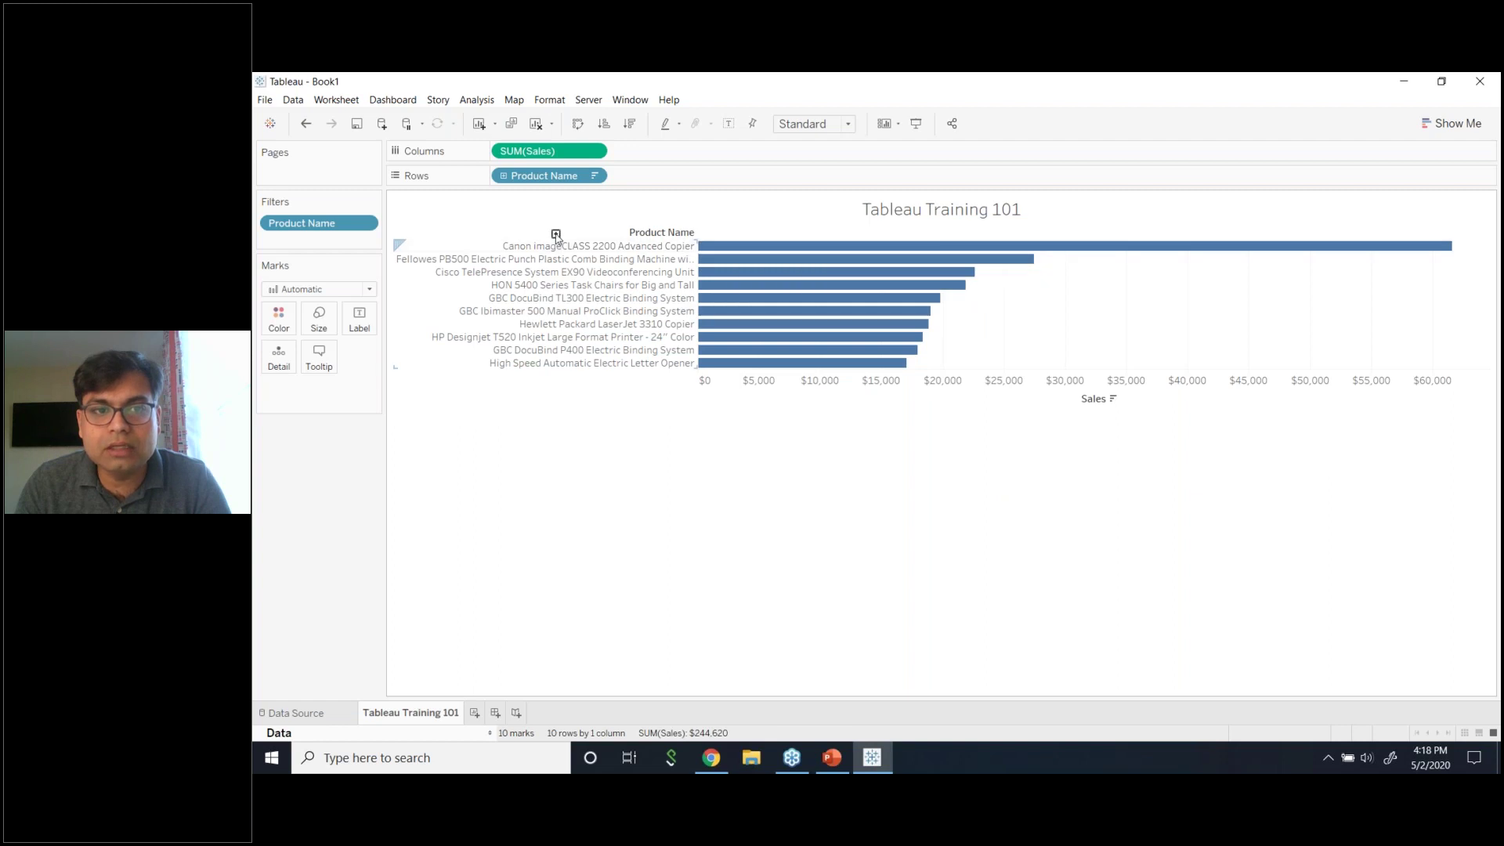
mouse_move(876, 249)
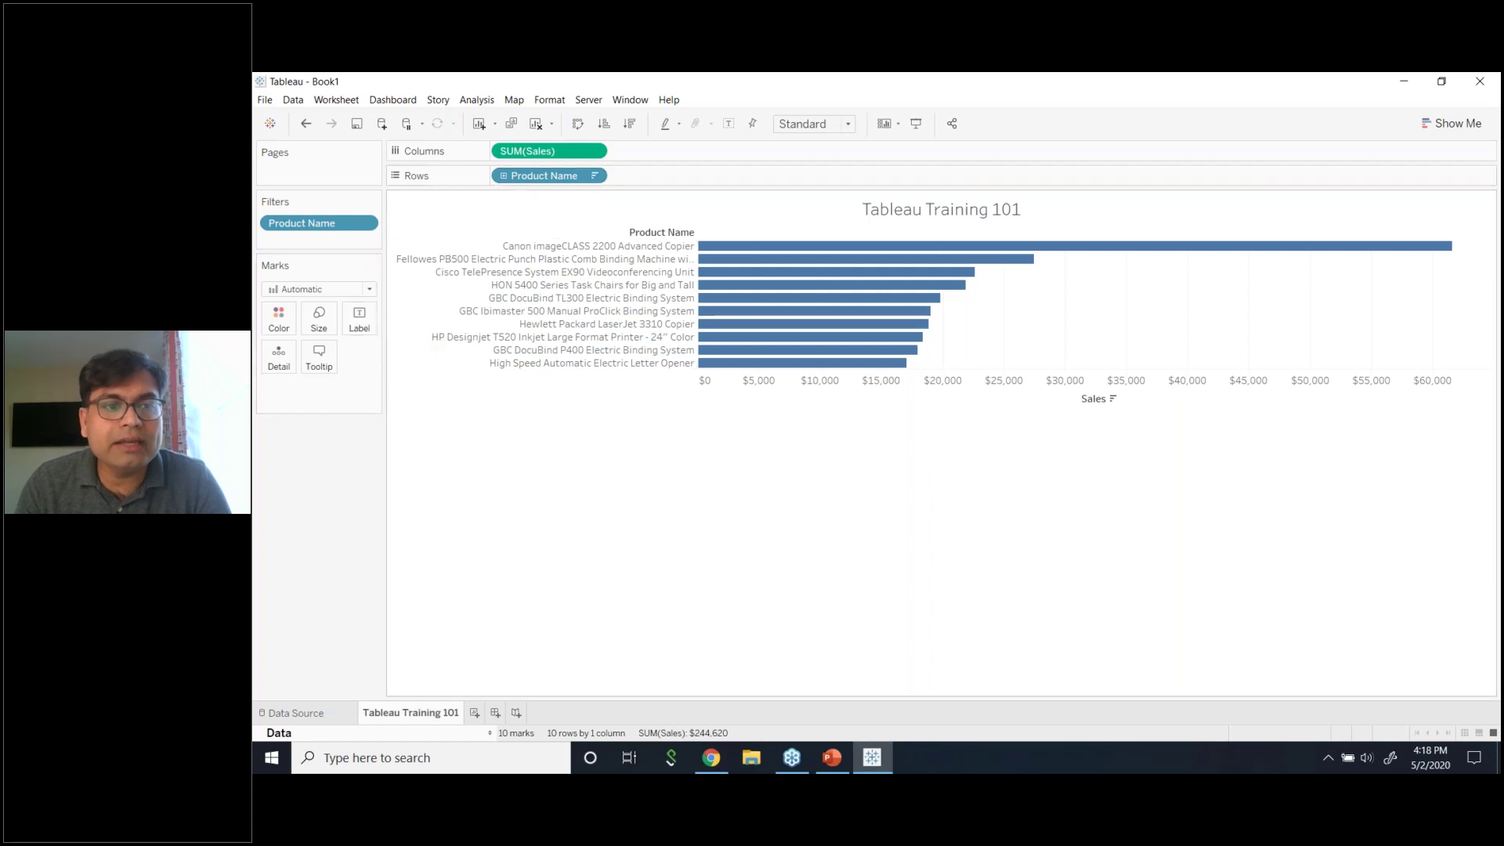
left_click(361, 318)
- Show Sales values as mark labels on the bars, then hide and restore the Sales axis header
left_click(389, 353)
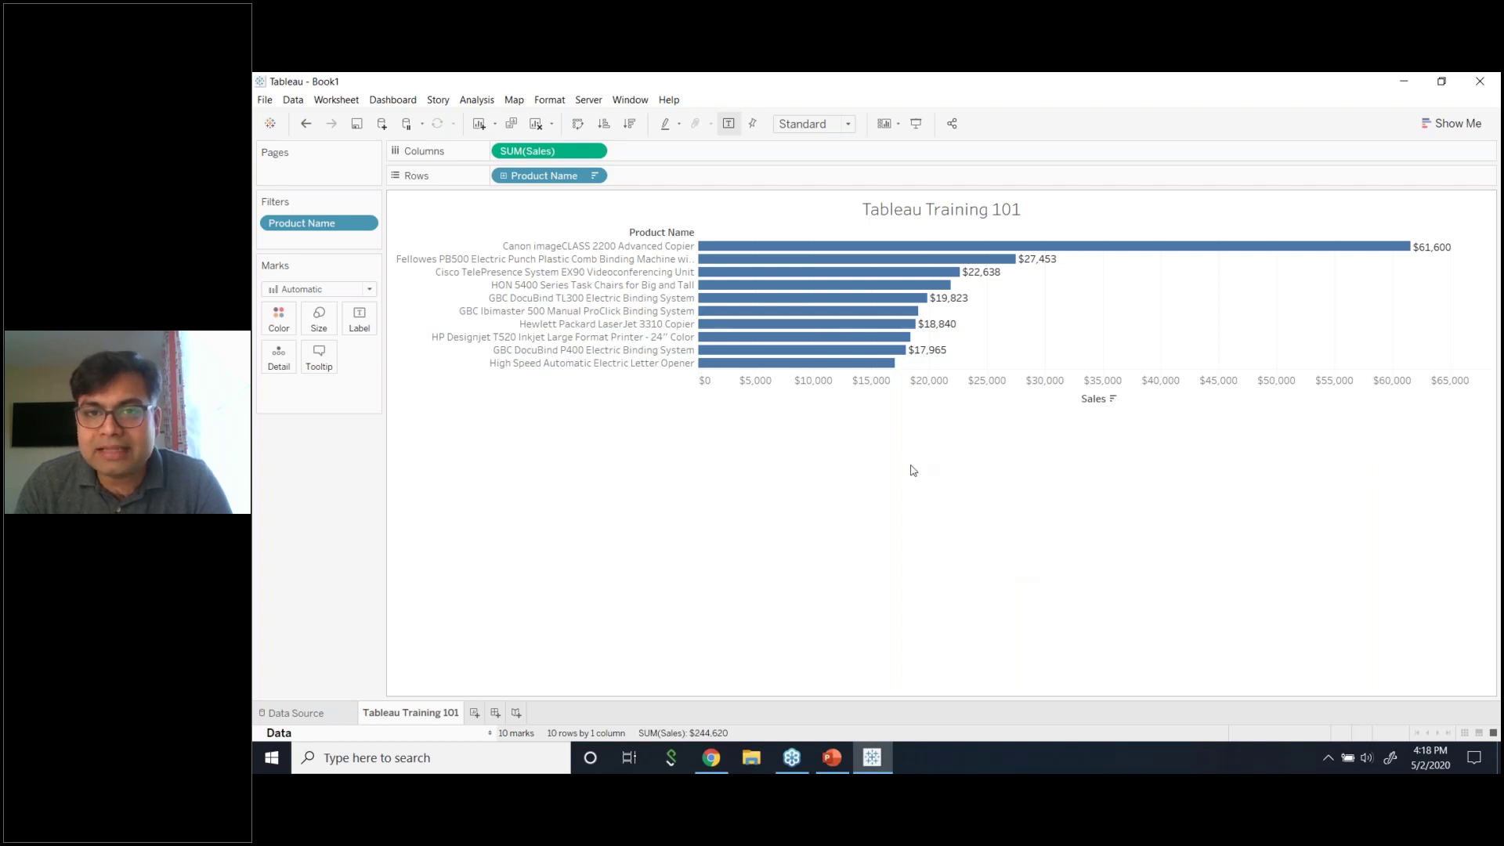
right_click(973, 390)
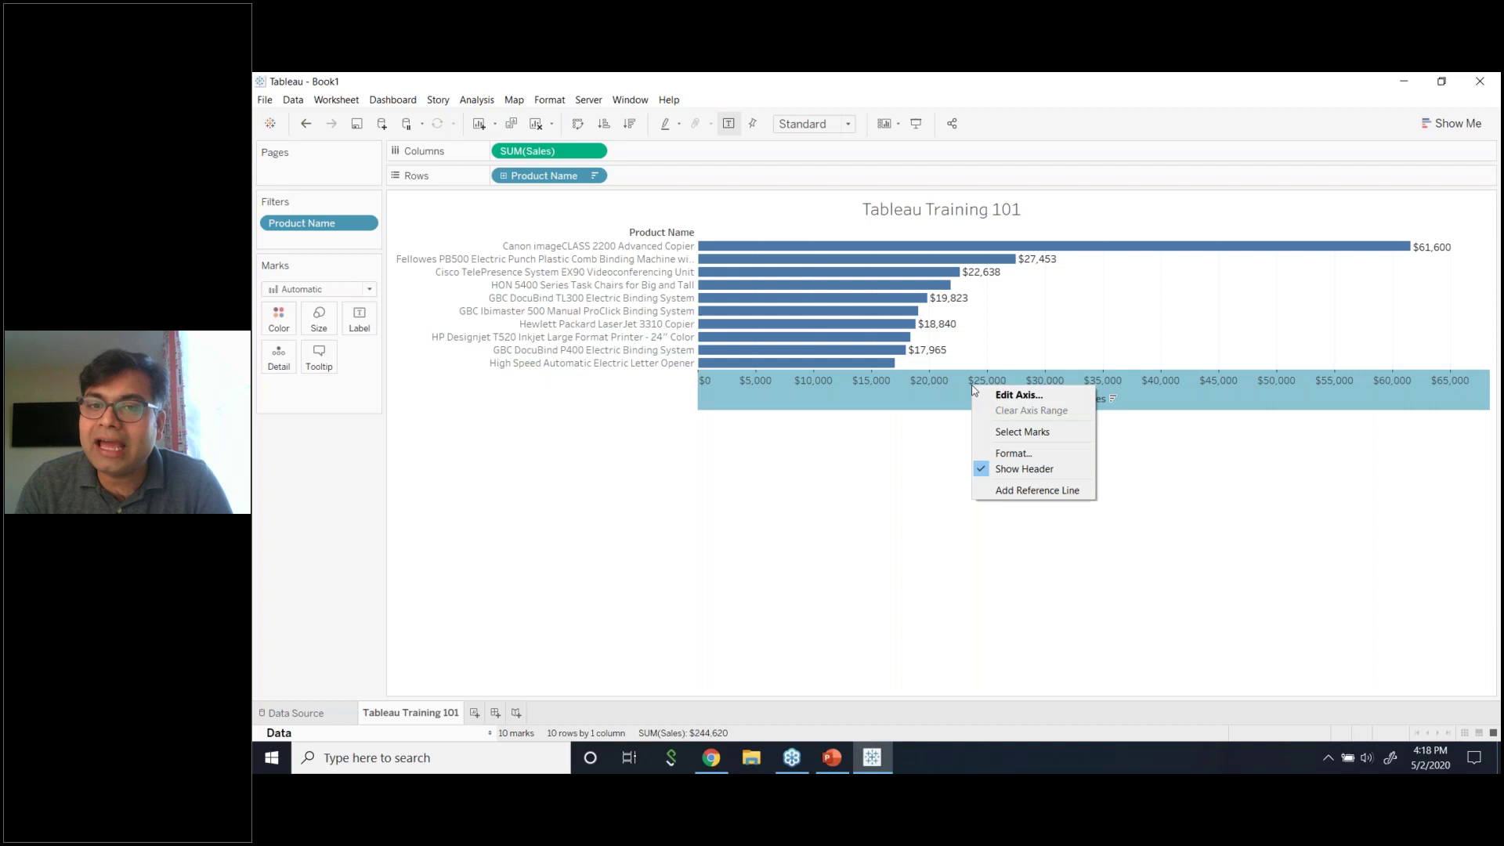
left_click(1010, 470)
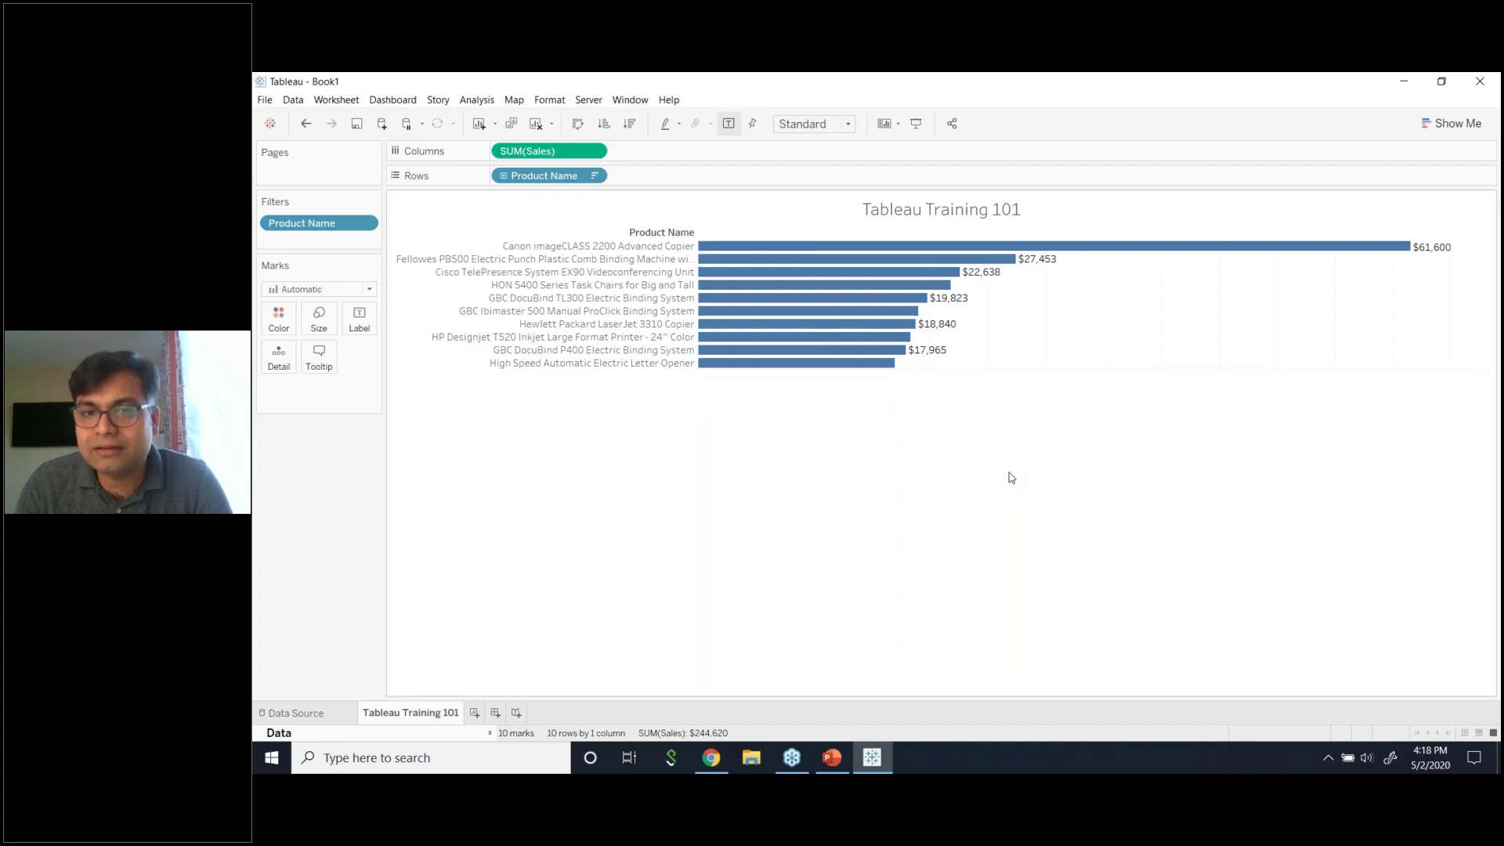
key("ctrl+z")
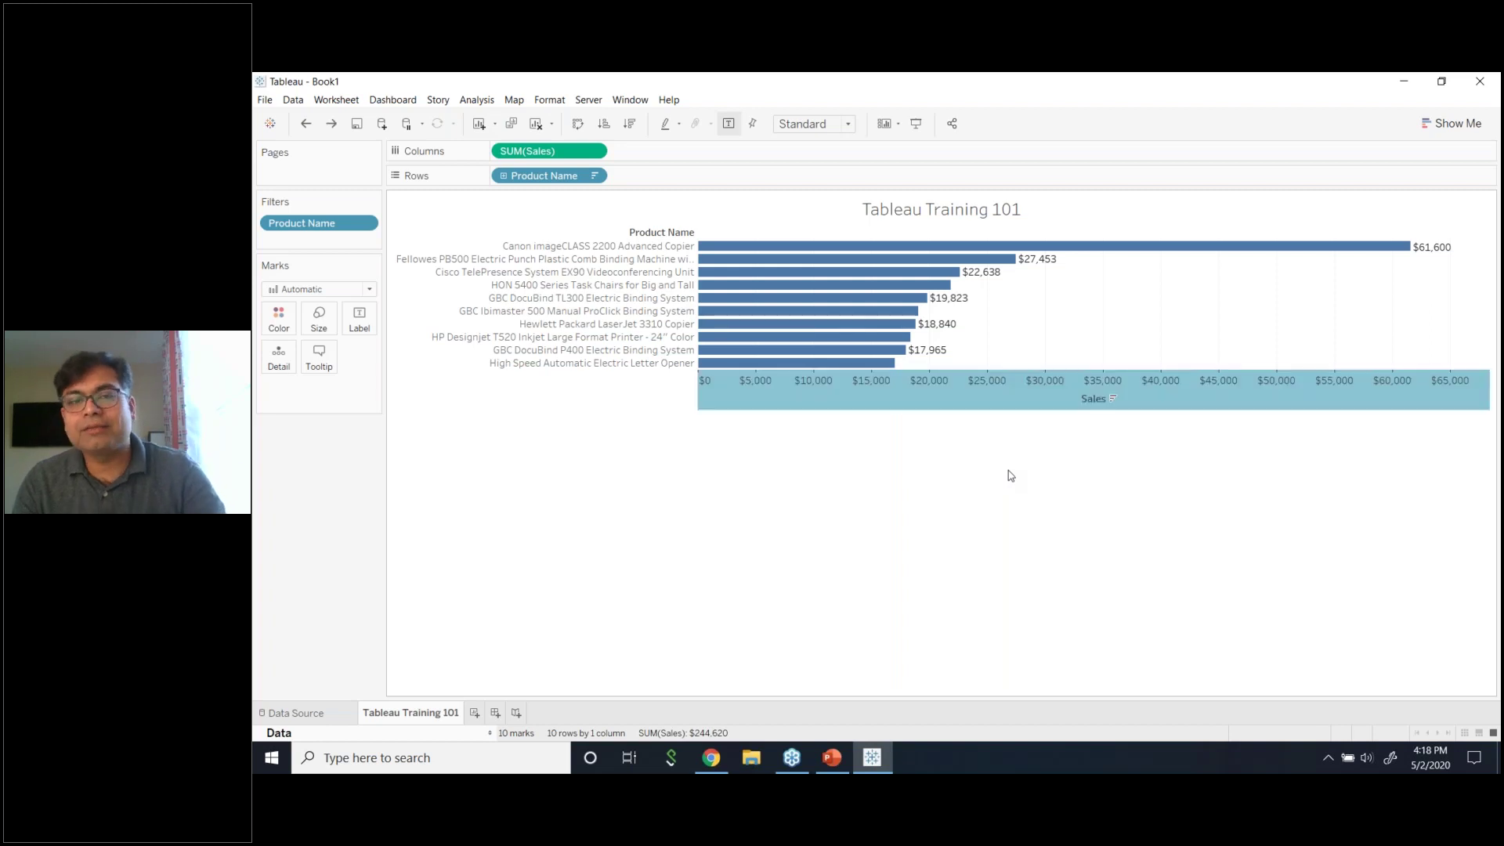
left_click(1017, 482)
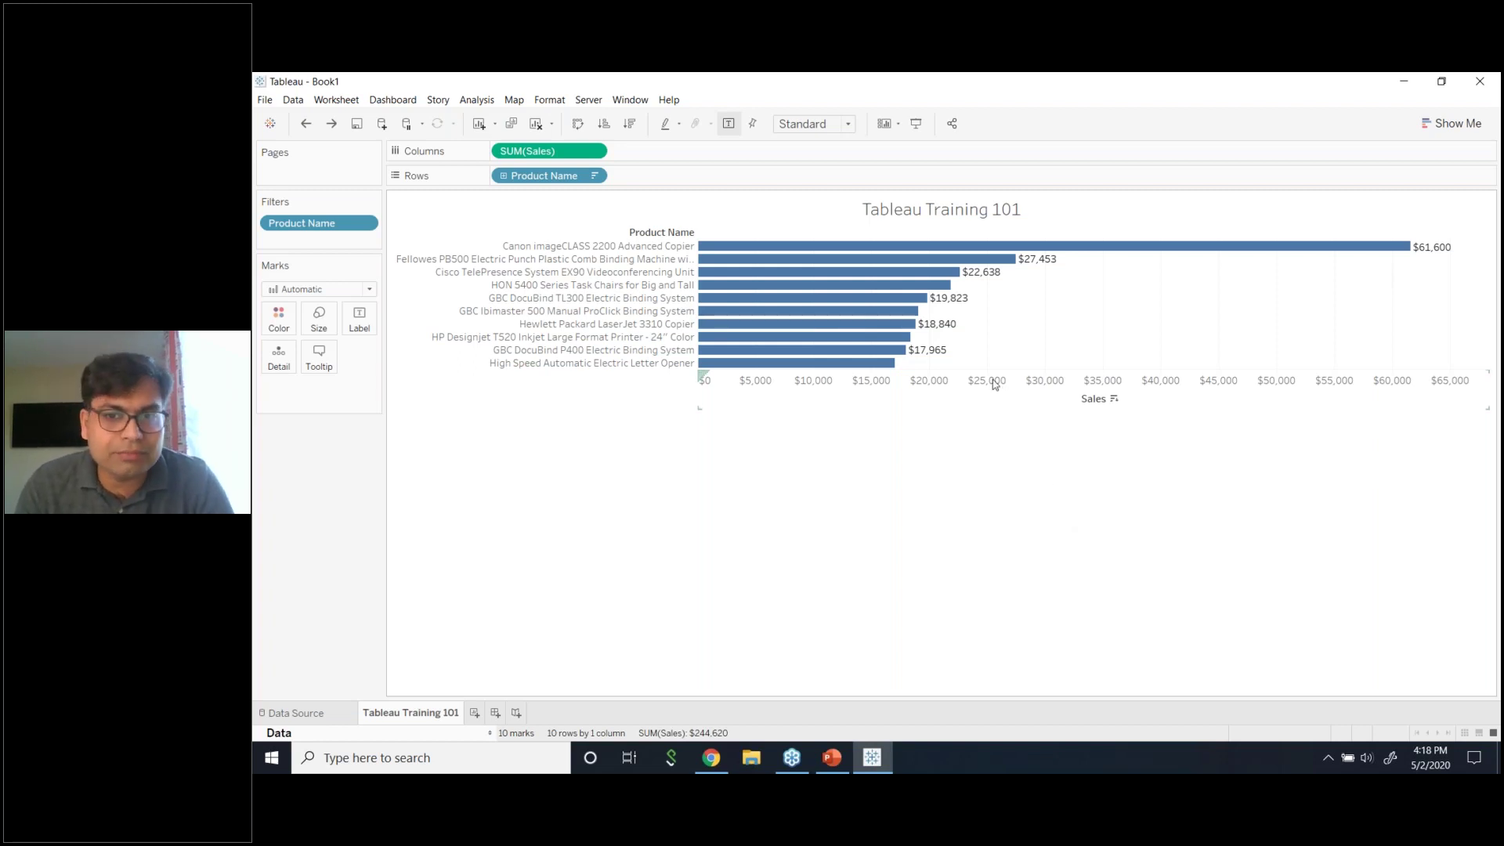
- Uncheck Show Header on the Sales axis to hide it
right_click(934, 387)
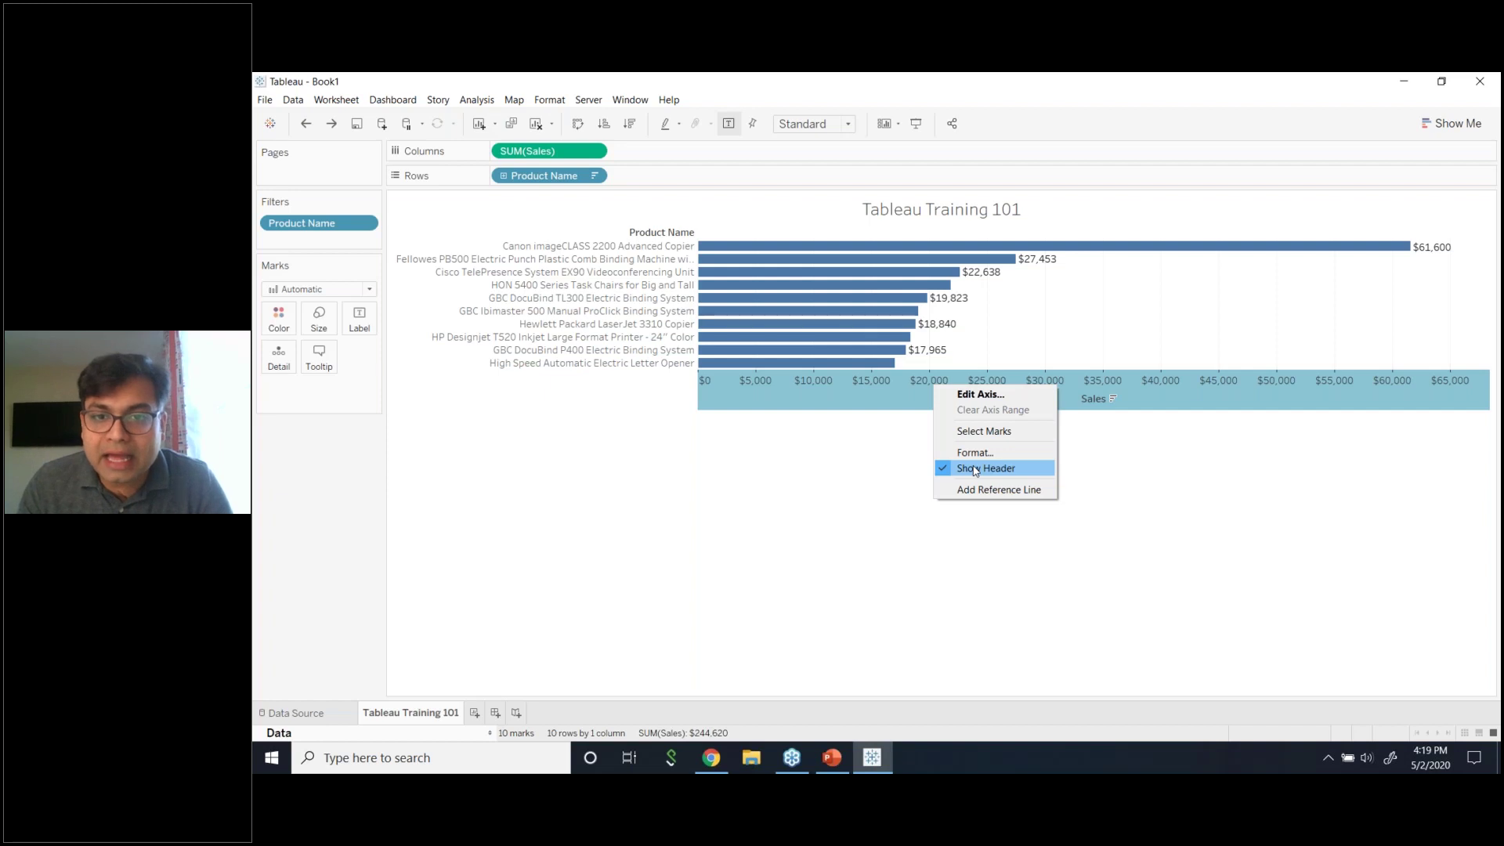
left_click(974, 469)
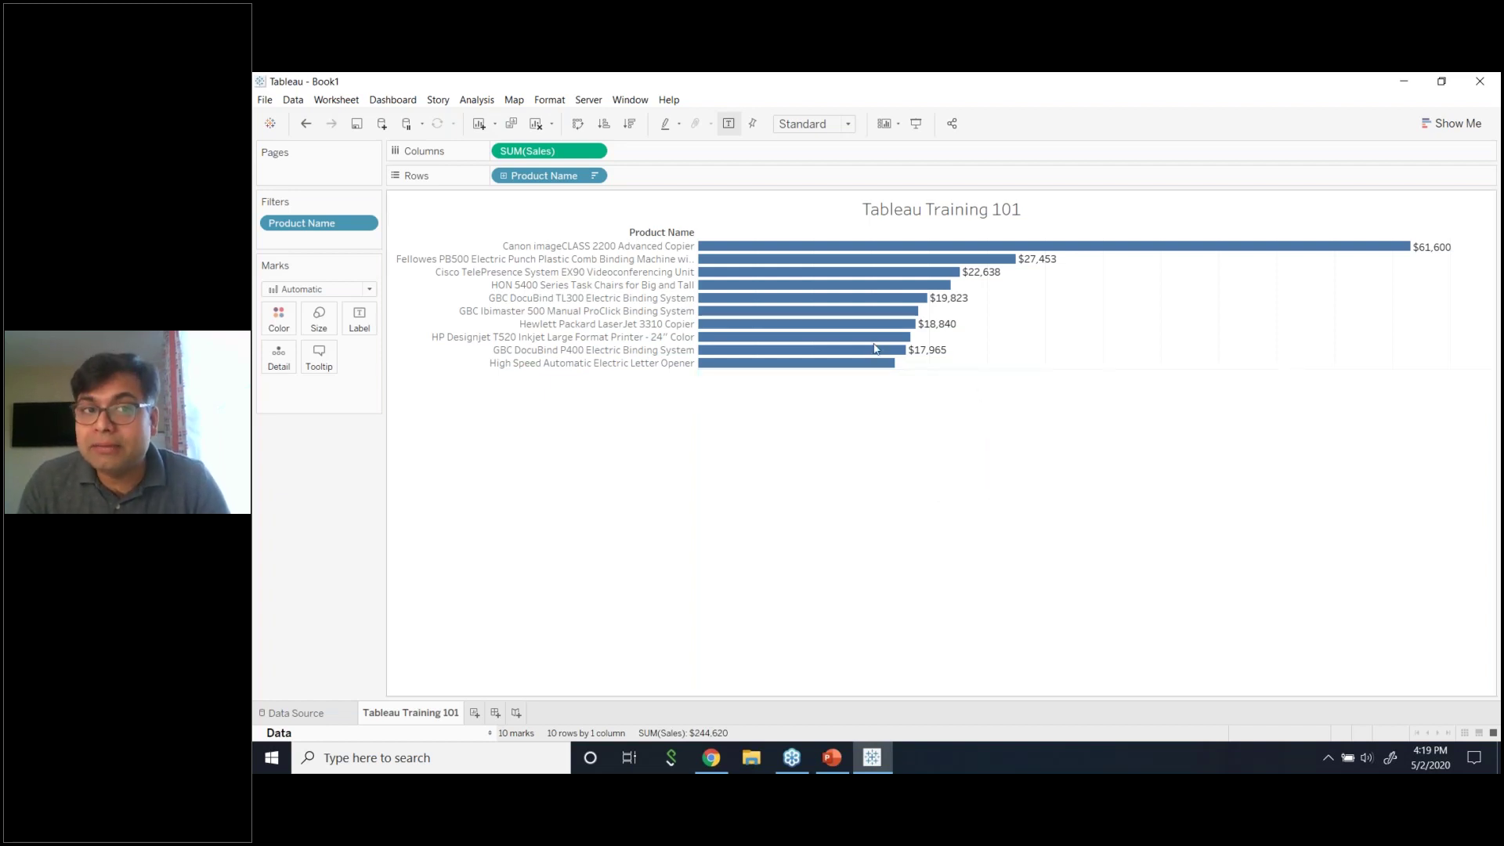
- Turn on Show Header for SUM(Sales) so the $0–$70,000 axis appears, and expand the Data pane
left_click(594, 176)
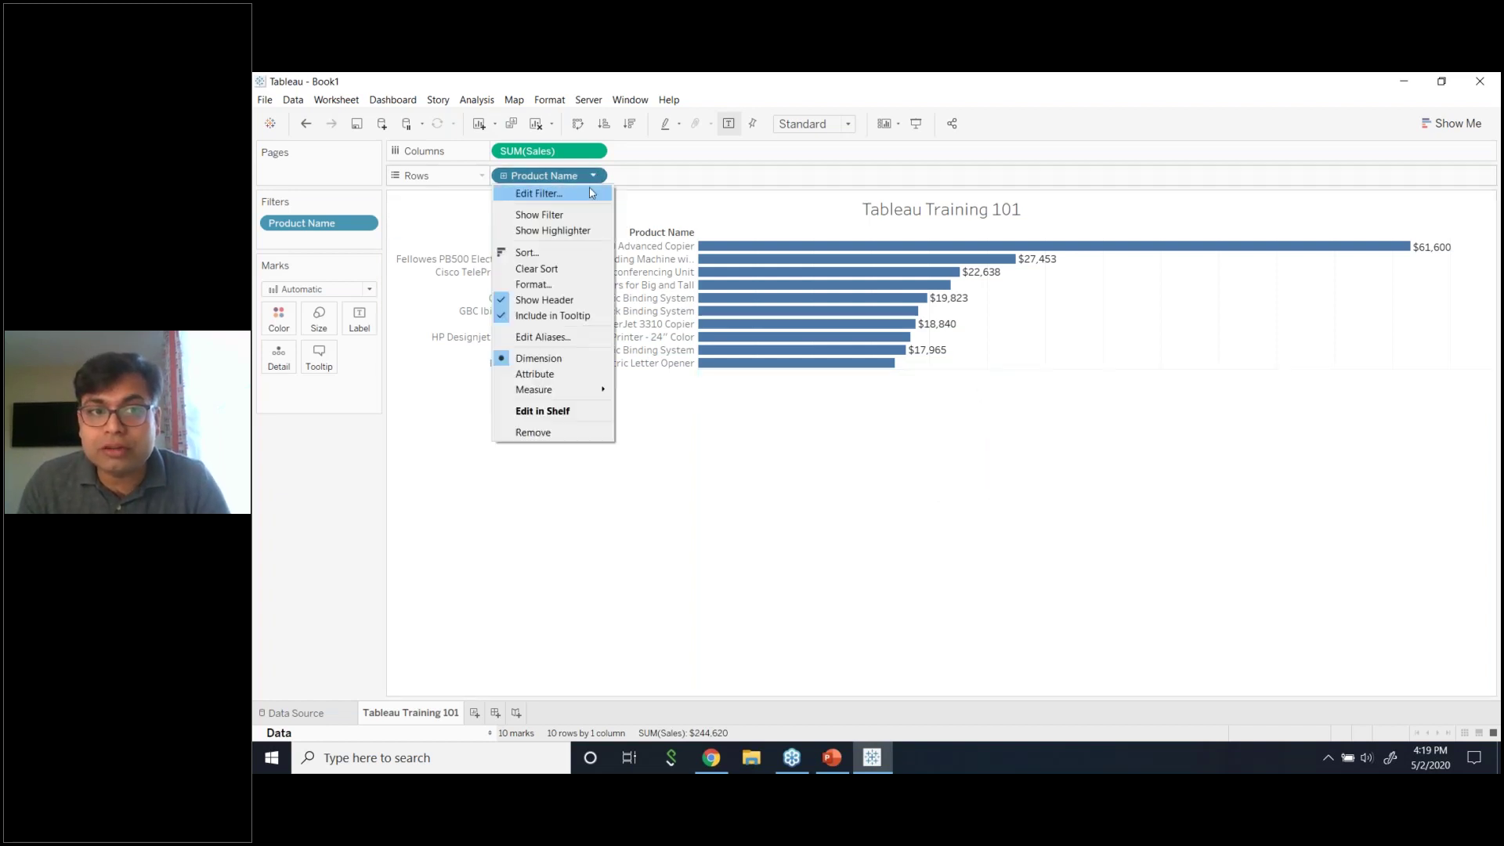
left_click(598, 179)
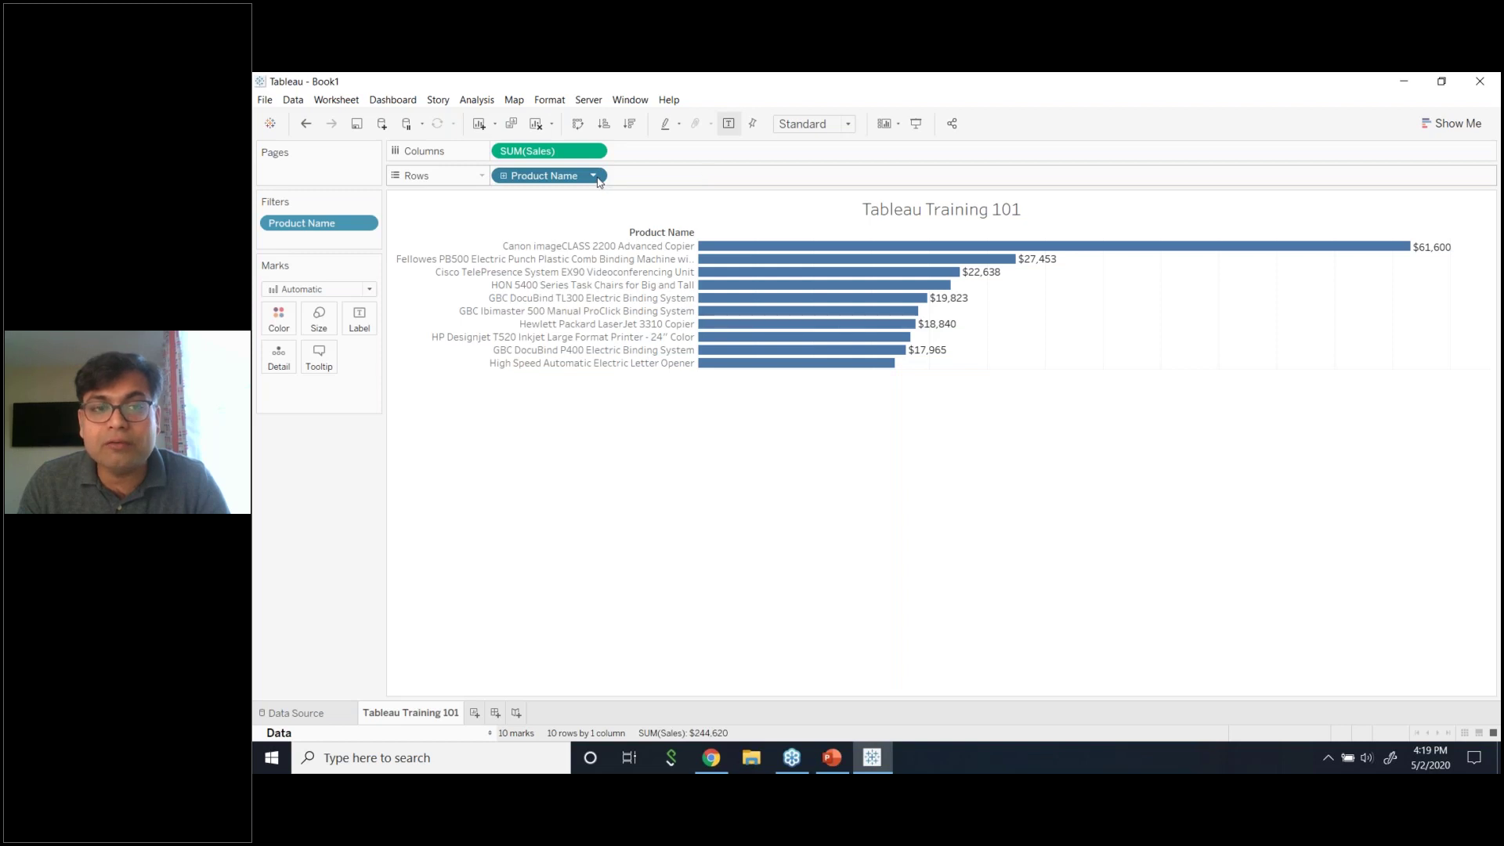
left_click(595, 177)
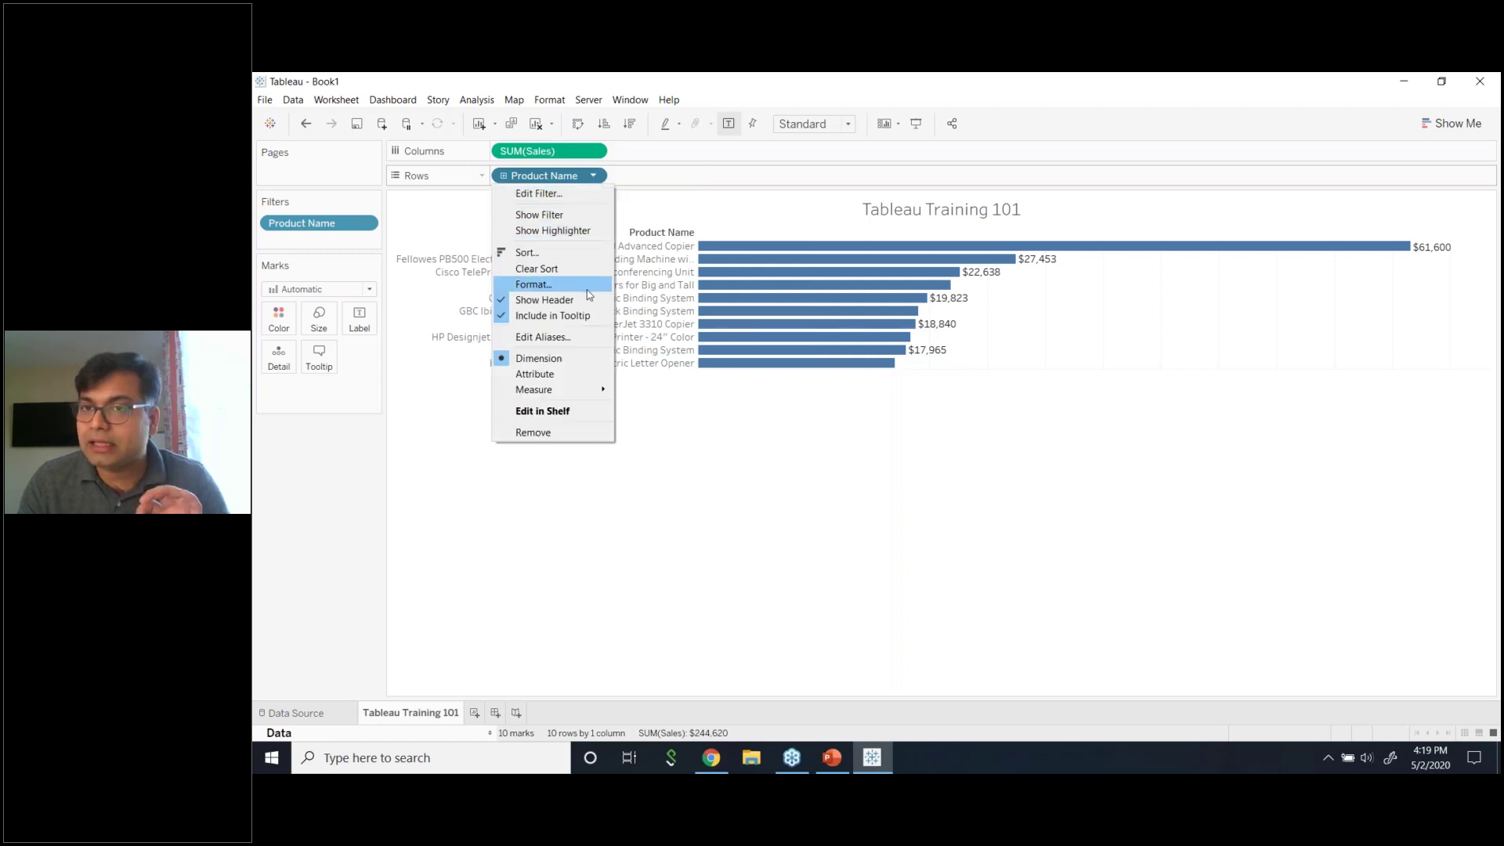
left_click(695, 480)
left_click(594, 177)
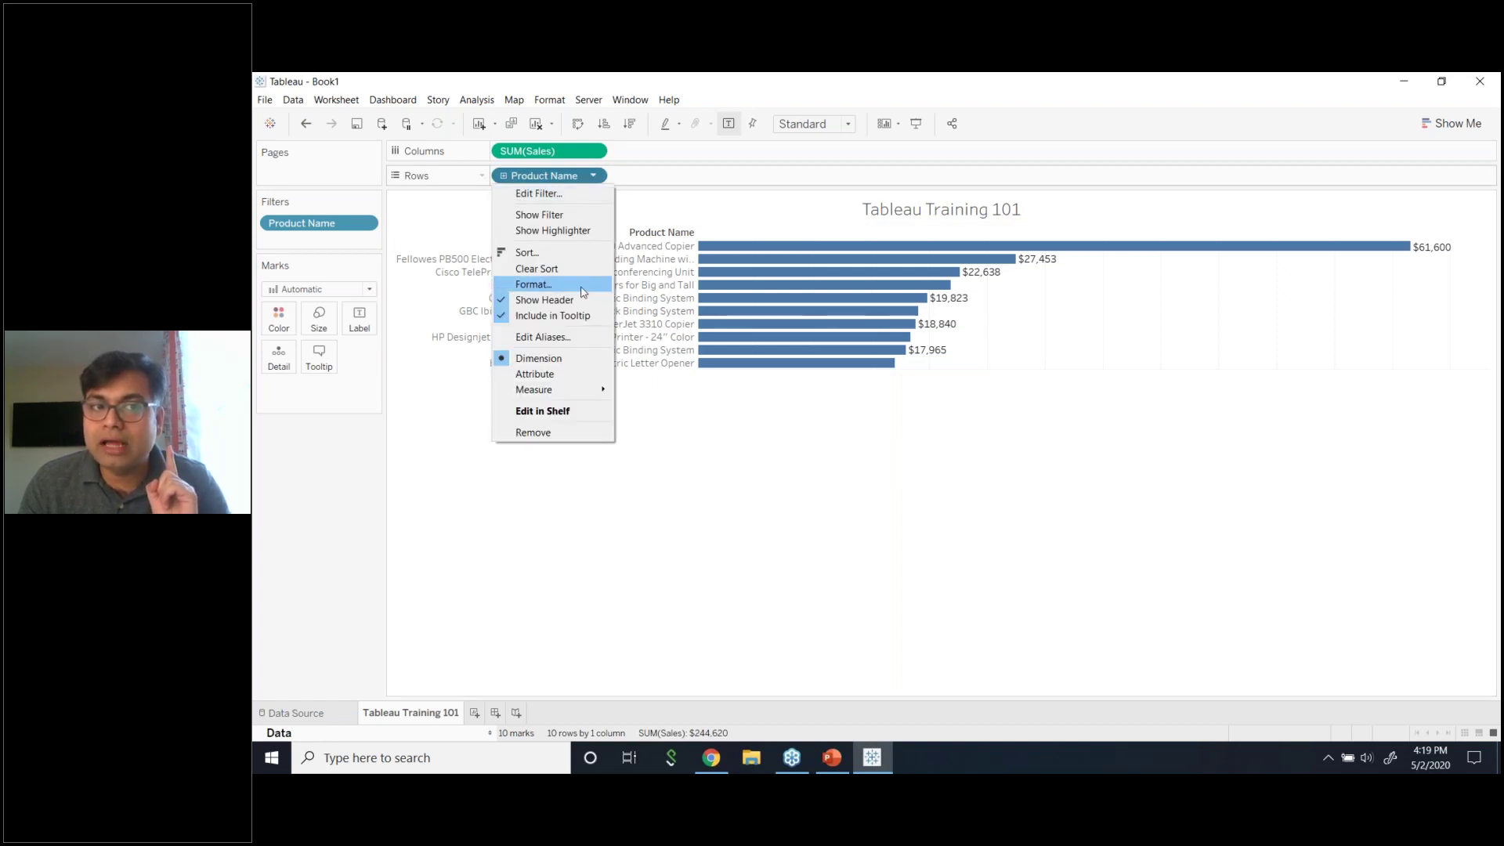
left_click(732, 456)
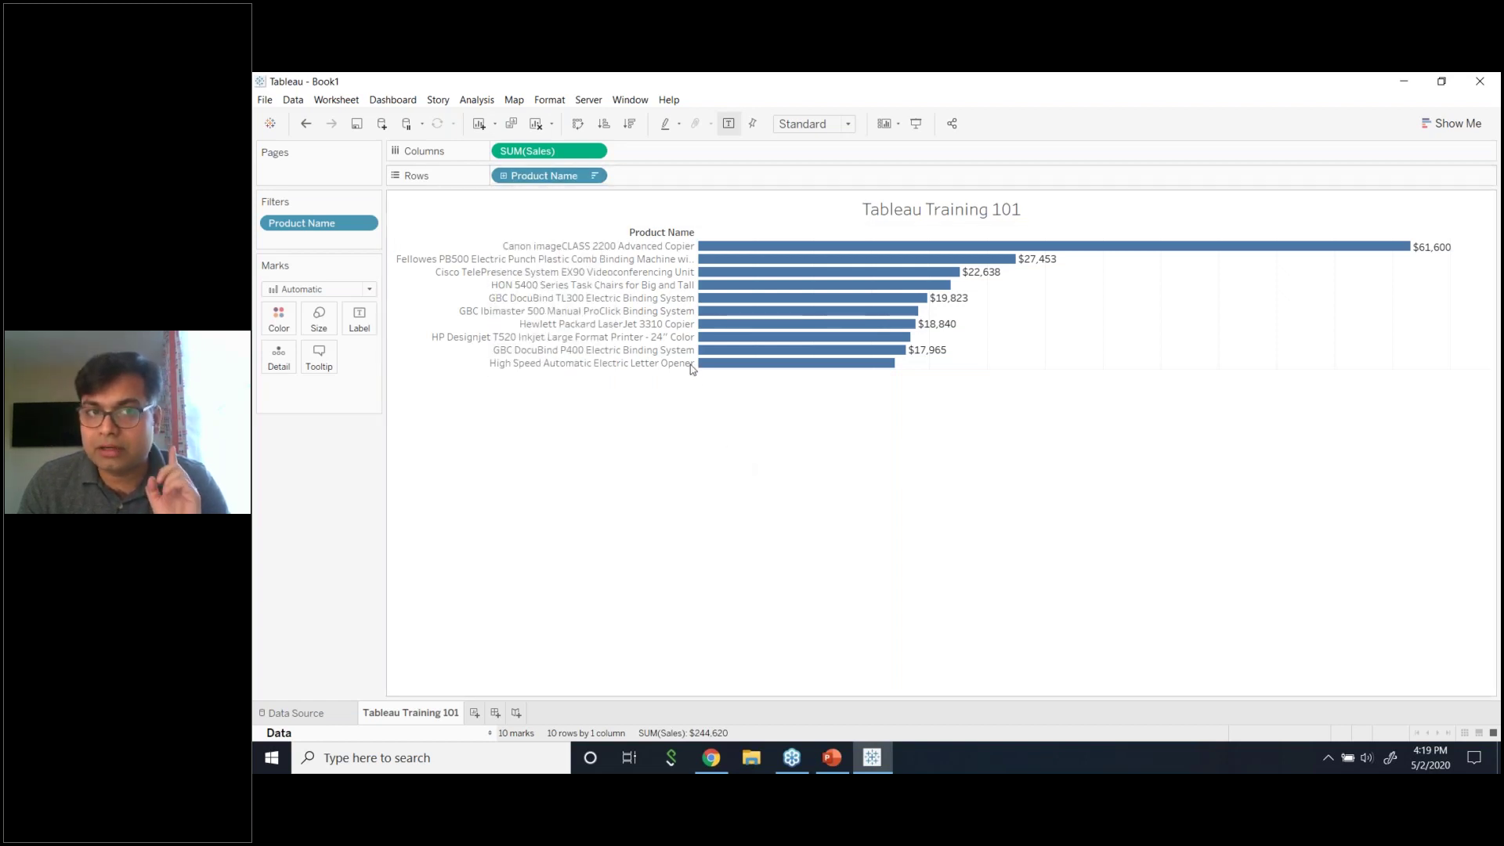
left_click(594, 151)
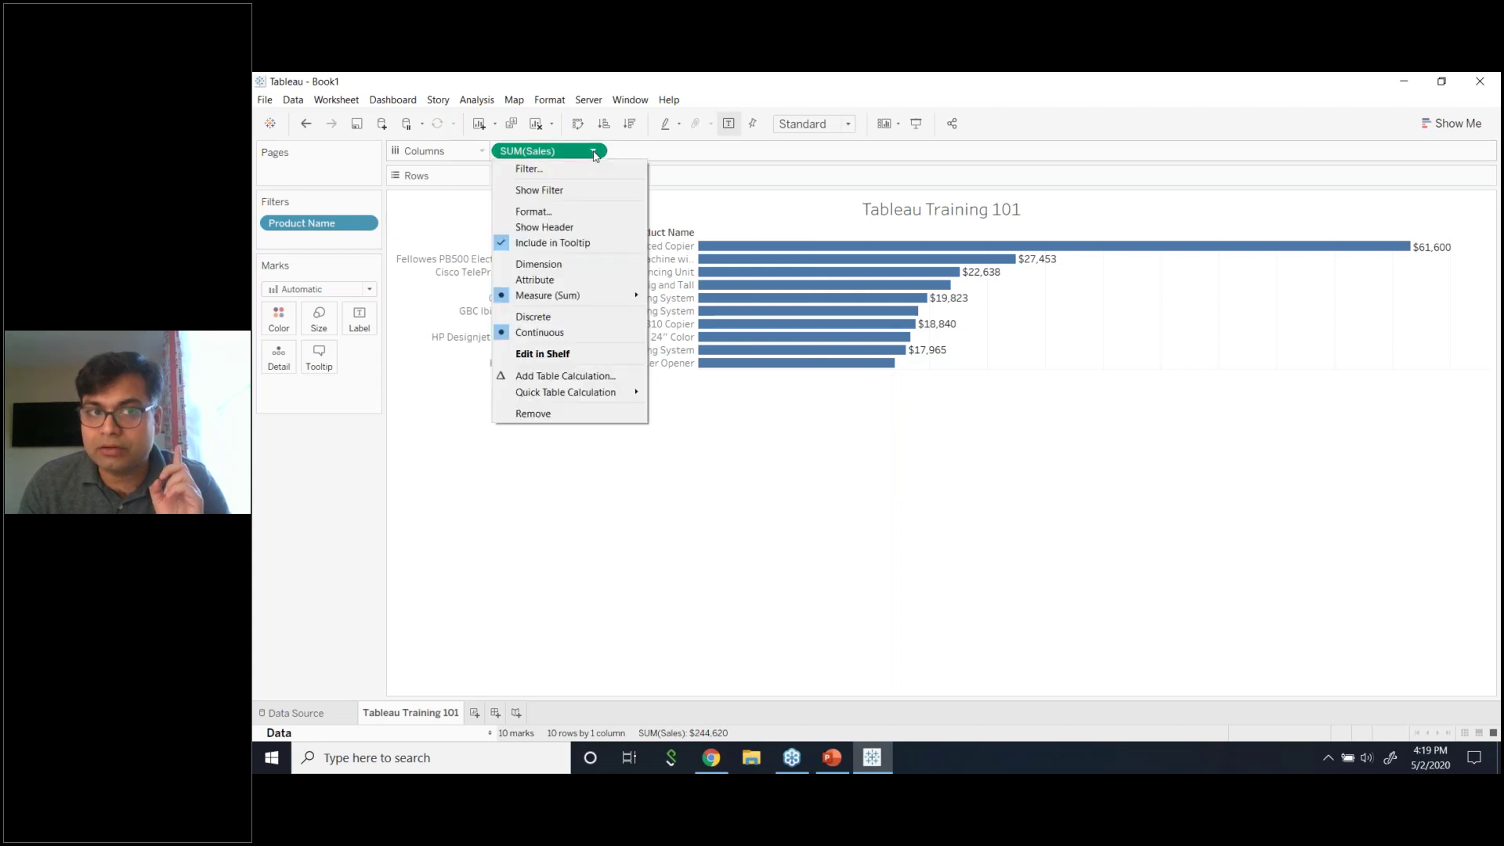
left_click(587, 232)
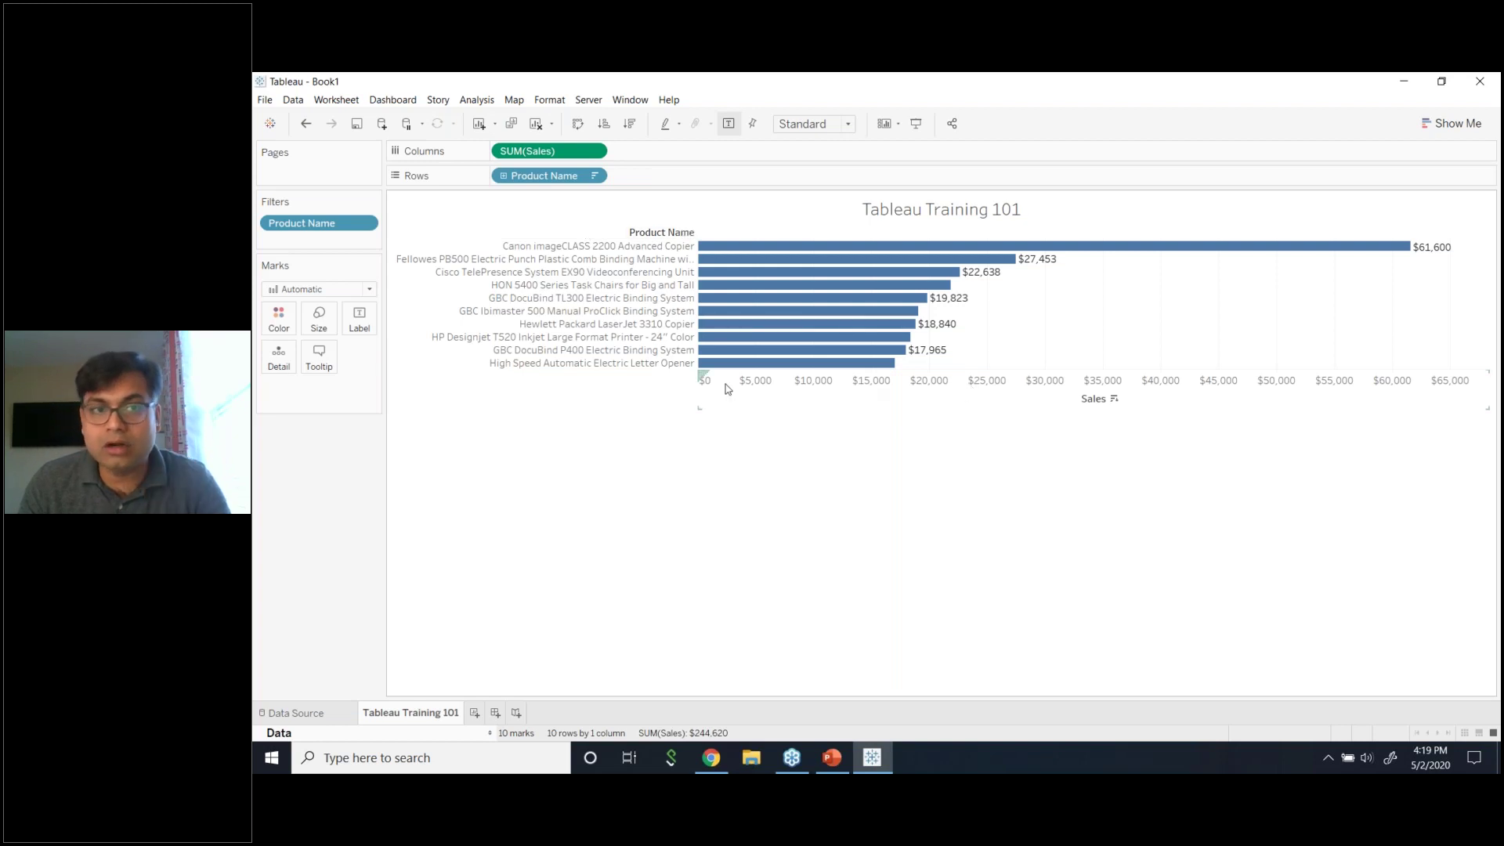
left_click(490, 735)
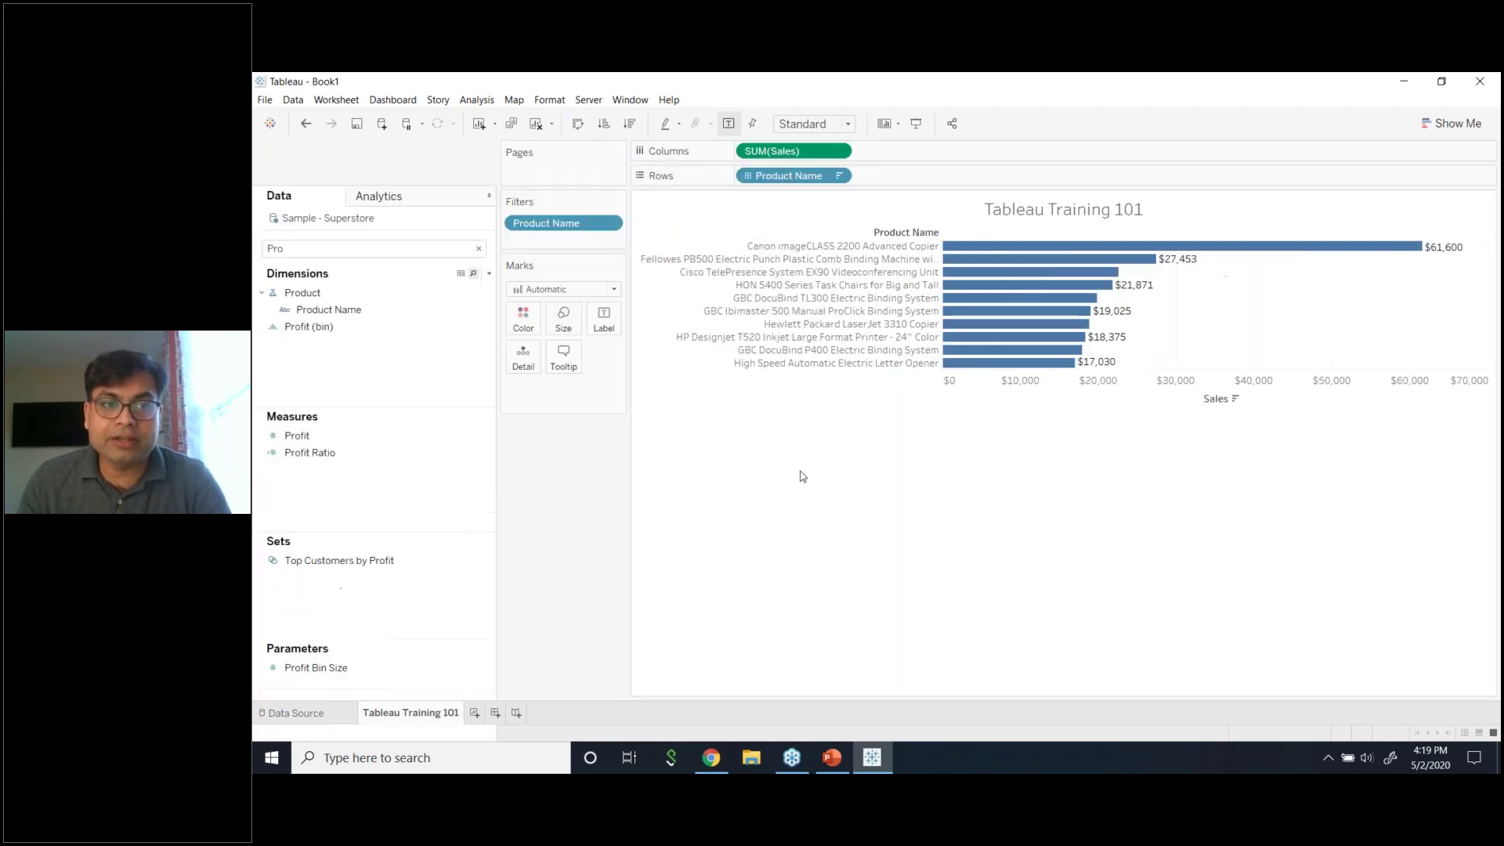
left_click(479, 204)
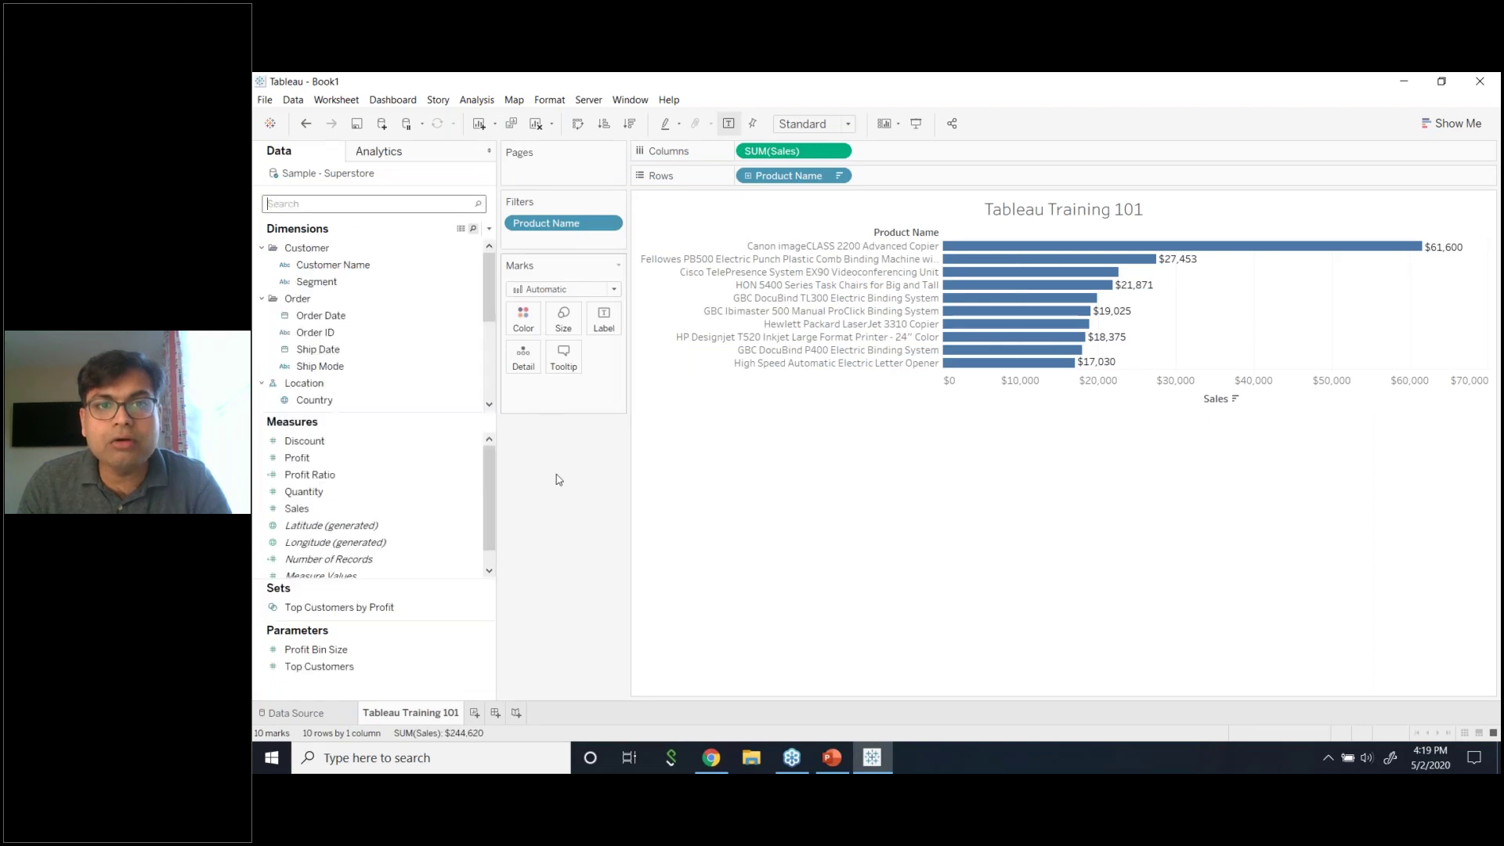
left_click(423, 205)
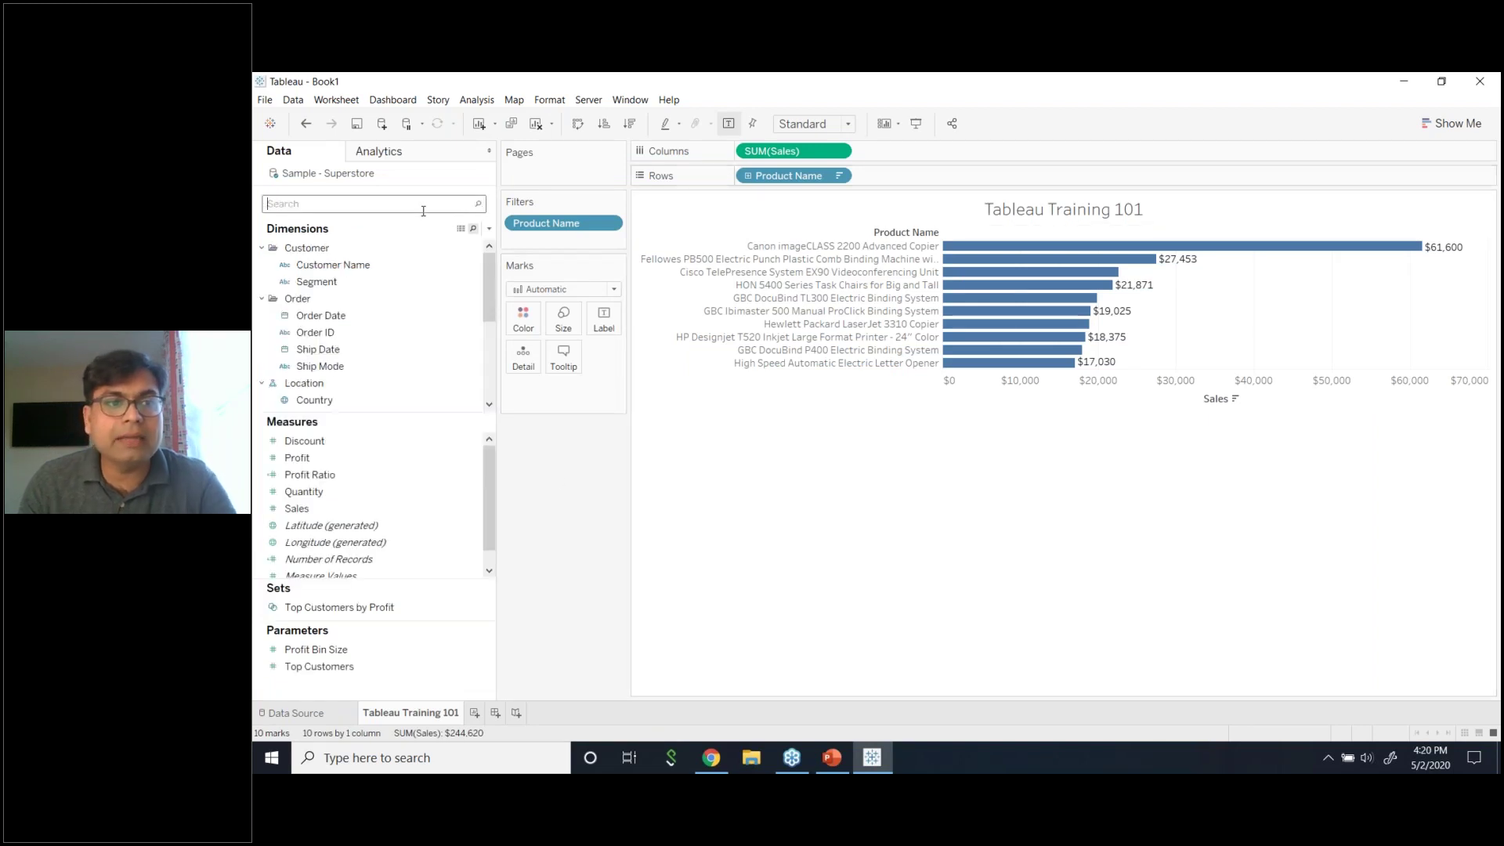
type("Pro")
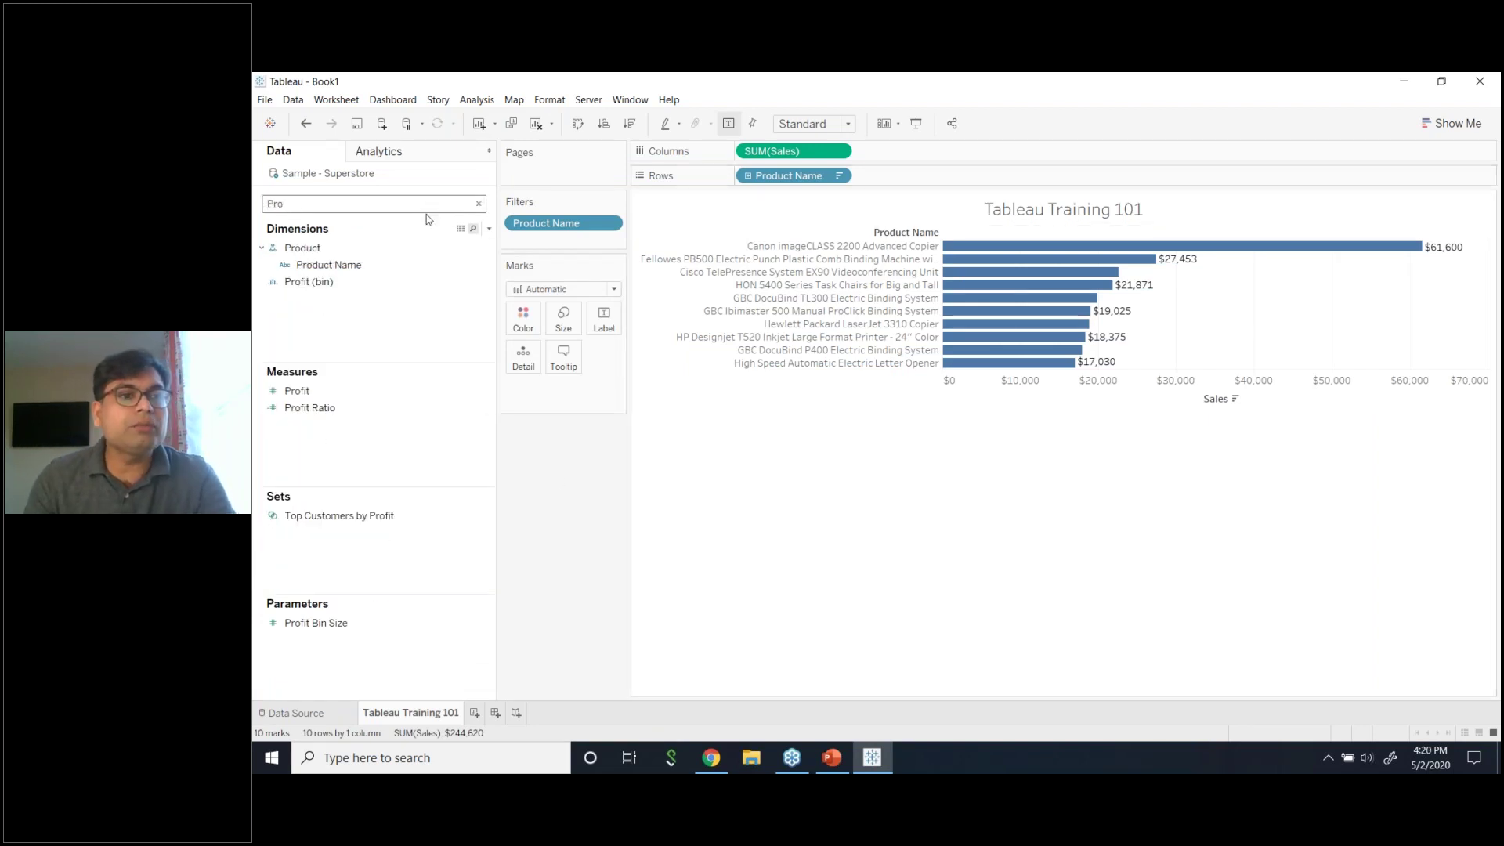
left_click(372, 266)
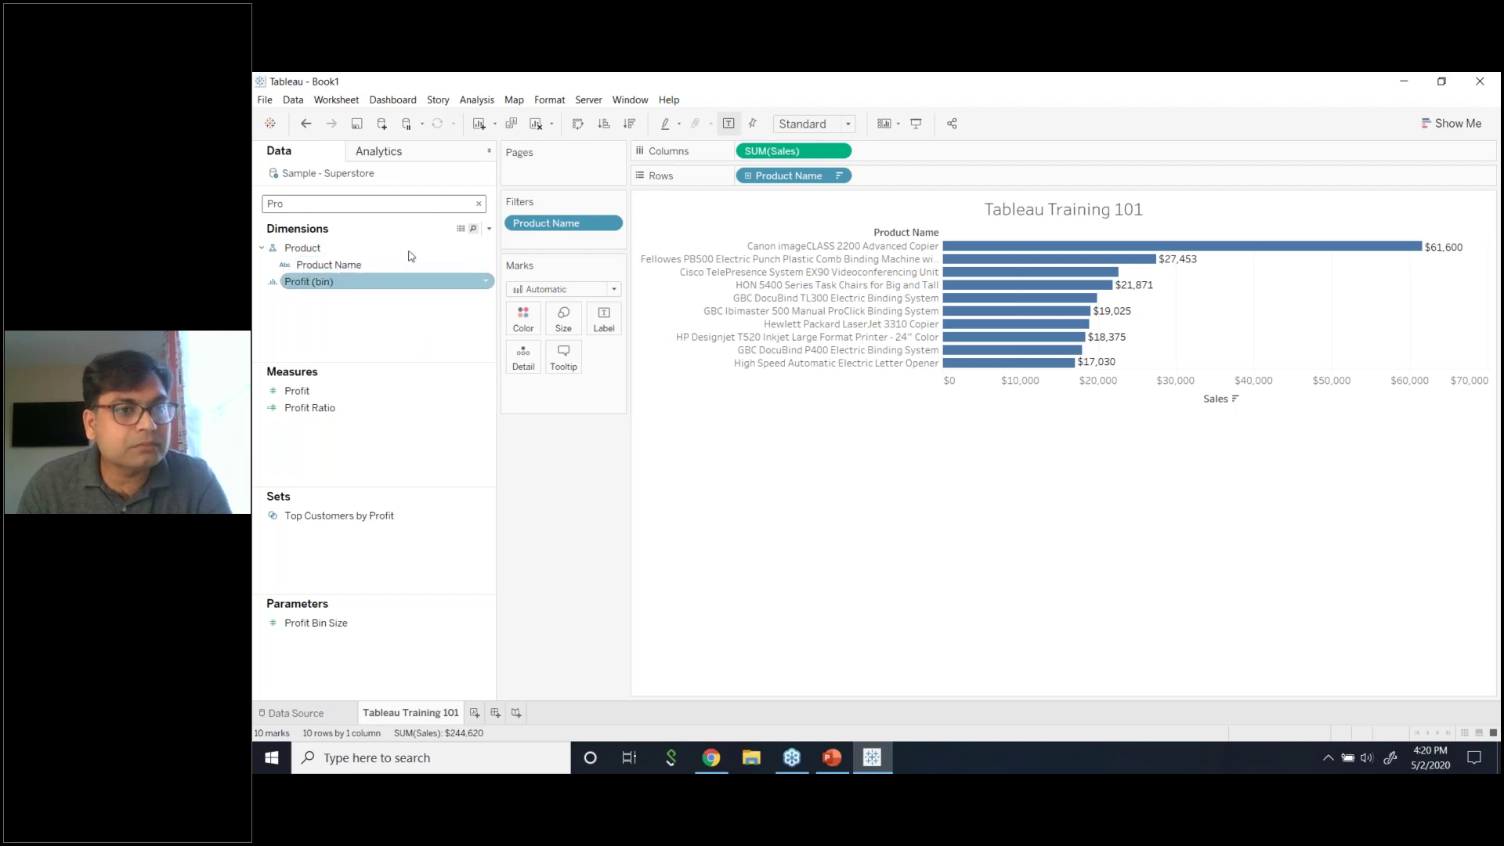
left_click(479, 203)
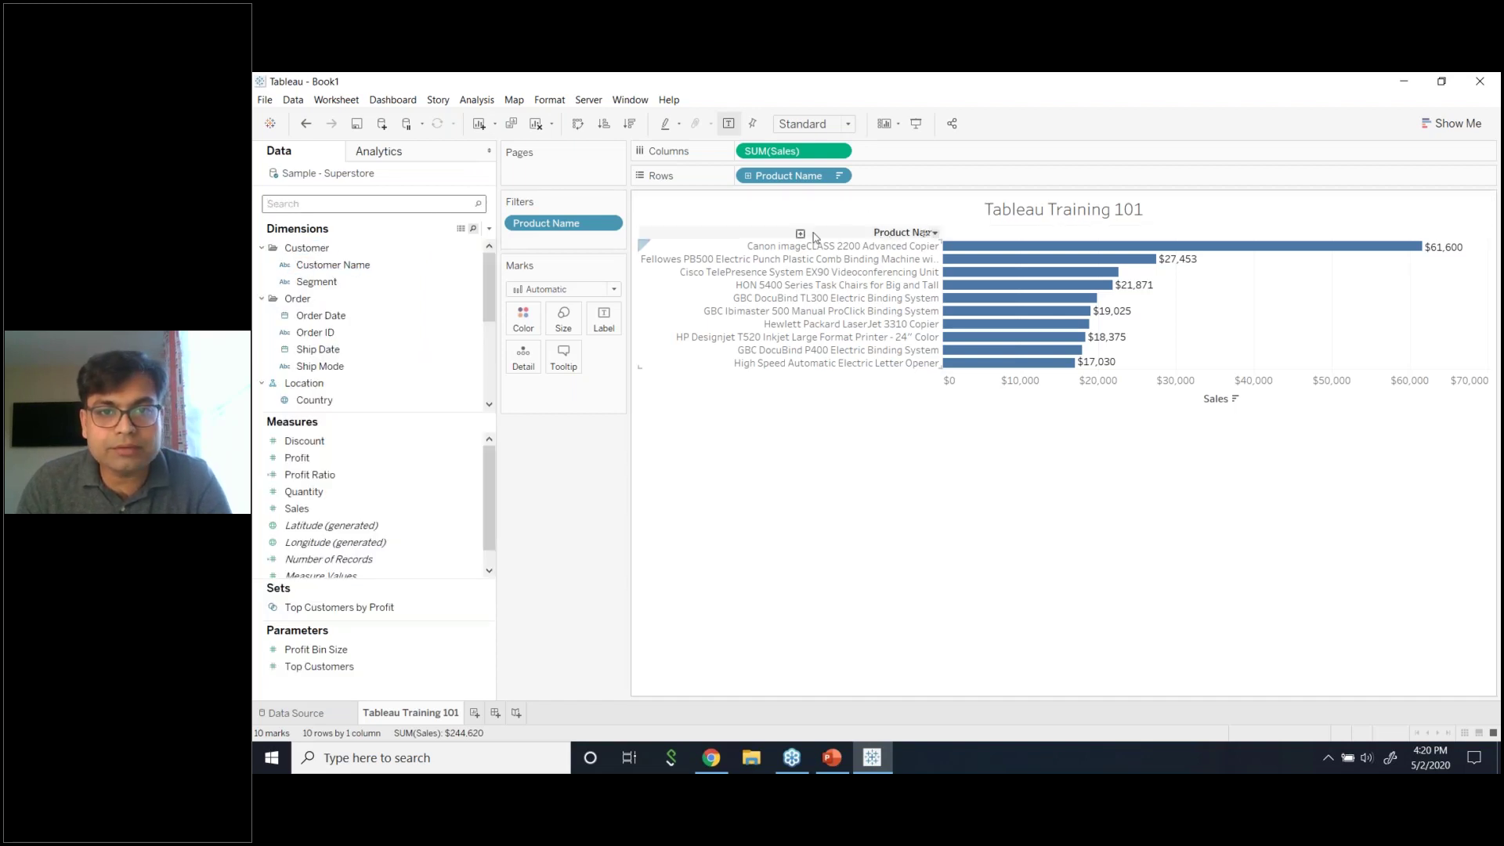
left_click(806, 237)
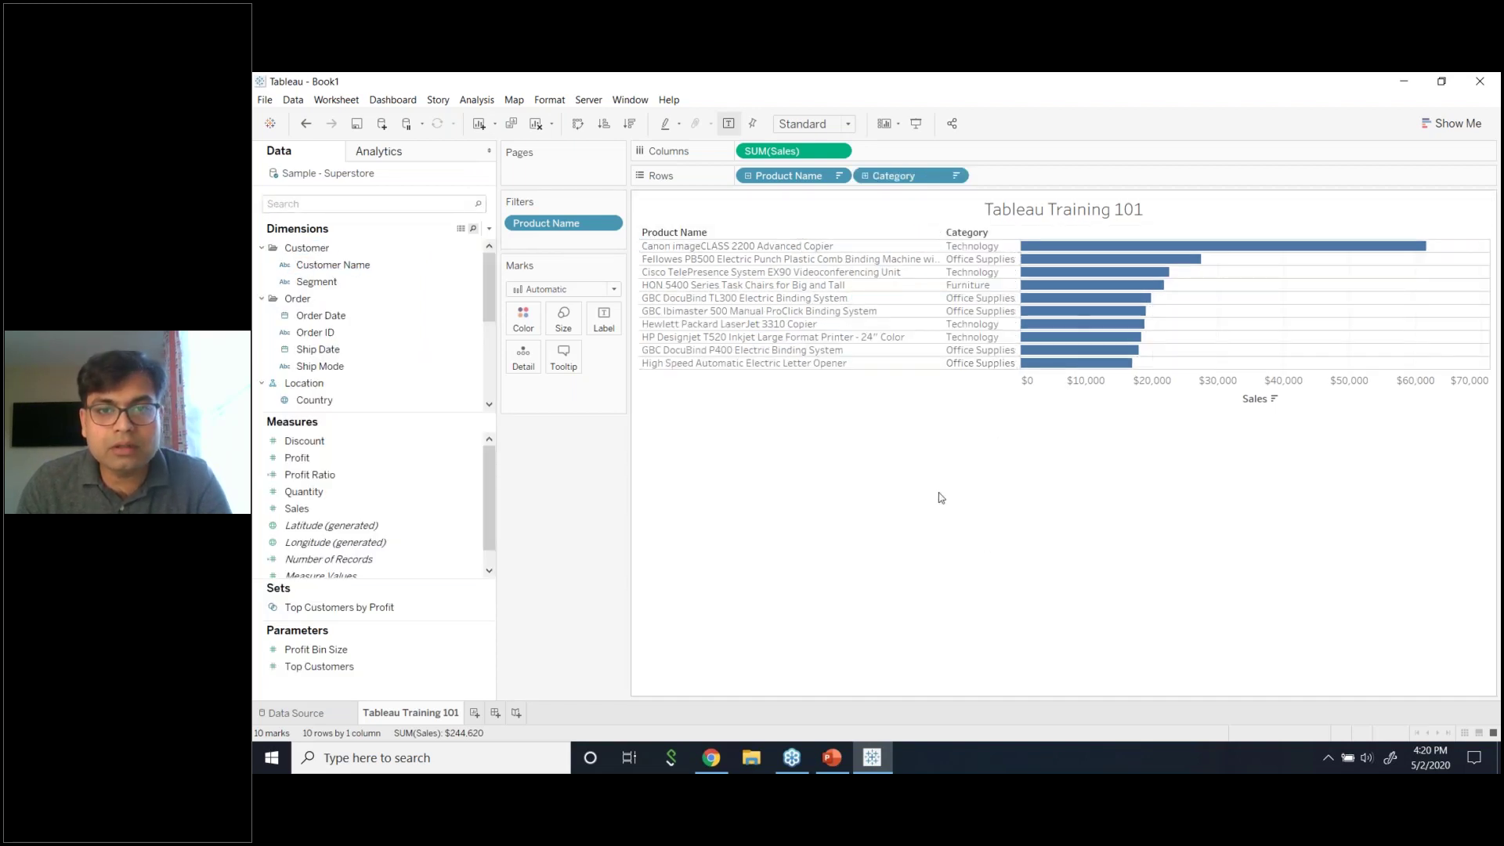
left_click(807, 235)
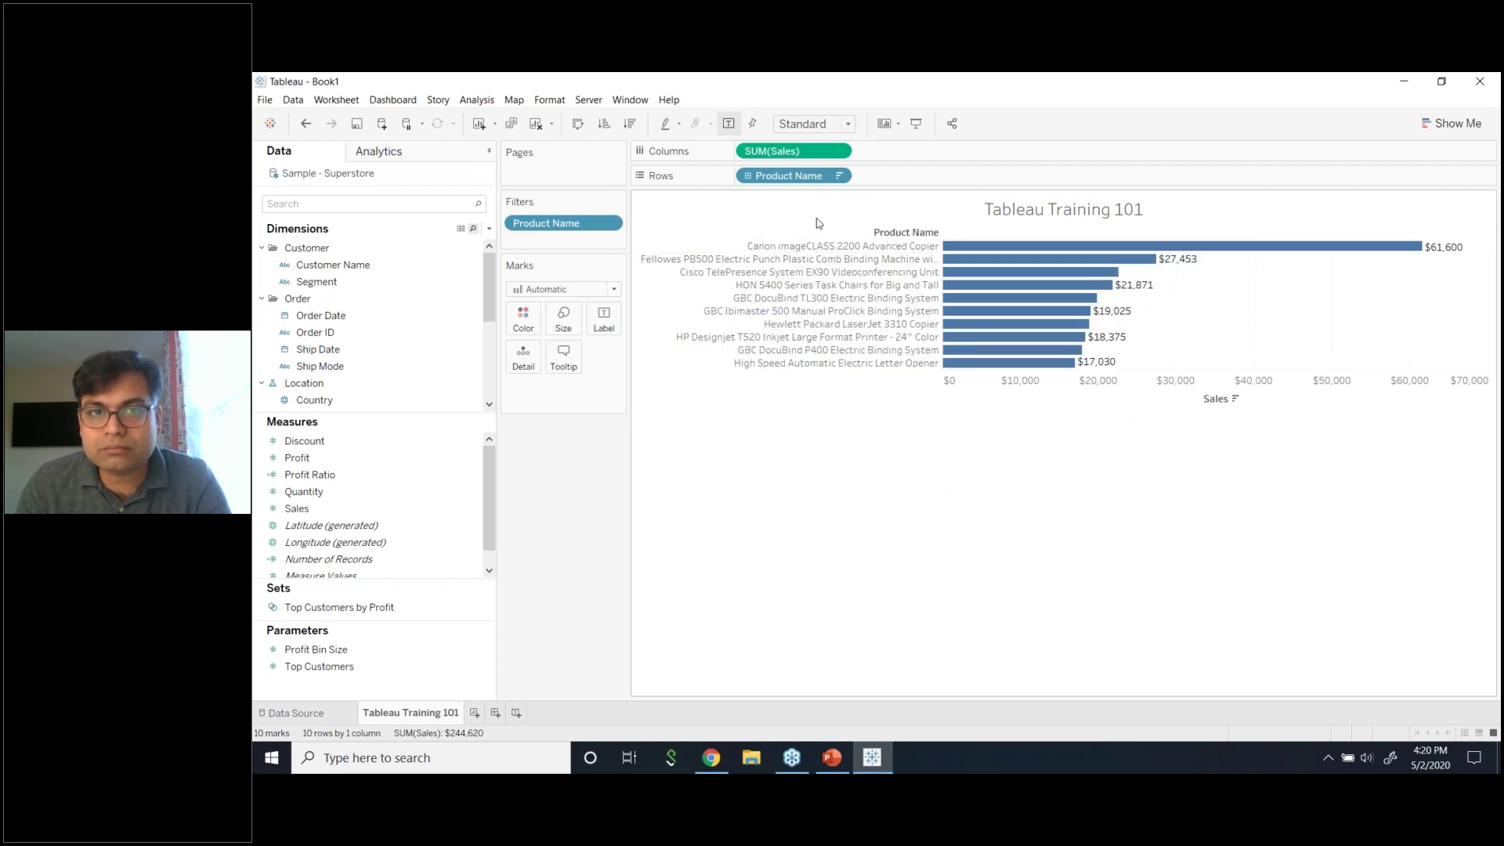
- Remove Product Name from the Rows shelf
left_click(838, 176)
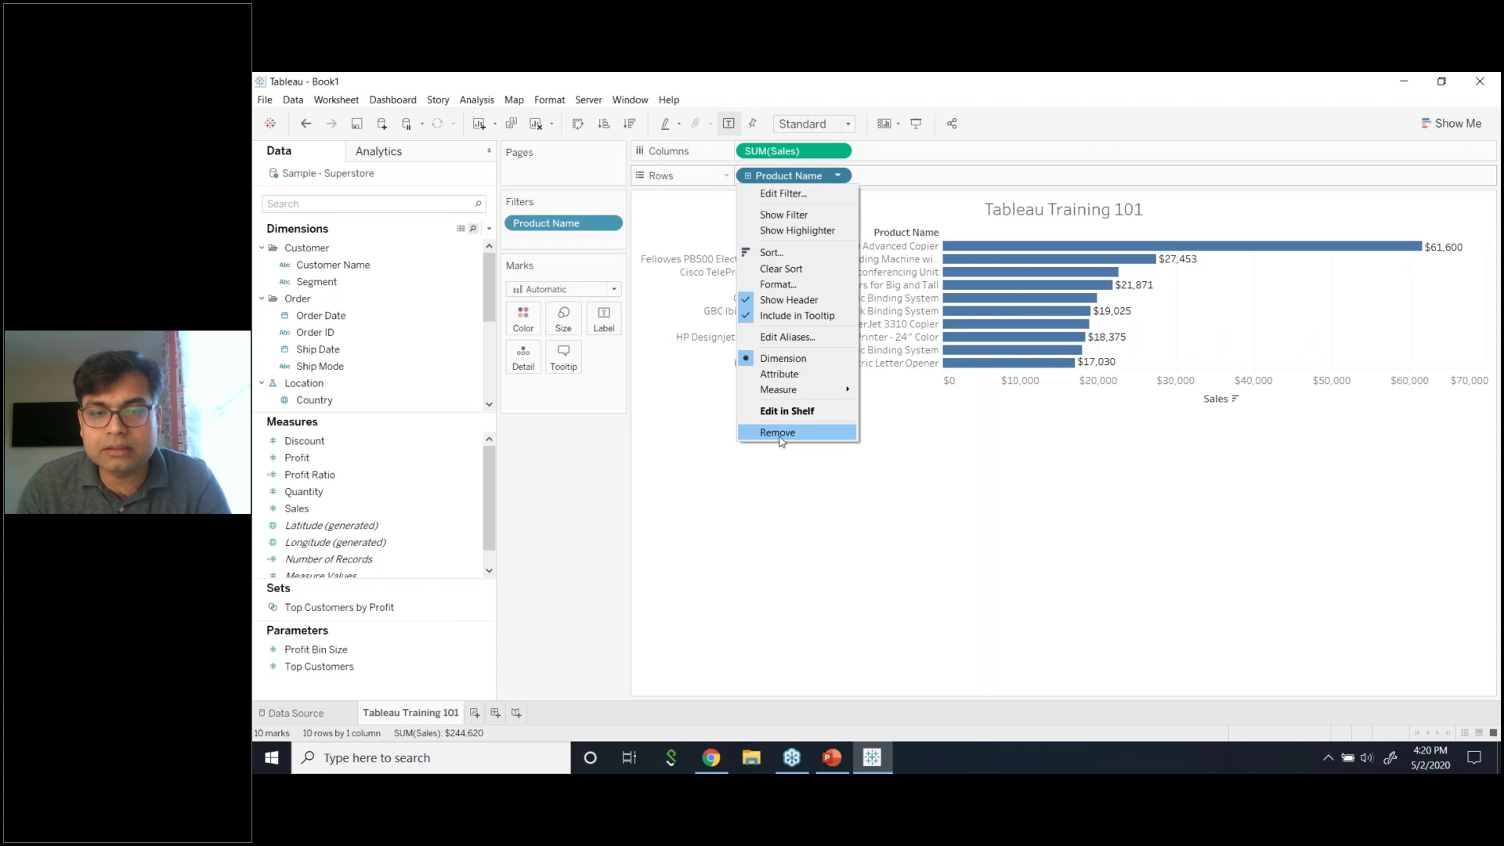
left_click(777, 433)
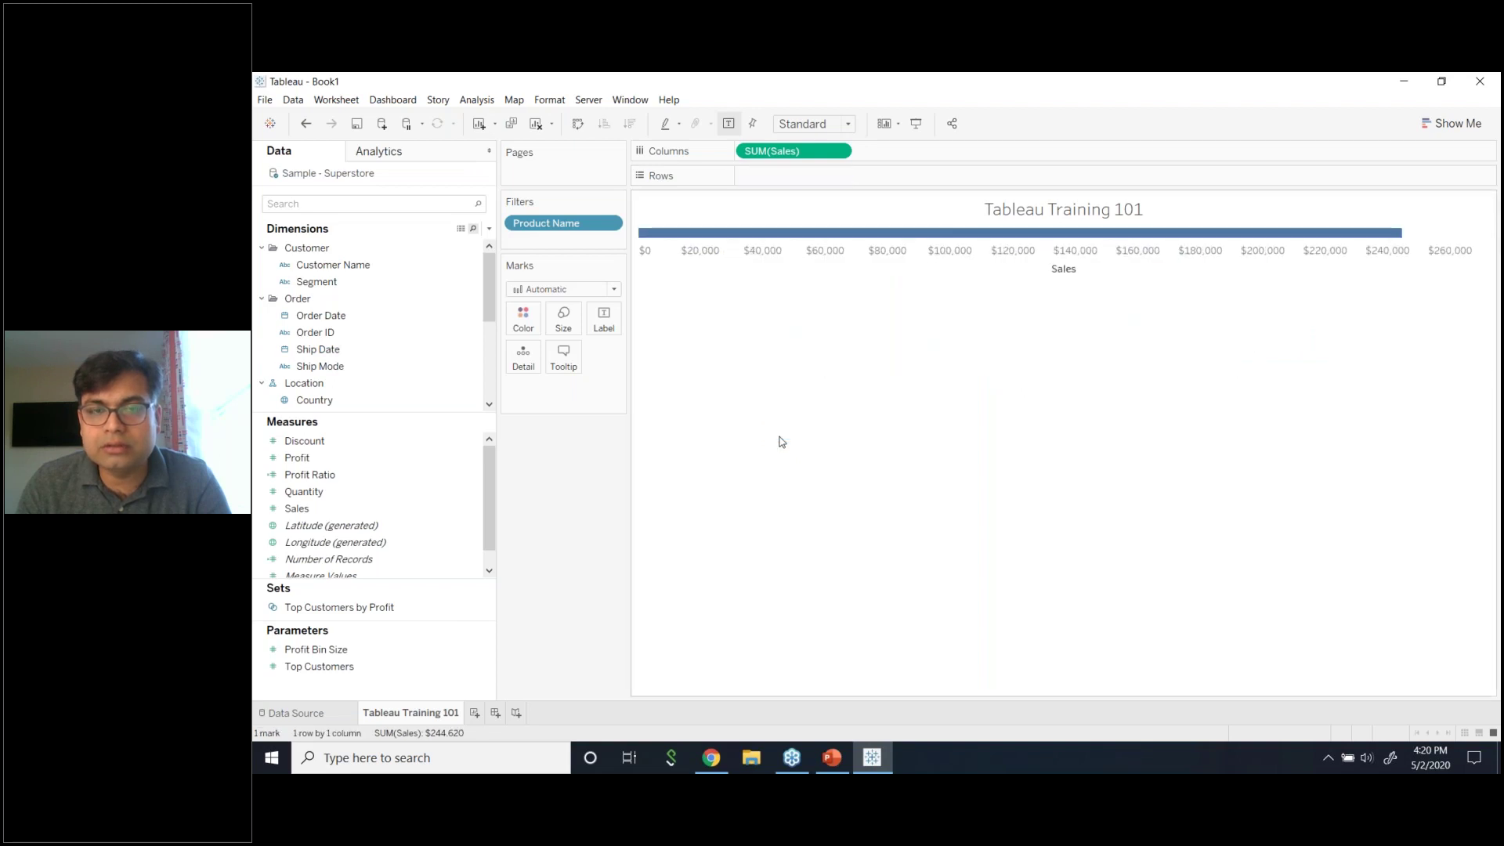
mouse_move(1097, 239)
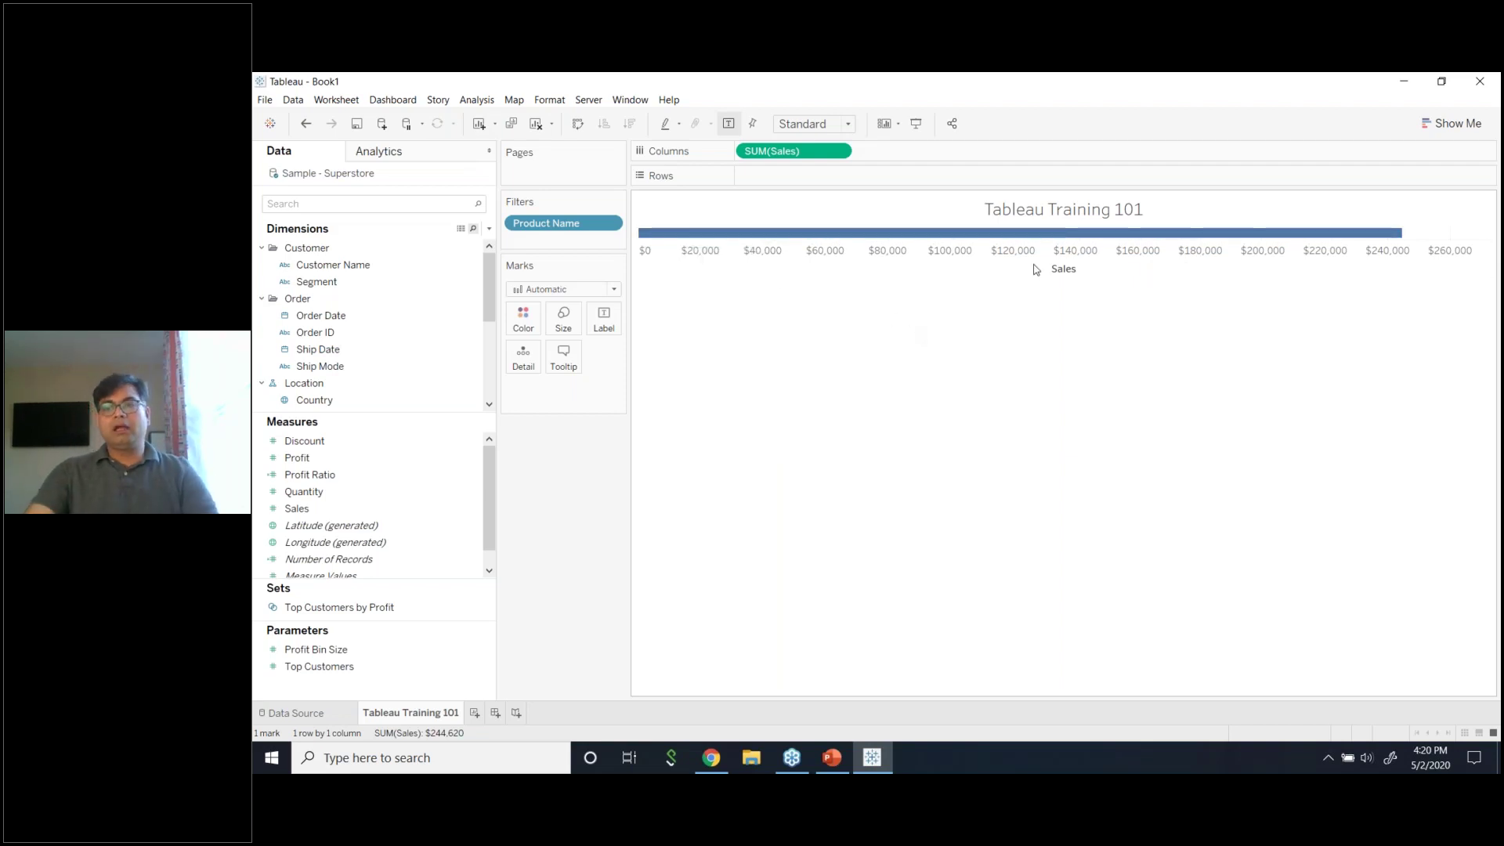
left_click(919, 437)
- Label the mark with SUM(Sales), move Sales to Rows, and display the $244,620 total as Text
left_click_drag(803, 153, 604, 321)
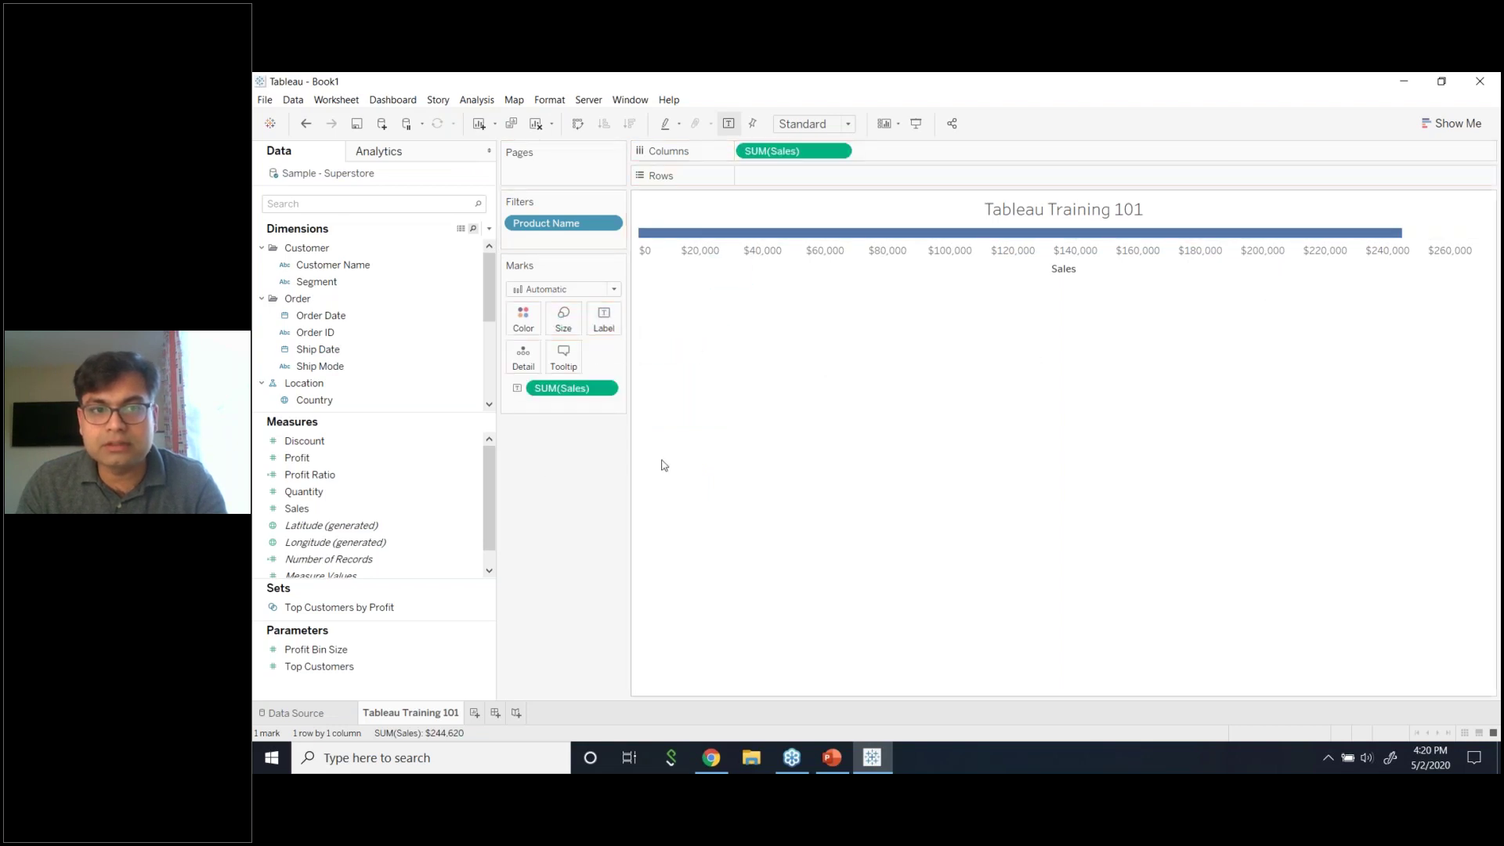
left_click(603, 319)
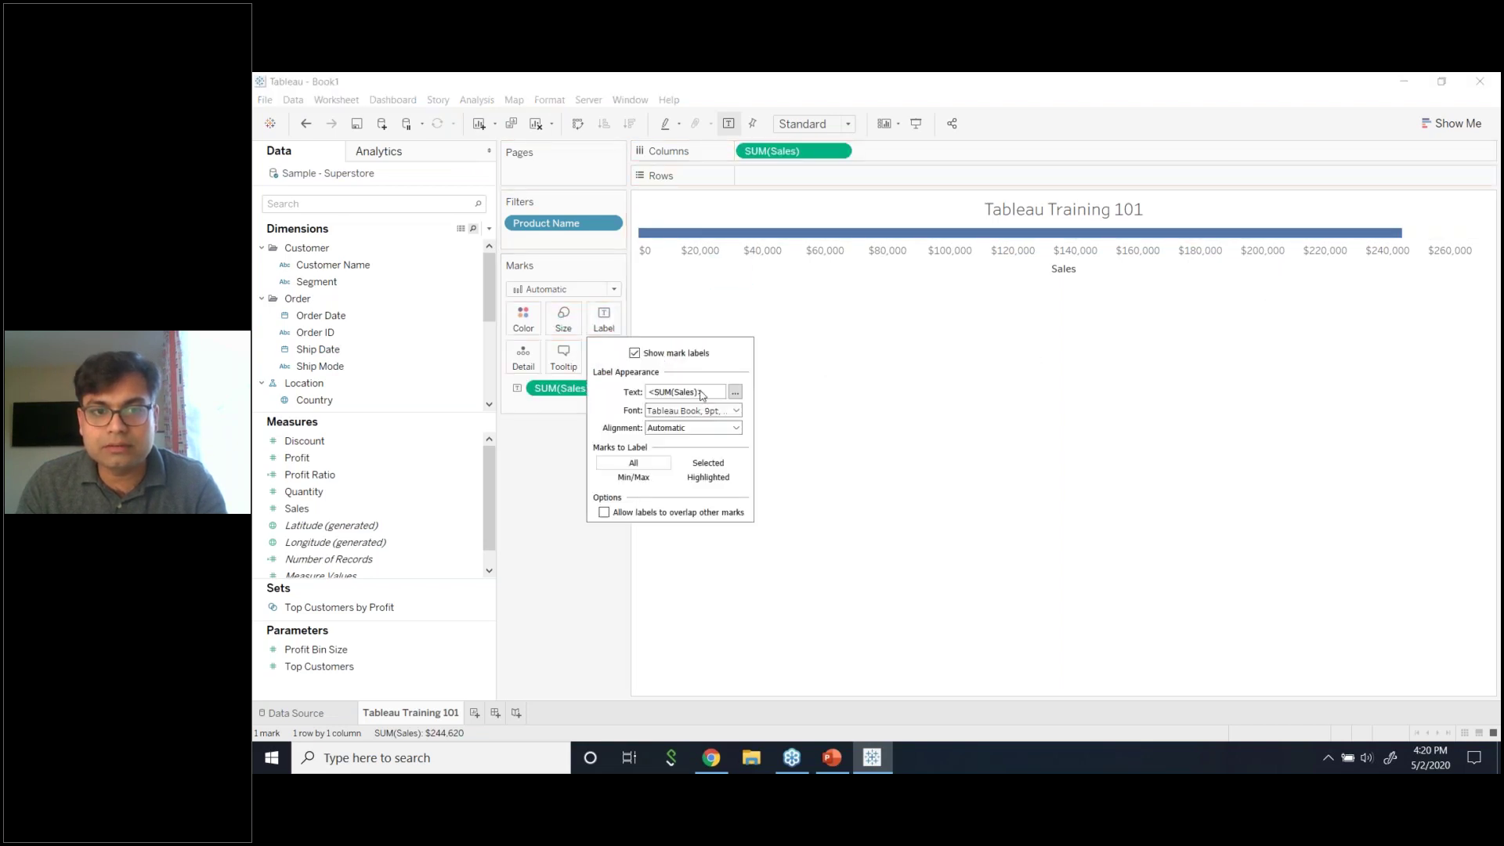
left_click(865, 424)
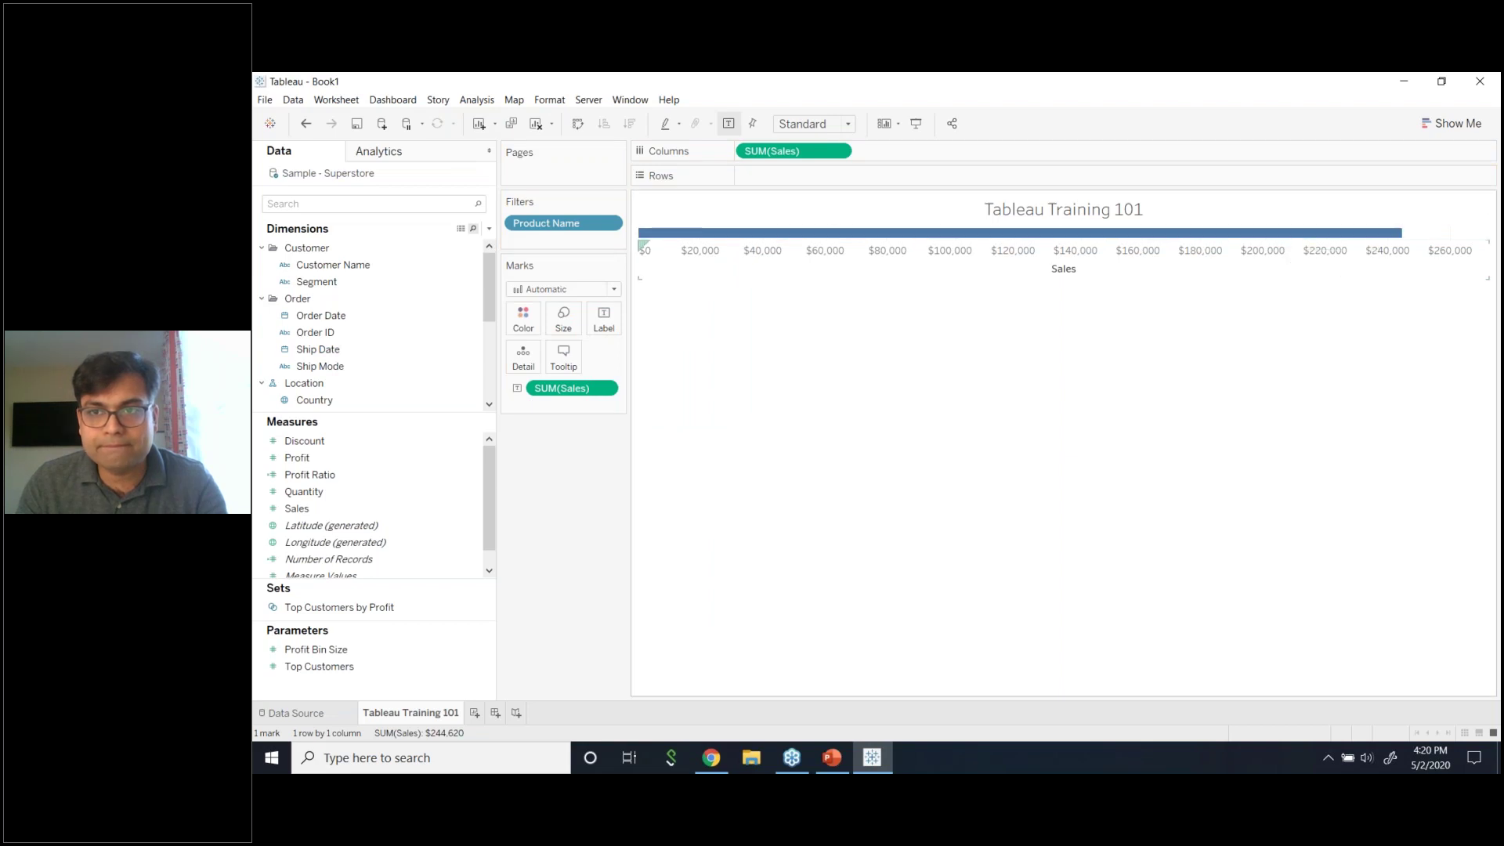
left_click(604, 319)
left_click_drag(795, 151, 804, 180)
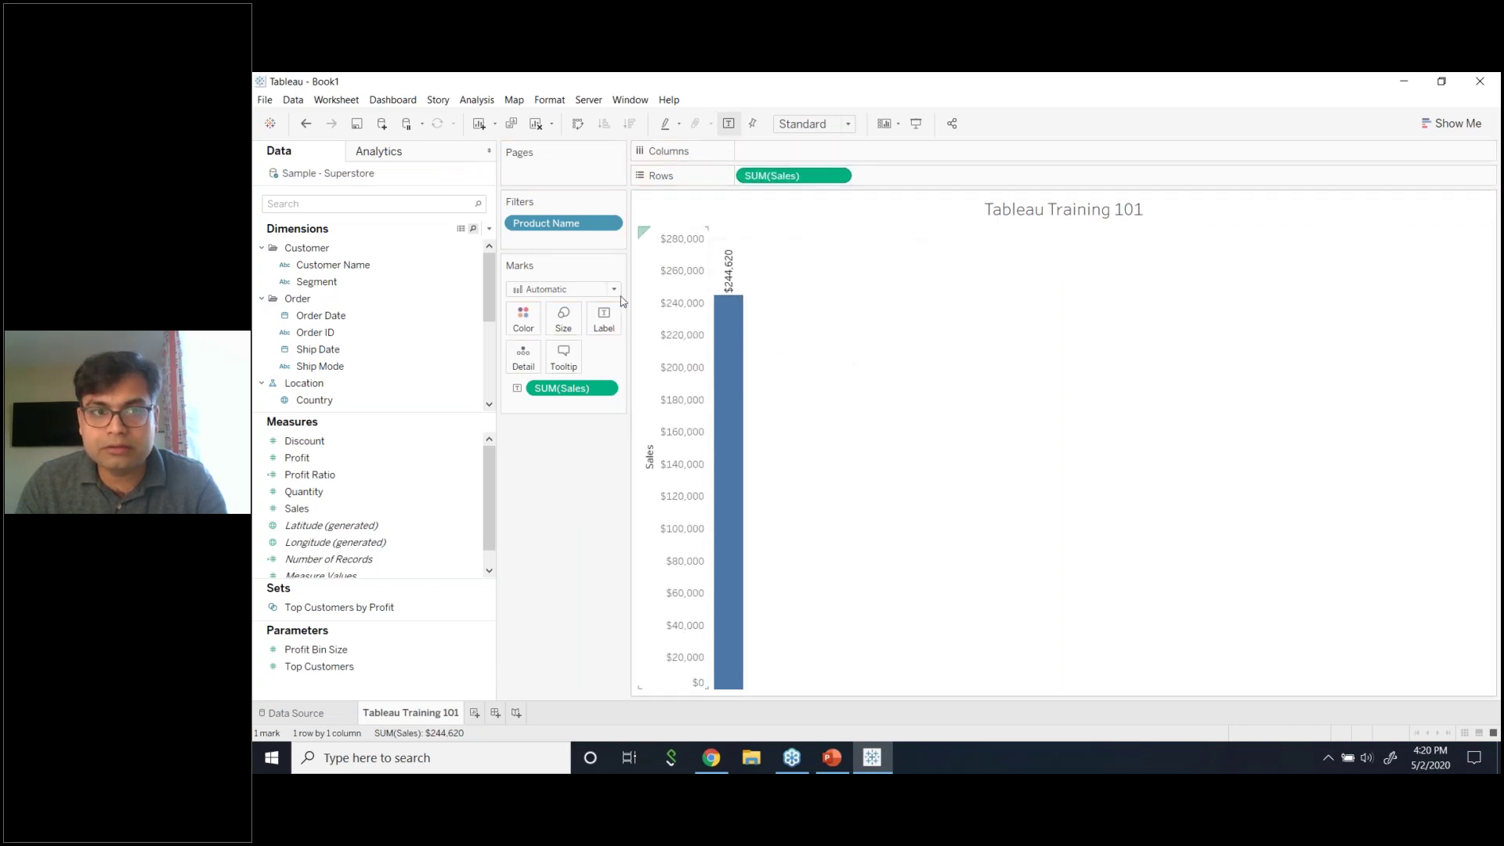
left_click(564, 289)
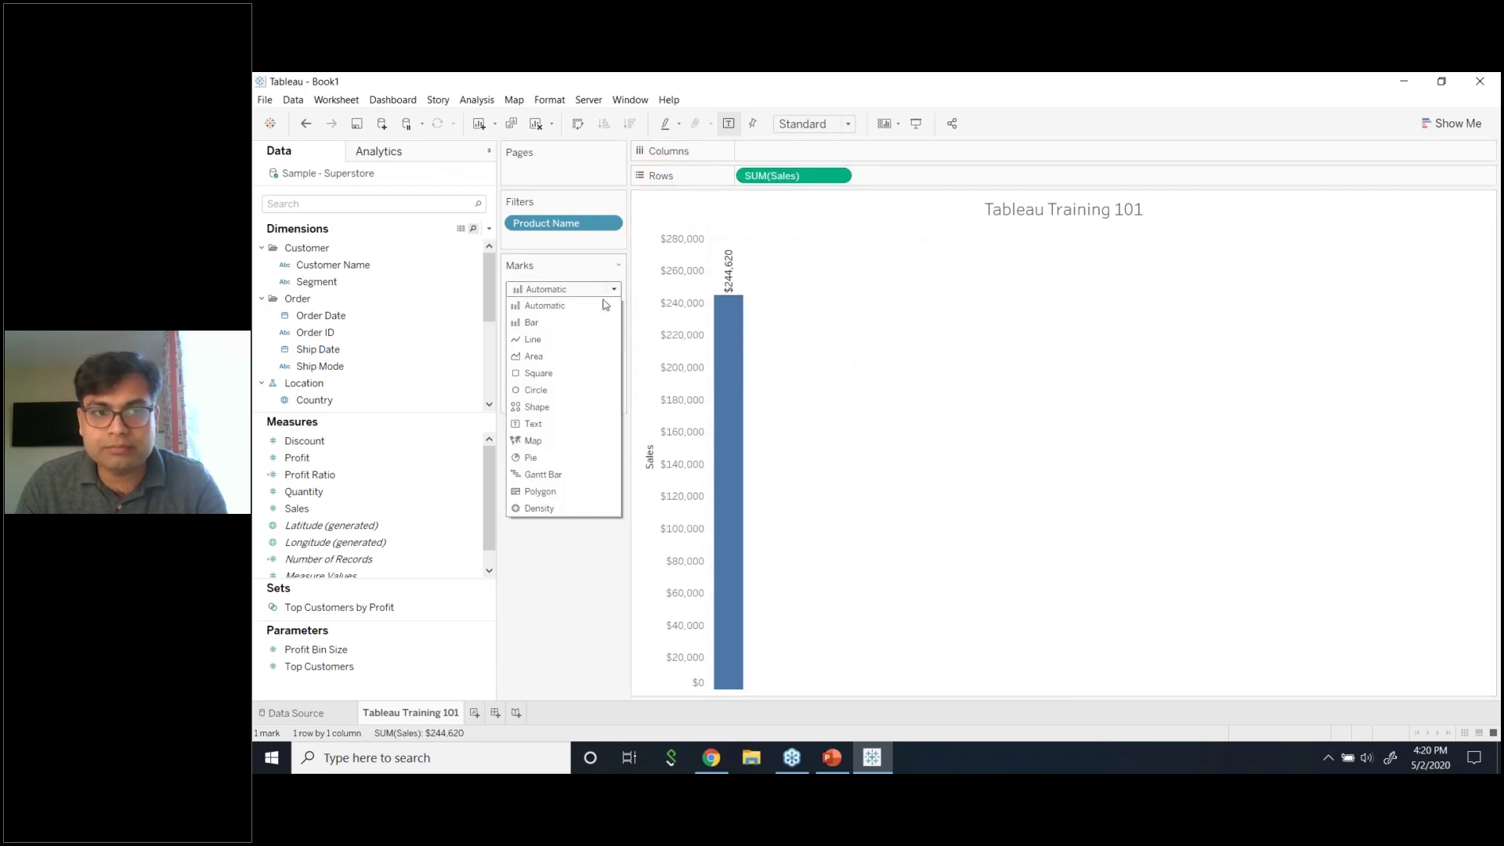
left_click(548, 424)
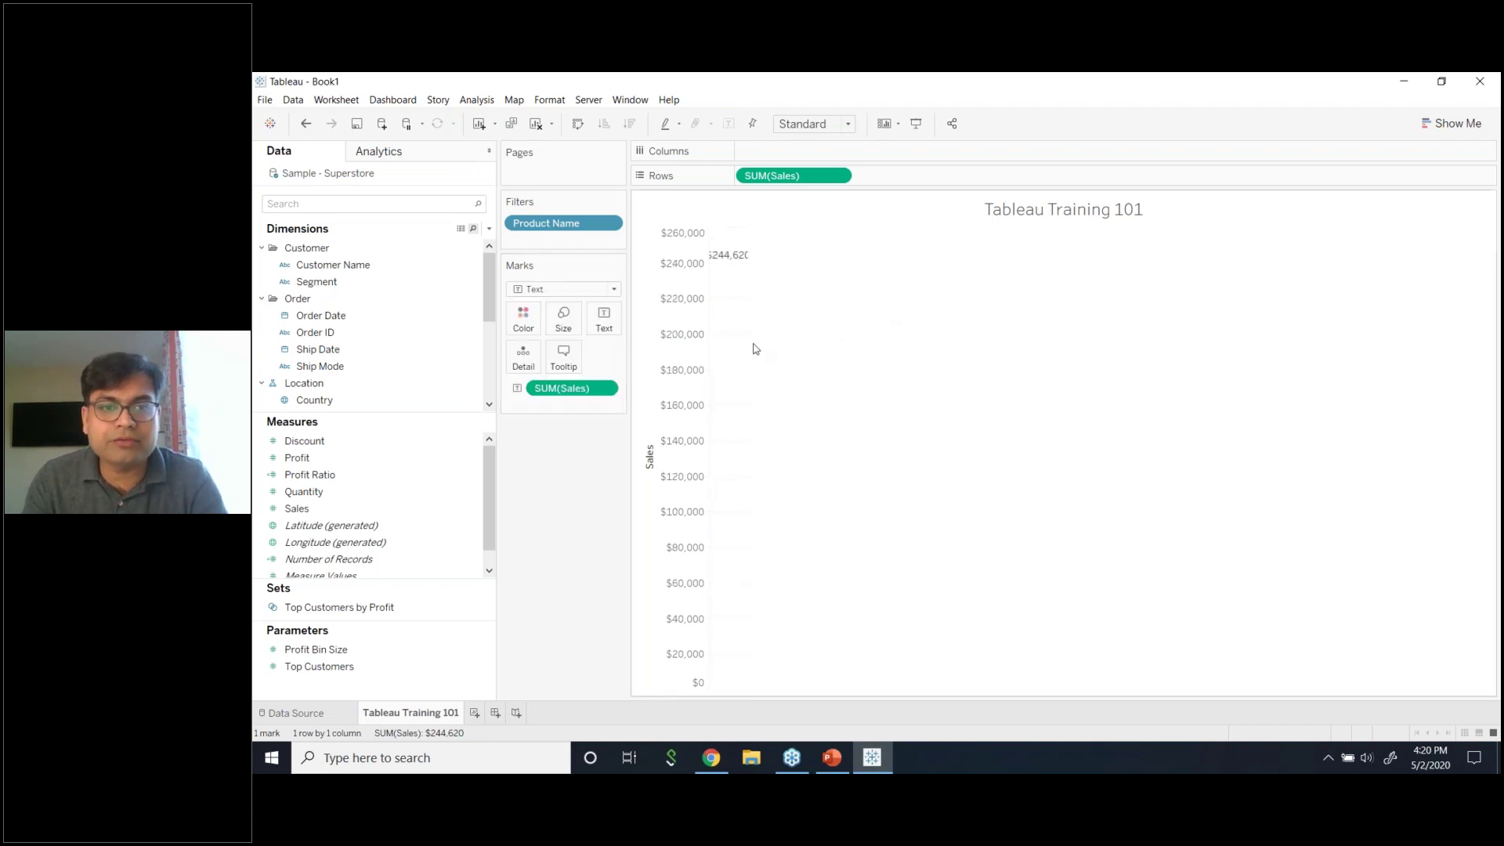
- Hide the Sales axis header and widen the cell holding the $244,620 total
right_click(683, 336)
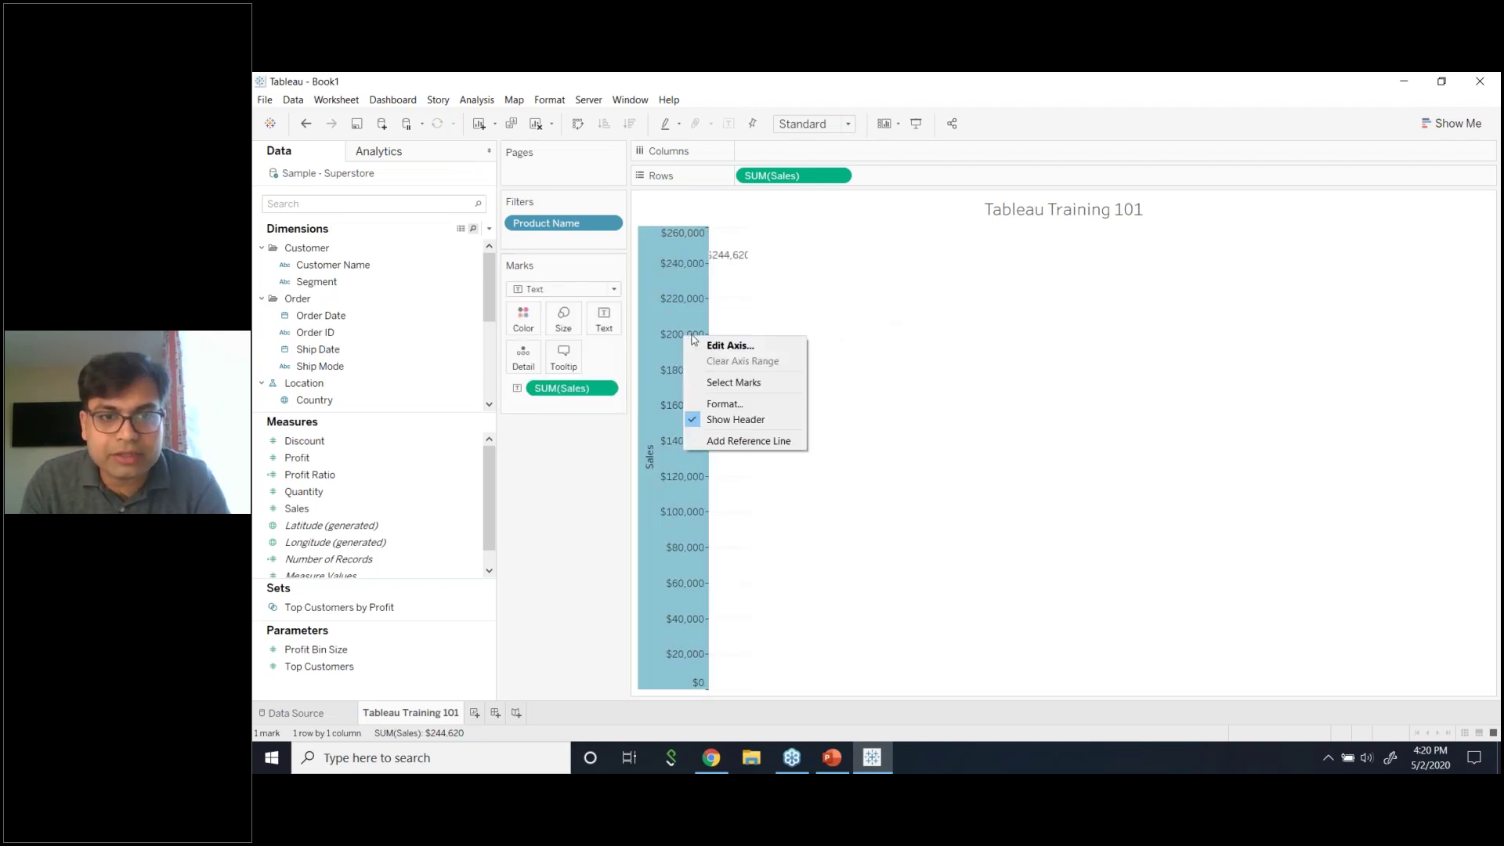
left_click(734, 421)
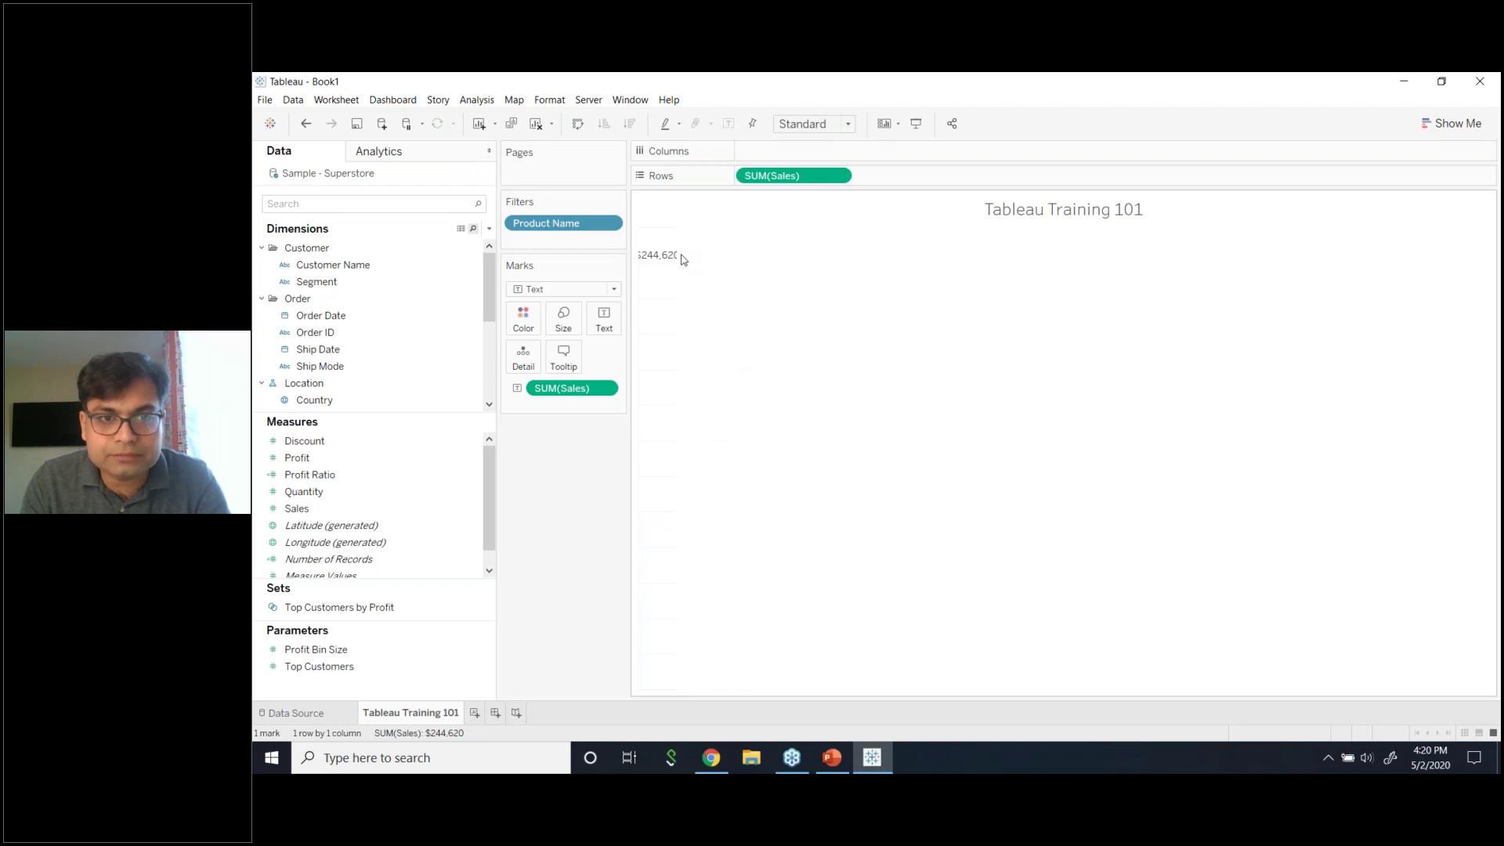
left_click_drag(677, 255, 790, 263)
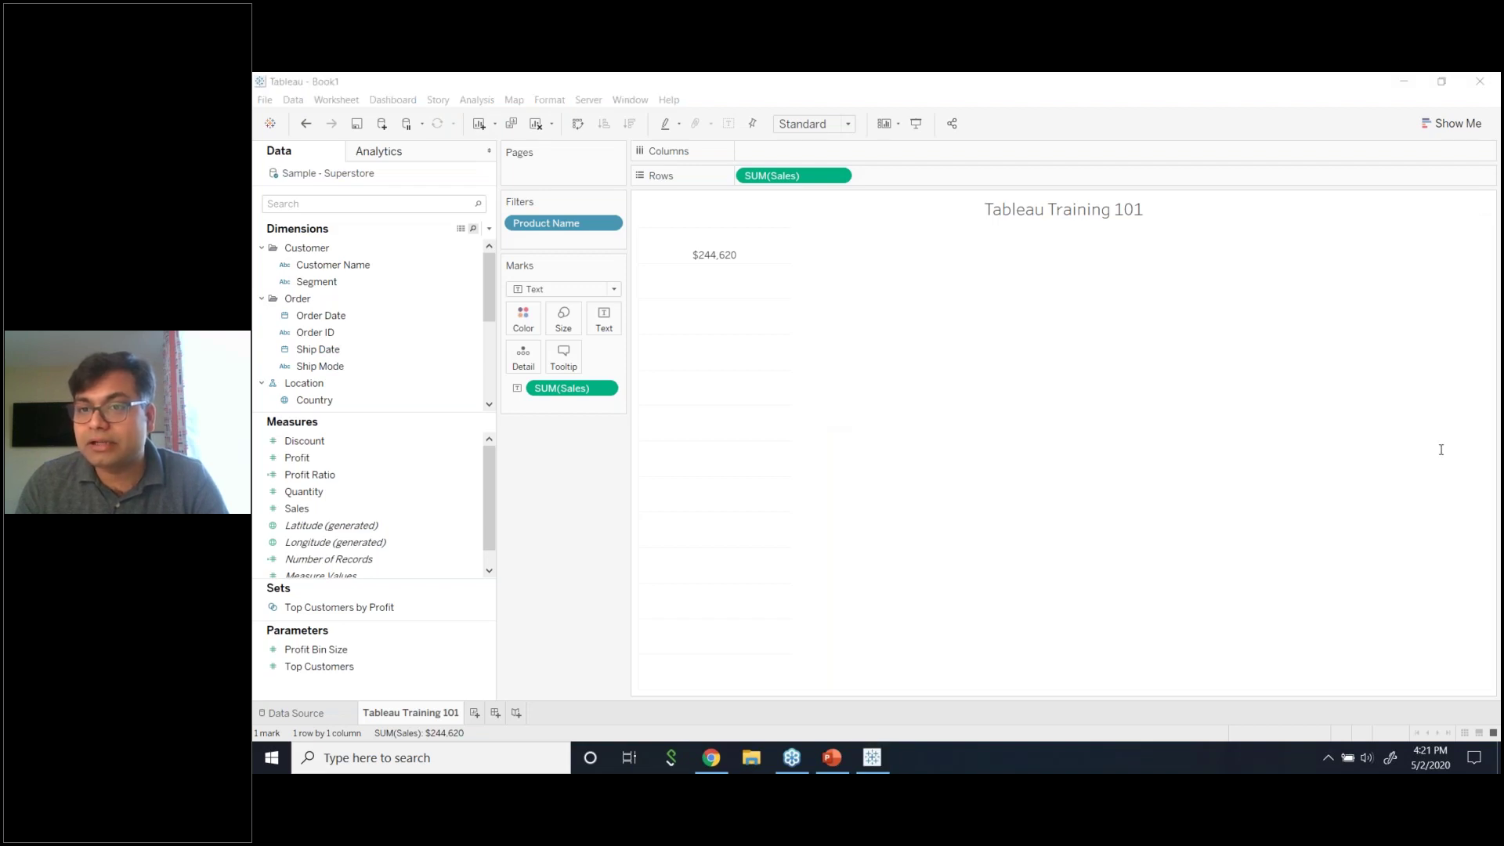
left_click(609, 492)
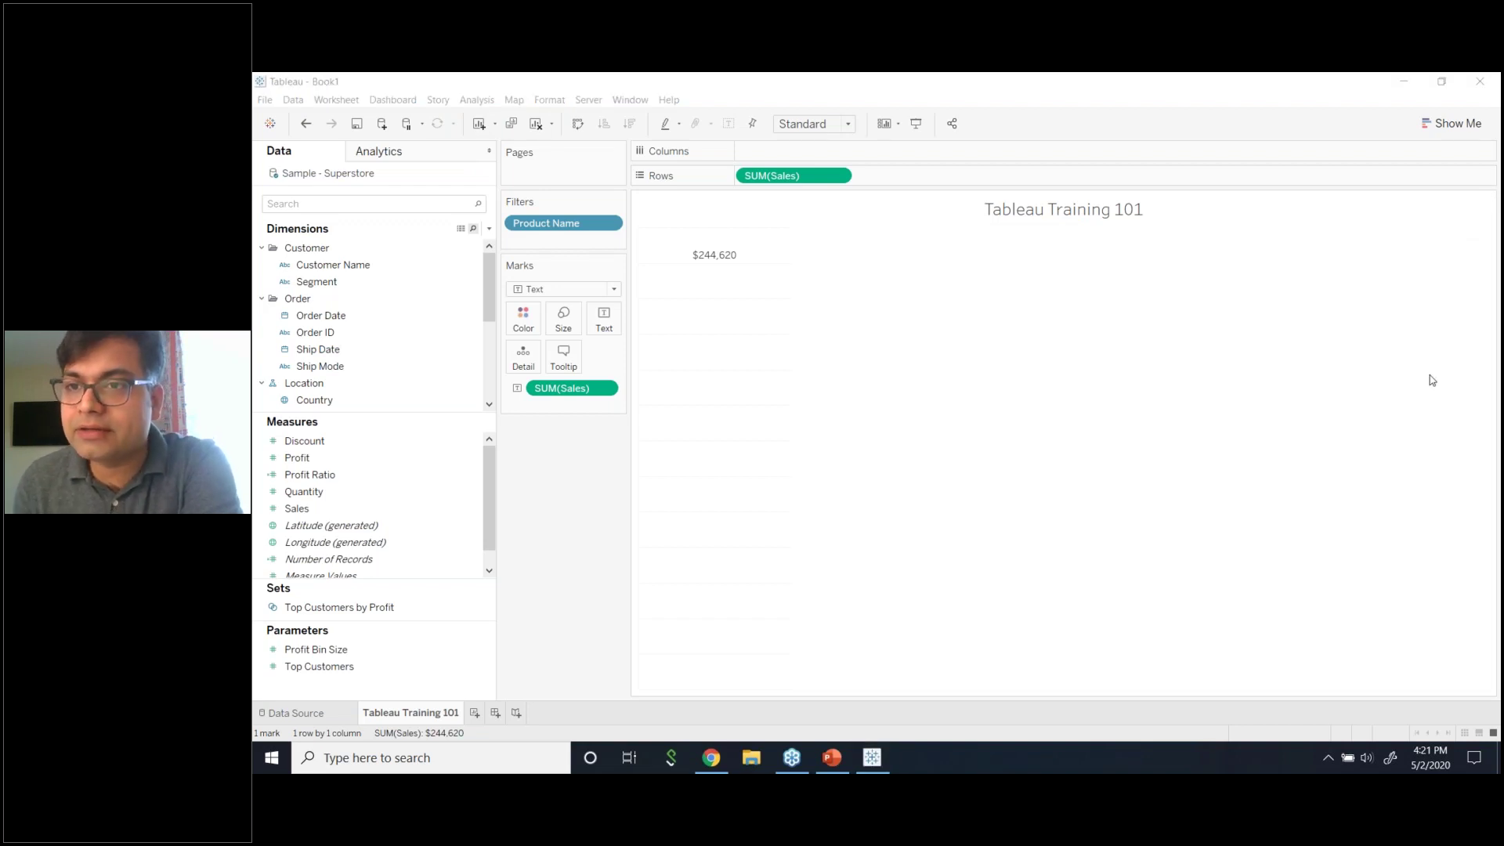
left_click(586, 490)
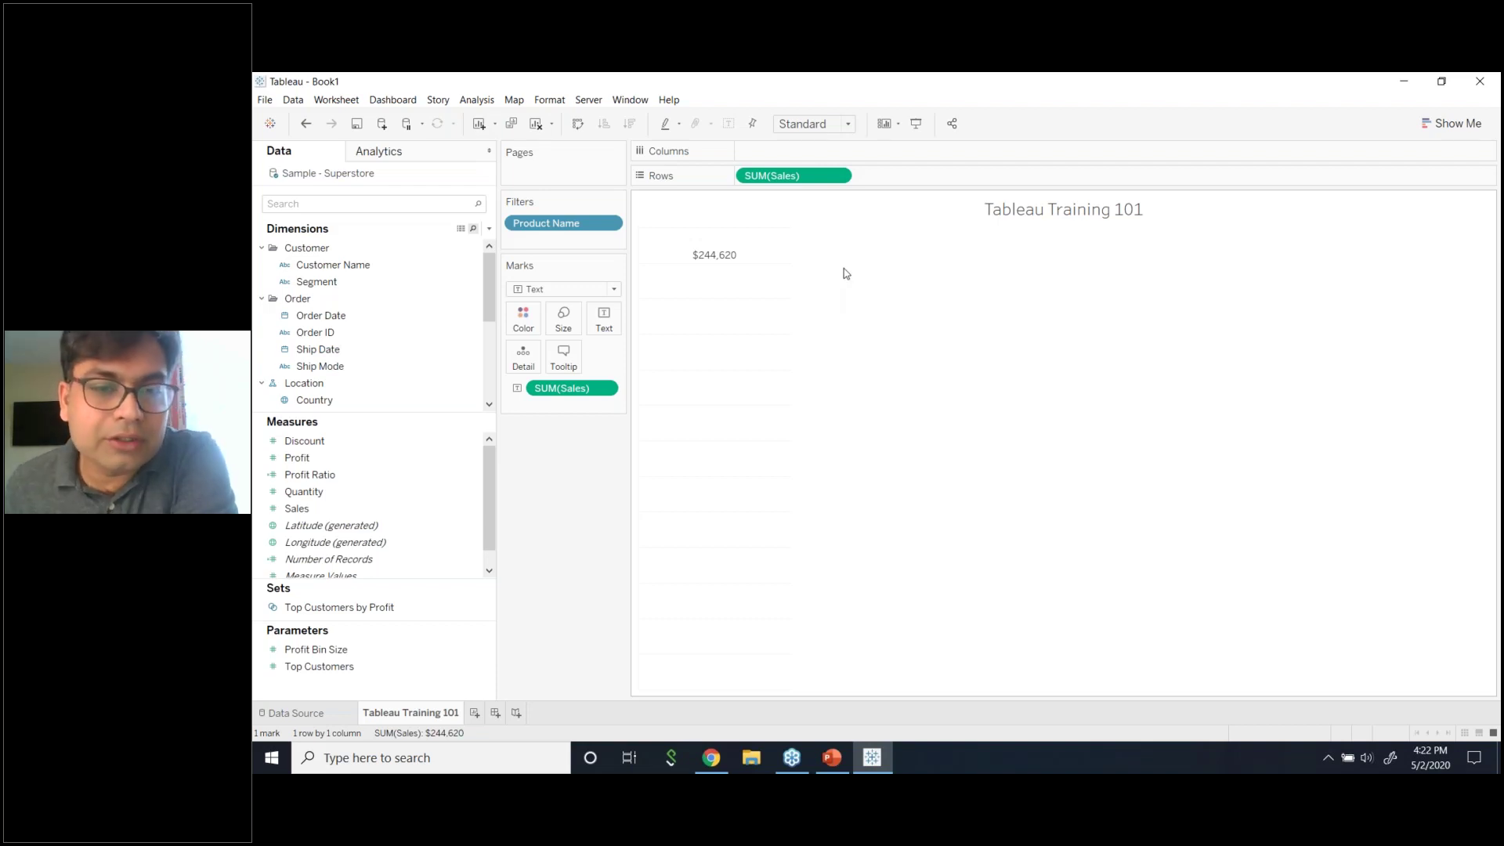
left_click(608, 224)
left_click(610, 417)
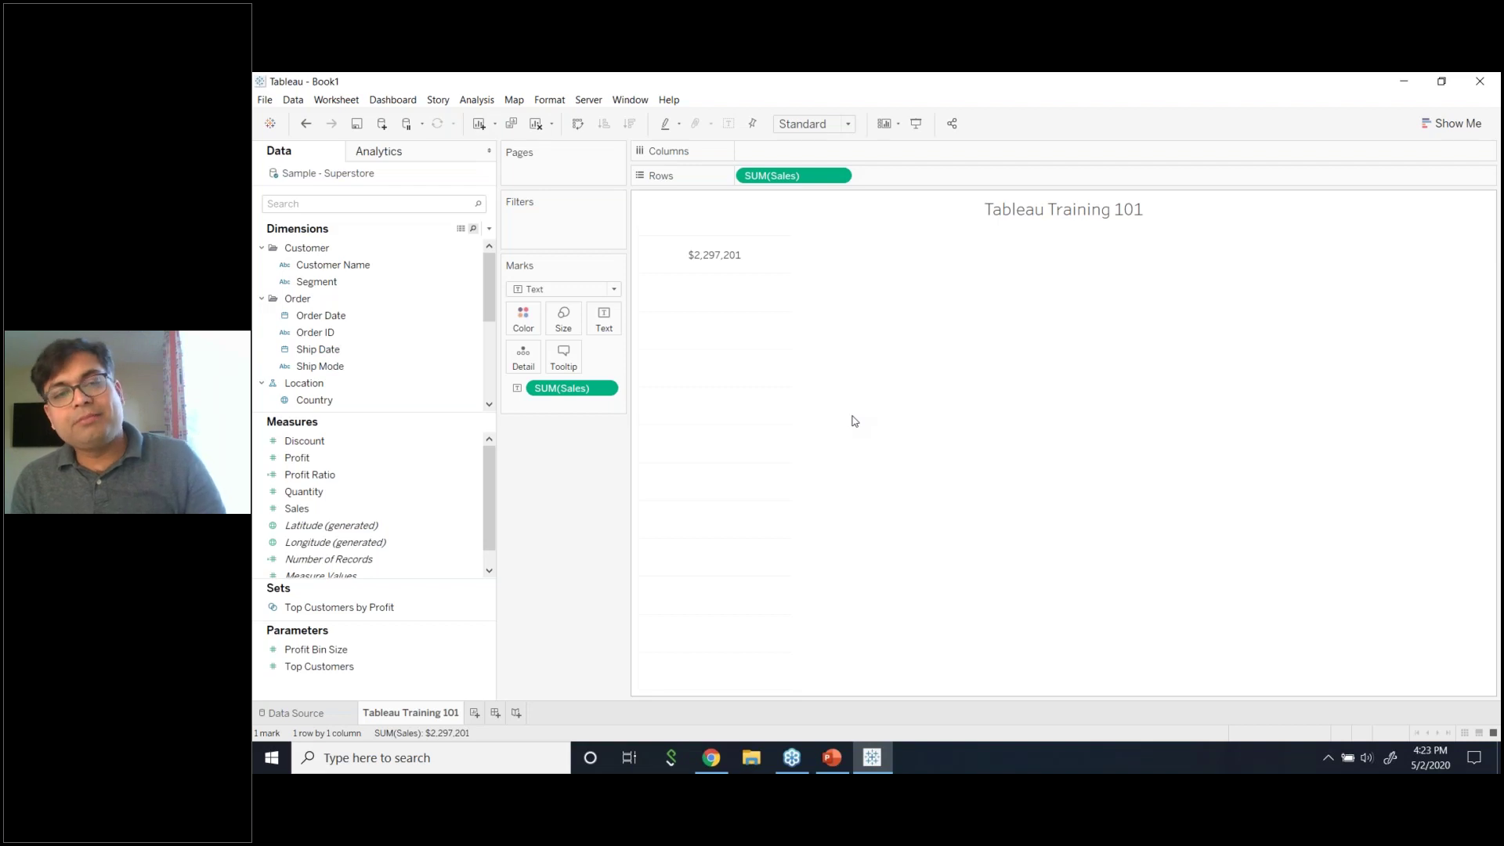
key("ctrl+z")
right_click(612, 233)
left_click(576, 239)
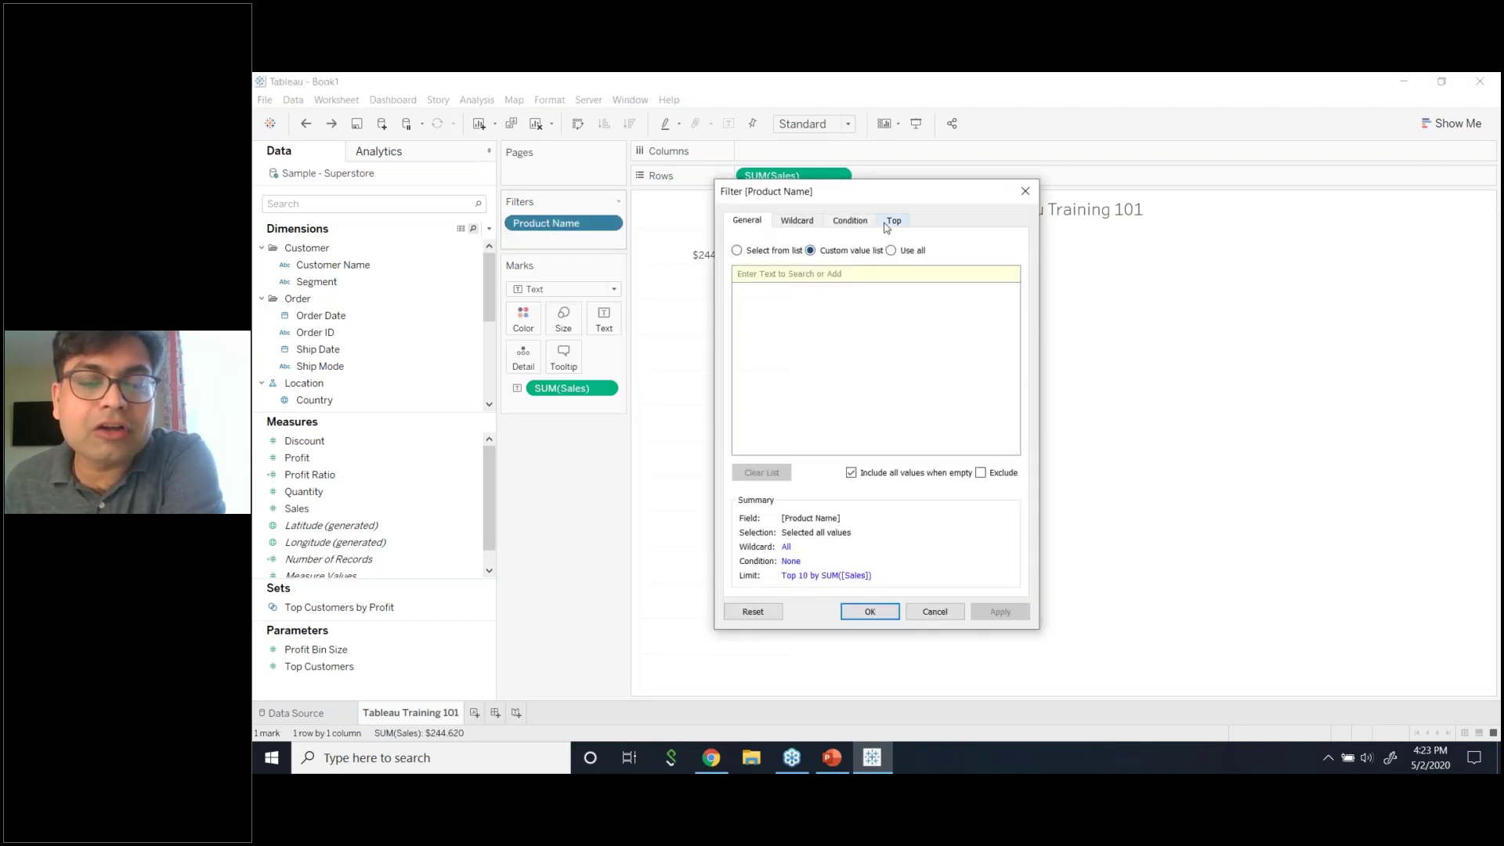
left_click(893, 222)
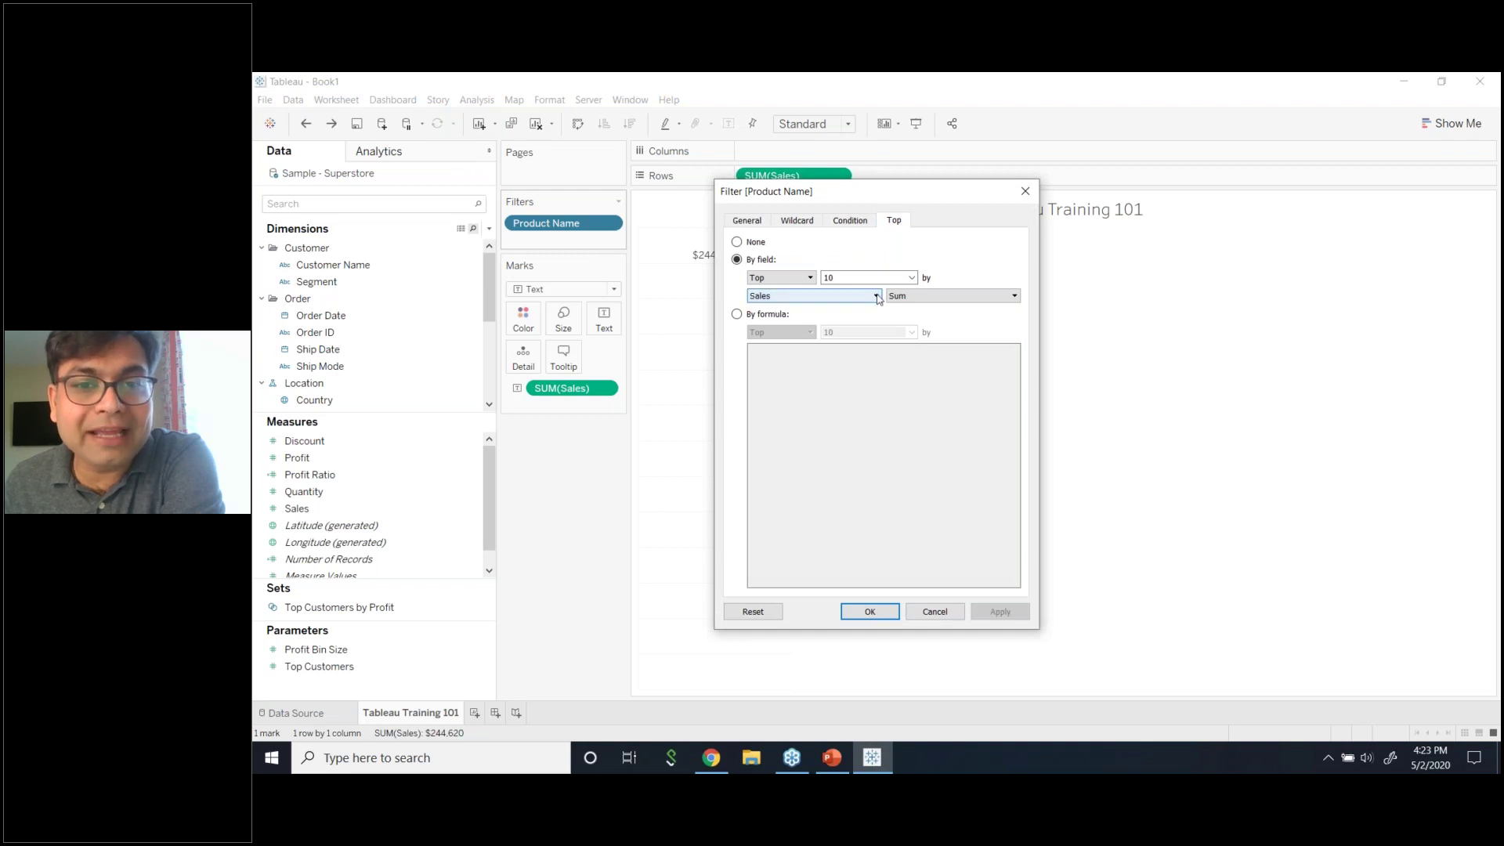
left_click(936, 612)
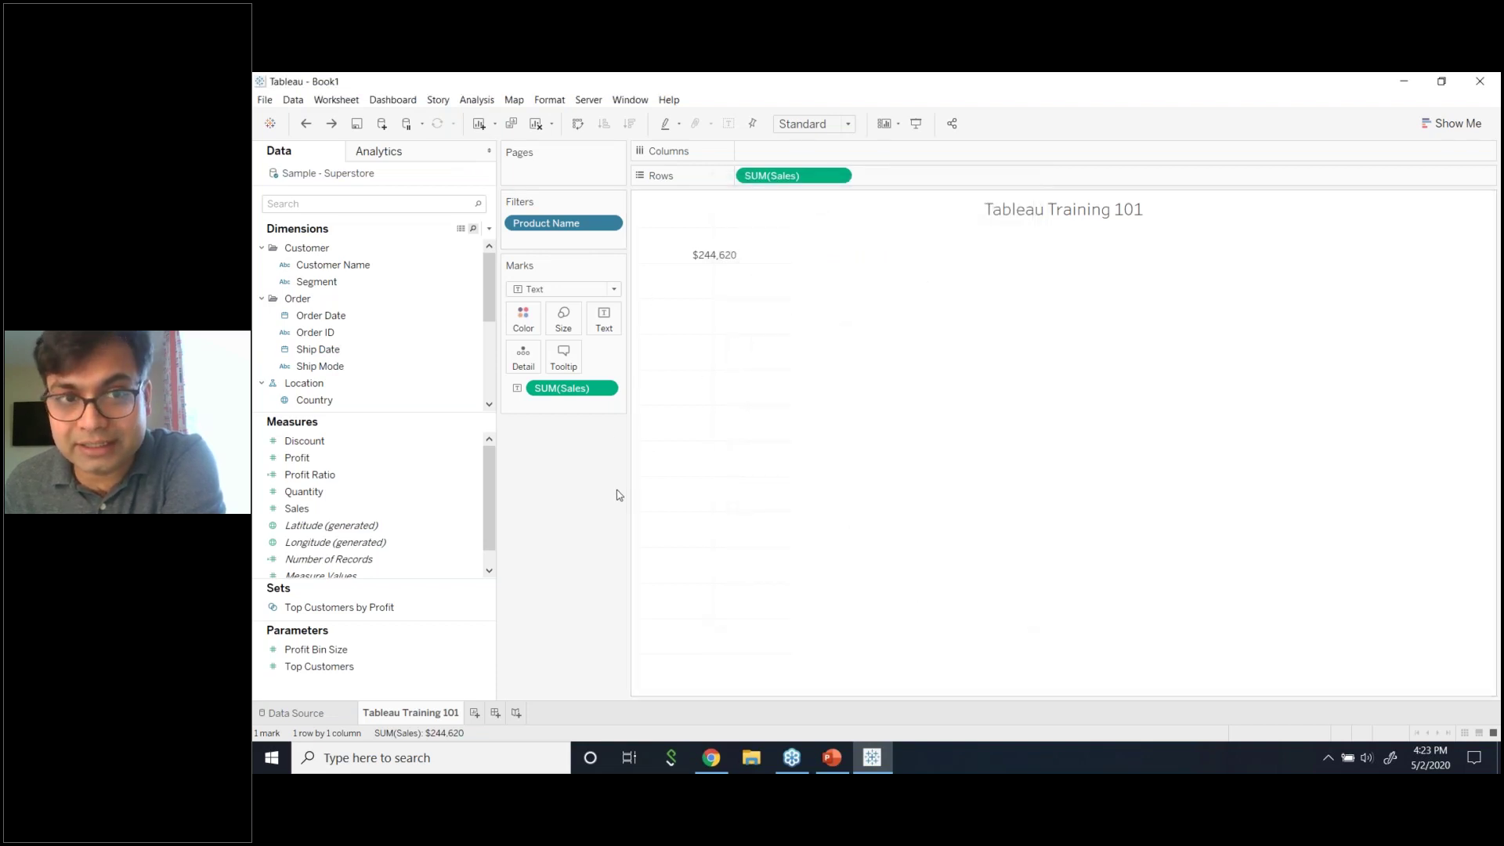
left_click(614, 223)
left_click(614, 245)
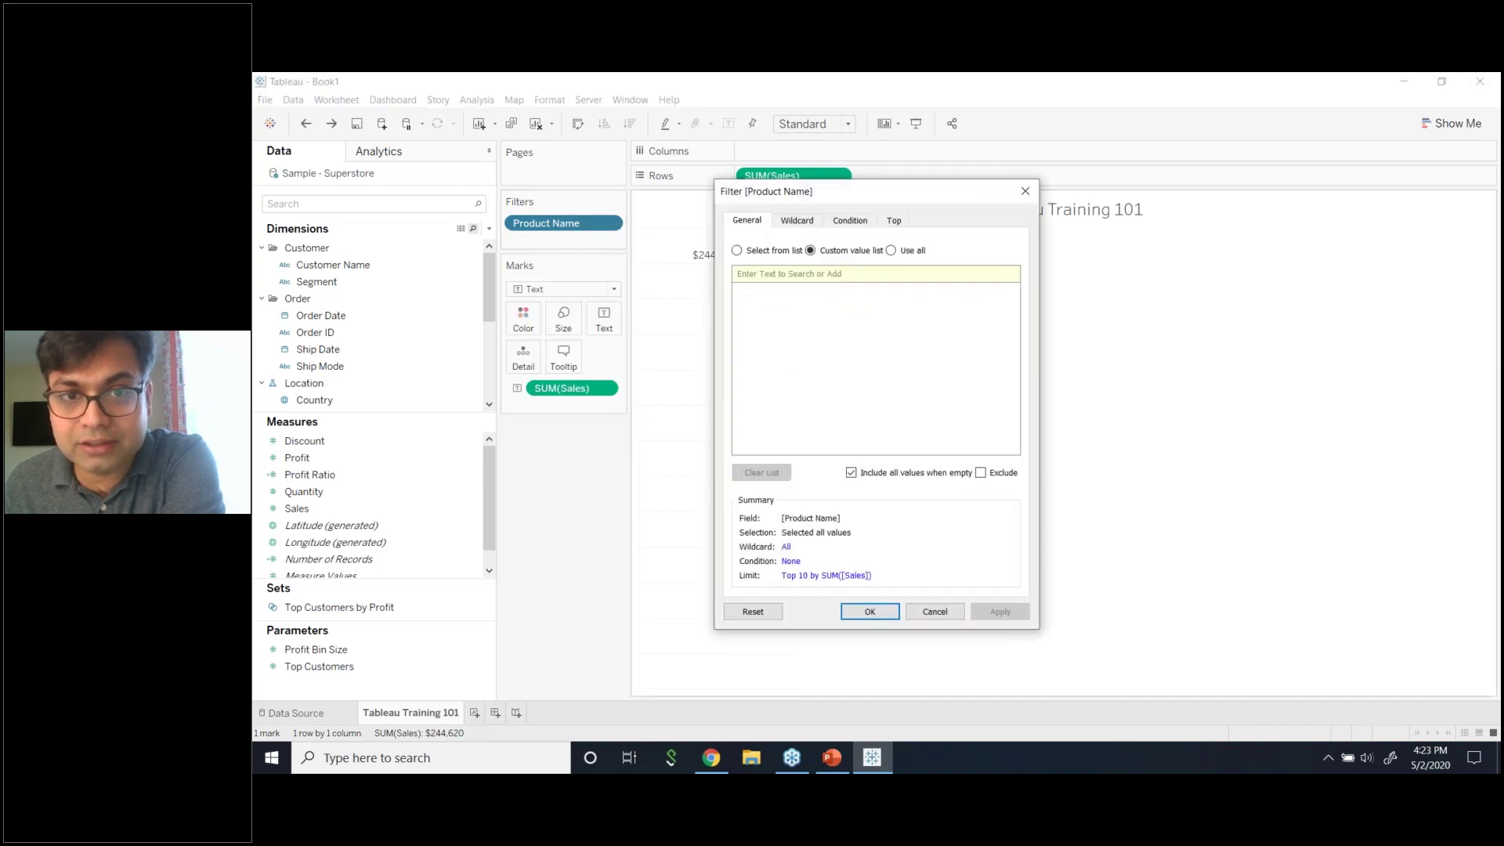
left_click(893, 220)
left_click(936, 614)
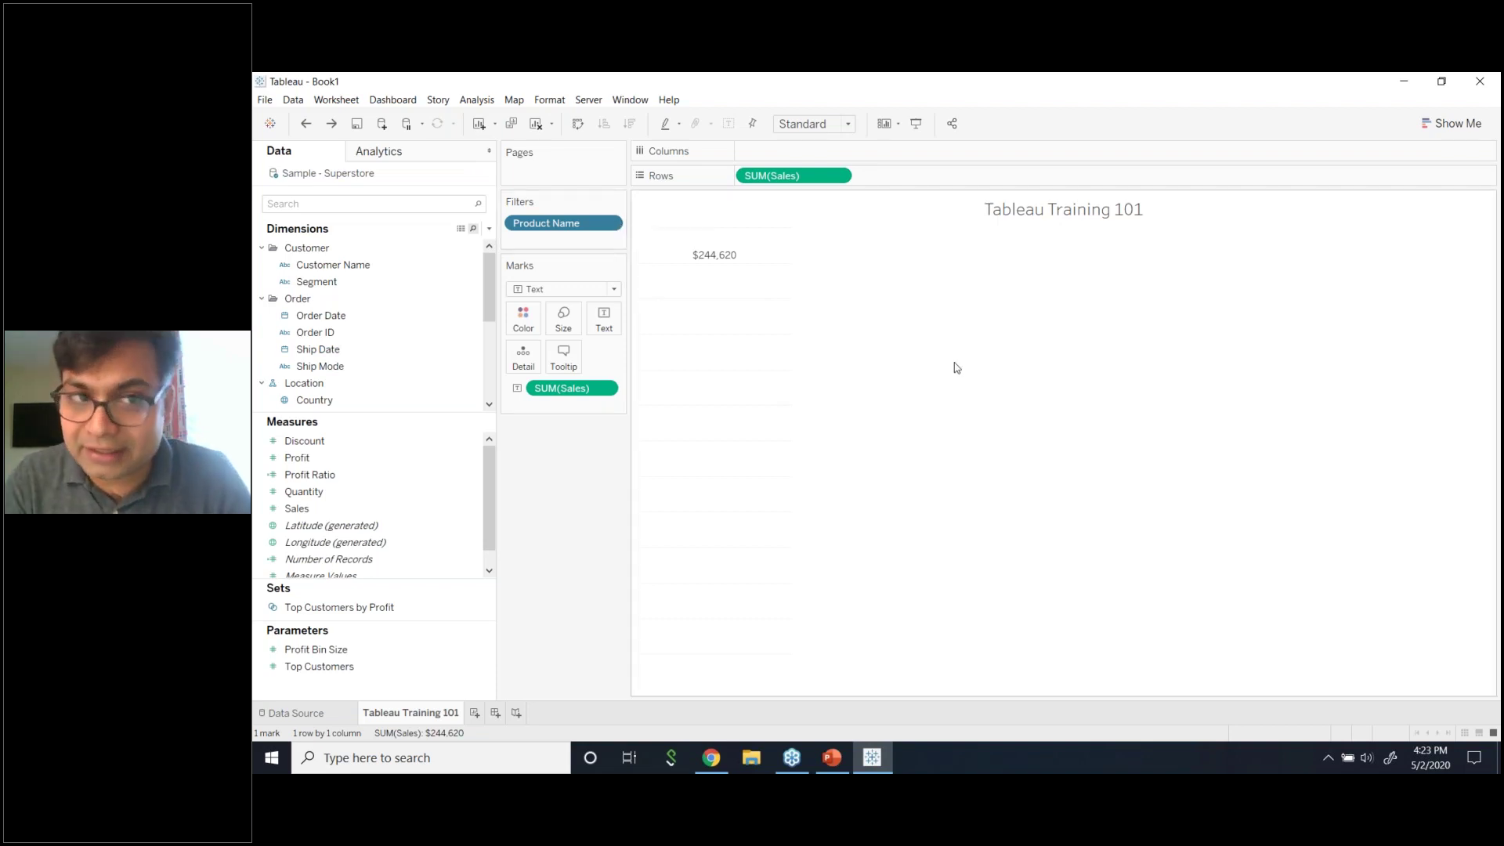
- Delete the Product Name filter so the total reads $2,297,201
left_click(609, 223)
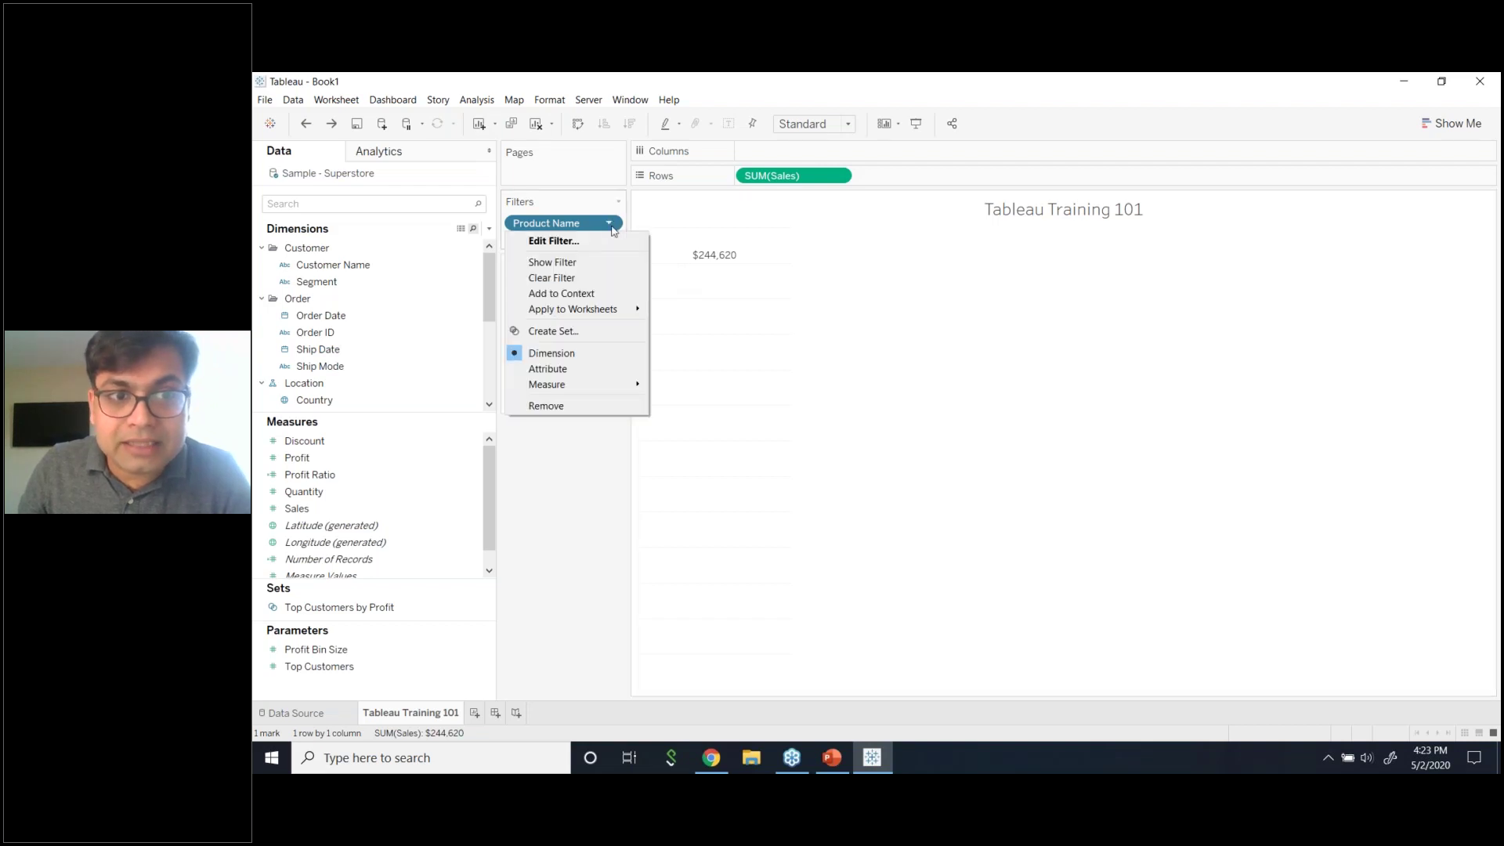
left_click(604, 407)
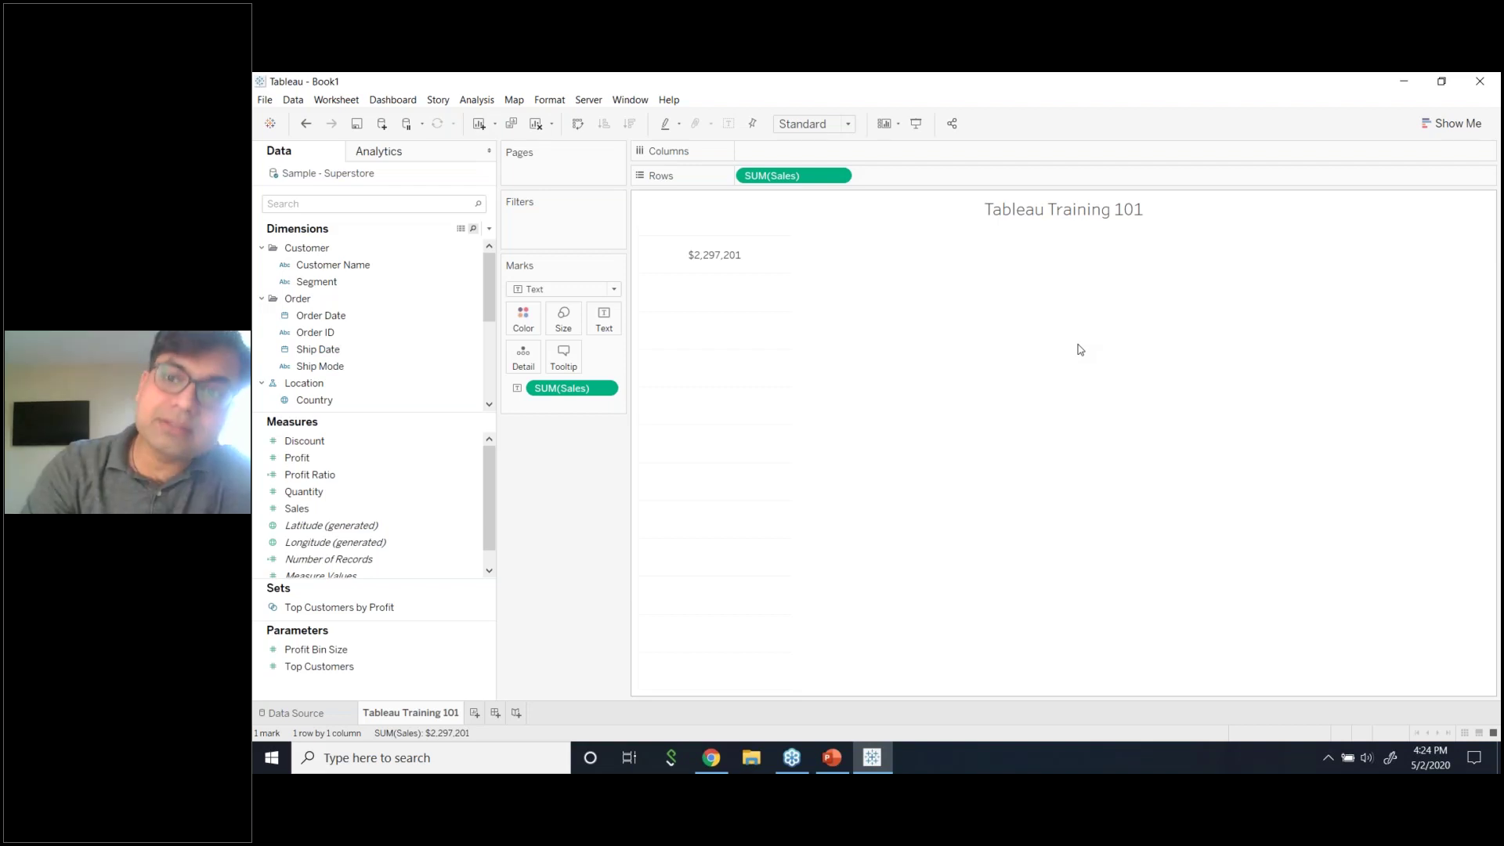
left_click(592, 101)
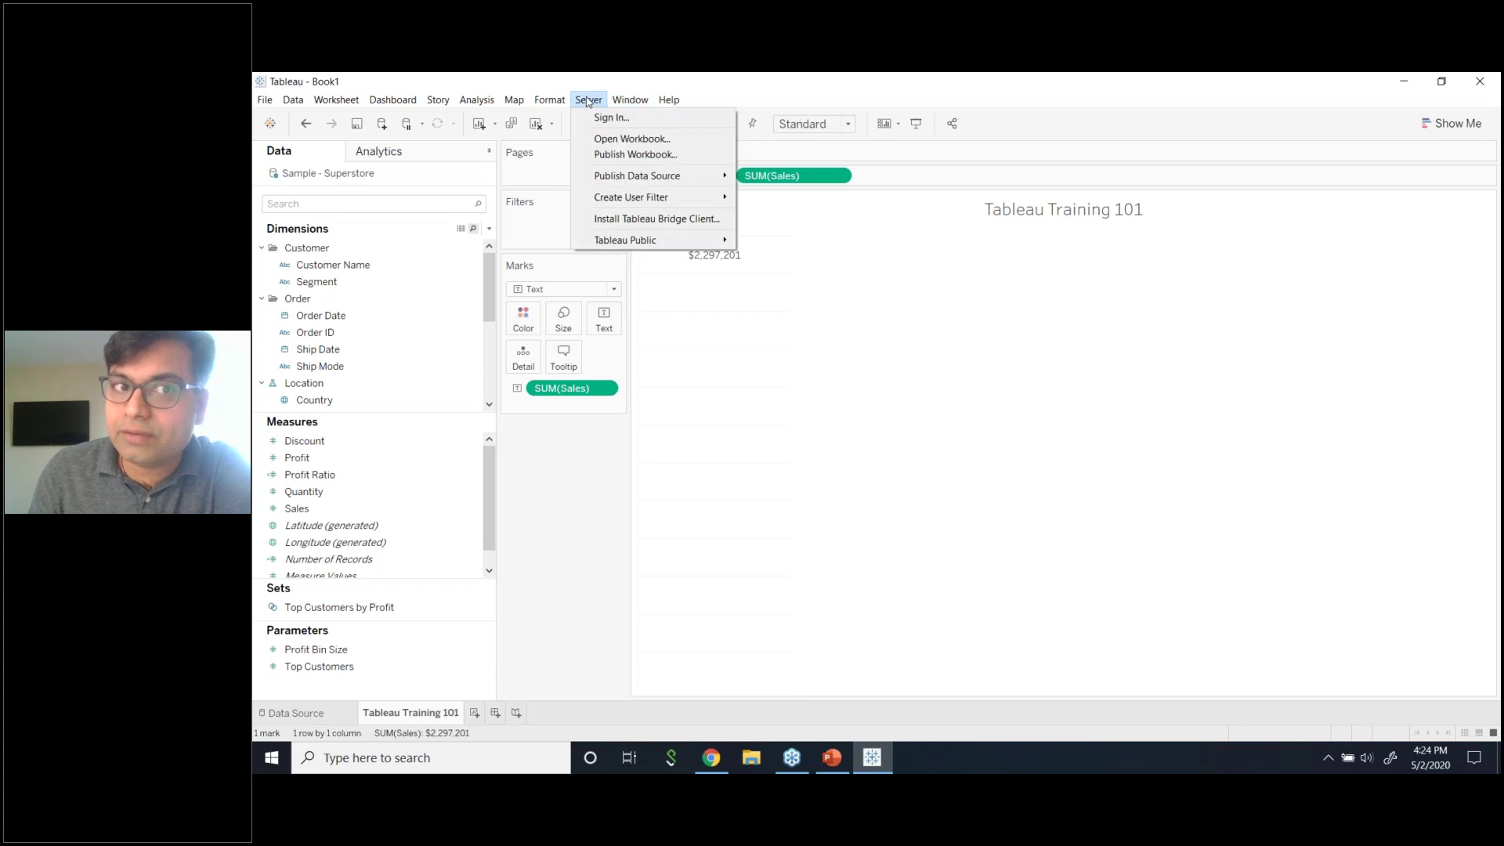
left_click(597, 118)
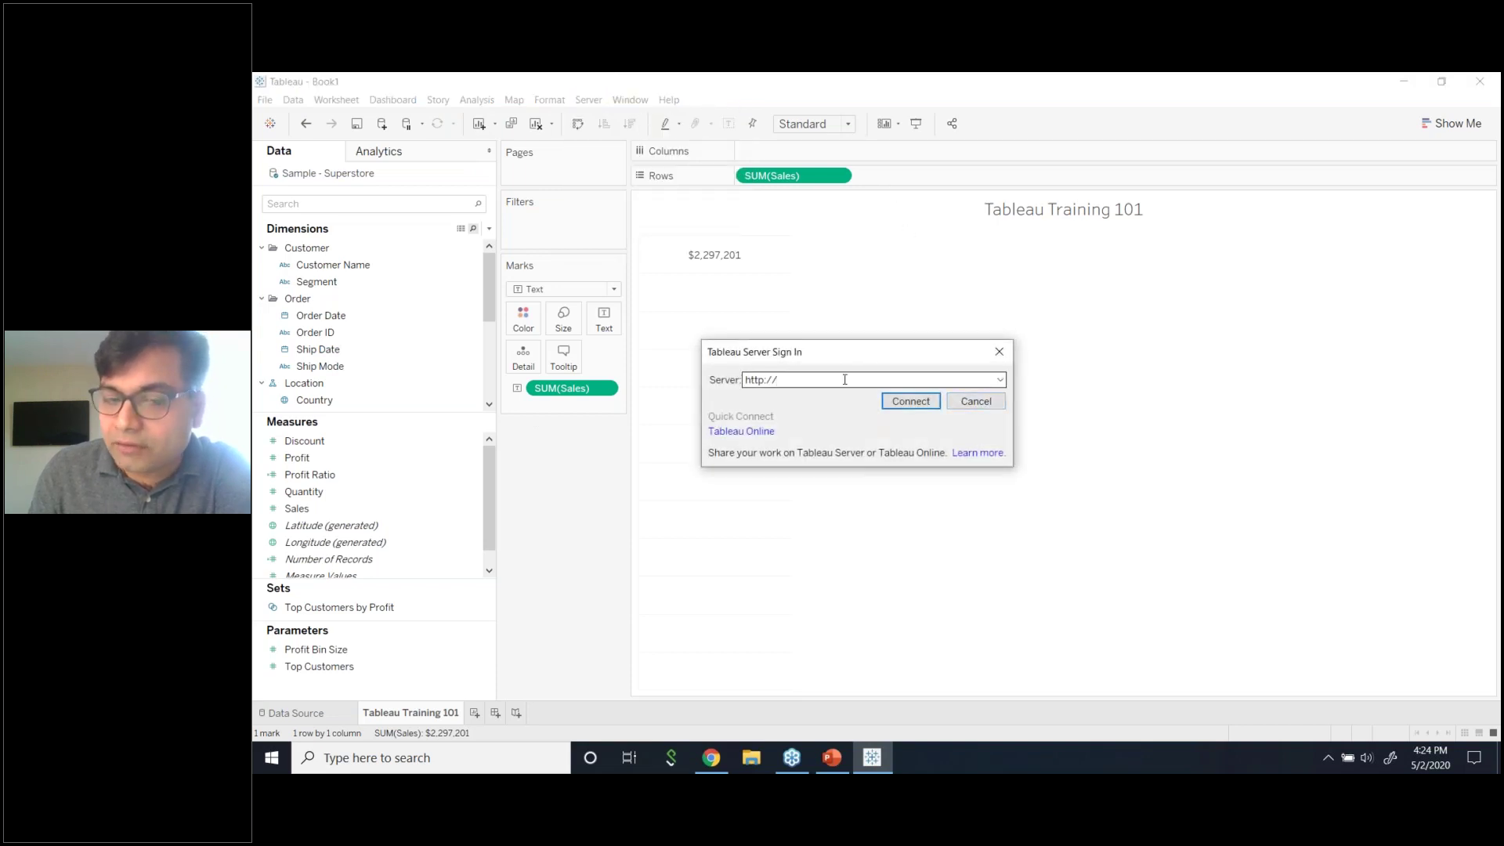
left_click(995, 402)
left_click(589, 99)
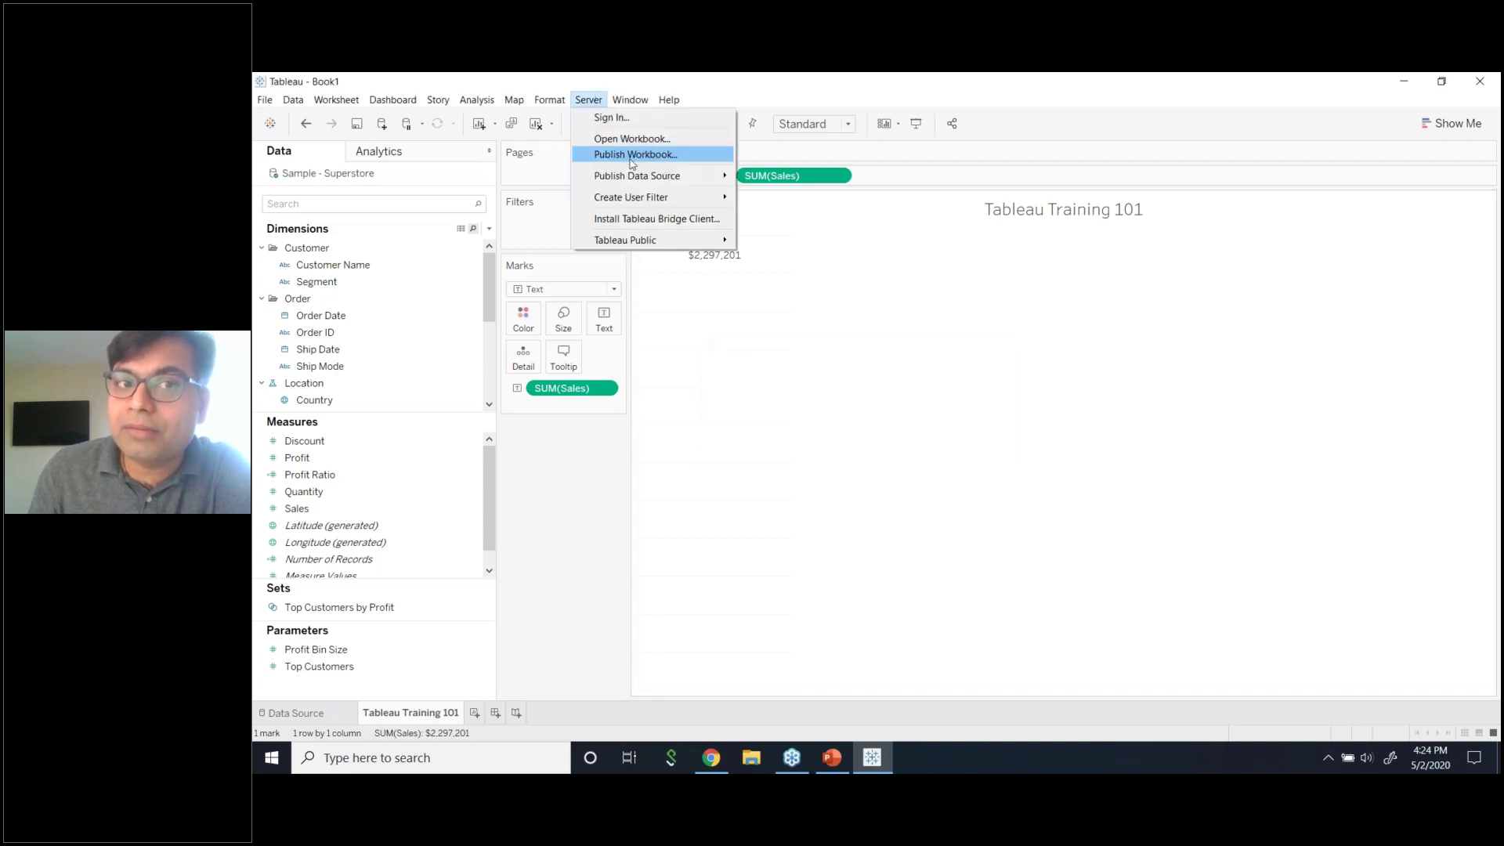
mouse_move(641, 185)
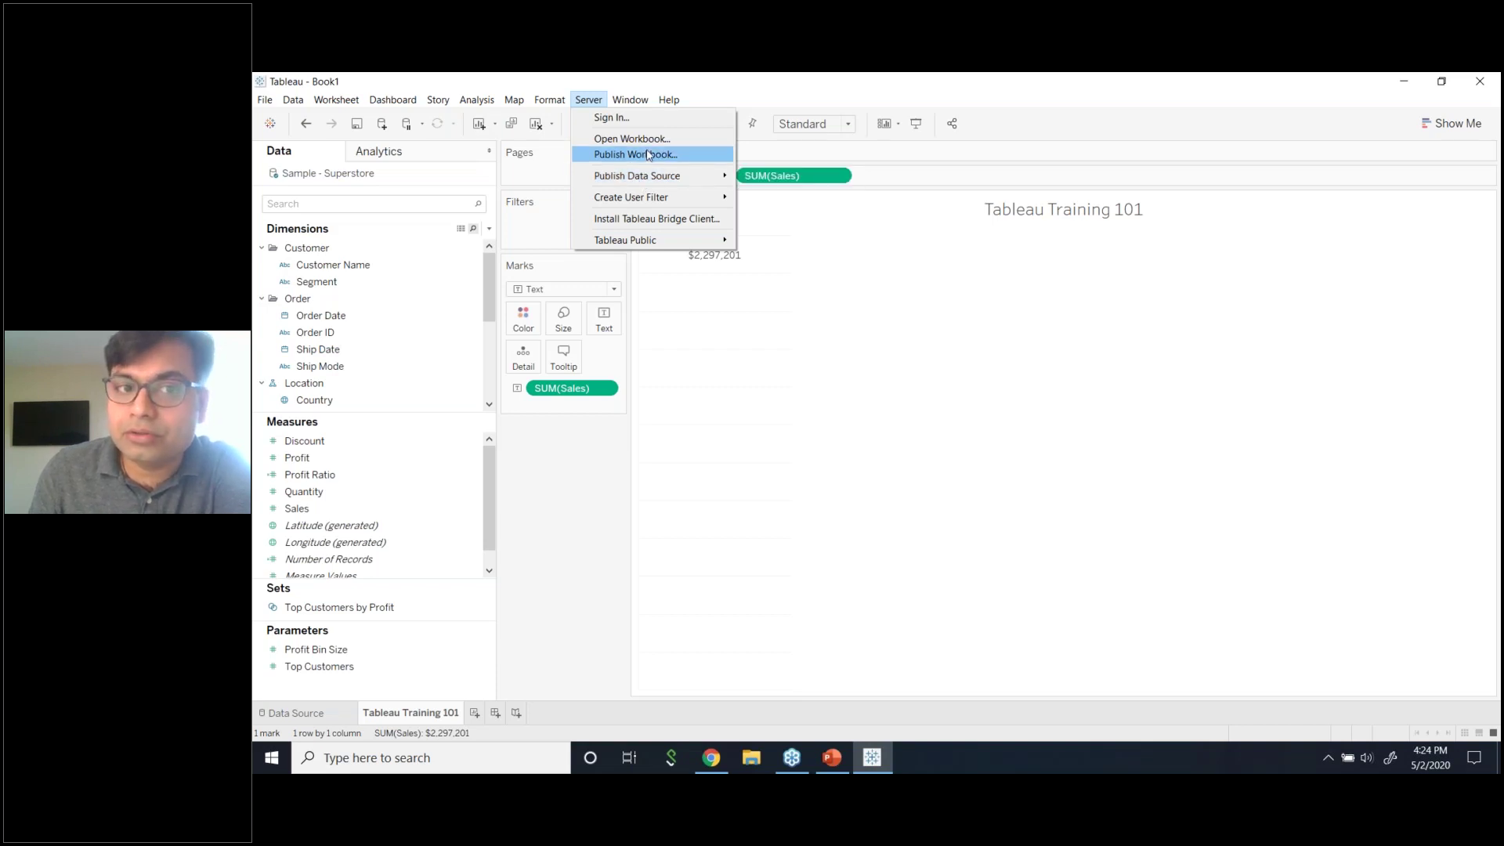
mouse_move(654, 243)
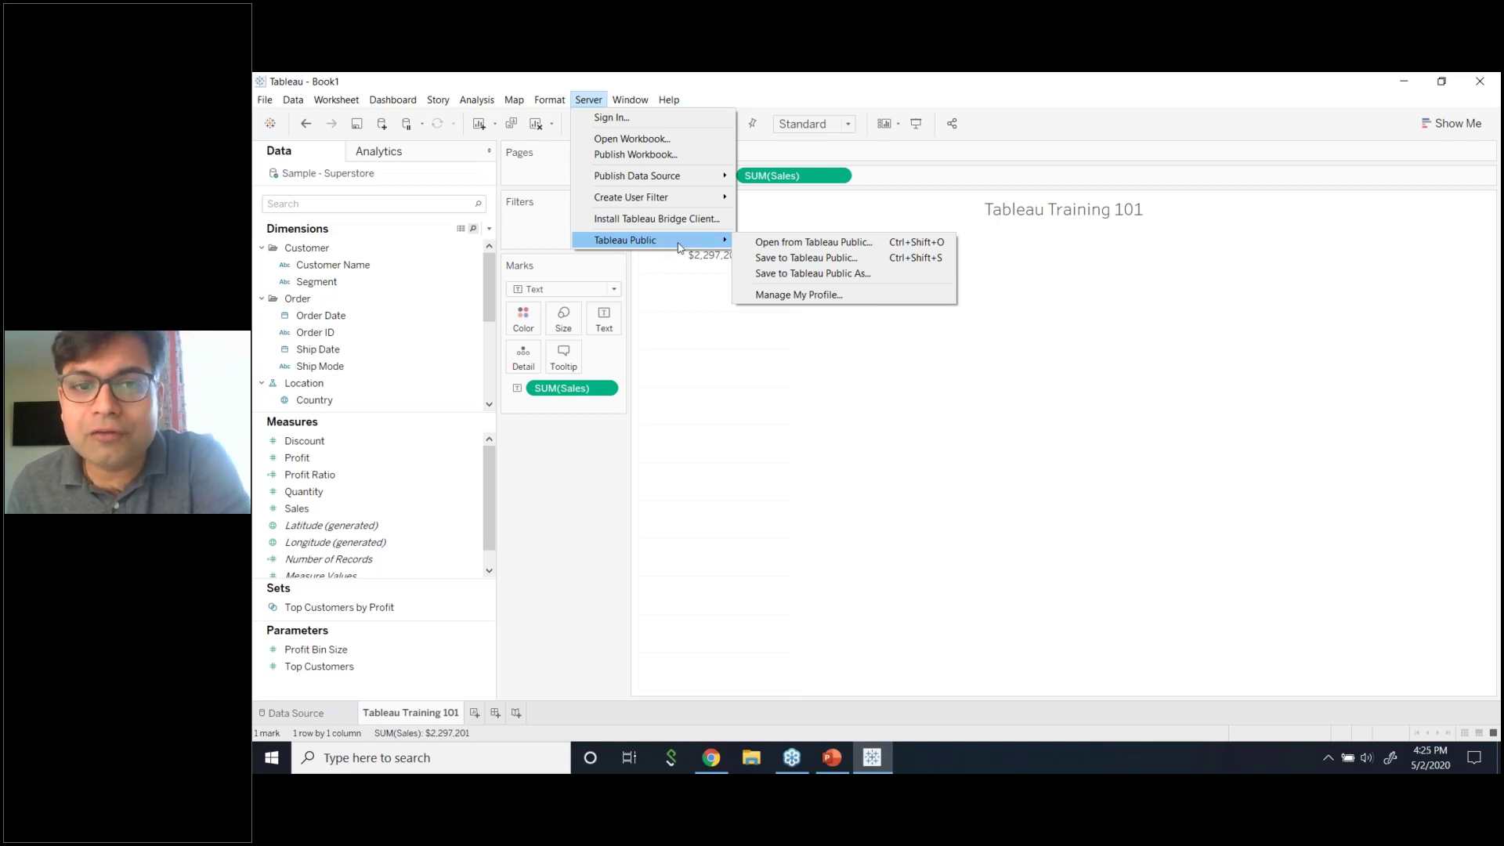
left_click(817, 263)
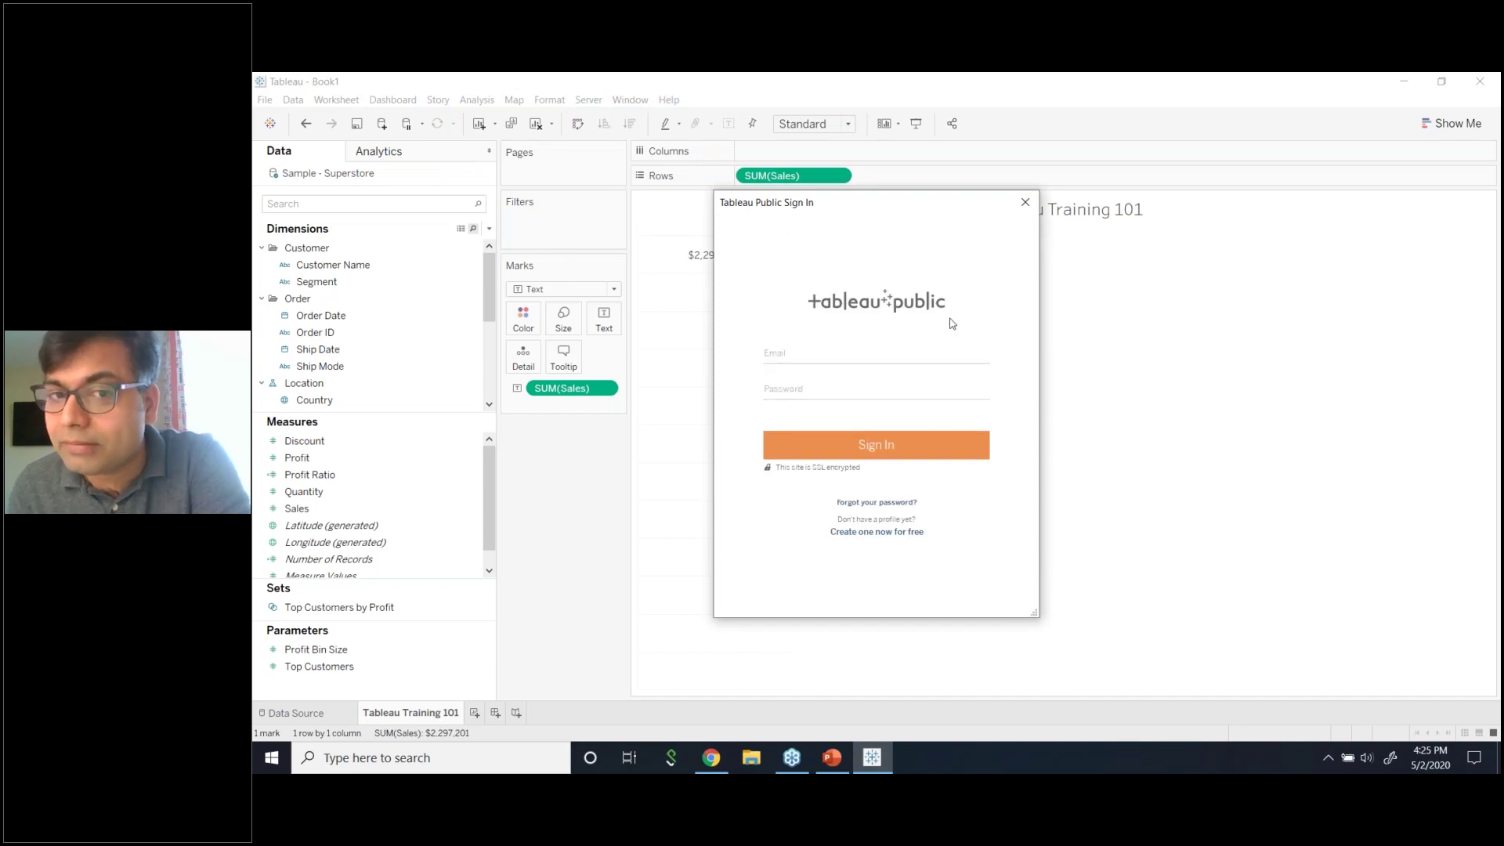
left_click(1026, 205)
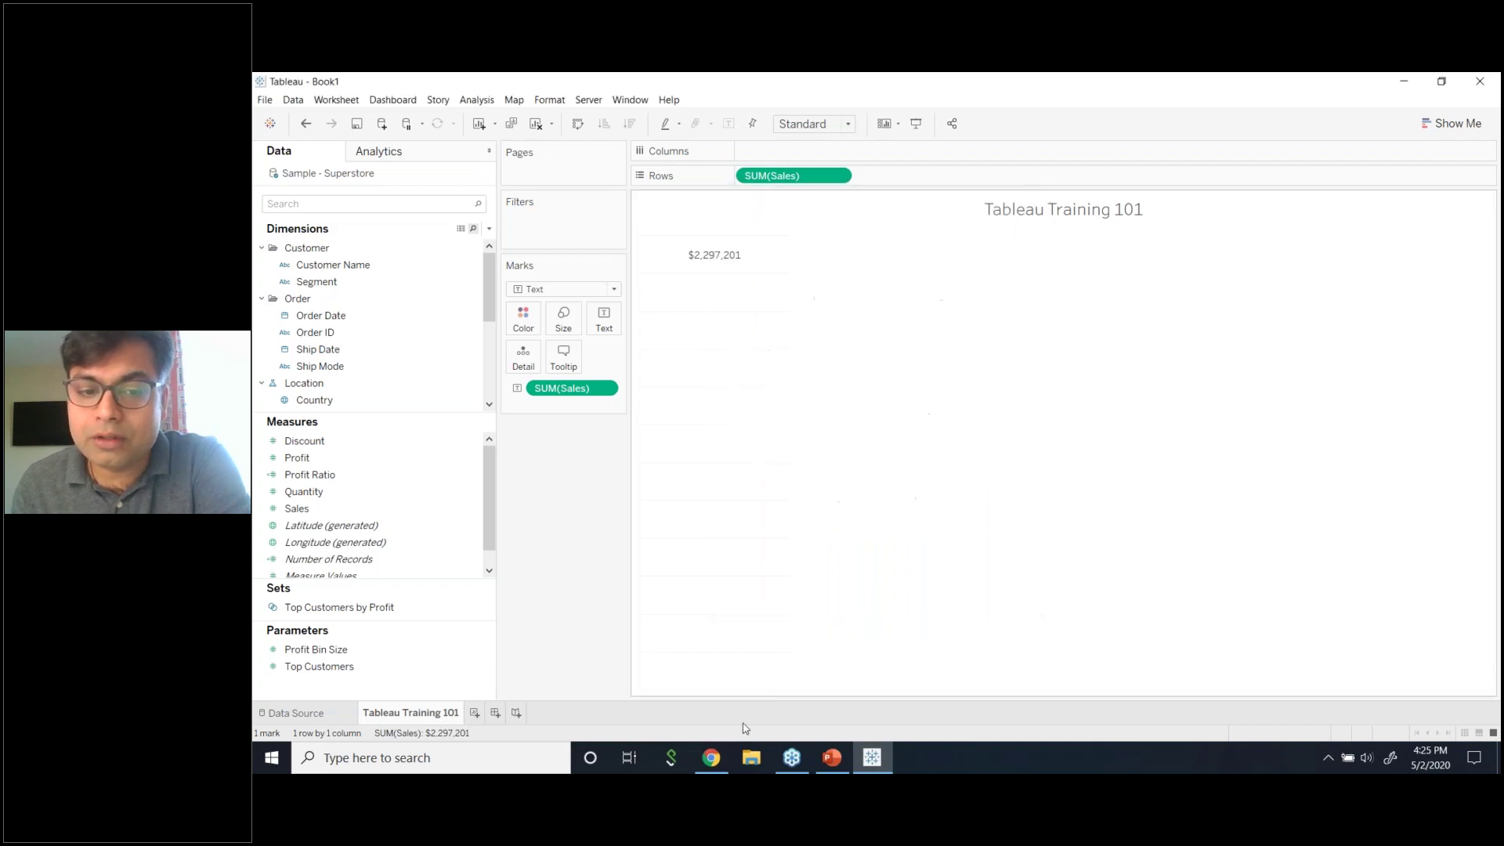
- Go to the Tableau Public website in a new browser tab
left_click(709, 757)
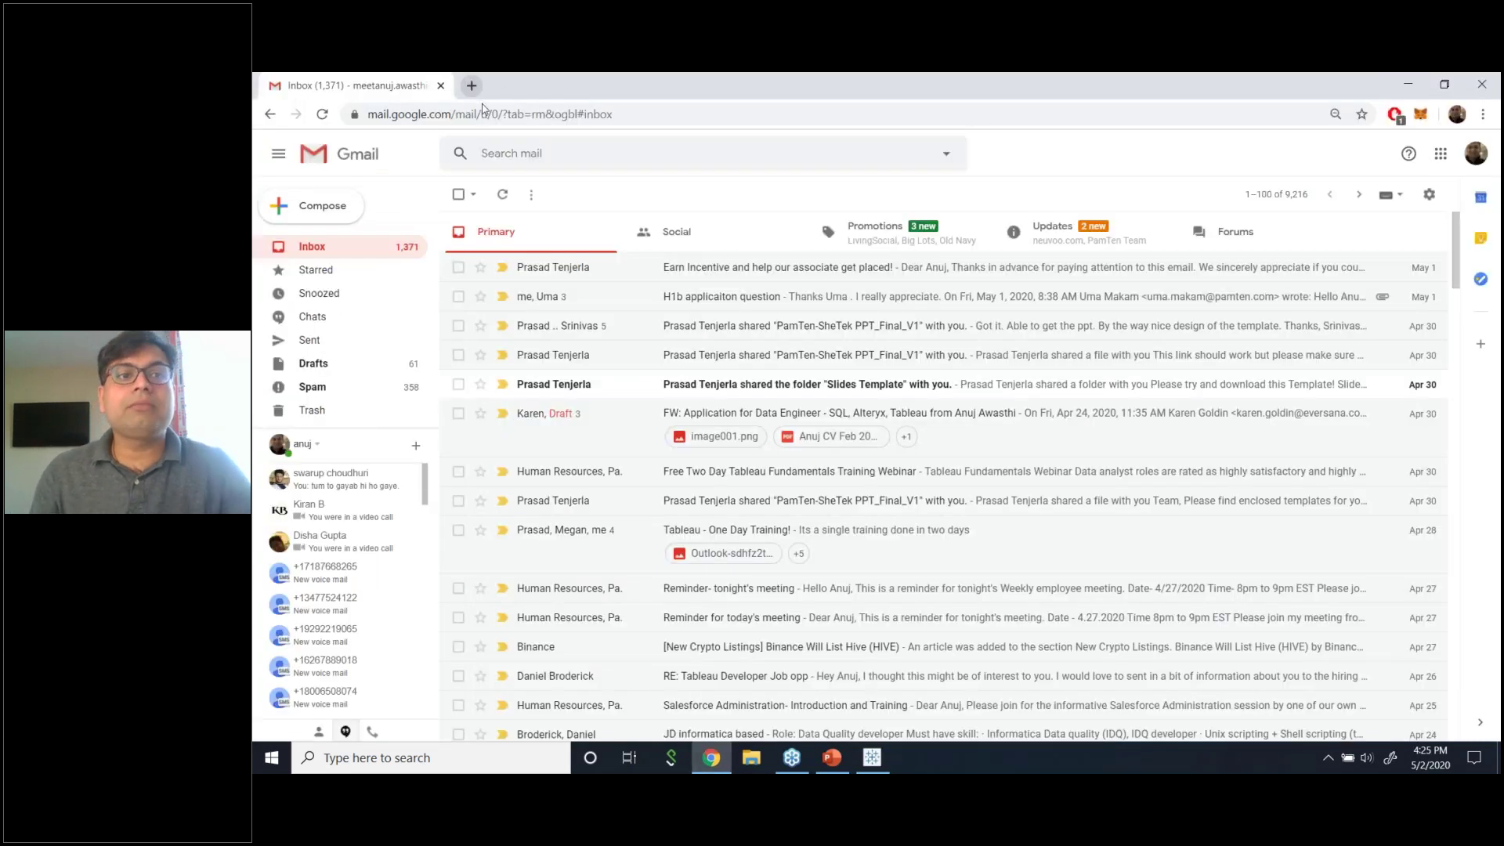
left_click(468, 86)
type("public")
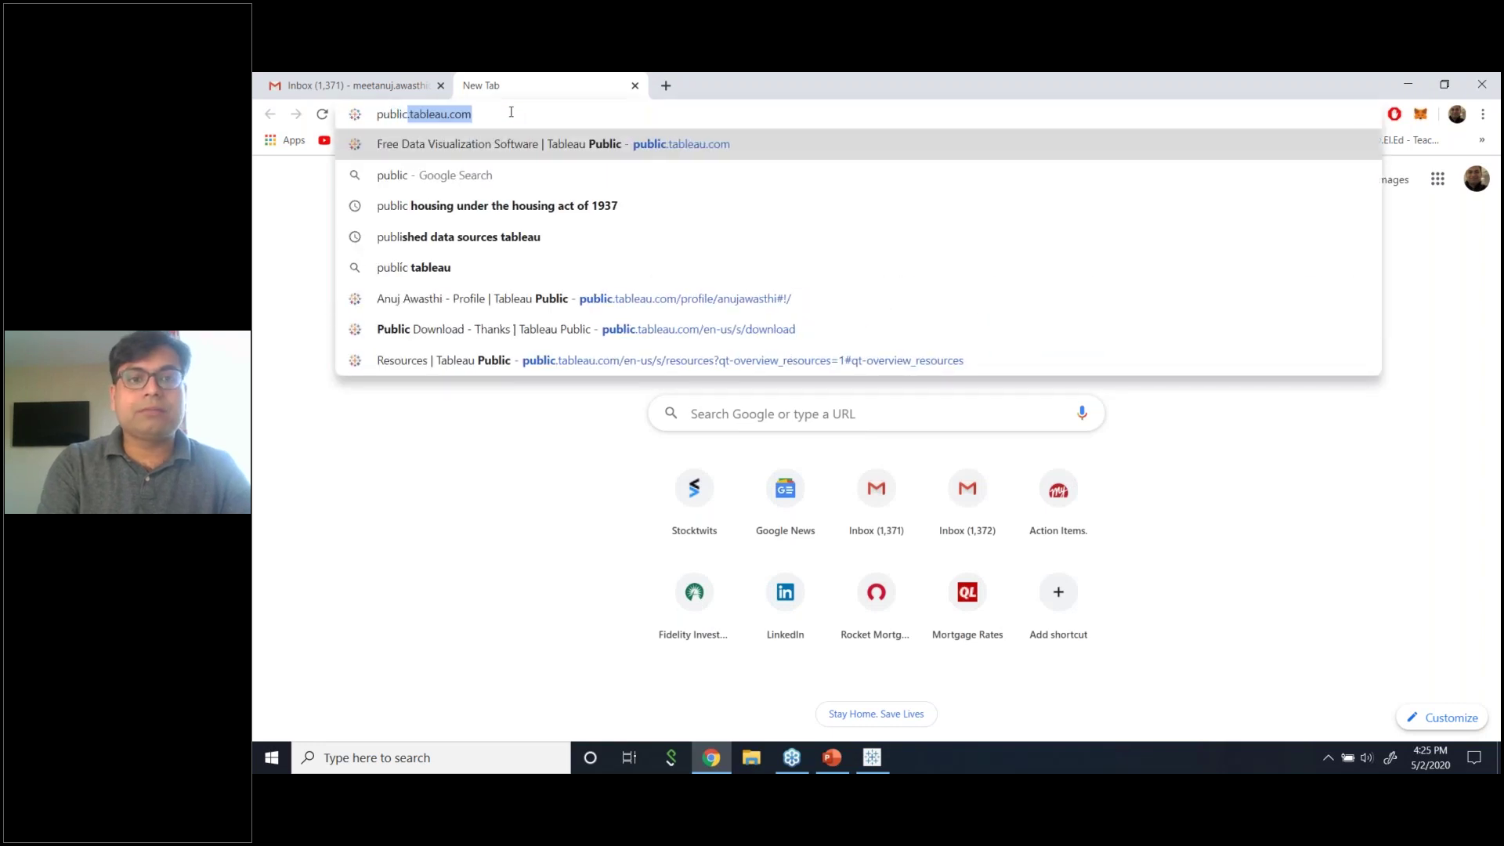
key("Return")
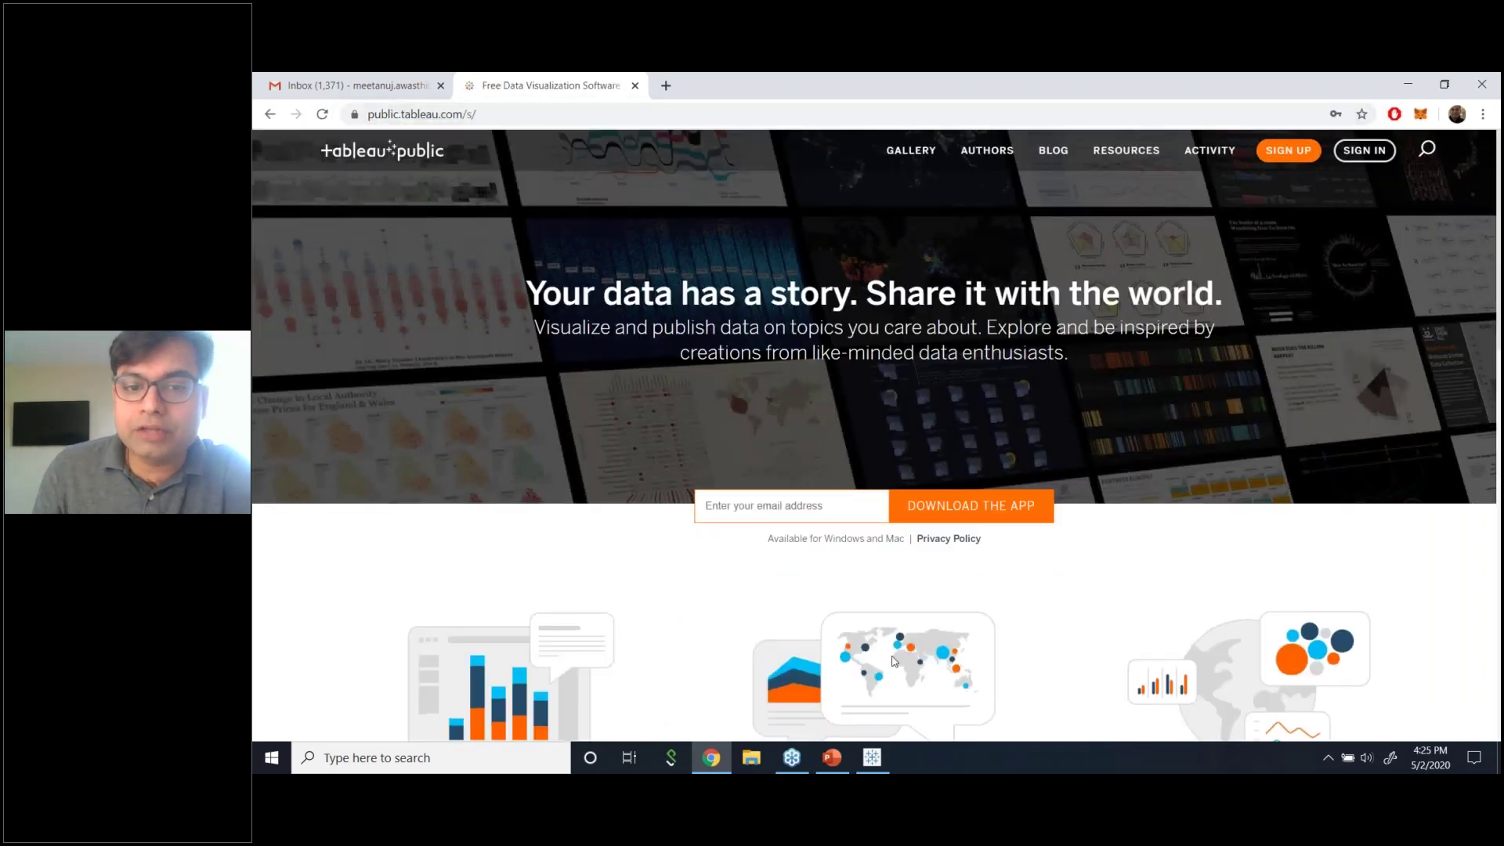
- Sign in and open the Year-to-Date Income Statement viz from Favorites
left_click(1364, 150)
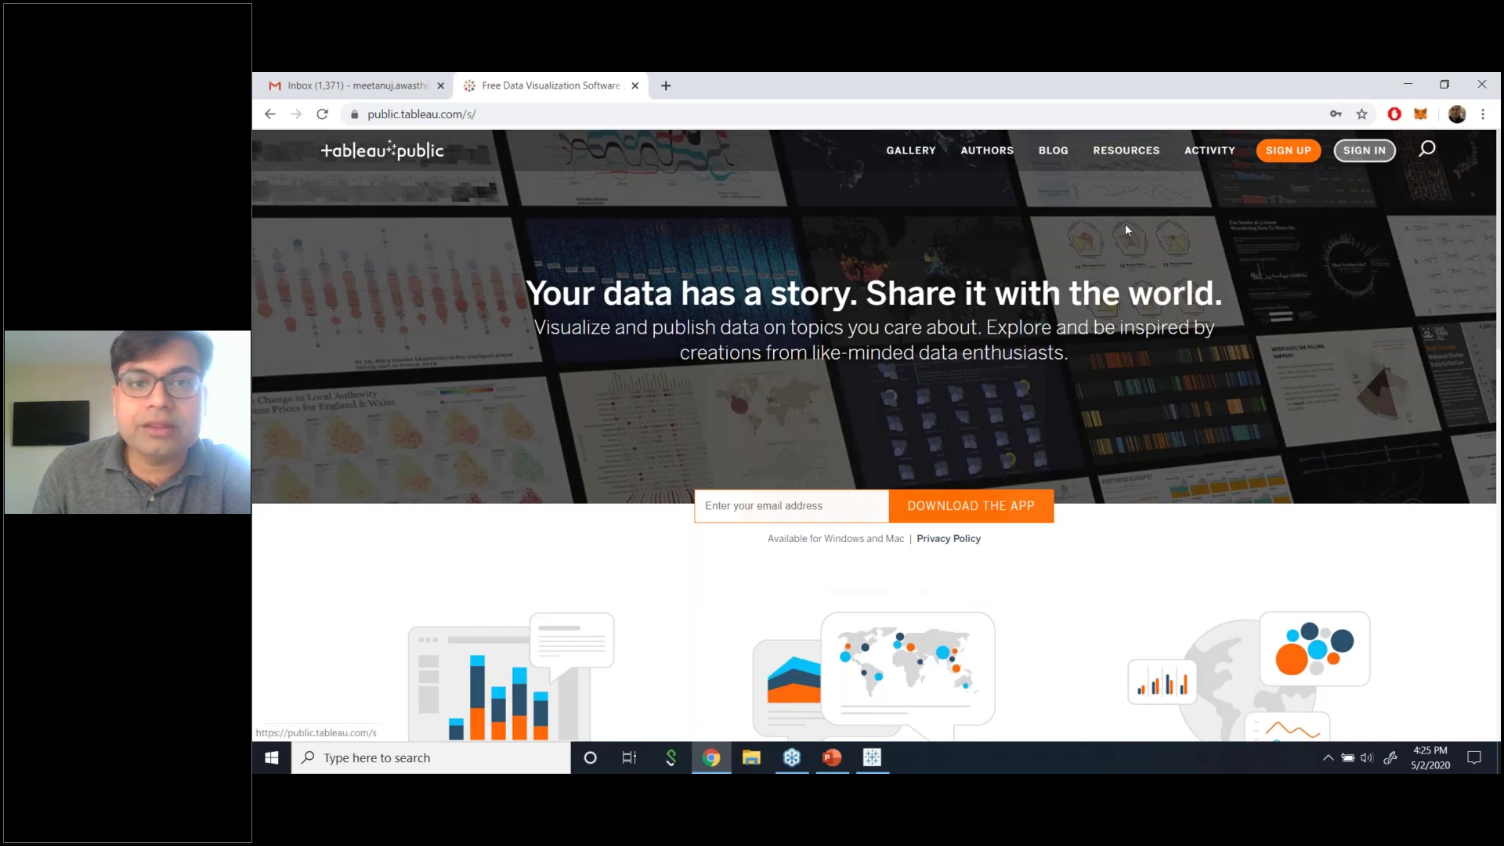
left_click(863, 496)
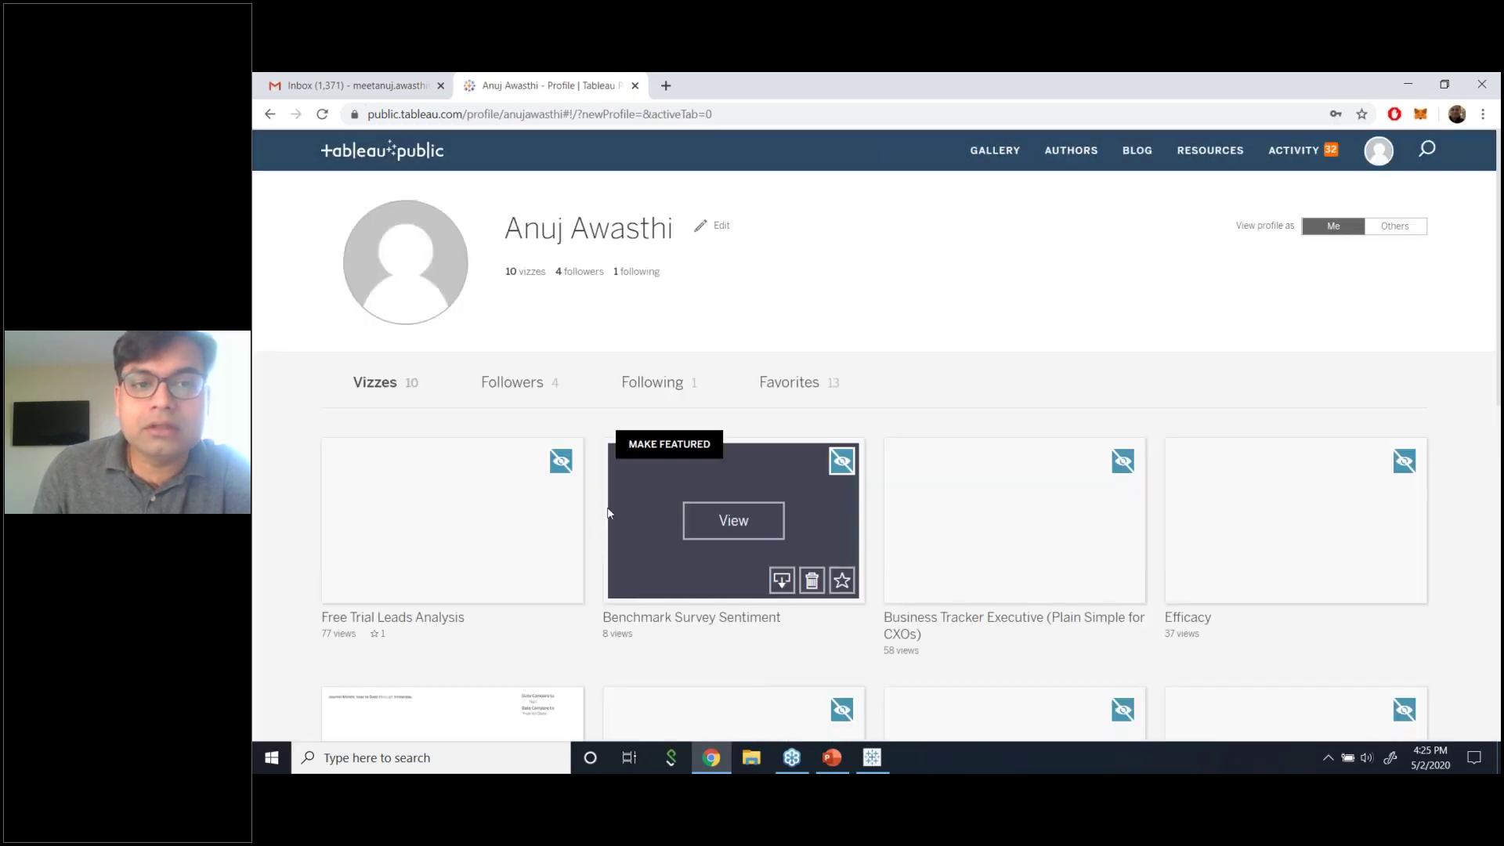
left_click(793, 384)
scroll(1011, 285, "down", 1)
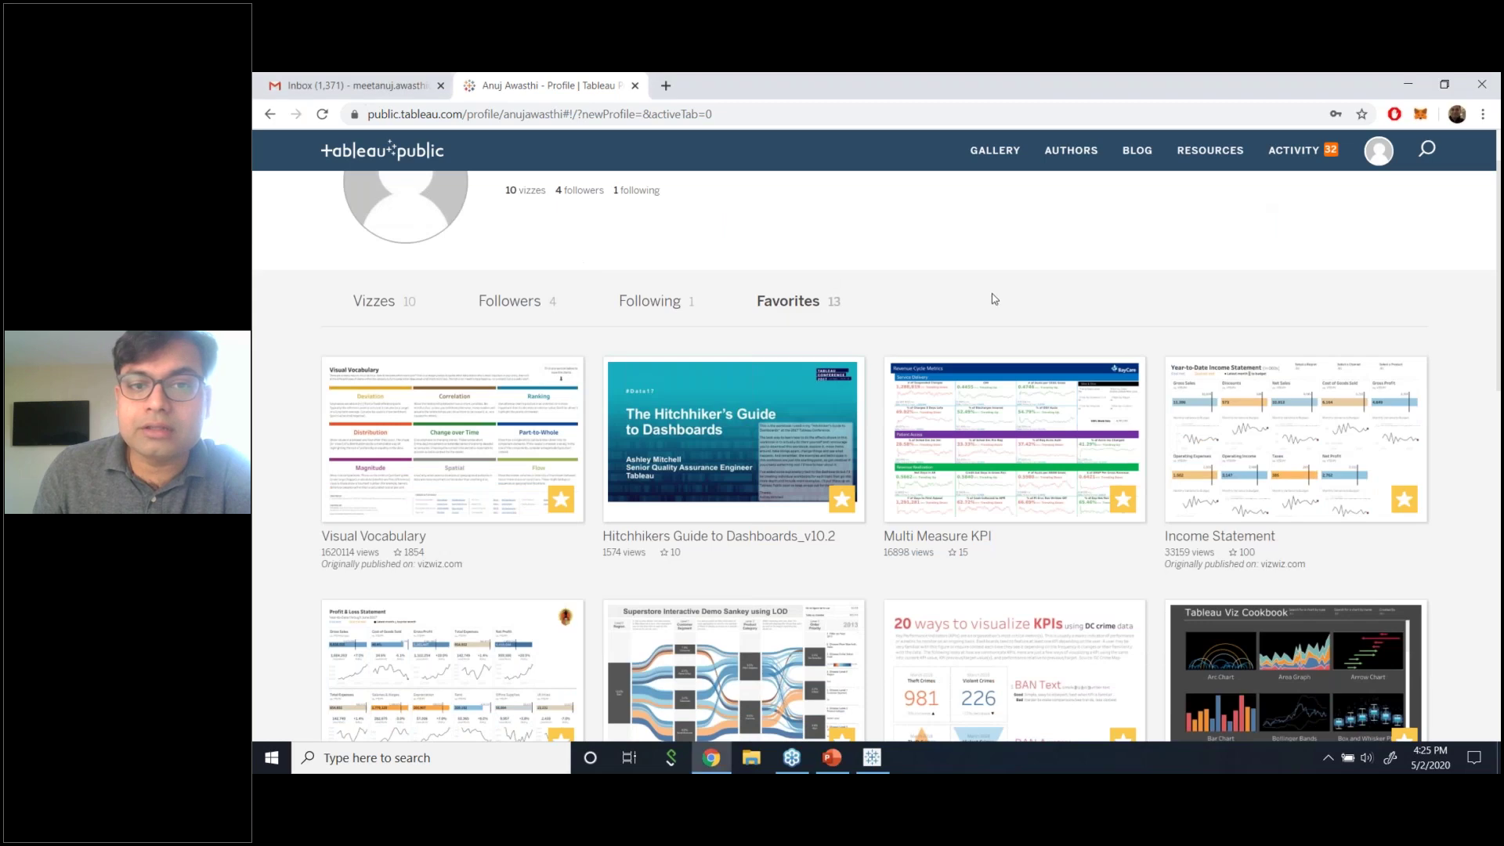
scroll(1020, 300, "down", 2)
scroll(1010, 531, "up", 1)
left_click(1282, 366)
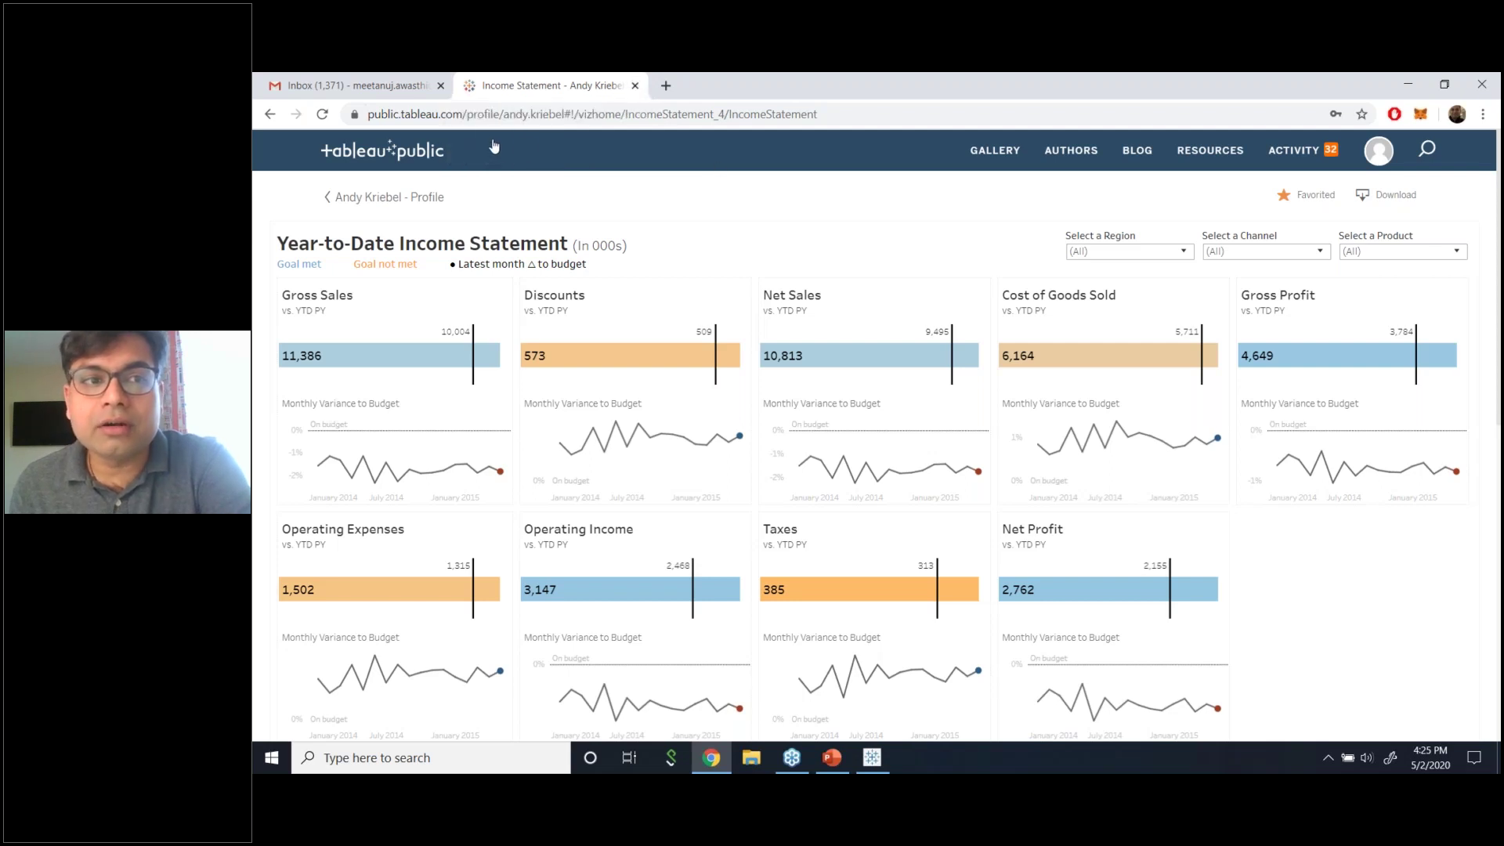
- Close the Income Statement browser tab and switch back to Tableau Desktop
left_click(636, 85)
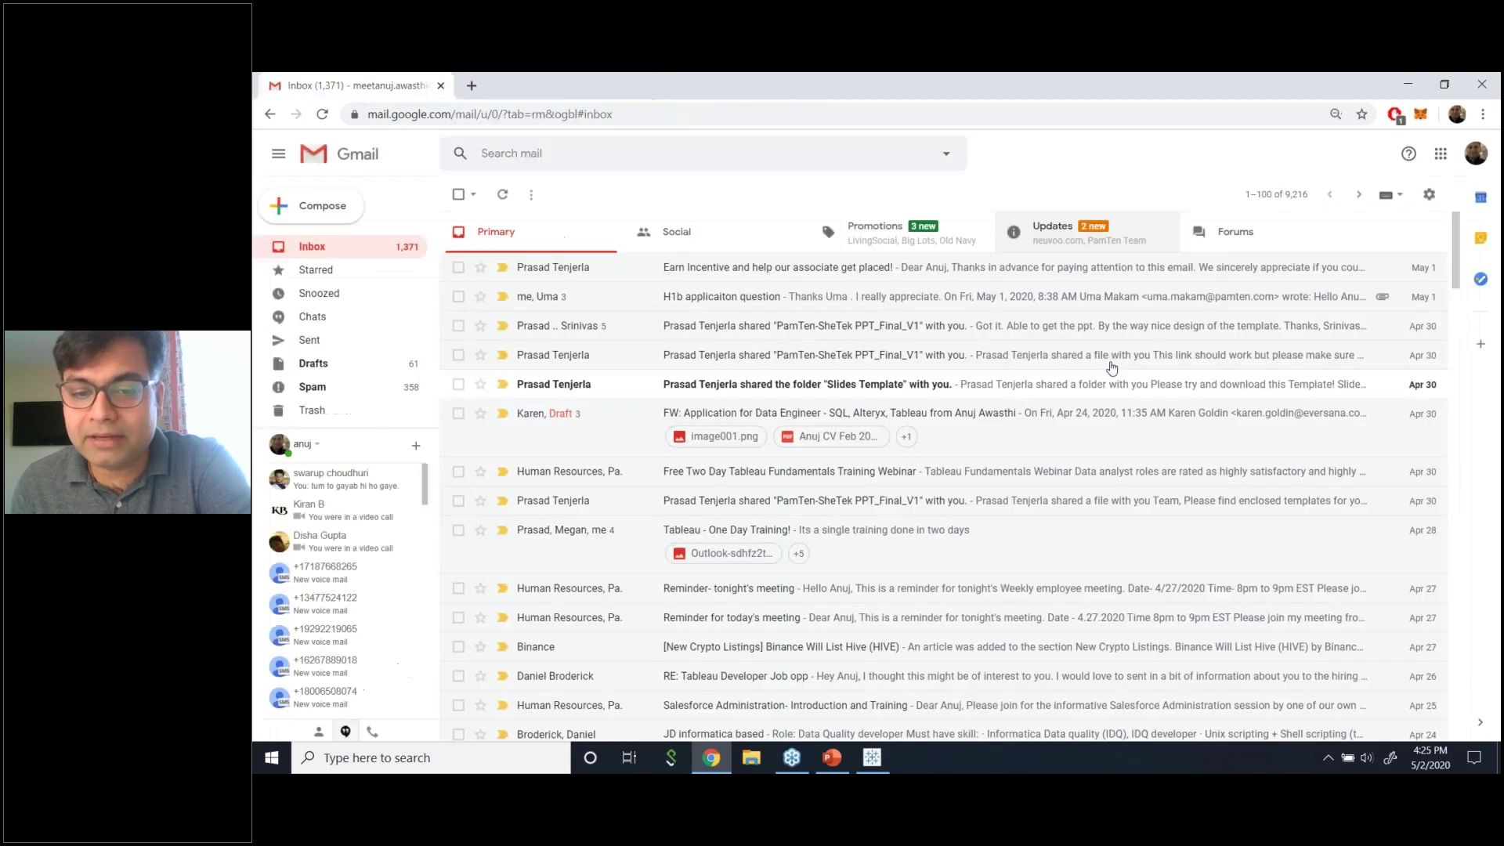
key("alt+Tab")
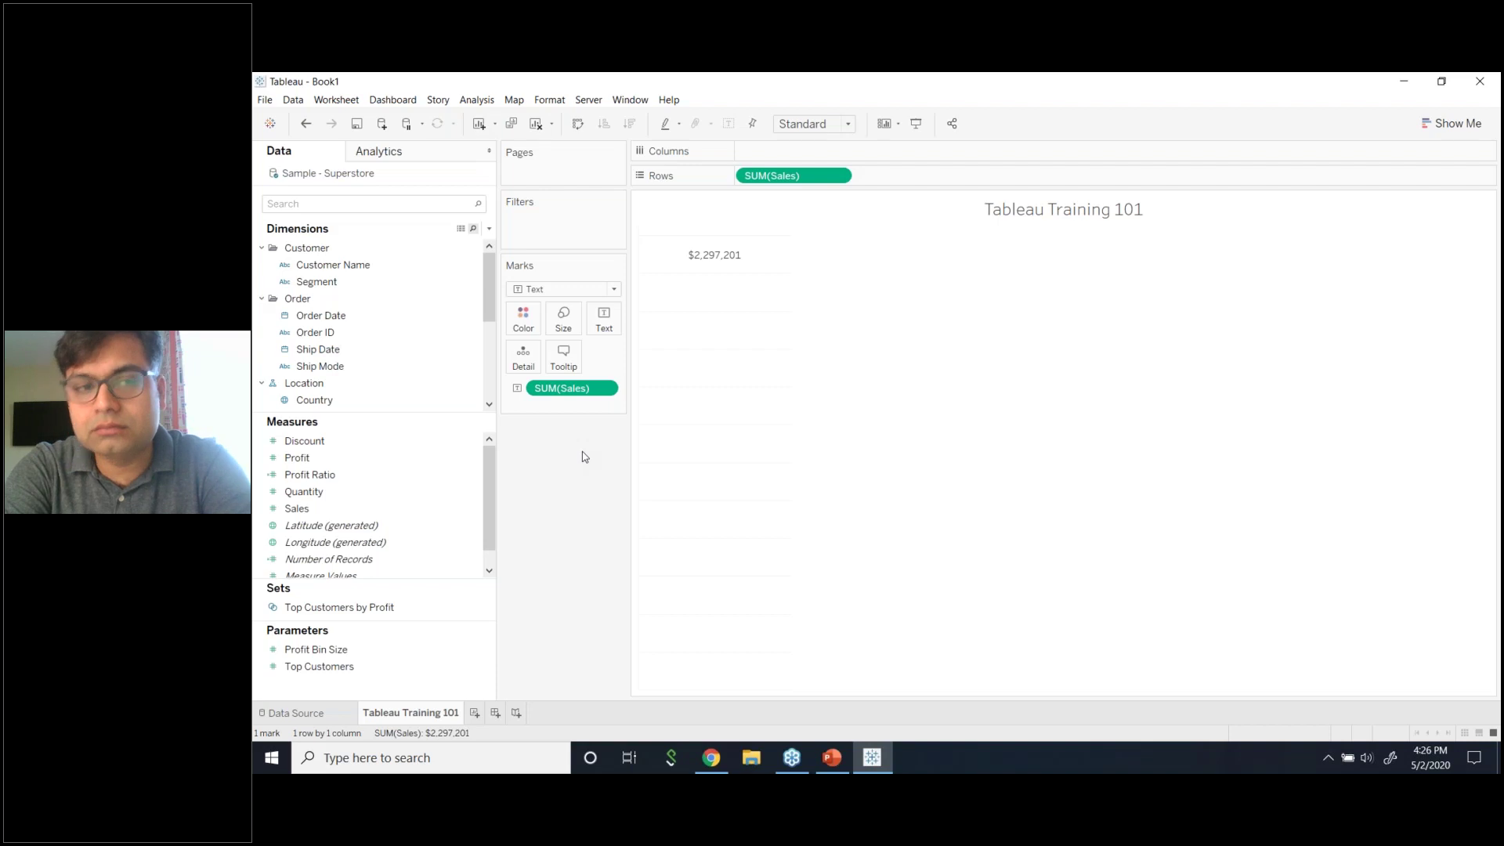
- Take SUM(Sales) off the Rows shelf, keeping the $2,297,201 total as a text label
left_click(837, 176)
left_click(837, 436)
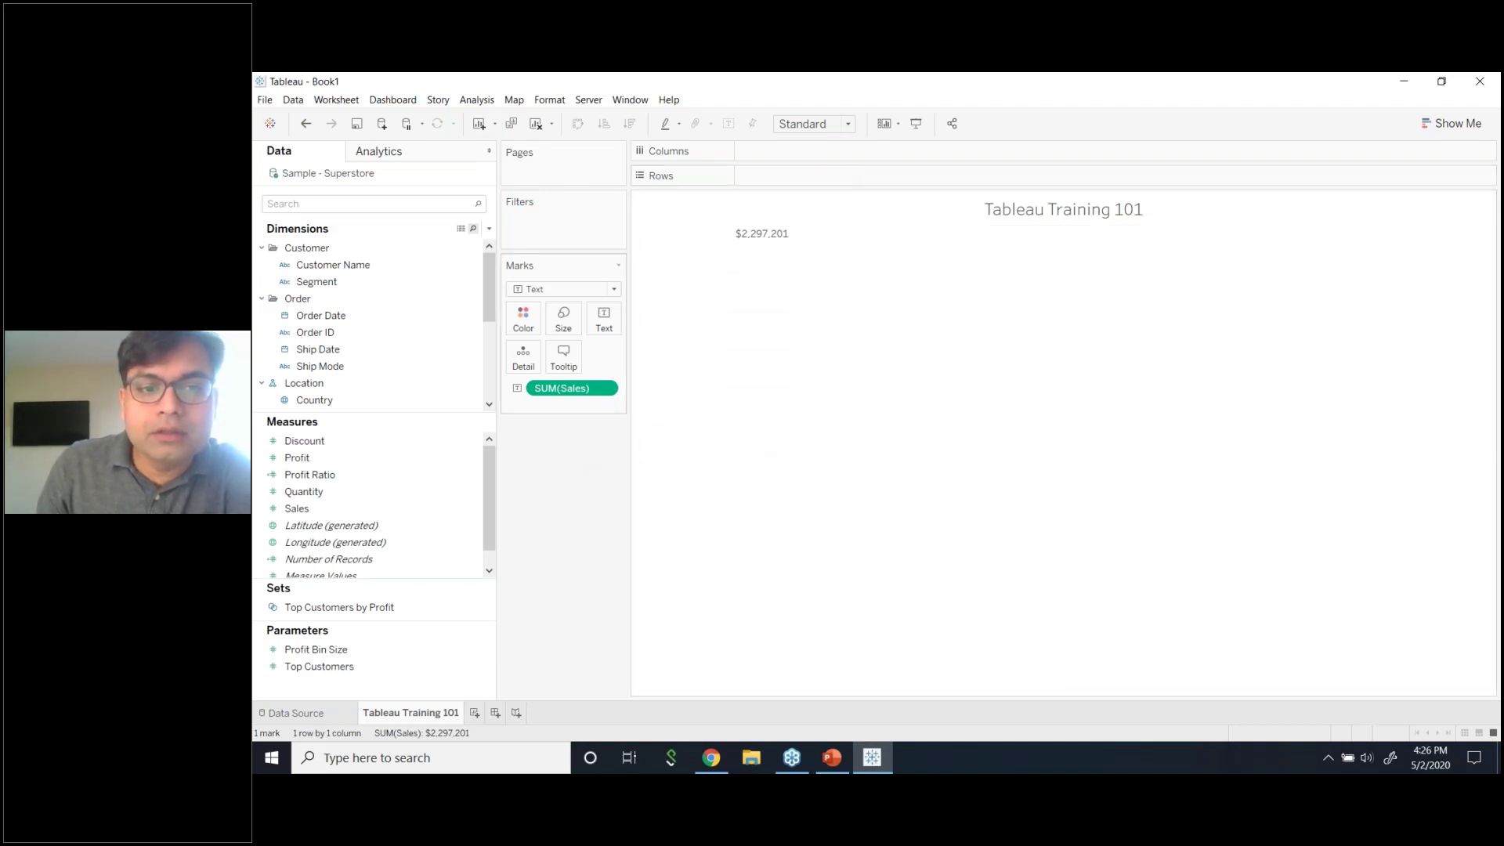
left_click(604, 389)
- Remove the SUM(Sales) pill from the Marks card, leaving the sheet empty
left_click(610, 632)
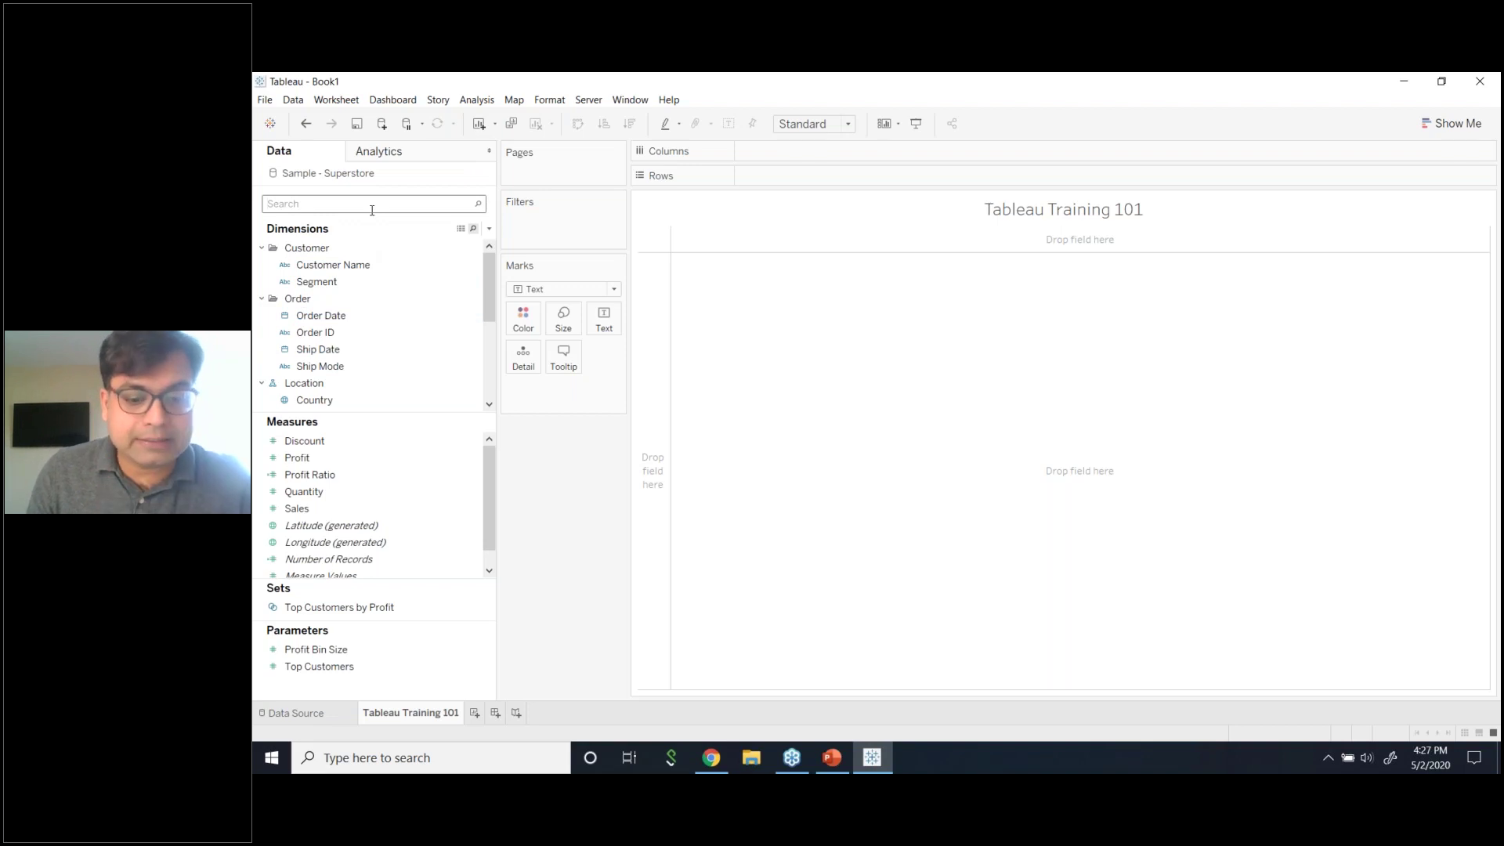
- Search the Data pane for 'sa' and add Sales as a $0–$2,400,000 vertical axis
type("sum")
key("BackSpace")
key("BackSpace")
key("BackSpace")
type("s")
key("BackSpace")
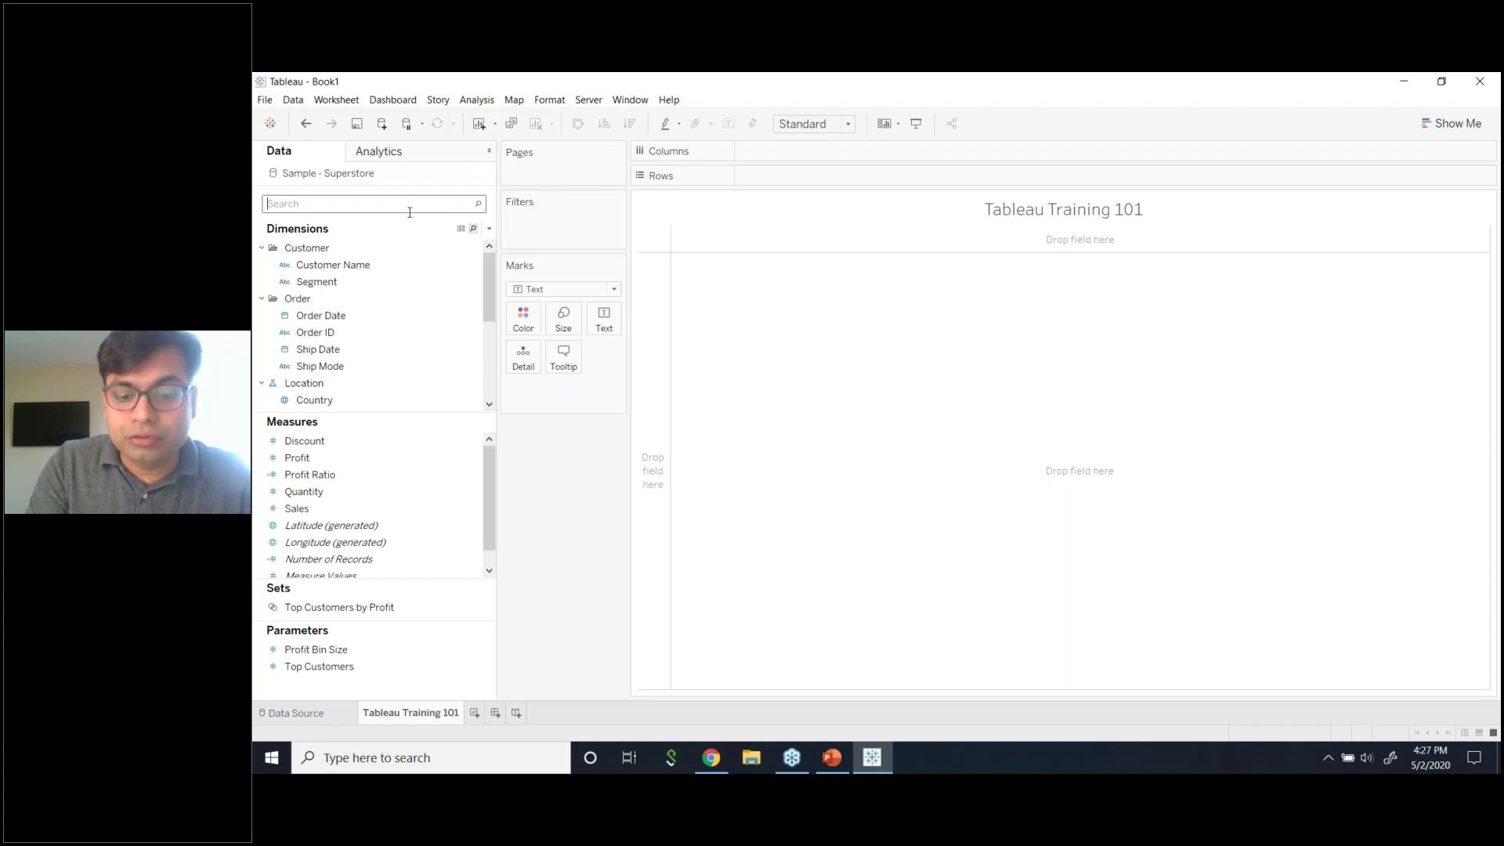
type("sal")
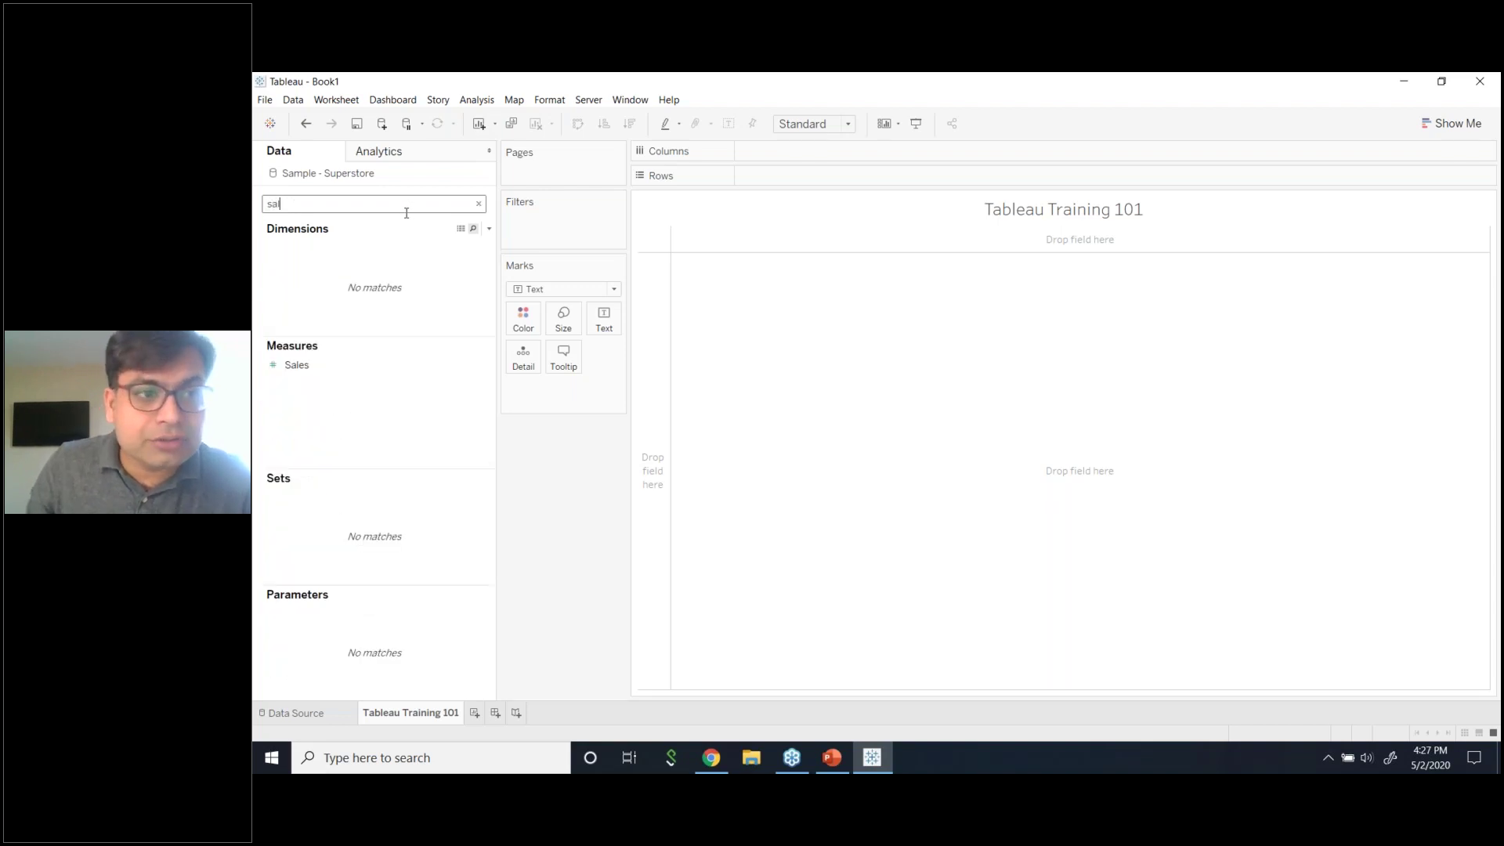
double_click(386, 364)
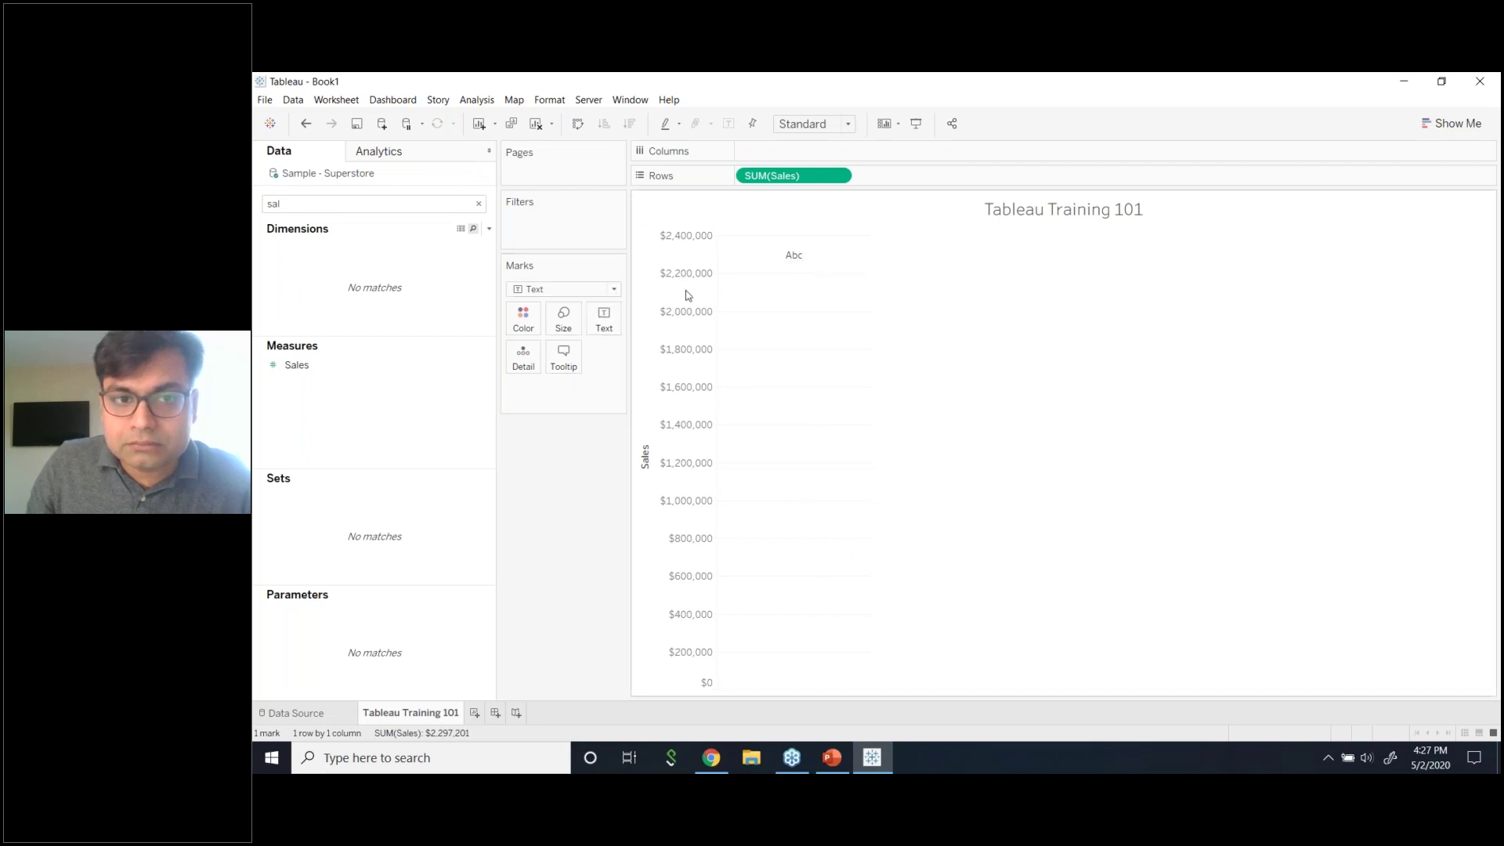
- Put SUM(Sales) on the mark's Label so the $2,297,201 total shows as text
left_click_drag(784, 180, 604, 323)
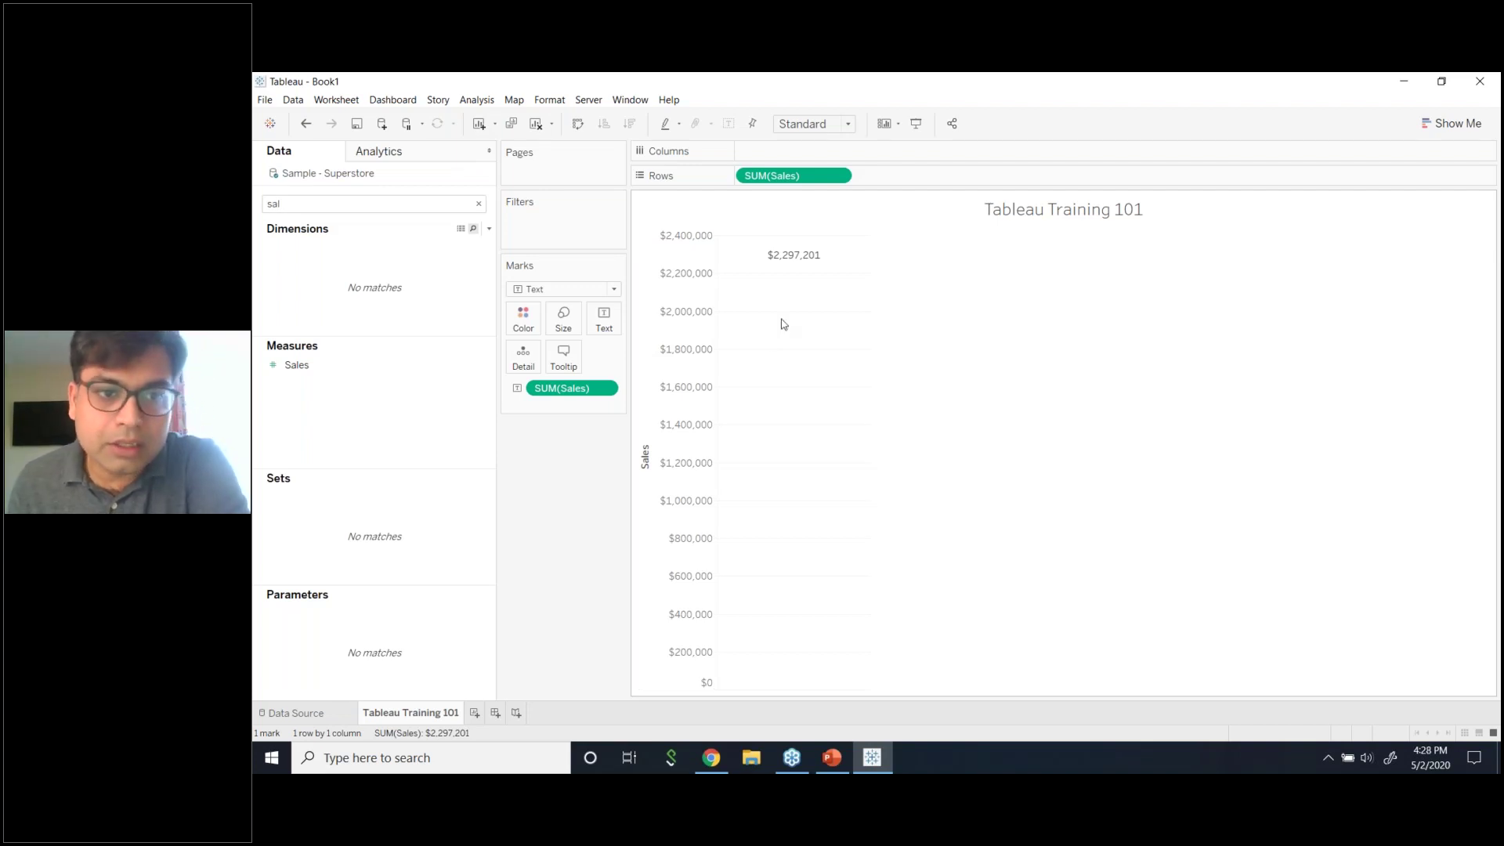
left_click(611, 388)
left_click(567, 627)
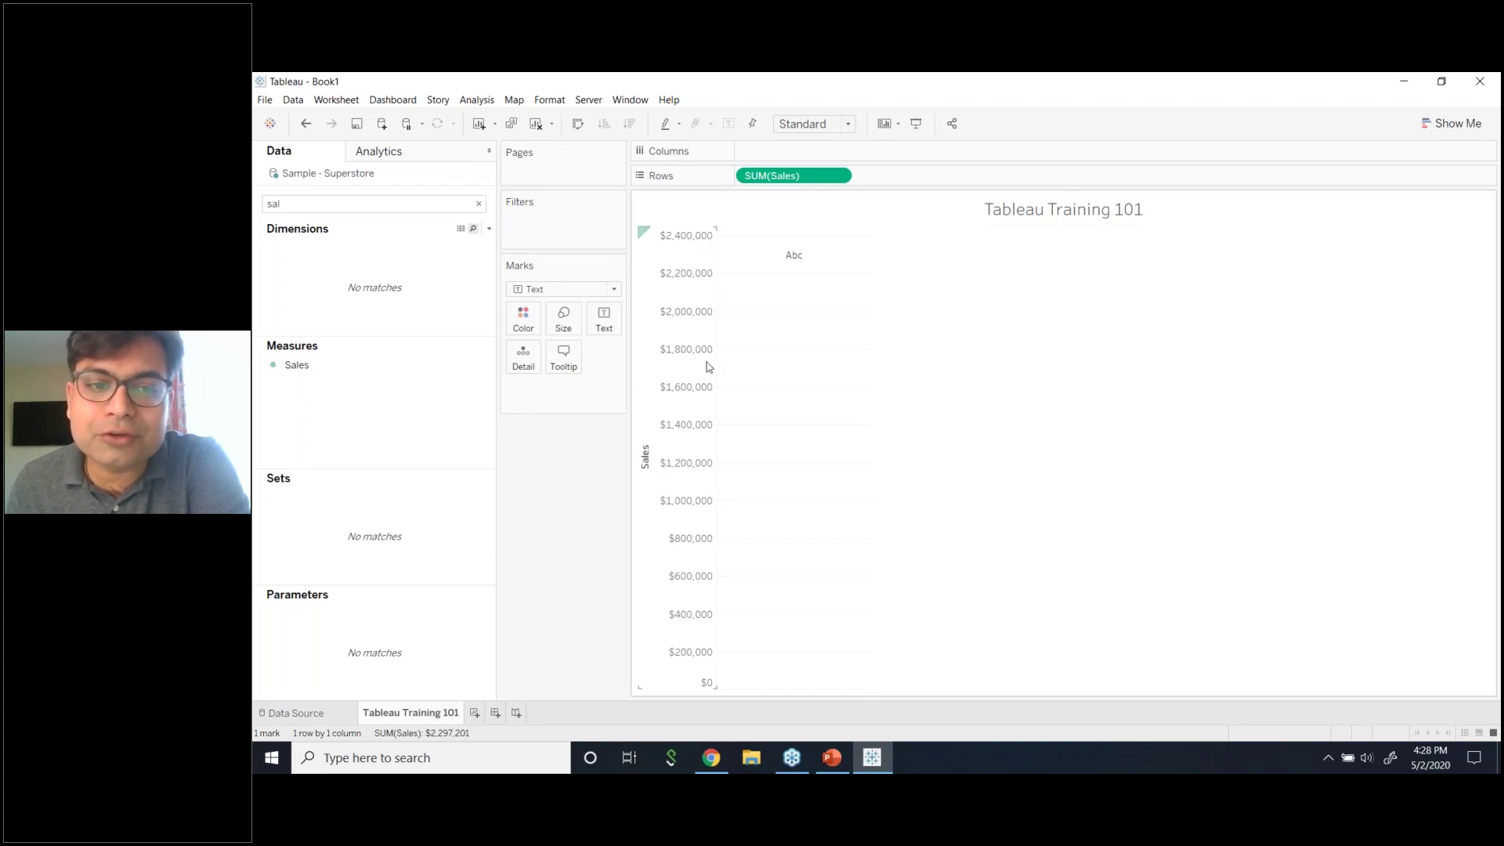
mouse_move(789, 259)
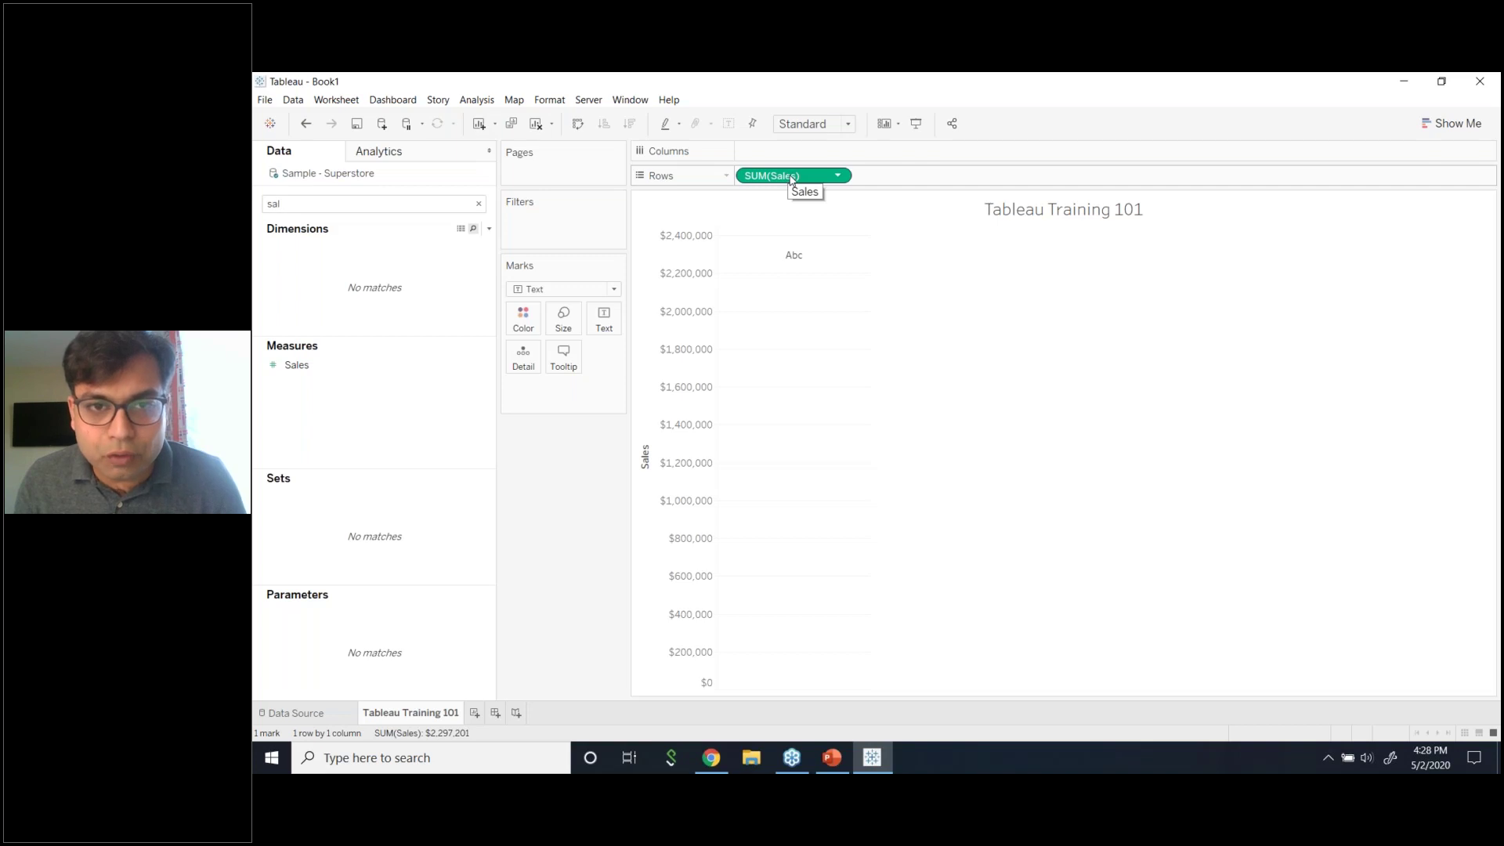
left_click_drag(785, 180, 609, 327)
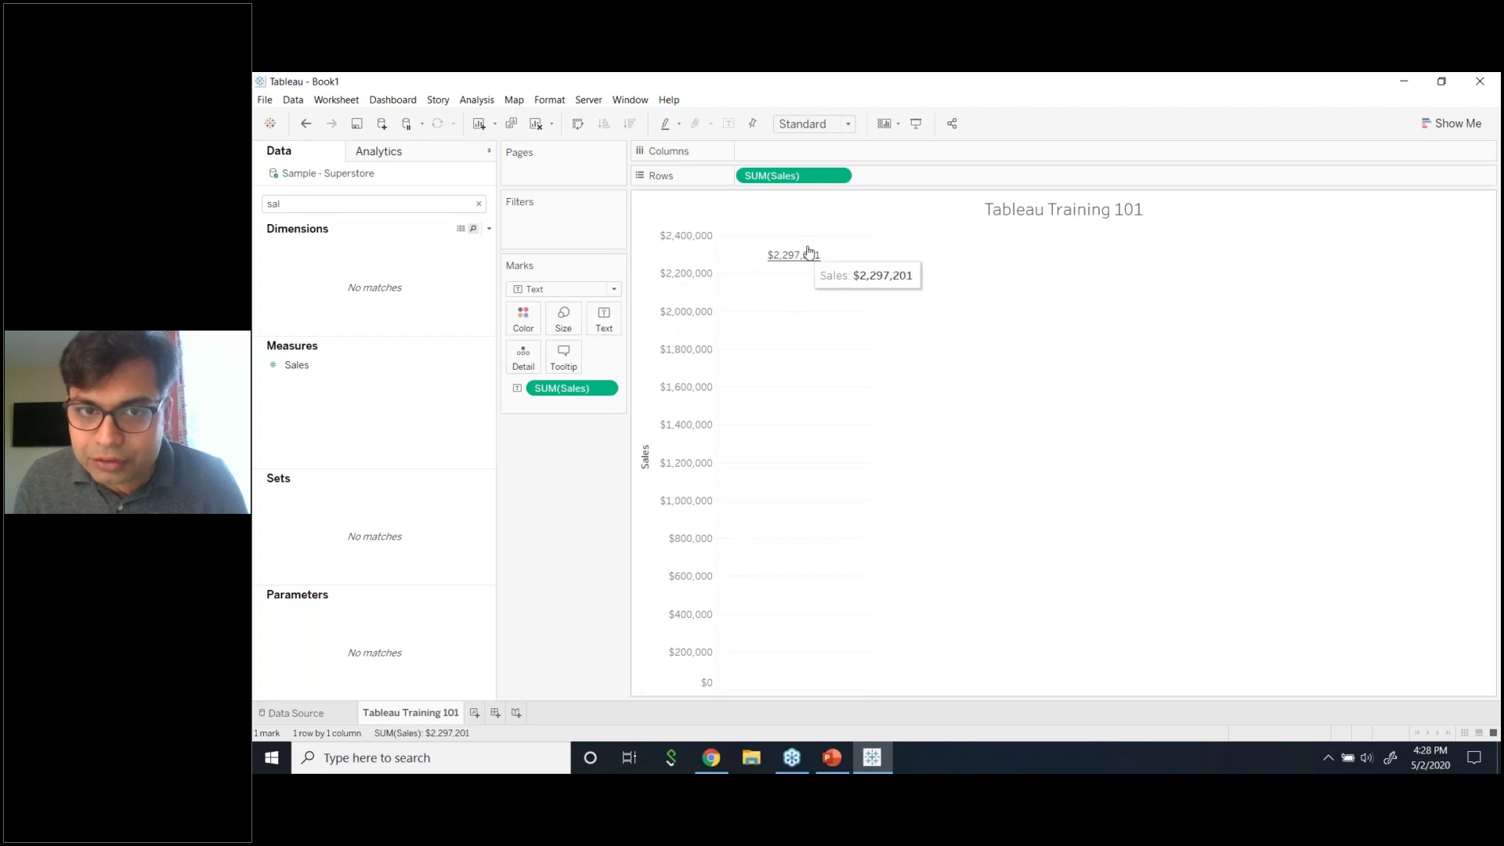
- Hide the Sales axis header and bring up the Show Me chart suggestions
left_click(672, 284)
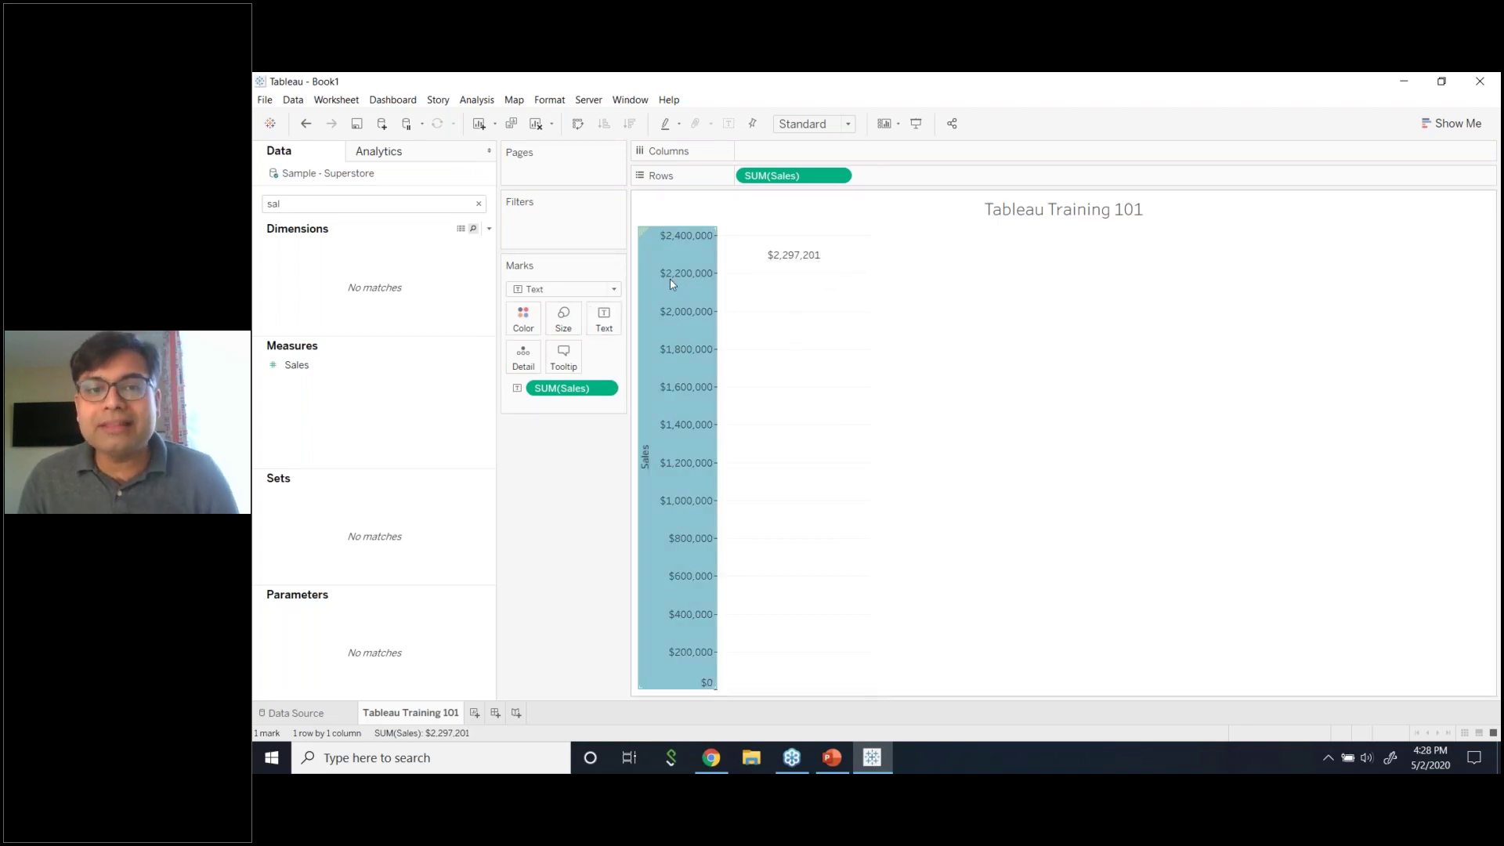
right_click(672, 285)
left_click(731, 364)
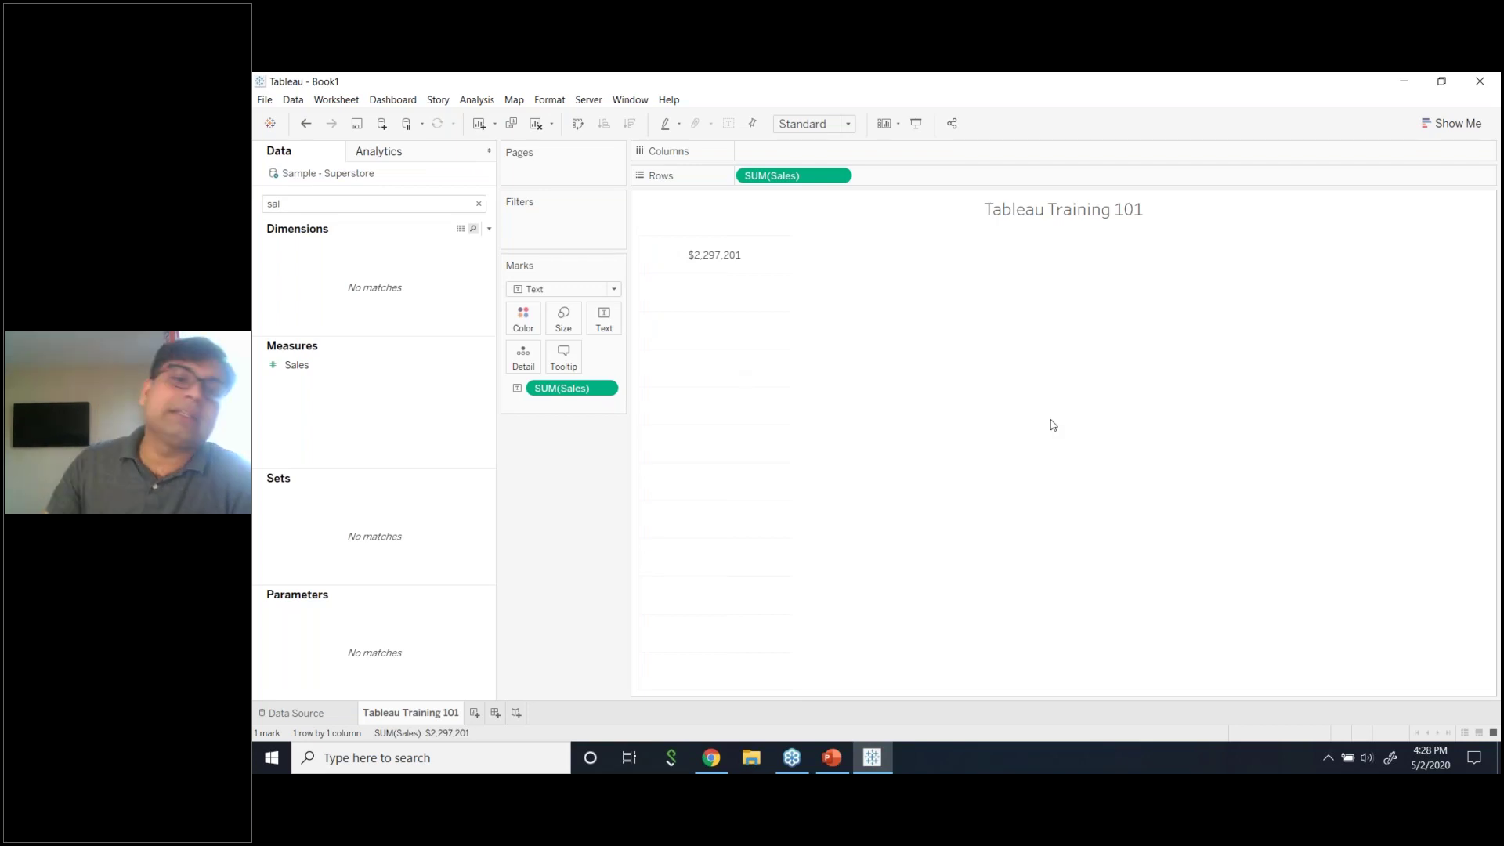
key("ctrl+z")
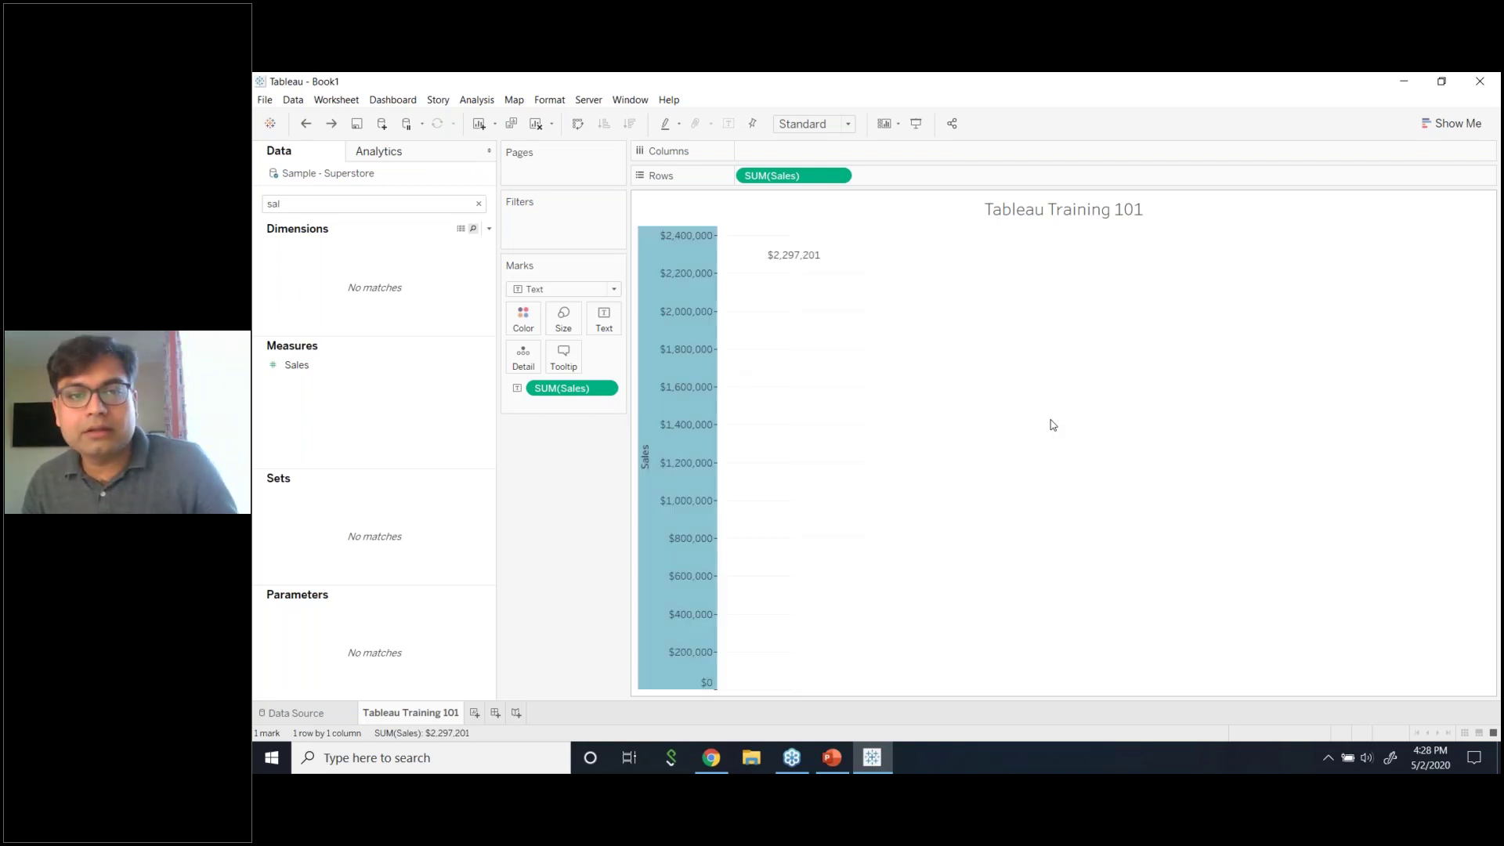
right_click(694, 300)
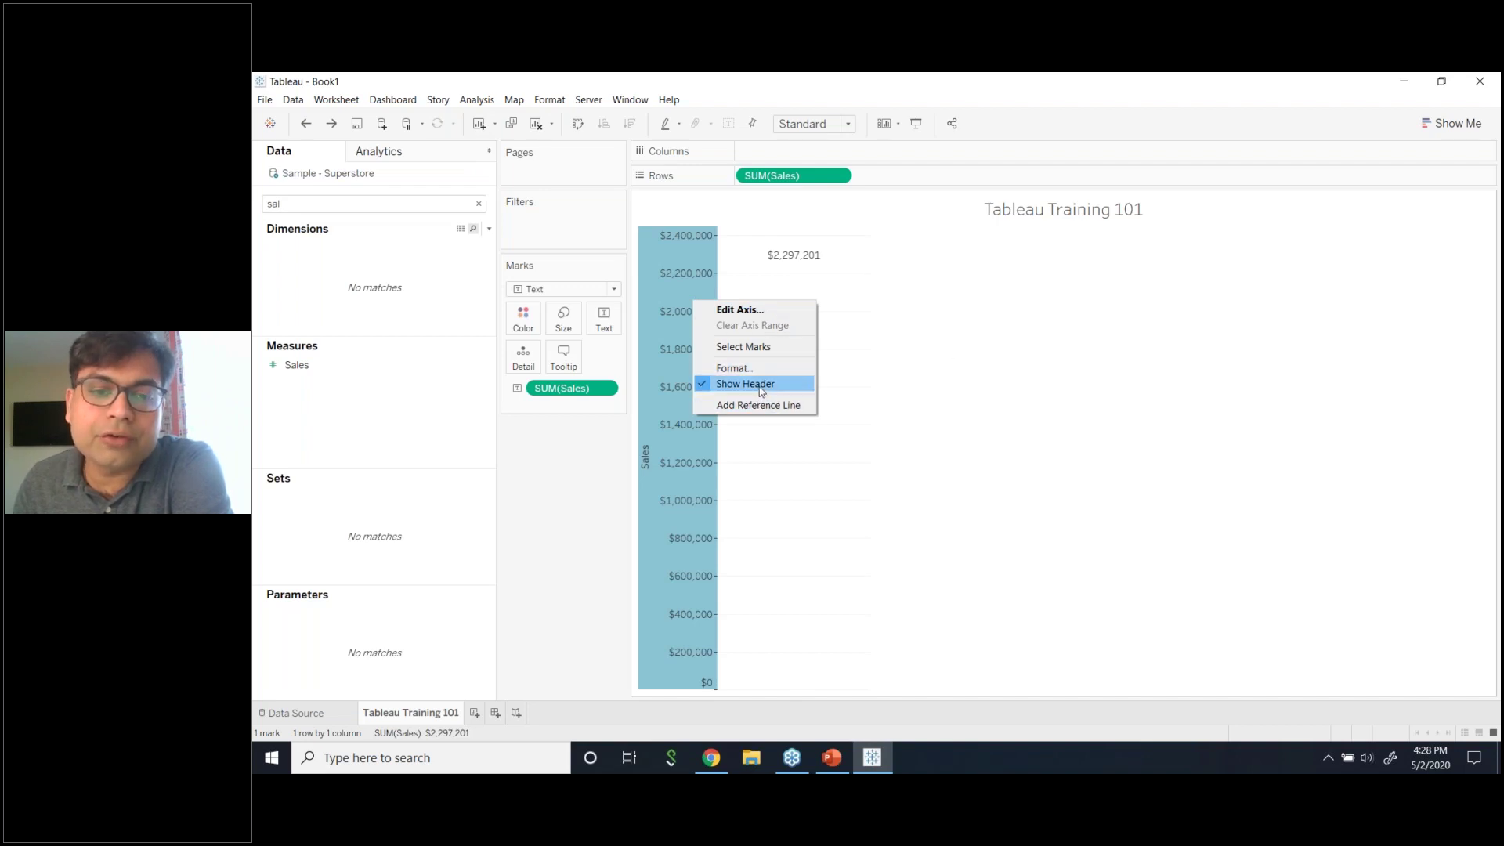
left_click(983, 345)
right_click(696, 362)
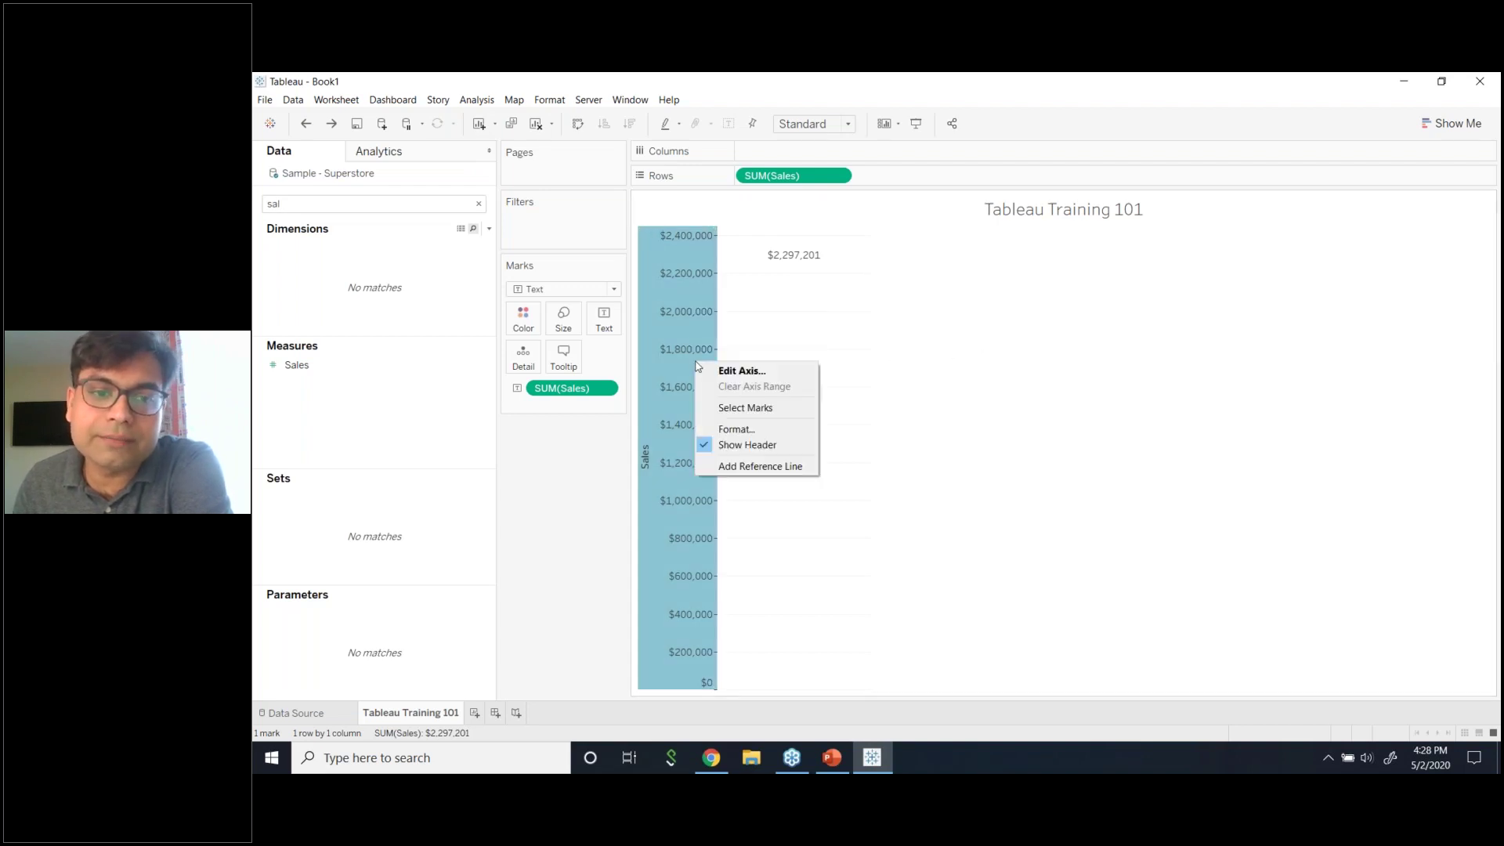
left_click(727, 444)
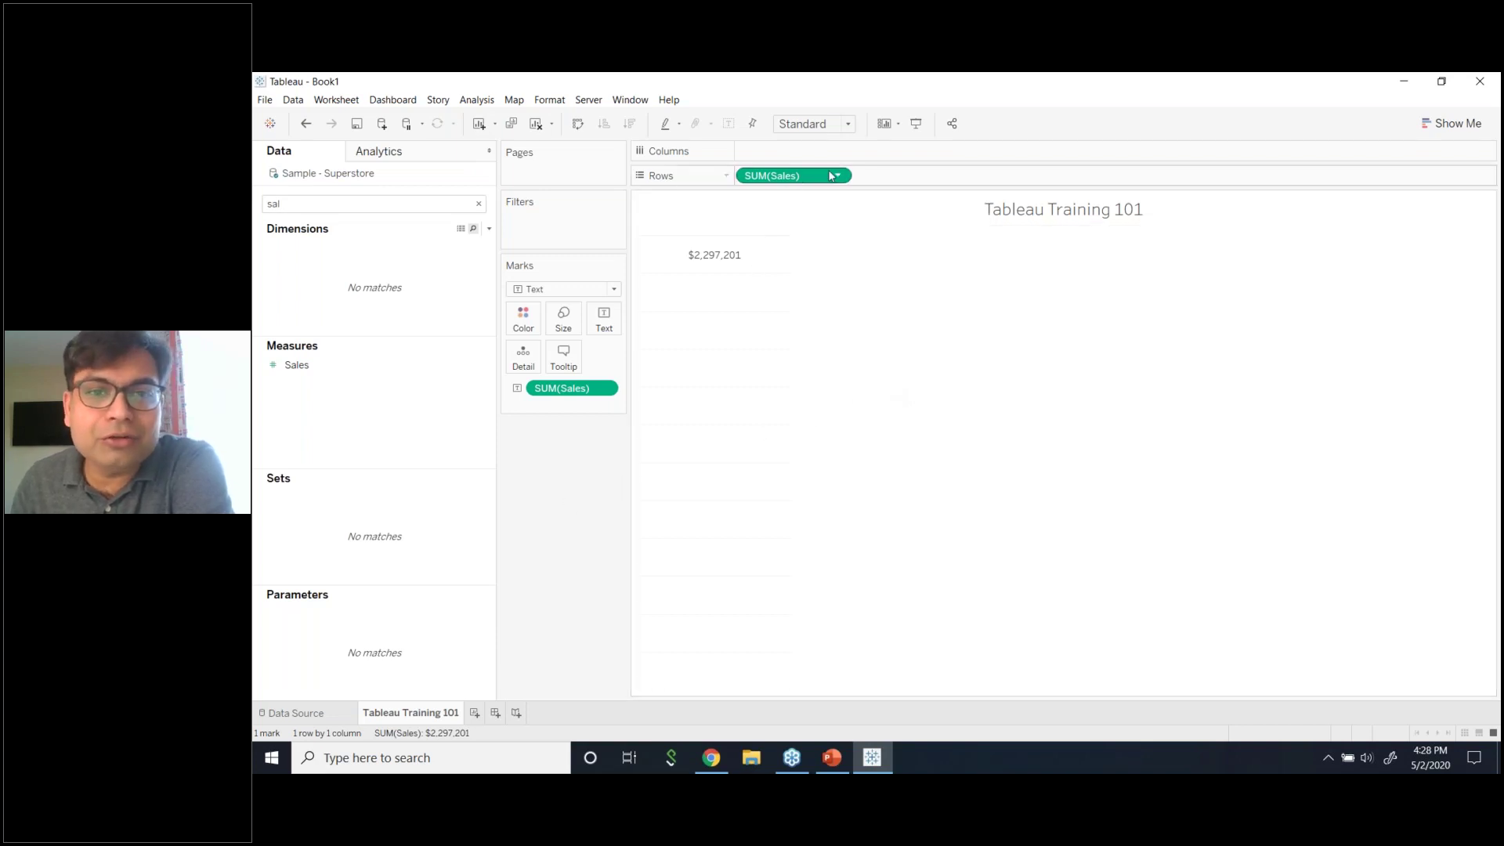
left_click(1445, 126)
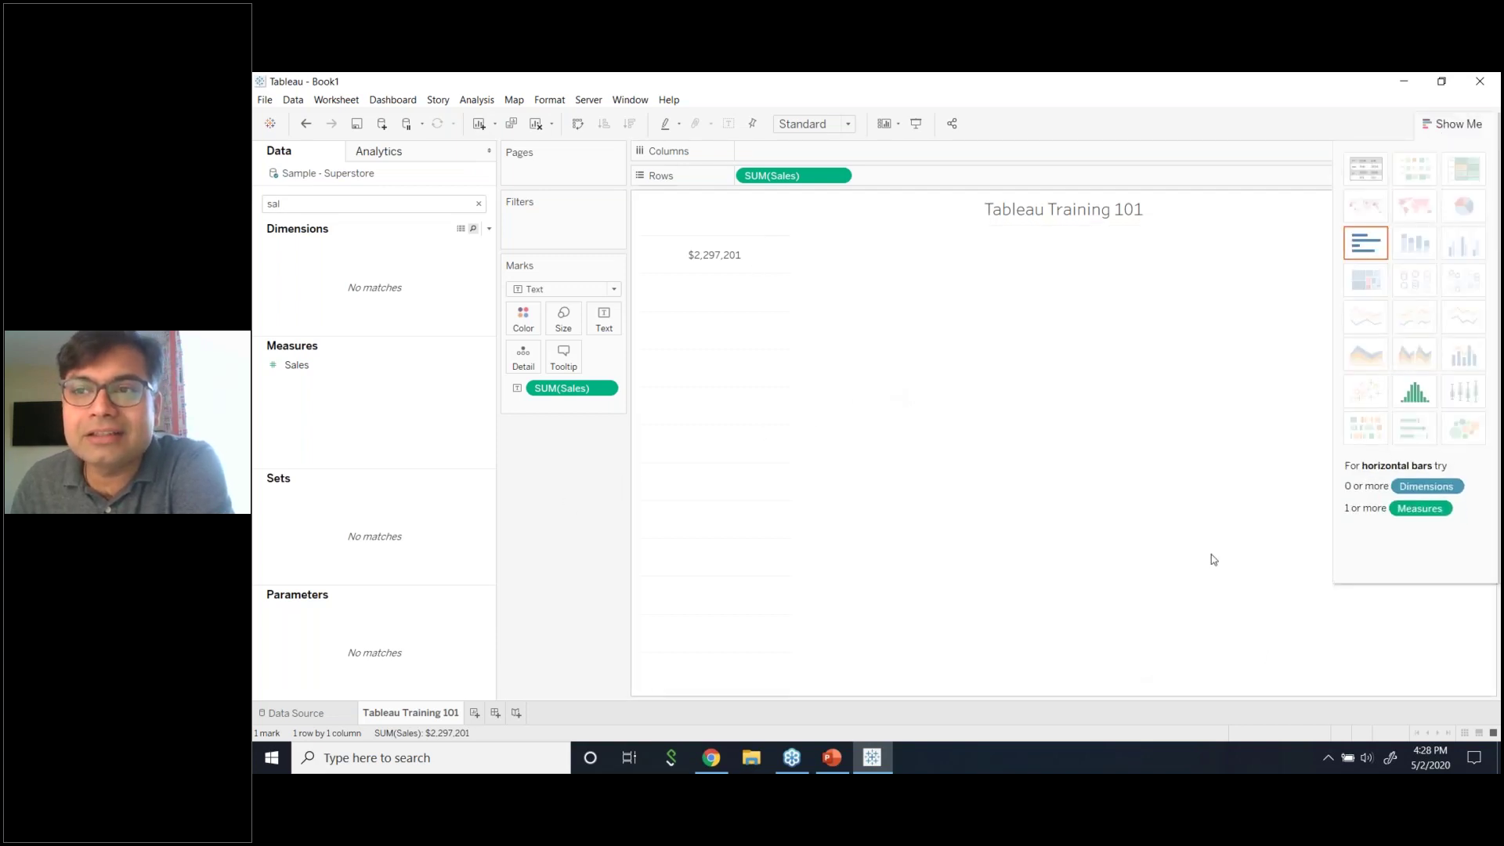
- Make the total a horizontal bar via Show Me, then set the mark type to Text
left_click(1365, 246)
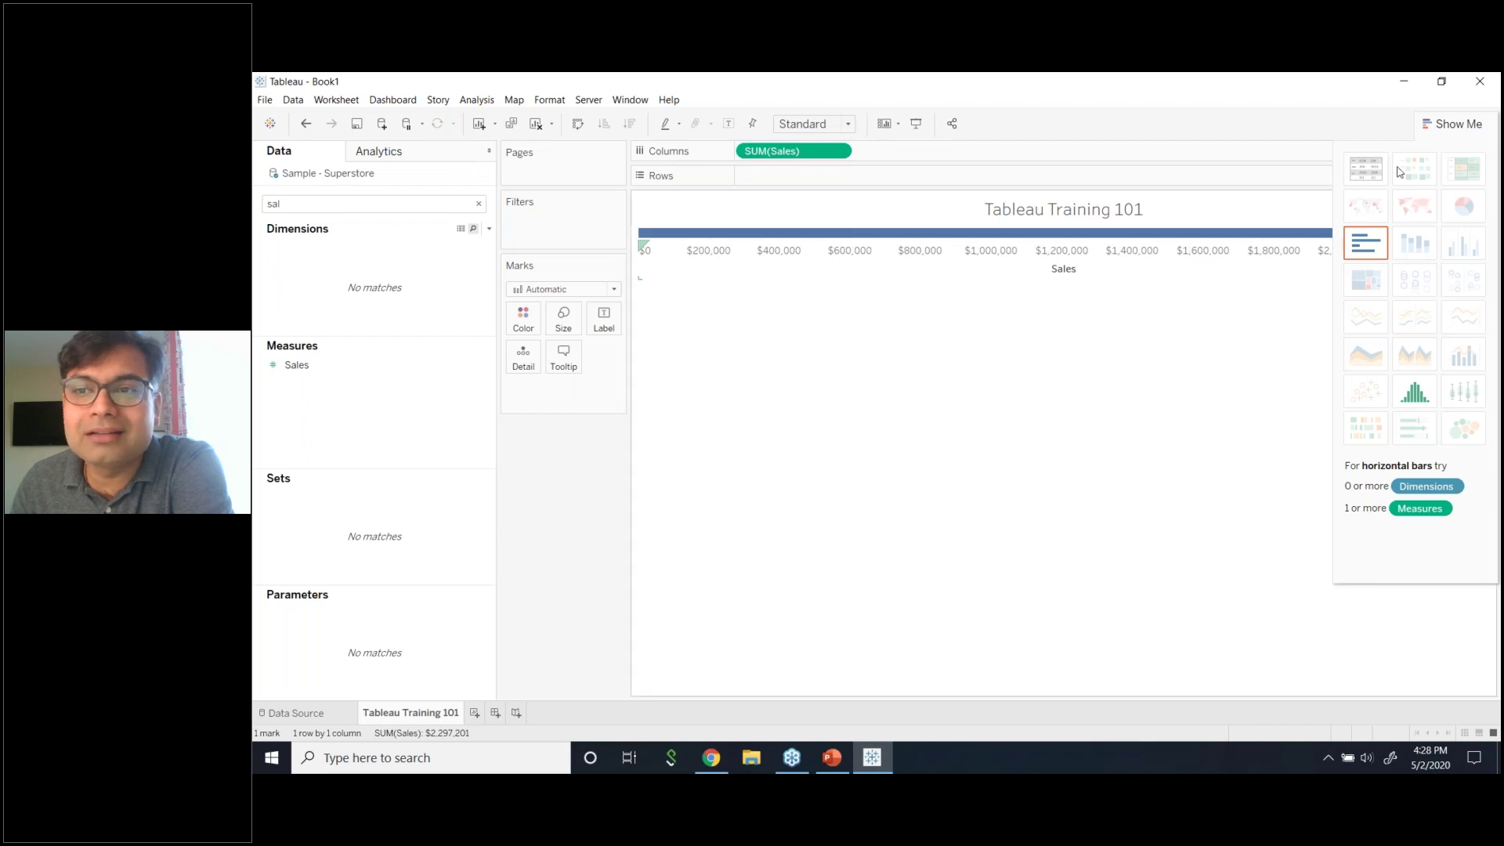
left_click(1452, 123)
mouse_move(1421, 236)
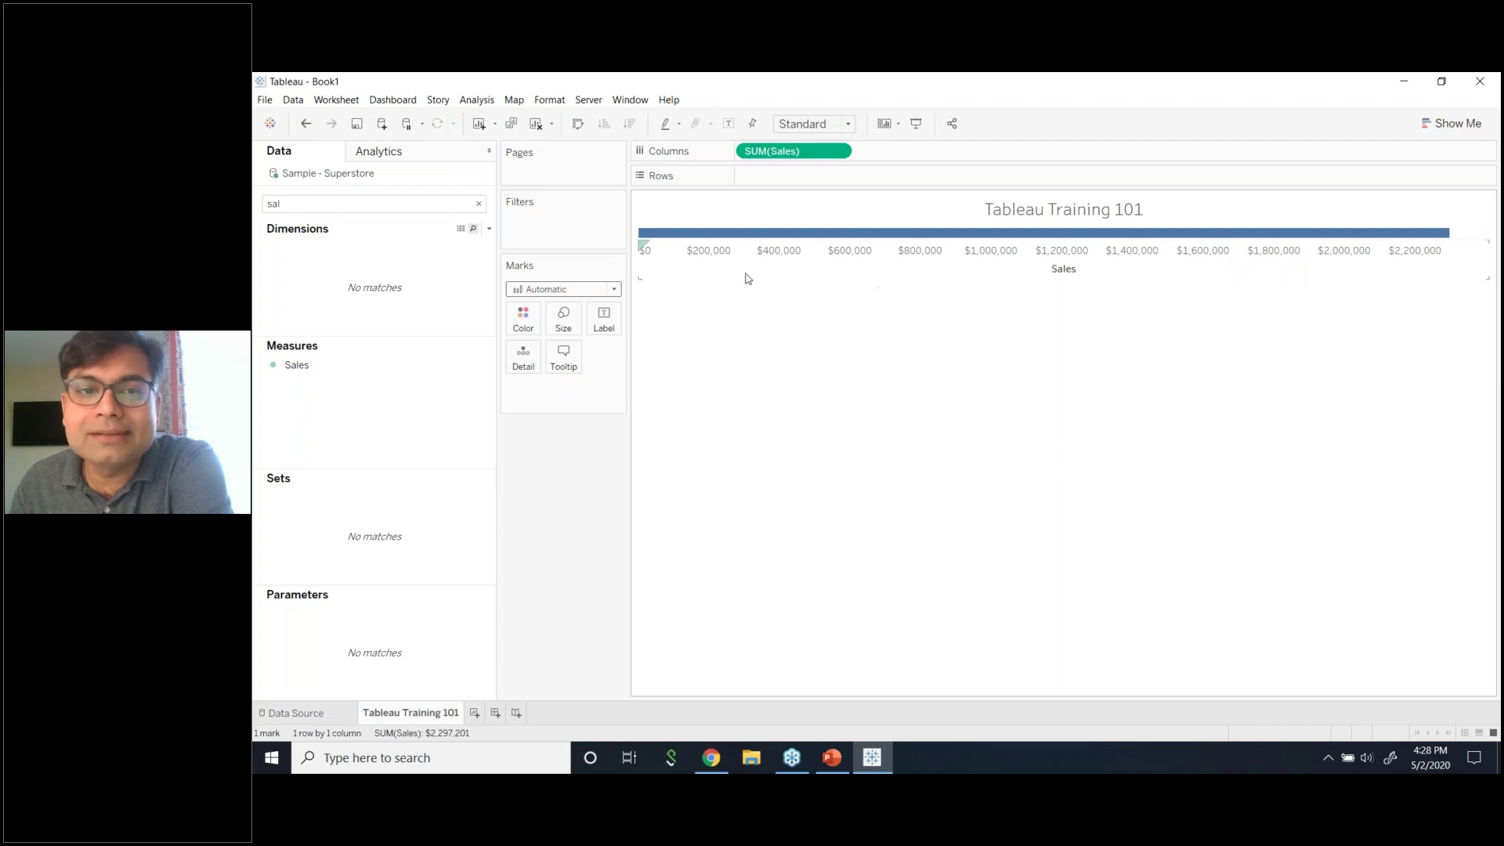
left_click(611, 289)
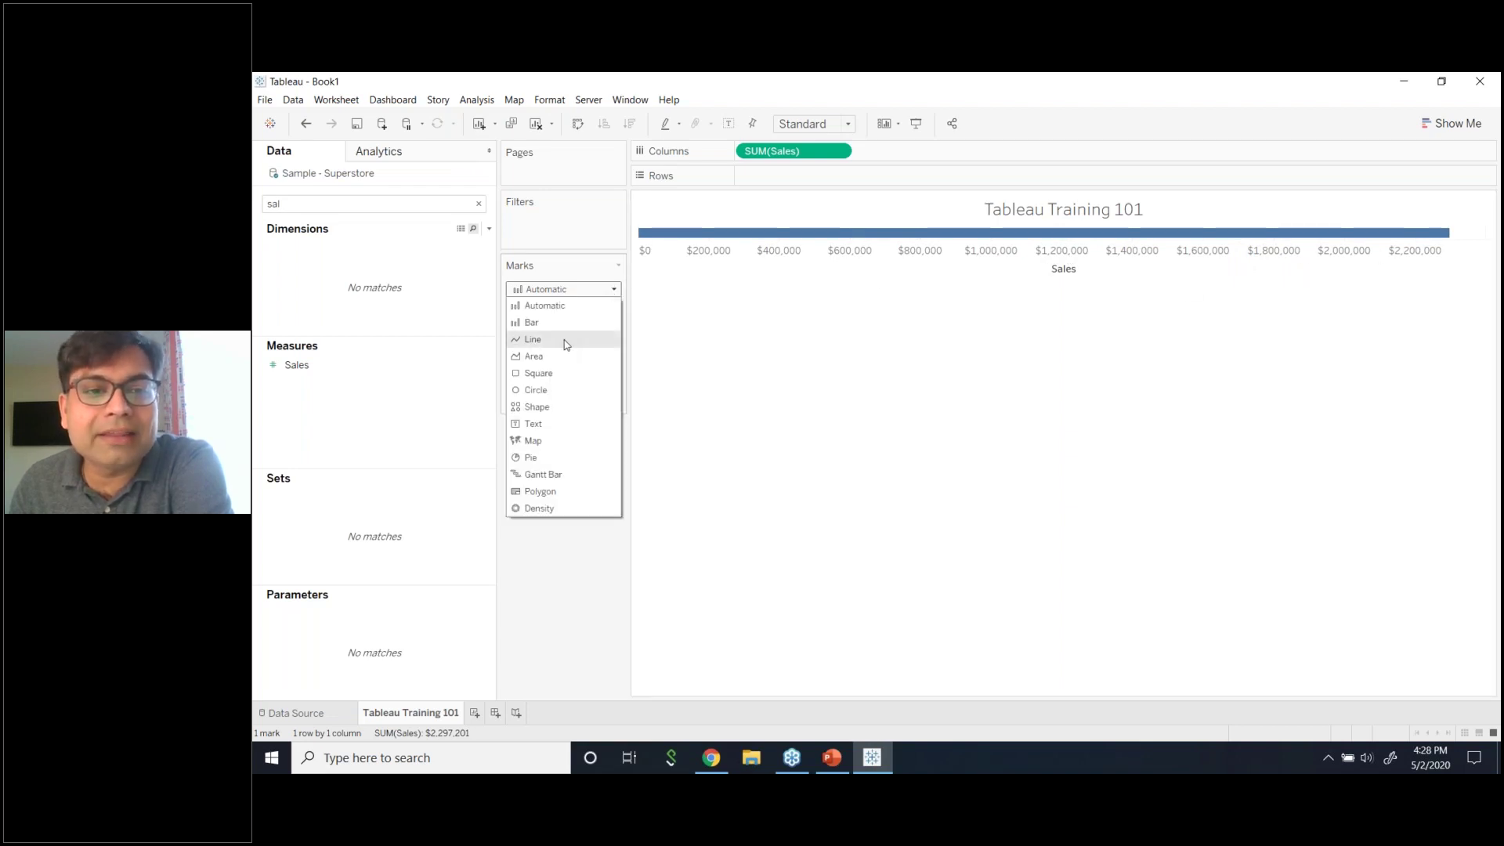
left_click(565, 425)
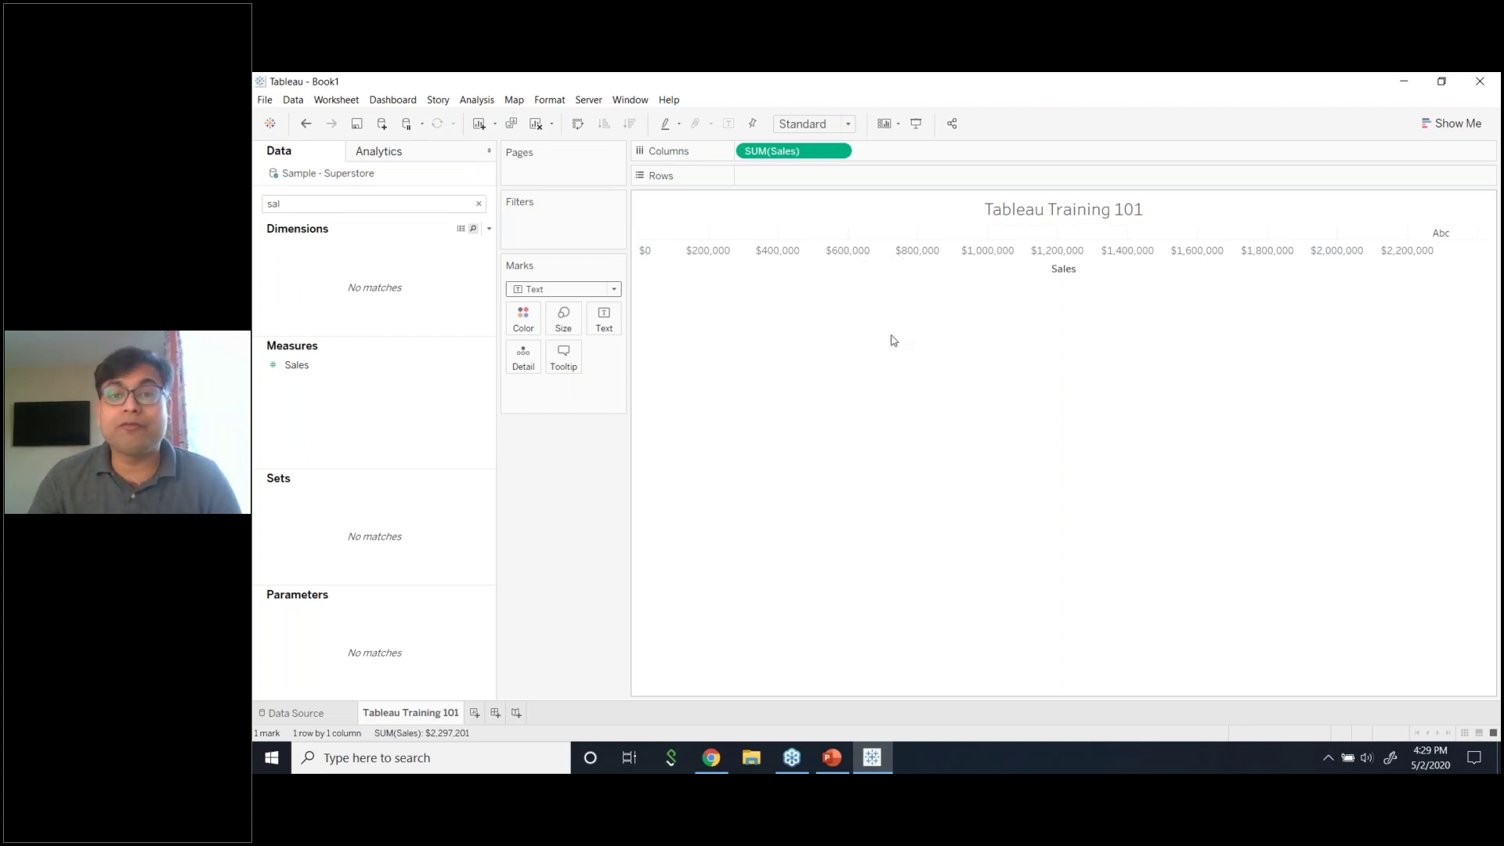
- Search 'Pro' and add Product Name to Rows, accepting all 1850 members
left_click(458, 204)
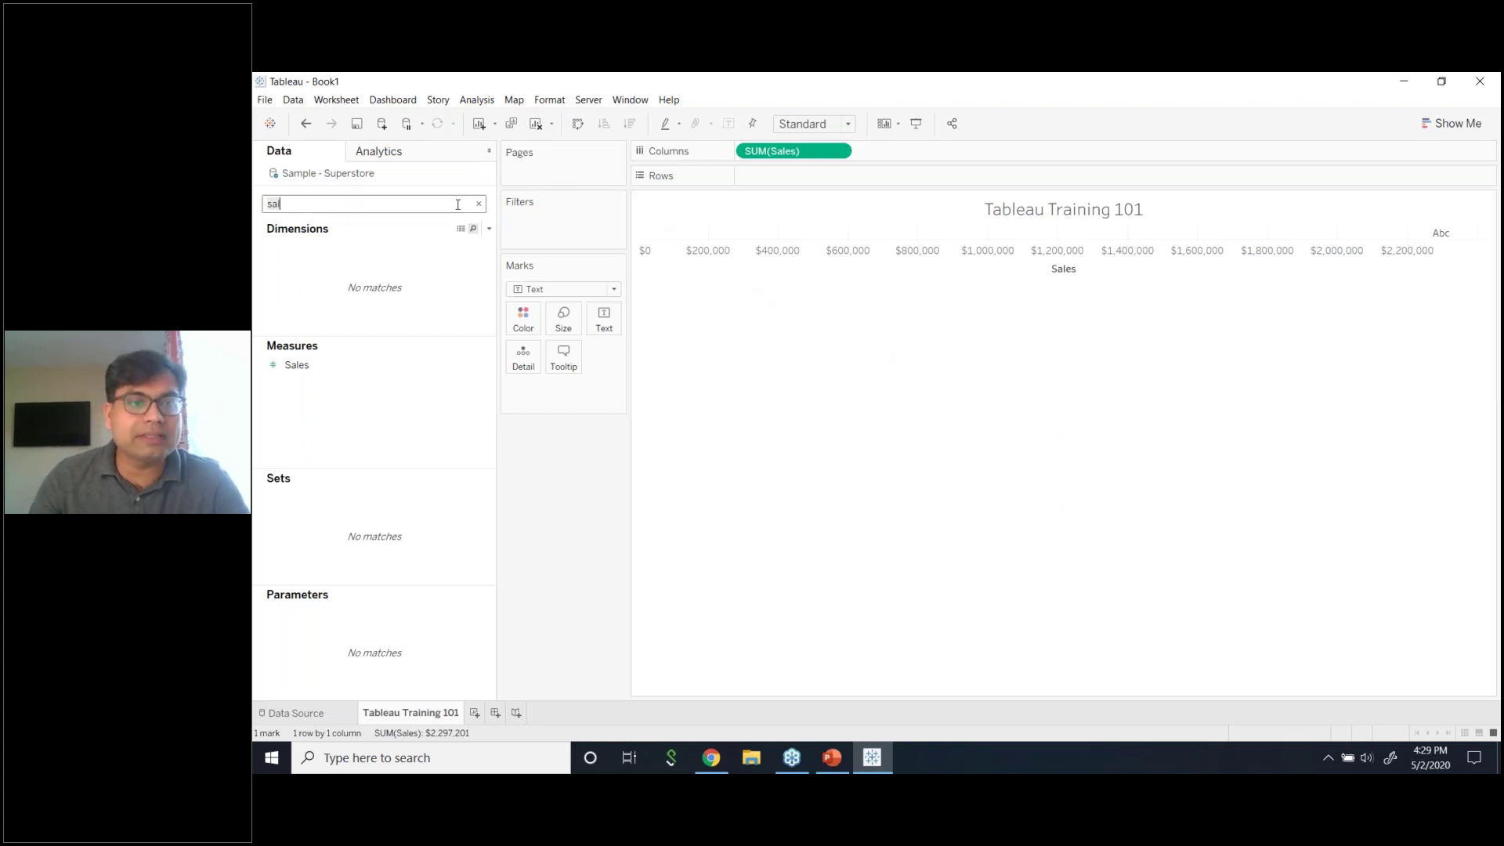
key("BackSpace")
key("BackSpace")
key("BackSpace")
type("Pro")
left_click(442, 265)
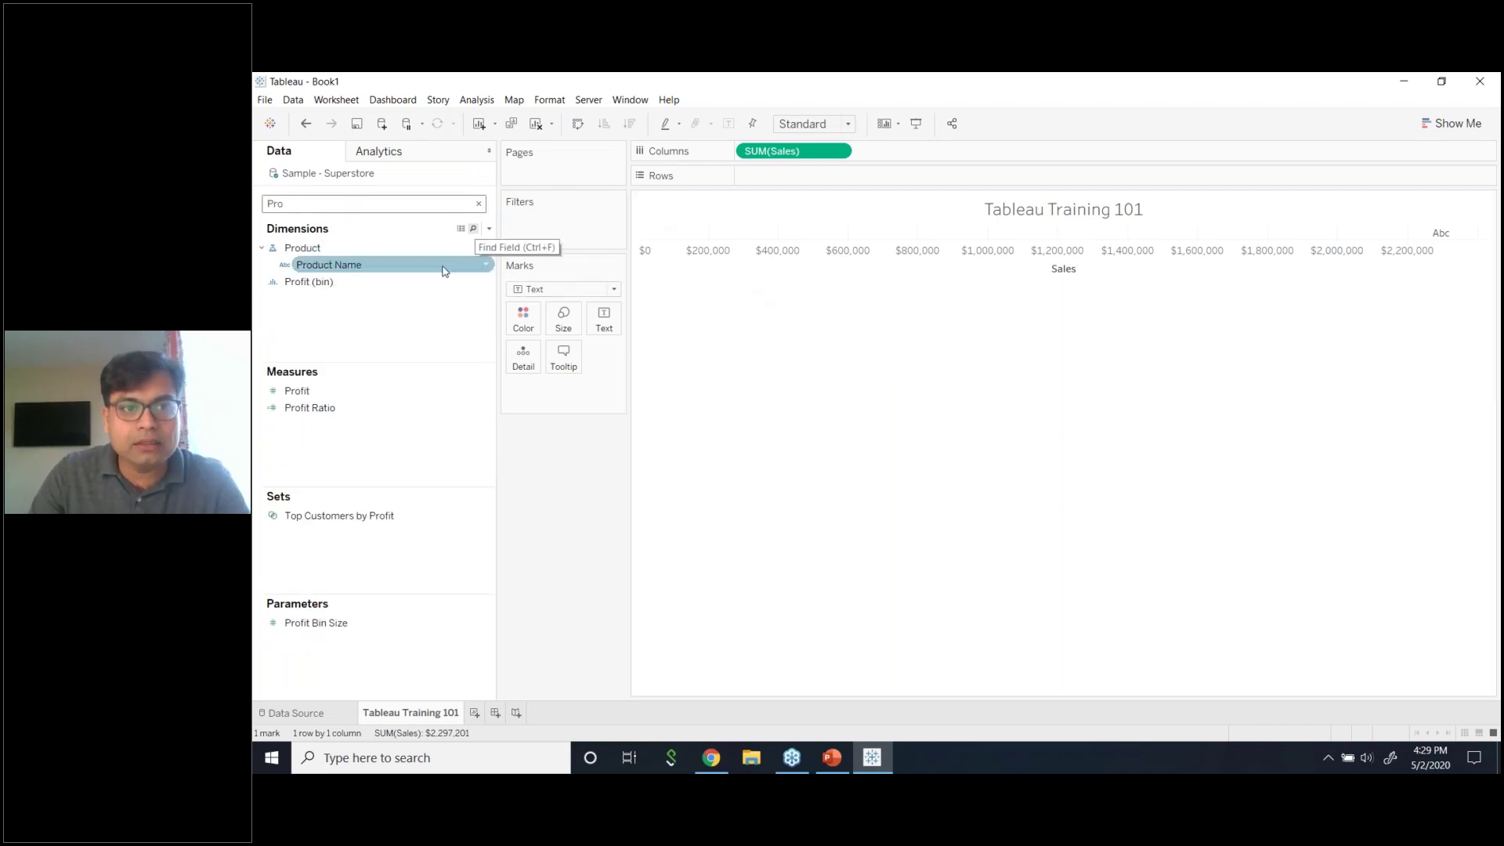
left_click_drag(442, 263, 889, 174)
left_click(940, 405)
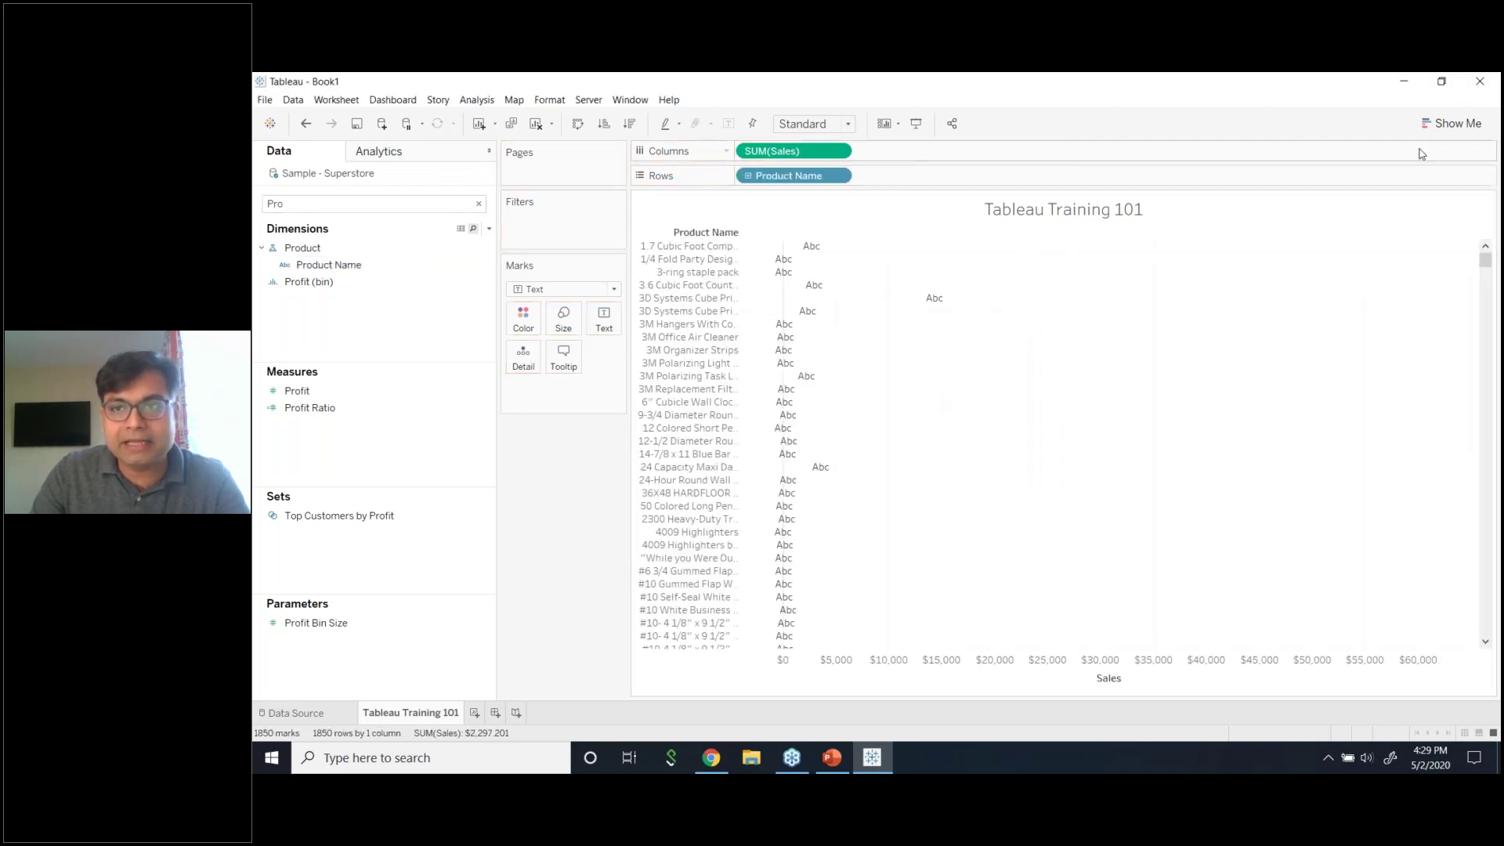
- Show the products as horizontal bars sorted by Sales descending, with a wider name column
left_click(1454, 123)
left_click(1367, 254)
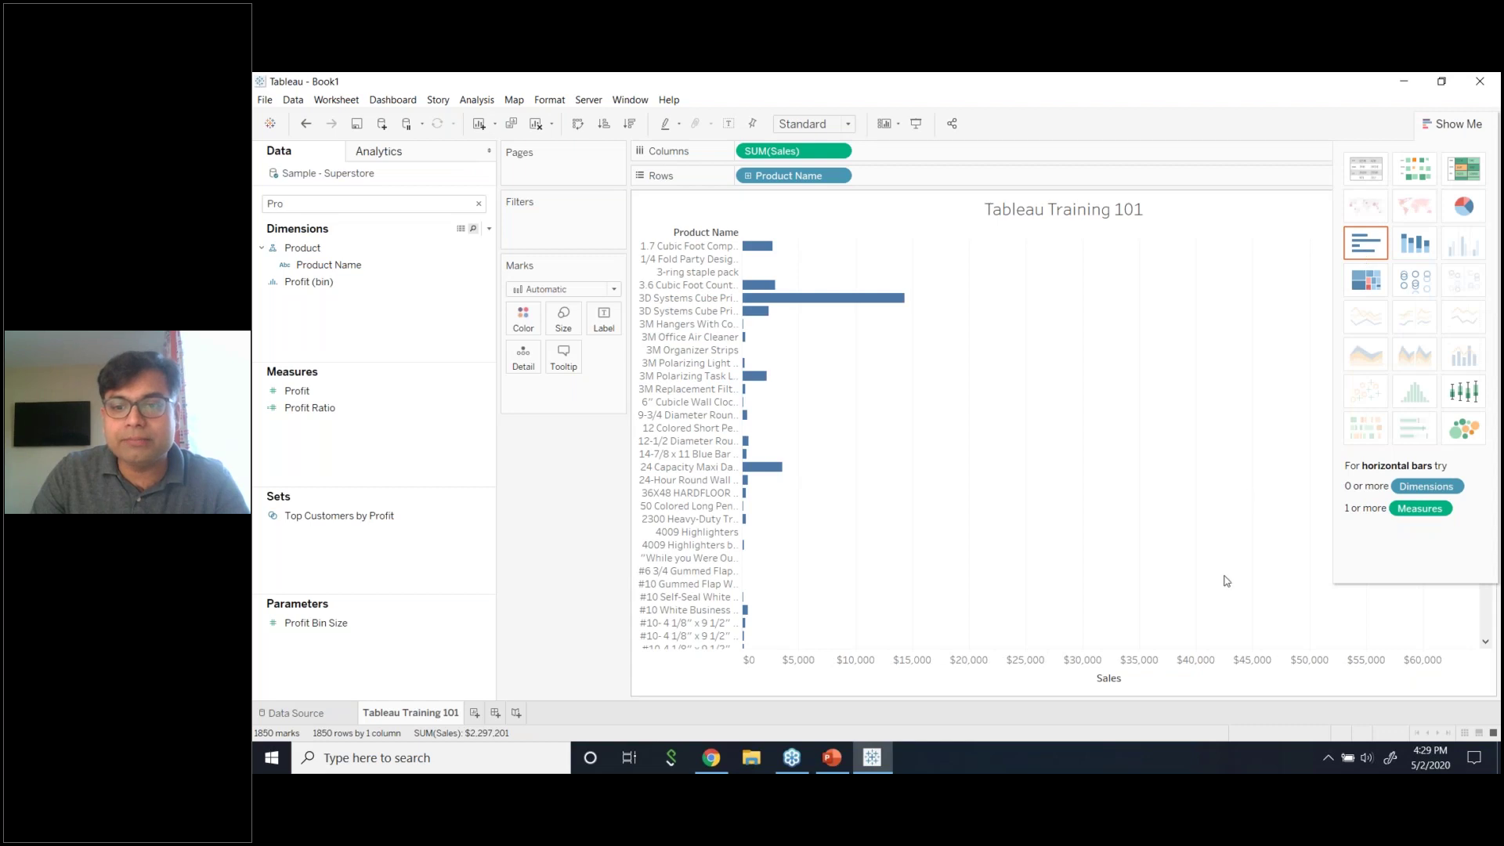
left_click(1129, 679)
left_click(1453, 123)
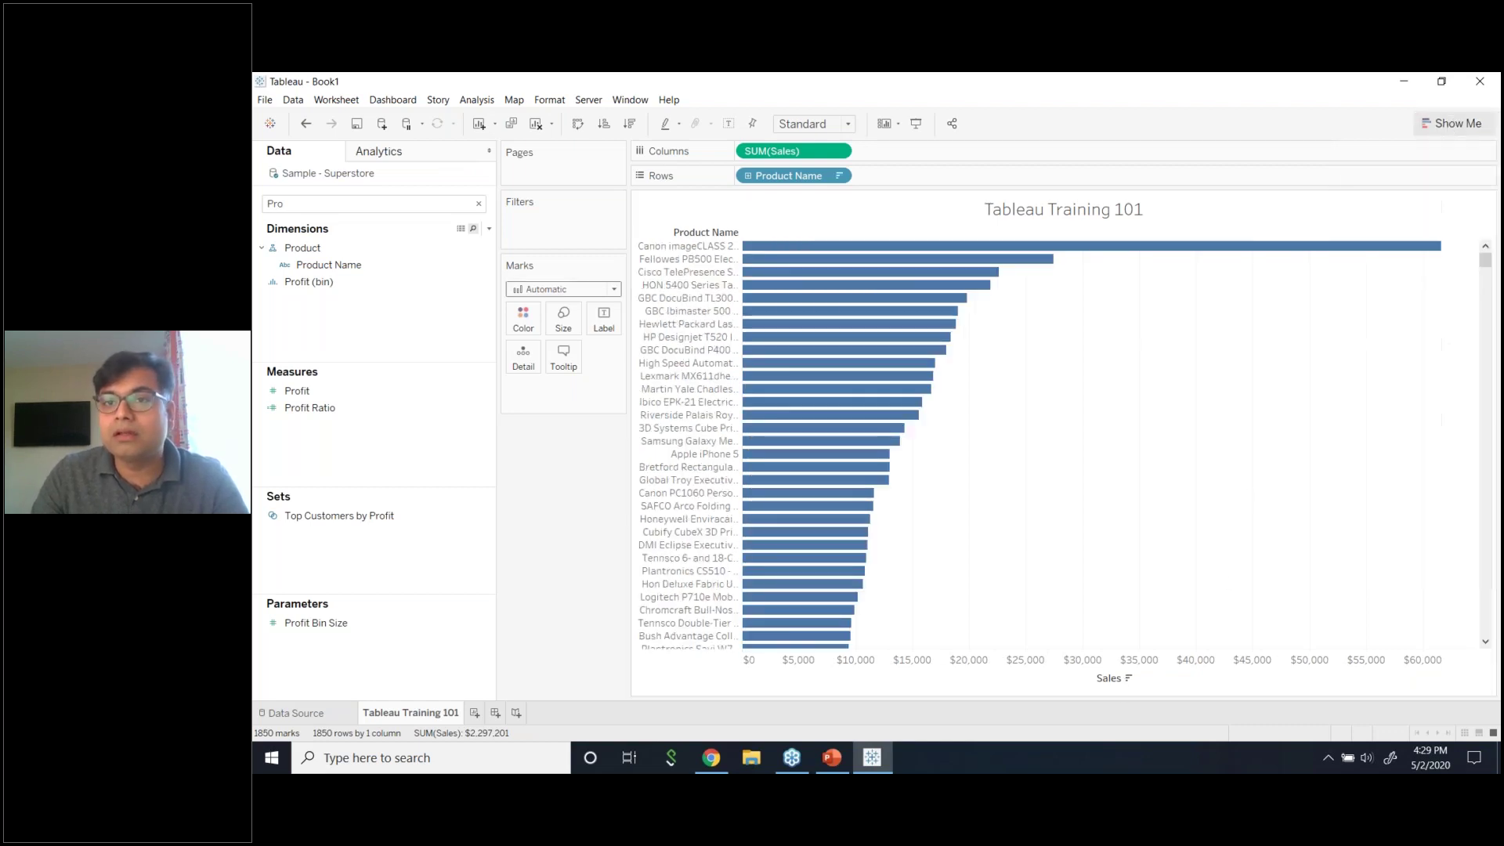
mouse_move(747, 434)
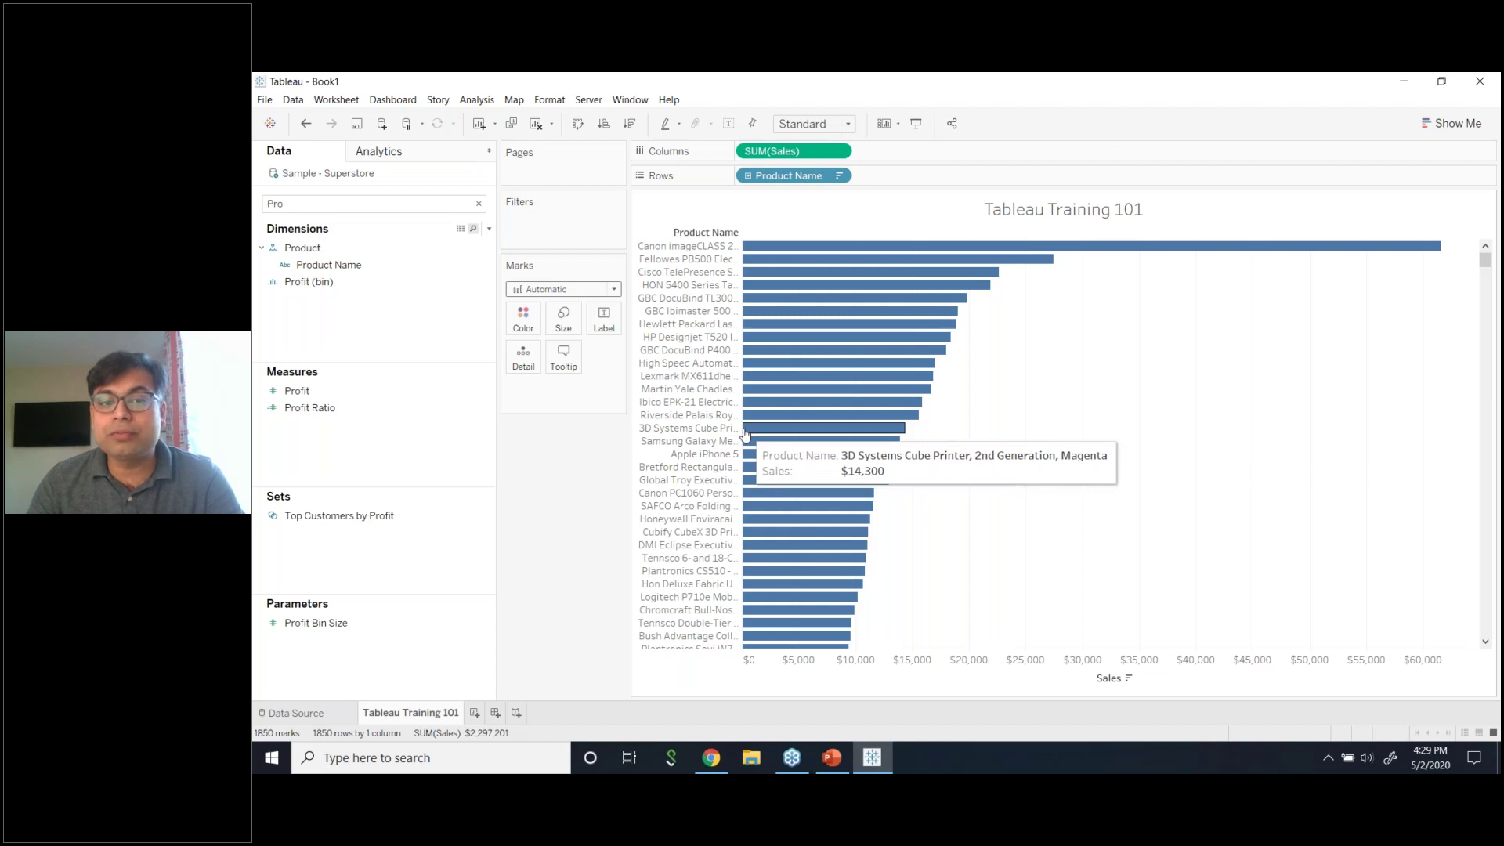
left_click_drag(745, 435, 981, 436)
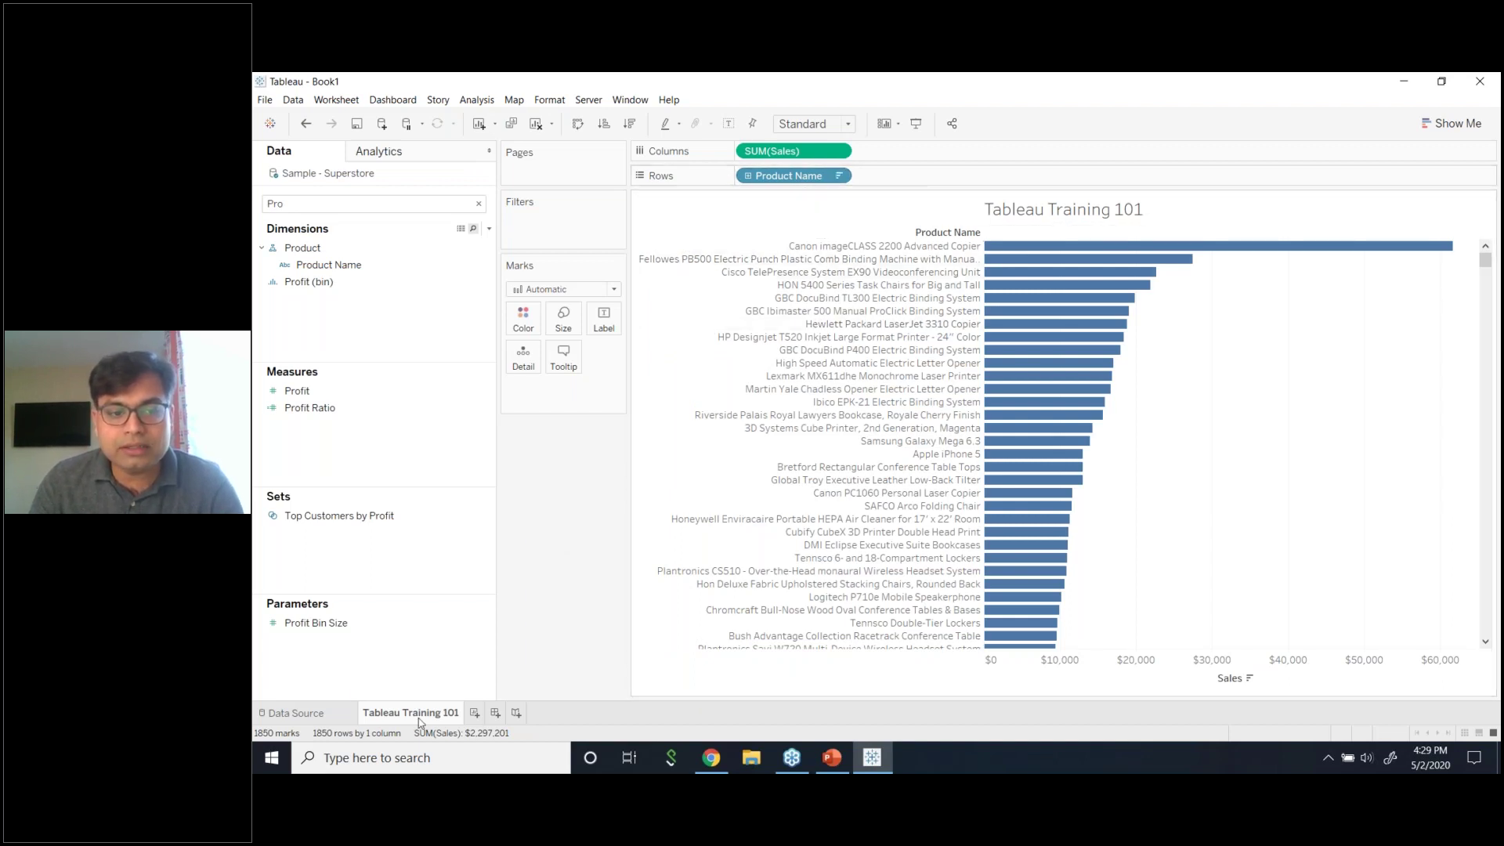
- Rename the bar-chart worksheet to 'Products by Sales'
right_click(446, 713)
left_click(487, 543)
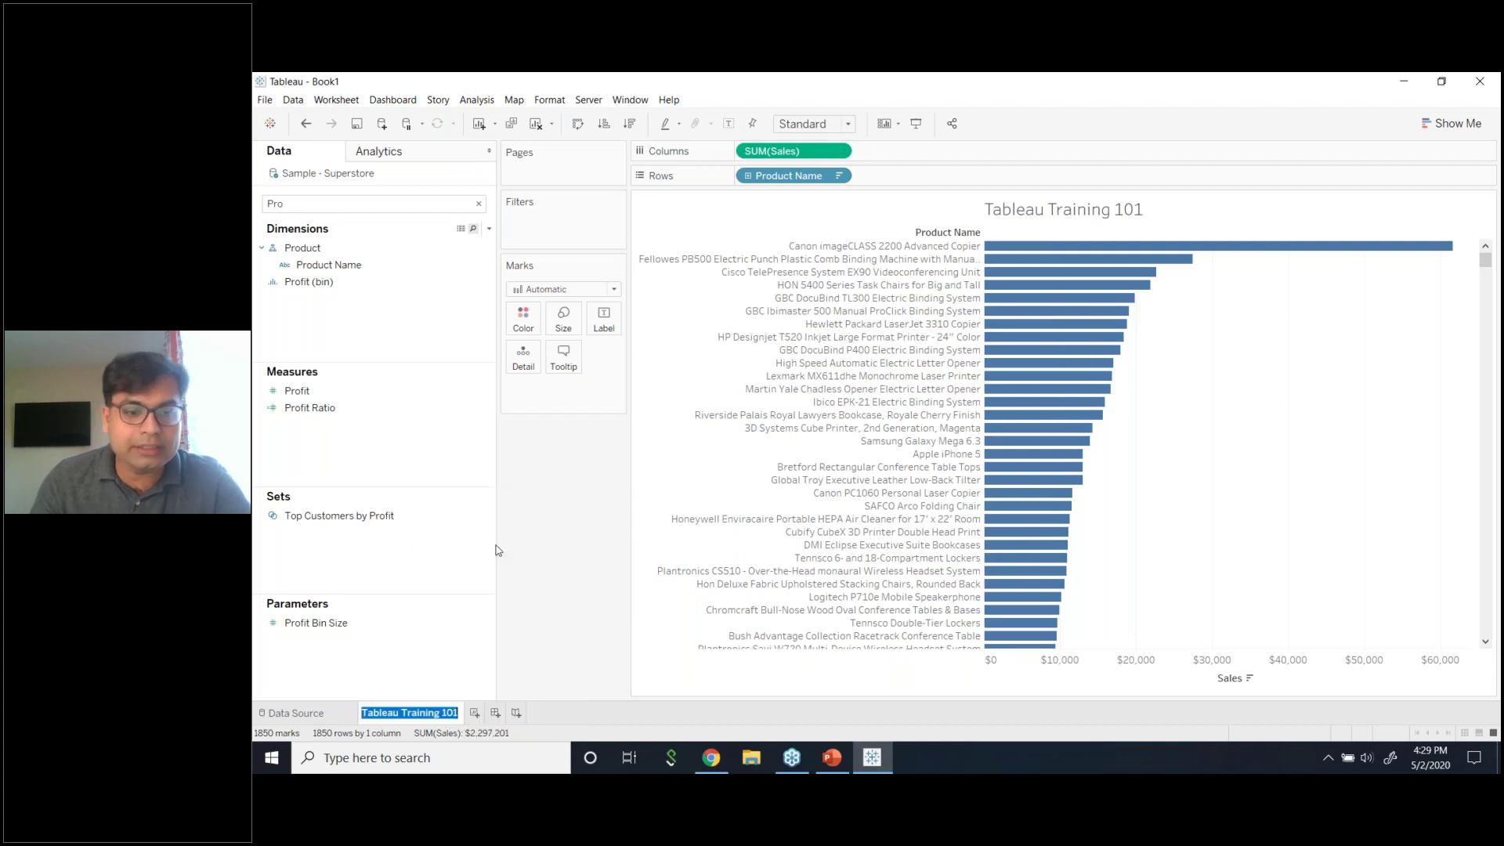
type("Products by Sale")
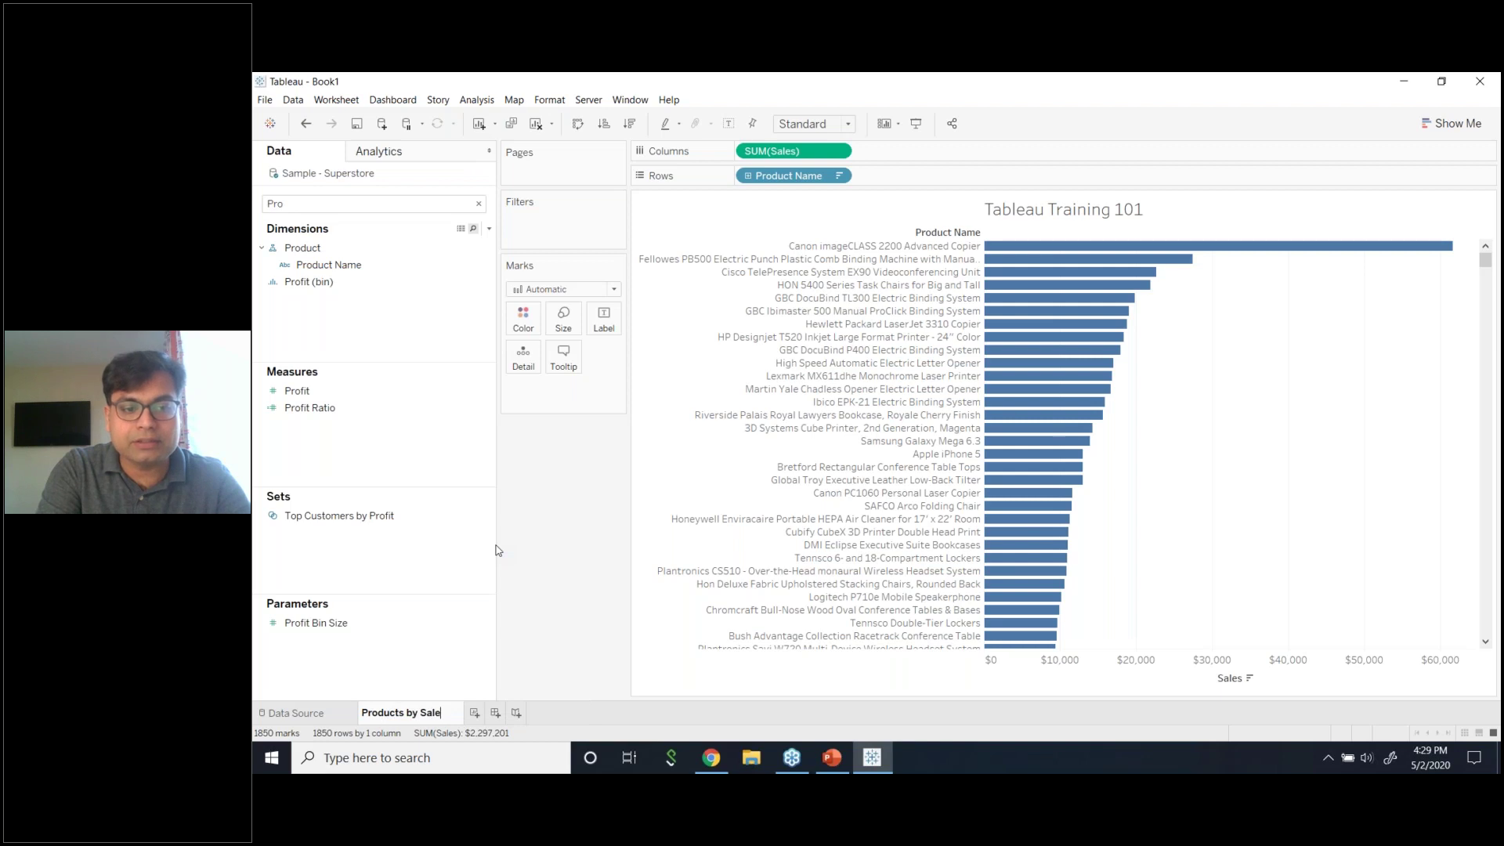
key("Return")
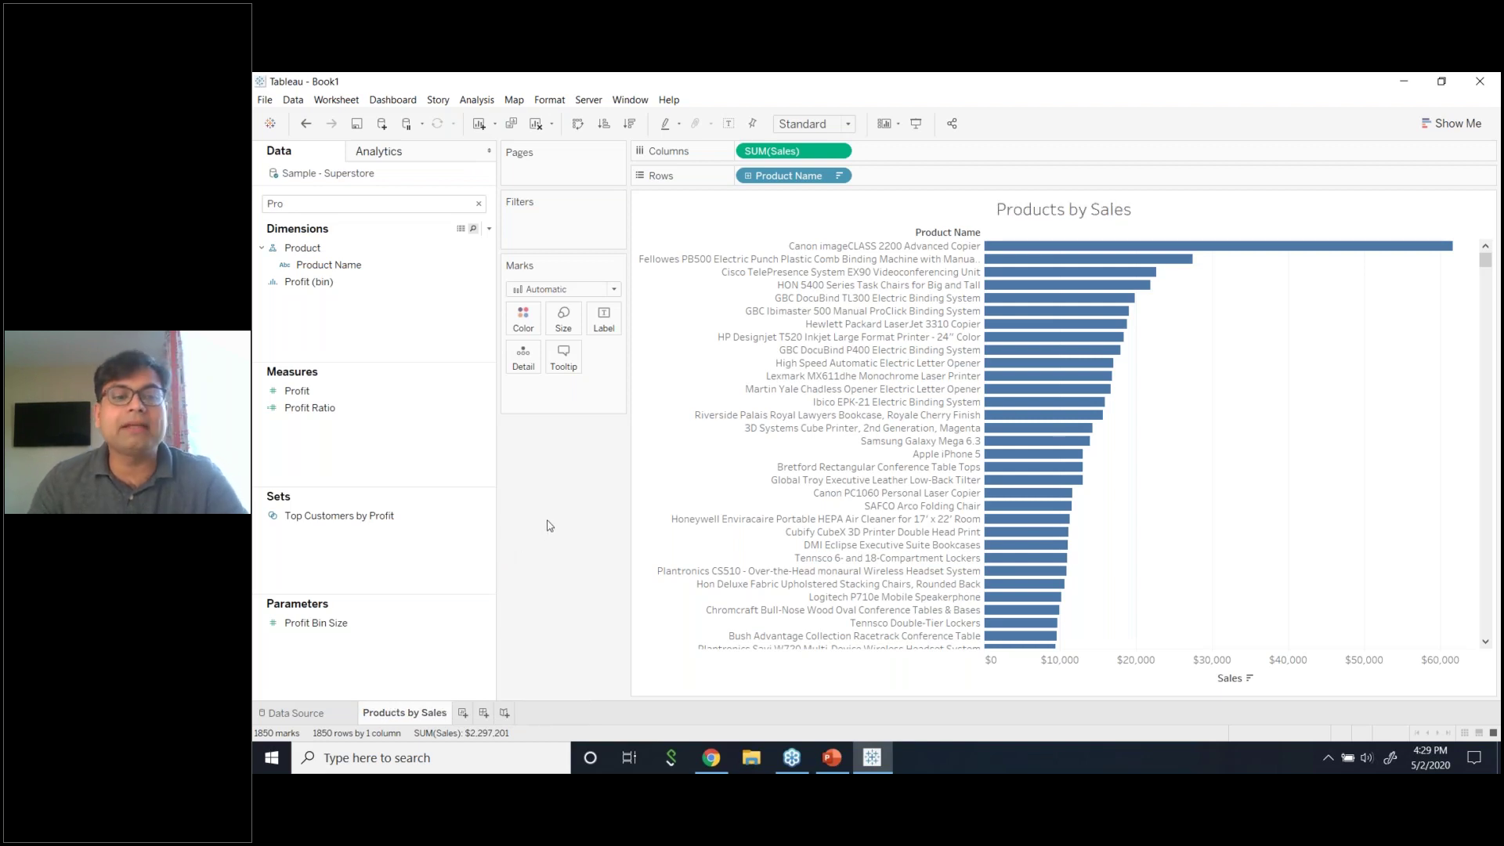
- Create a new worksheet and put SUM(Sales) on Rows as a single bar
left_click(463, 713)
left_click(479, 203)
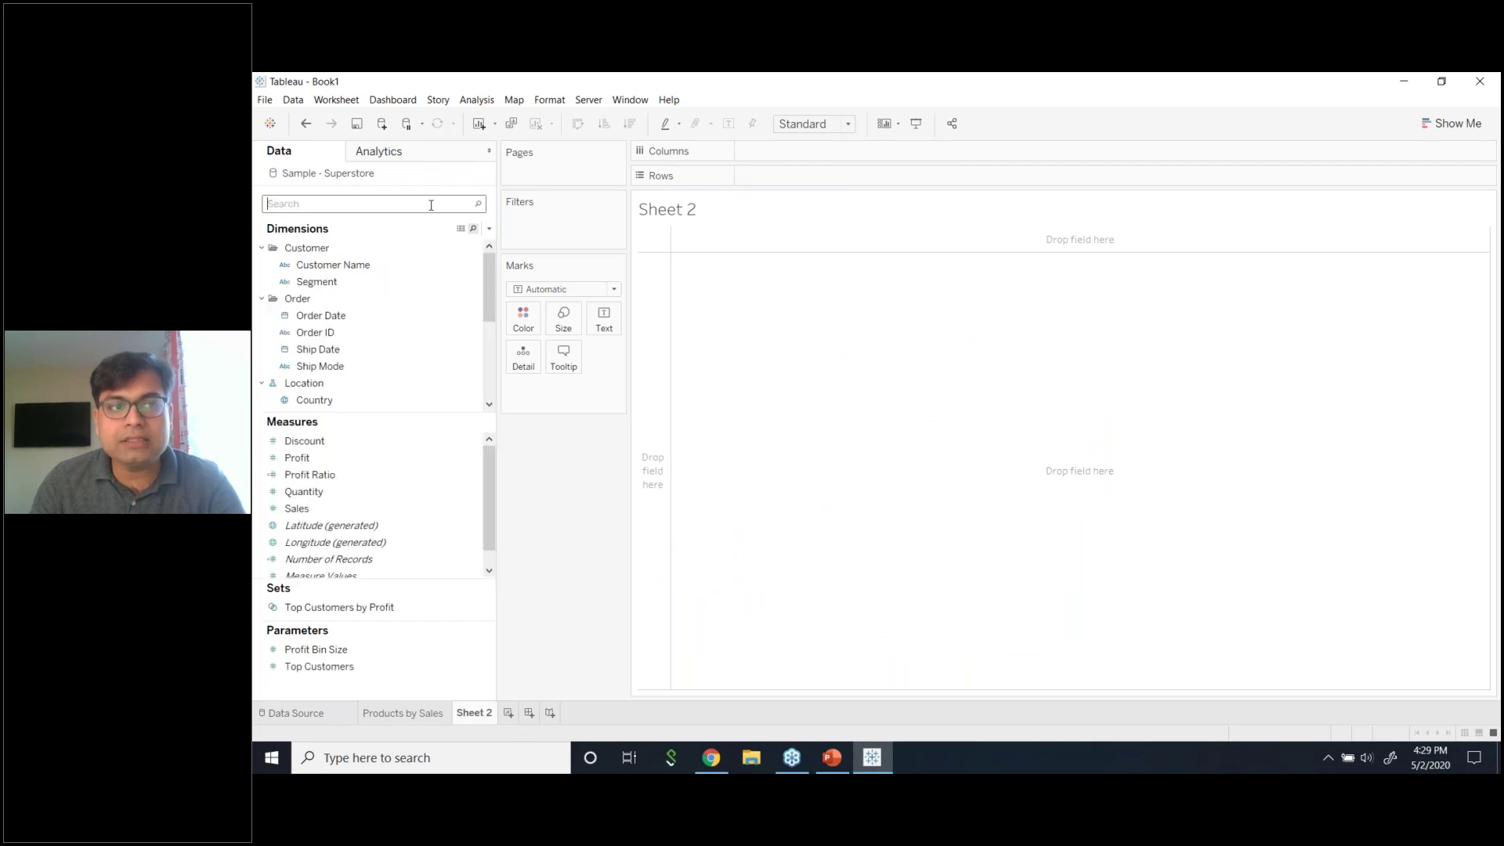
left_click(430, 204)
type("Sales")
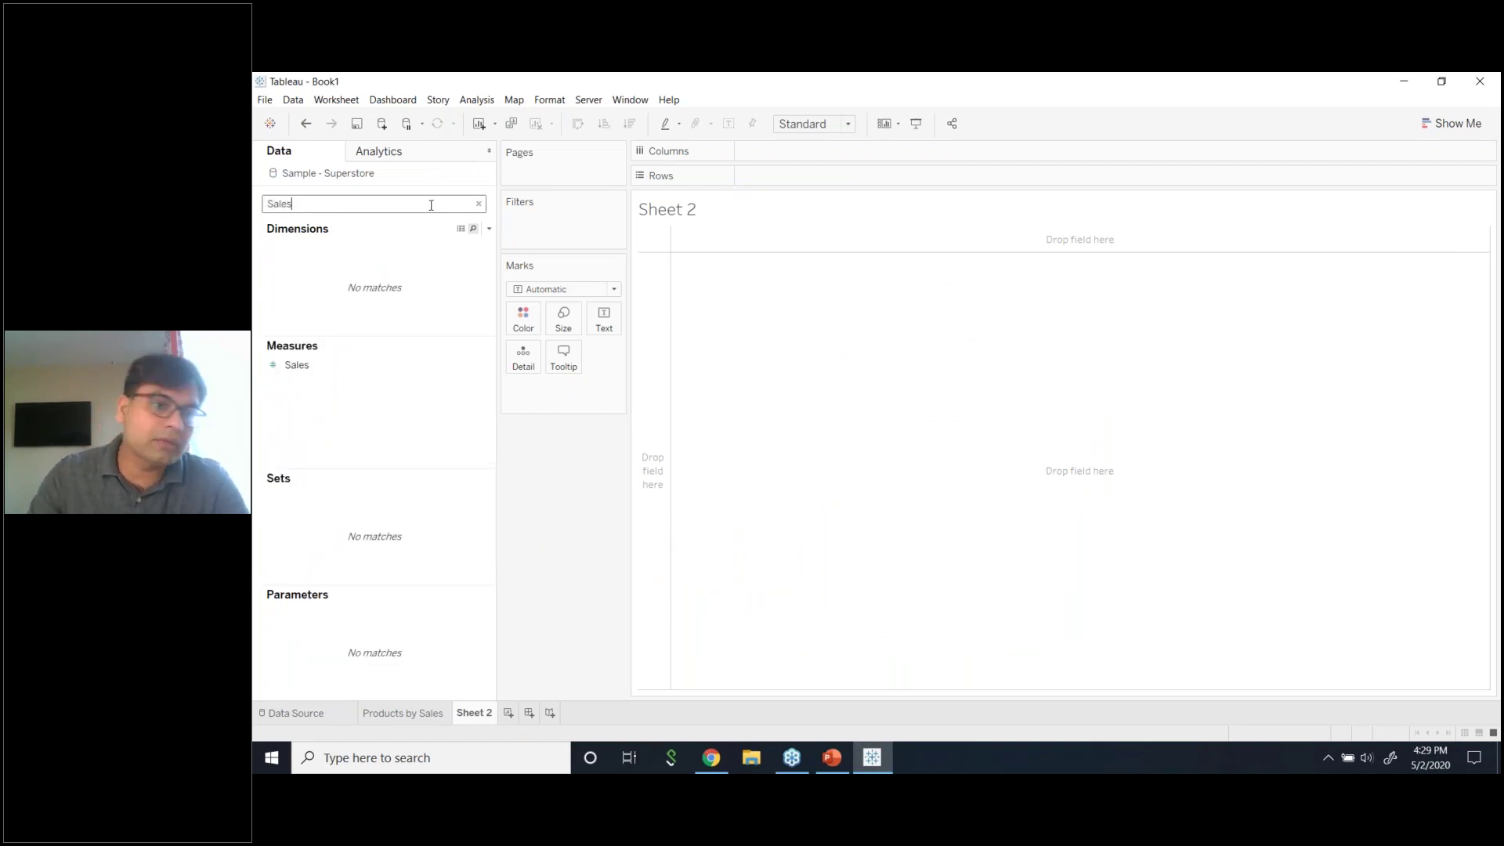
left_click_drag(329, 367, 796, 182)
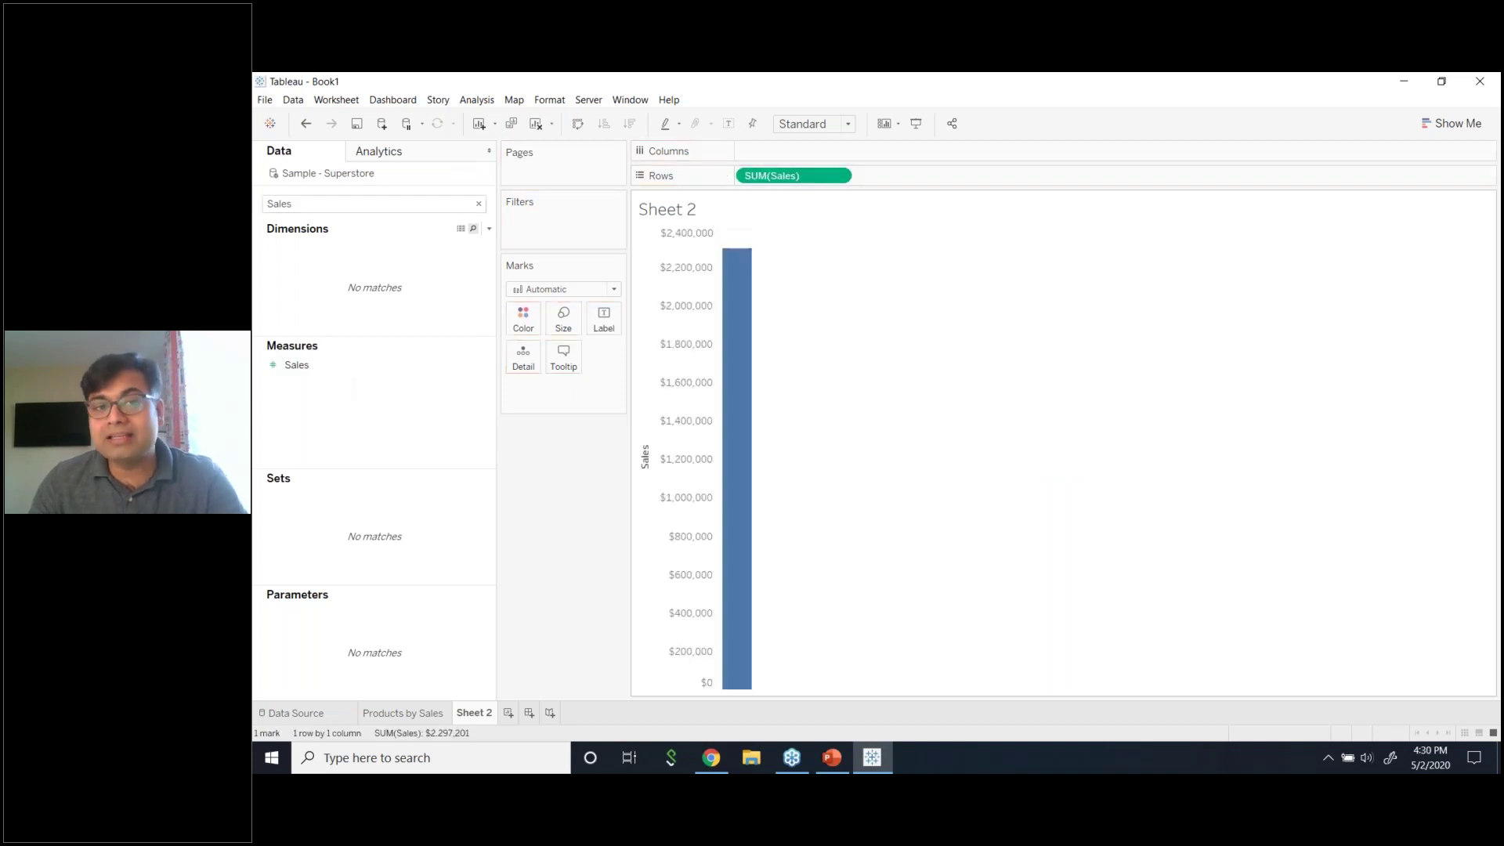
left_click(478, 204)
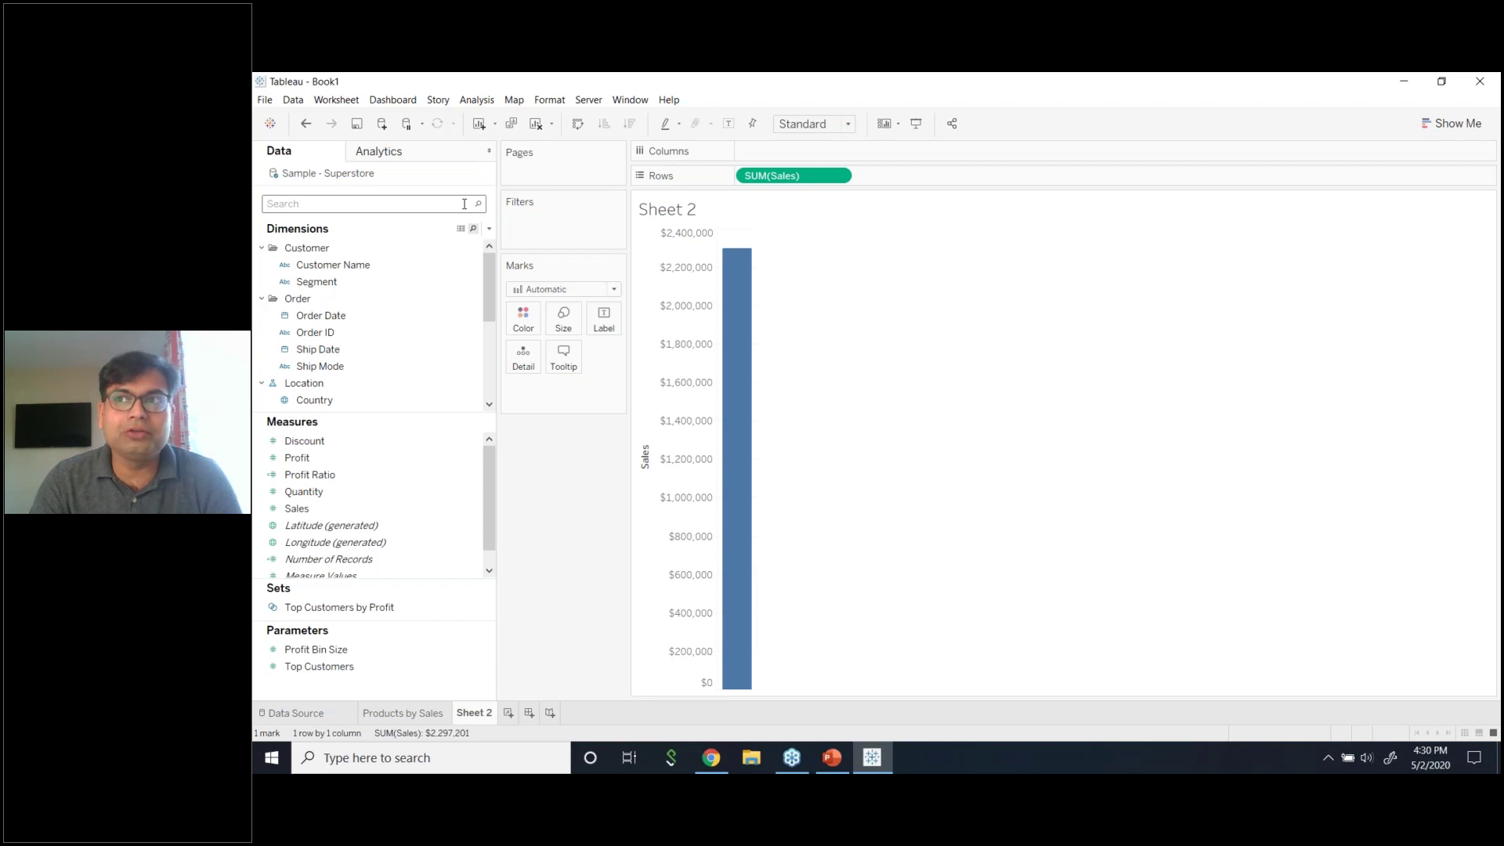
left_click(465, 204)
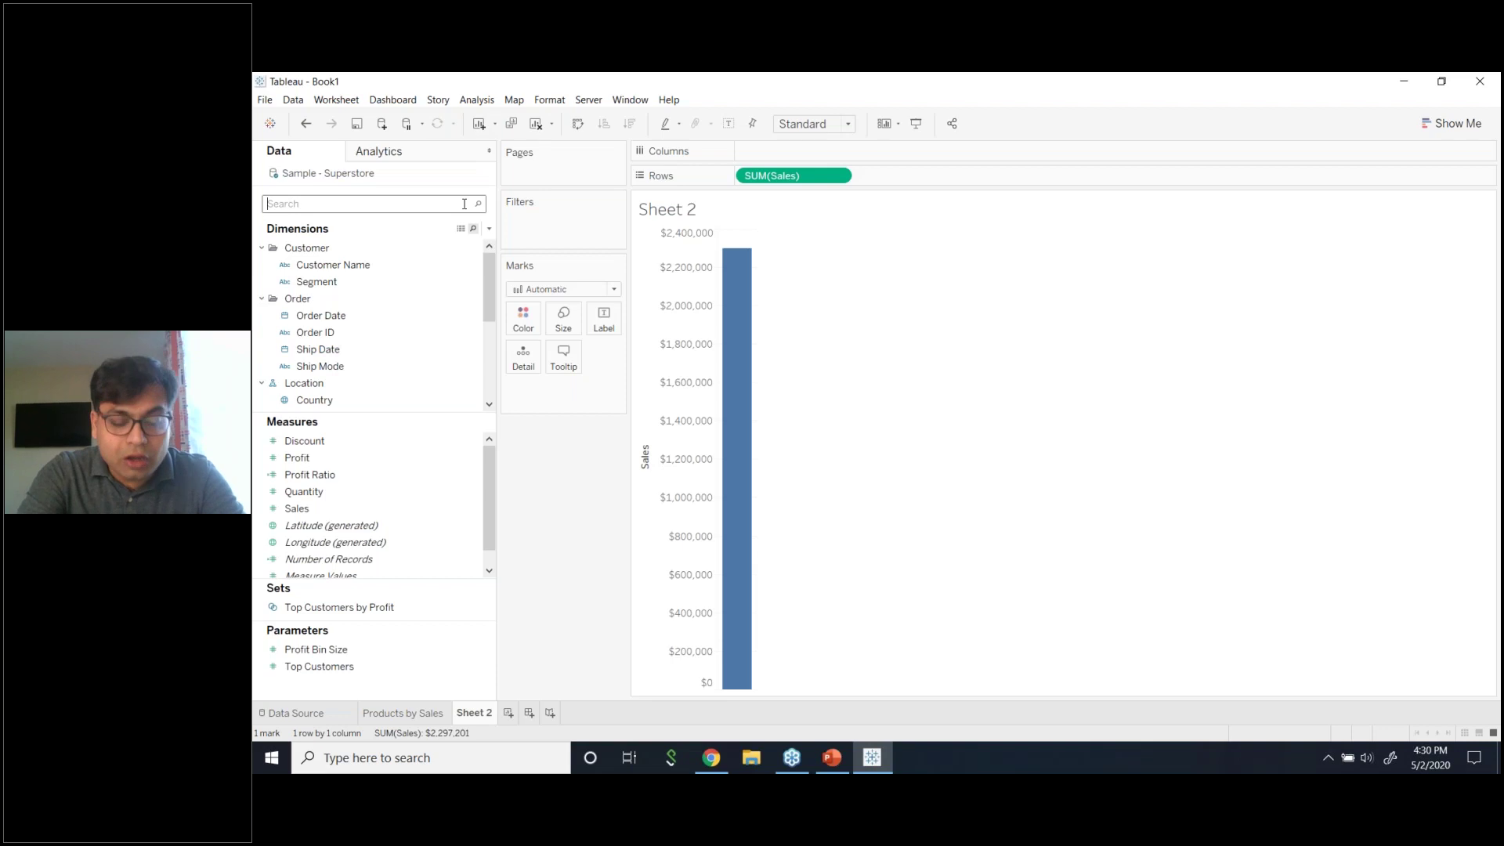
- Rename Sheet 2 to 'Sales Over Time'
right_click(487, 716)
left_click(530, 545)
type("Sales O")
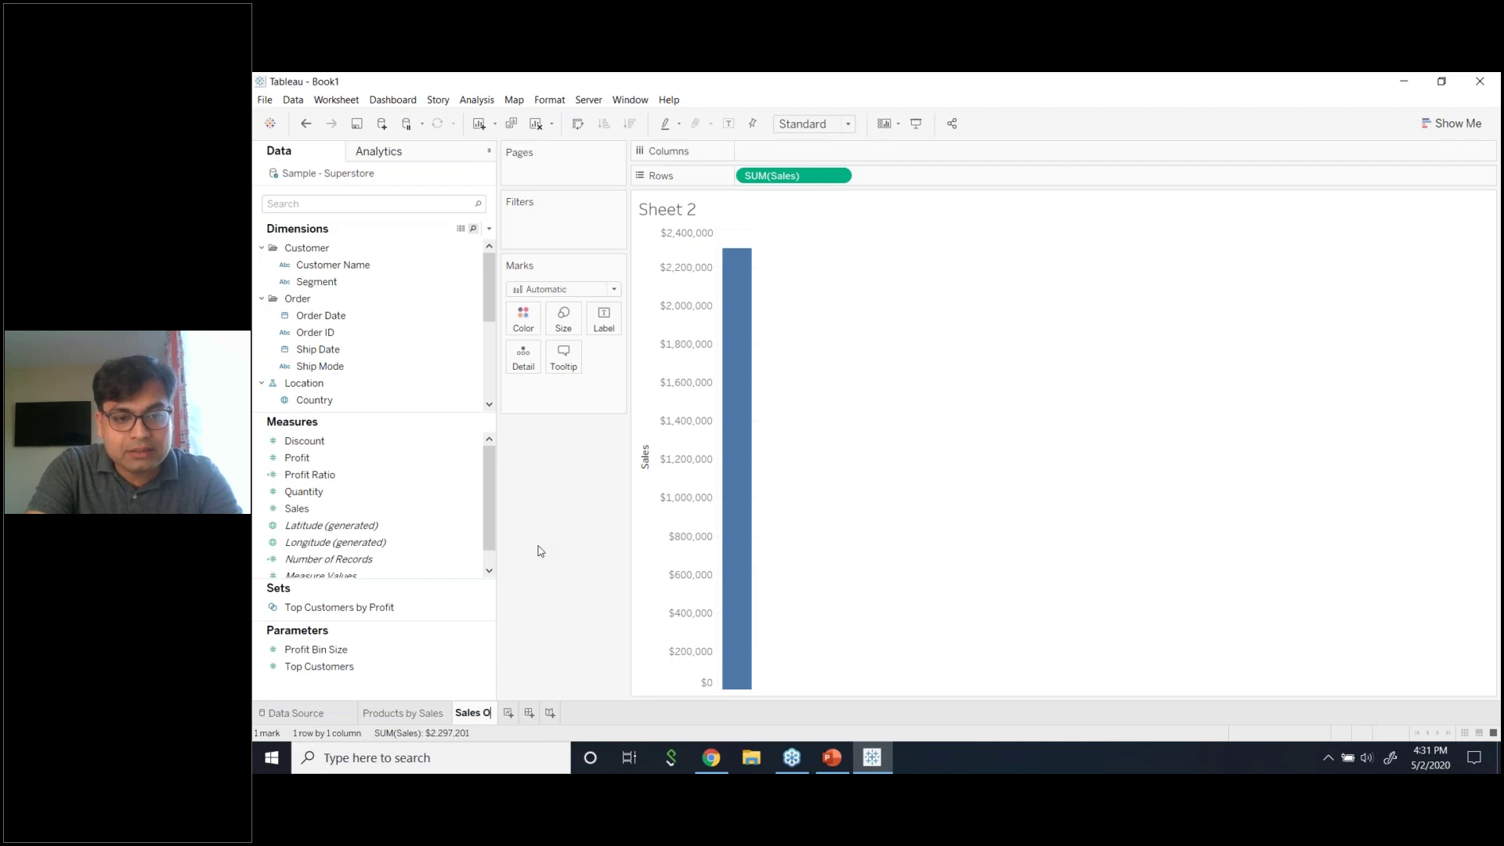
type("ver Time")
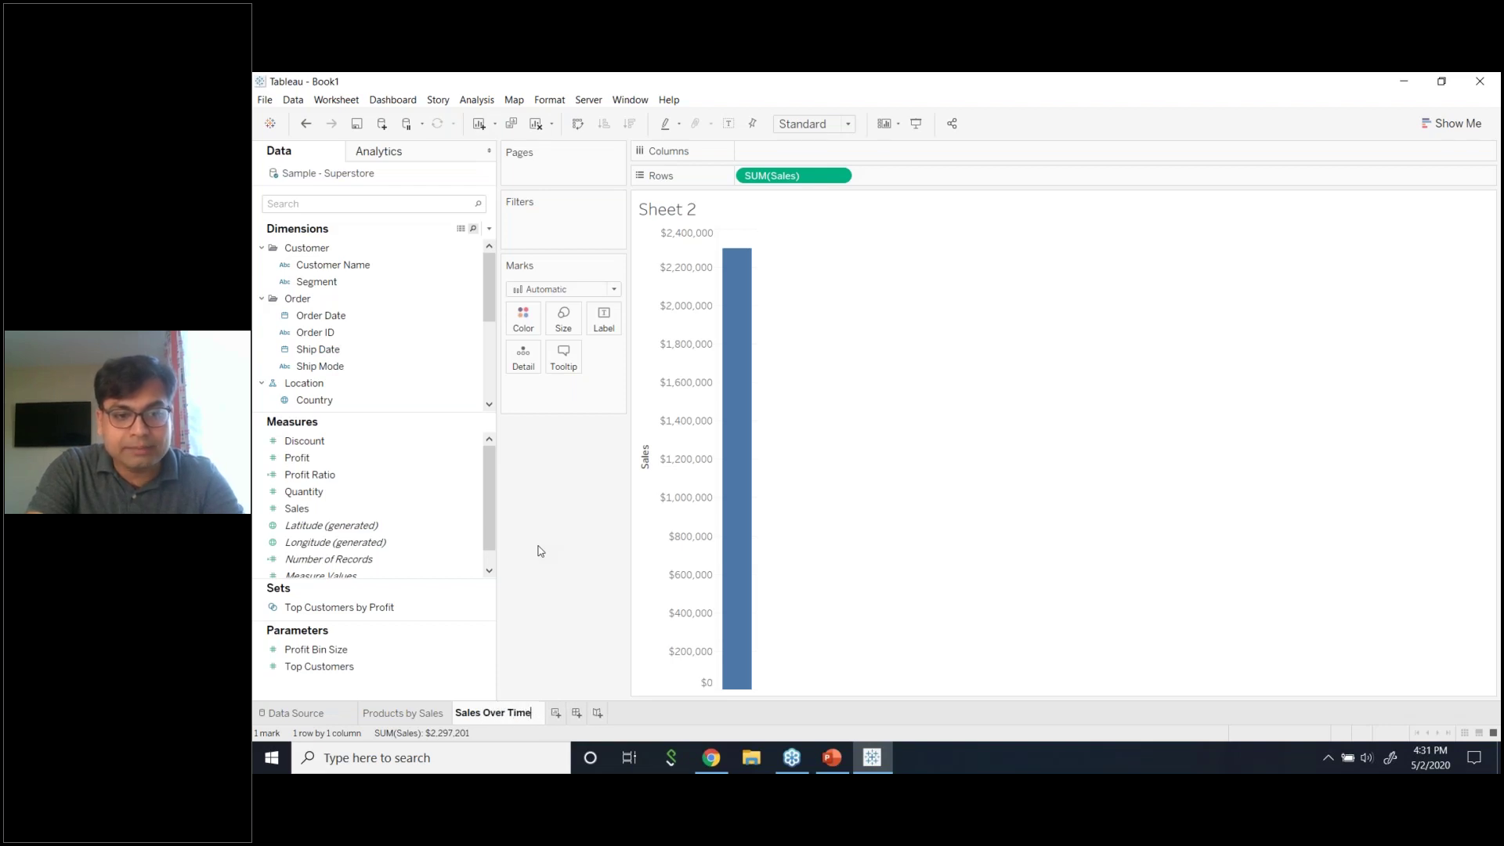
key("Return")
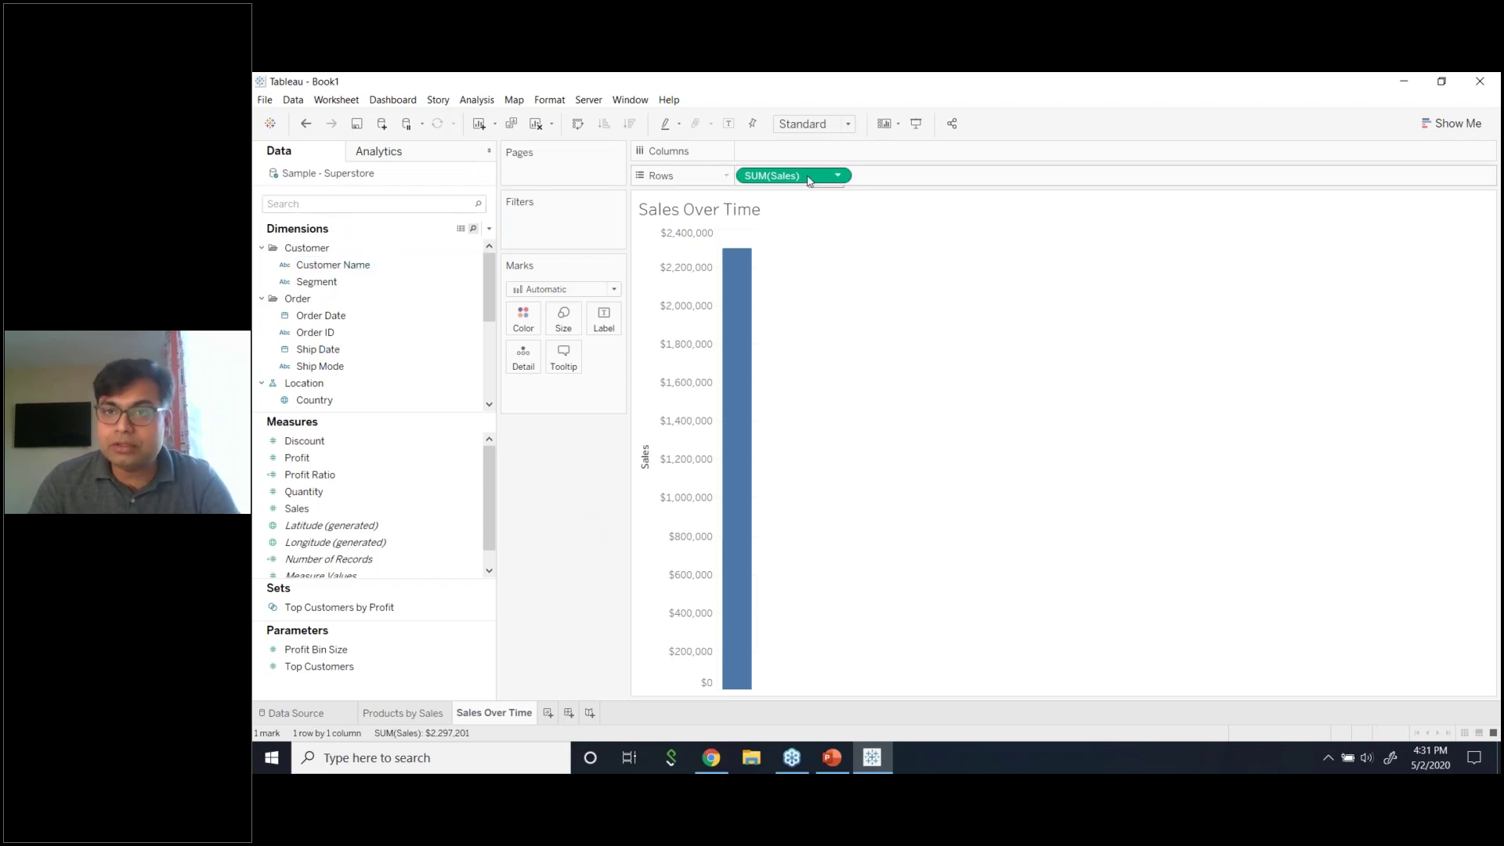
- Remove SUM(Sales) from Rows and add Sales back onto Rows
left_click(837, 175)
left_click(796, 438)
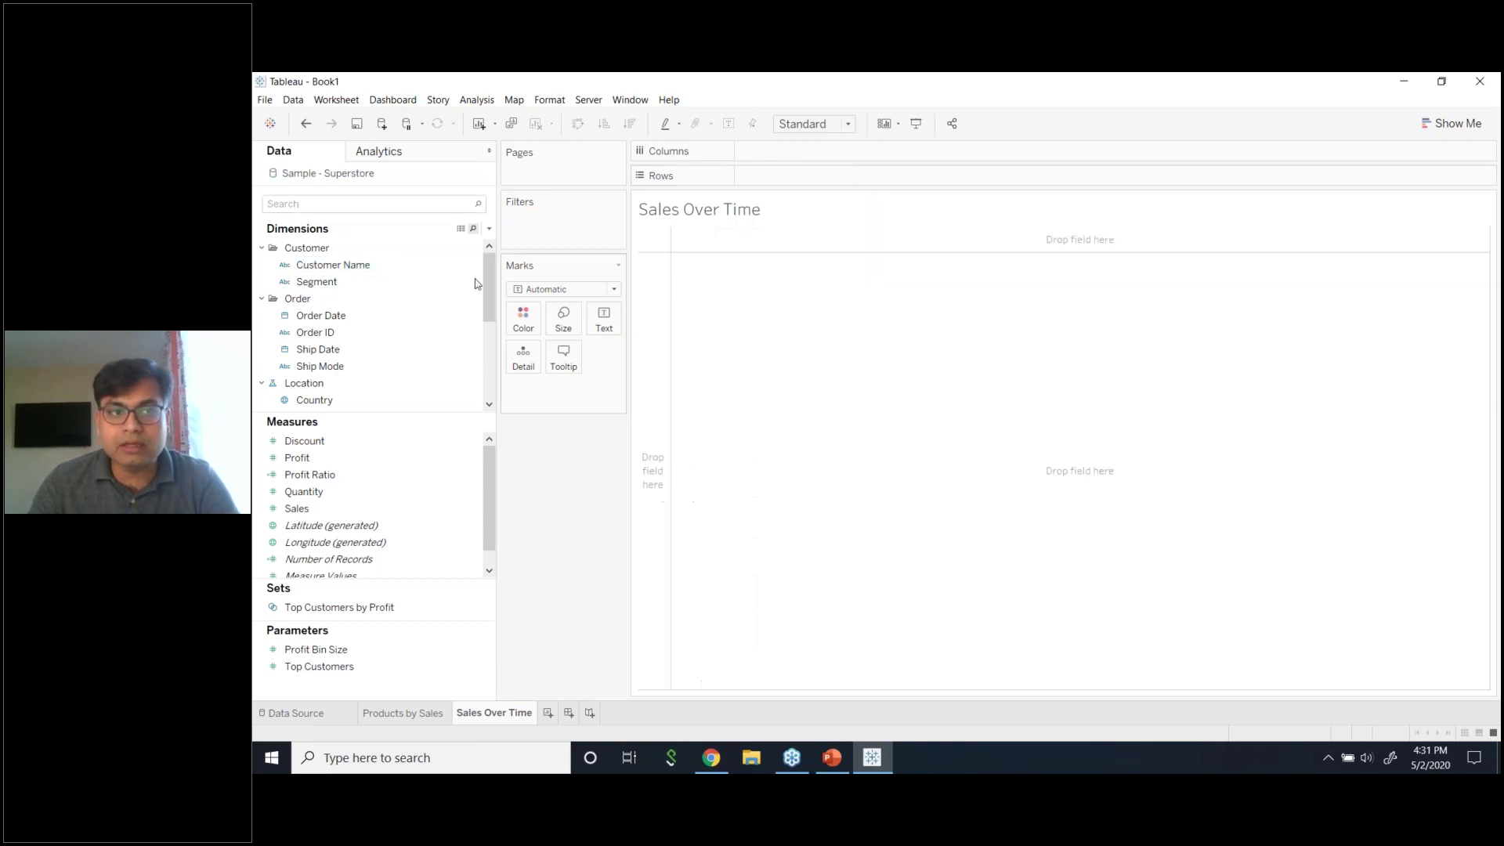
left_click(413, 206)
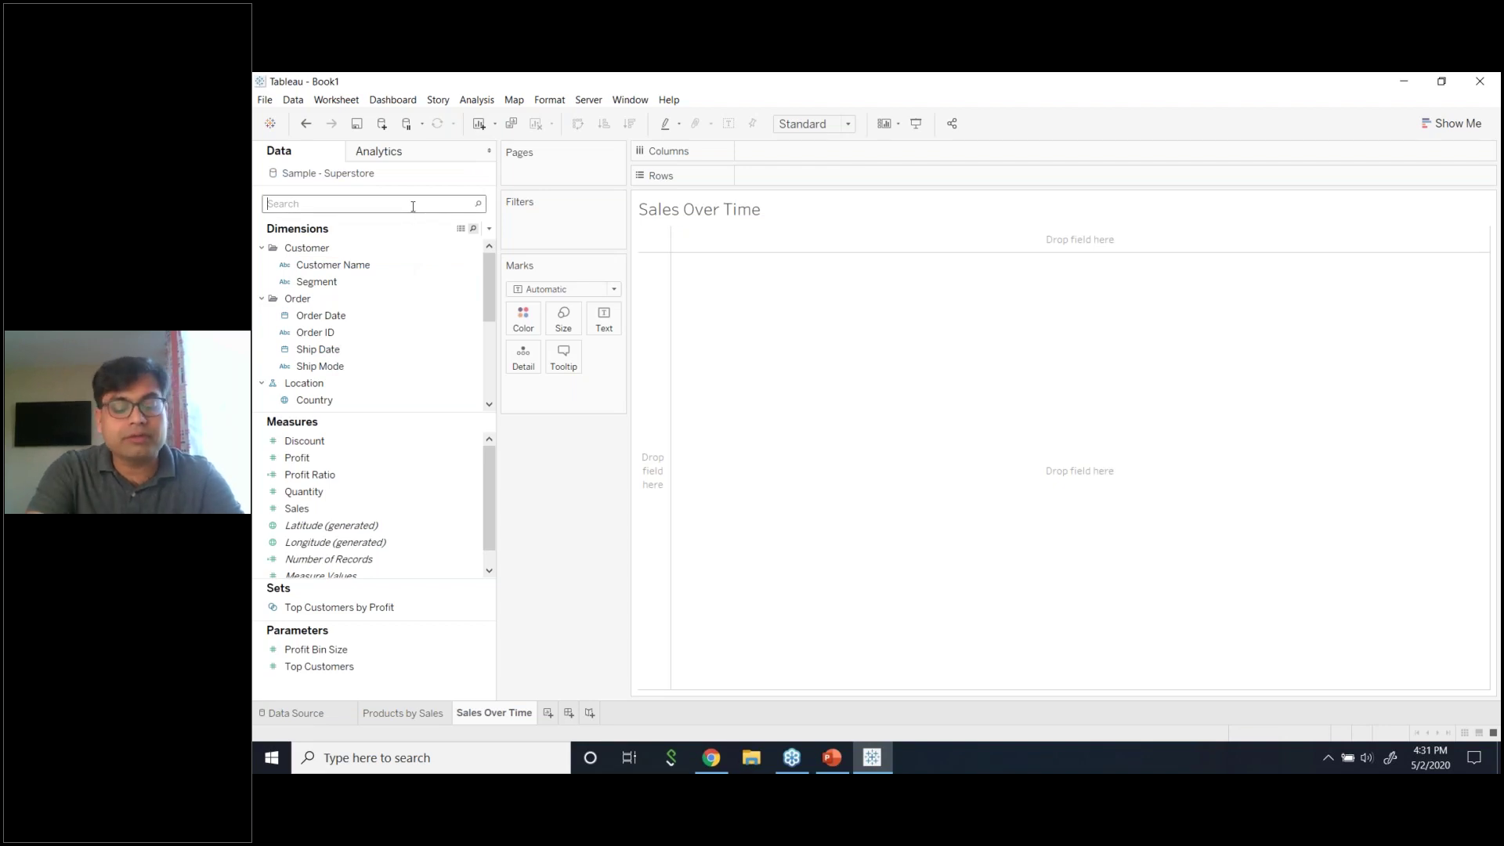
type("sal")
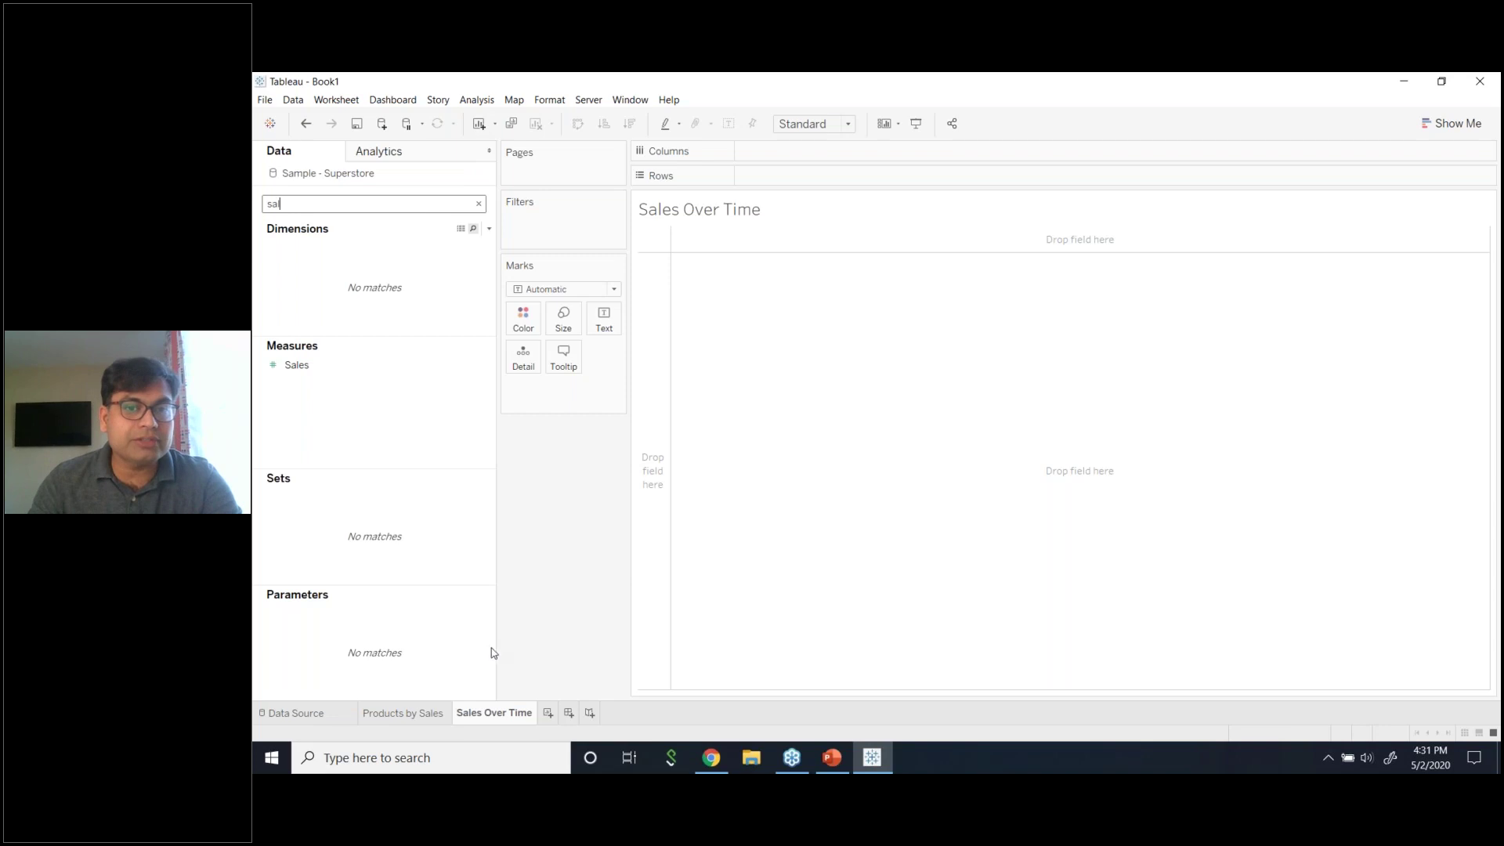
left_click_drag(365, 366, 863, 178)
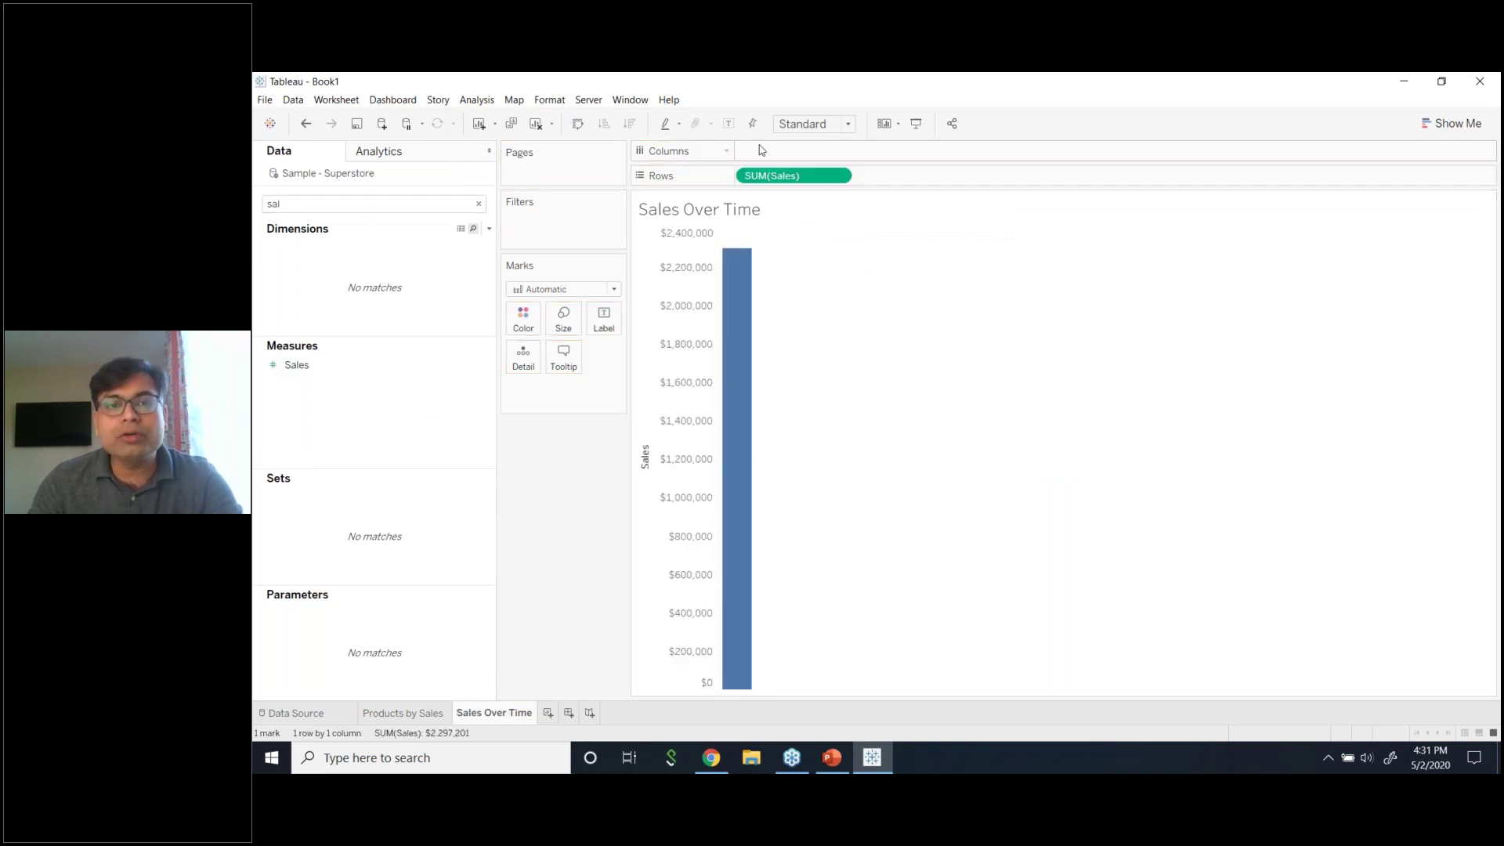
left_click(477, 202)
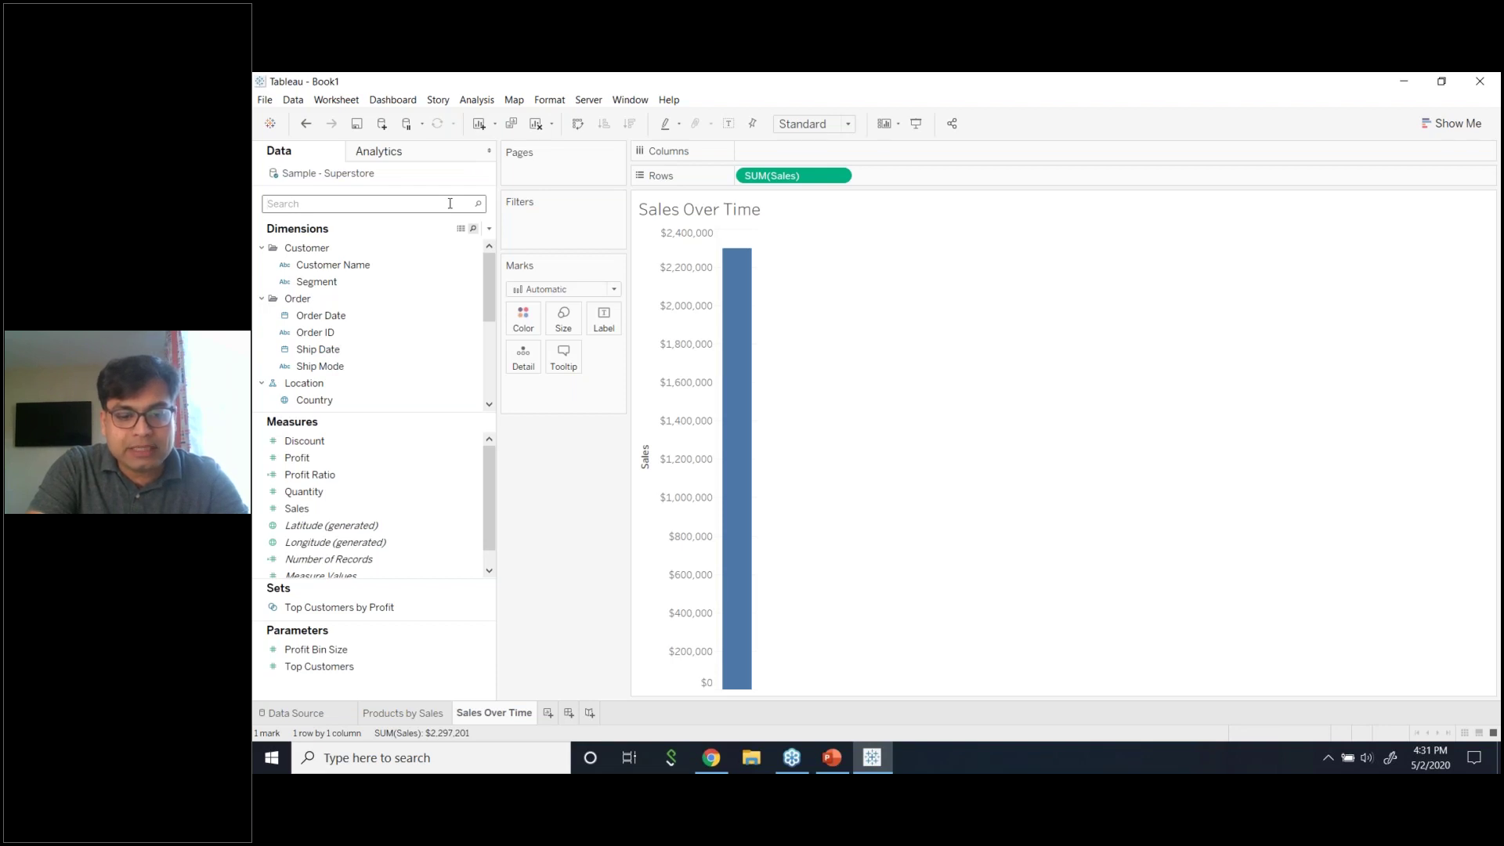
- Put Order Date on Columns and turn on mark labels for each yearly Sales point
type("dat")
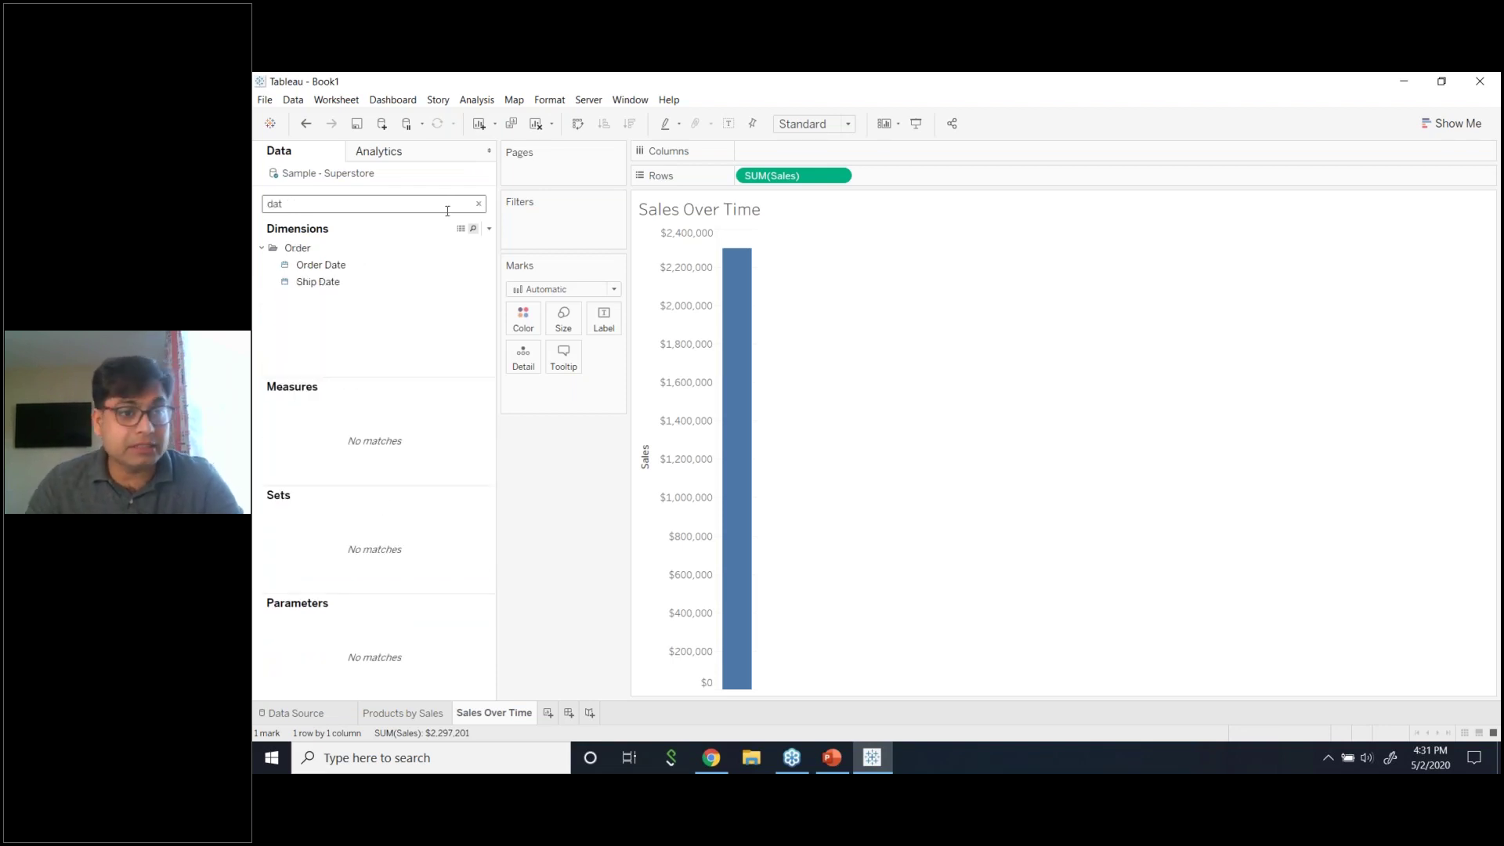
left_click_drag(394, 270, 822, 151)
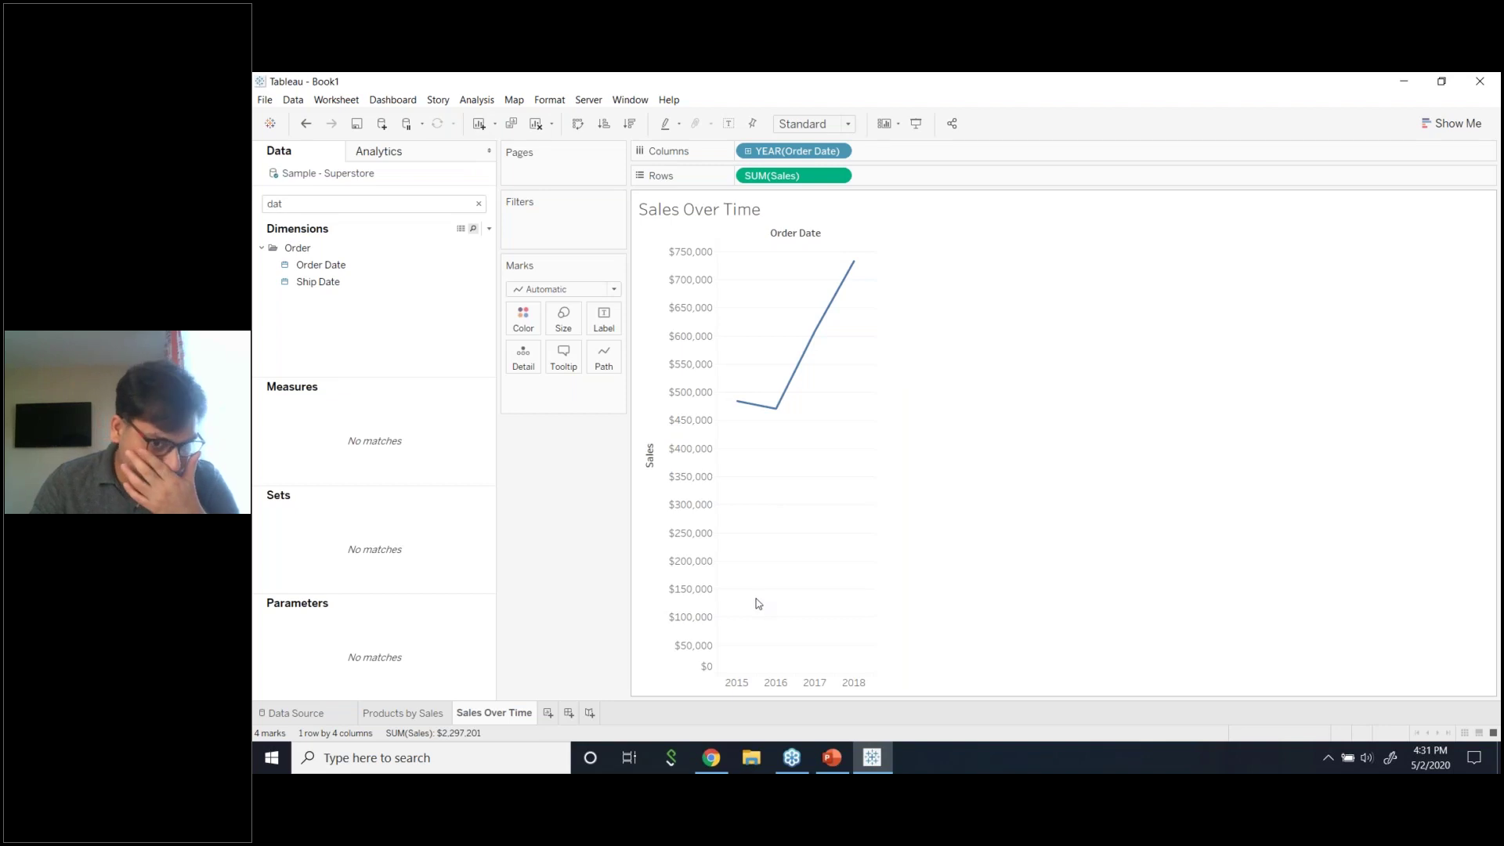
mouse_move(756, 412)
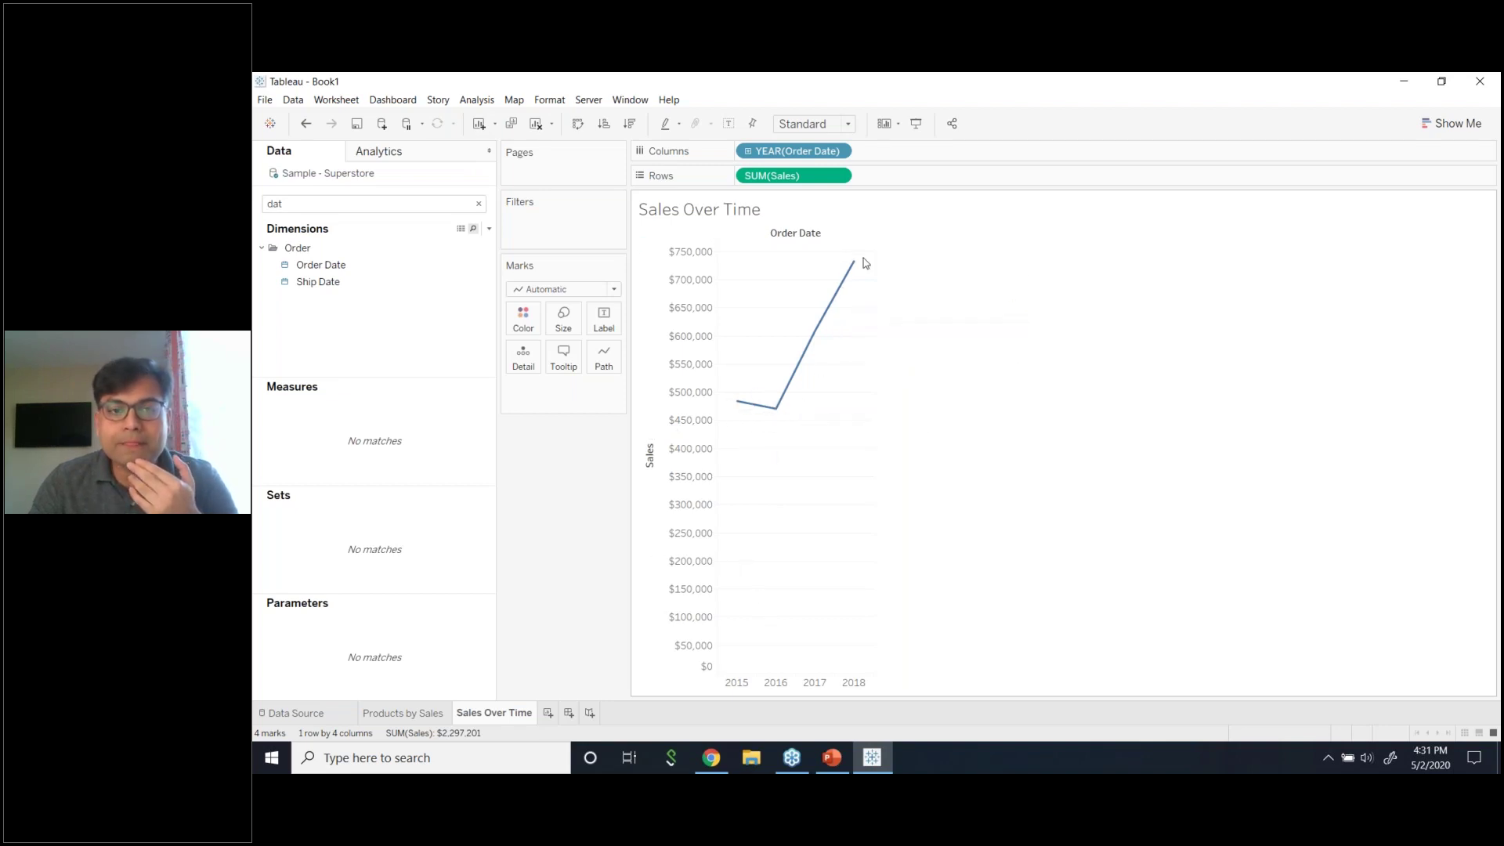
left_click(604, 320)
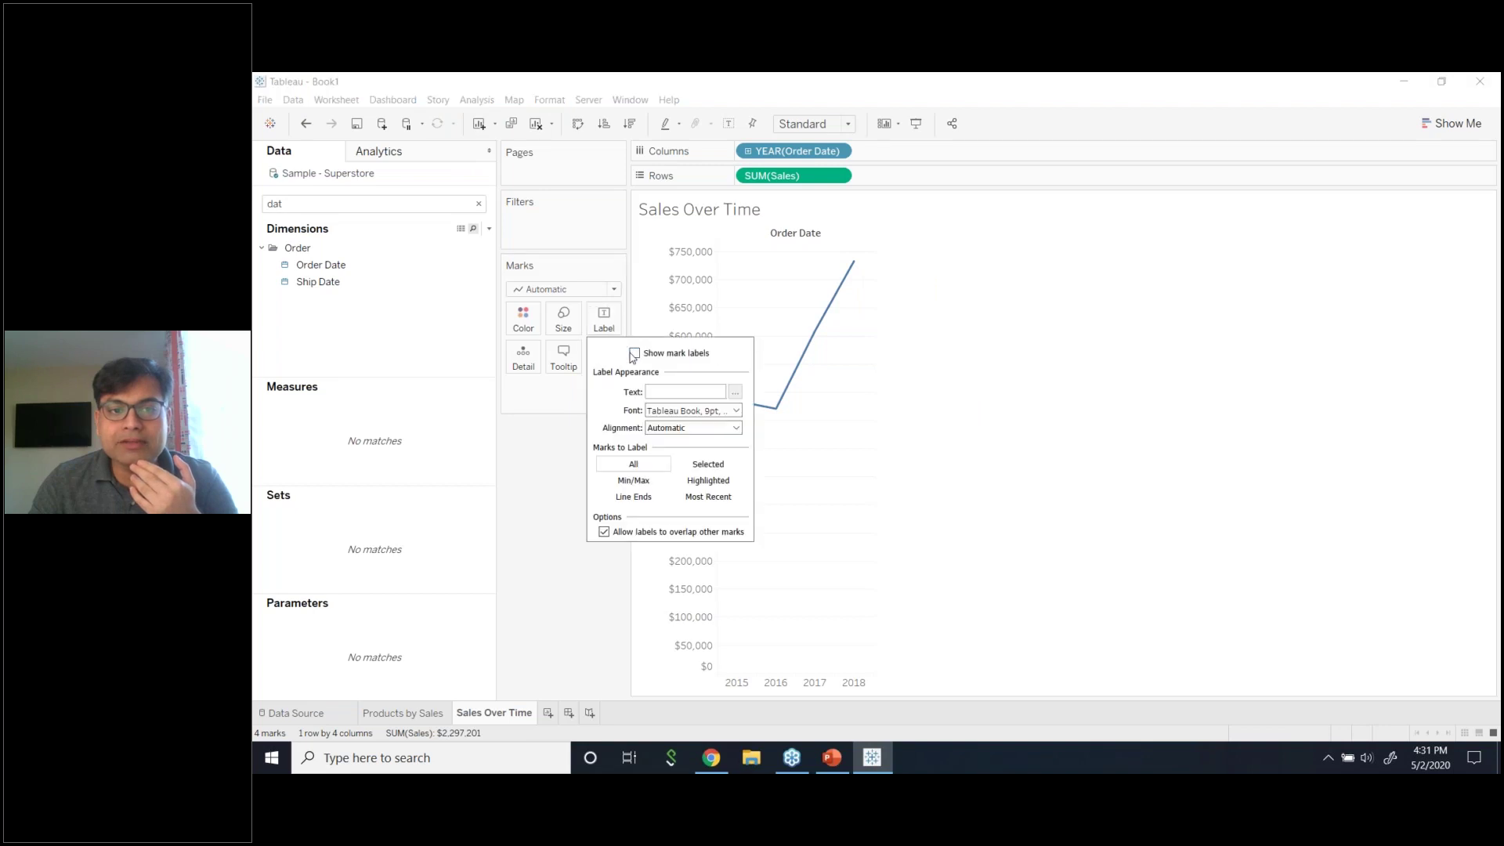
left_click(634, 354)
left_click(551, 460)
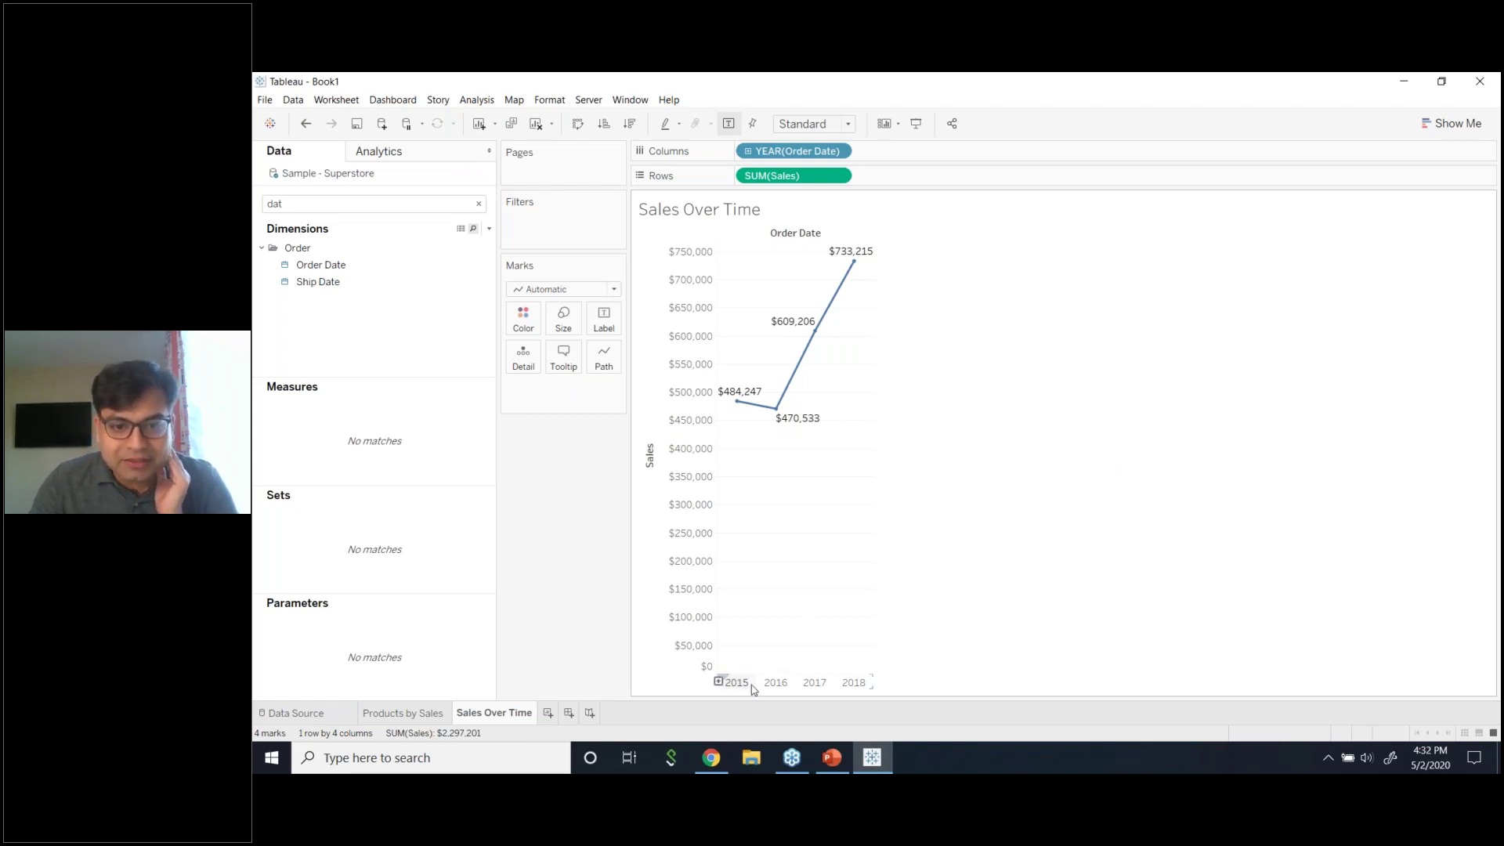
mouse_move(740, 403)
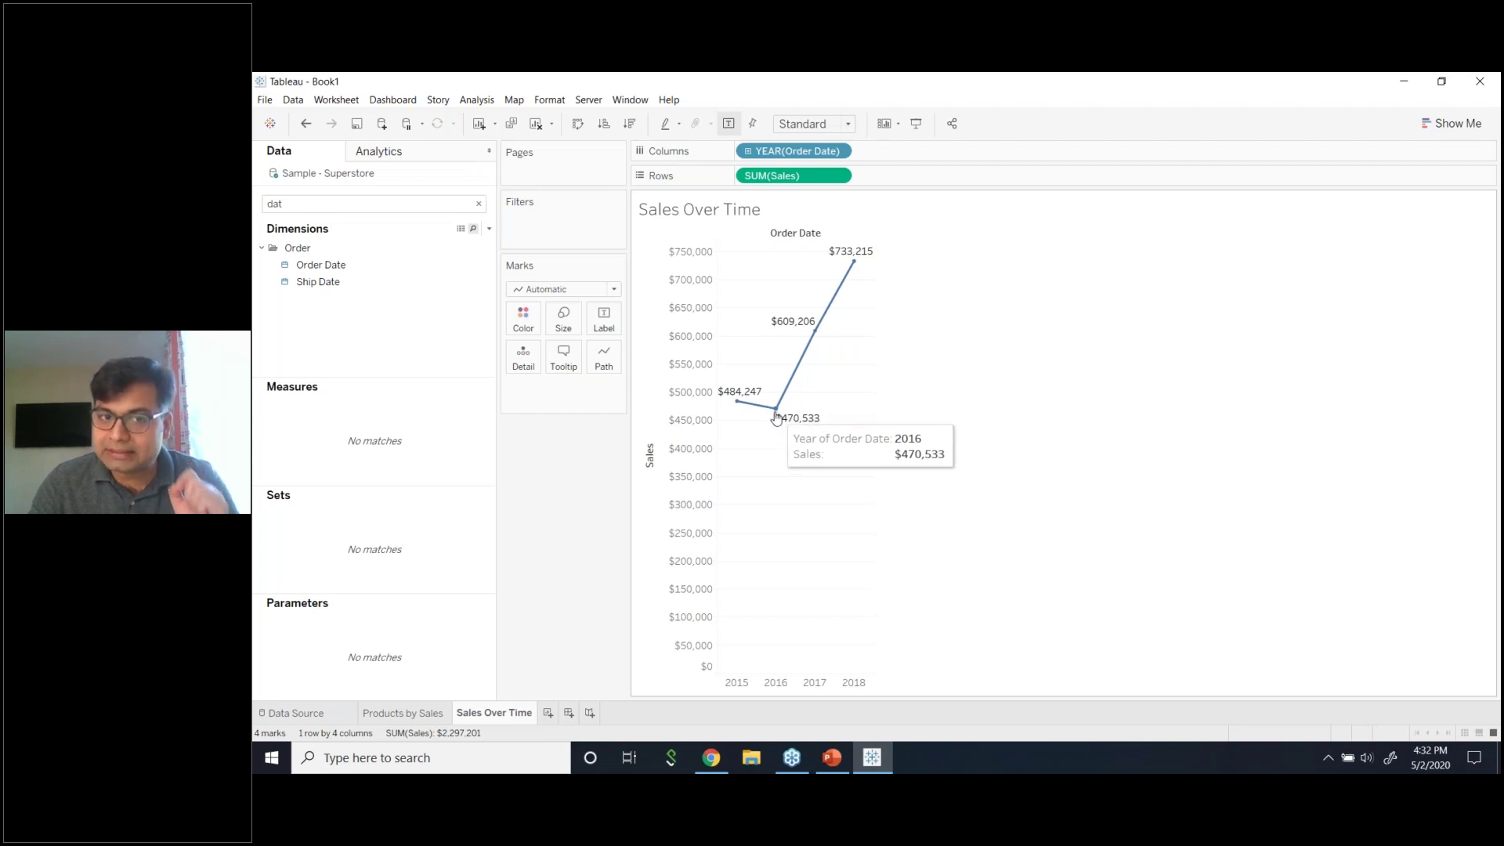
mouse_move(856, 268)
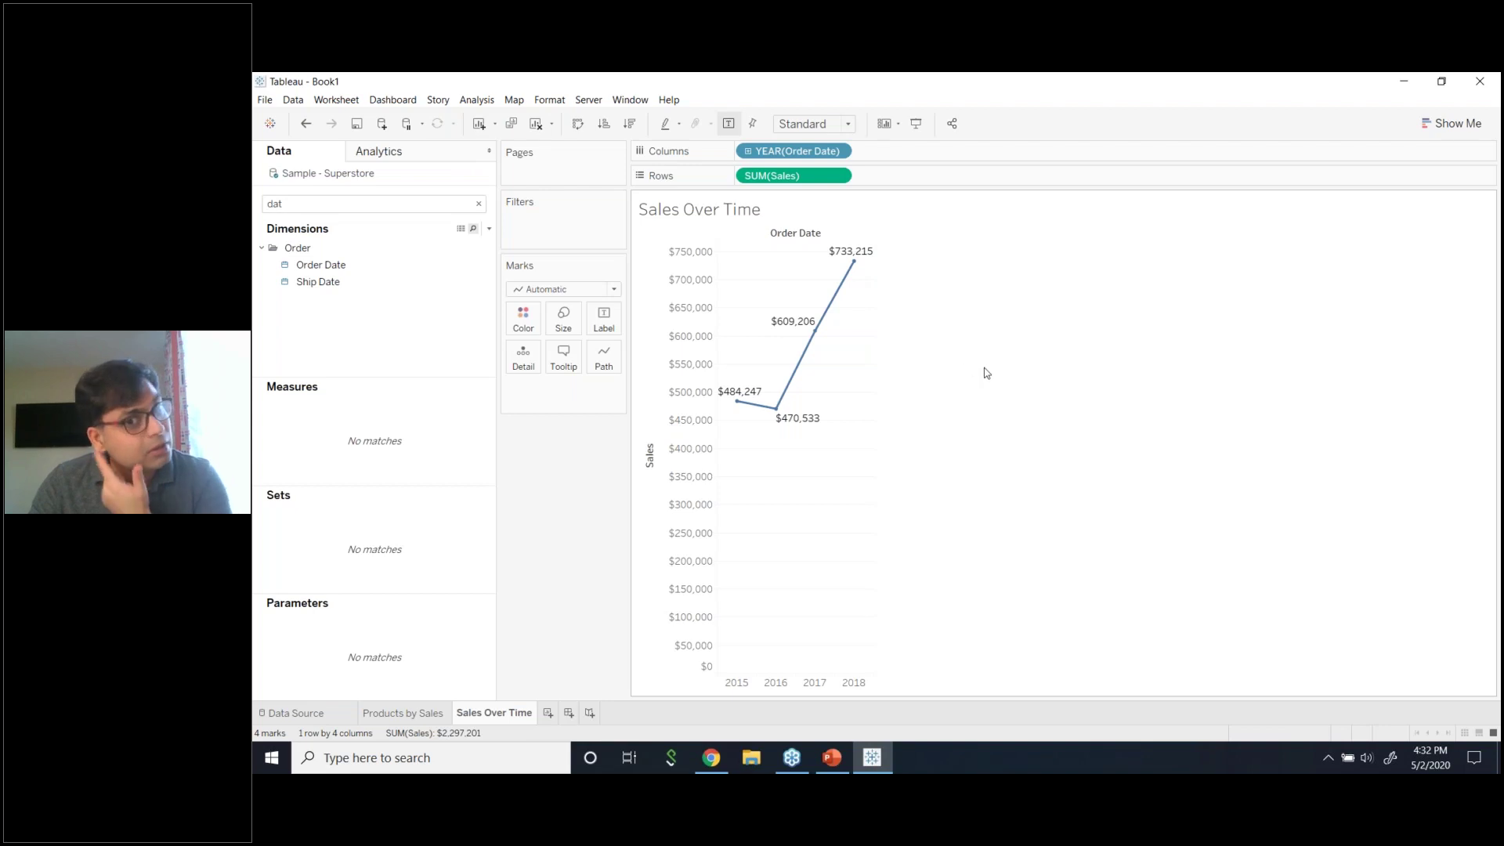
left_click(837, 152)
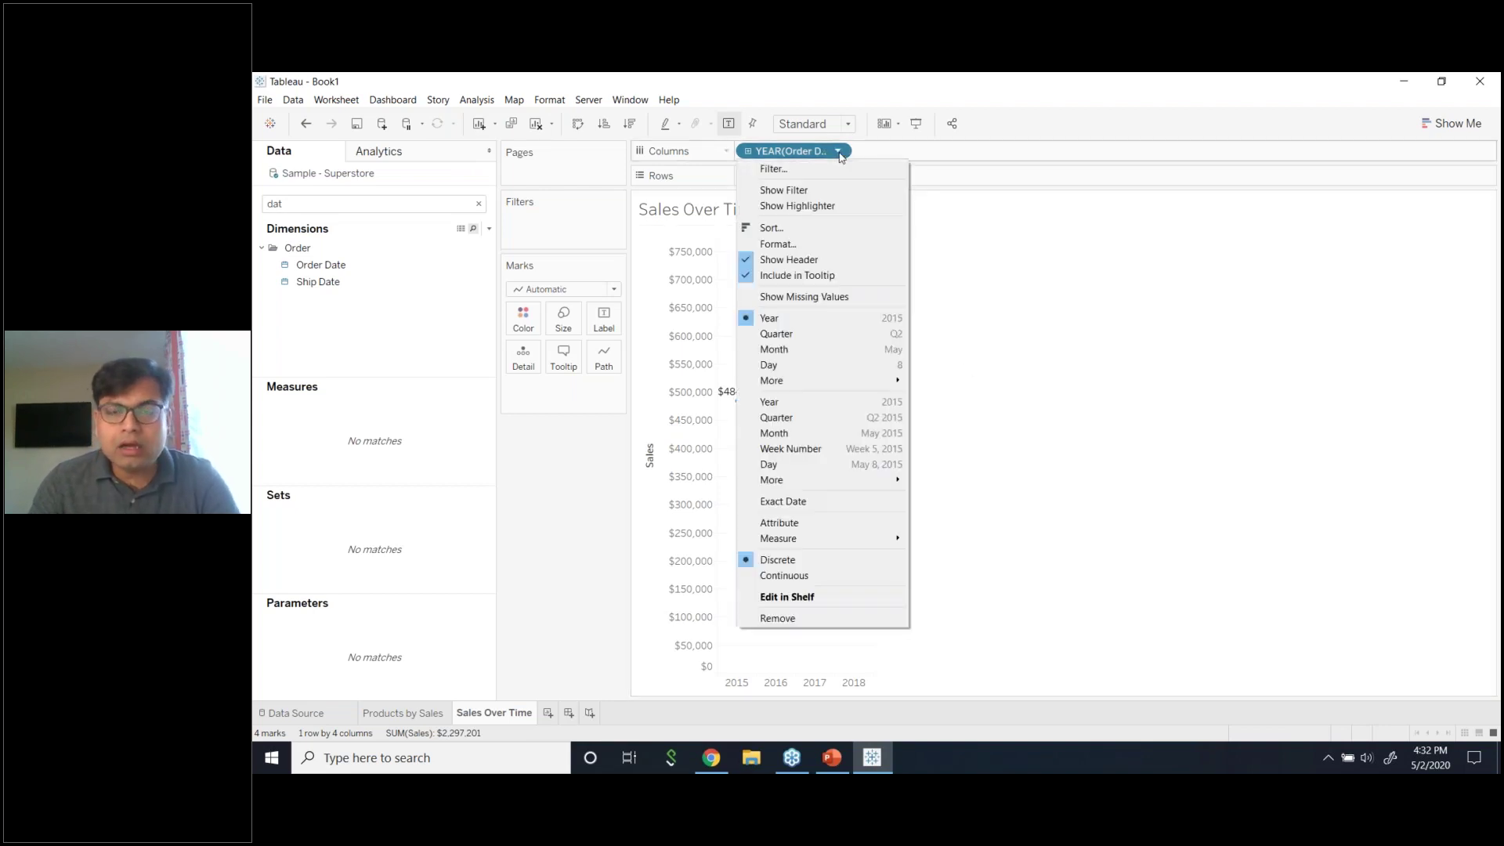
left_click(1031, 308)
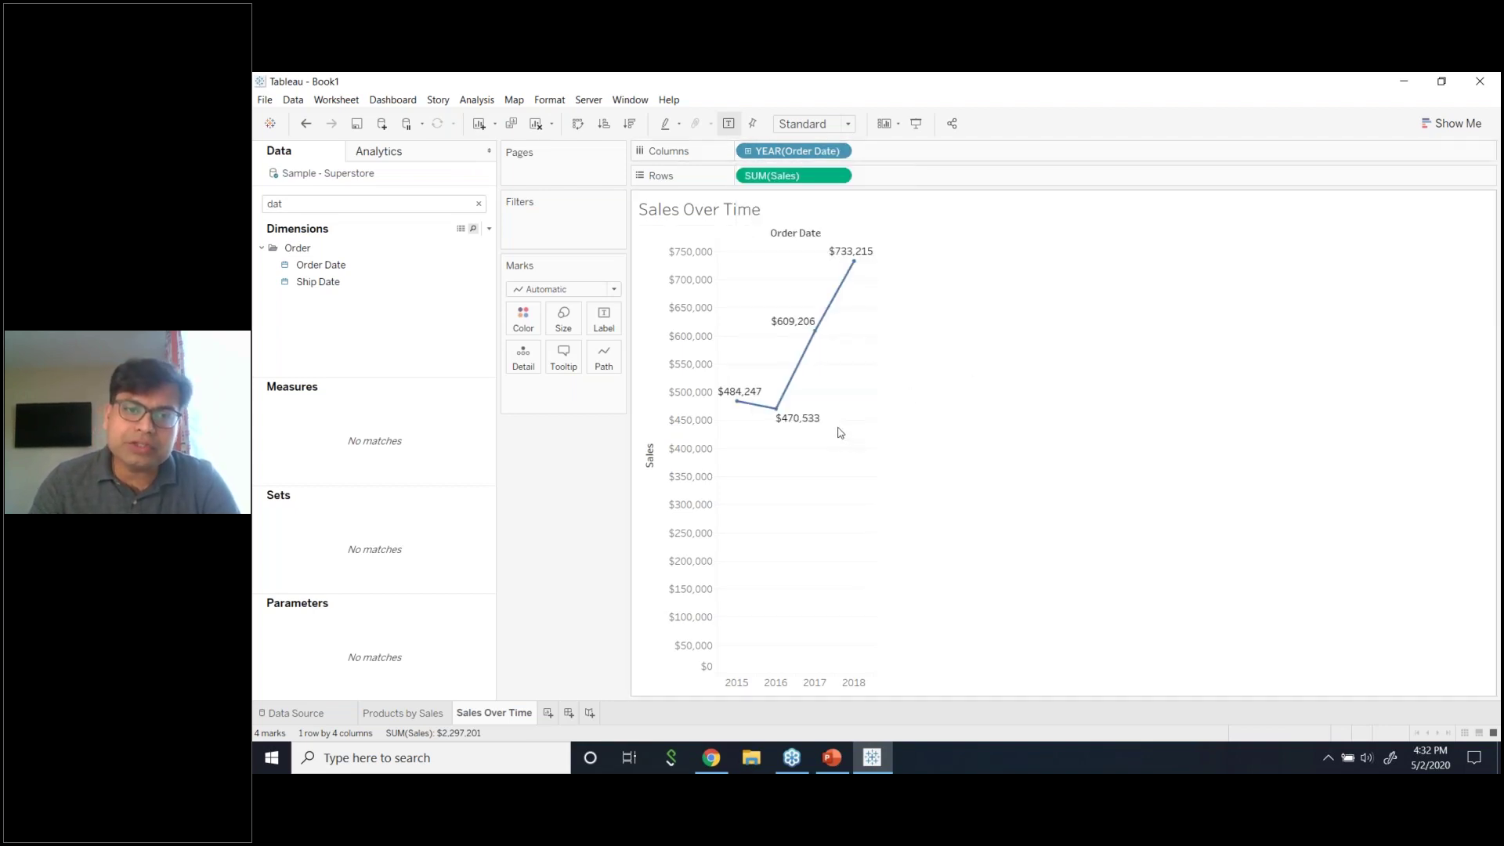
left_click(778, 416)
left_click(778, 416)
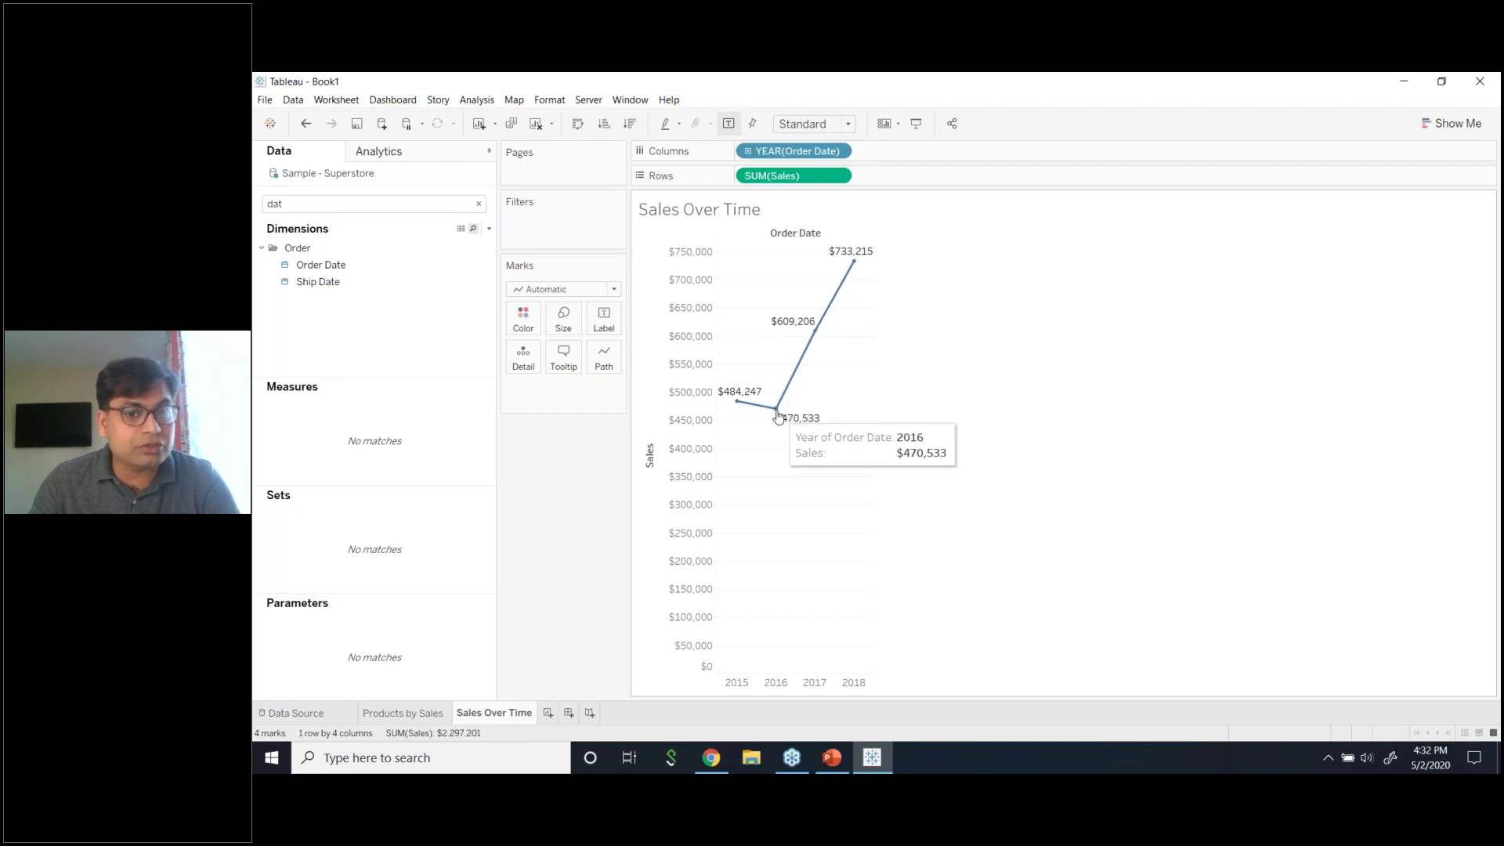
left_click(778, 416)
left_click(778, 416)
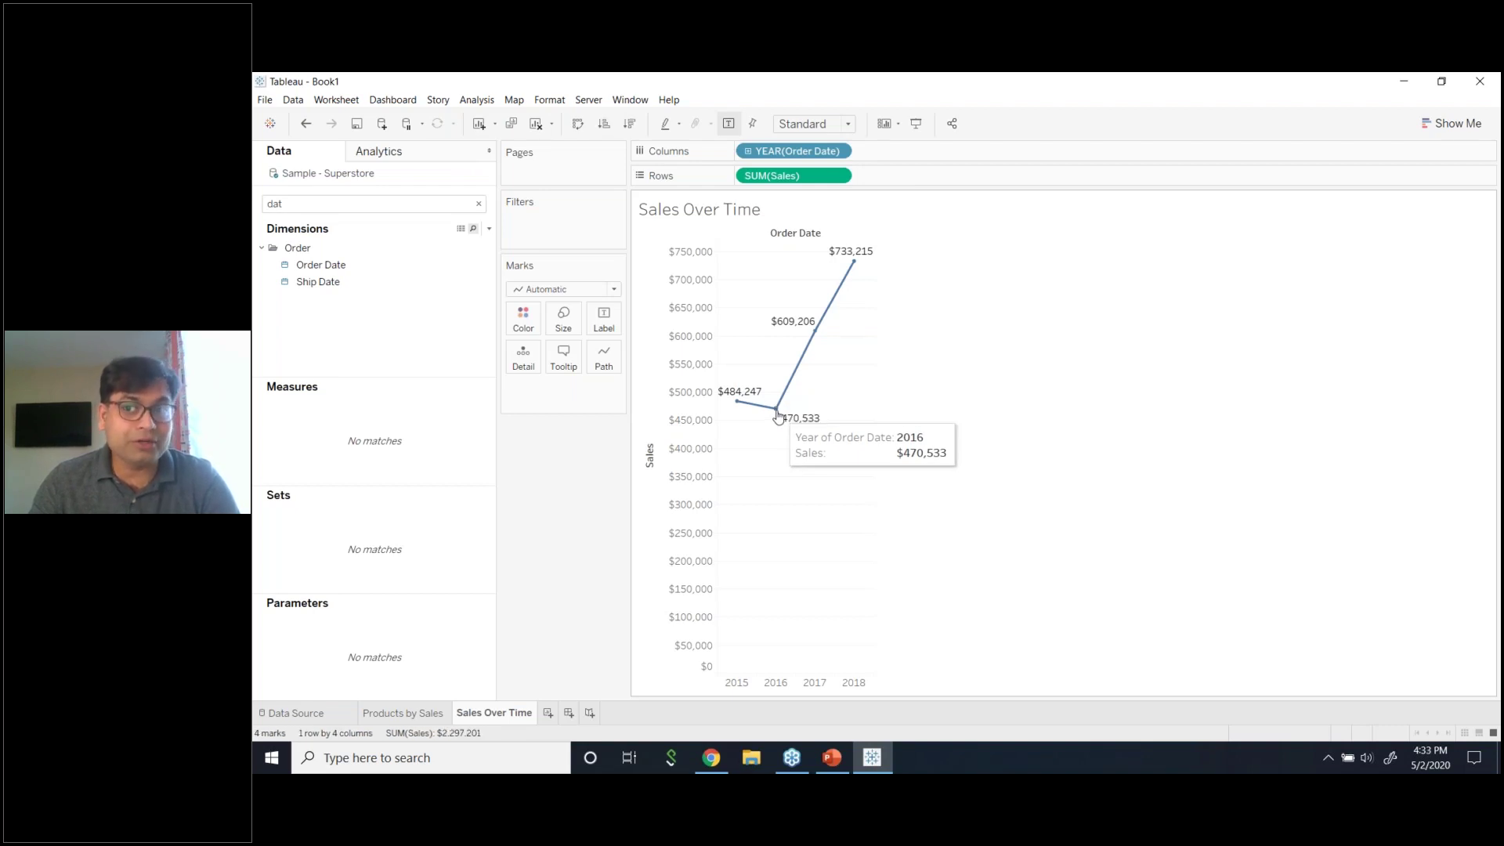
left_click(778, 416)
left_click(778, 416)
left_click(778, 416)
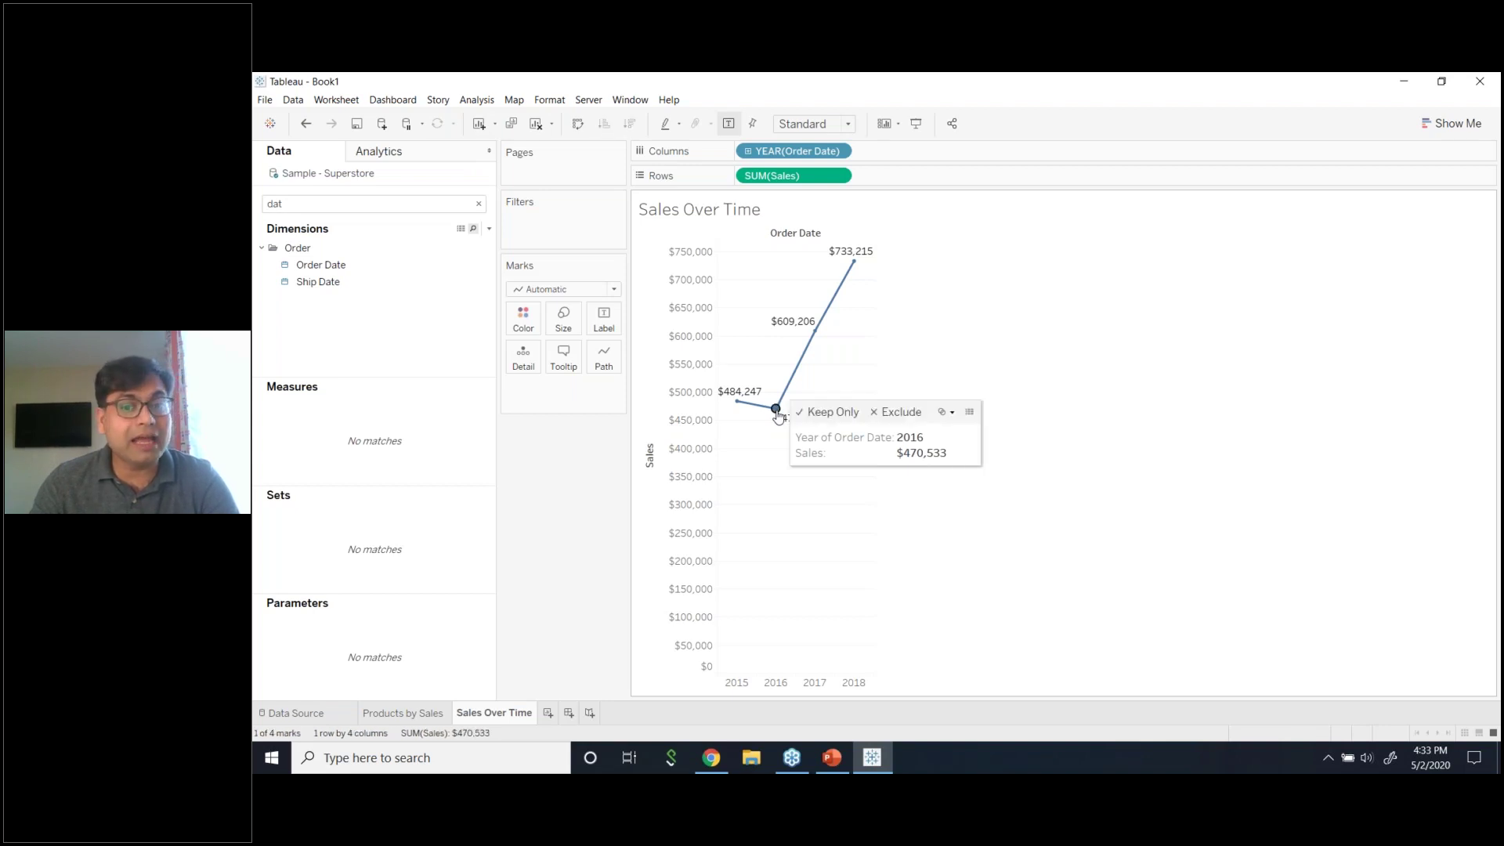
left_click(778, 416)
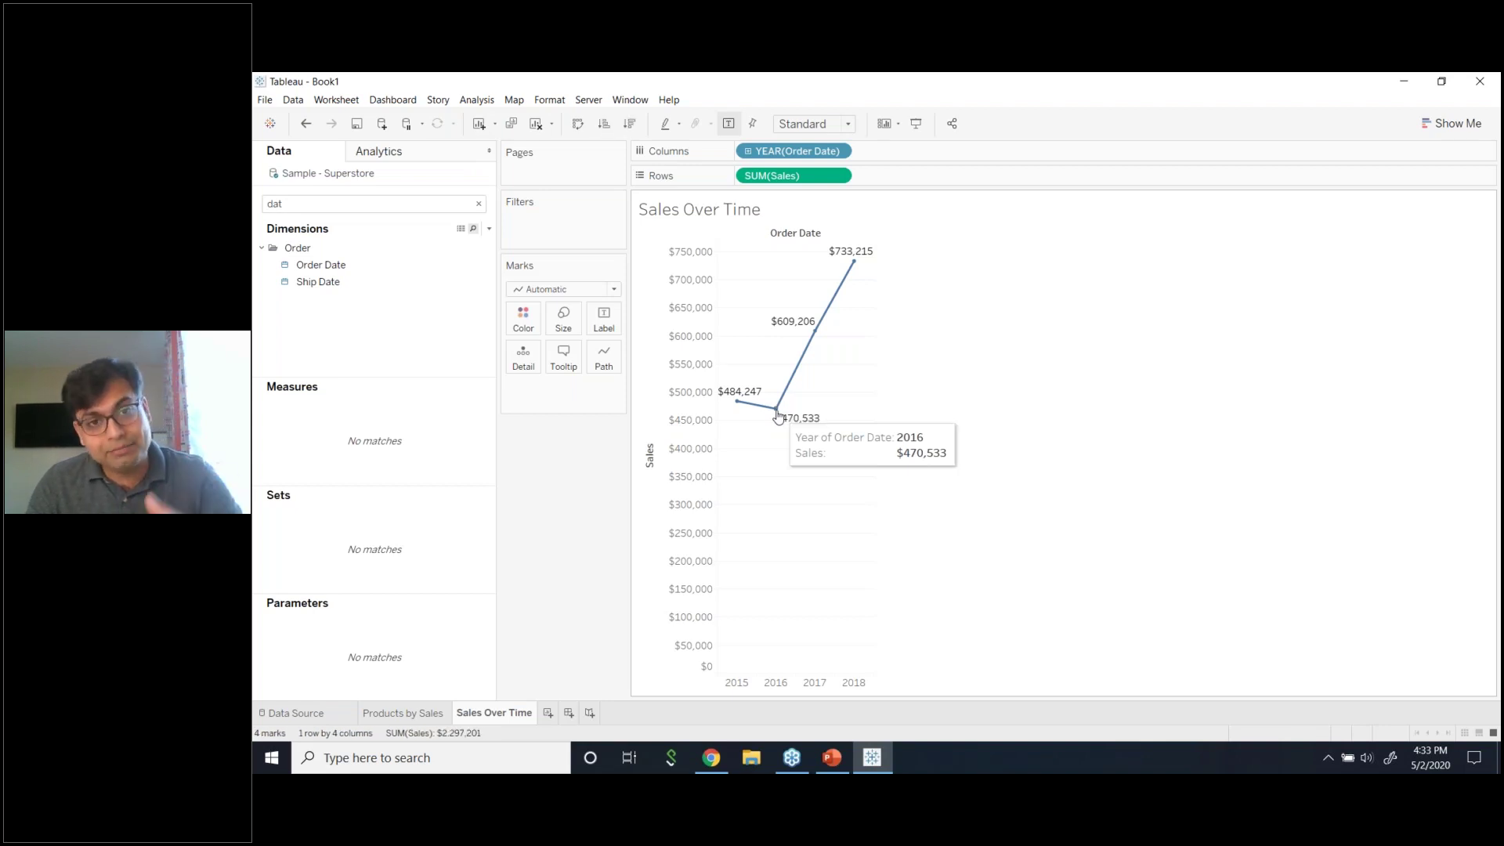
left_click(777, 411)
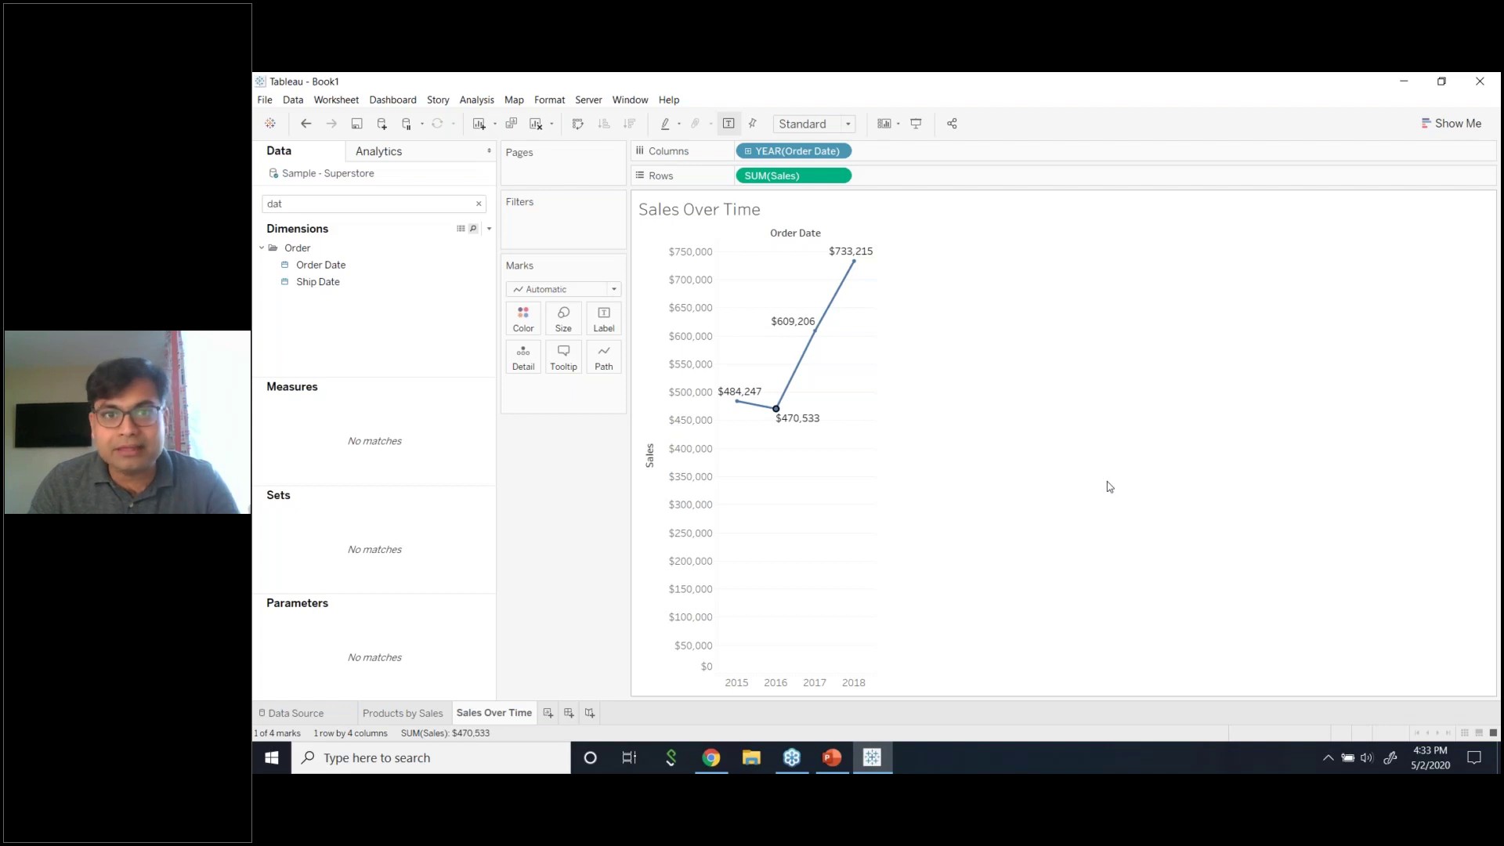
left_click(778, 430)
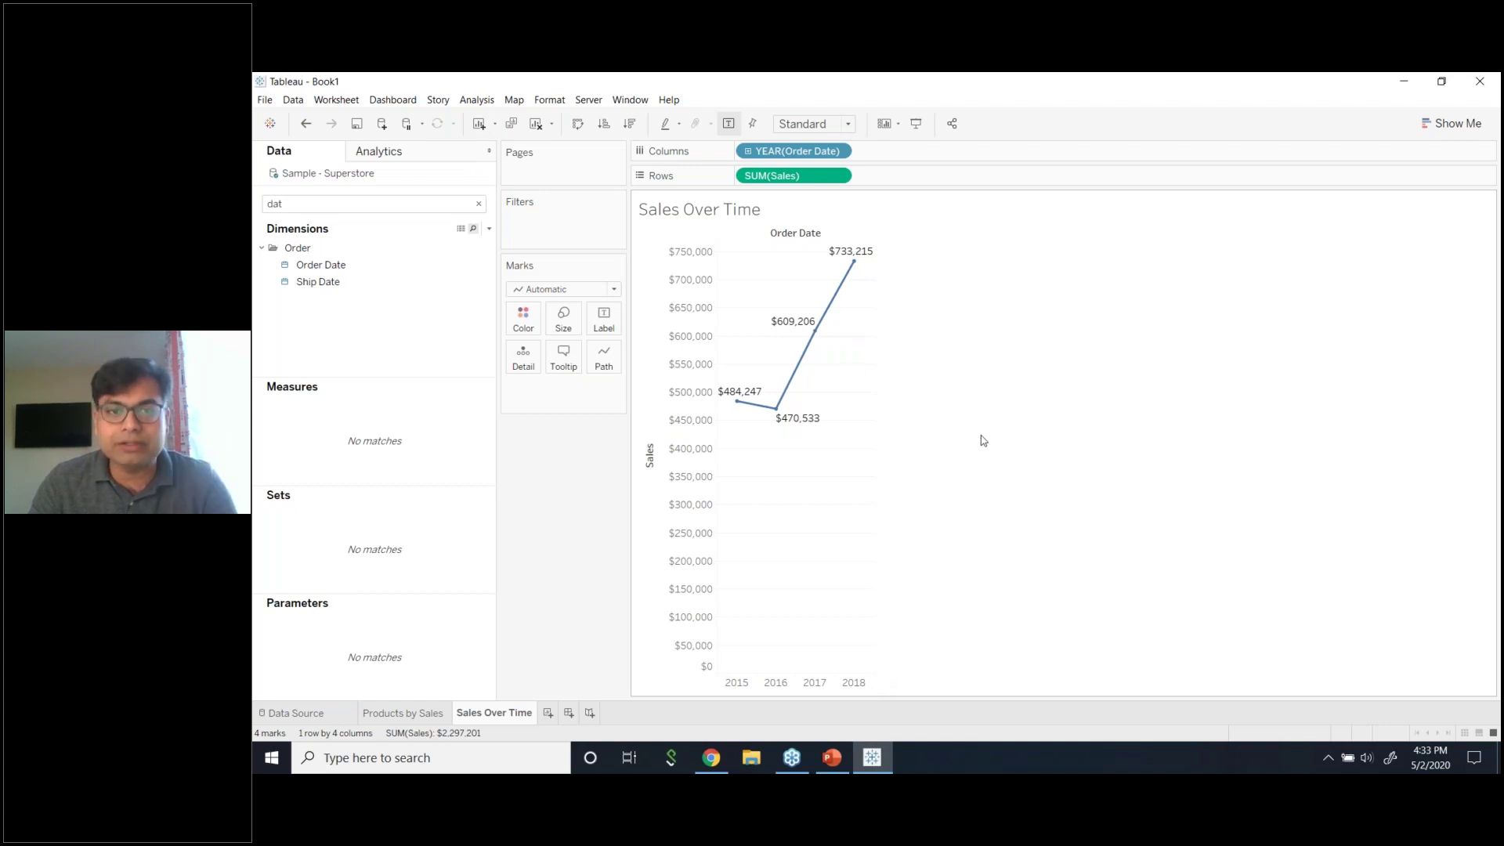
right_click(698, 307)
- Hide the Sales axis header and drill YEAR(Order Date) down to quarters Q1–Q4
left_click(740, 393)
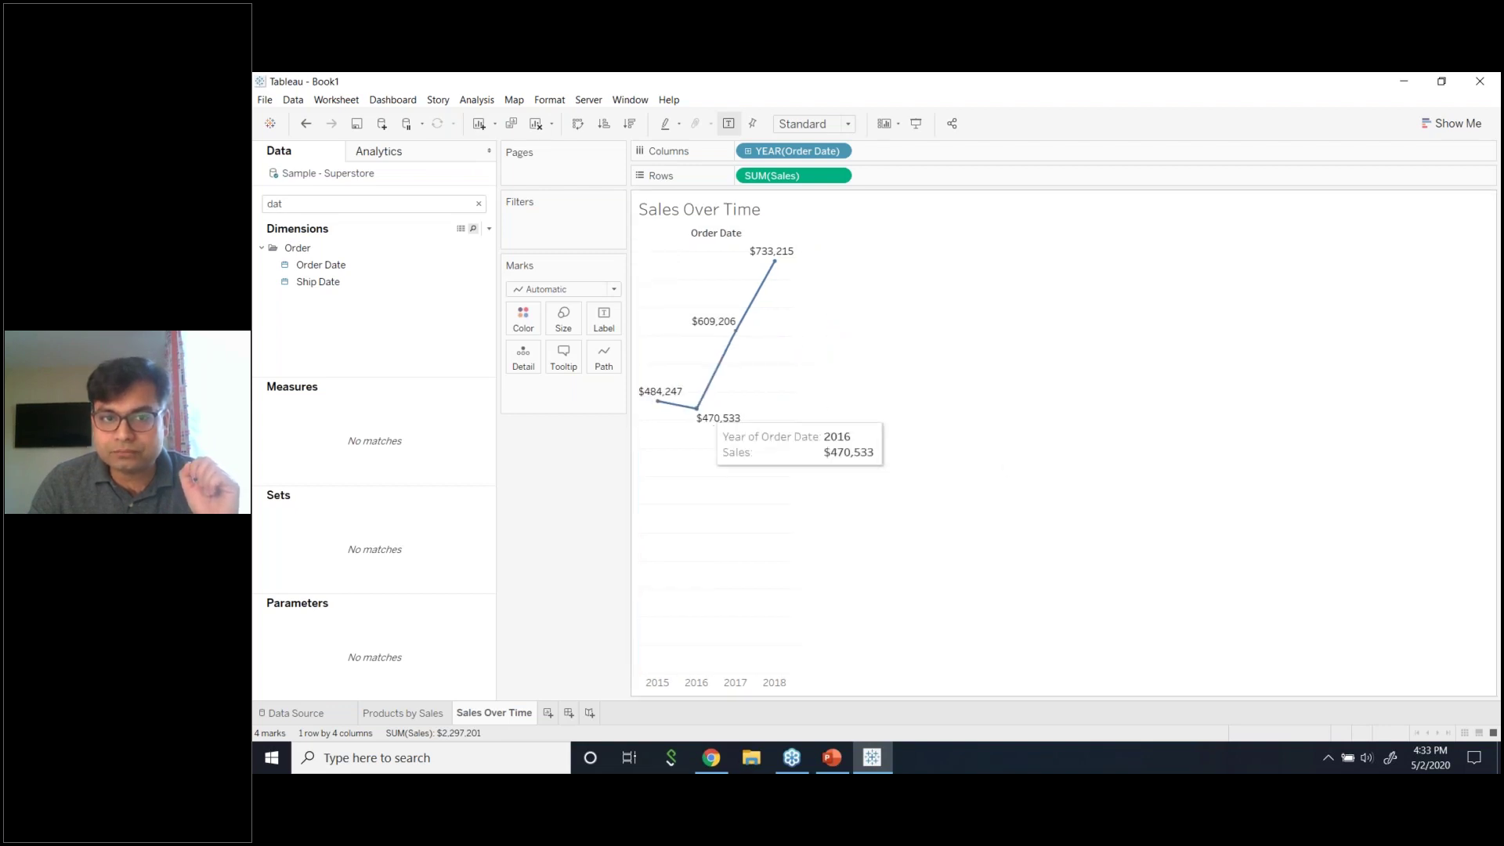
left_click(748, 151)
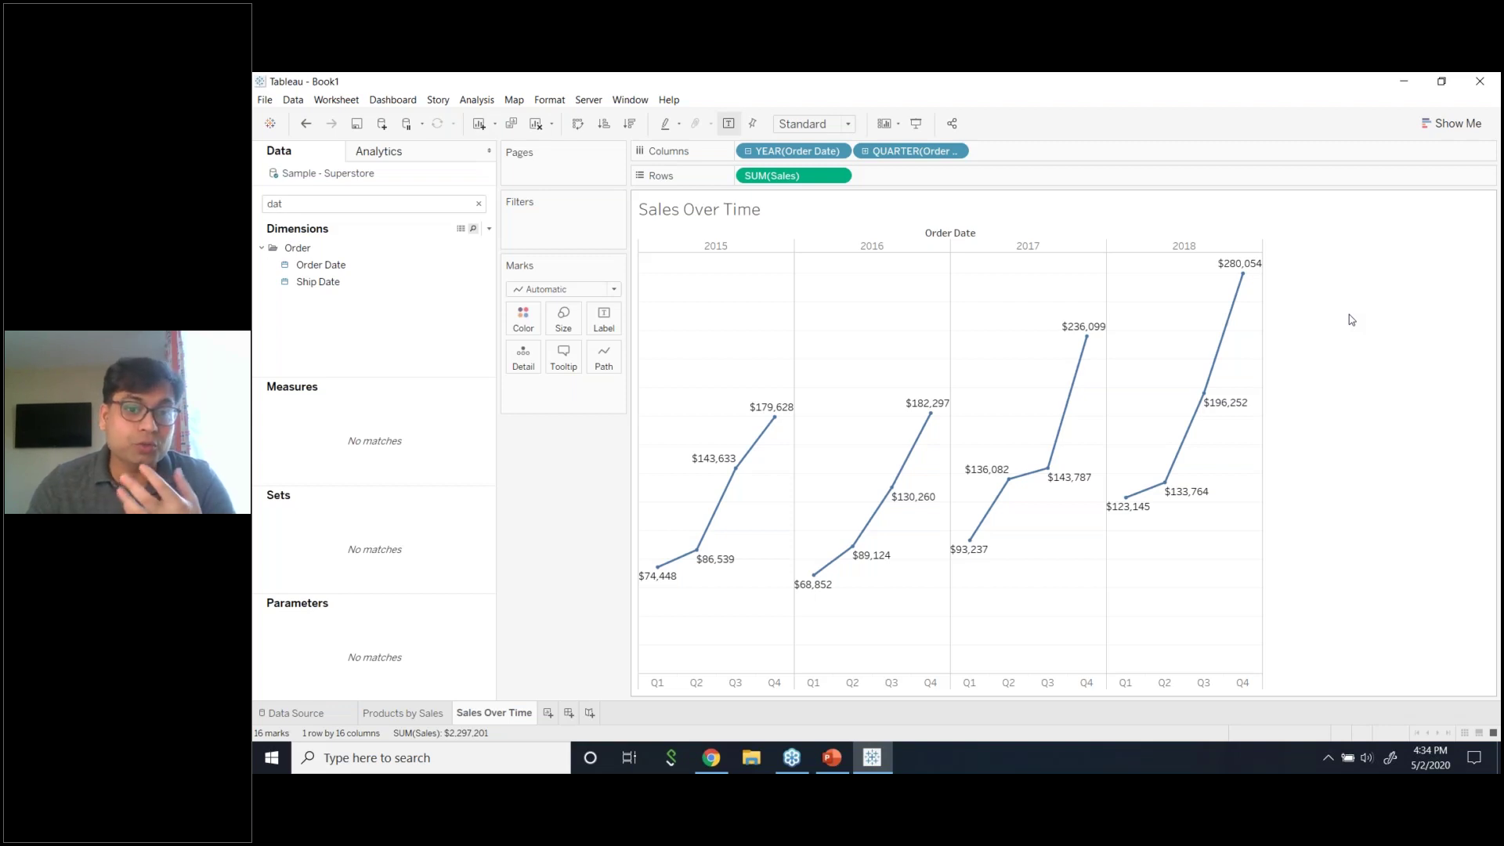
mouse_move(661, 583)
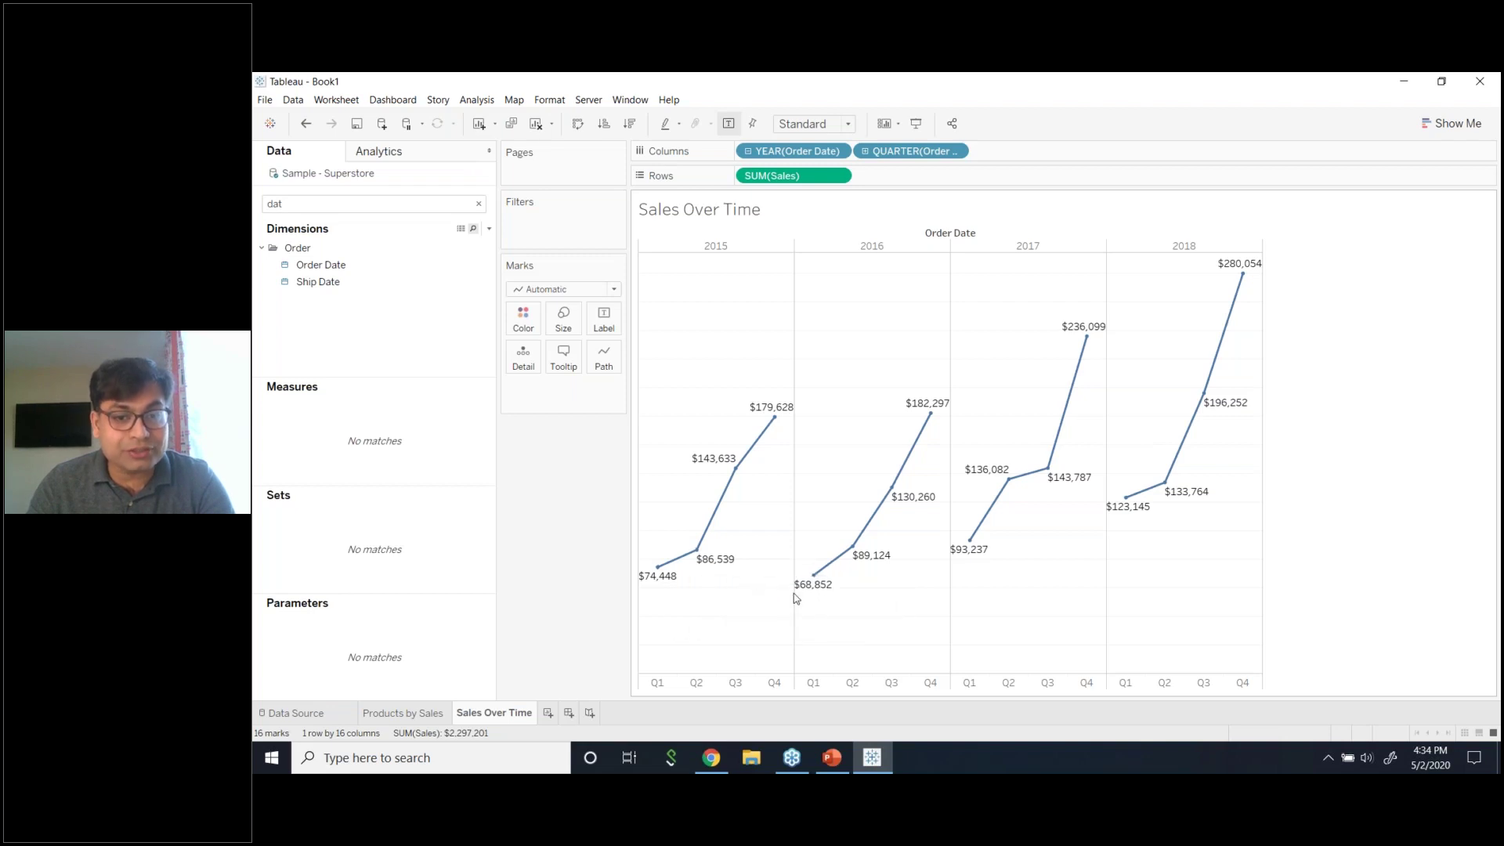
left_click(790, 228)
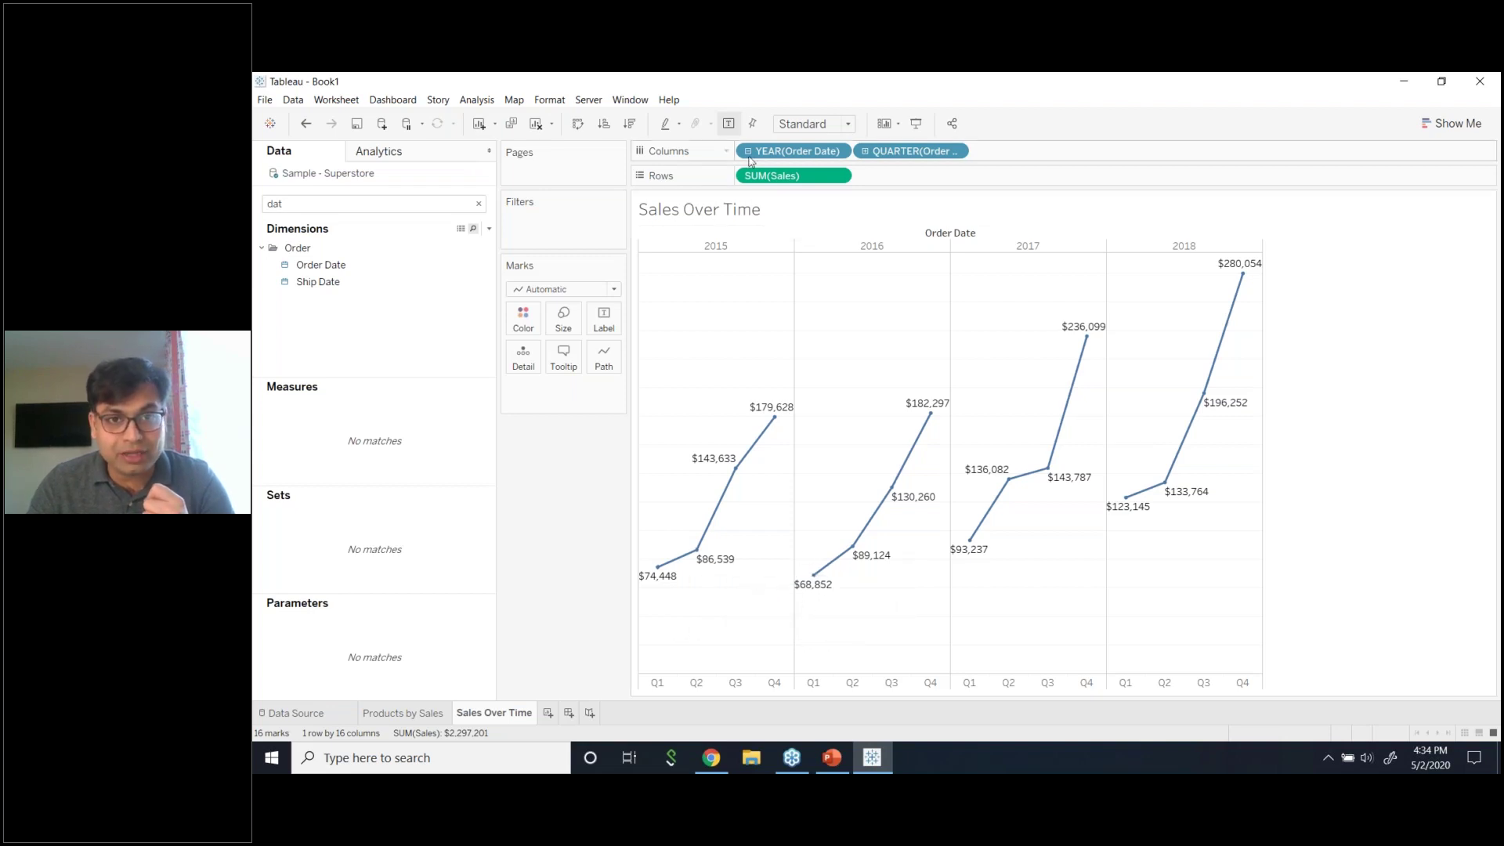
mouse_move(699, 414)
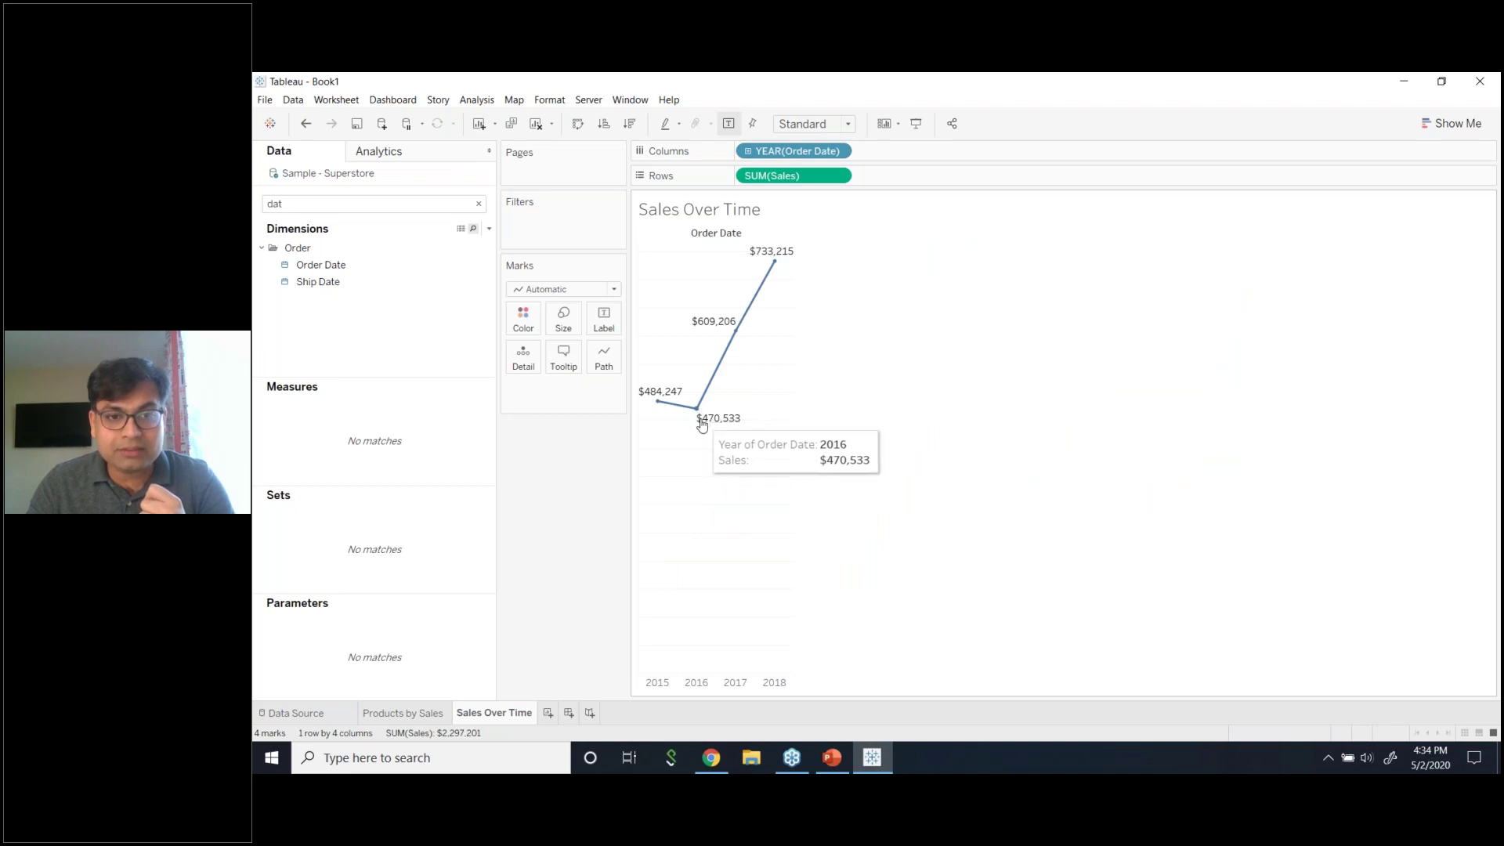
left_click(748, 152)
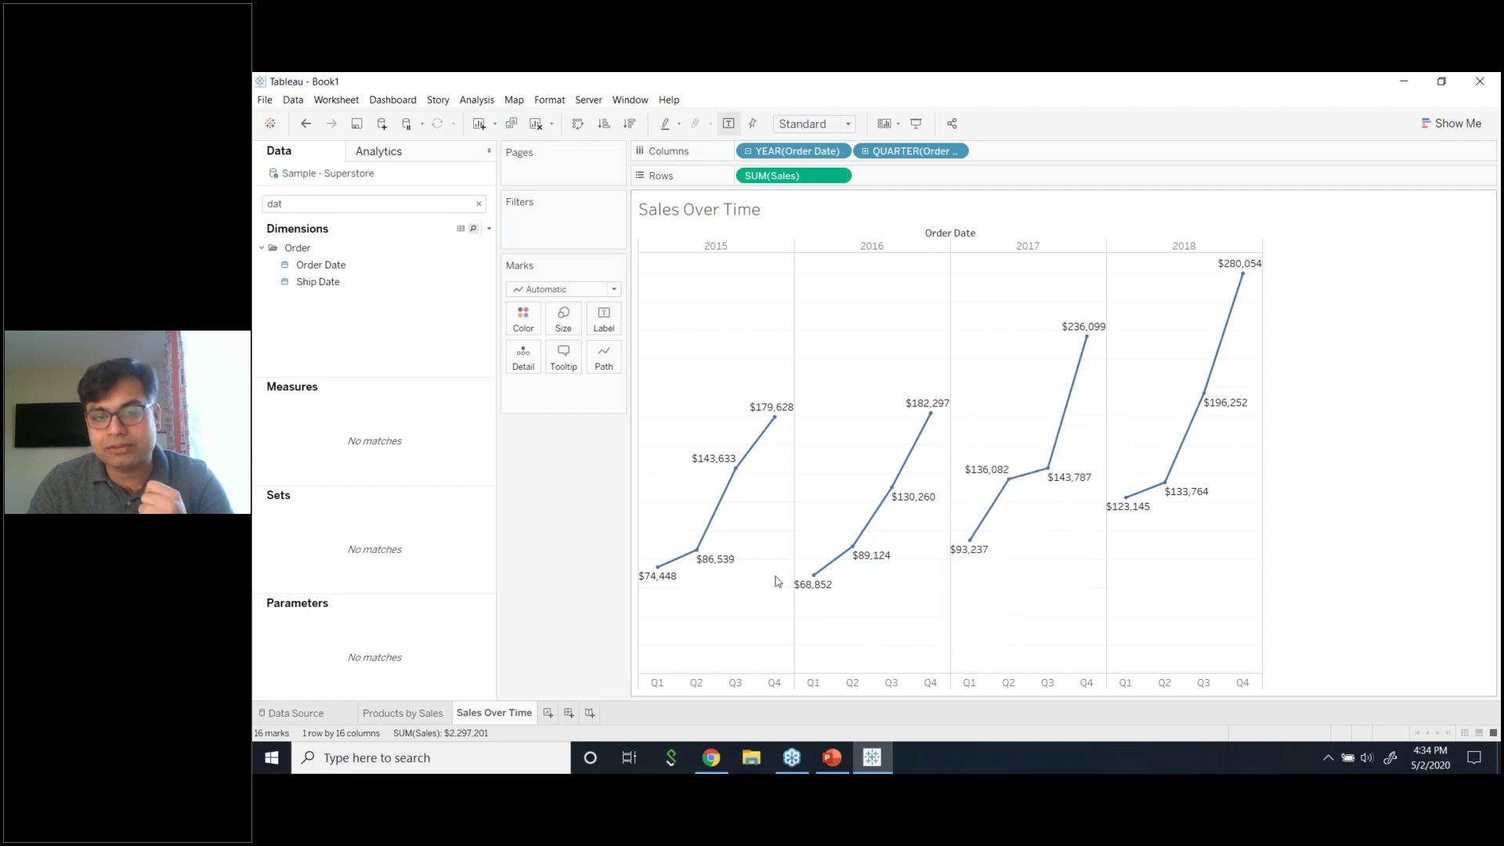
mouse_move(970, 539)
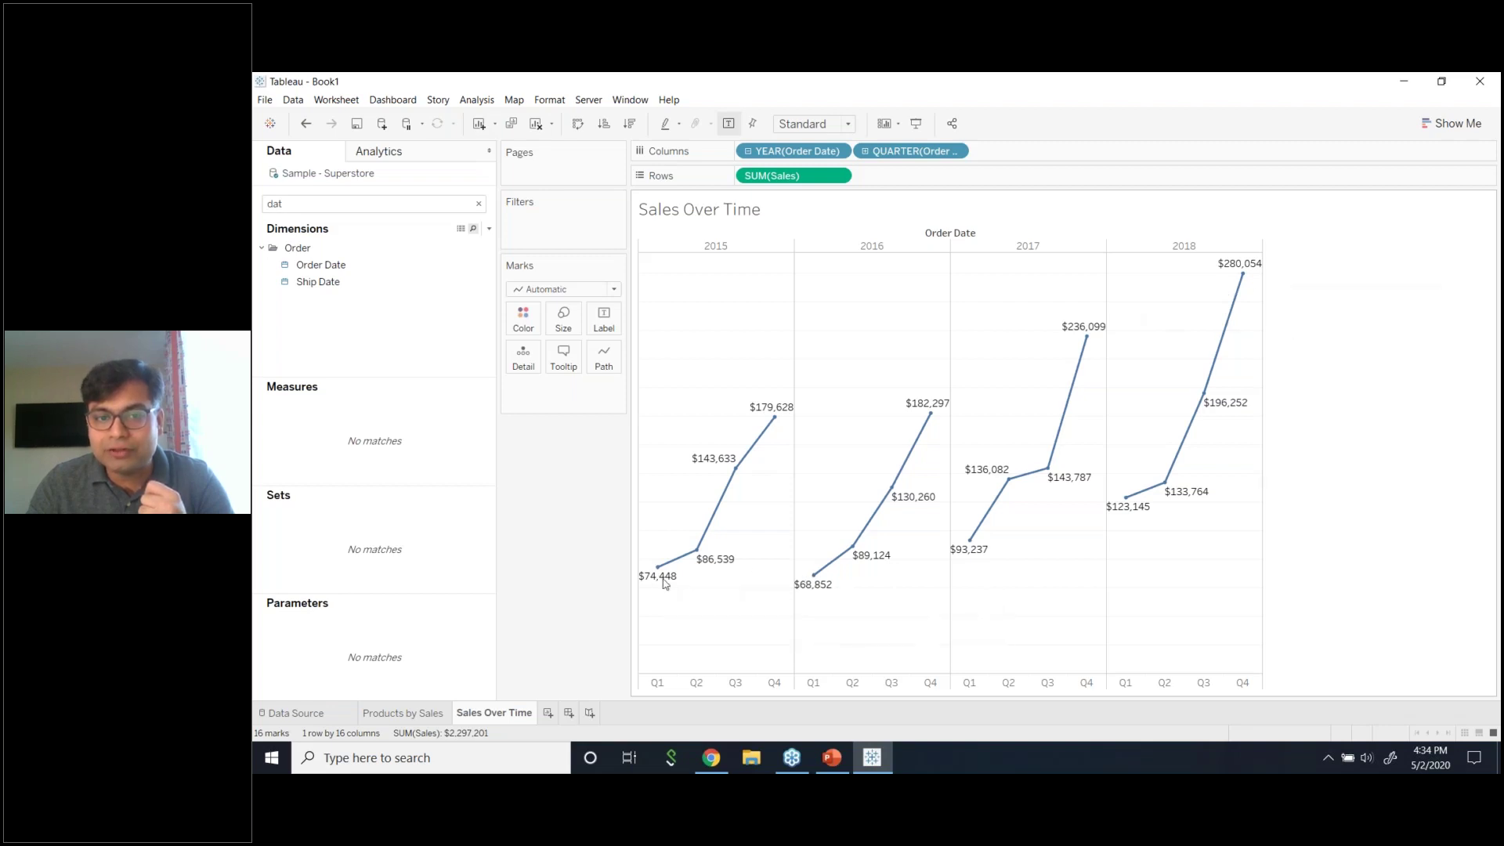
mouse_move(814, 583)
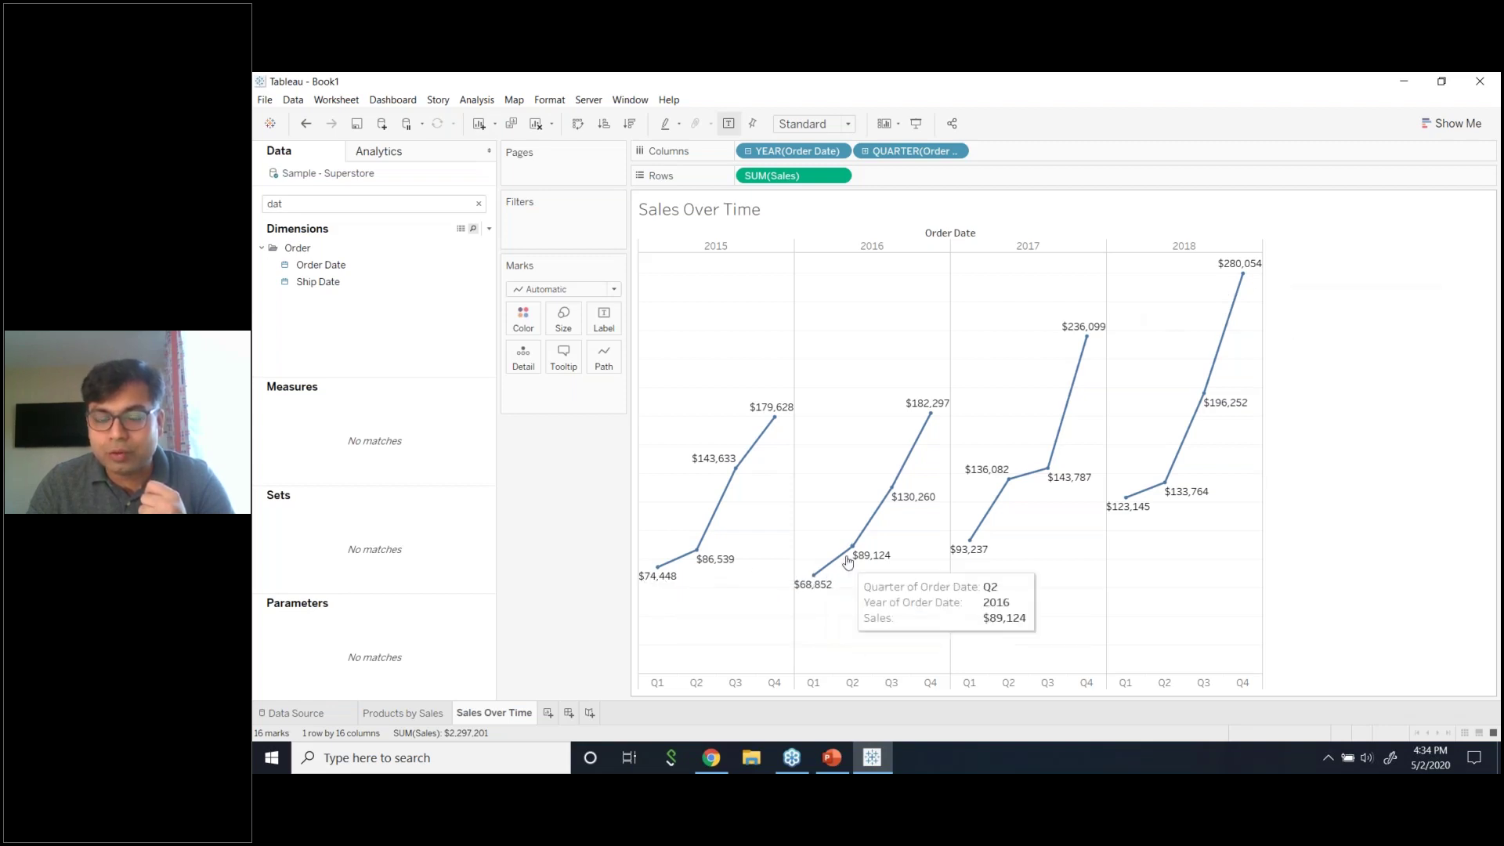
mouse_move(665, 577)
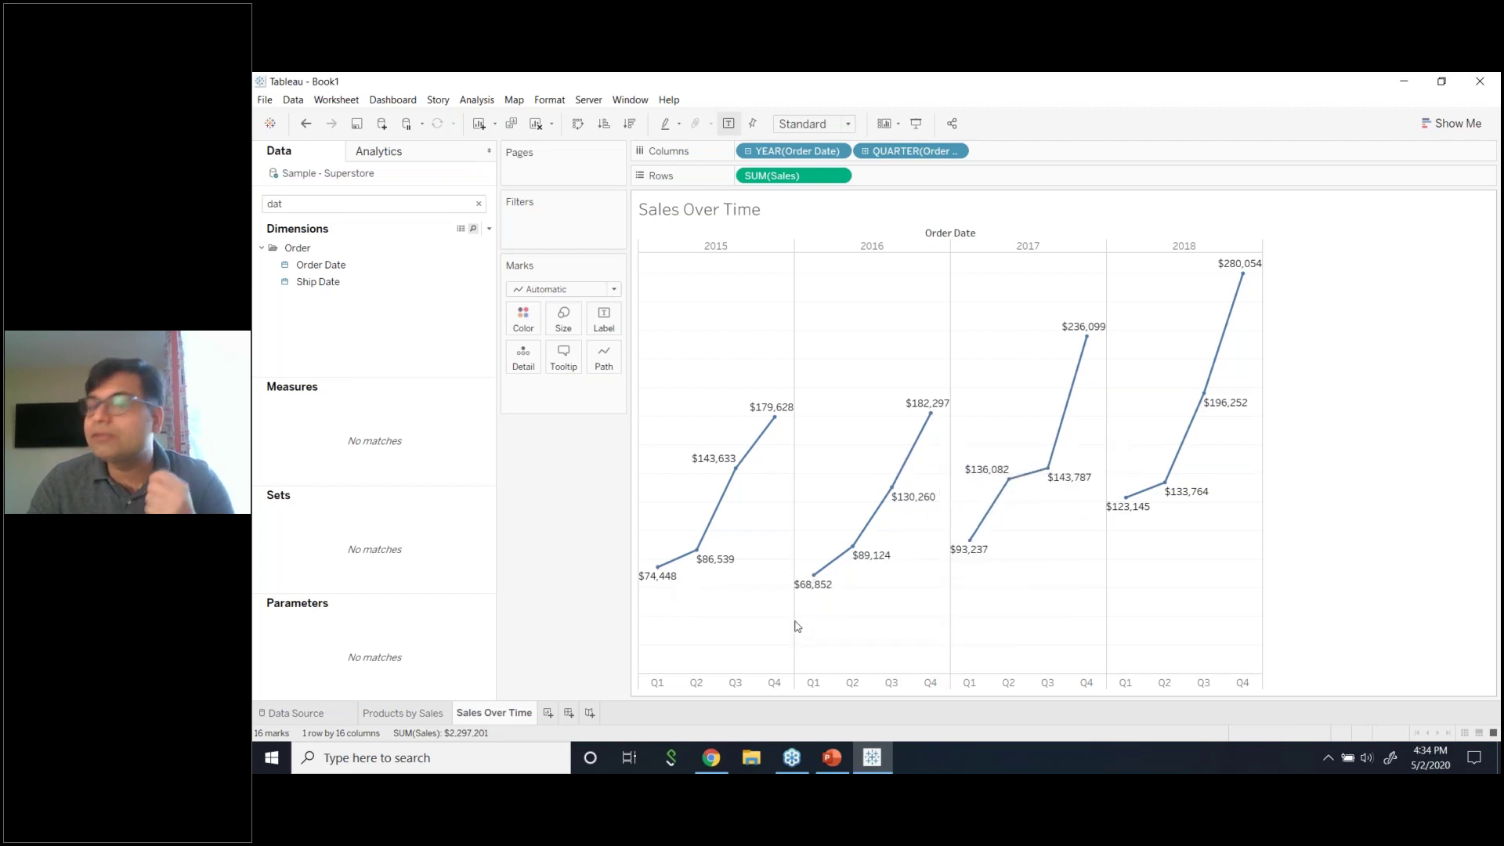
- Drill down to months, remove the QUARTER and YEAR pills, and widen the chart
left_click(864, 150)
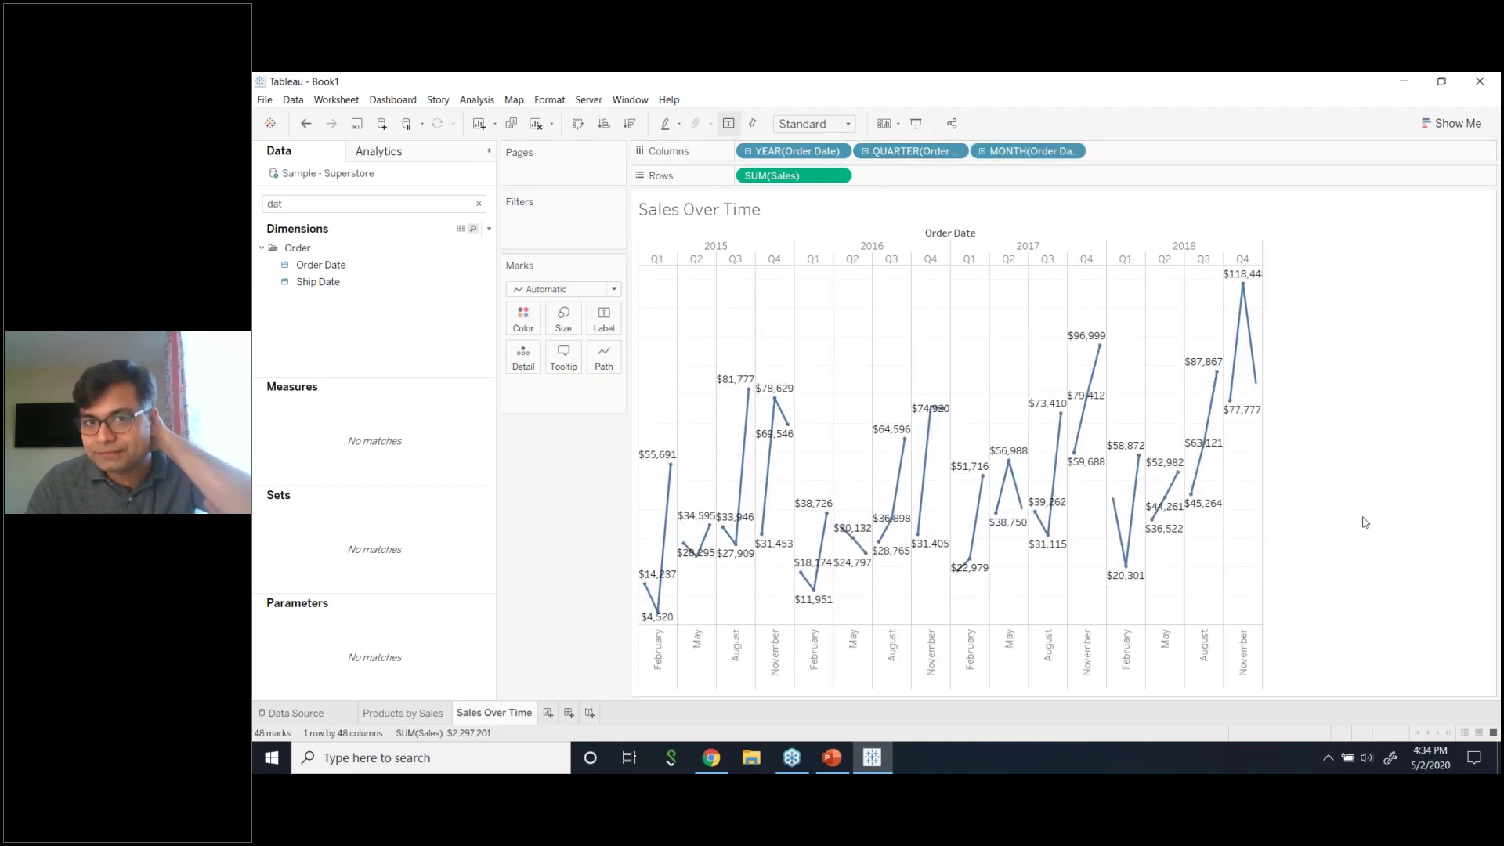
left_click(955, 151)
left_click(989, 644)
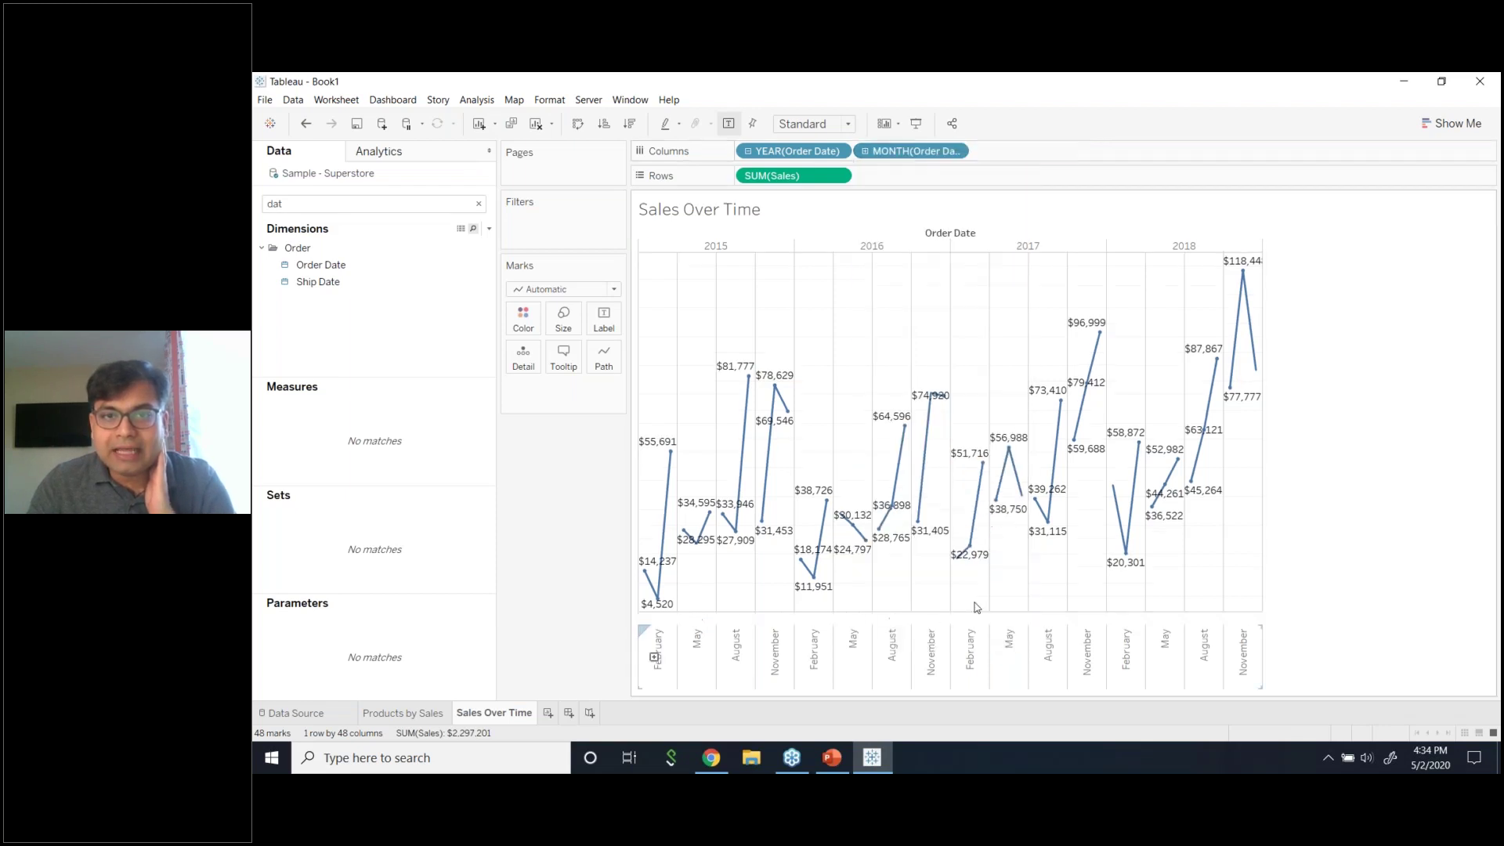
left_click(836, 151)
left_click(772, 643)
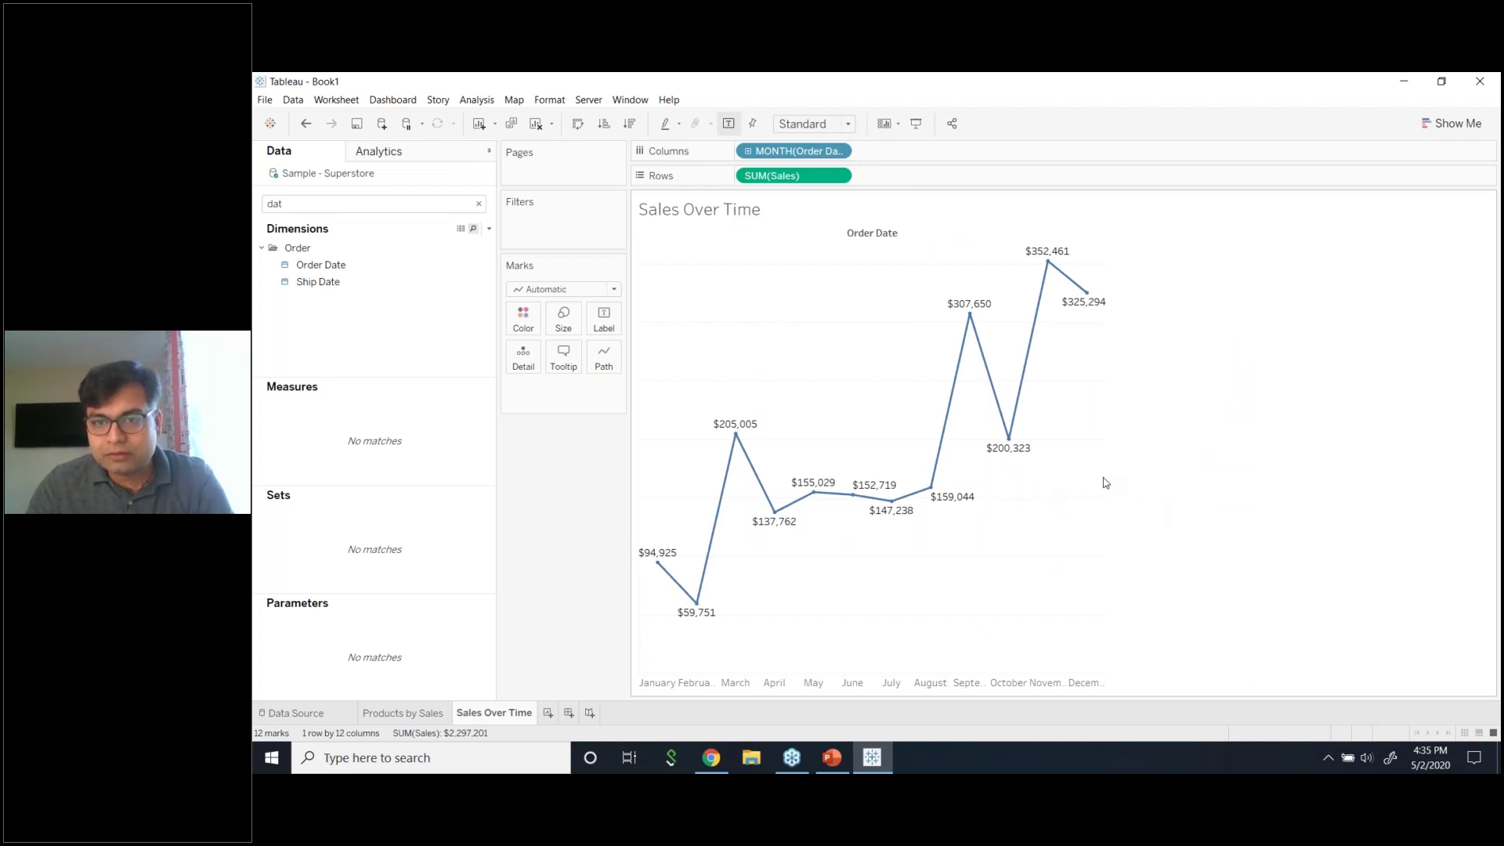
left_click_drag(1107, 482, 1319, 491)
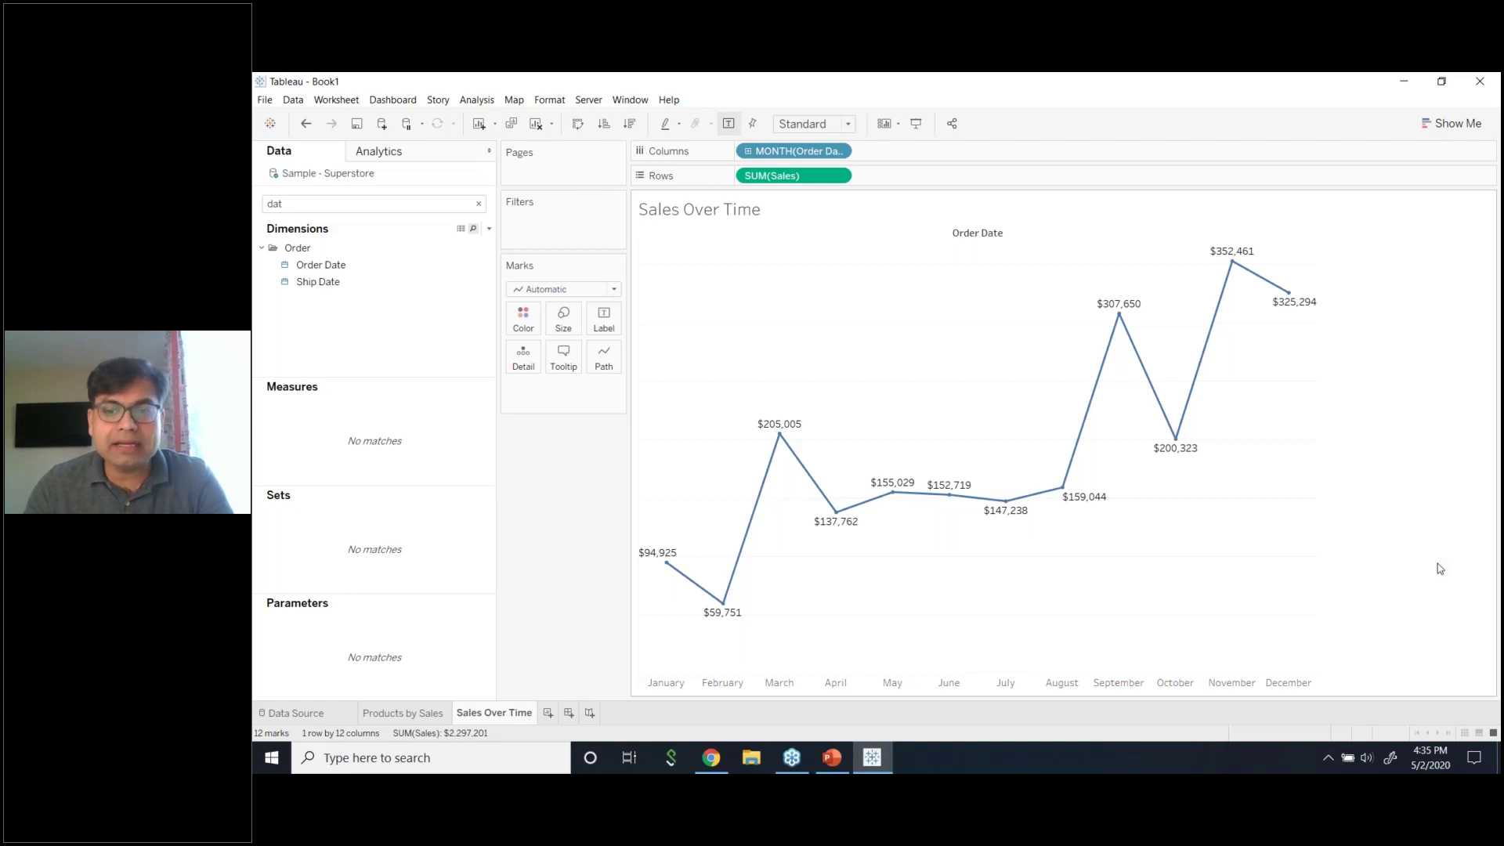
- Switch the left pane to the Analytics tab
mouse_move(1232, 263)
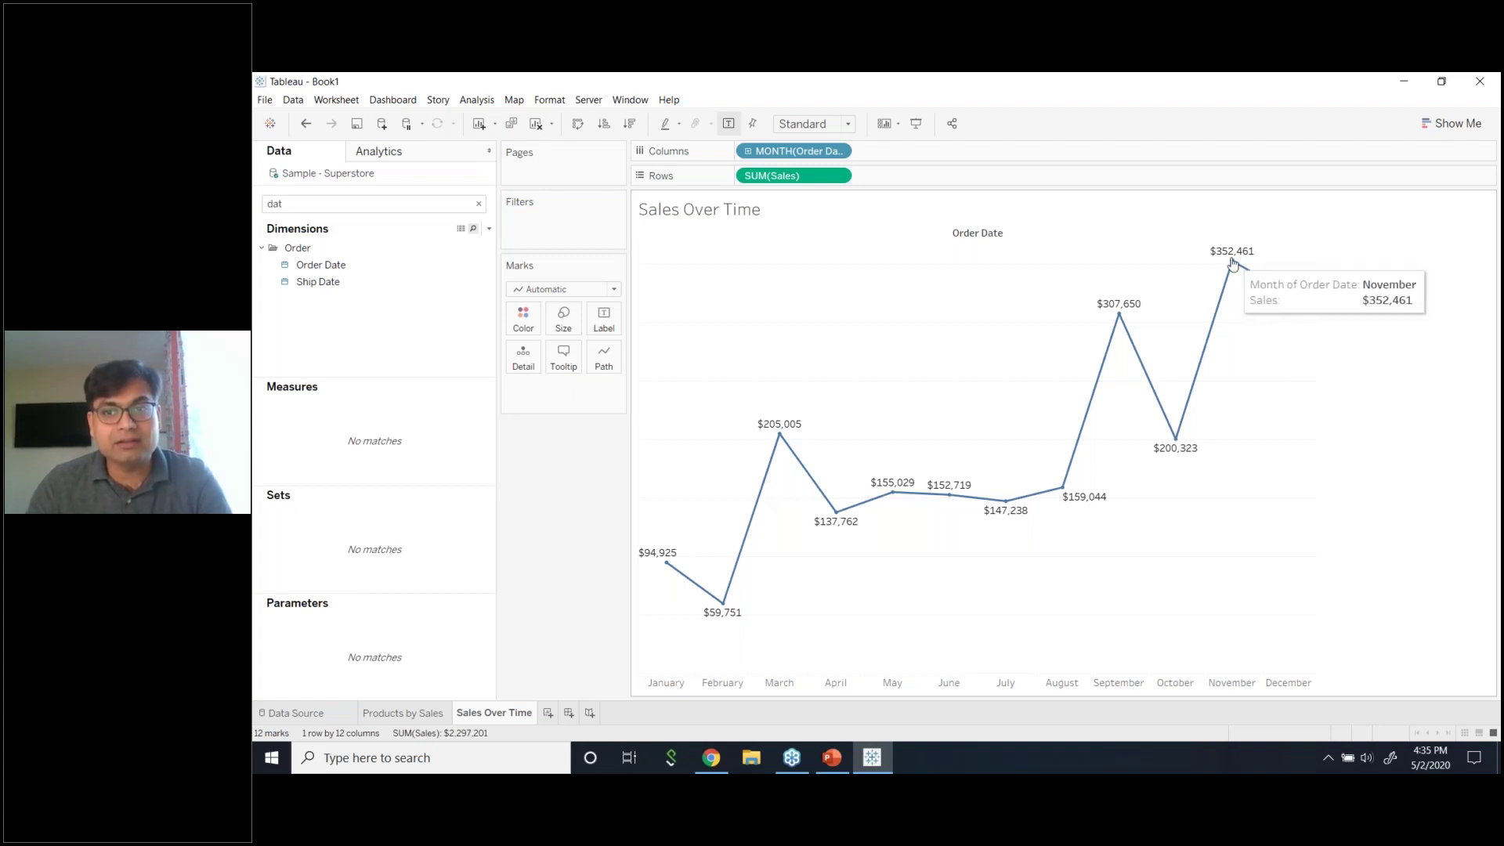
mouse_move(737, 613)
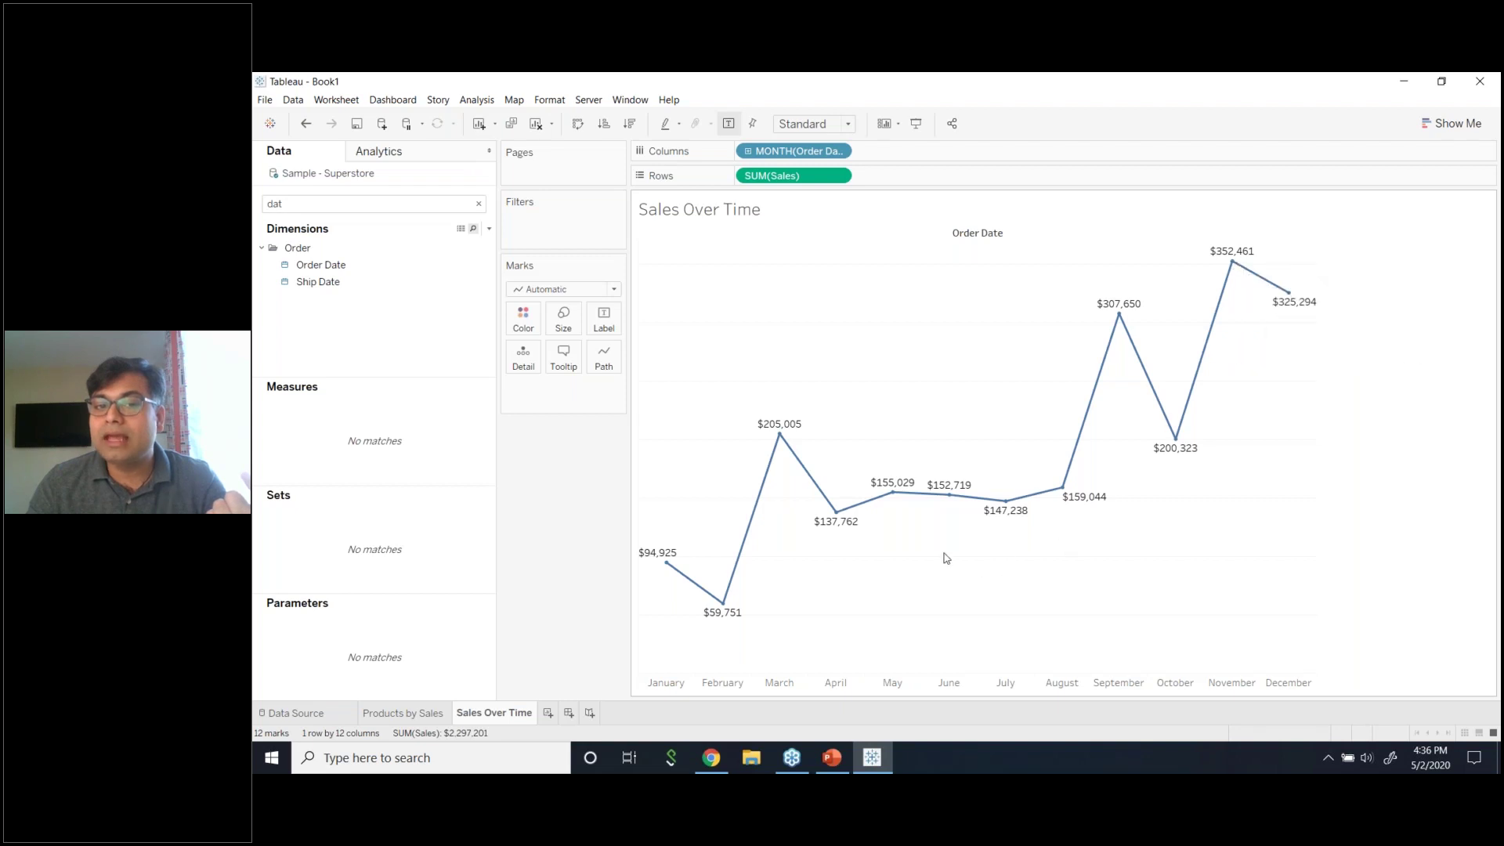
mouse_move(962, 505)
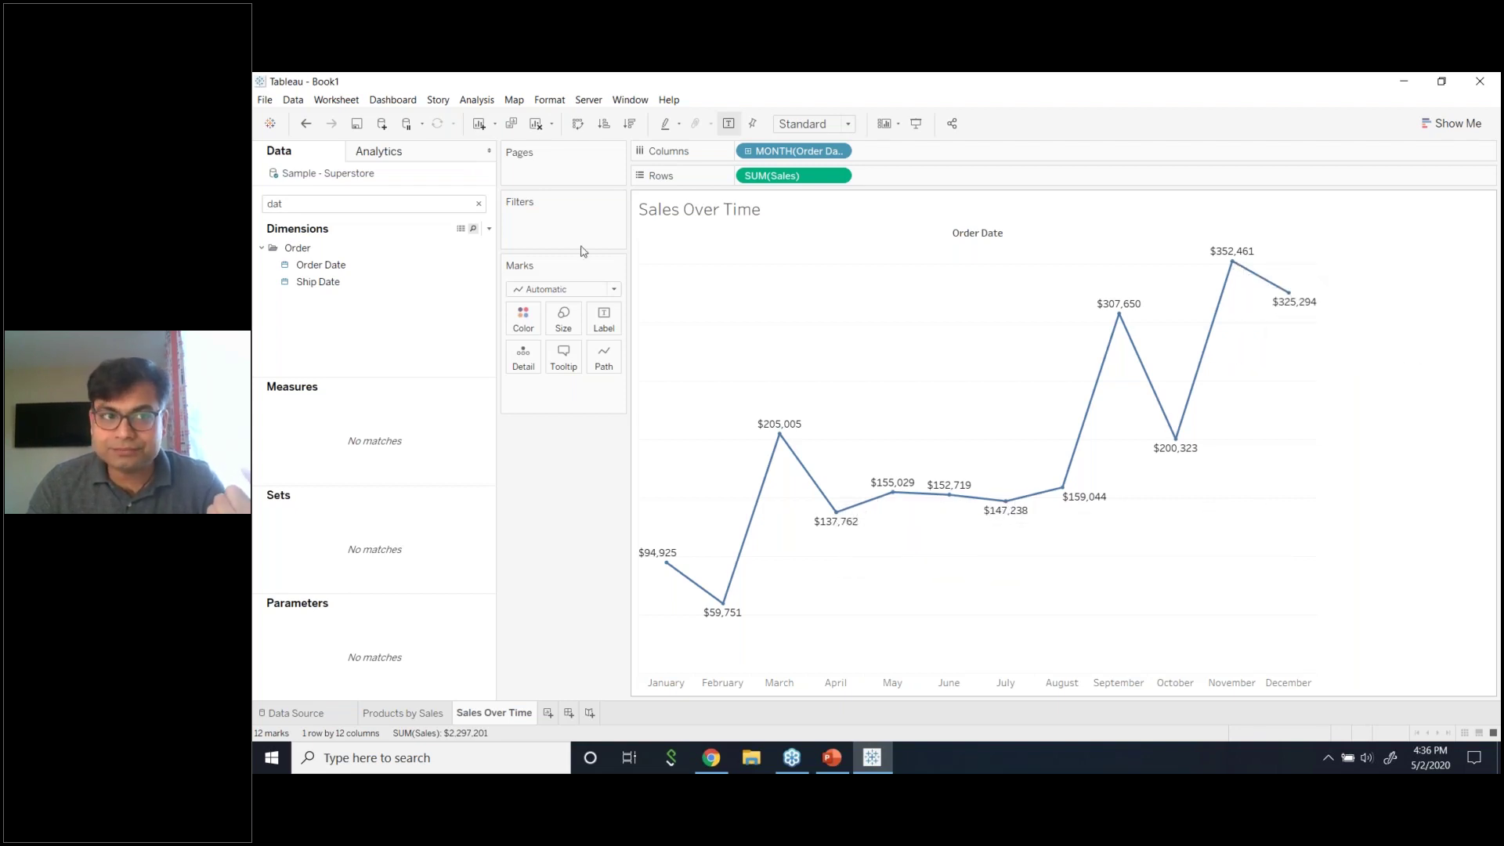
left_click(436, 153)
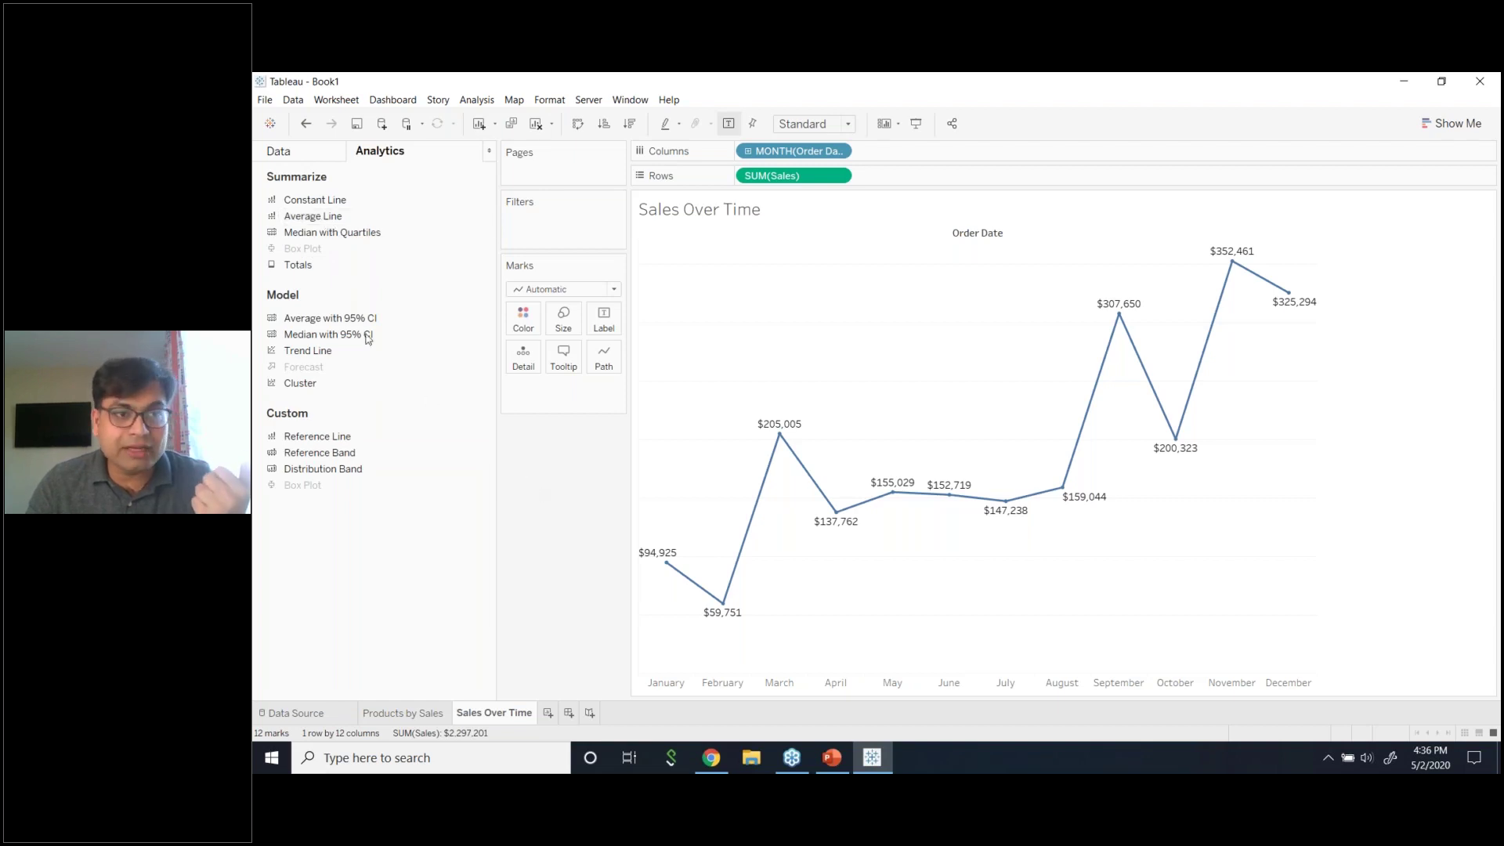
- Undo the per-month average lines and add one Average Line for the entire table
left_click_drag(343, 219, 830, 266)
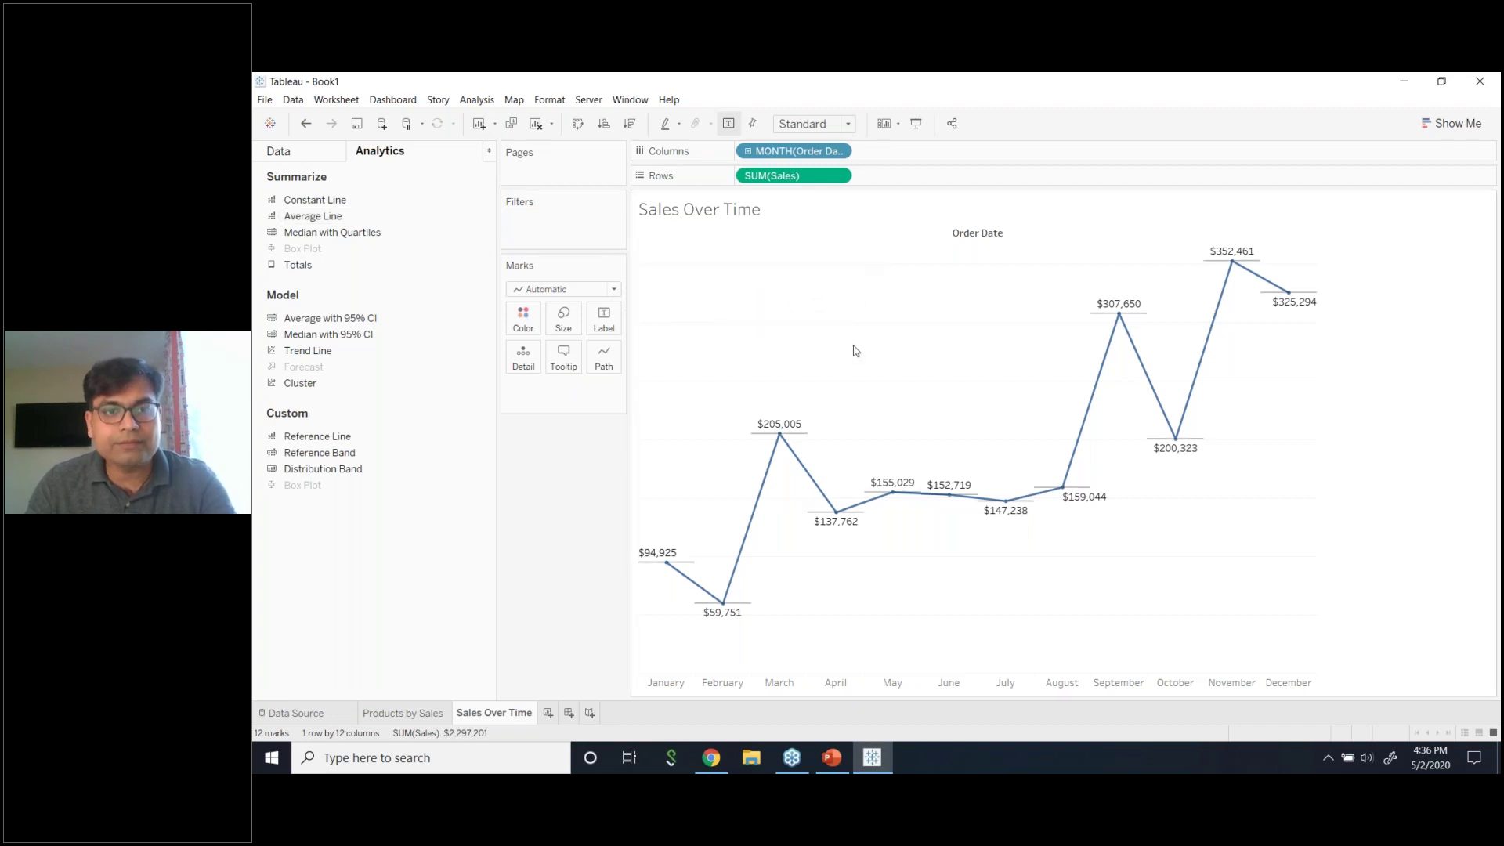
key("ctrl+z")
left_click_drag(344, 217, 770, 260)
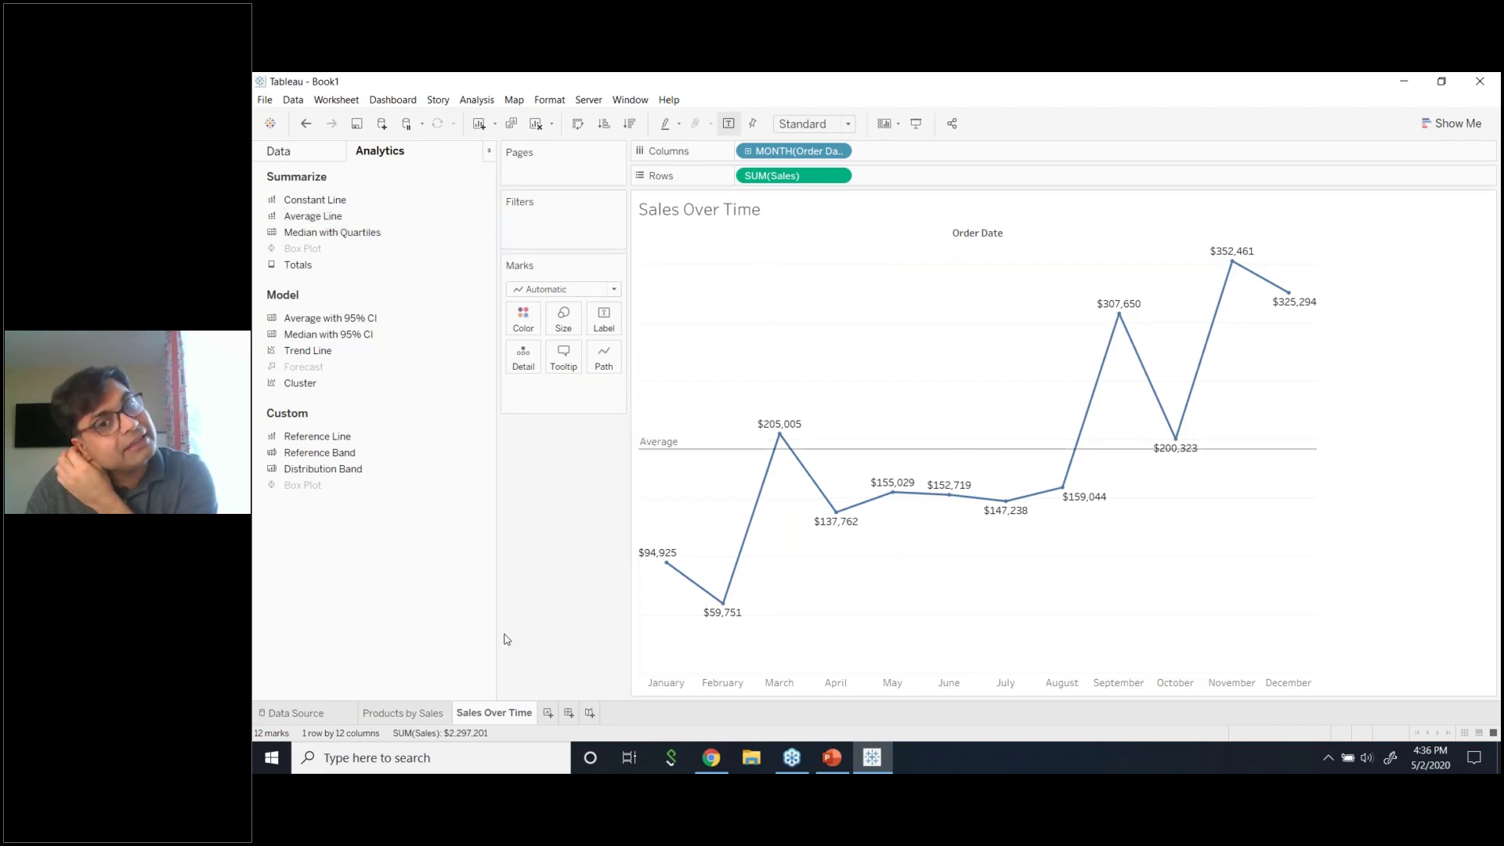
mouse_move(1178, 459)
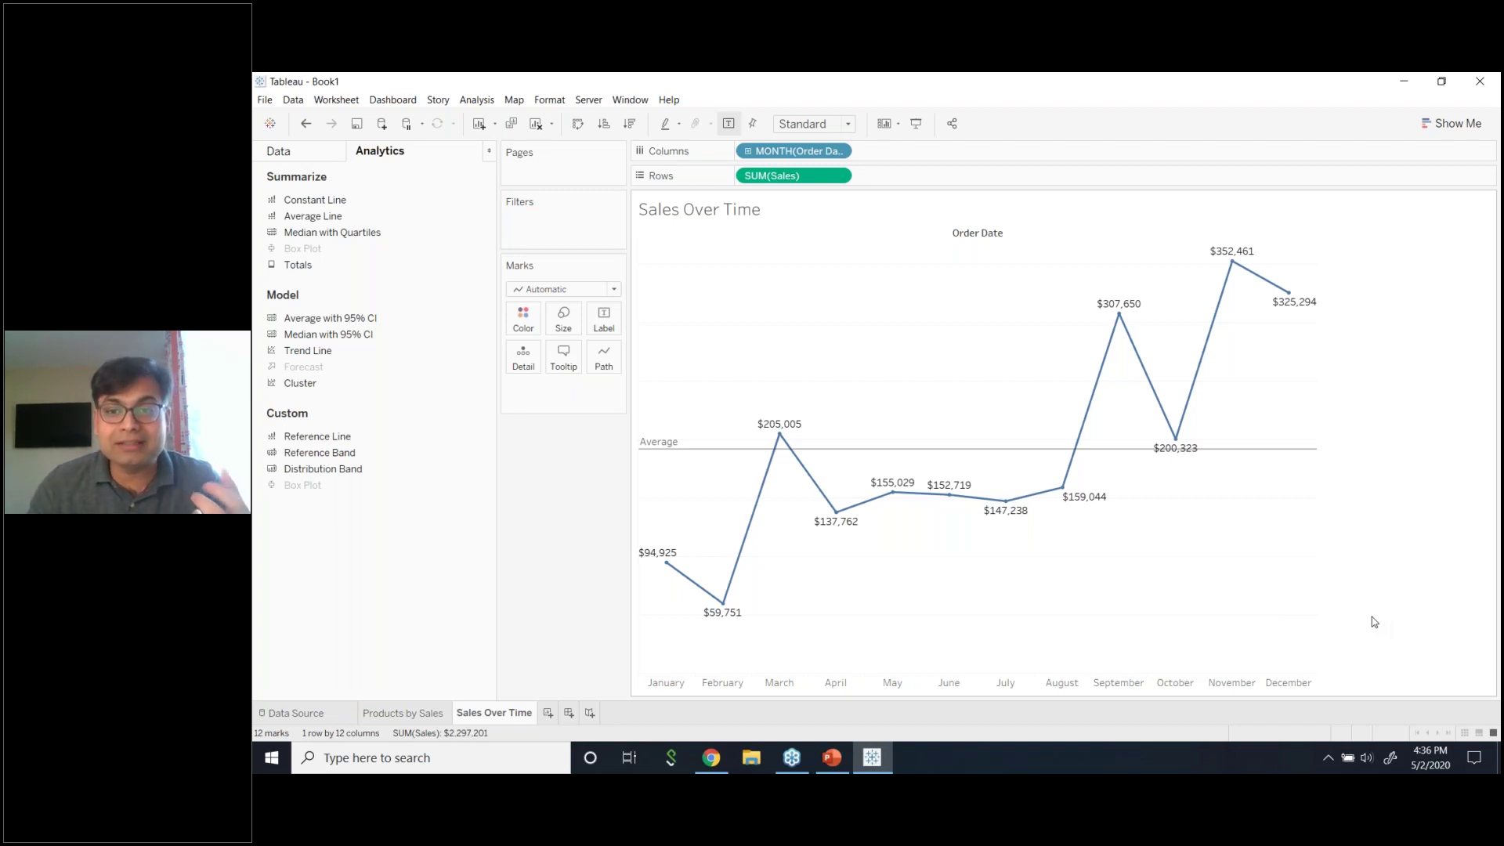
- Open the sheet's font formatting from the October point's menu and browse the formattable fields
right_click(1179, 445)
key("Escape")
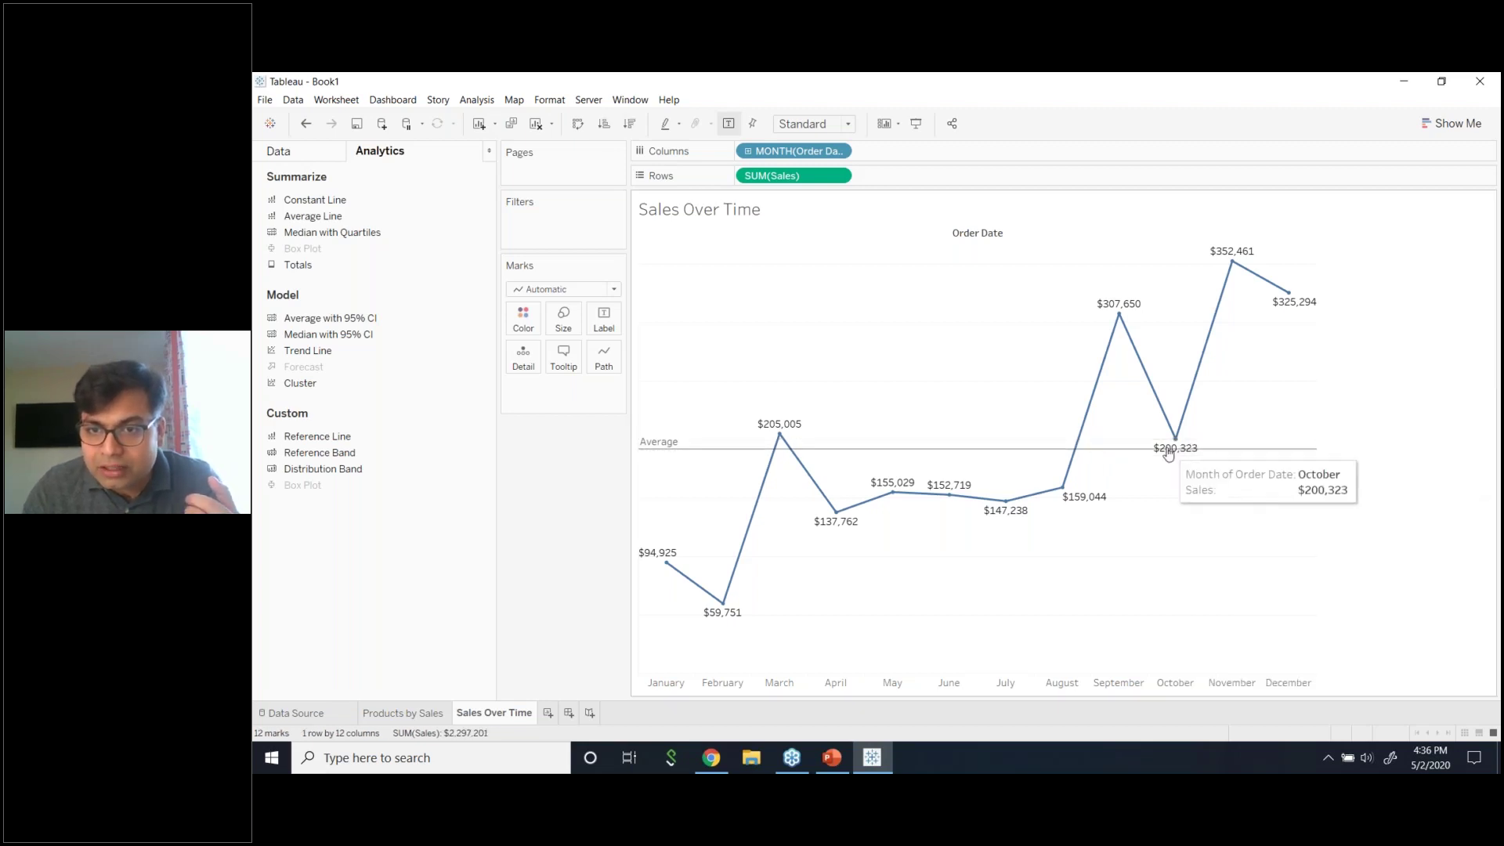
right_click(1176, 442)
left_click(1216, 511)
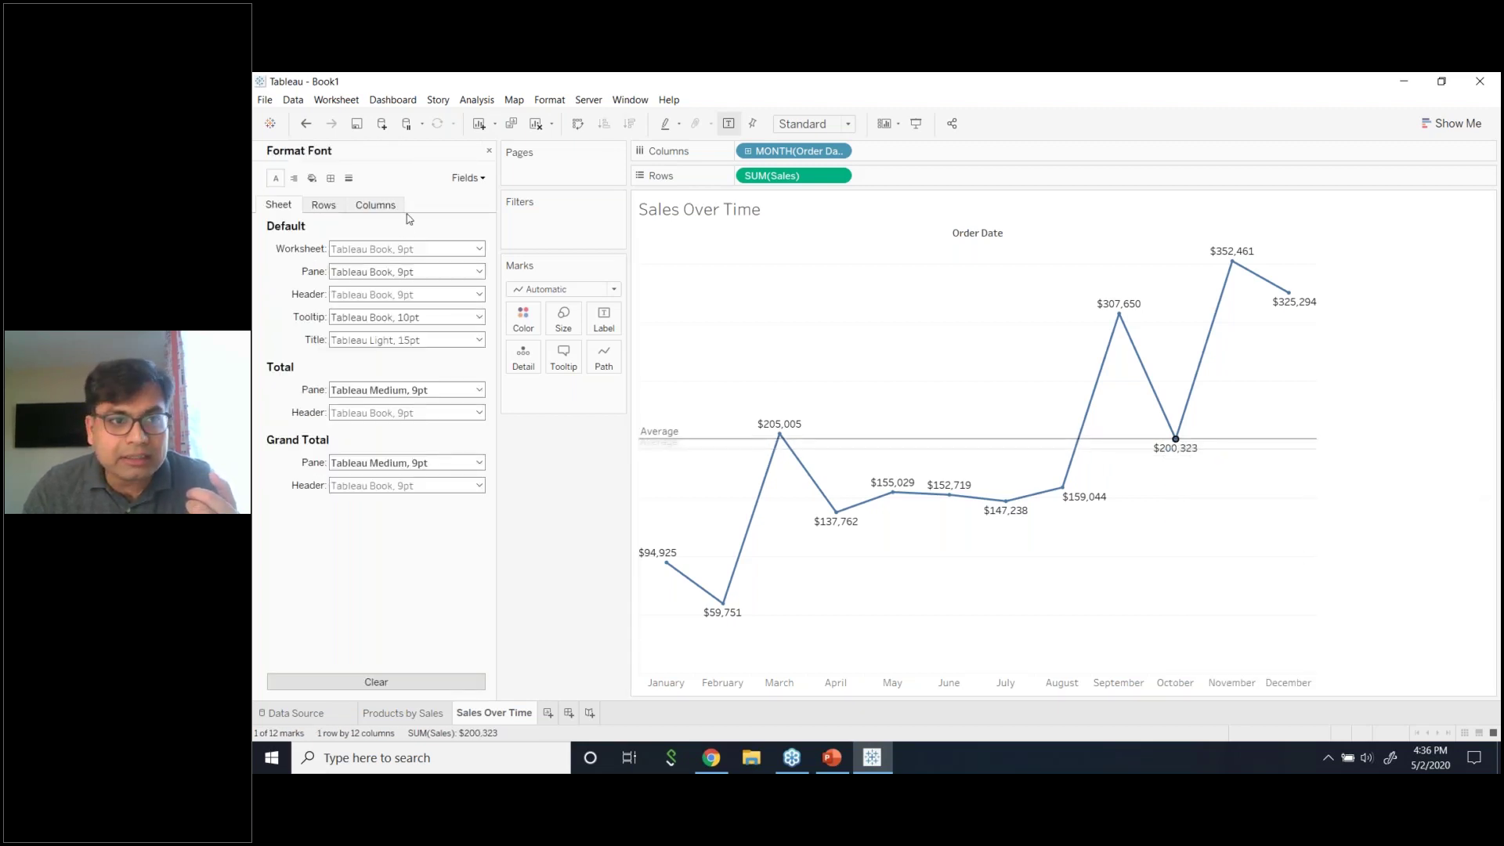
left_click(470, 179)
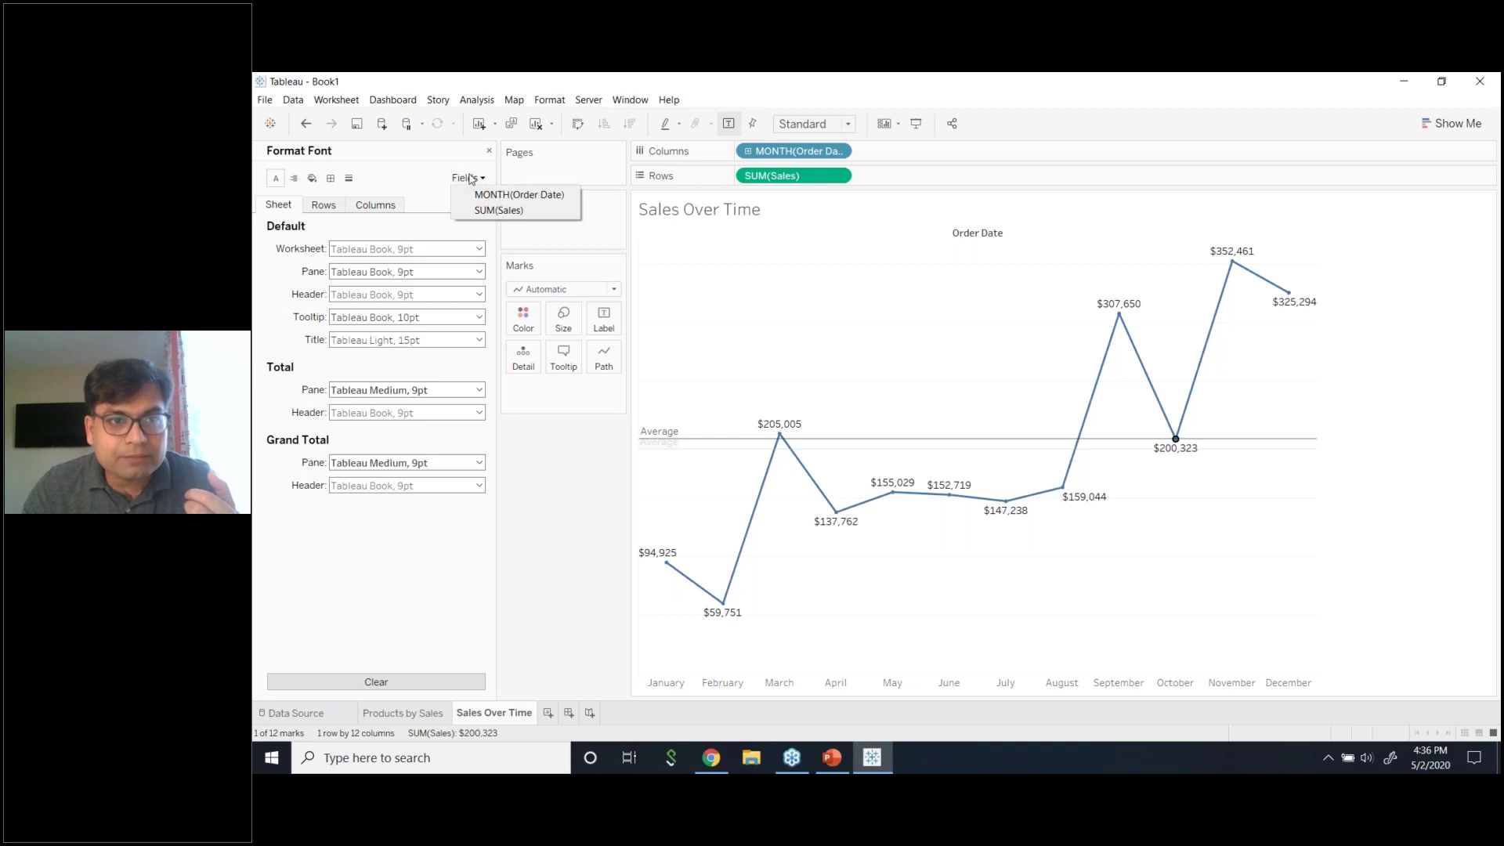
left_click(573, 497)
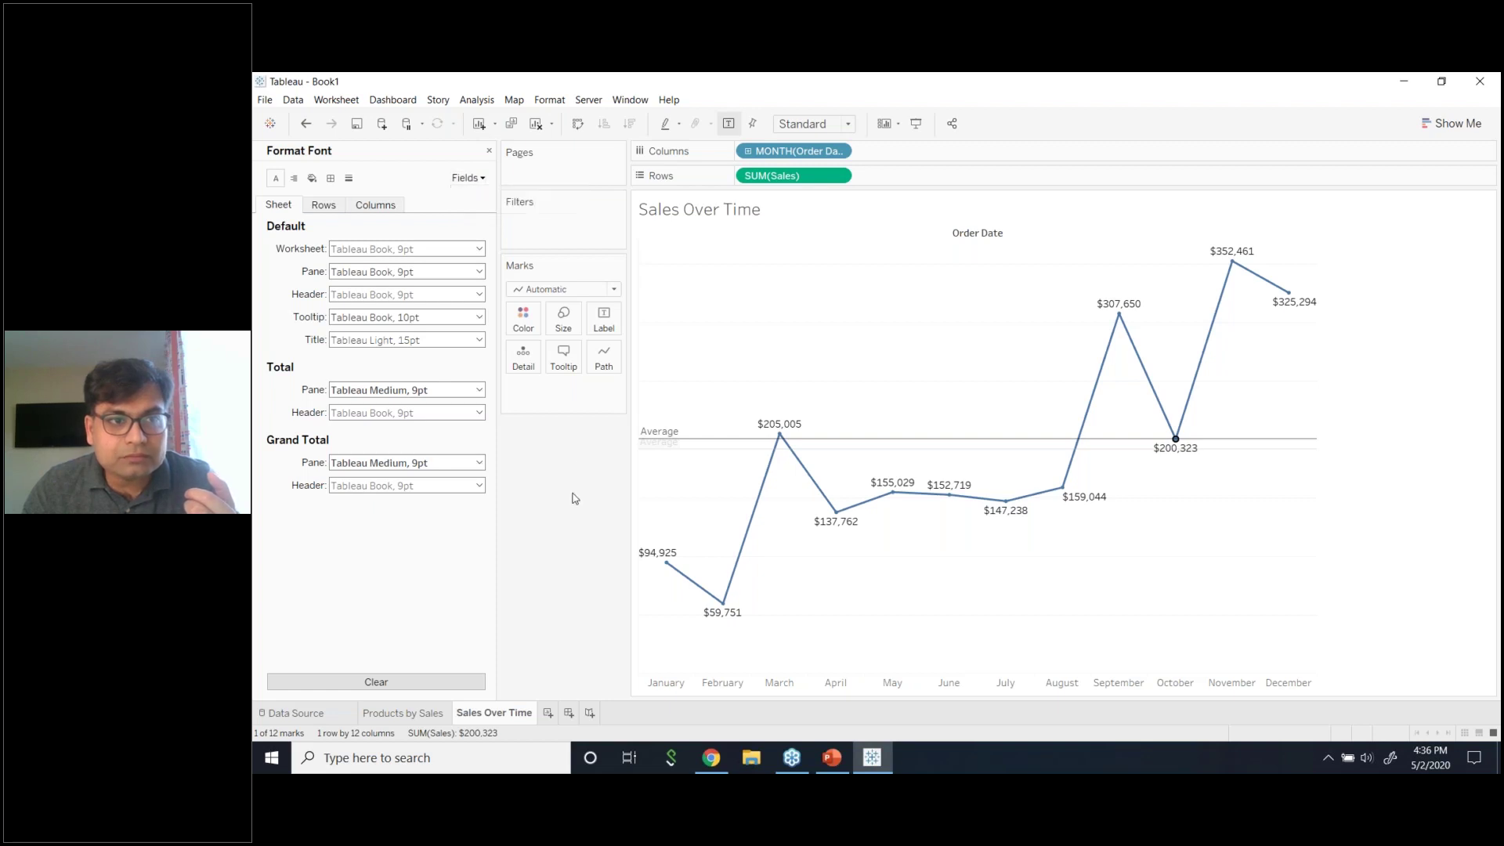
left_click(1175, 439)
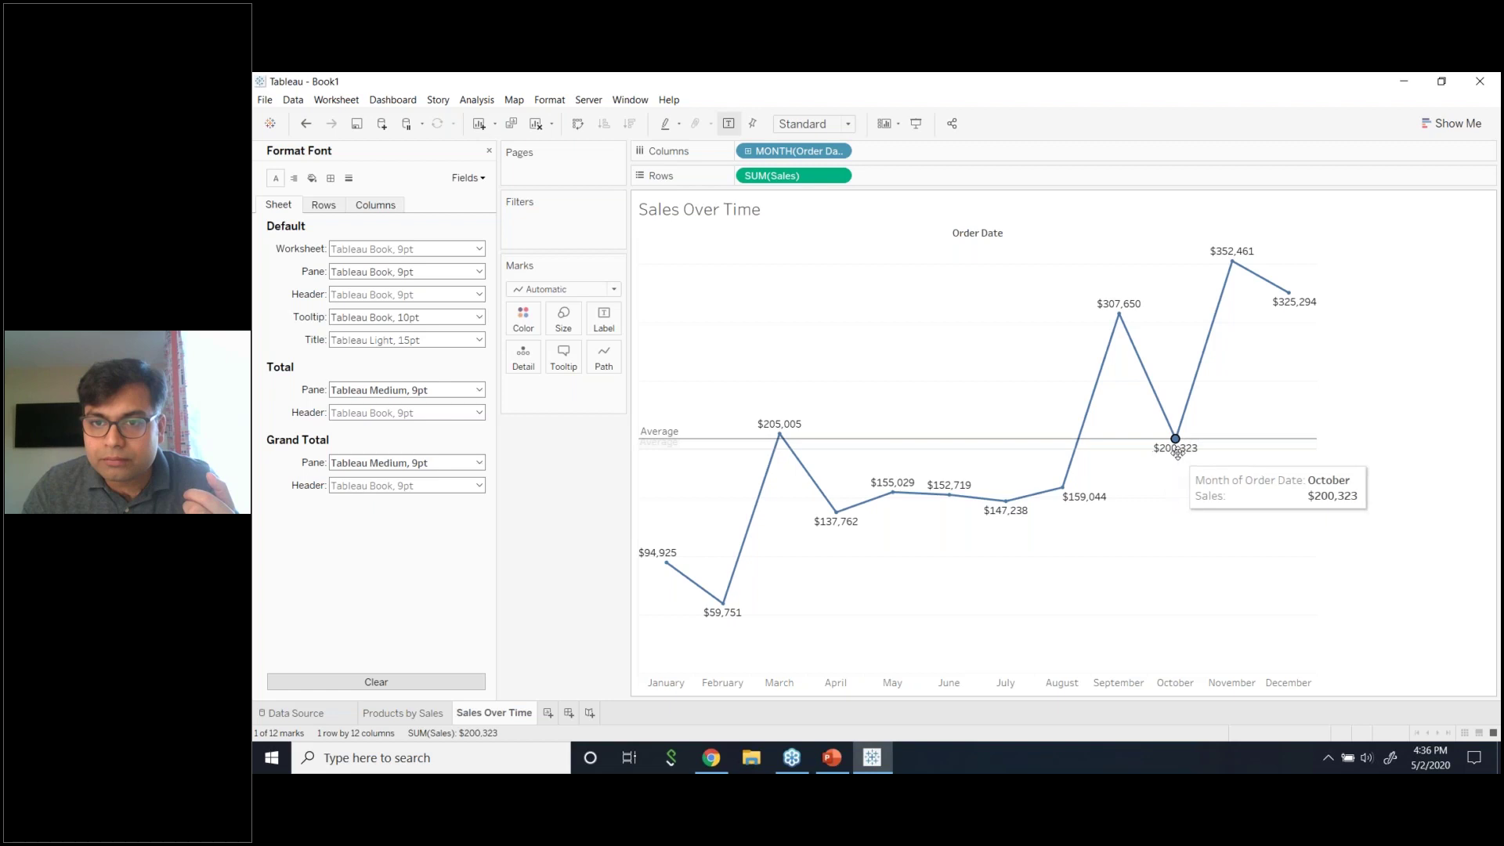
left_click(1214, 460)
- Give the average reference line a dotted line style in its Format pane
left_click(1217, 450)
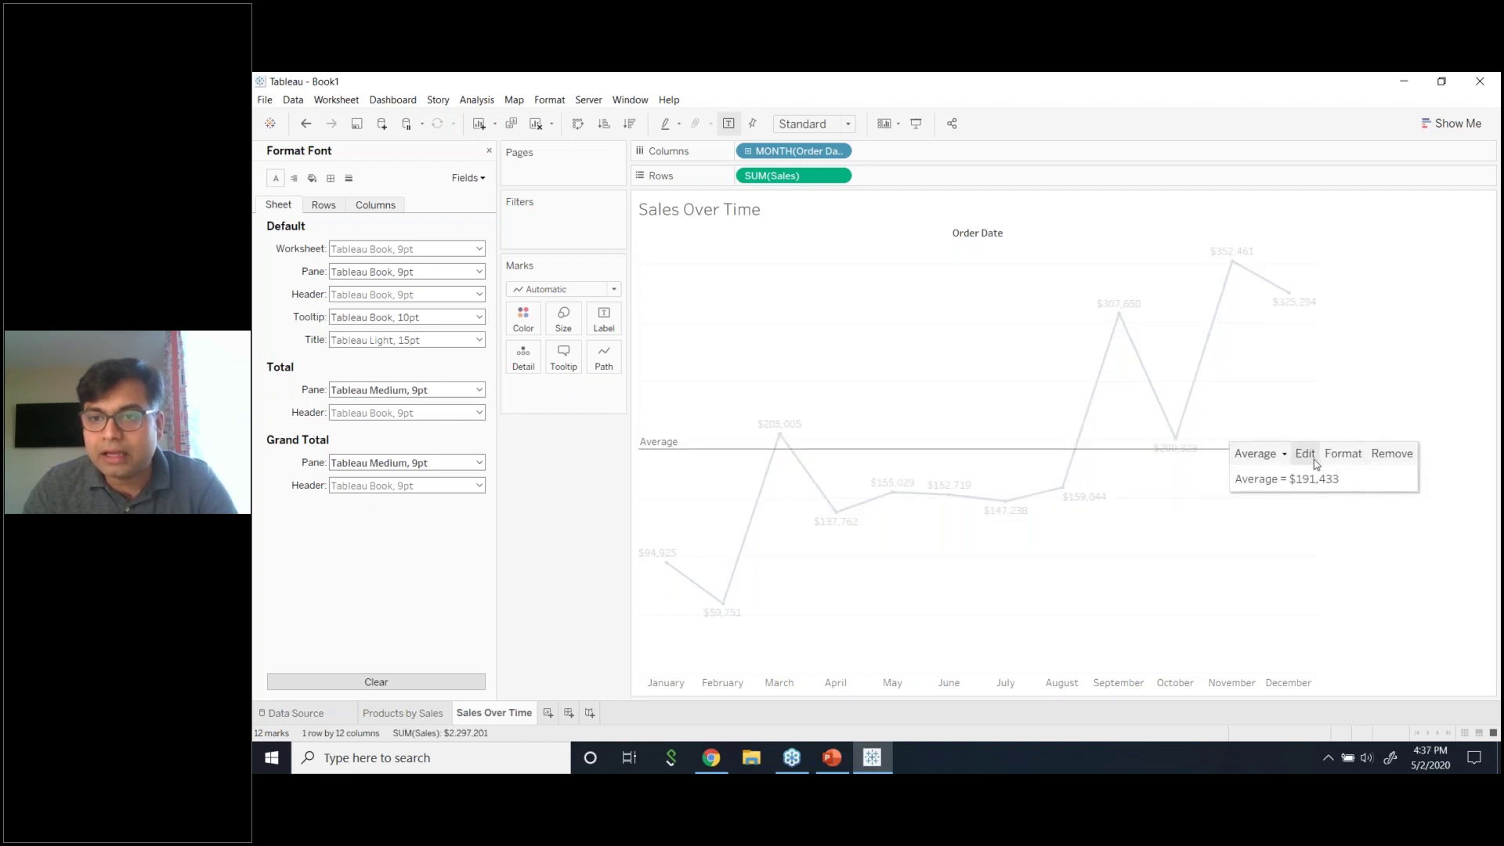
left_click(1343, 454)
left_click(394, 199)
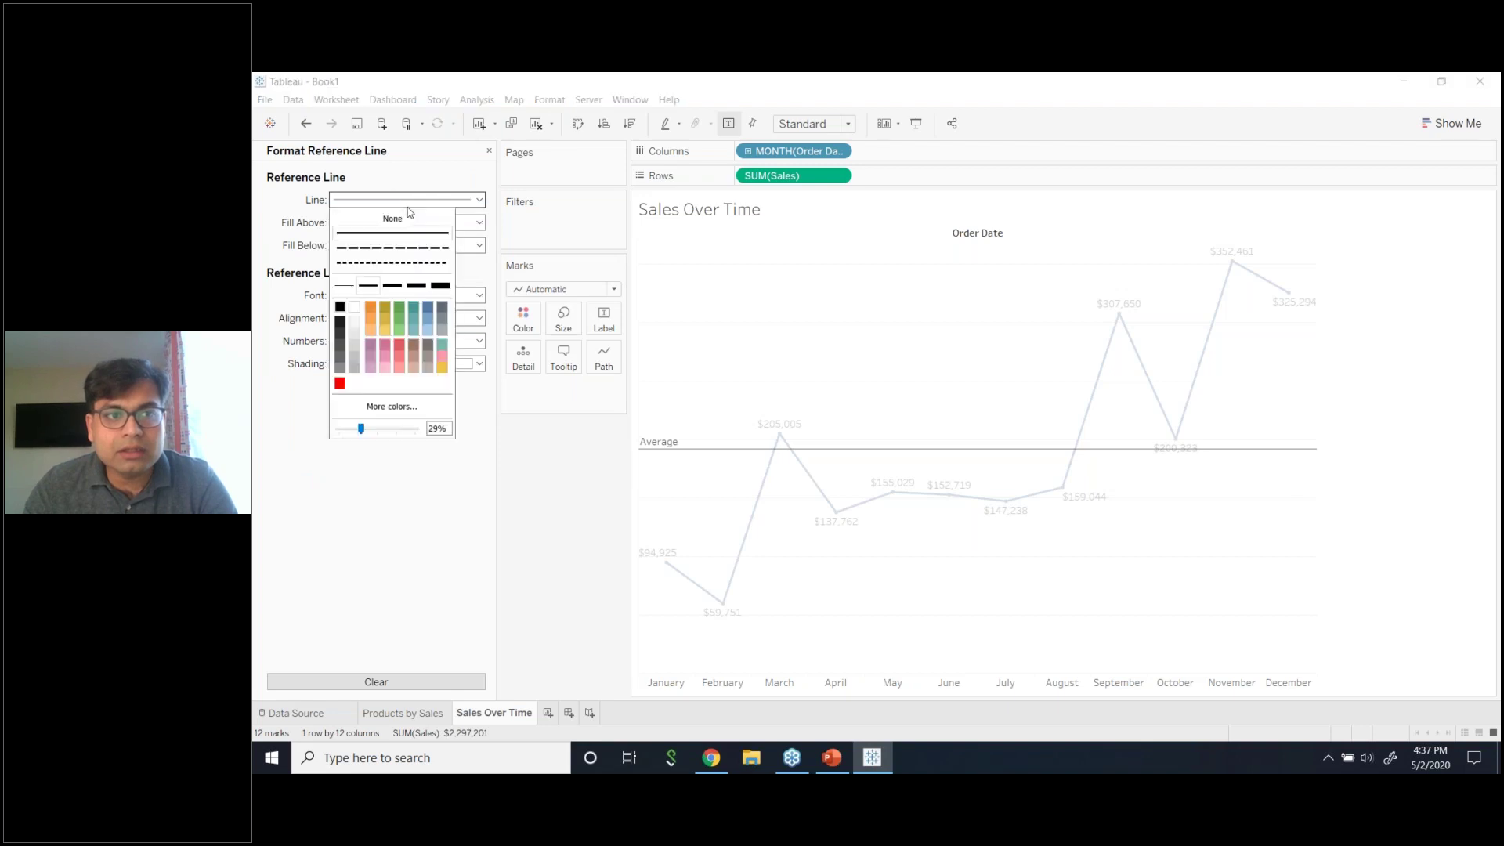
left_click(391, 286)
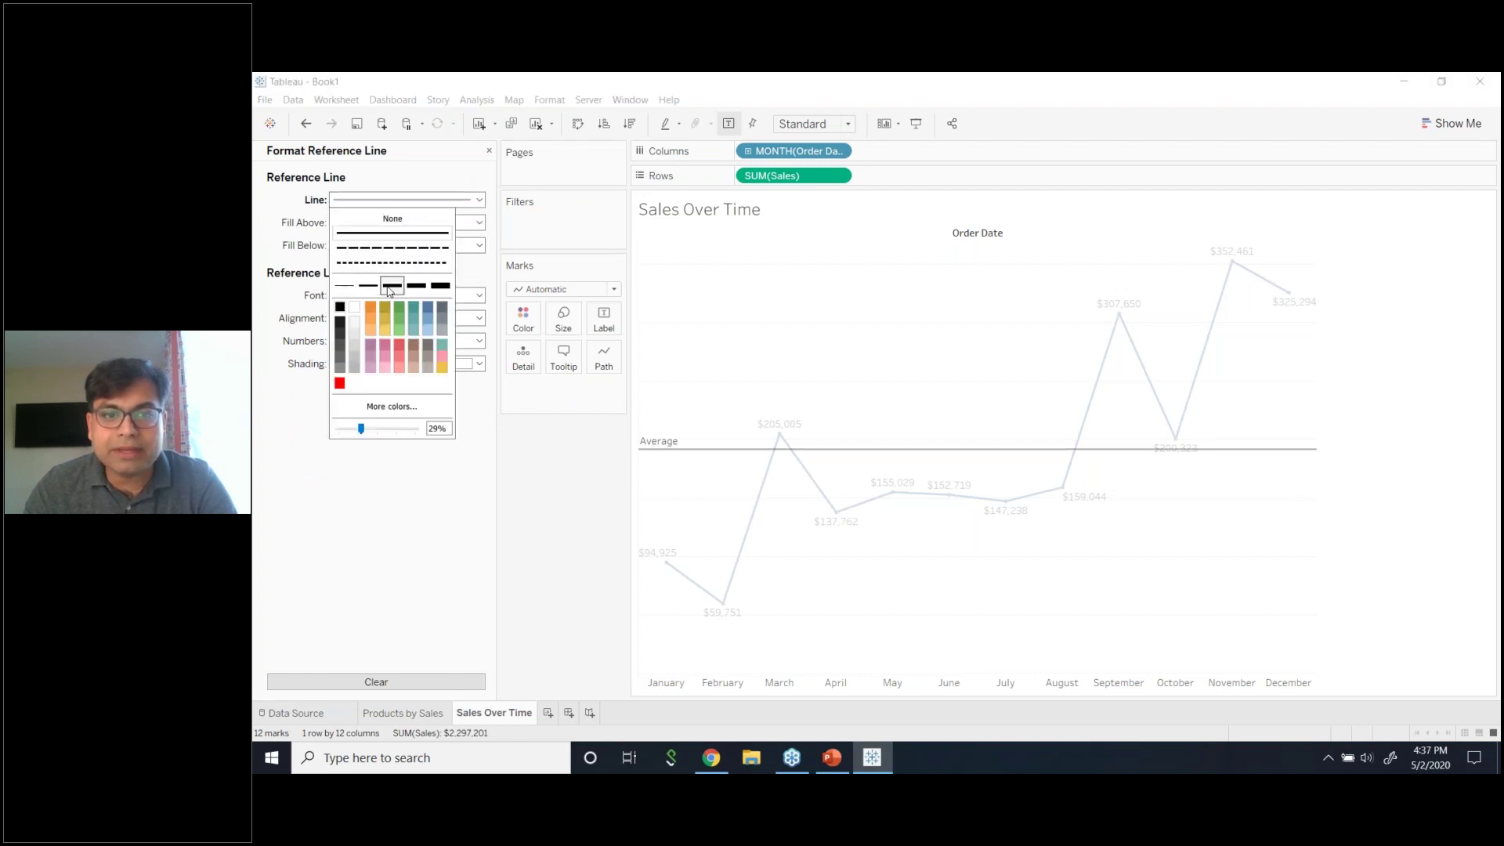
left_click(389, 263)
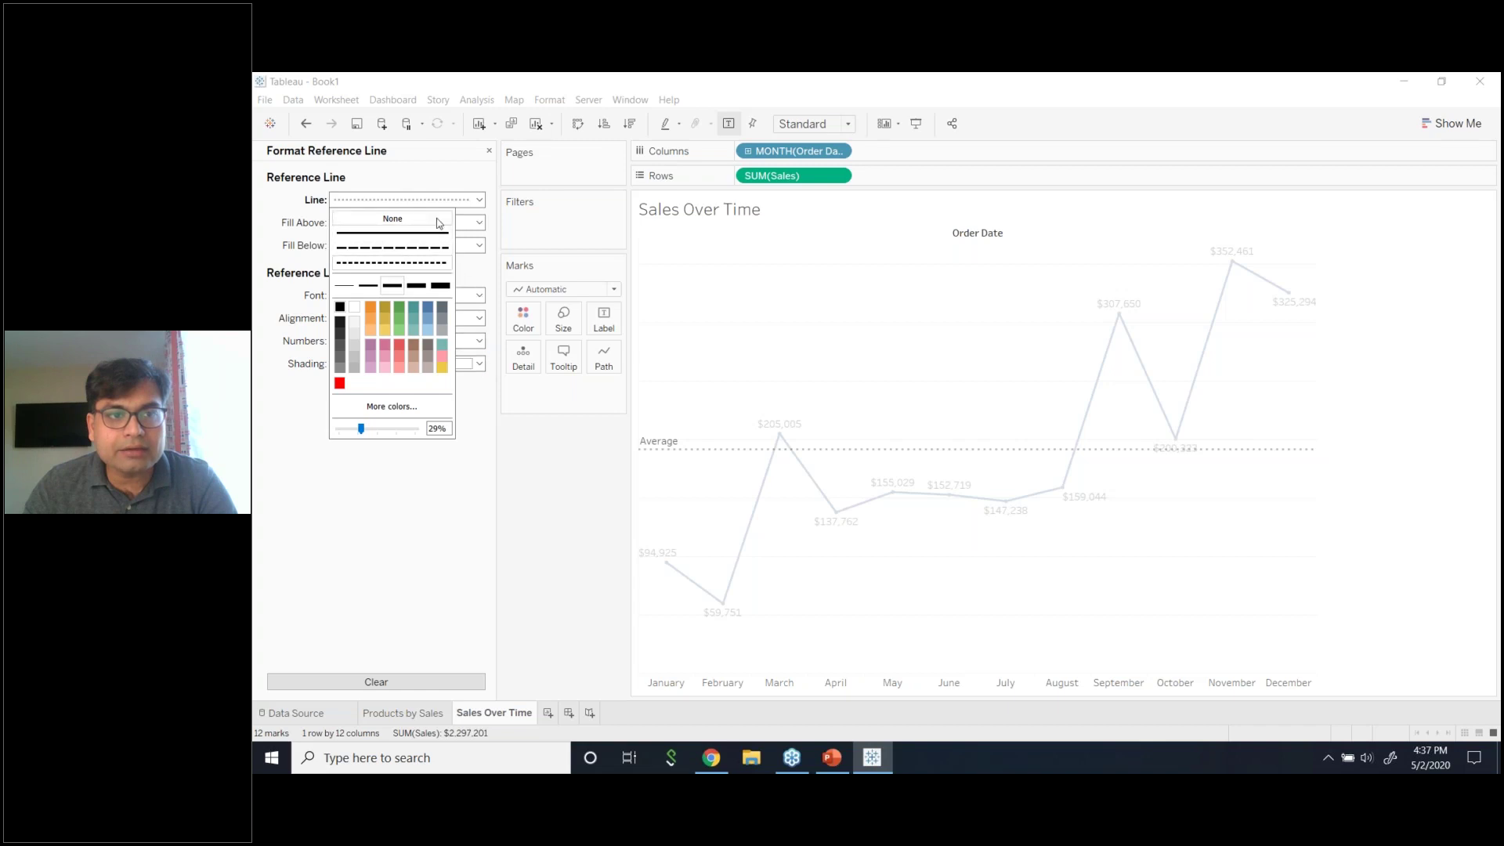
left_click(537, 436)
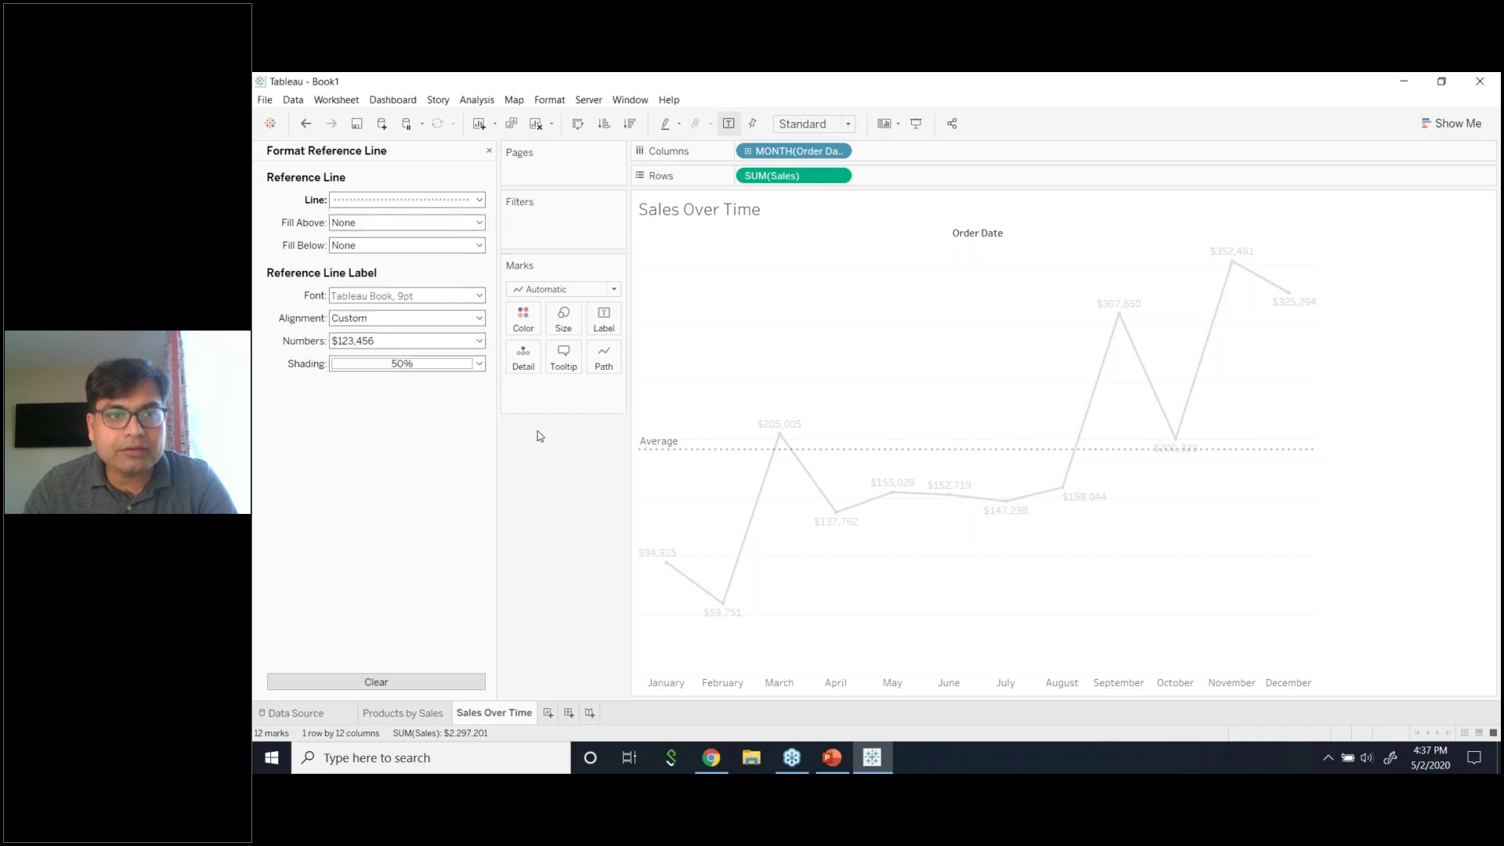
- Reselect the average reference line, briefly opening and closing its edit settings
left_click(1148, 455)
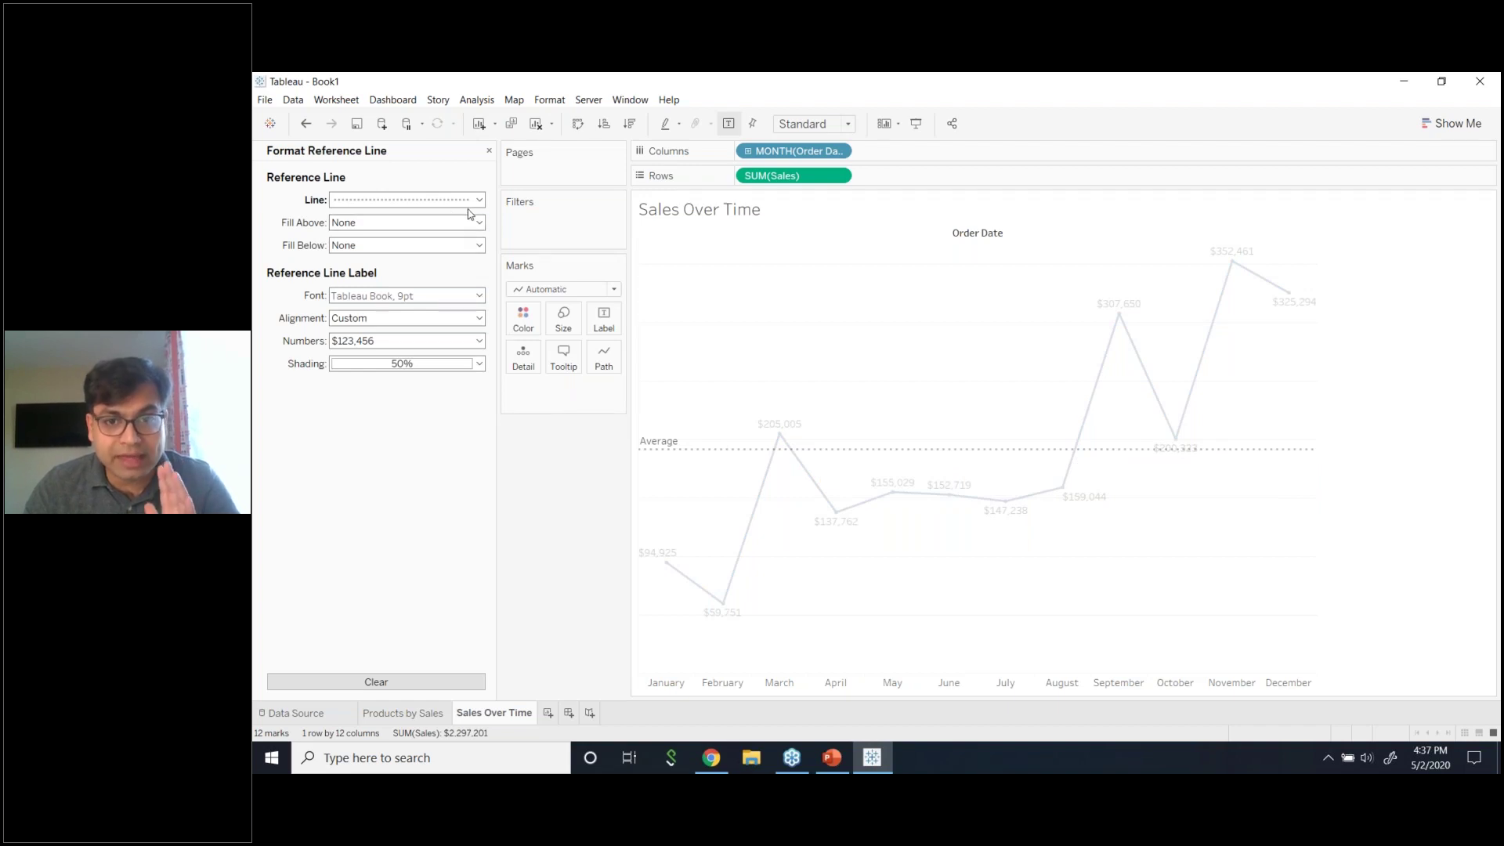
left_click(982, 459)
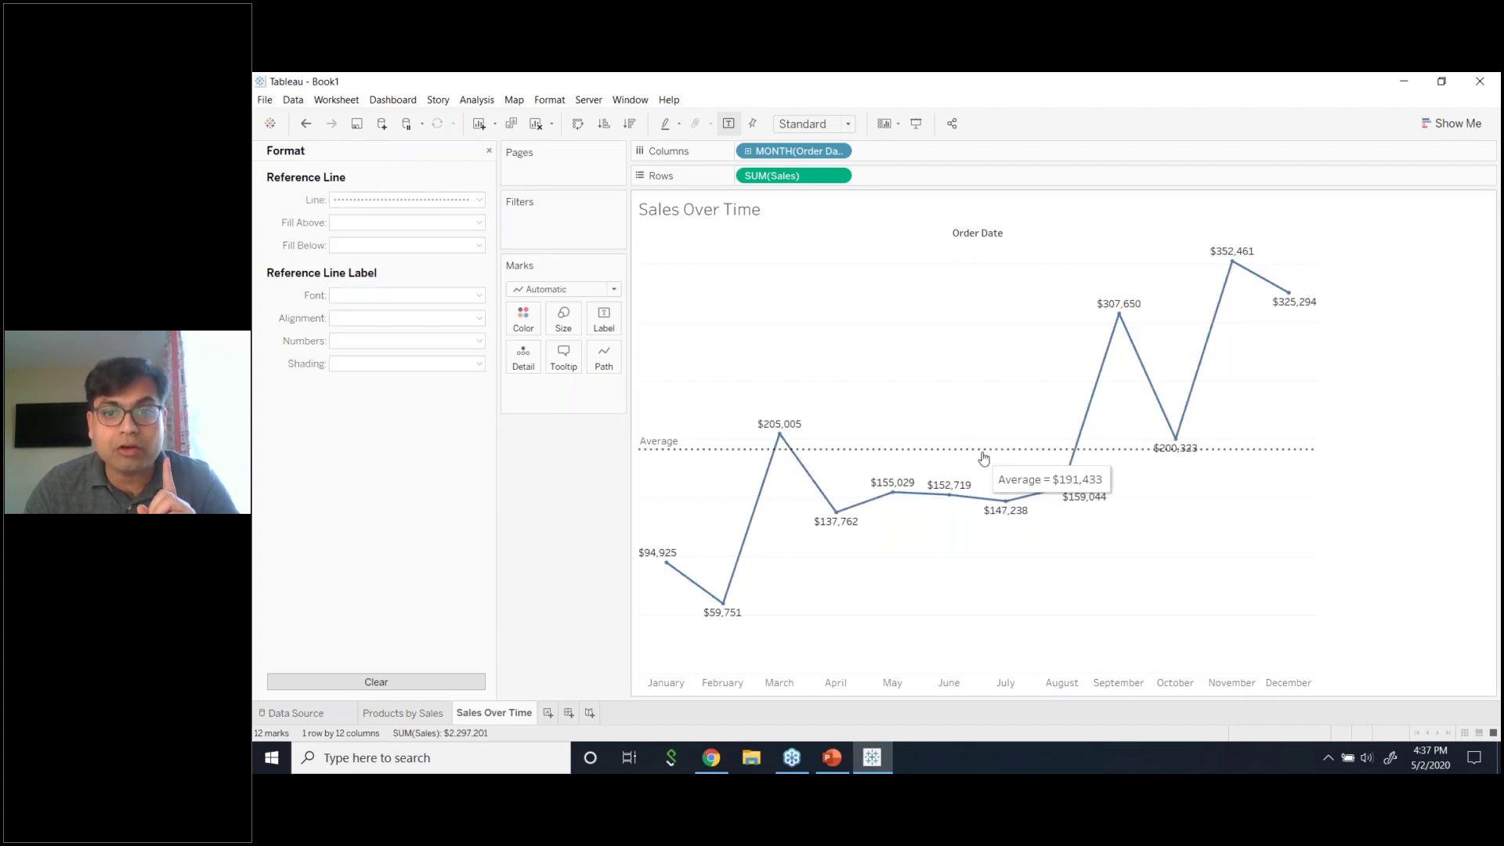
left_click(981, 459)
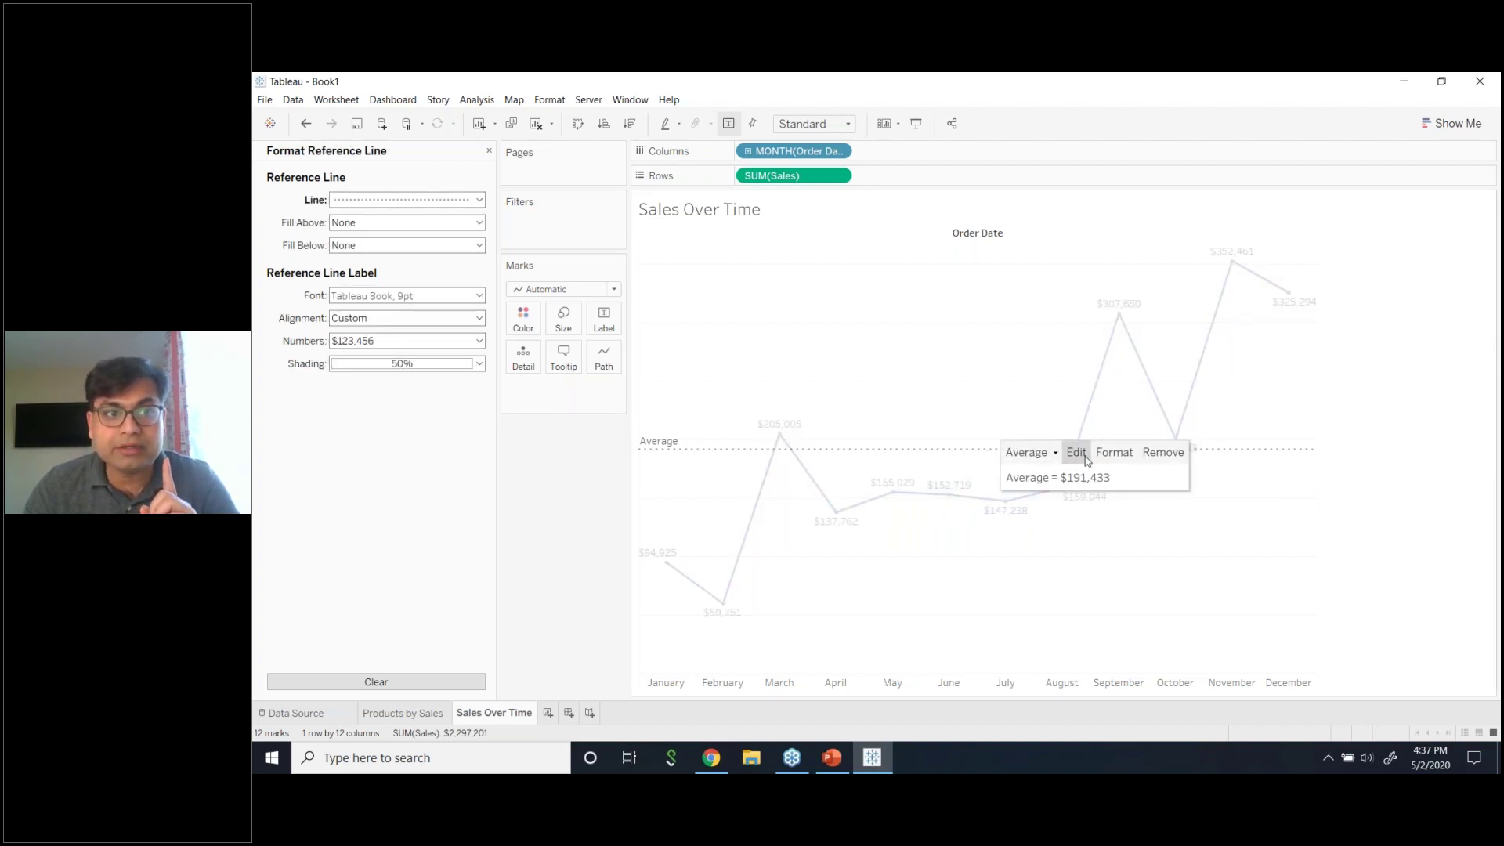
left_click(1077, 453)
left_click(1018, 208)
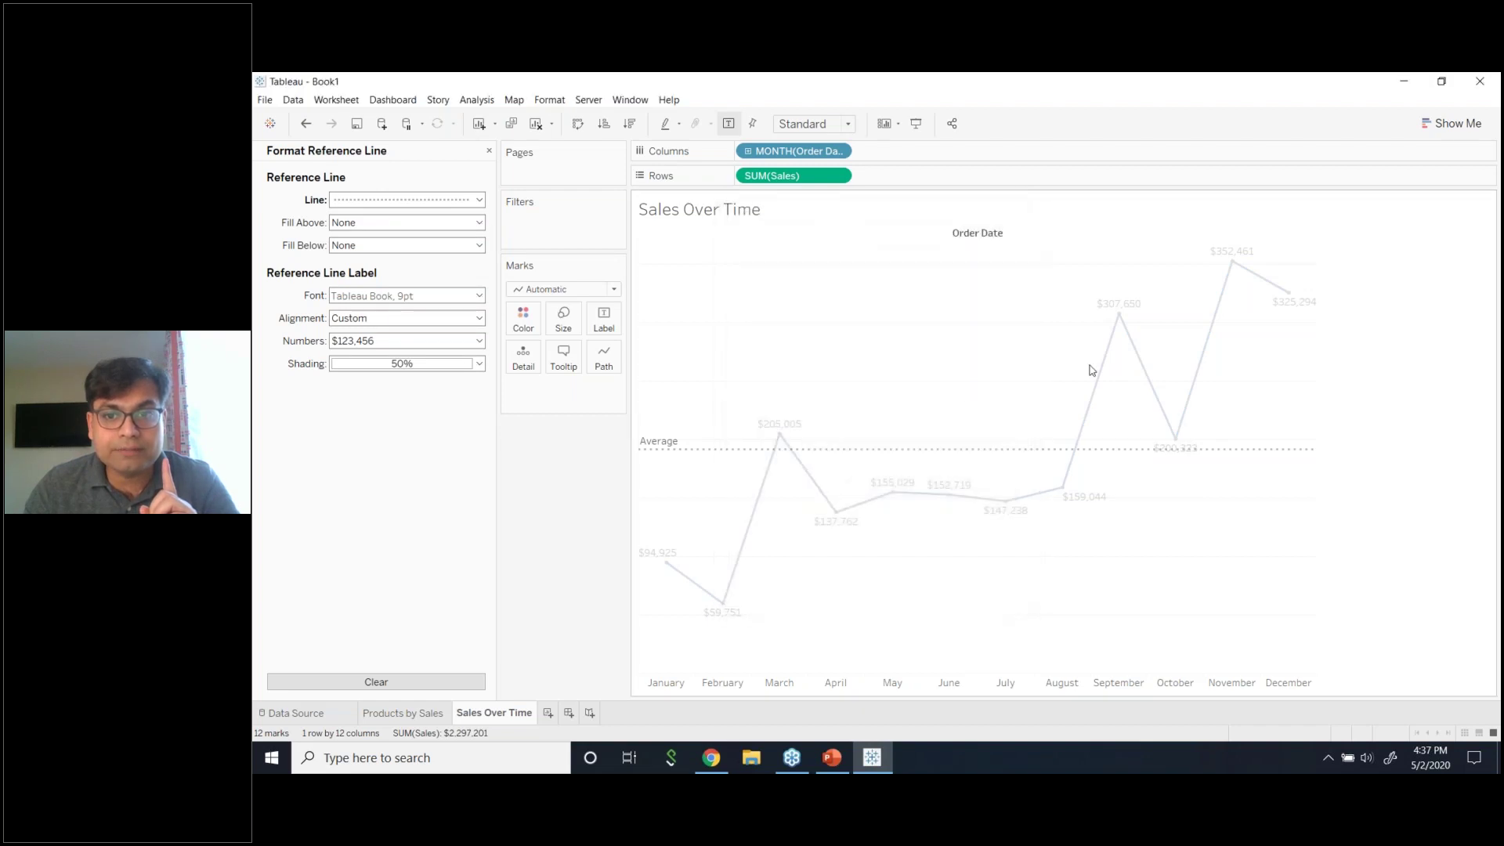
left_click(1137, 452)
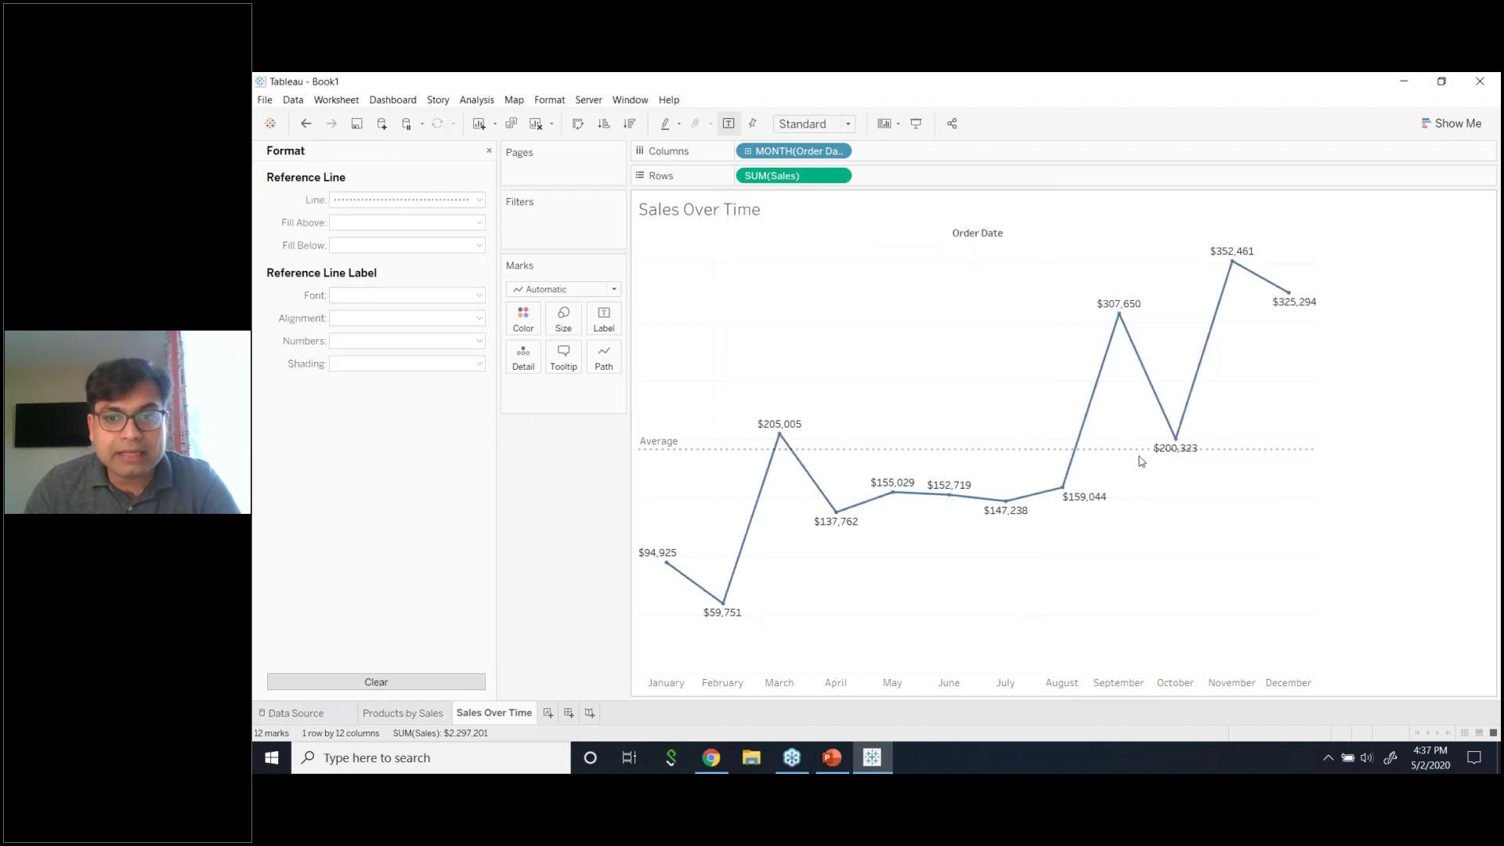
left_click(1140, 456)
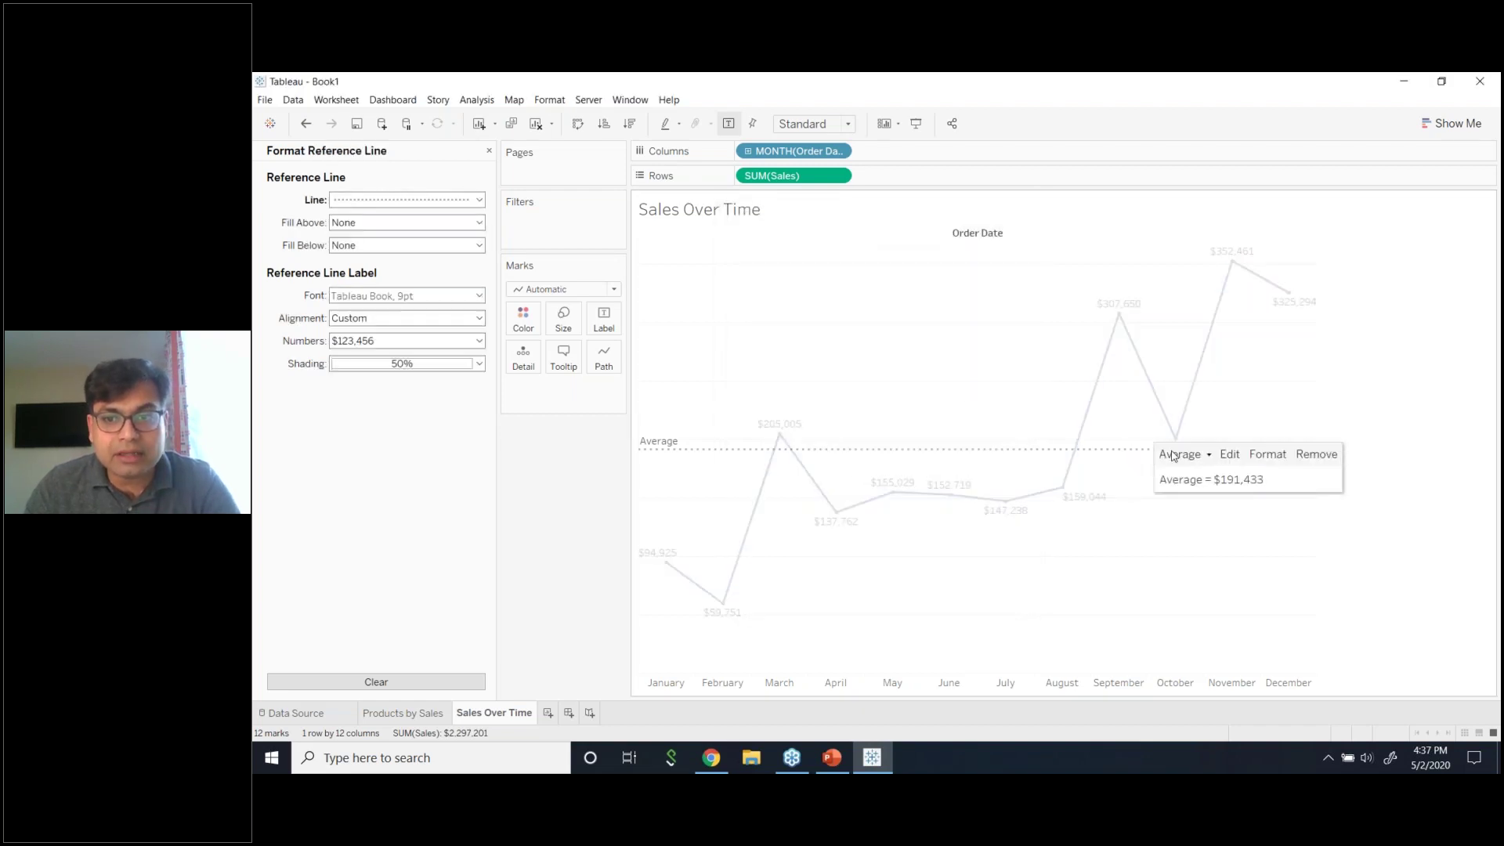
- Set the average line's label font size to 8pt
left_click(389, 295)
left_click(366, 339)
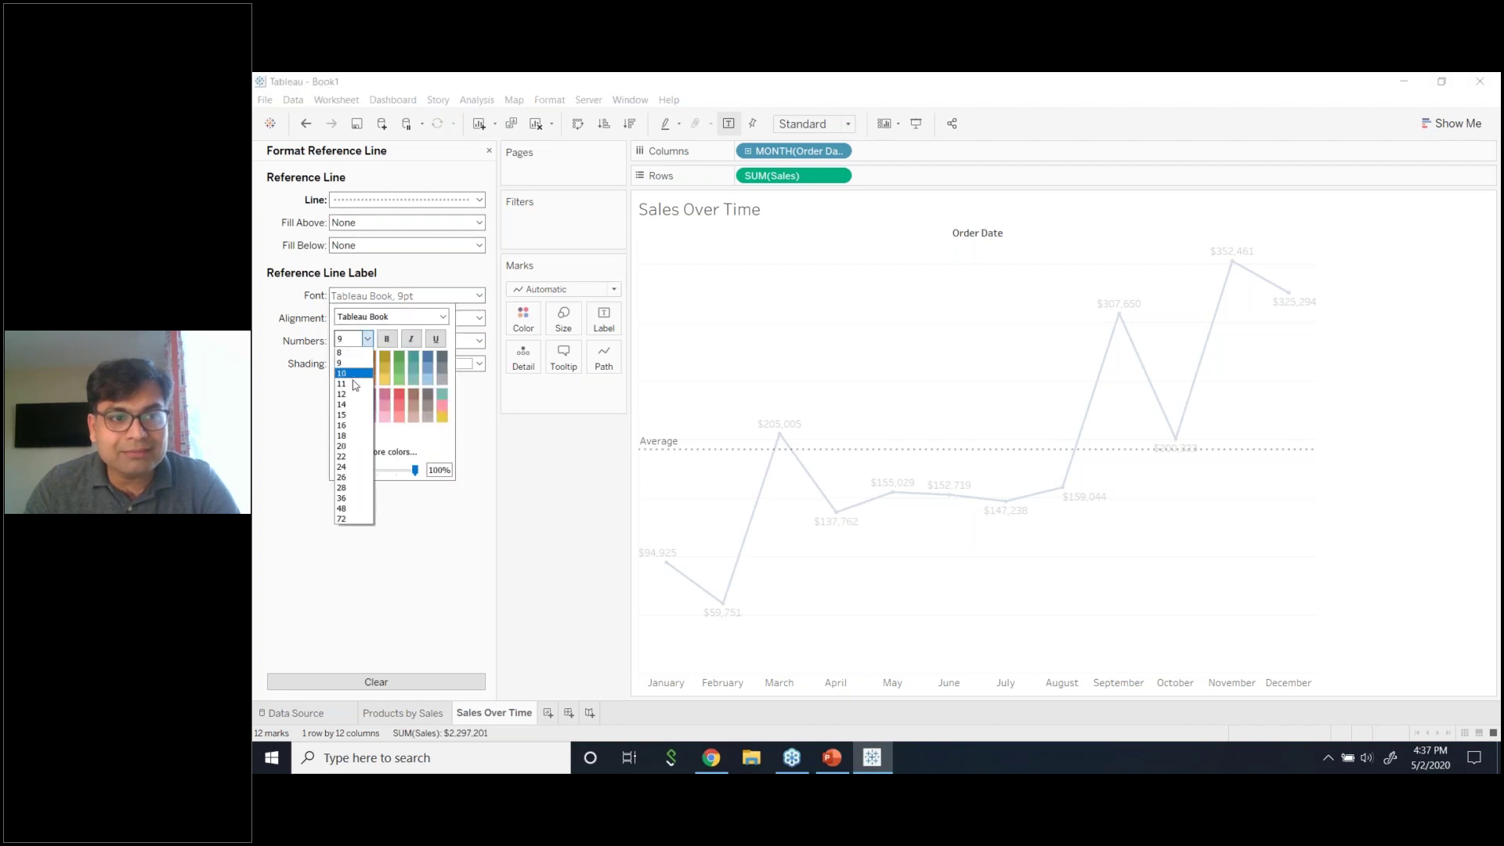
left_click(350, 397)
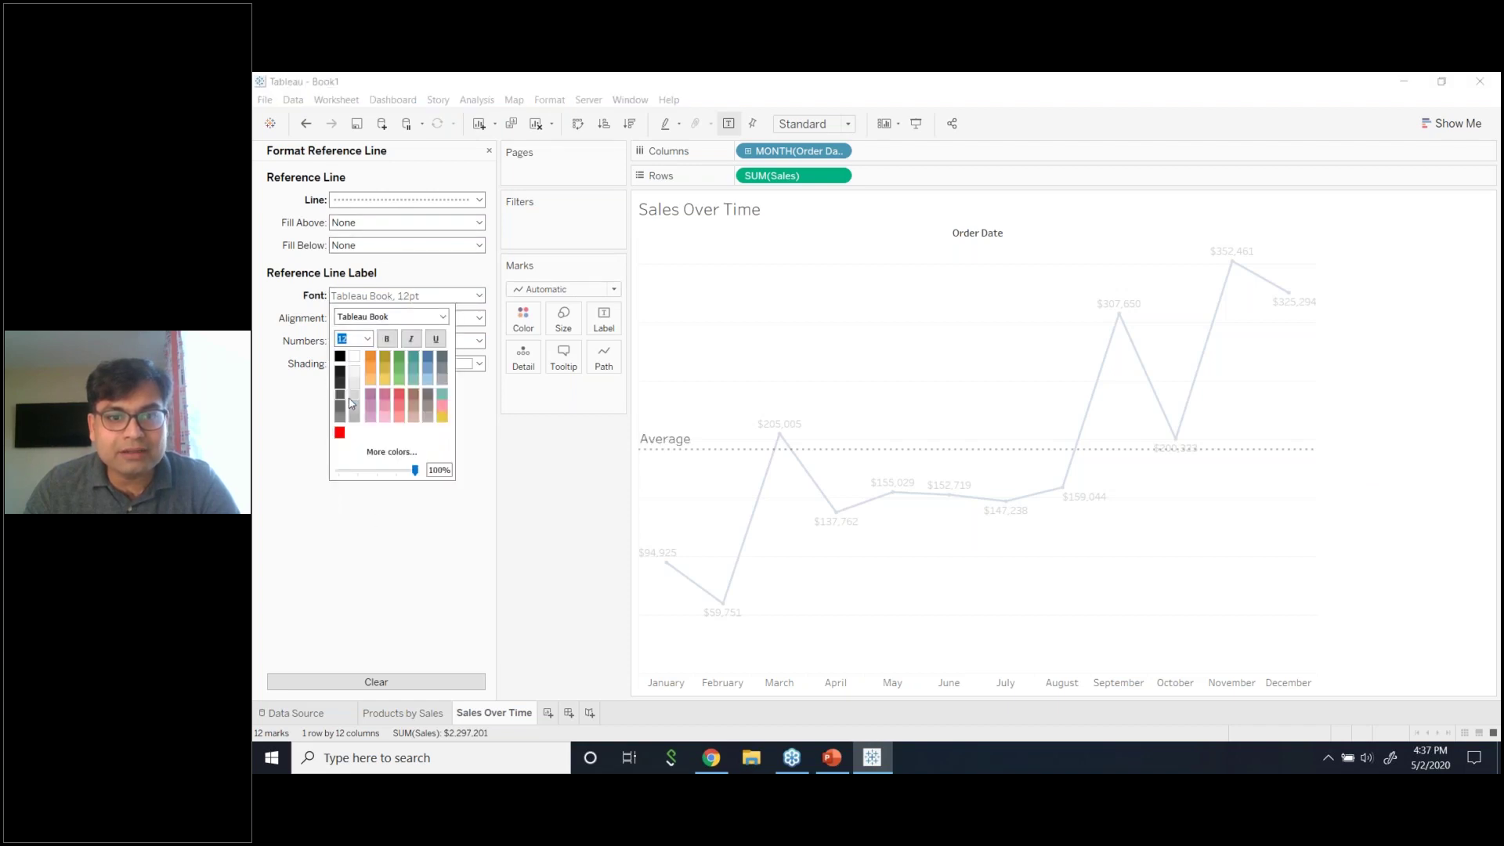
left_click(368, 341)
left_click(354, 354)
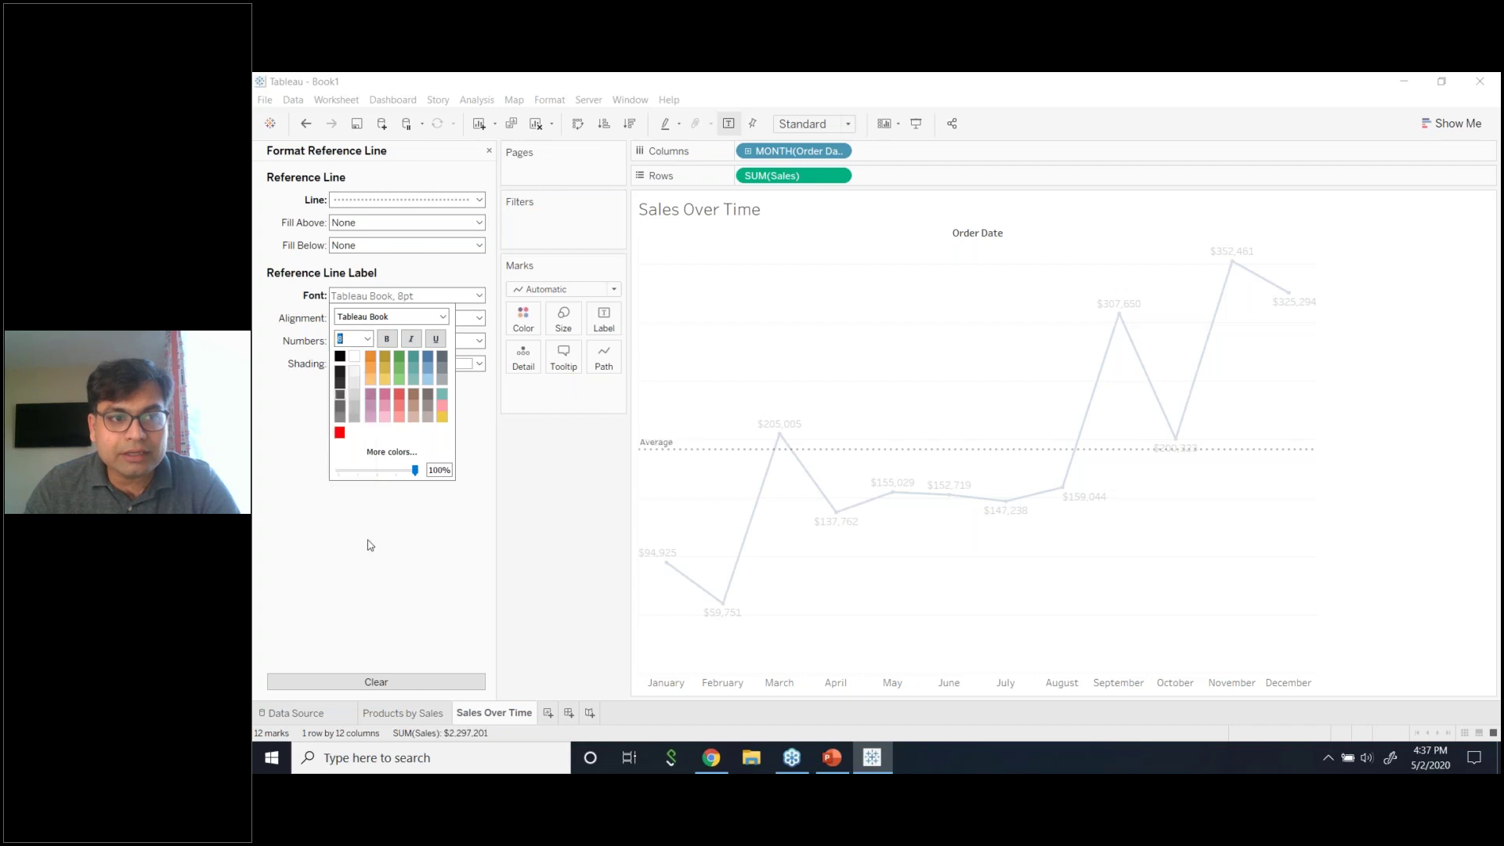
left_click(371, 544)
left_click(386, 345)
left_click(390, 346)
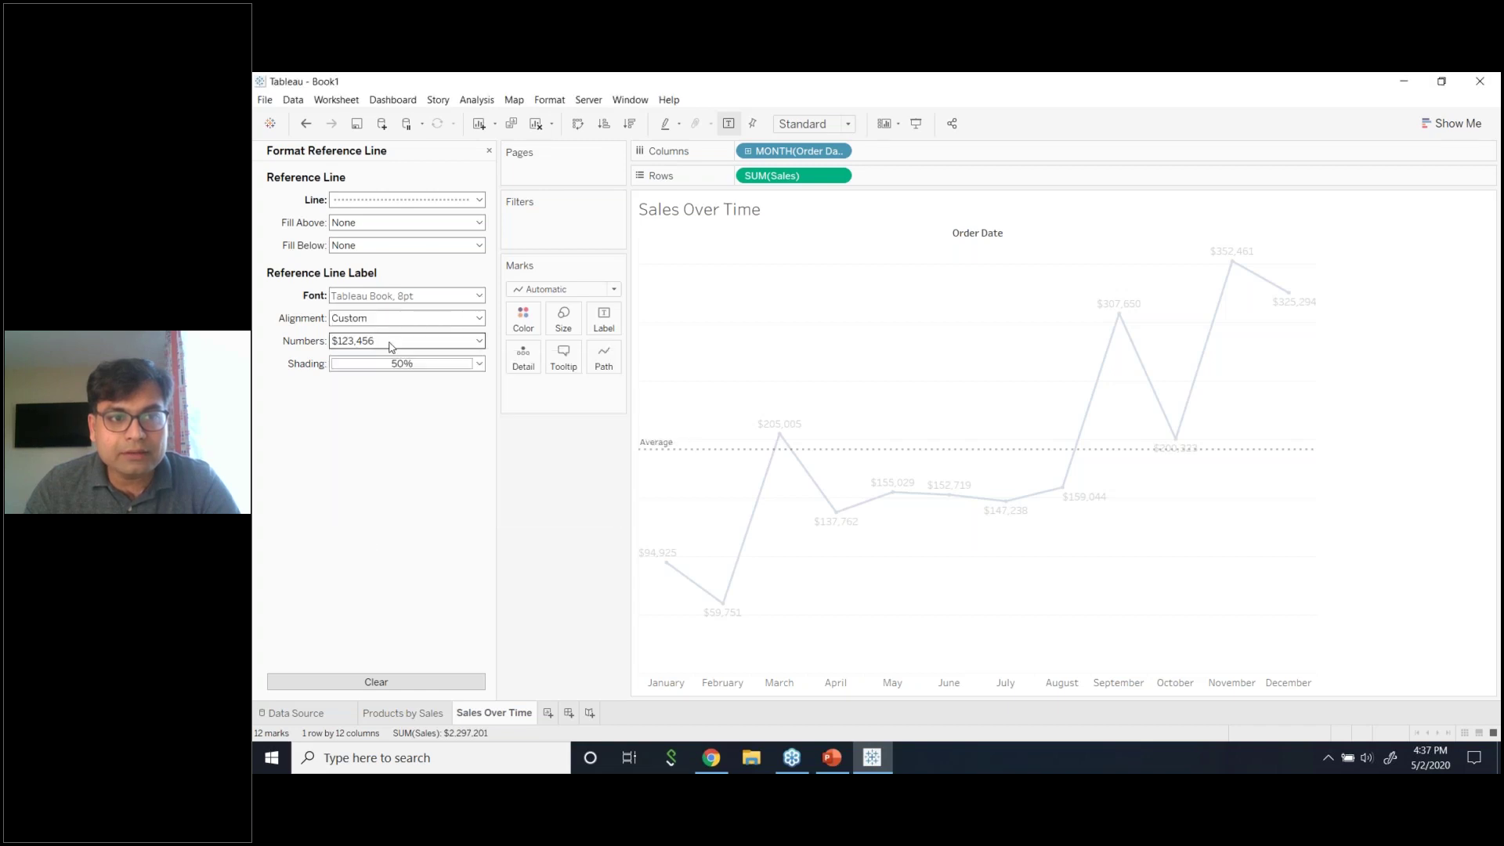
left_click(390, 346)
left_click(300, 444)
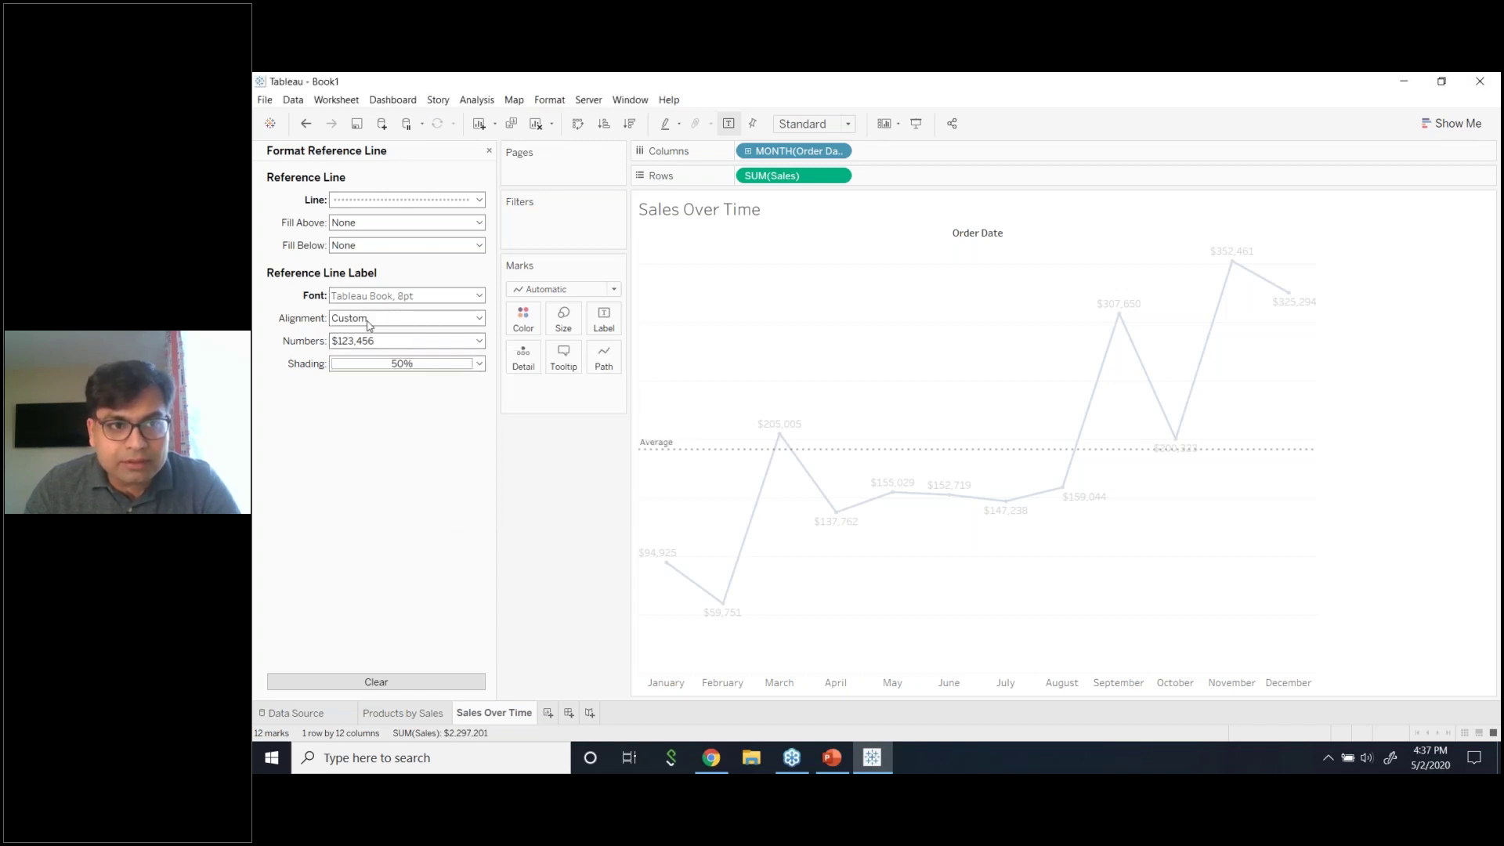
- Review the label font and the line style and colour options for the average line
left_click(405, 298)
left_click(405, 296)
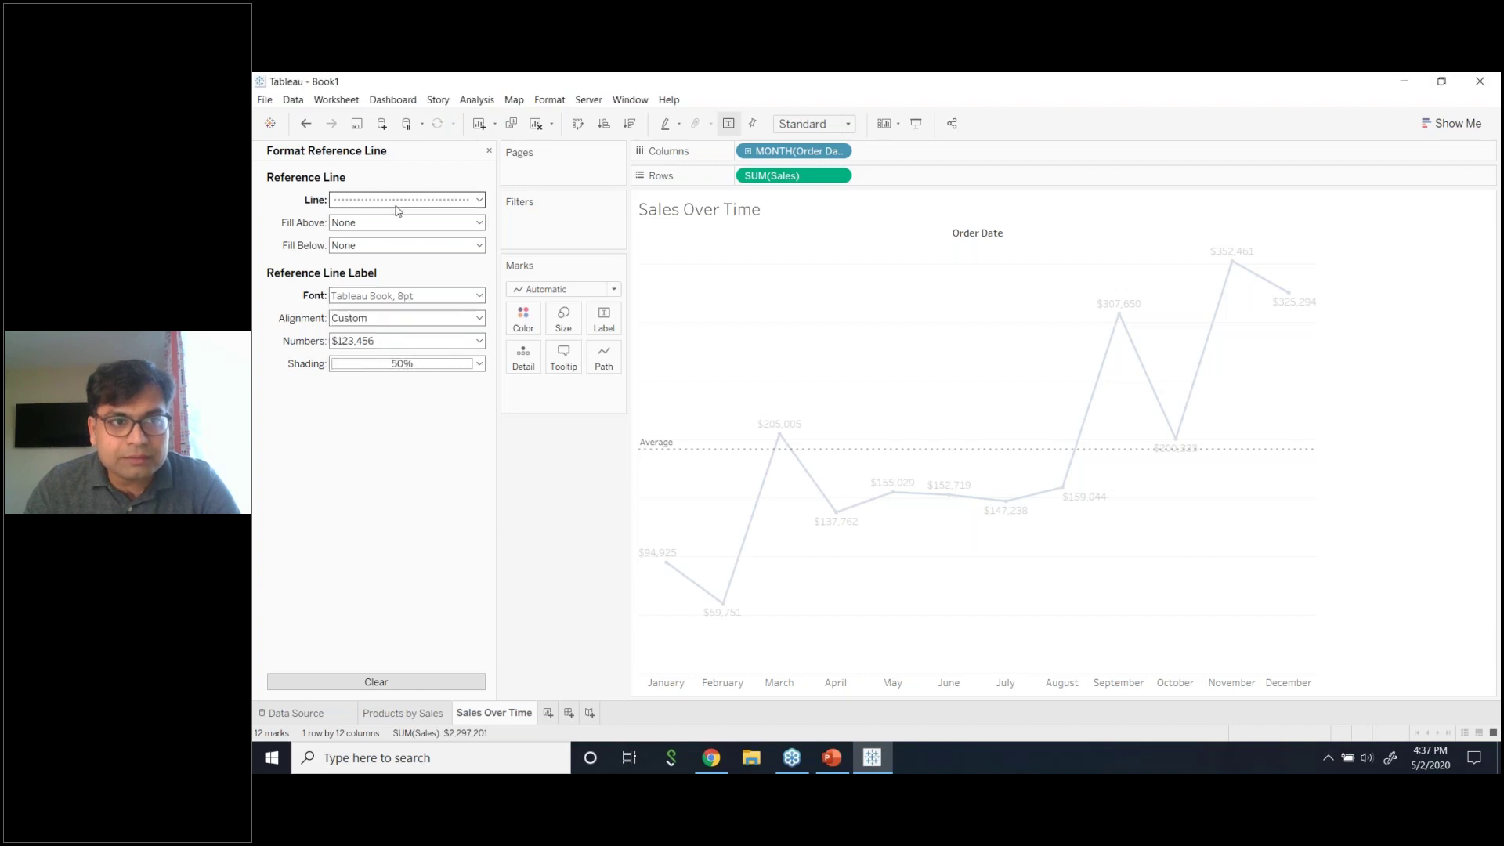
left_click(401, 202)
left_click(720, 389)
left_click(689, 449)
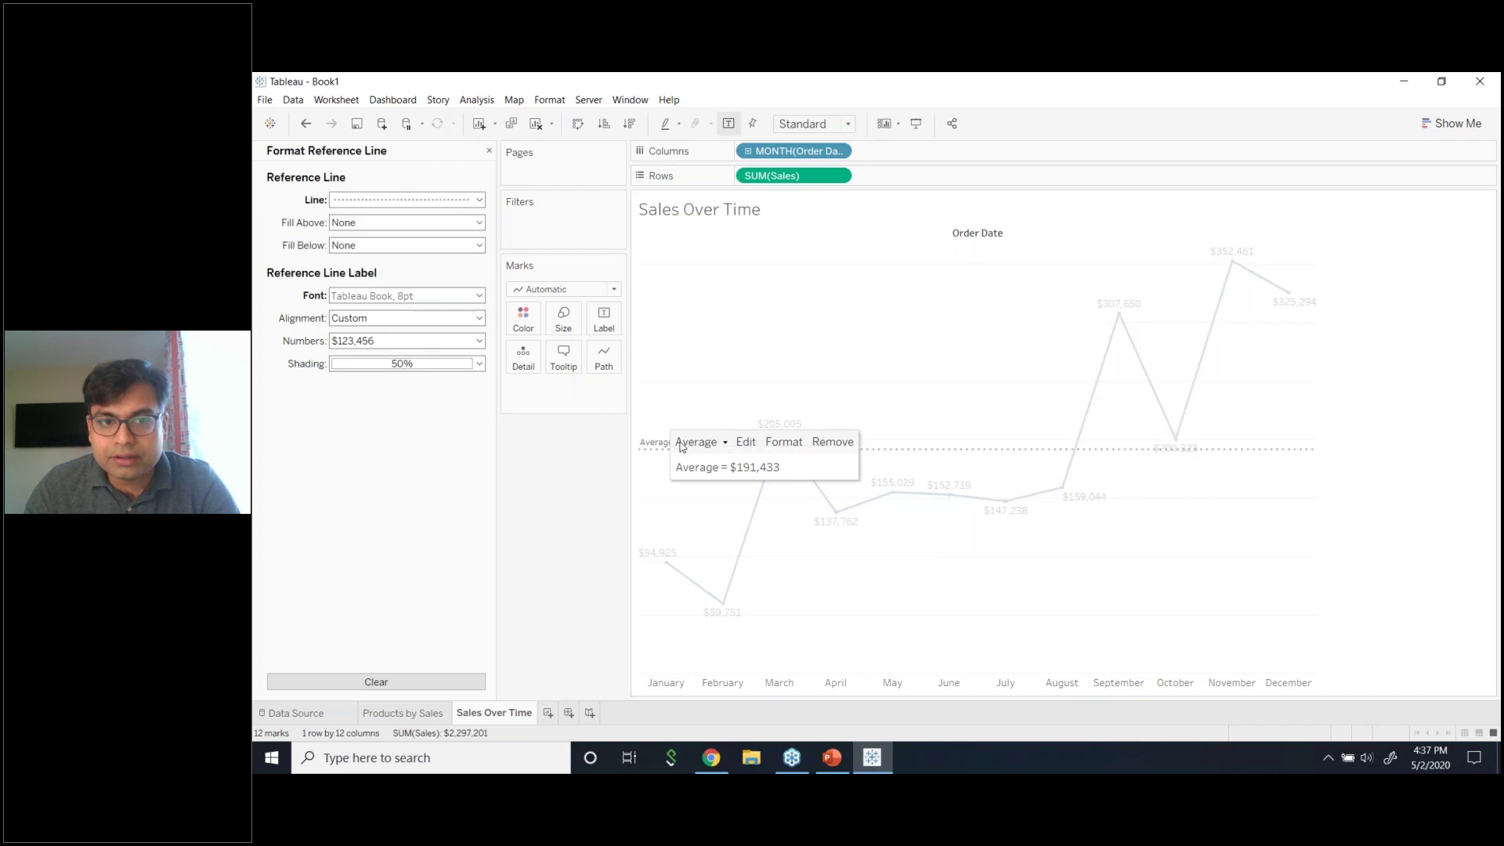
- Change the reference line's aggregation from Average to Maximum
left_click(747, 445)
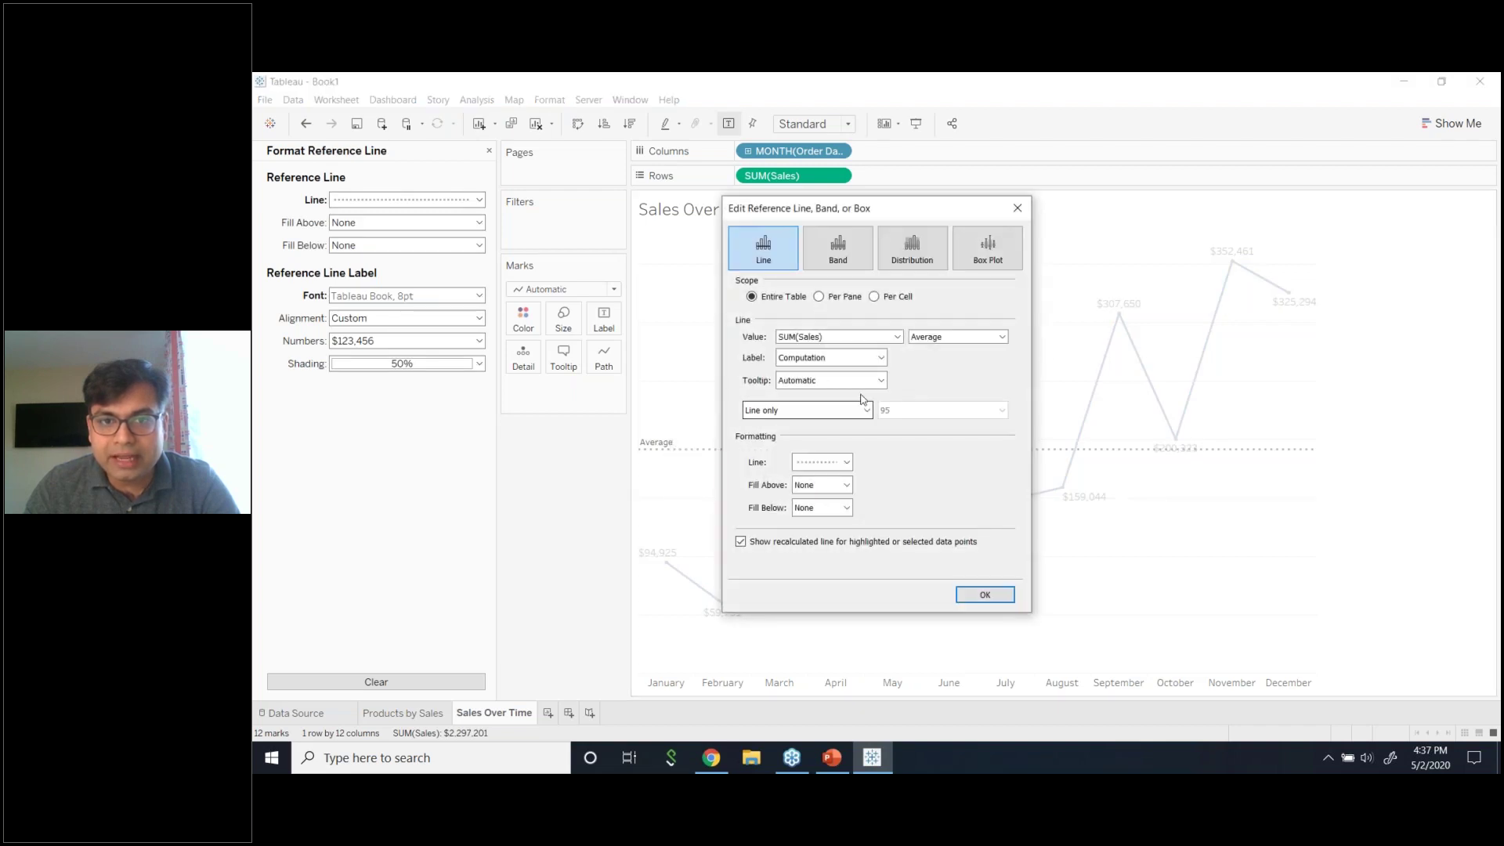
left_click_drag(897, 208, 1231, 209)
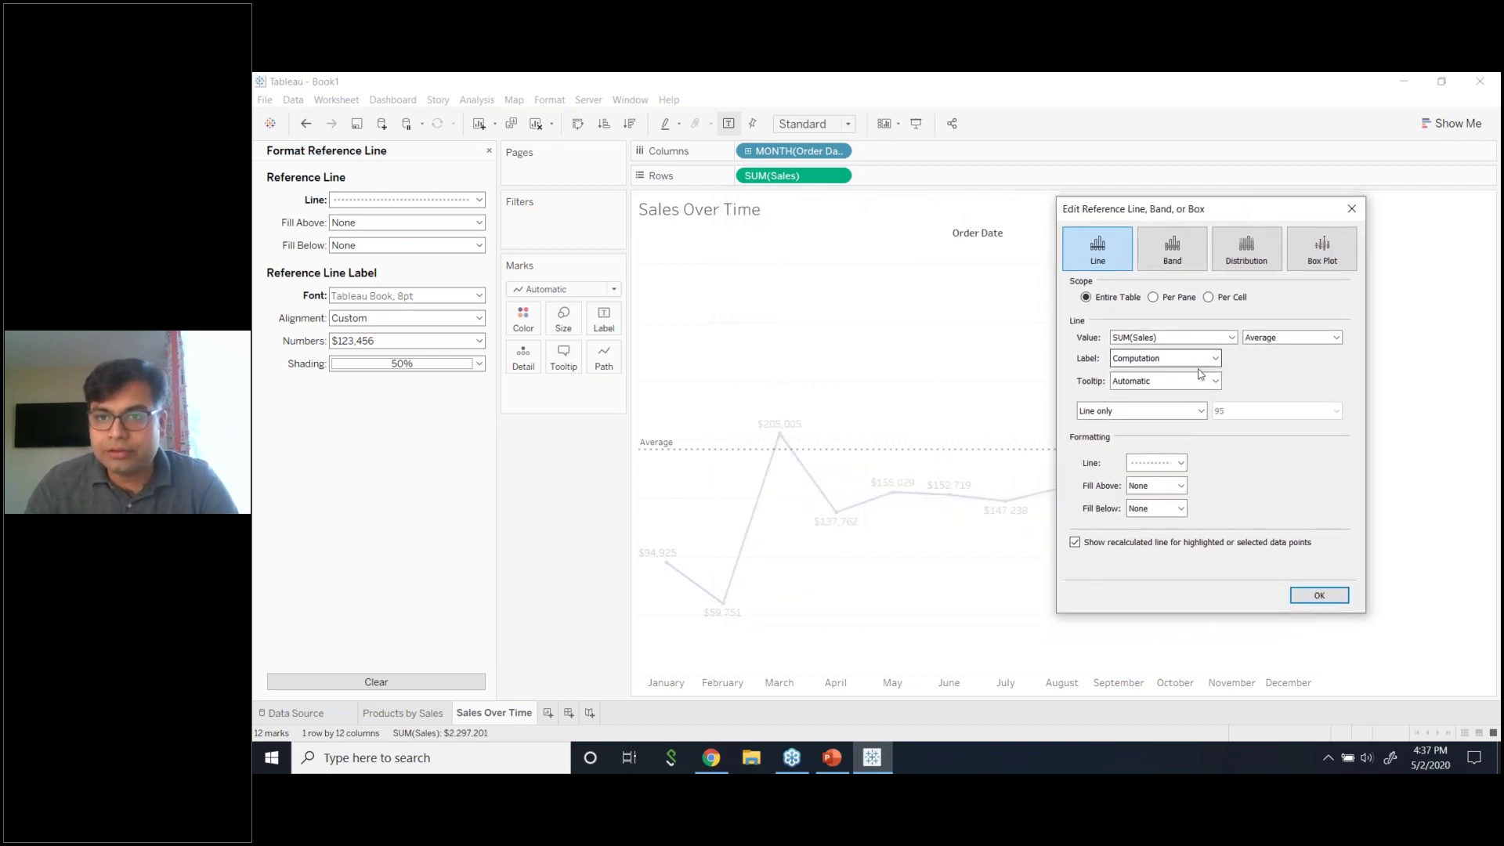
left_click(1259, 338)
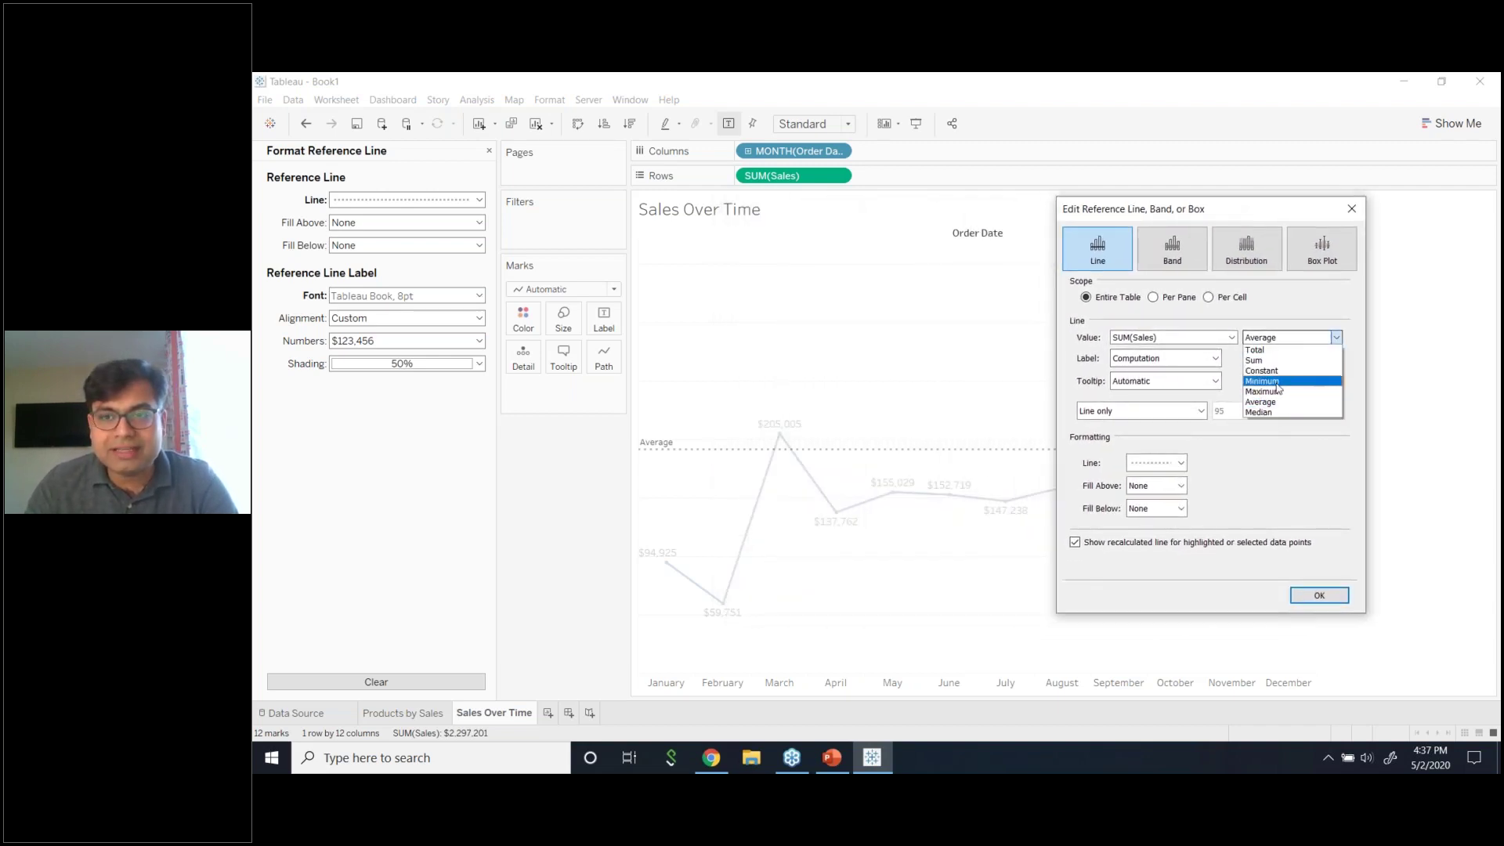
left_click(1279, 392)
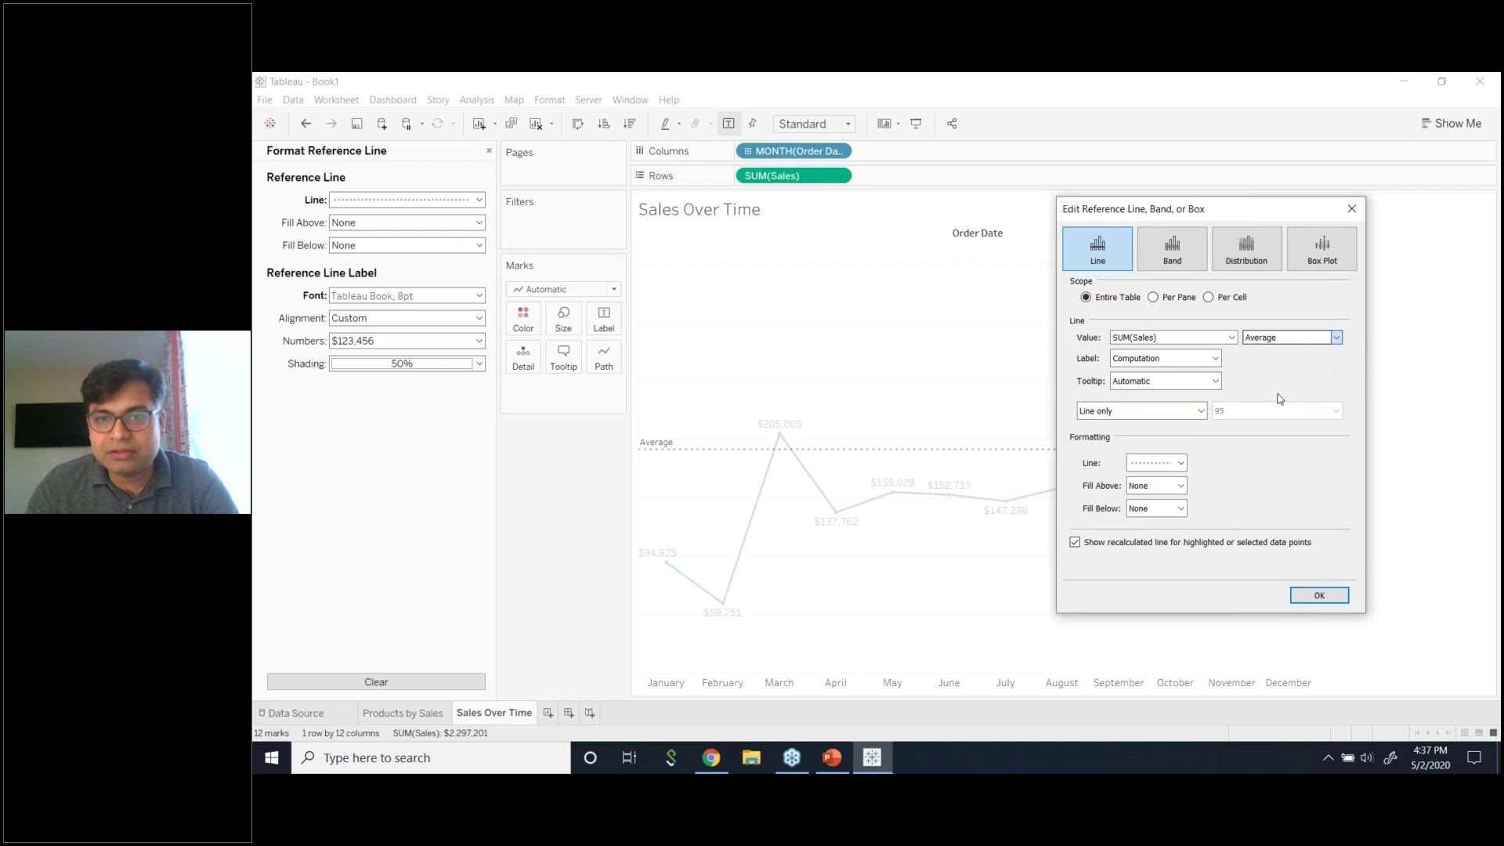
left_click(1321, 596)
- Close the reference line settings and formatting pane, returning to the Data pane
left_click(1331, 440)
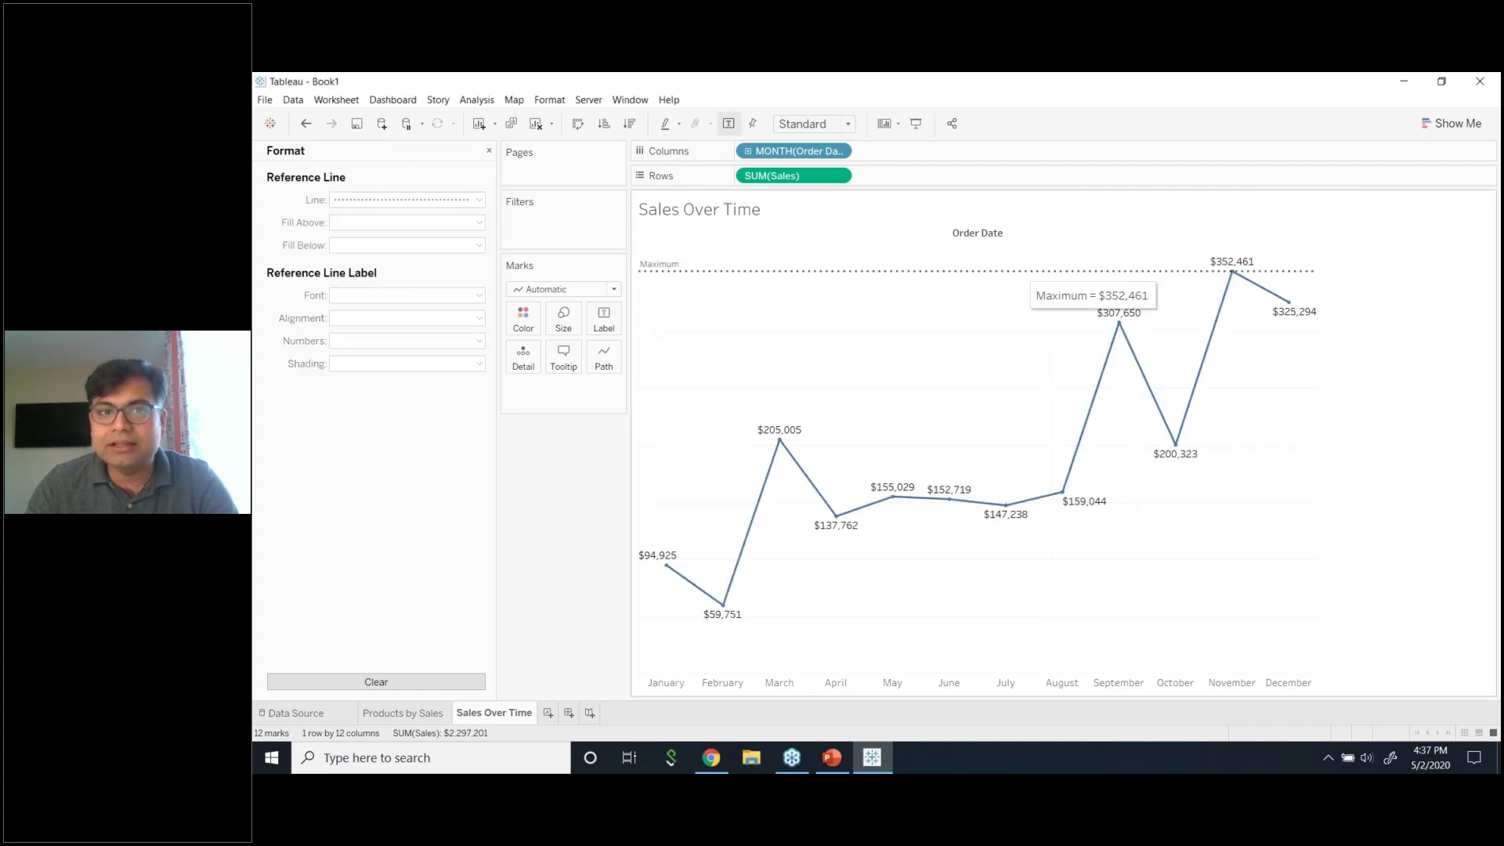
left_click(1030, 277)
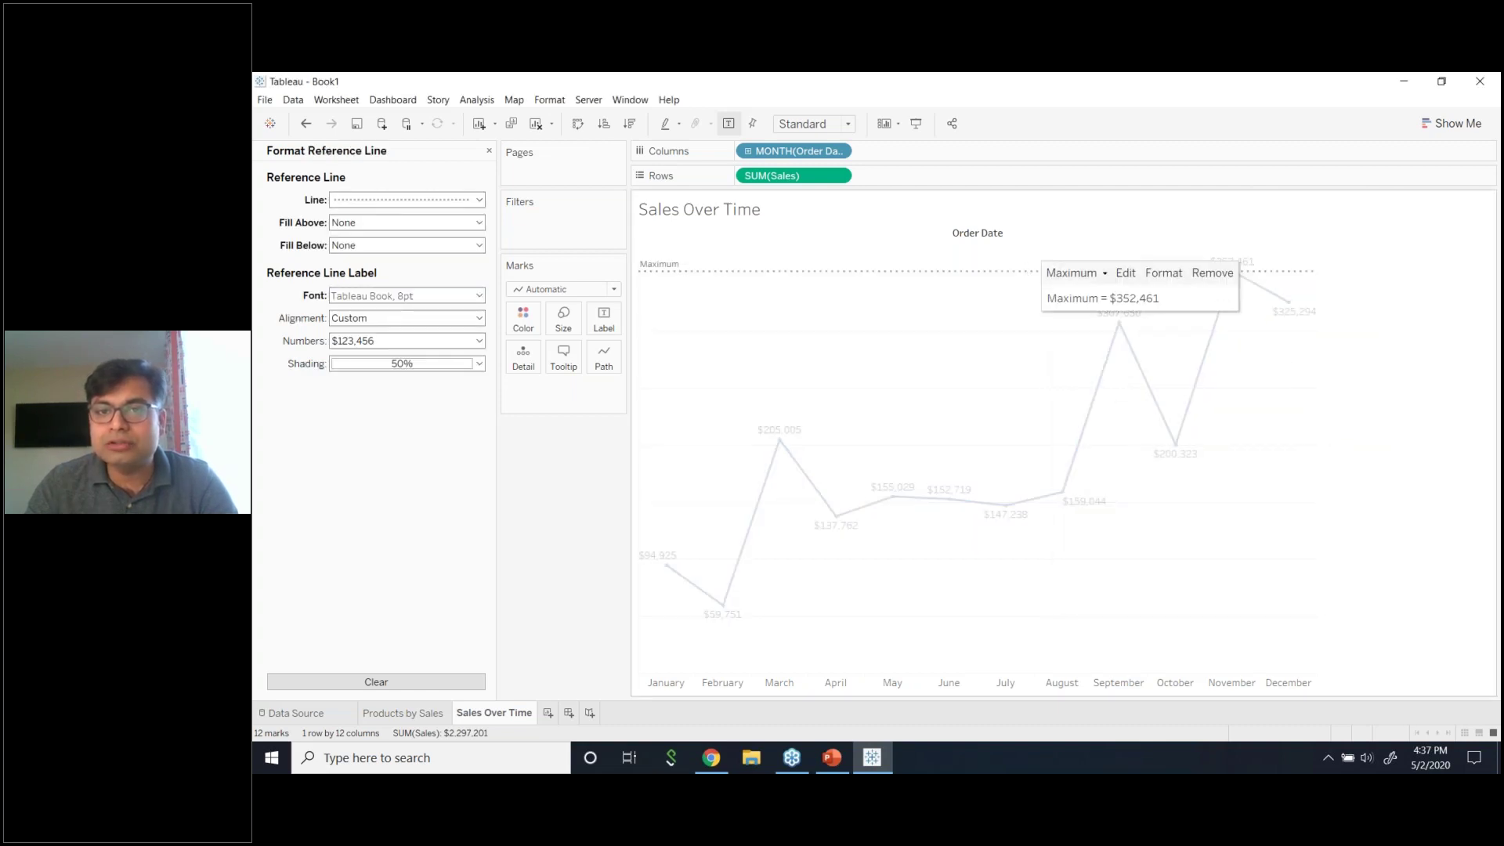
left_click(1126, 273)
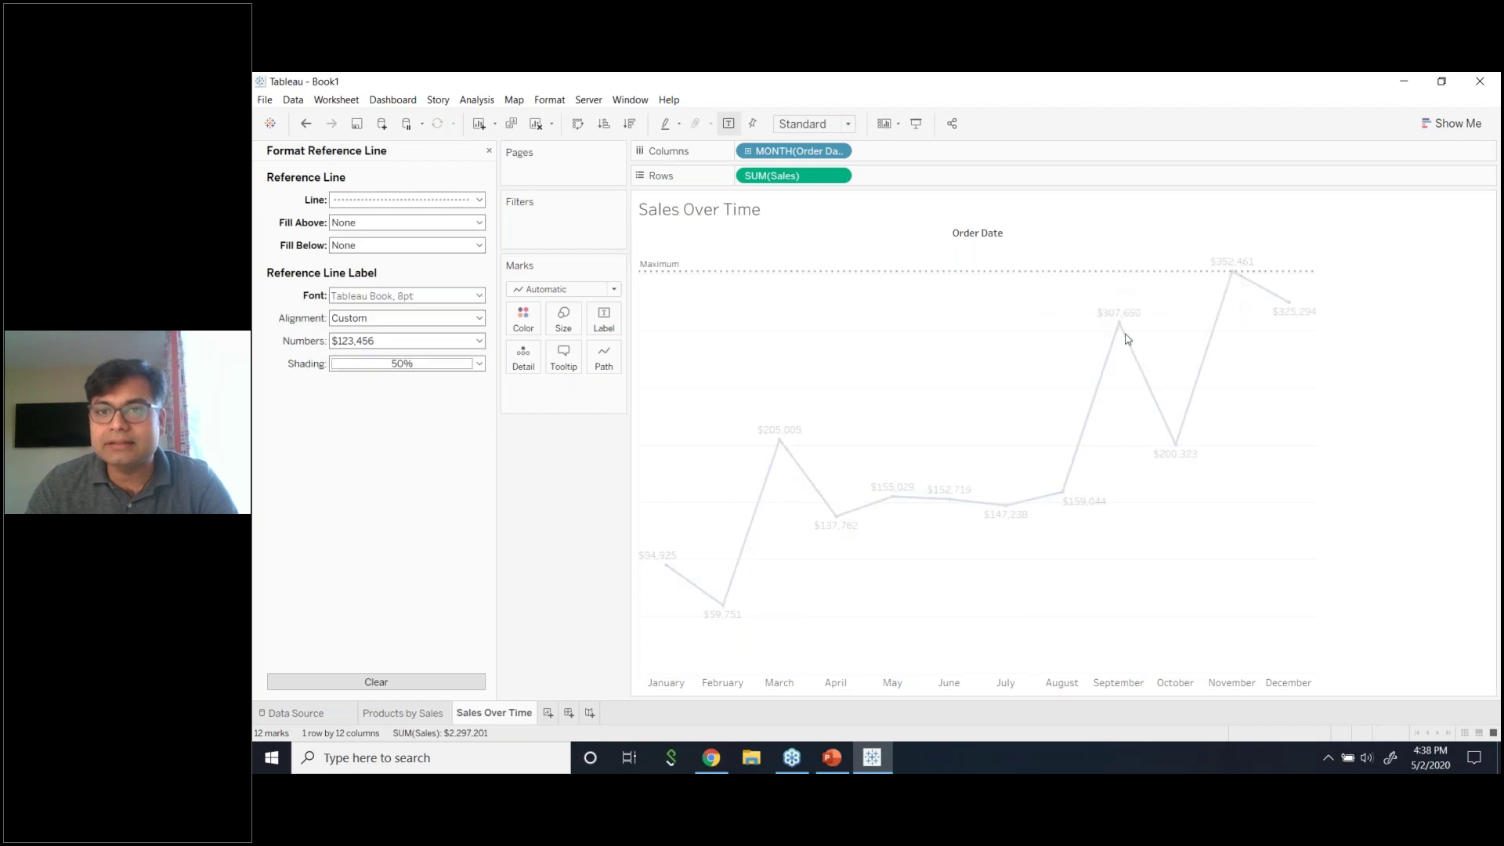
left_click(1018, 207)
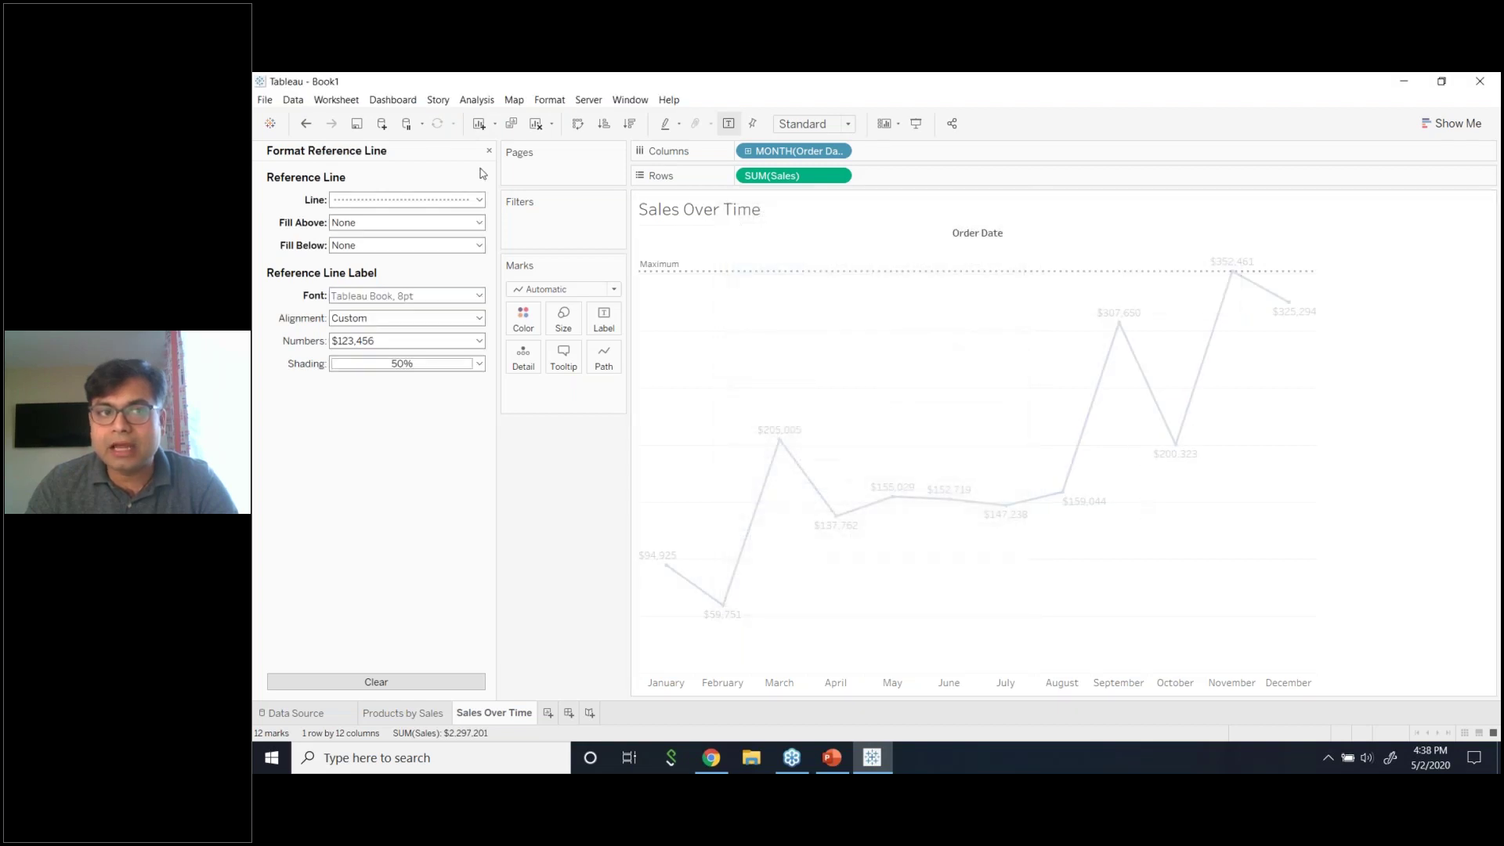
left_click(489, 151)
left_click(313, 159)
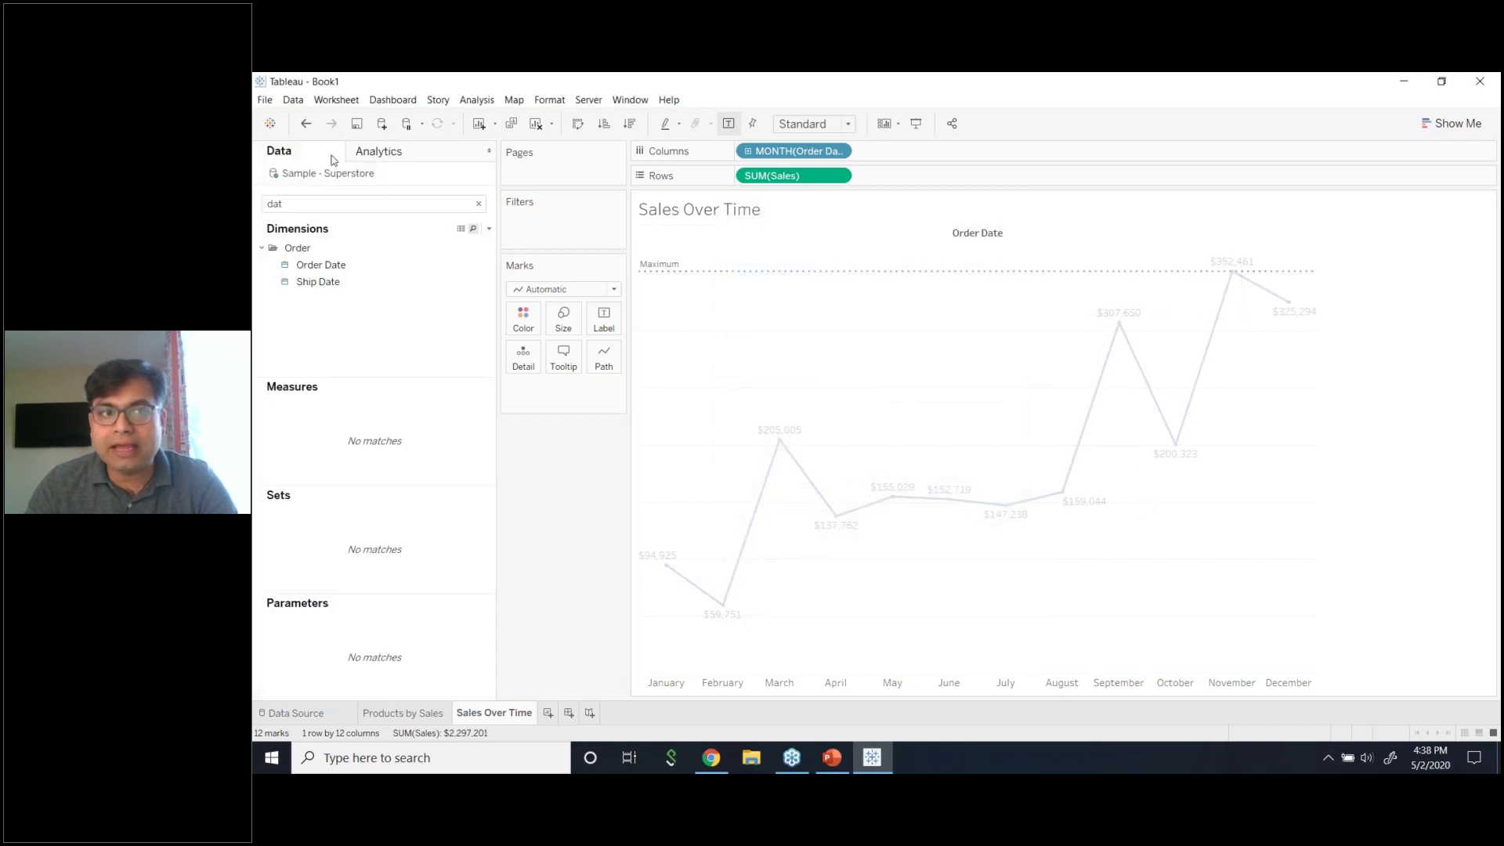
- After trying an Average Line drag, delete the Maximum reference line from the monthly chart
left_click(401, 156)
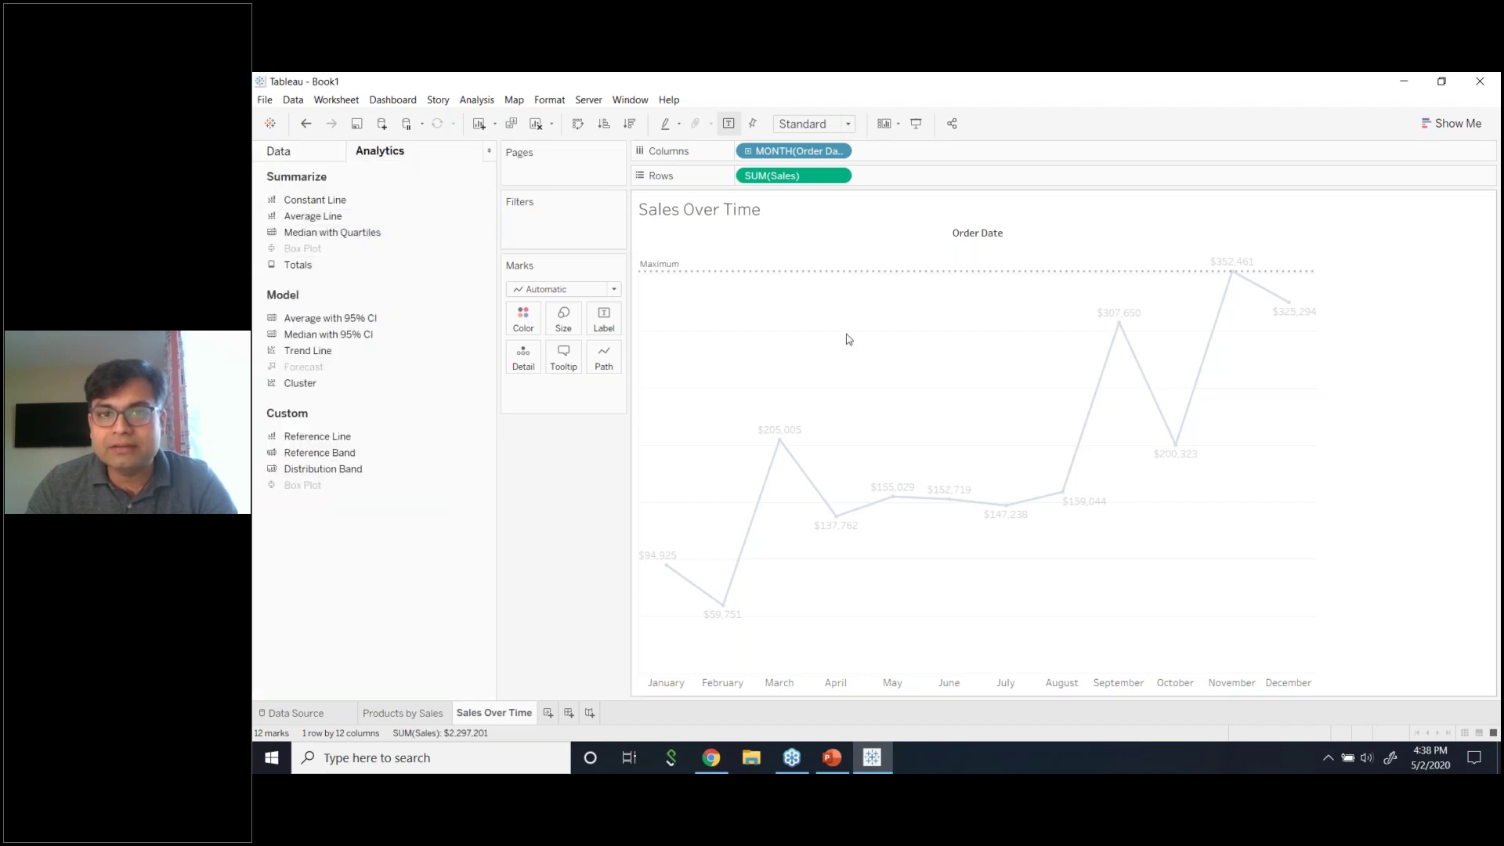
left_click_drag(369, 228, 274, 231)
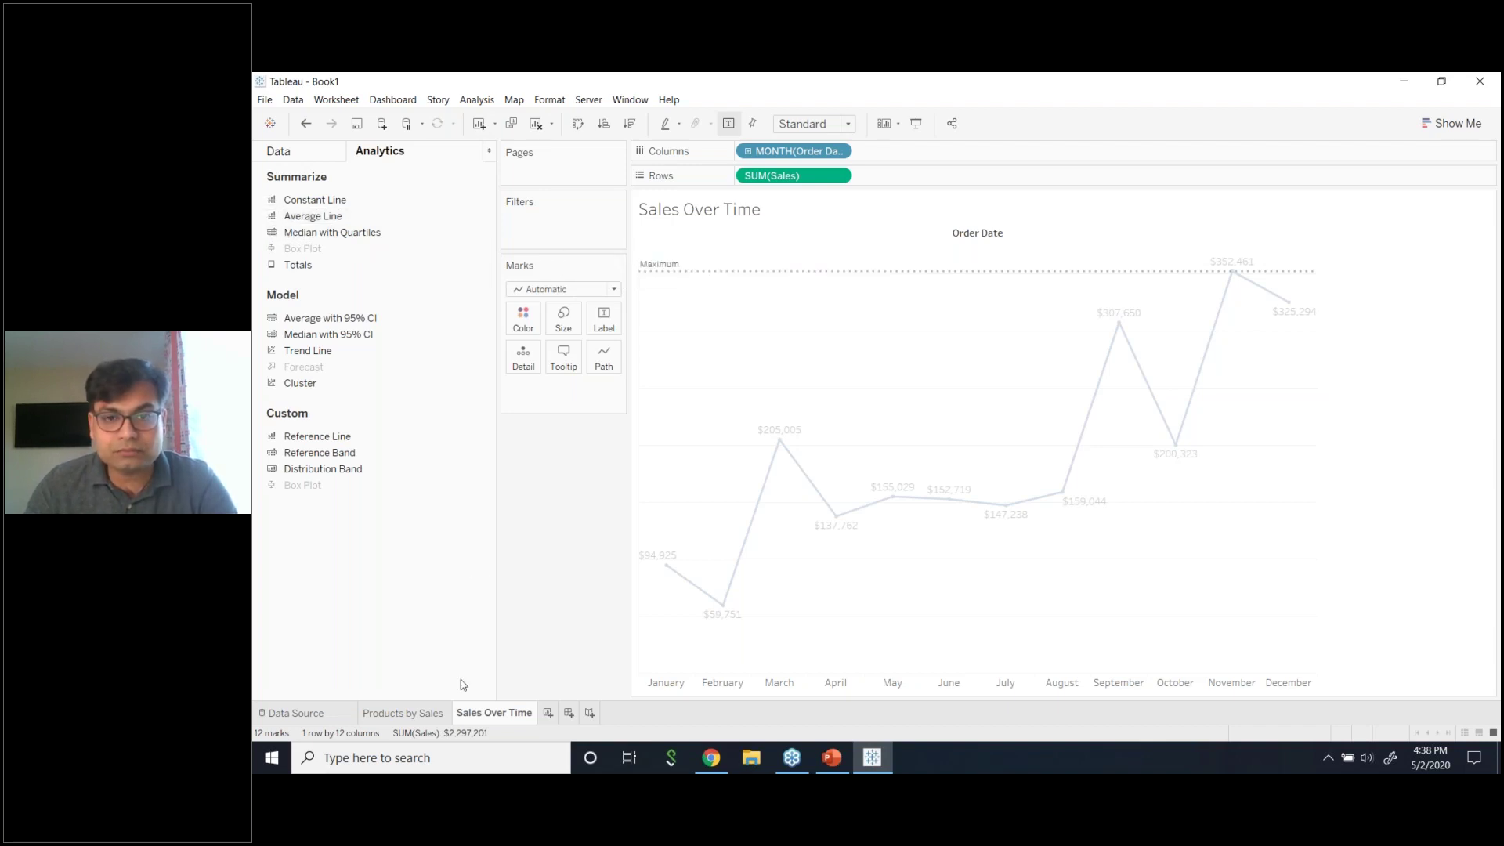
mouse_move(1006, 277)
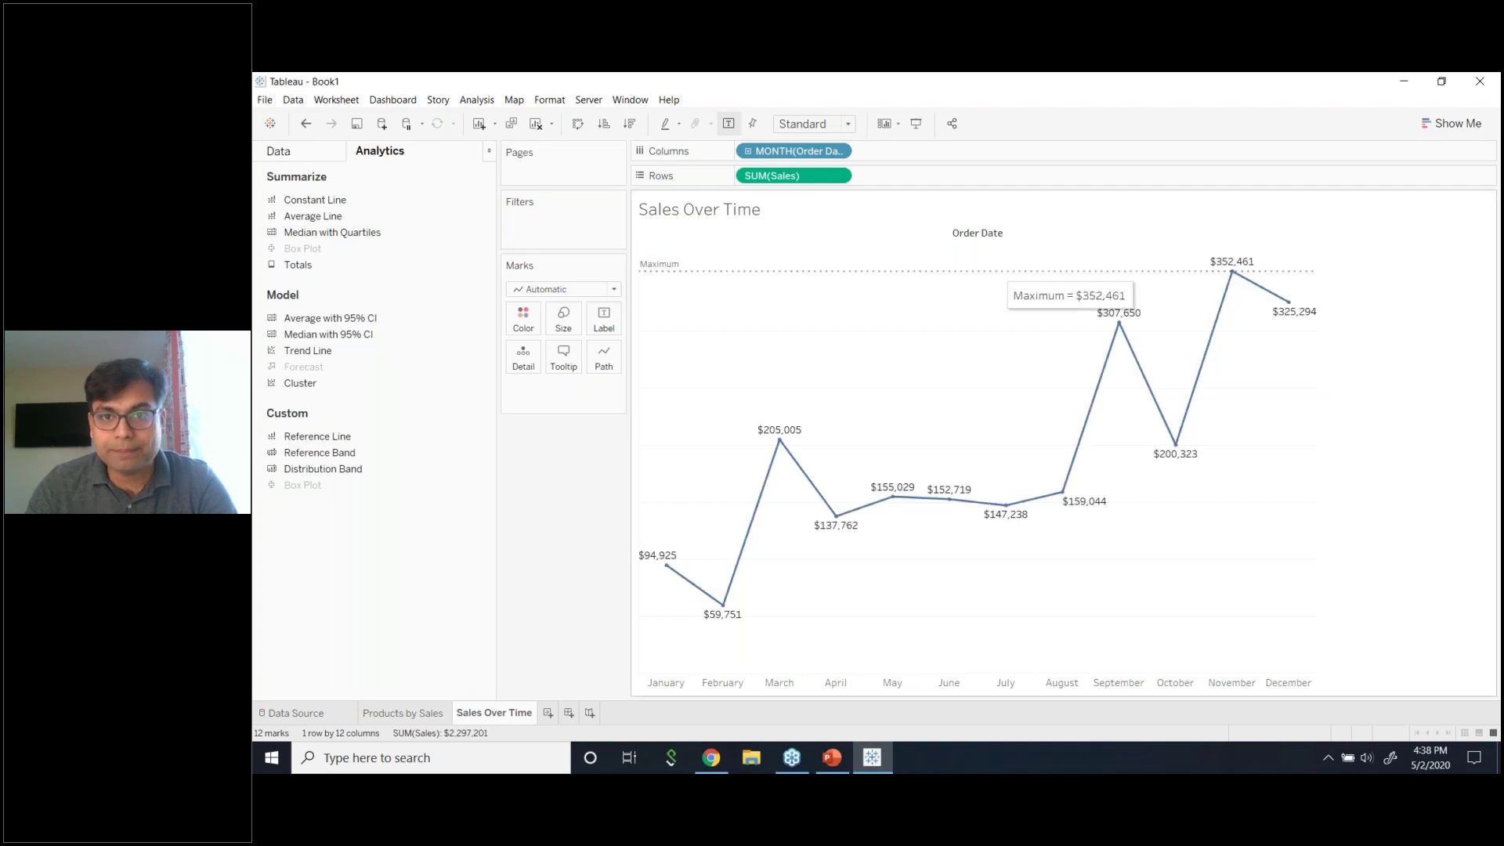
left_click(1050, 276)
left_click(1229, 275)
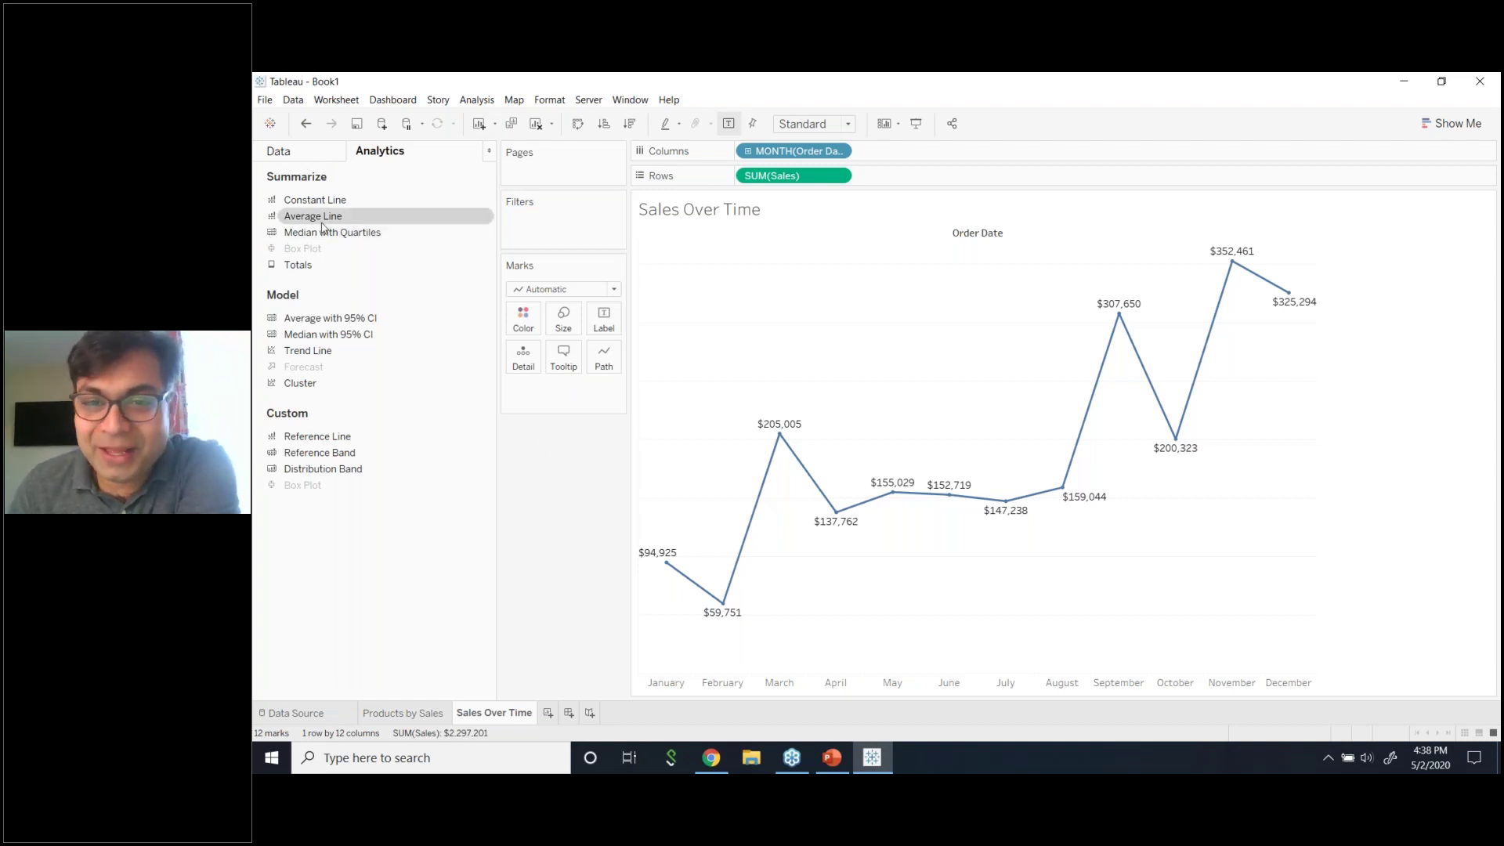
- Add an Average Line across the whole table from the Analytics pane
left_click(278, 150)
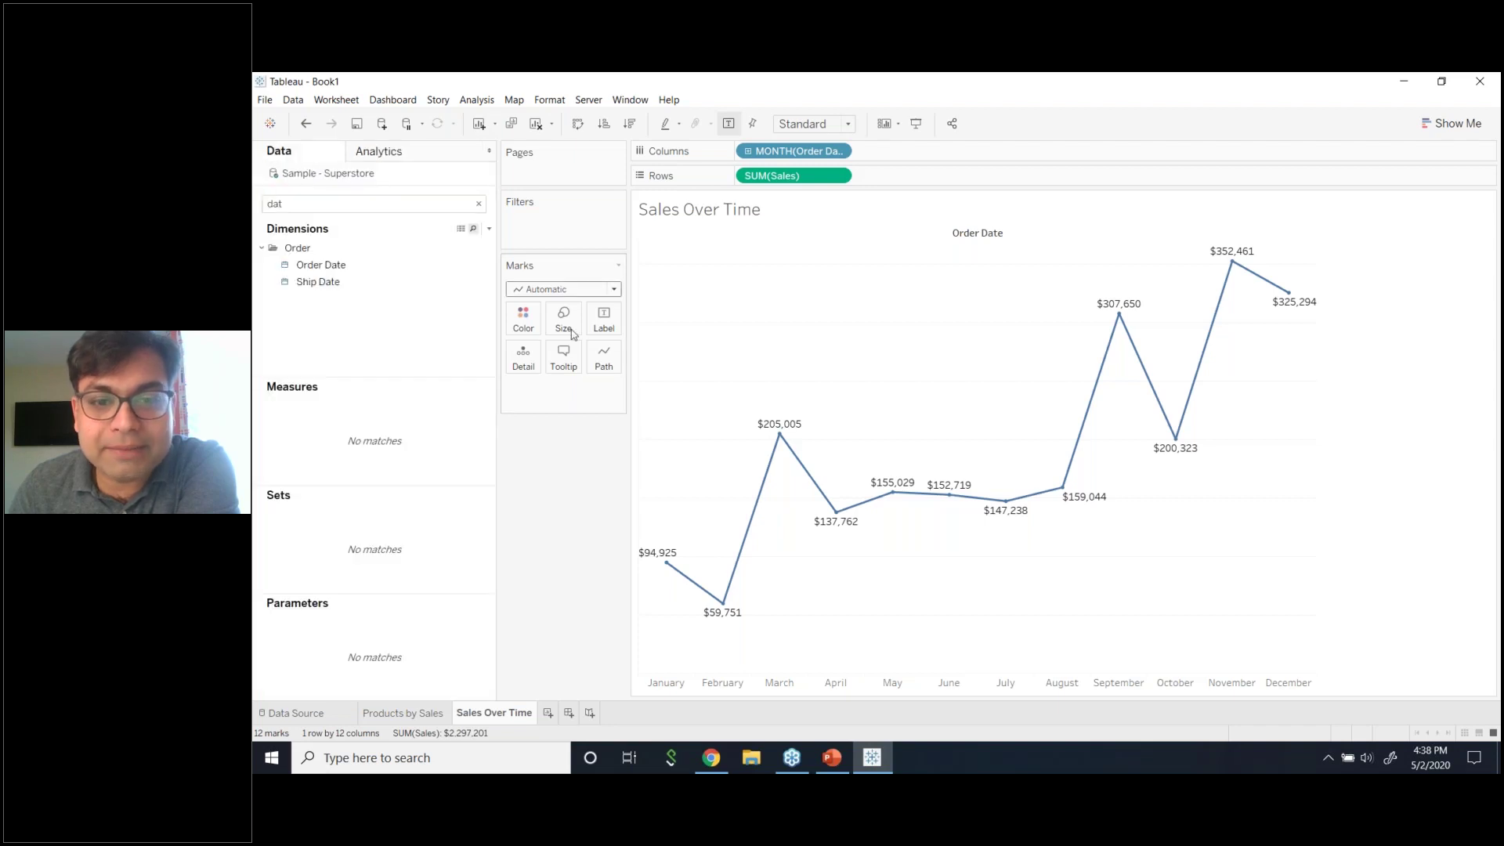
left_click(401, 152)
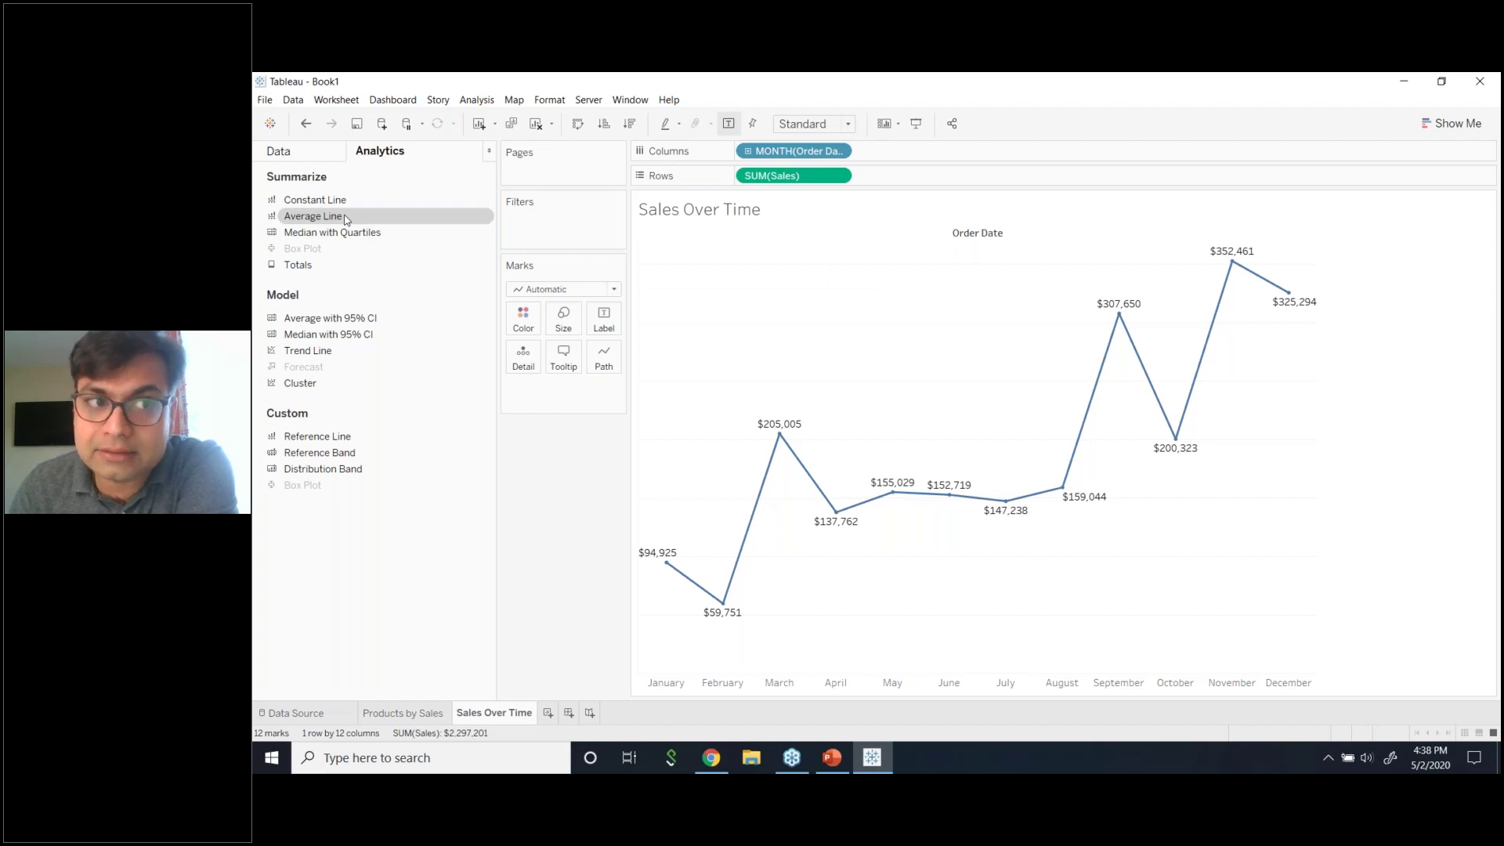
left_click_drag(350, 217, 754, 262)
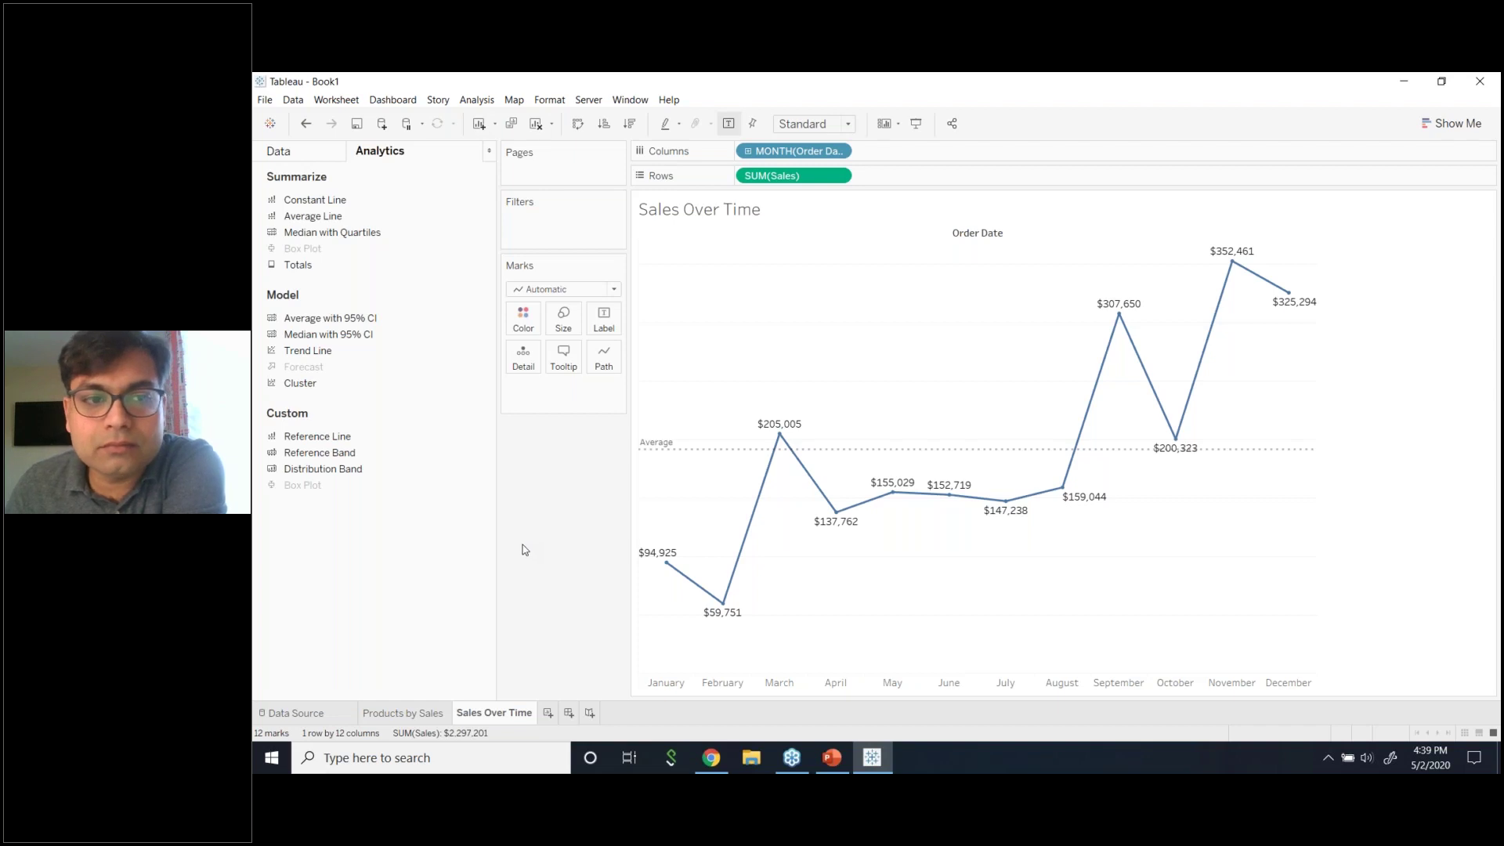
- Format the Average reference line to use an orange line colour
left_click(928, 449)
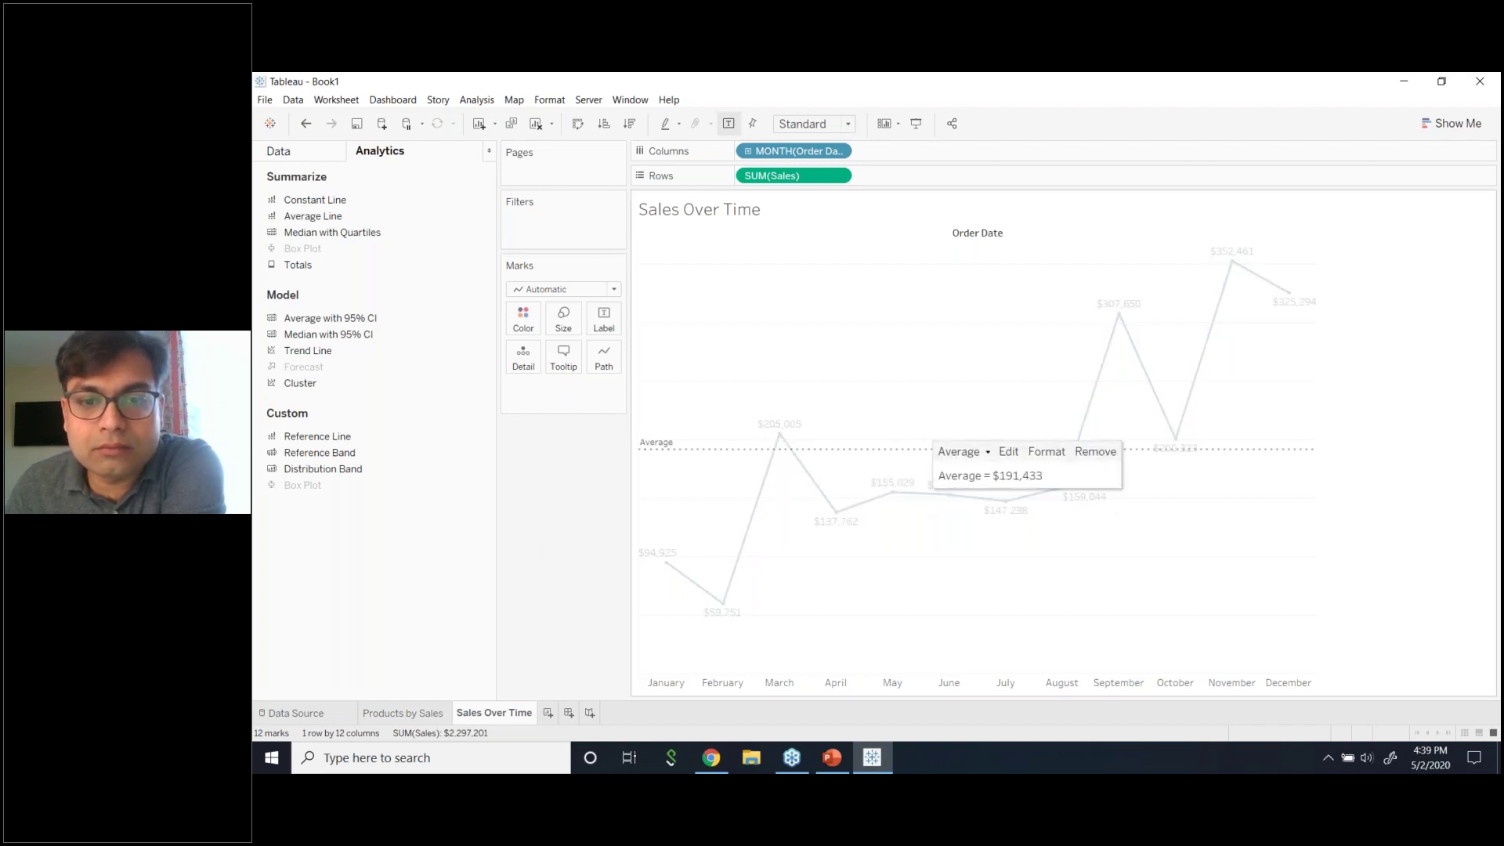
left_click(1045, 452)
left_click(360, 197)
left_click(375, 310)
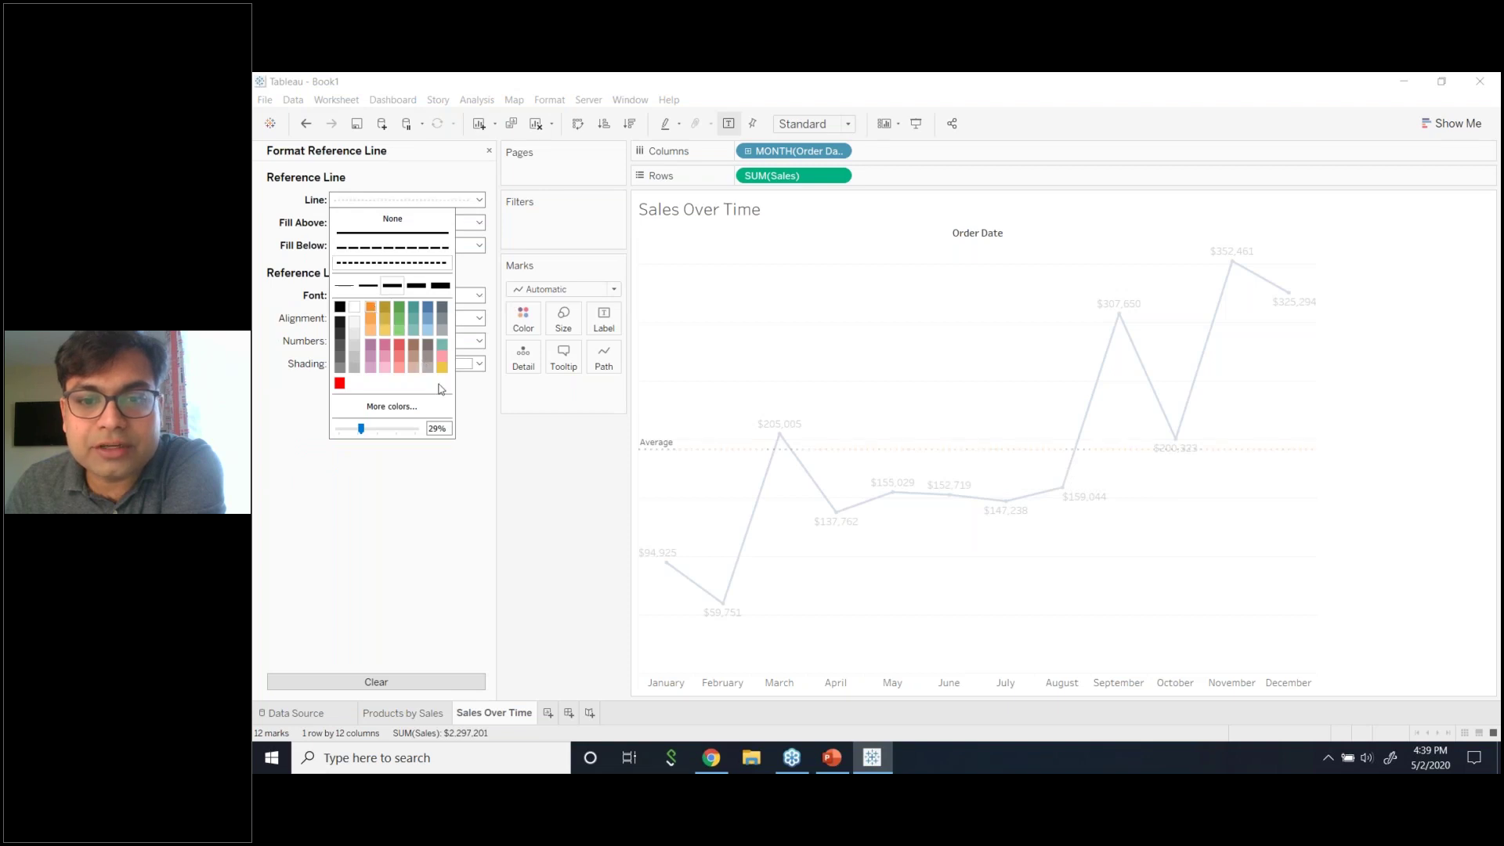
left_click(512, 504)
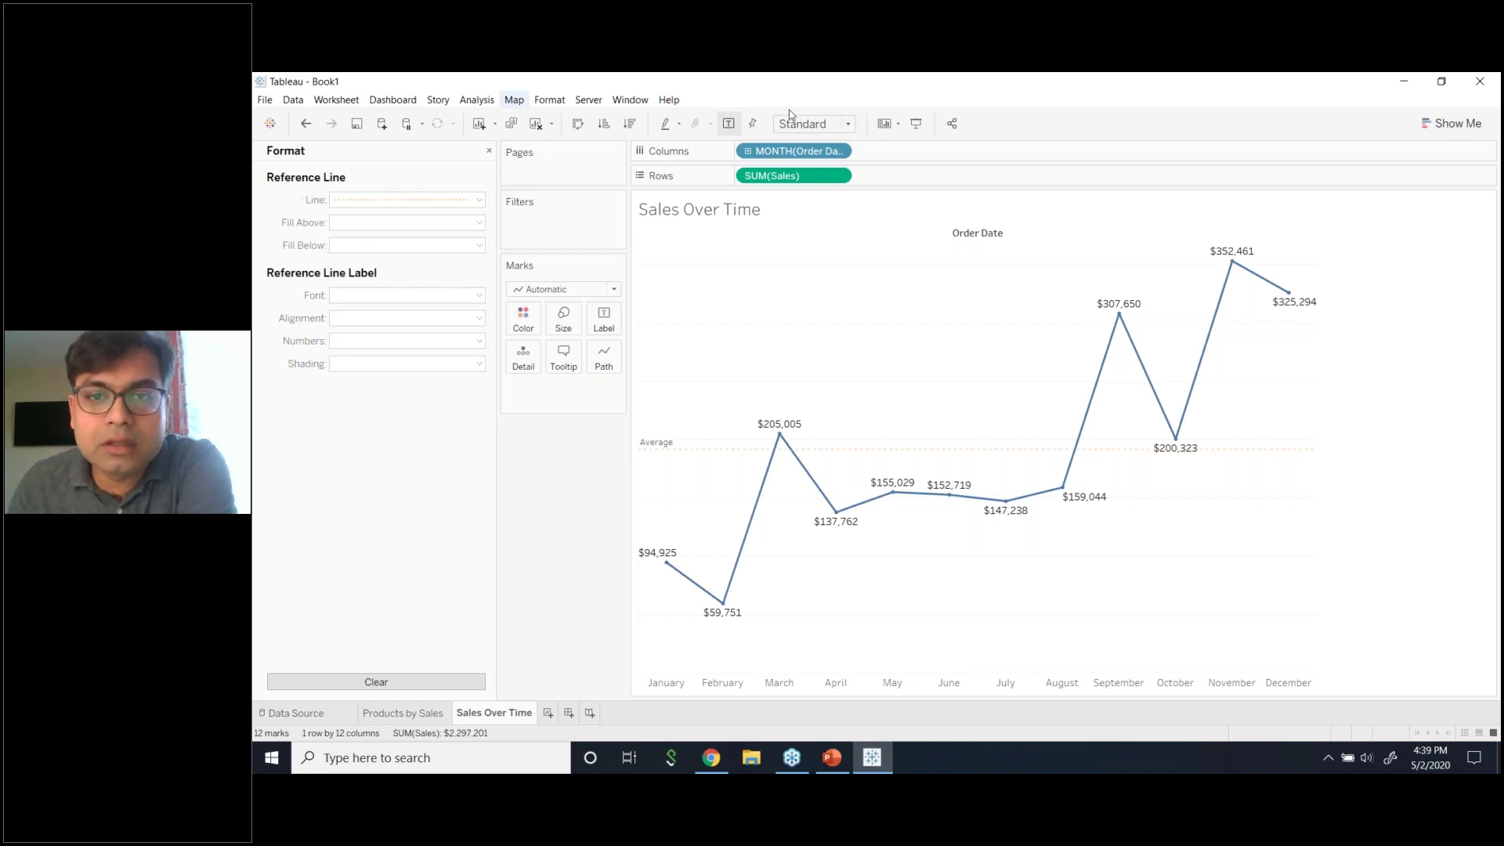
- Open the title editor, then open formatting for the SUM(Sales) axis
double_click(993, 210)
key("ctrl+a")
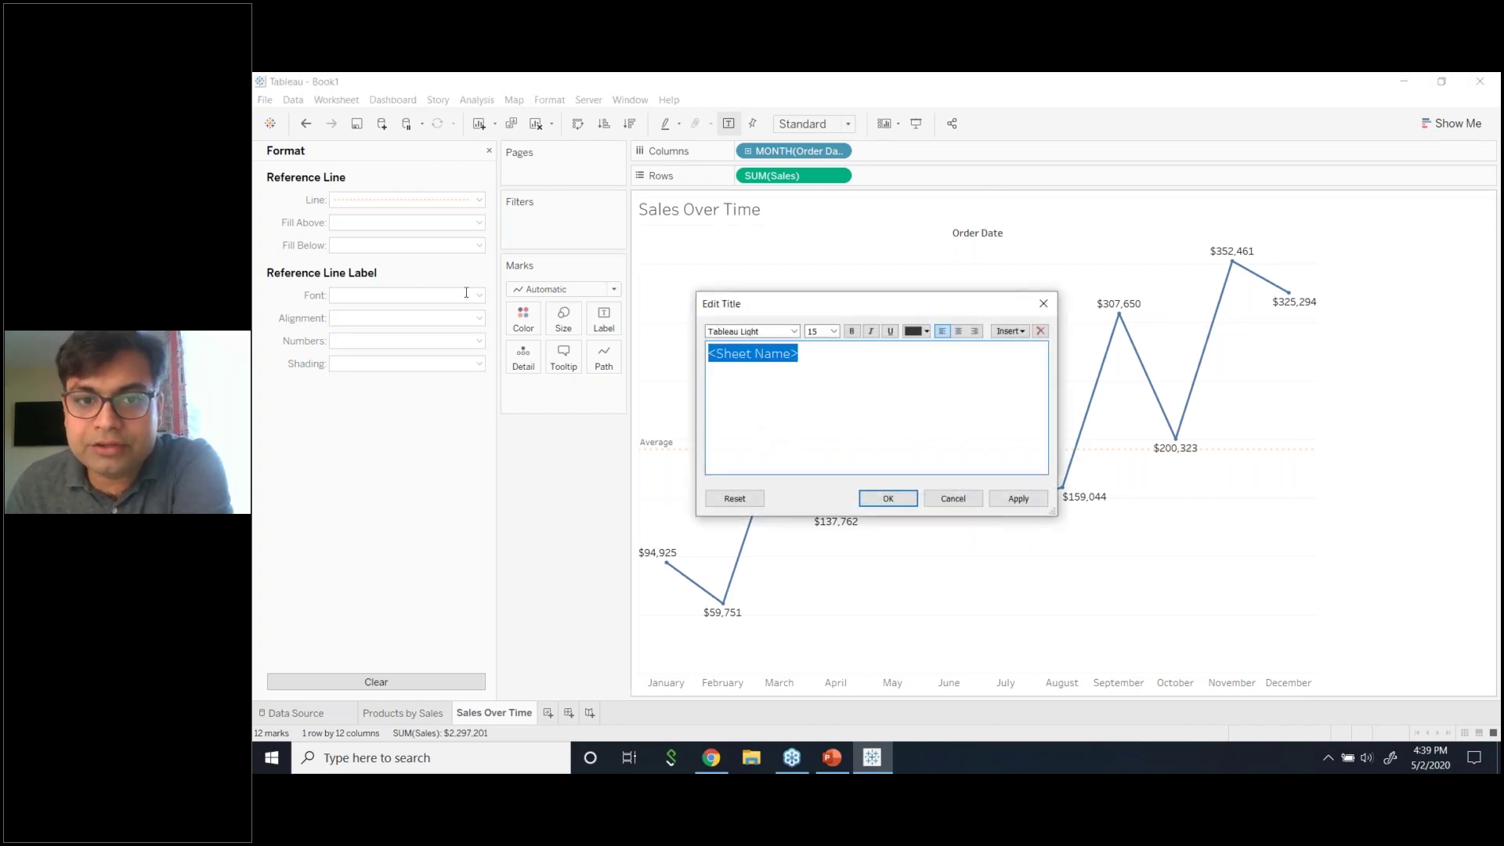
left_click(1043, 303)
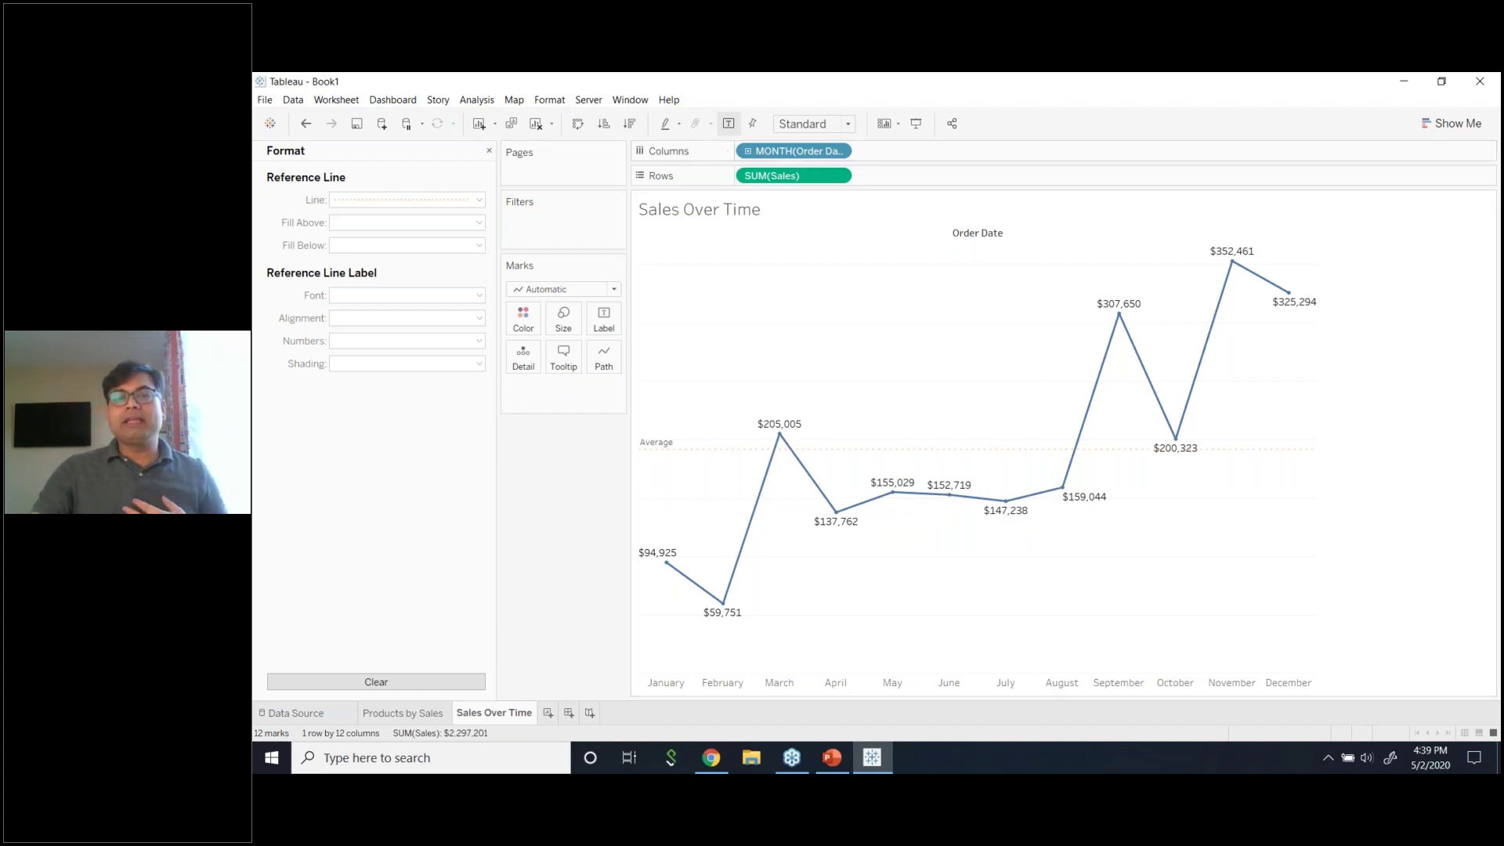
left_click(839, 176)
left_click(780, 232)
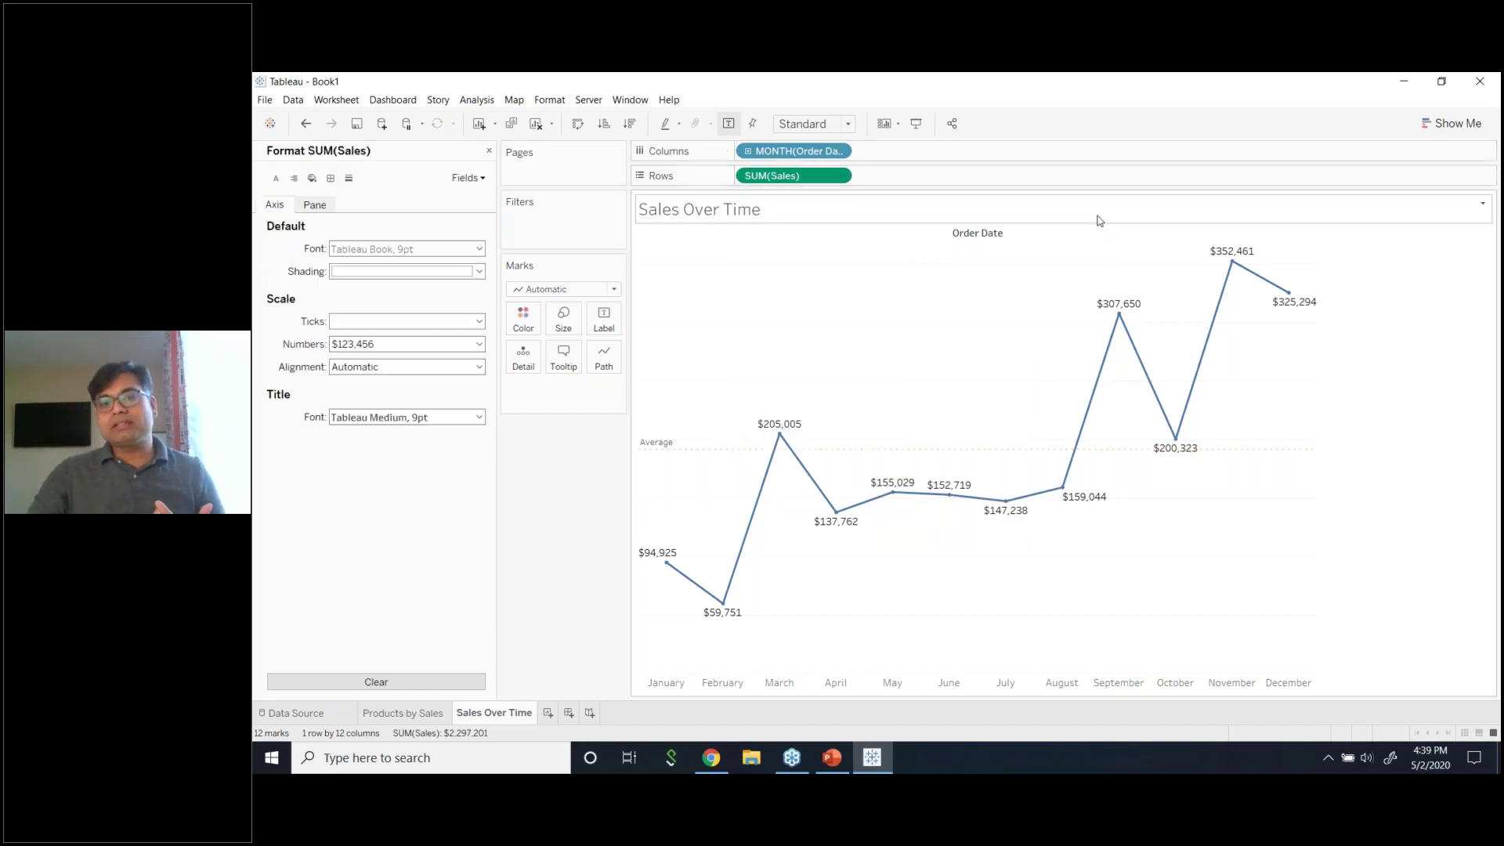
- Centre-align the 'Sales Over Time' title and confirm the alignment
double_click(1098, 219)
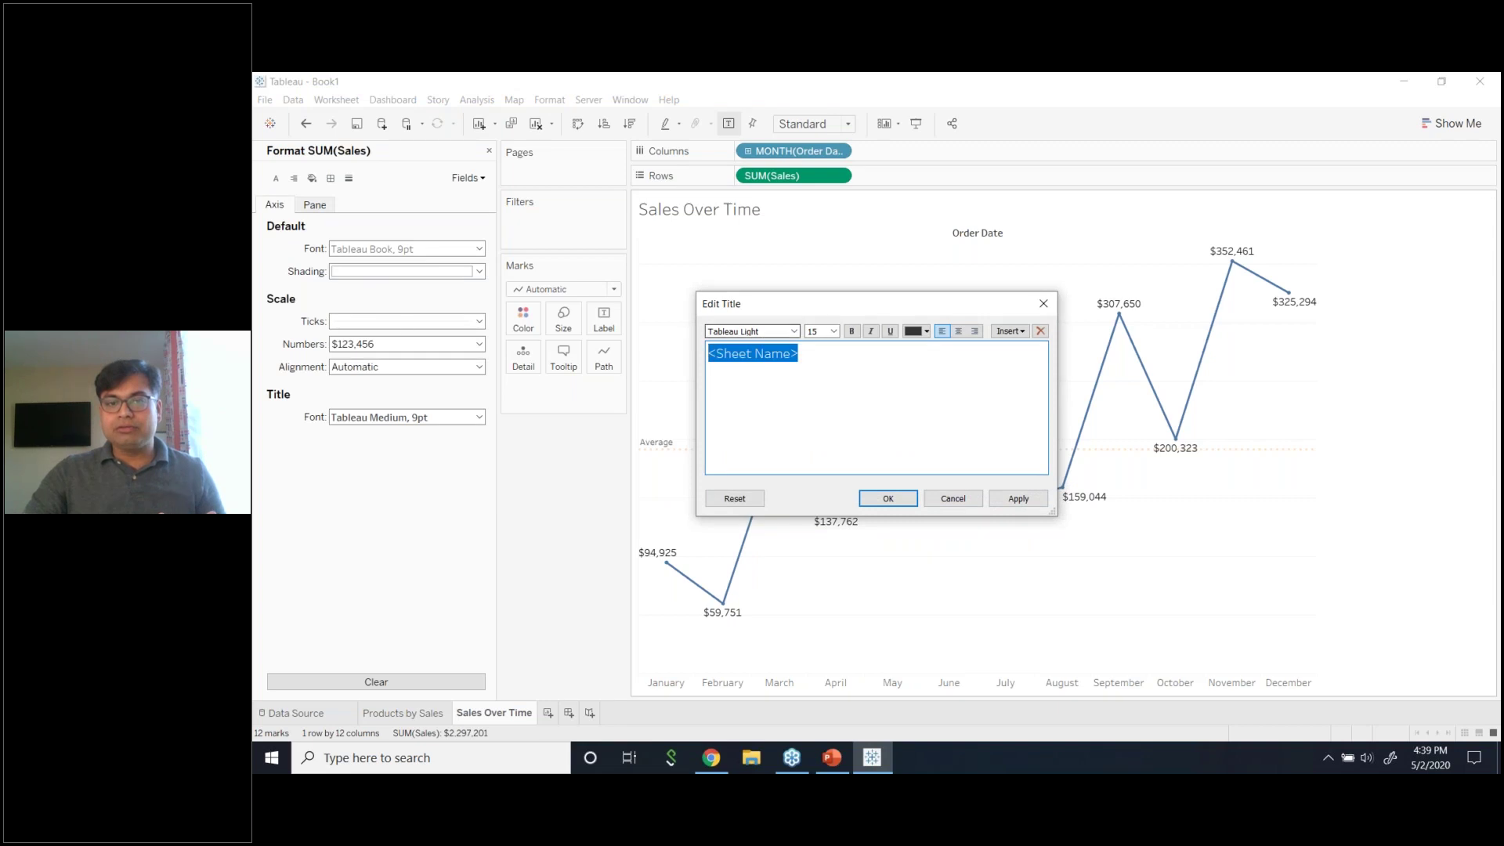
left_click(958, 331)
left_click(1011, 498)
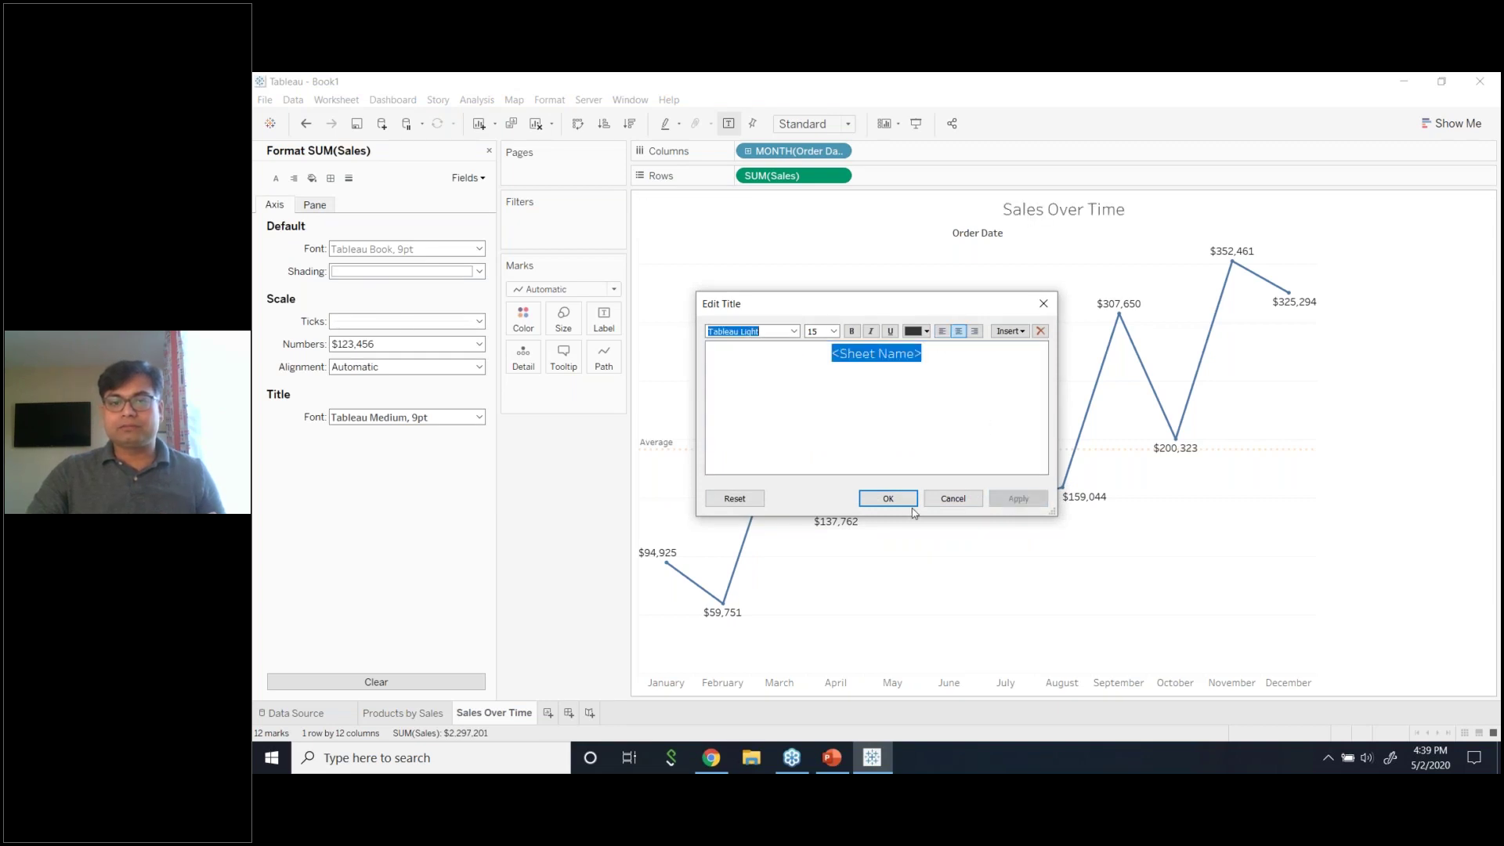
left_click(888, 498)
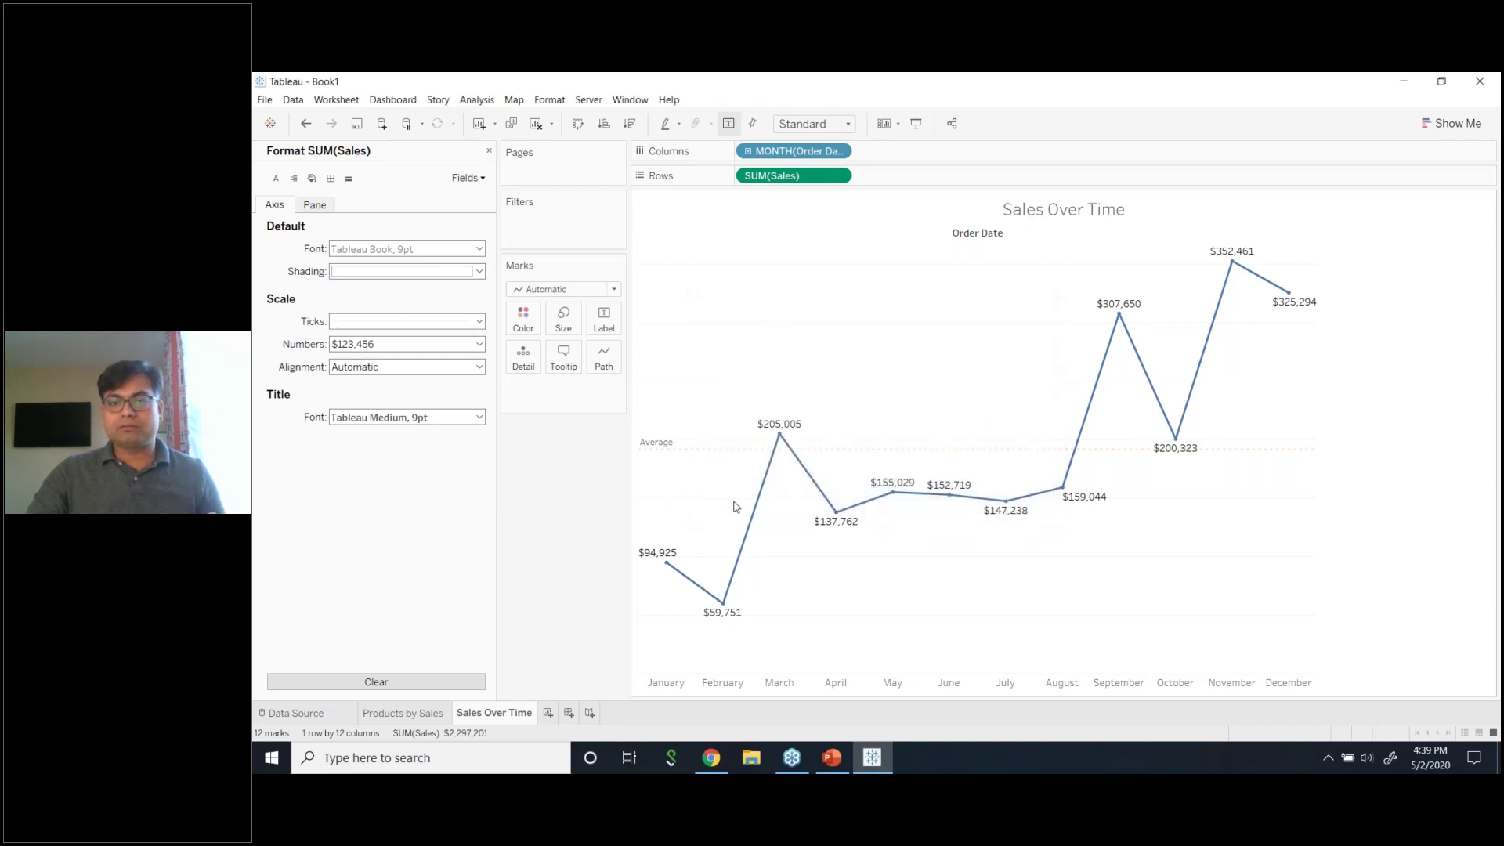
double_click(1167, 215)
left_click(1044, 303)
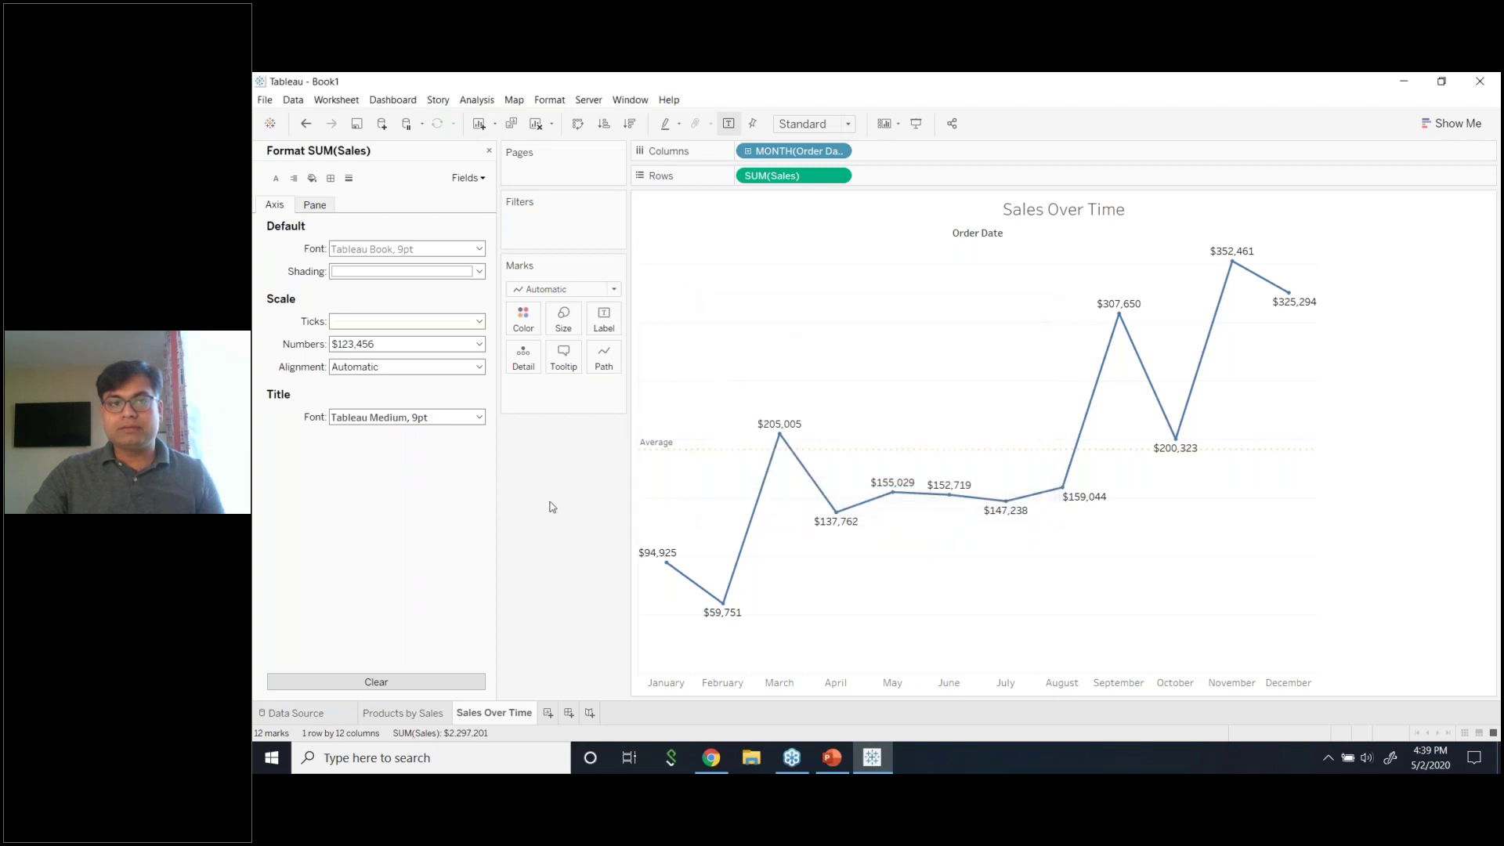
- Close the axis Format pane and clear the 'dat' search in the Data pane
left_click(489, 150)
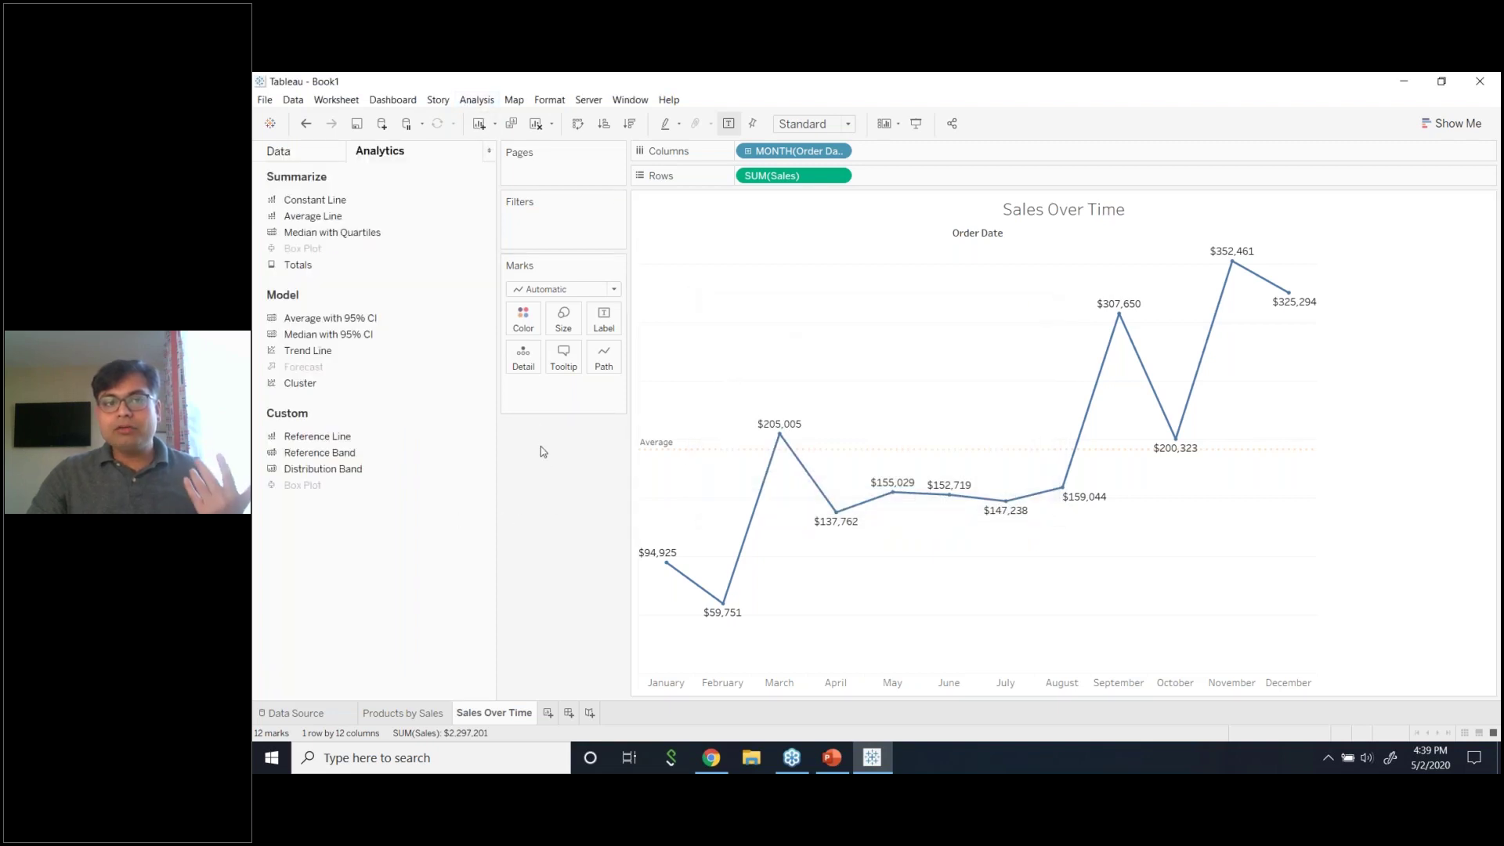
left_click(278, 151)
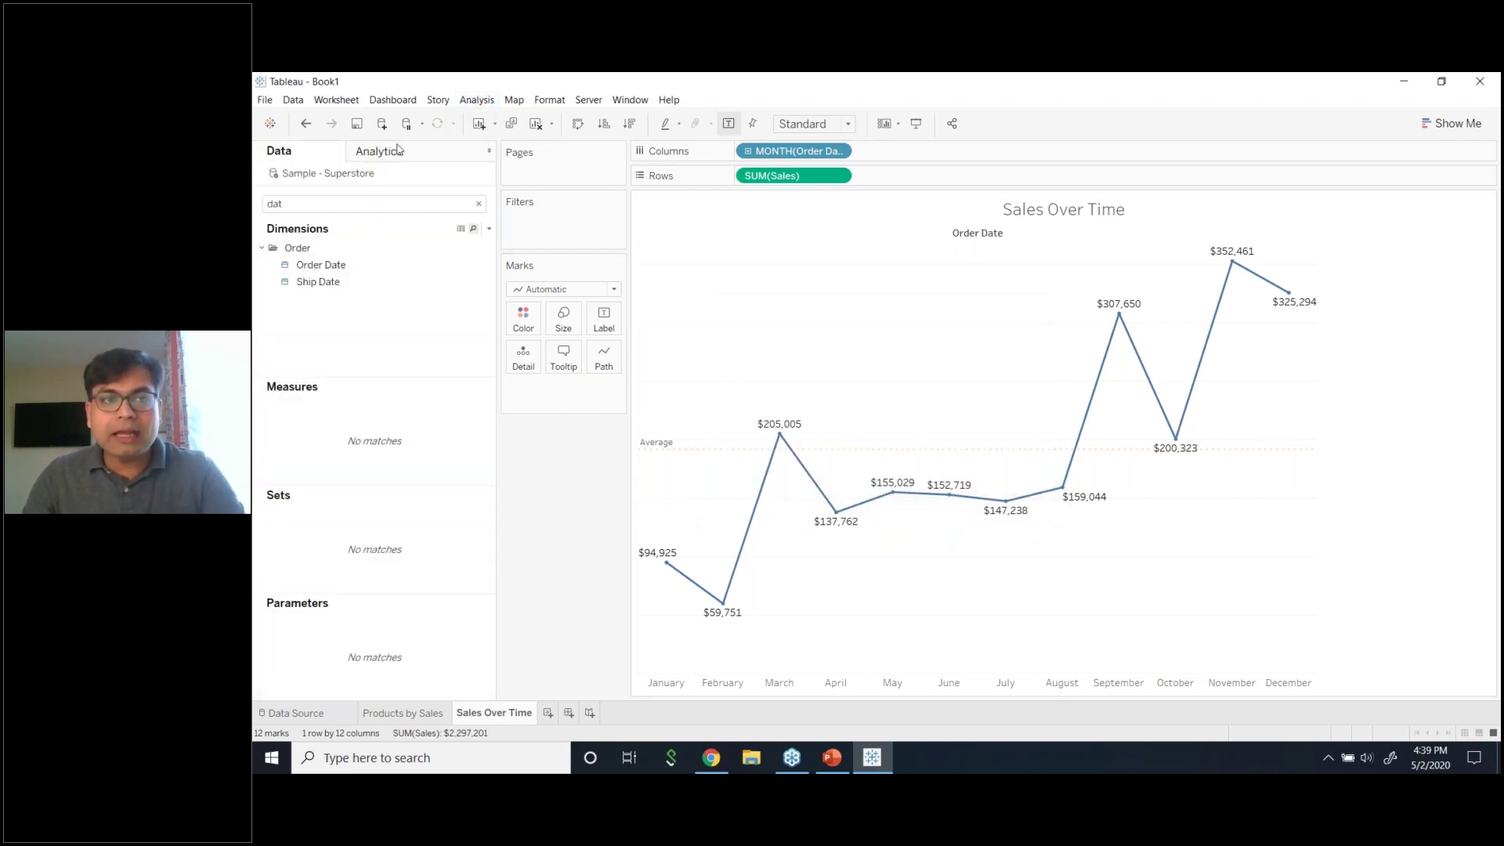
left_click(478, 204)
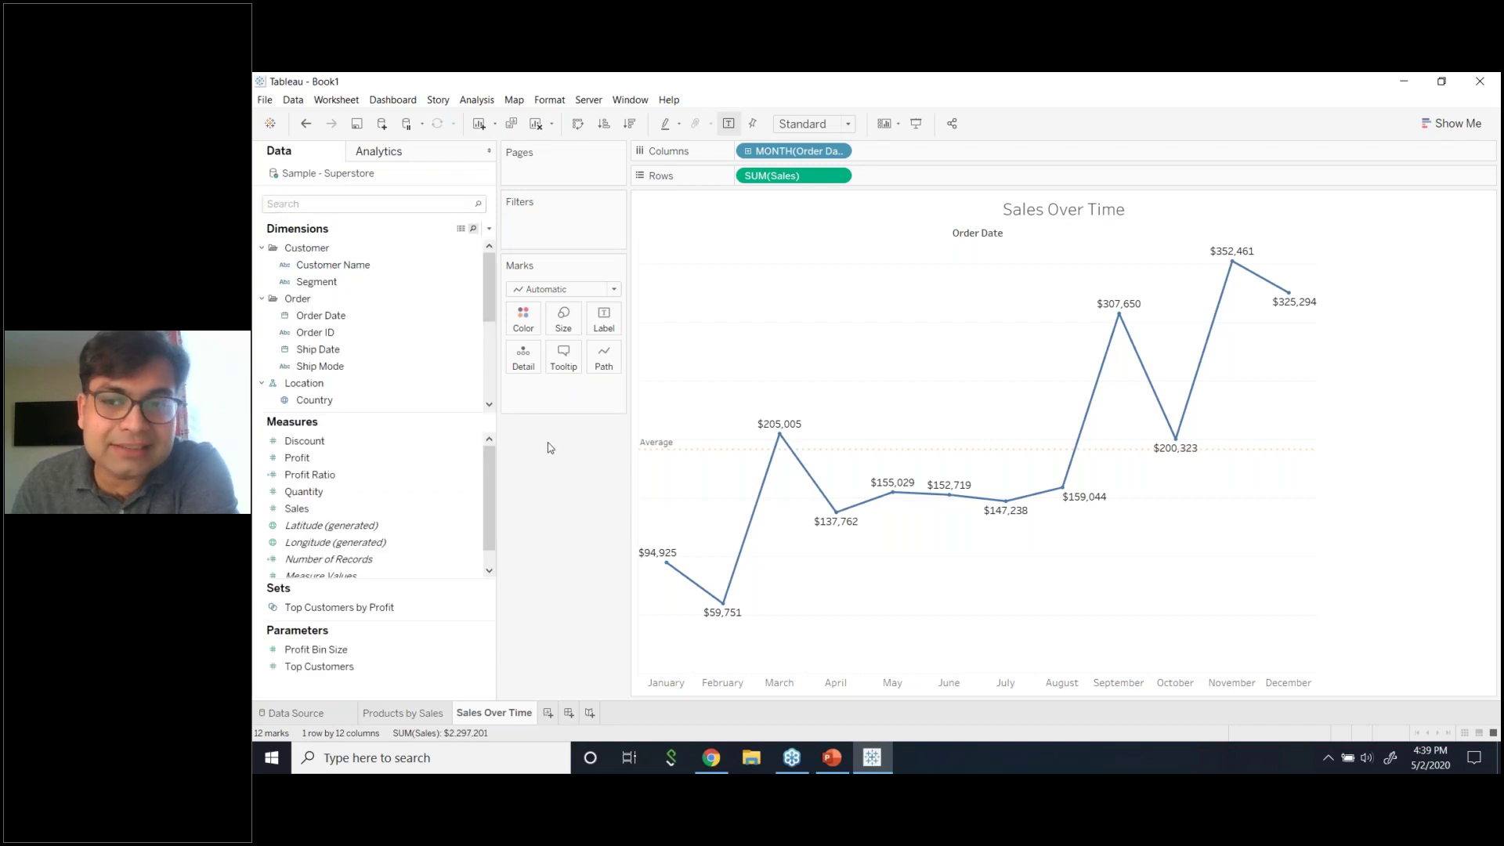
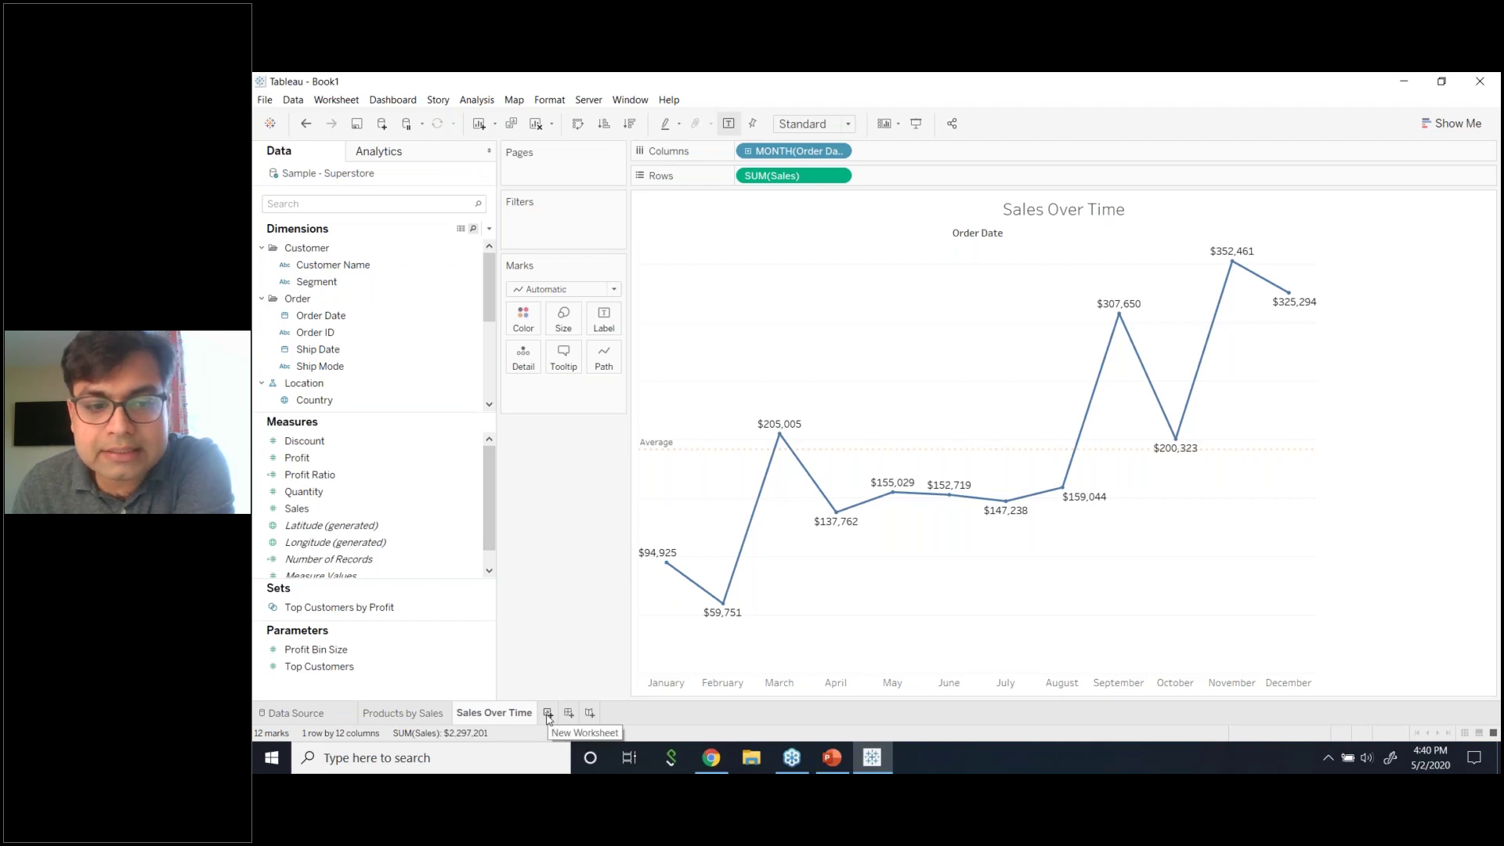
- Add a new worksheet and rename its Sheet 3 tab to 'Sales Vs Profit'
left_click(548, 713)
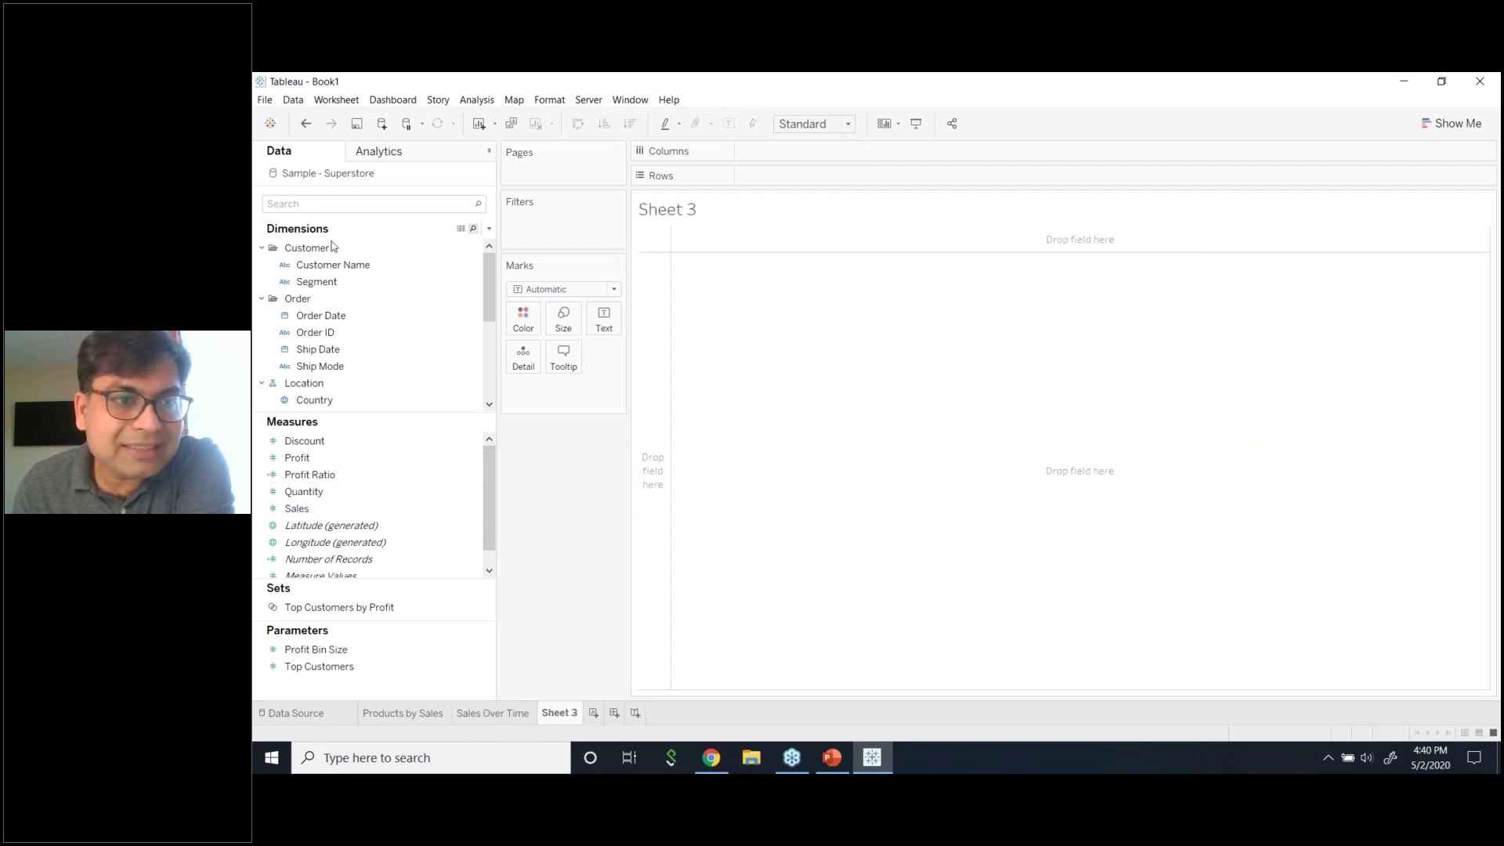
right_click(575, 714)
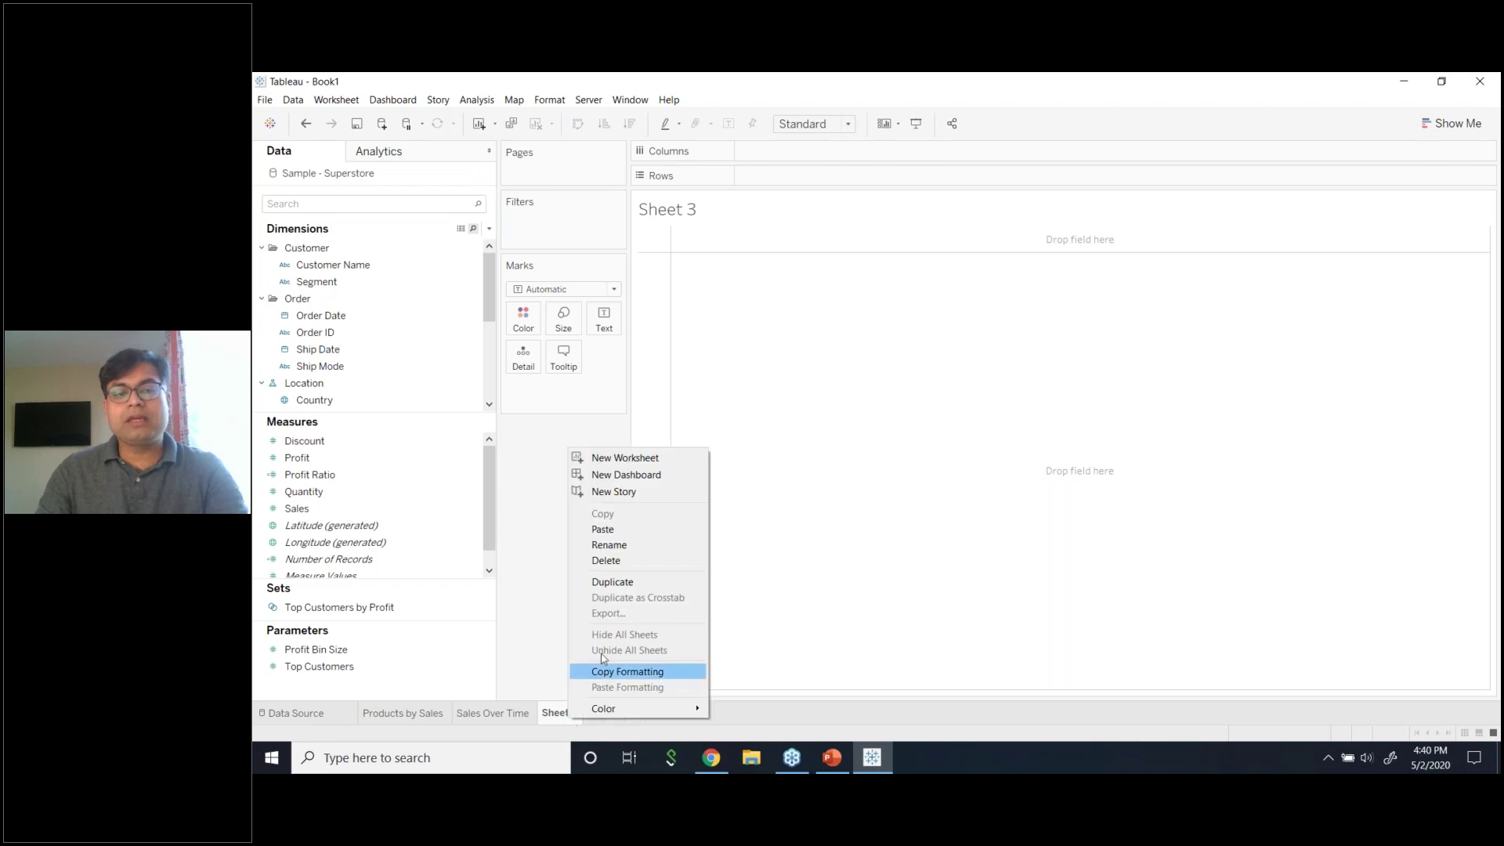
left_click(608, 544)
type("Sales")
key("Return")
type("Vs")
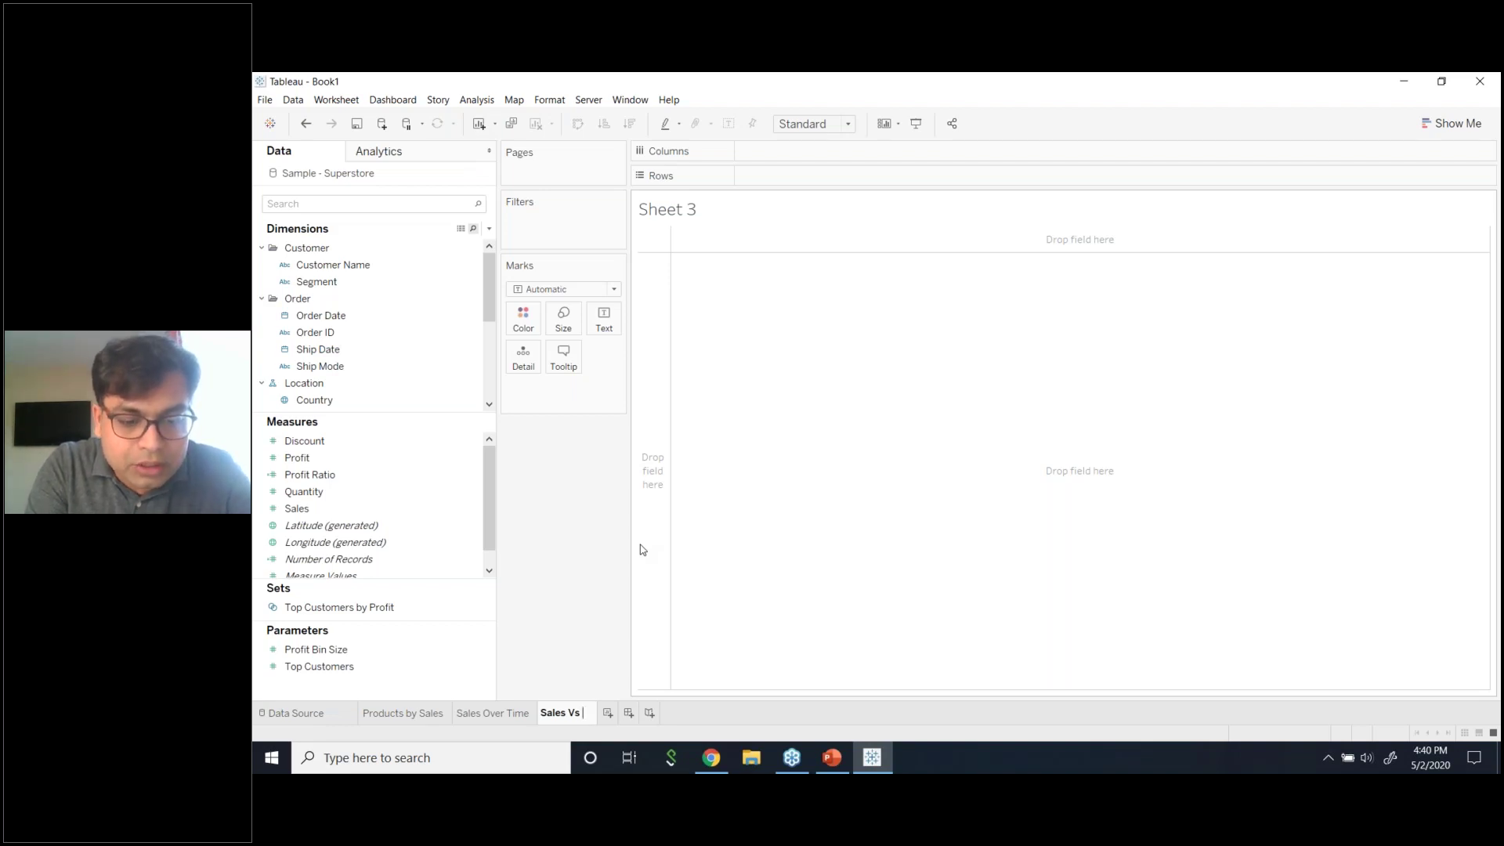
type("Profit")
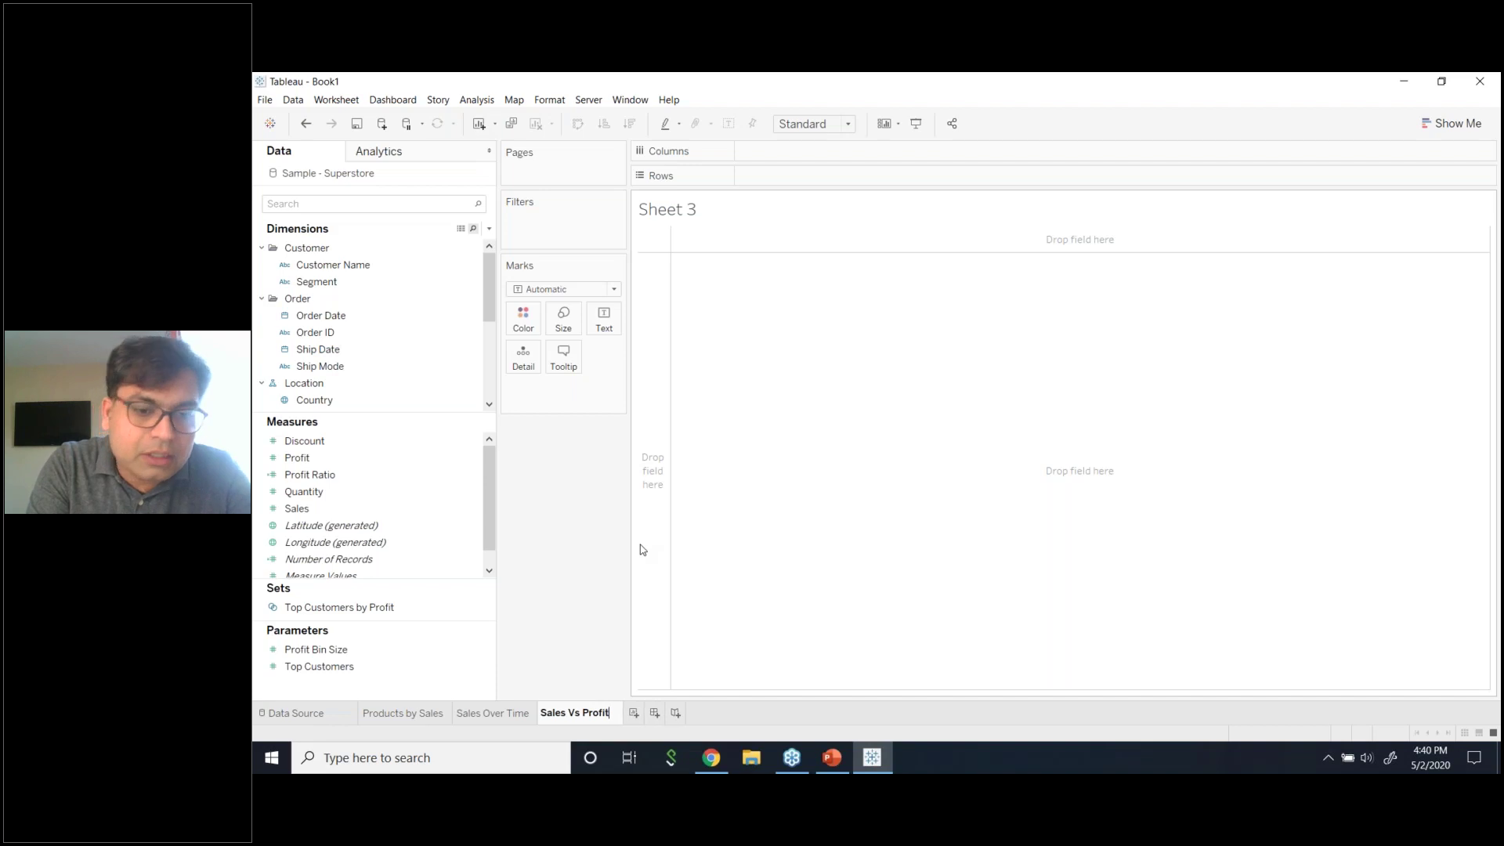
key("Return")
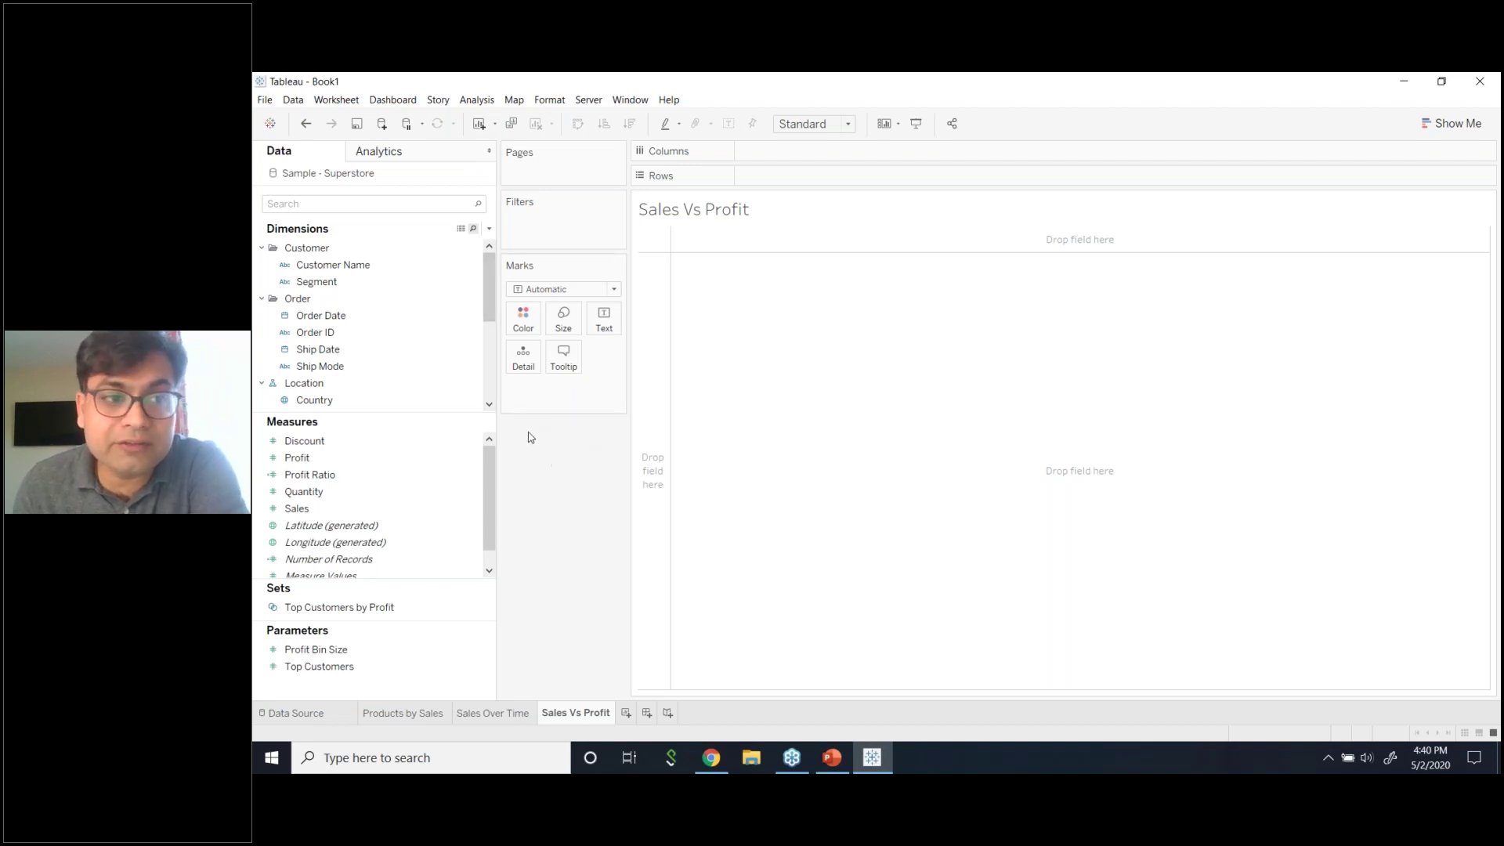
left_click(383, 206)
type("sal")
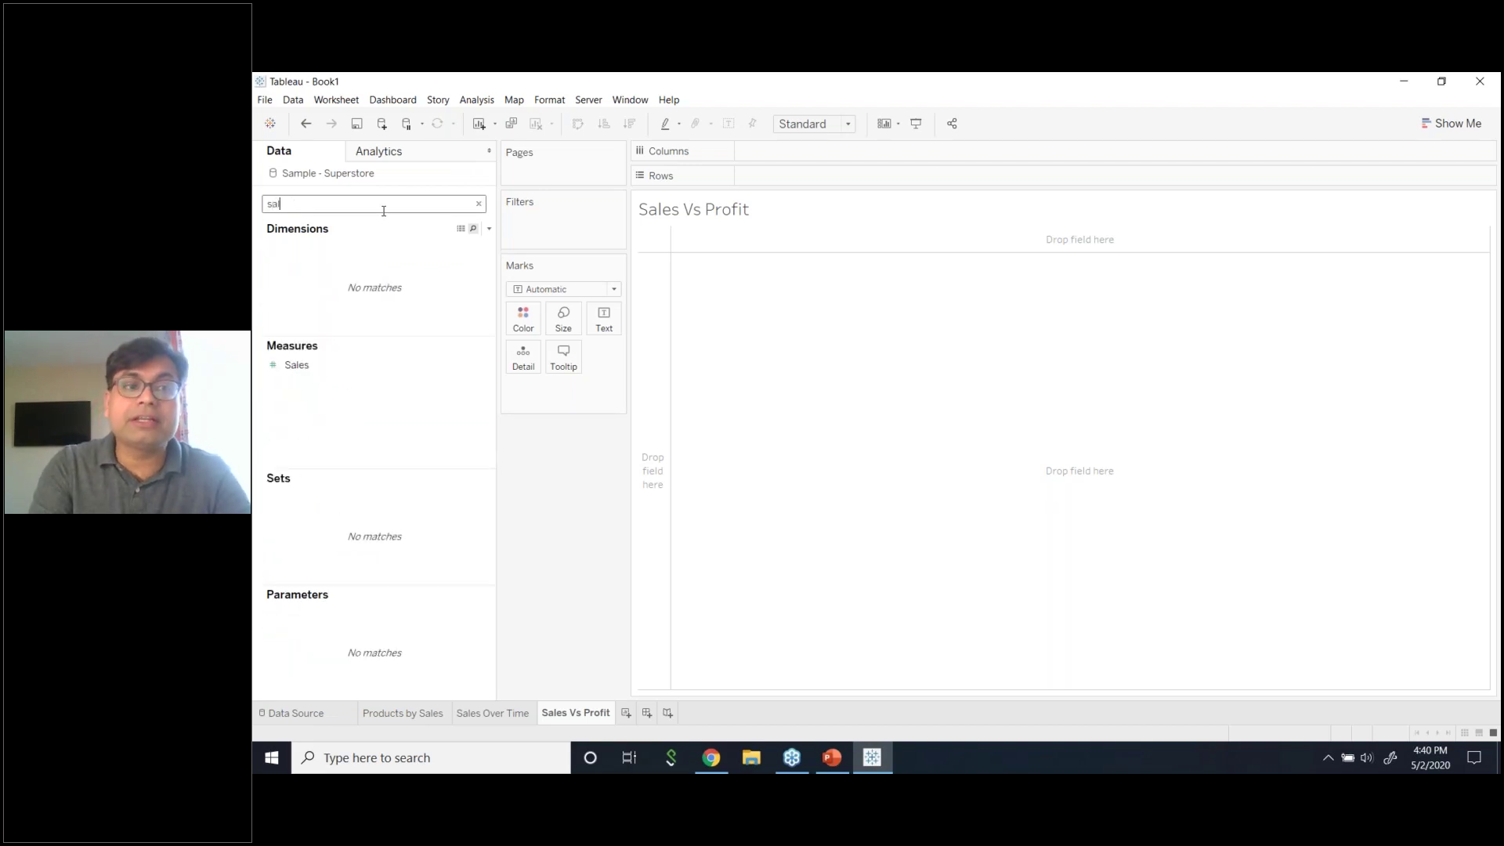
left_click(311, 373)
left_click_drag(311, 373, 761, 184)
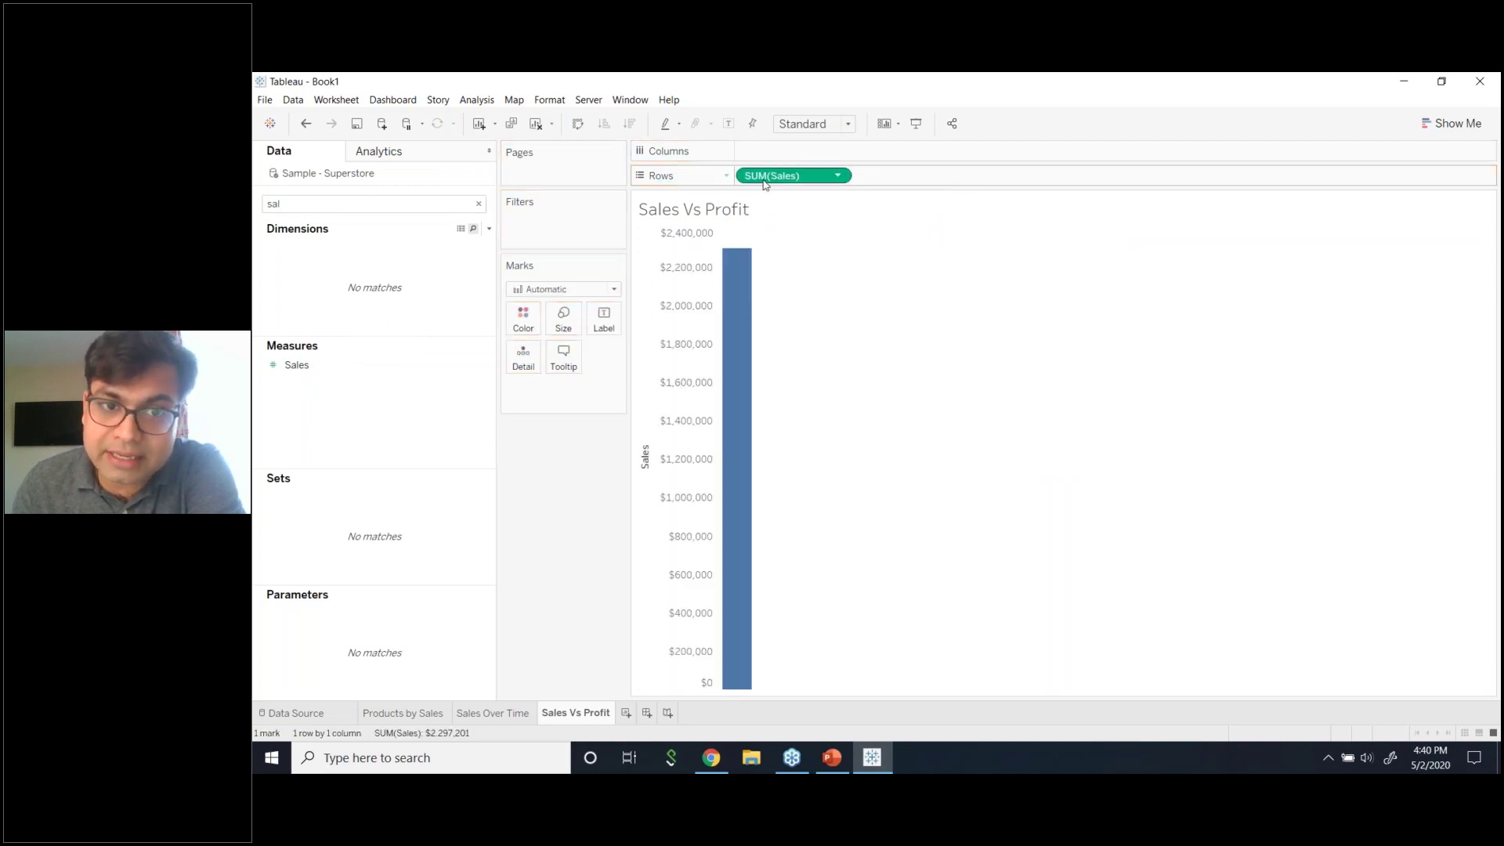
left_click(478, 204)
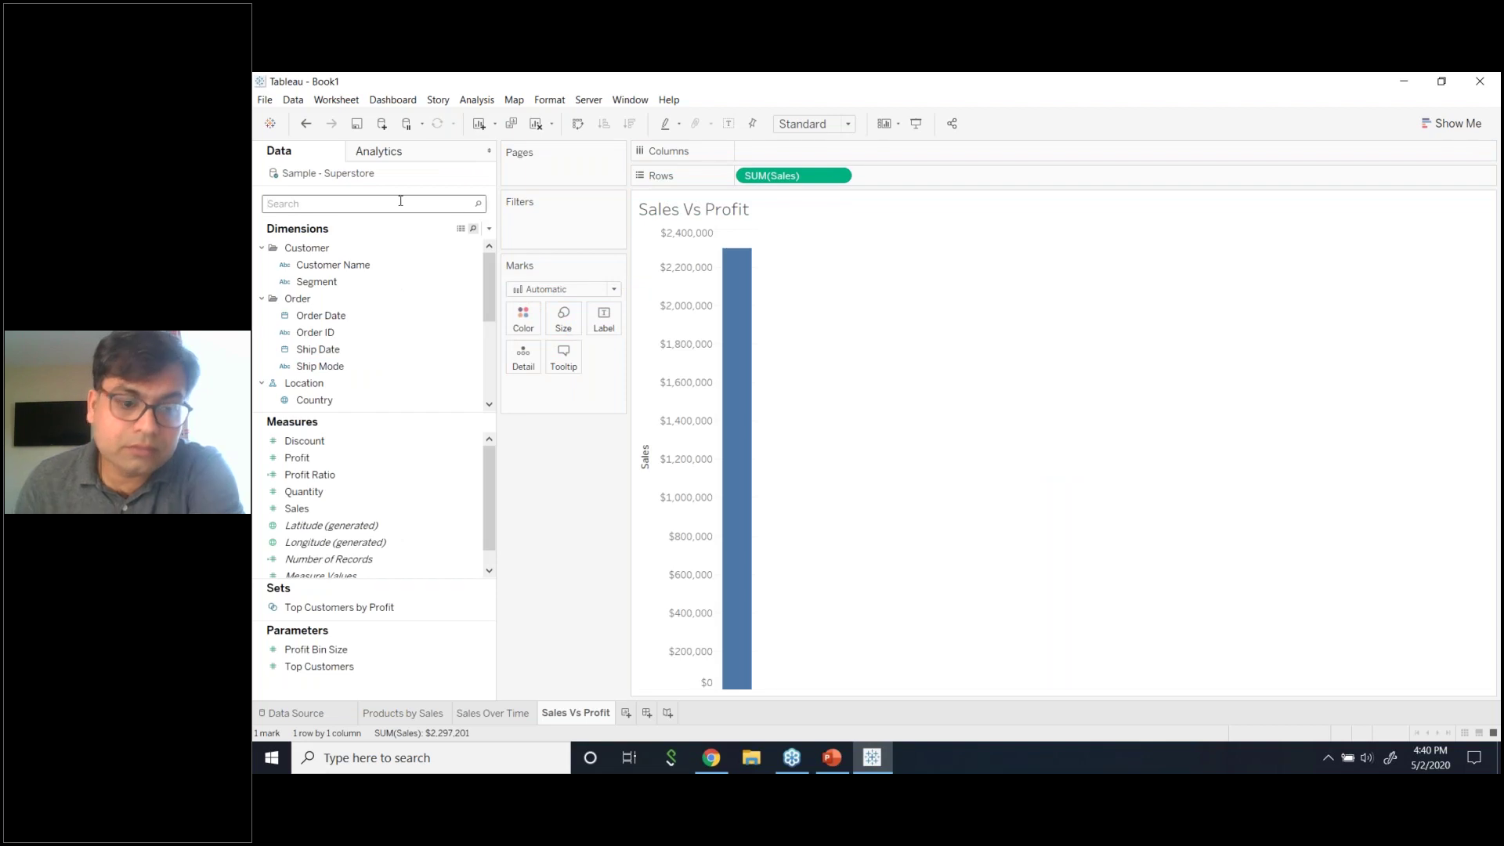
type("Pr")
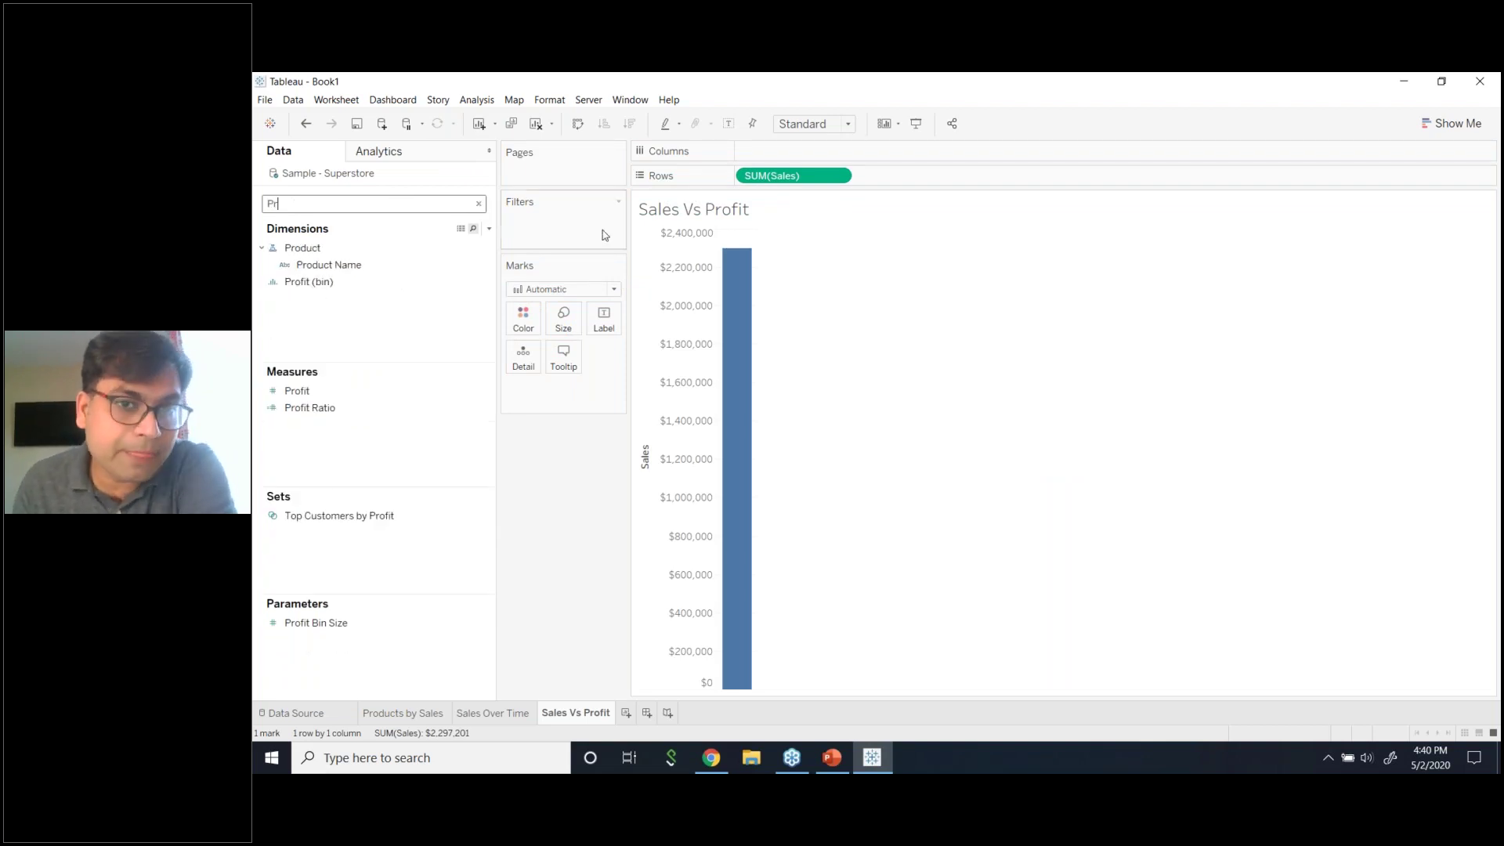
left_click(843, 175)
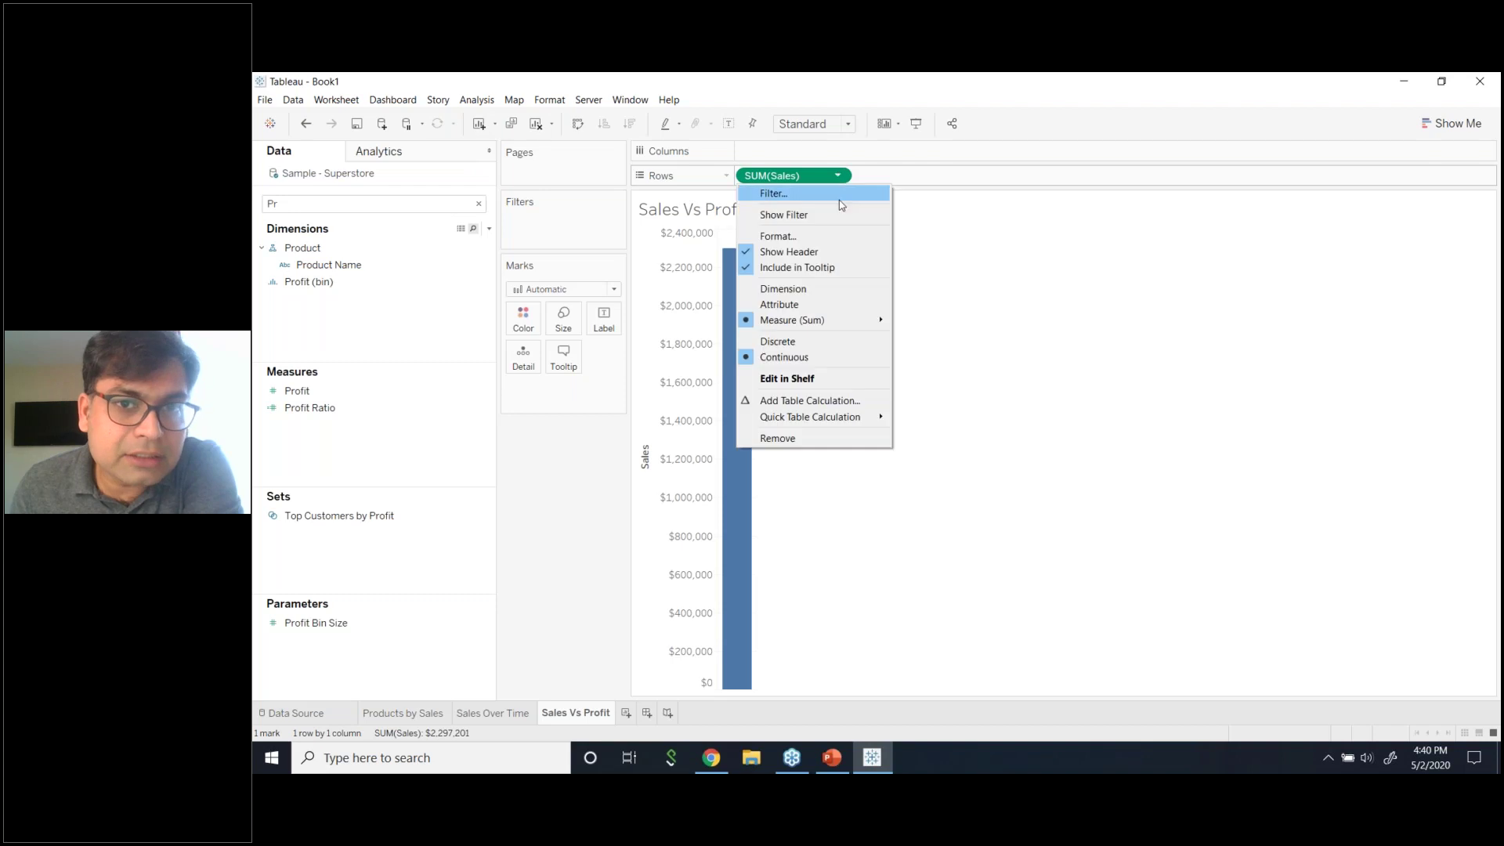
left_click(825, 446)
left_click(478, 204)
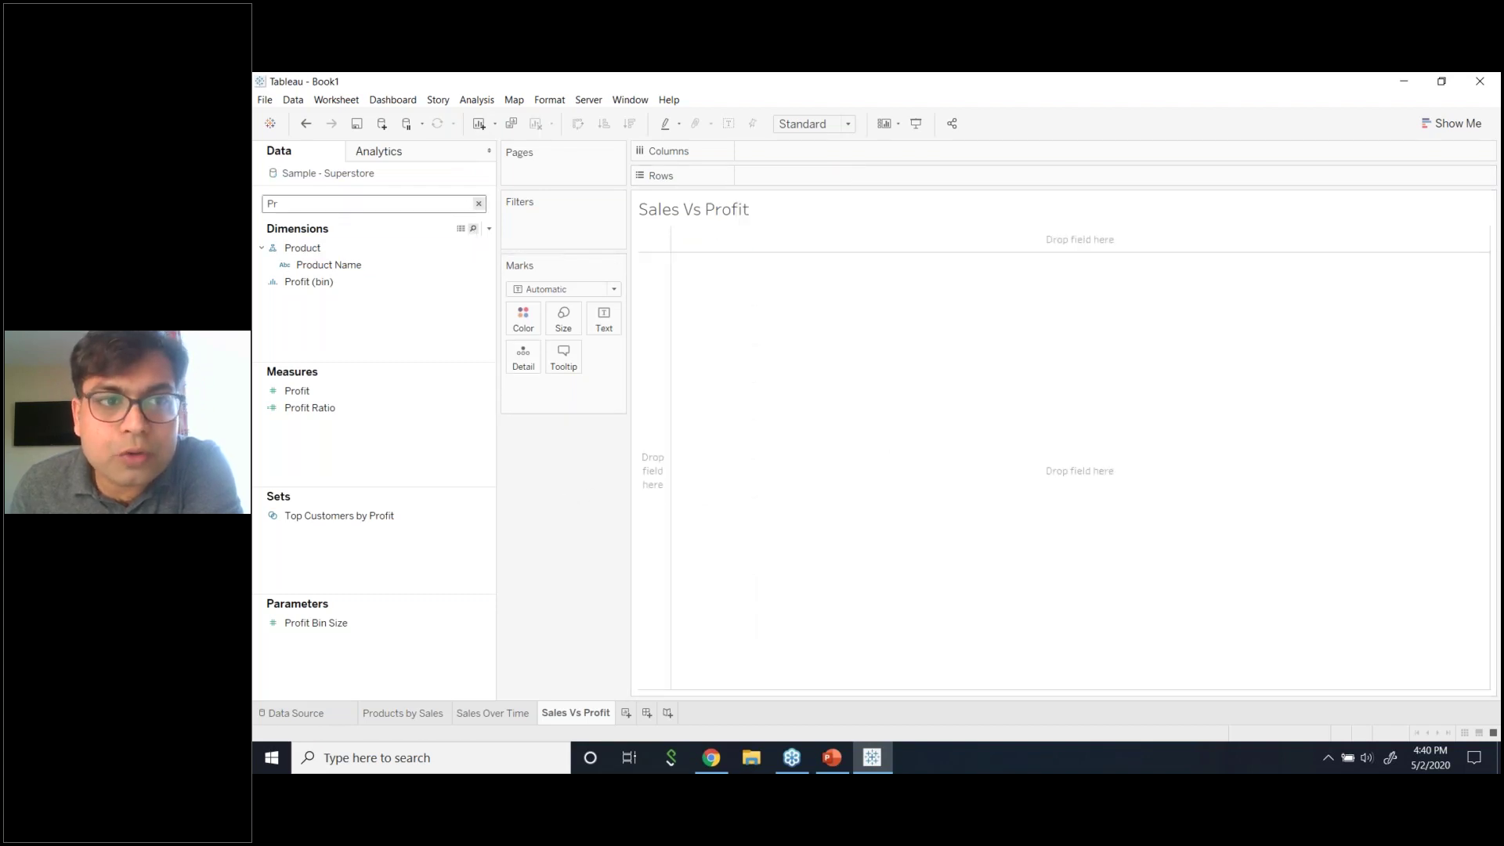
left_click(543, 486)
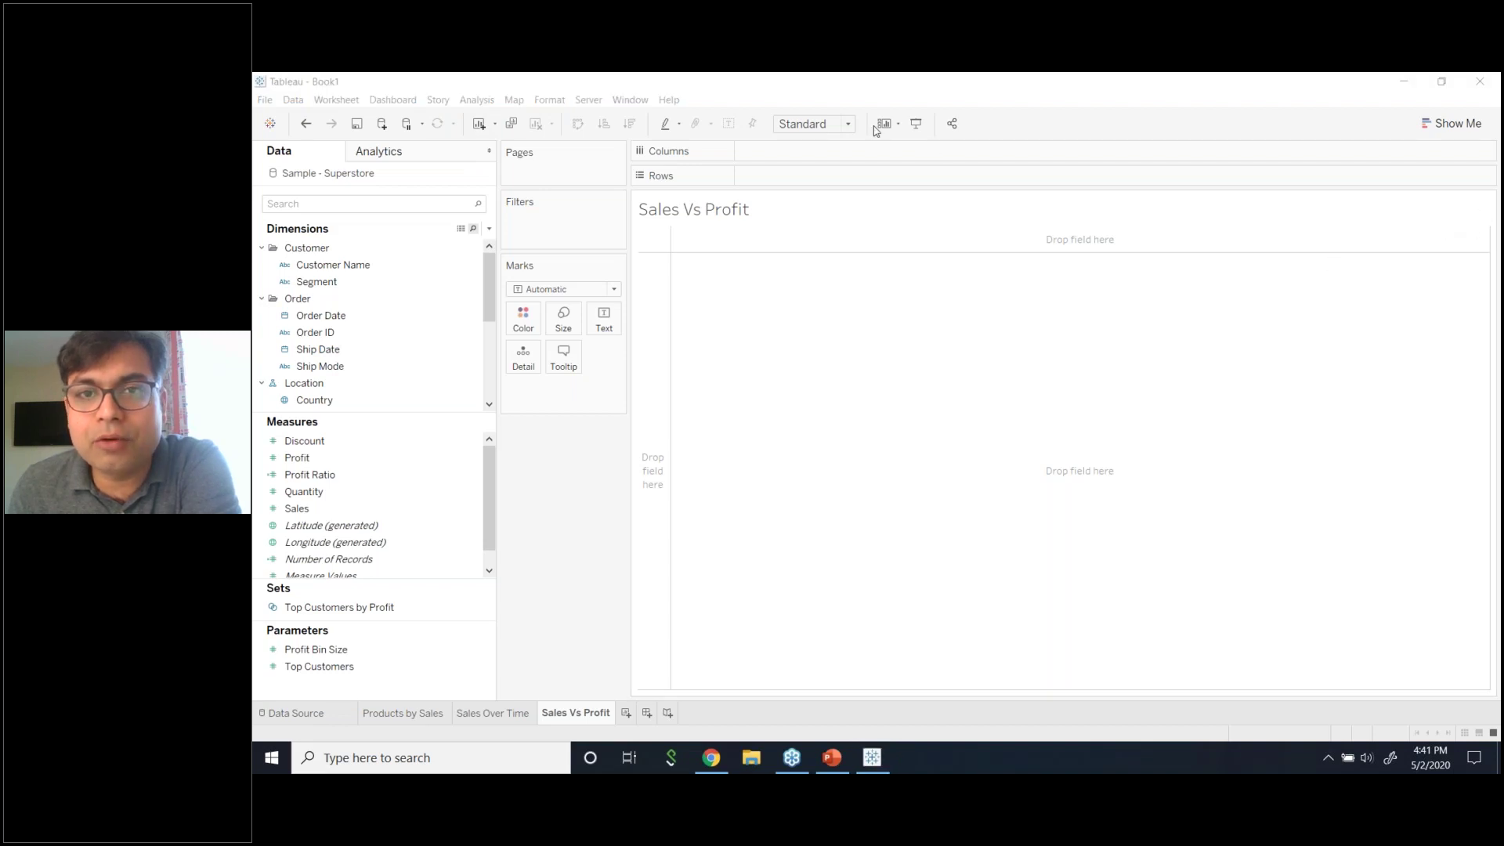
left_click(556, 465)
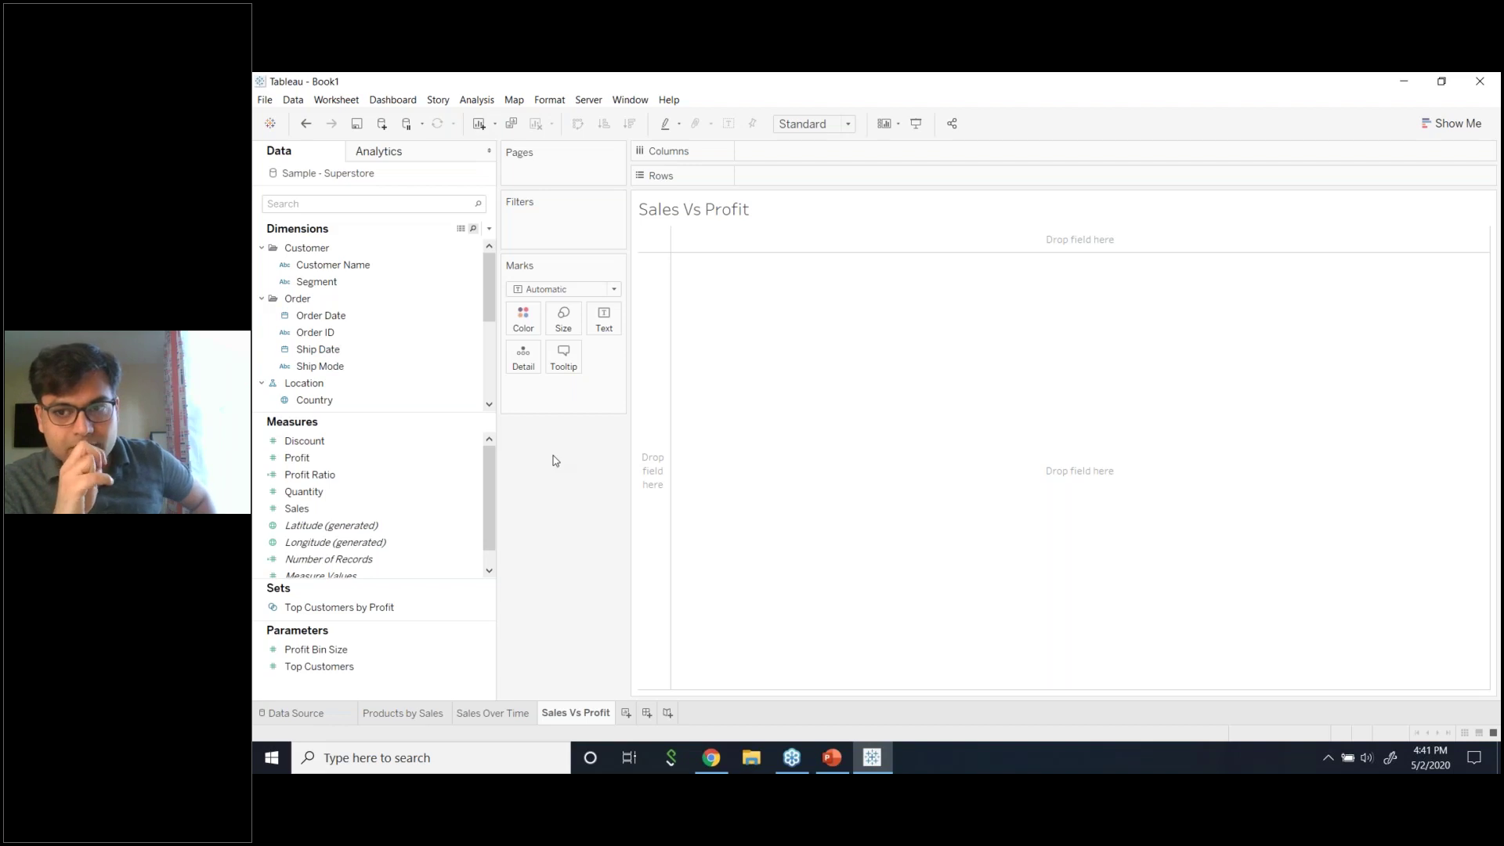
left_click_drag(339, 459, 605, 317)
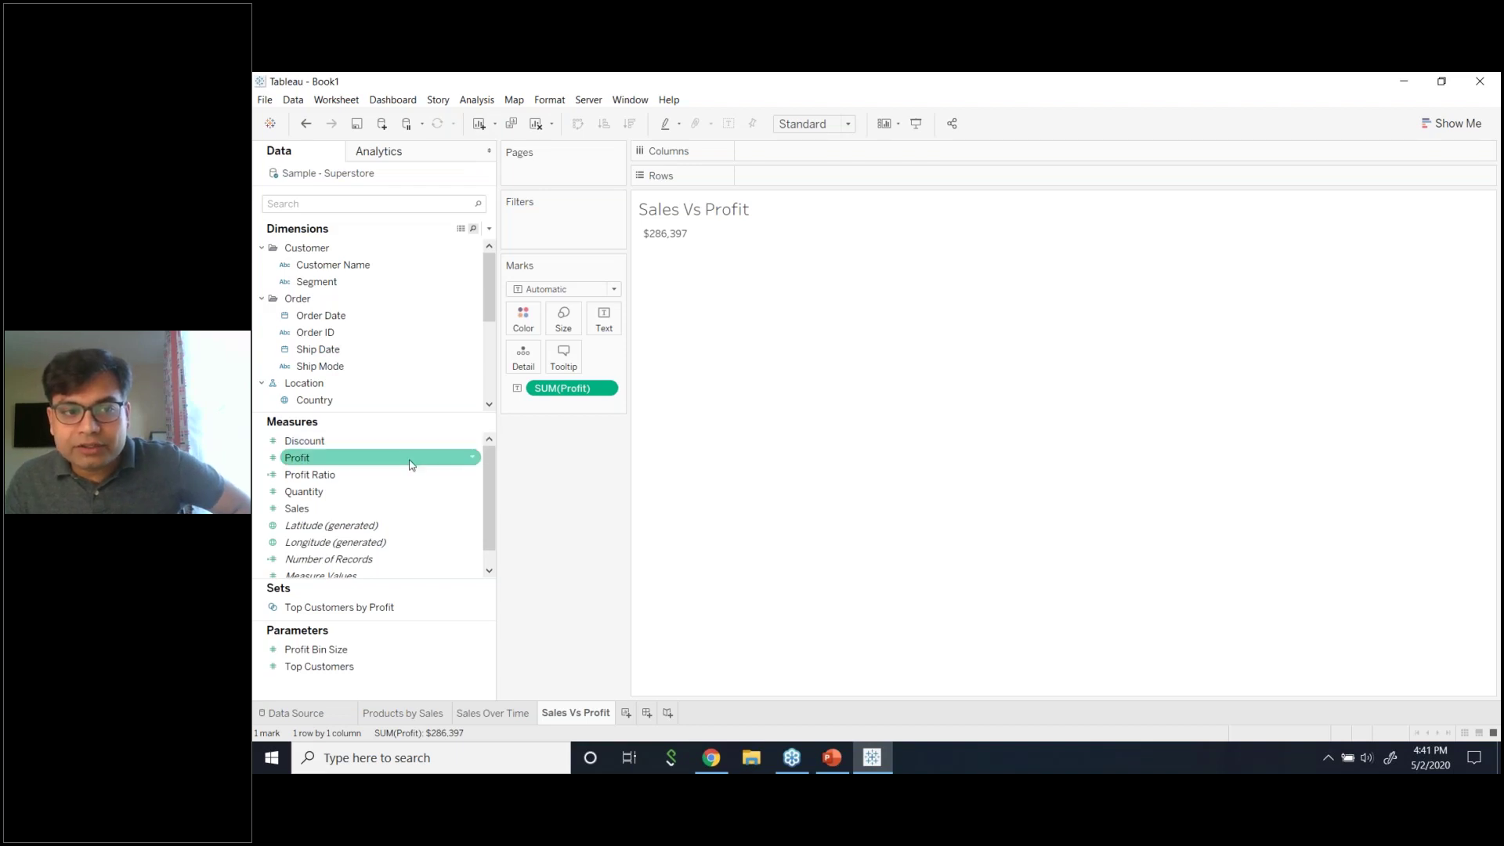
mouse_move(678, 243)
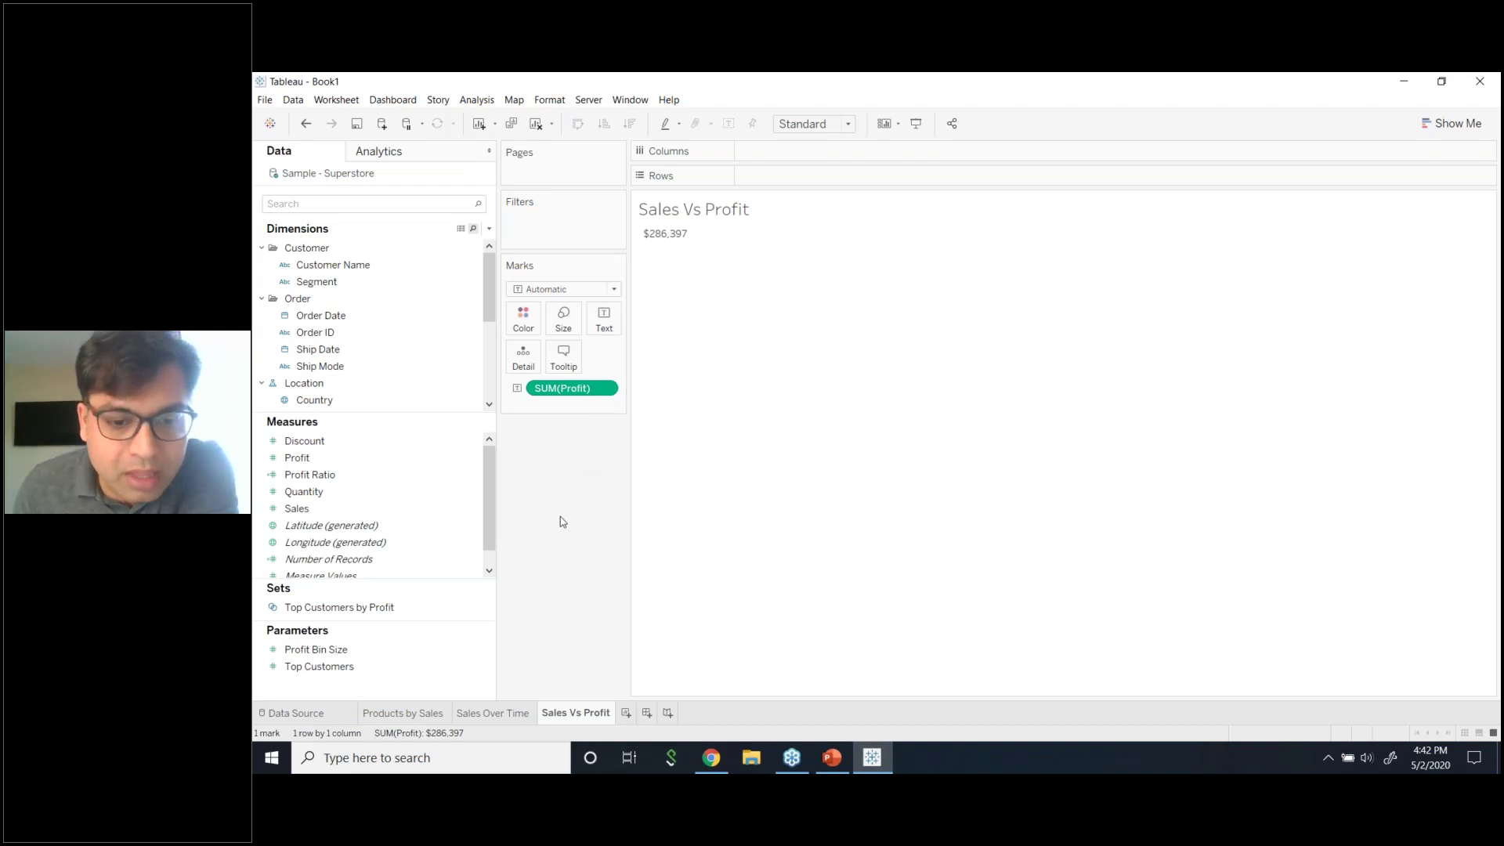
mouse_move(568, 388)
left_mouse_down()
mouse_move(811, 228)
mouse_move(798, 182)
mouse_move(566, 360)
left_mouse_up()
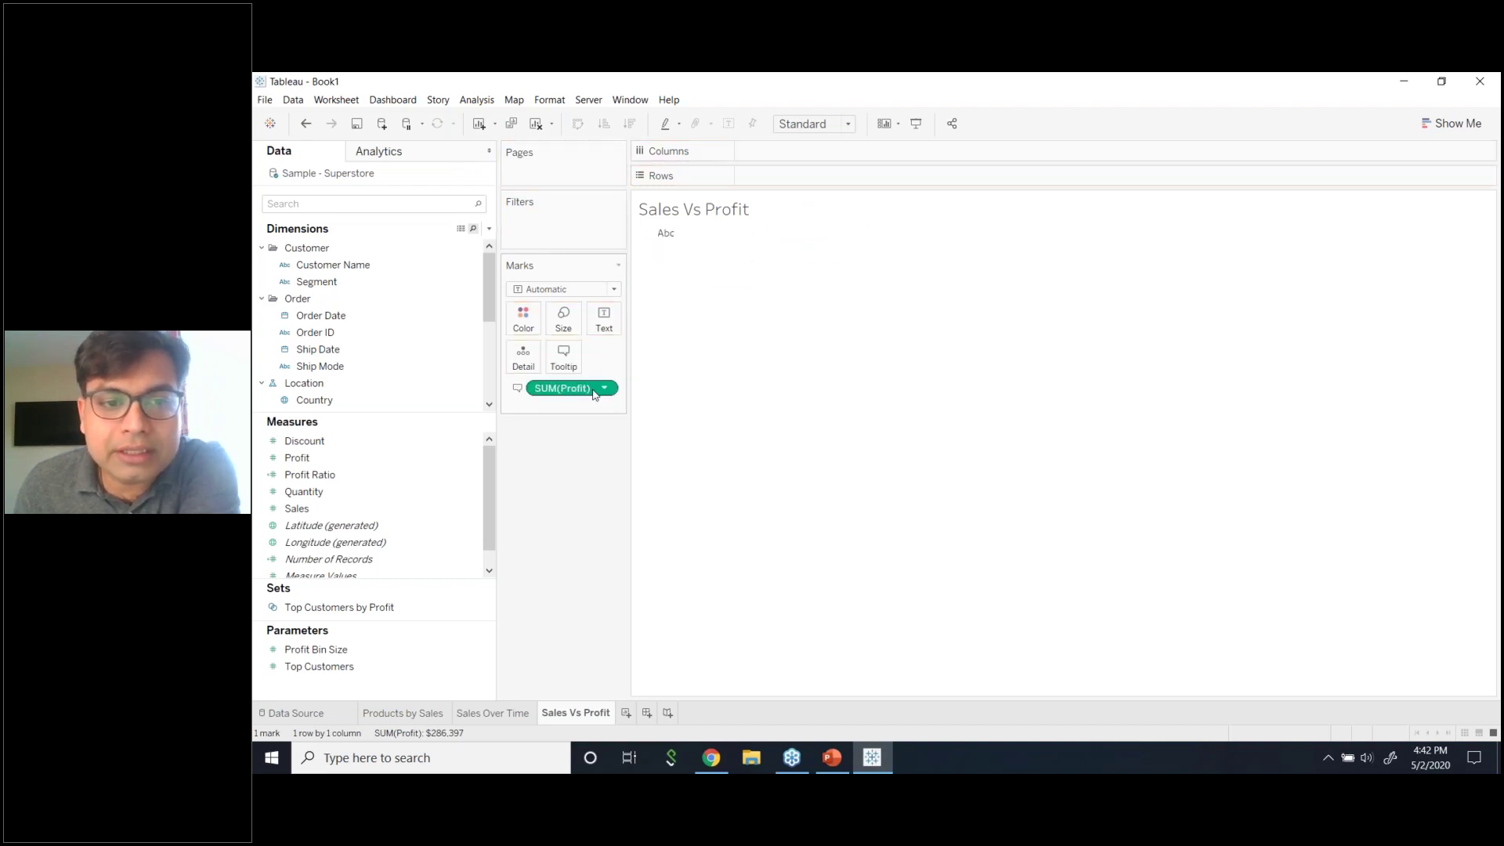
left_click(337, 99)
mouse_move(407, 179)
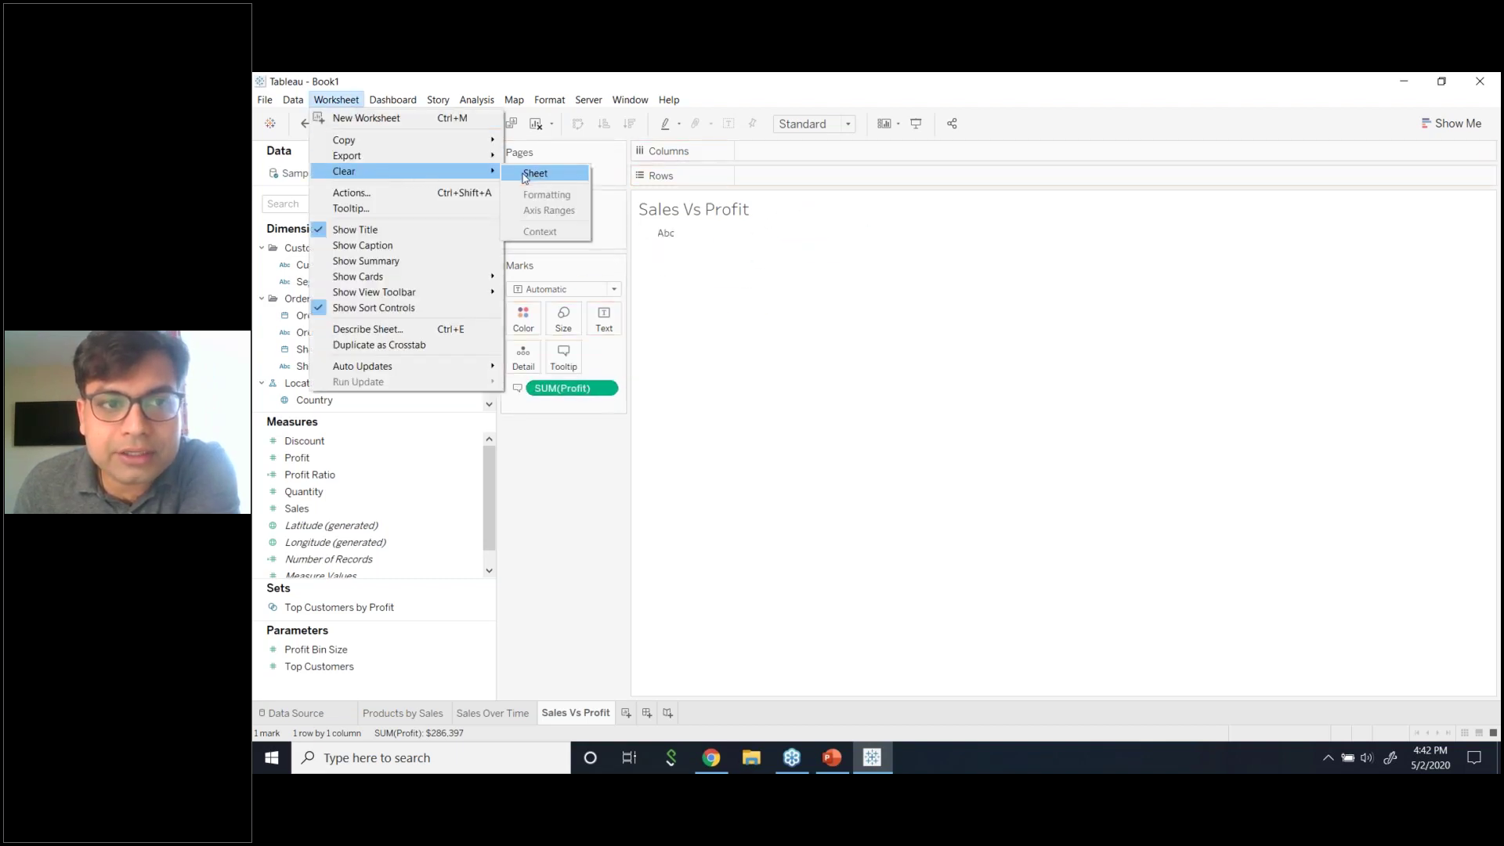
left_click(517, 173)
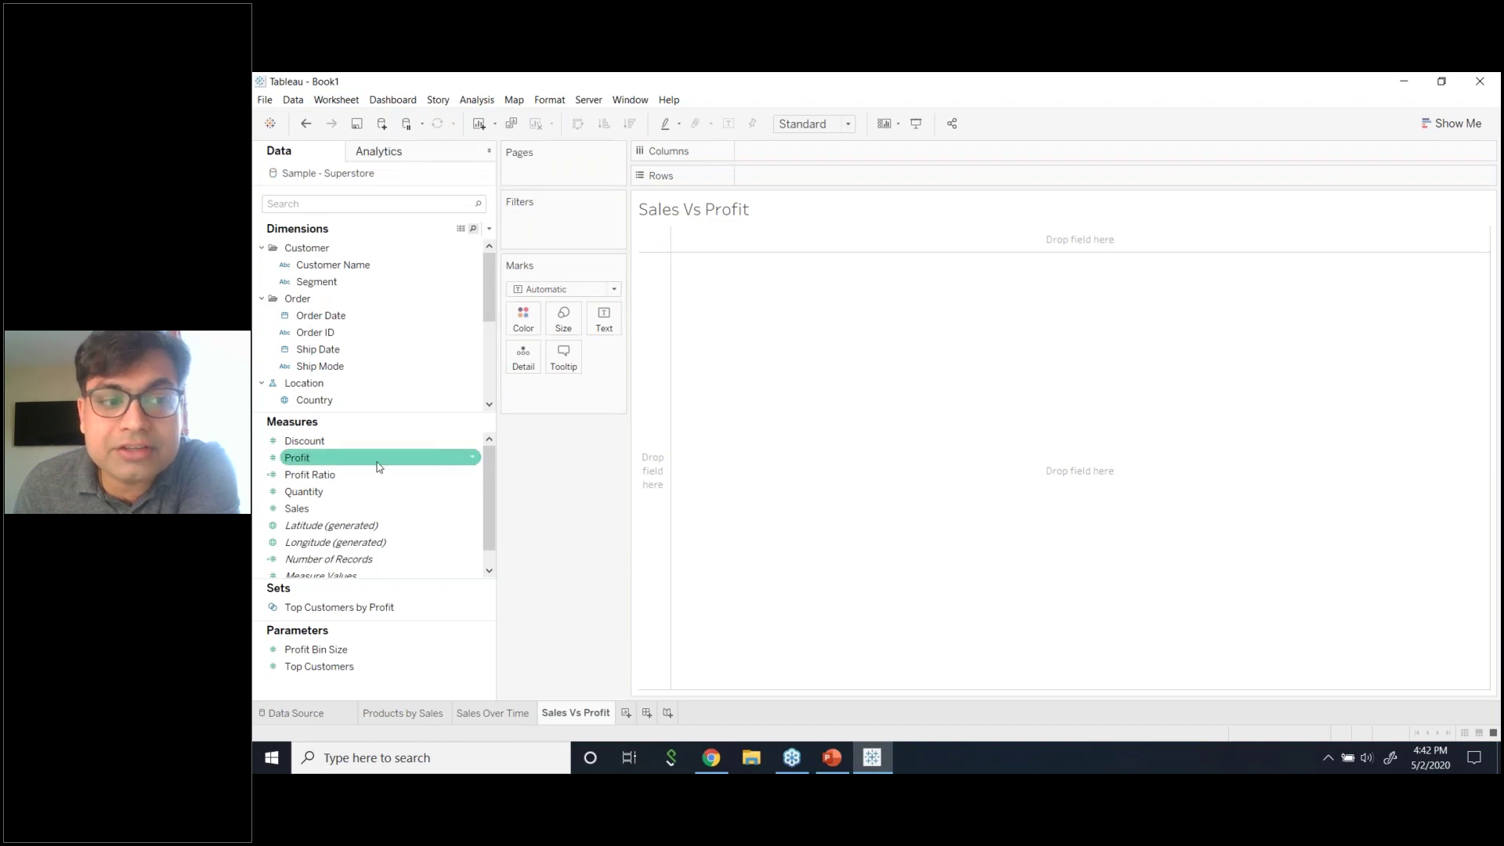
mouse_move(369, 511)
left_mouse_down()
mouse_move(854, 170)
mouse_move(386, 508)
left_mouse_up()
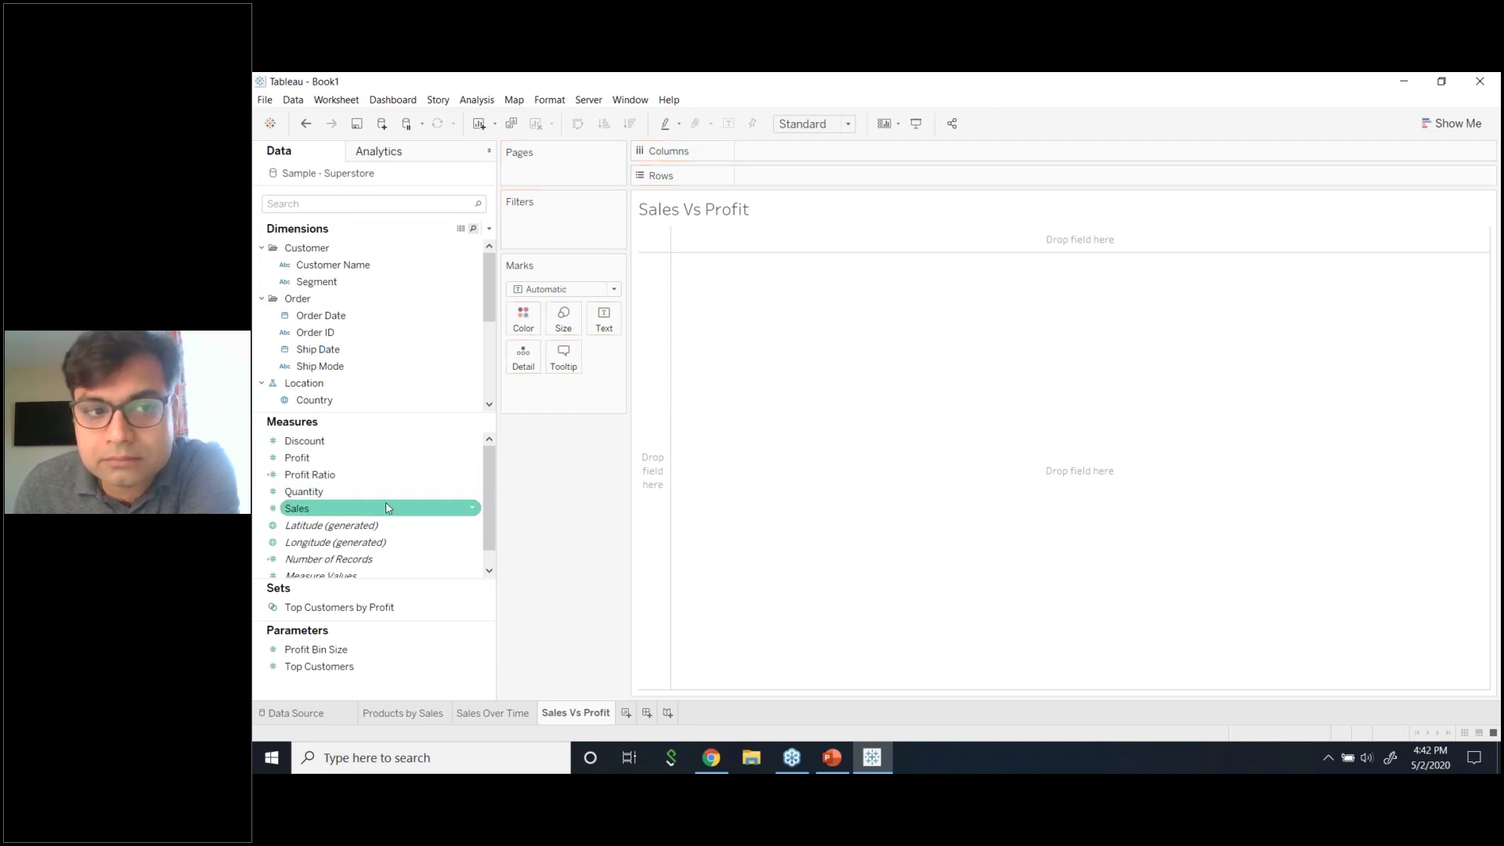
left_click_drag(383, 459, 602, 339)
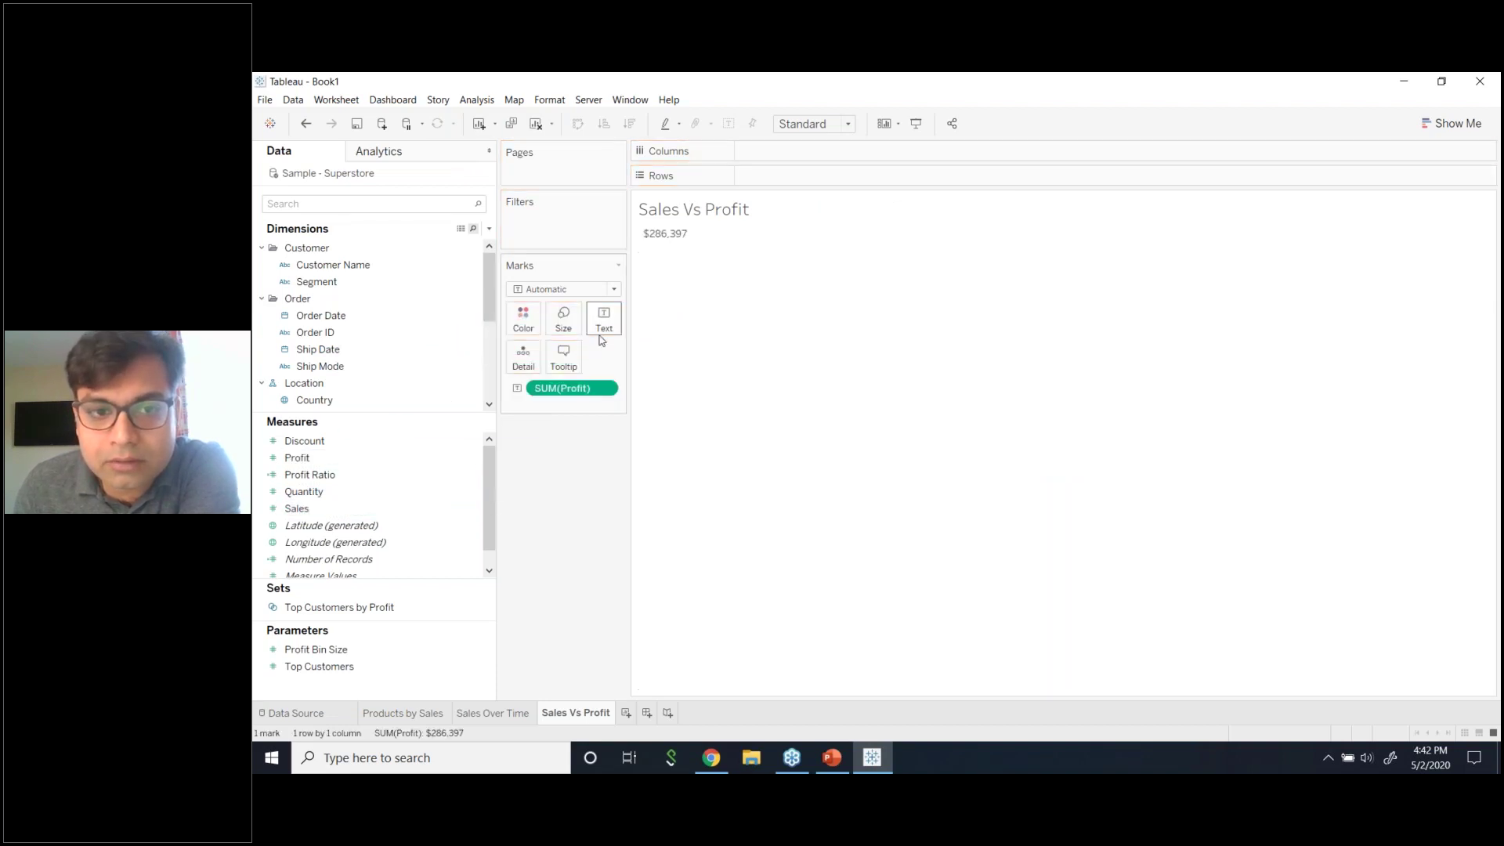
left_click(604, 389)
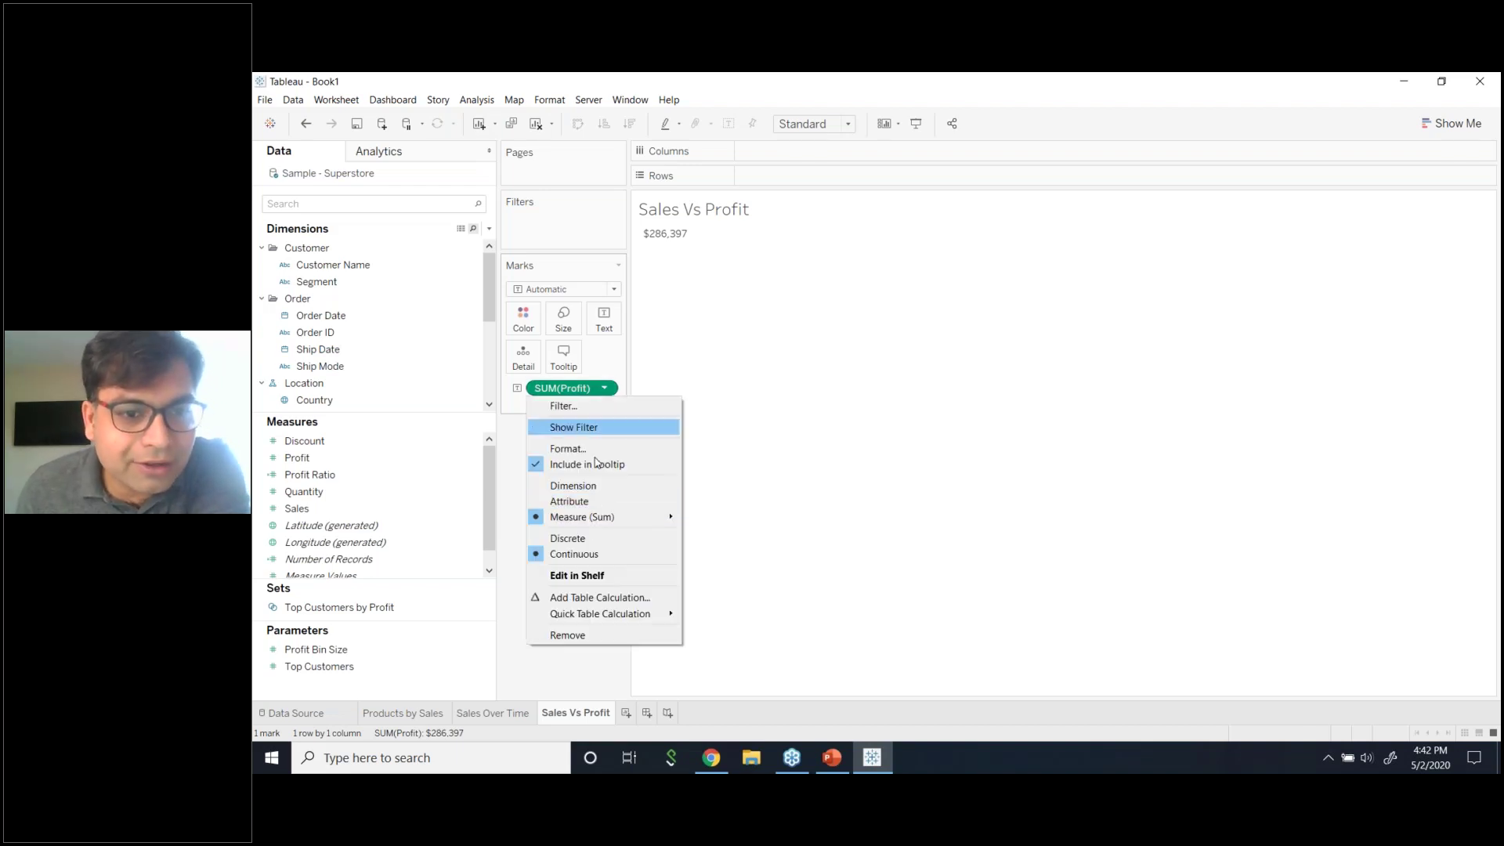
left_click(596, 636)
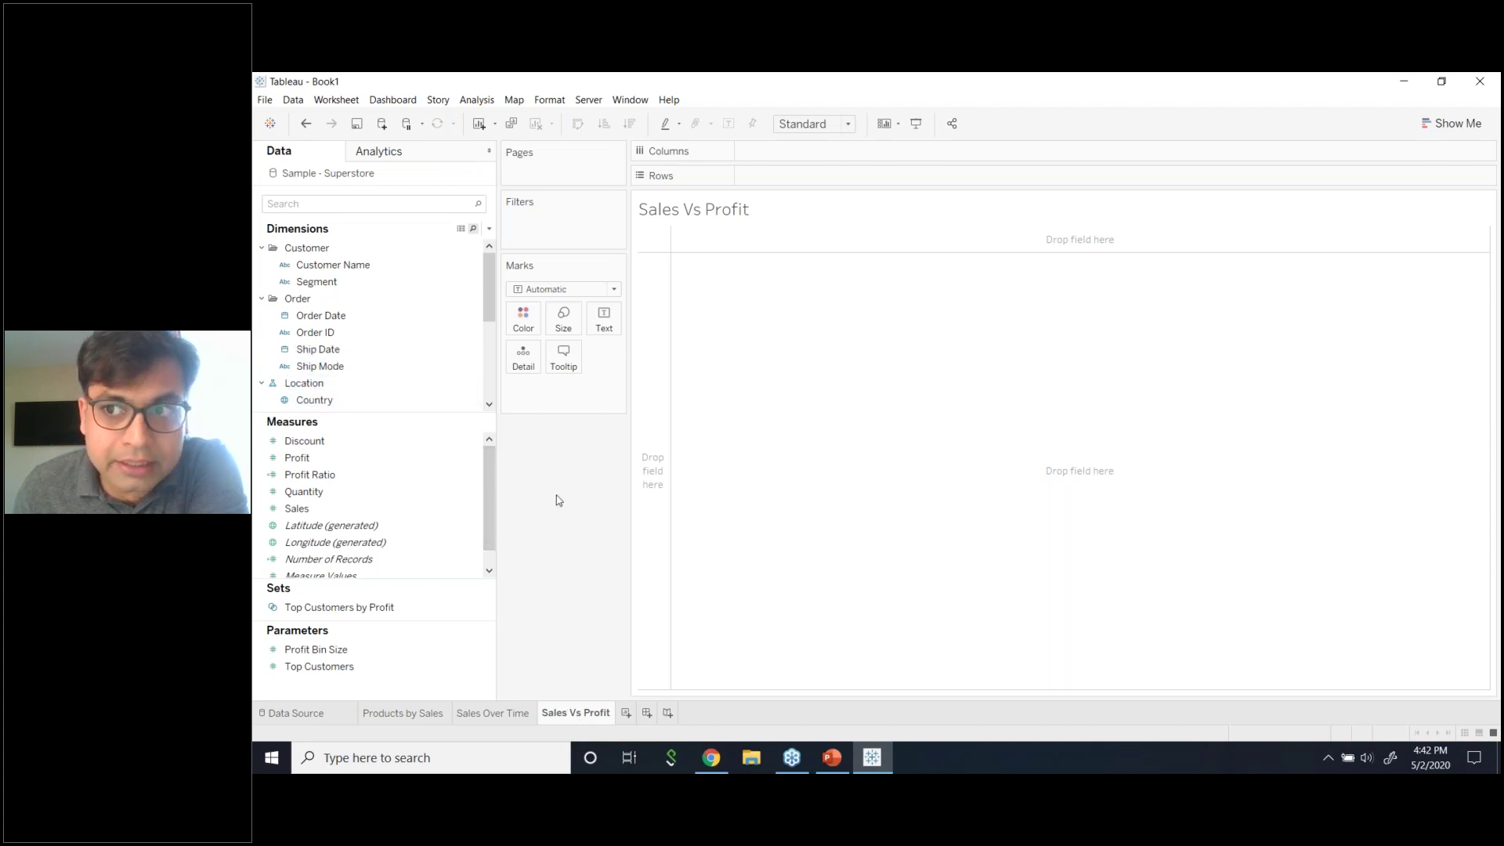
- Rename the sheet to 'Yearly Sales Vs Profit'
right_click(583, 711)
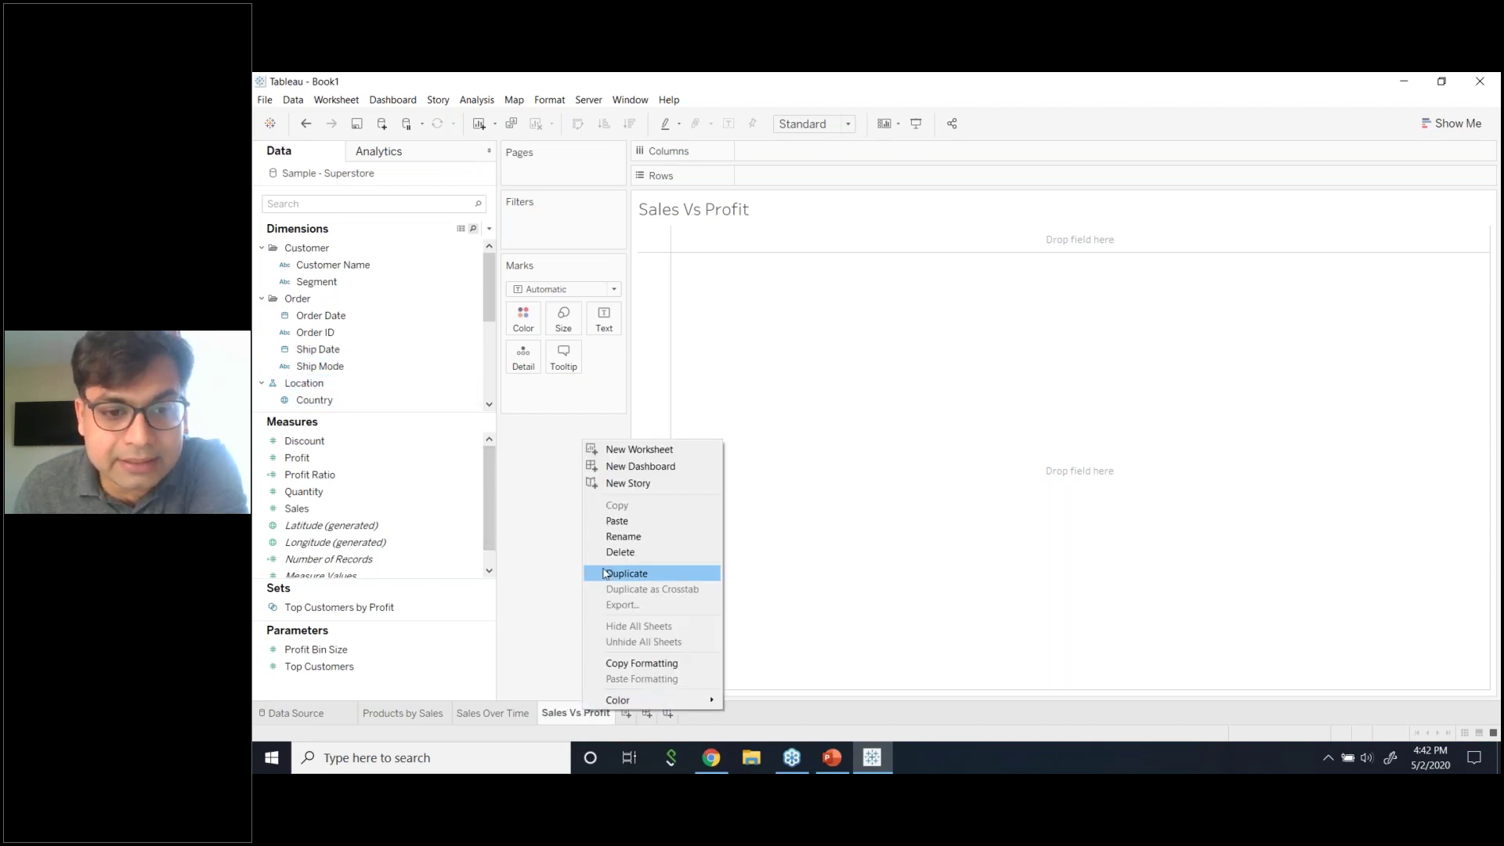
left_click(623, 536)
key("Return")
type("Yearly")
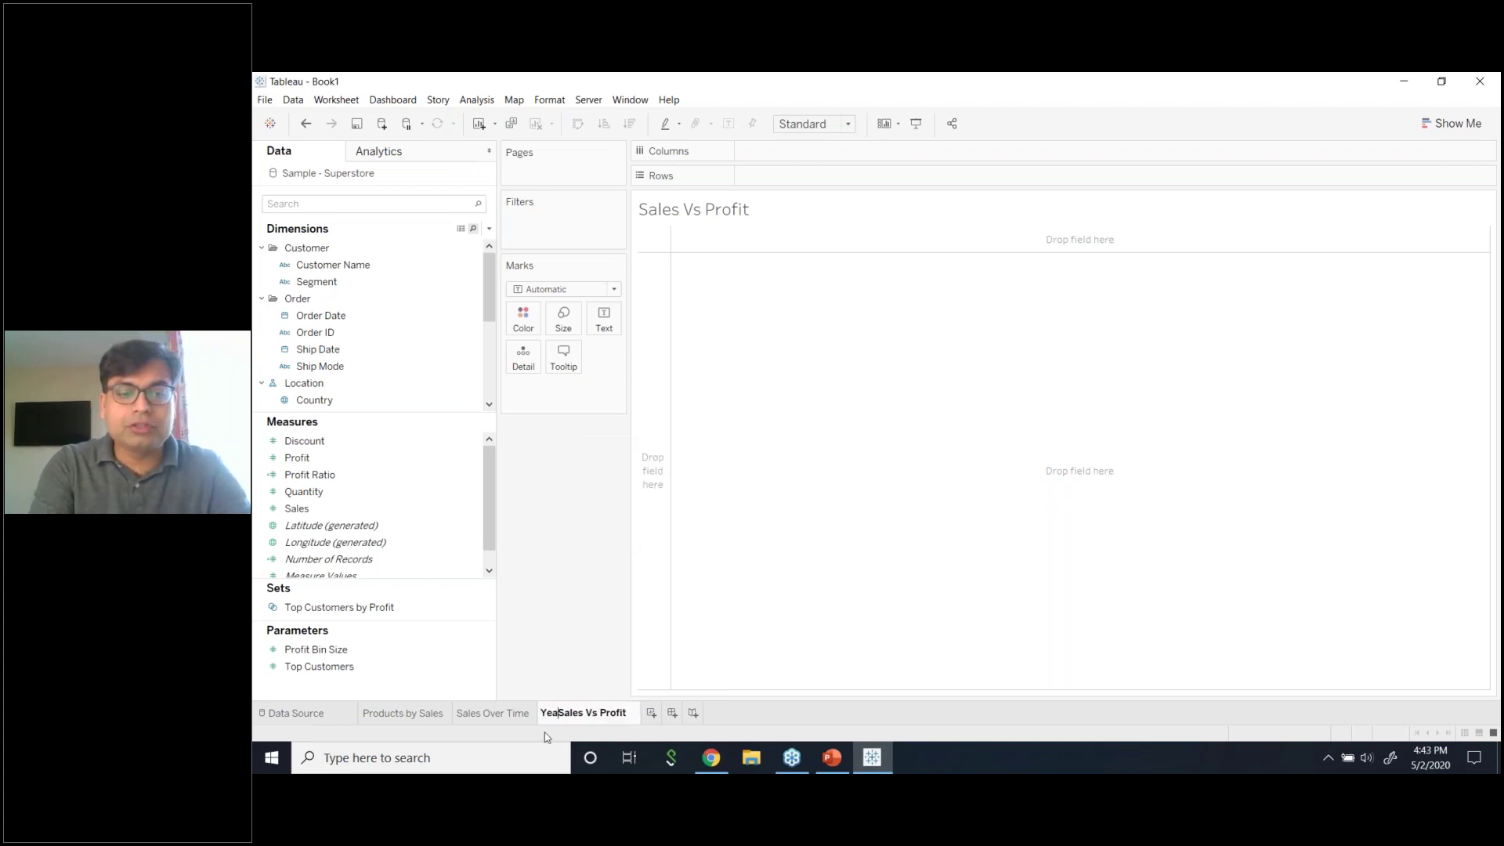
left_click(586, 661)
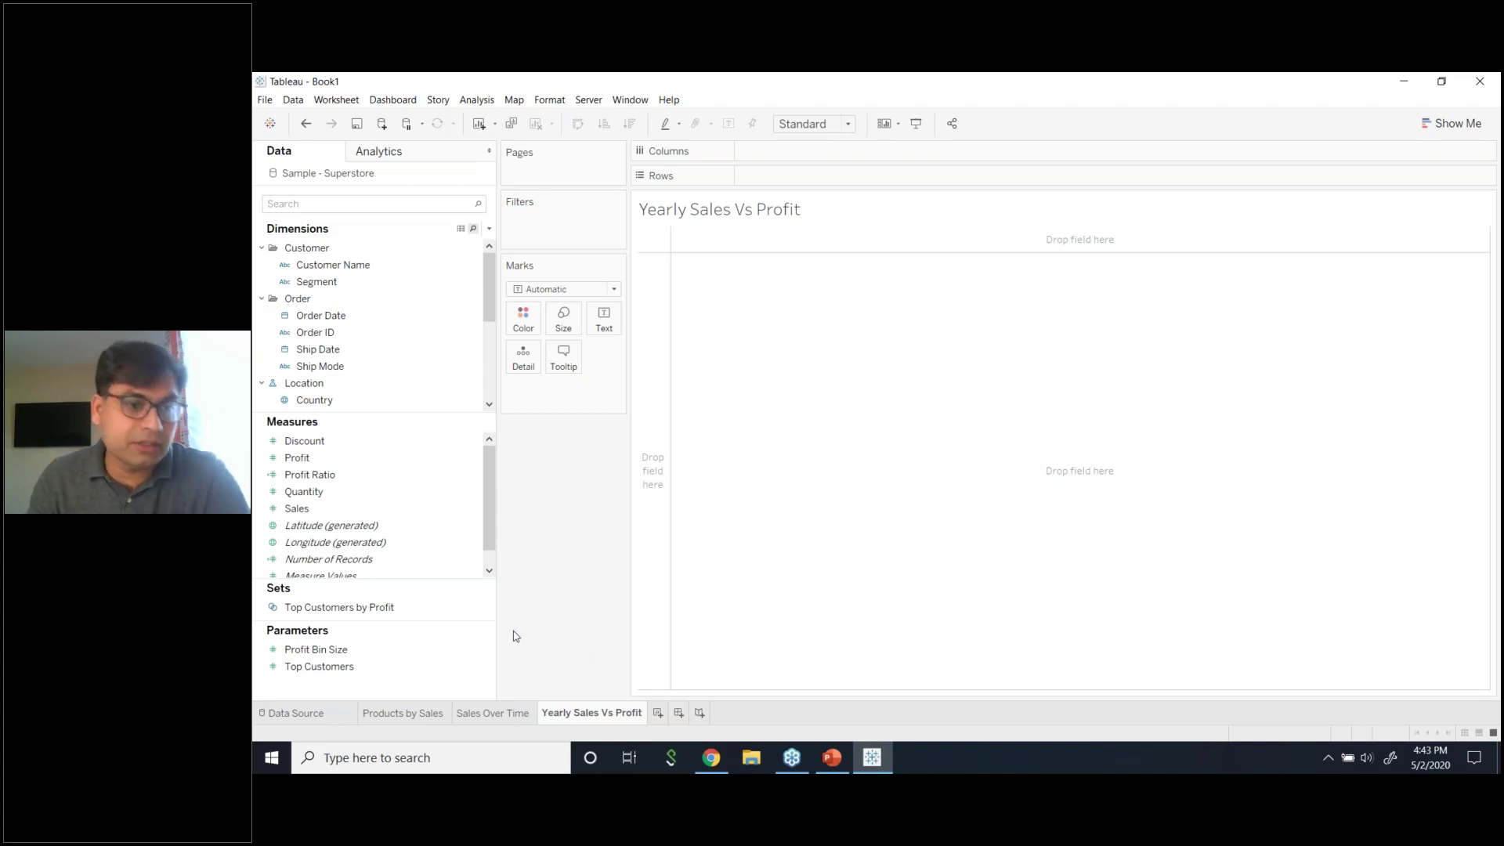
- Put Profit and Sales on Rows to show two stacked total bars
left_click(394, 460)
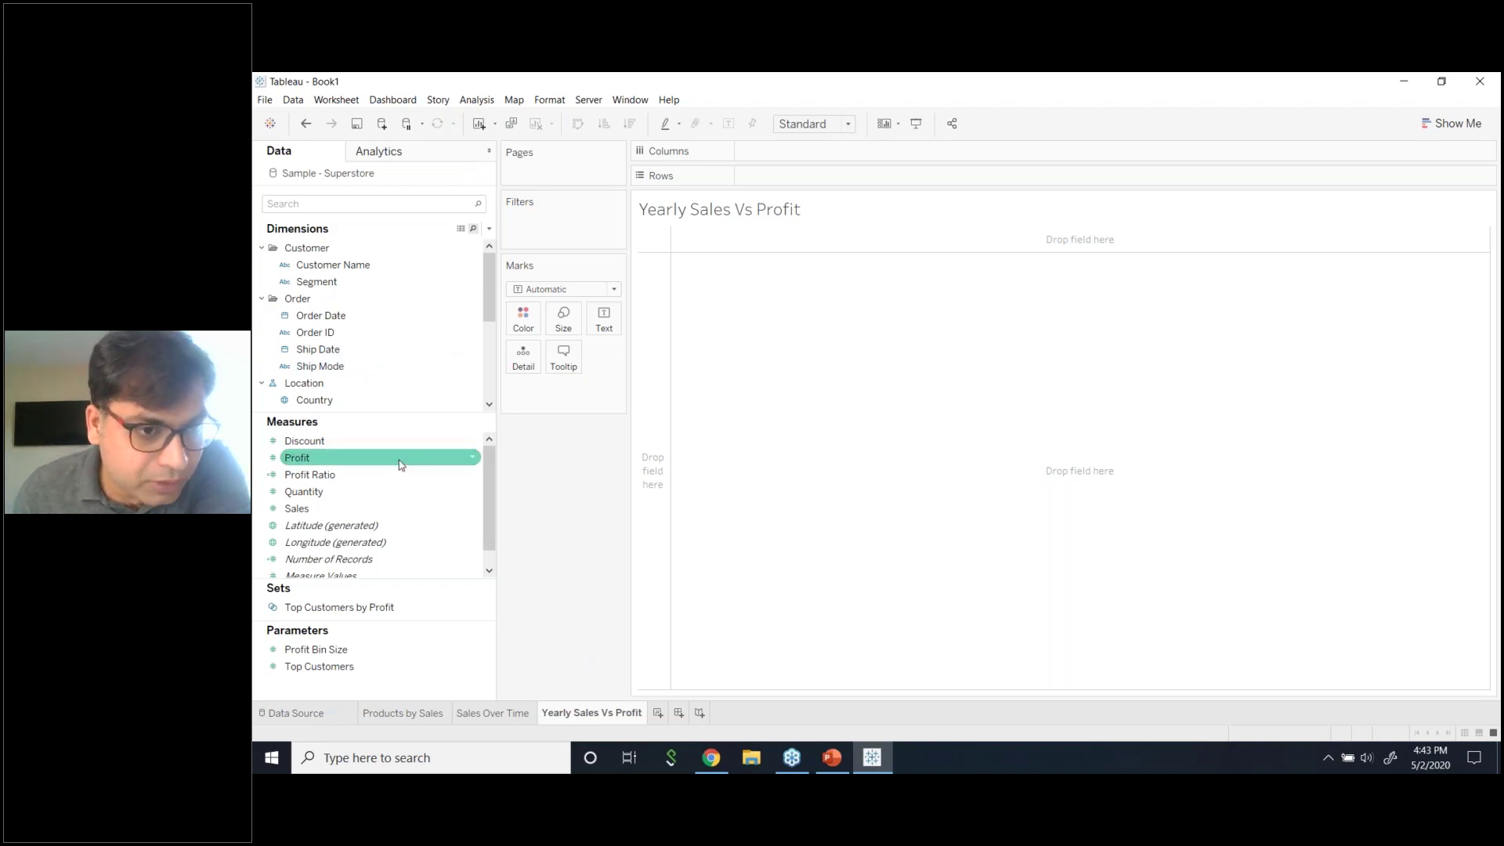
left_click_drag(400, 464, 858, 185)
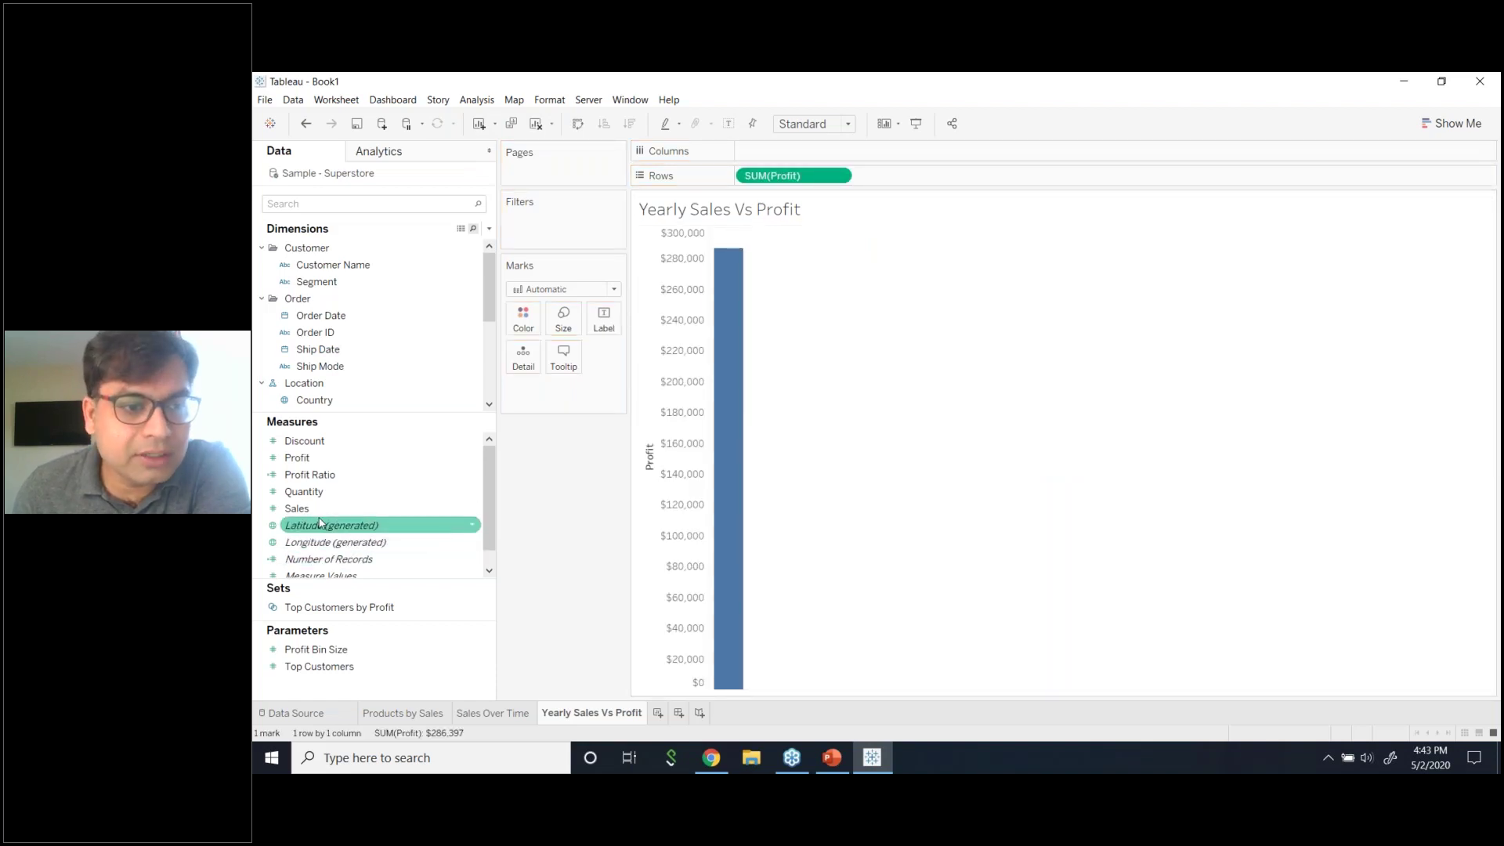
left_click_drag(301, 508, 892, 179)
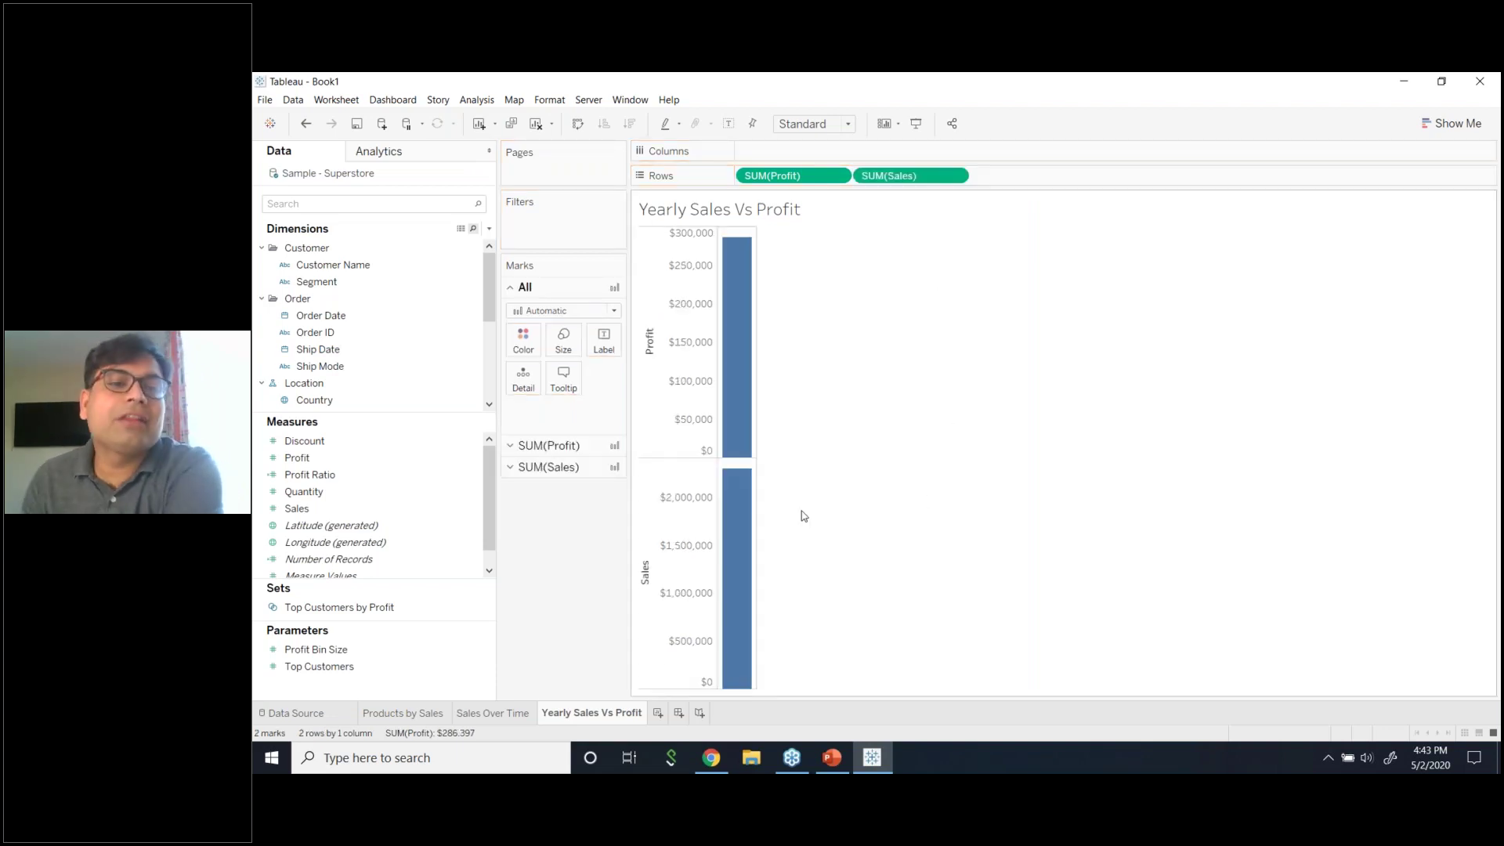
mouse_move(746, 478)
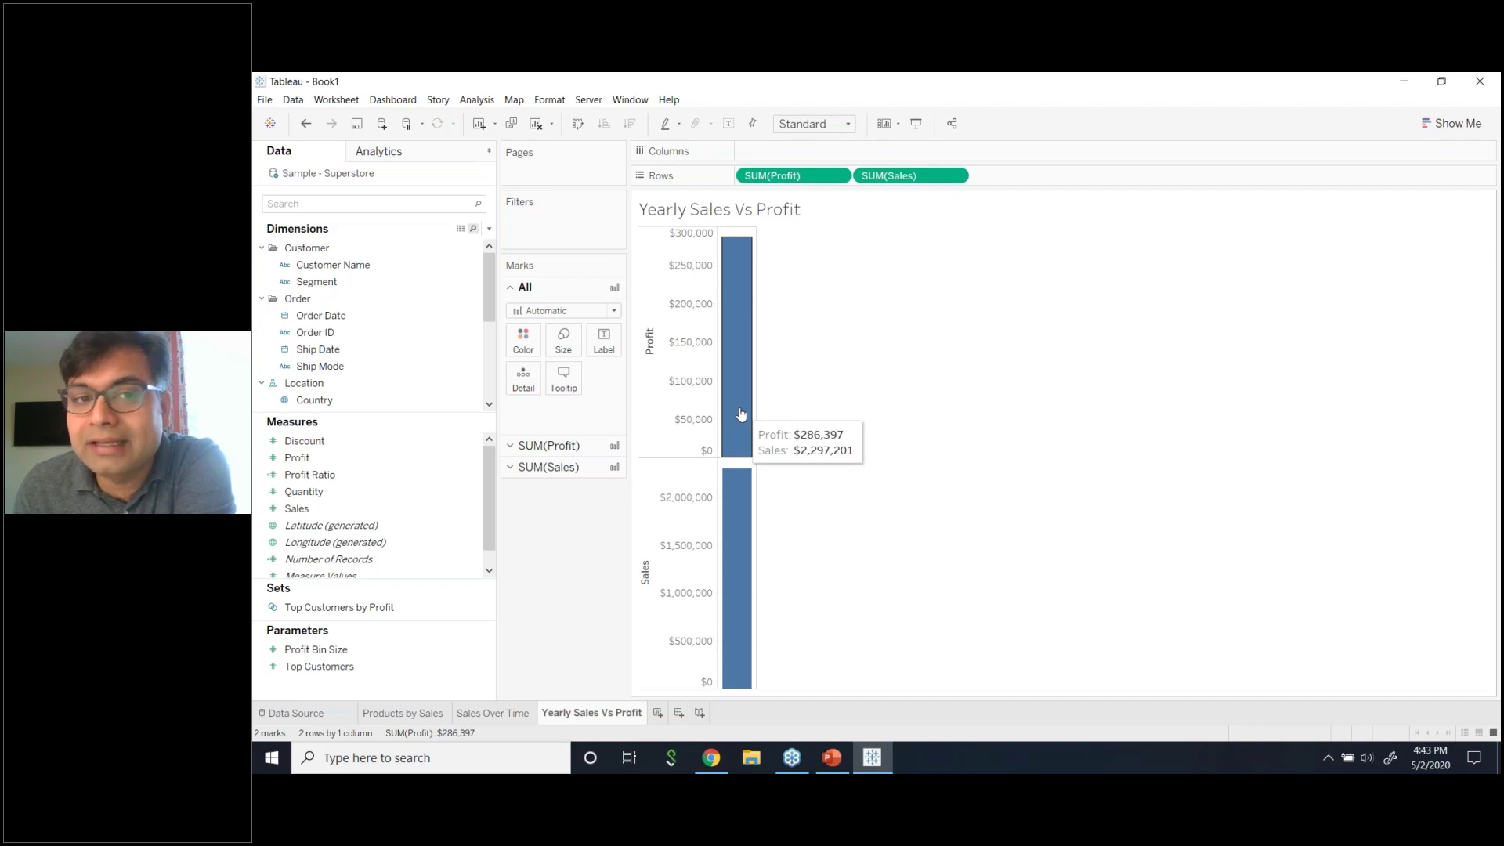
left_click(365, 204)
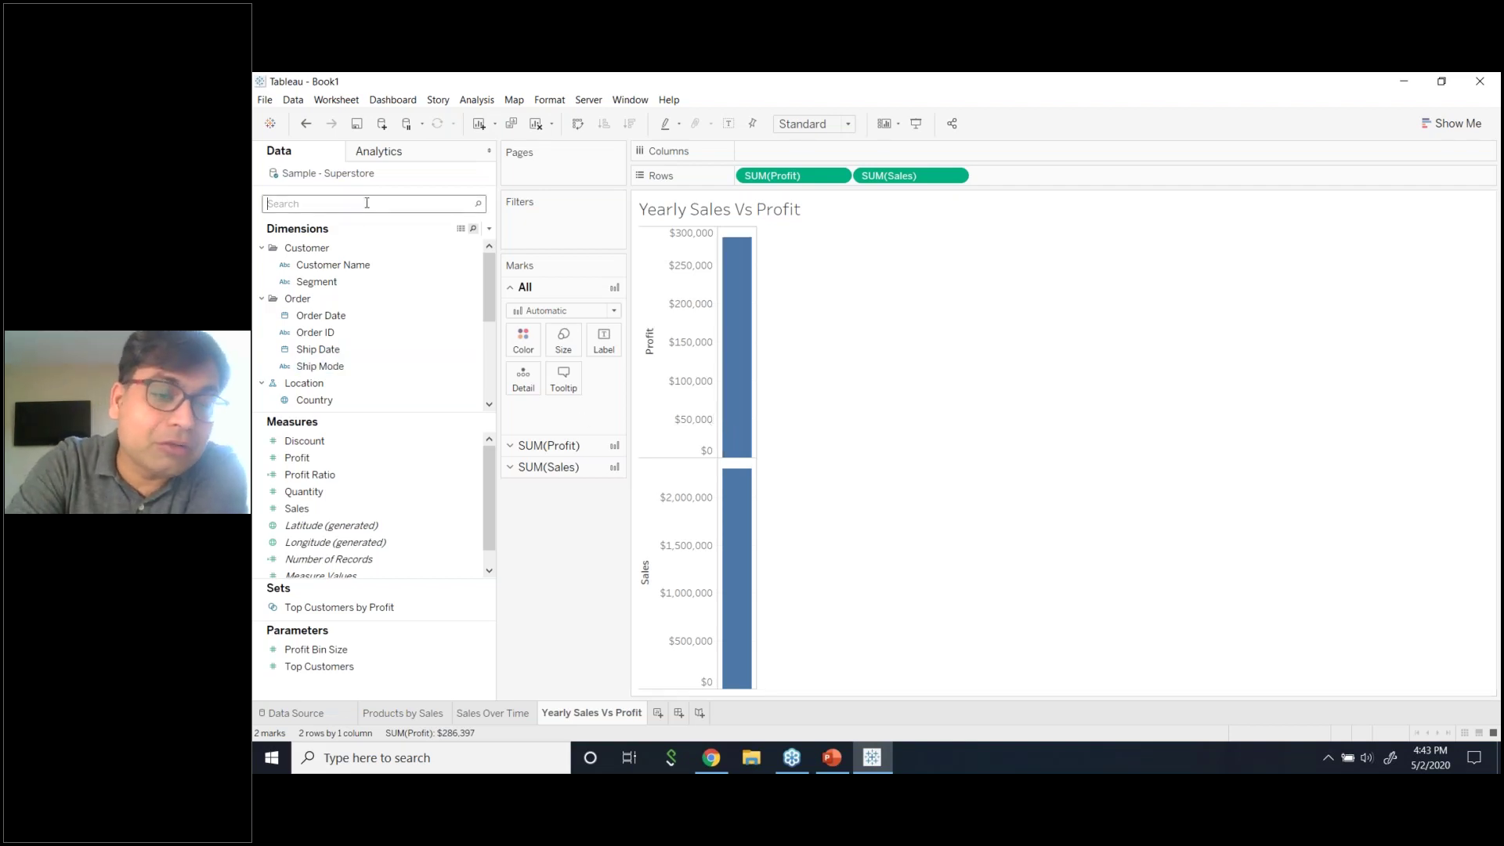
type("dat")
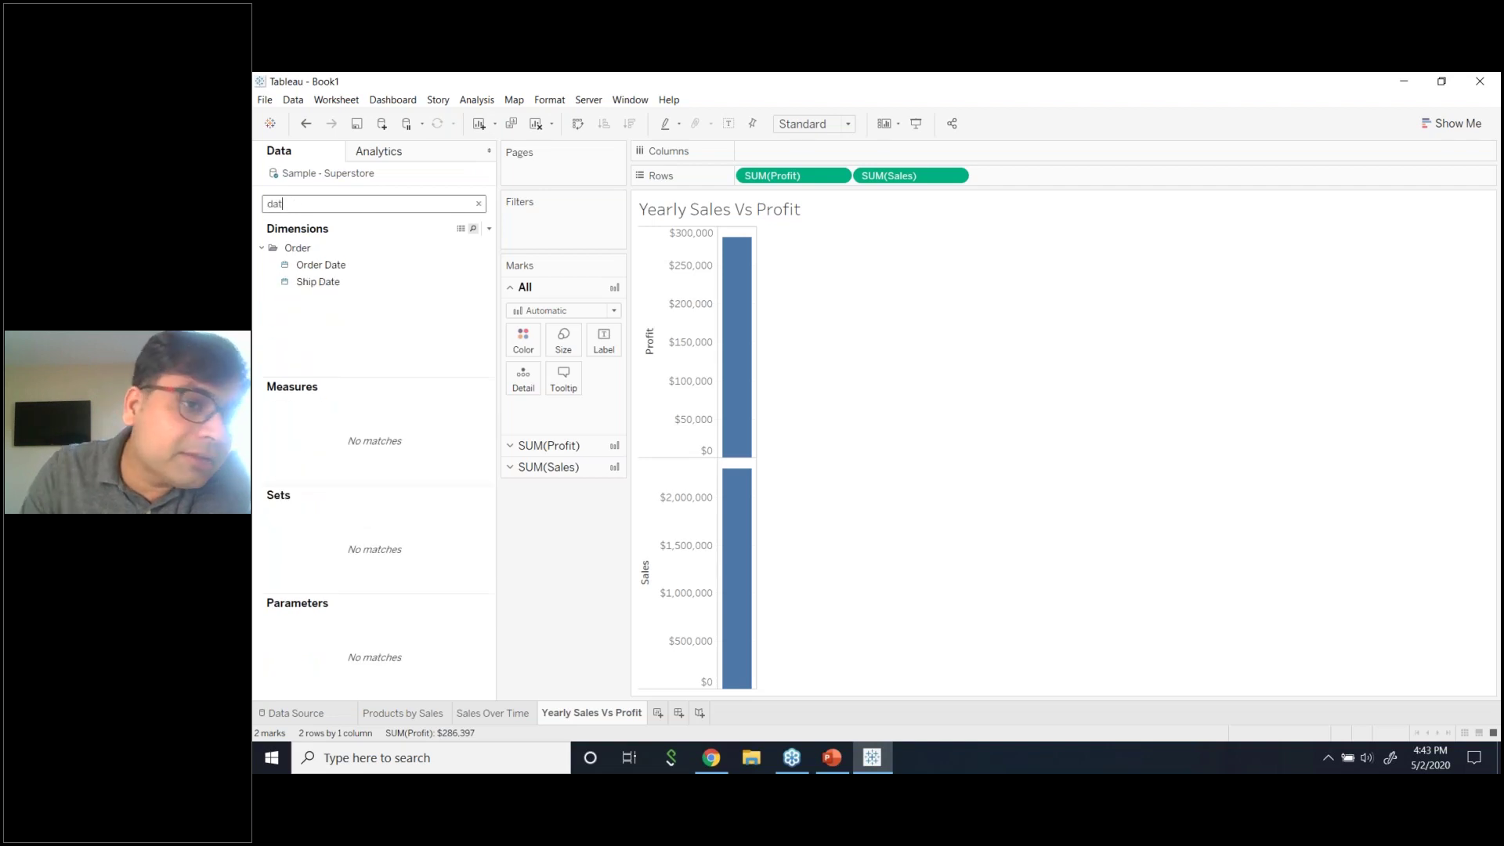
left_click_drag(371, 266, 774, 152)
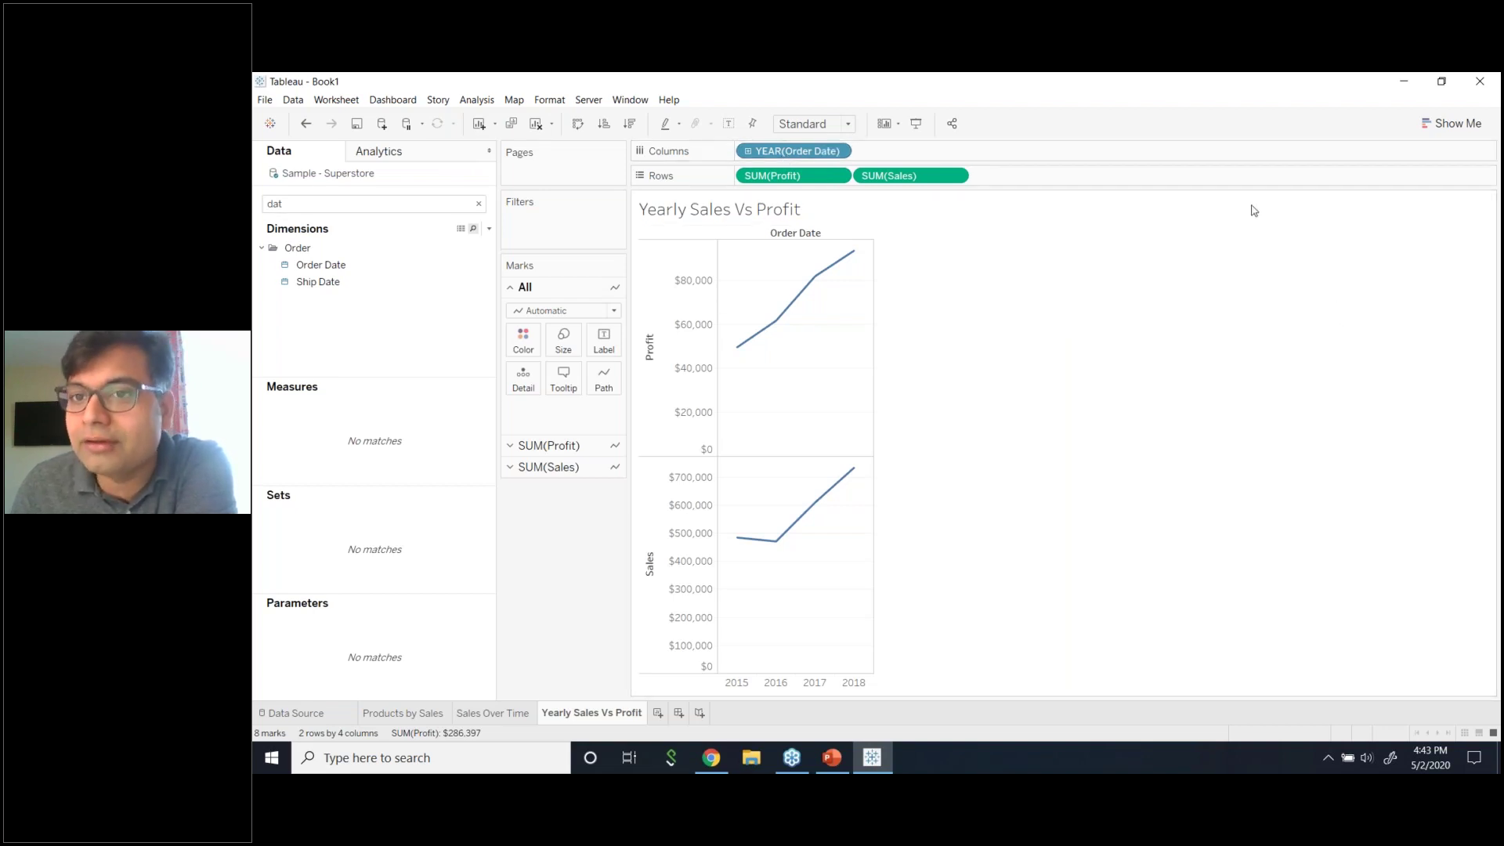
left_click(1029, 310)
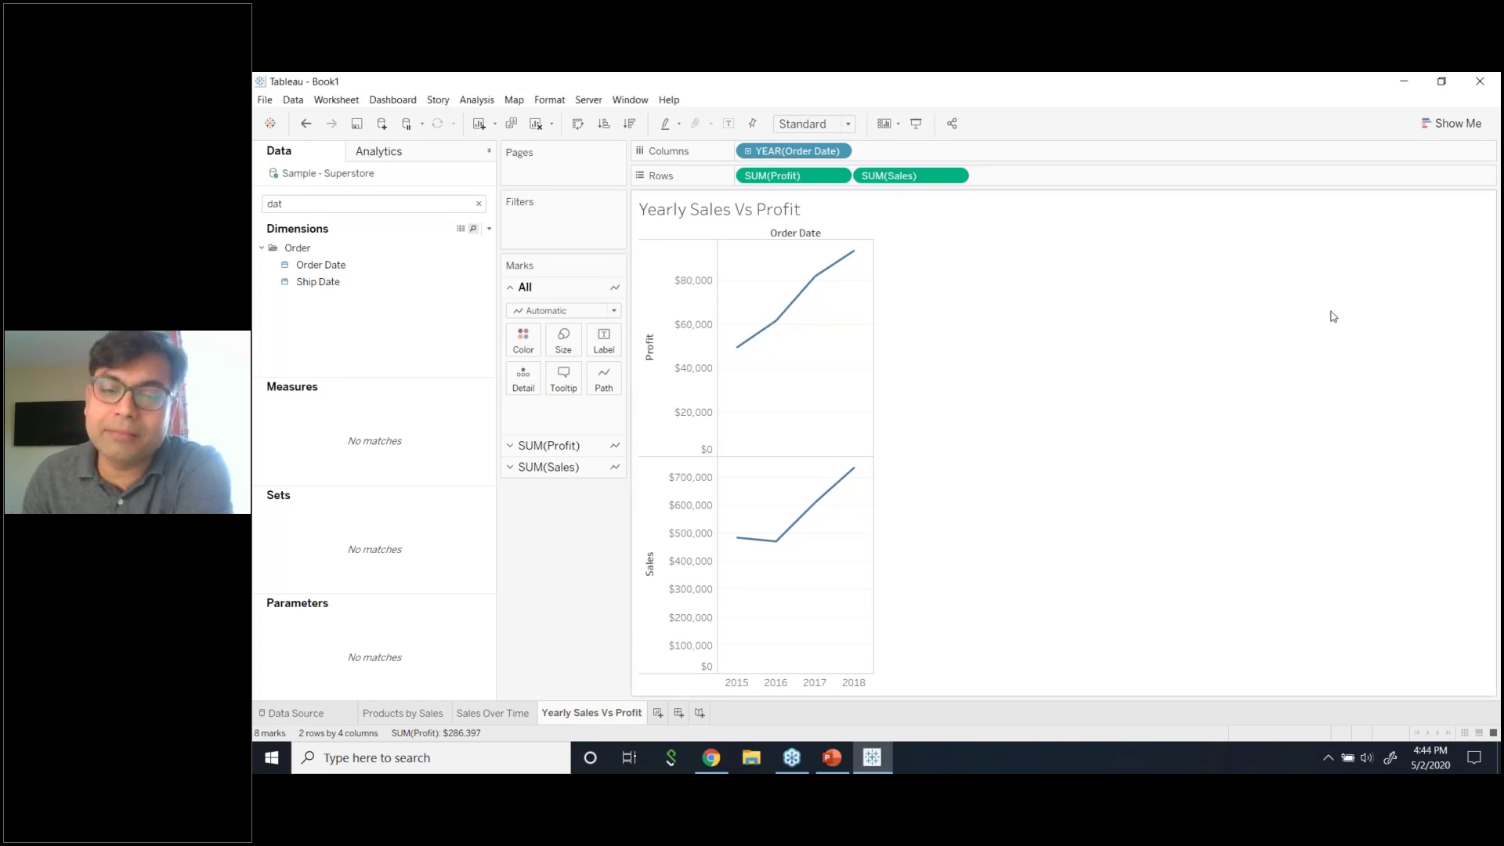
- Switch to a Show Me scatter plot of Profit against Sales for each year
left_click(1423, 127)
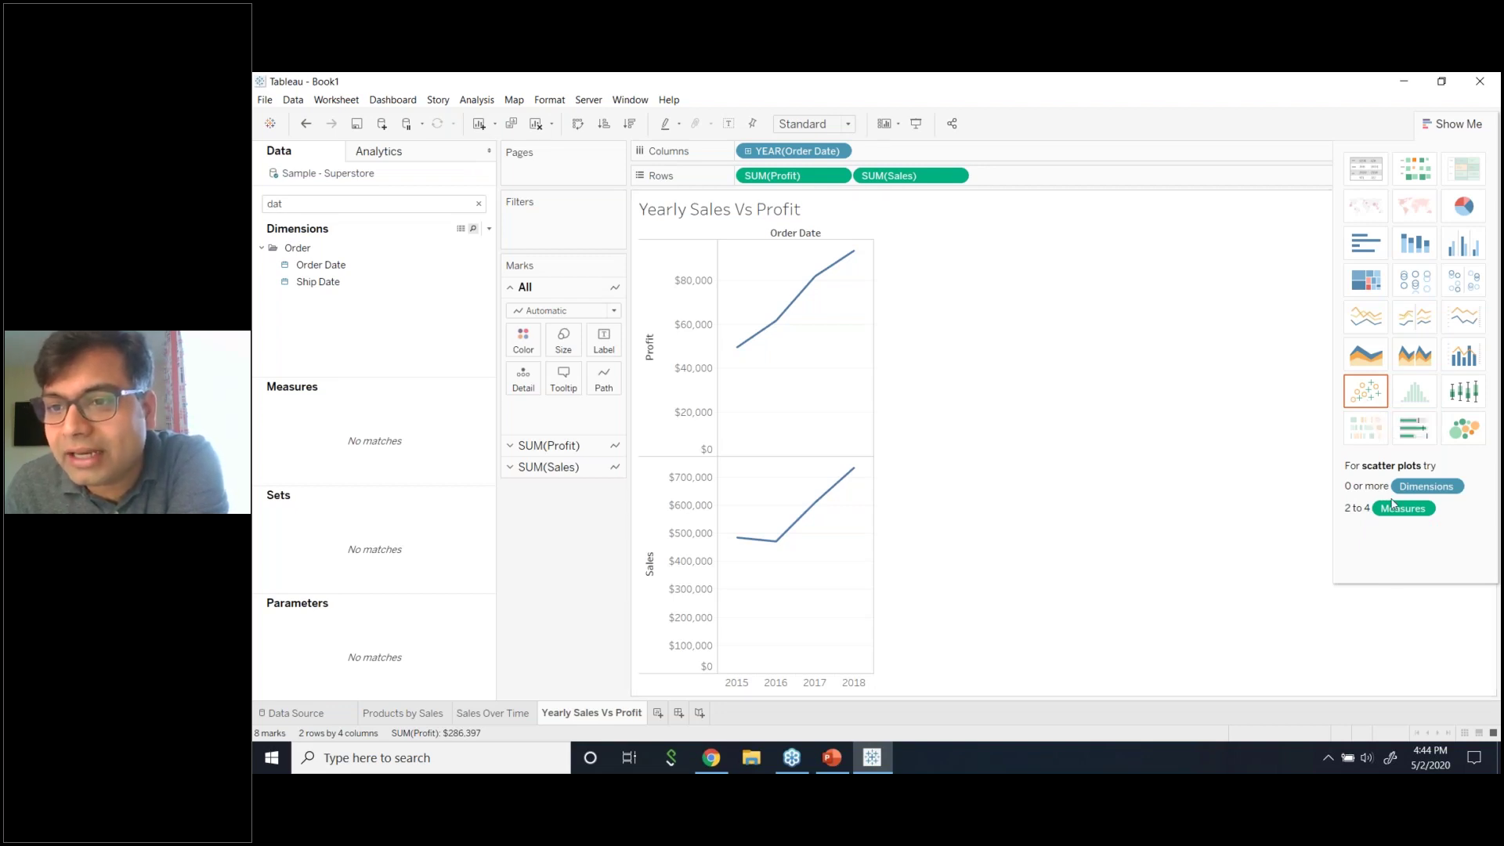
left_click(1362, 406)
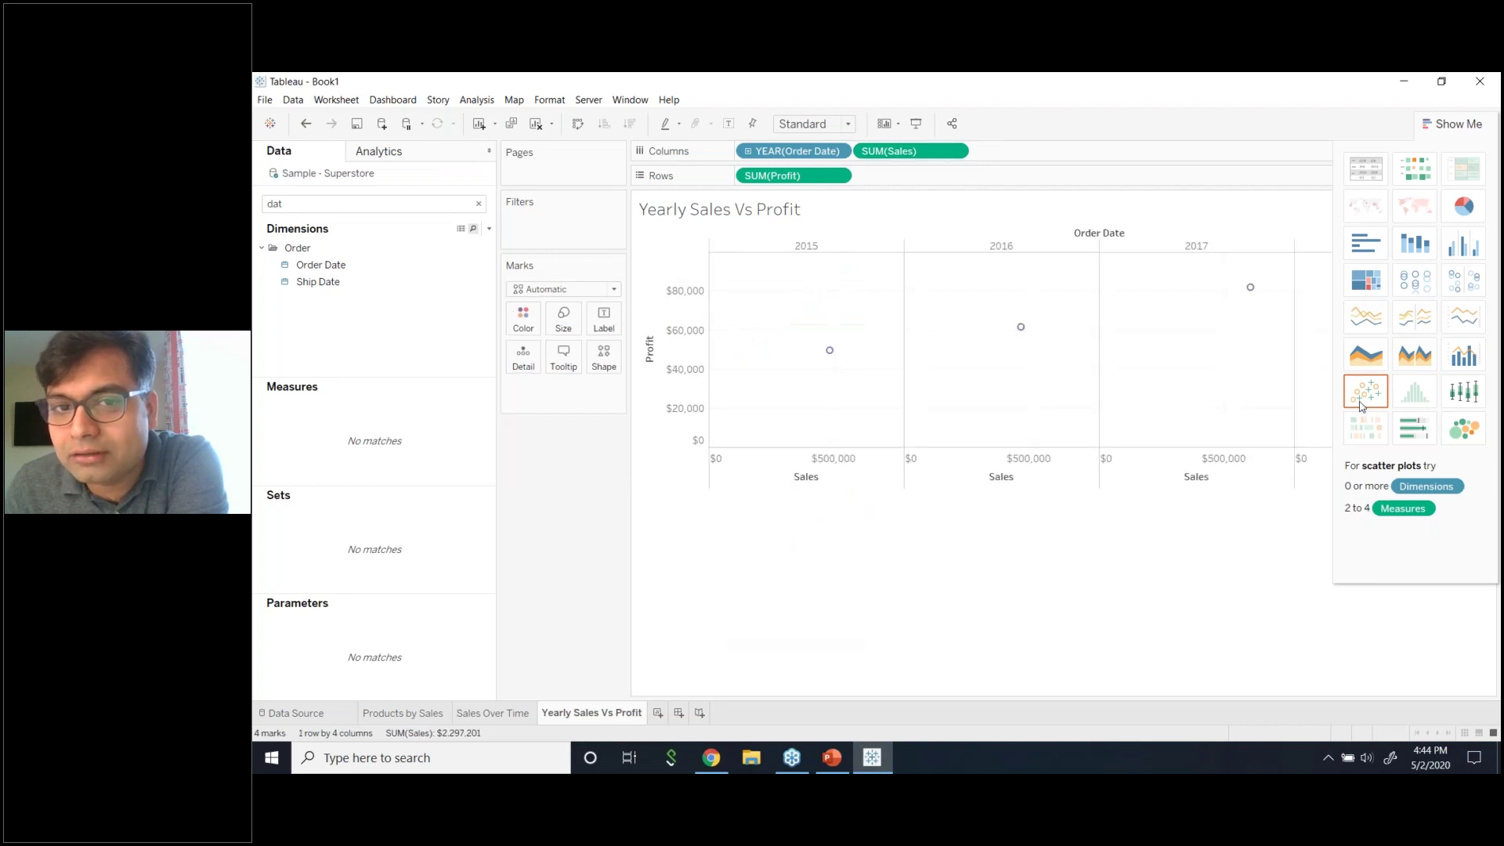
left_click(1449, 127)
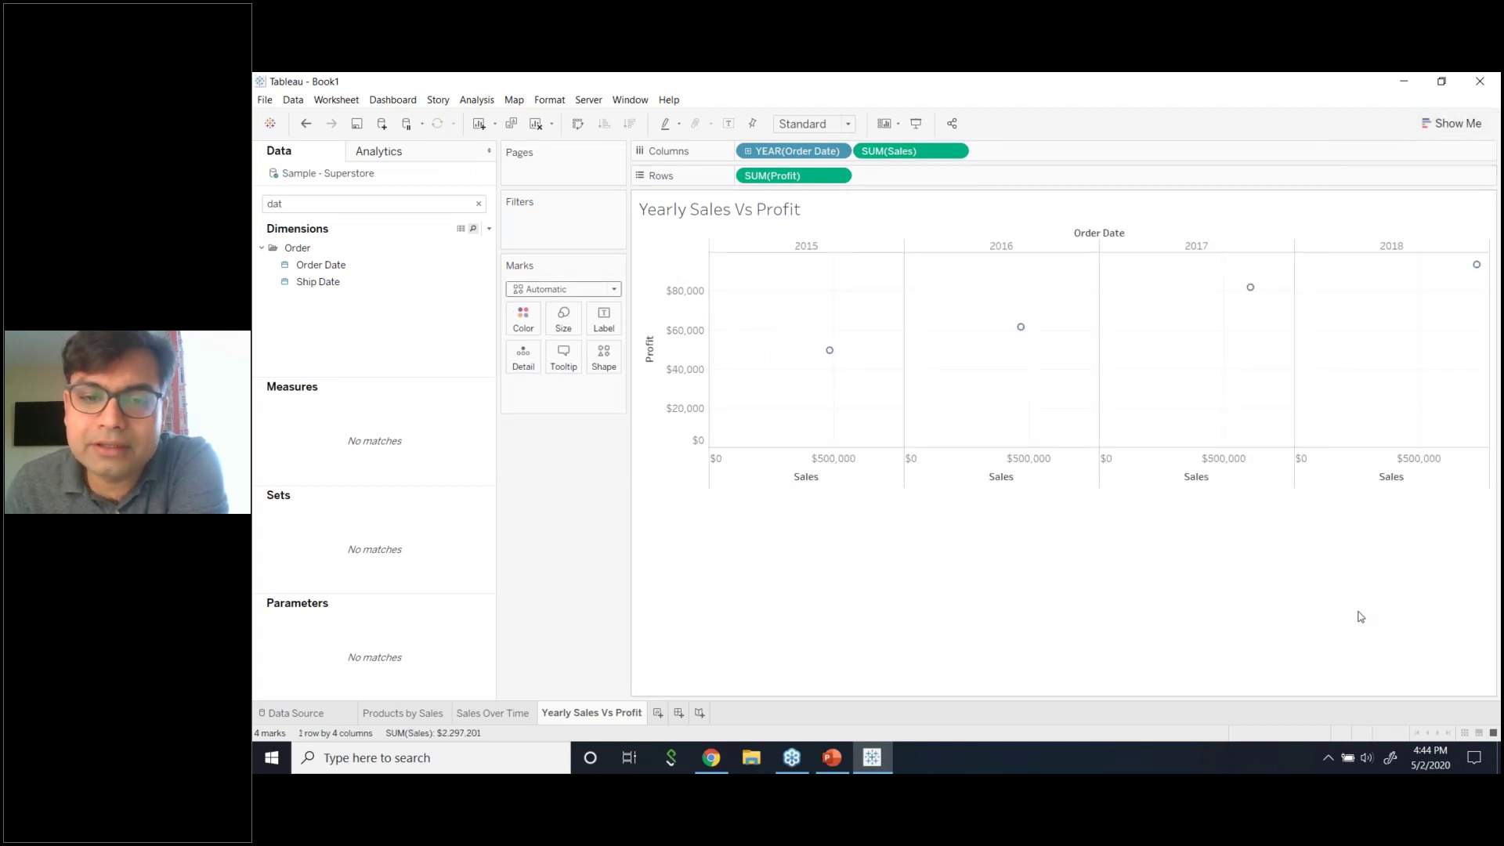
mouse_move(830, 353)
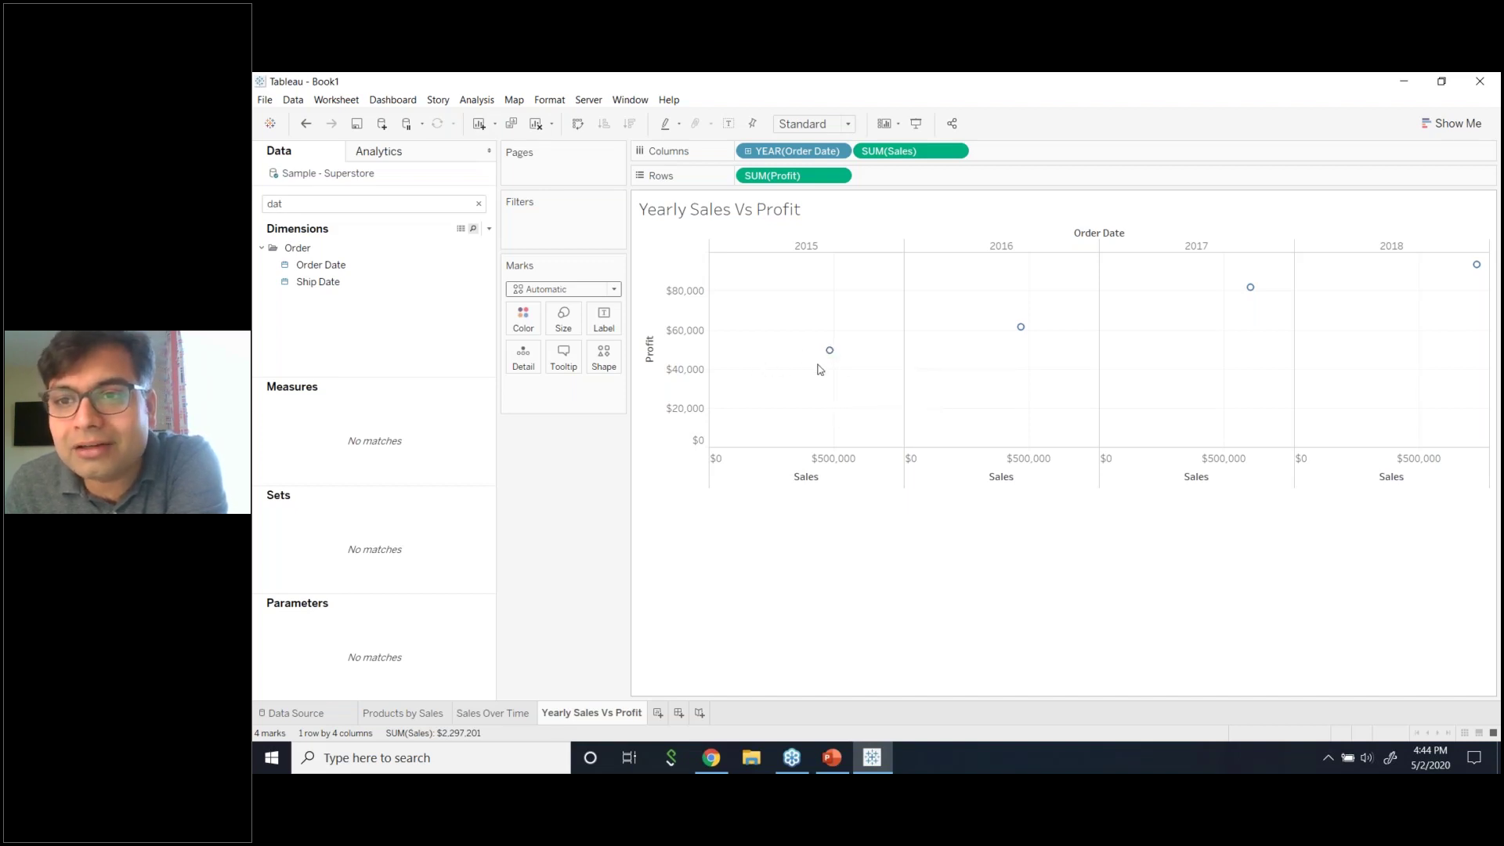
left_click(1449, 124)
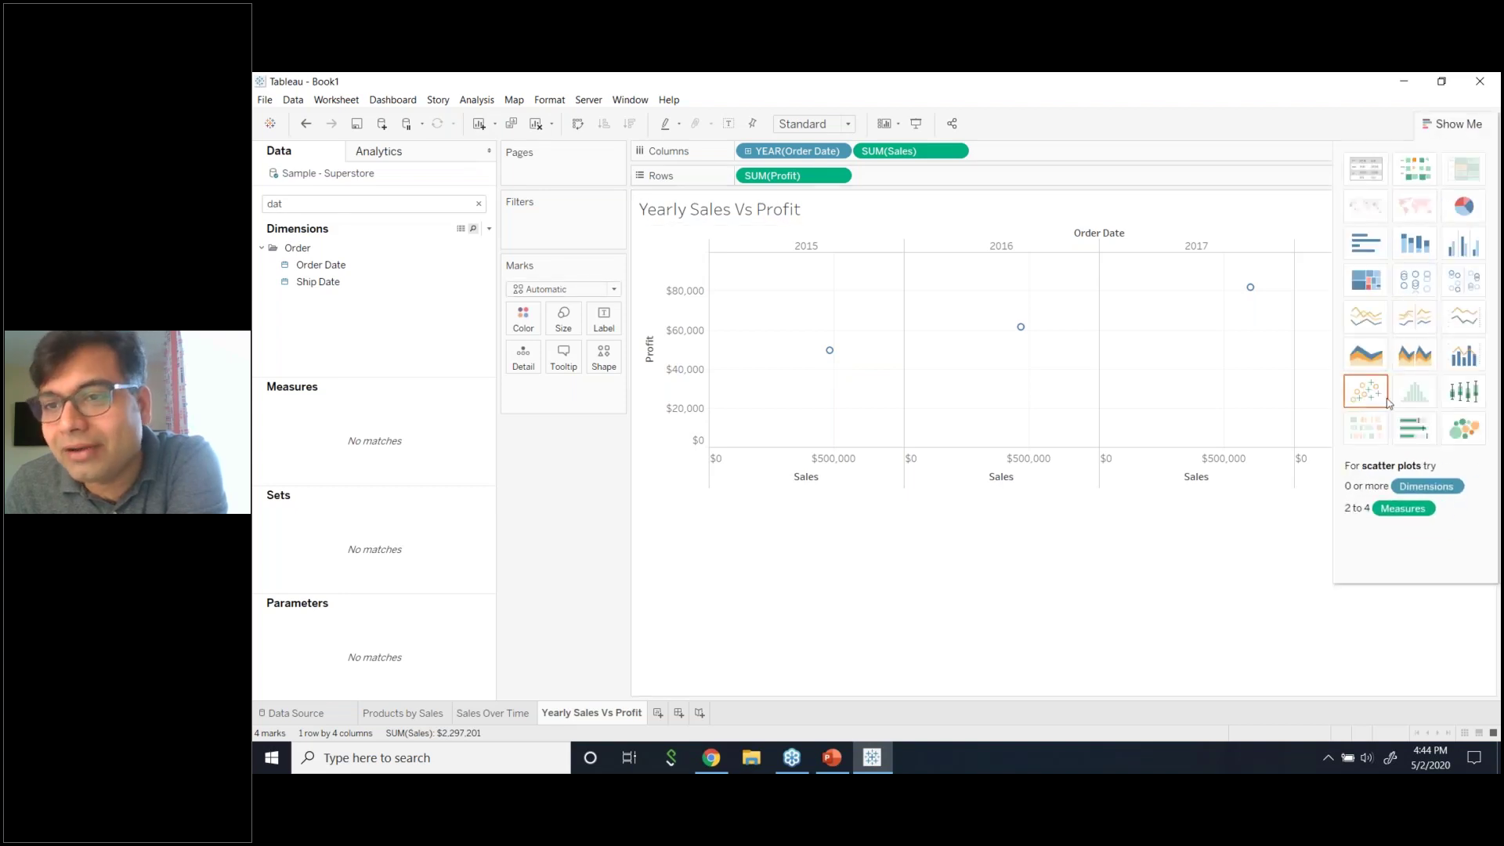
- Switch back to Show Me continuous line charts for Profit and Sales
left_click(1359, 327)
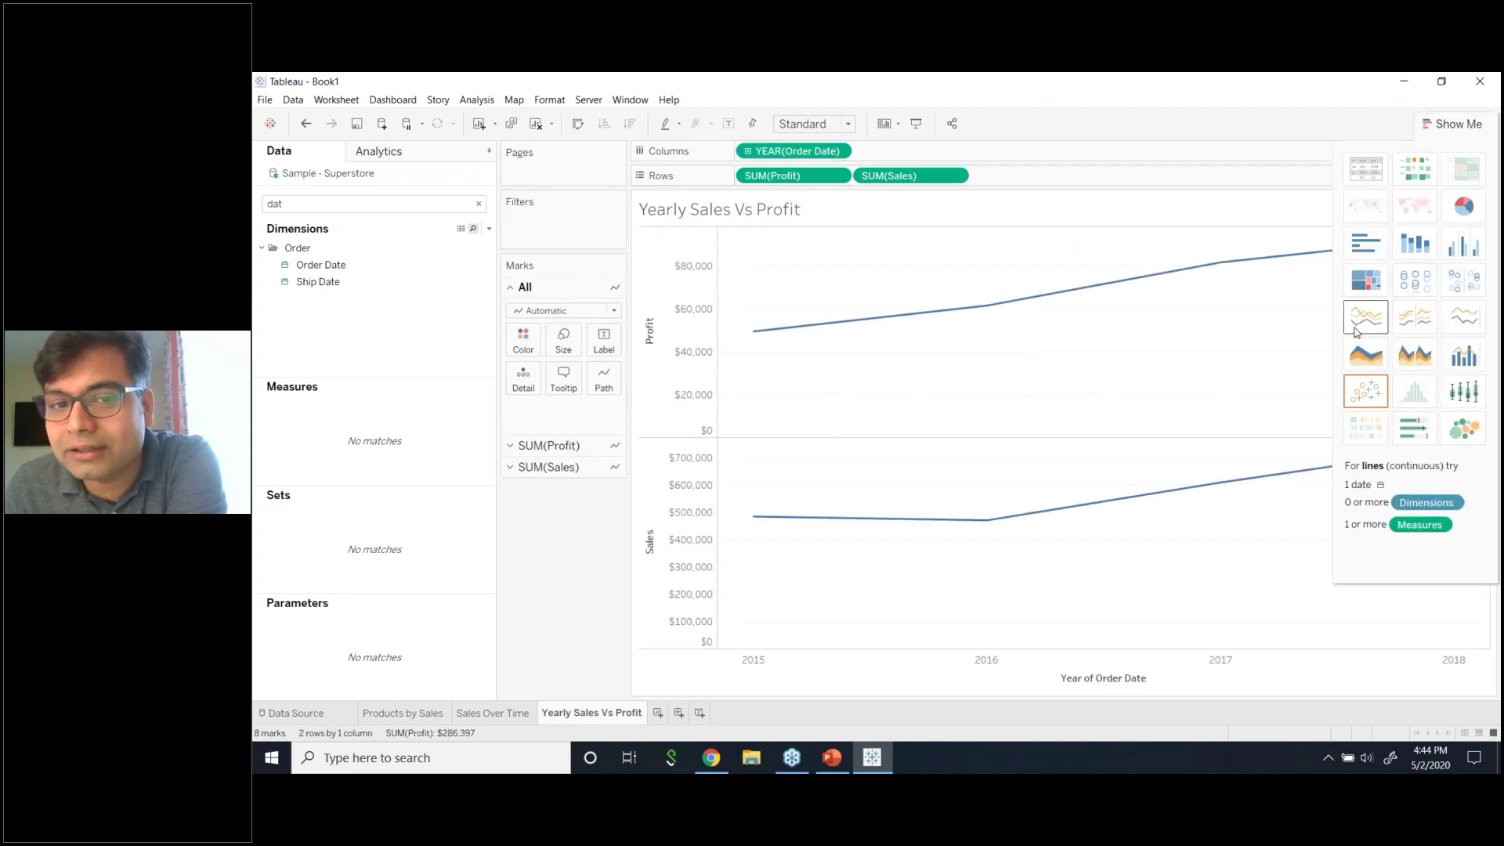
left_click(1451, 124)
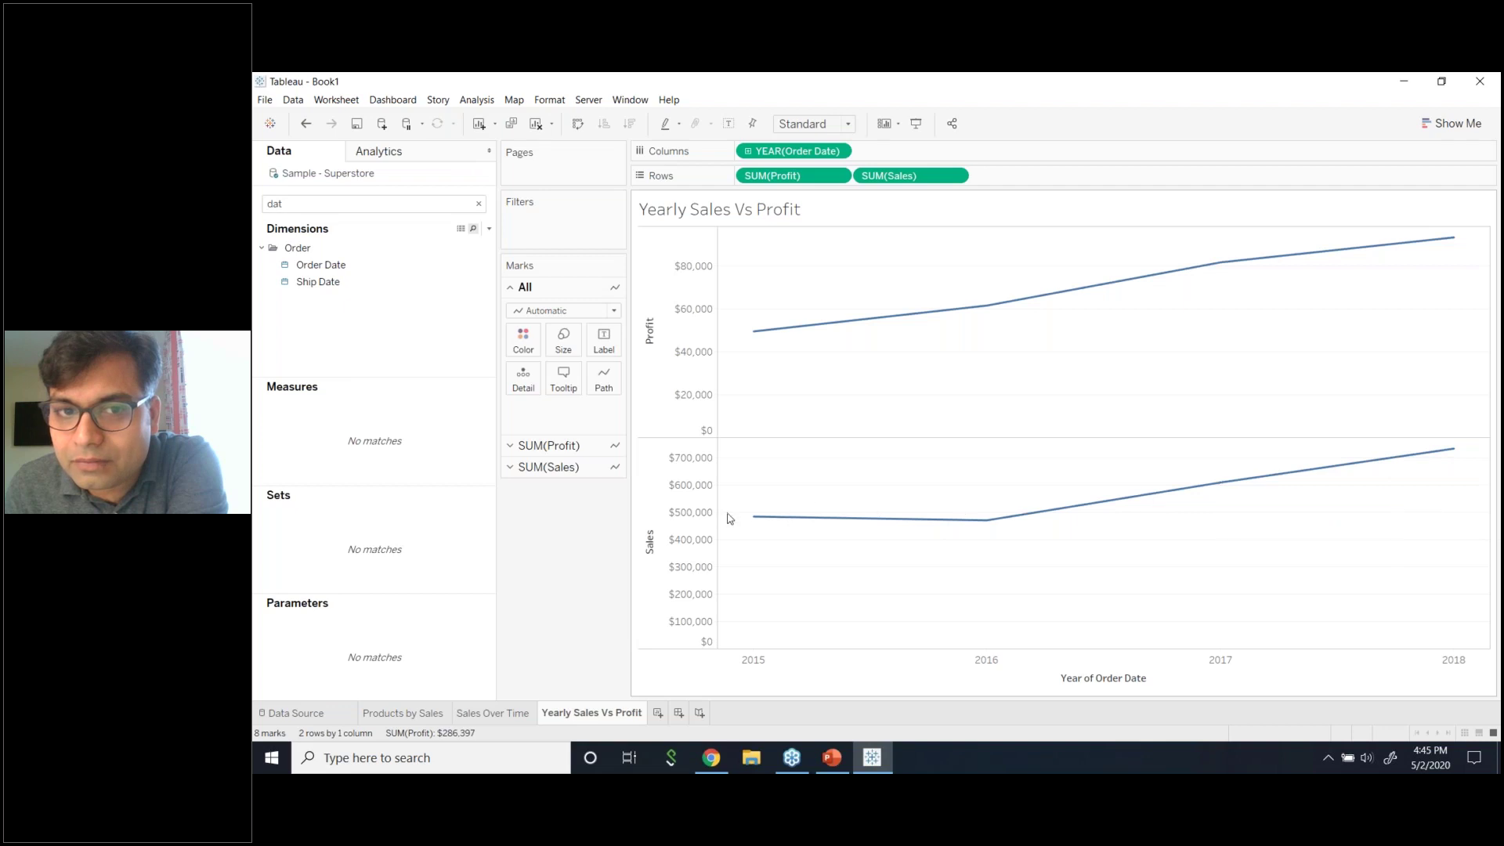
- Move SUM(Sales) ahead of SUM(Profit) on the Rows shelf
left_click_drag(909, 175, 752, 177)
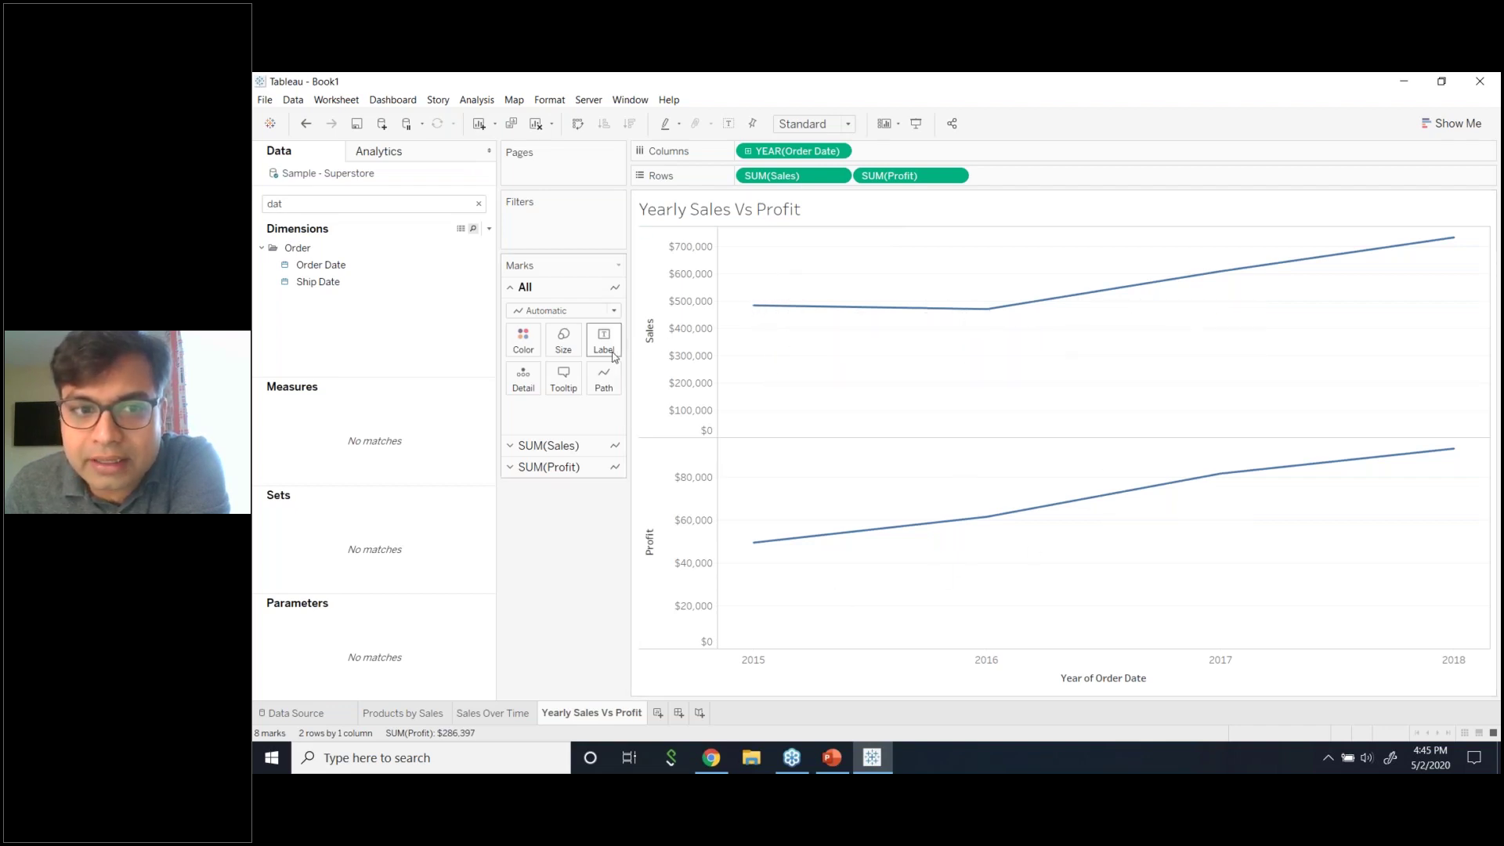
- Turn on Show mark labels for the SUM(Sales) line
left_click(548, 445)
left_click(548, 287)
left_click(549, 445)
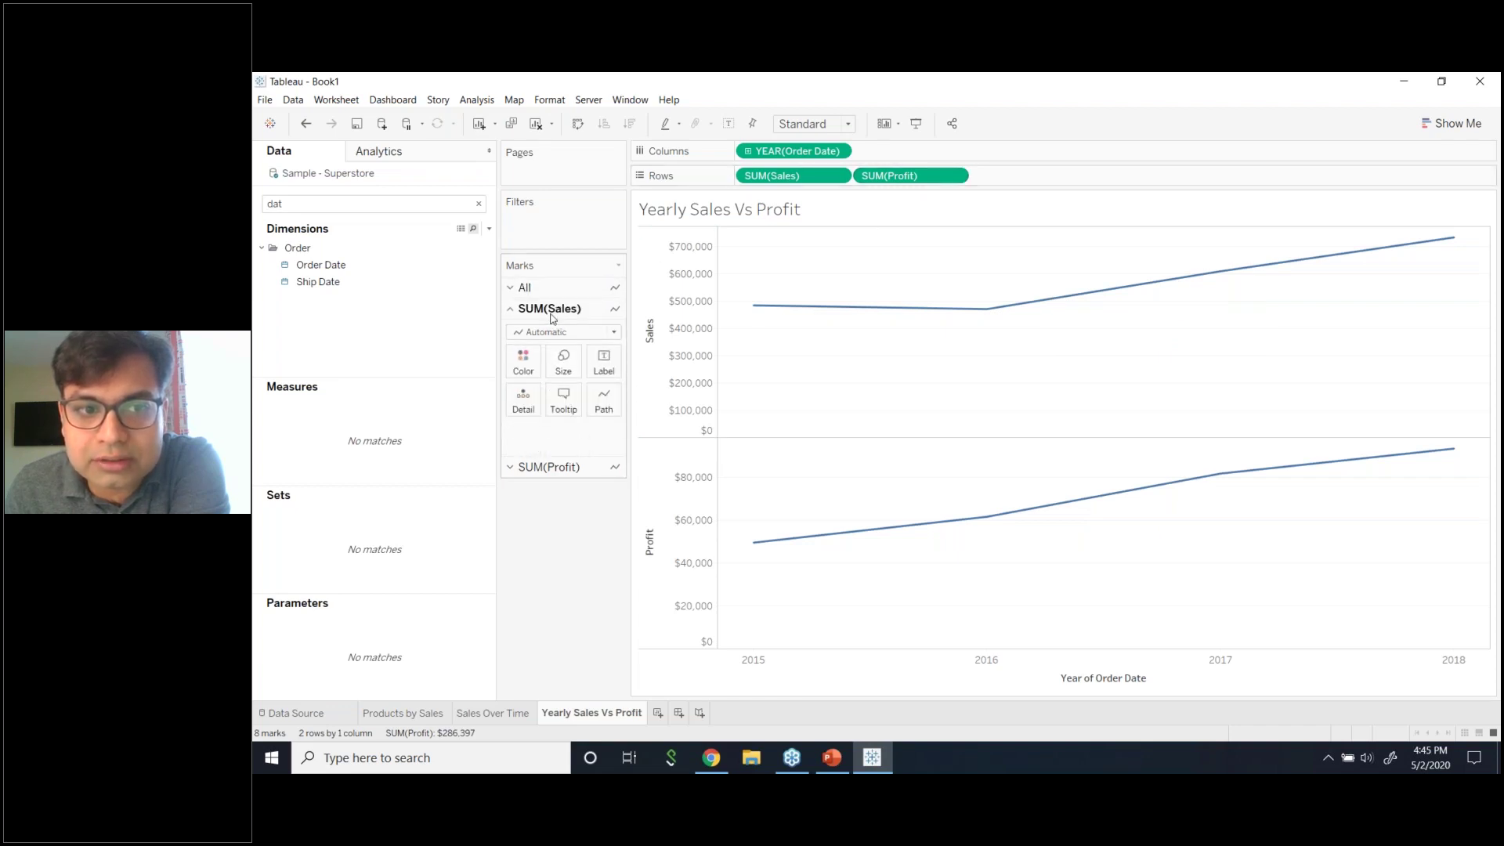
left_click(603, 360)
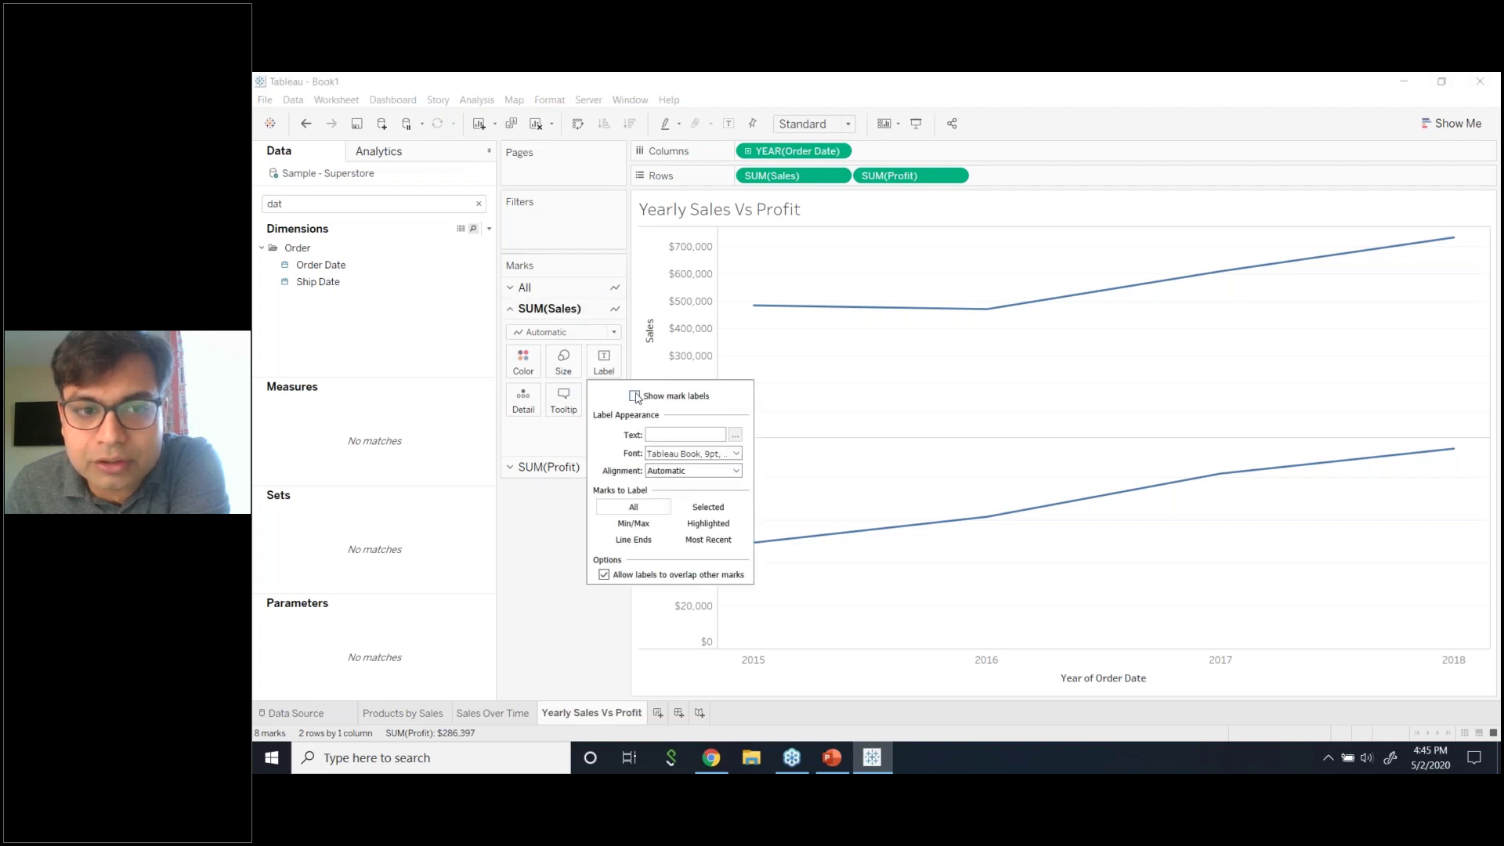
left_click(635, 395)
left_click(574, 561)
- Turn on Show mark labels for the SUM(Profit) line
left_click(572, 470)
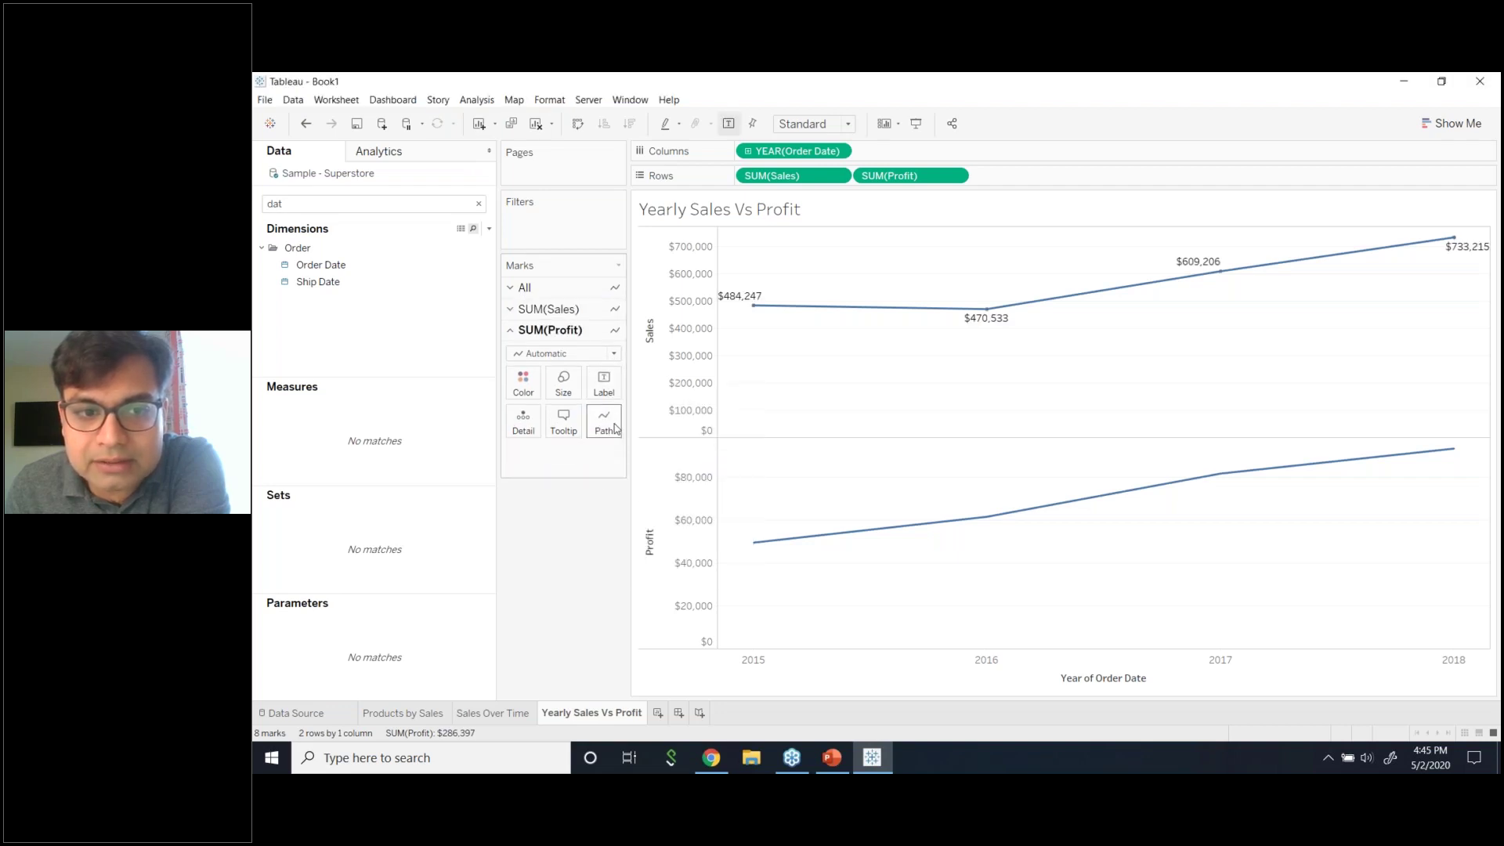
left_click(605, 384)
left_click(635, 417)
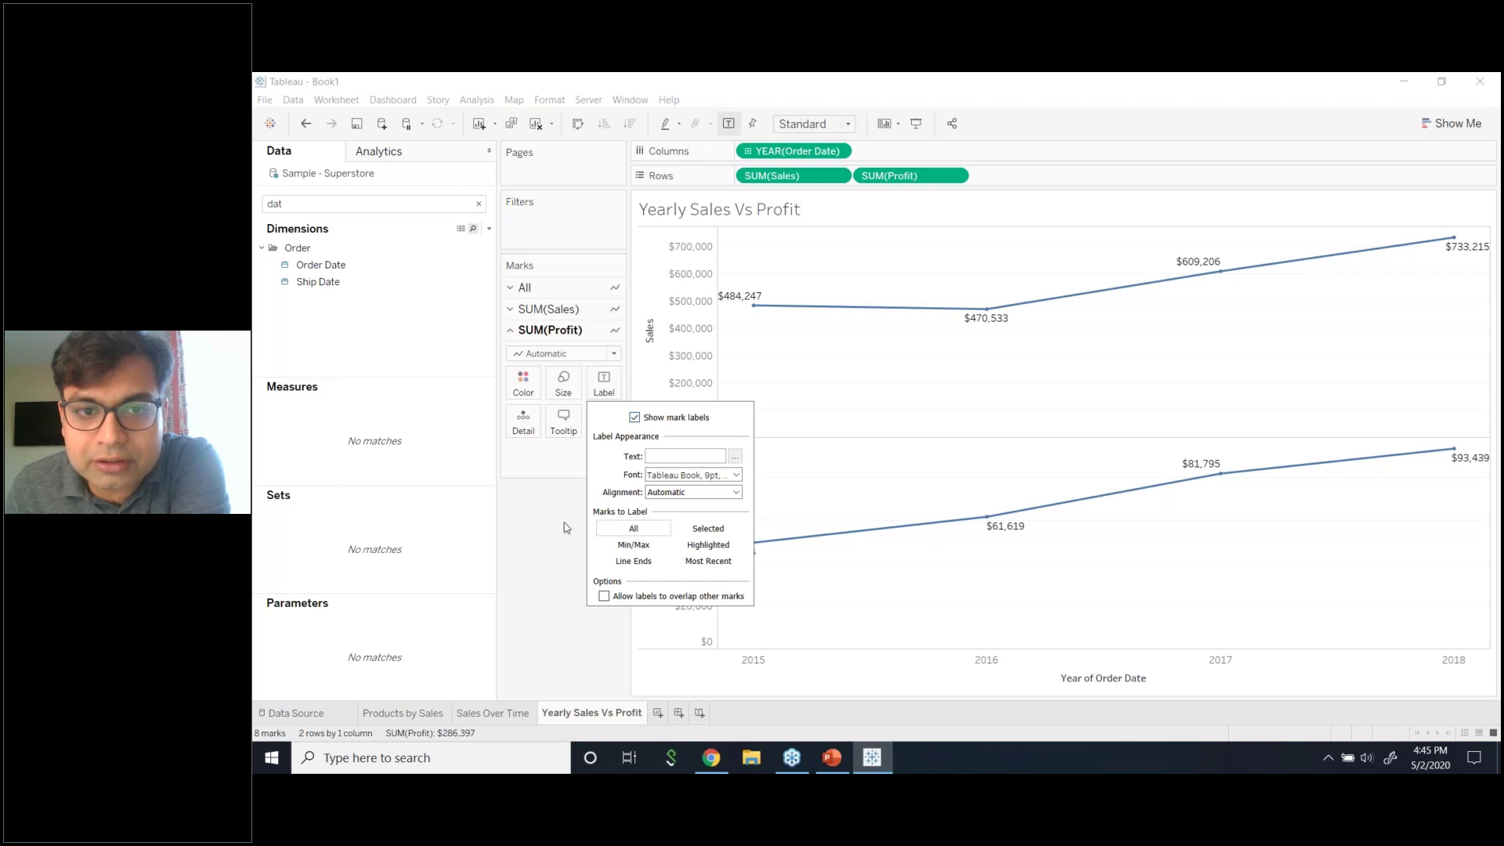
left_click(565, 526)
mouse_move(729, 304)
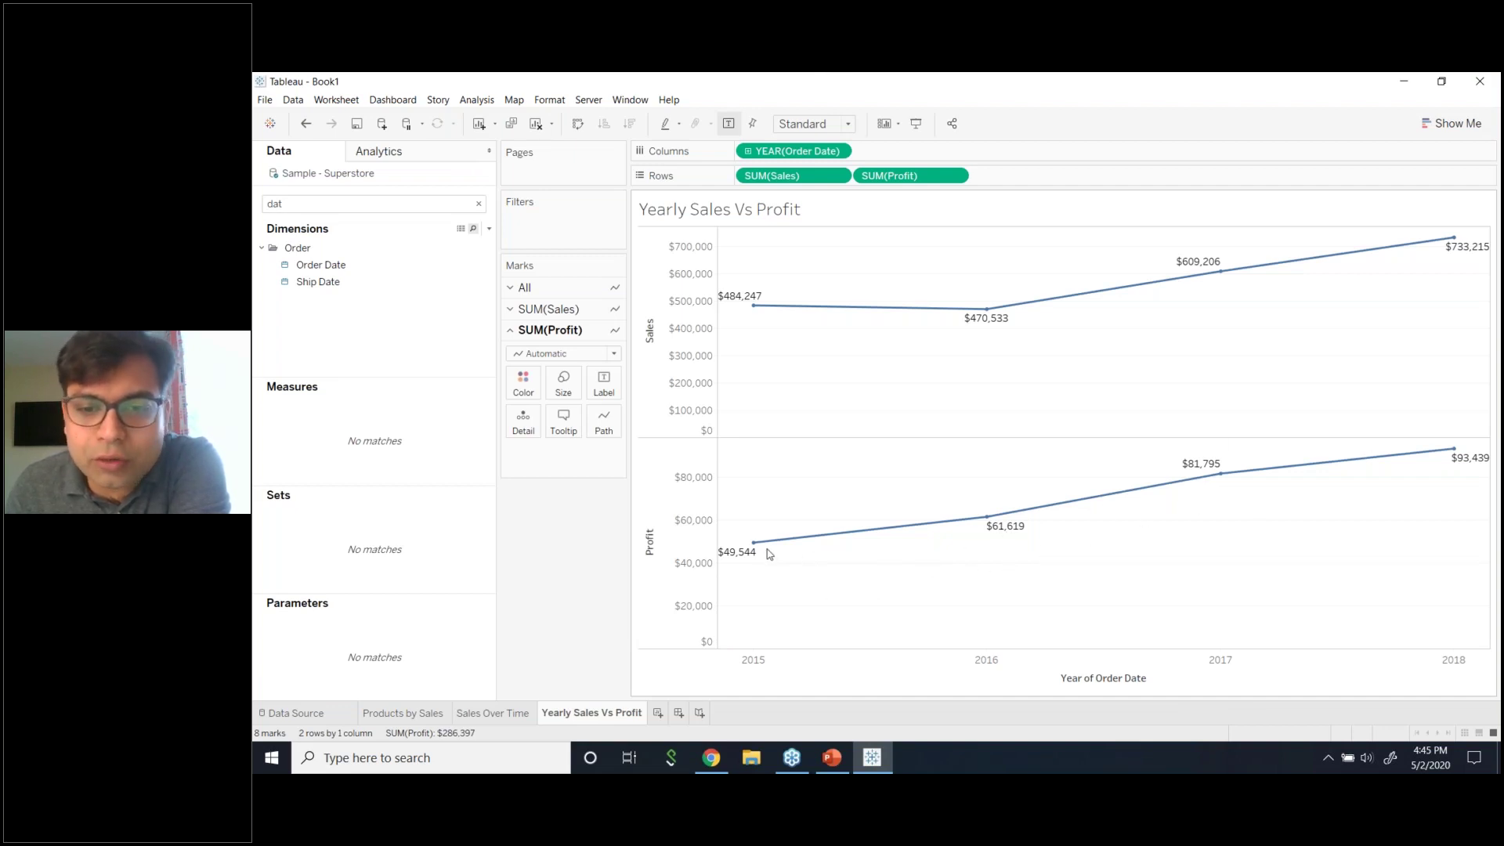
mouse_move(1454, 470)
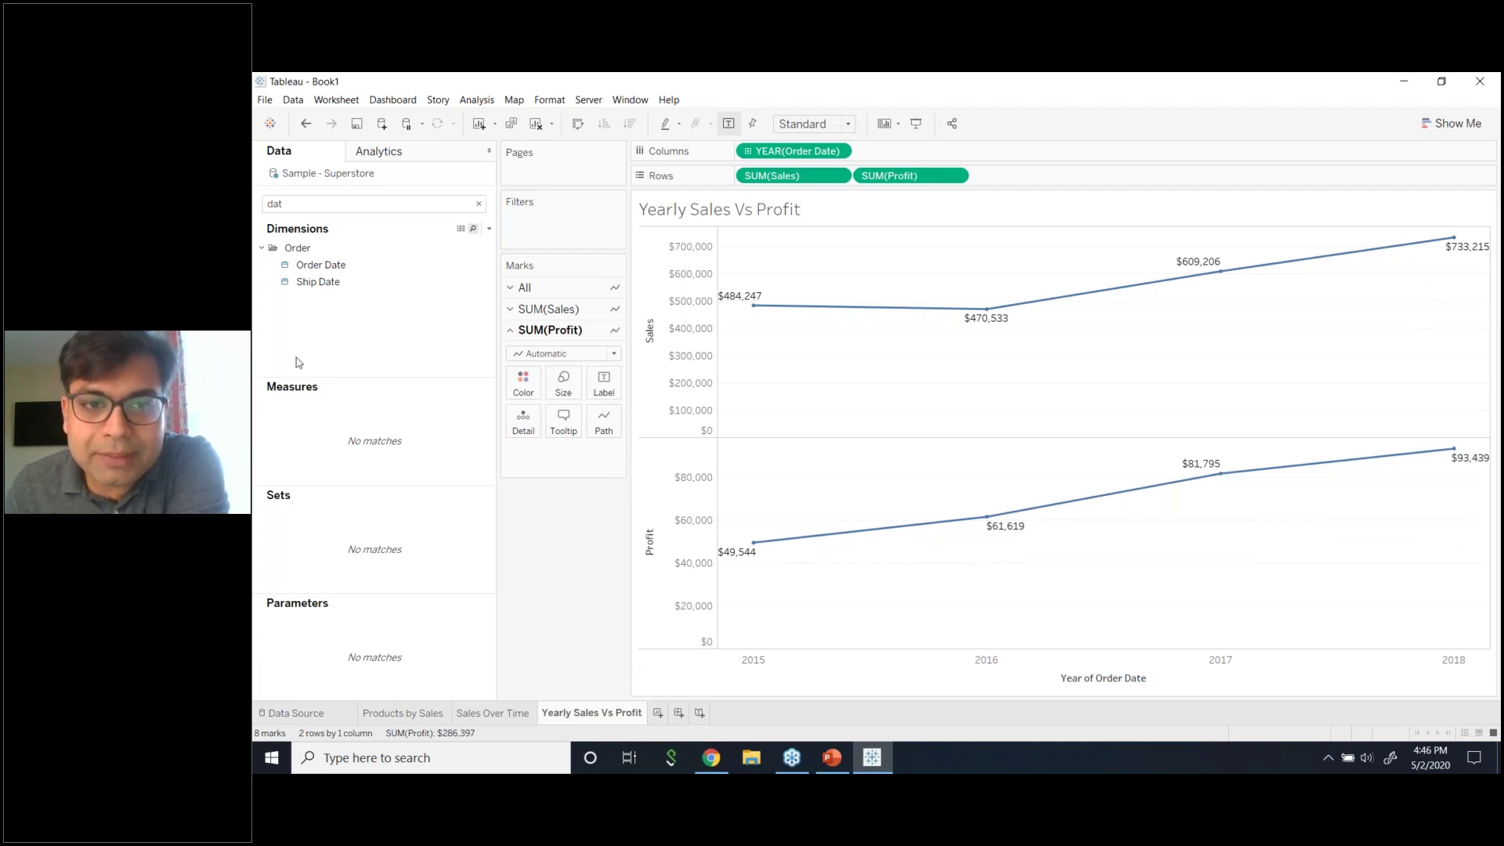
- Set the SUM(Profit) mark colour to a brown swatch
left_click(523, 398)
left_click(564, 674)
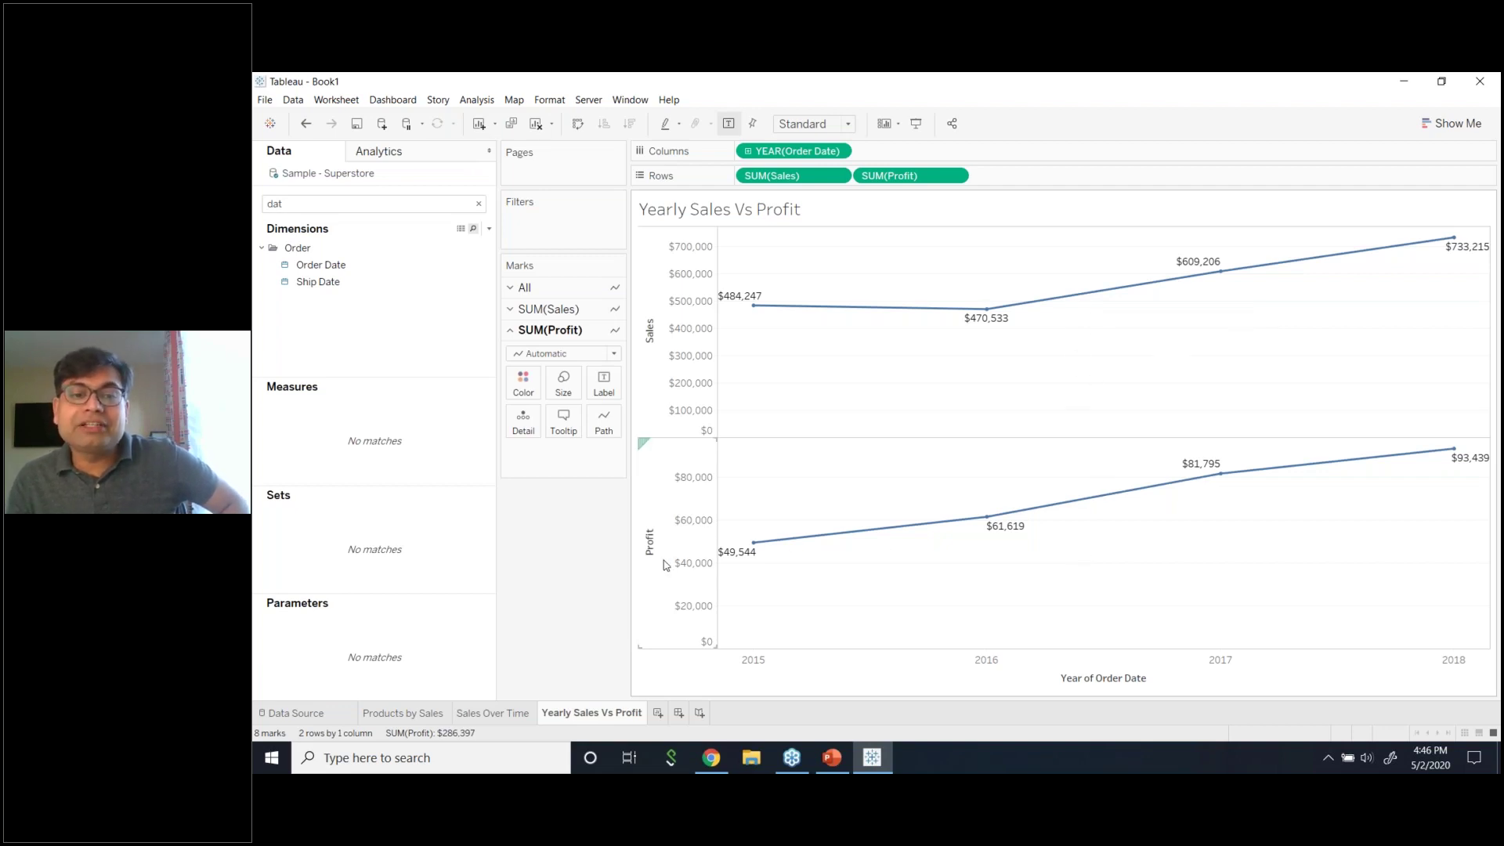
left_click(521, 384)
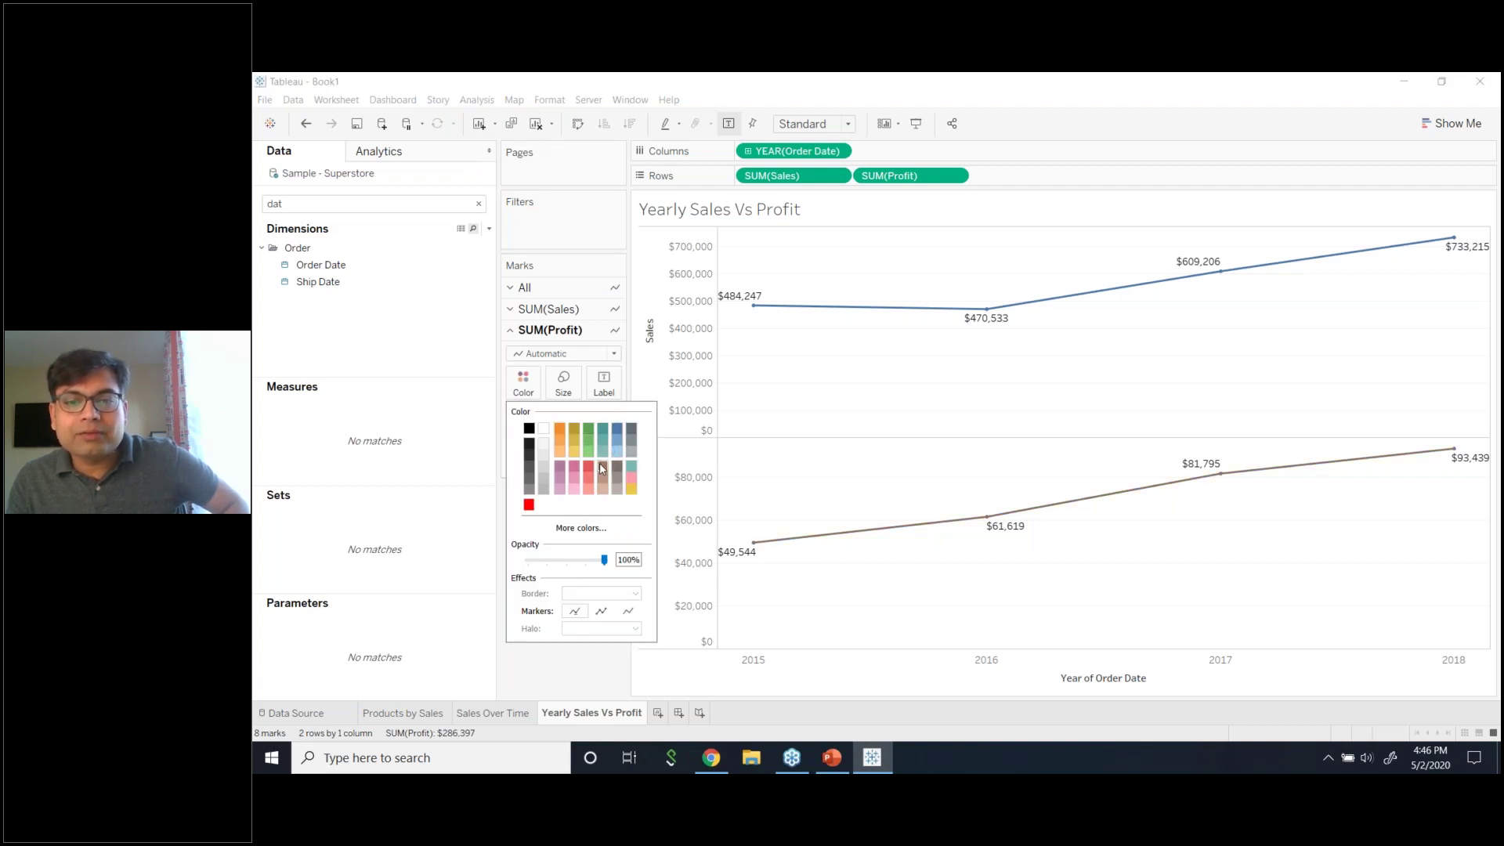
left_click(599, 676)
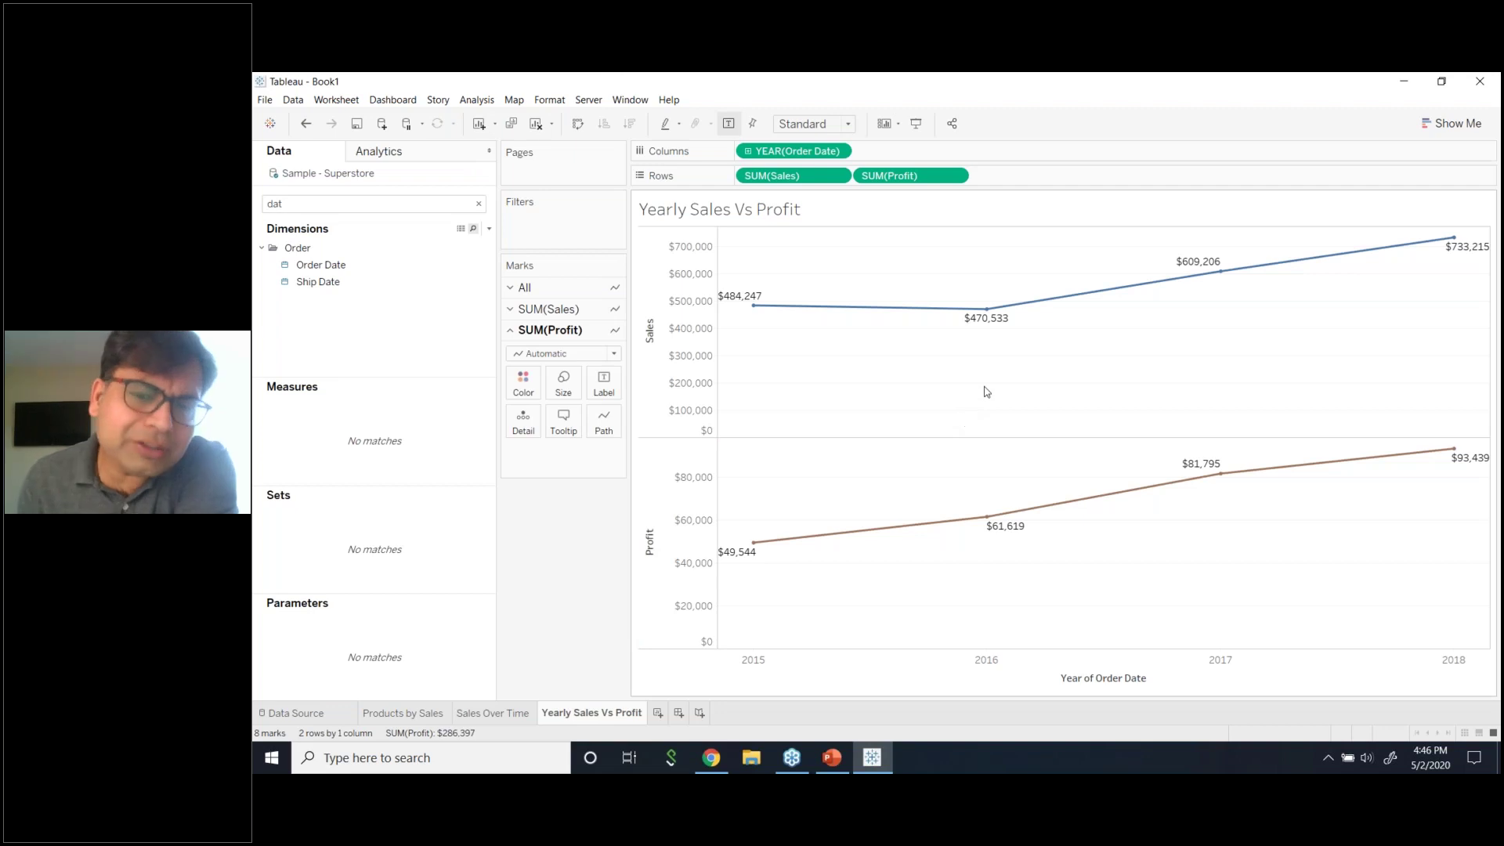
- Make SUM(Profit) a dual axis and turn off mark labels for Profit and Sales
left_click(955, 178)
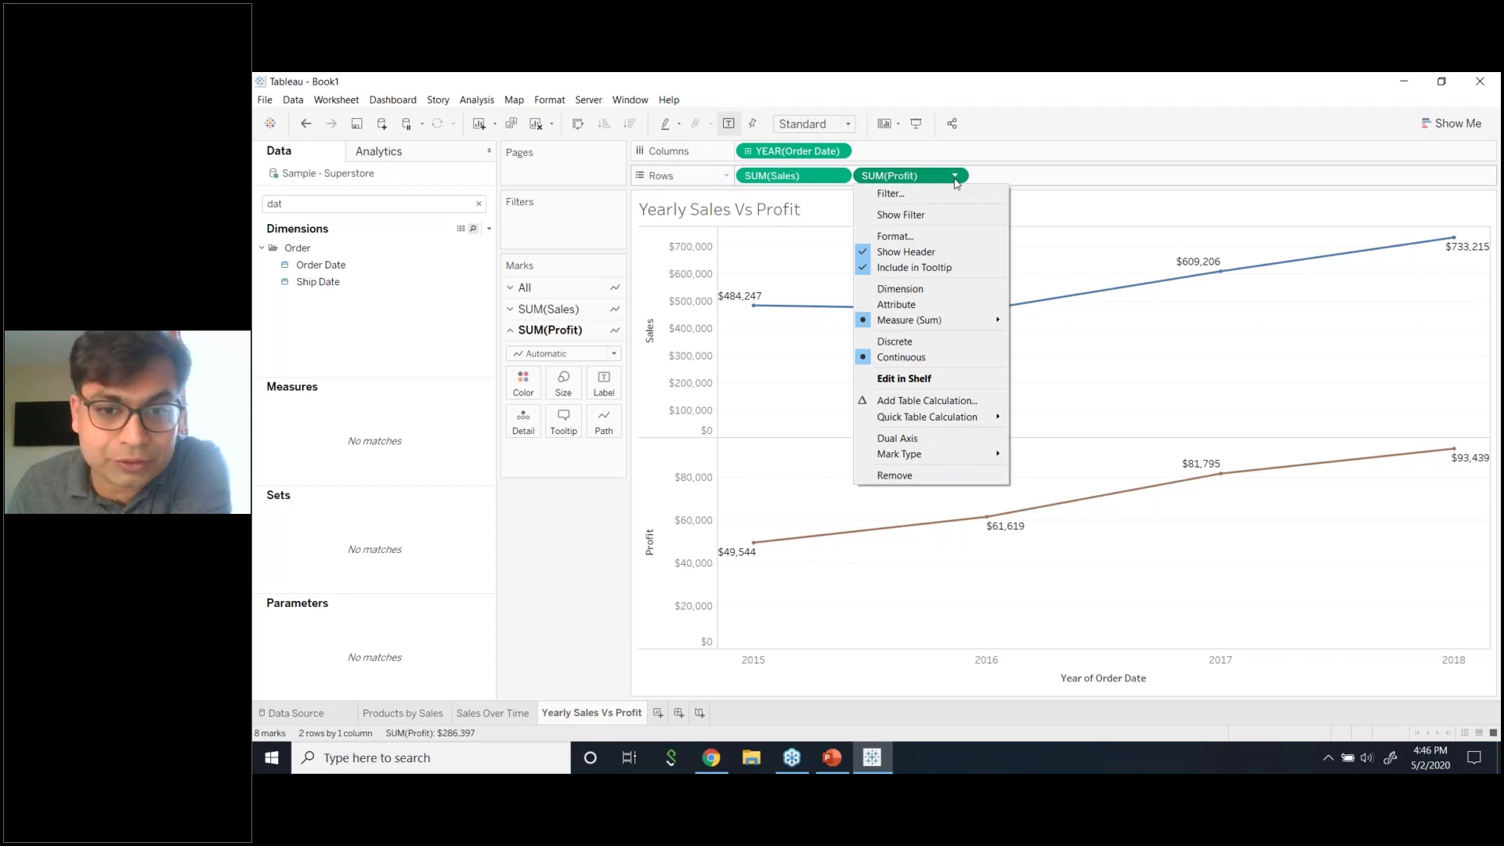
left_click(959, 440)
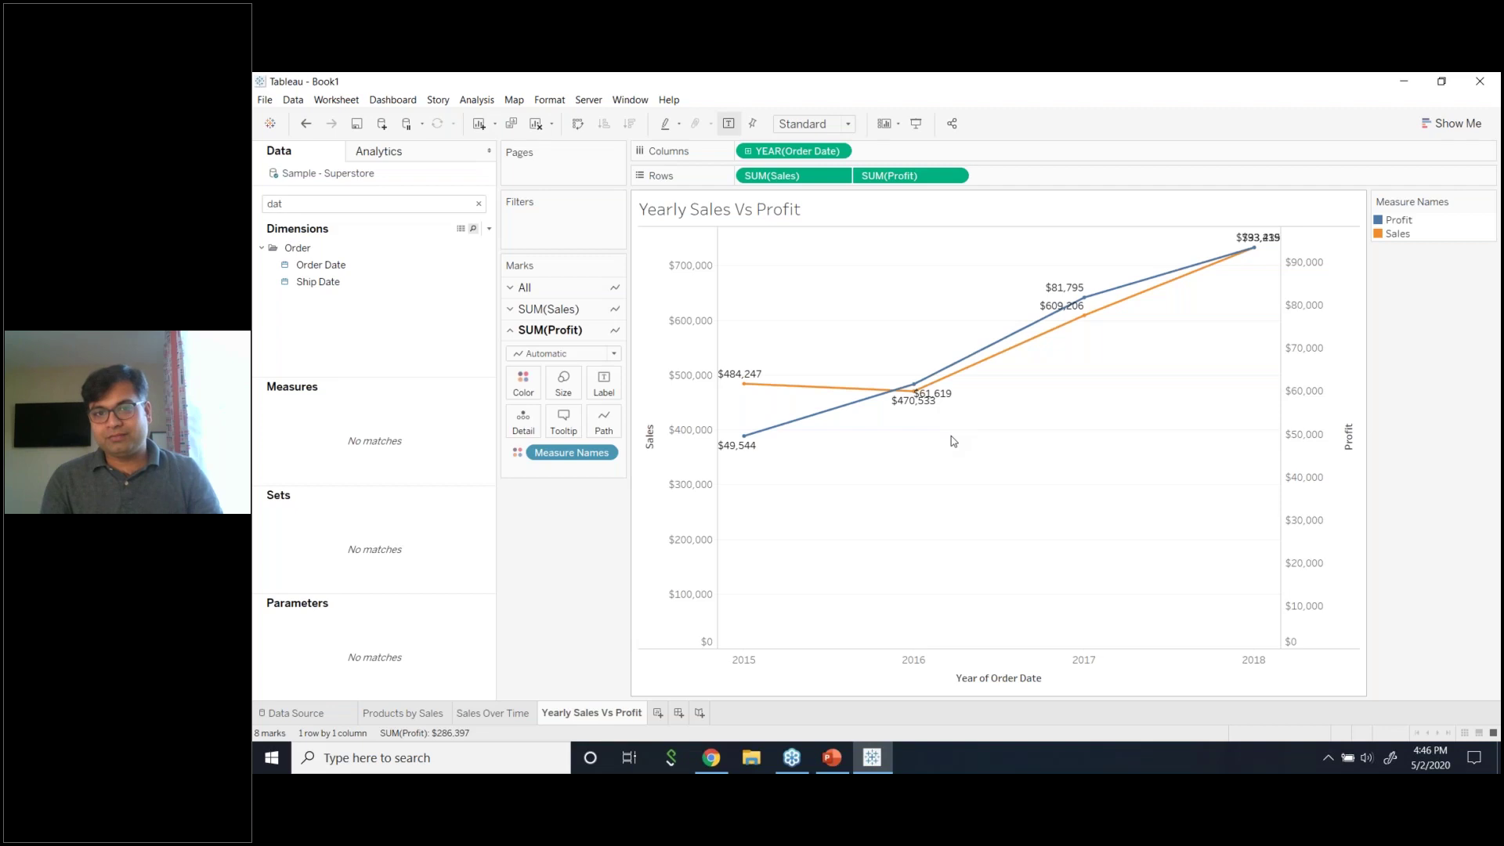
left_click(604, 382)
left_click(635, 419)
left_click(548, 308)
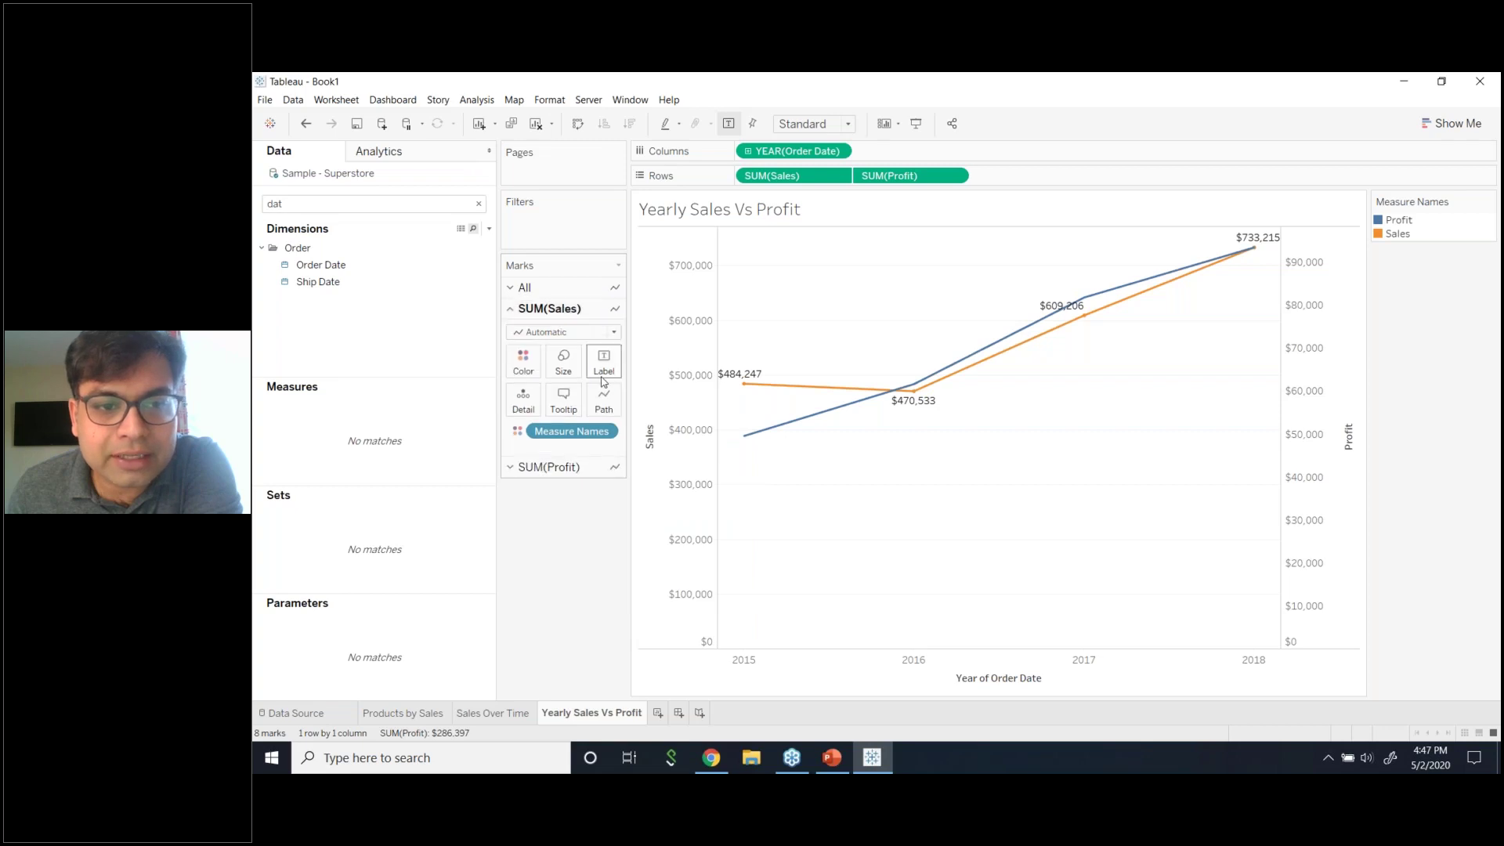
left_click(604, 368)
left_click(632, 394)
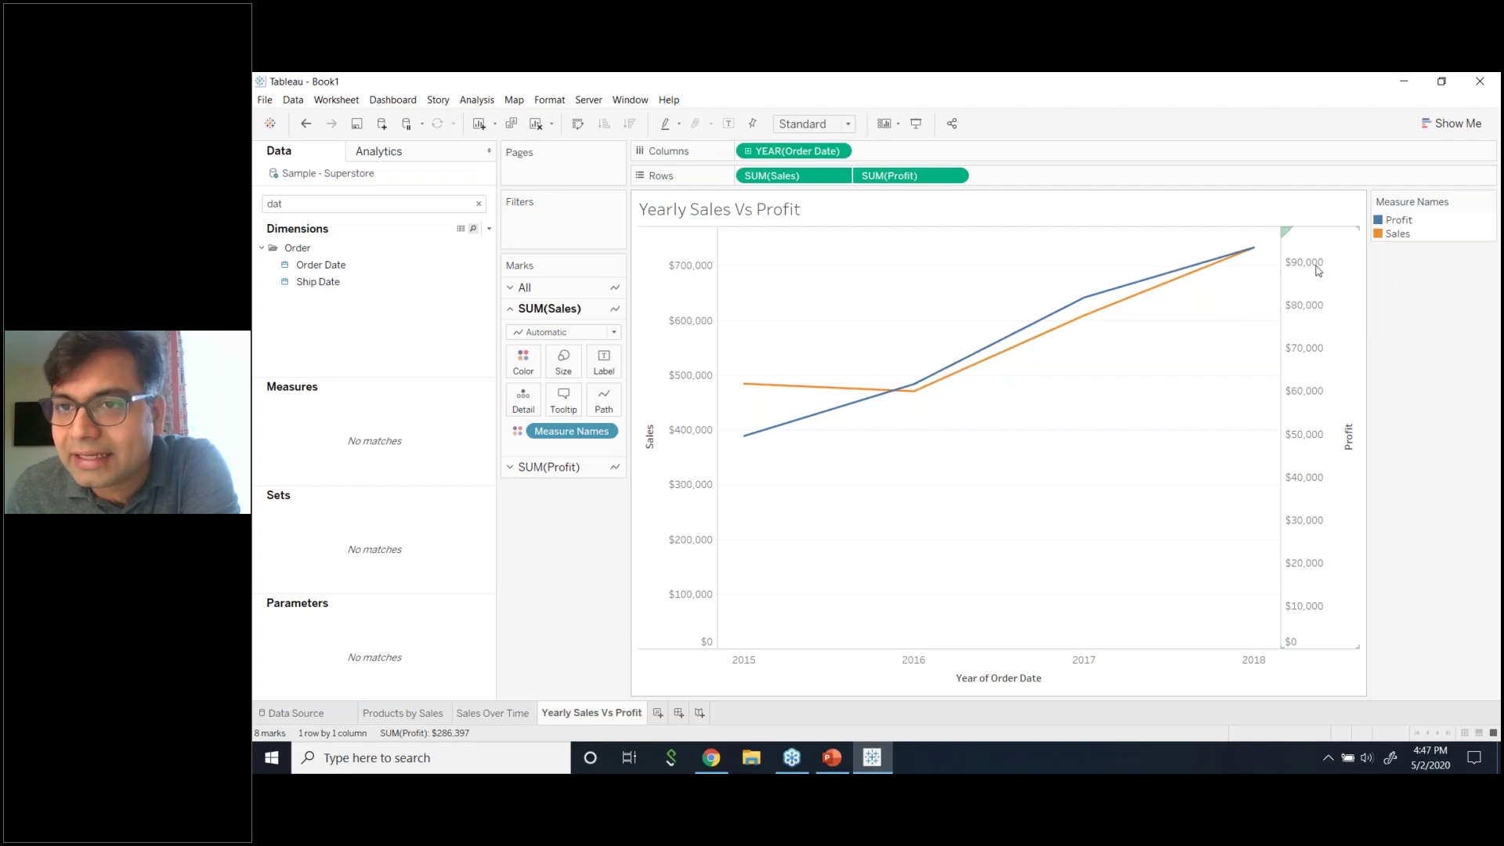
- Synchronize the Profit axis with the Sales axis
right_click(1313, 284)
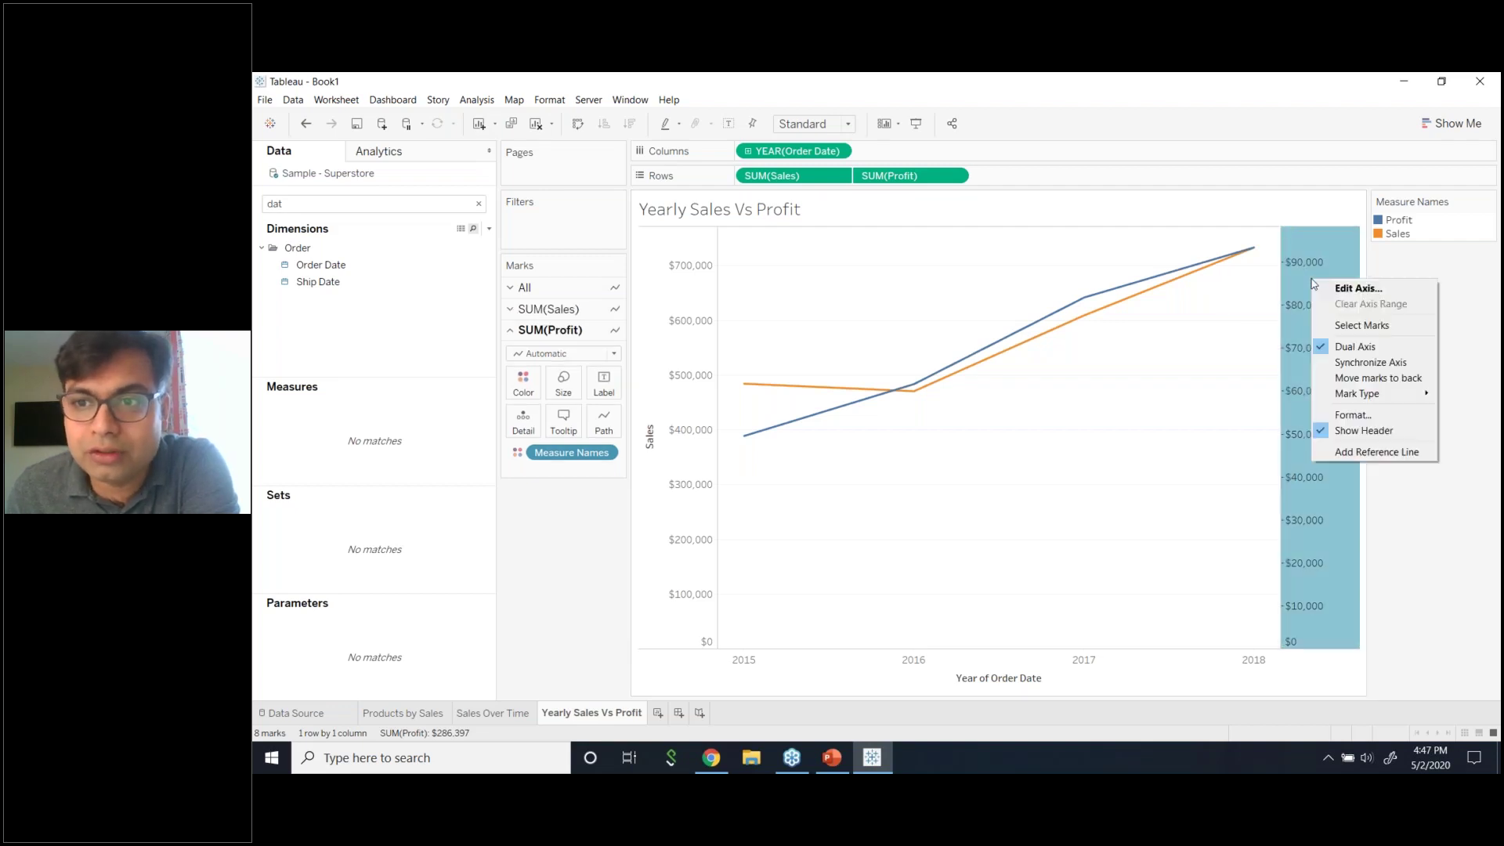
left_click(1347, 363)
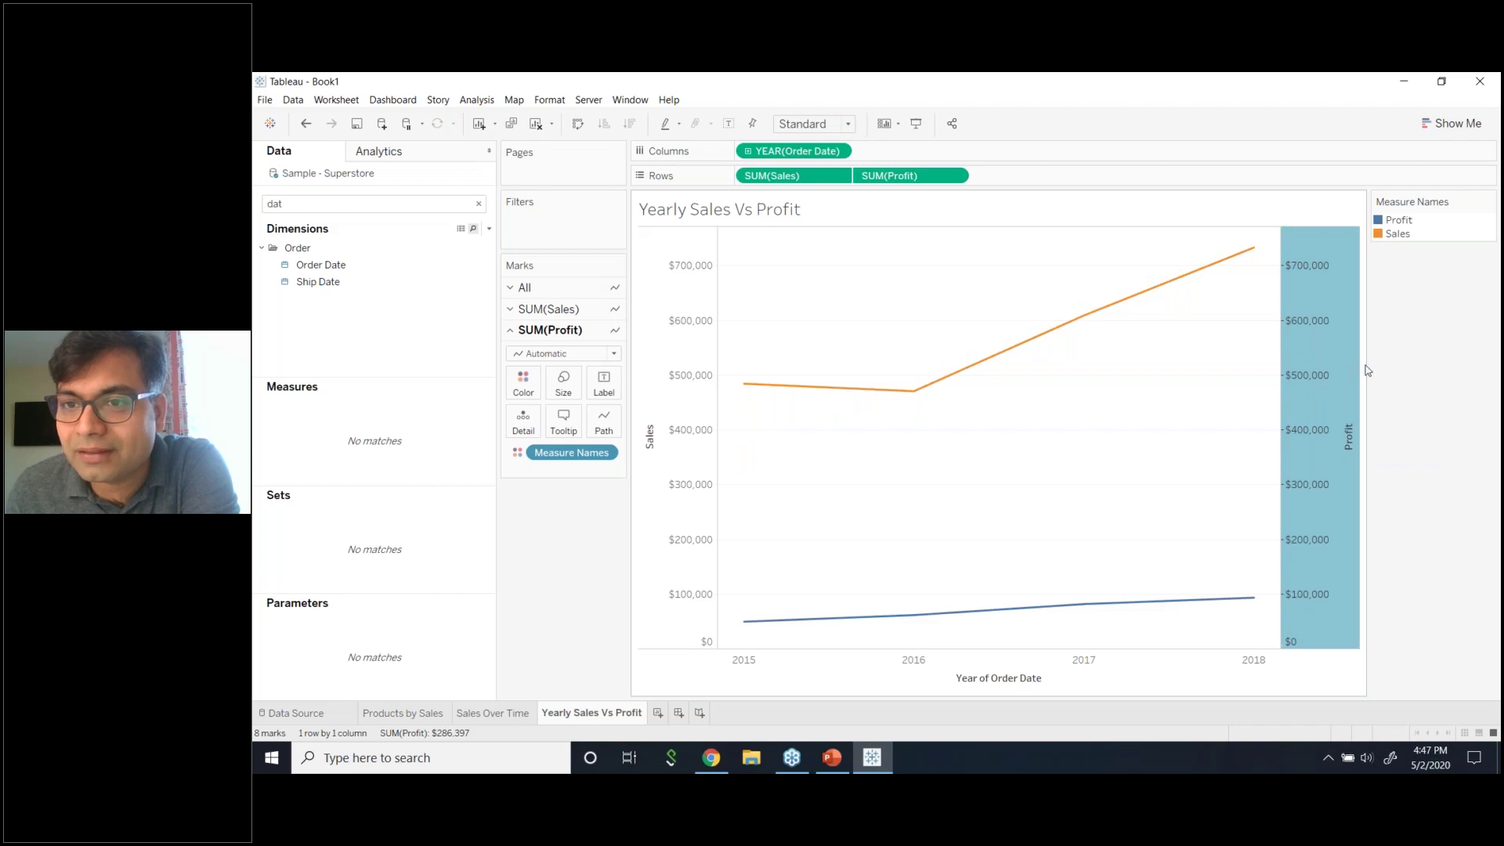
right_click(1299, 341)
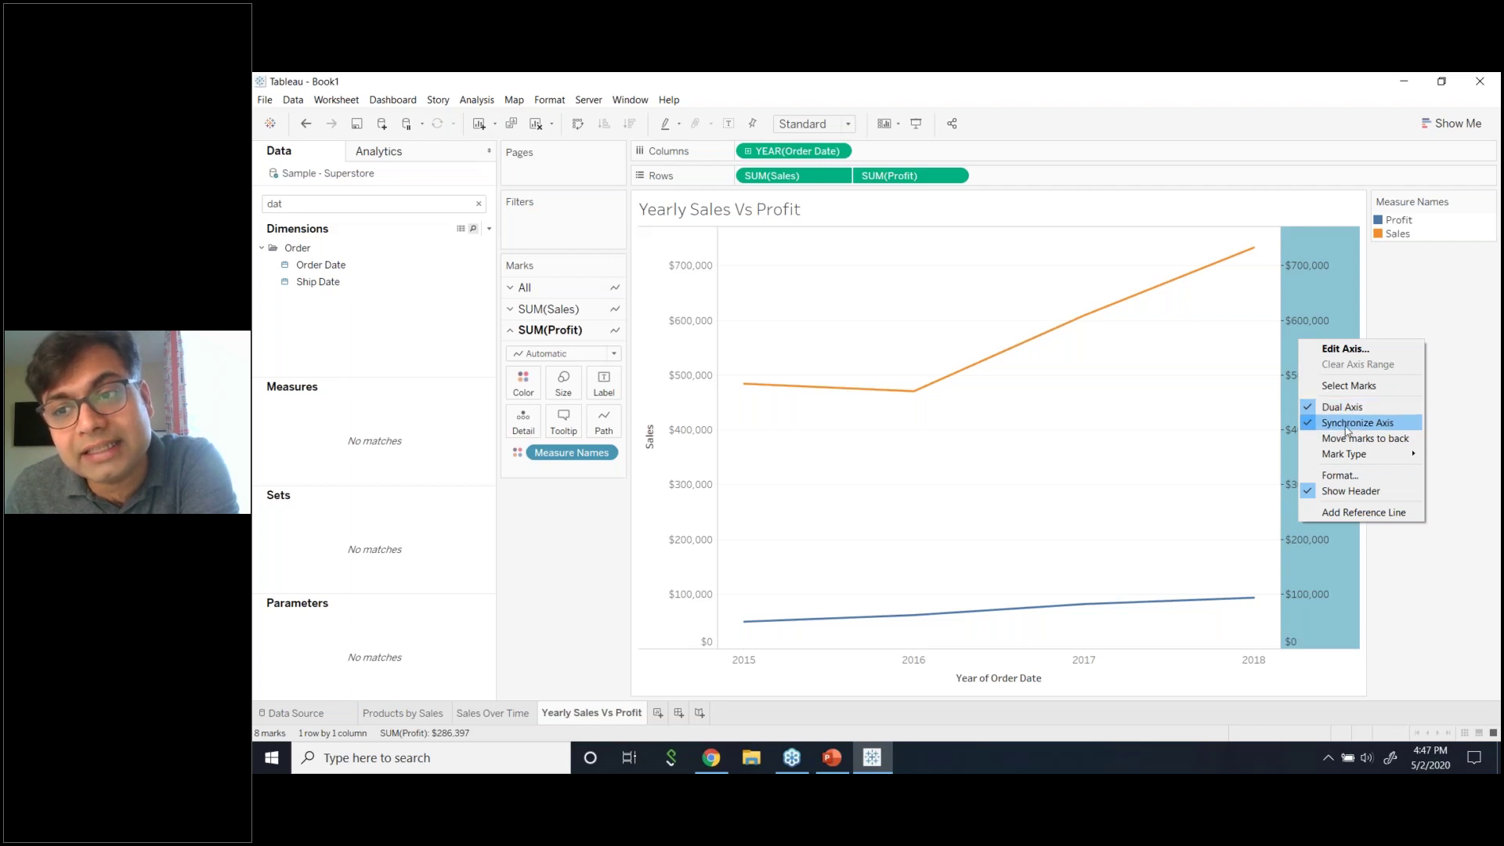
left_click(1447, 511)
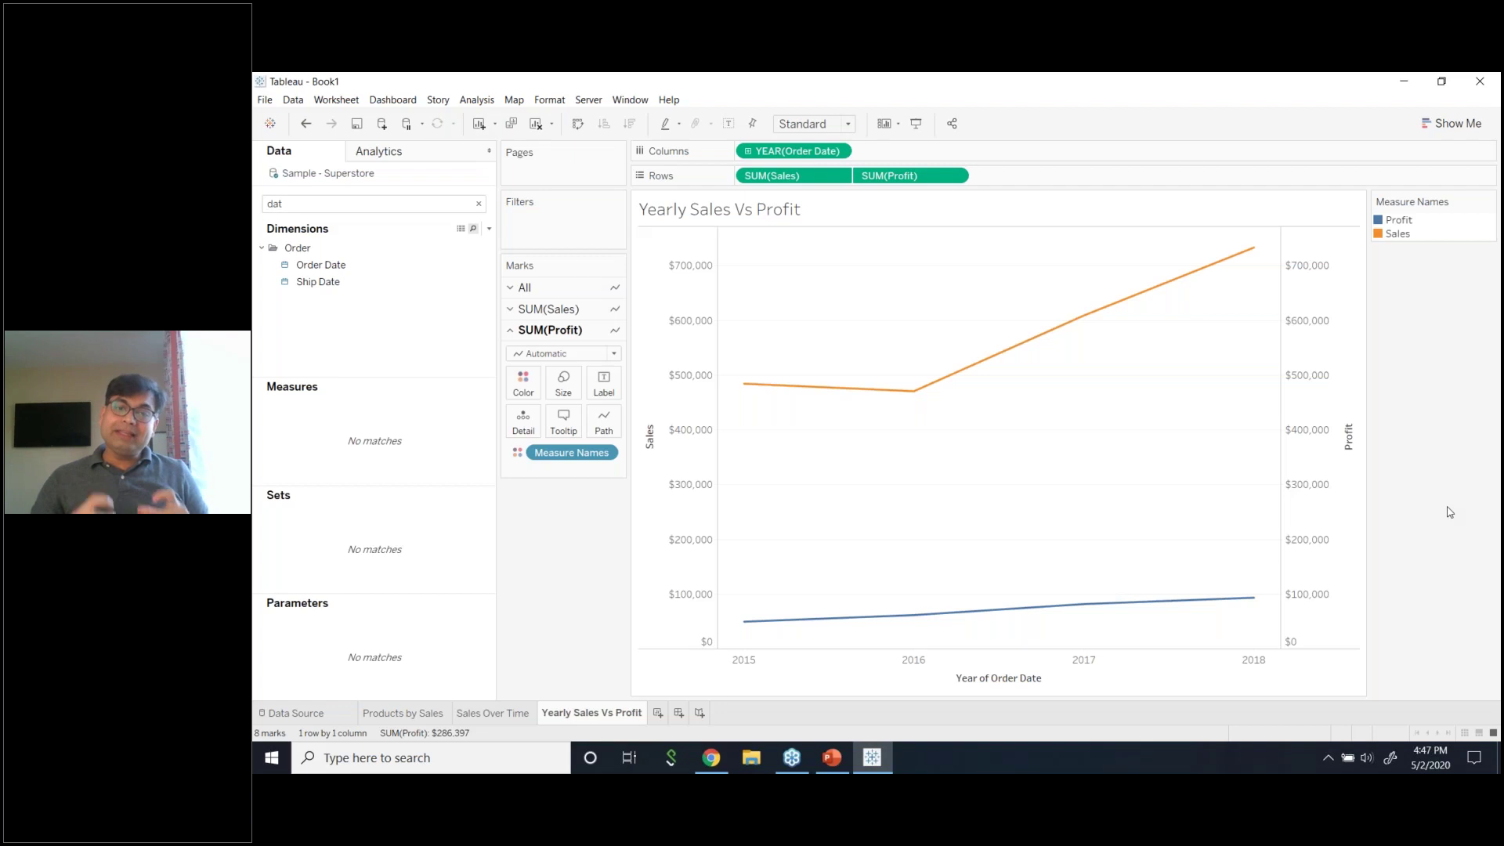
- Uncheck Show Header to hide the Profit axis
right_click(1308, 495)
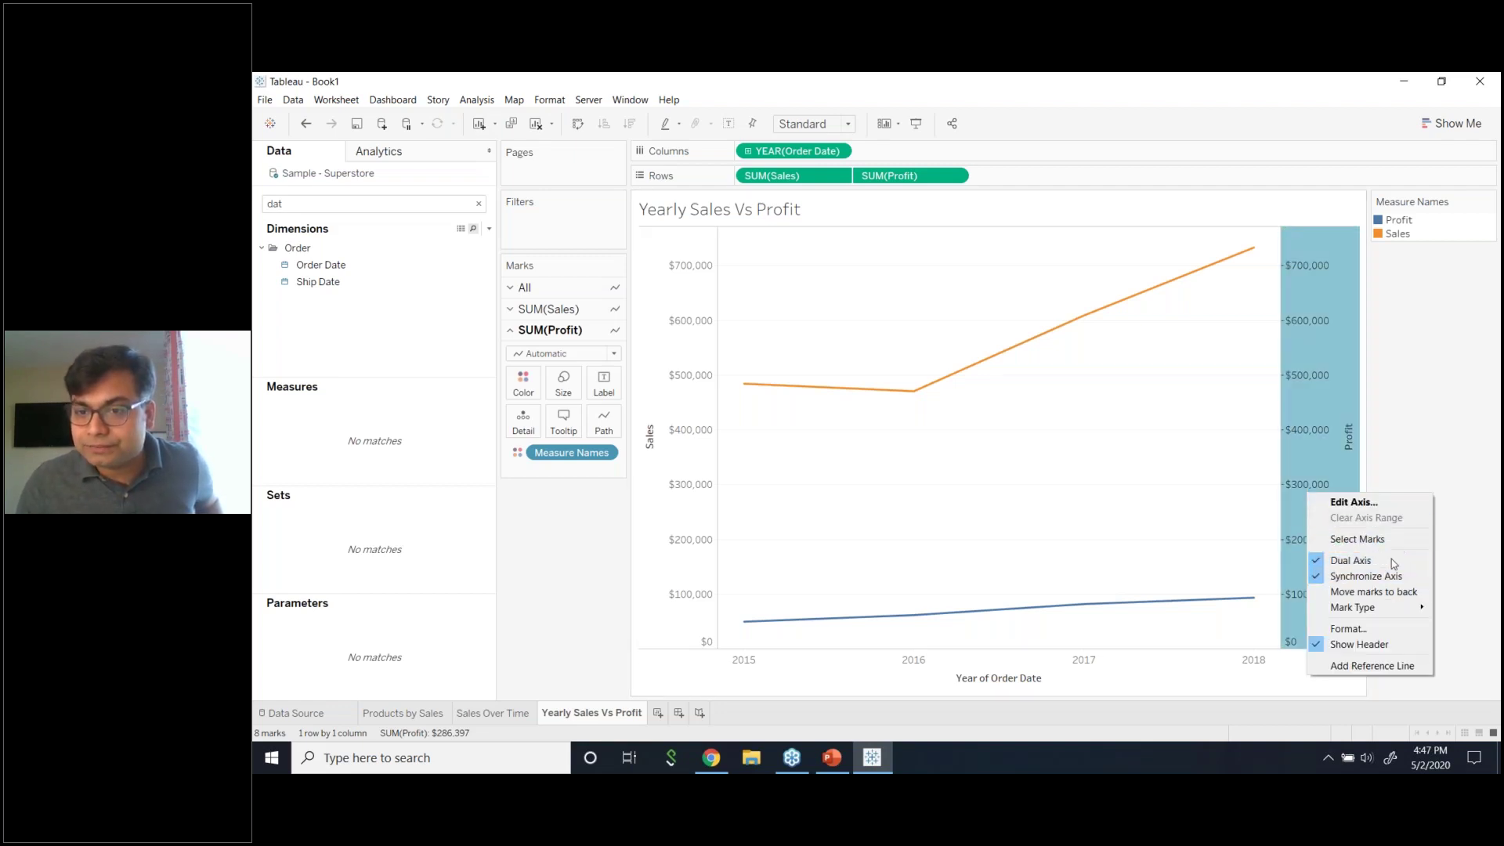
left_click(1374, 646)
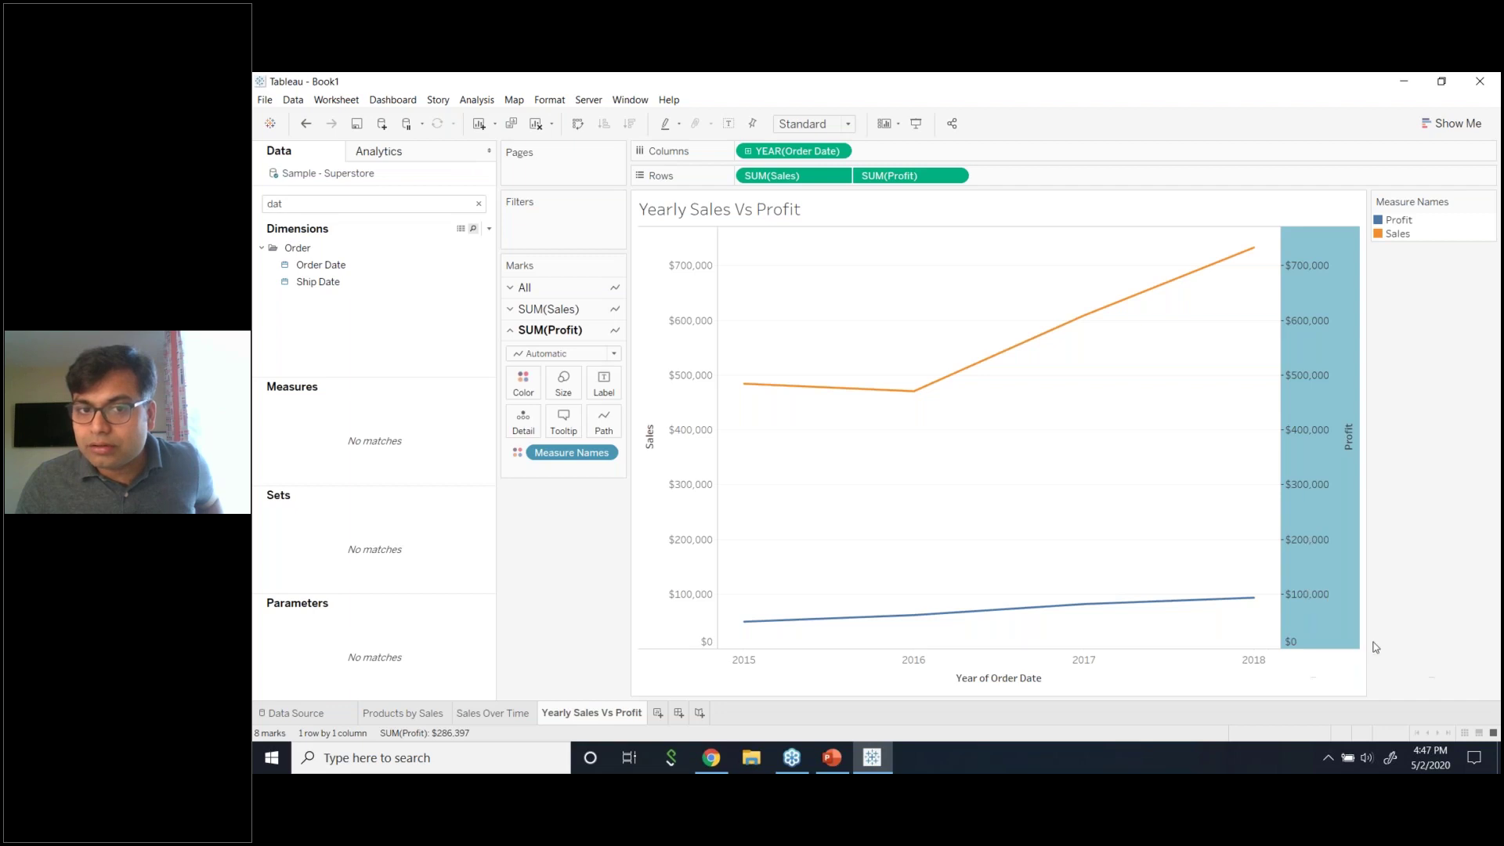
right_click(648, 464)
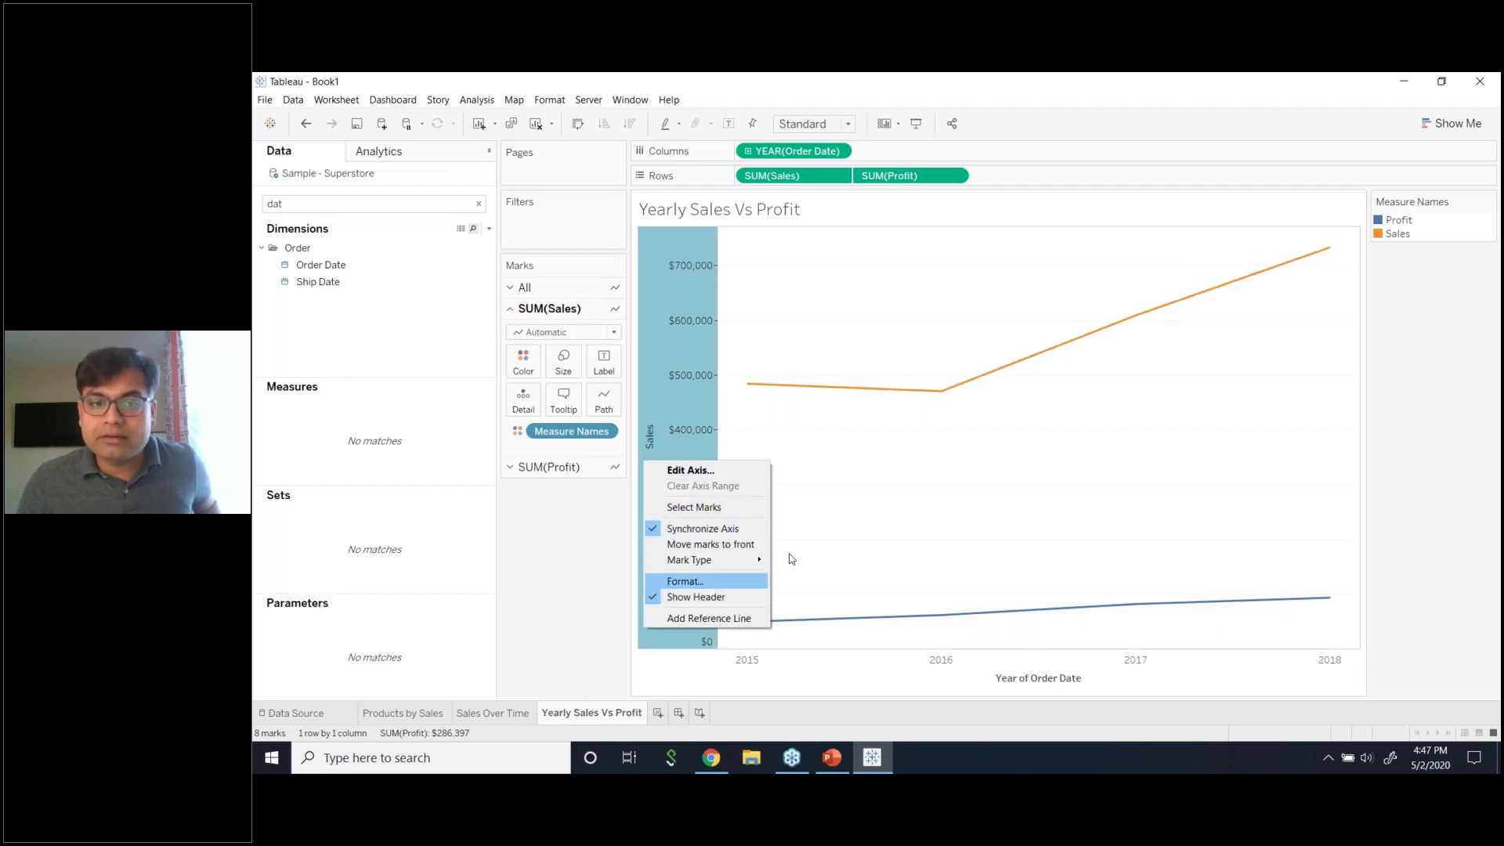
left_click(1429, 490)
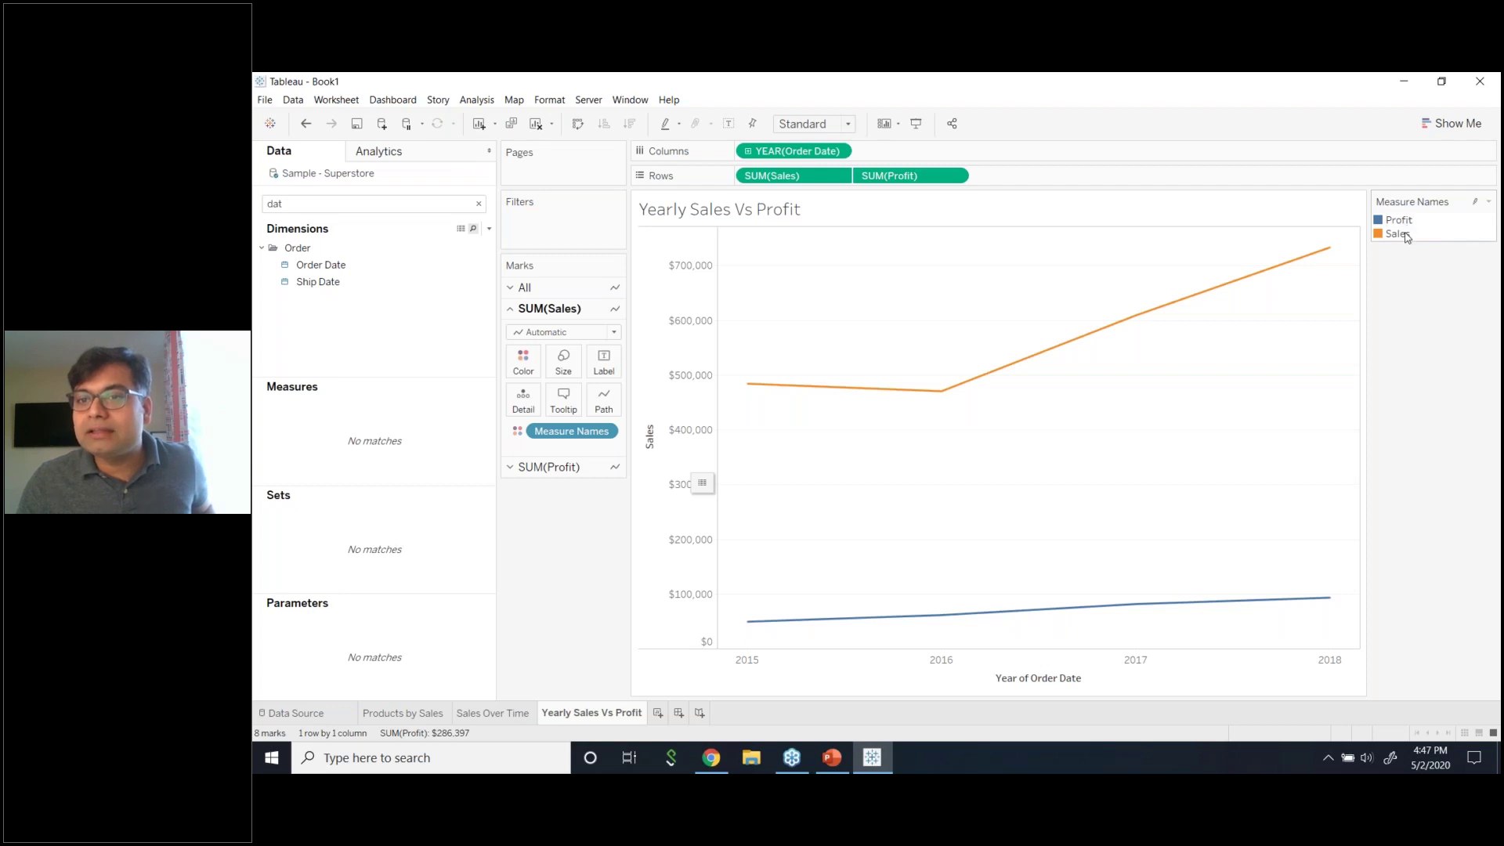
- Drill Order Date down to month, then roll it back up through quarter to year
mouse_move(1289, 649)
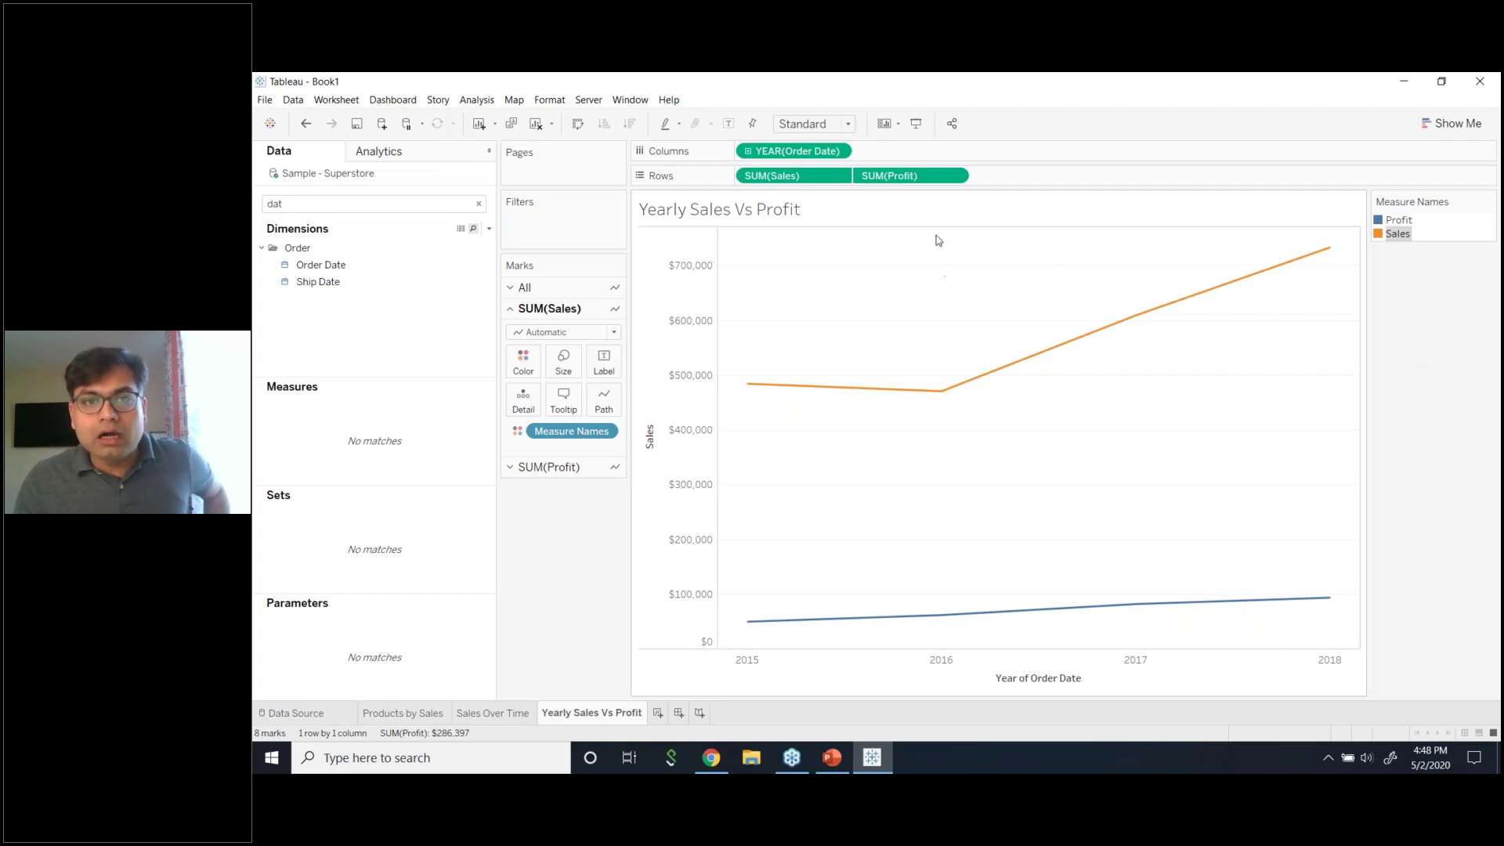
left_click(748, 151)
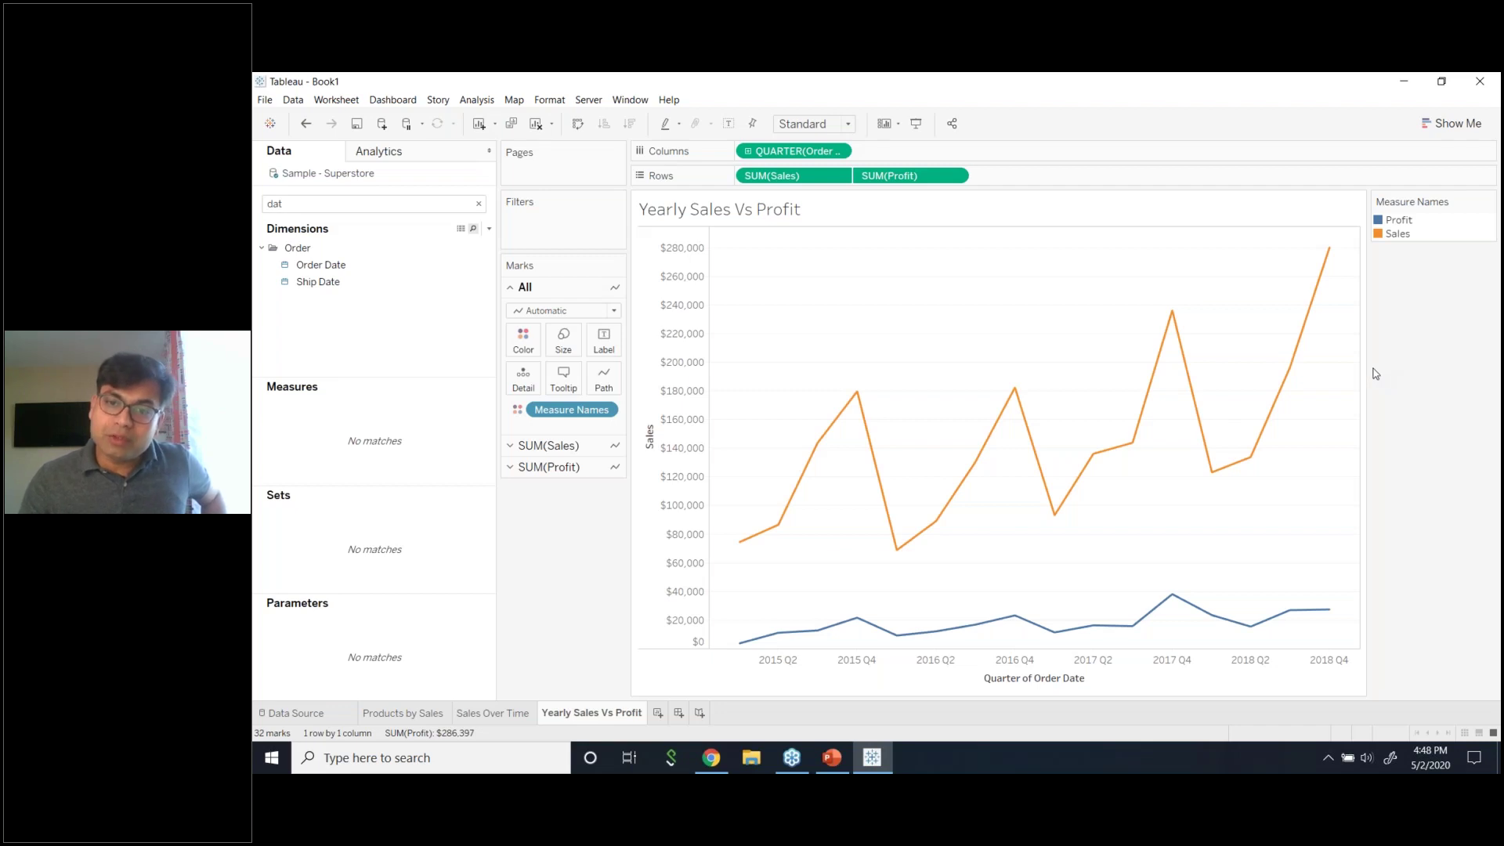
left_click(748, 152)
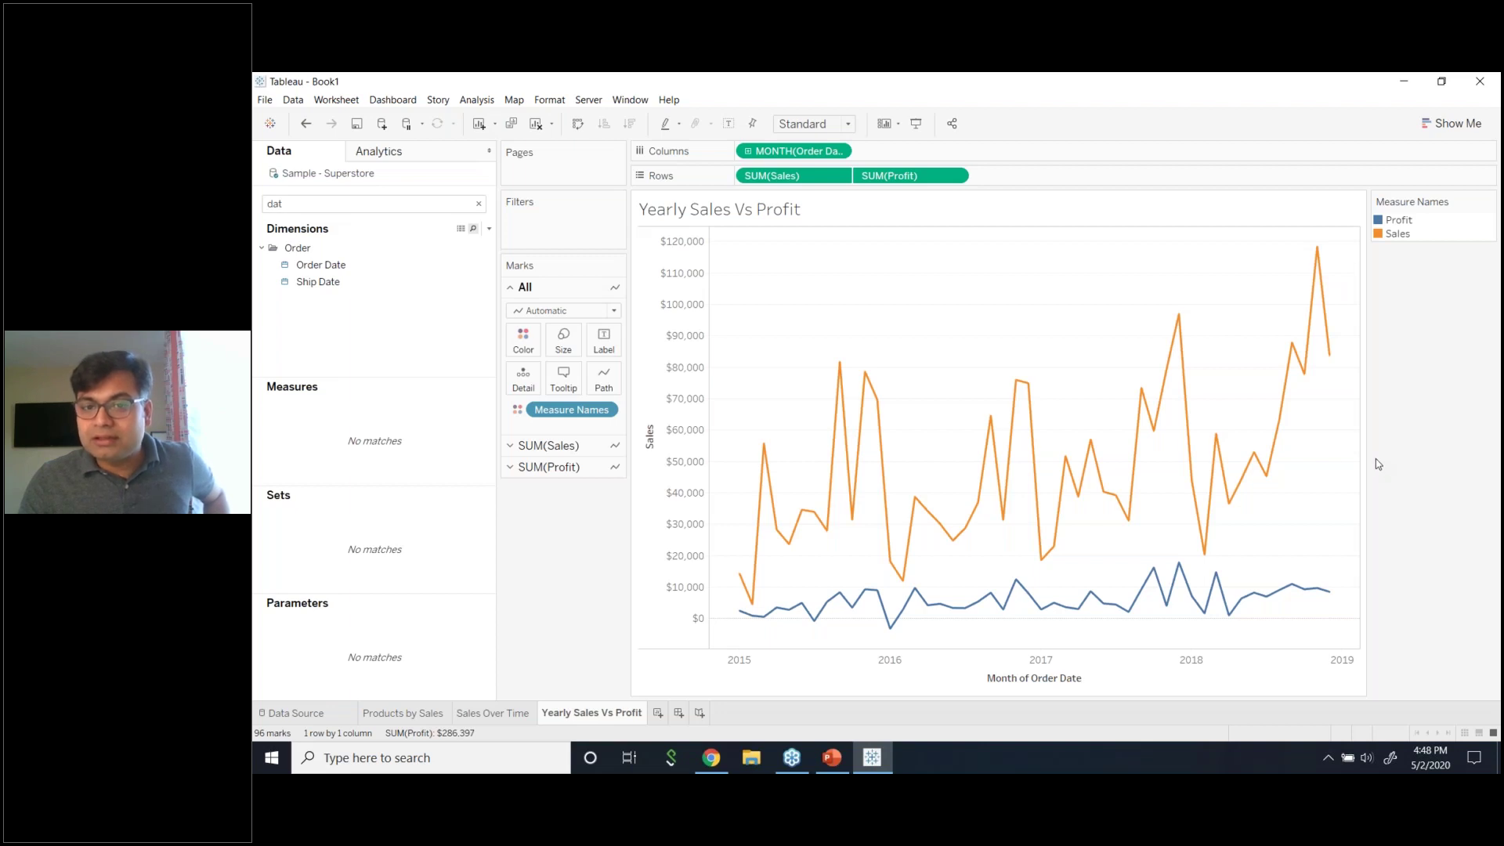
mouse_move(1302, 370)
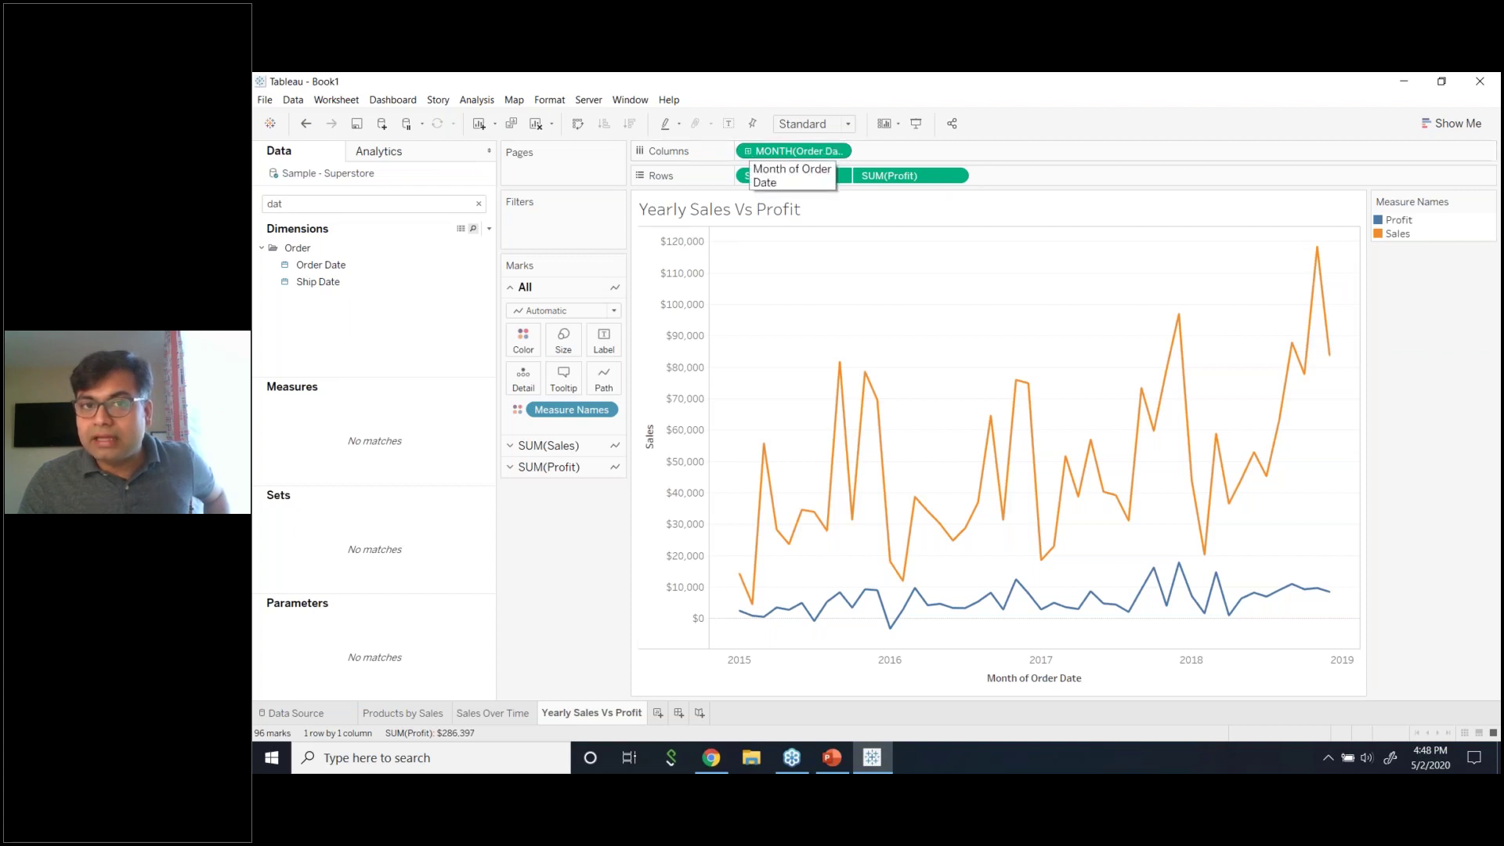
left_click(837, 150)
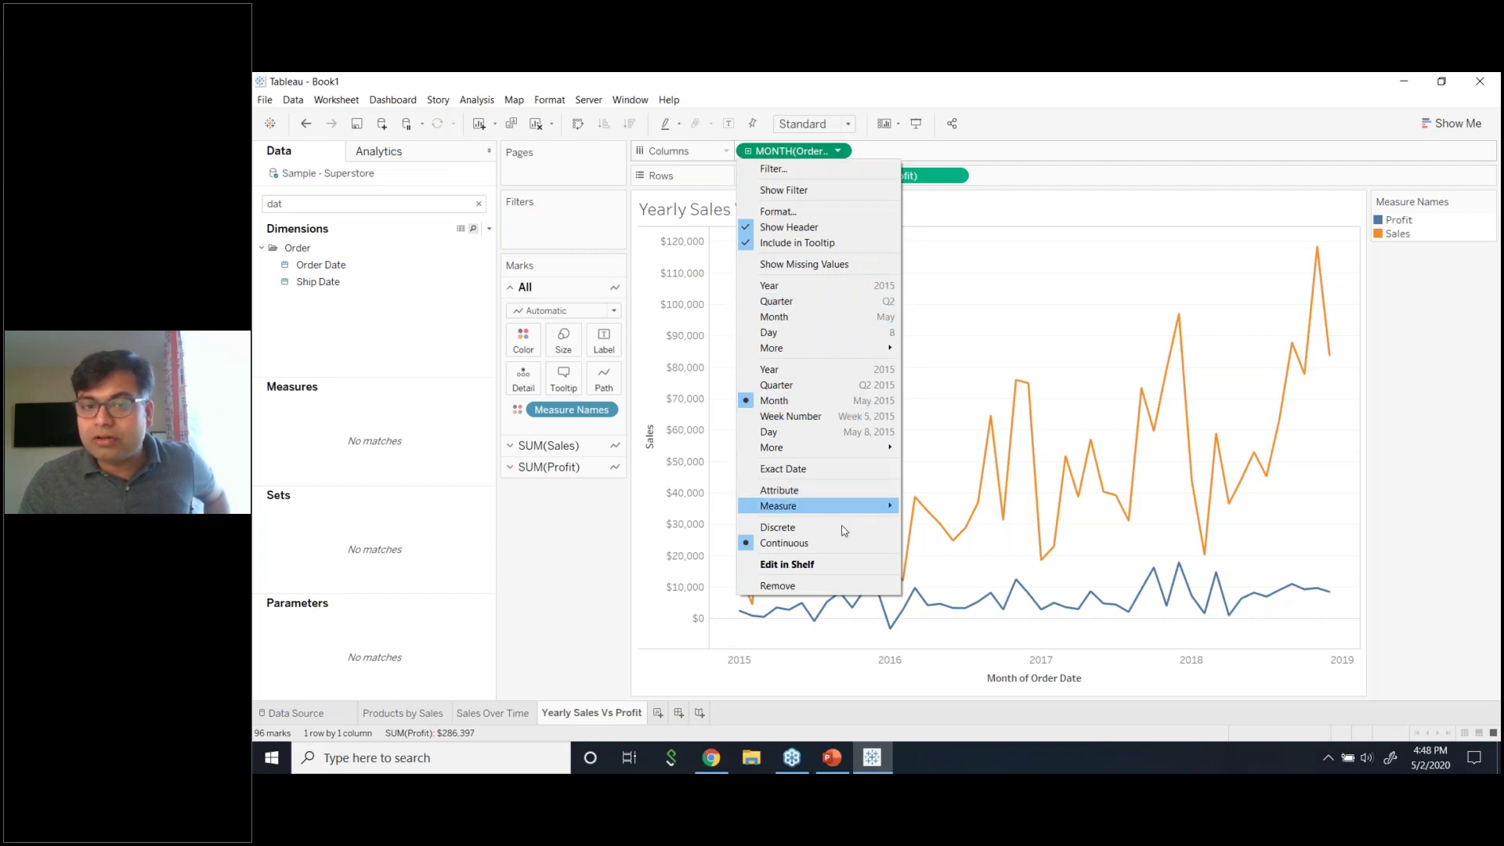
left_click(795, 687)
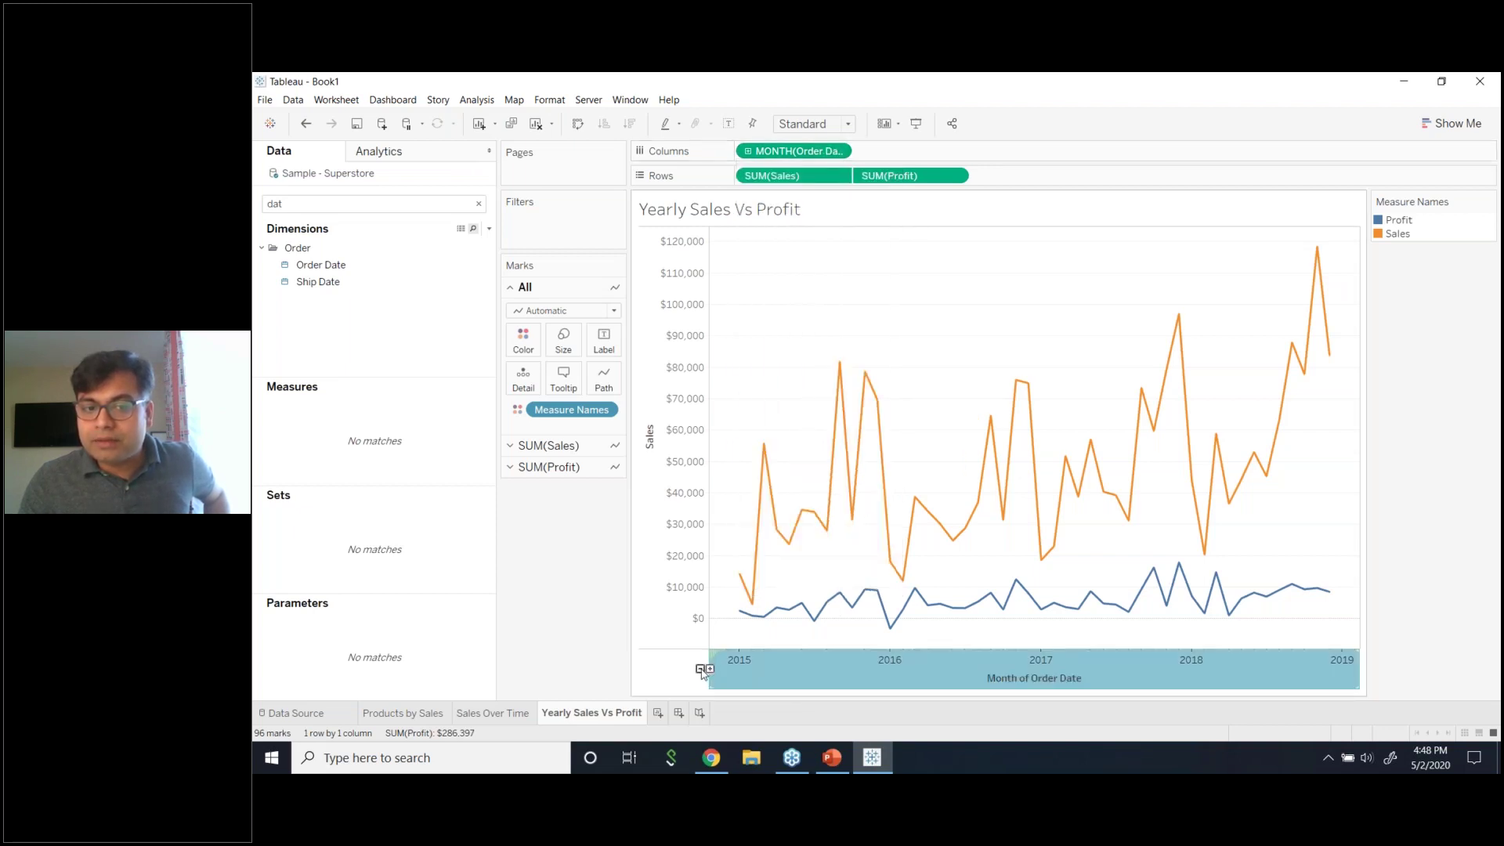
left_click(701, 671)
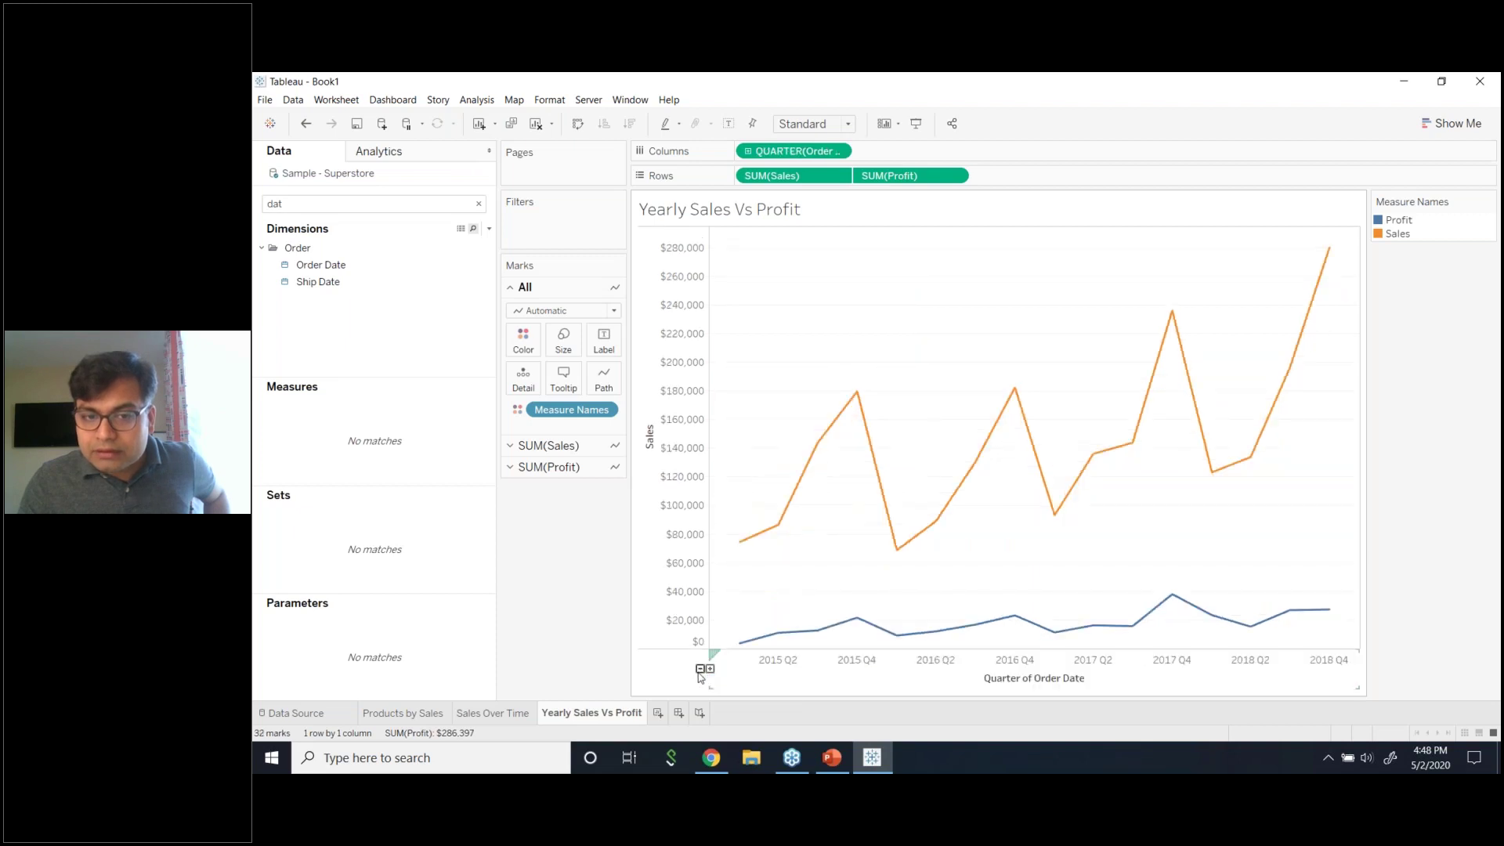
left_click(701, 670)
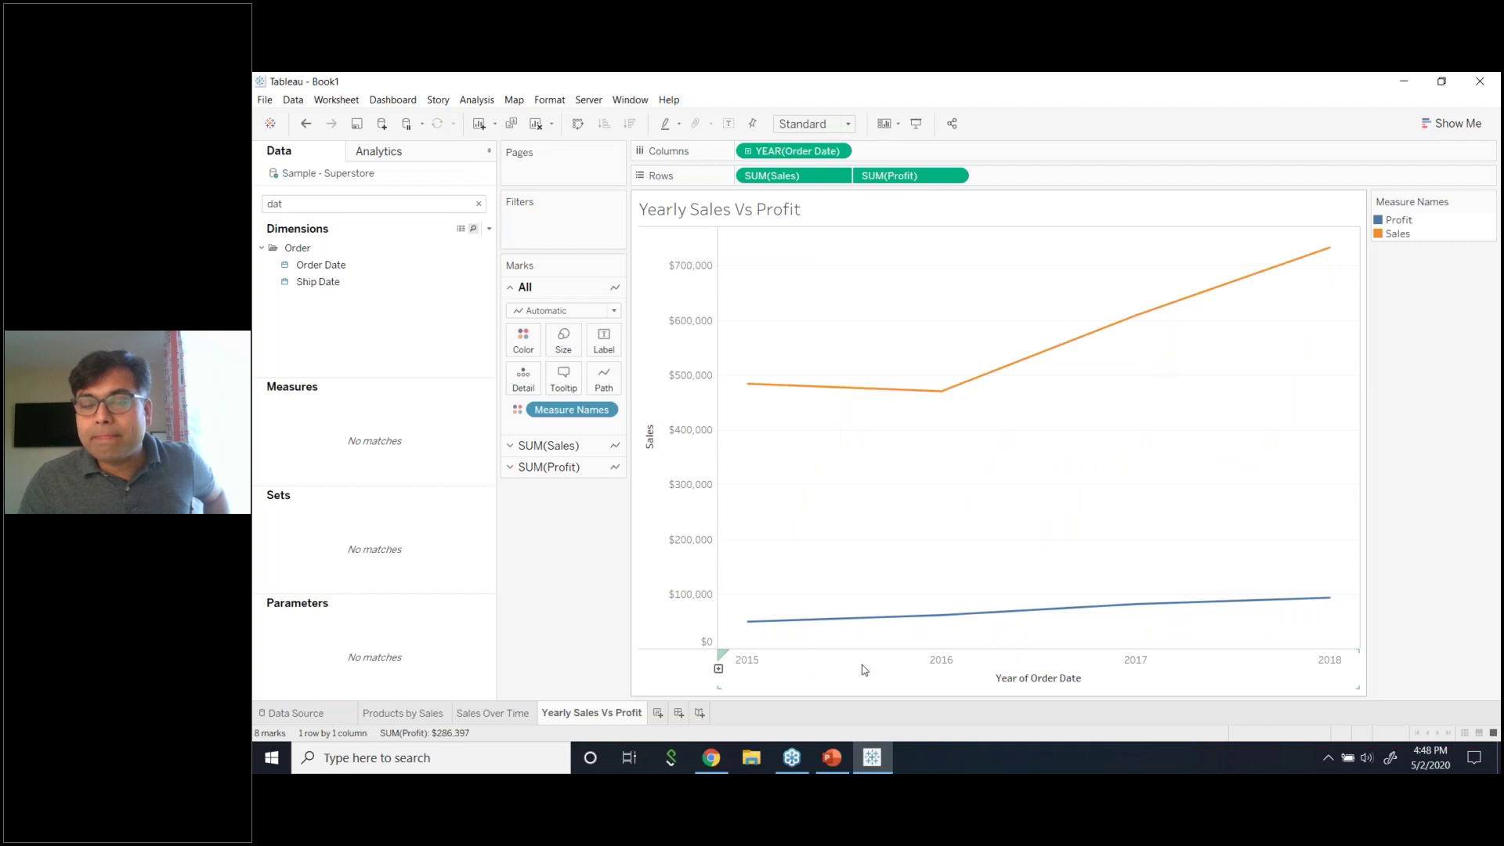
- Turn the yearly Sales and Profit lines into side-by-side bars after trying area and horizontal-bar charts
left_click(1435, 123)
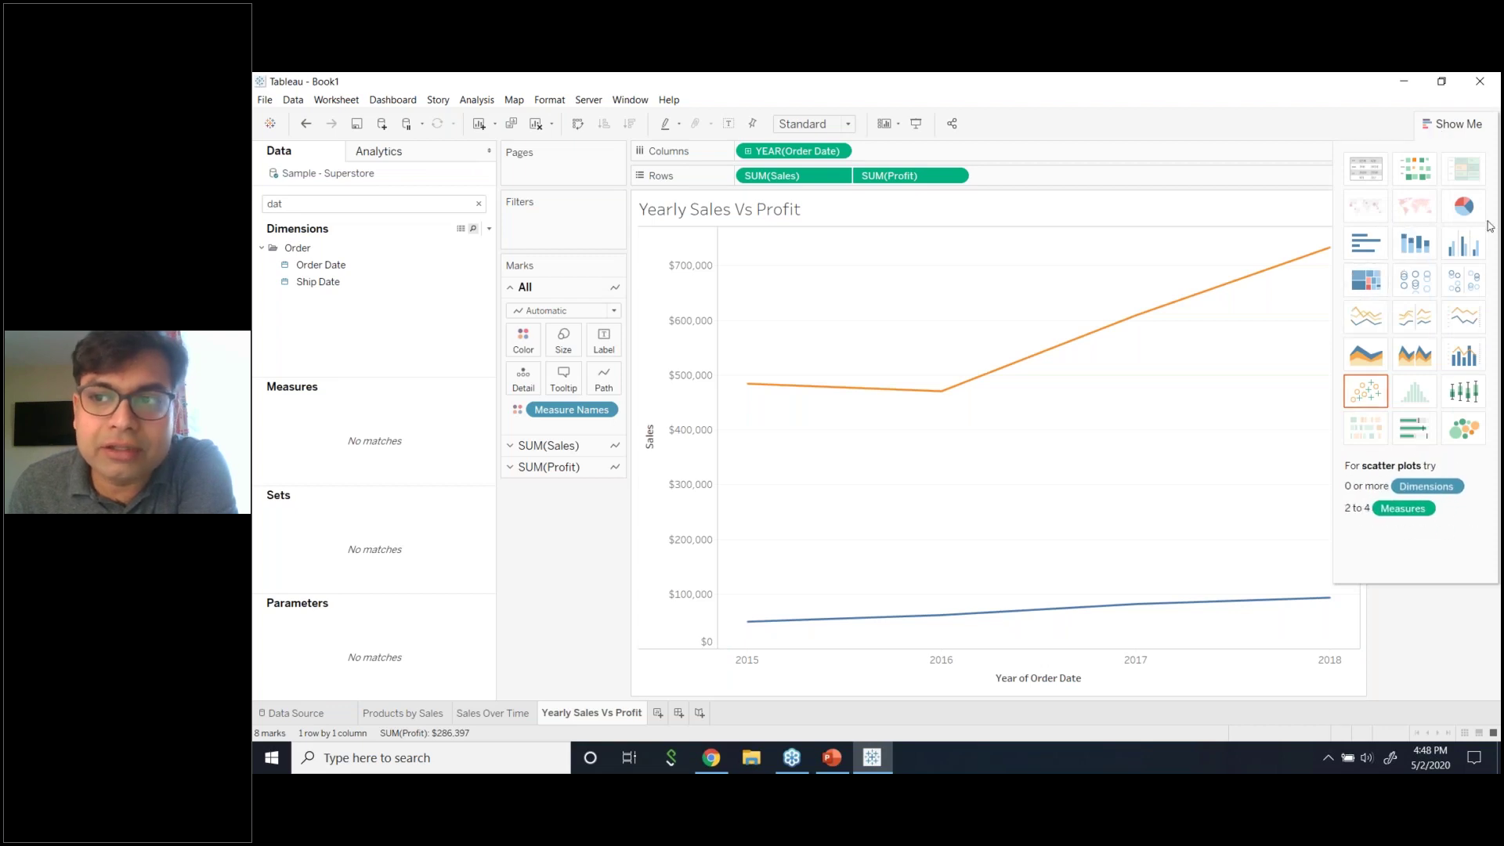
left_click(1457, 247)
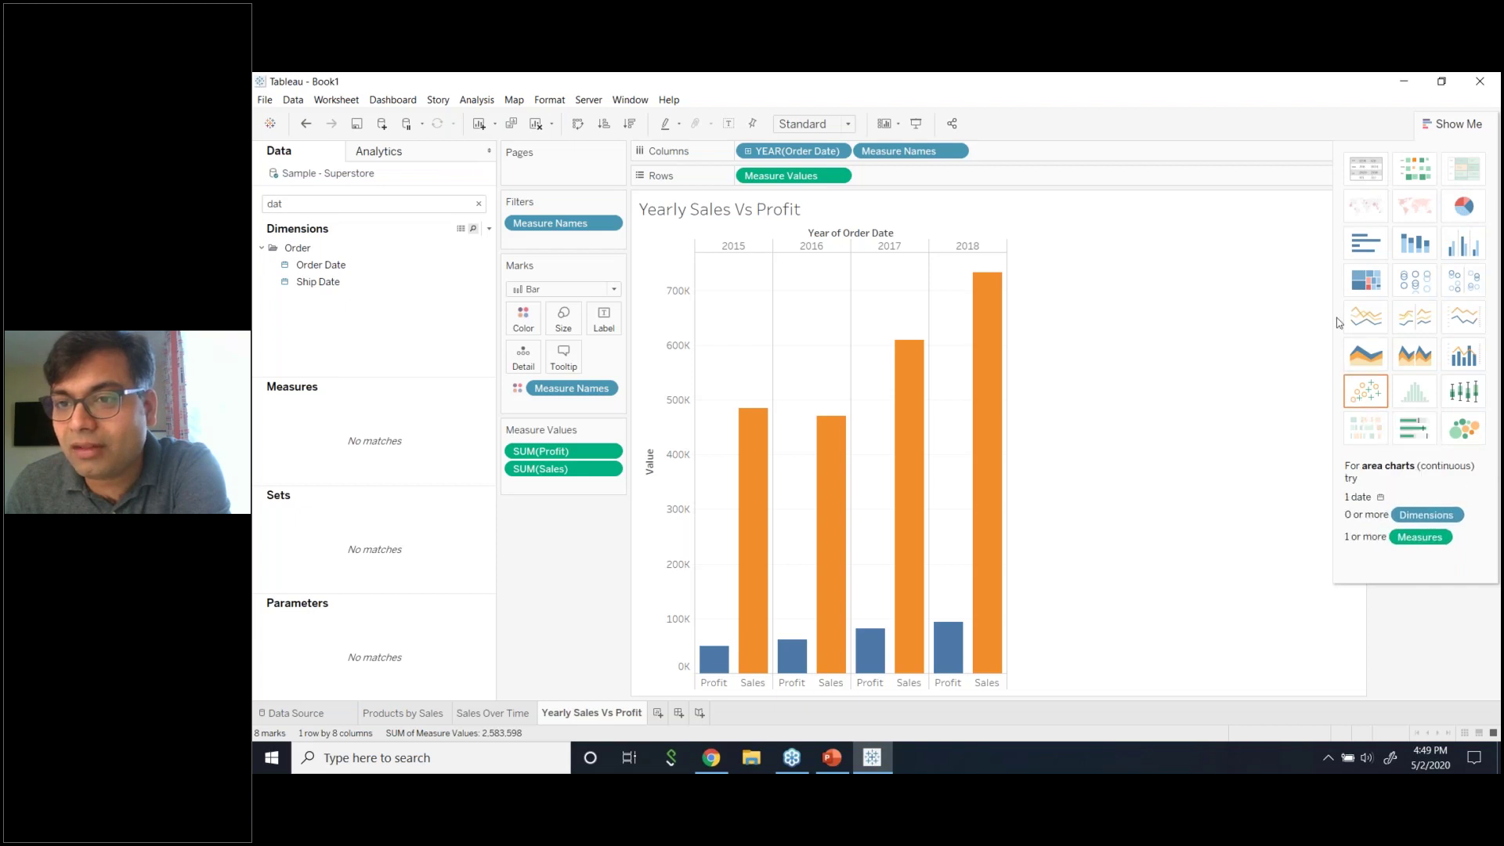
right_click(953, 180)
key("Escape")
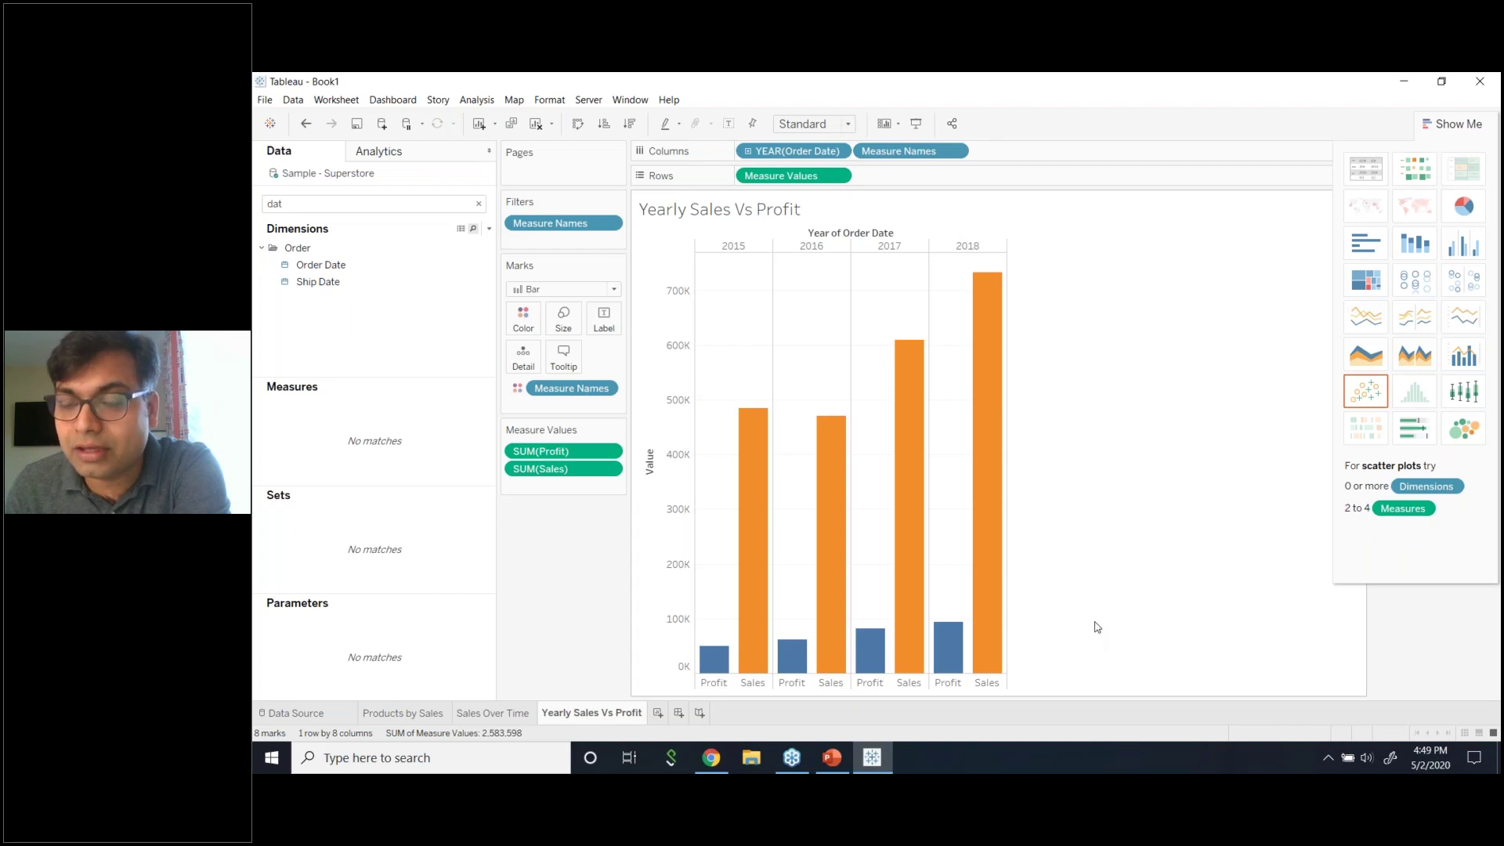
left_click(1369, 364)
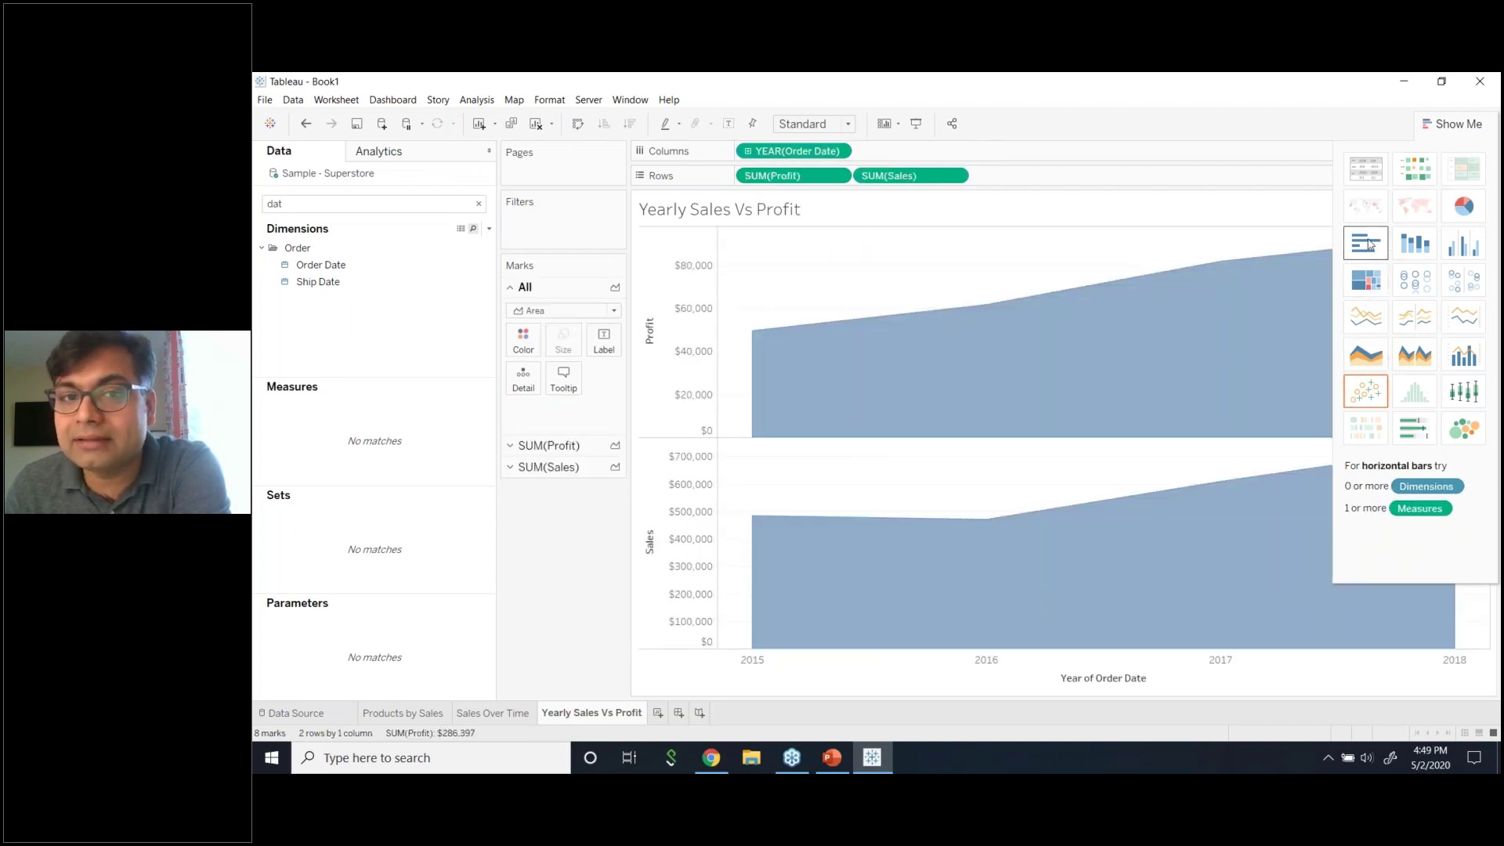
left_click(1366, 243)
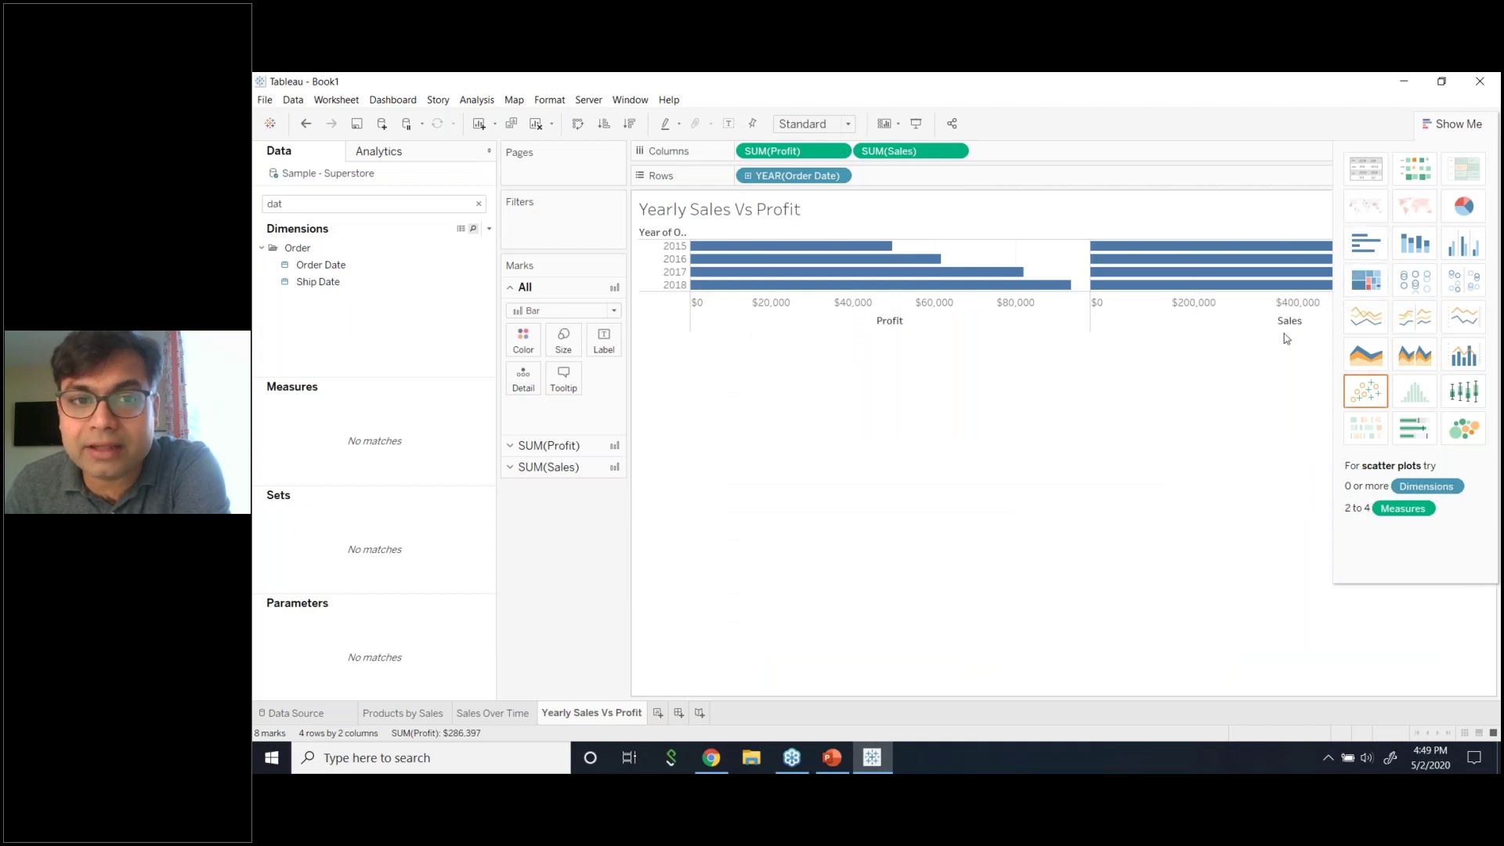
left_click(1375, 248)
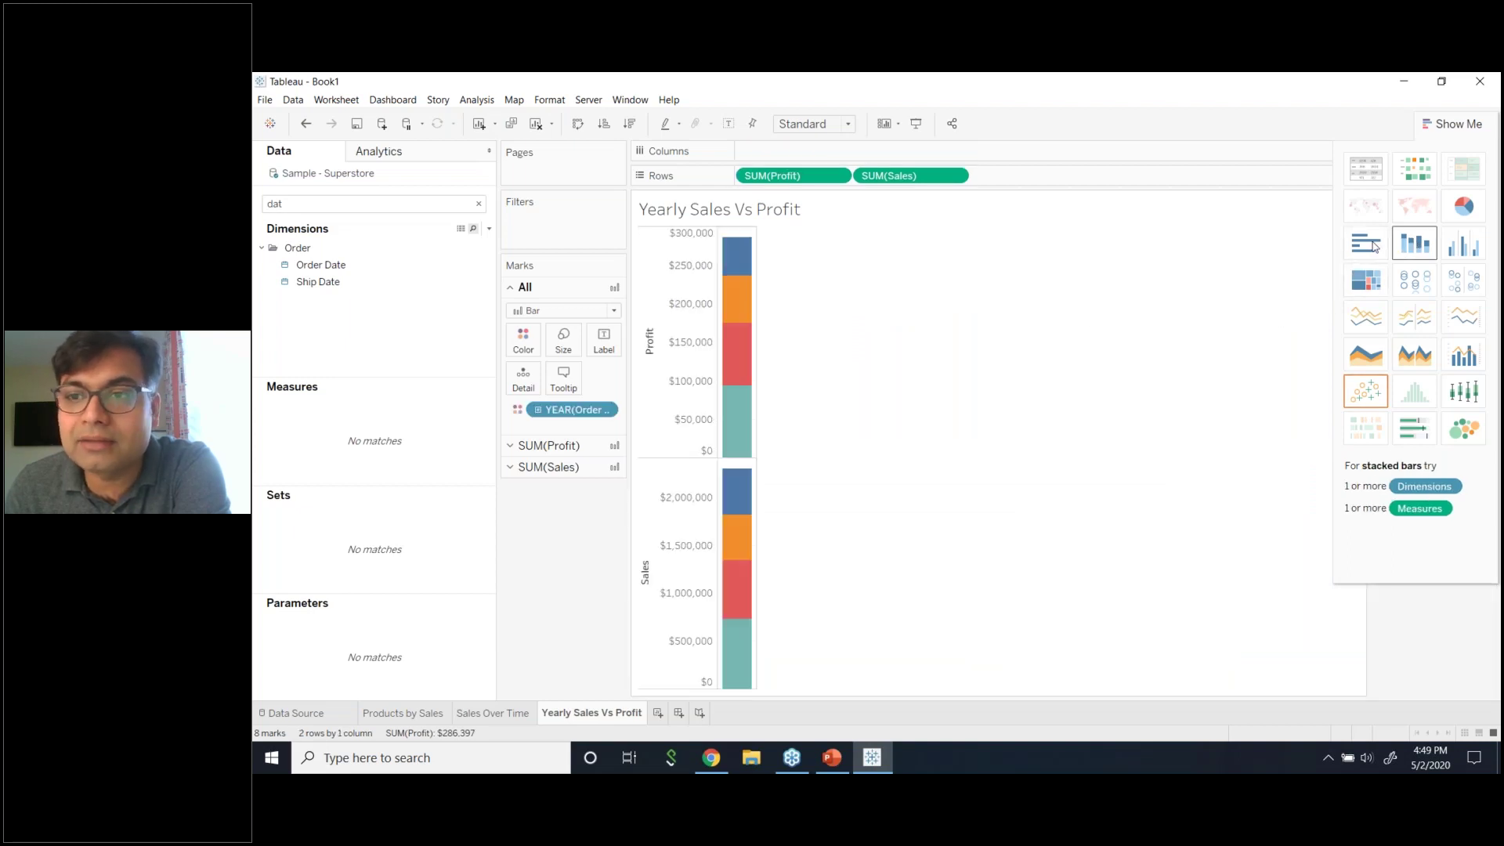
left_click(1451, 248)
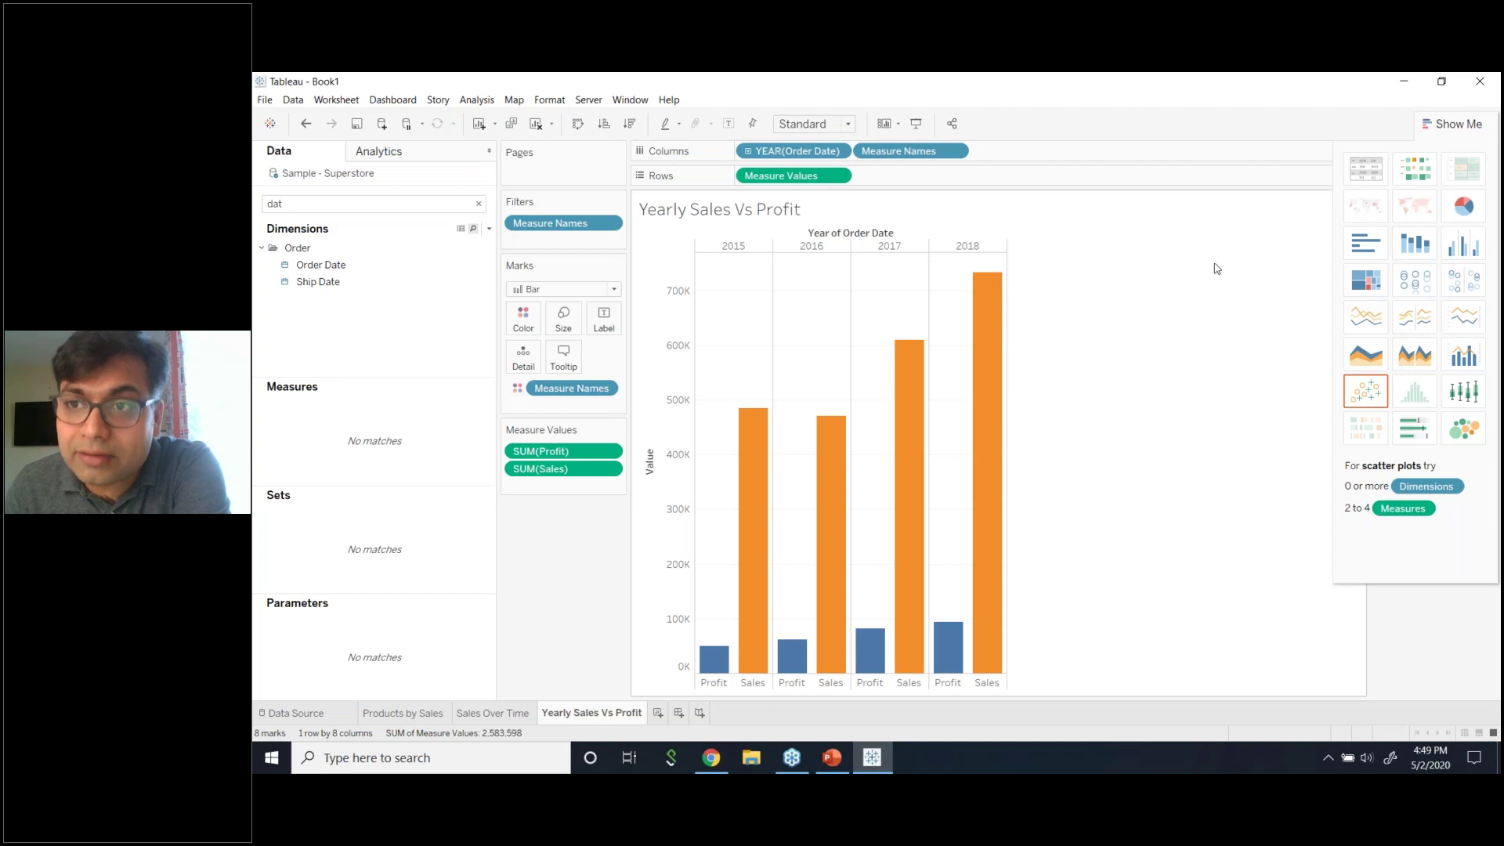
left_click(1452, 124)
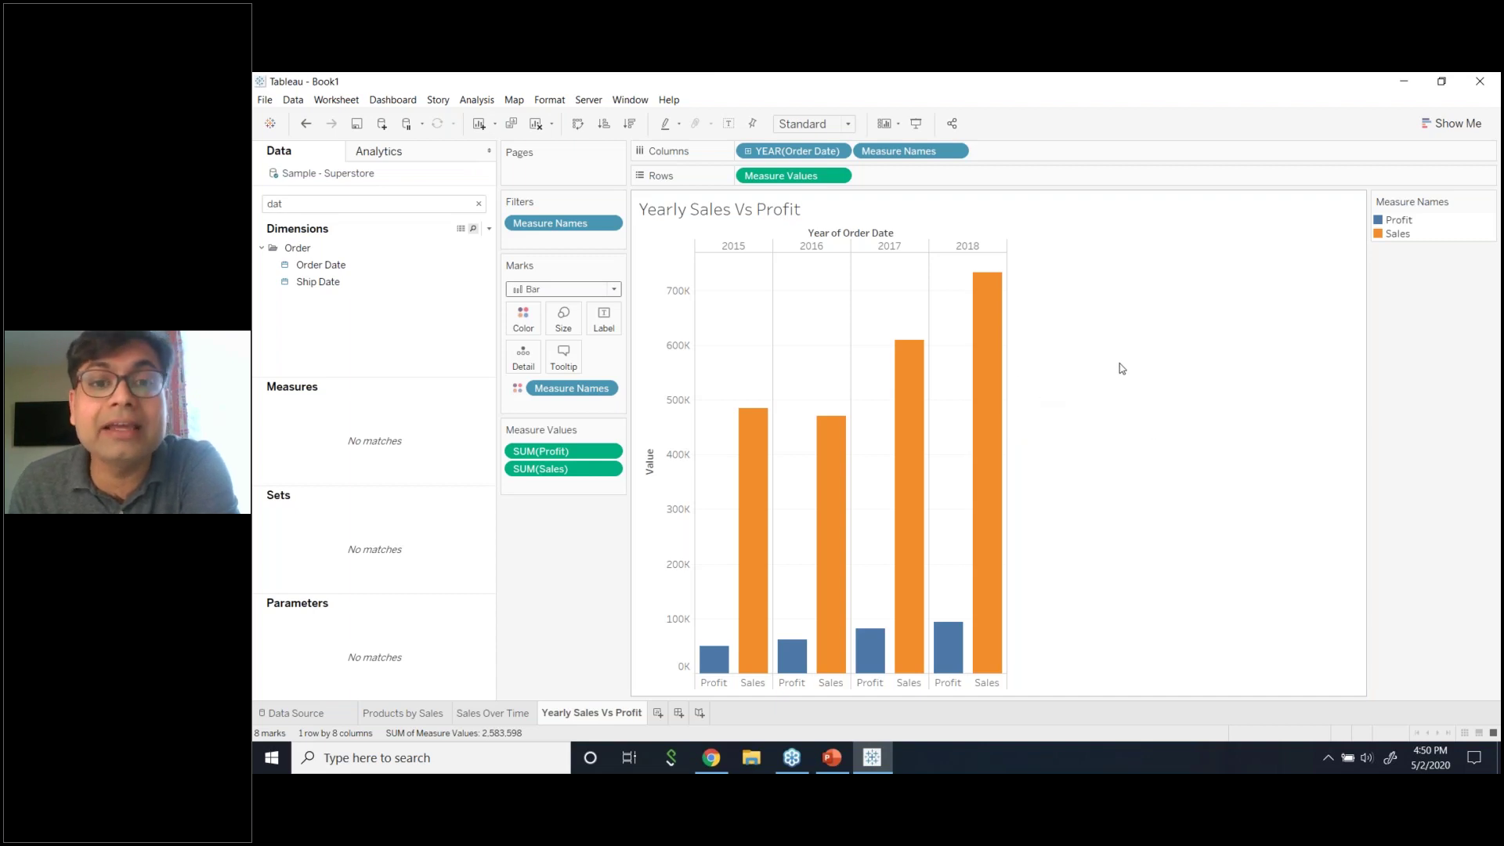
- Flip the yearly bars horizontal and back to vertical, then bring up the Show Me chart gallery
left_click(578, 124)
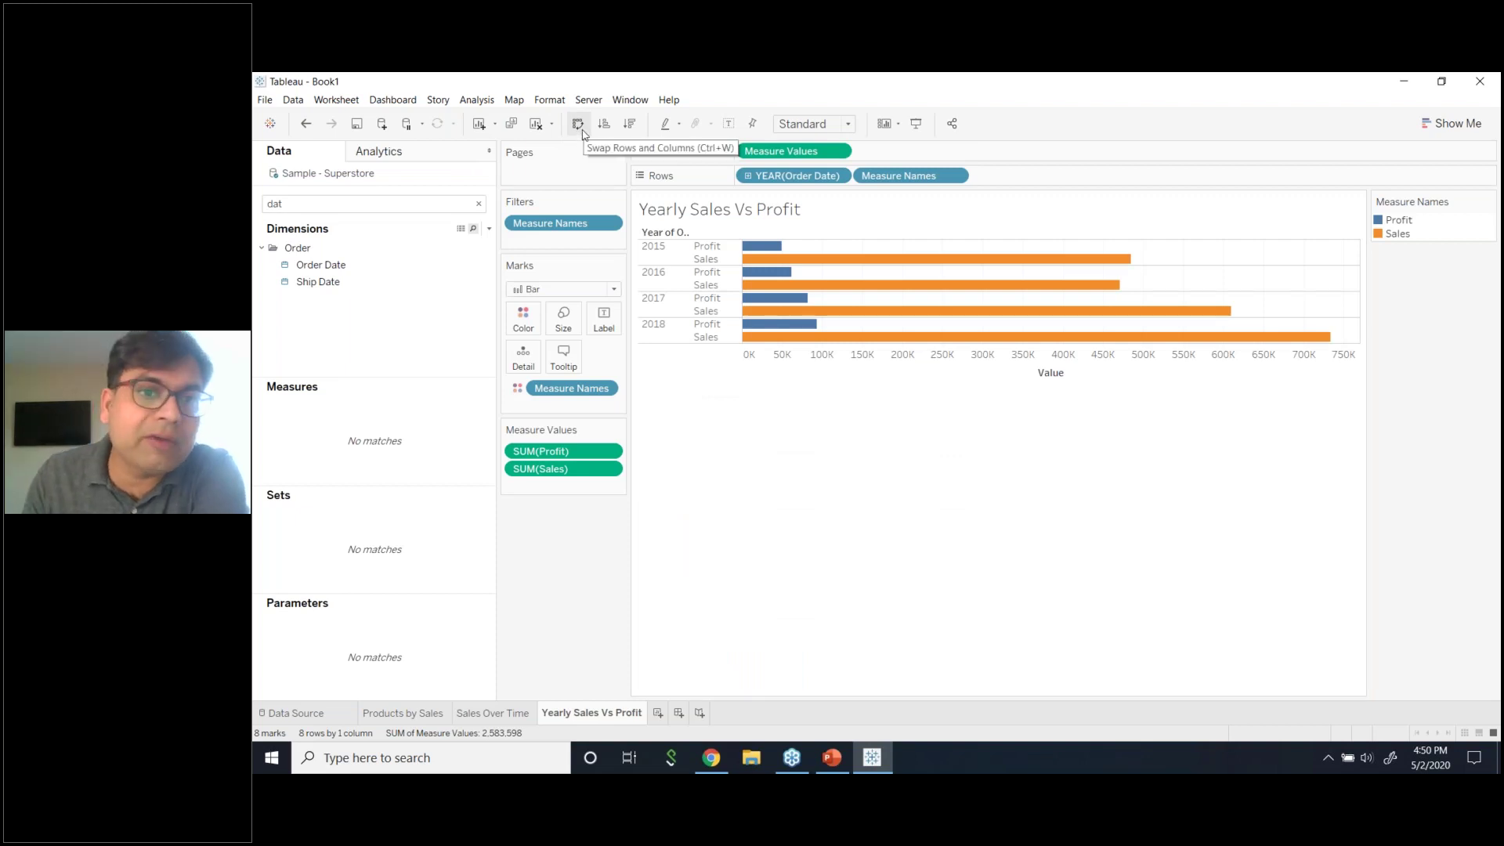
left_click(577, 125)
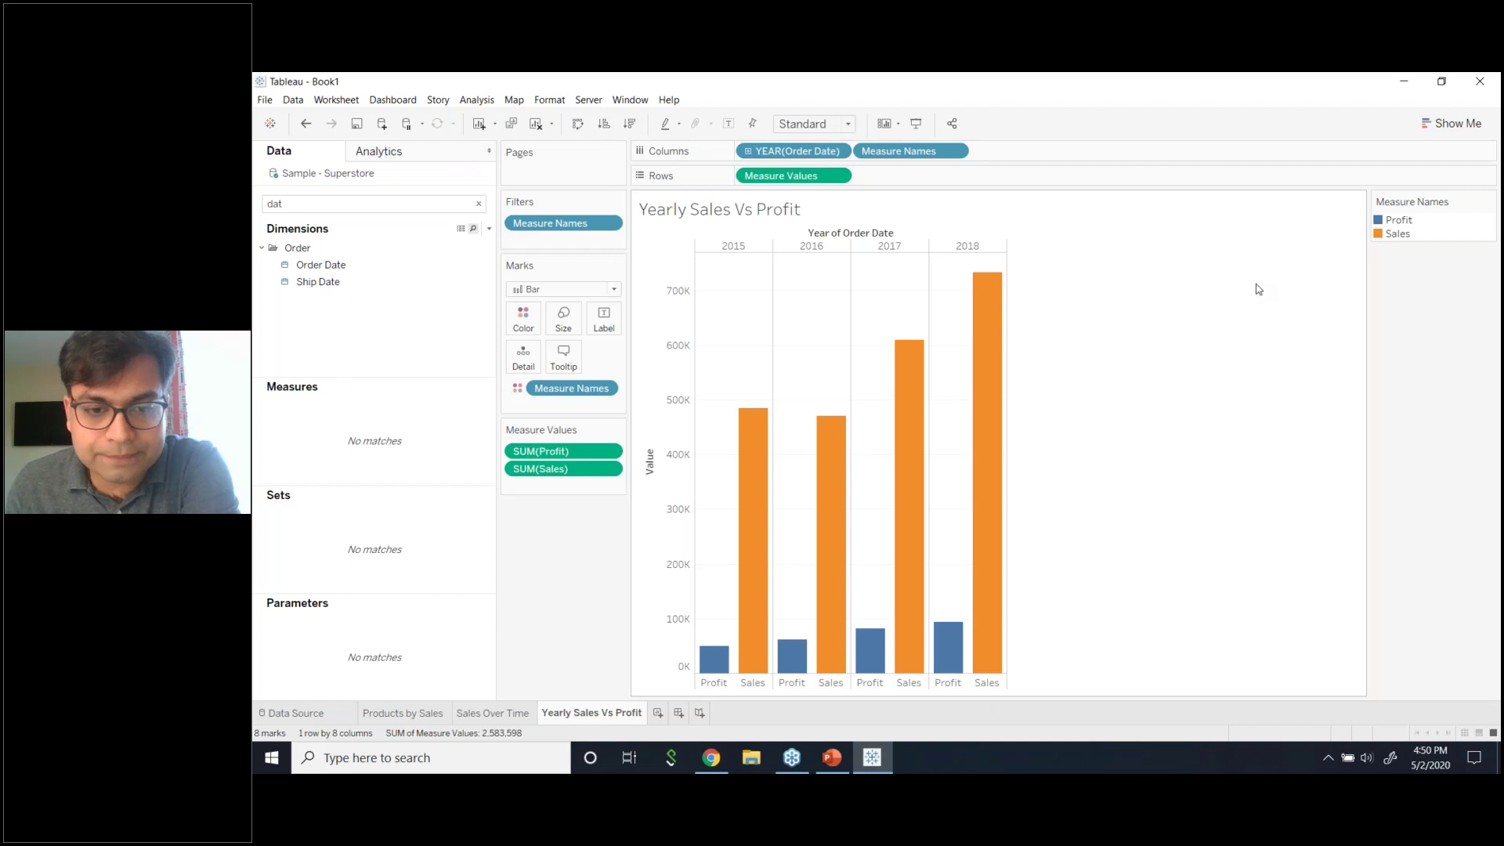
mouse_move(625, 725)
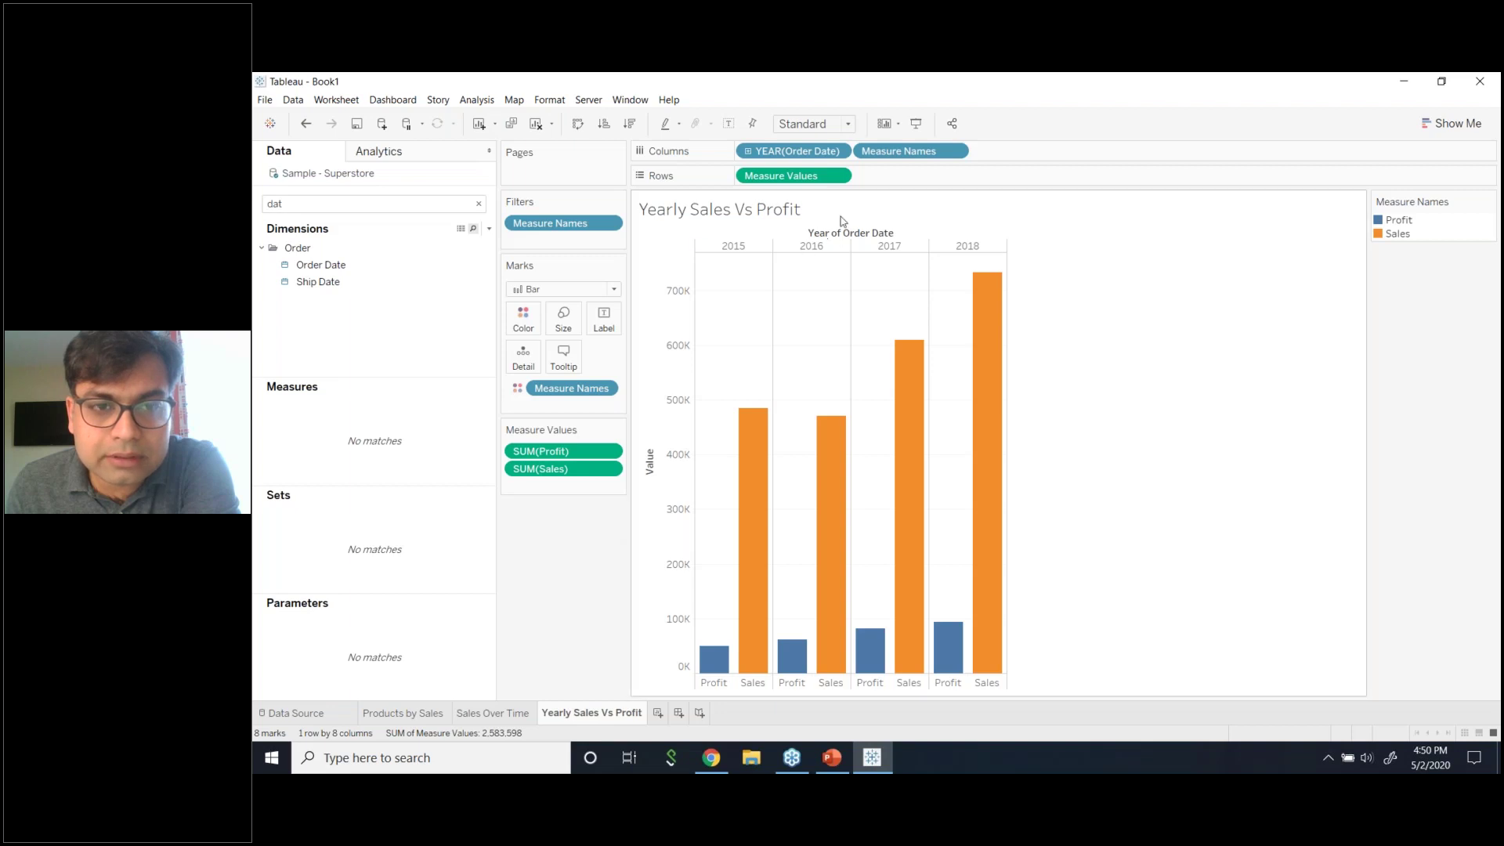
left_click(1451, 124)
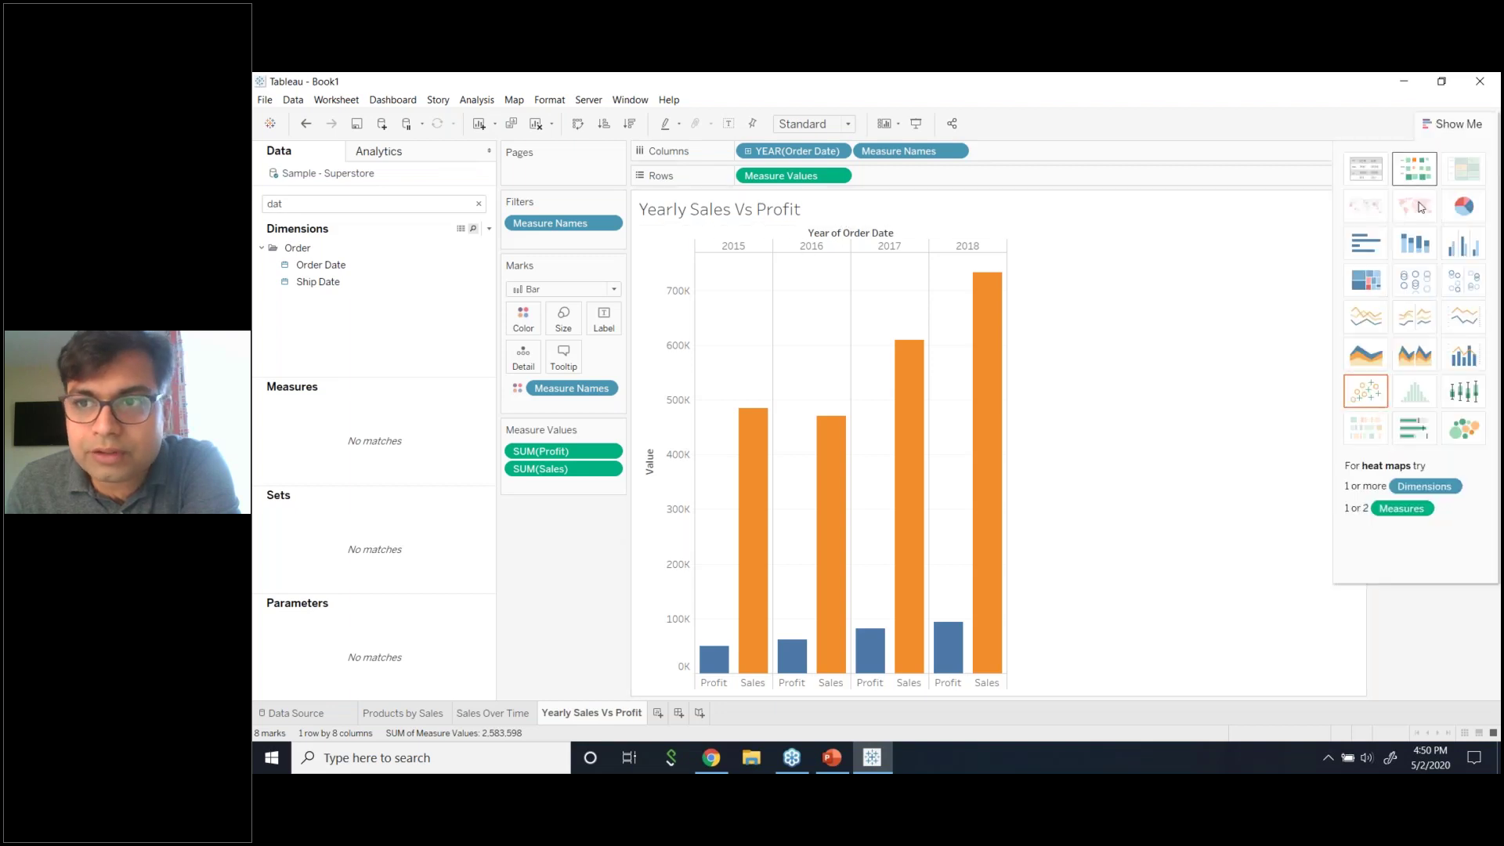
- Make Profit and Sales yearly line charts coloured by Category (Furniture, Office Supplies, Technology)
left_click(1351, 331)
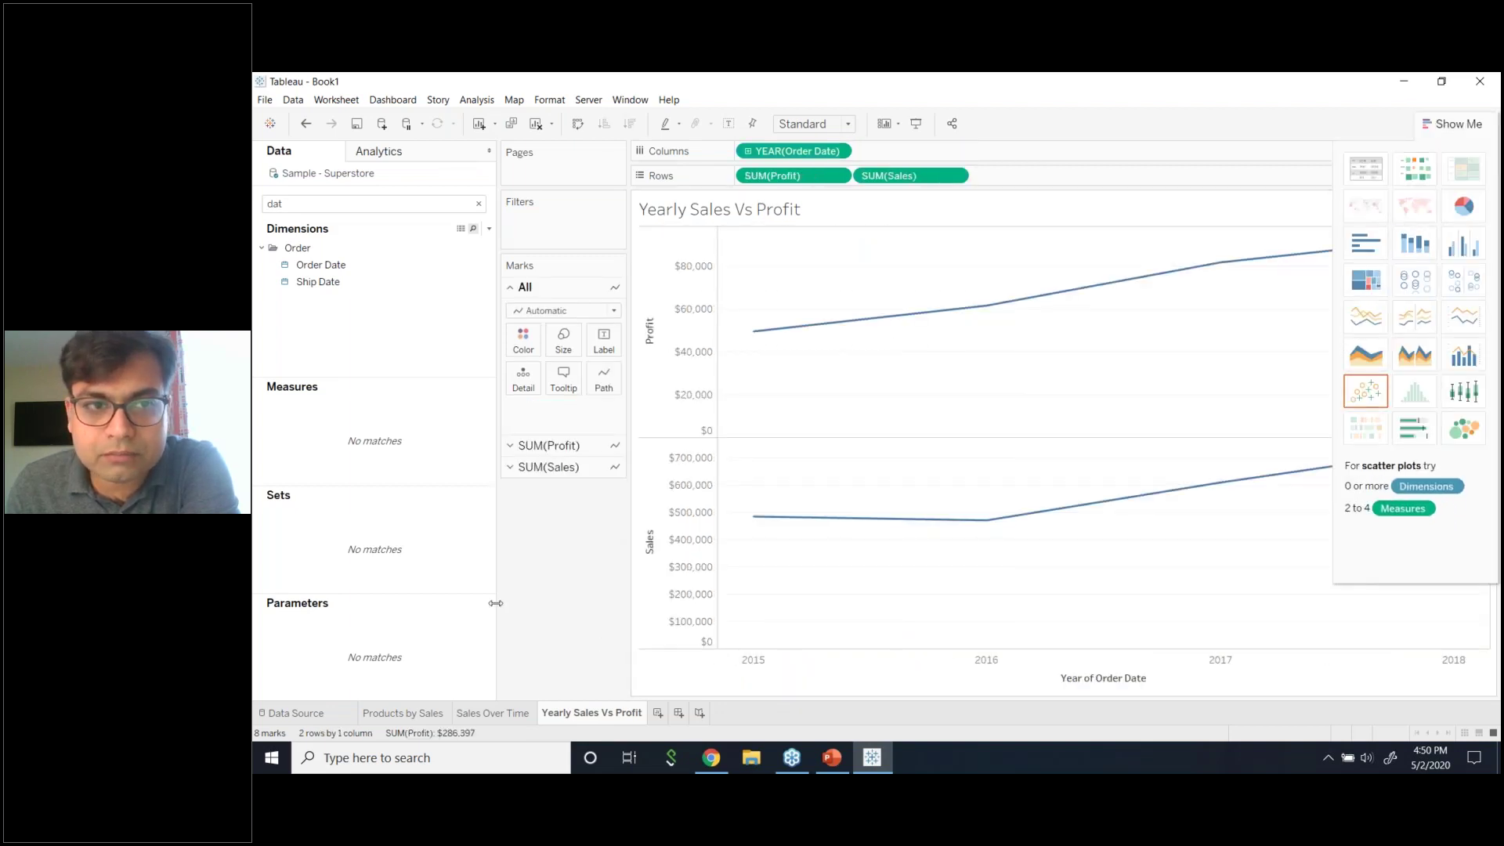
double_click(404, 205)
type("cat")
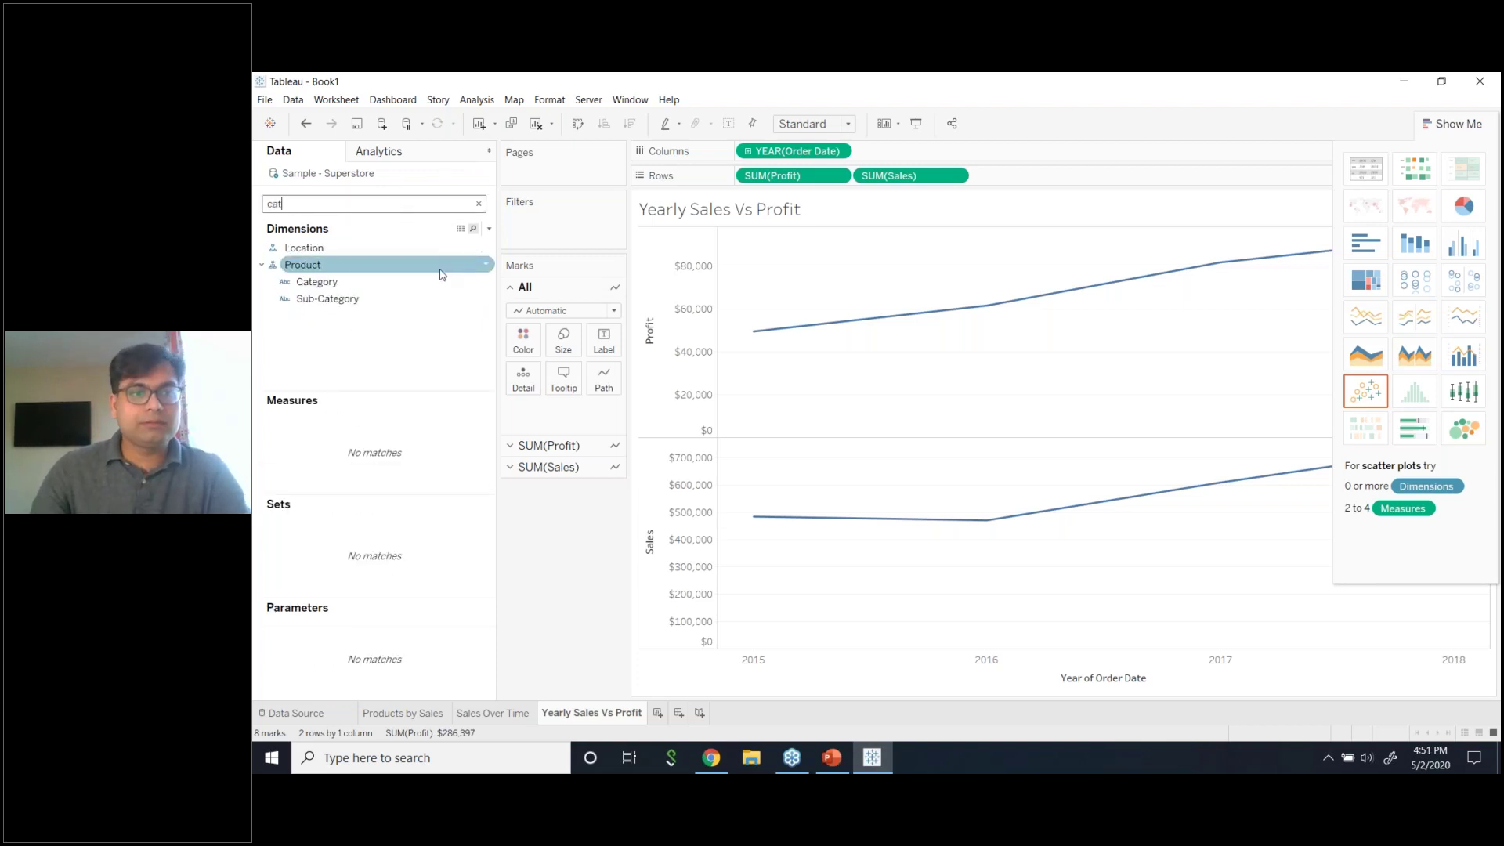
left_click_drag(436, 282, 739, 184)
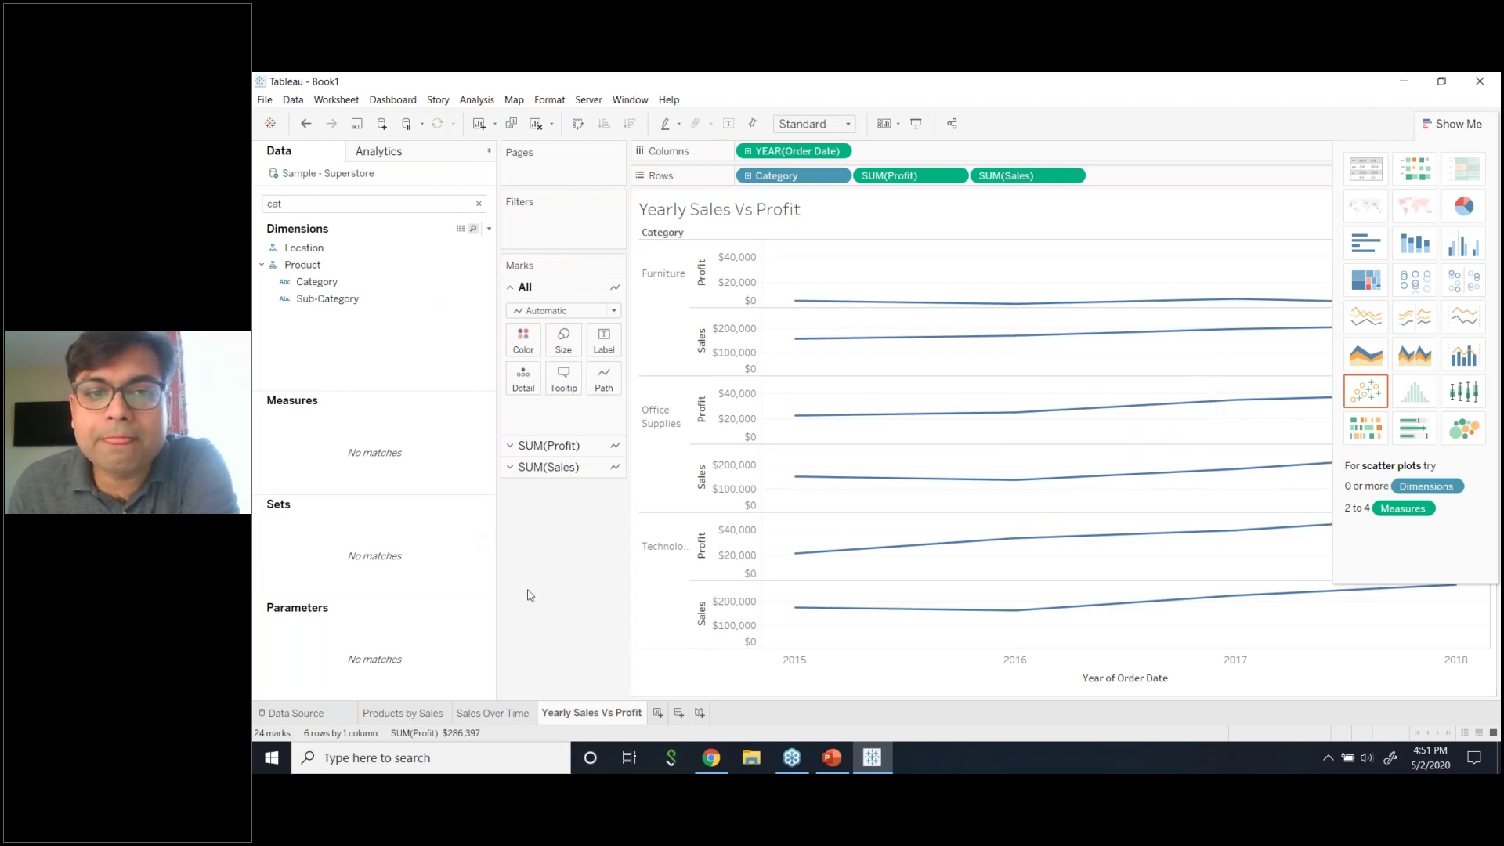
left_click(1448, 126)
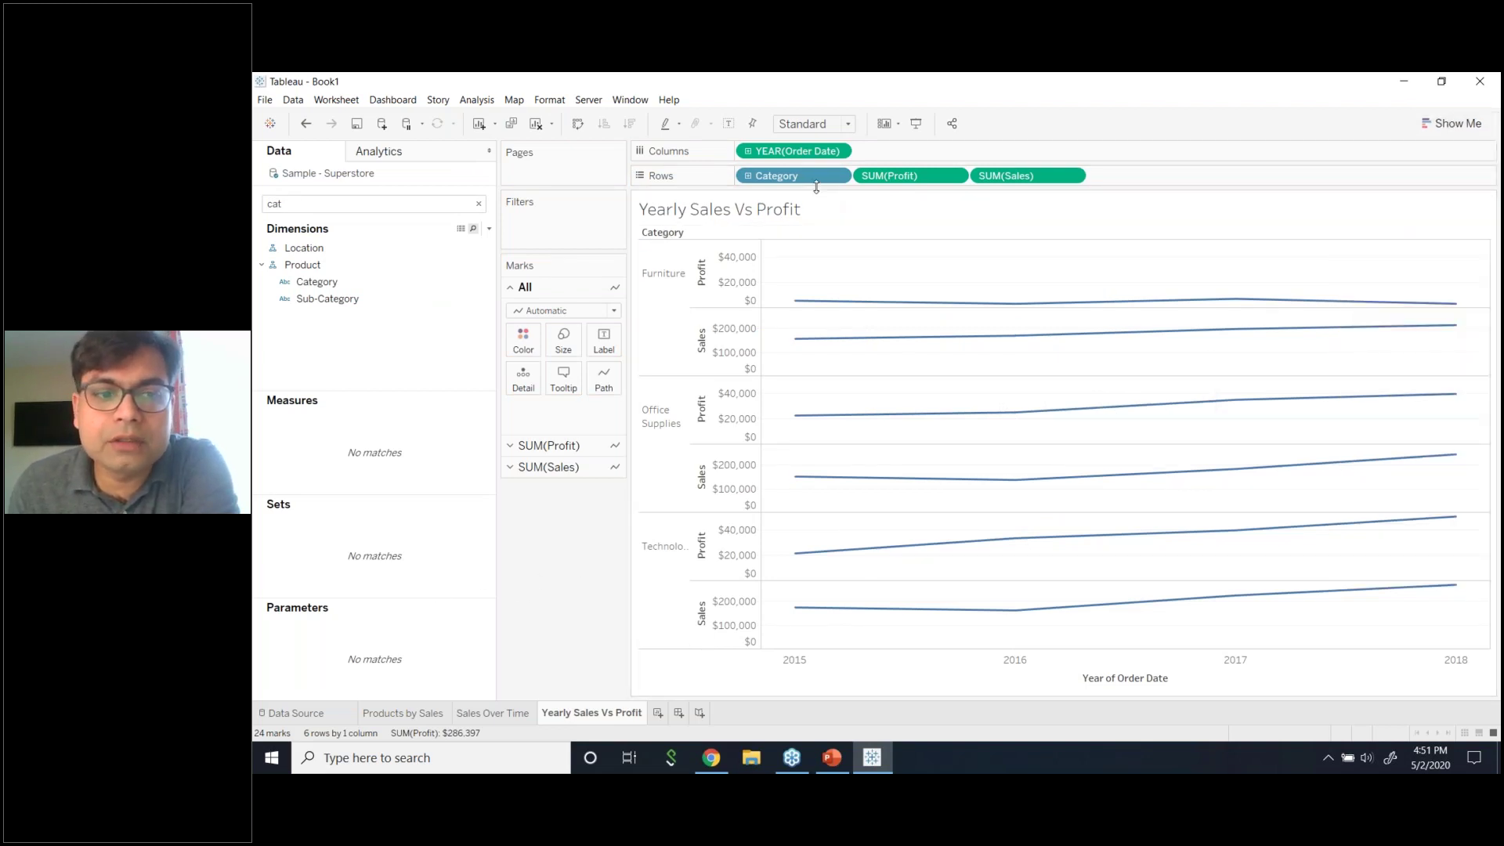
left_click_drag(775, 175, 523, 341)
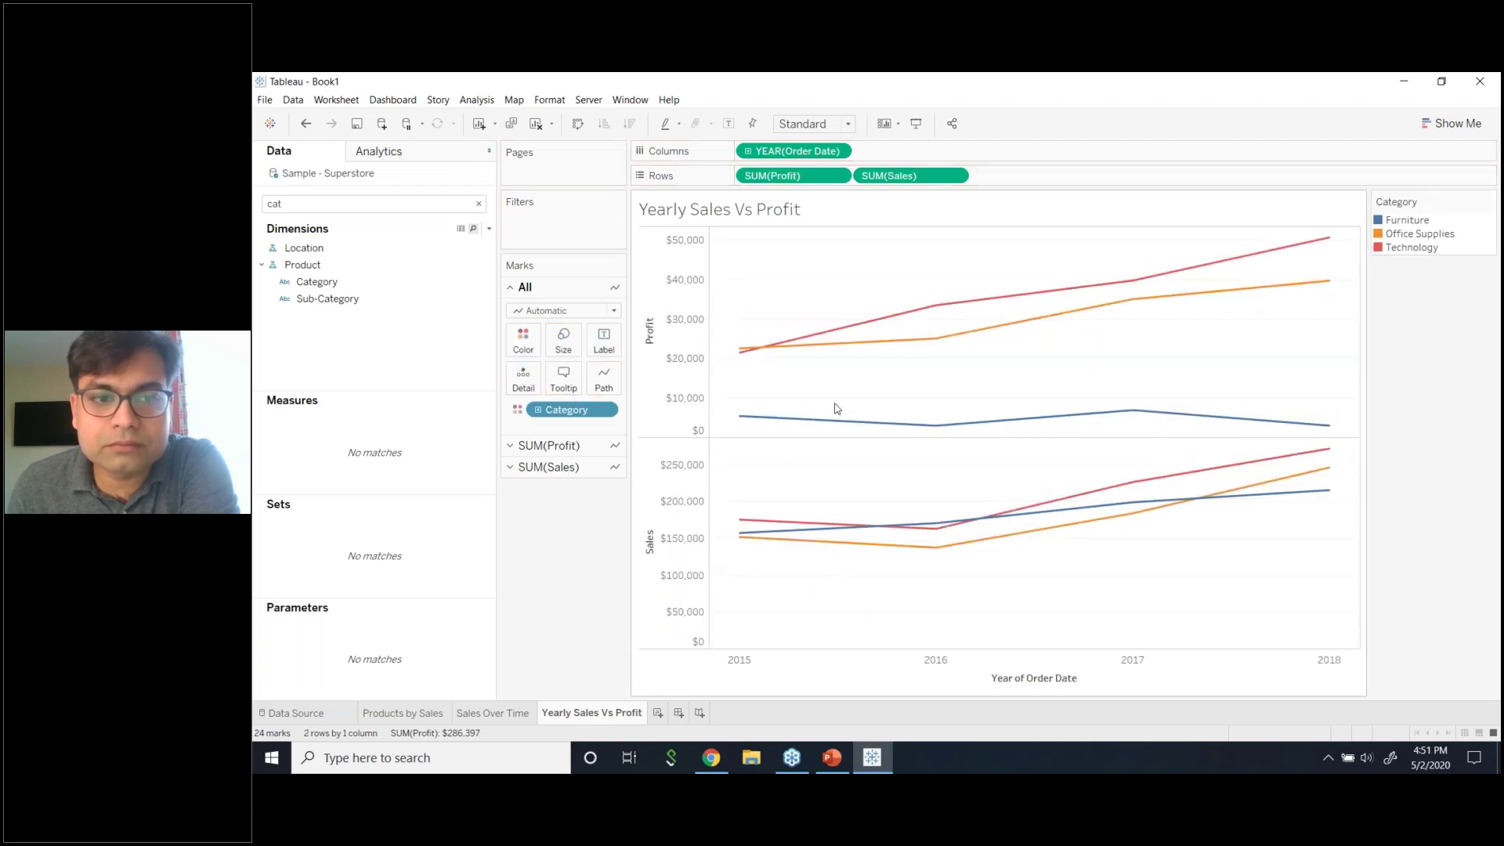
right_click(842, 177)
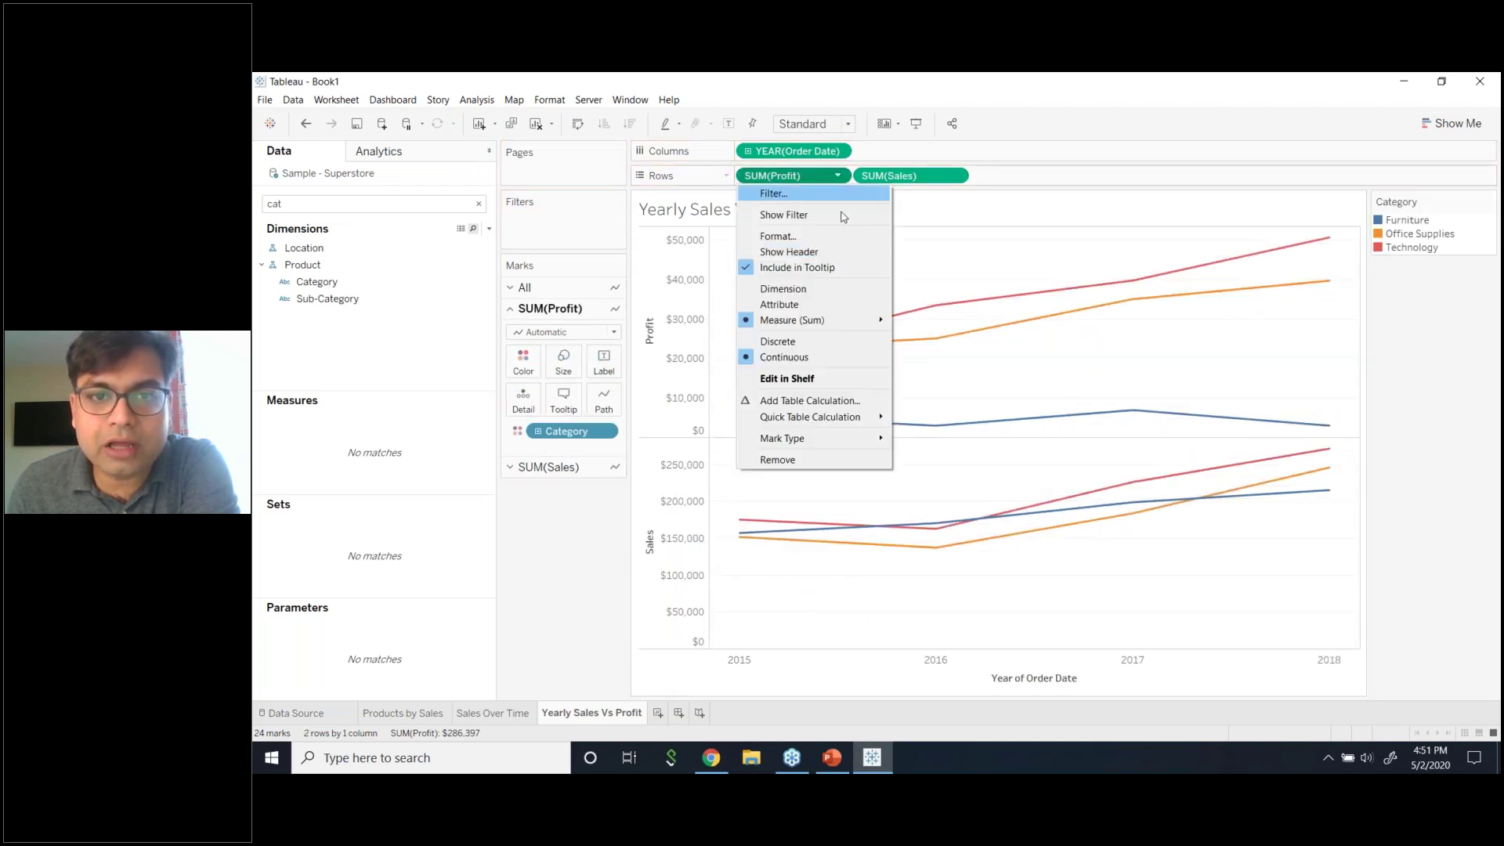
- Remove SUM(Profit) from Rows, leaving a single yearly Sales chart with one line per Category
left_click(827, 456)
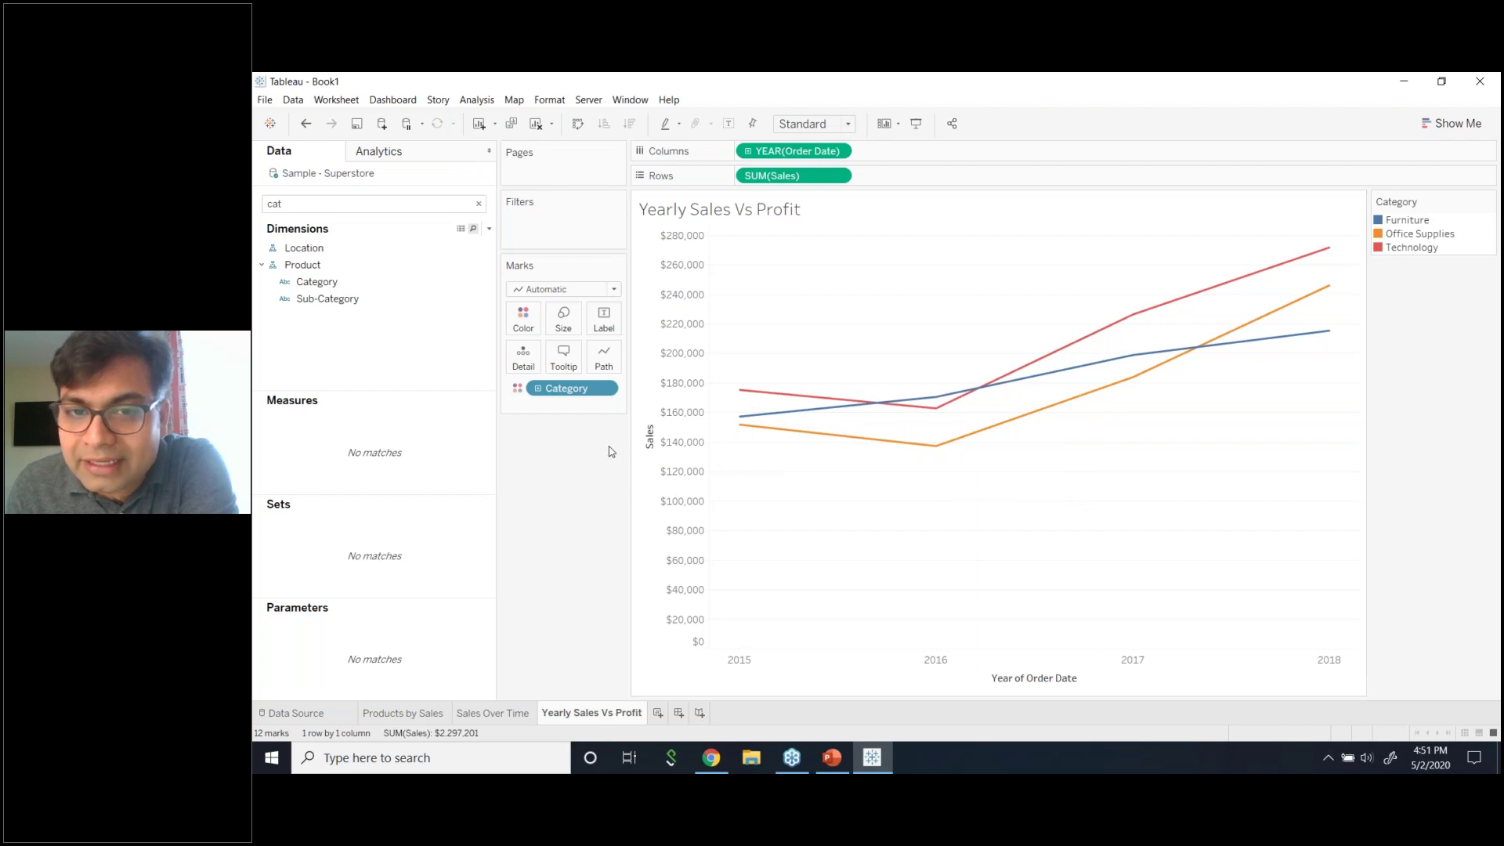
mouse_move(1330, 251)
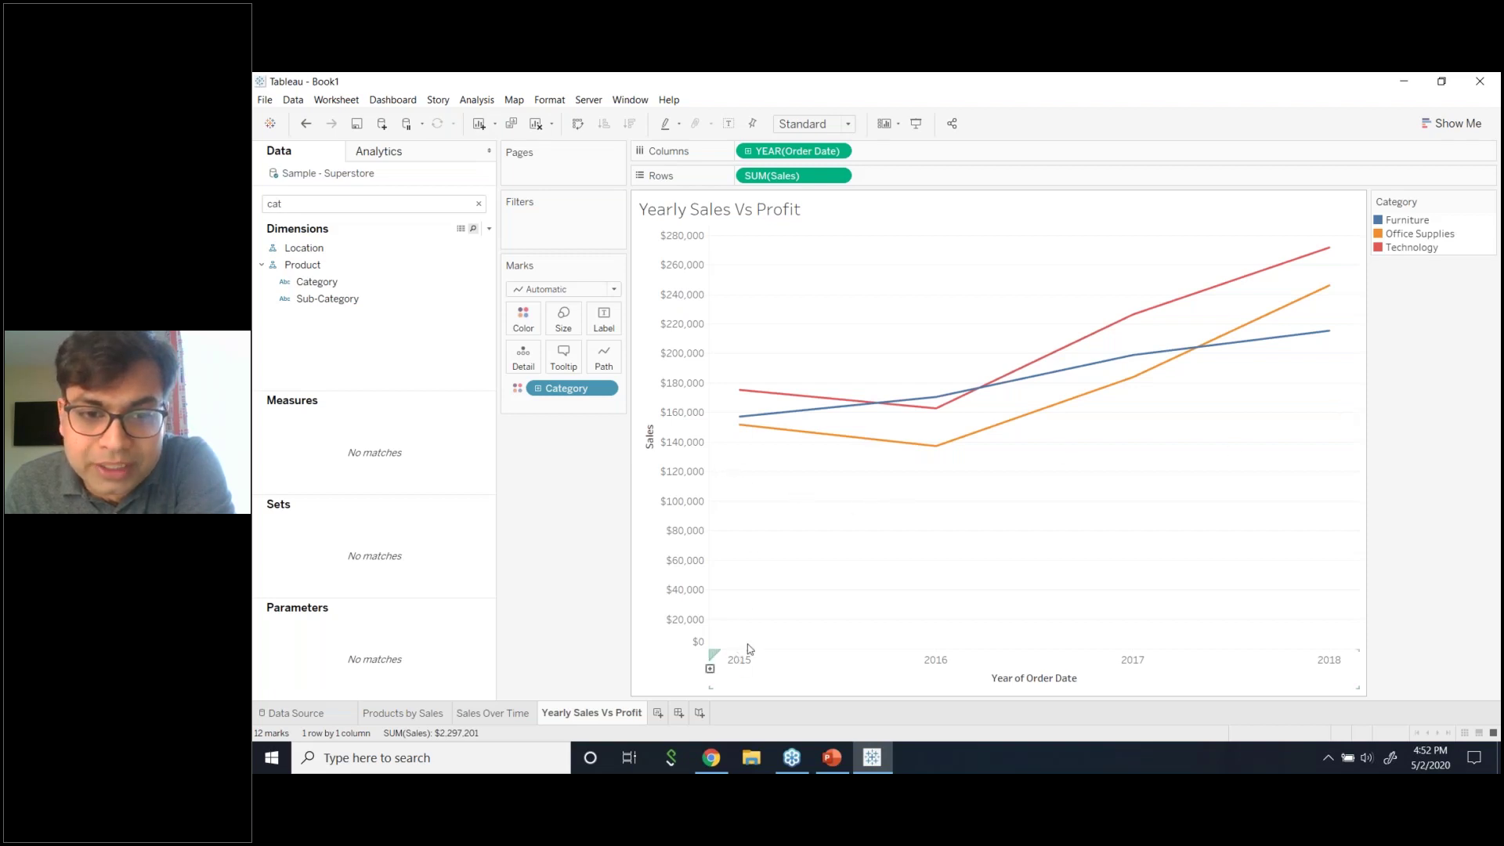
mouse_move(740, 428)
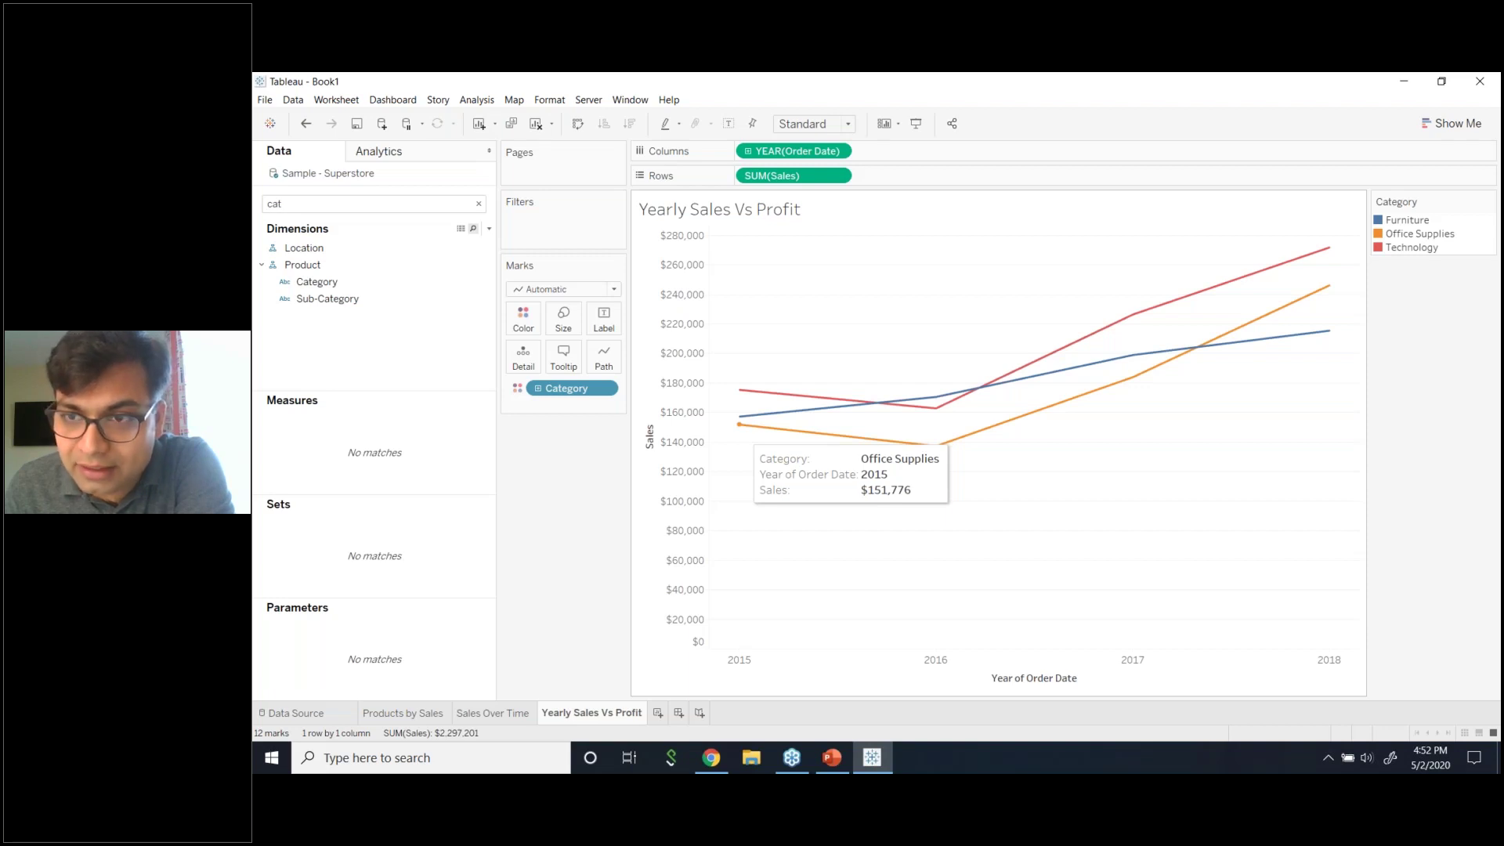
mouse_move(1327, 290)
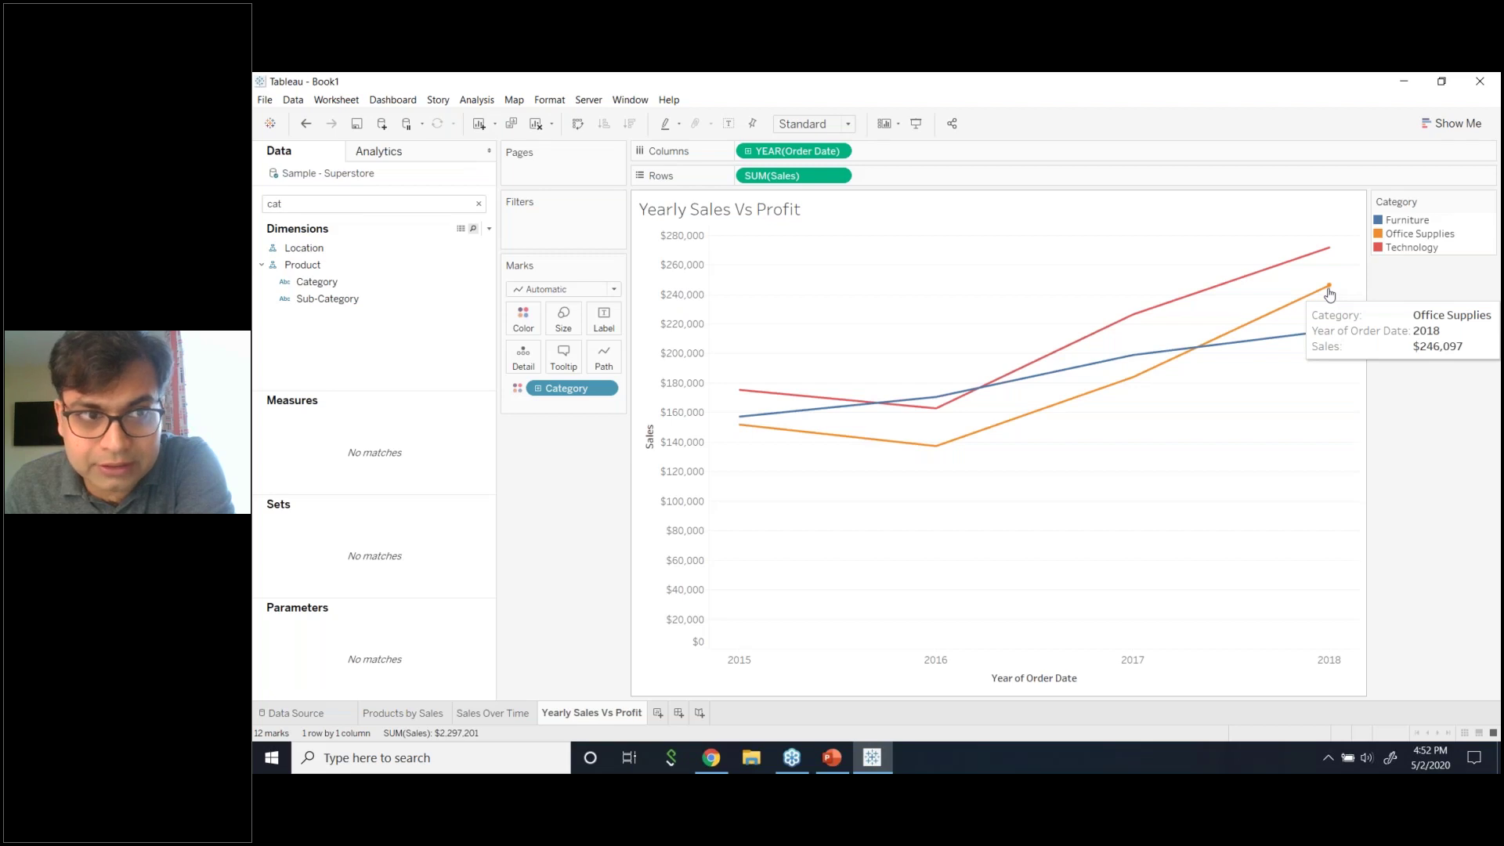
- Colour yearly Sales by Sub-Category instead of Category, giving 17 lines led by Phones and Chairs
left_click_drag(404, 300, 596, 408)
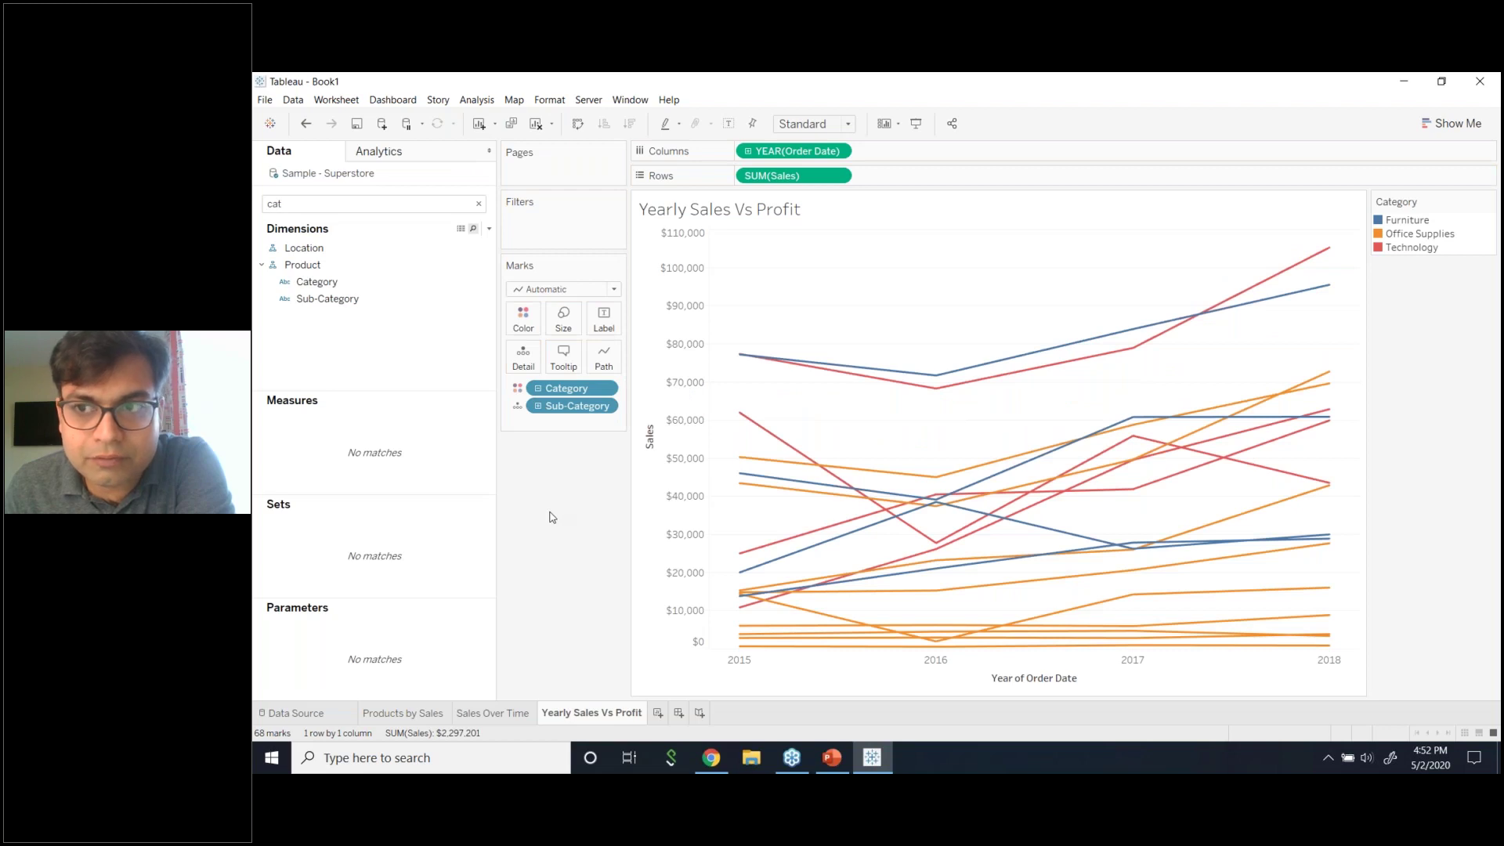
left_click_drag(552, 405, 509, 344)
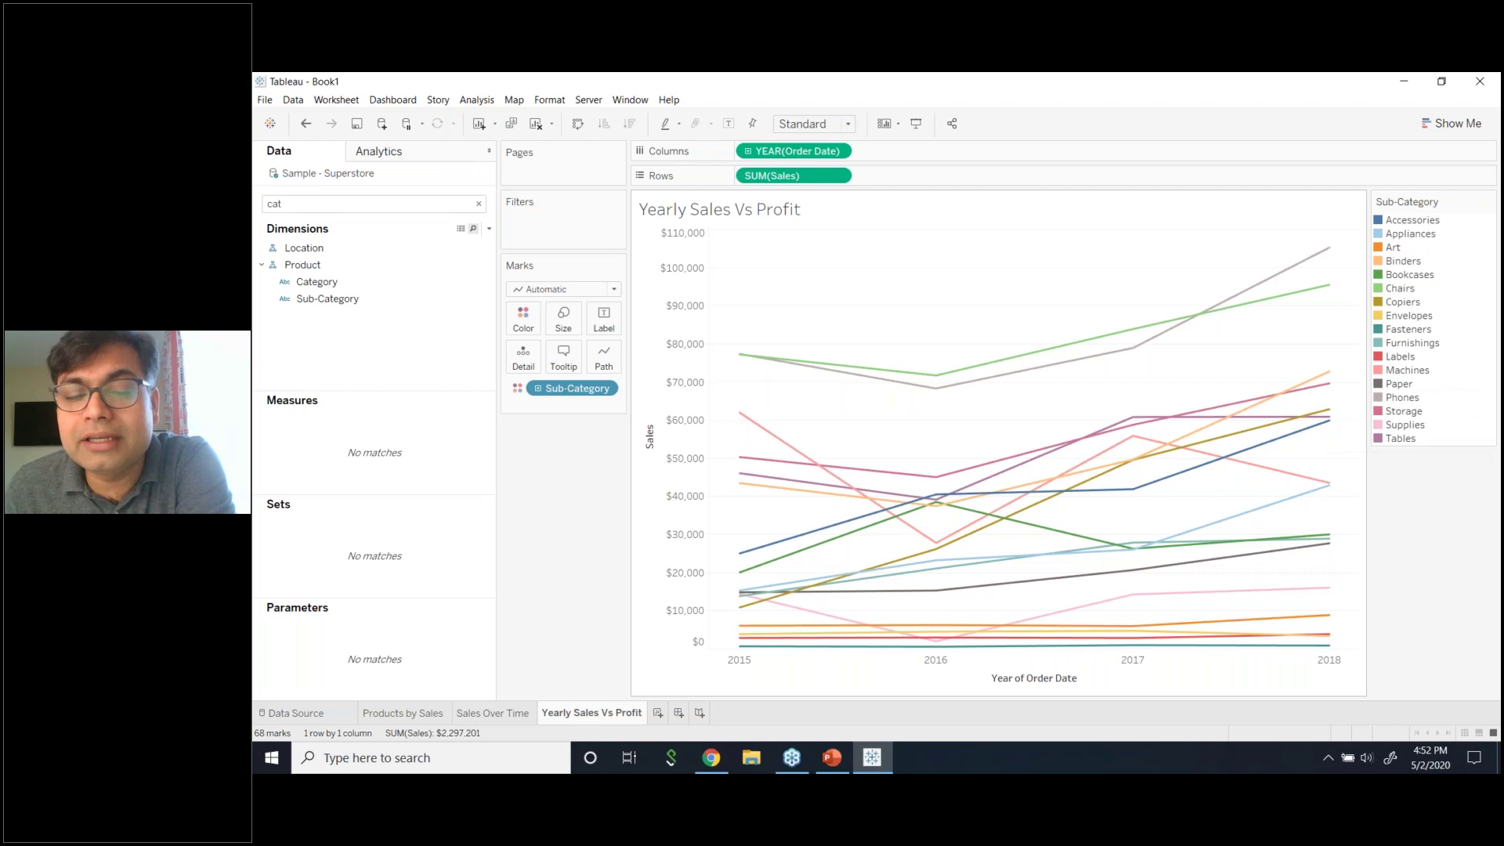
left_click(1451, 124)
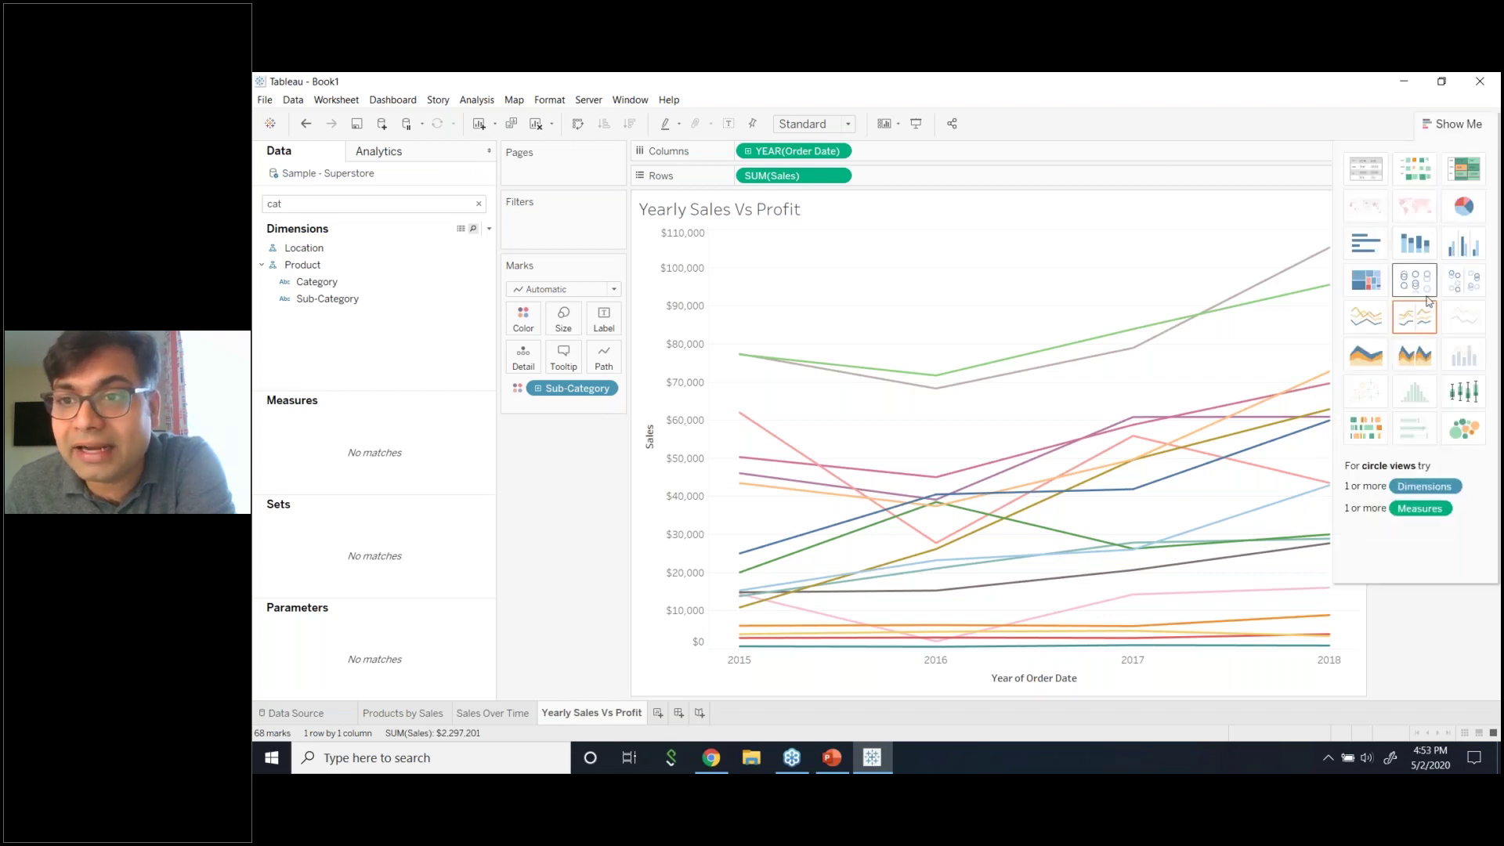
left_click(1365, 245)
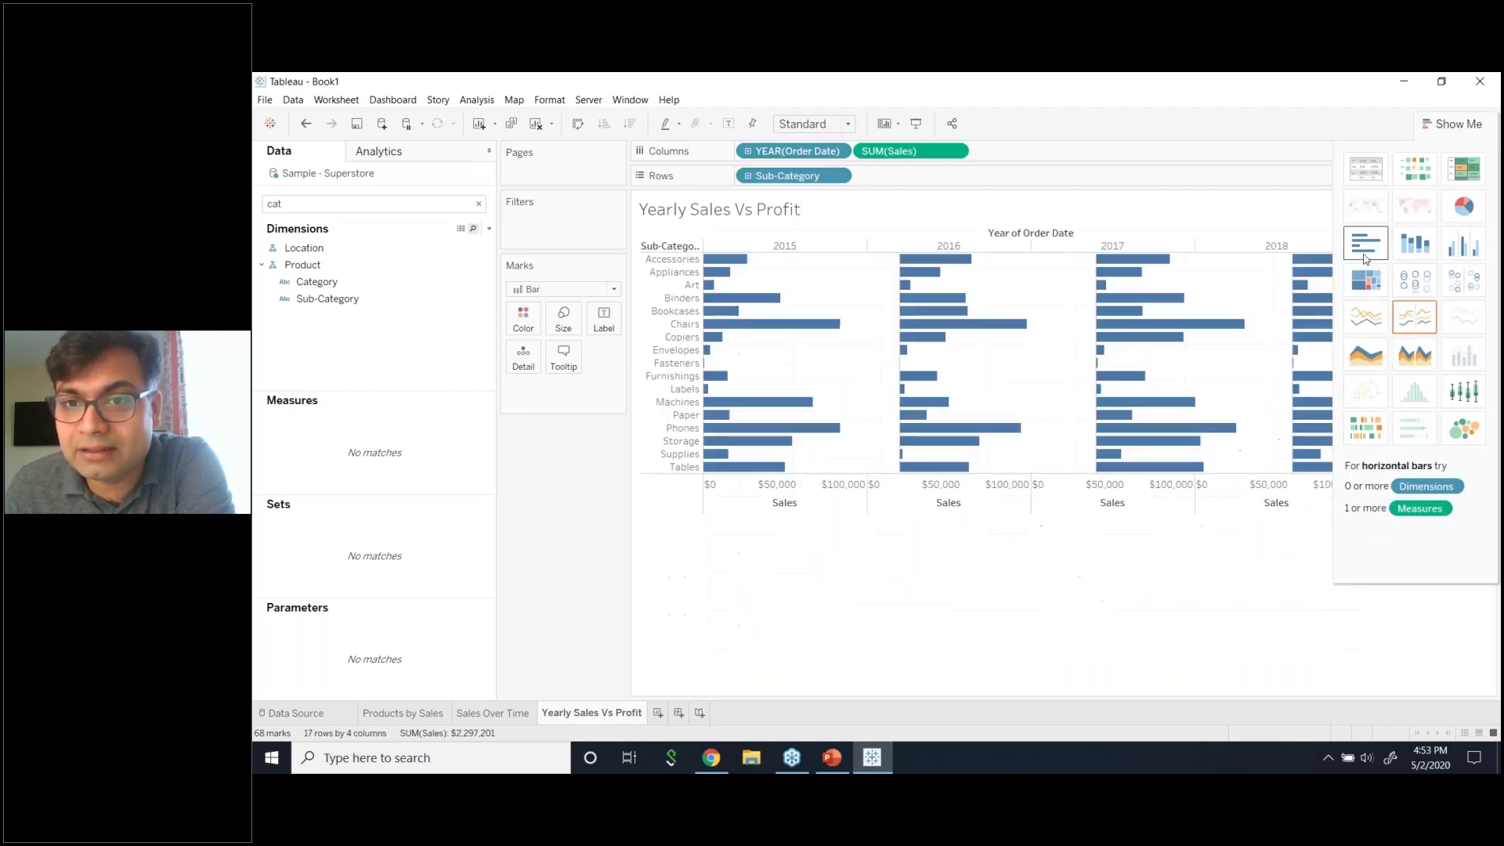
left_click(1449, 128)
left_click(1451, 124)
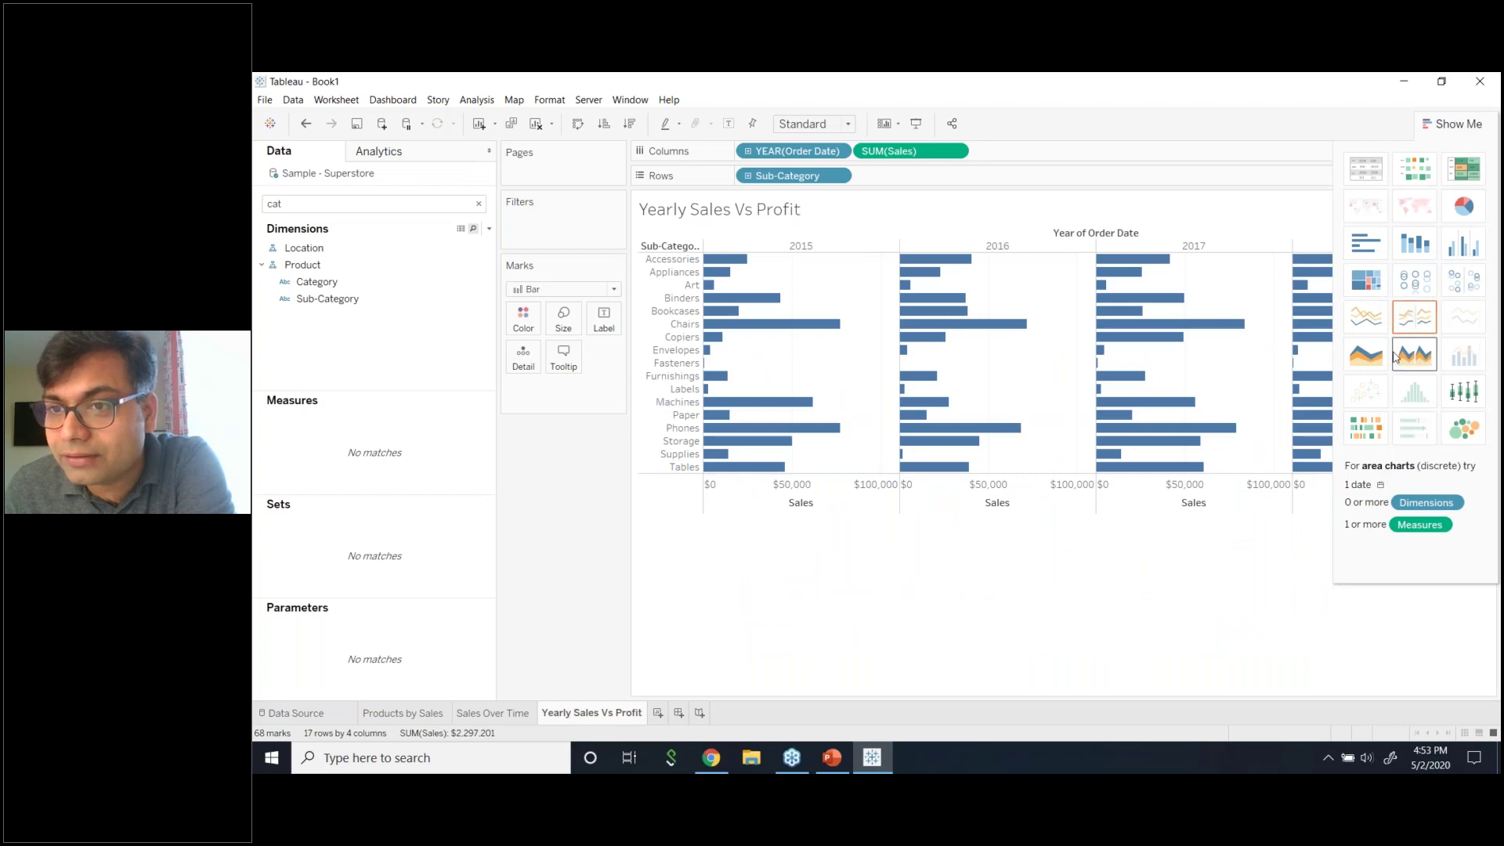
left_click(1352, 288)
left_click(1449, 124)
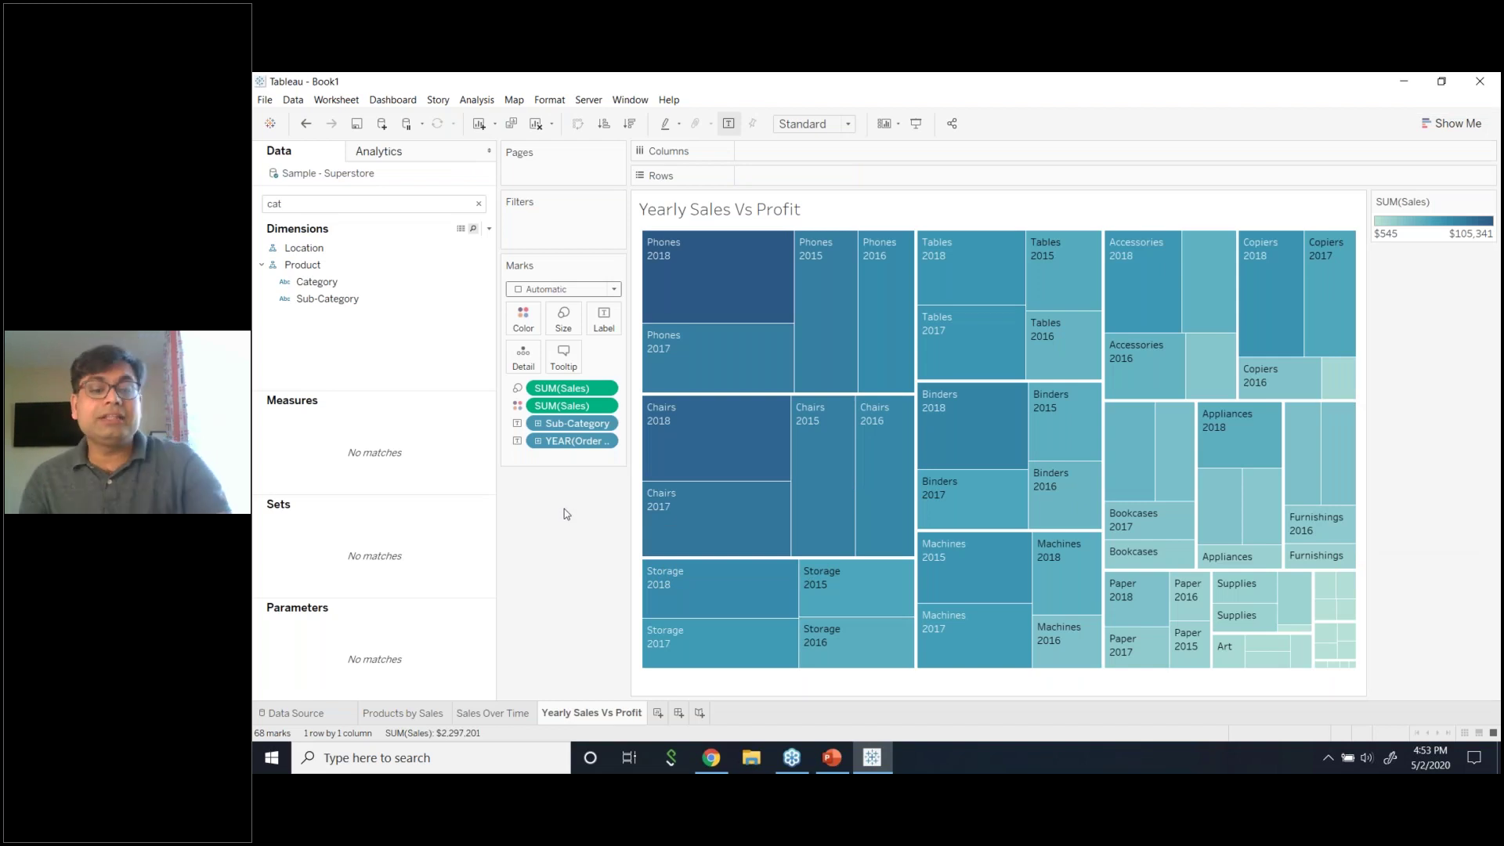
key("ctrl+z")
key("ctrl+z")
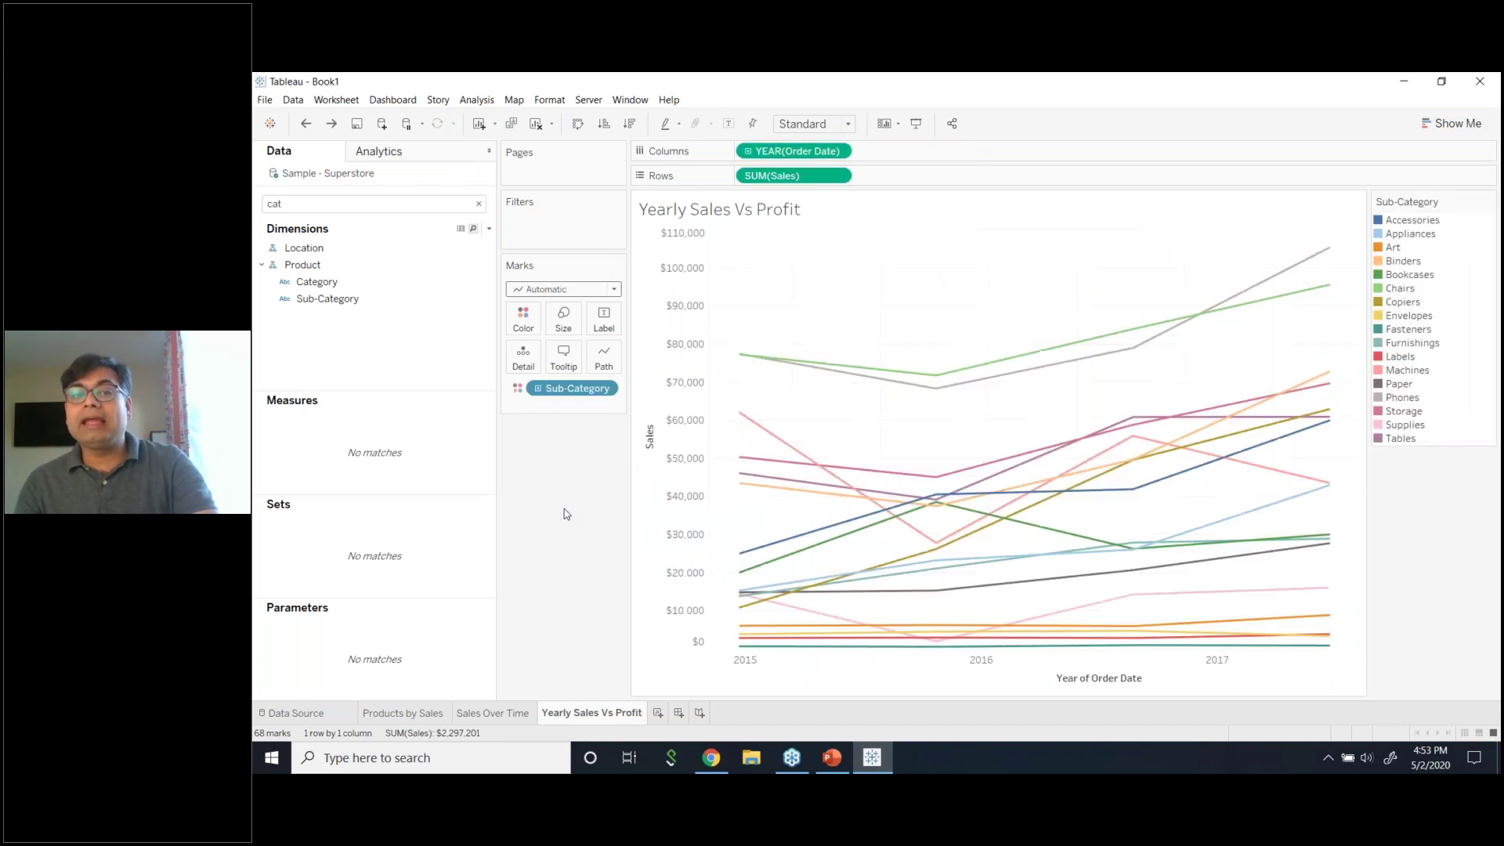
- Show a Sub-Category filter, then remove Sub-Category from Marks so the lines merge into one
left_click(604, 387)
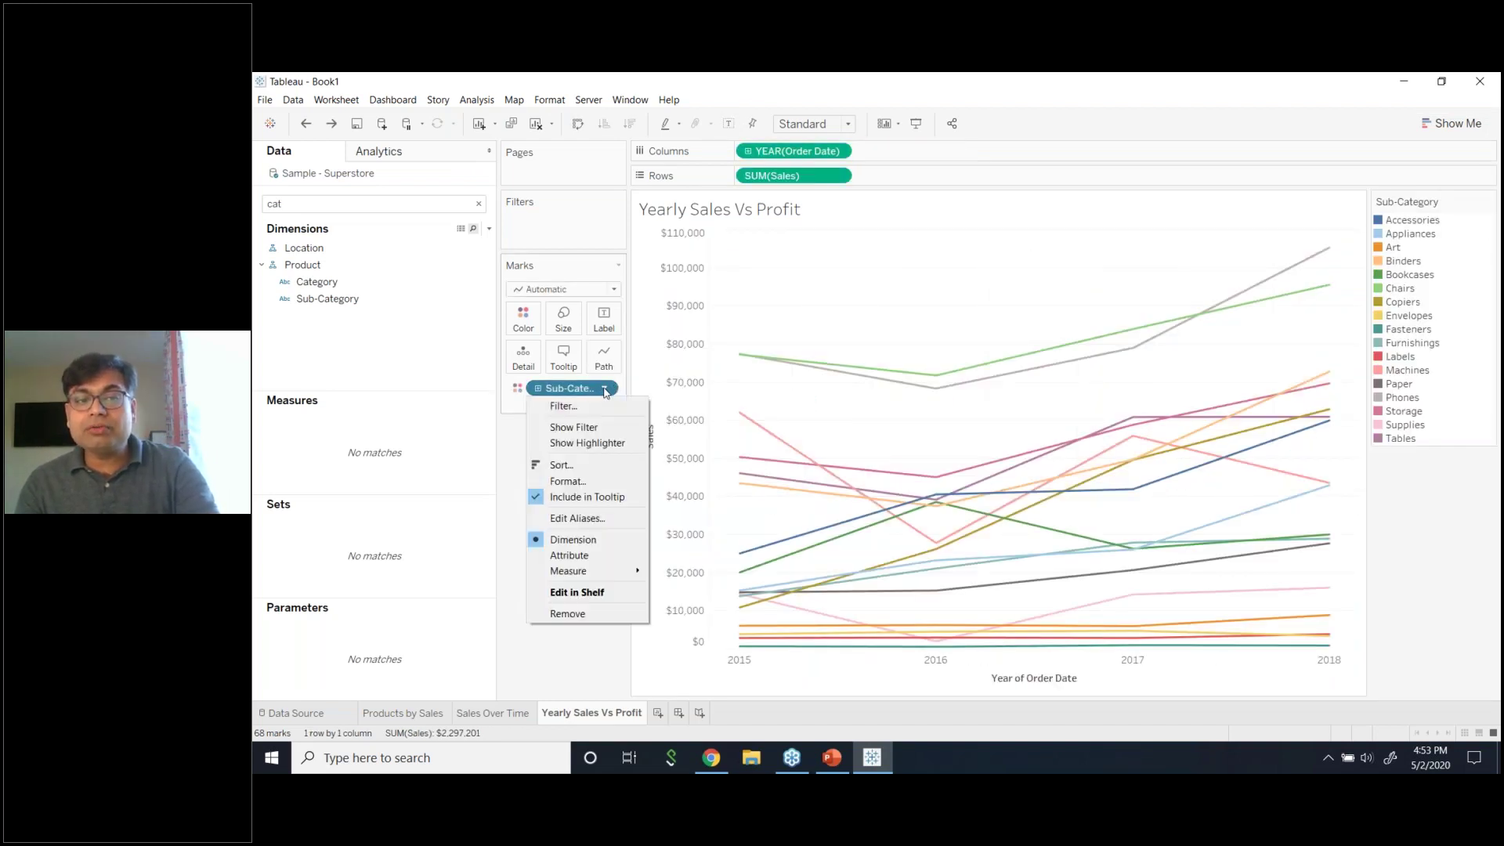
left_click(604, 425)
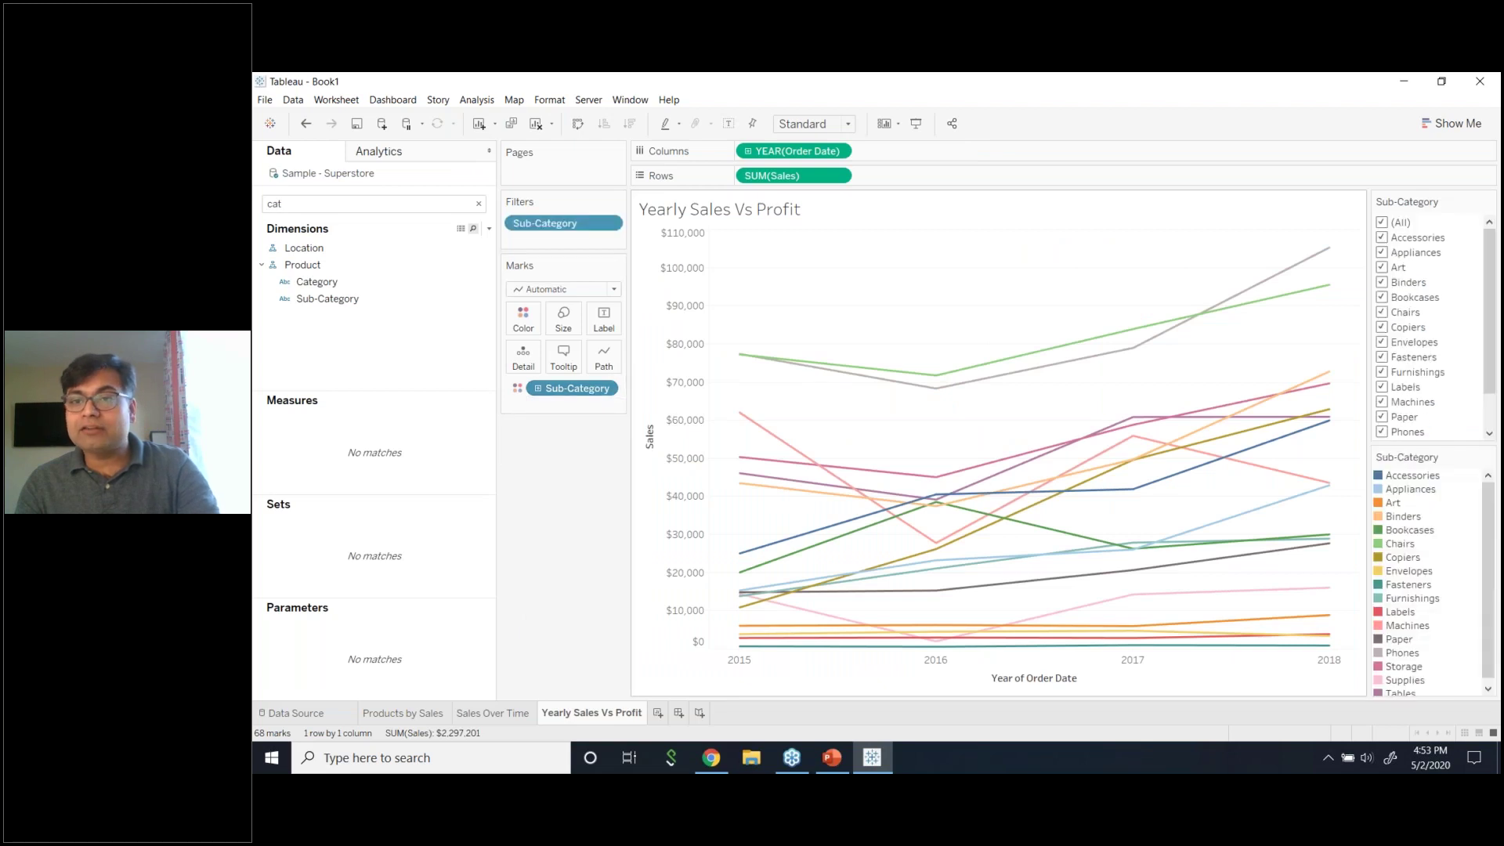
left_click(1383, 223)
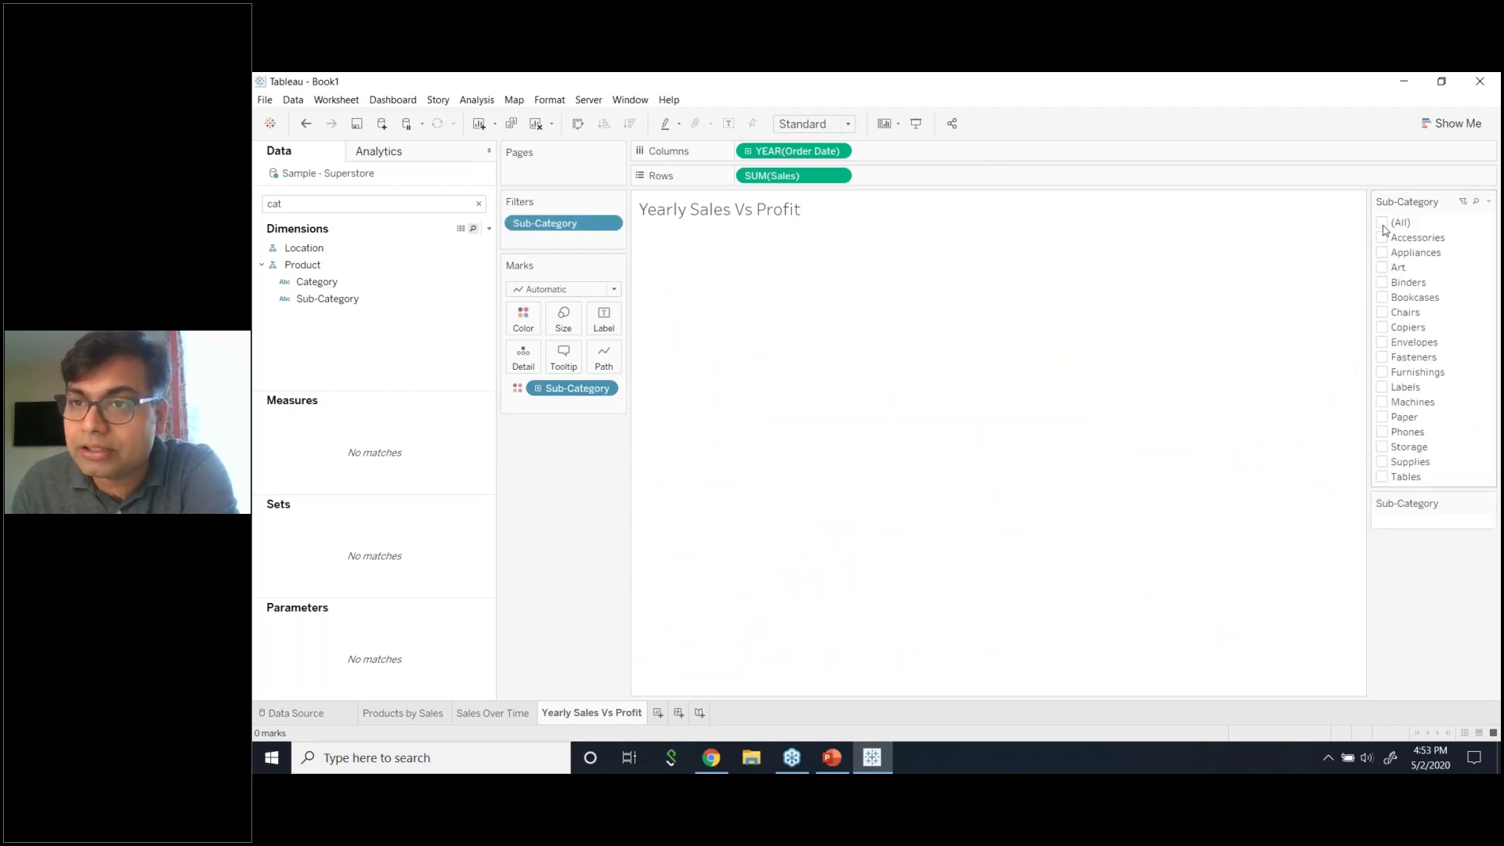
left_click(1383, 226)
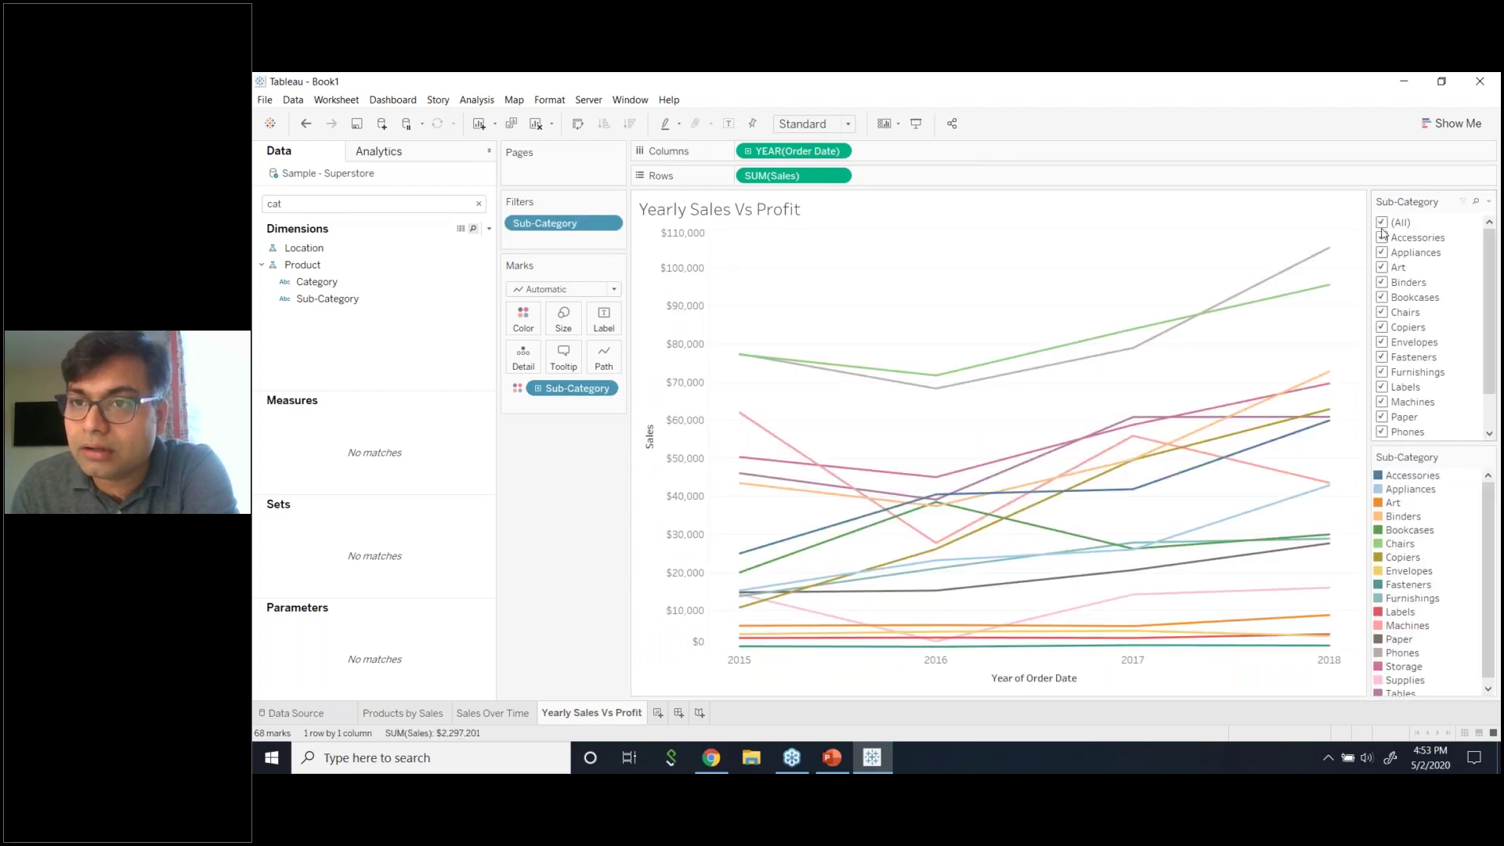
left_click(608, 390)
left_click(572, 612)
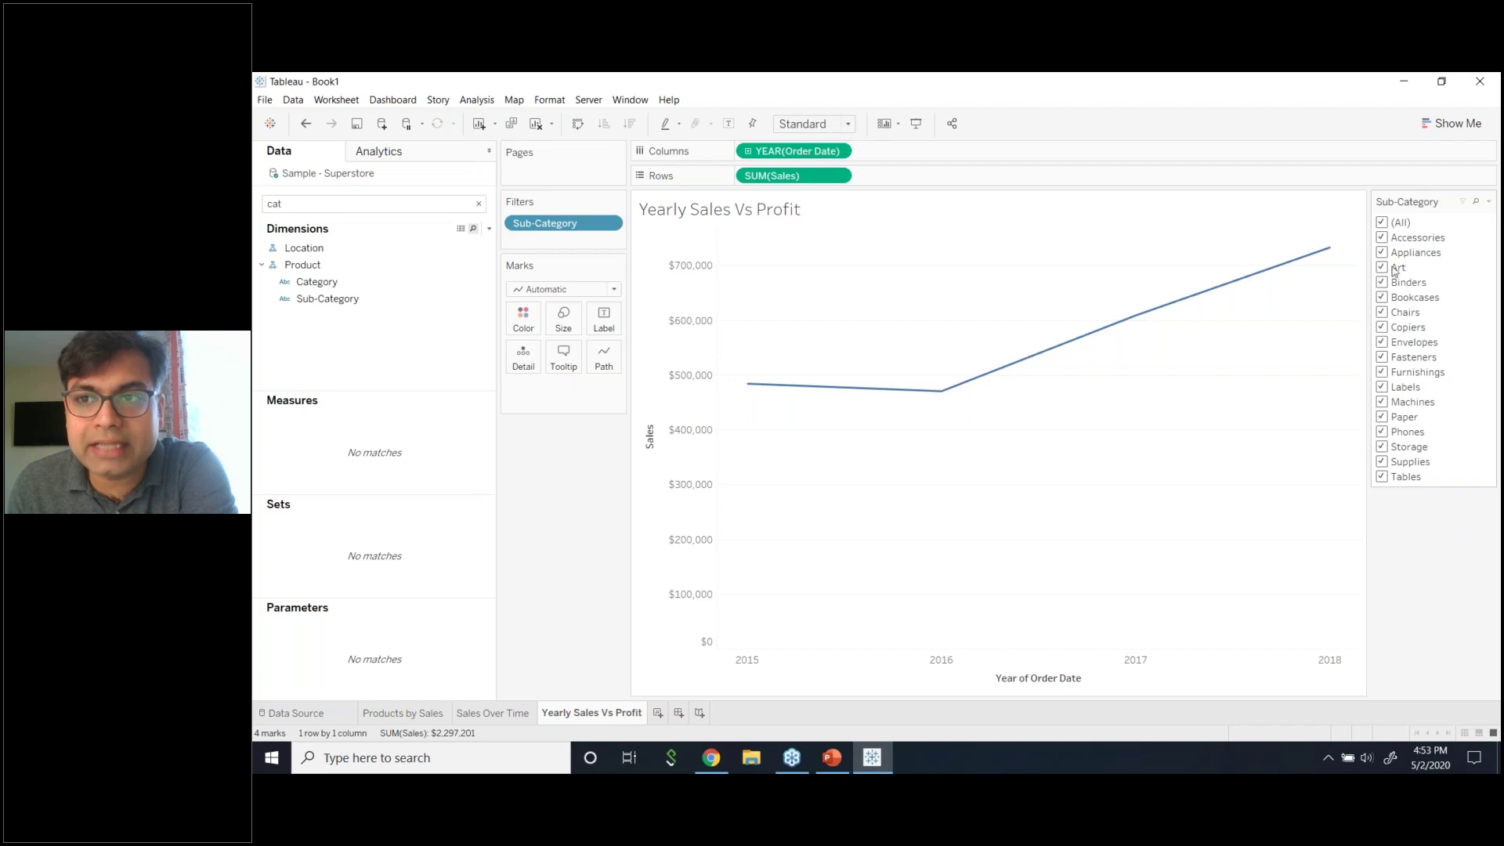
- Test the filter with only Phones and Paper, then re-check every sub-category including Appliances
left_click(1382, 222)
left_click(1382, 431)
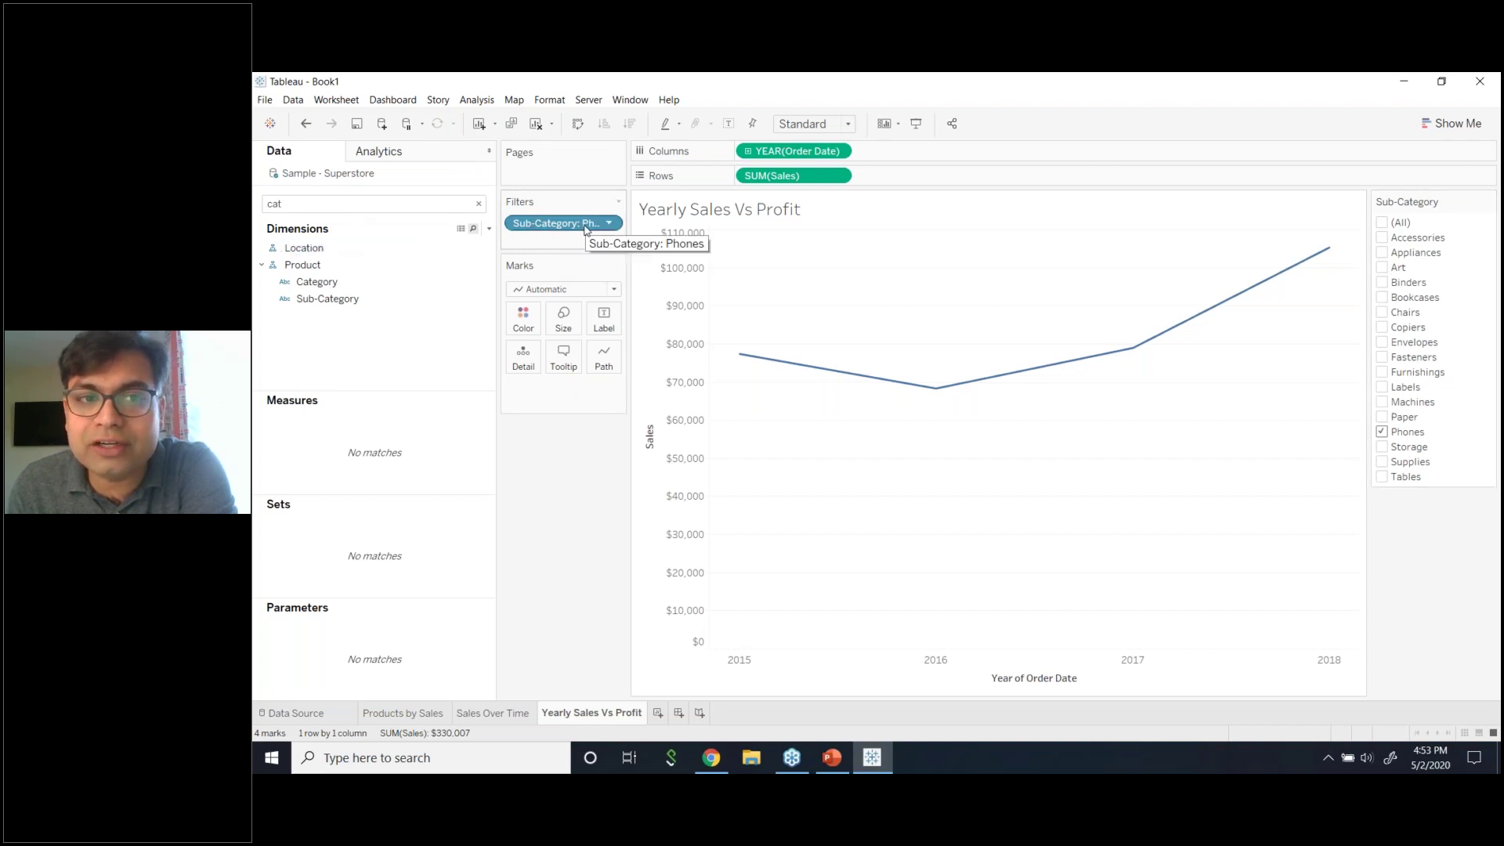
left_click(1383, 417)
left_click(1382, 387)
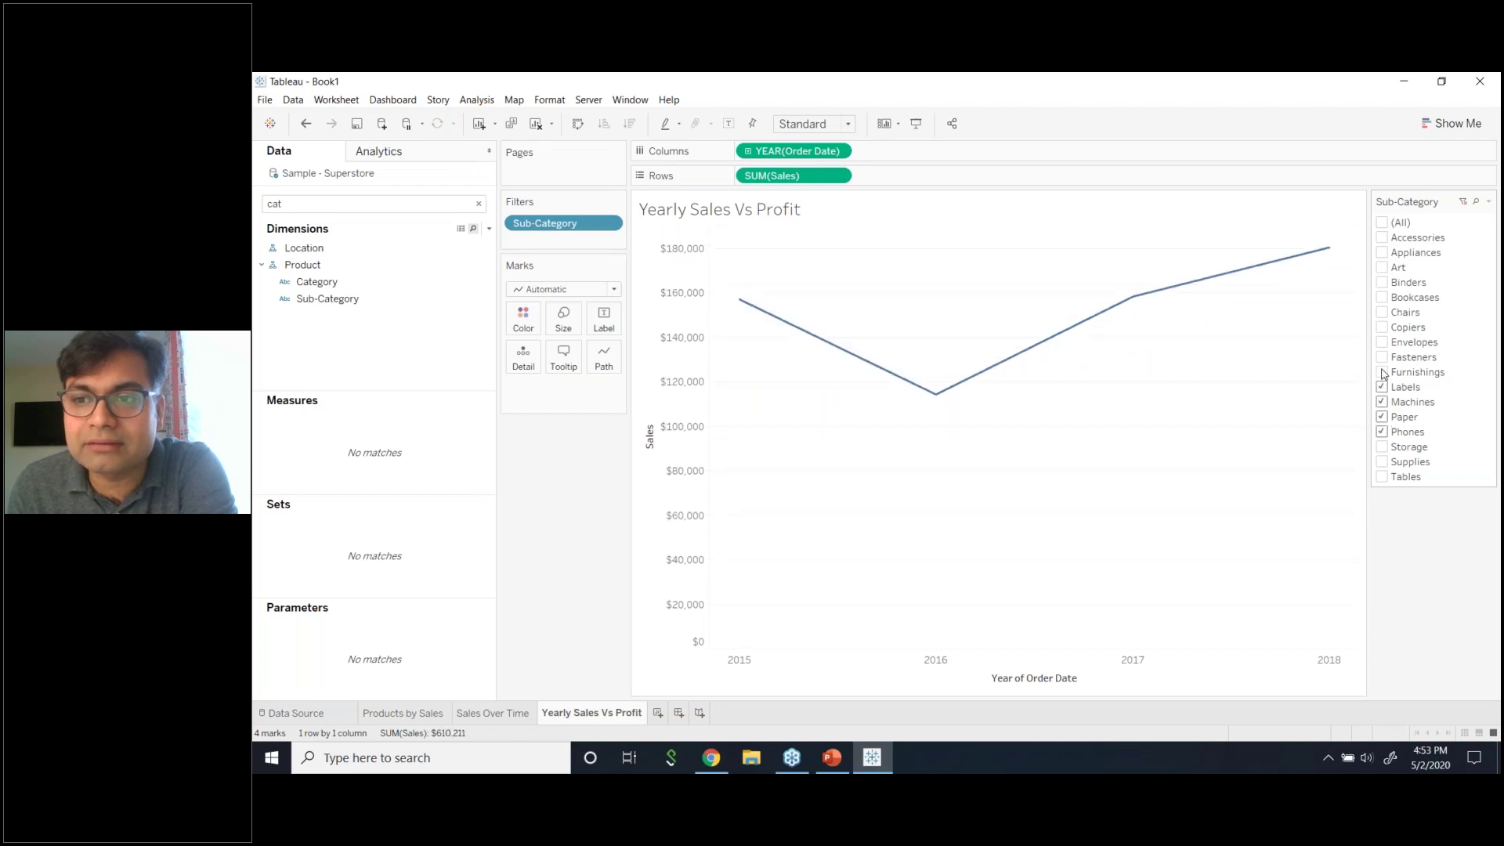
left_click(1381, 372)
left_click(1382, 357)
left_click(1381, 342)
left_click(1381, 328)
left_click(1382, 313)
left_click(1382, 298)
left_click(1382, 283)
left_click(1382, 267)
left_click(1382, 238)
left_click(1381, 446)
left_click(1382, 461)
left_click(1382, 476)
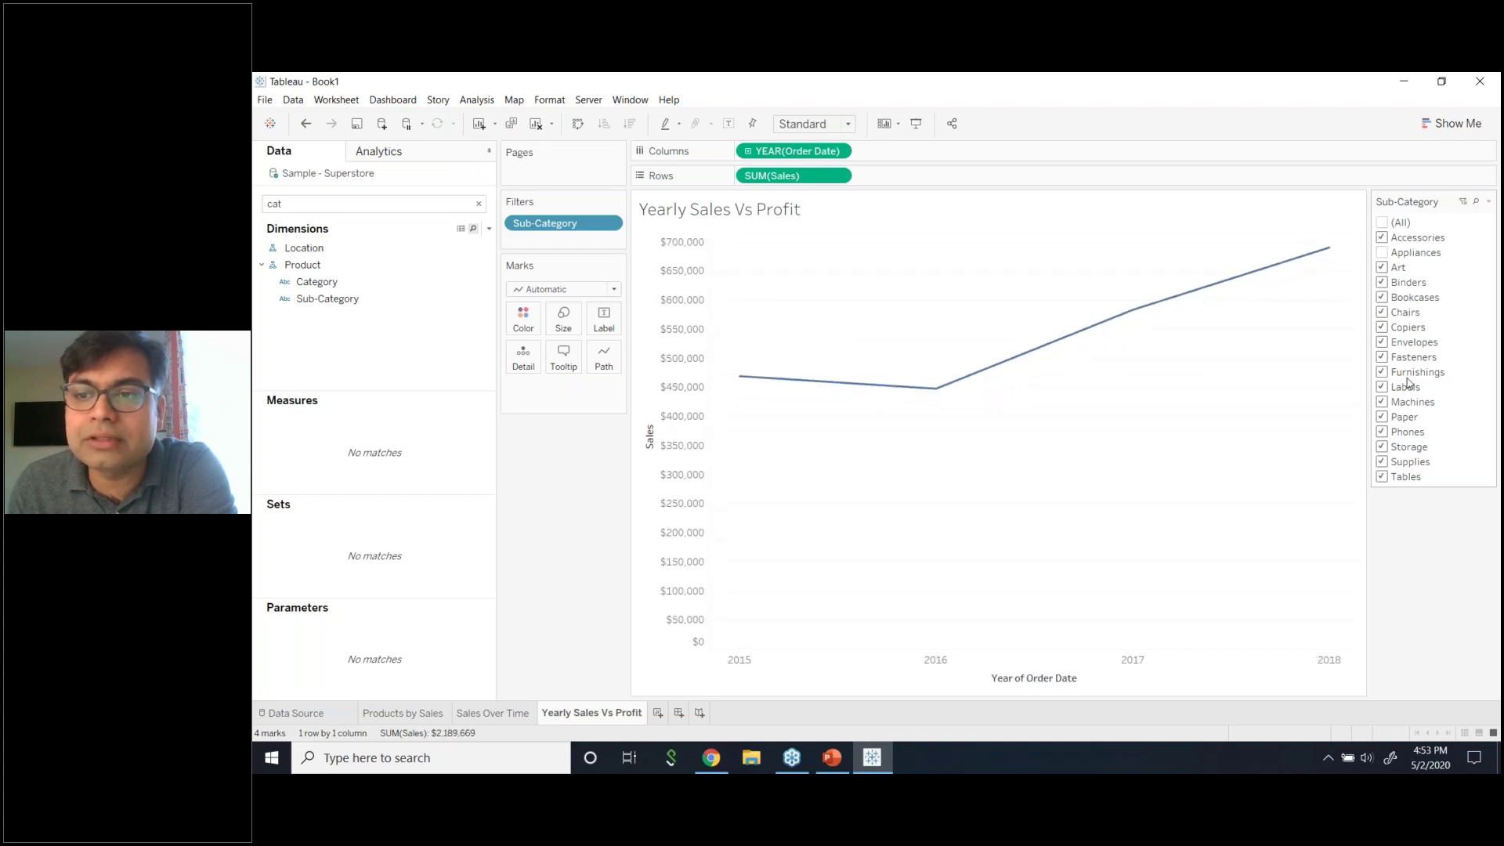
left_click(1382, 223)
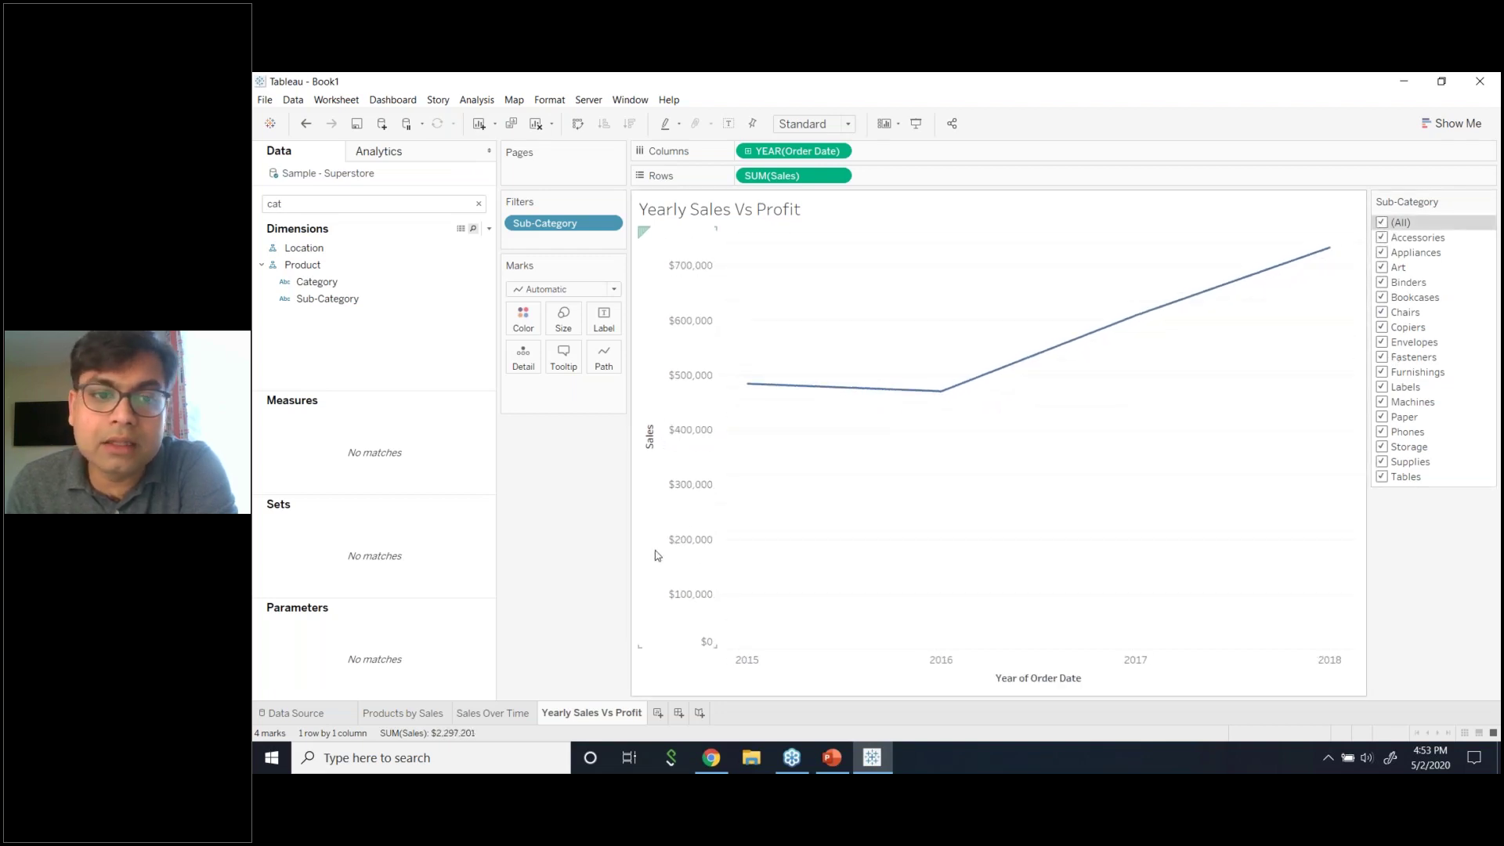
- Remove SUM(Sales) from Rows and delete the Sub-Category filter
left_click(837, 175)
left_click(811, 438)
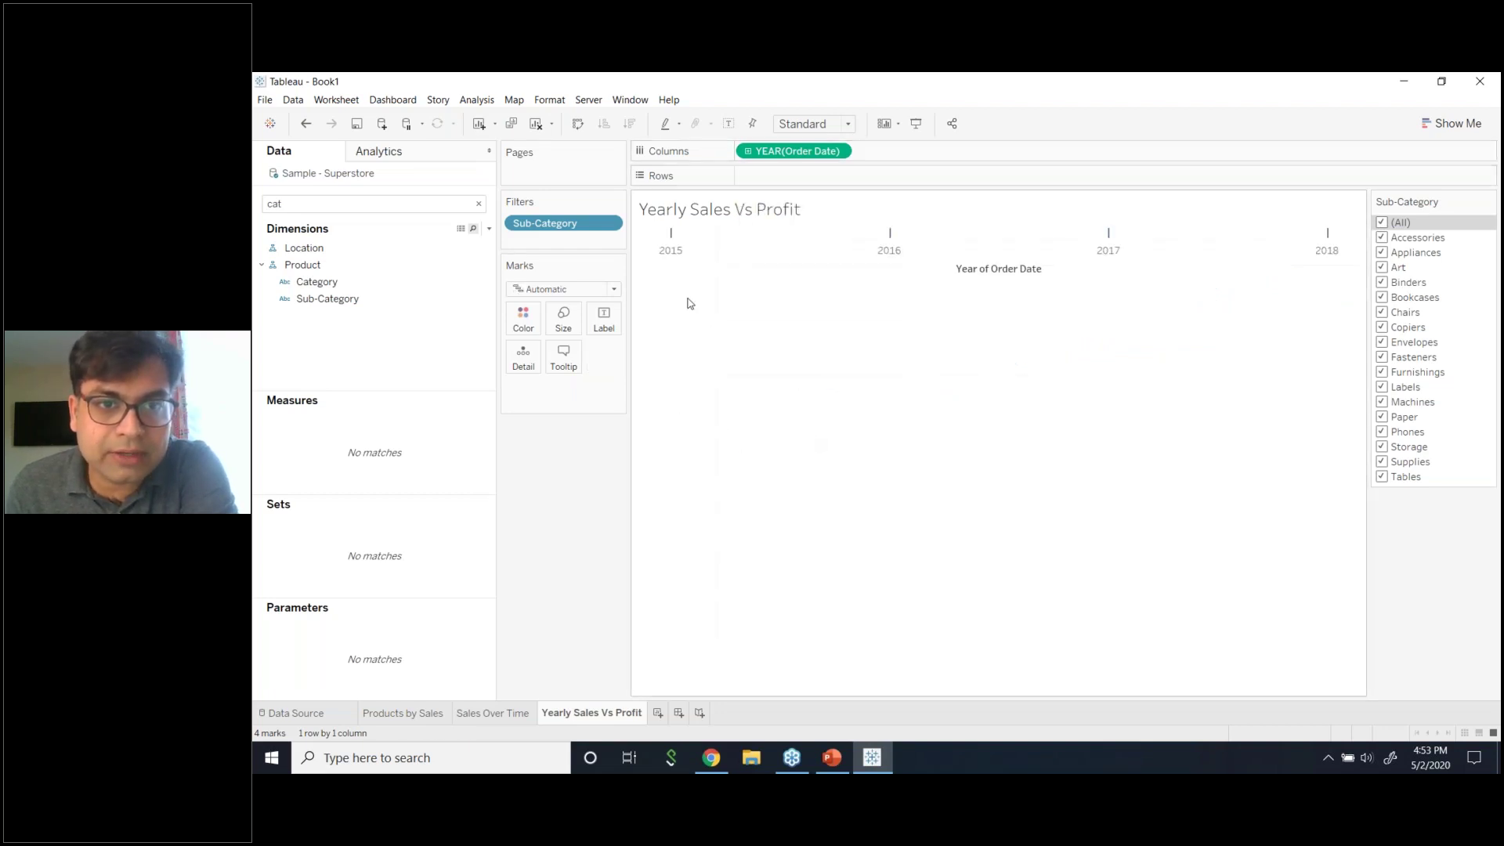
left_click(610, 225)
left_click(580, 404)
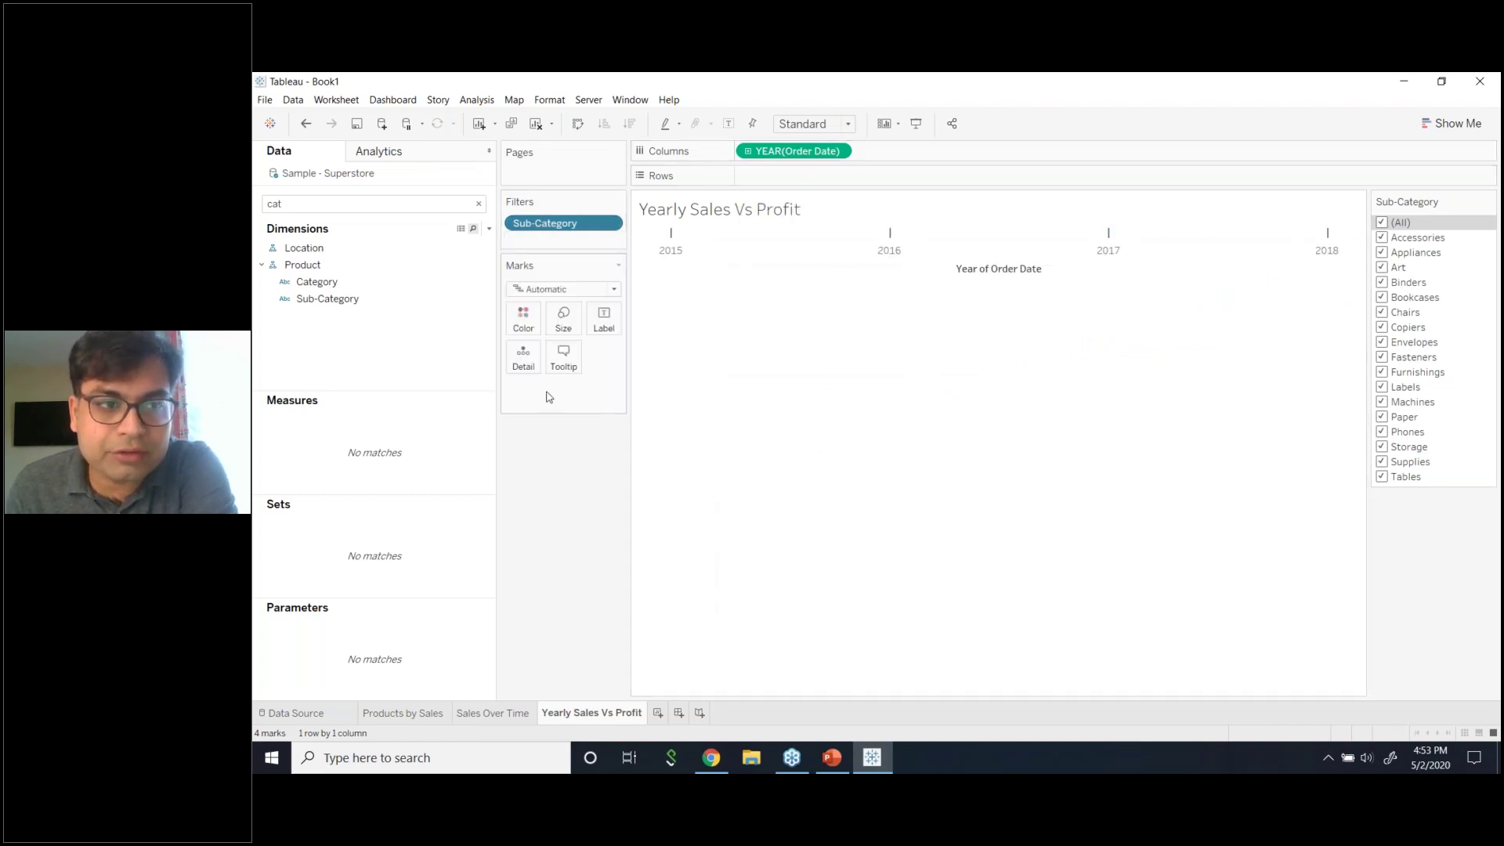
- Put Sales and Profit on Rows as two stacked yearly charts
left_click(474, 229)
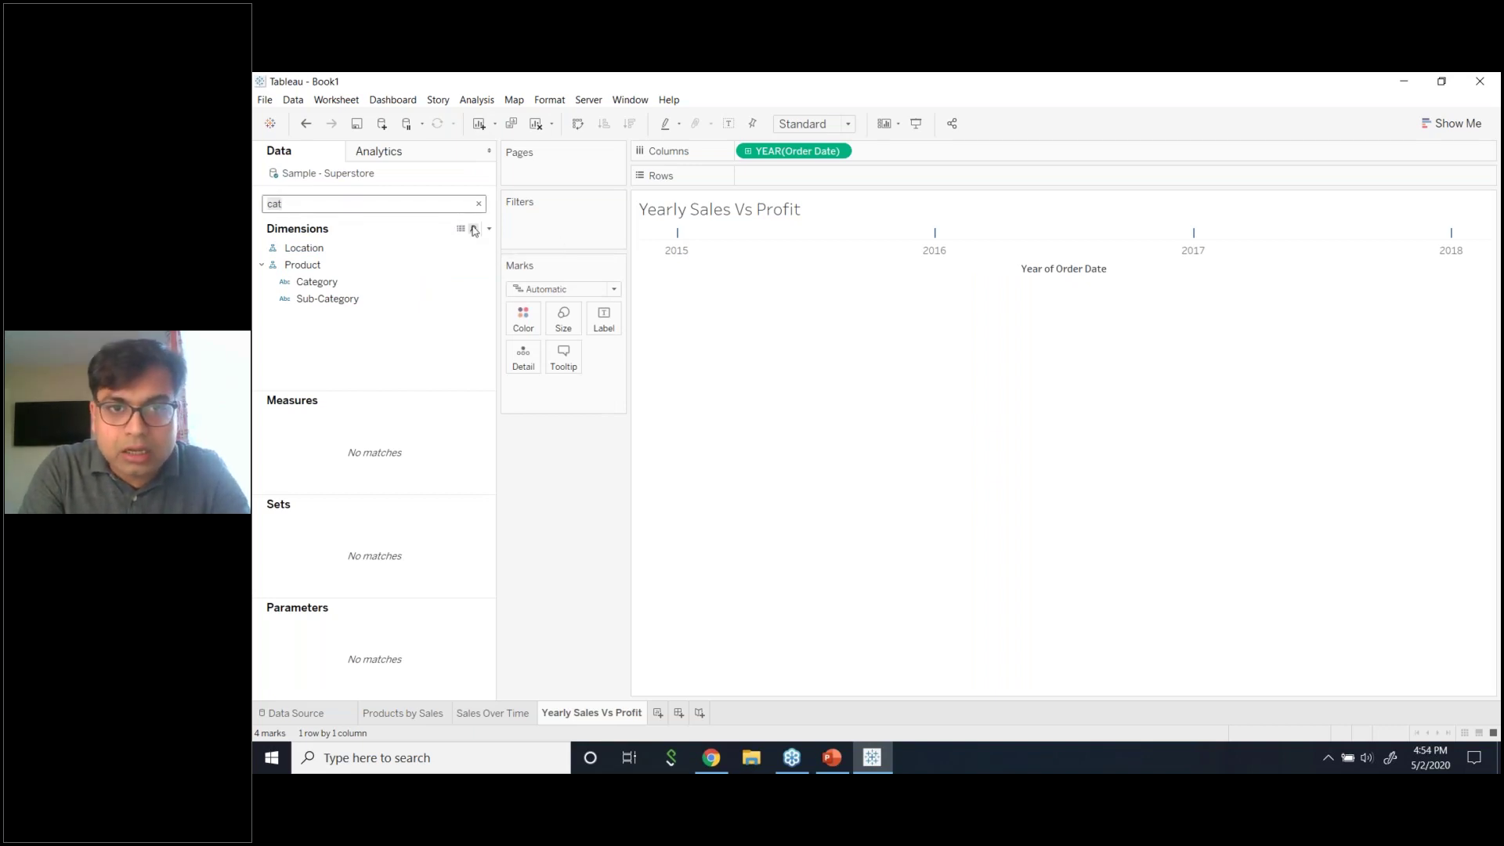
type("sal")
left_click(379, 365)
left_click_drag(379, 372, 797, 192)
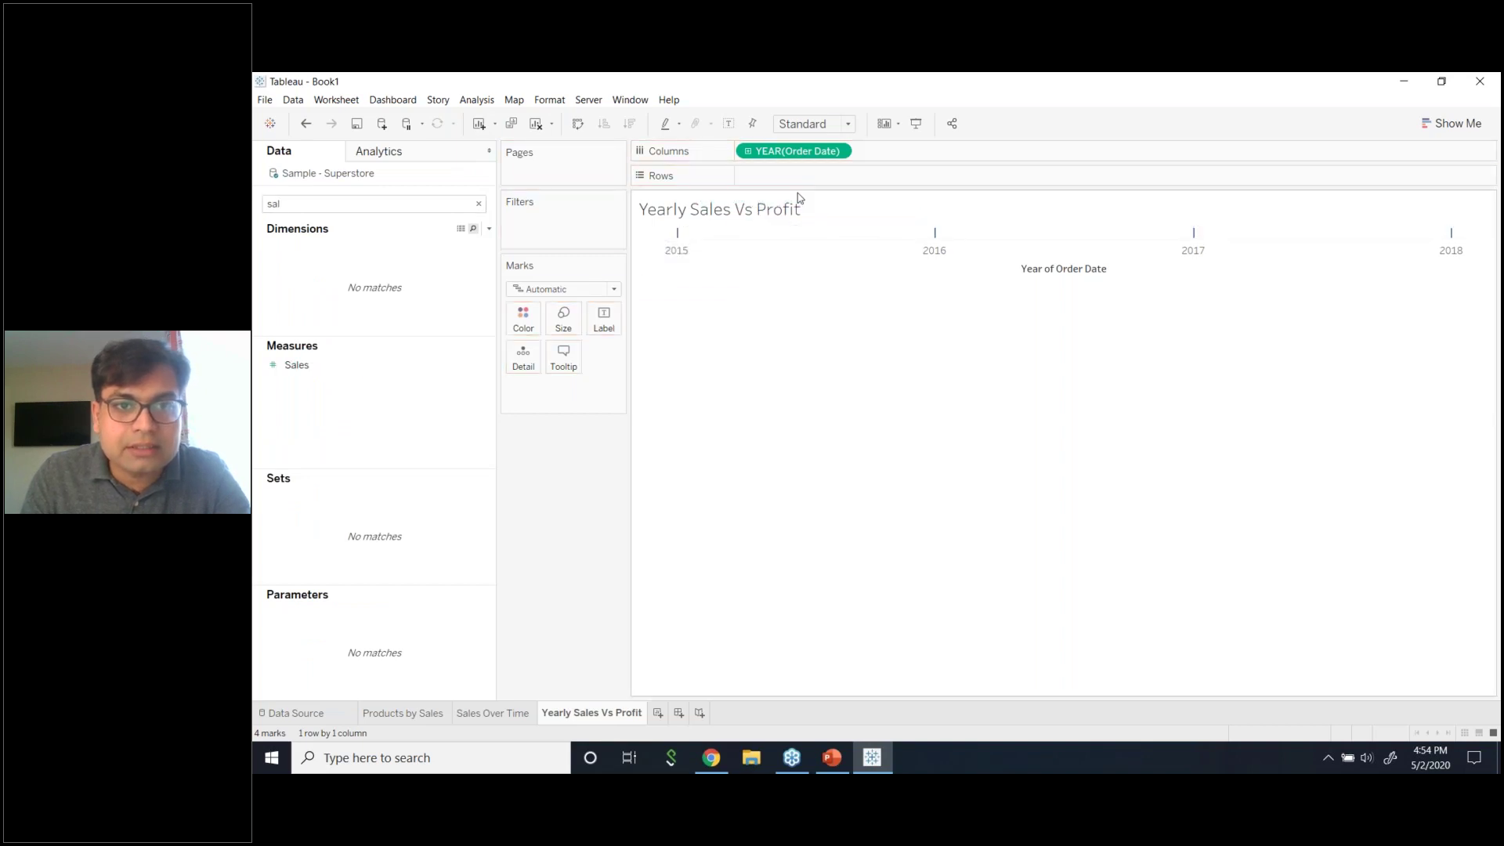
left_click_drag(408, 365, 829, 181)
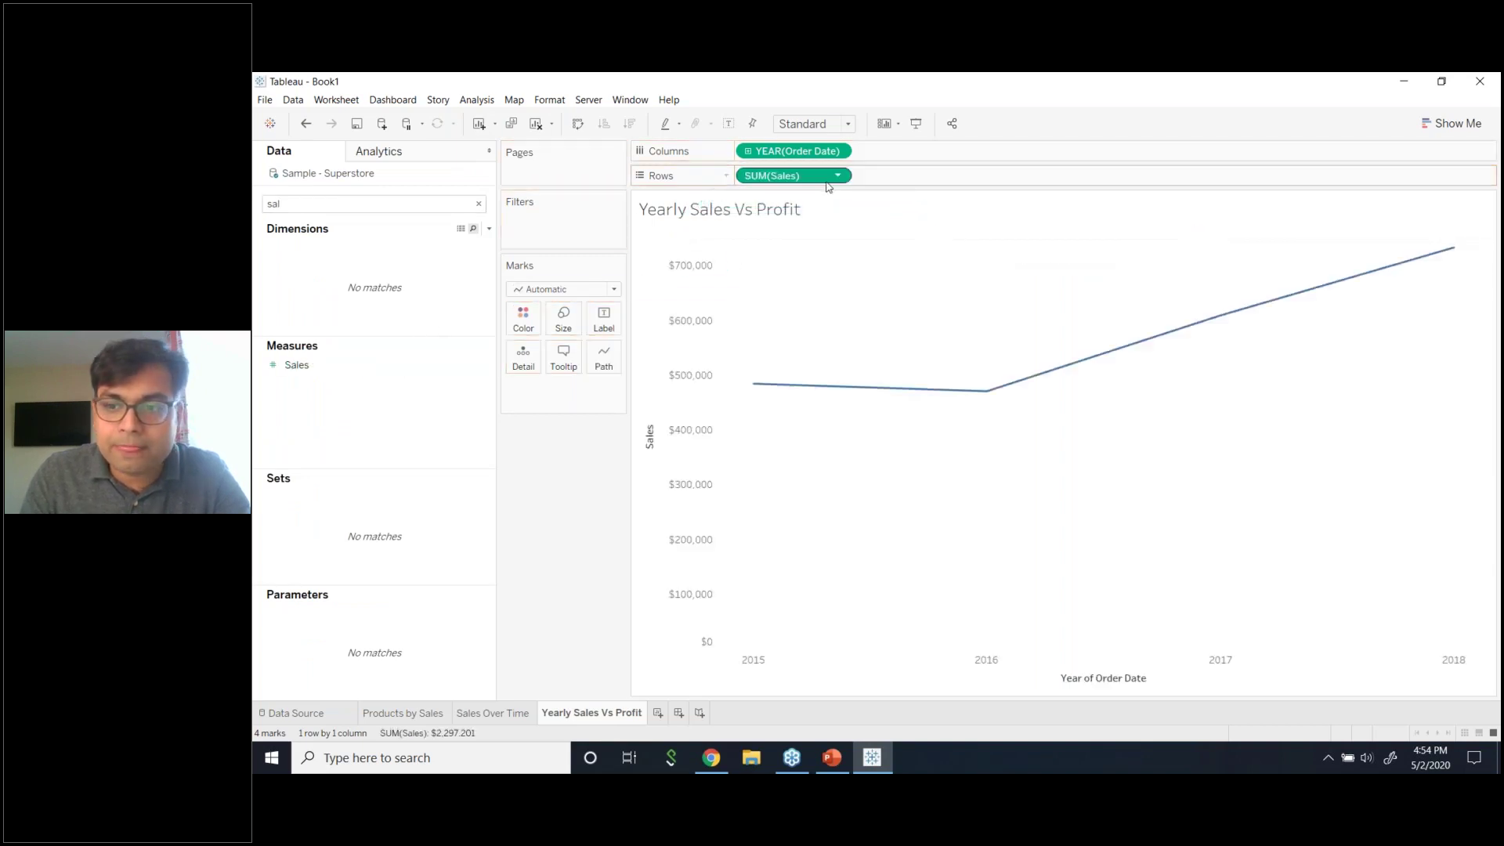
key("BackSpace")
key("BackSpace")
key("BackSpace")
type("Pro")
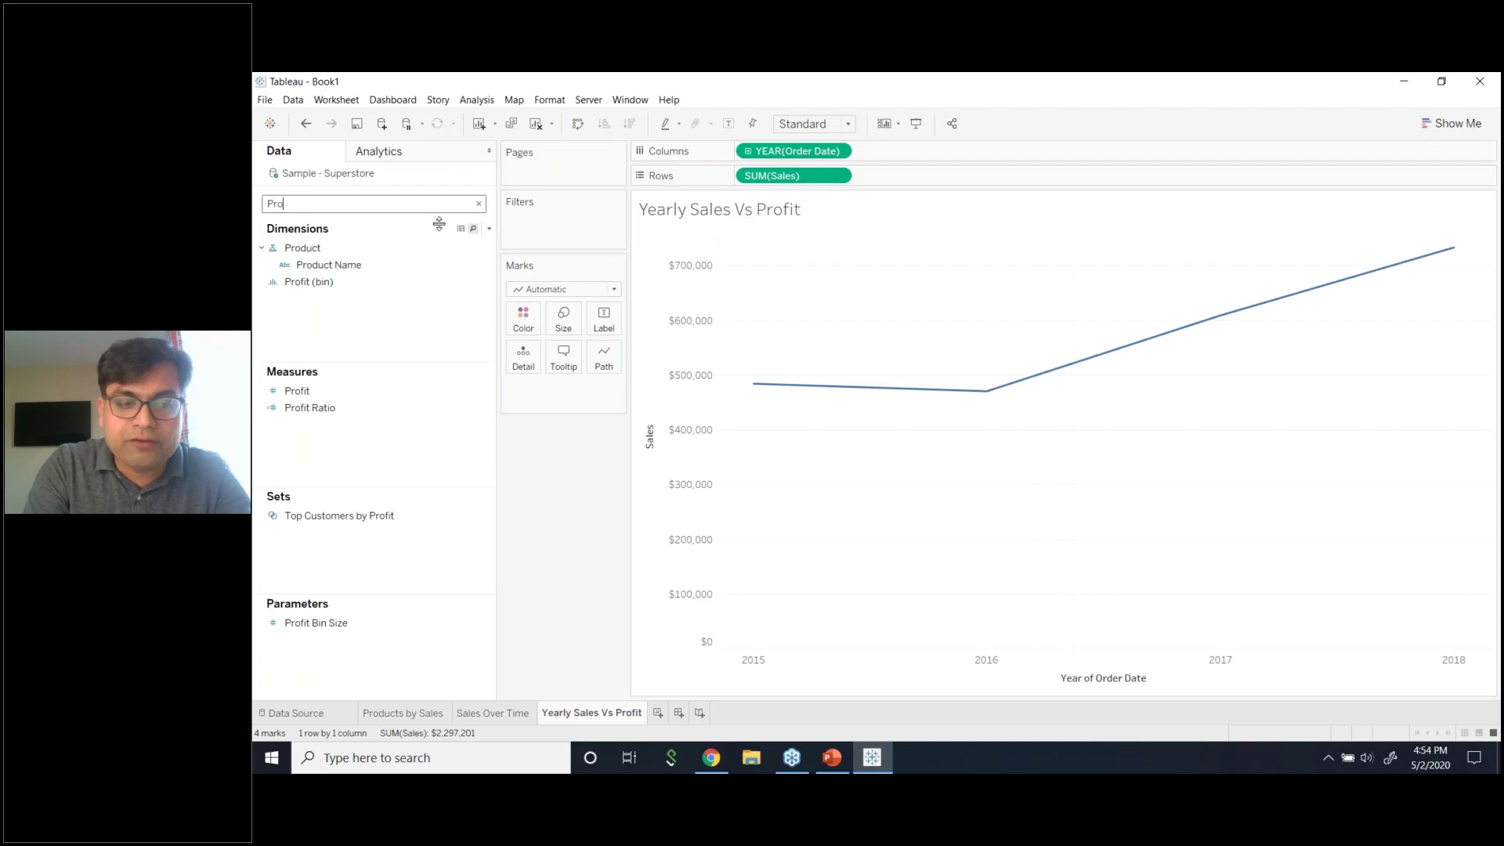
left_click_drag(369, 390, 970, 179)
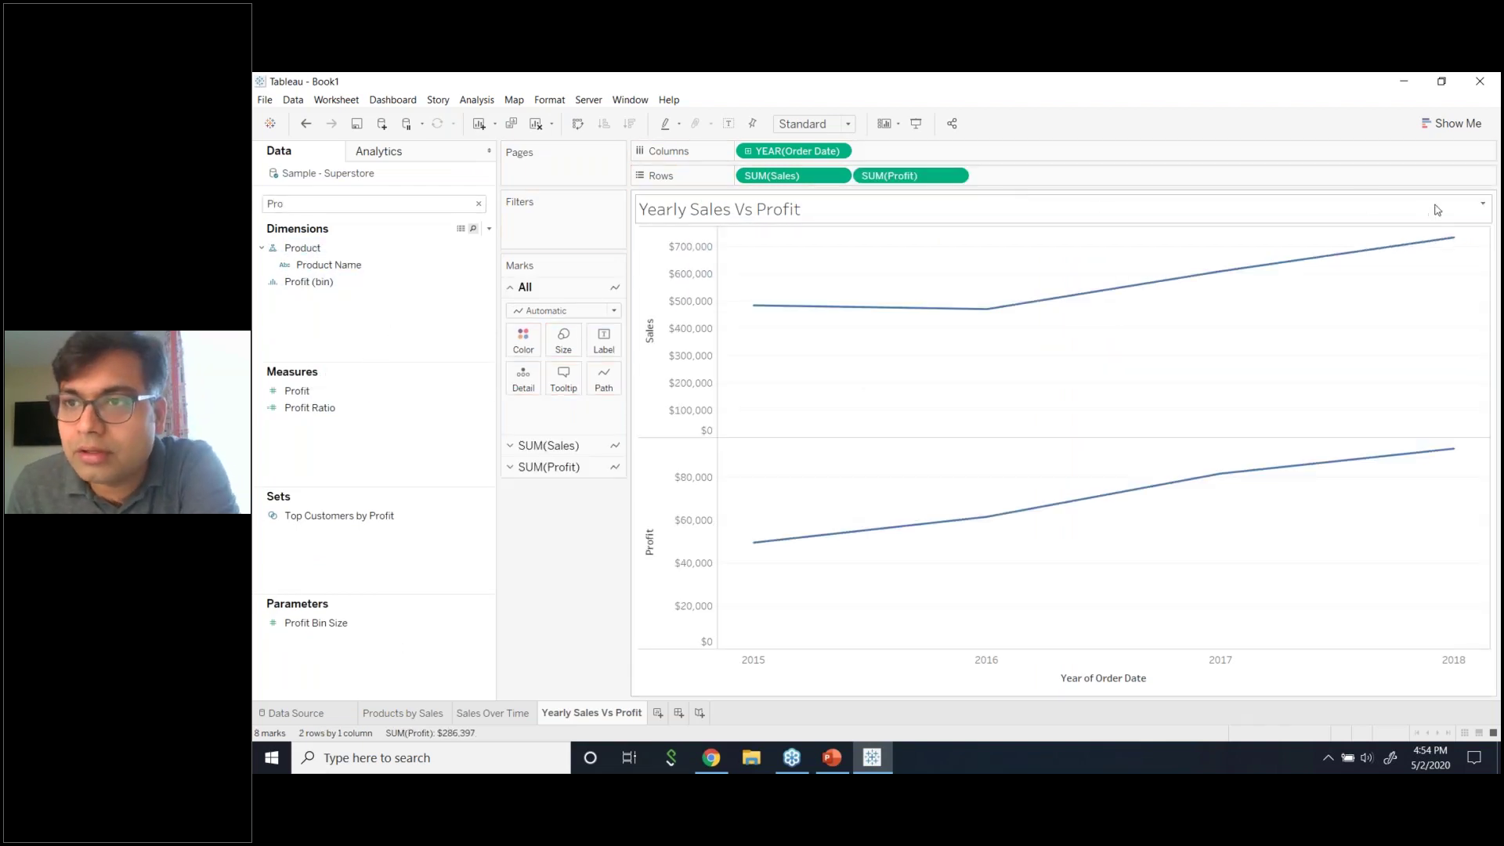
- Colour the Profit line orange and change the Sales mark type to Bar
left_click(549, 467)
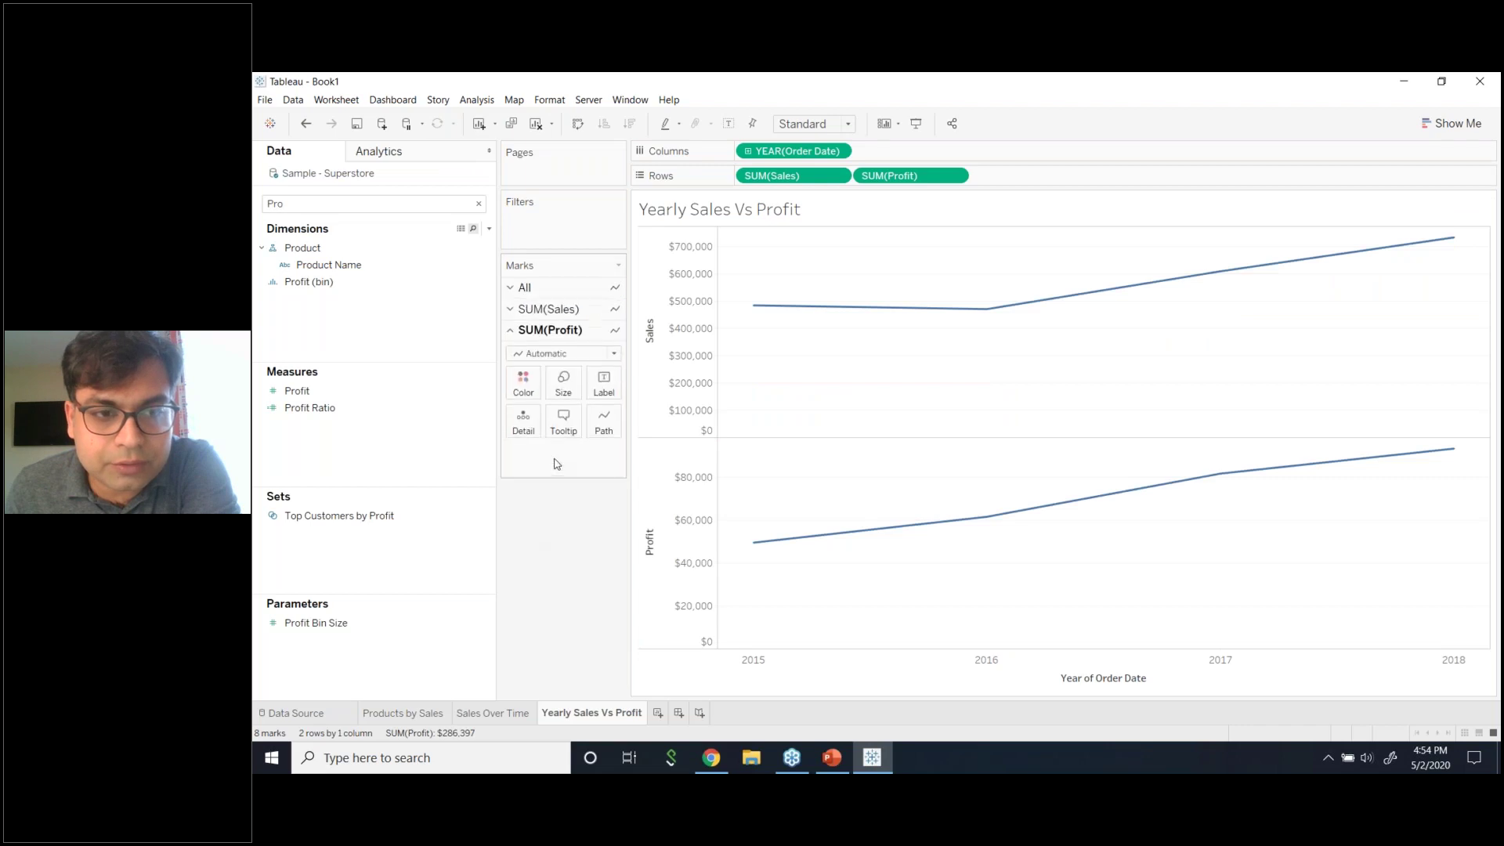
left_click(524, 383)
left_click(568, 433)
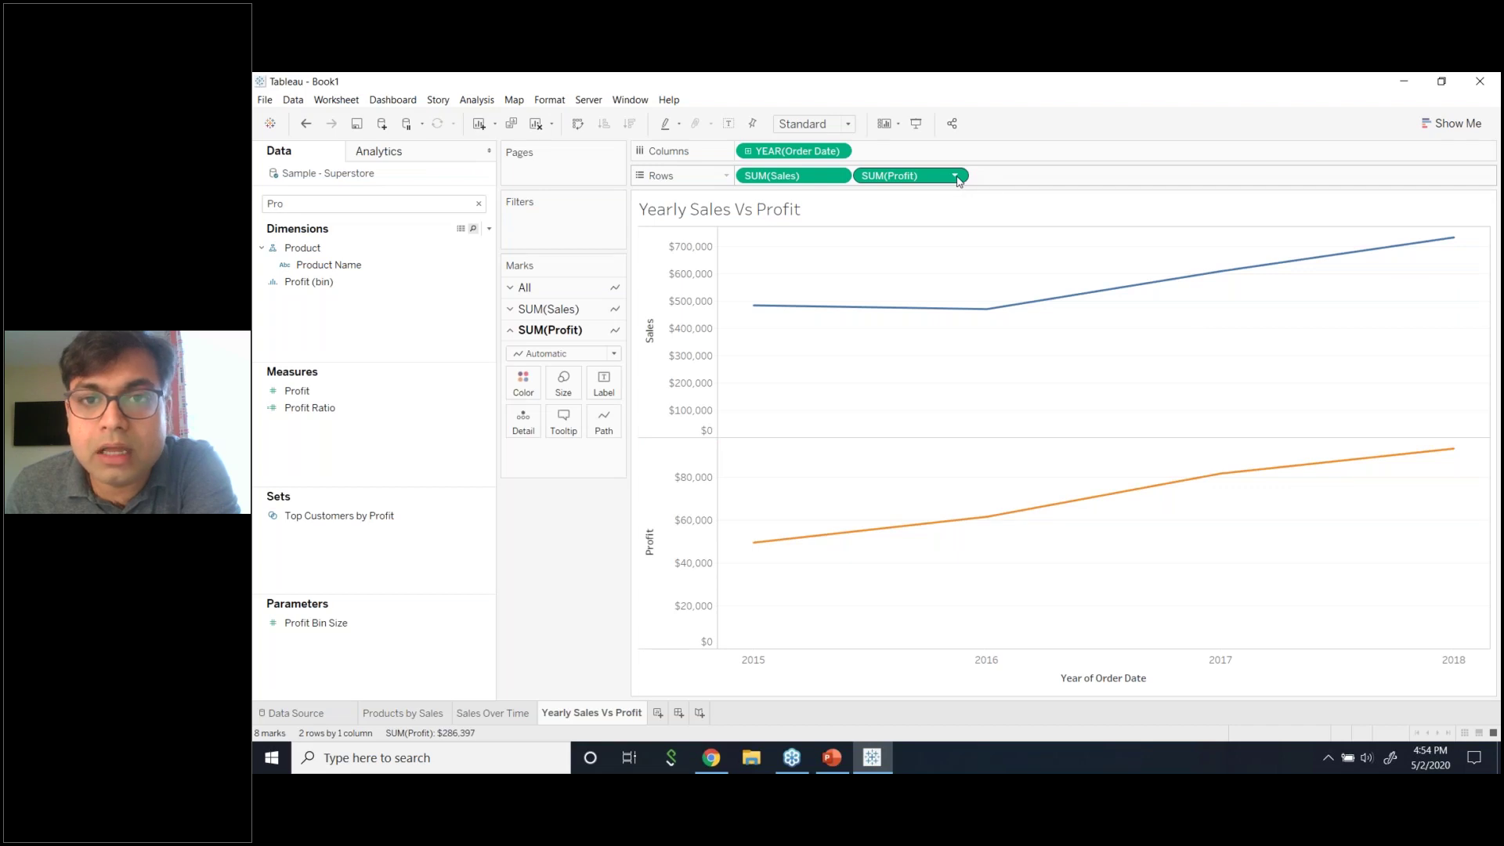
left_click(612, 355)
left_click(612, 357)
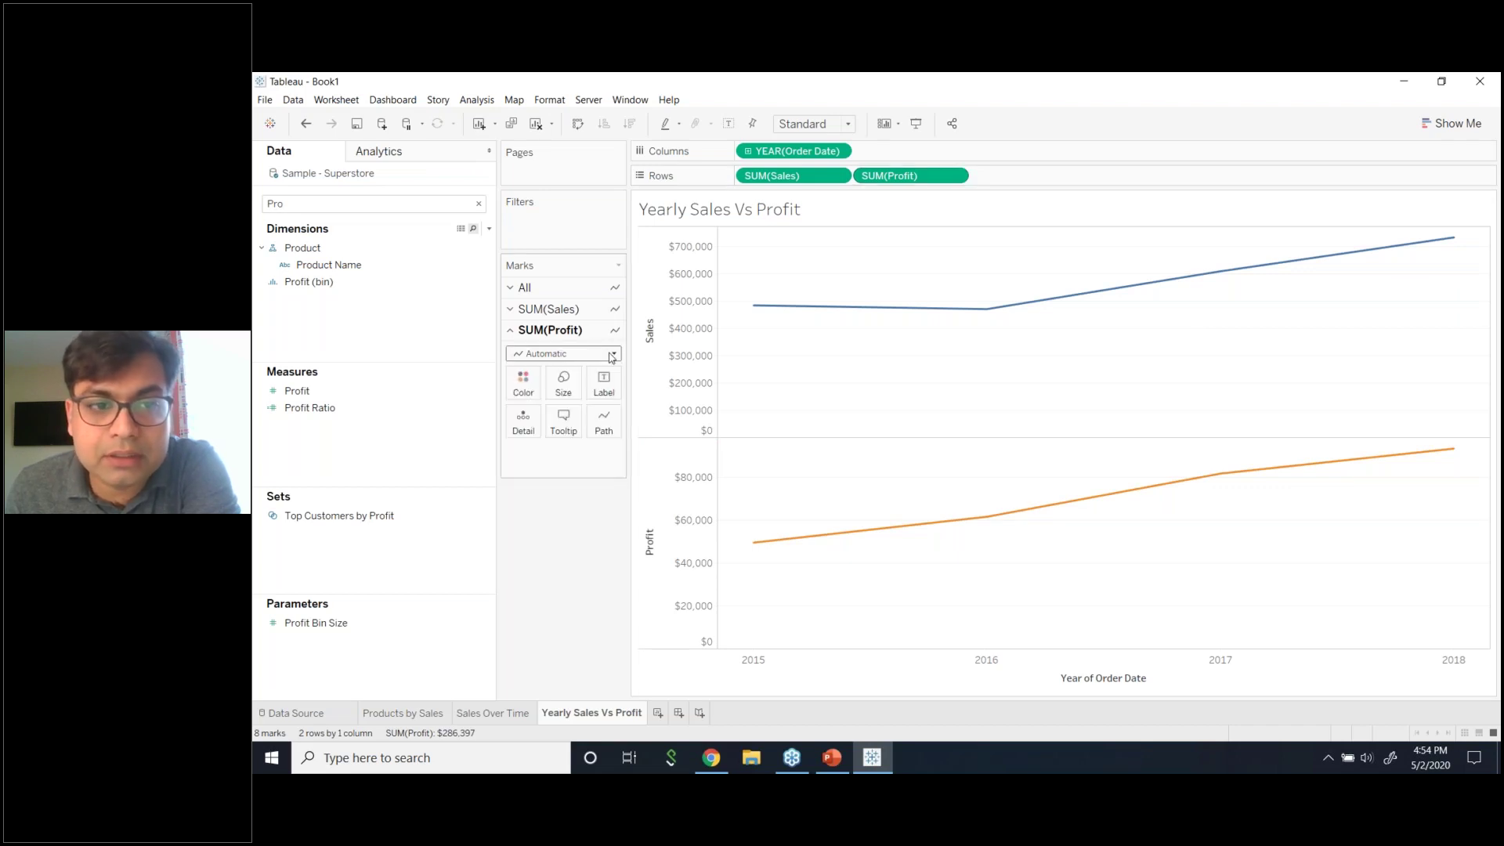
left_click(564, 309)
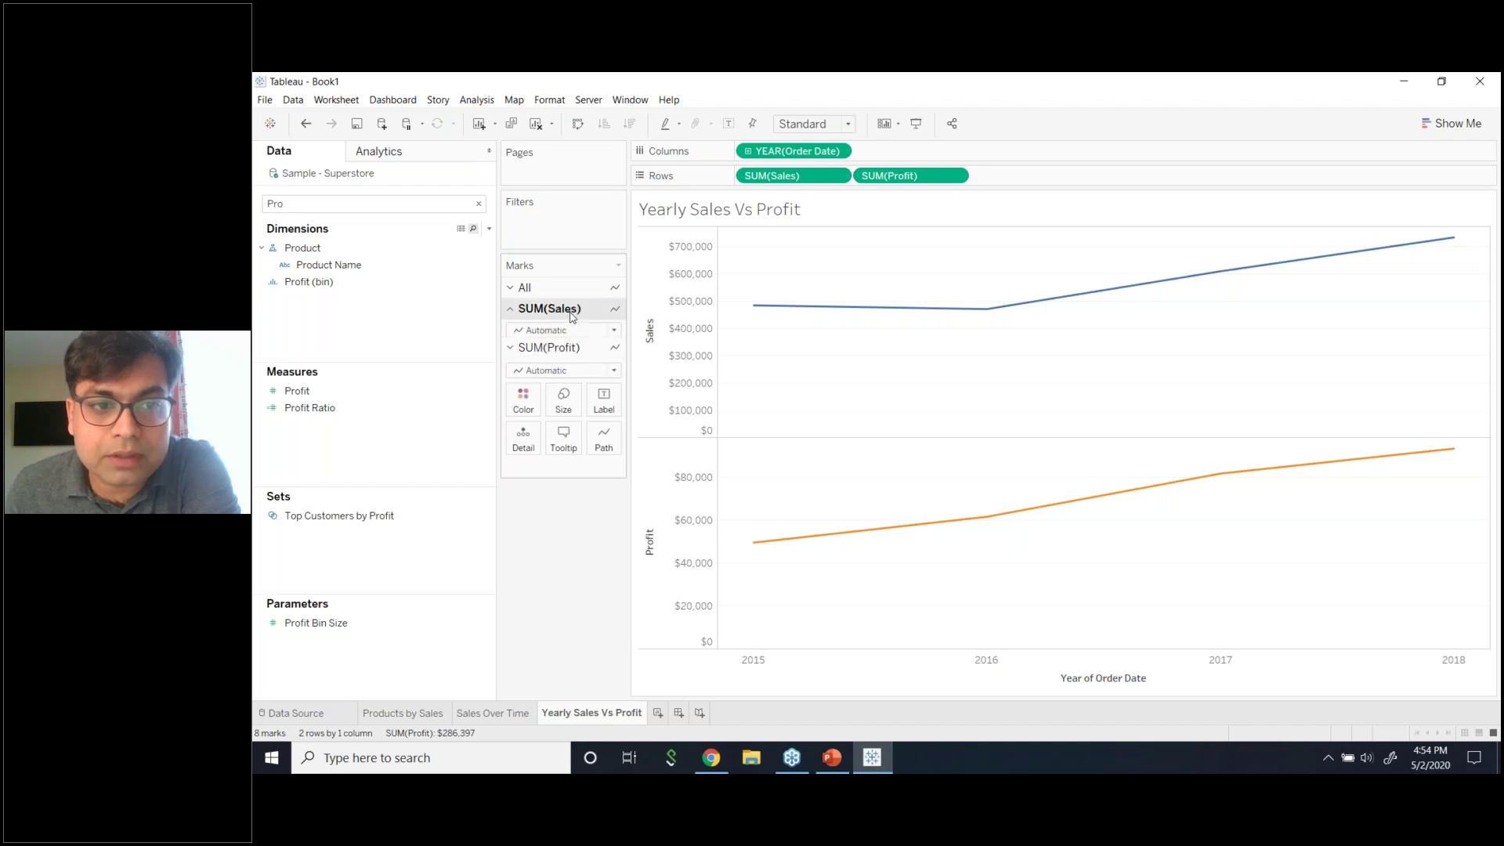
left_click(614, 333)
left_click(575, 363)
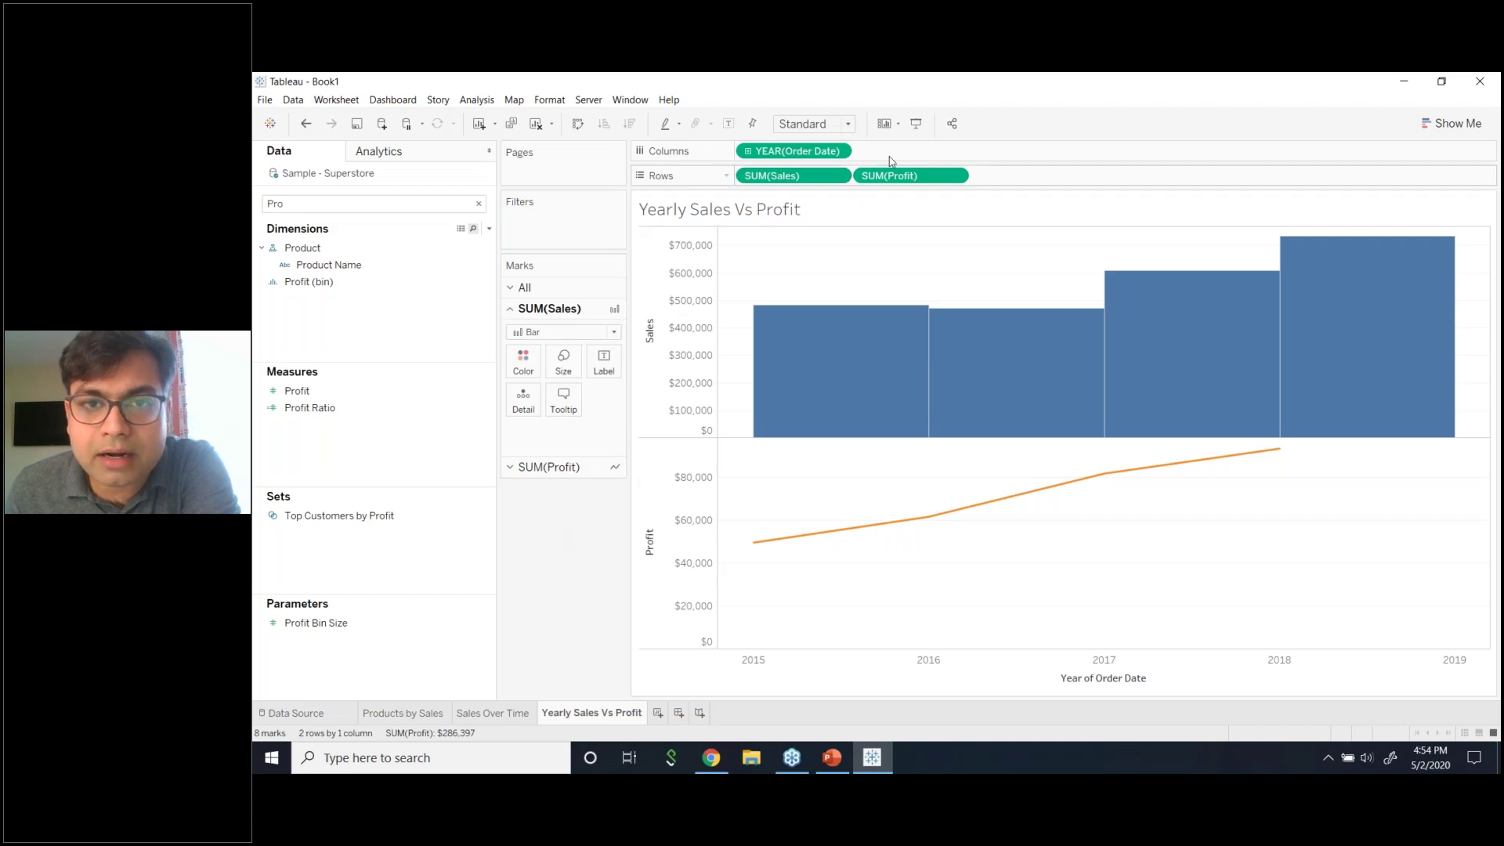
- Set SUM(Profit) to Dual Axis over Sales, briefly making Sales discrete and undoing it
left_click(957, 175)
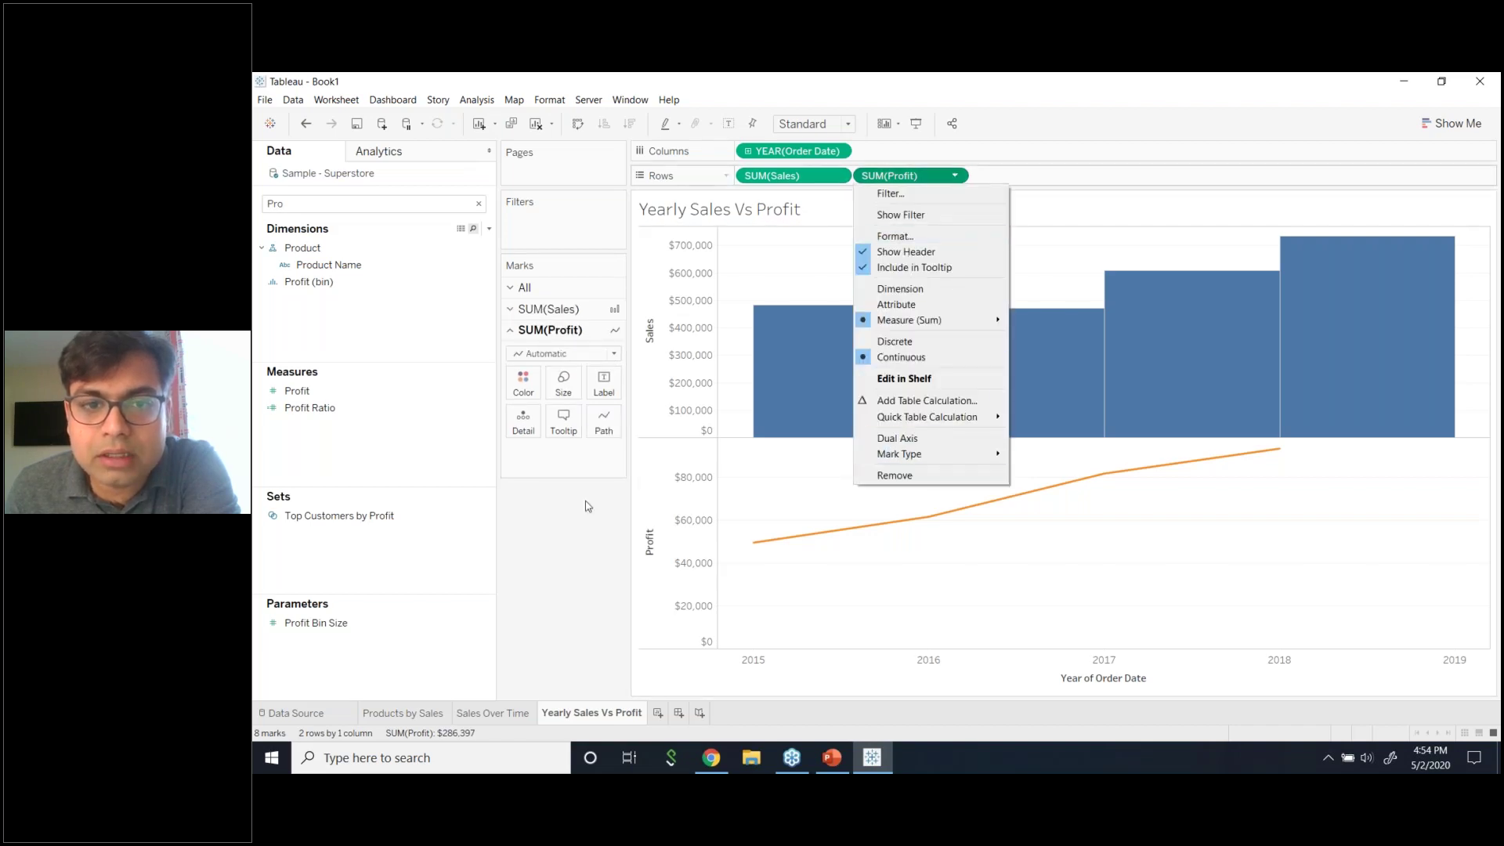
left_click(859, 195)
left_click(955, 177)
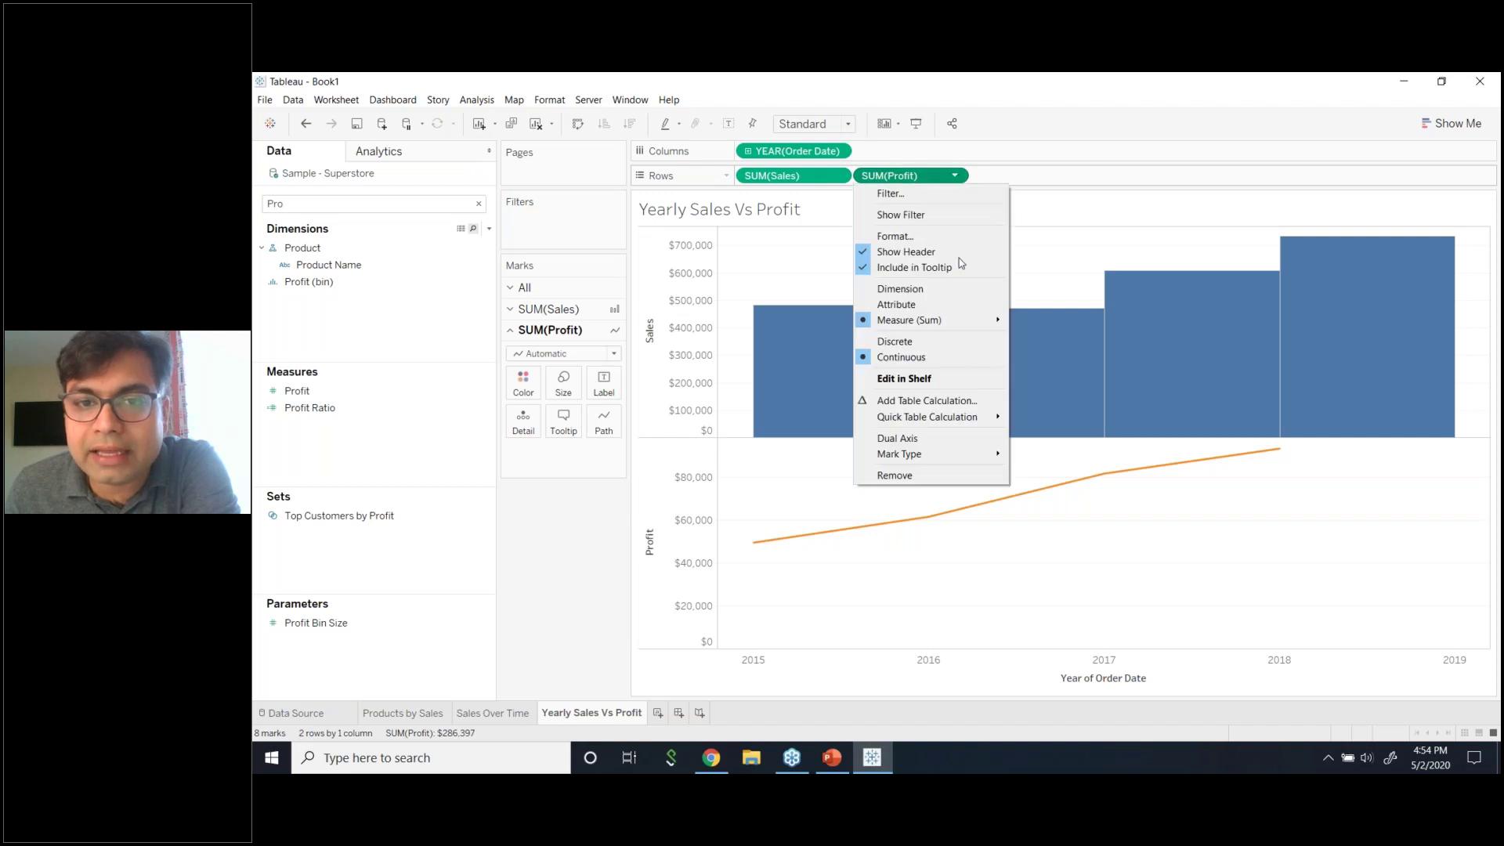
left_click(960, 443)
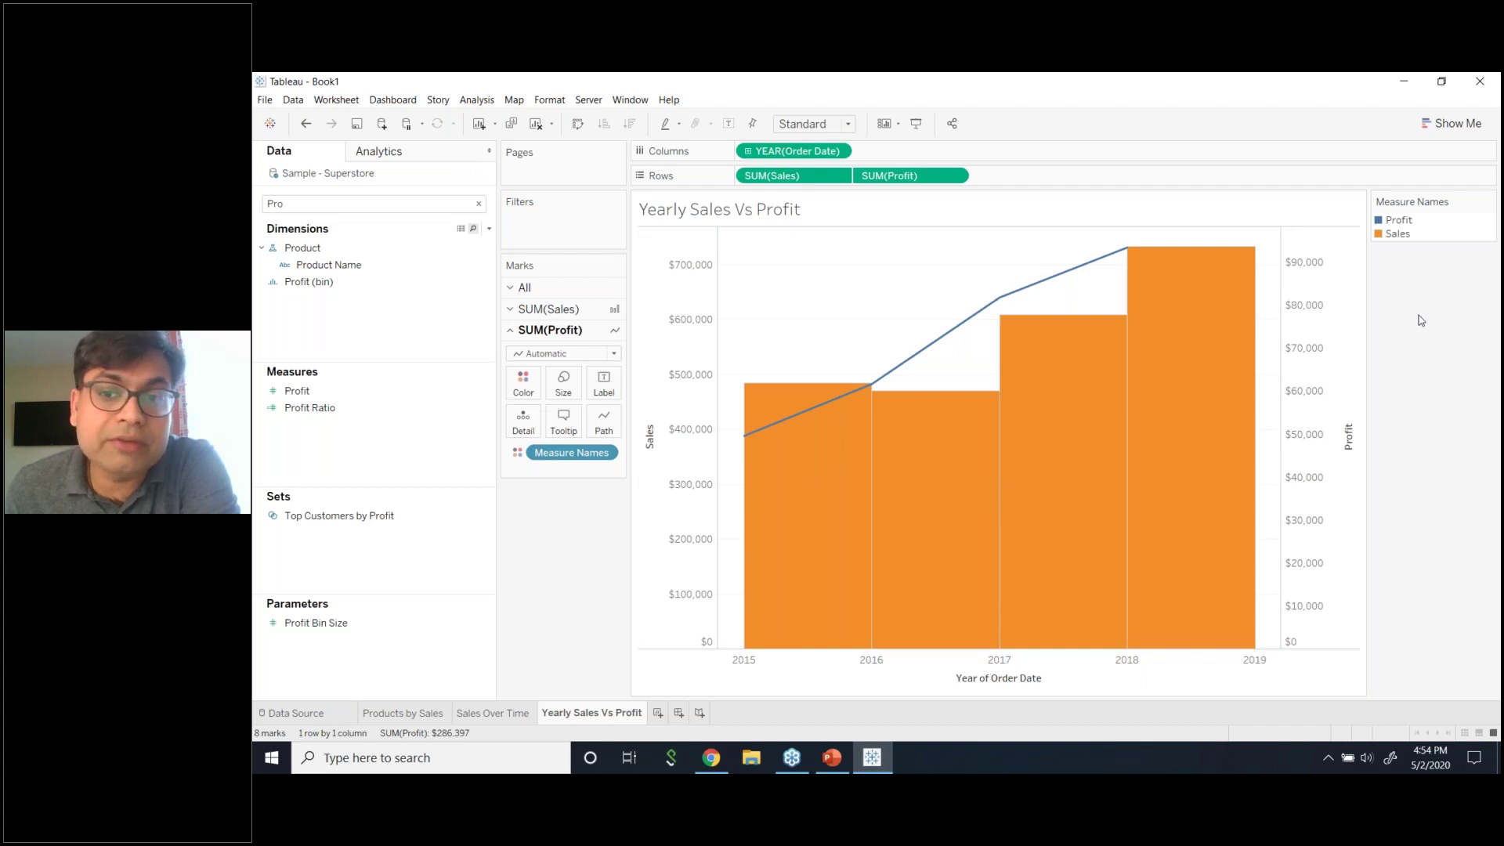
left_click(841, 177)
left_click(787, 342)
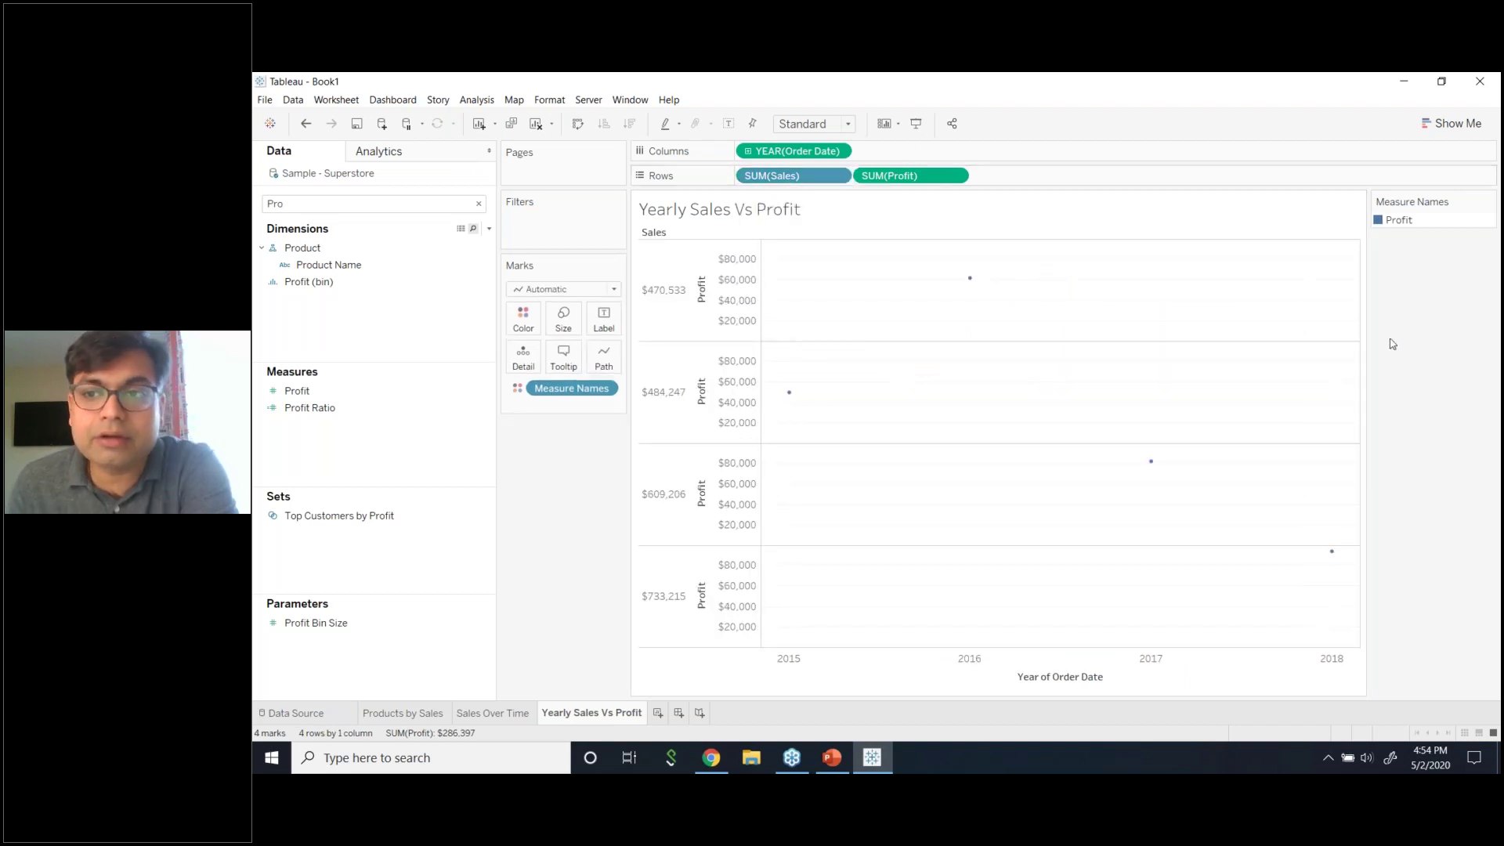
key("ctrl+z")
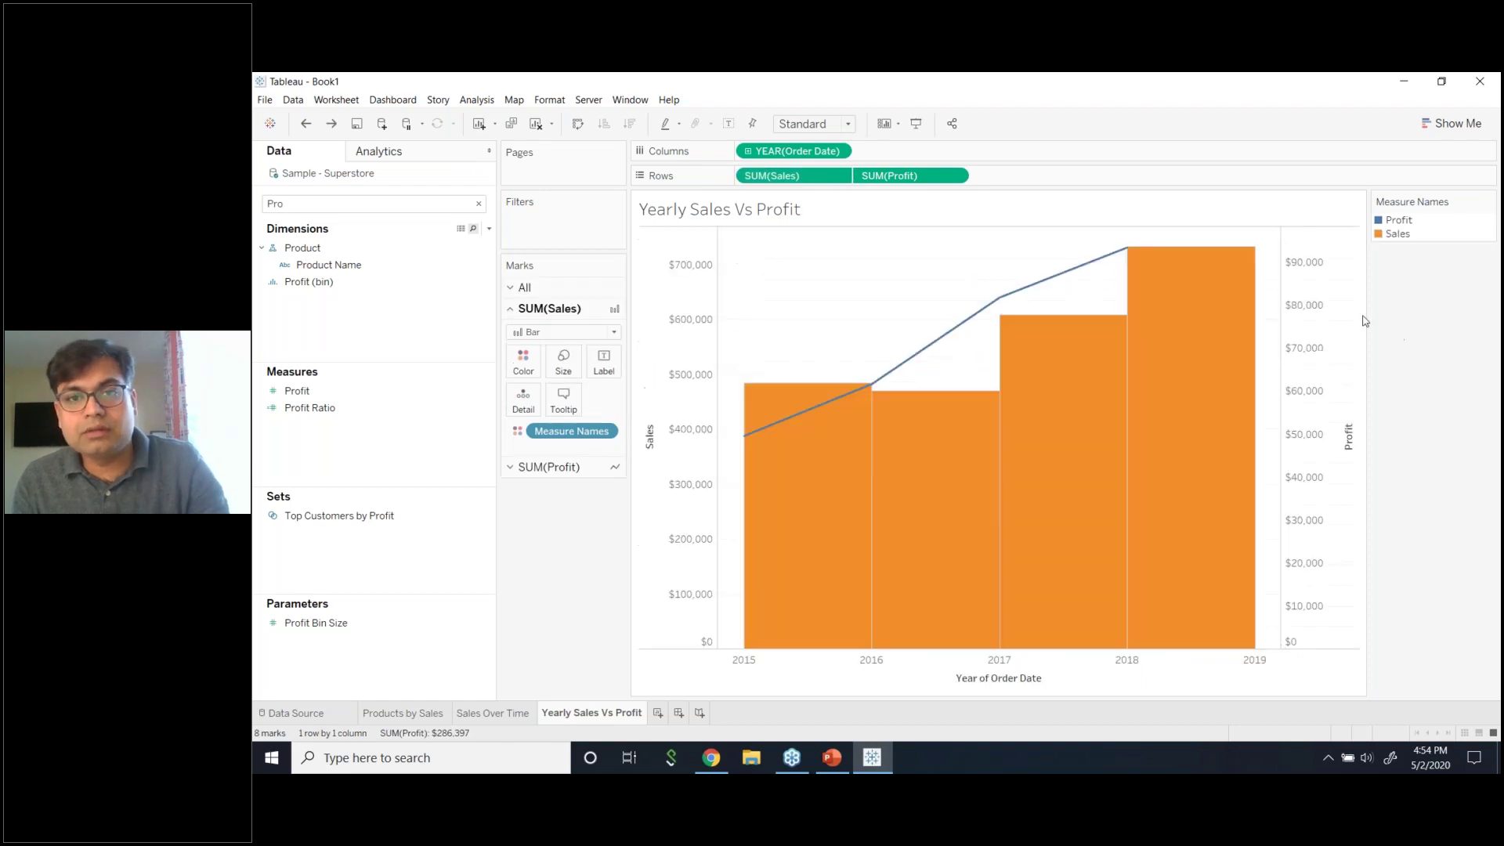
left_click(838, 153)
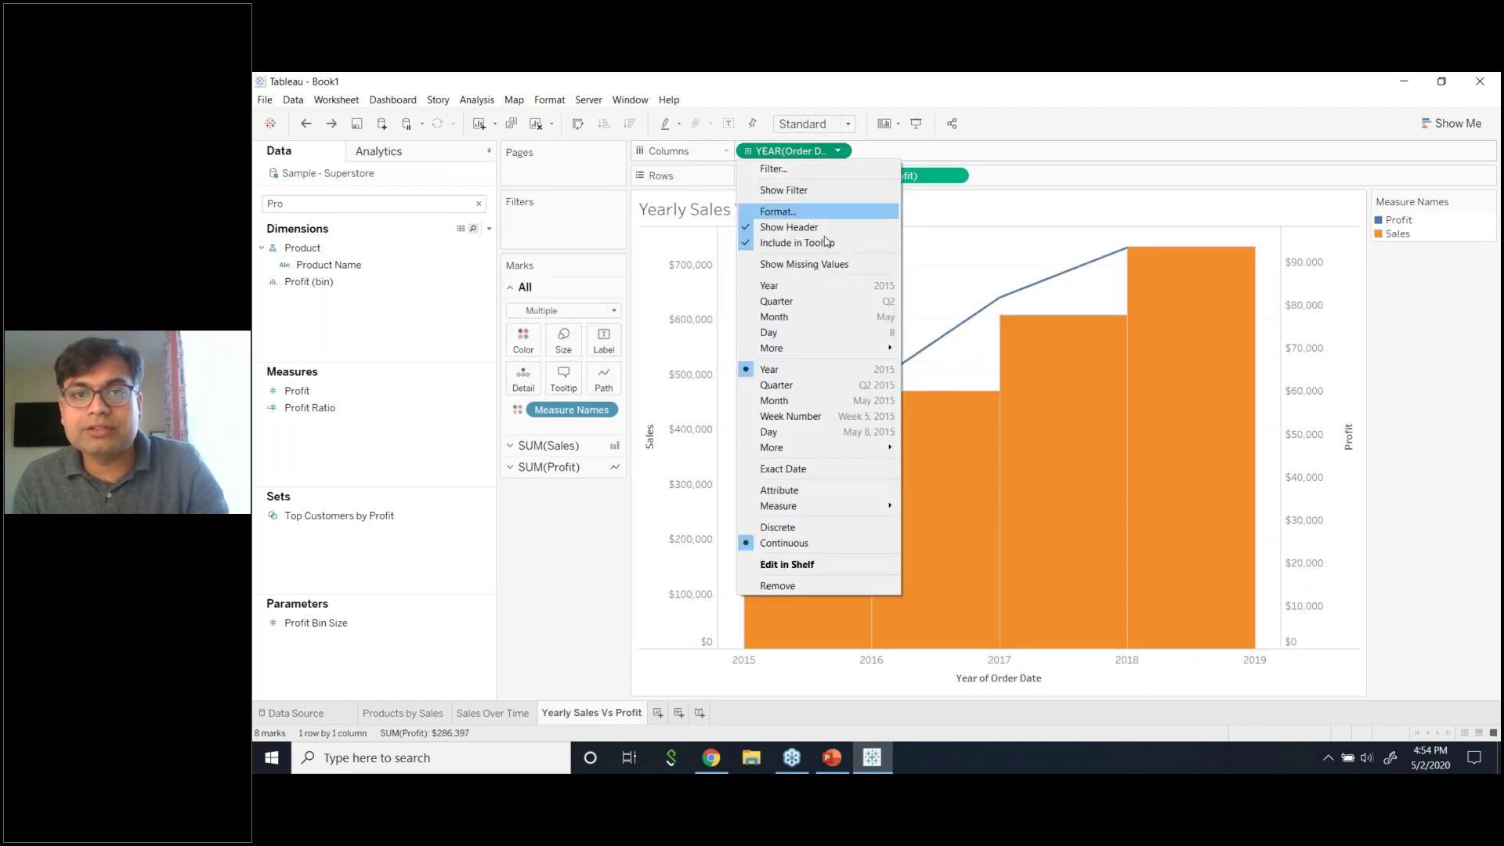
- Toggle Dual Axis off and back on for SUM(Profit), overlaying the blue Profit line on orange Sales bars
left_click(815, 529)
key("ctrl+z")
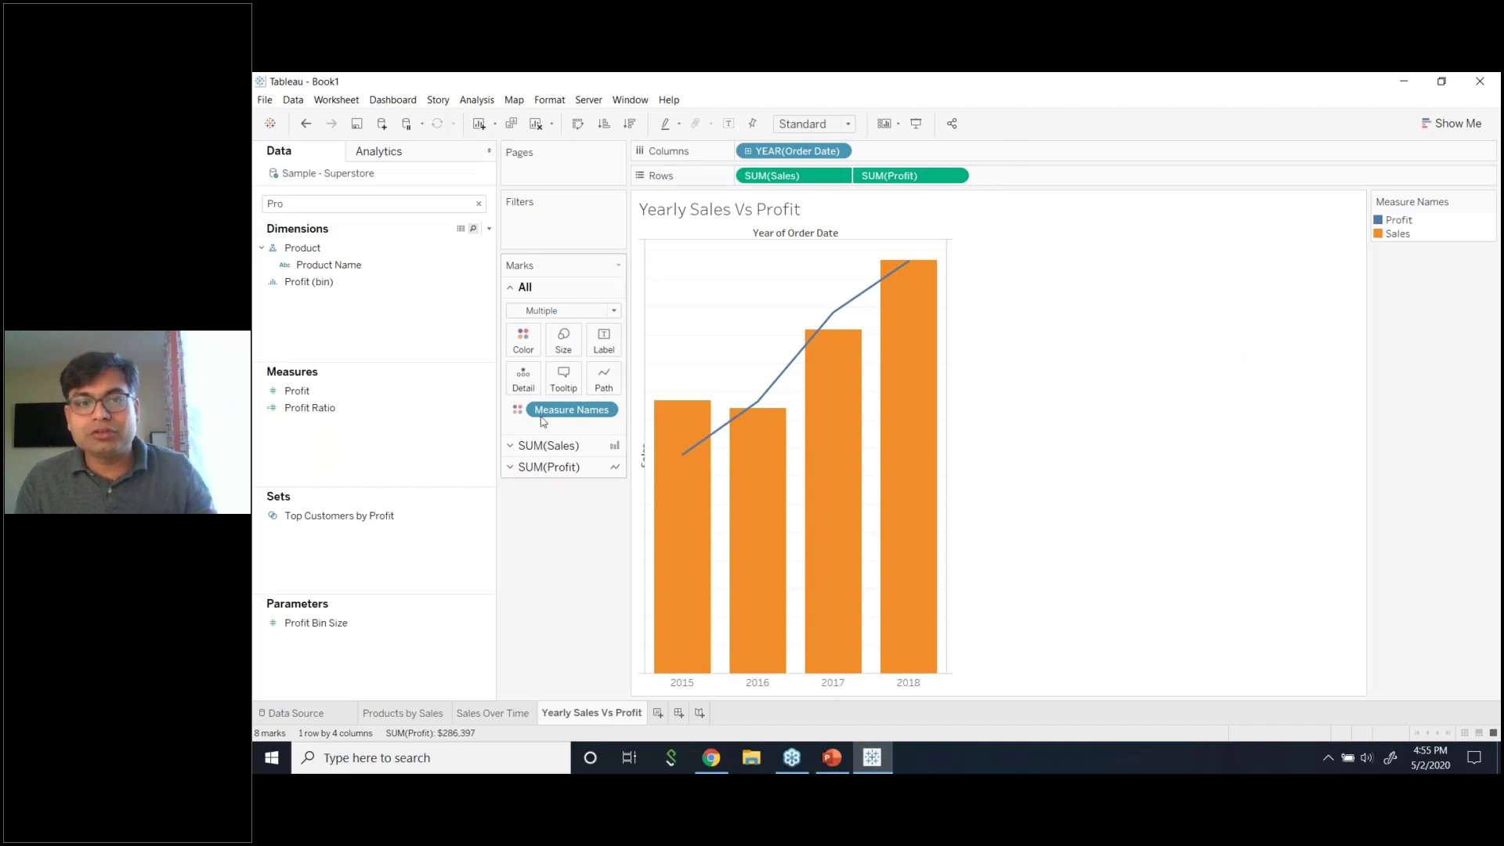
right_click(893, 175)
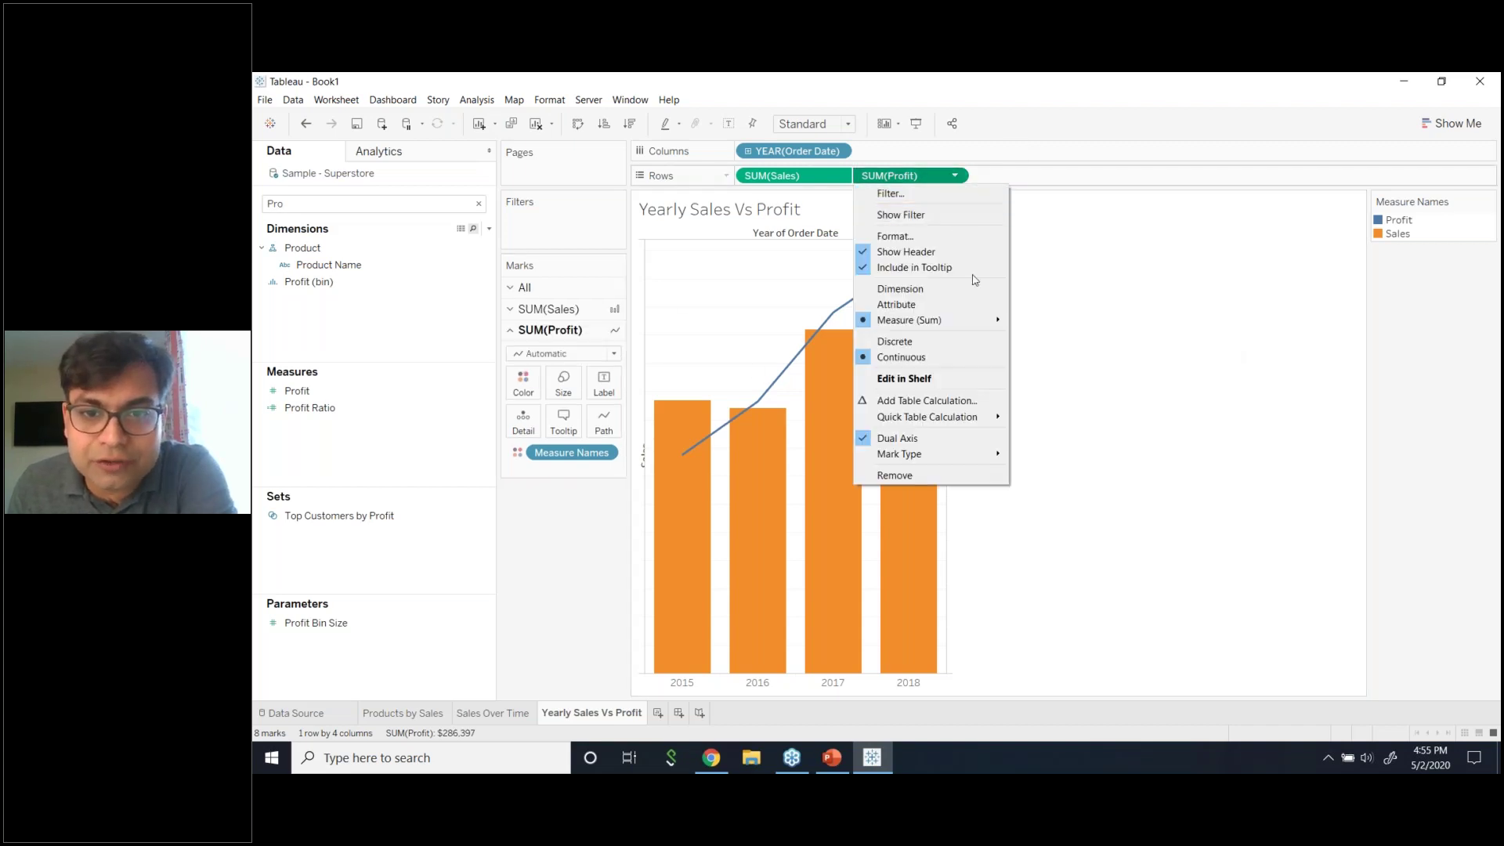
left_click(935, 443)
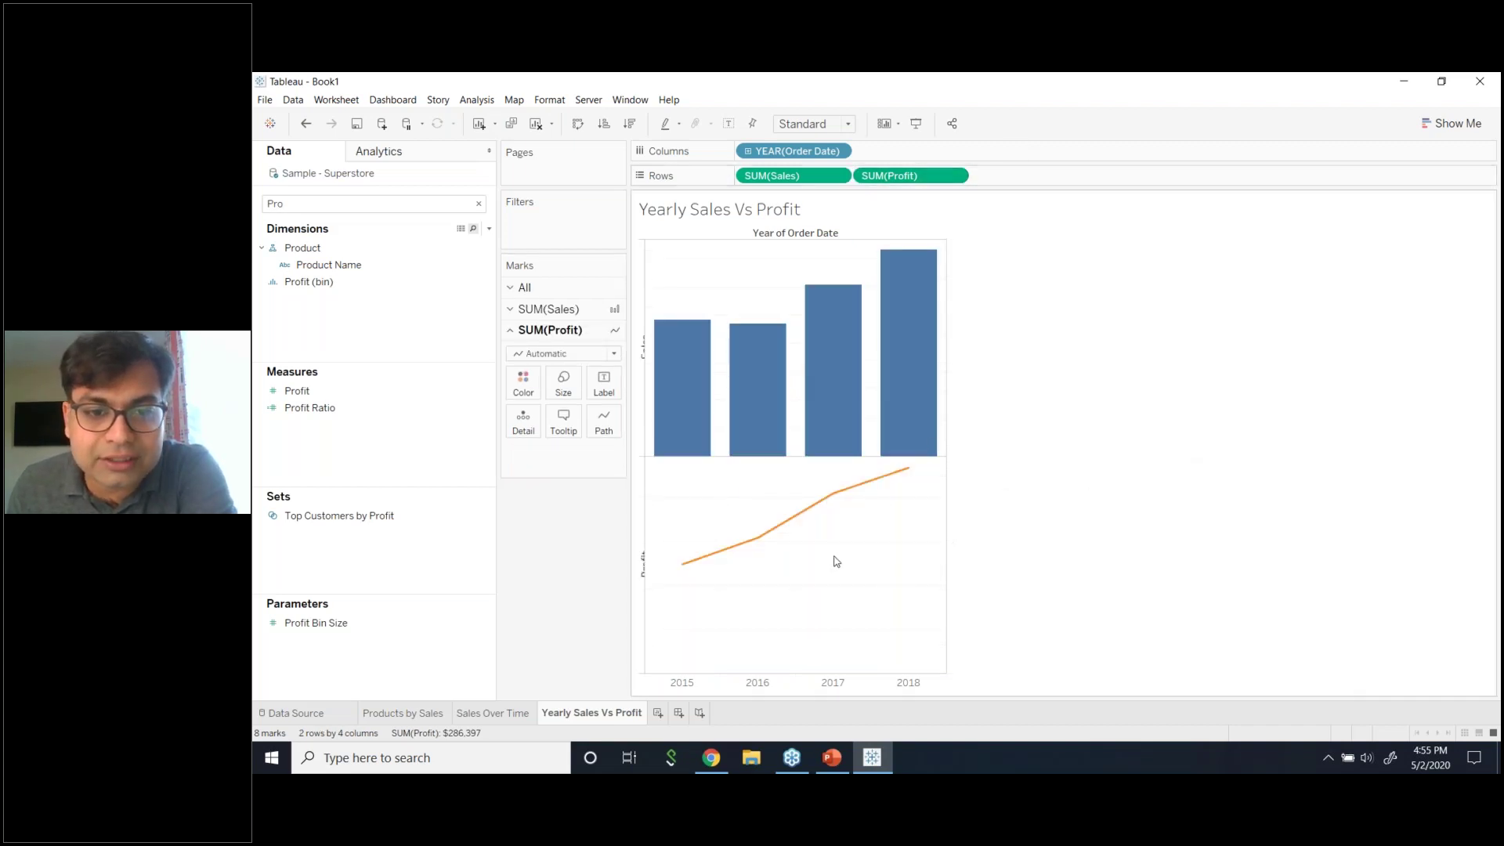
mouse_move(703, 569)
mouse_move(783, 374)
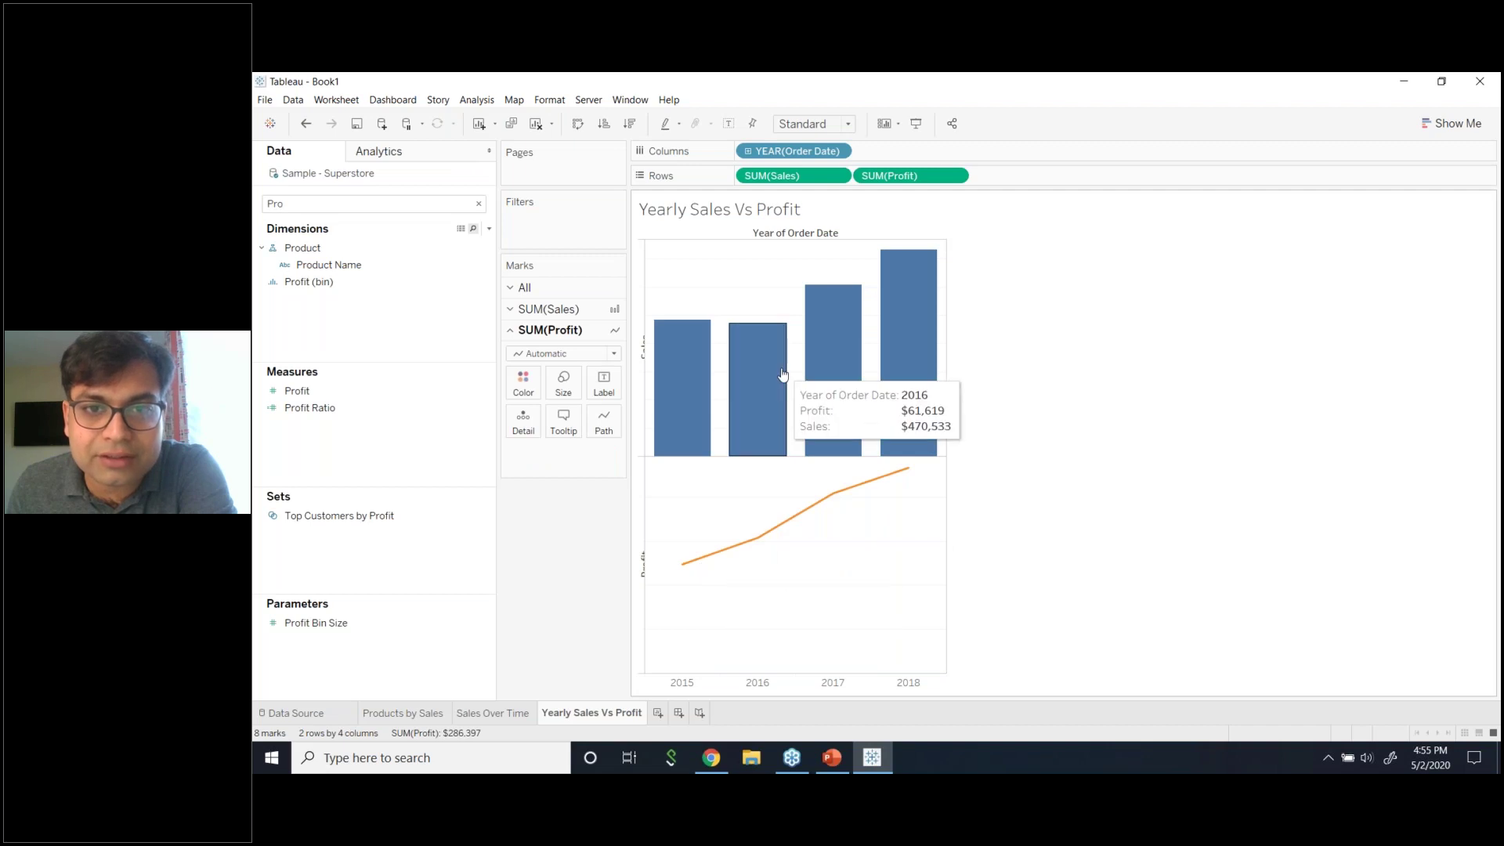
left_click(954, 176)
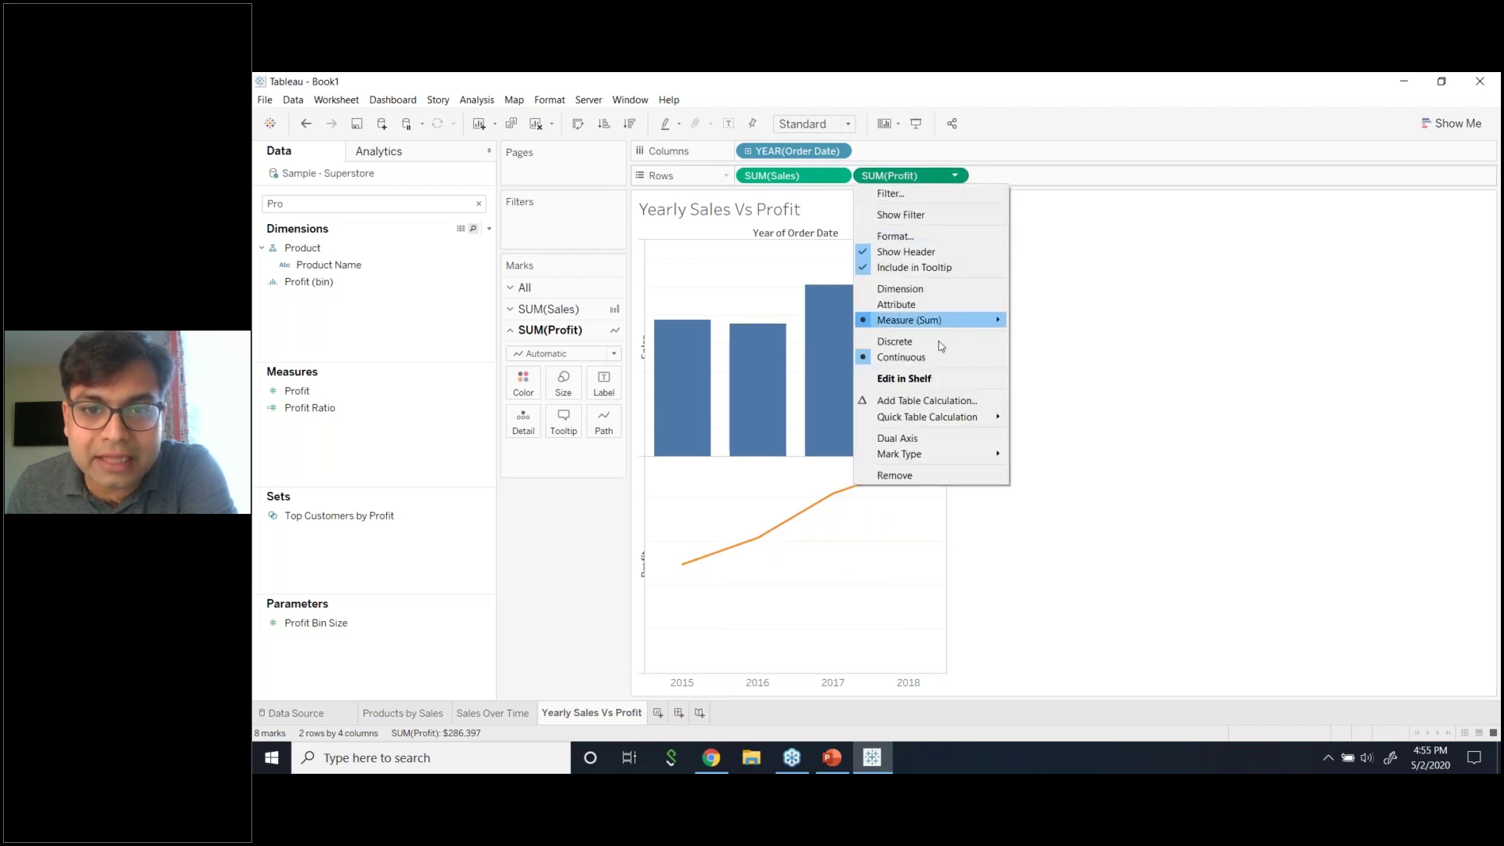
left_click(933, 438)
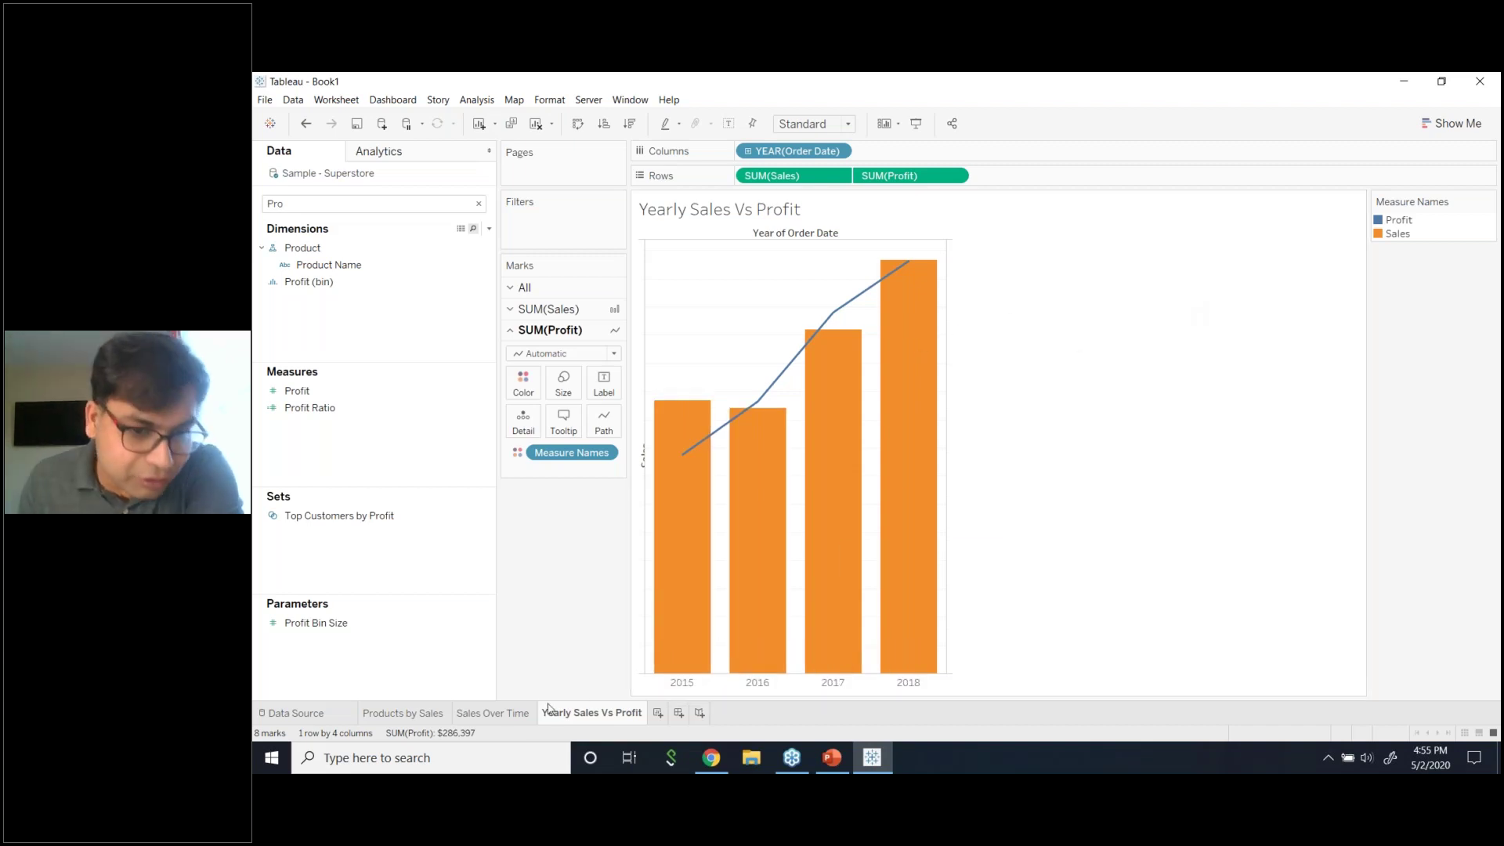
- Create Dashboard 1 with Products by Sales and Sales Over Time, deleting the Measure Names legend
left_click(679, 713)
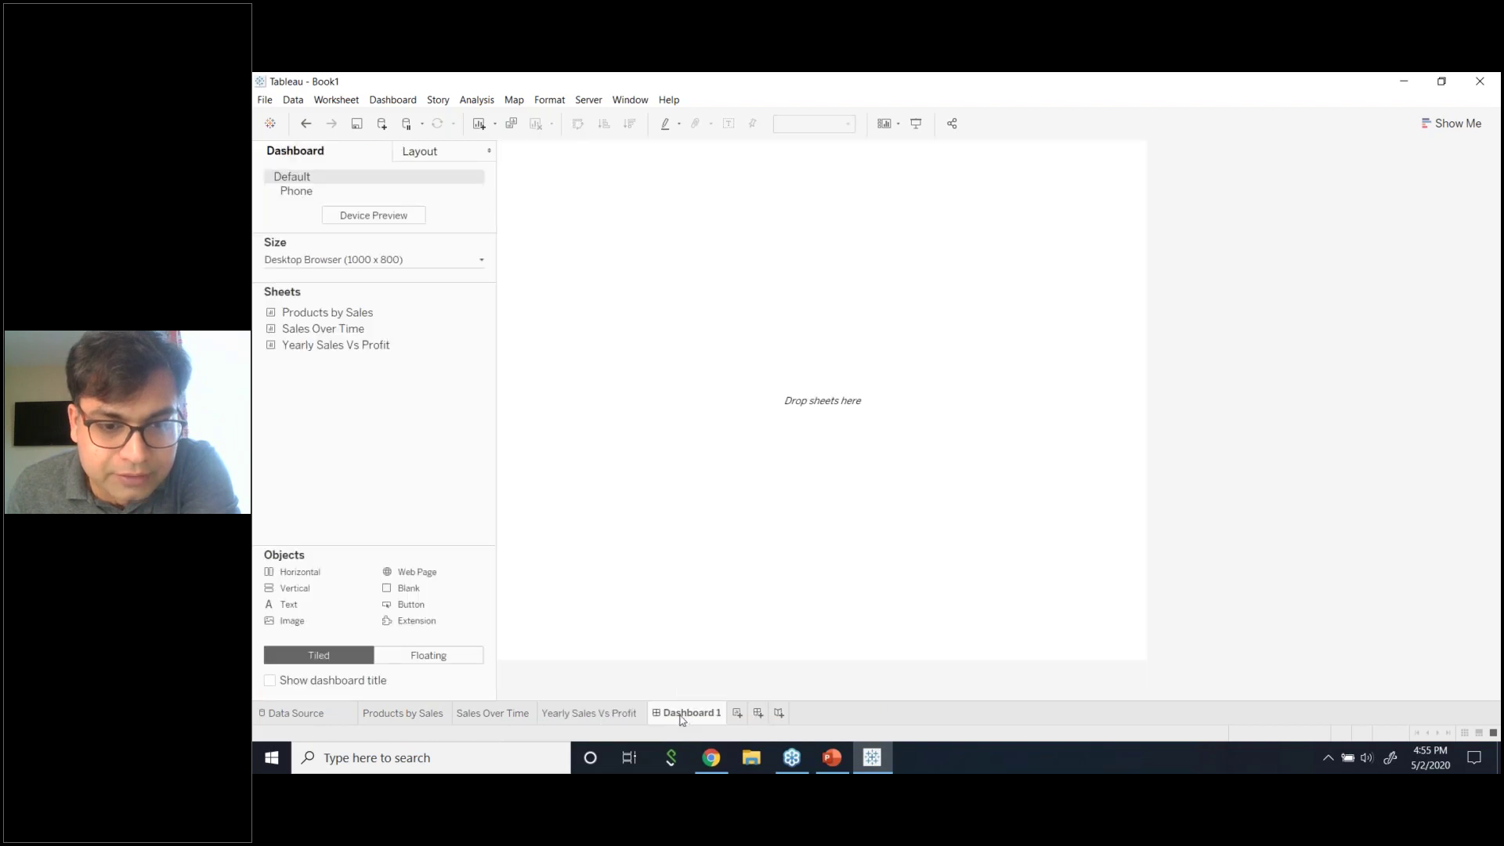
mouse_move(406, 310)
left_mouse_down()
mouse_move(487, 312)
mouse_move(506, 342)
mouse_move(877, 392)
left_mouse_up()
mouse_move(335, 345)
left_mouse_down()
mouse_move(812, 527)
mouse_move(816, 593)
mouse_move(959, 633)
left_mouse_up()
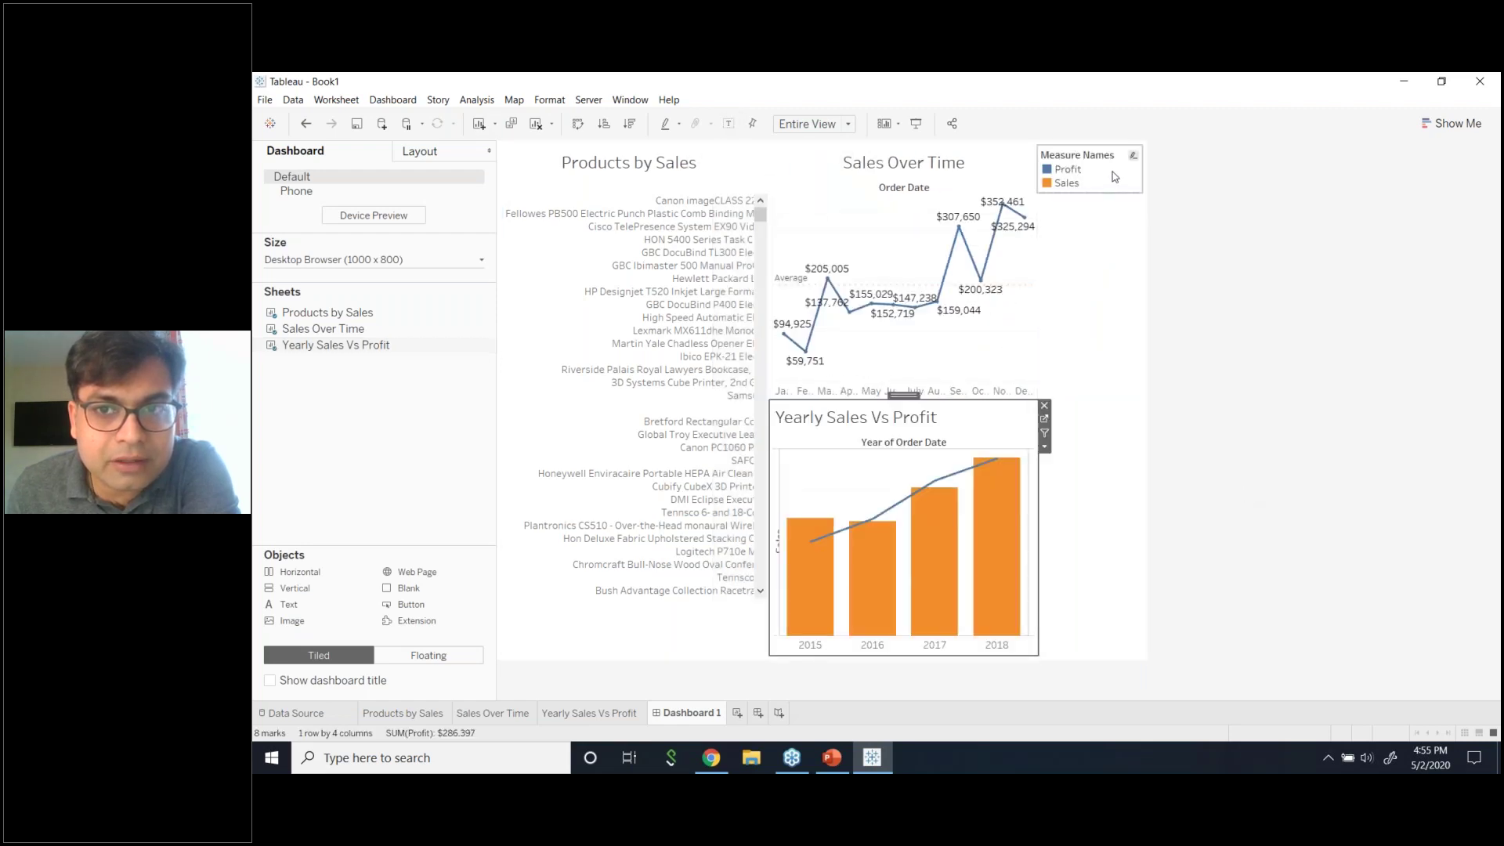
left_click(1074, 168)
left_click(1148, 148)
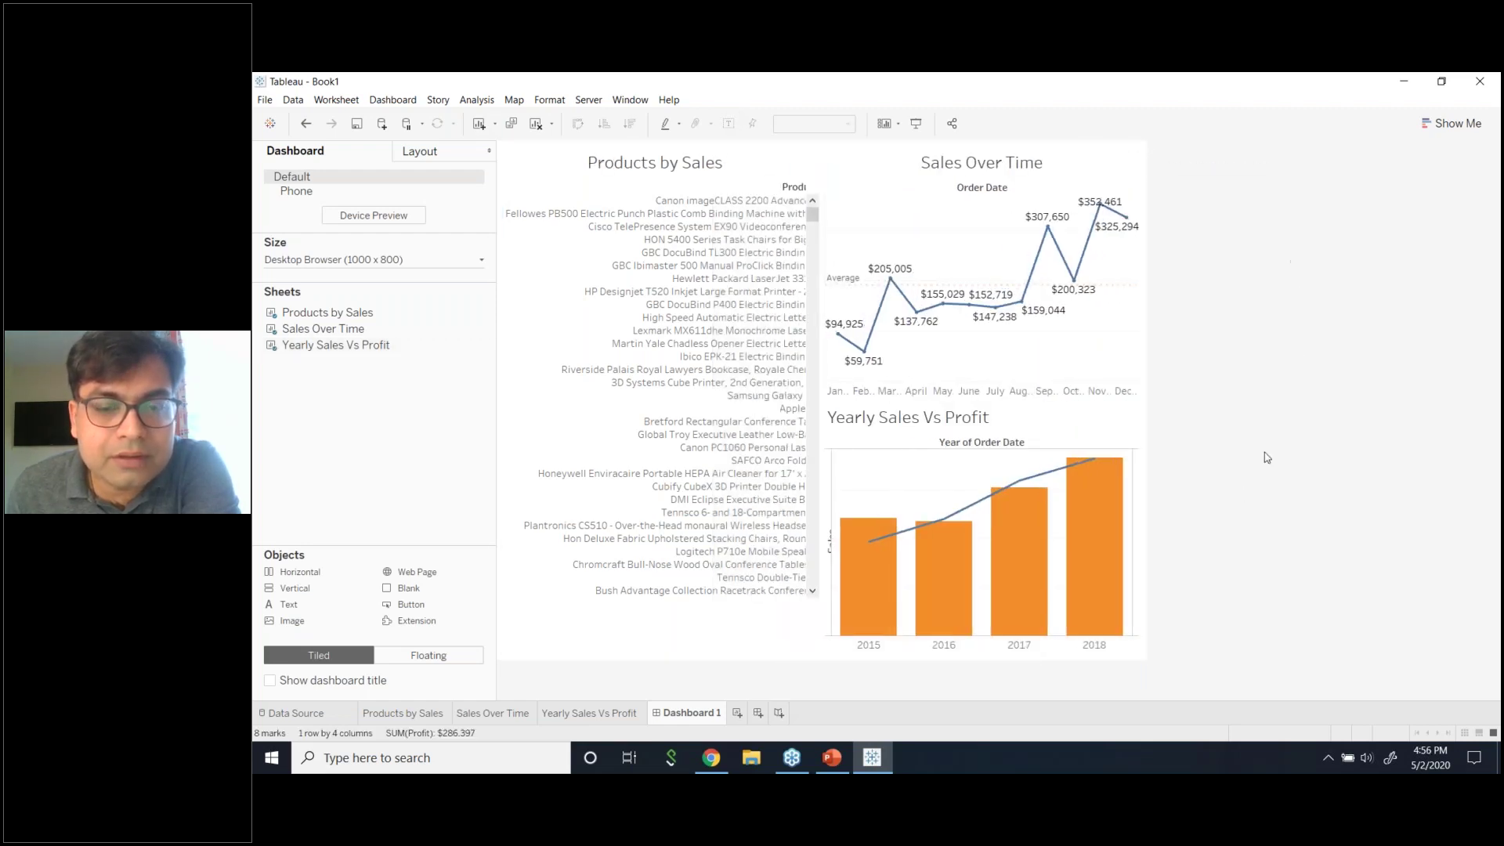
- Turn on Use as Filter for the Products by Sales view on Dashboard 1
left_click(700, 228)
left_click(828, 192)
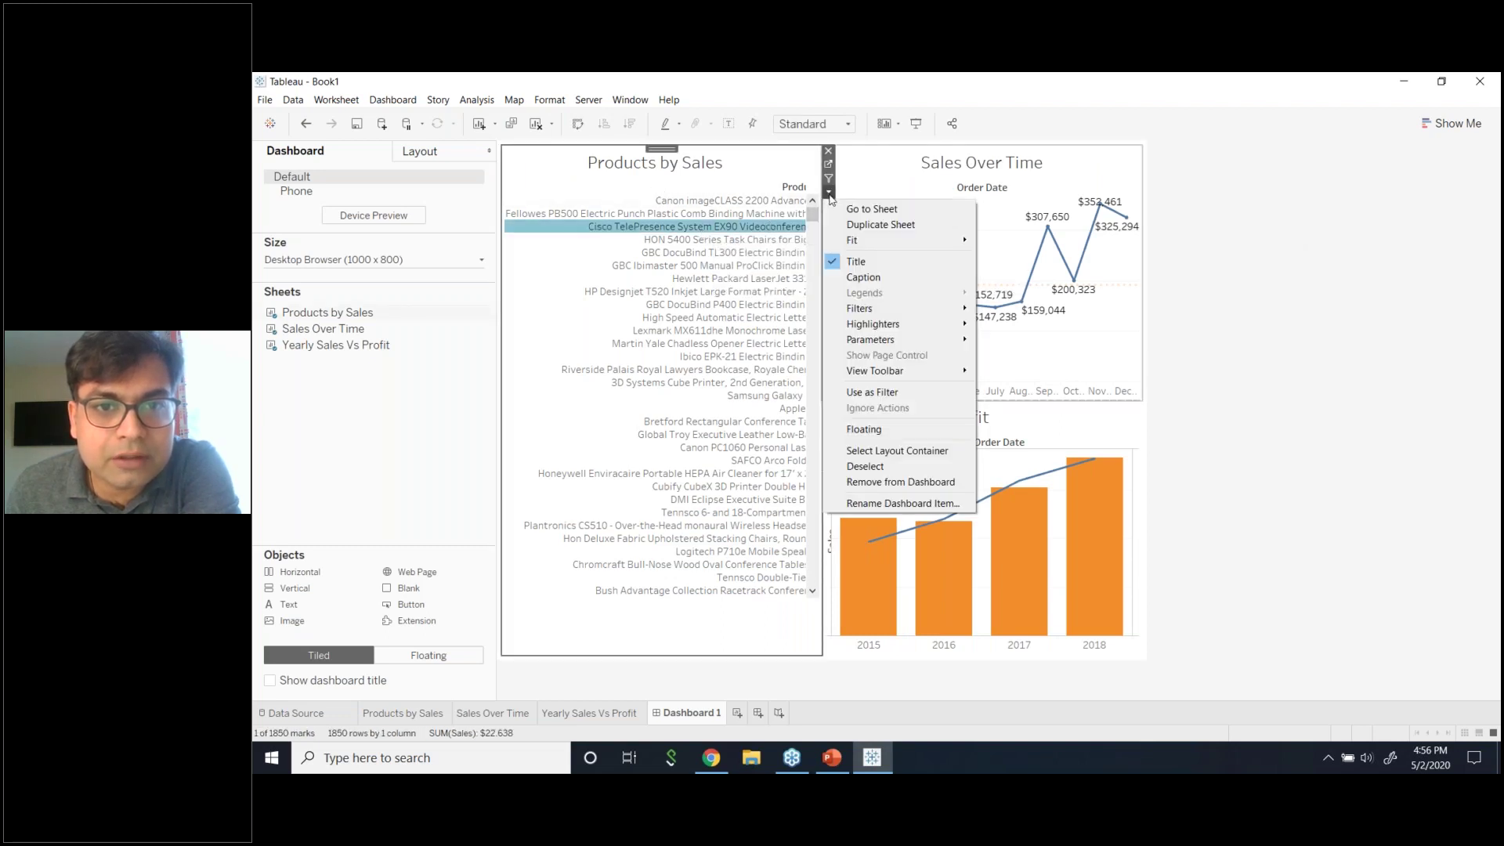
left_click(875, 392)
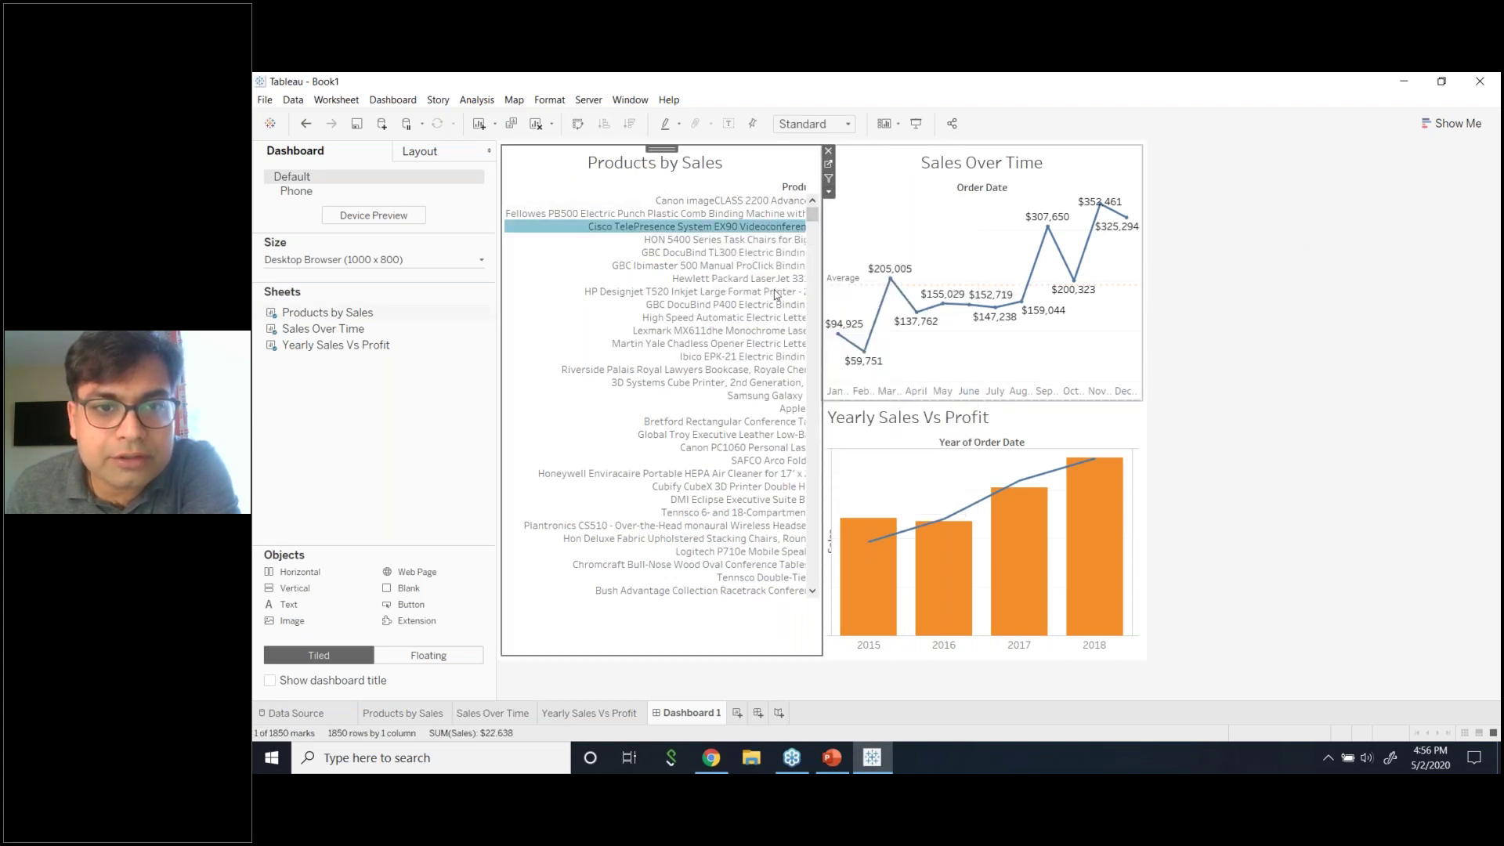
- Test the filter on Cisco TelePresence, HON 5400, GBC and HP products, then preview Presentation Mode
left_click(722, 229)
left_click(722, 229)
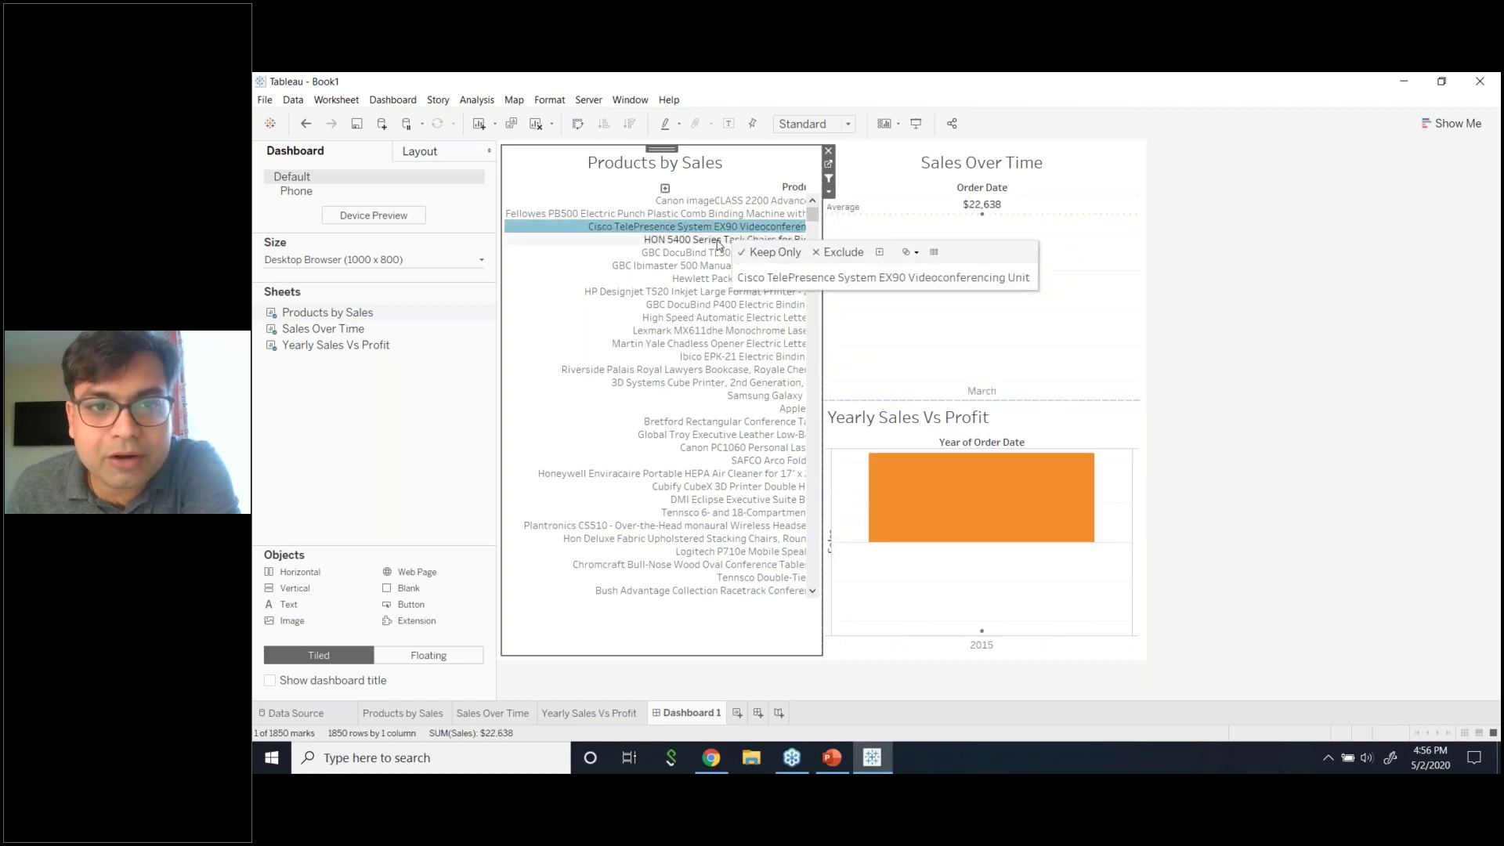
left_click(718, 240)
left_click(715, 254)
left_click(709, 267)
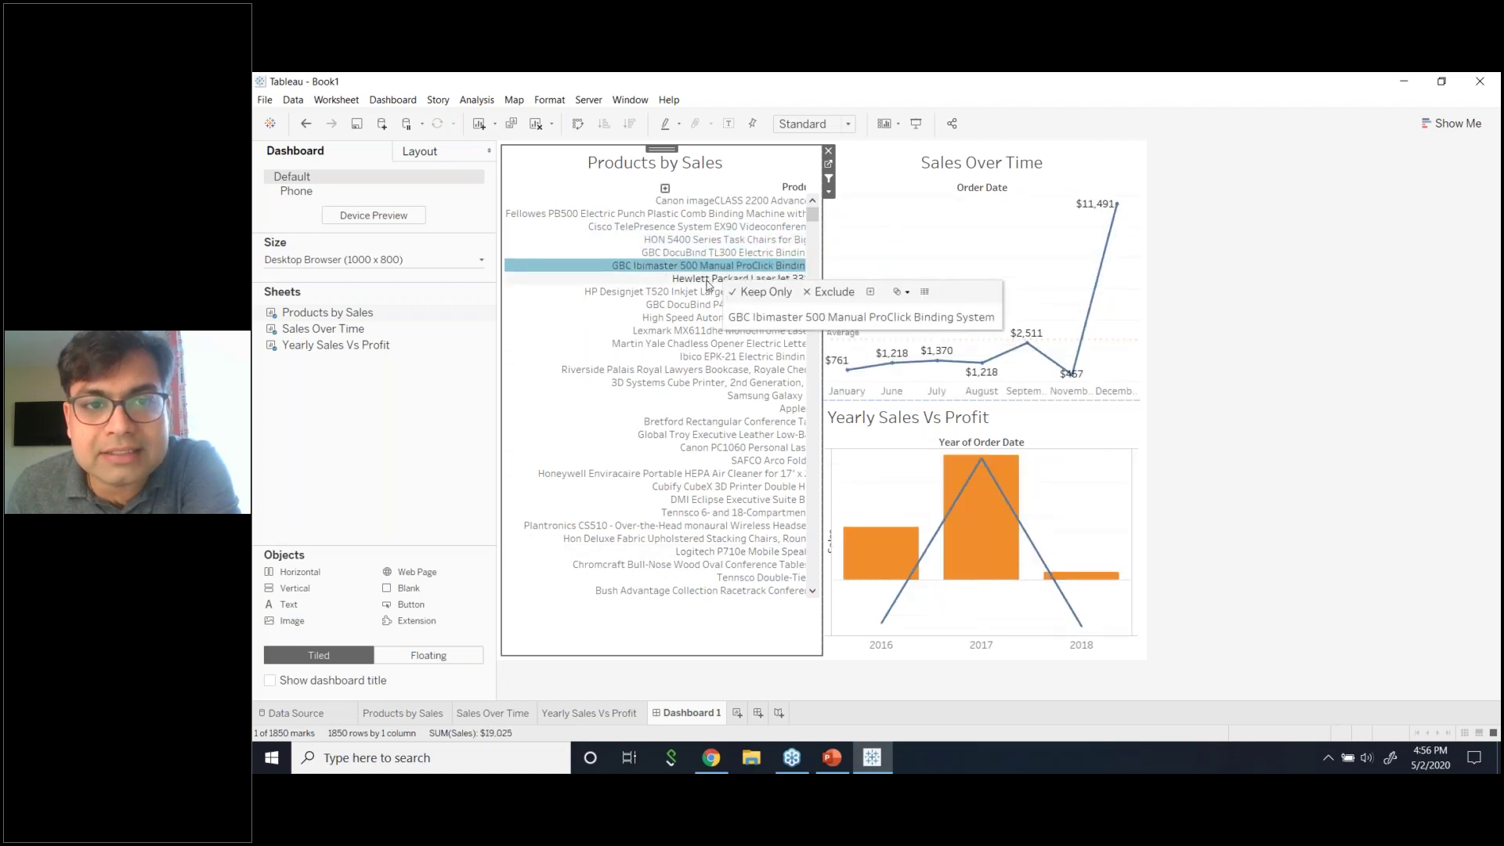
left_click(707, 279)
left_click(701, 292)
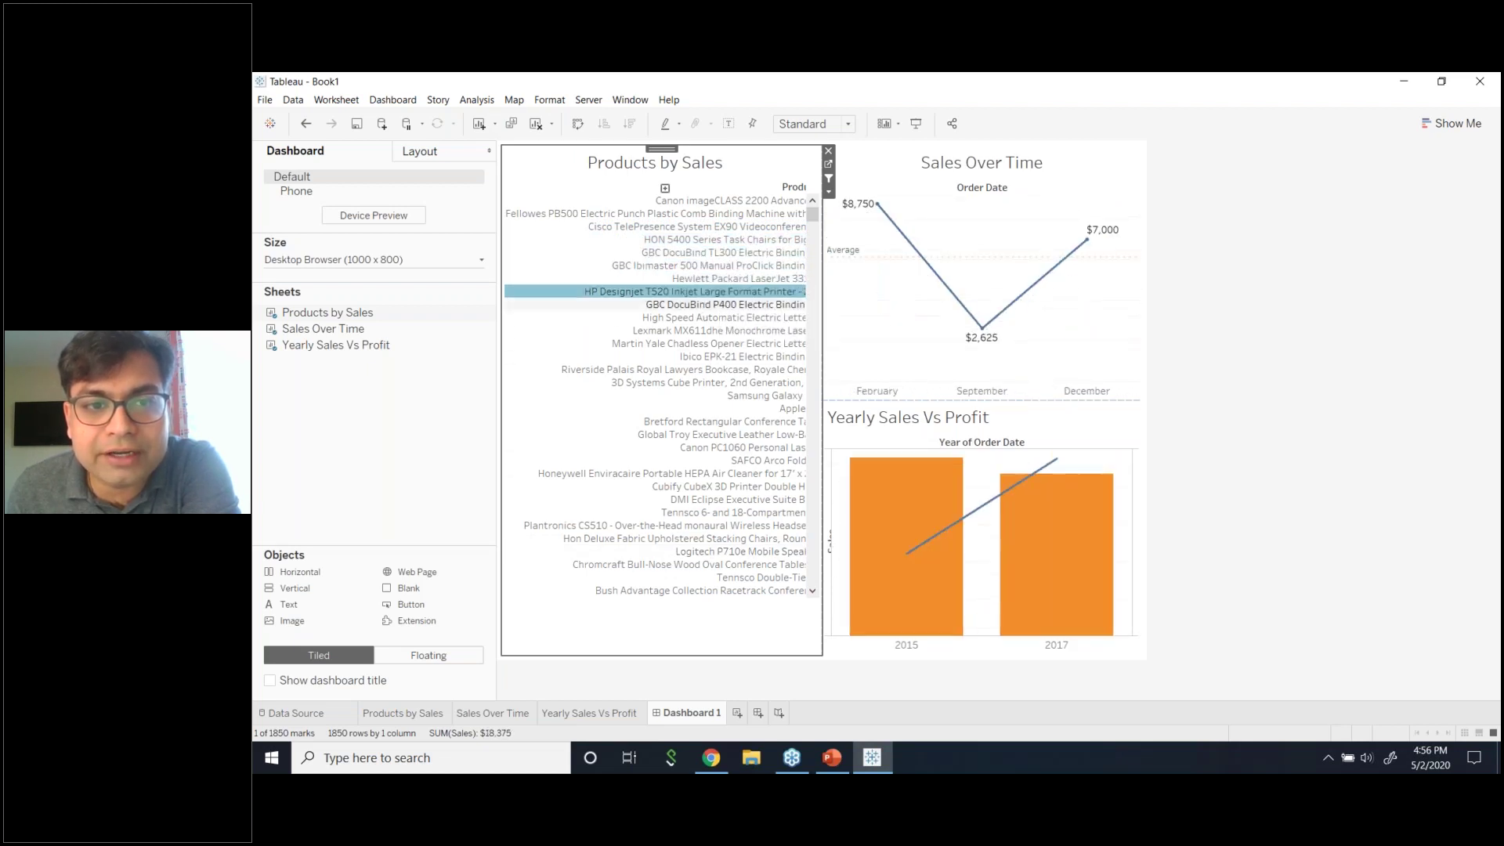
left_click(705, 318)
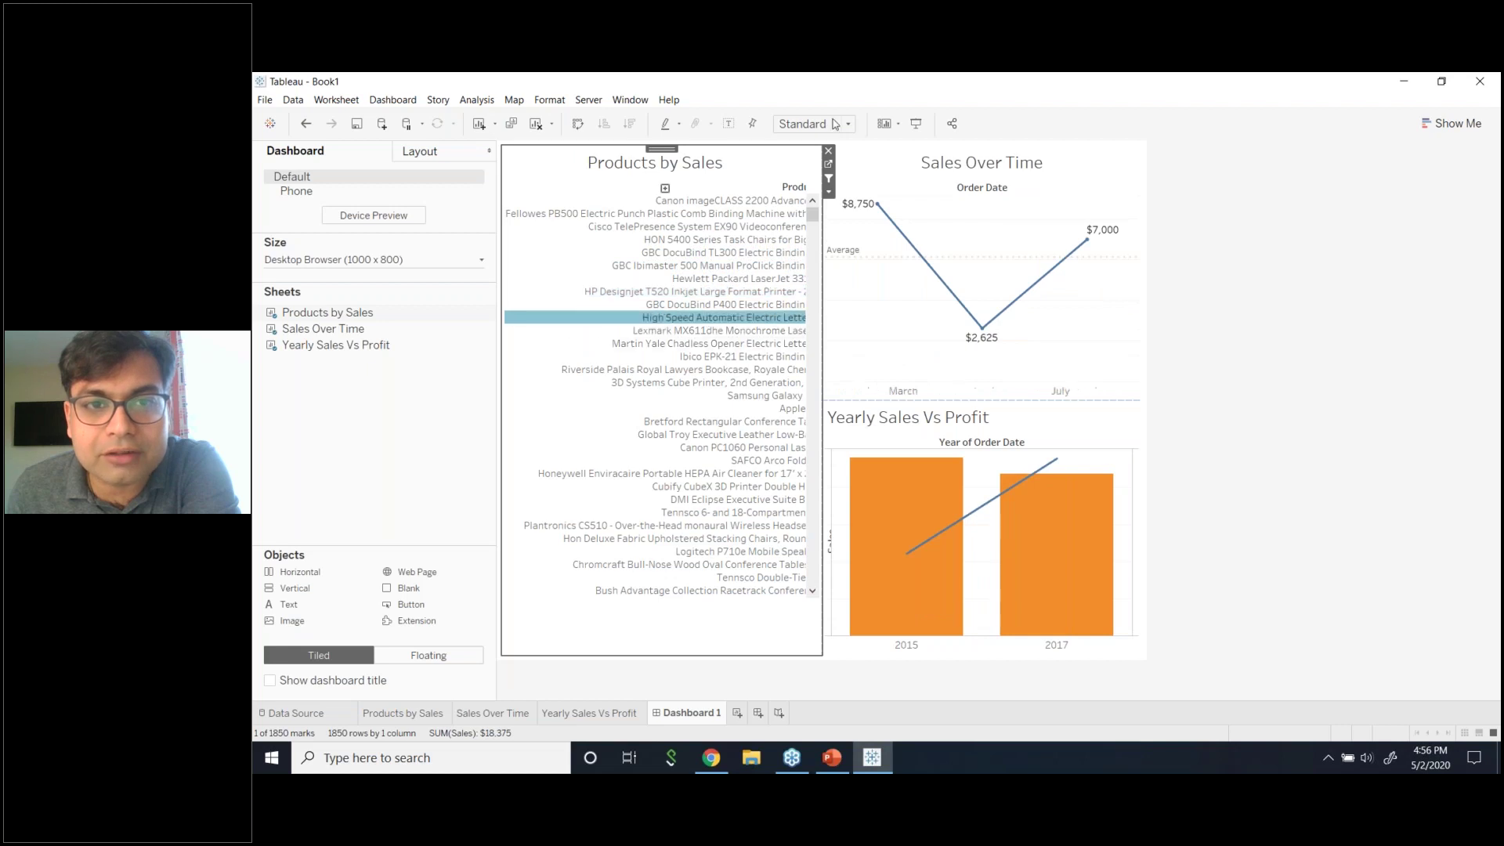
left_click(917, 124)
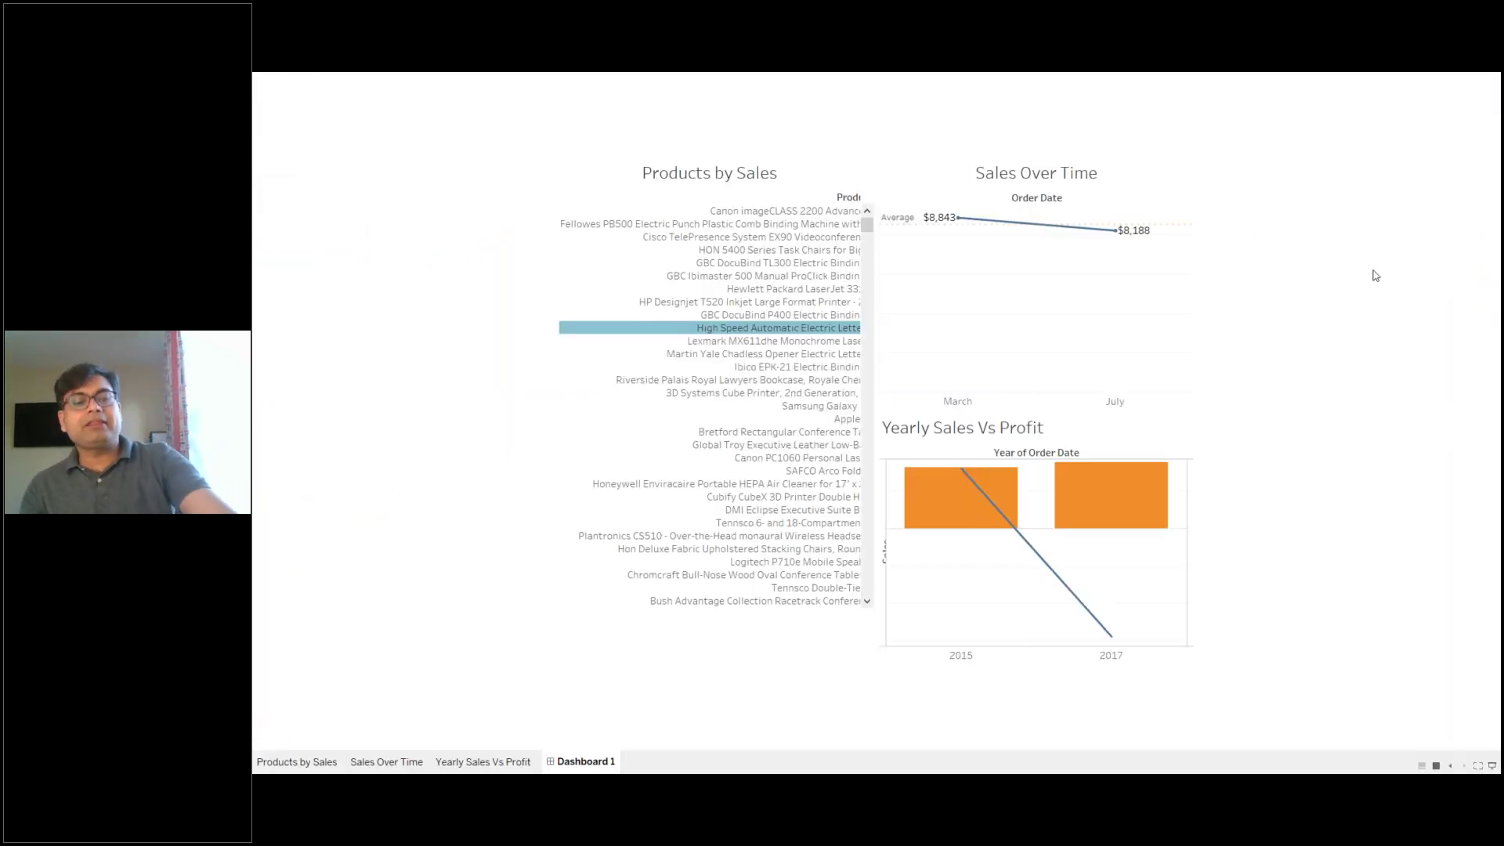
key("Escape")
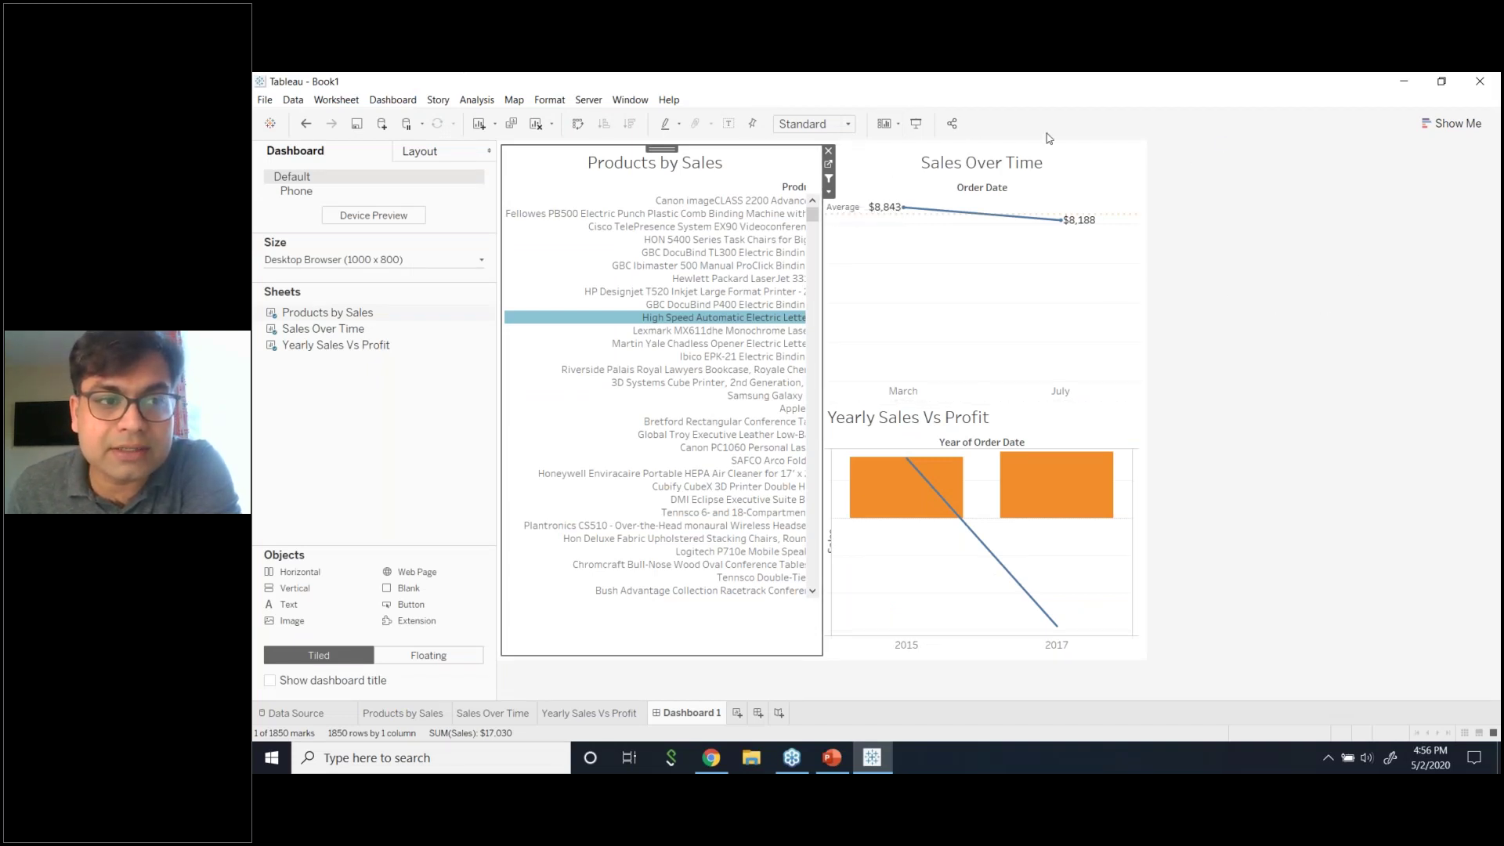
- Toggle the Layout and Dashboard panes, then return to the Yearly Sales Vs Profit worksheet
left_click(434, 157)
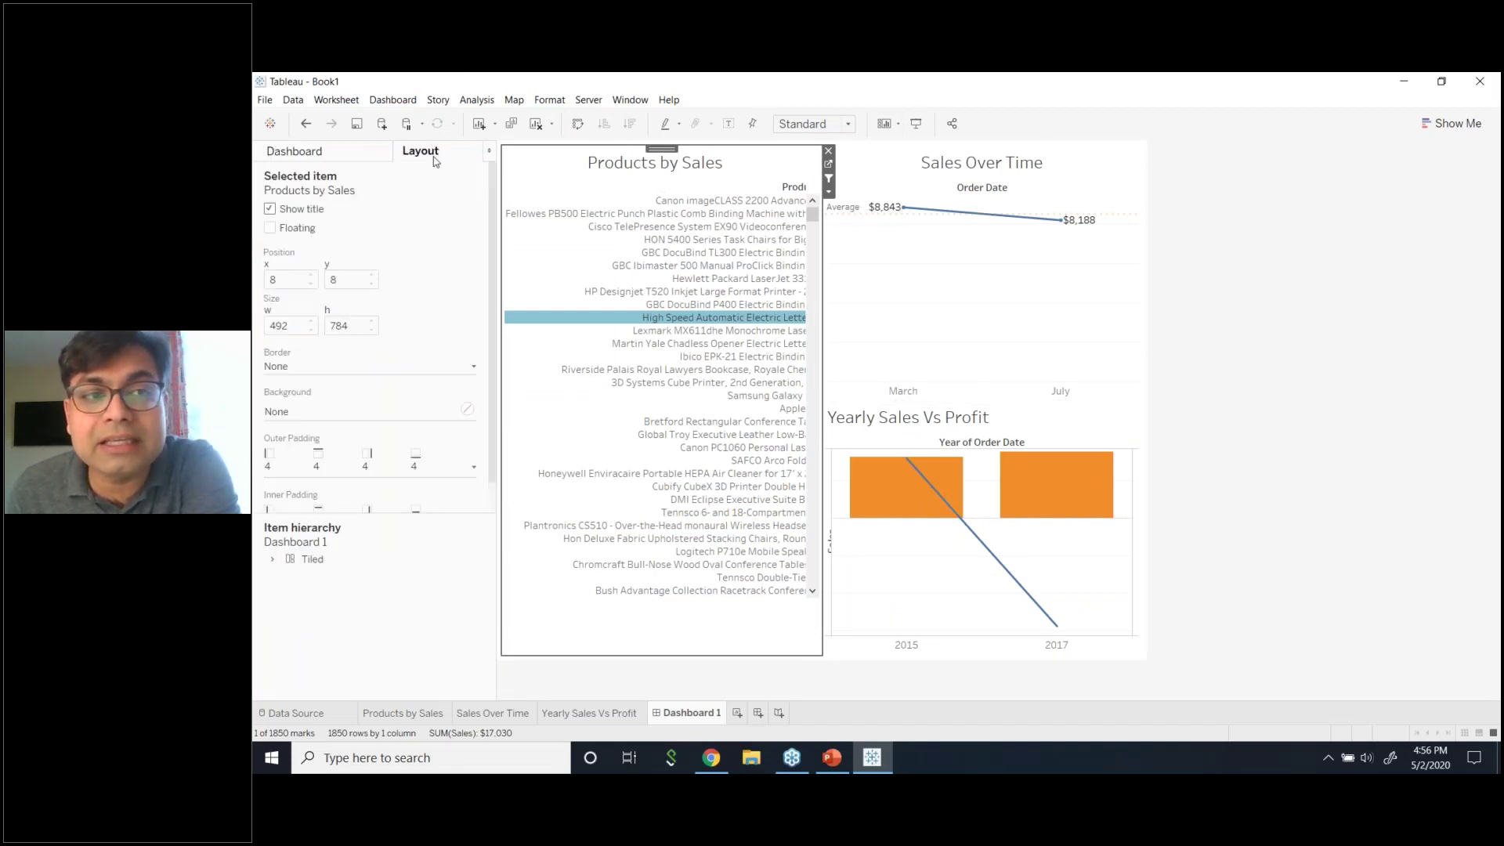
left_click(316, 154)
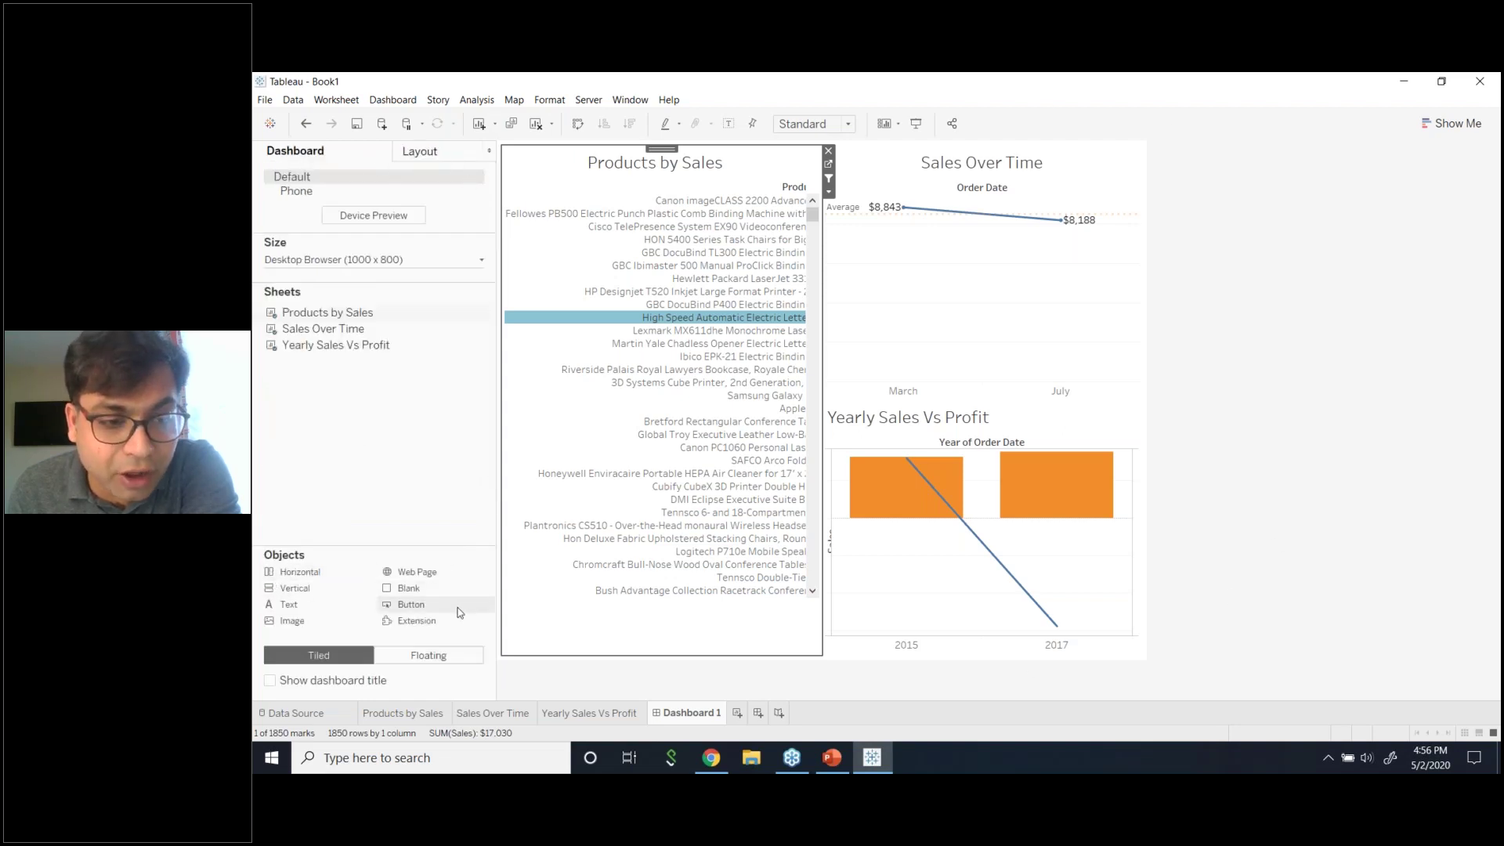
left_click(599, 714)
left_click(692, 716)
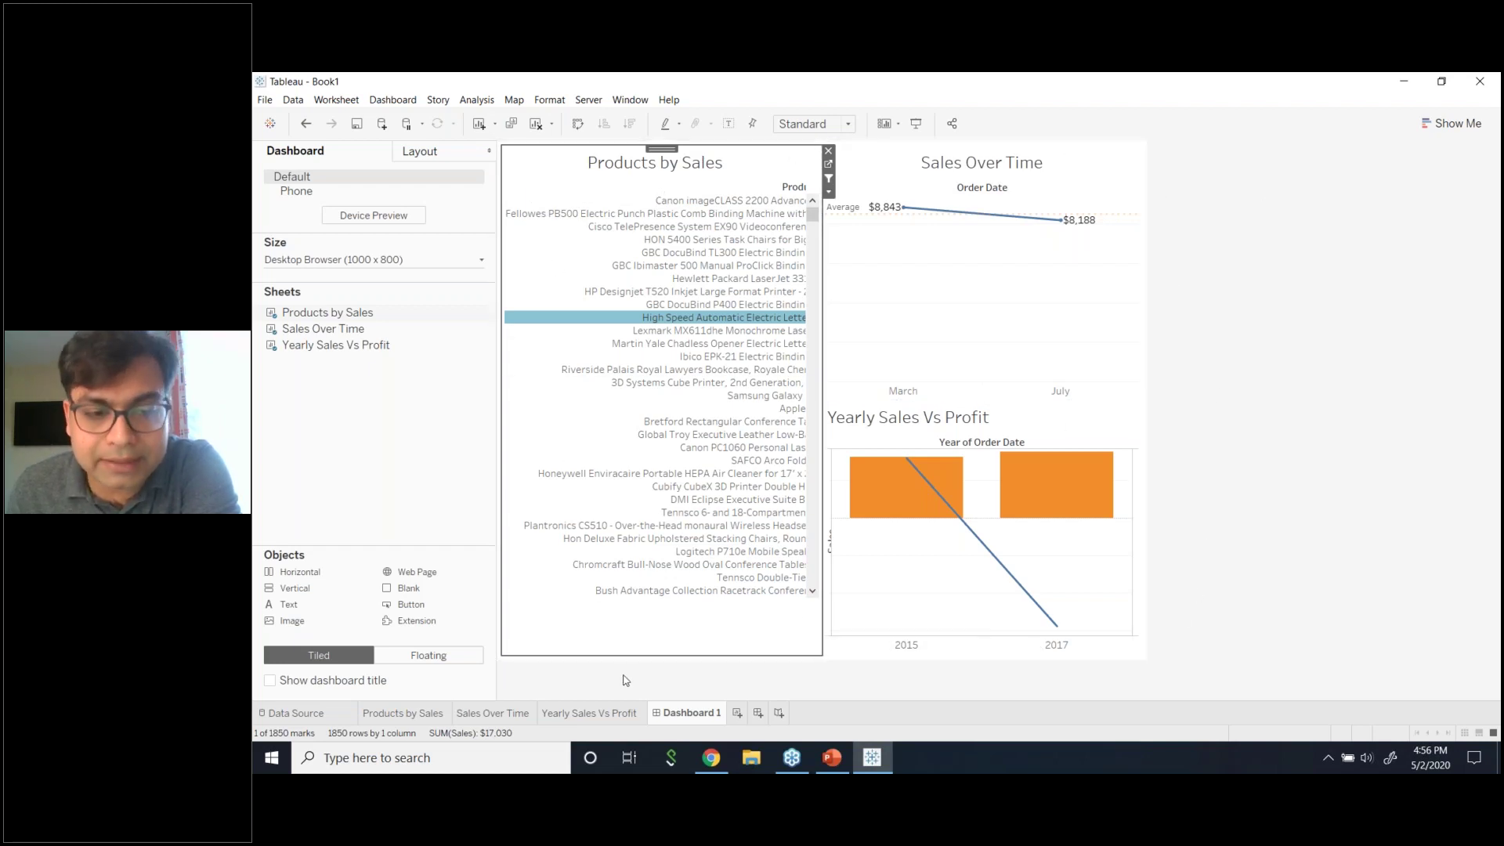
left_click(615, 712)
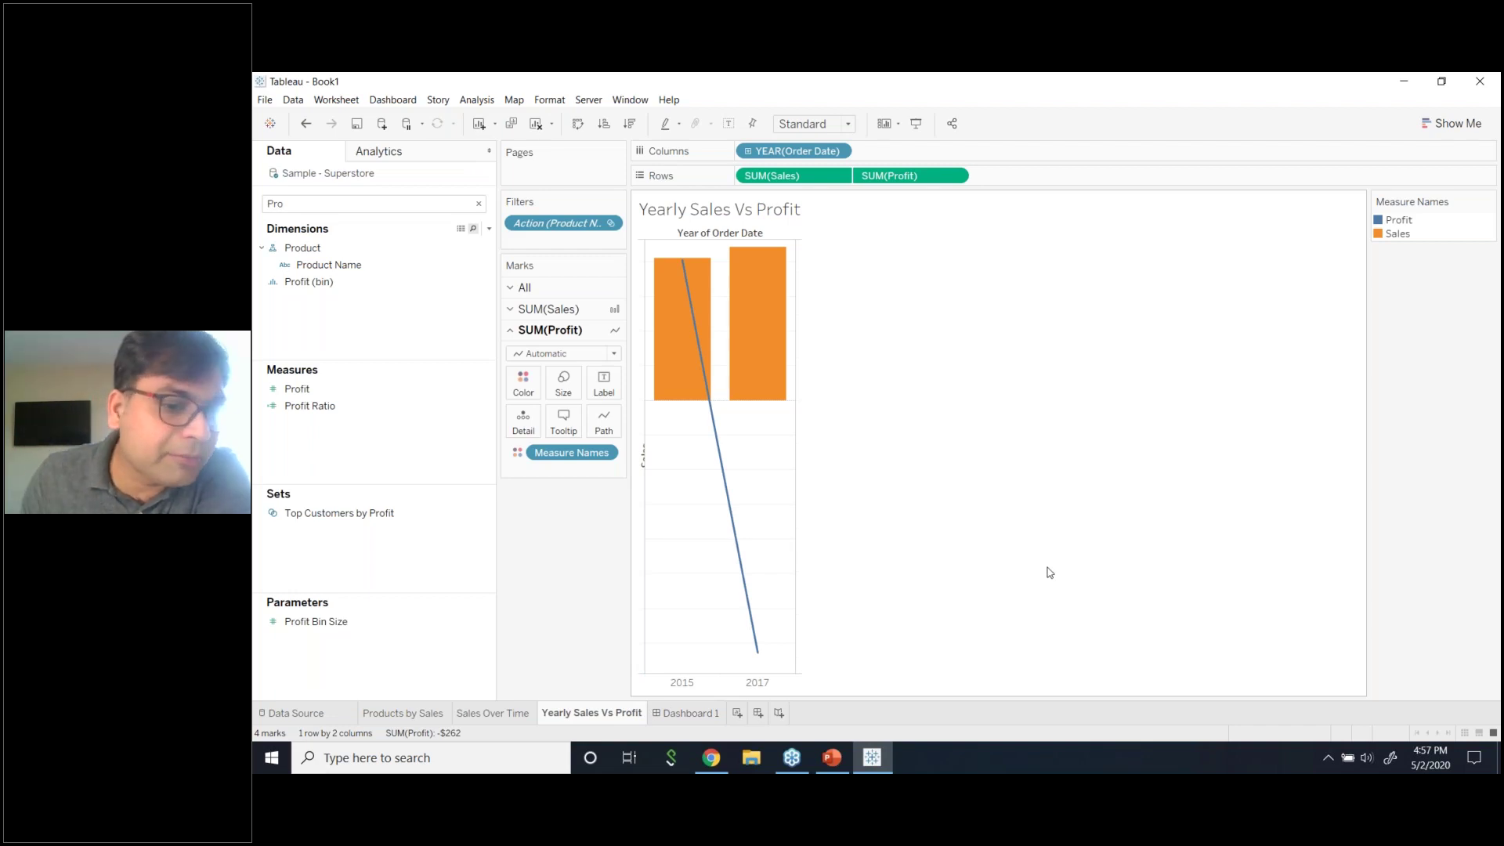
- Remove SUM(Profit) from Rows, then re-add Profit as a separate blue bar pane below Sales
left_click(423, 713)
left_click(590, 713)
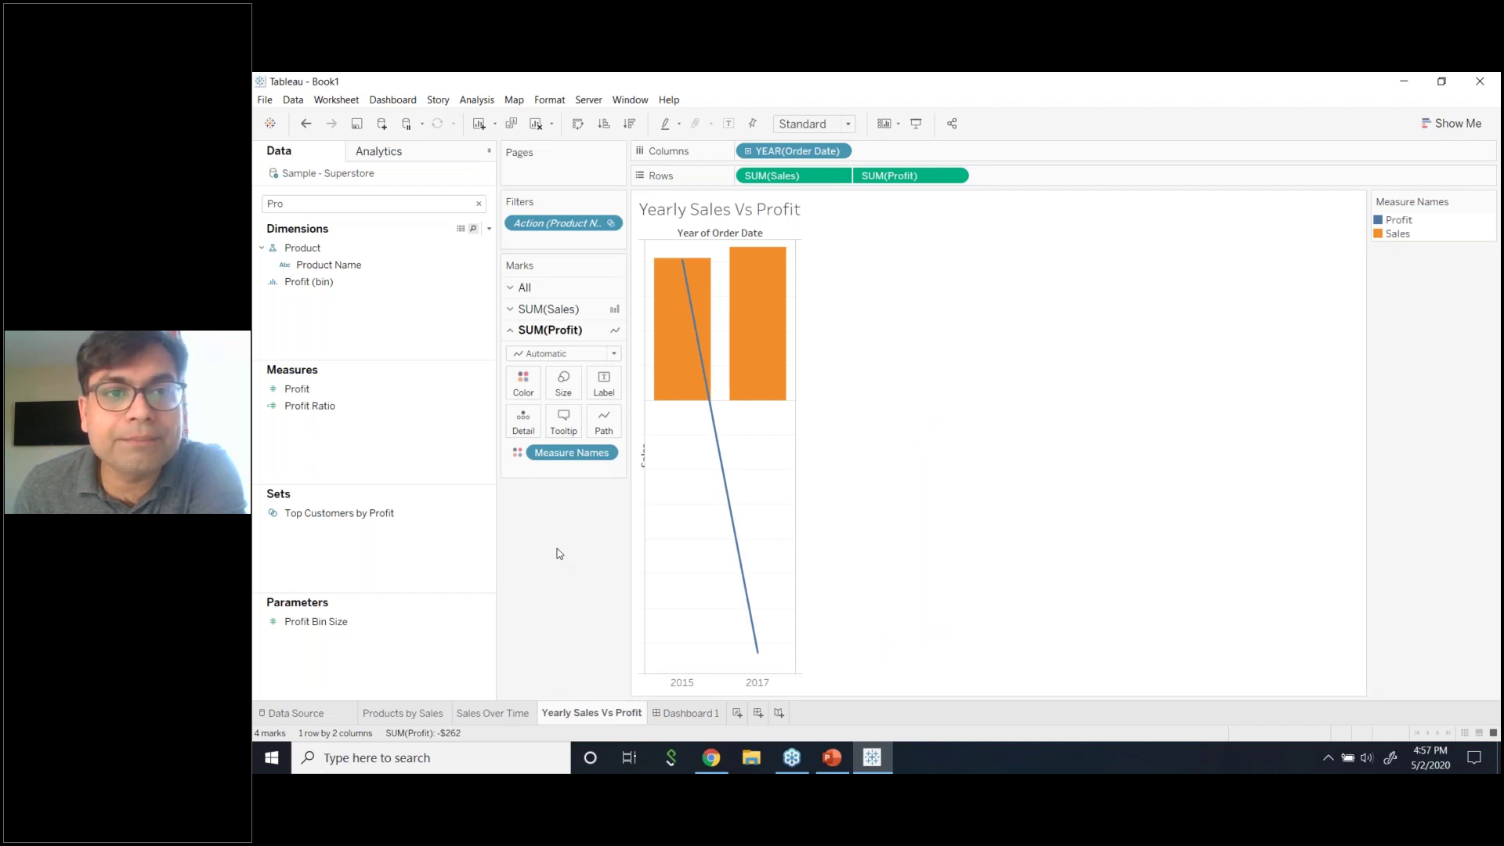
left_click(955, 176)
left_click(948, 478)
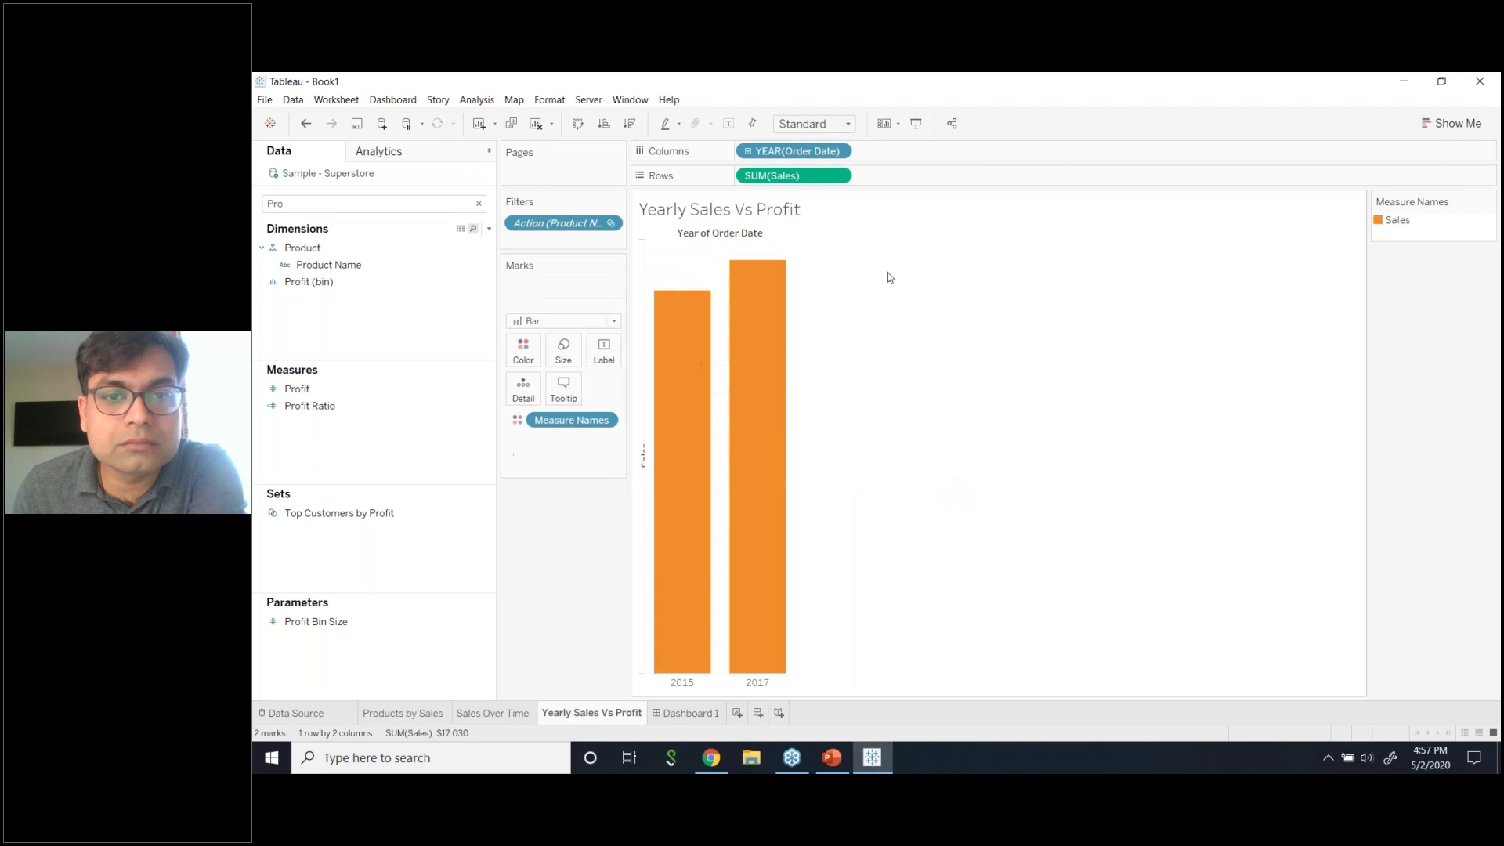
left_click(840, 176)
left_click(1168, 329)
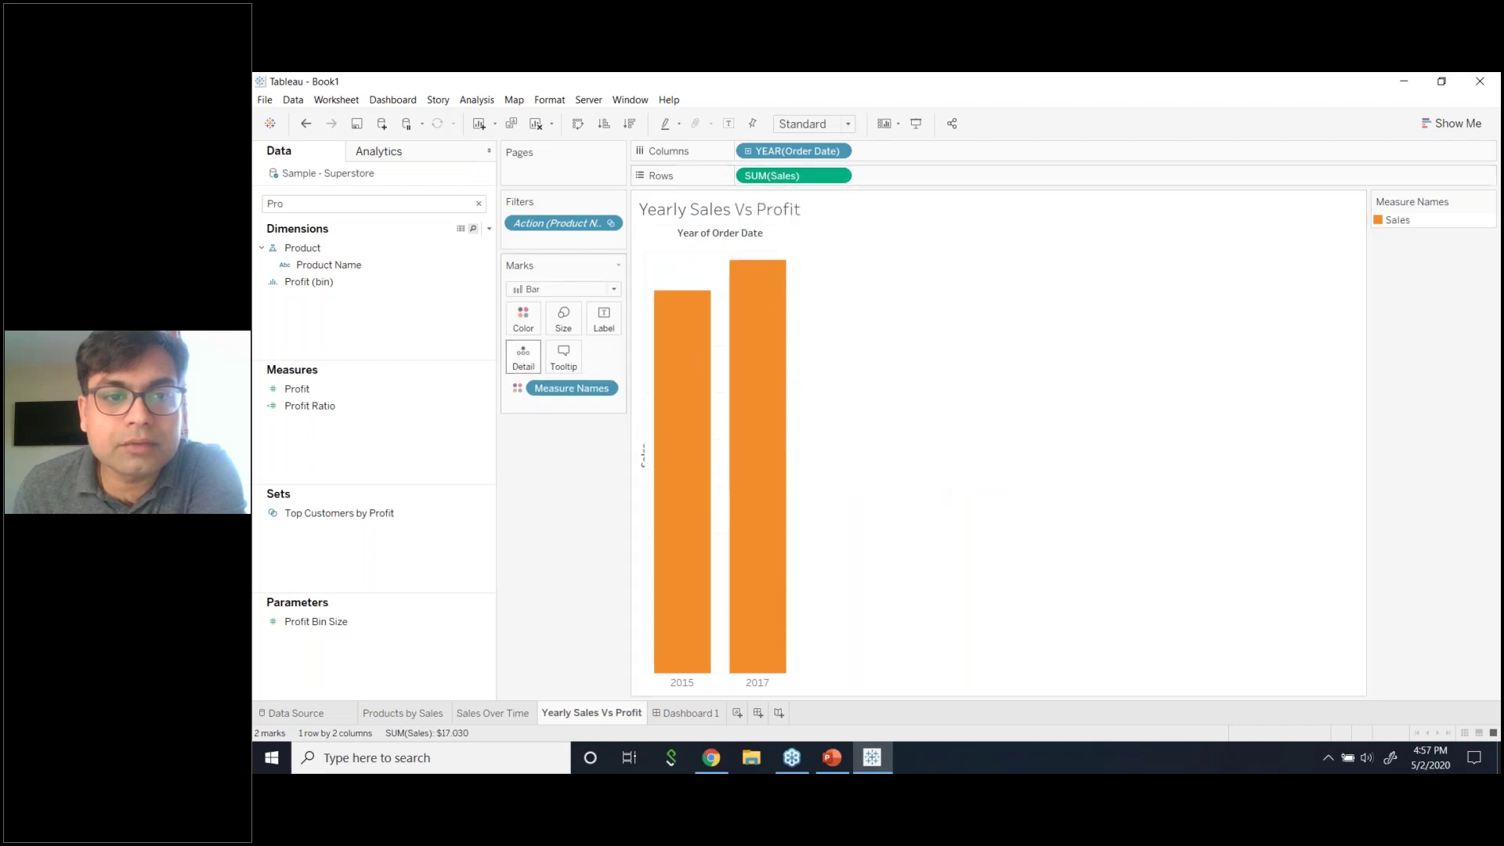
left_click_drag(313, 389, 985, 181)
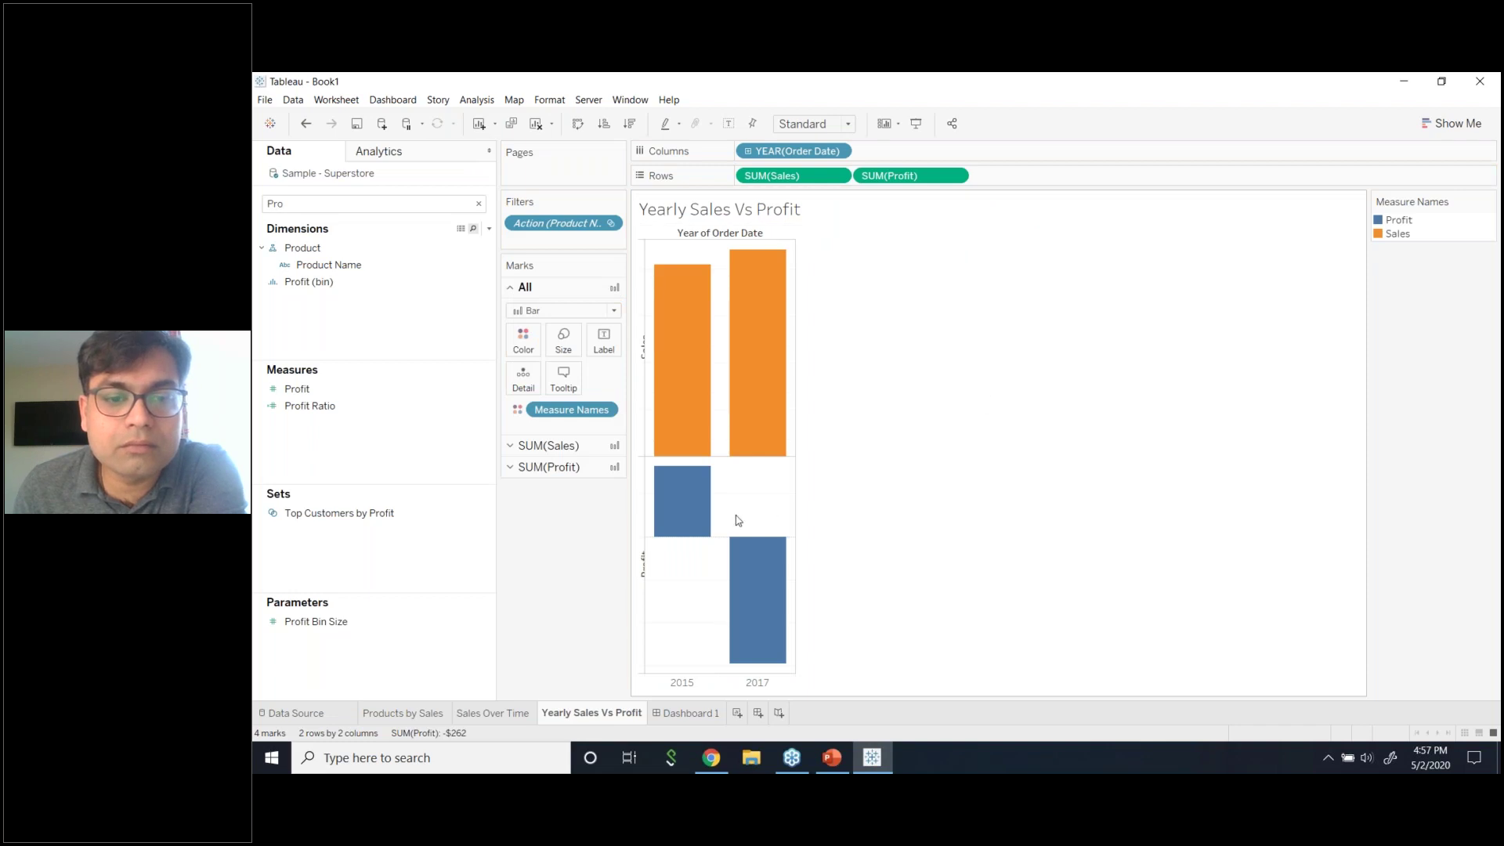
- Remove SUM(Profit) and SUM(Sales) from Rows, leaving only the 2015 and 2017 year headers
left_click(952, 175)
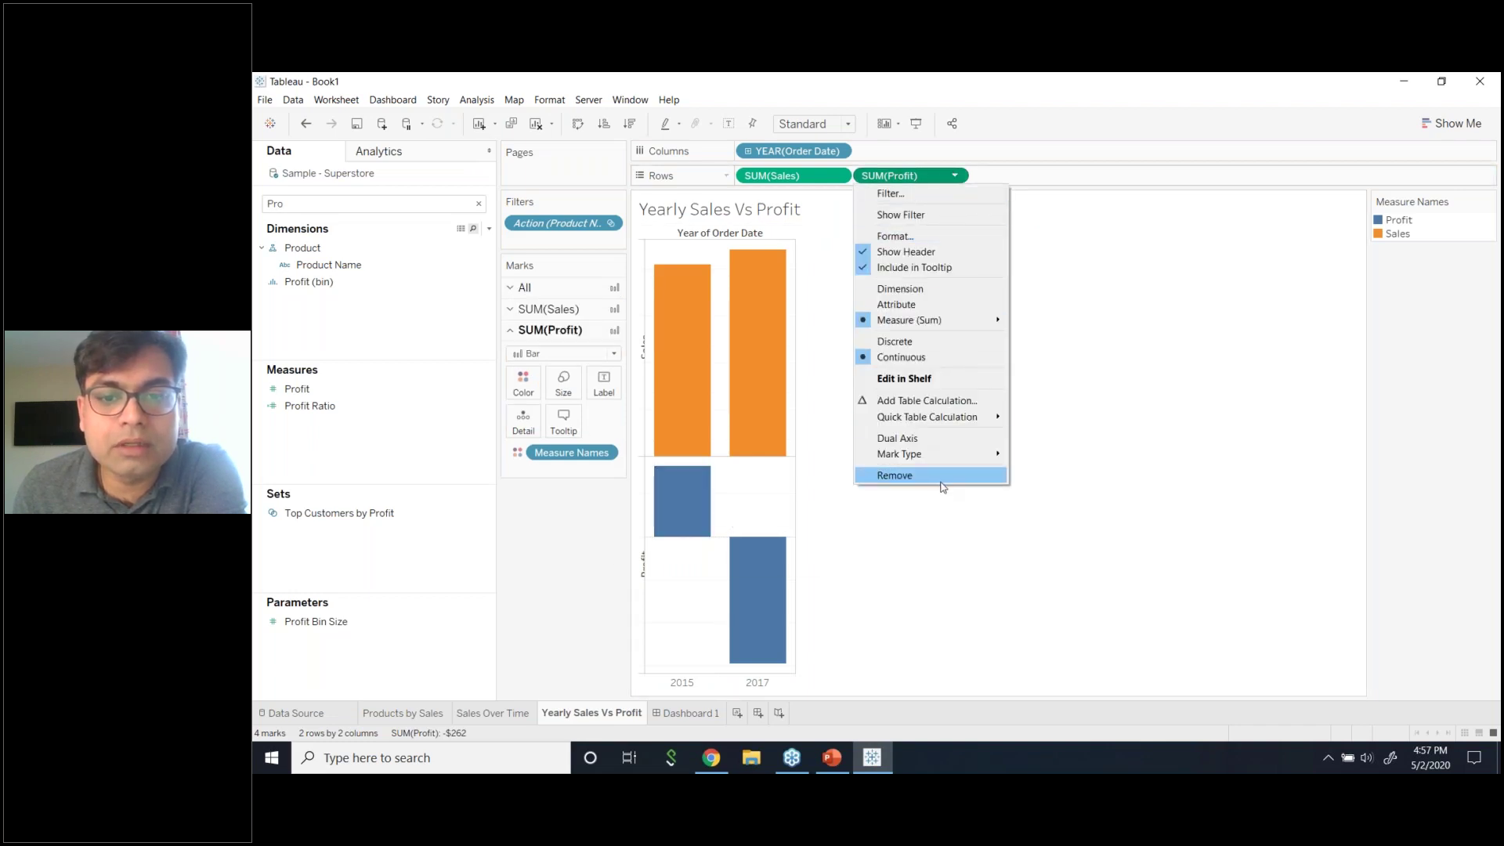
key("Escape")
left_click(959, 175)
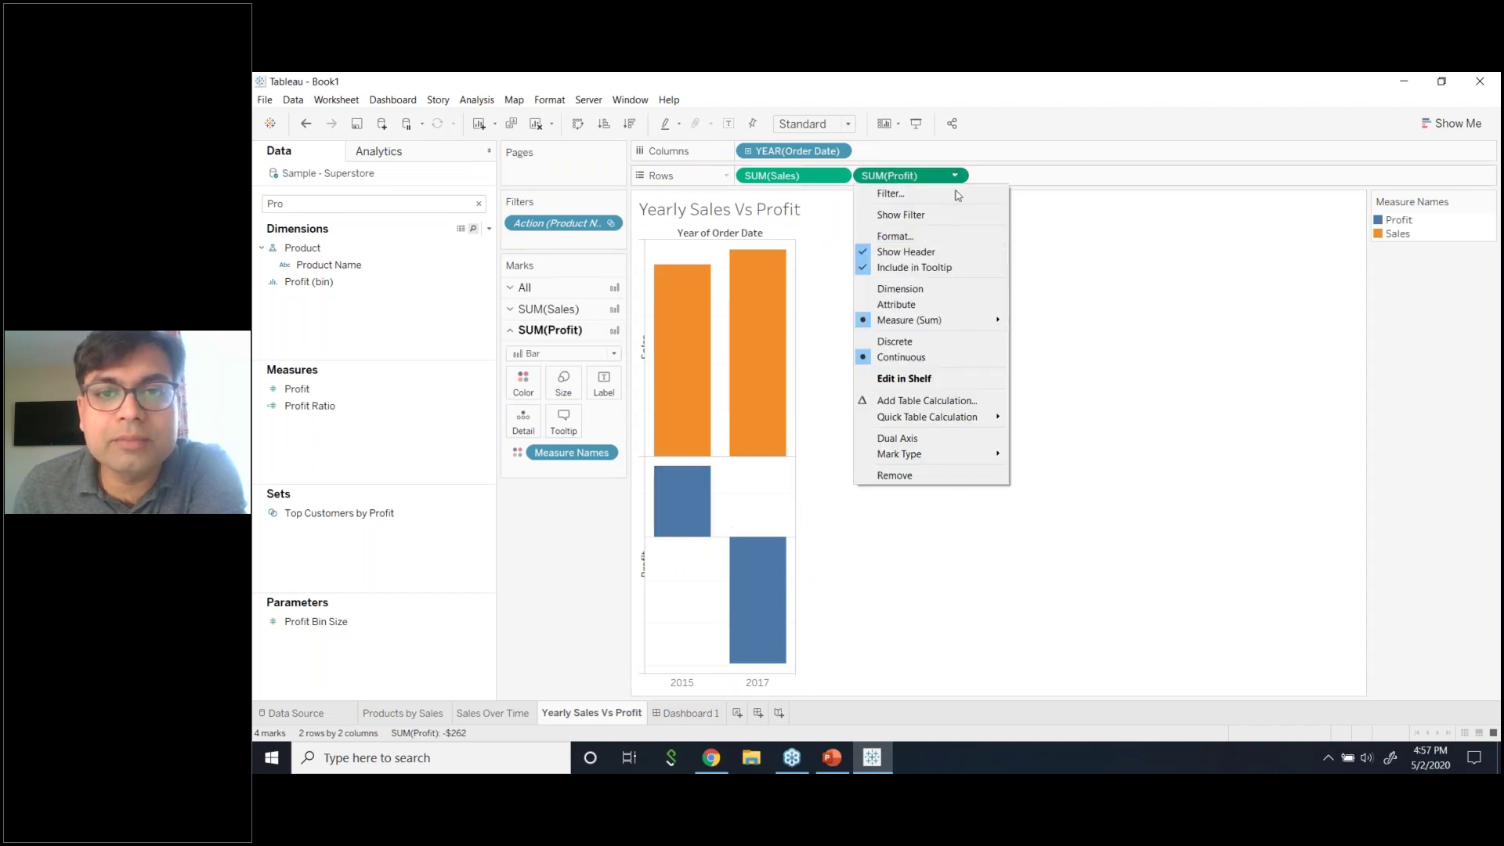
left_click(932, 476)
left_click(838, 177)
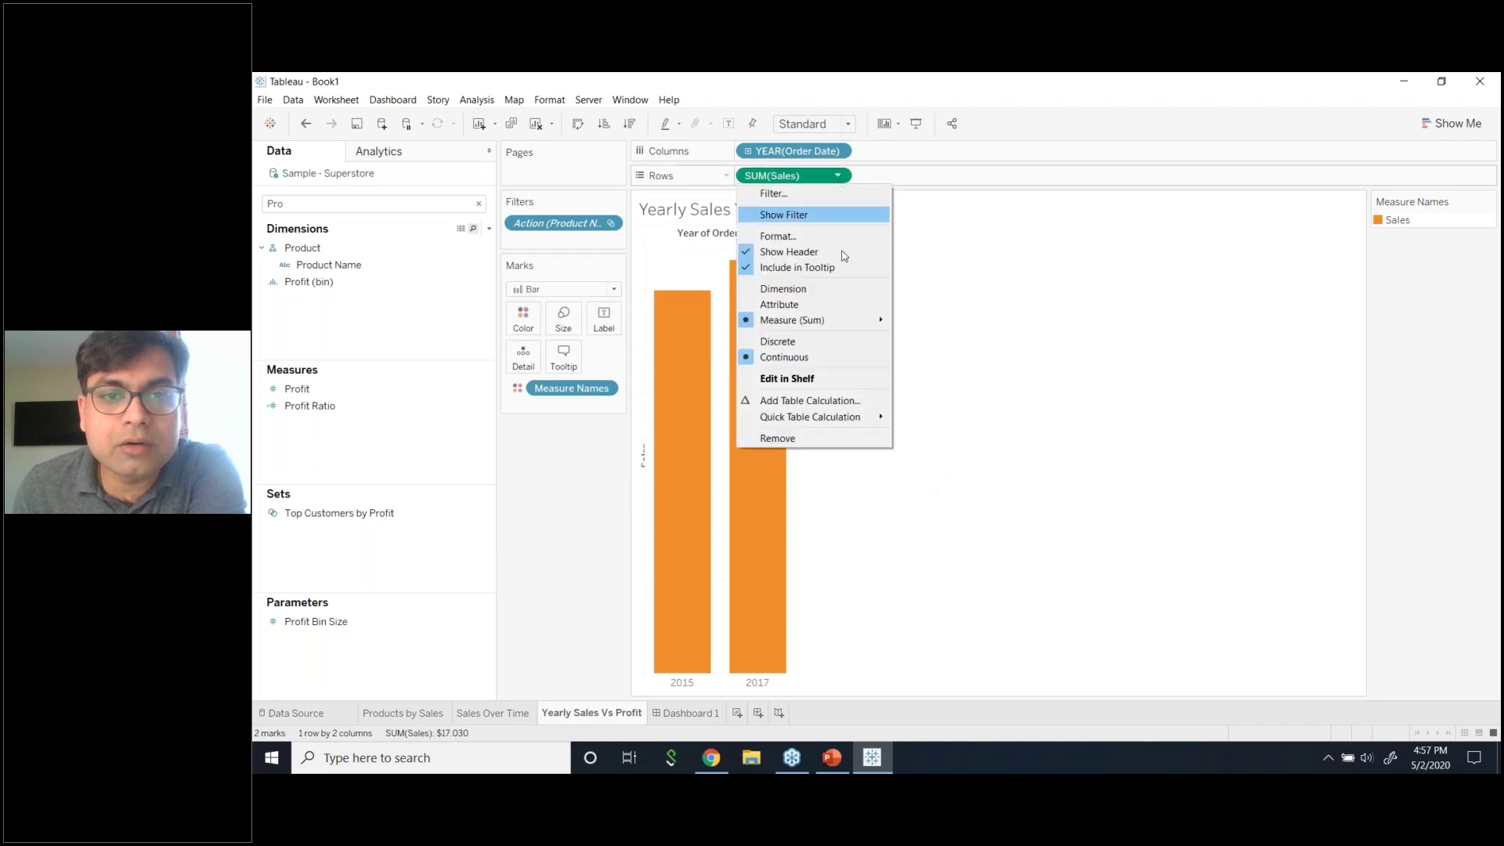
left_click(836, 451)
left_click(840, 175)
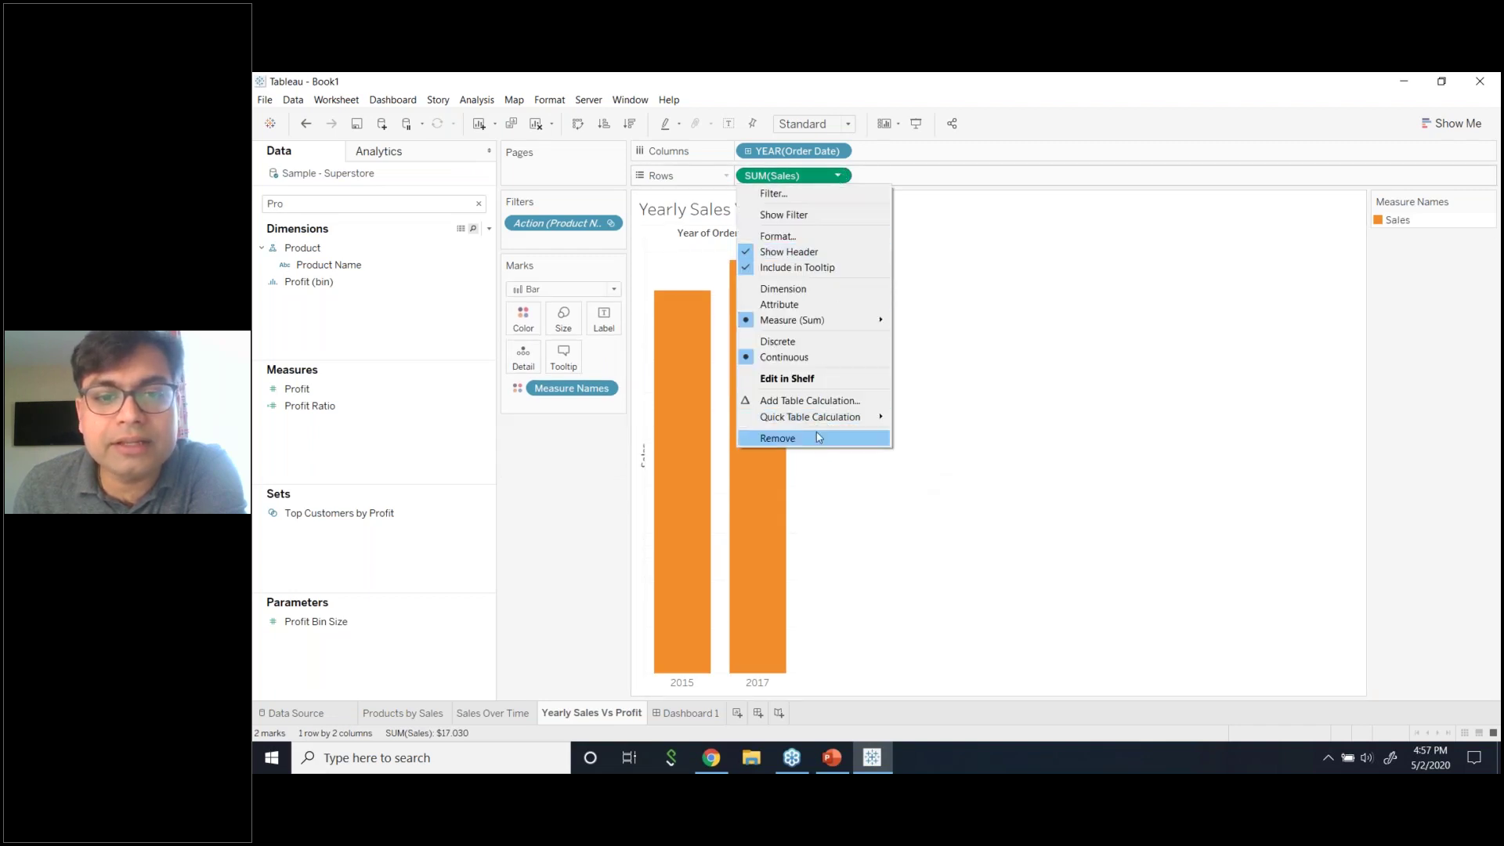
left_click(776, 438)
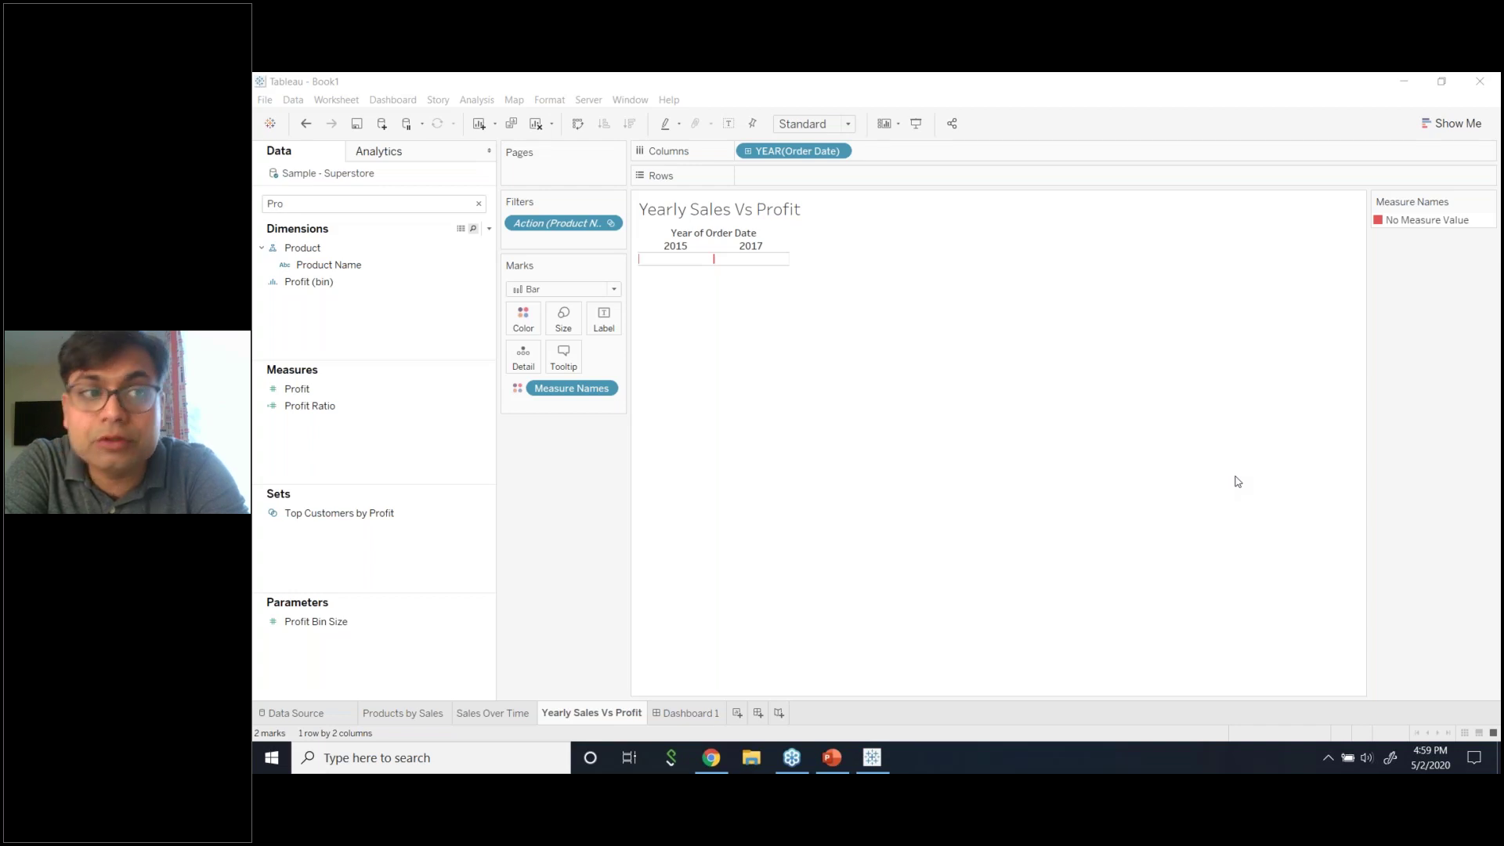
- Clear the Data pane search and browse the full list of fields
left_click(478, 204)
scroll(337, 321, "down", 3)
left_click(339, 332)
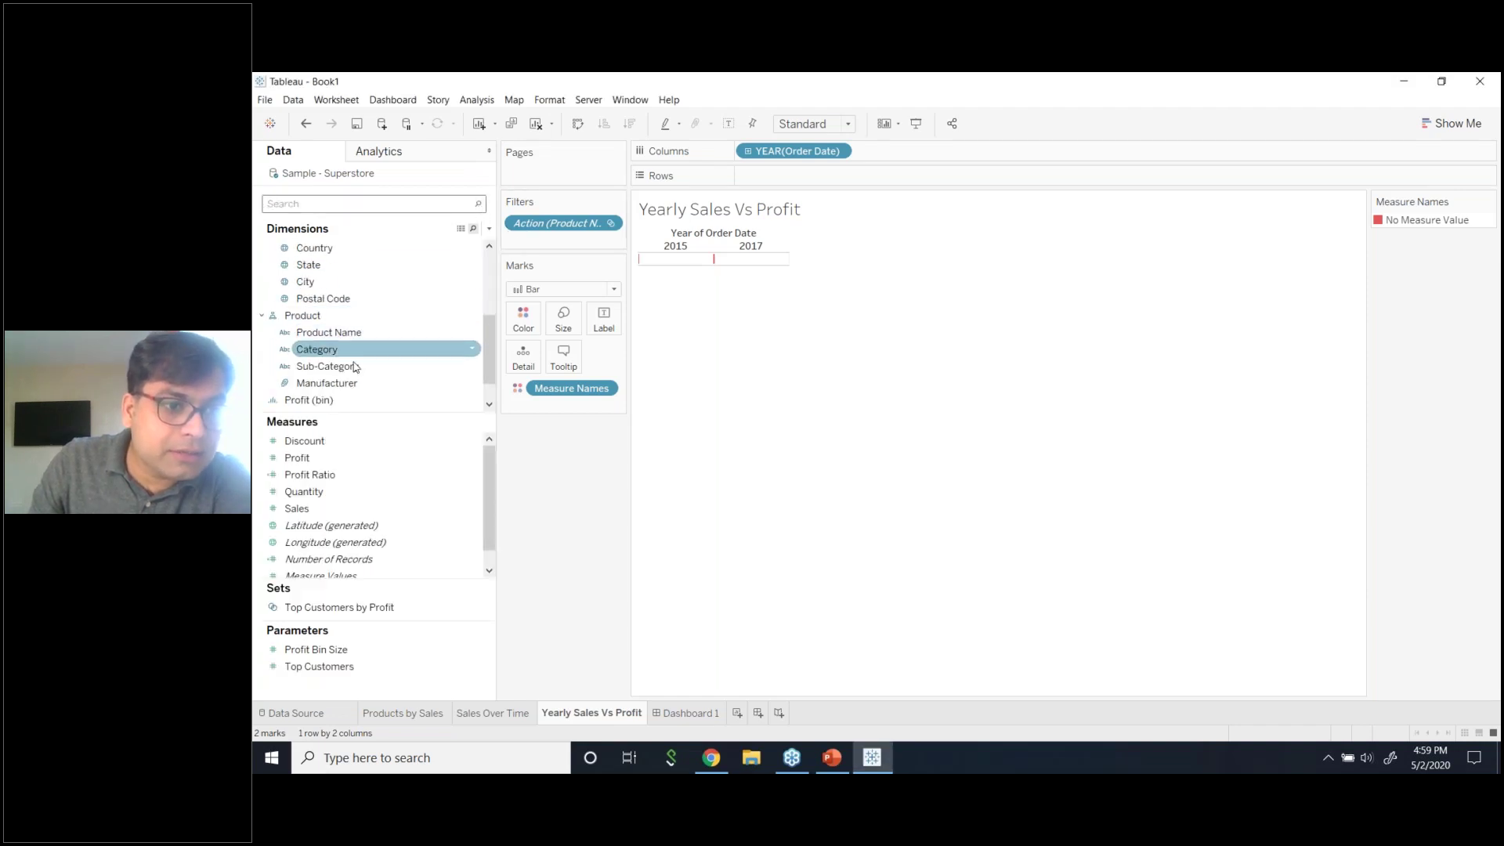
scroll(353, 378, "up", 3)
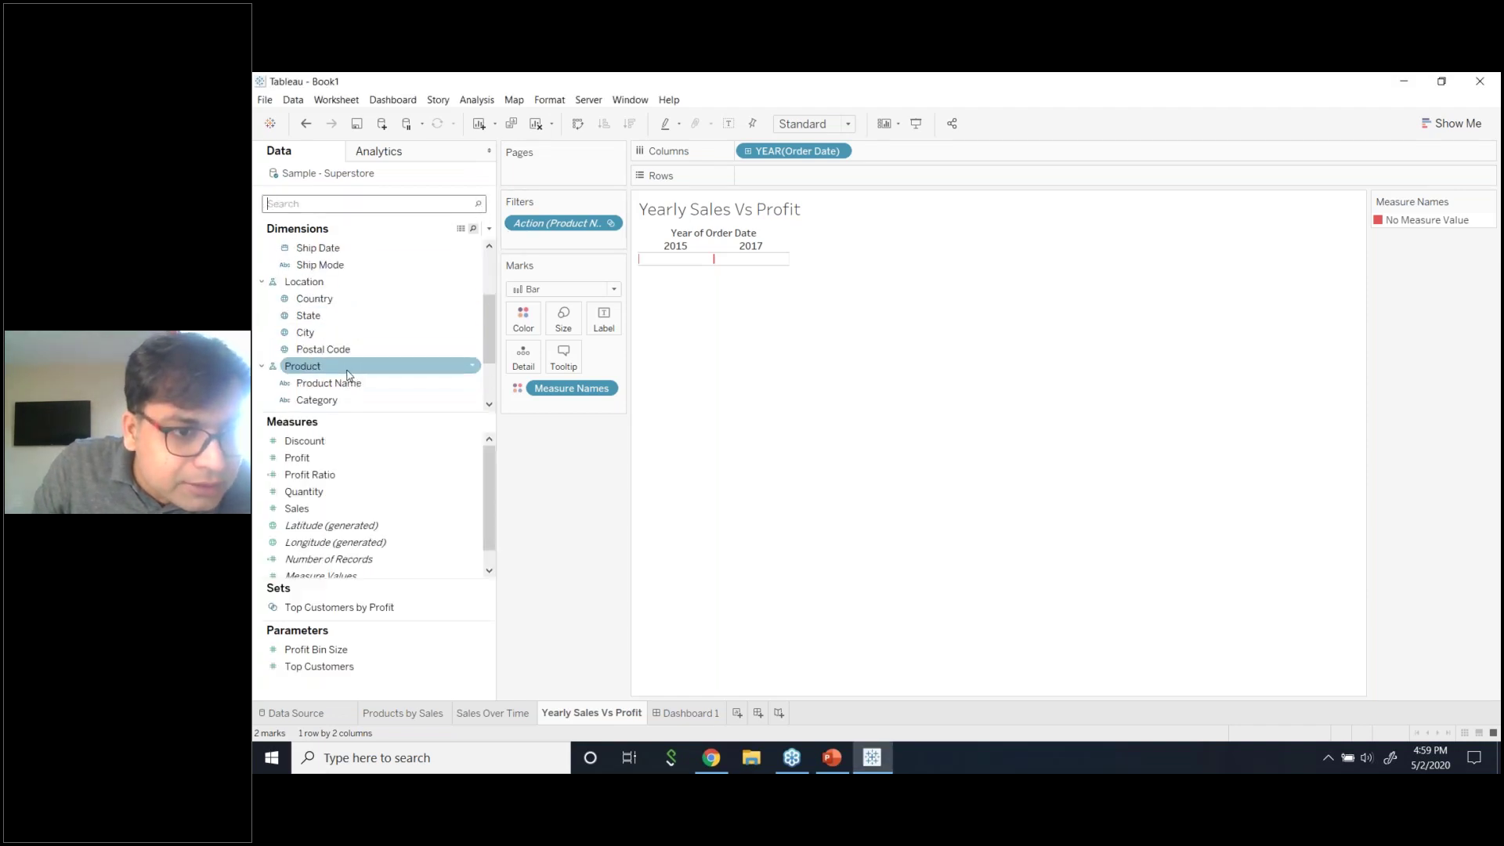
scroll(349, 375, "up", 5)
scroll(349, 374, "down", 5)
scroll(349, 375, "up", 5)
scroll(349, 374, "down", 5)
scroll(351, 374, "up", 5)
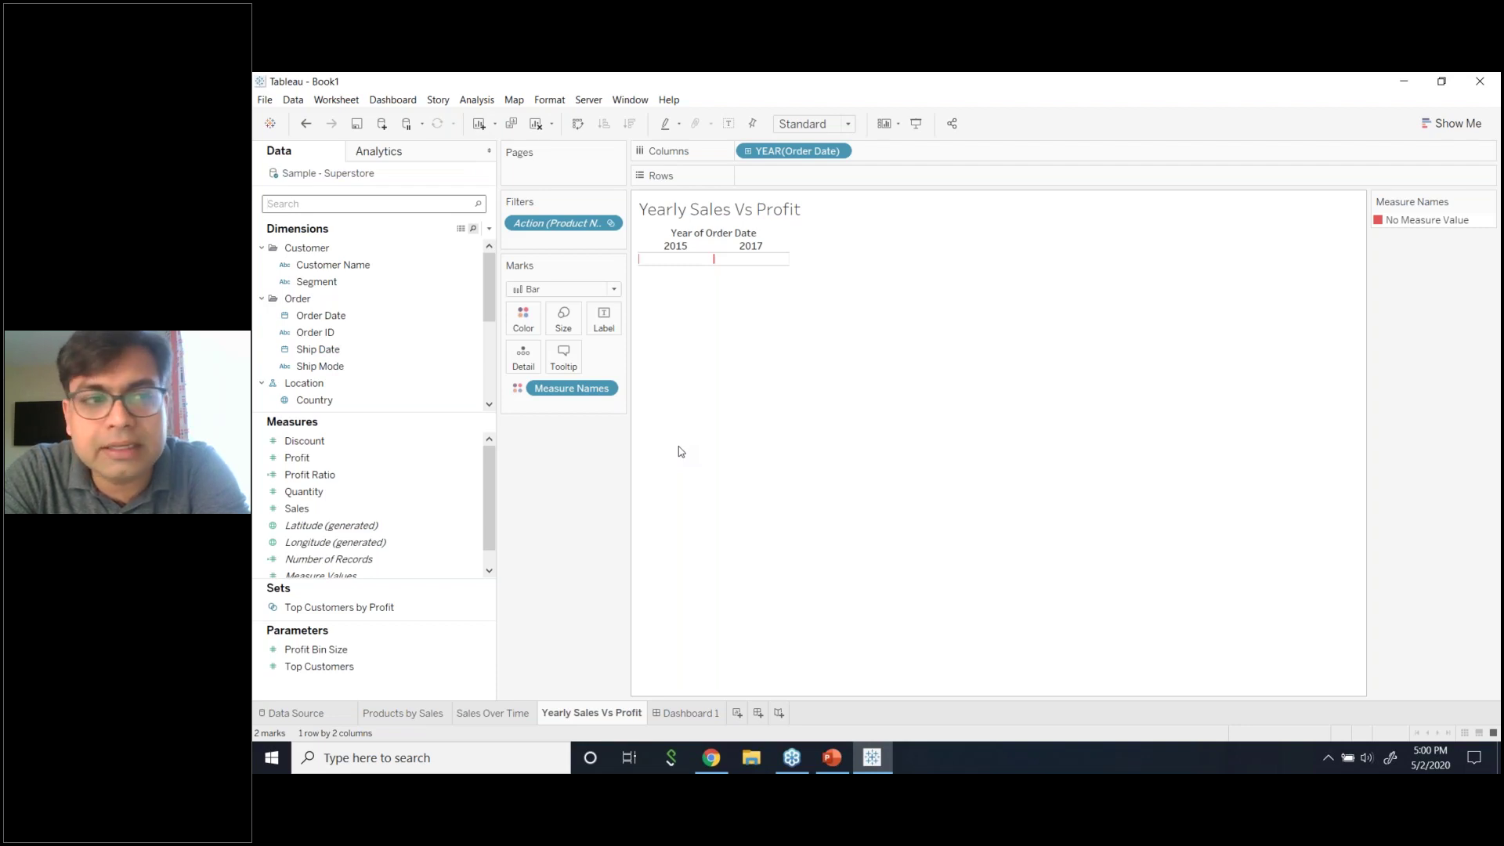
key("ctrl+f")
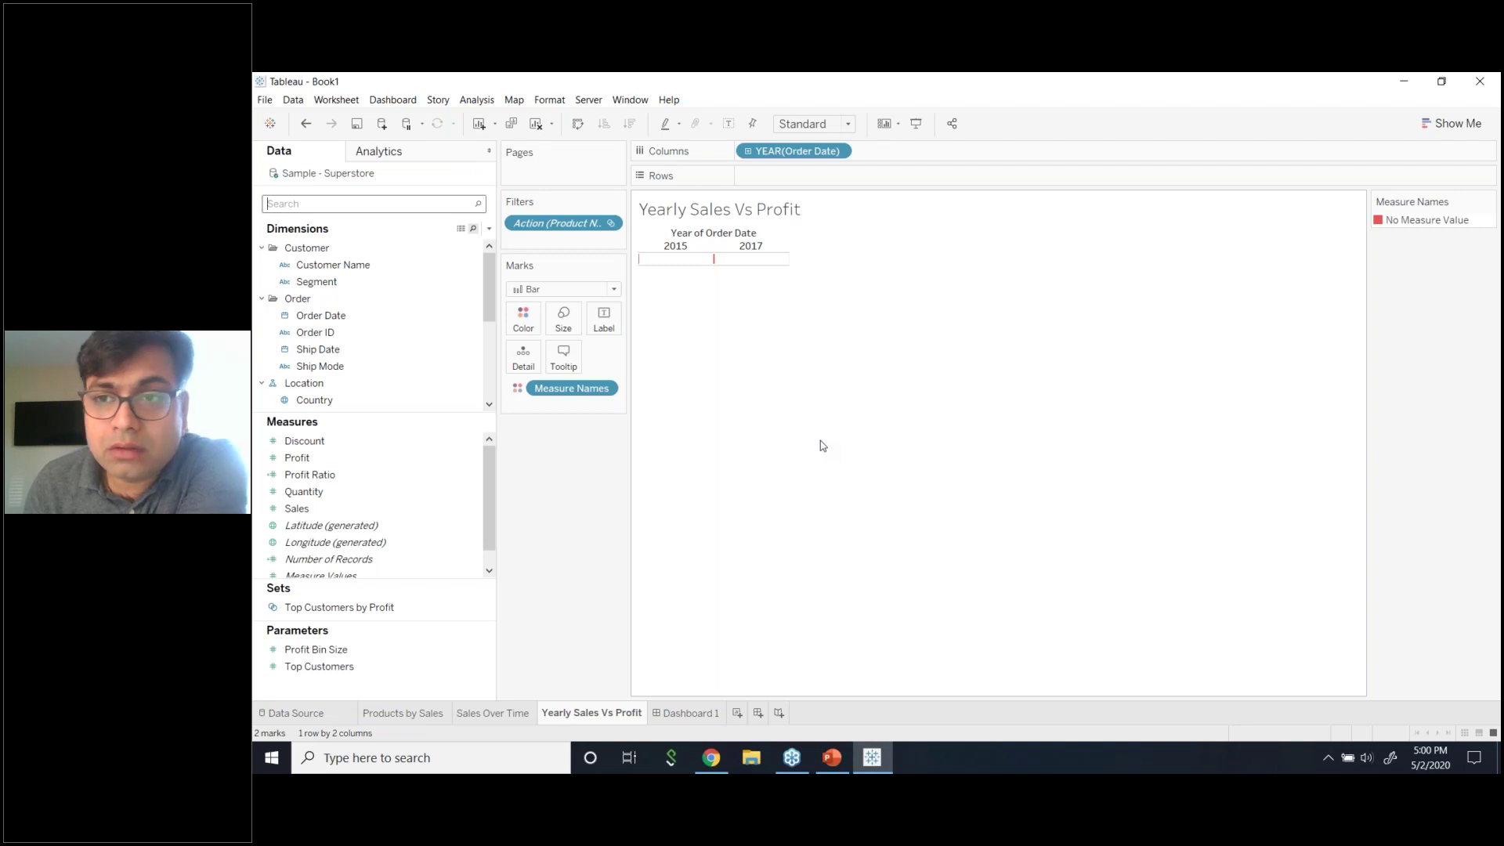
key("ctrl+f")
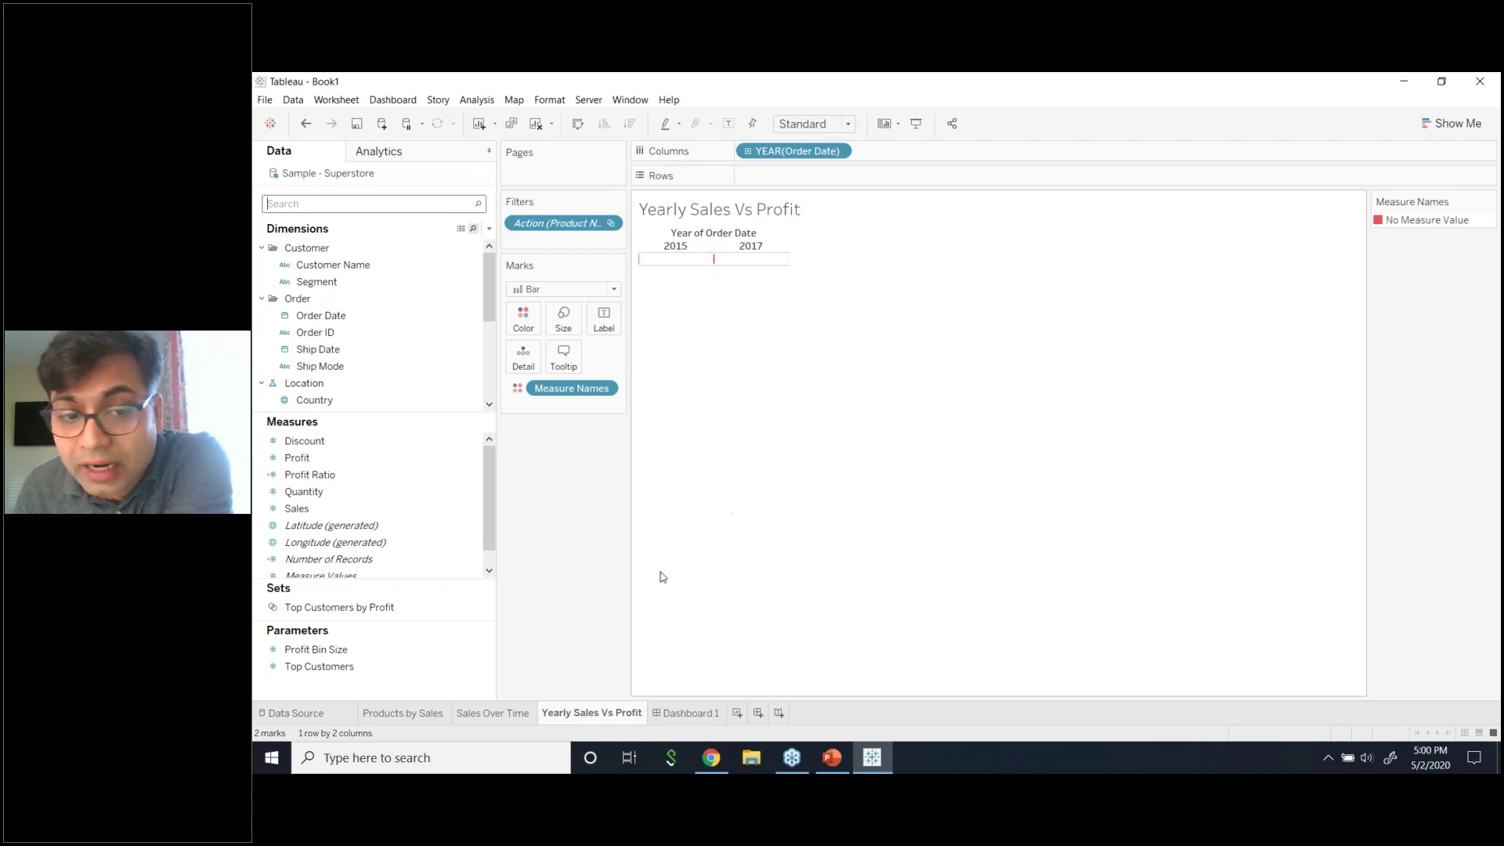
- Check Dashboard 1's layout and come back to the Yearly Sales Vs Profit worksheet
left_click(687, 715)
left_click(600, 713)
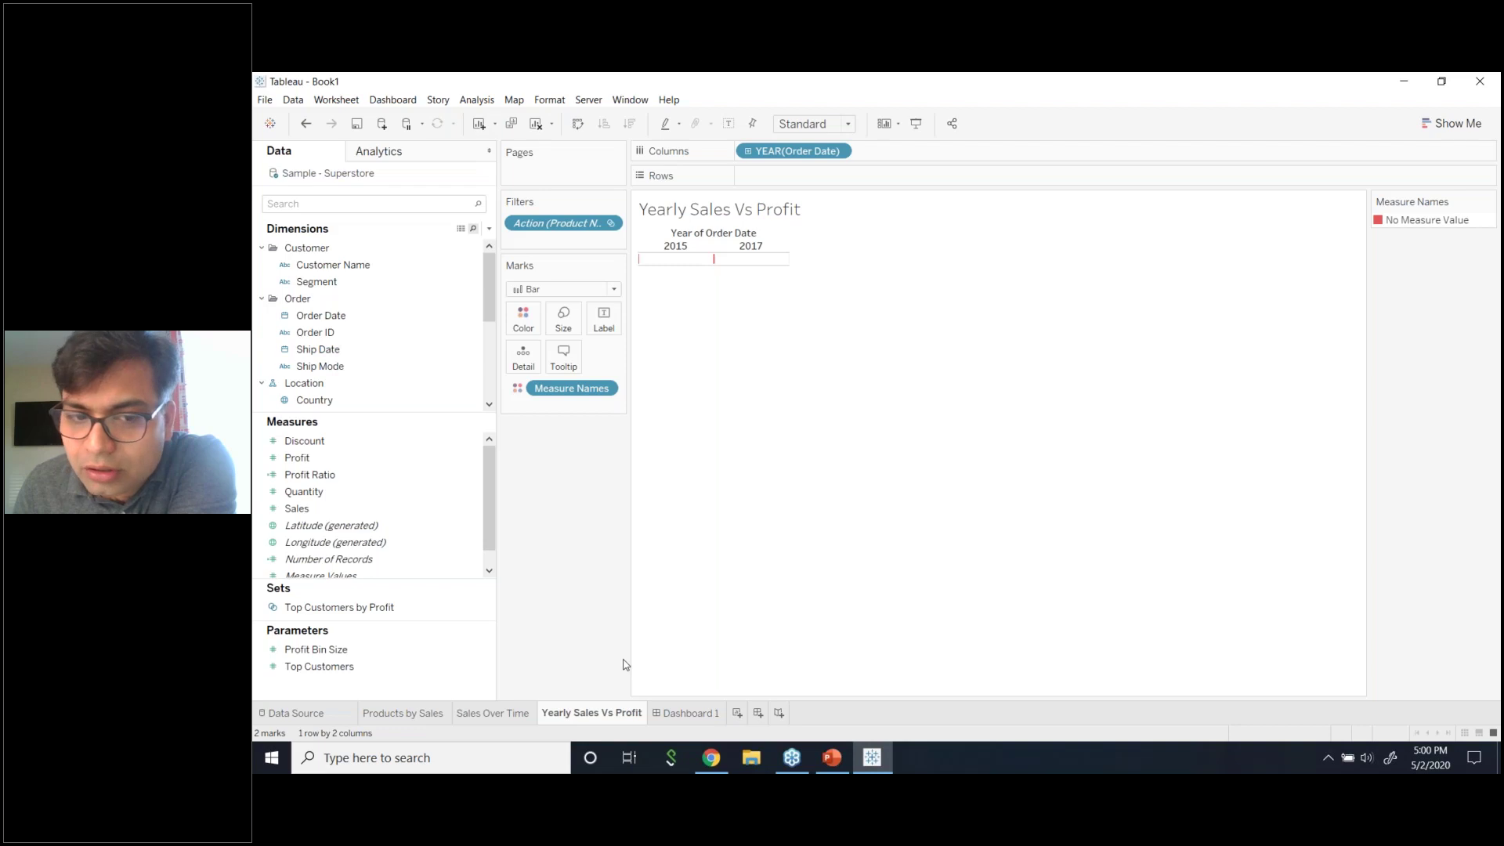
left_click(688, 712)
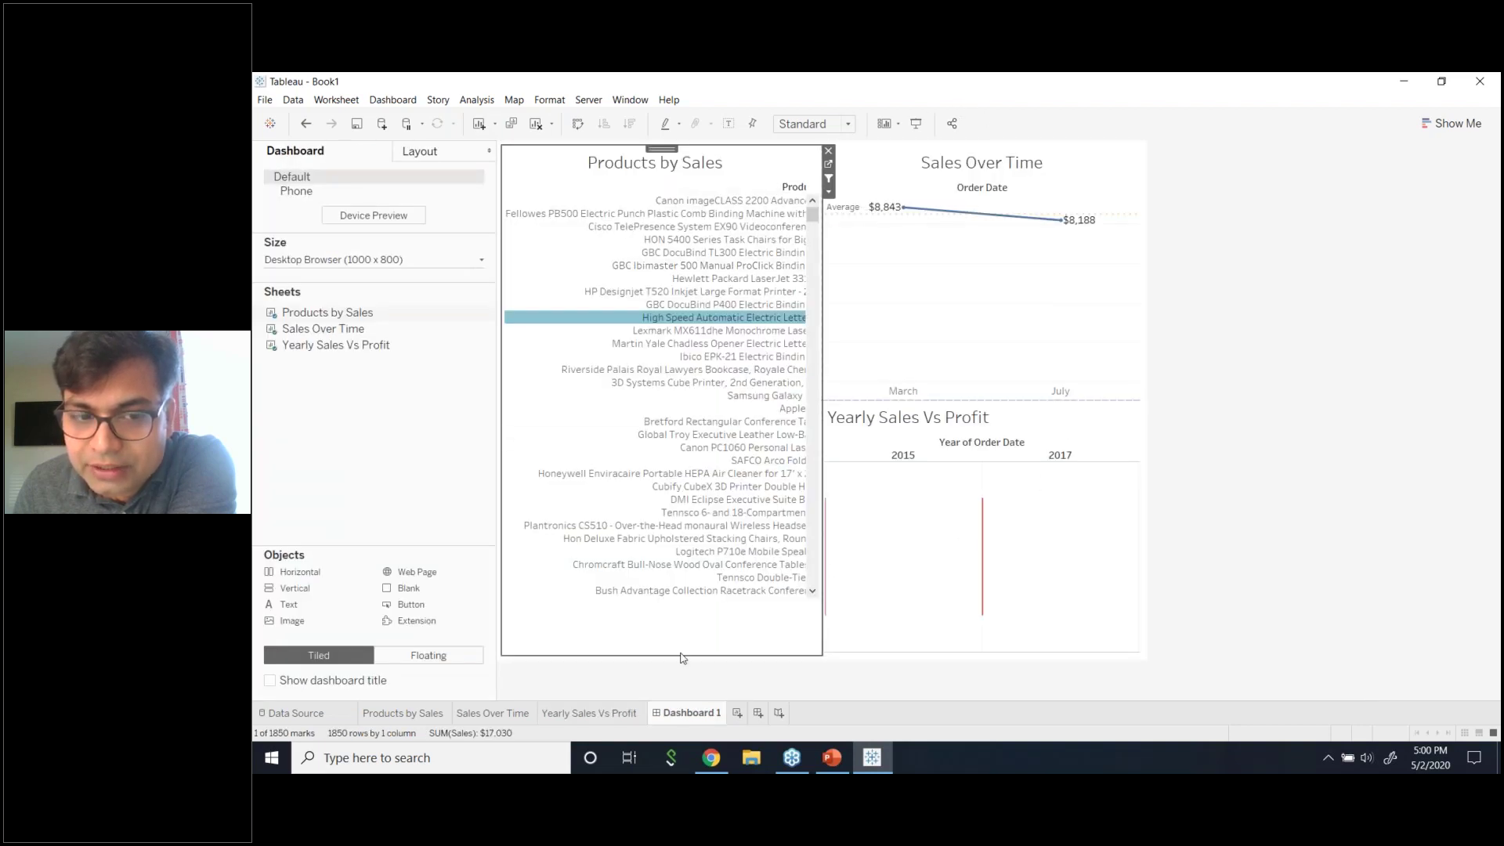
left_click(612, 714)
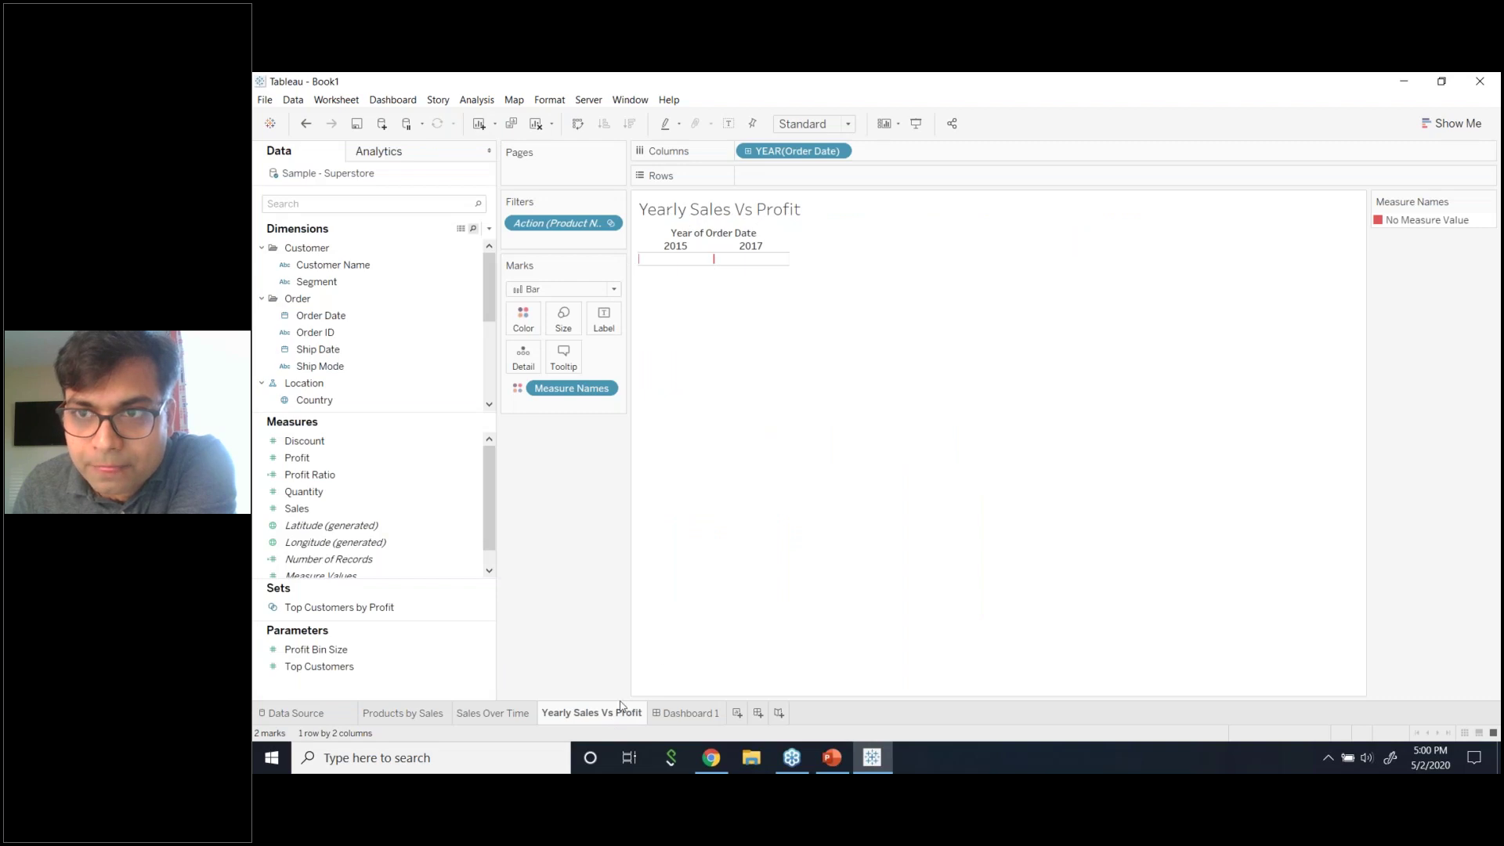
- Search for Sales and Profit, drag both onto Rows, and show the Show Me suggestions
left_click(354, 352)
left_click(360, 205)
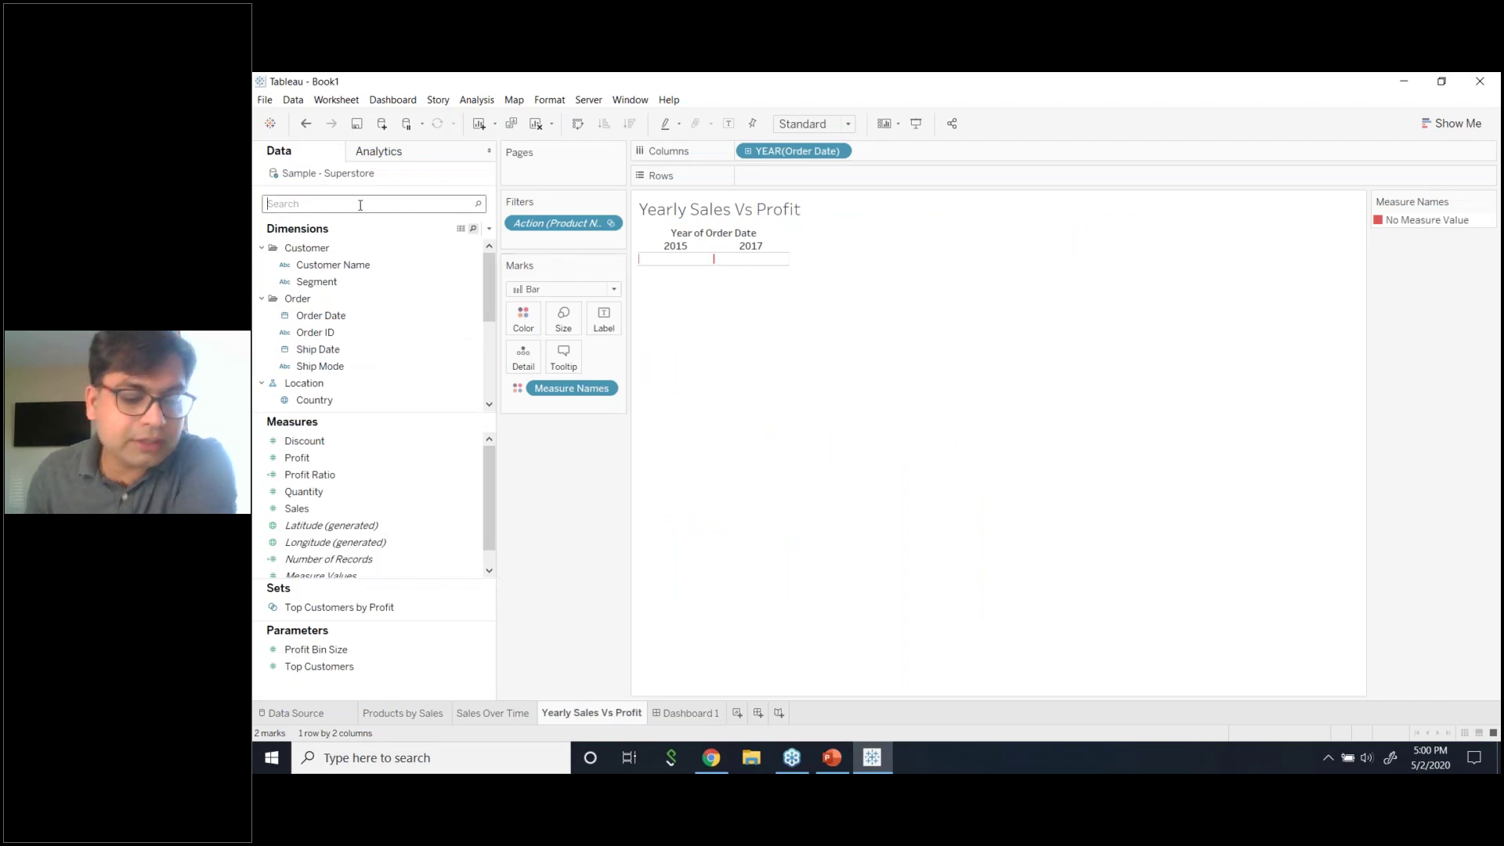
type("sal")
mouse_move(313, 365)
left_mouse_down()
mouse_move(397, 370)
mouse_move(979, 179)
mouse_move(907, 192)
mouse_move(861, 178)
left_mouse_up()
double_click(431, 205)
type("pro")
left_click_drag(362, 390, 944, 178)
left_click(1453, 124)
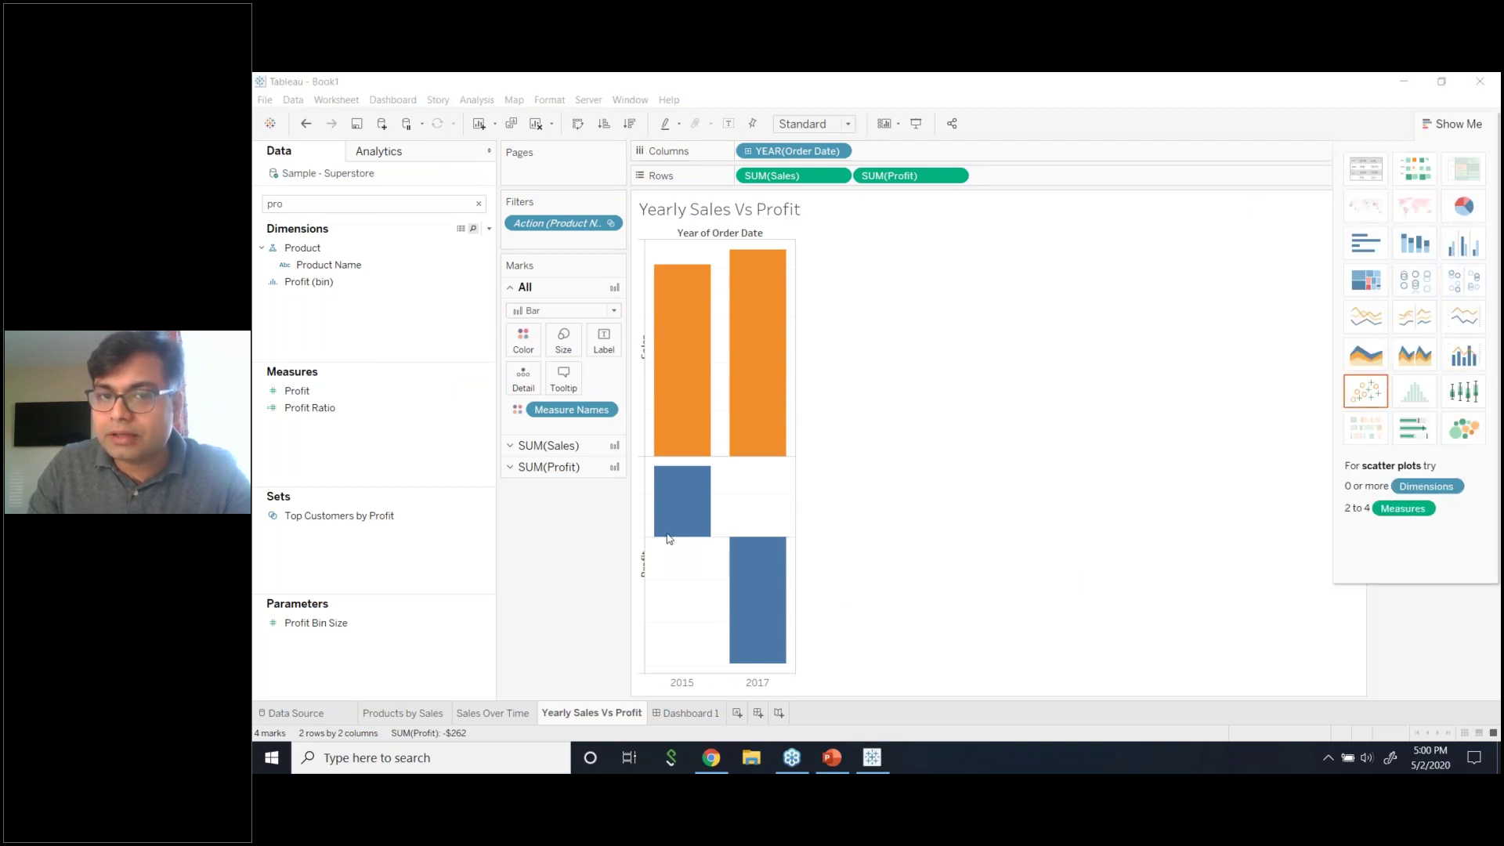
- Switch the chart to lines and color the Sales line orange
left_click(1366, 316)
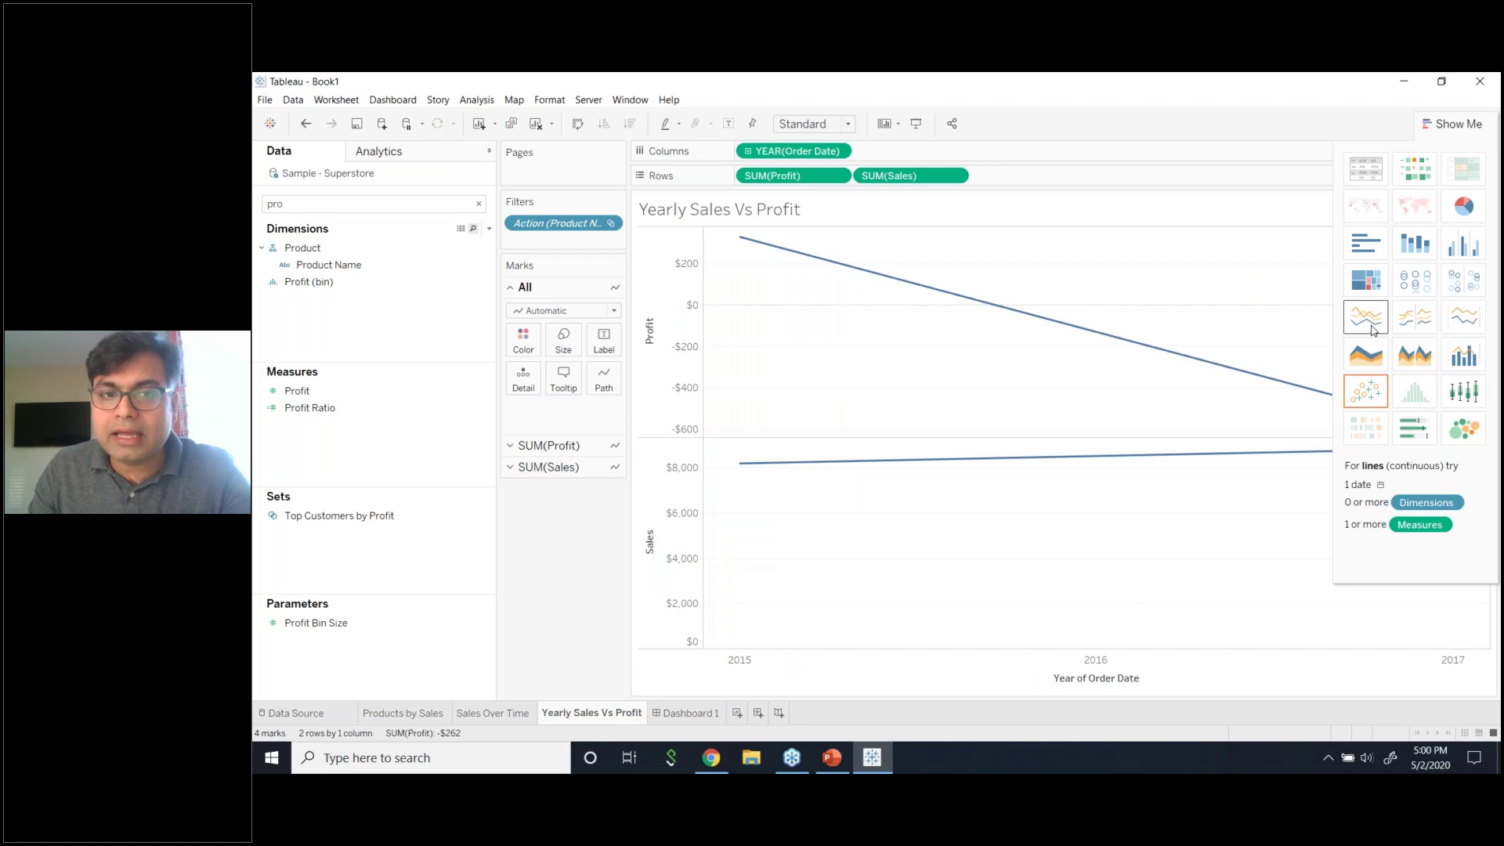
left_click(549, 467)
left_click(523, 384)
left_click(560, 429)
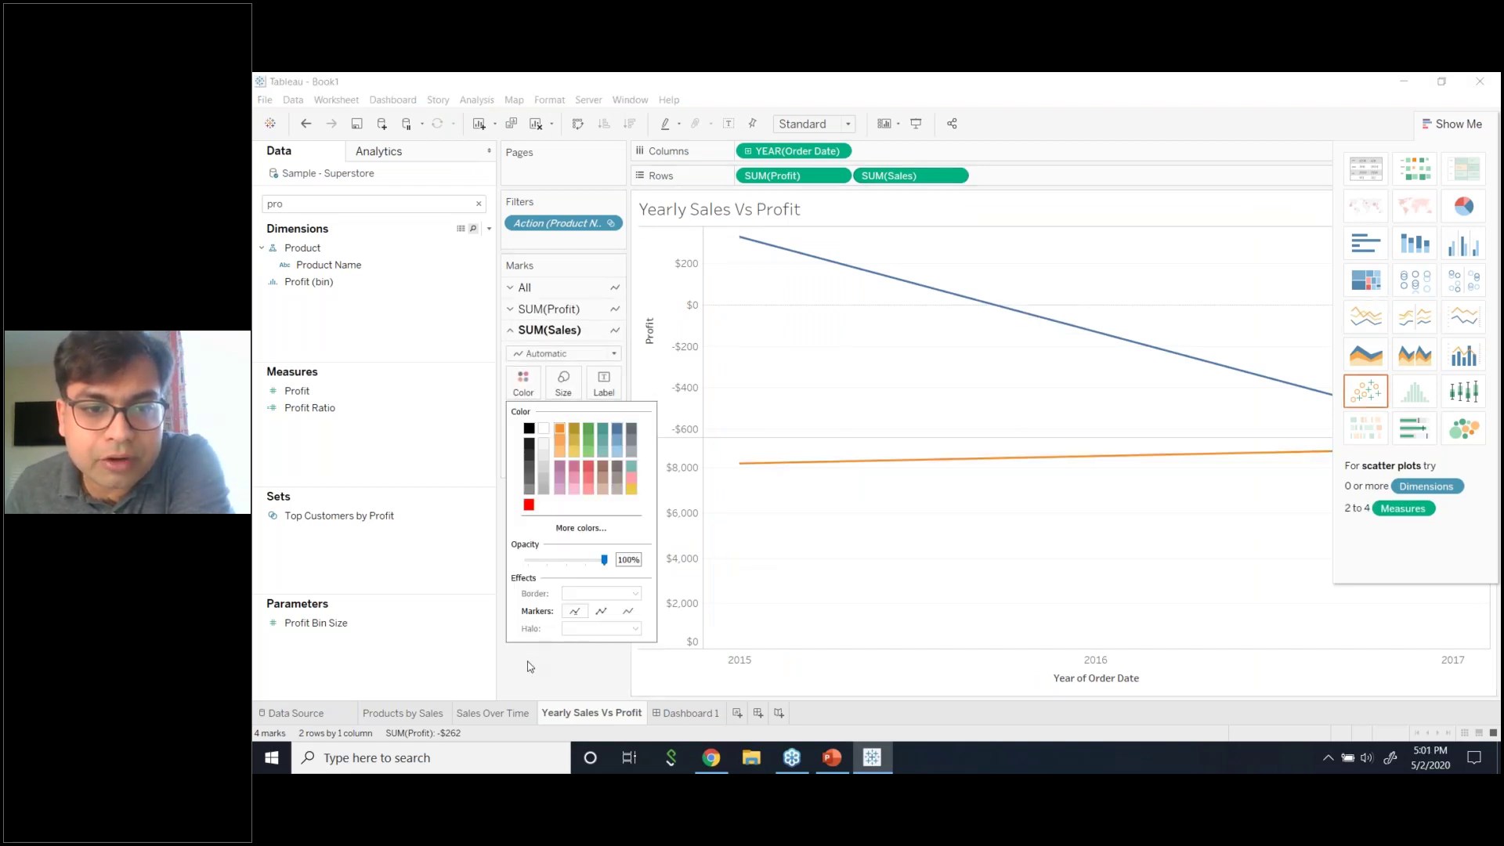
- Put Sales and Profit on a synchronized dual axis and hide Show Me
left_click(955, 177)
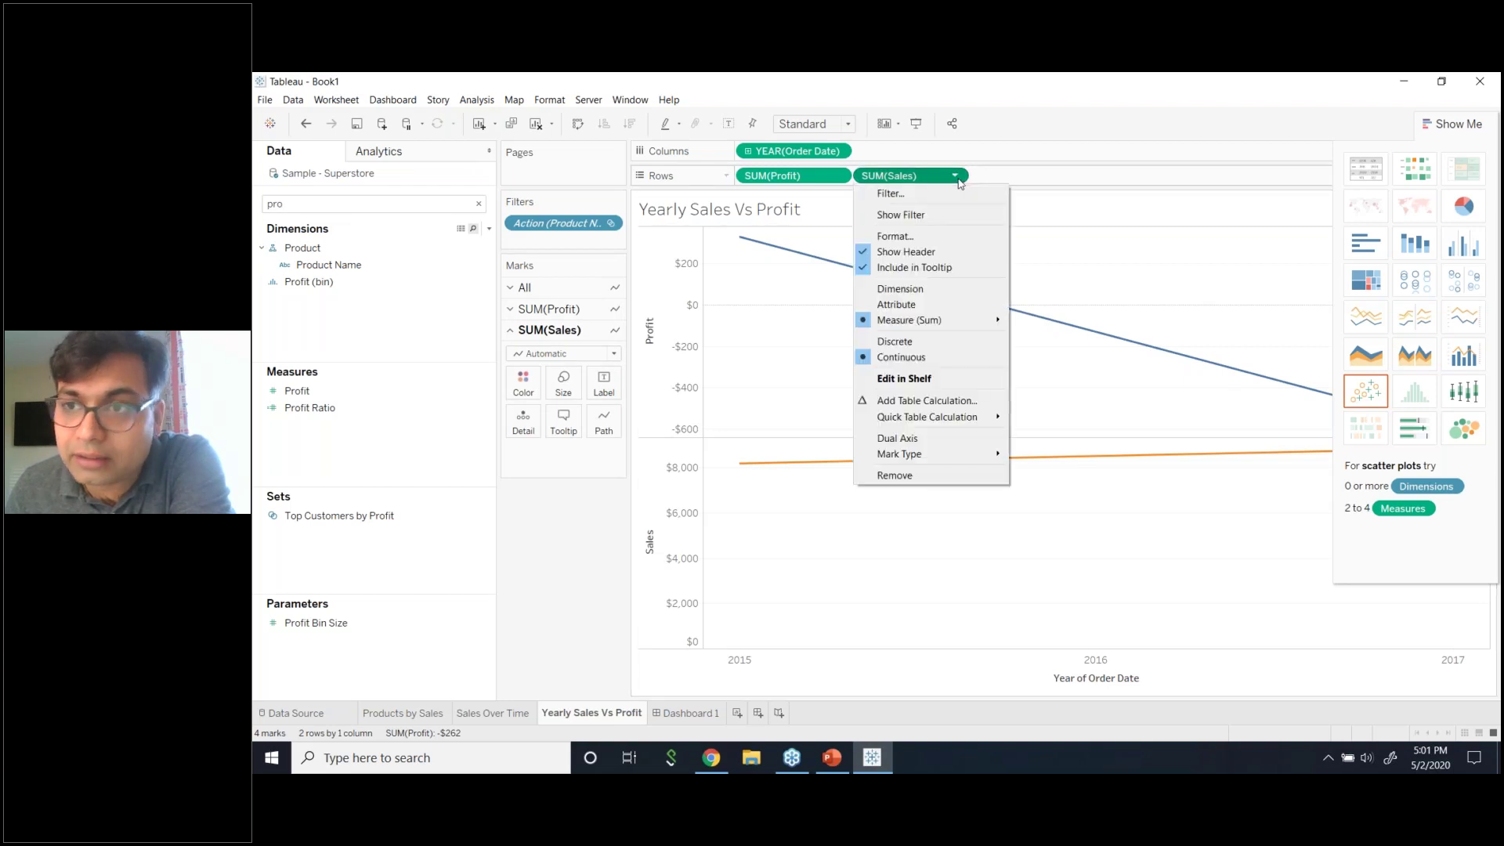
left_click(897, 438)
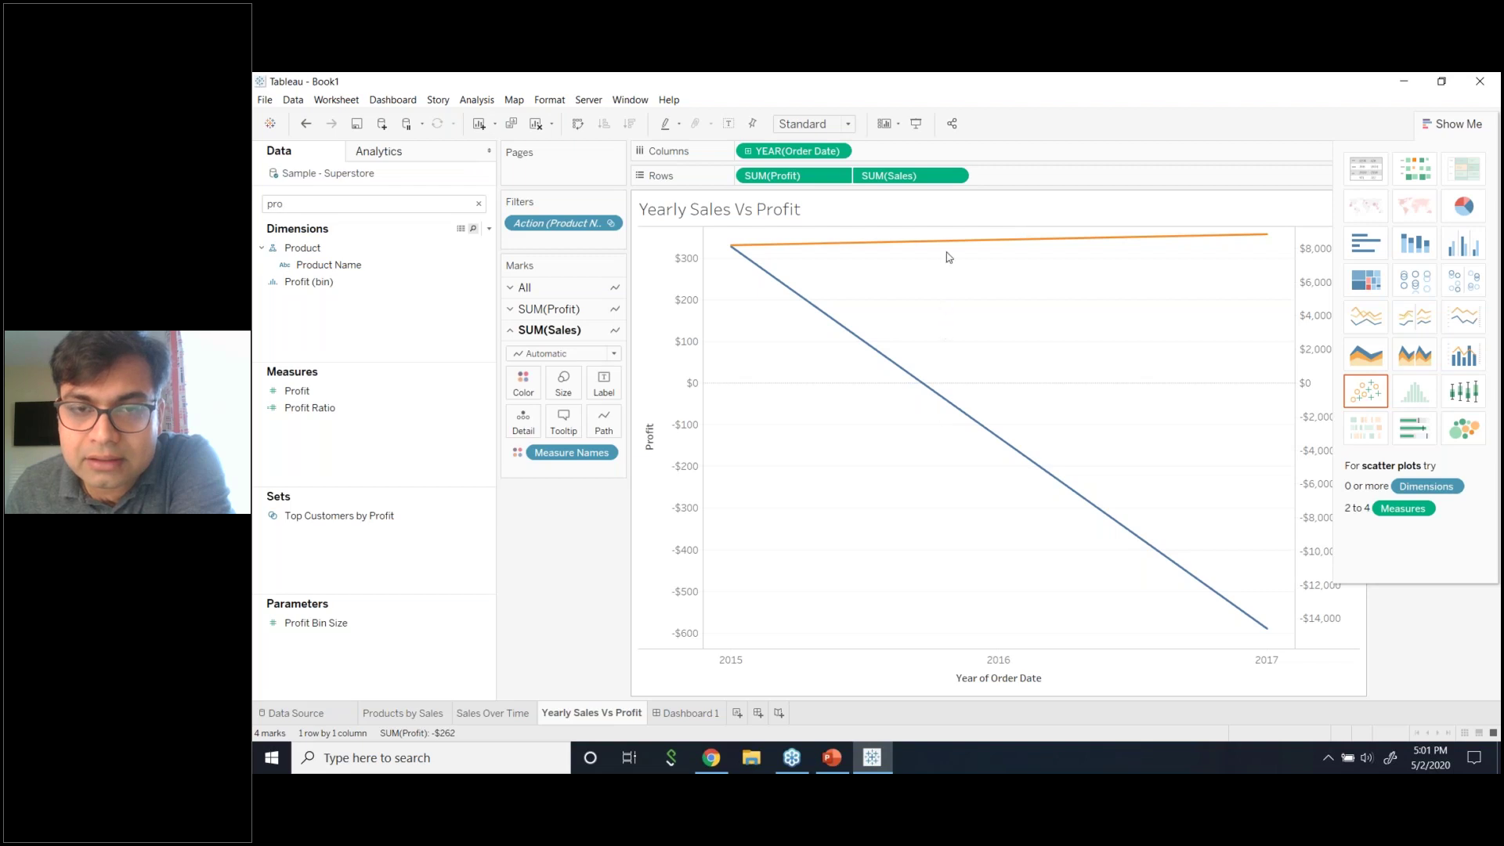
left_click(954, 179)
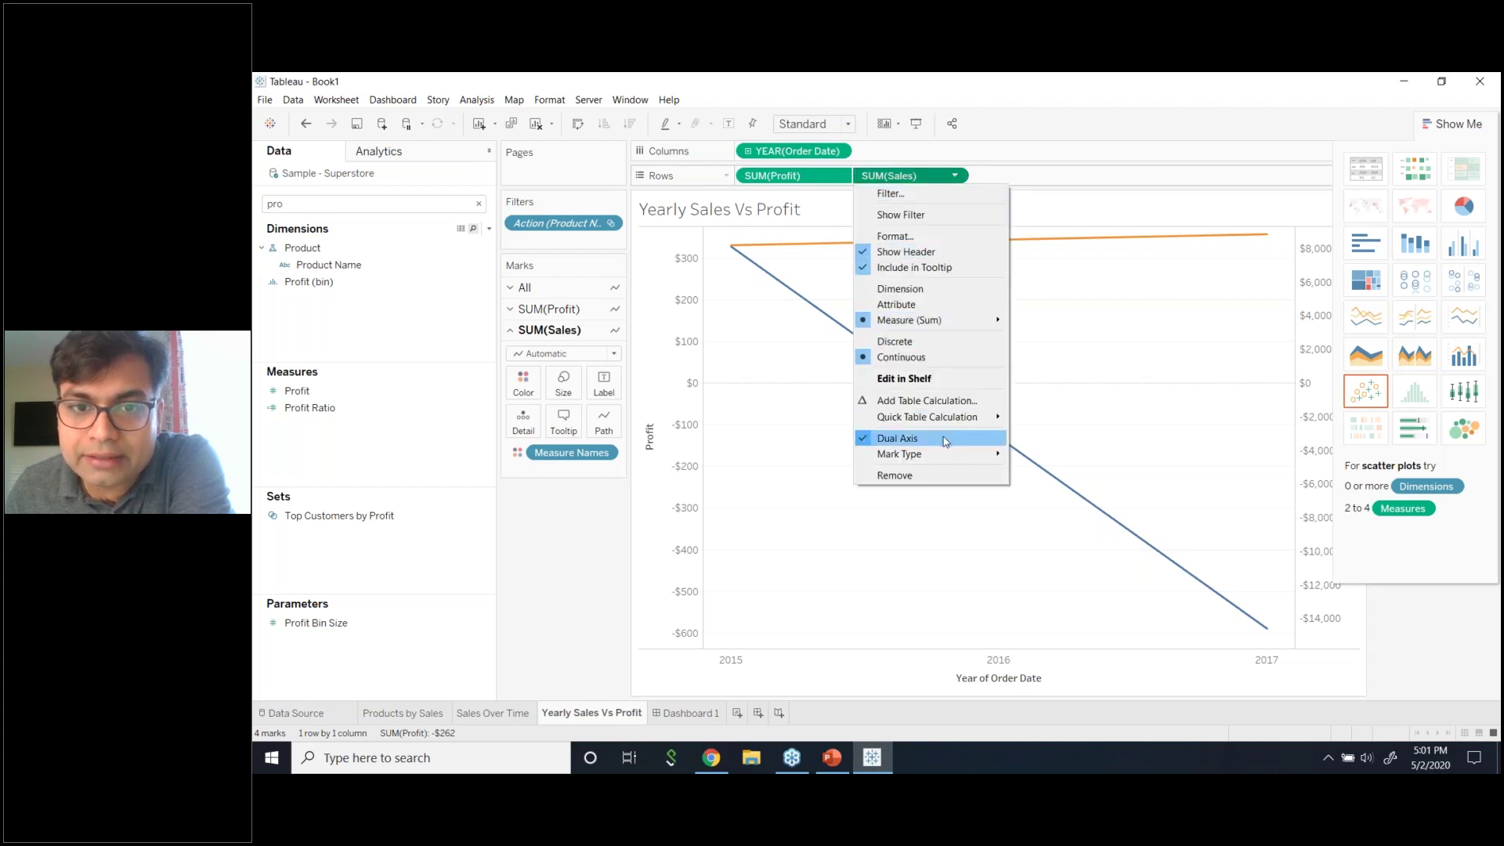
left_click(1306, 294)
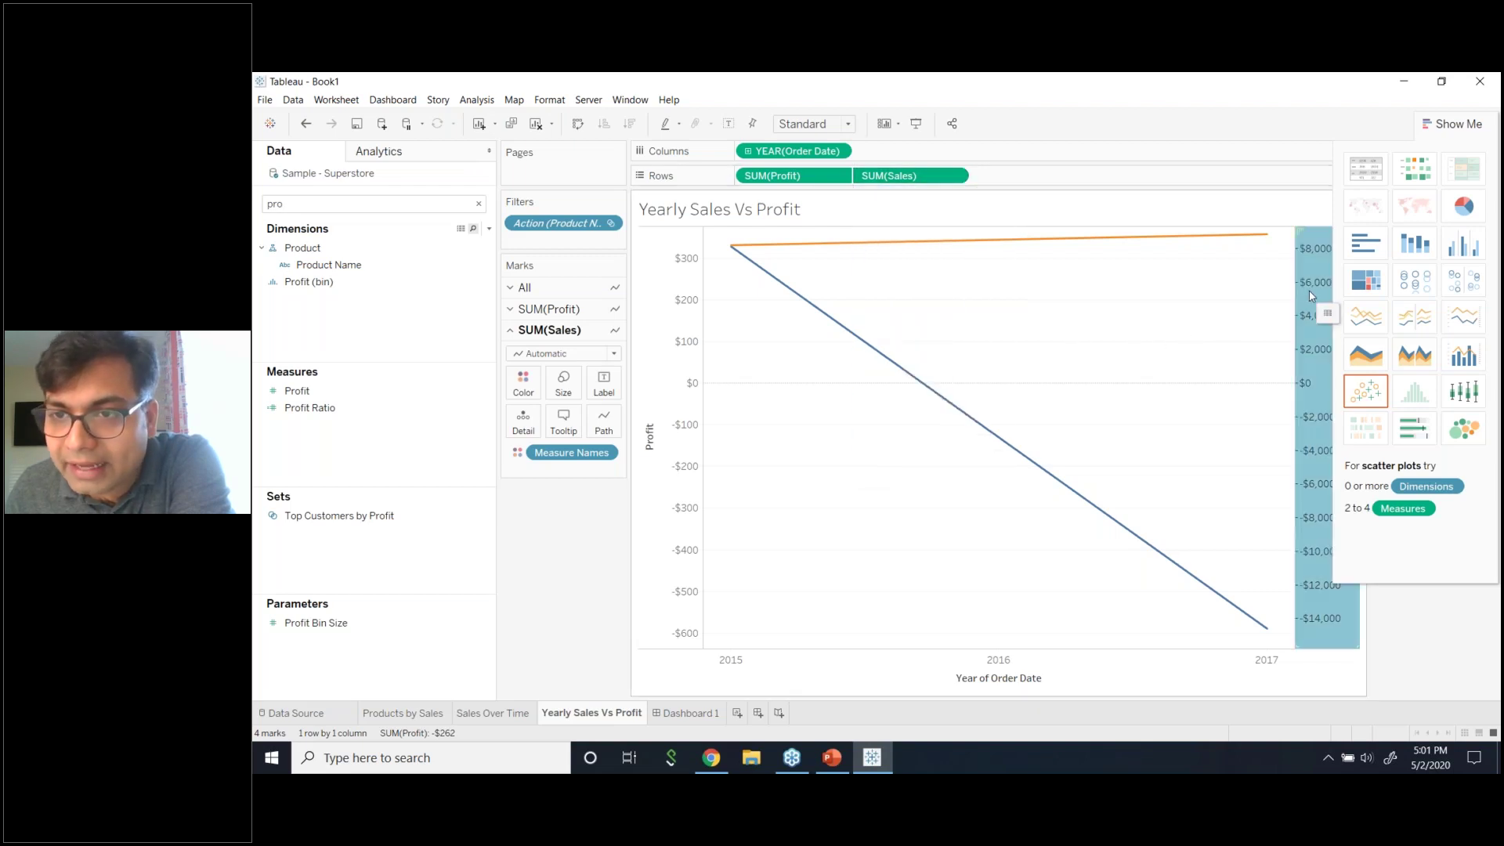
right_click(1309, 290)
left_click(1363, 369)
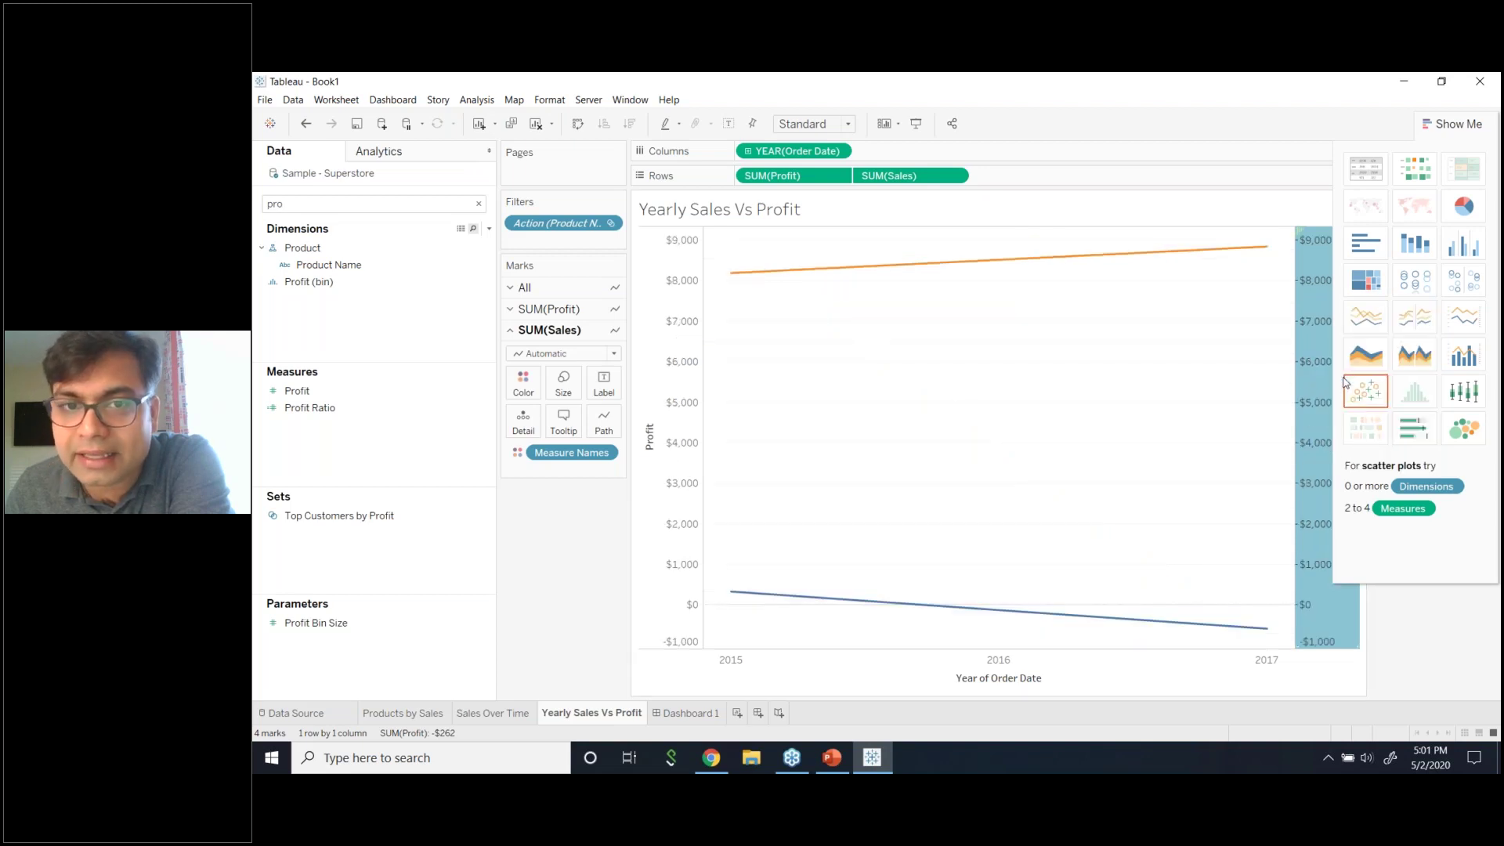
left_click(1407, 153)
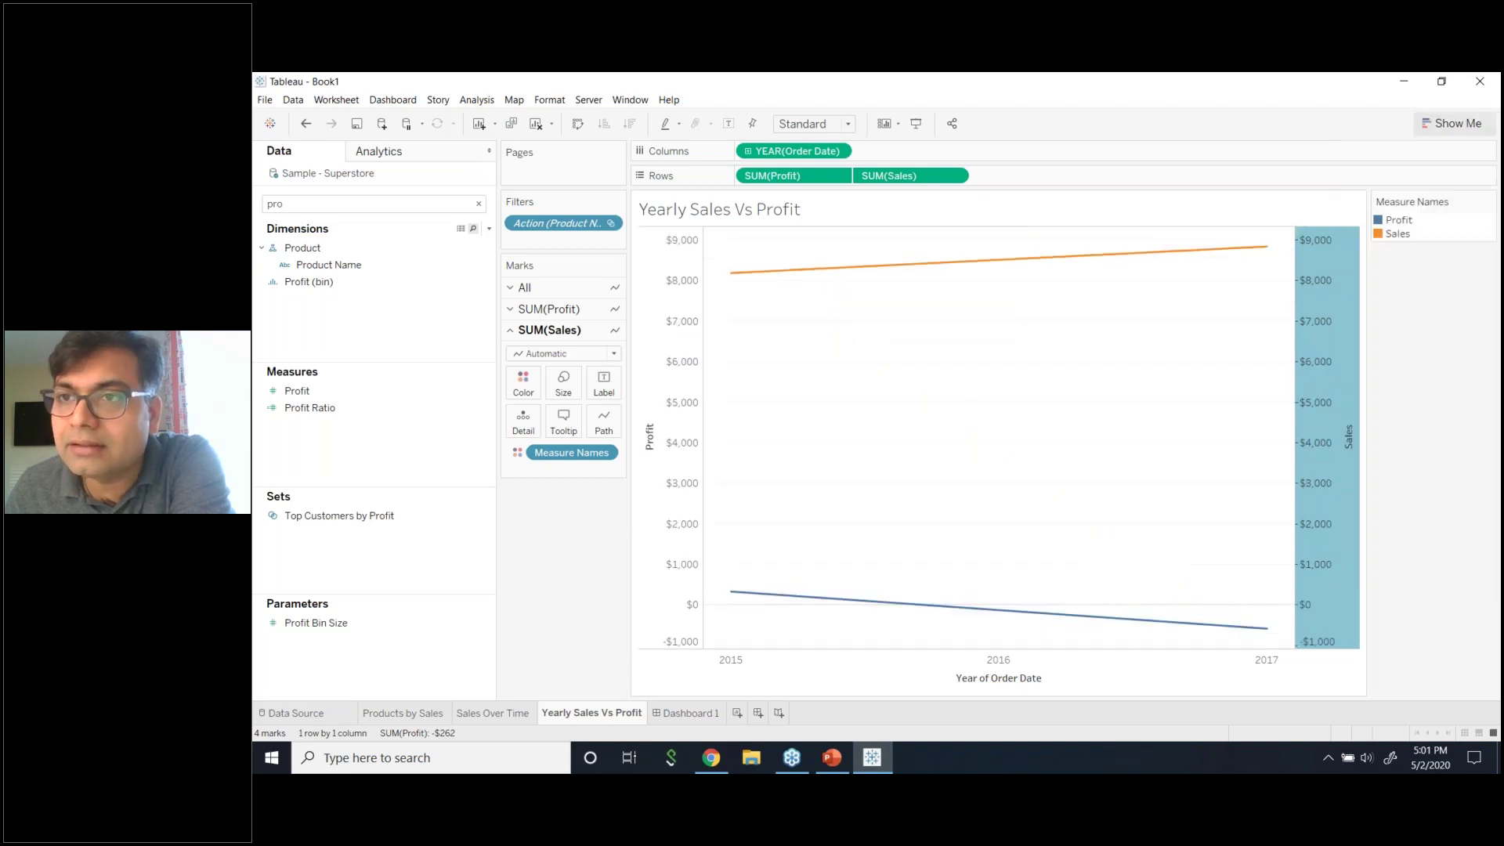
left_click(954, 176)
left_click(1436, 384)
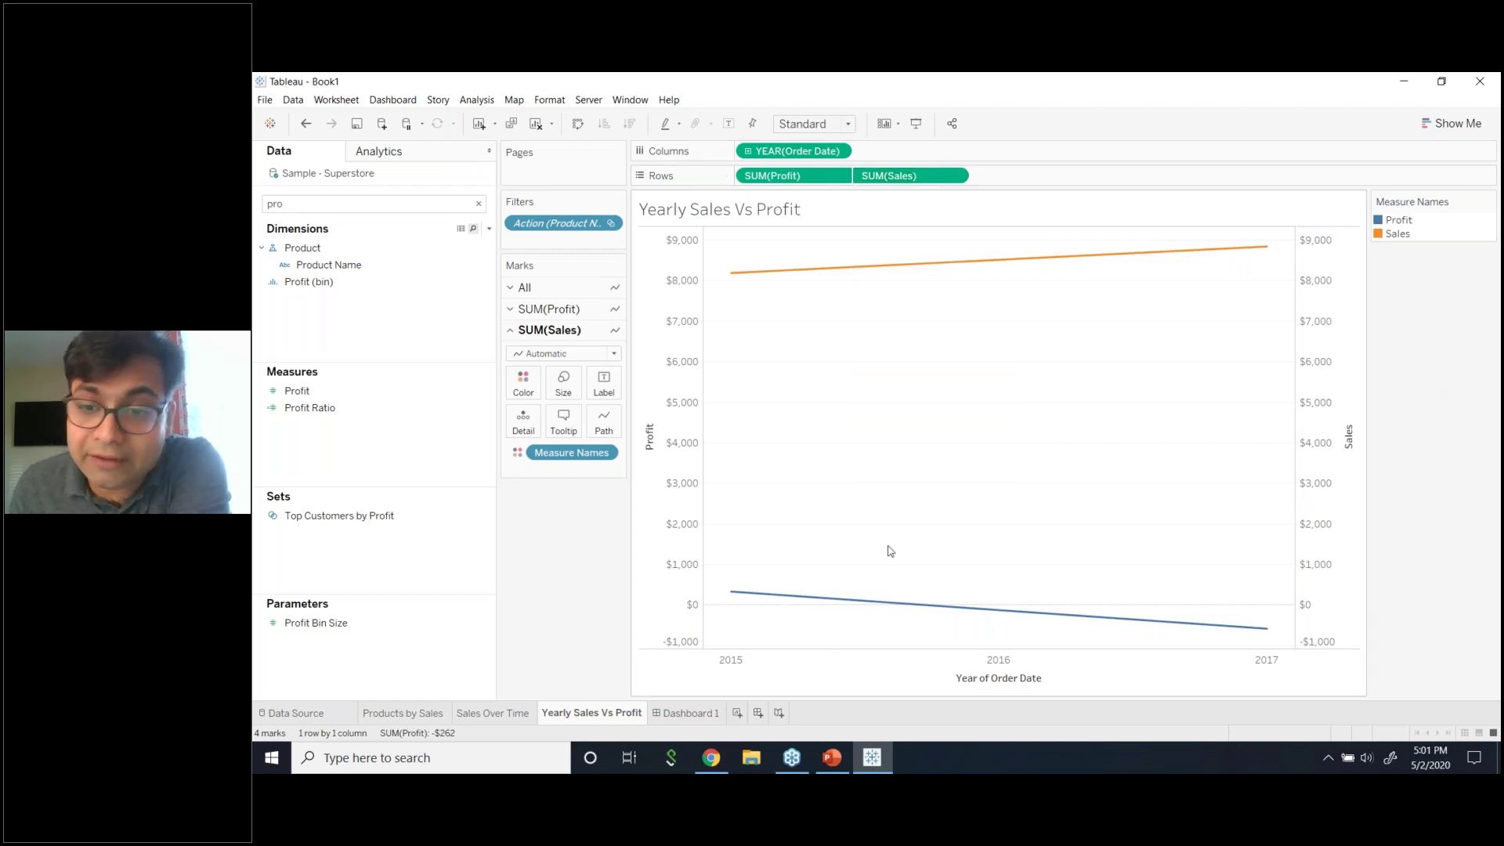
left_click(690, 712)
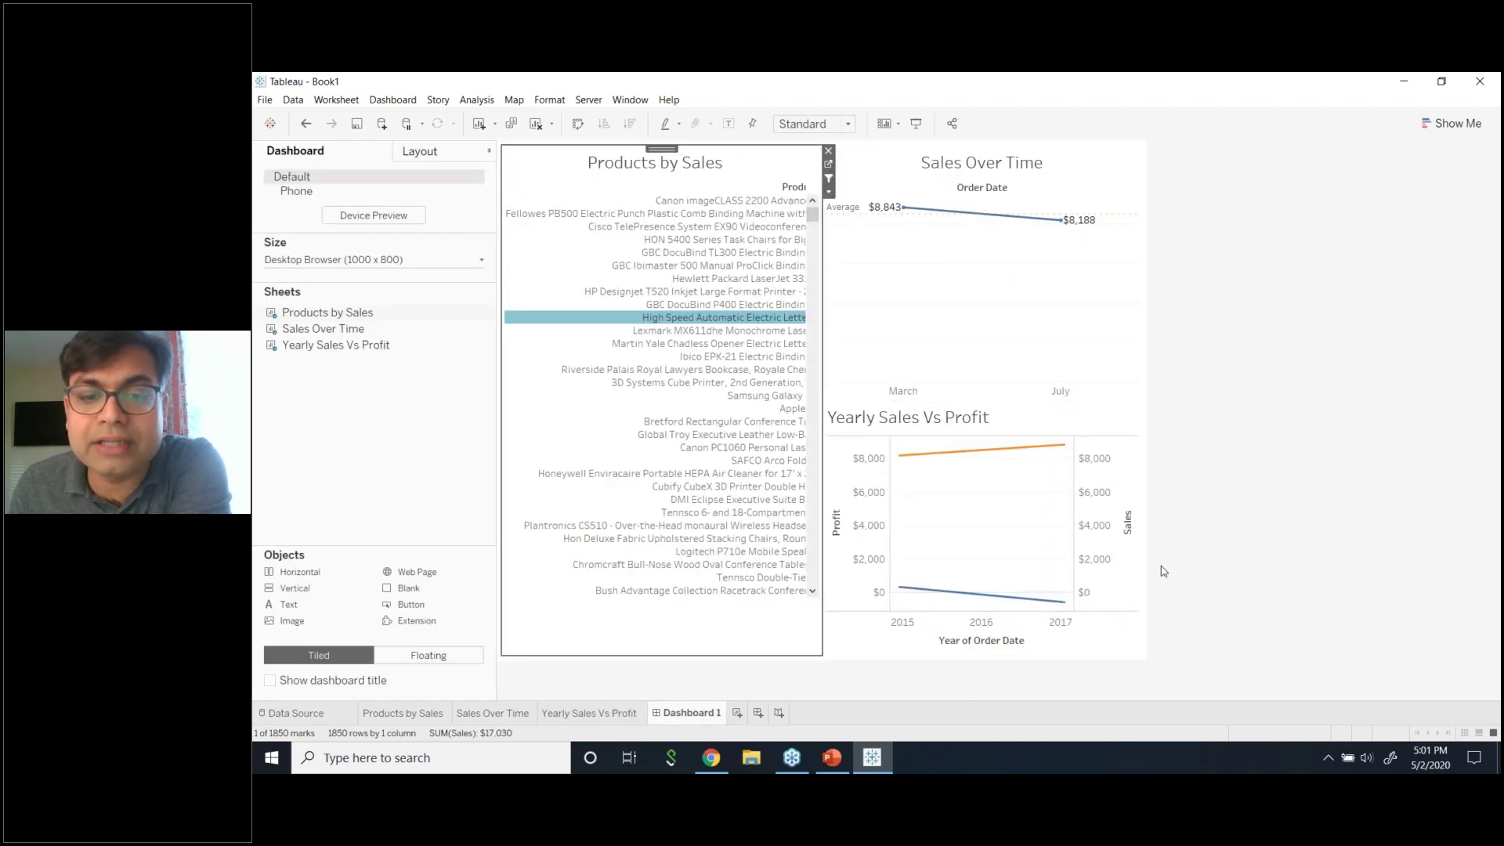
left_click(627, 712)
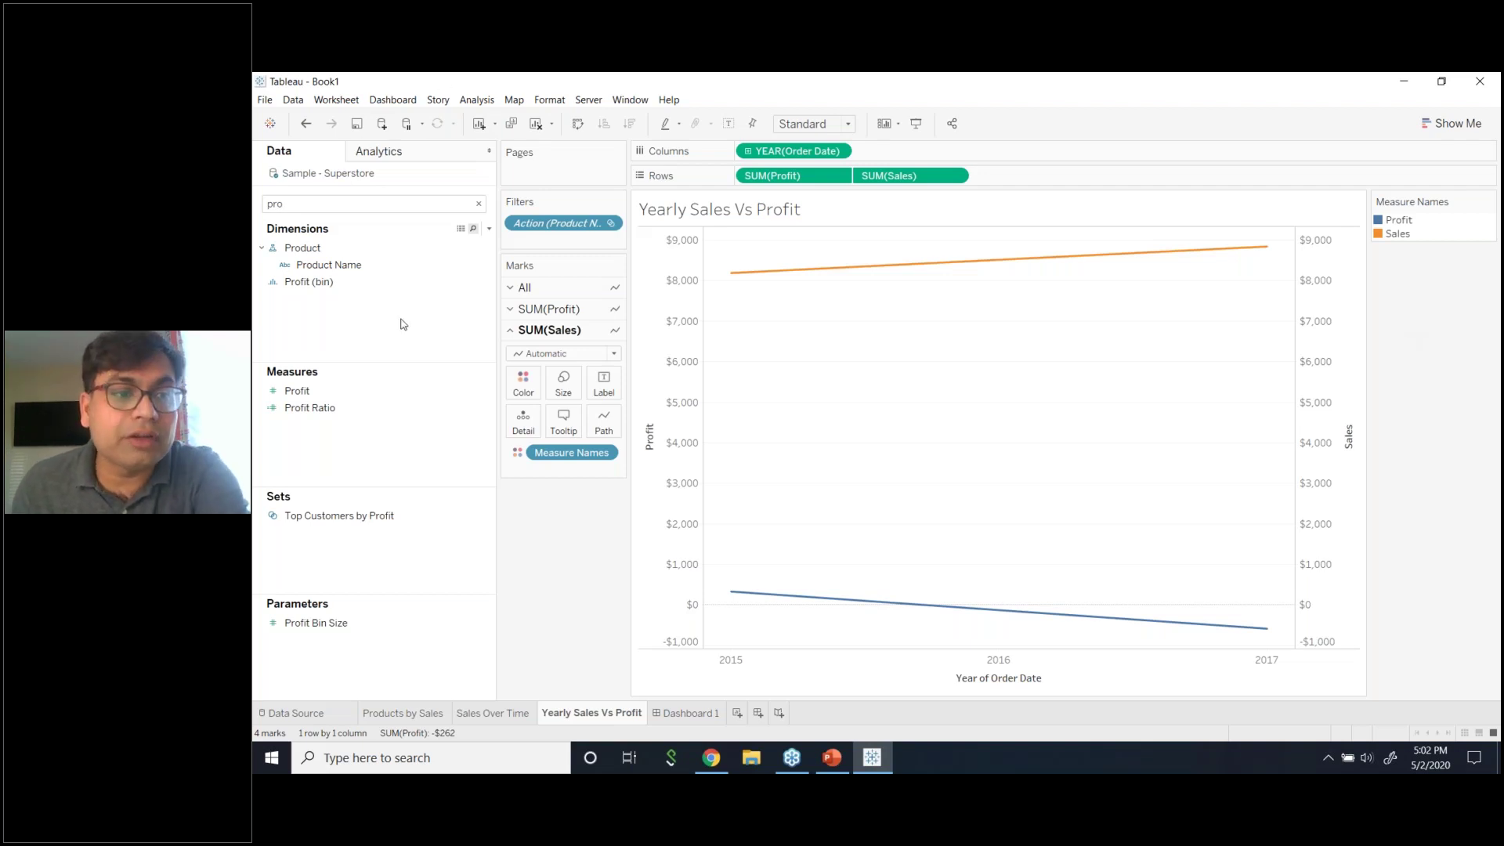
- Clear the field search and open the Profit Ratio calculation for editing
left_click(472, 228)
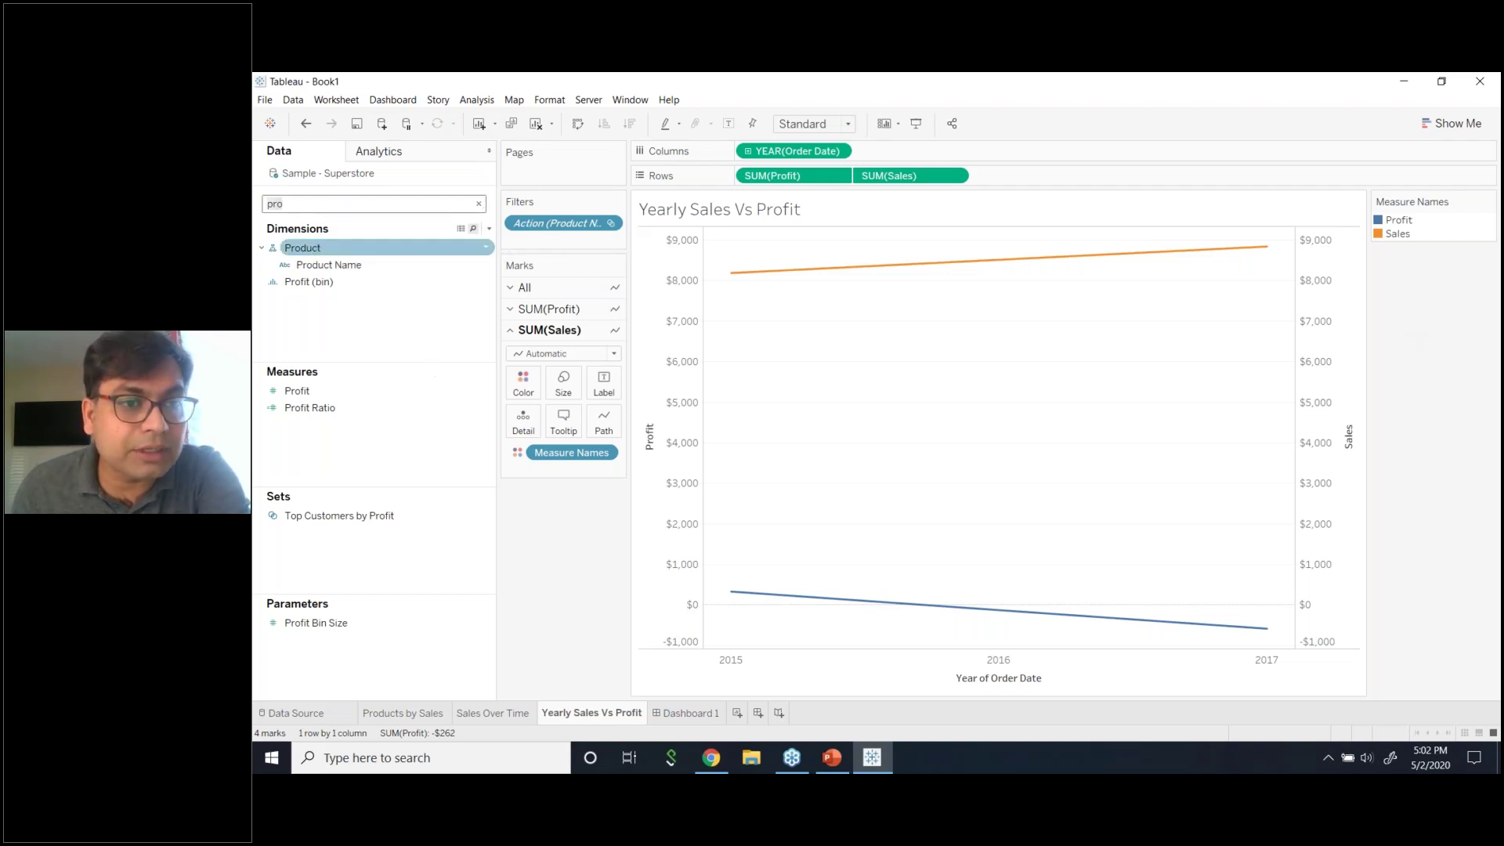
left_click(478, 204)
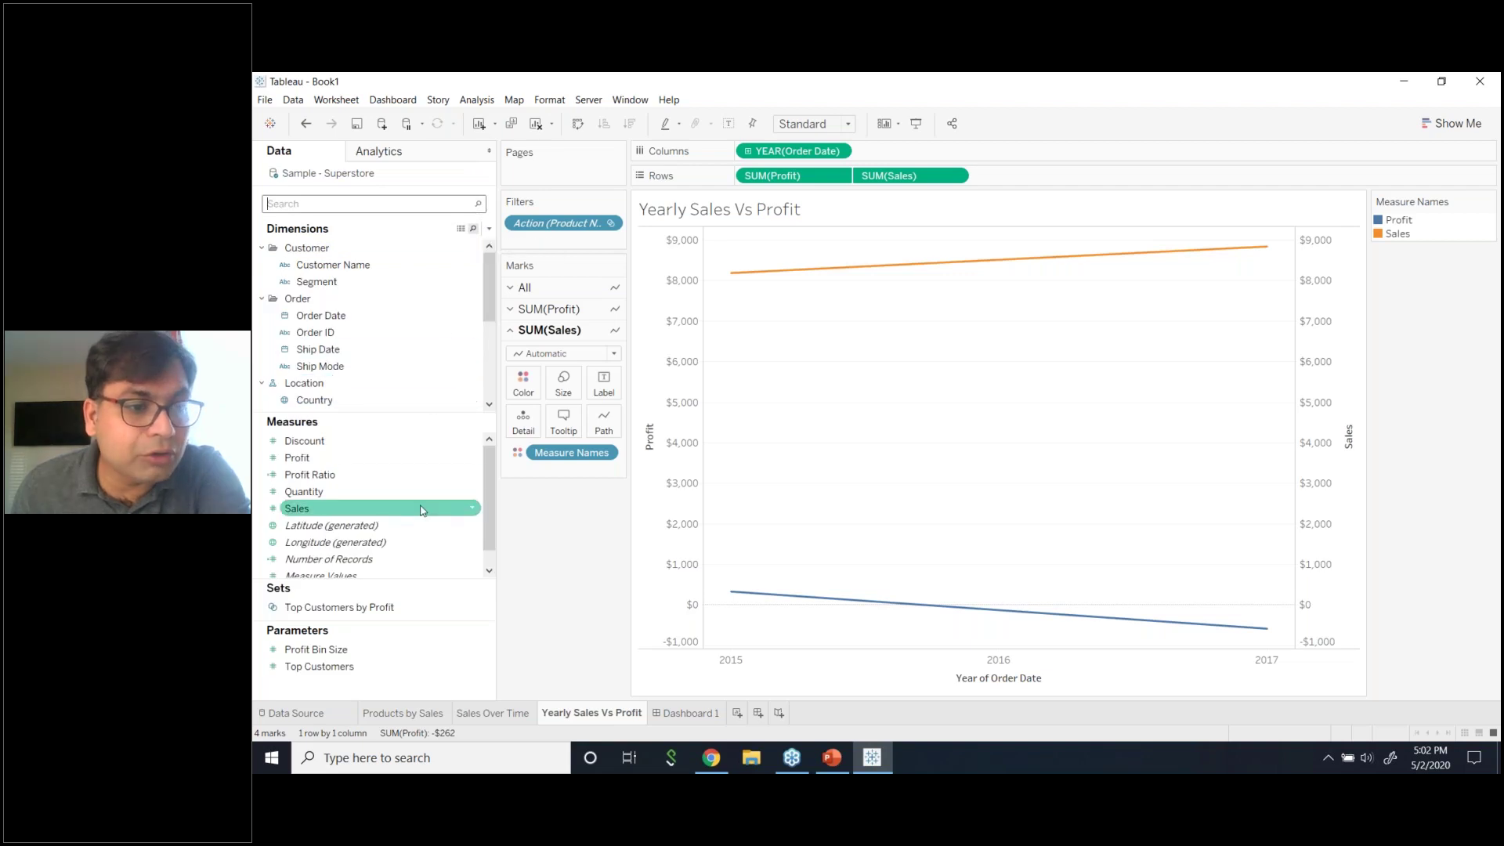
right_click(469, 476)
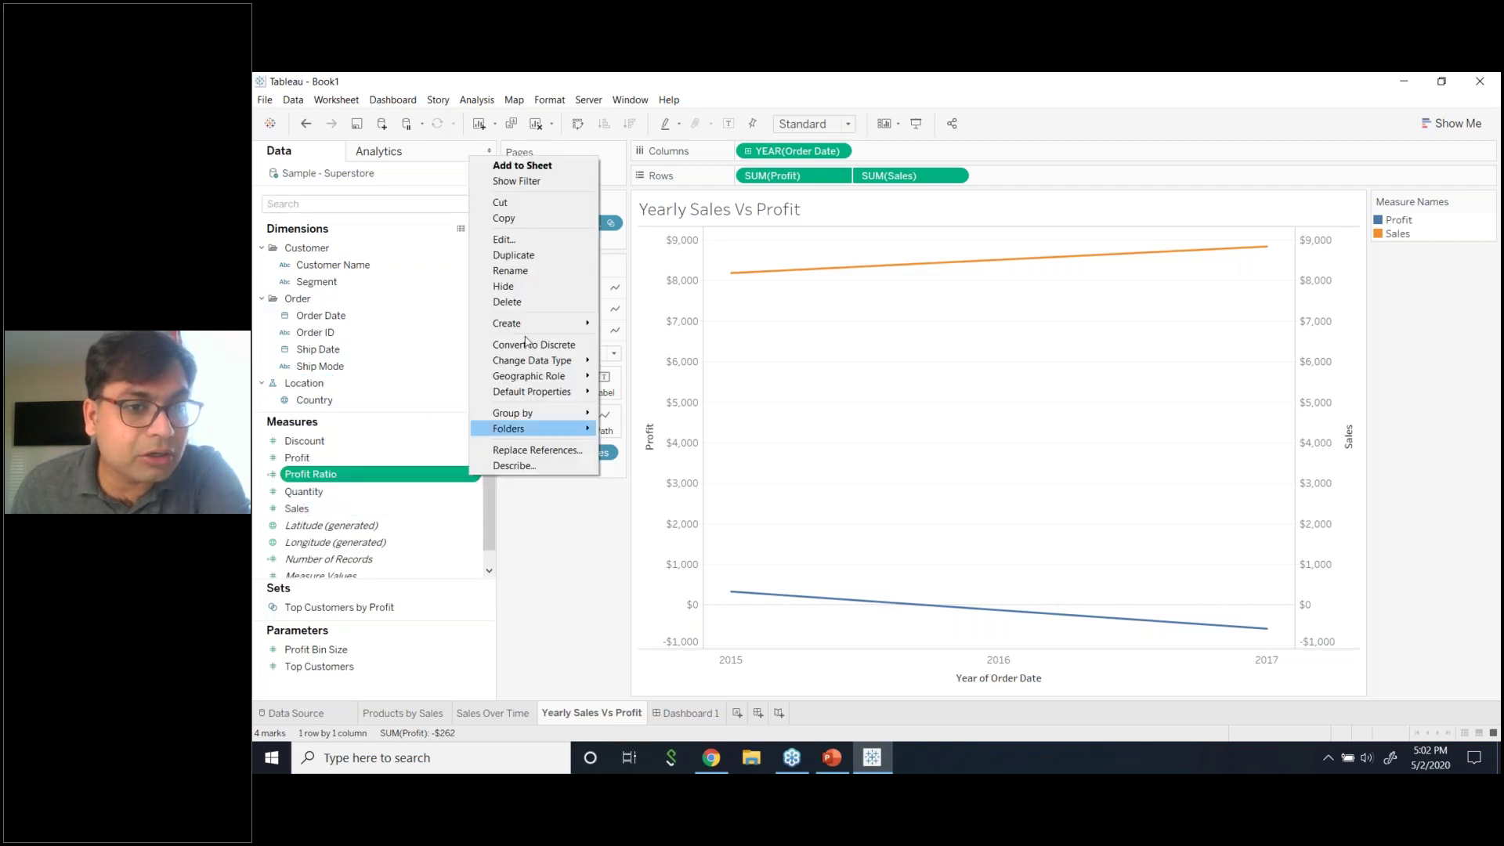
left_click(530, 243)
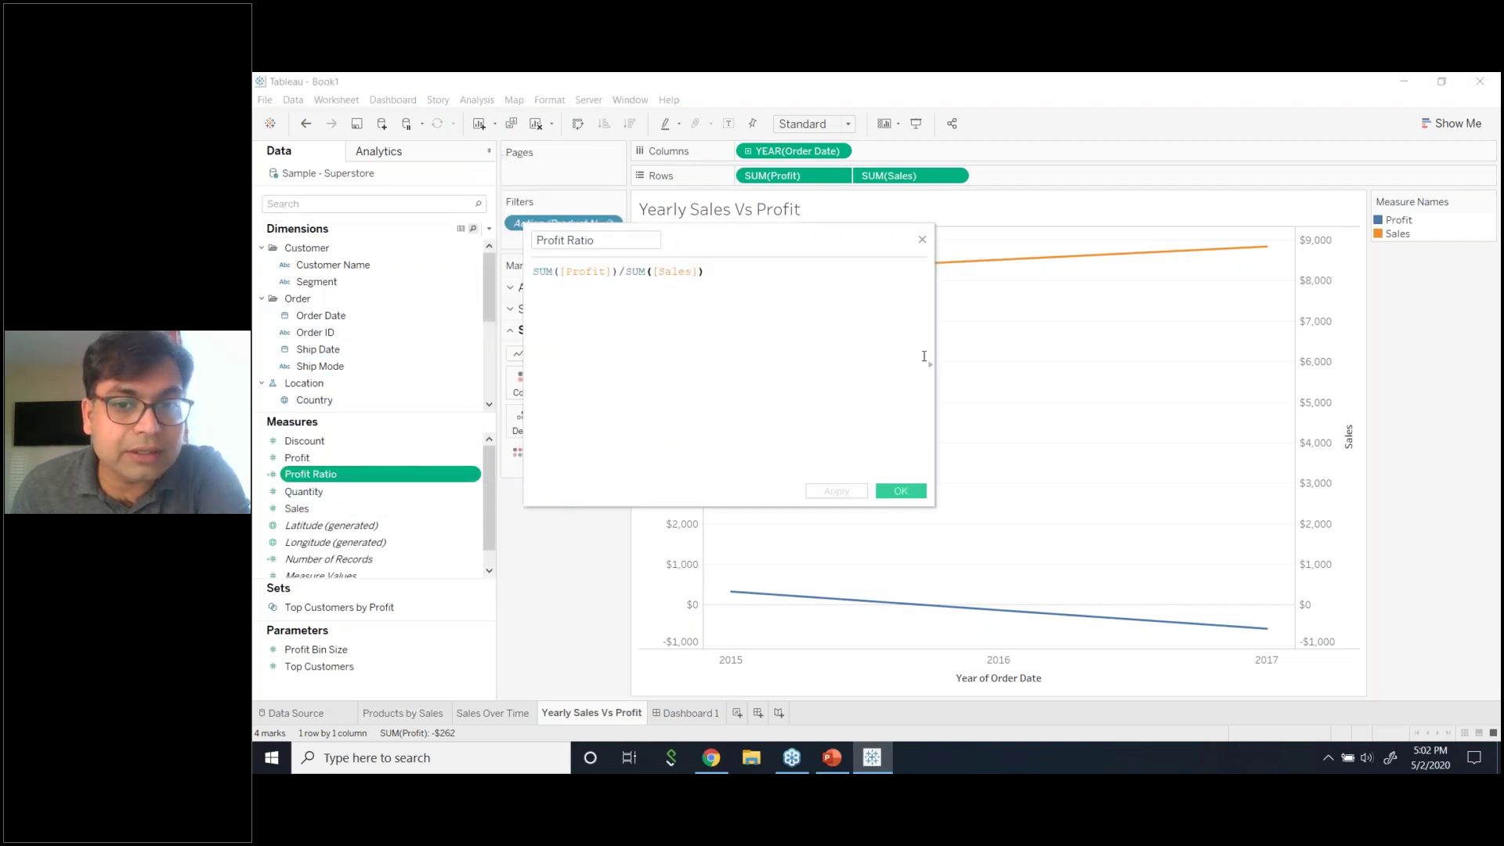
- Browse all function categories, search 'sc' to read SCRIPT_BOOL, then close the calculation editor
left_click(930, 364)
left_click(1039, 240)
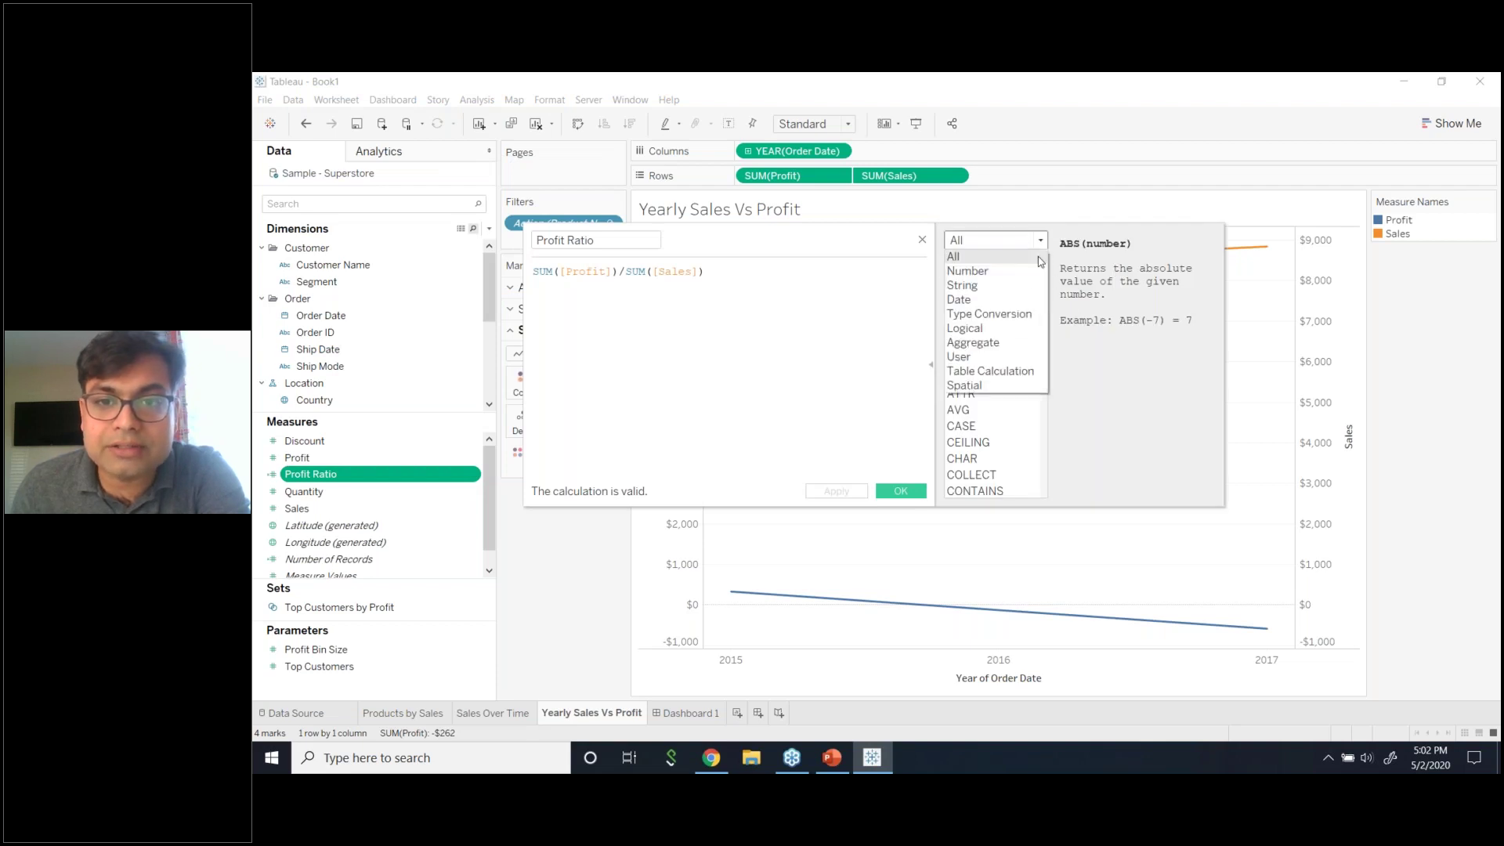
left_click(953, 256)
scroll(1024, 396, "down", 8)
scroll(1018, 376, "up", 3)
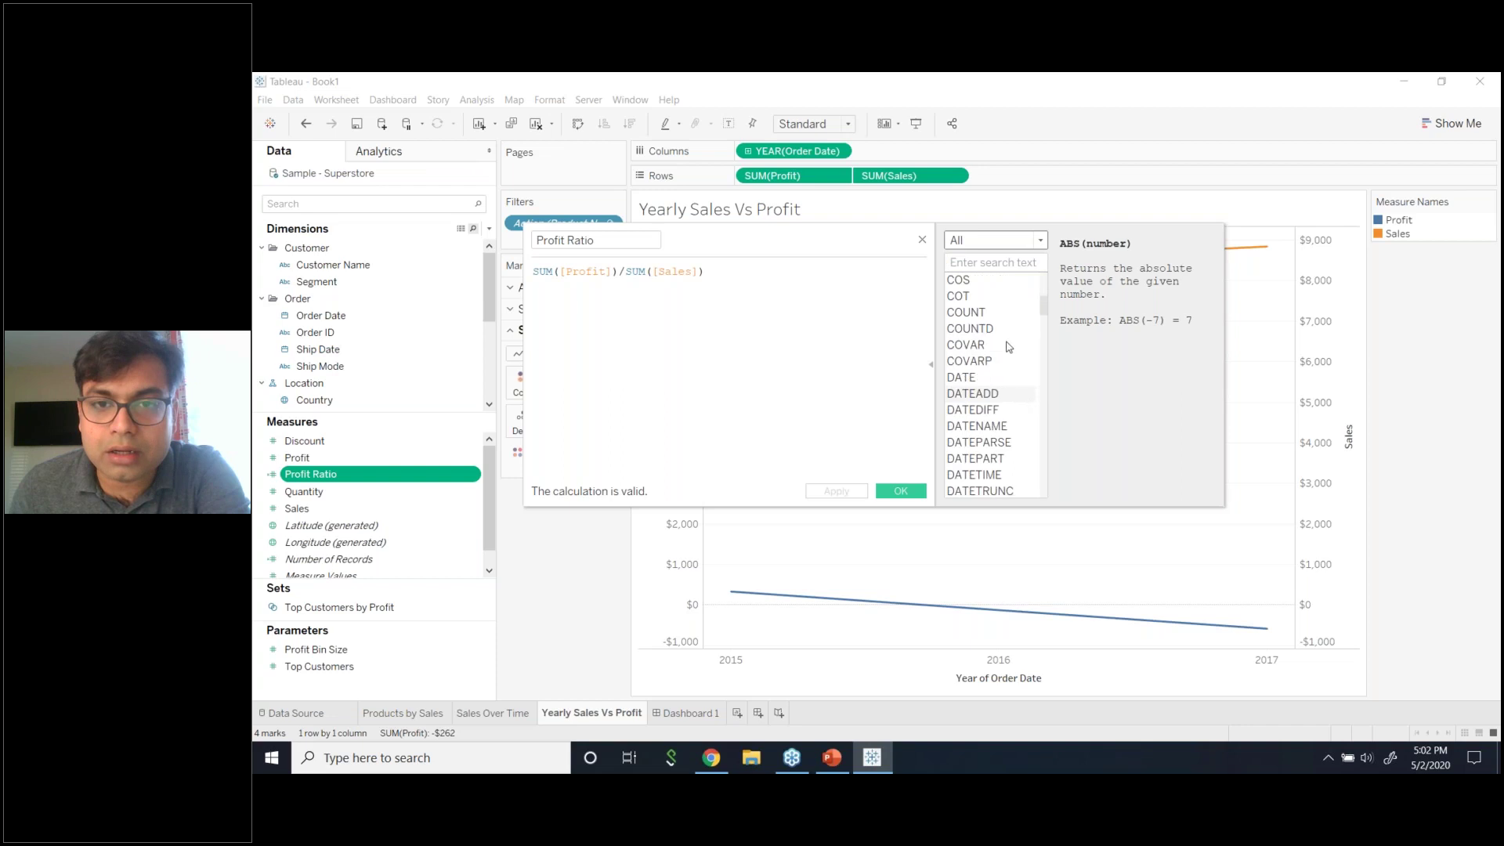
left_click(991, 264)
type("sc")
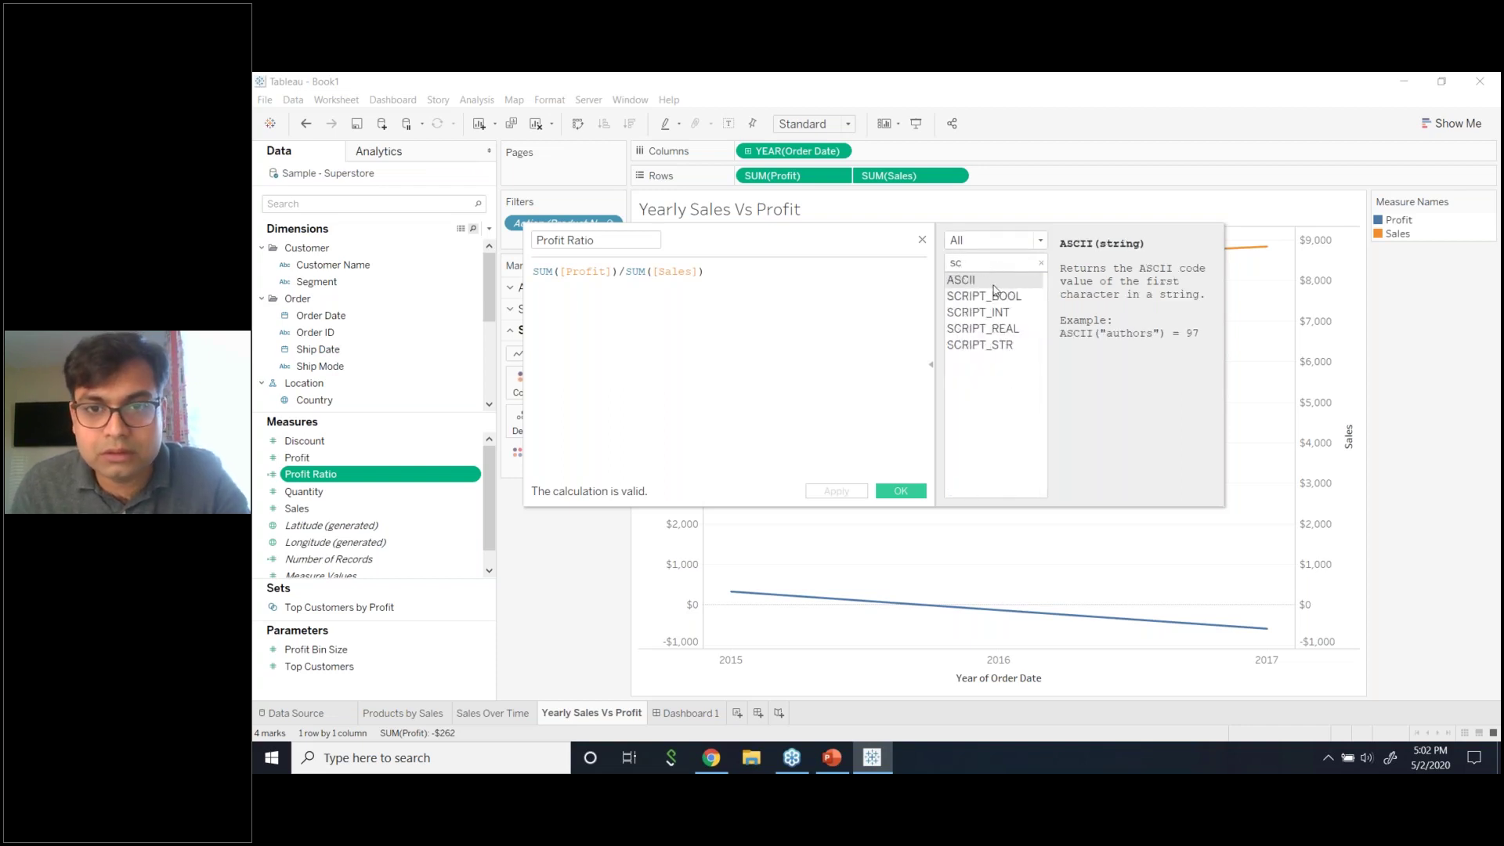
left_click(995, 299)
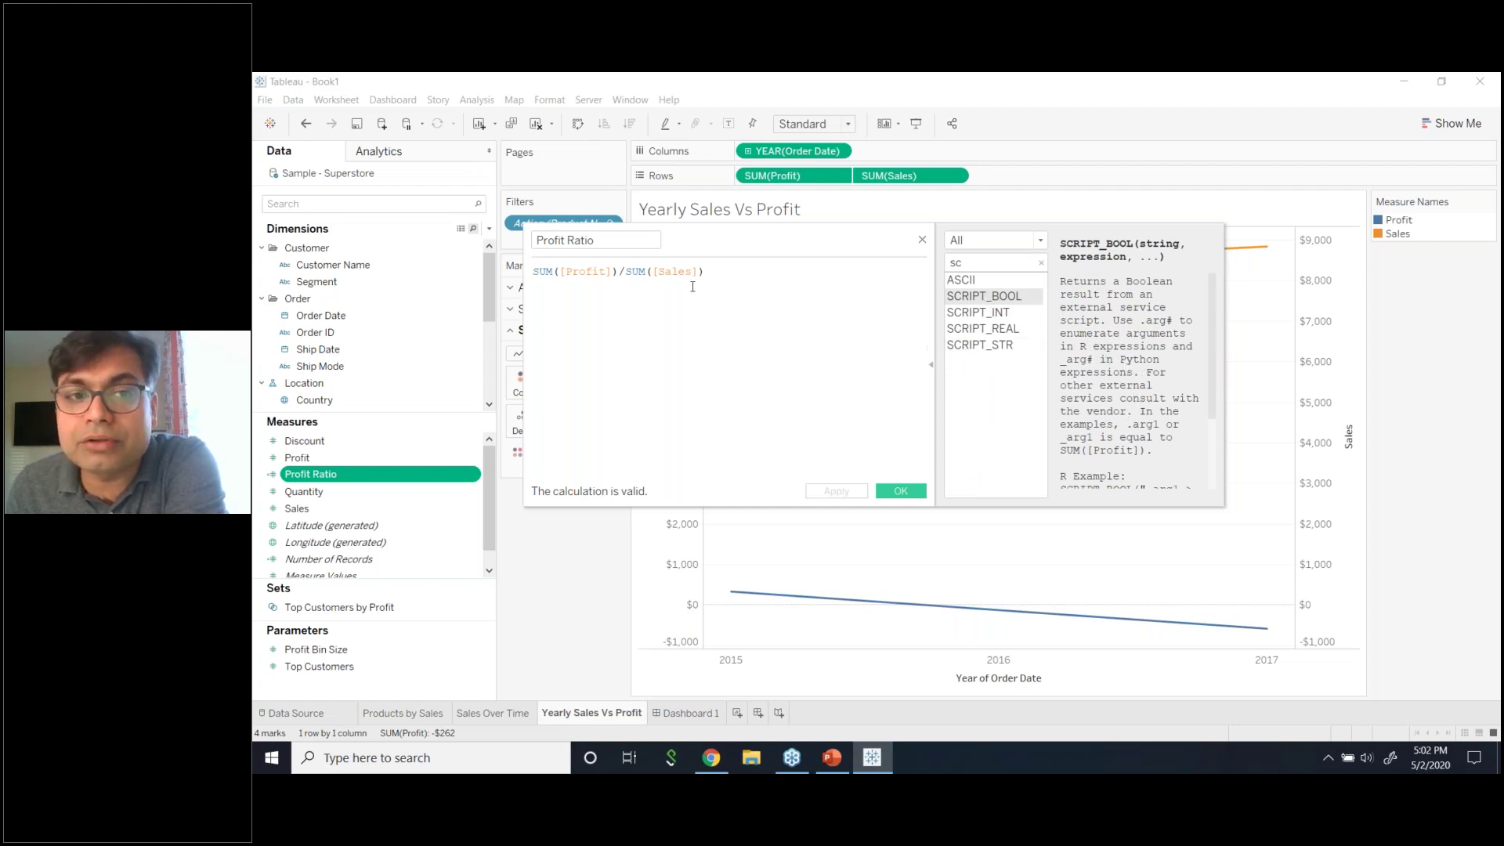
left_click(923, 241)
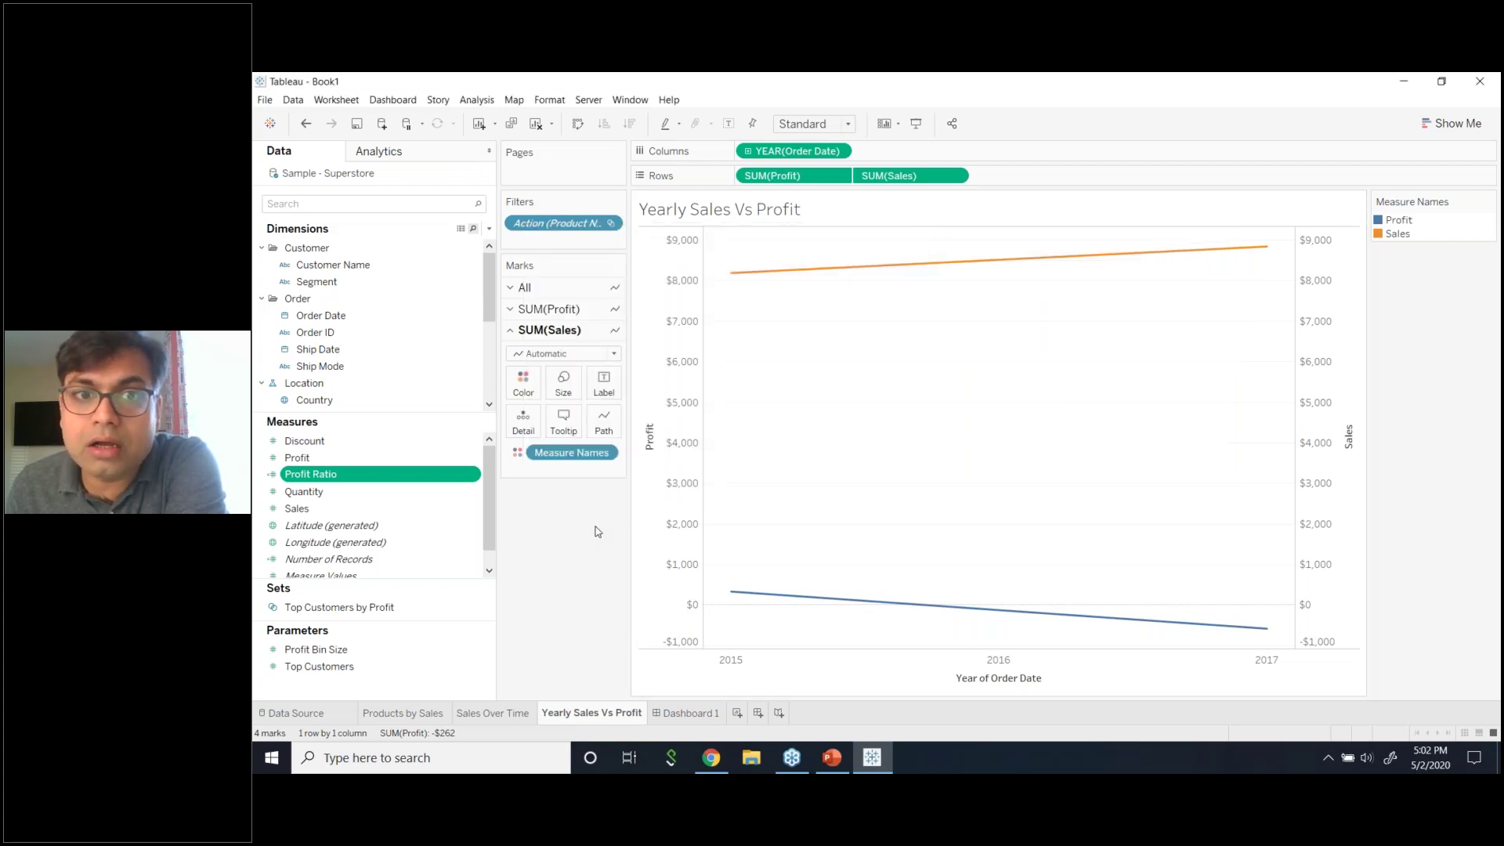